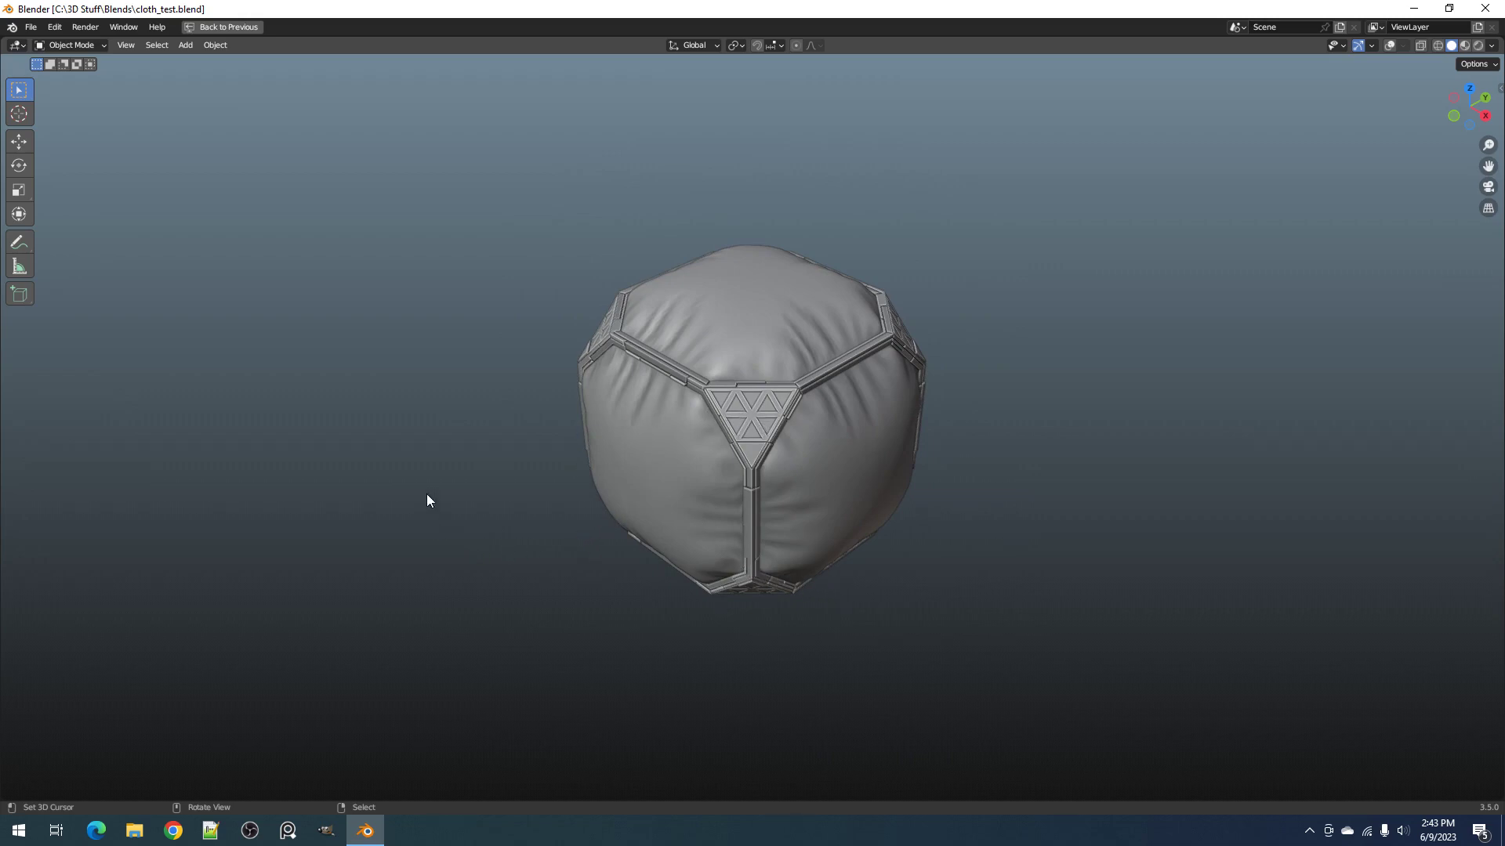
Step: Check in the add-on preferences that Node Wrangler is enabled by searching for "node wr"
scroll(843, 479, up, 4)
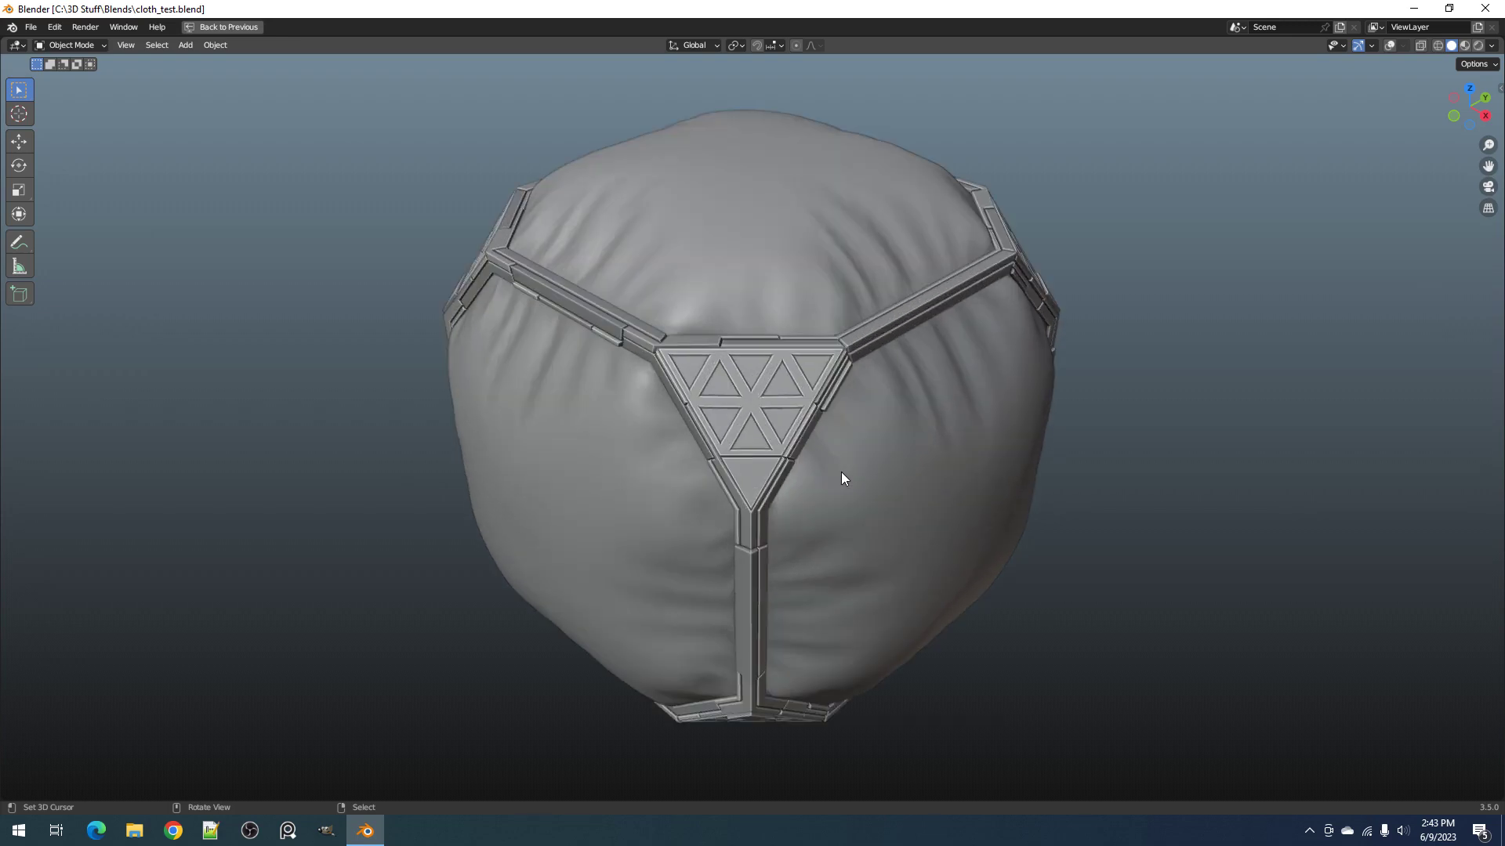
middle_drag(770, 496, 874, 417)
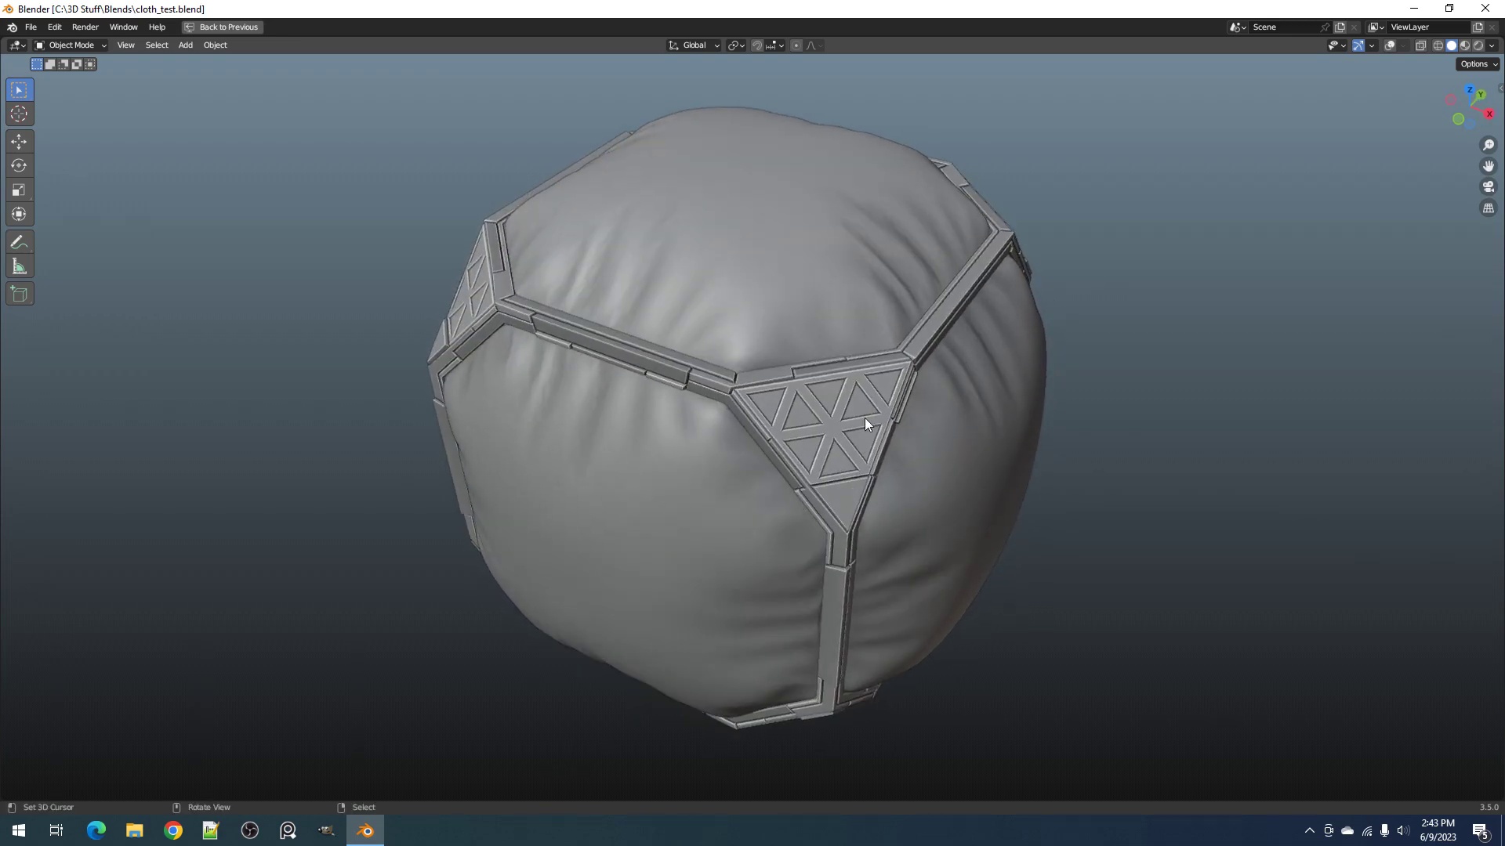
key(F4)
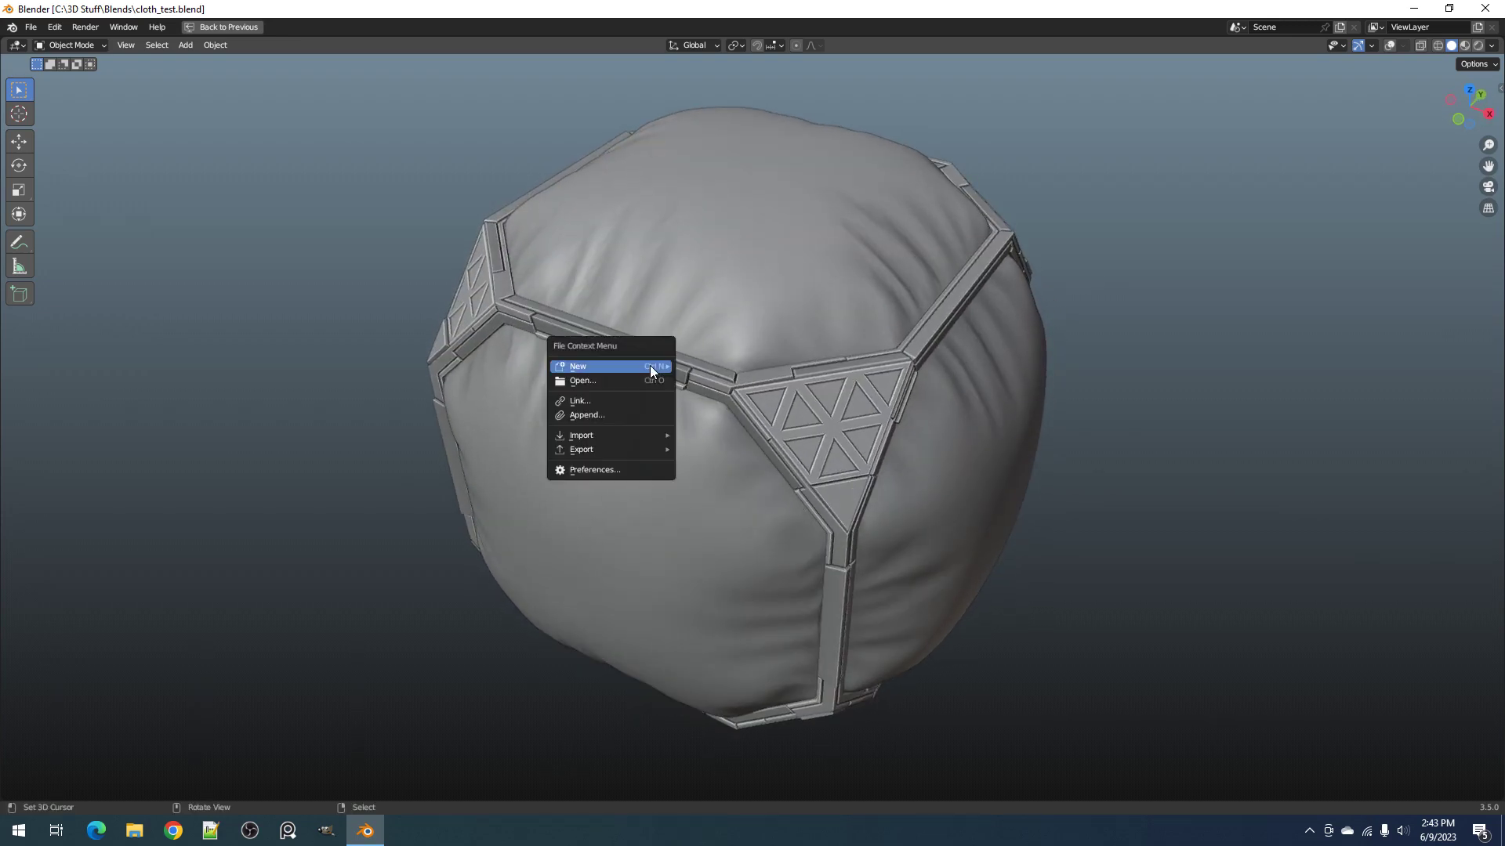
click(625, 473)
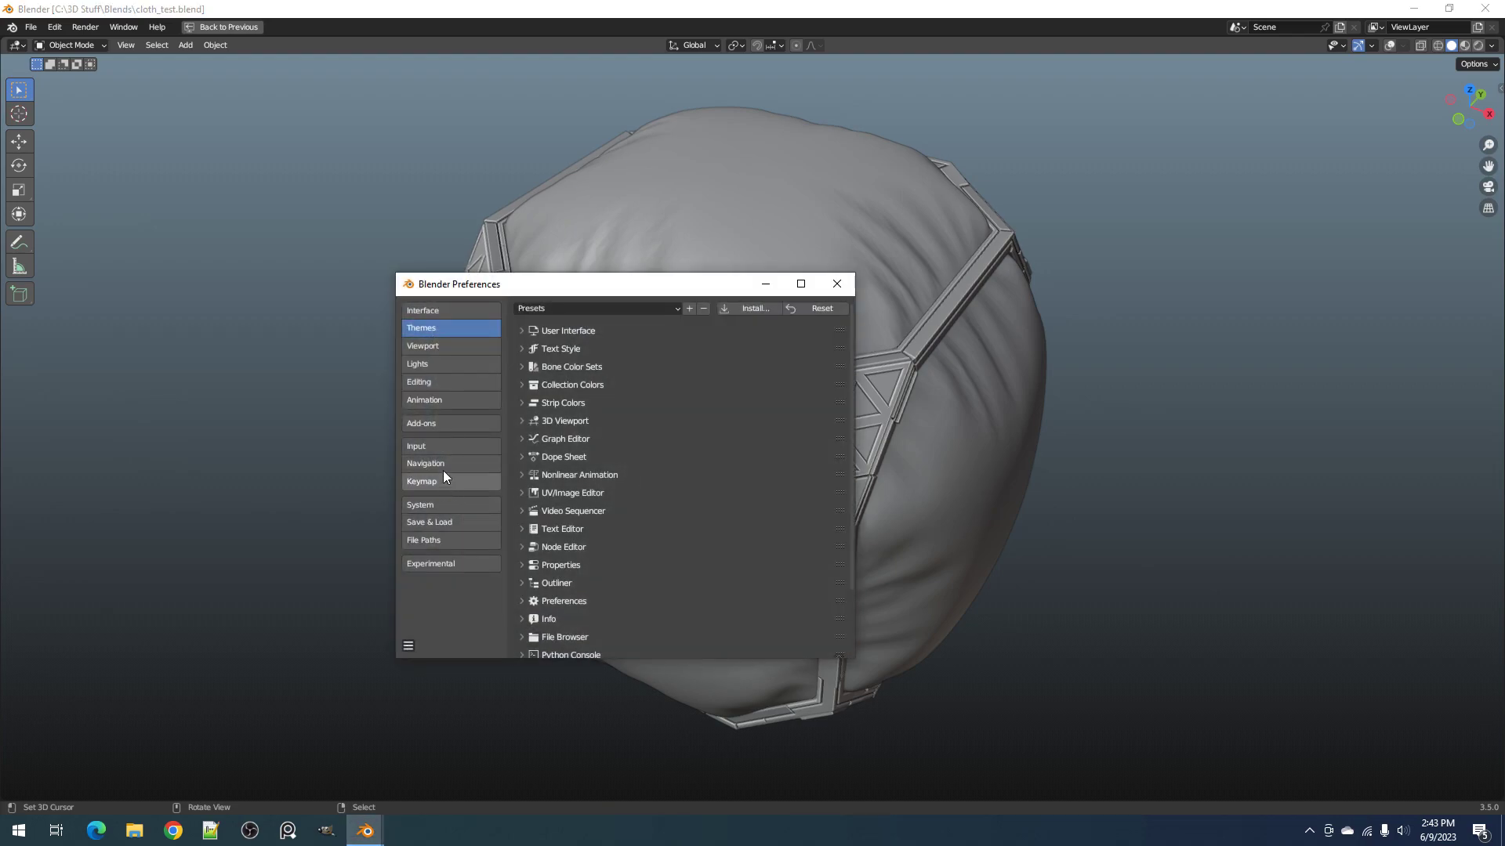
click(467, 424)
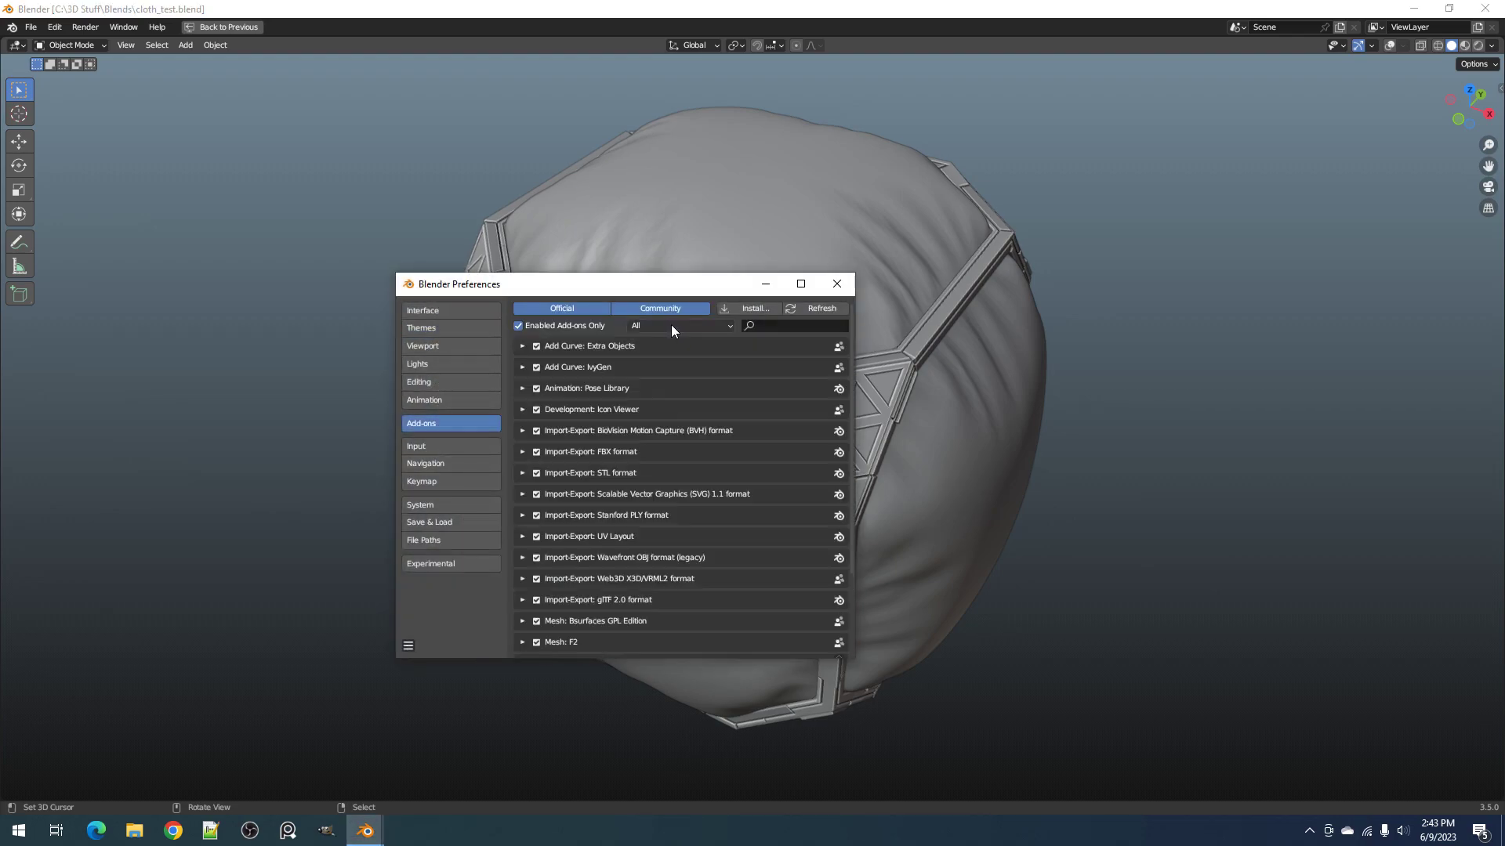
click(764, 326)
text(node wr)
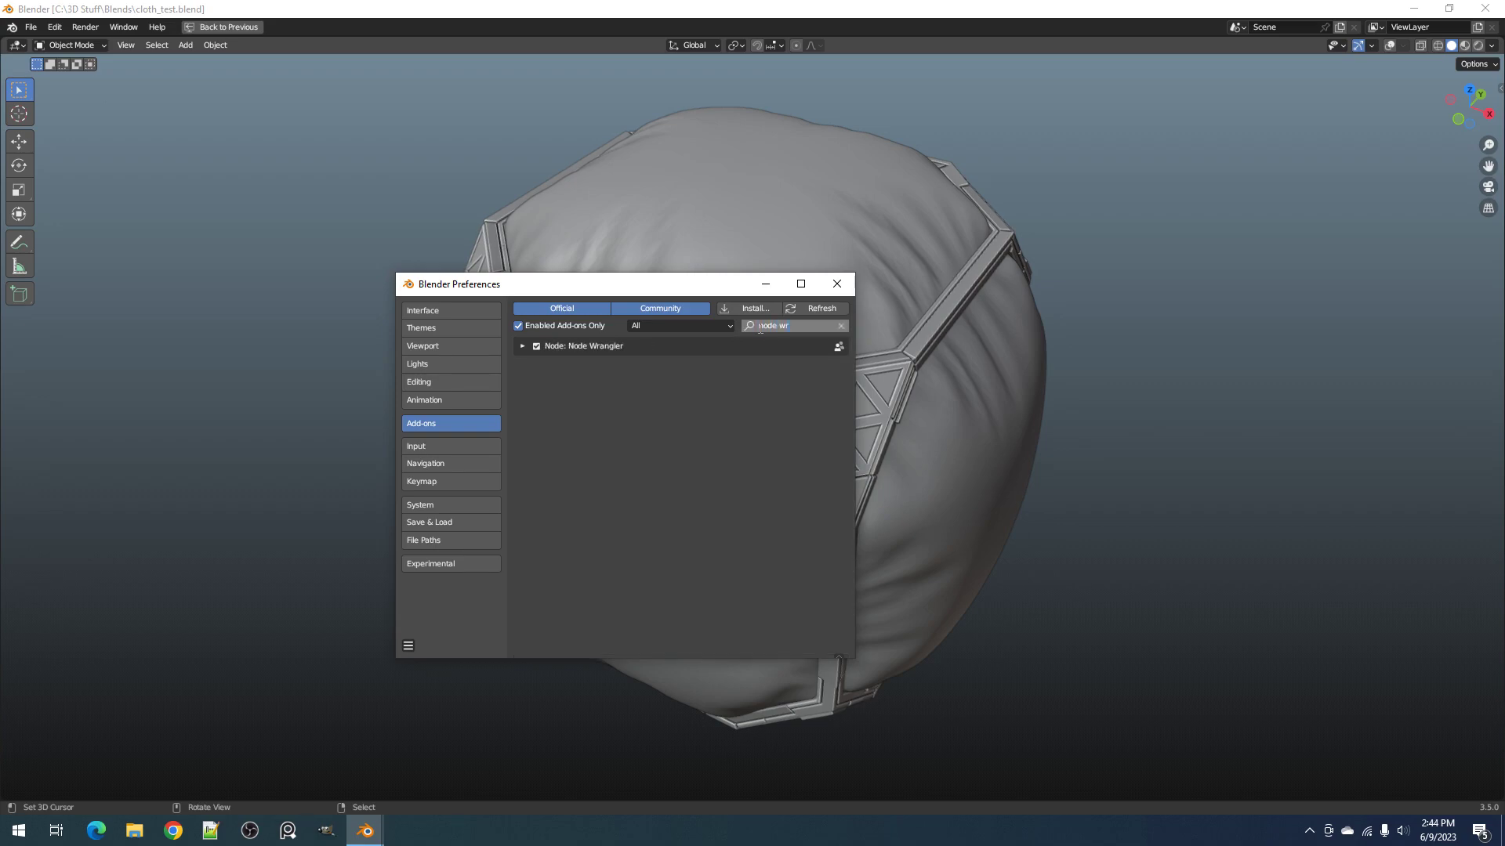
click(643, 378)
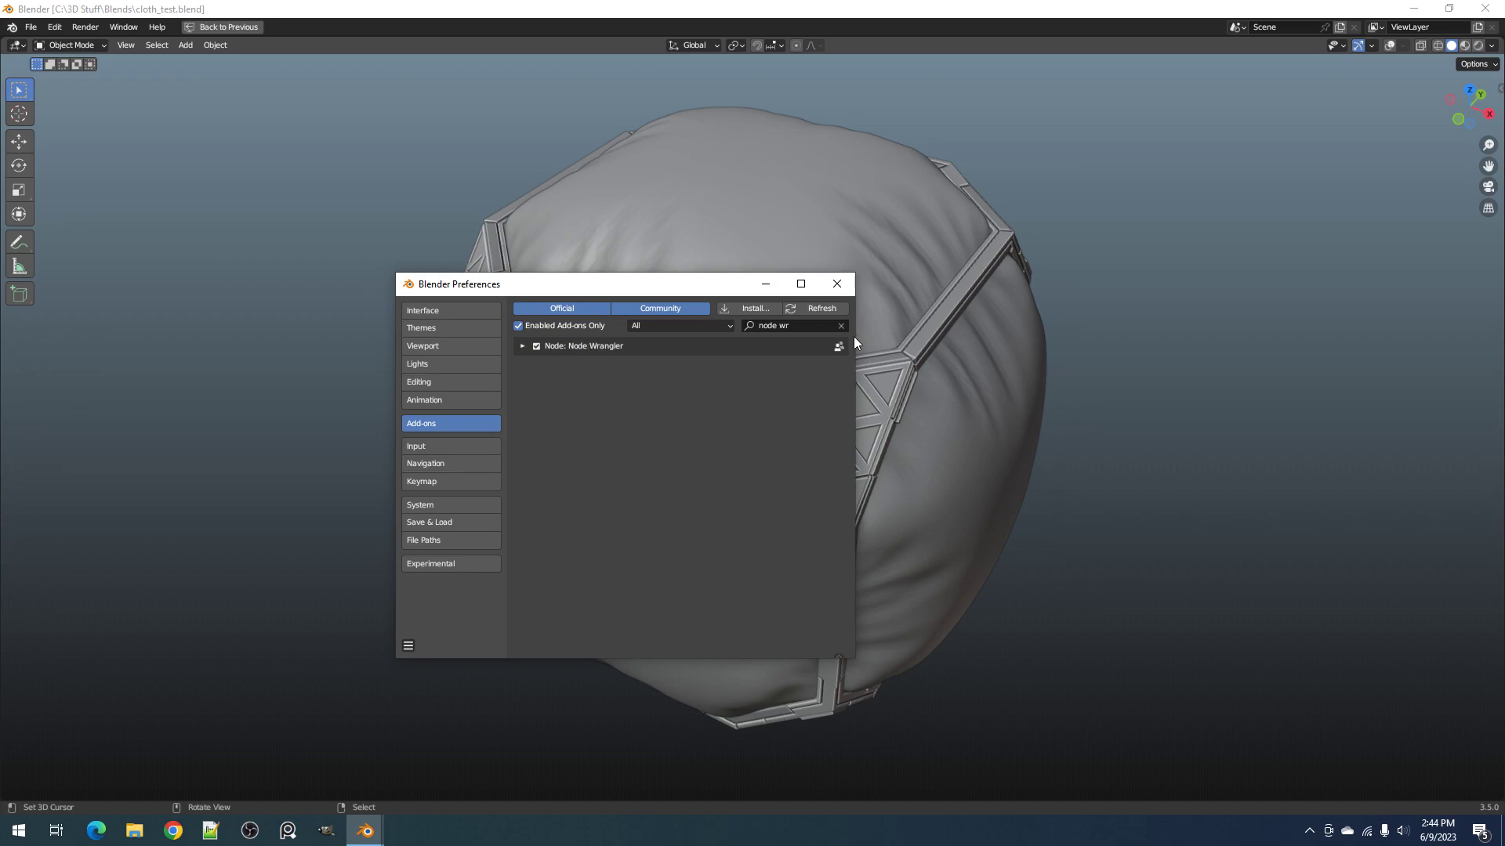
click(835, 290)
middle_drag(935, 371, 882, 367)
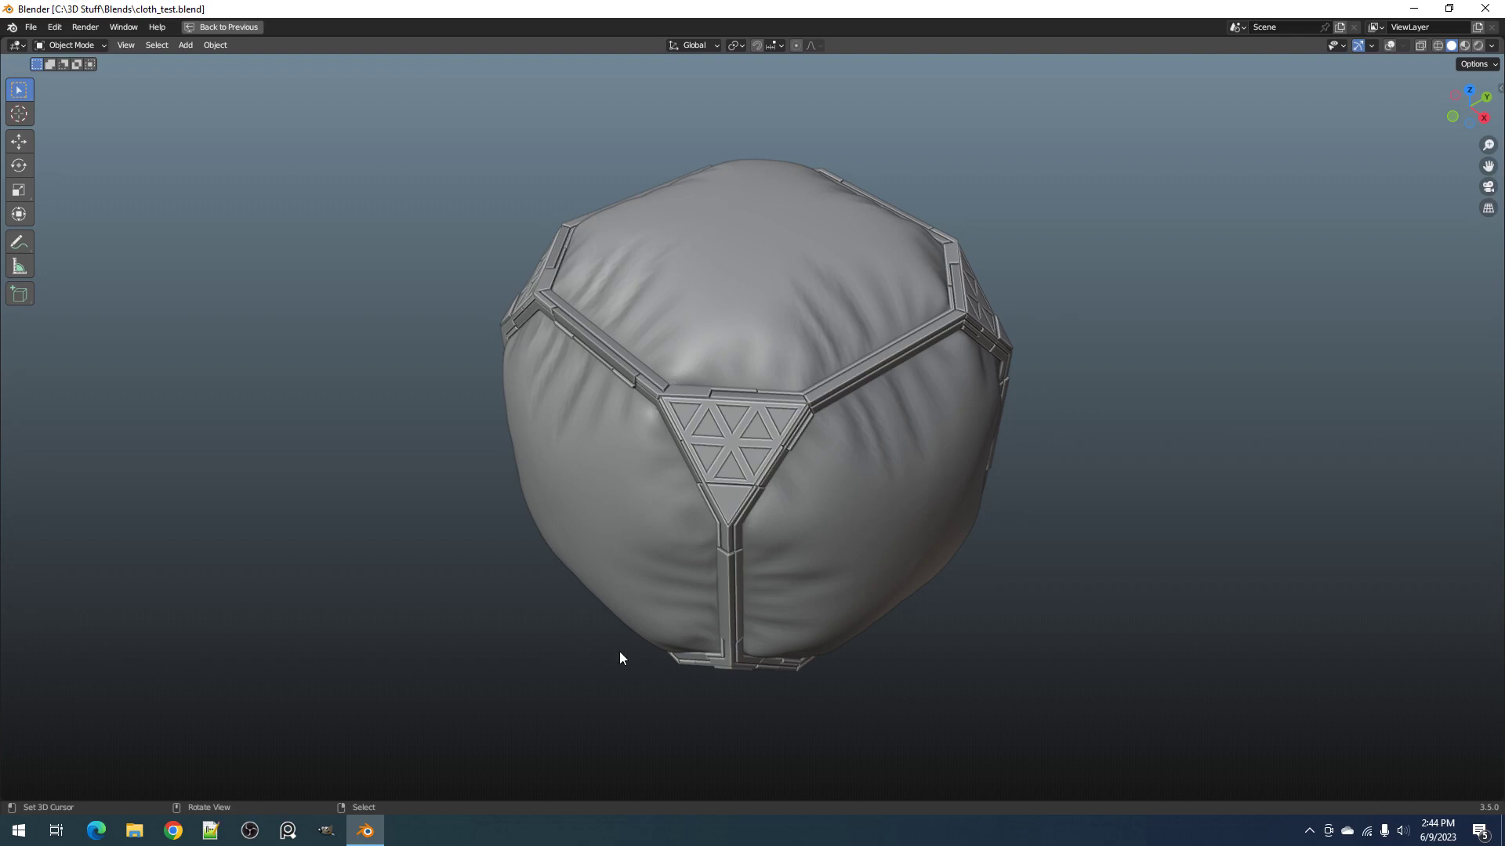
middle_drag(811, 433, 788, 395)
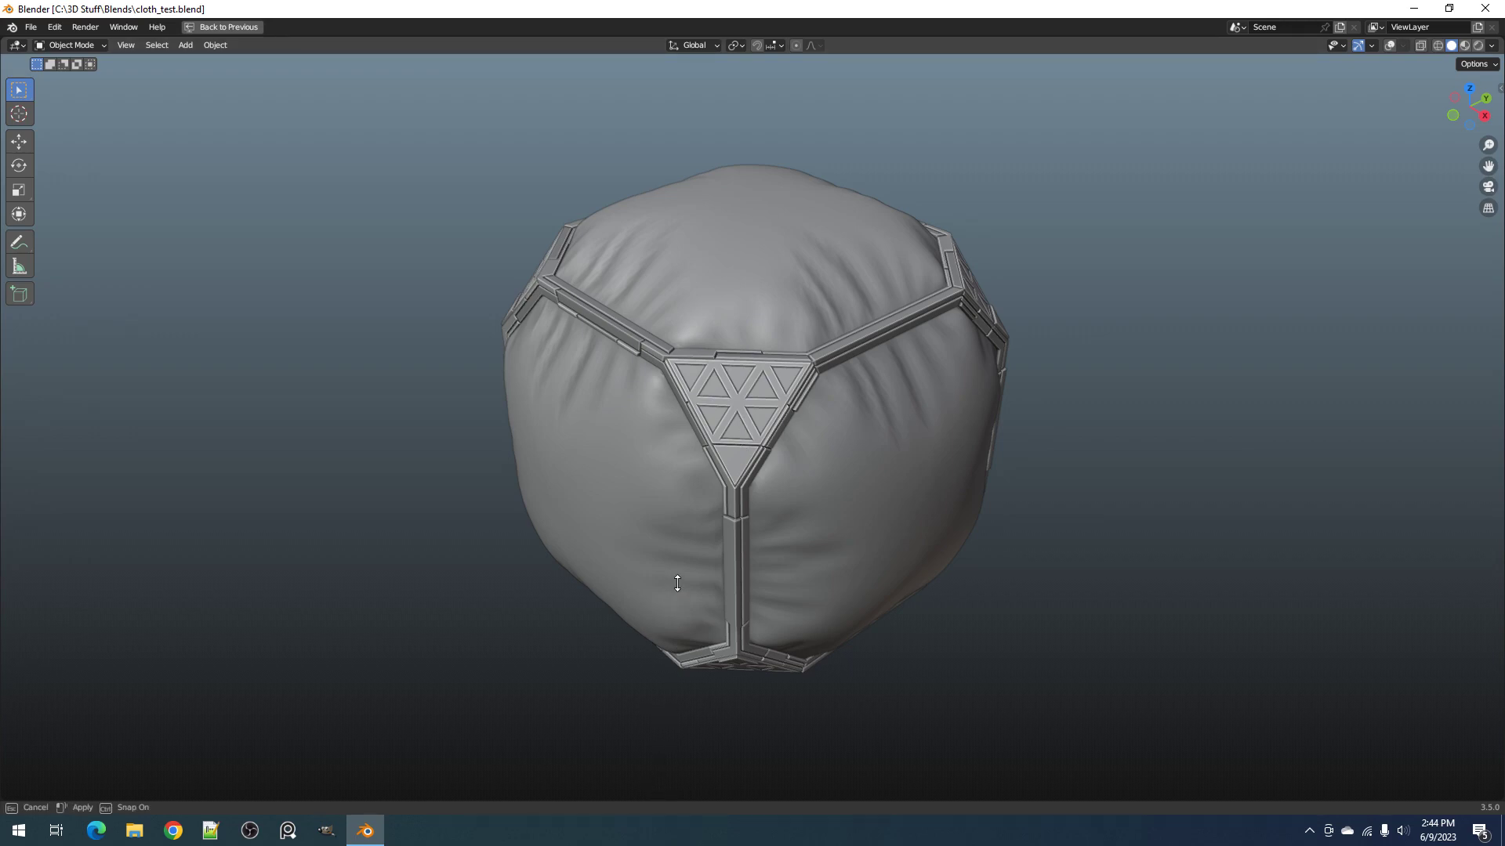
scroll(809, 448, down, 1)
middle_drag(810, 449, 766, 407)
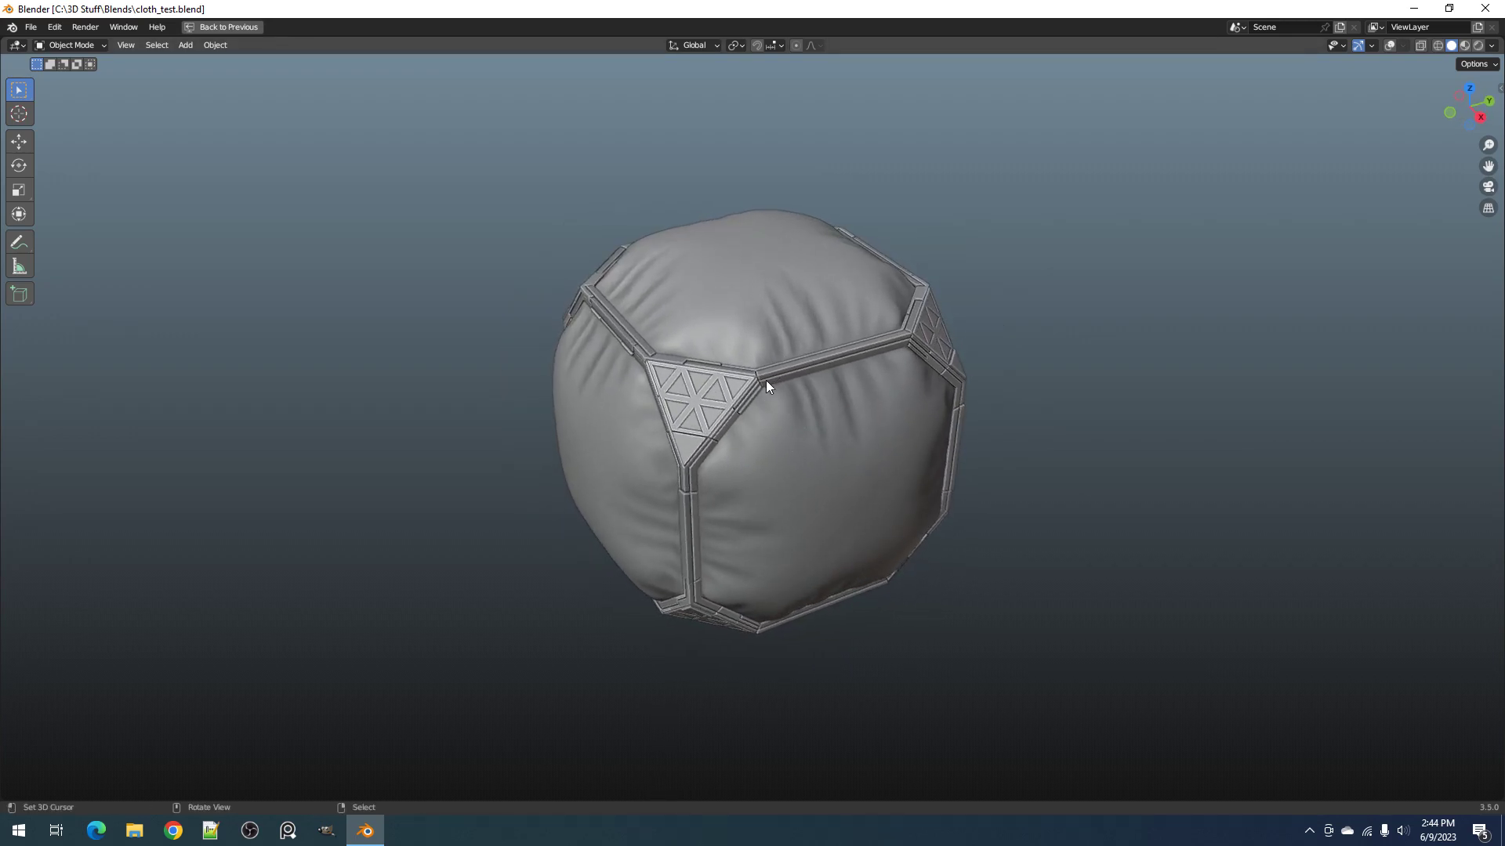
scroll(790, 384, up, 1)
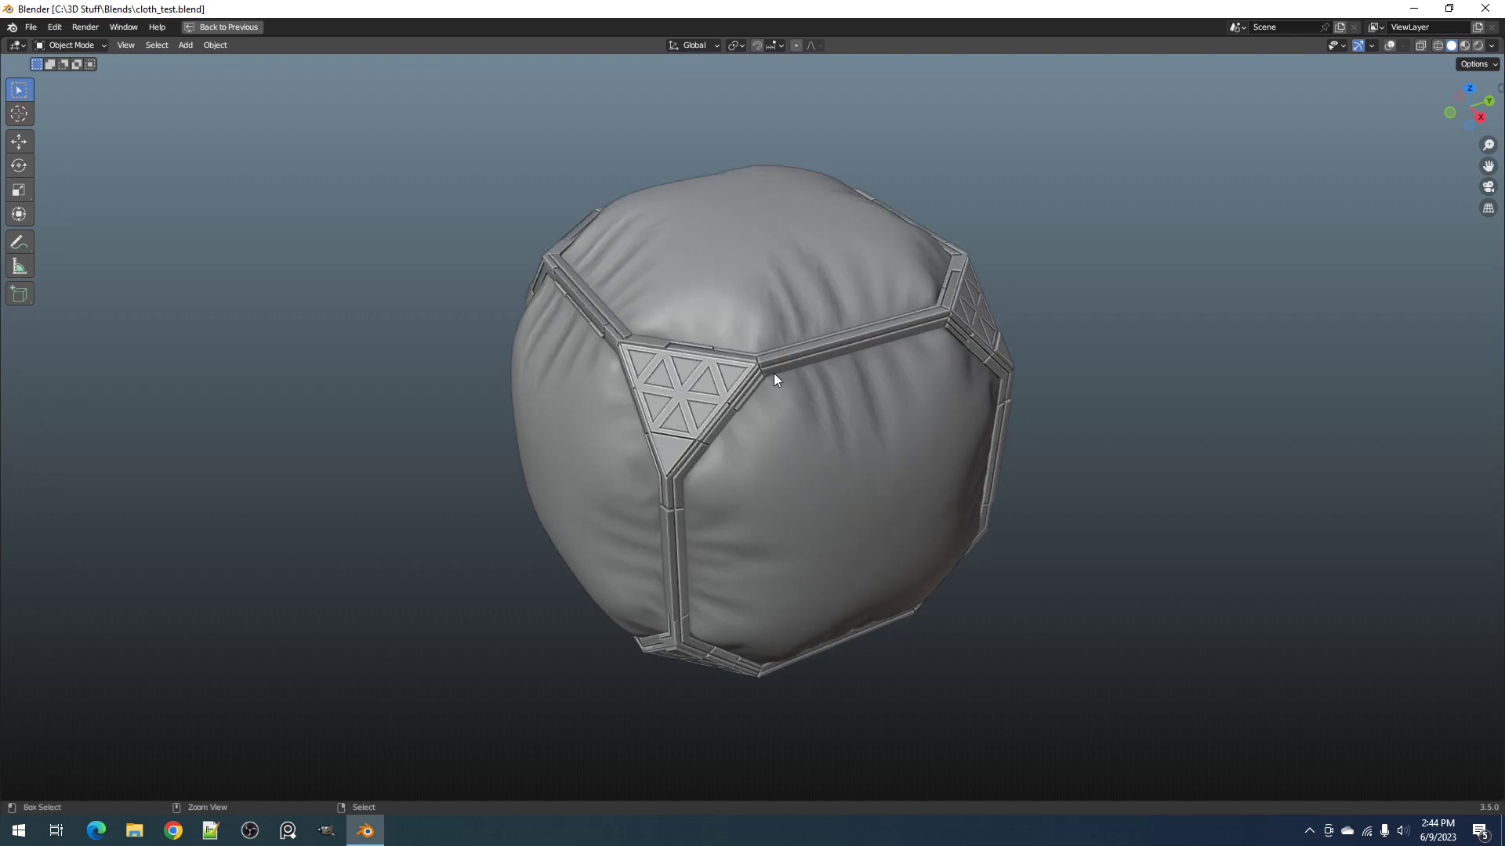
Step: Restore the multi-area layout from the maximized viewport and briefly preview the model in Rendered shading before returning to Solid
key(ctrl+space)
key(z)
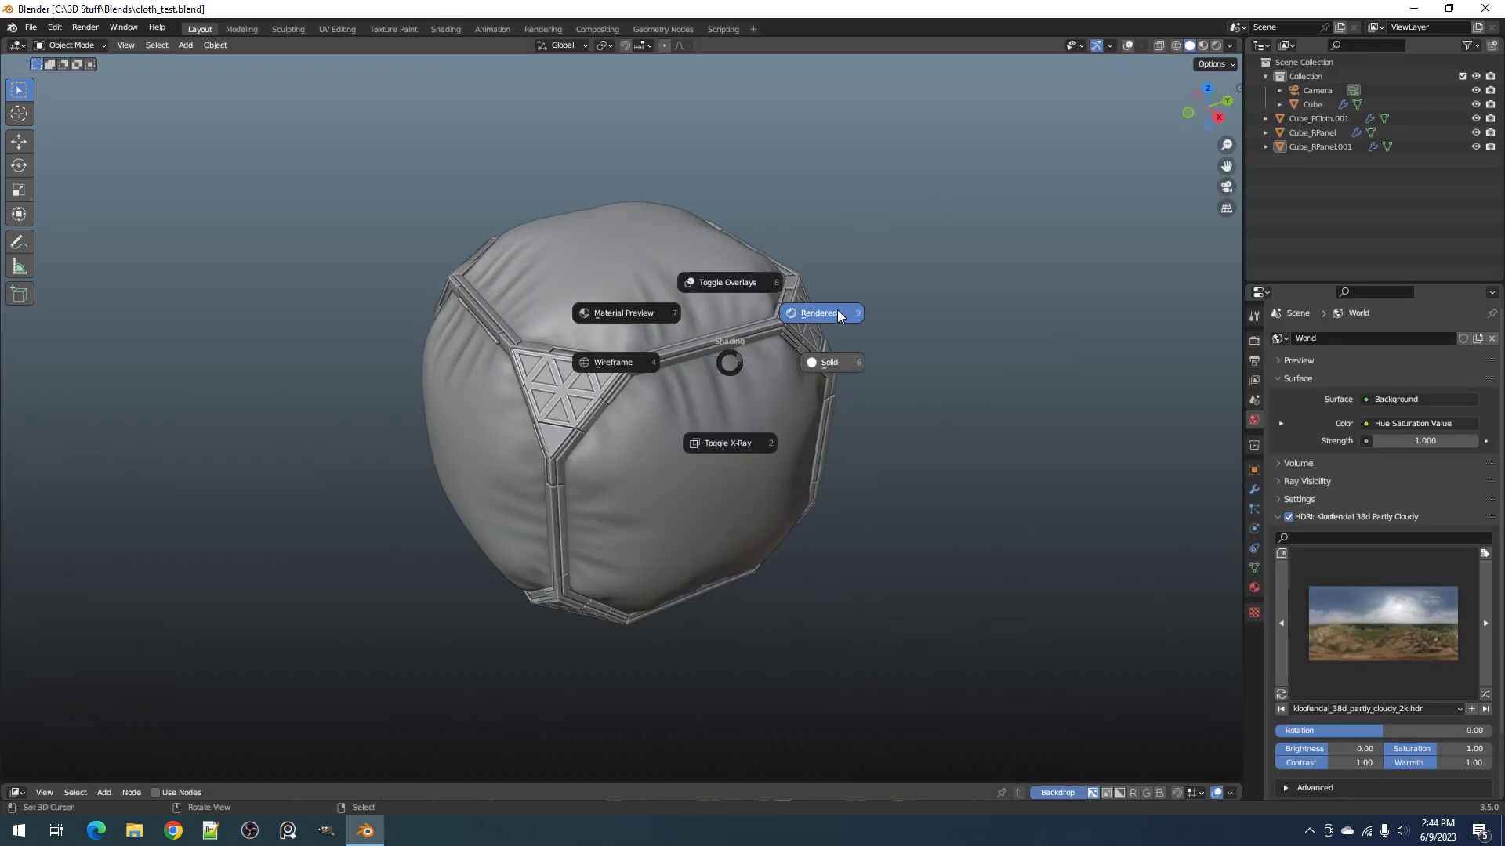
click(837, 313)
mouse_move(836, 312)
middle_down()
mouse_move(825, 462)
mouse_move(766, 411)
mouse_move(734, 476)
middle_up()
key(z)
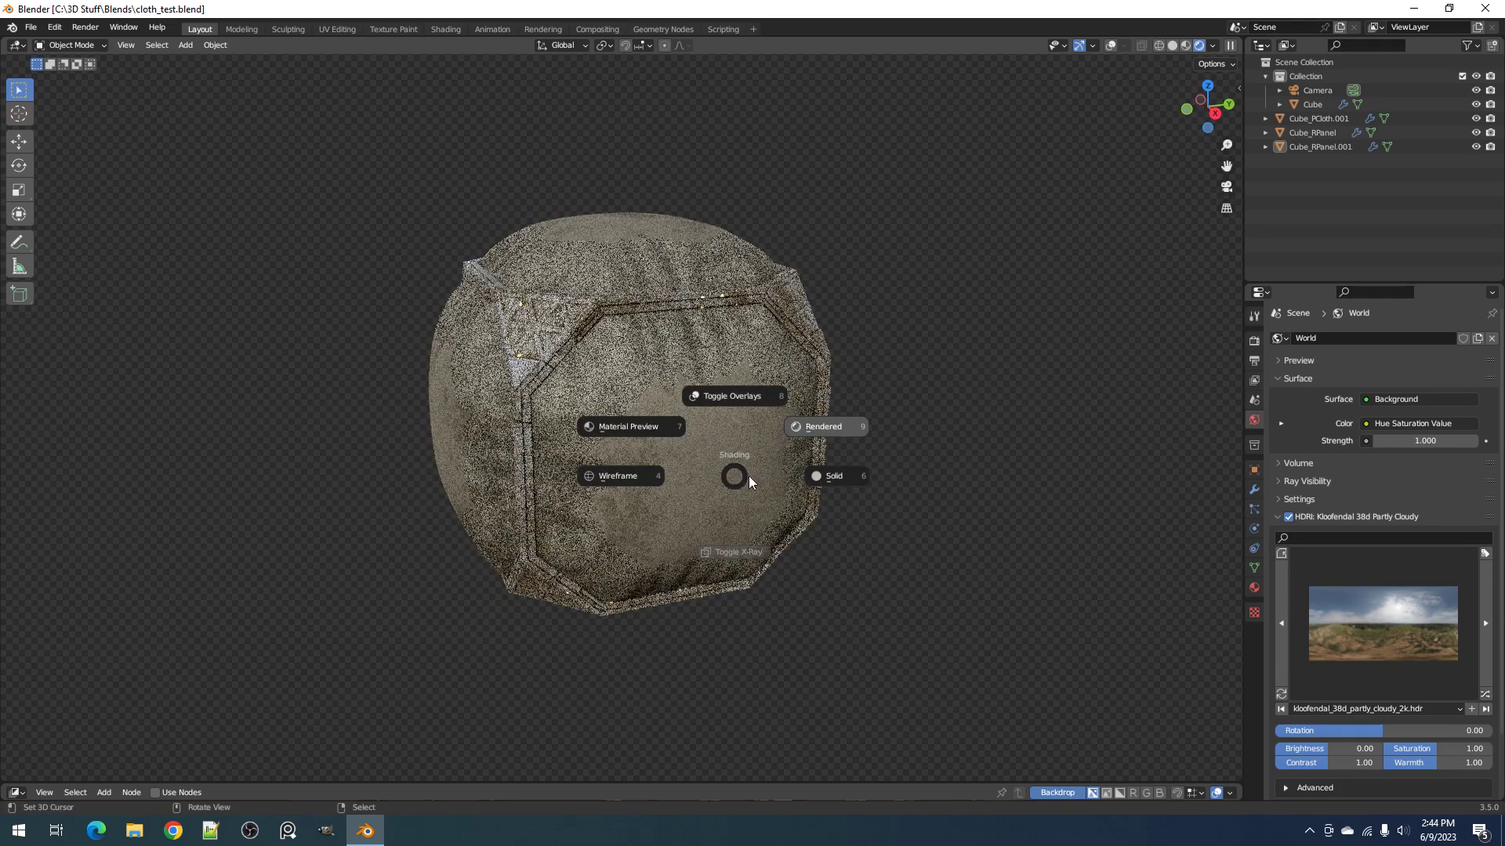
click(823, 475)
Step: Remove the grunge_cloth material slot from the padded cloth object, with the viewport overlays turned on
click(679, 375)
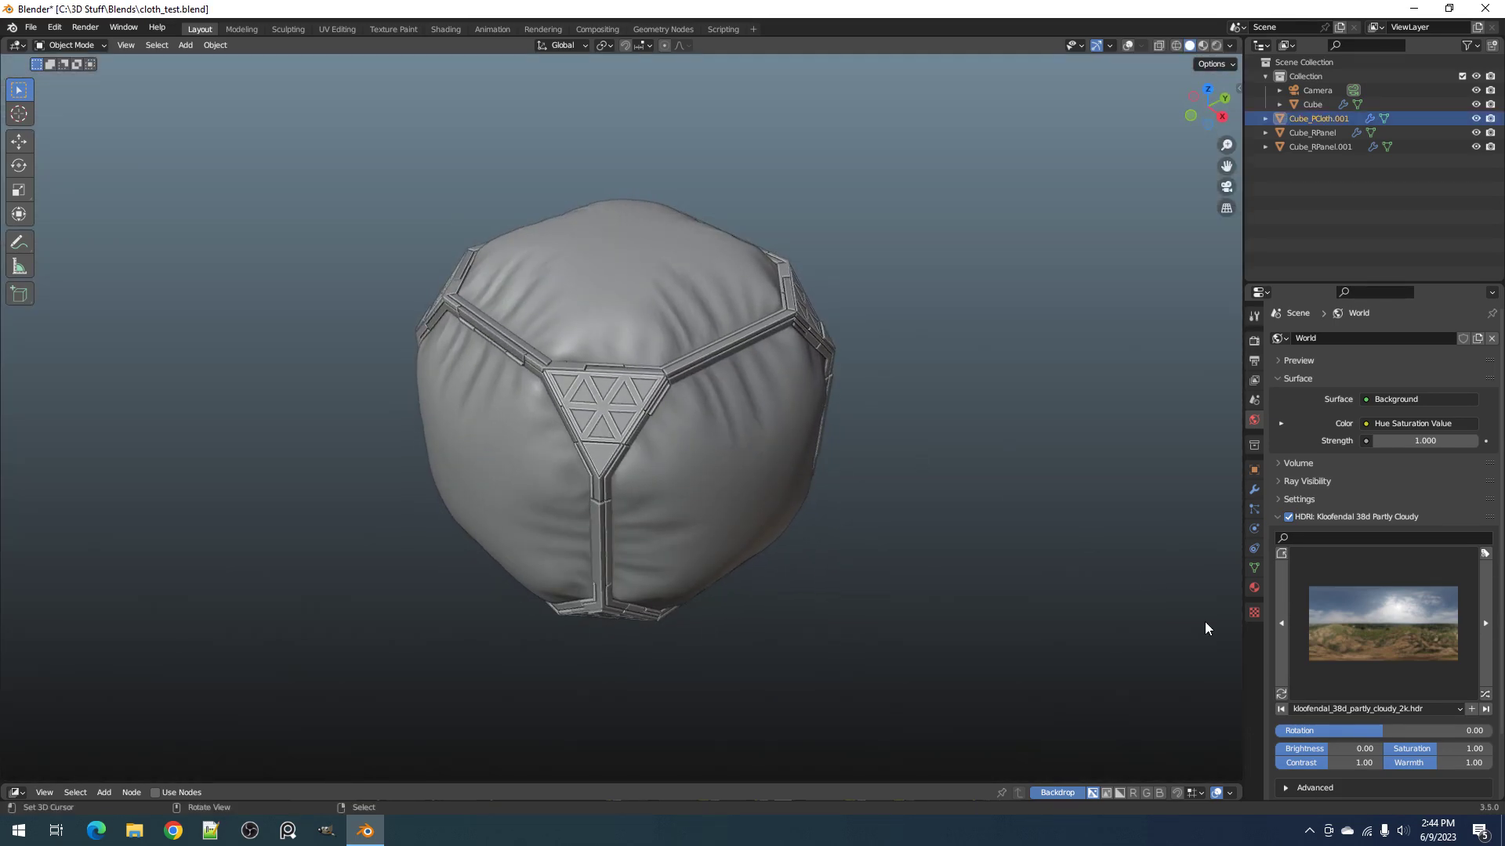
click(1253, 587)
key(shift+alt+z)
shift+middle_drag(684, 388, 699, 440)
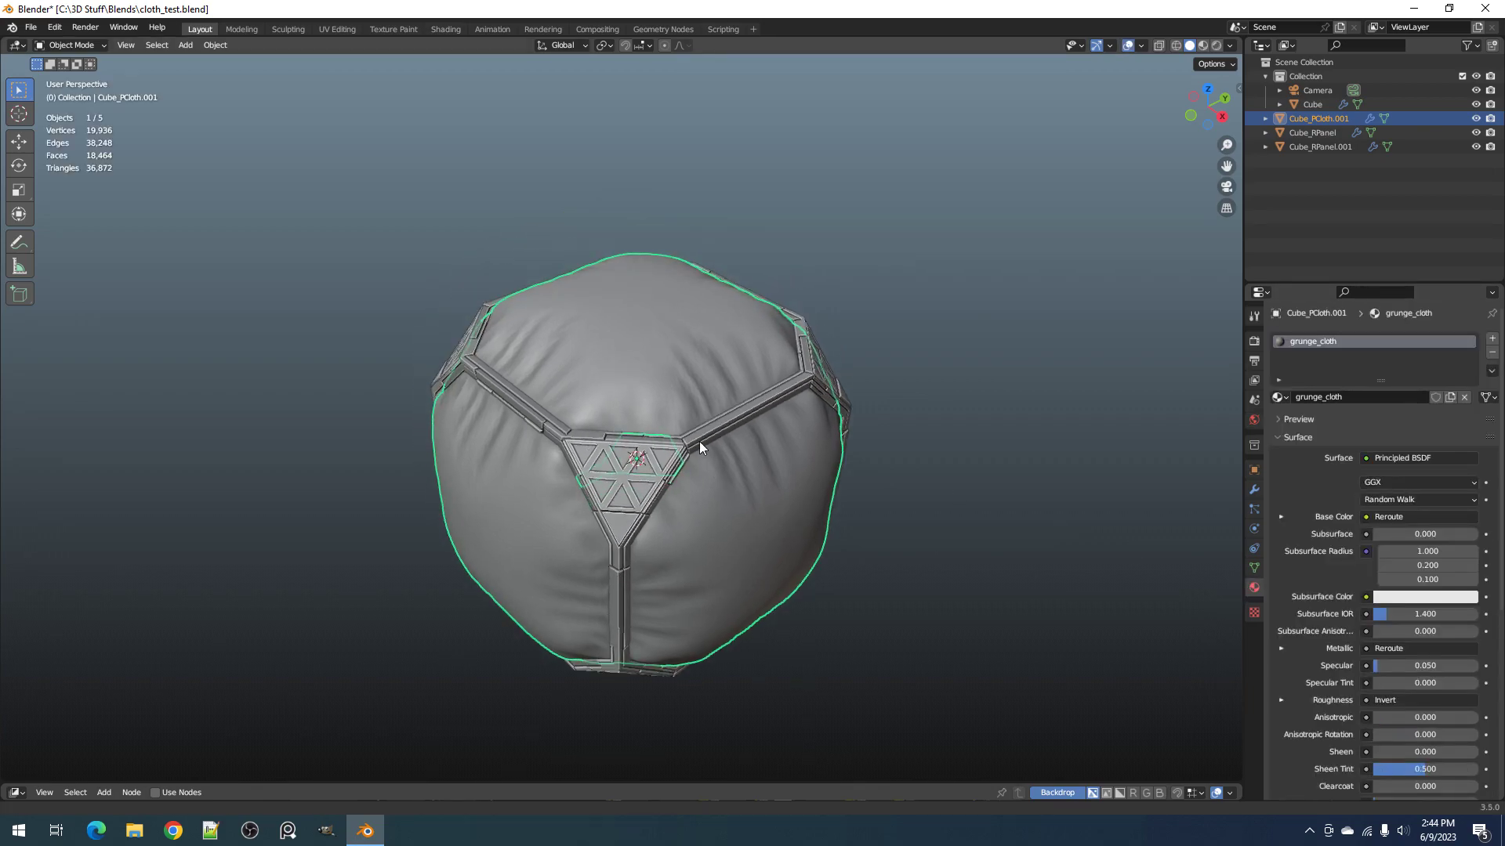
click(1491, 352)
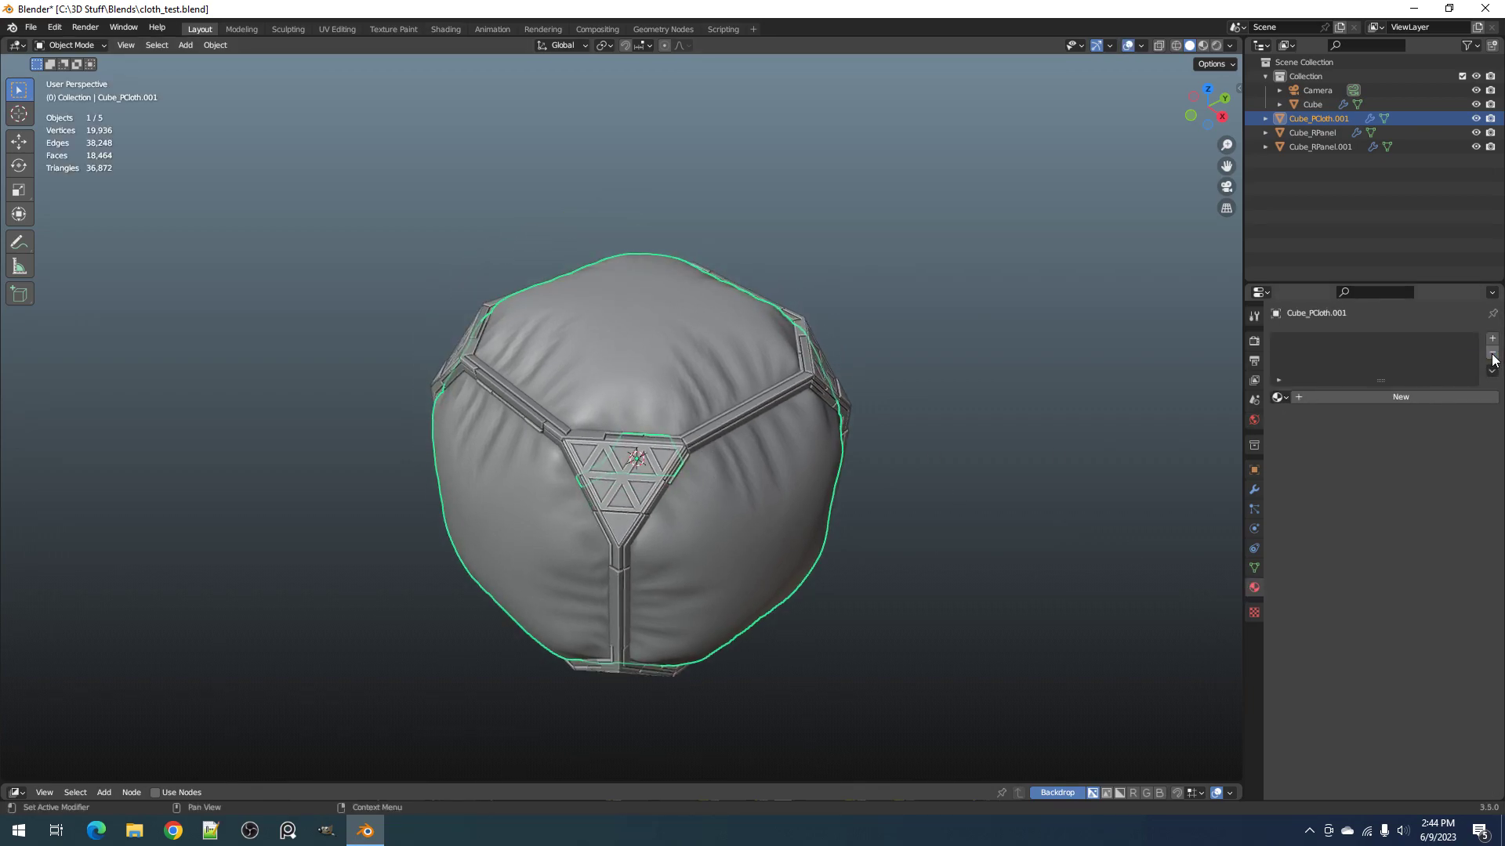
Step: Create a new material named "cloth" on the padded cloth object
click(1411, 400)
double_click(1380, 392)
text(cloth)
key(Return)
Step: Hide the padded cloth object and select the inner cube
scroll(1150, 397, up, 4)
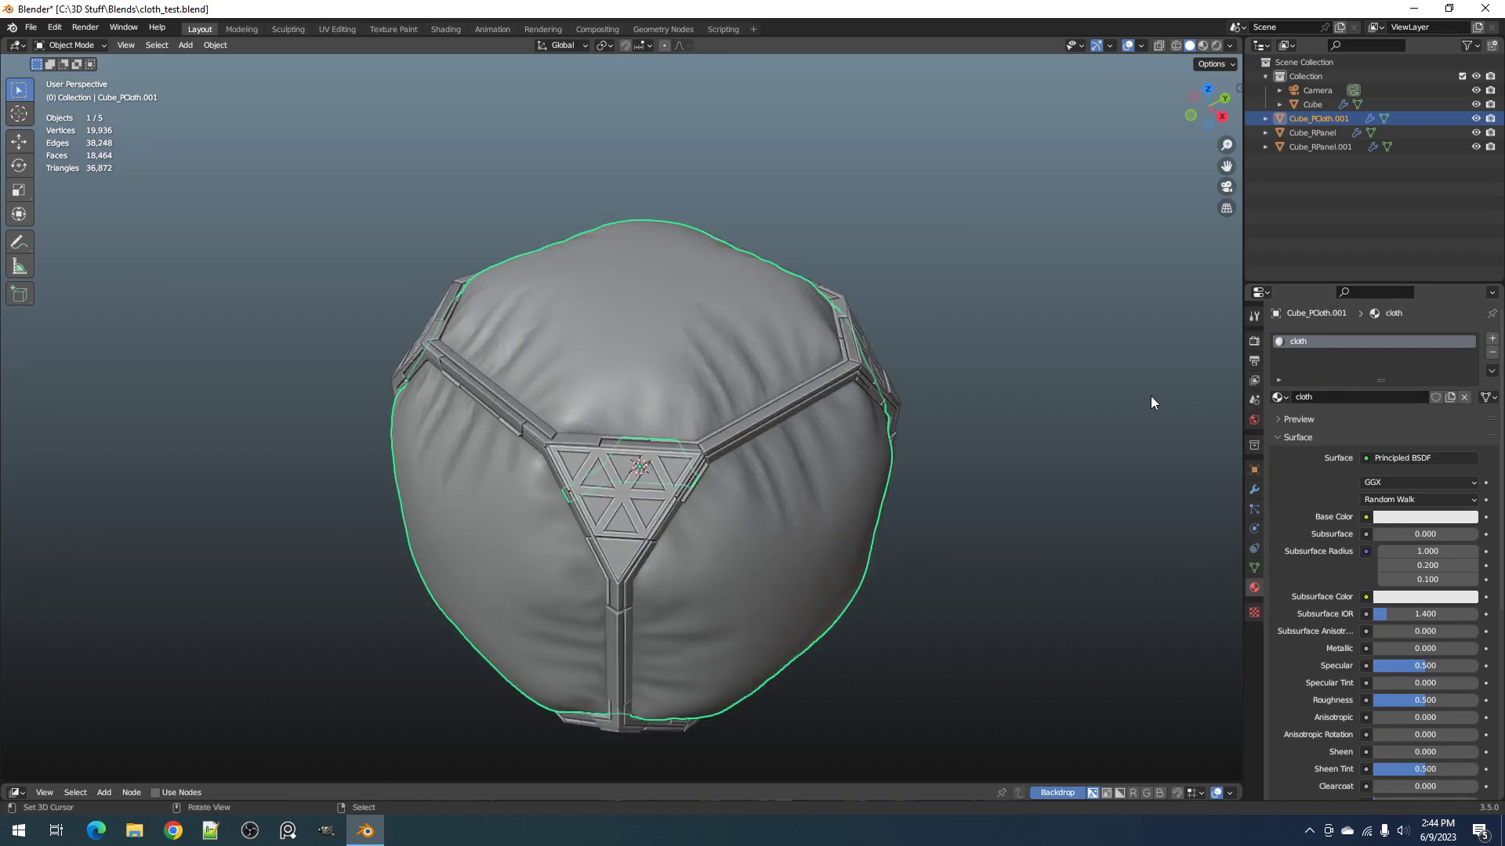
key(h)
click(843, 375)
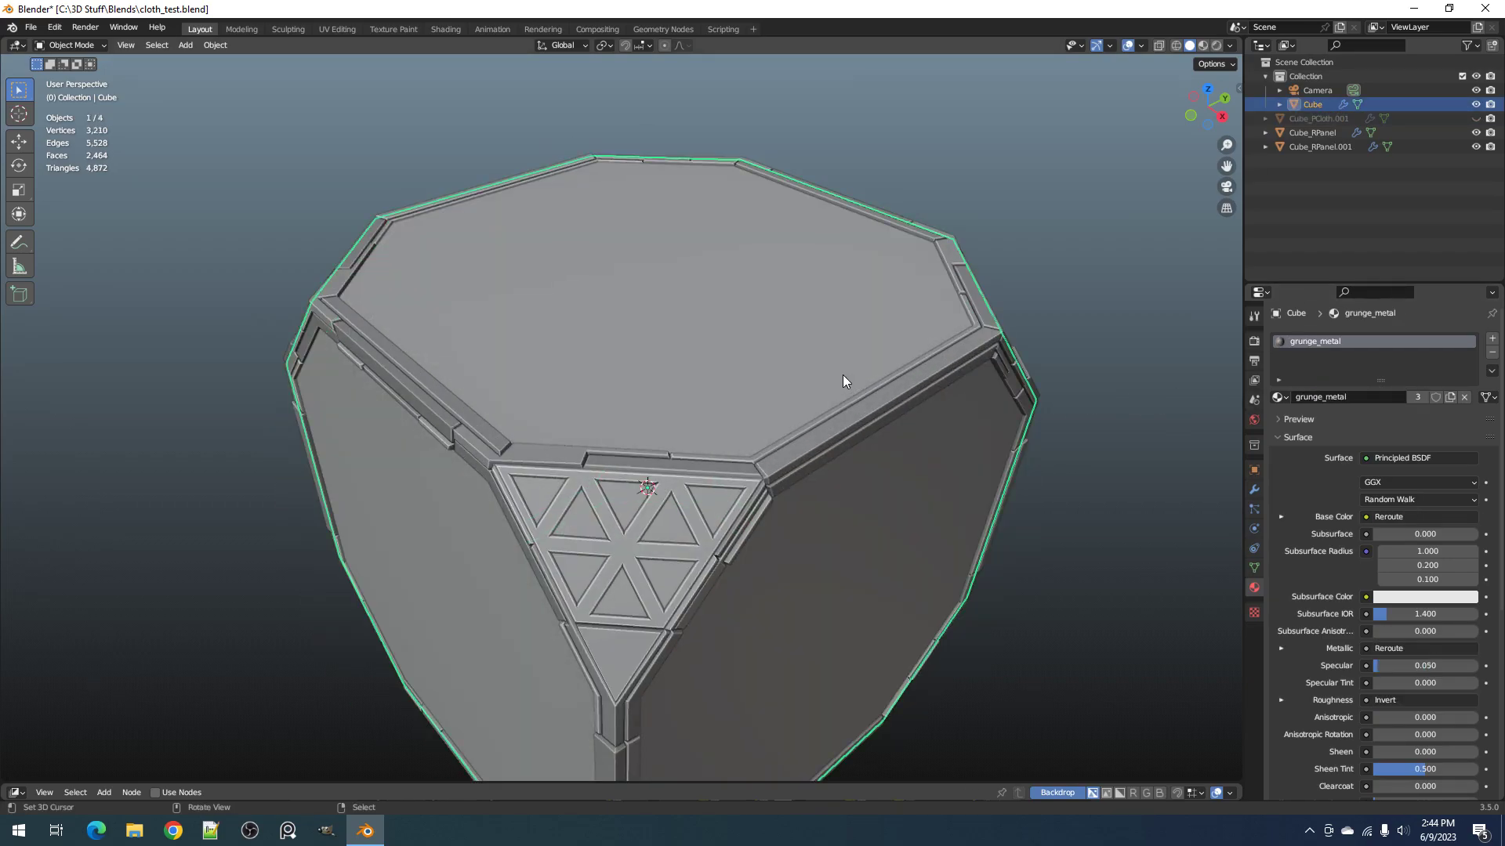
scroll(843, 374, down, 3)
key(shift+g)
click(843, 375)
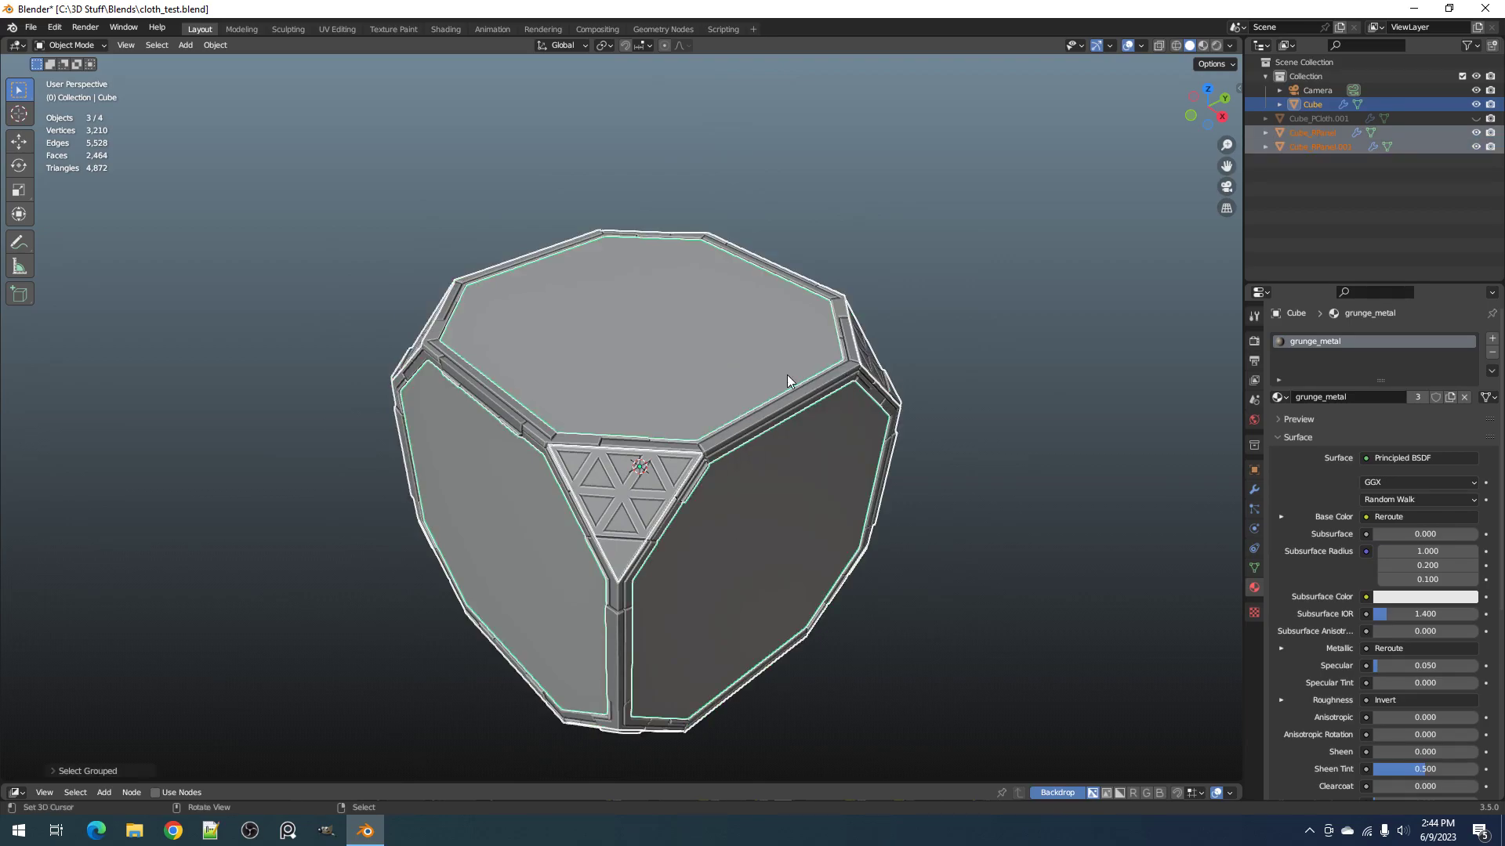
click(686, 384)
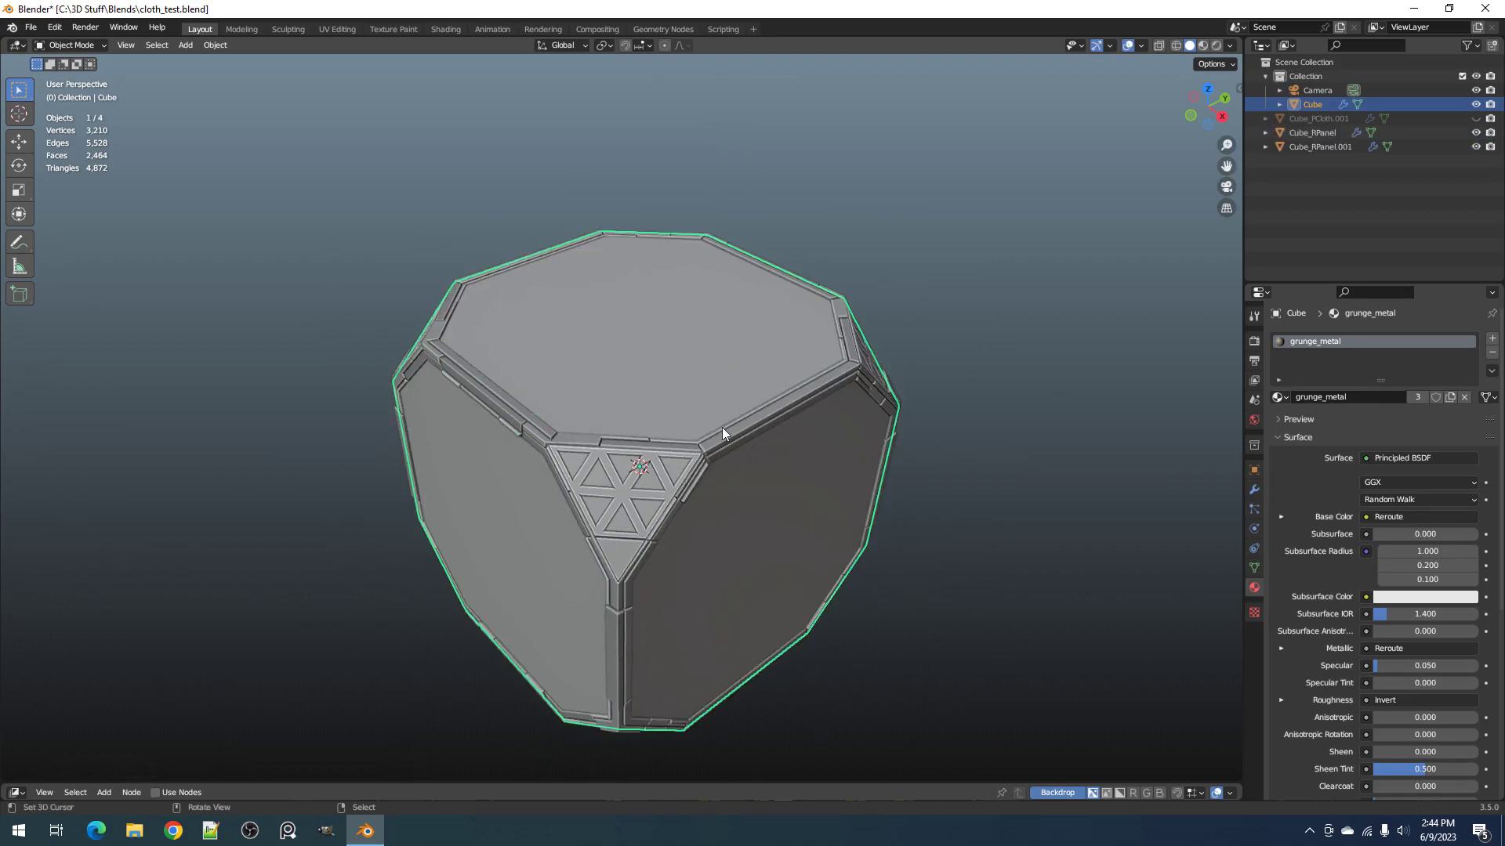
key(r)
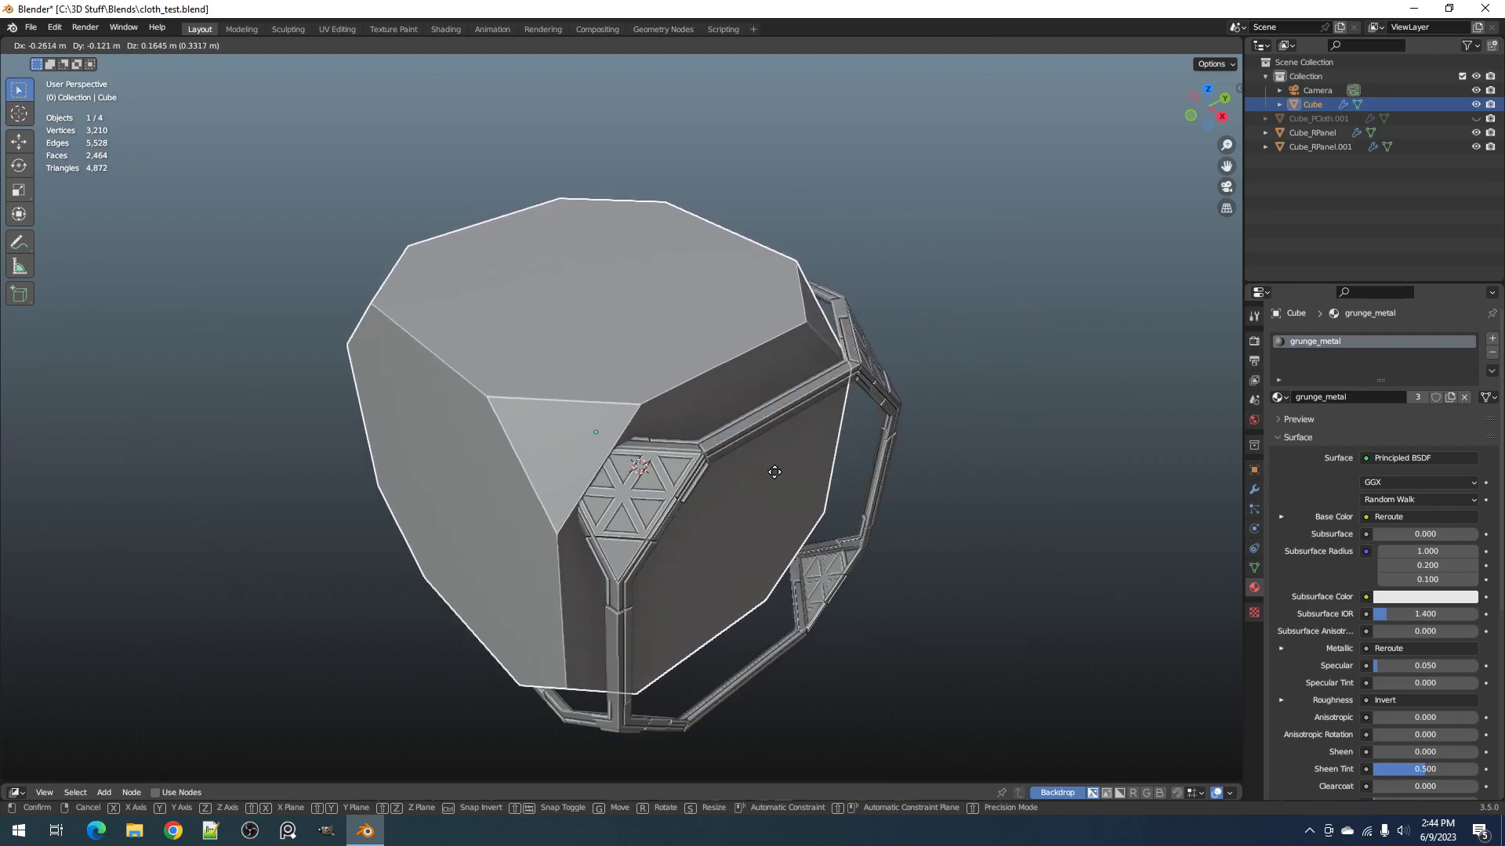
key(Escape)
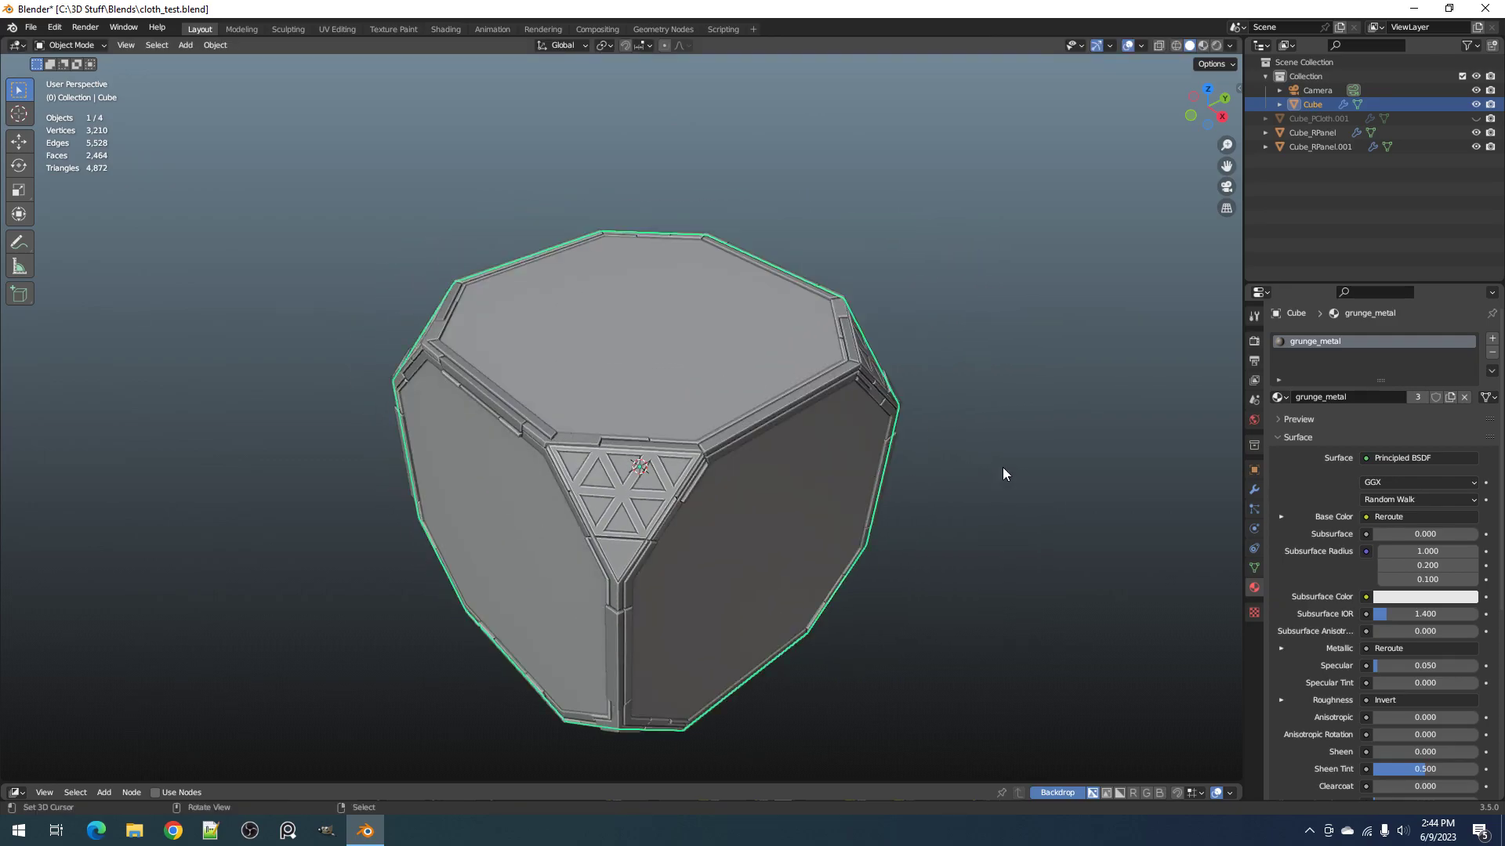
Step: Replace the inner cube's grunge_metal material with a new material named "metal"
click(1492, 353)
click(1394, 396)
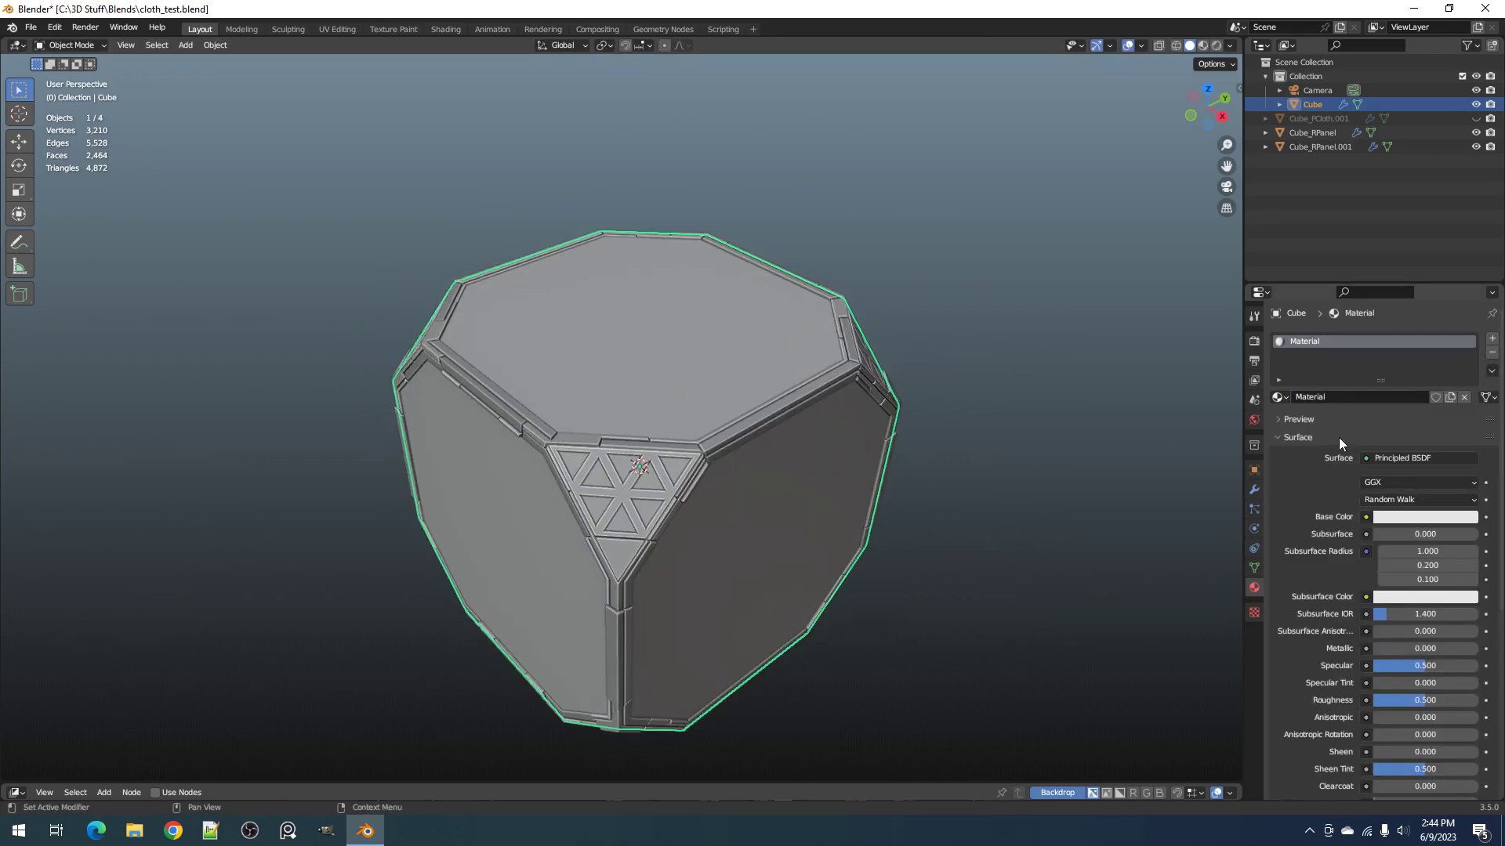
double_click(1332, 397)
text(metal)
key(Return)
key(shift+g)
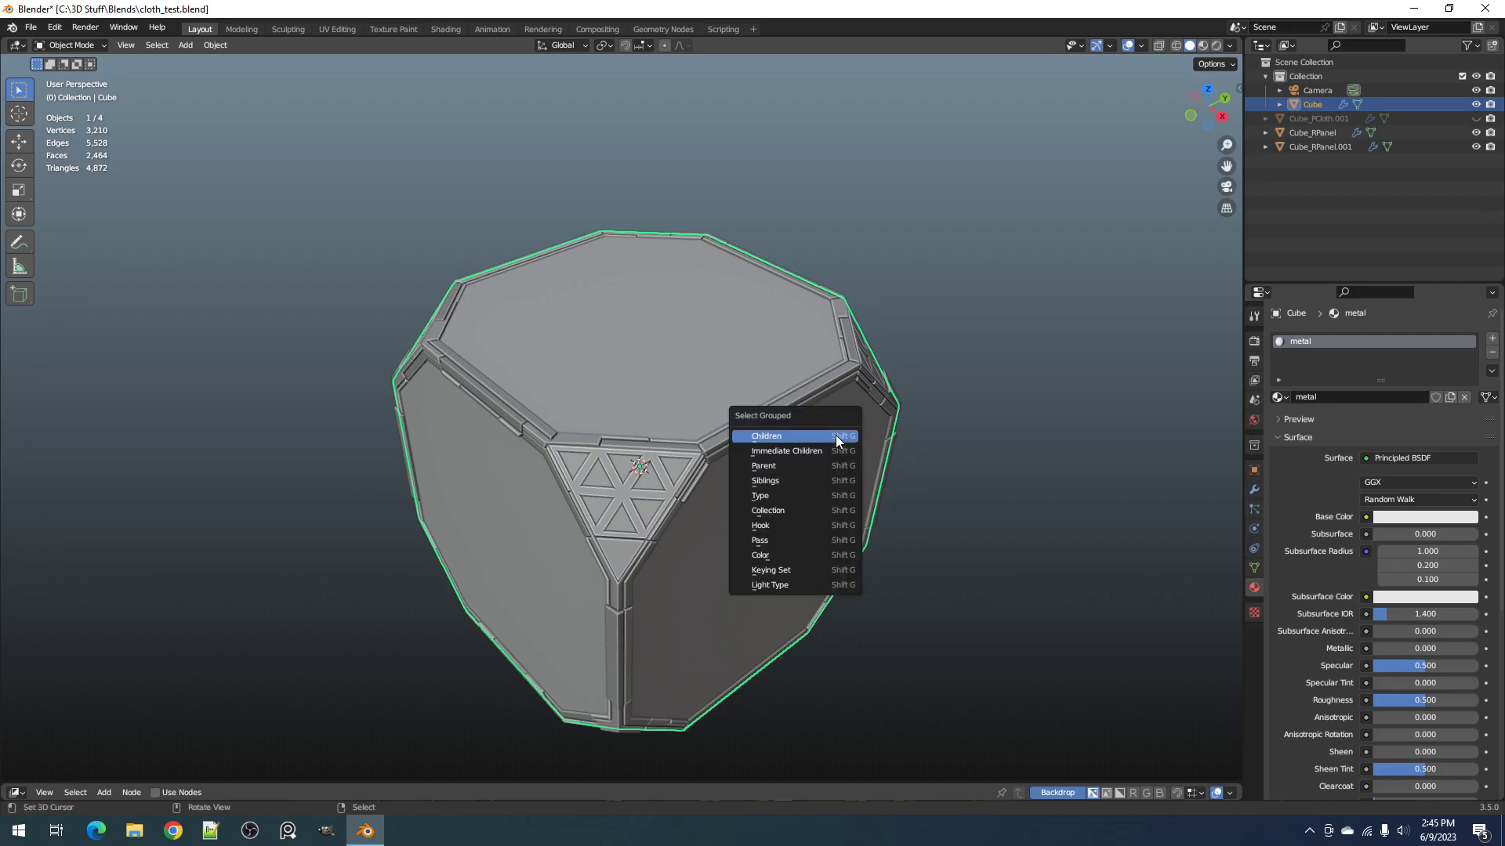
click(804, 495)
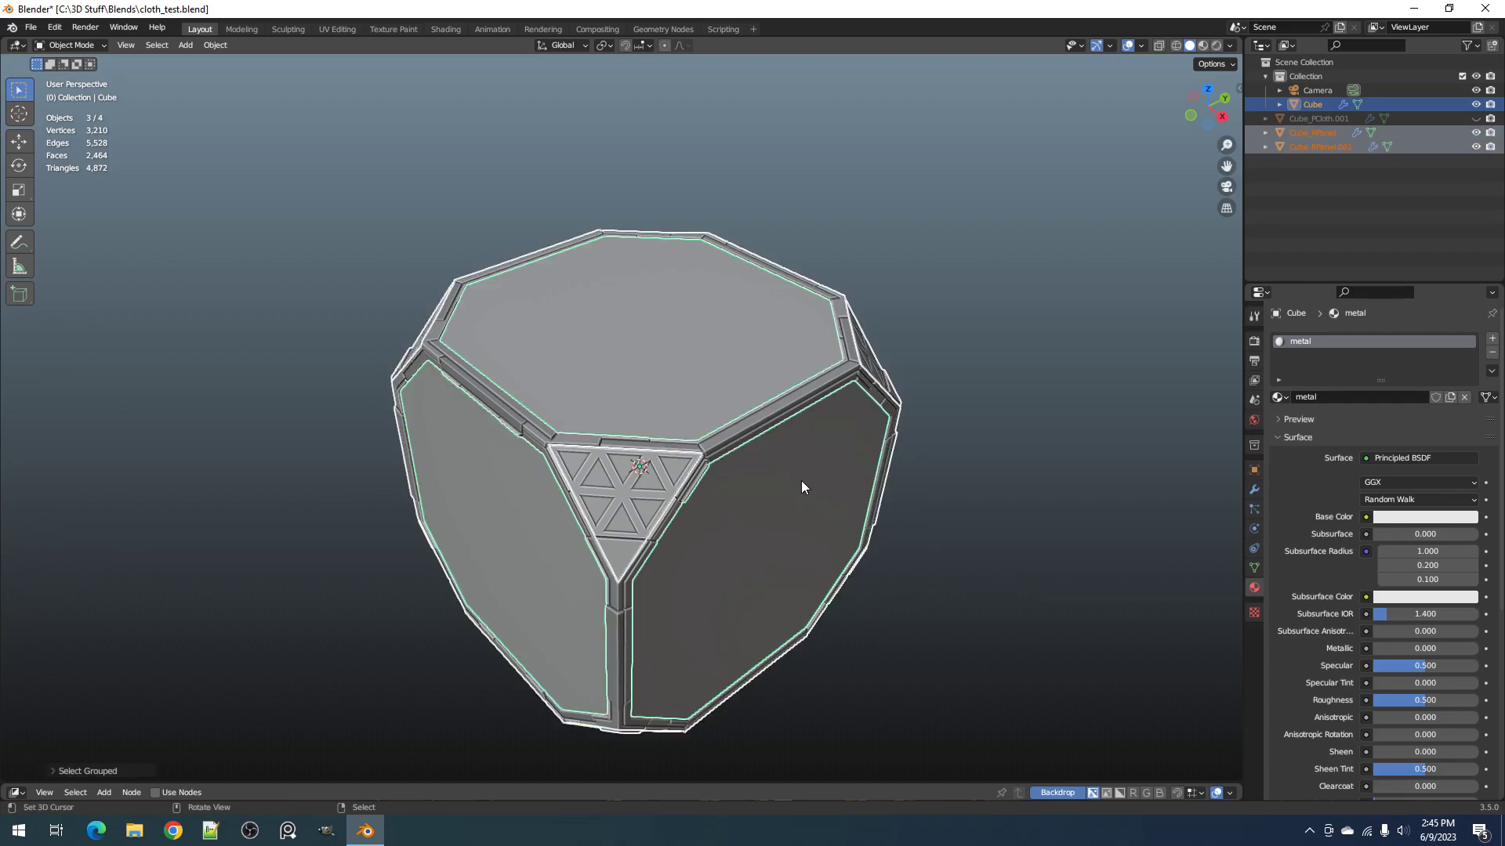
shift+click(705, 350)
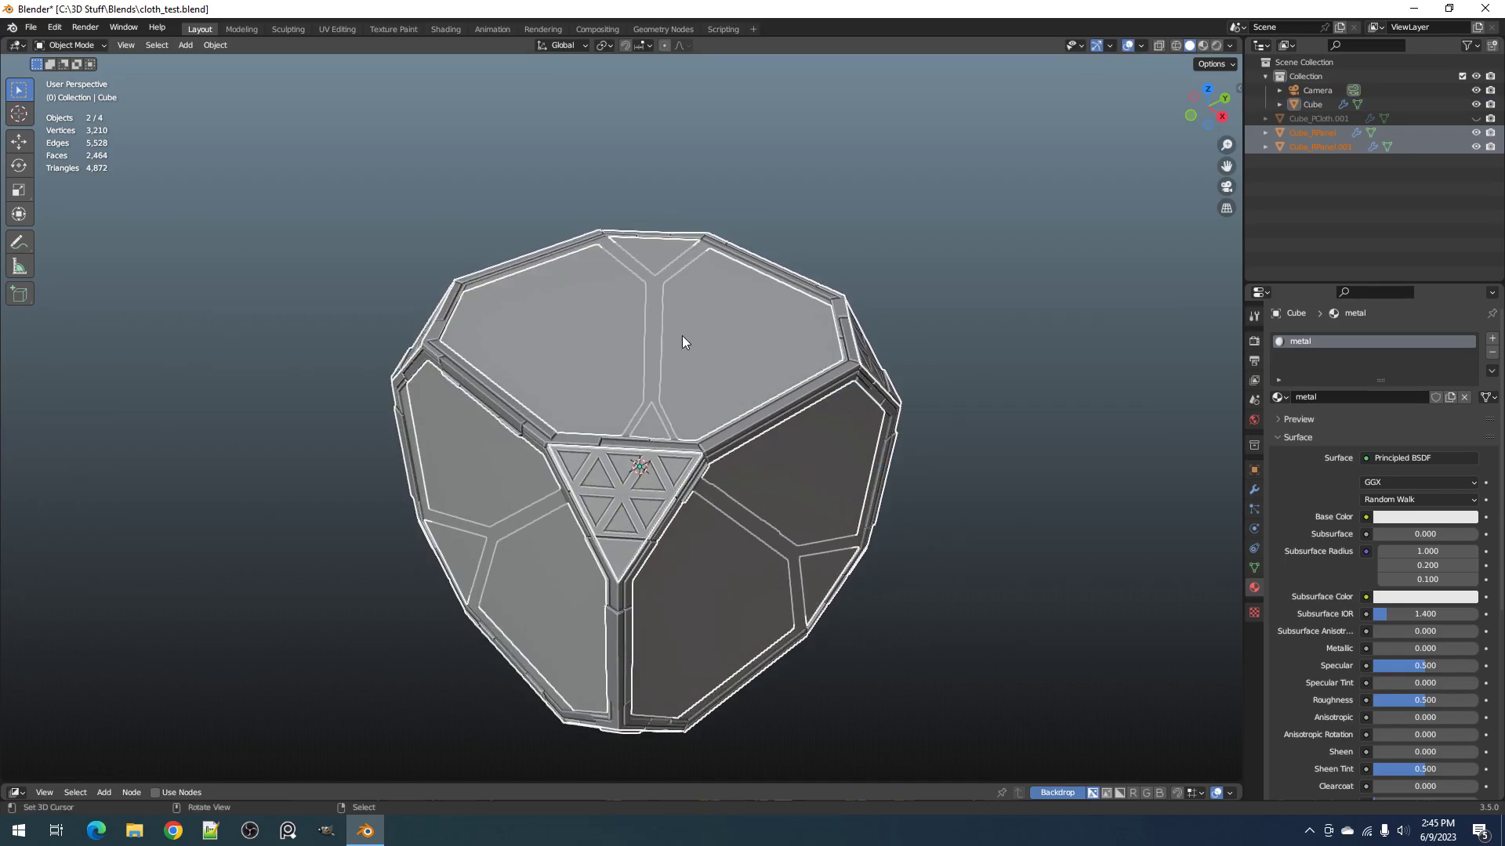
click(681, 335)
key(g)
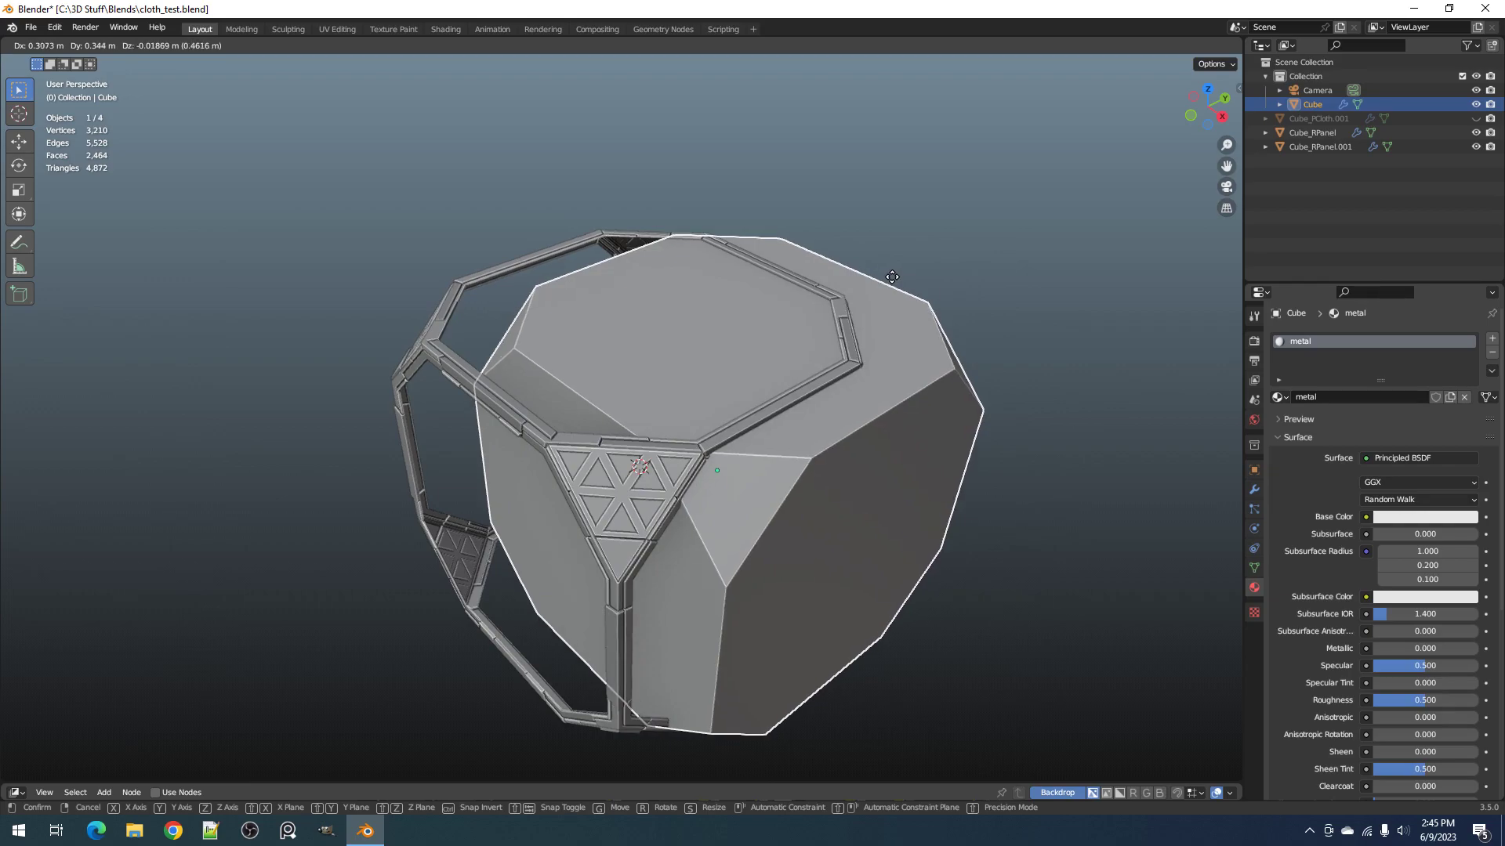
right_click(744, 309)
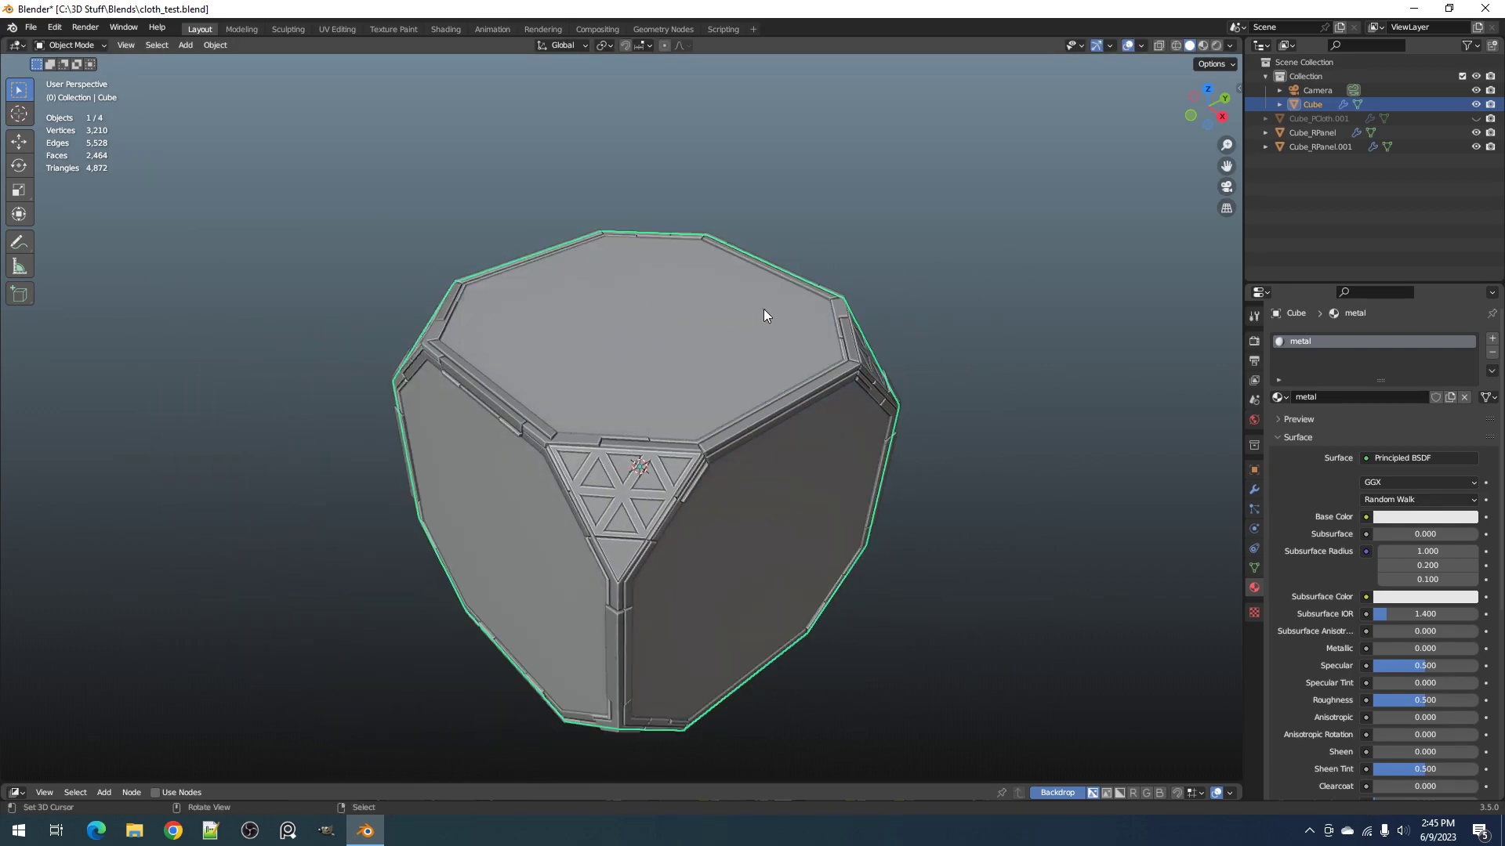
Step: Select both panel trim objects with the inner cube as the active object and copy its metal material to them
click(847, 337)
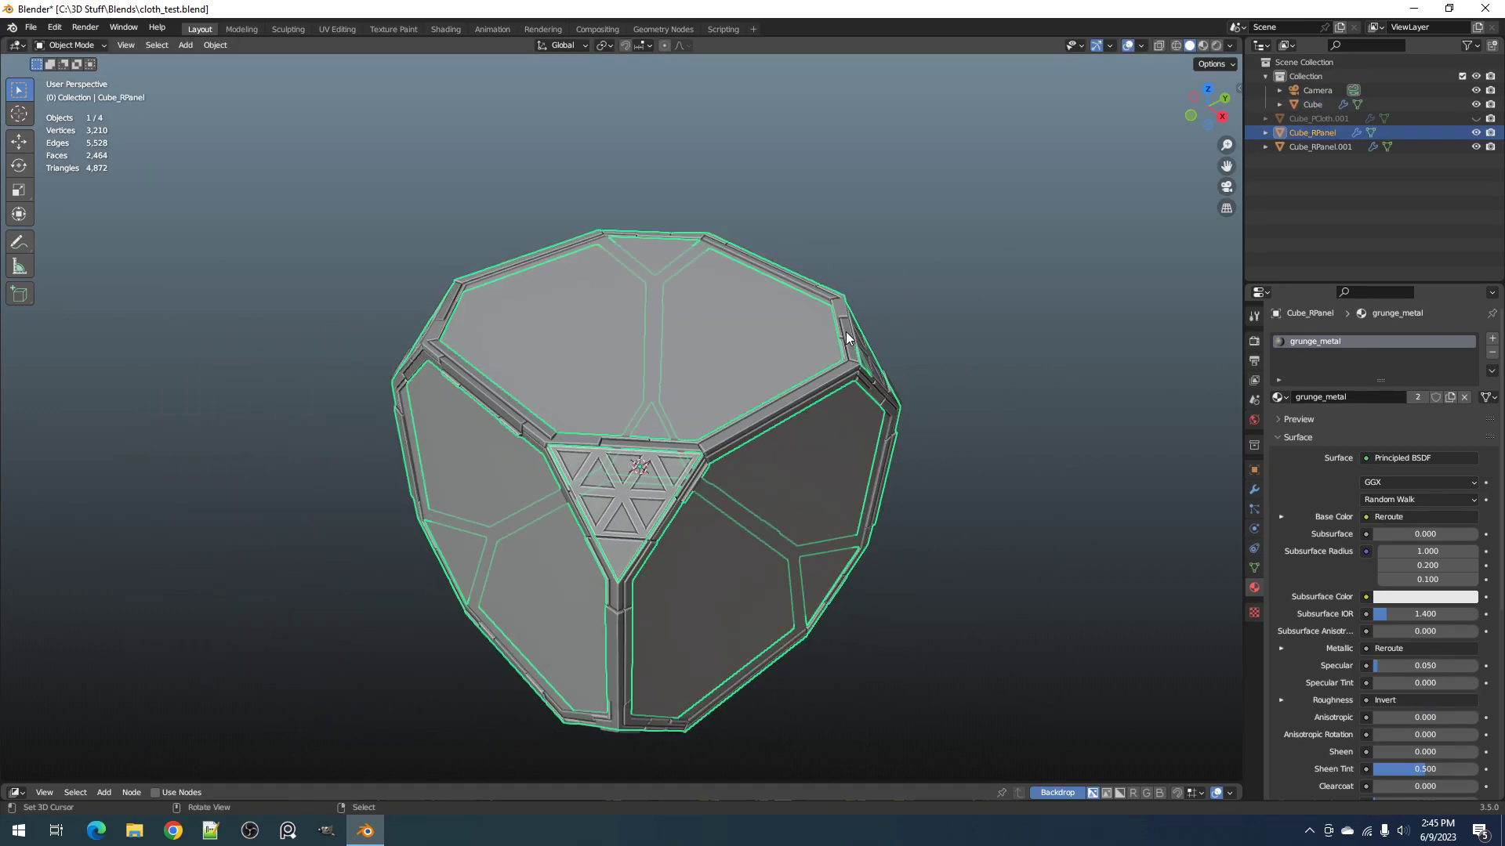
key(shift+g)
click(770, 417)
shift+click(735, 332)
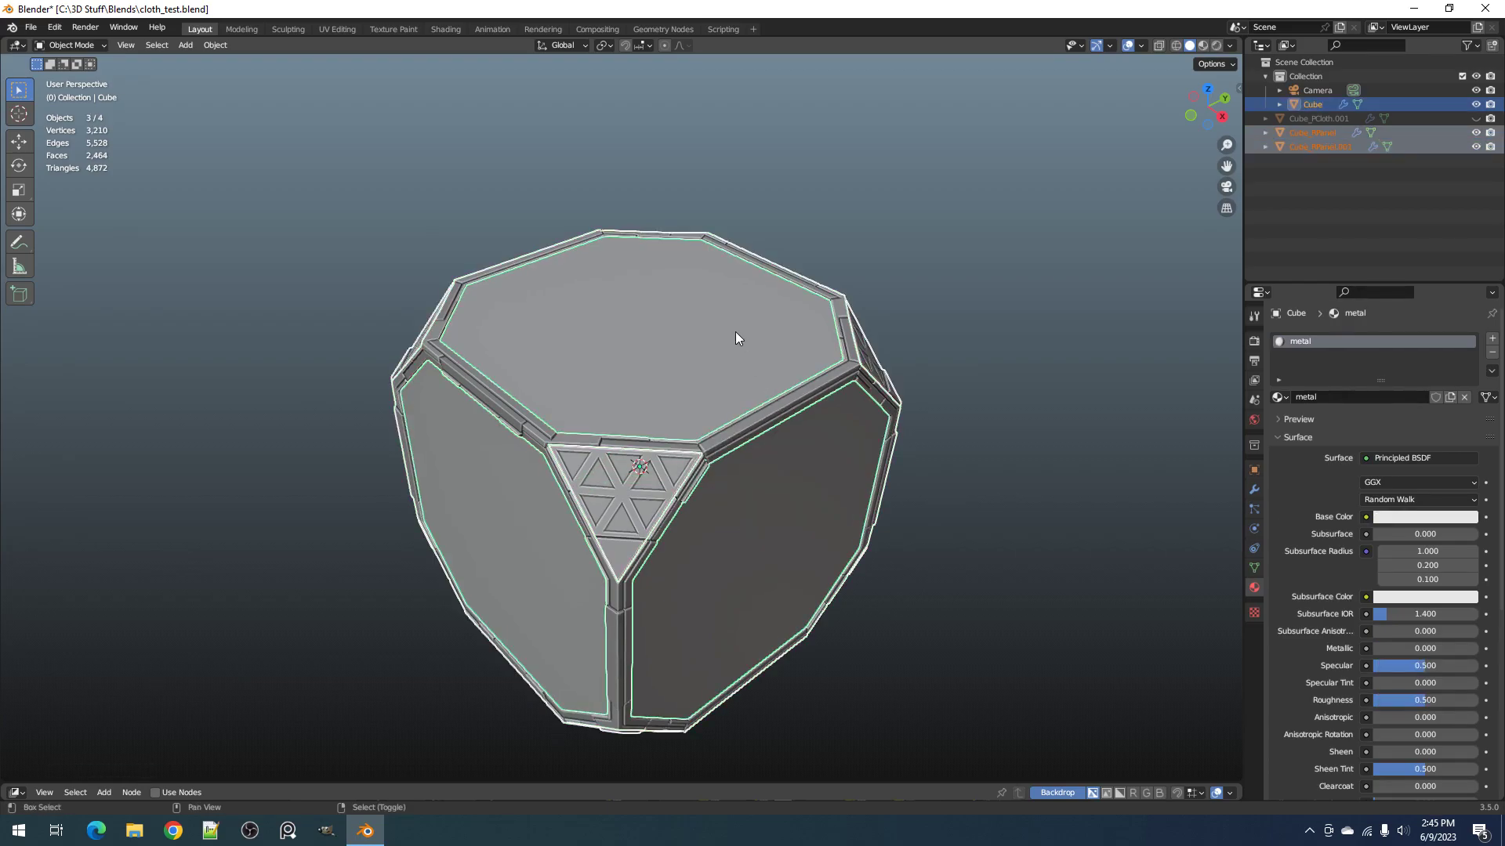
click(1491, 371)
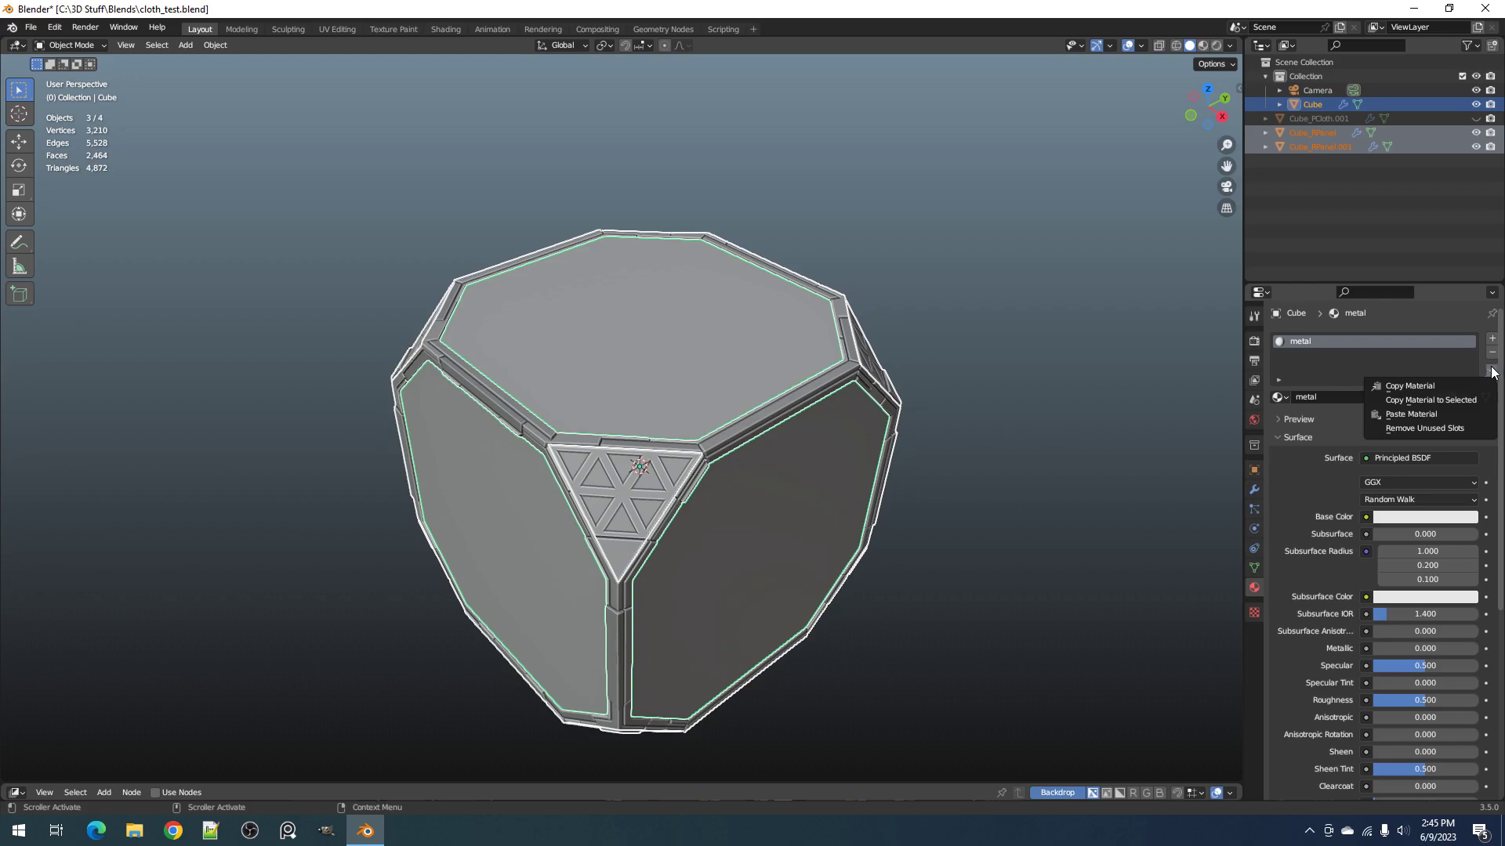
click(1469, 401)
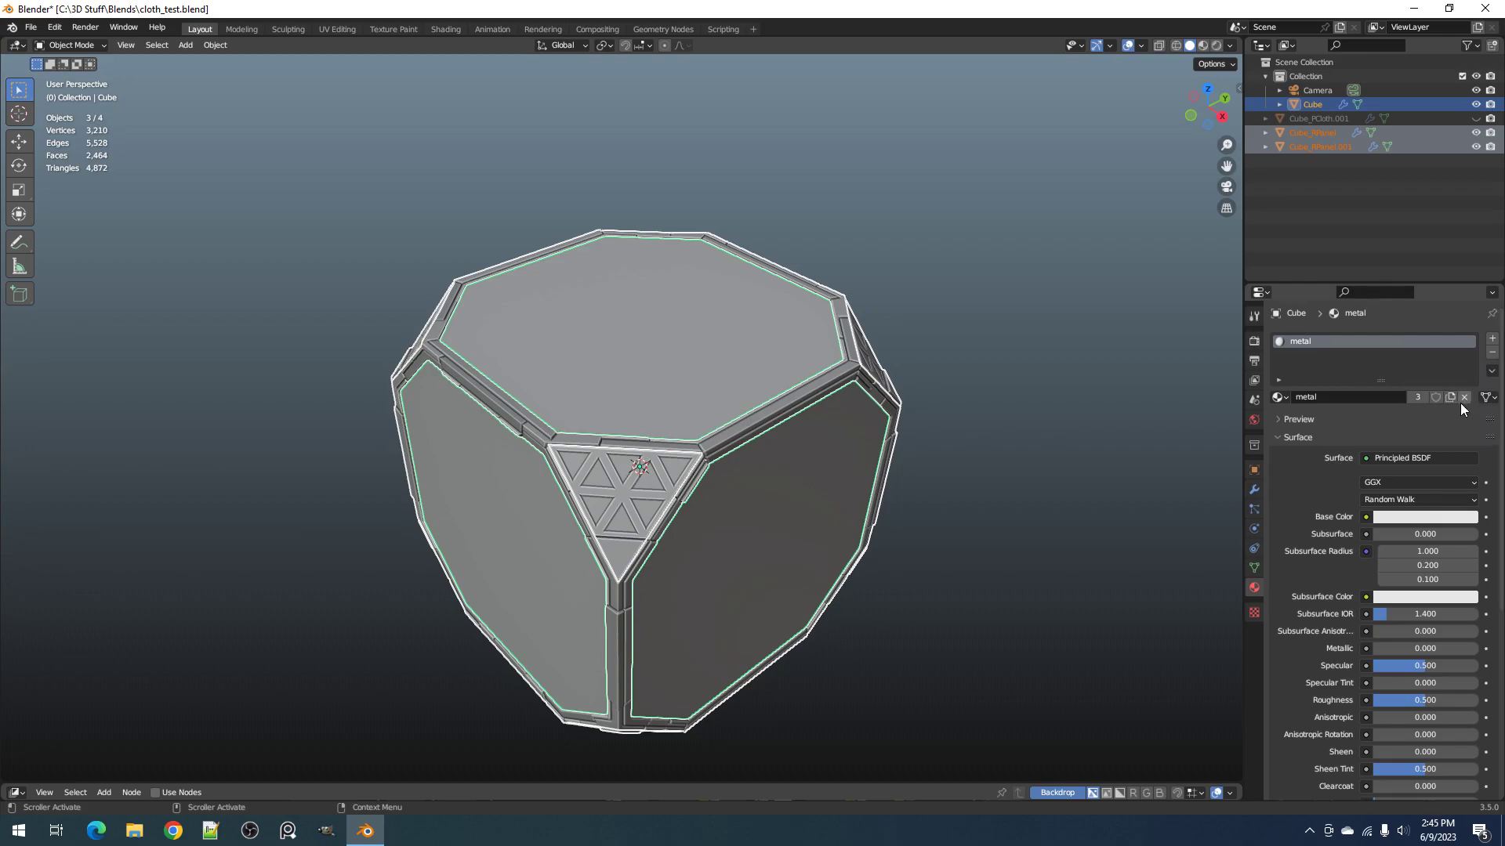
Step: Select the Cube_RPanel trim, enlarge the compositor area below the viewport, and switch it to the Shader Editor with the metal nodes in view
click(774, 420)
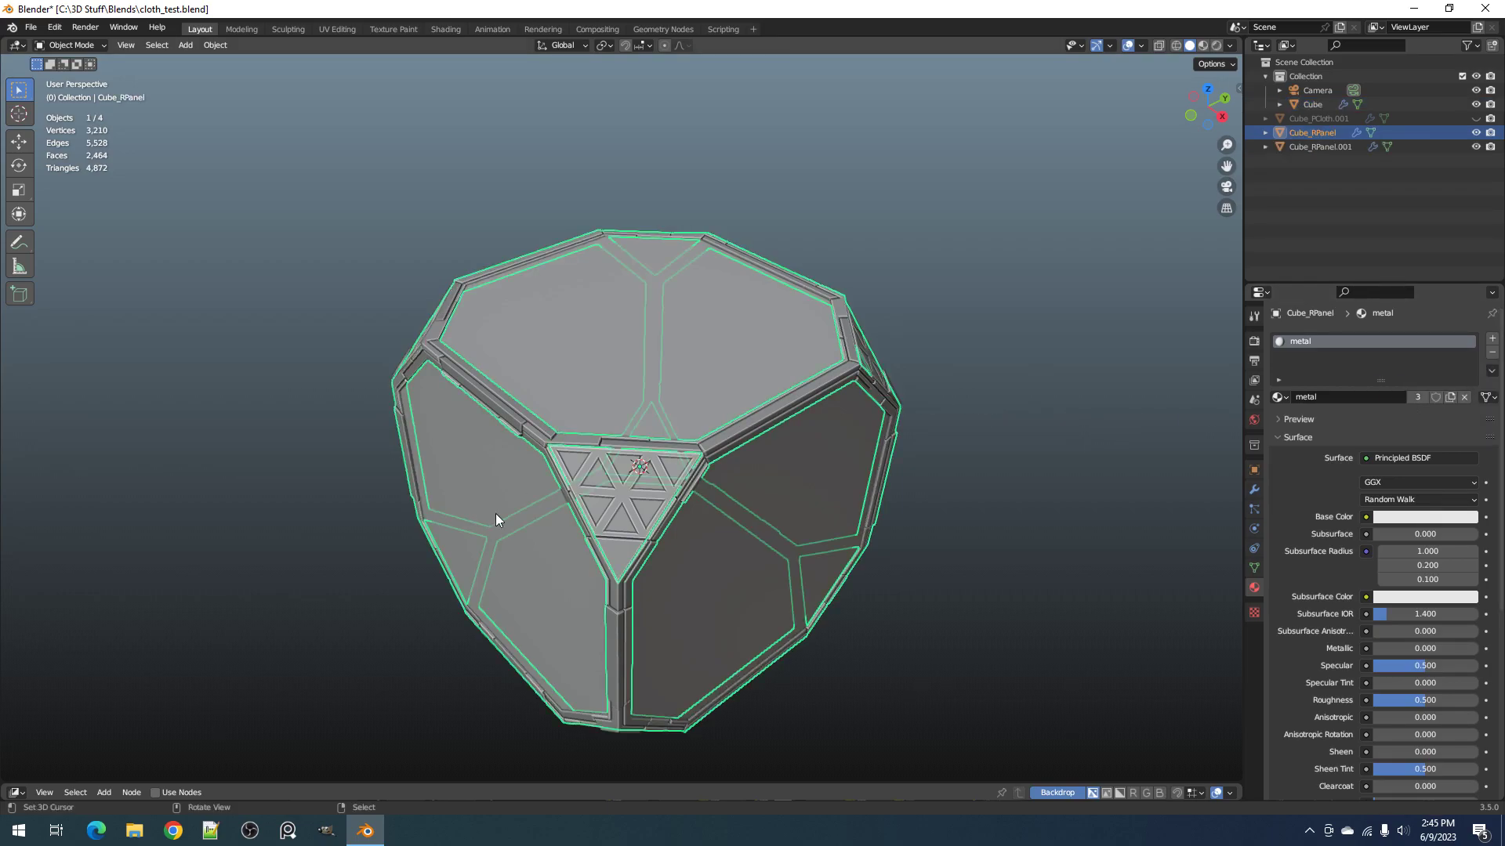
drag(721, 787, 313, 600)
click(15, 608)
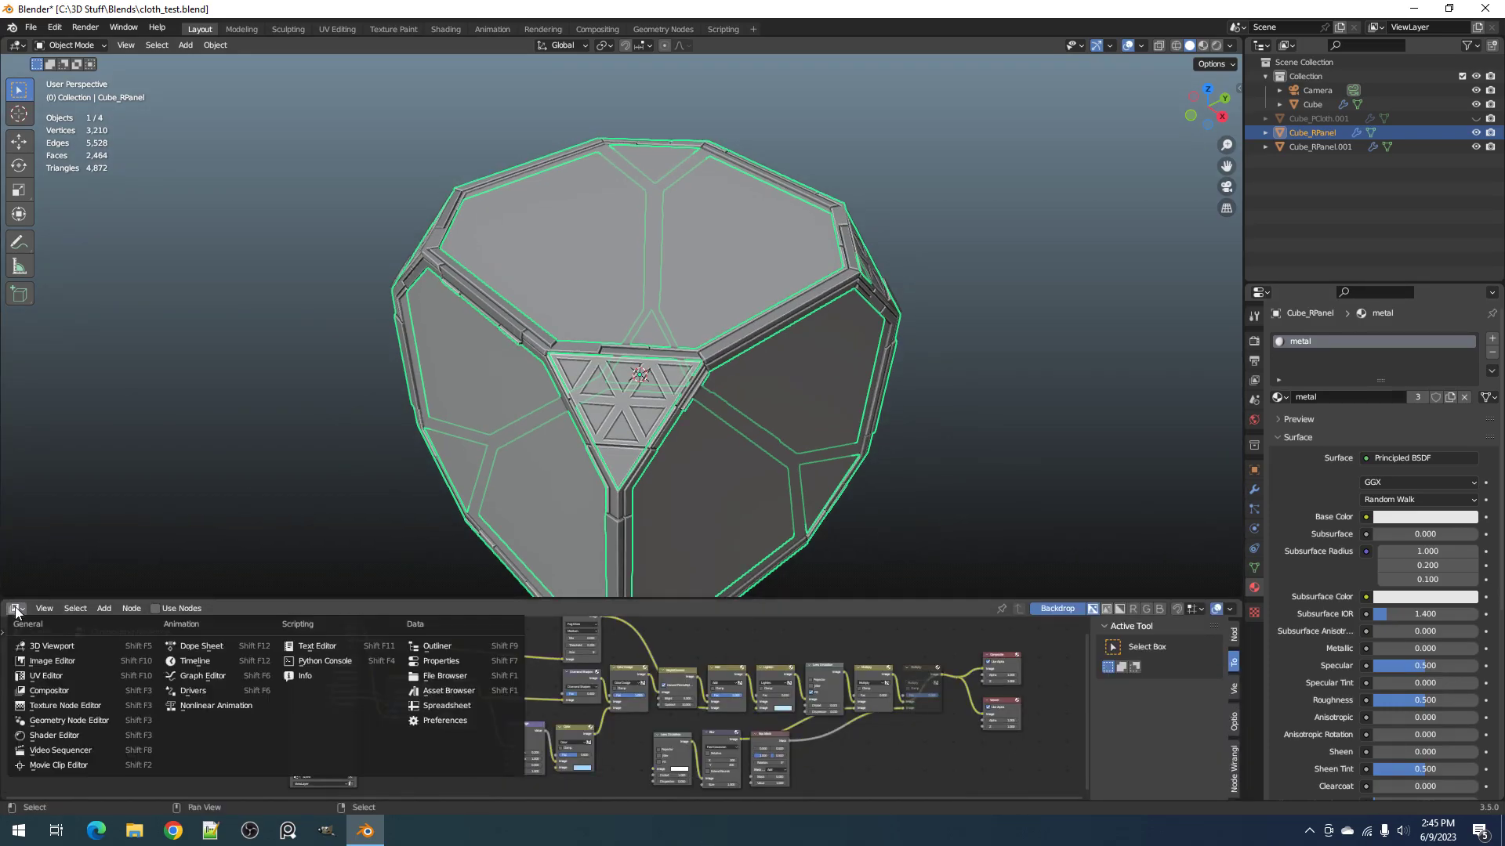
click(24, 662)
scroll(397, 687, up, 1)
middle_drag(397, 687, 610, 766)
scroll(610, 766, up, 4)
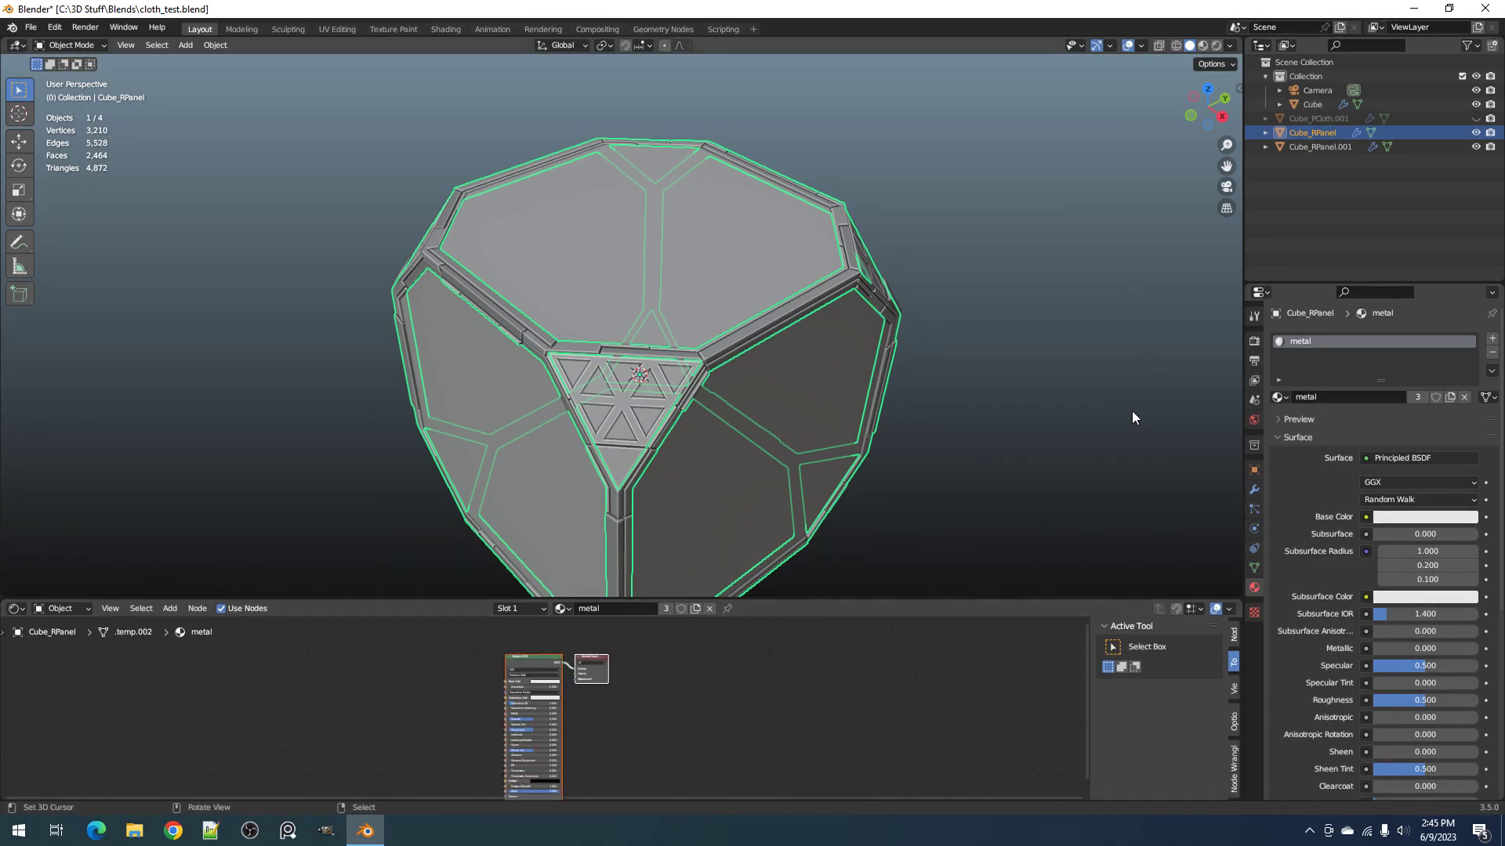
key(n)
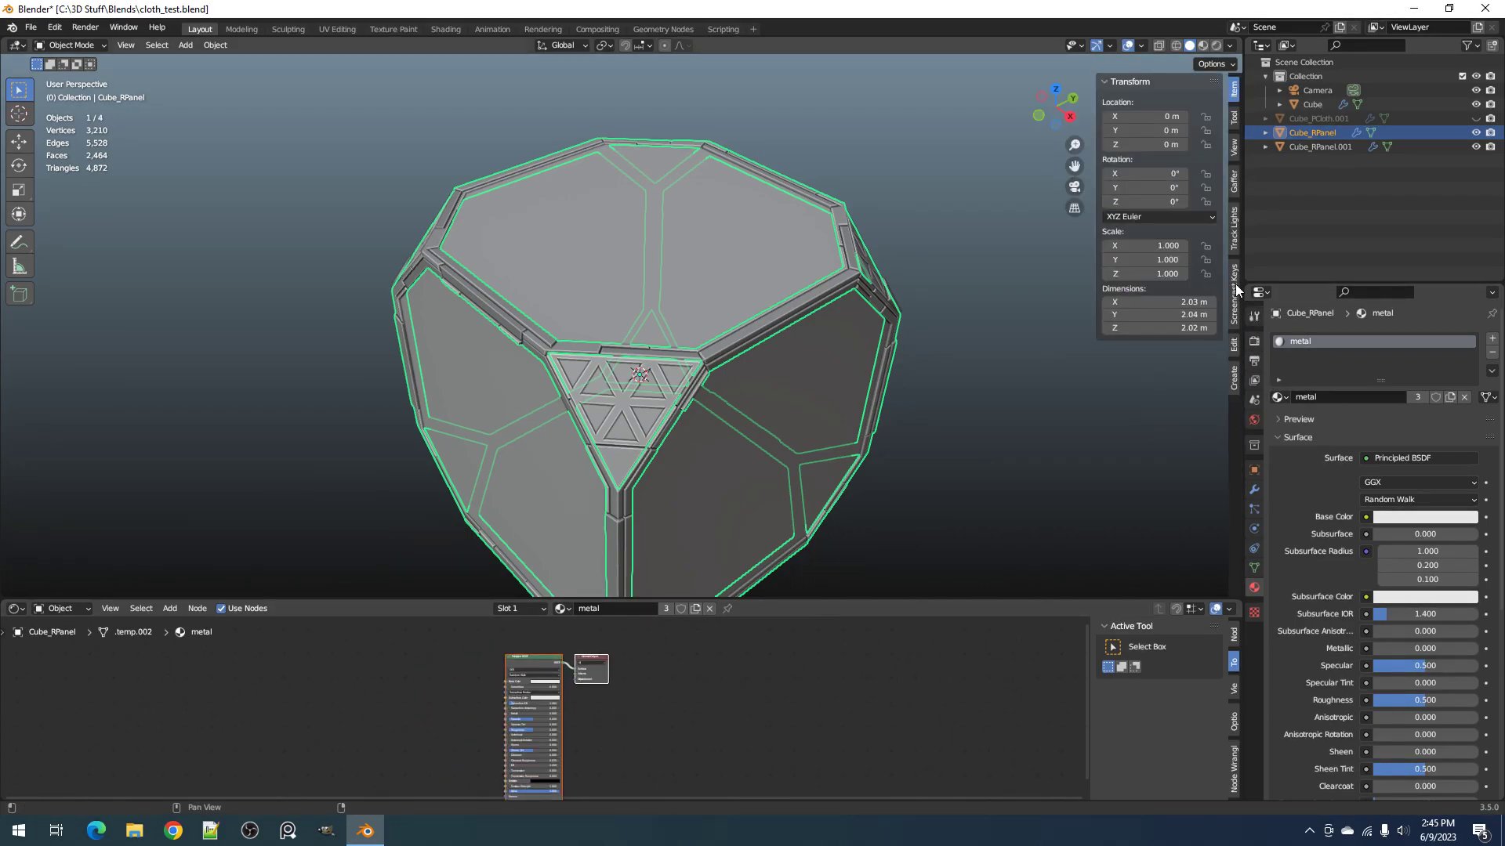
scroll(656, 725, up, 2)
middle_drag(630, 718, 677, 735)
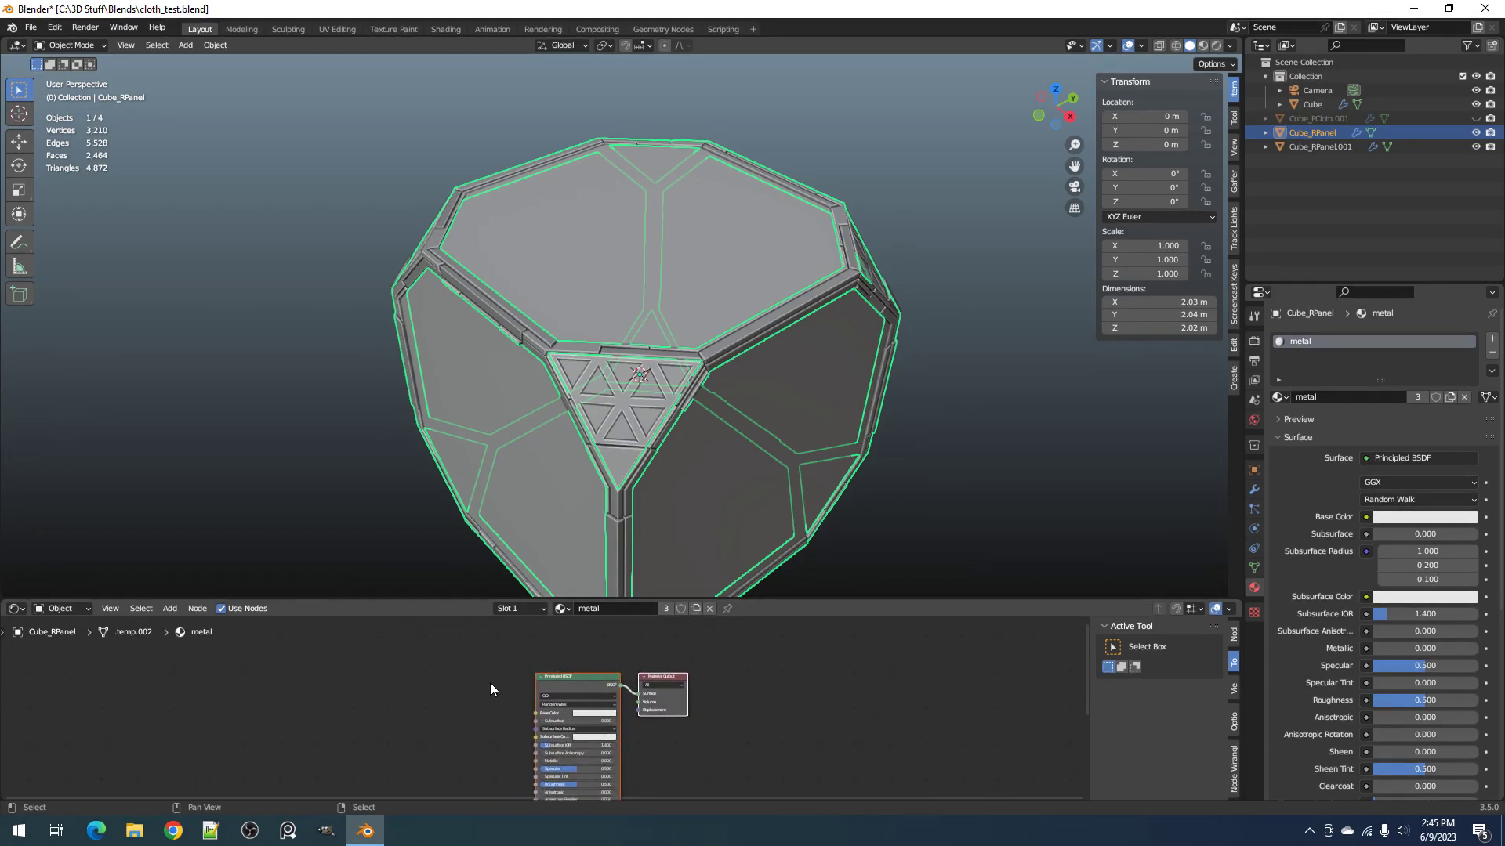
middle_drag(717, 728, 663, 753)
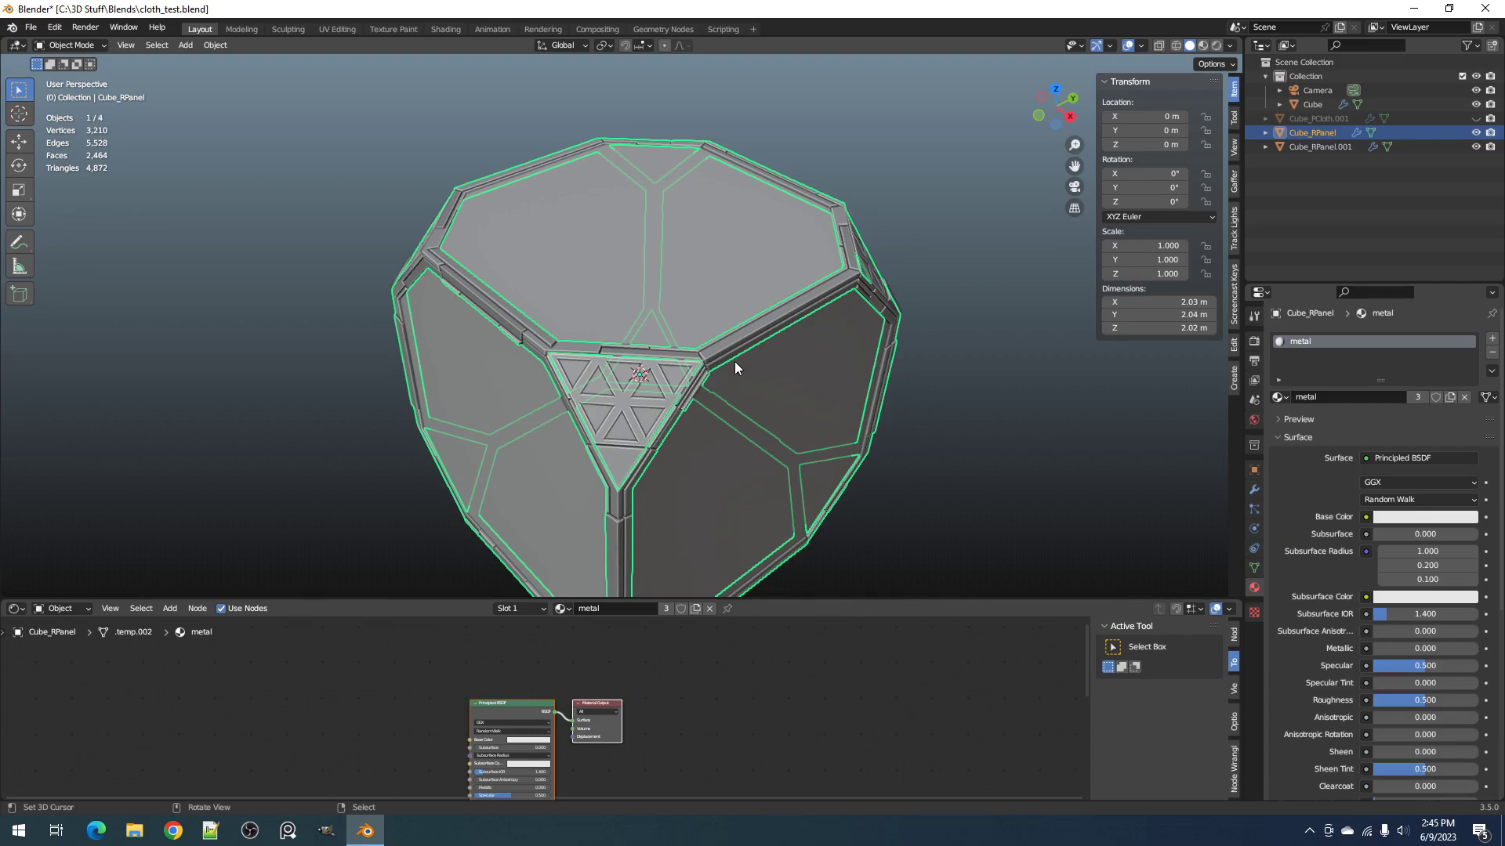
key(n)
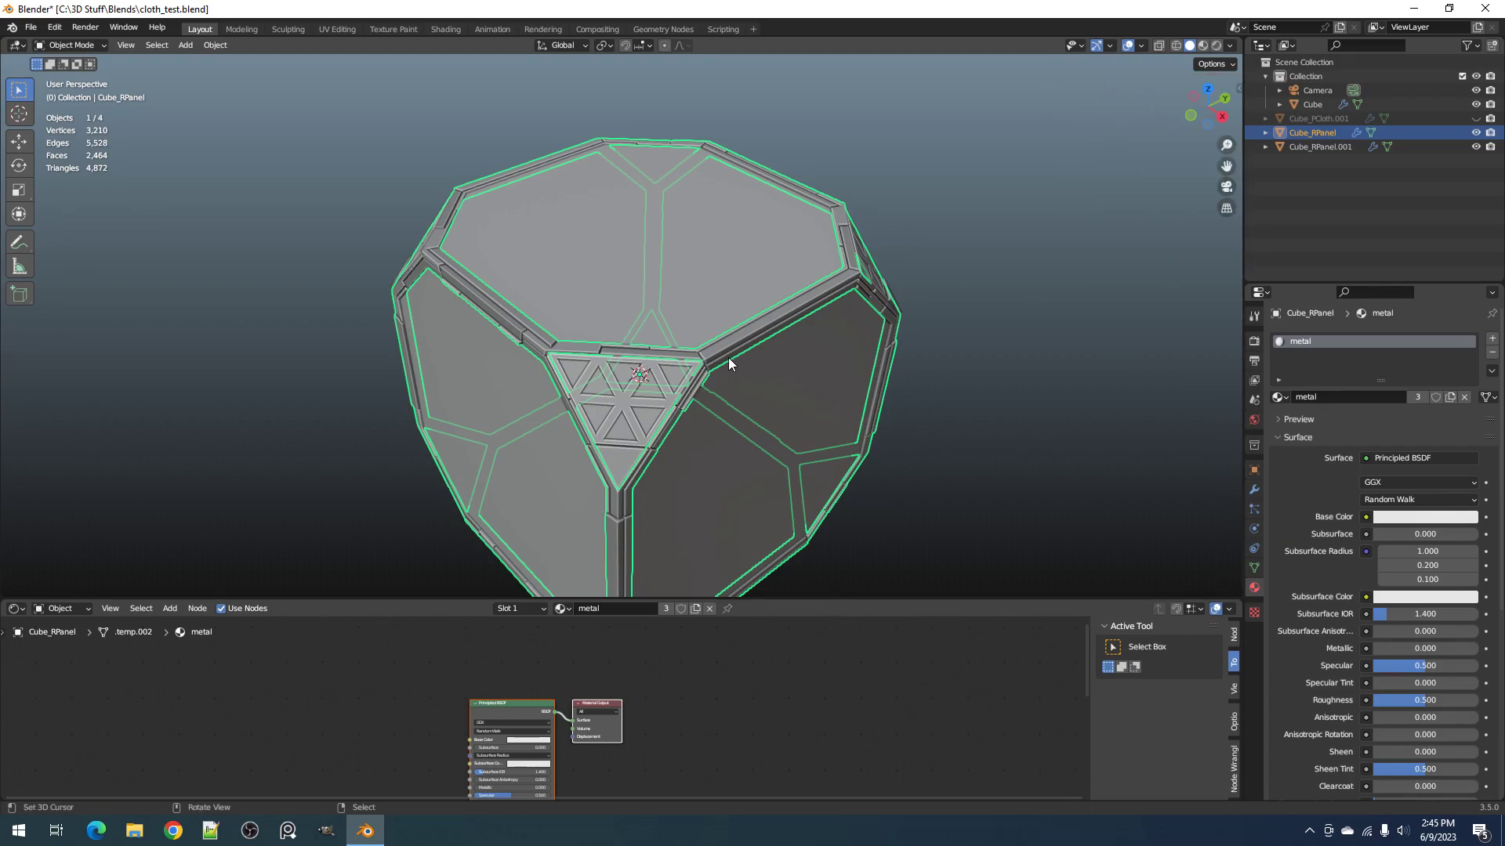
scroll(727, 357, up, 1)
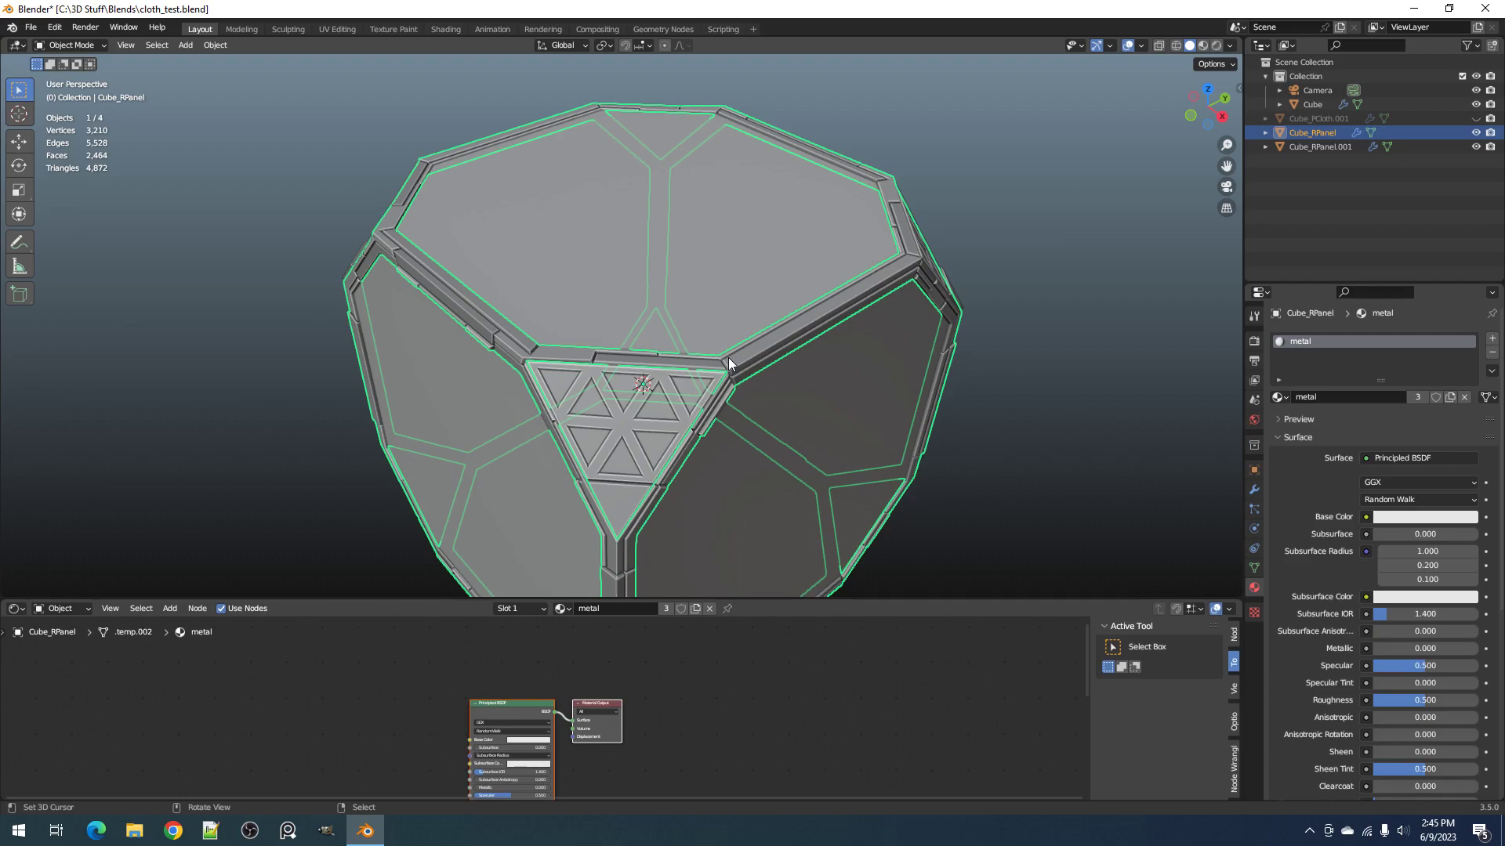
scroll(660, 732, up, 2)
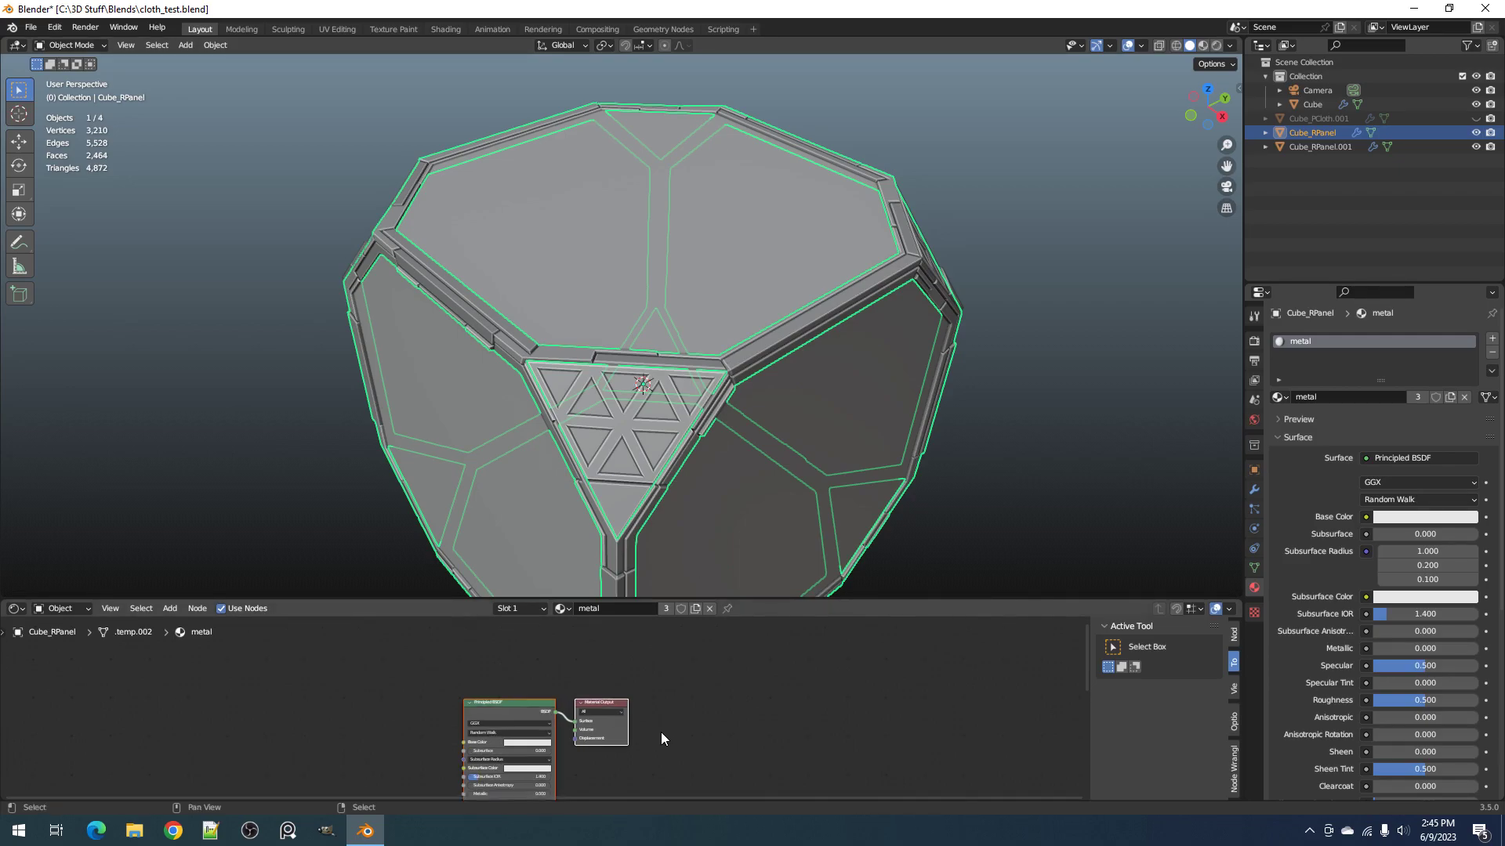
scroll(726, 472, down, 2)
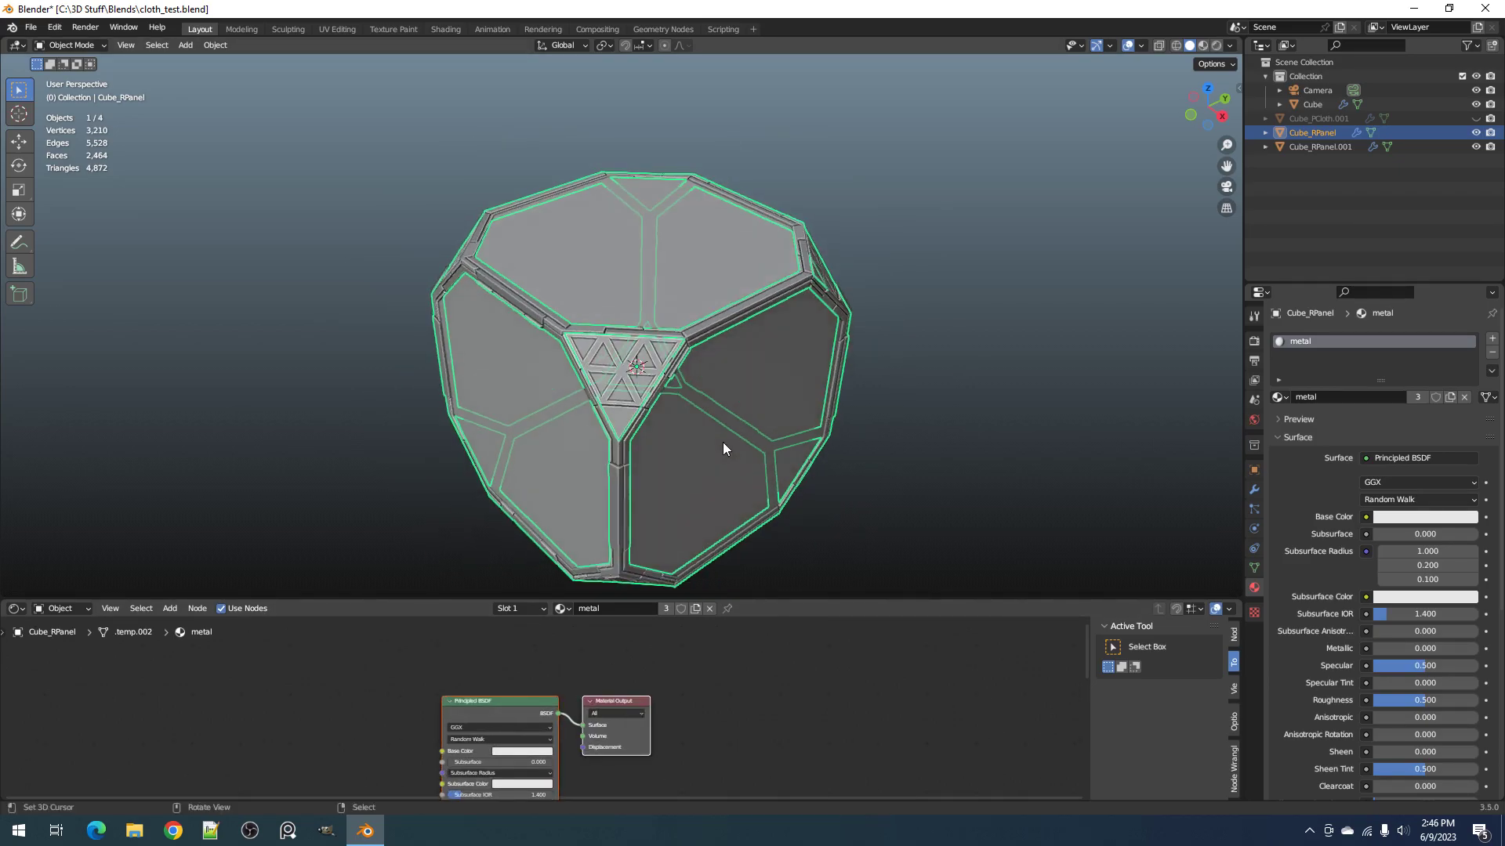
Step: Unhide the padded cloth object, select it, and bring its cloth material nodes into view with free space beside them
key(alt+h)
click(730, 438)
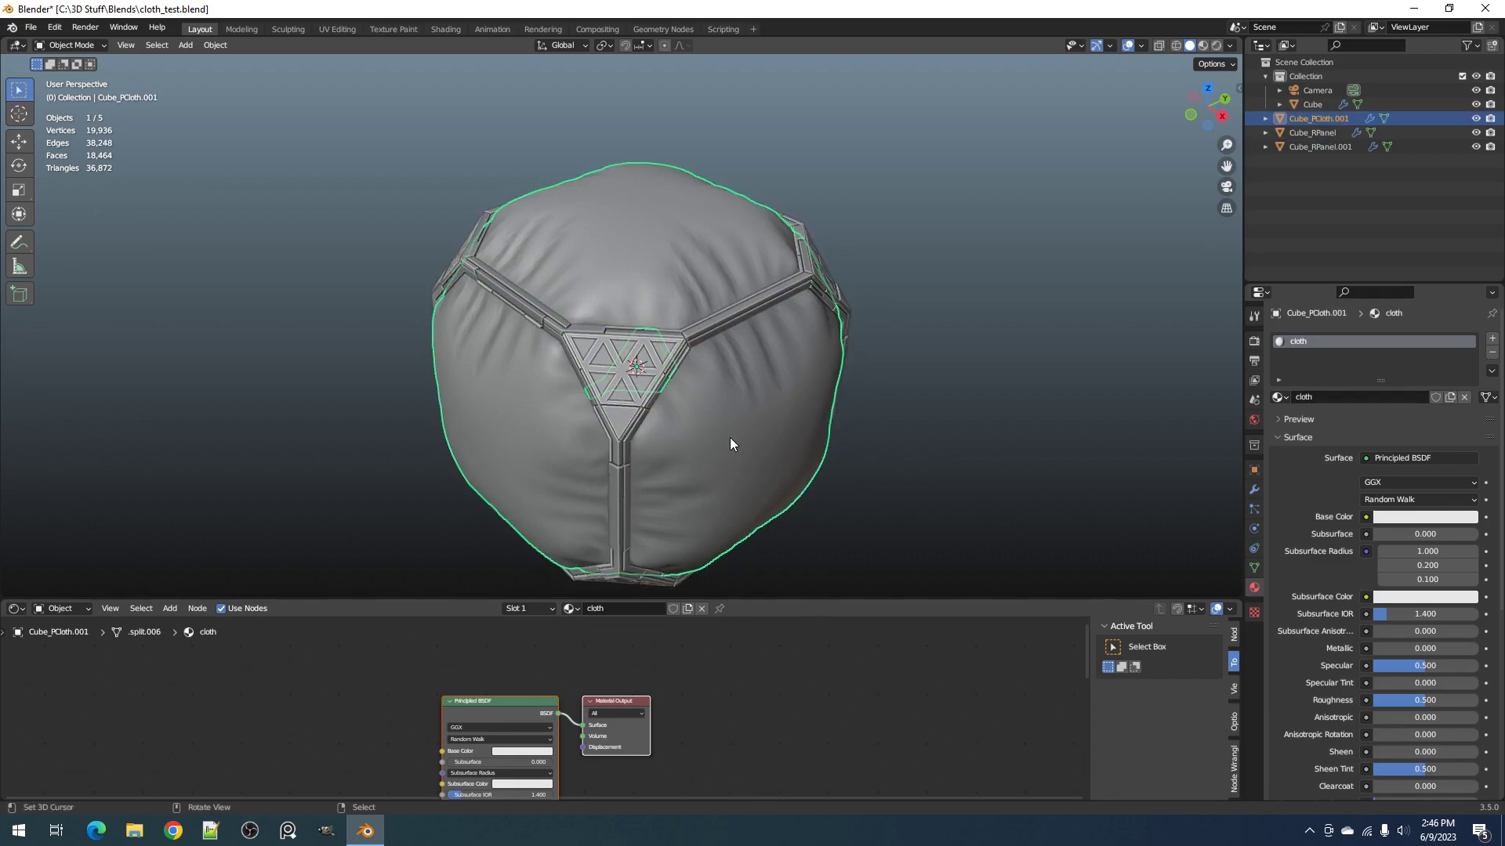
scroll(702, 482, down, 2)
middle_drag(708, 447, 722, 416)
scroll(721, 446, up, 4)
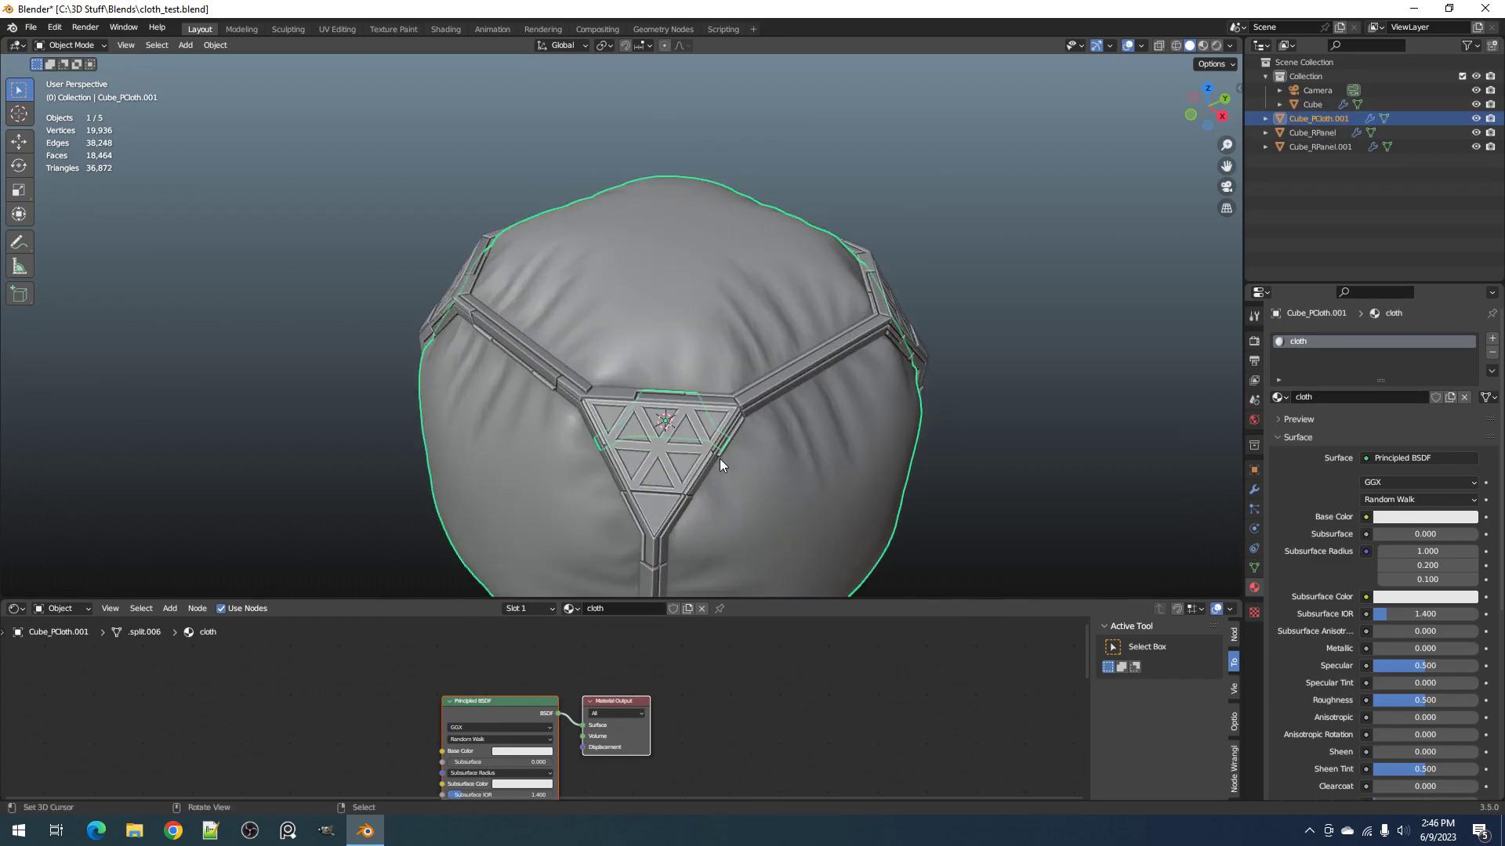
scroll(688, 464, down, 2)
middle_drag(688, 464, 688, 370)
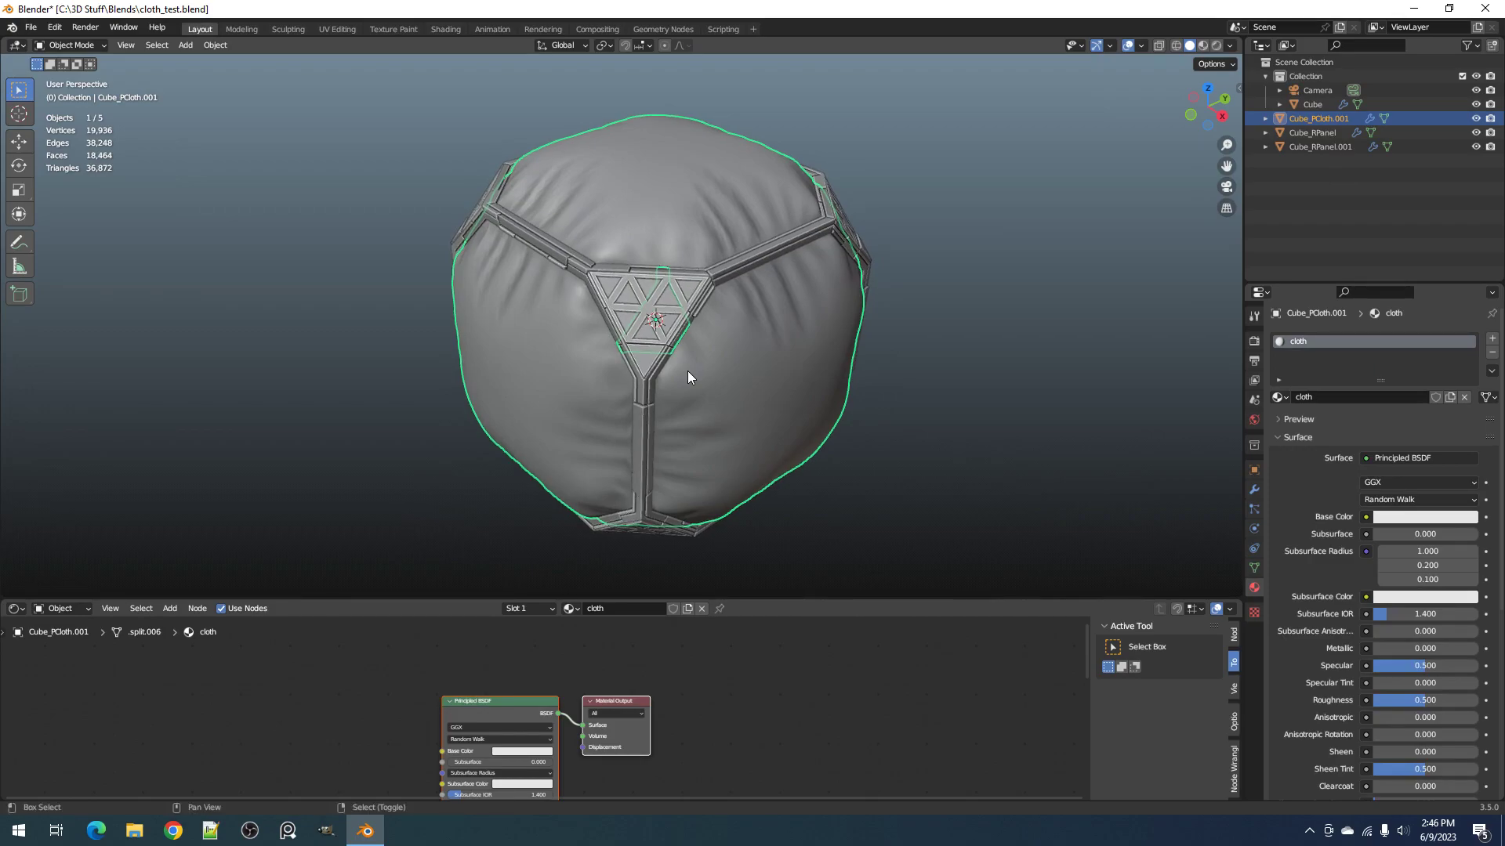
scroll(313, 709, down, 2)
middle_drag(314, 710, 631, 662)
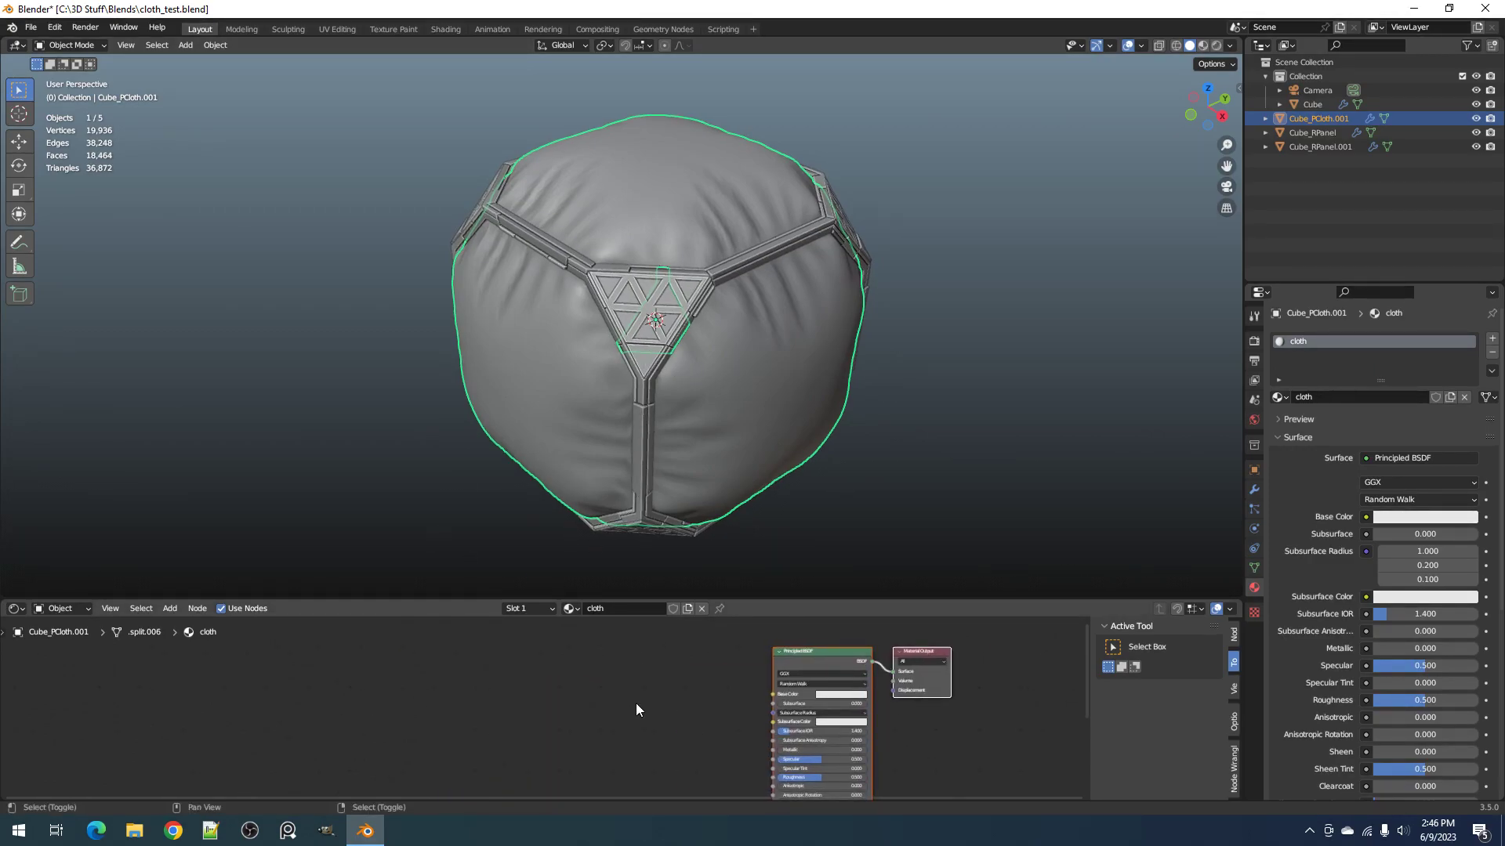
key(shift+a)
mouse_move(594, 782)
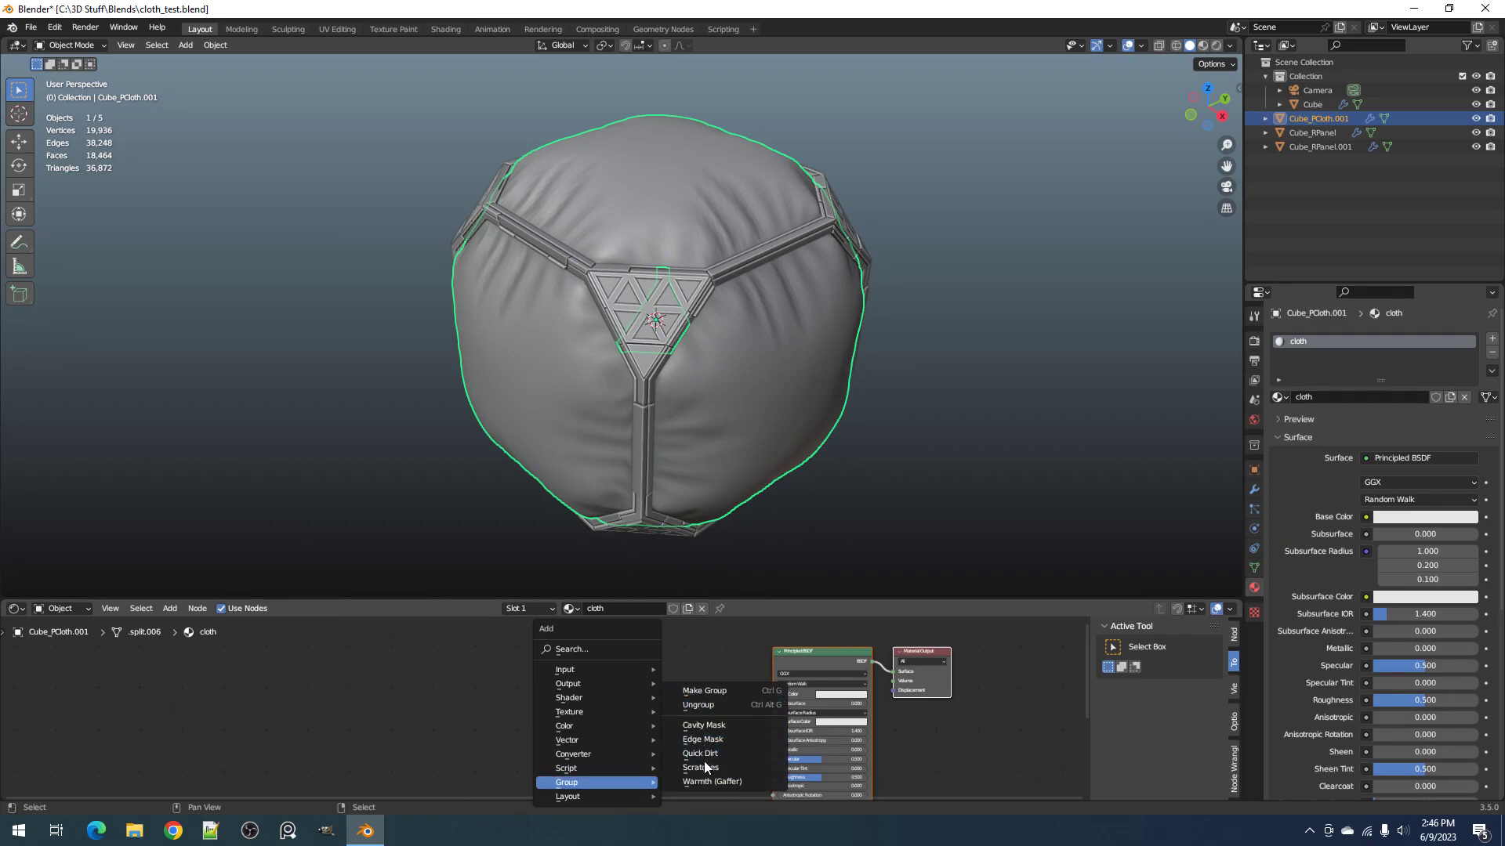
scroll(599, 357, up, 2)
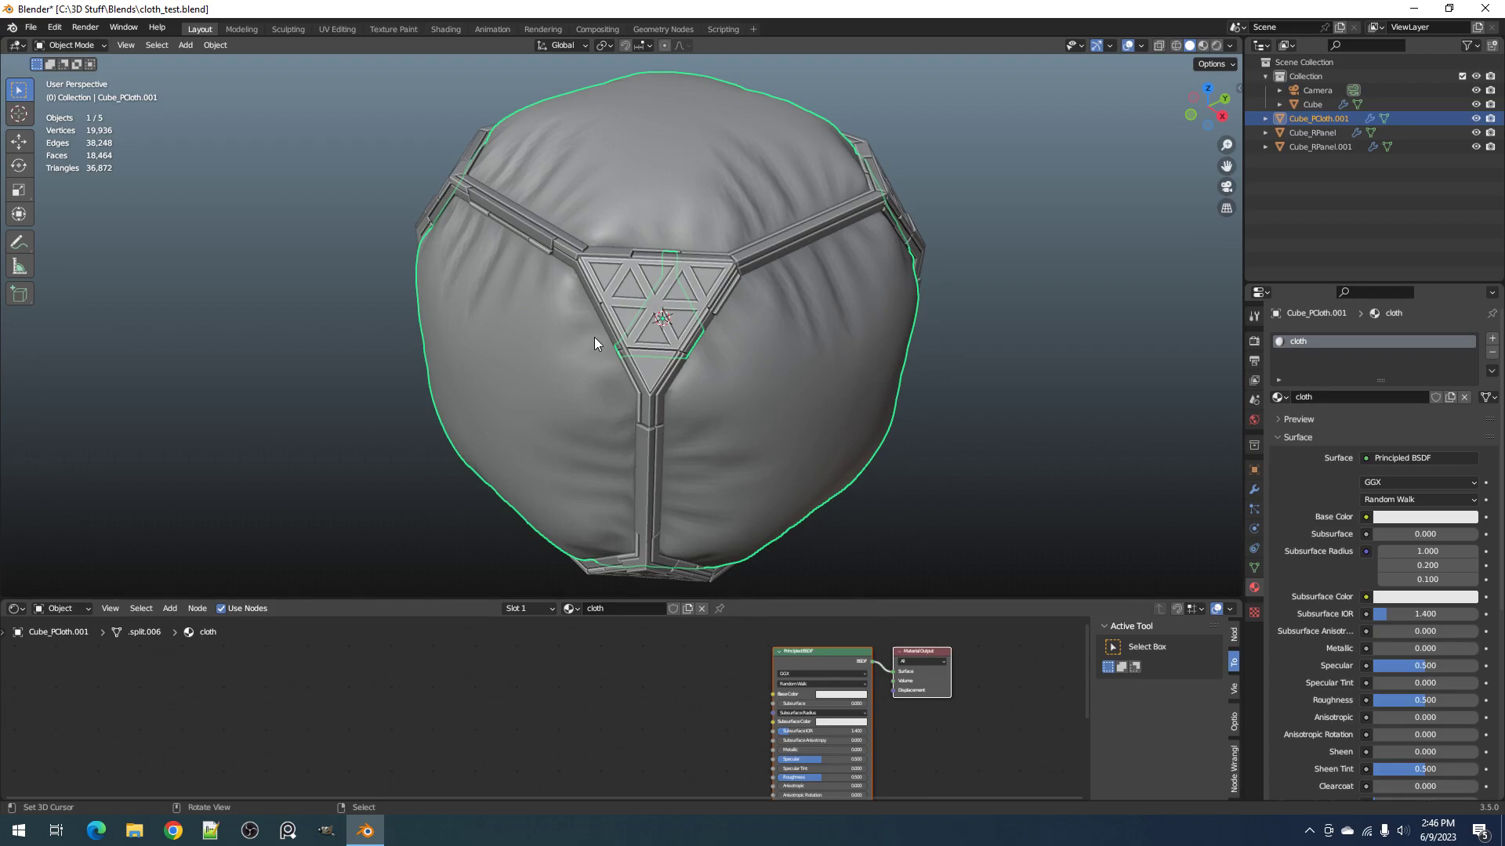
Step: Start appending data, filter the Blends folder for "grun", and open grunge_shaders.blend
scroll(594, 337, down, 2)
key(F4)
click(572, 276)
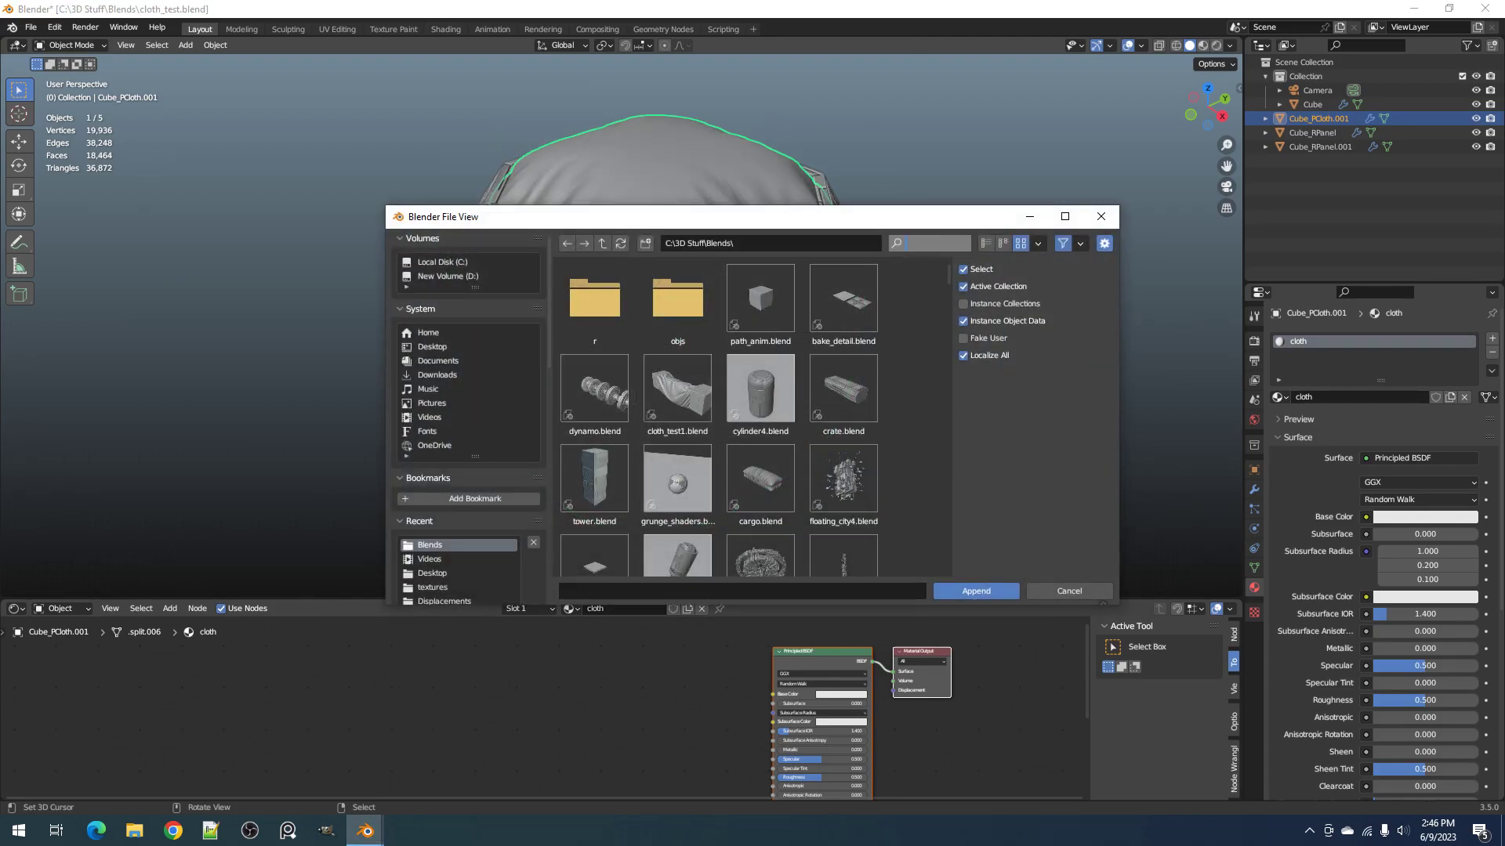
text(grunge)
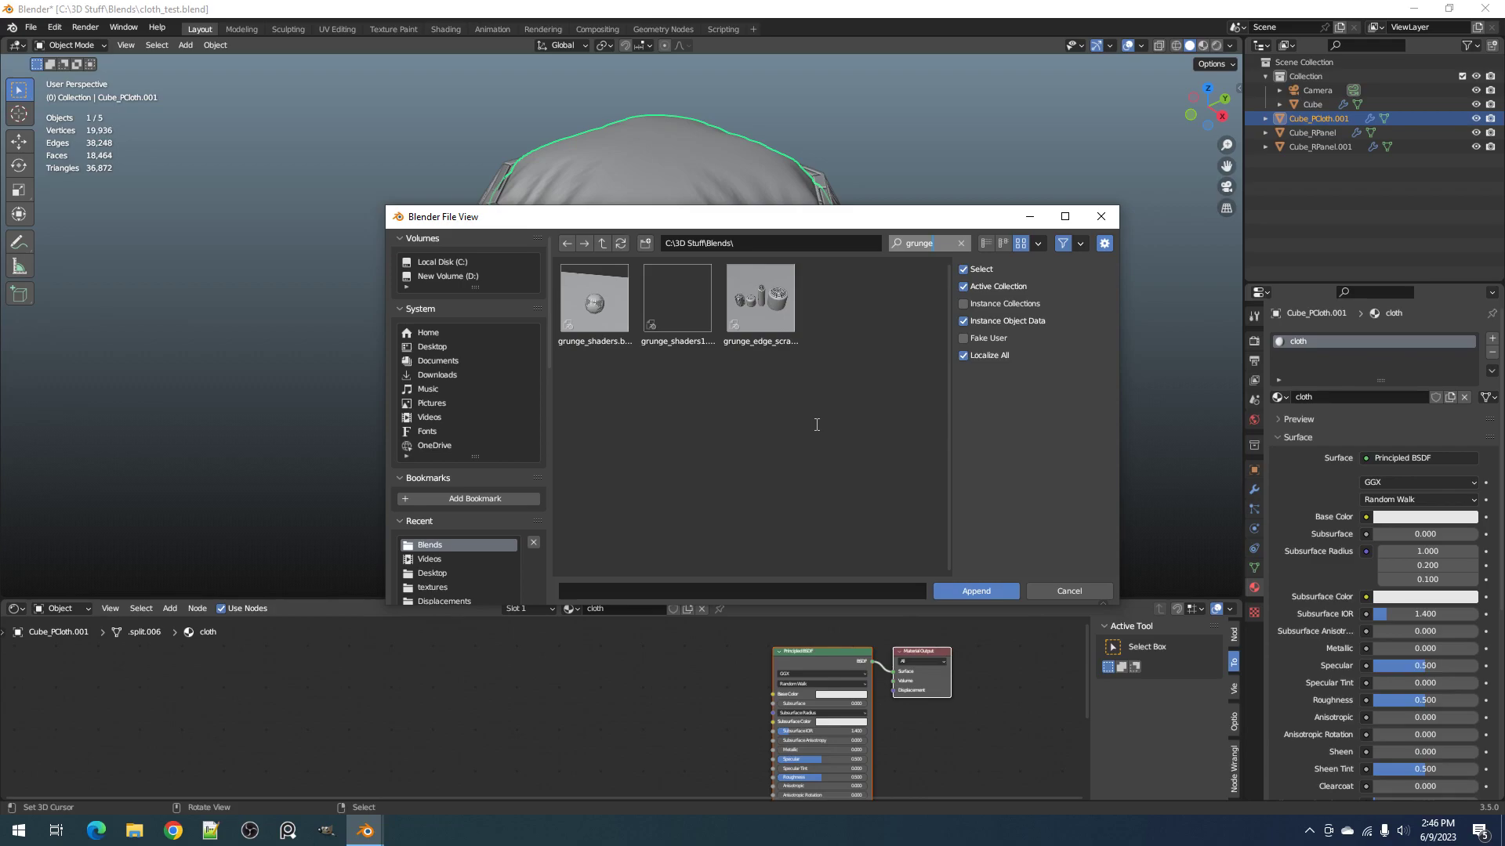
key(BackSpace)
key(BackSpace)
key(BackSpace)
key(BackSpace)
key(BackSpace)
key(BackSpace)
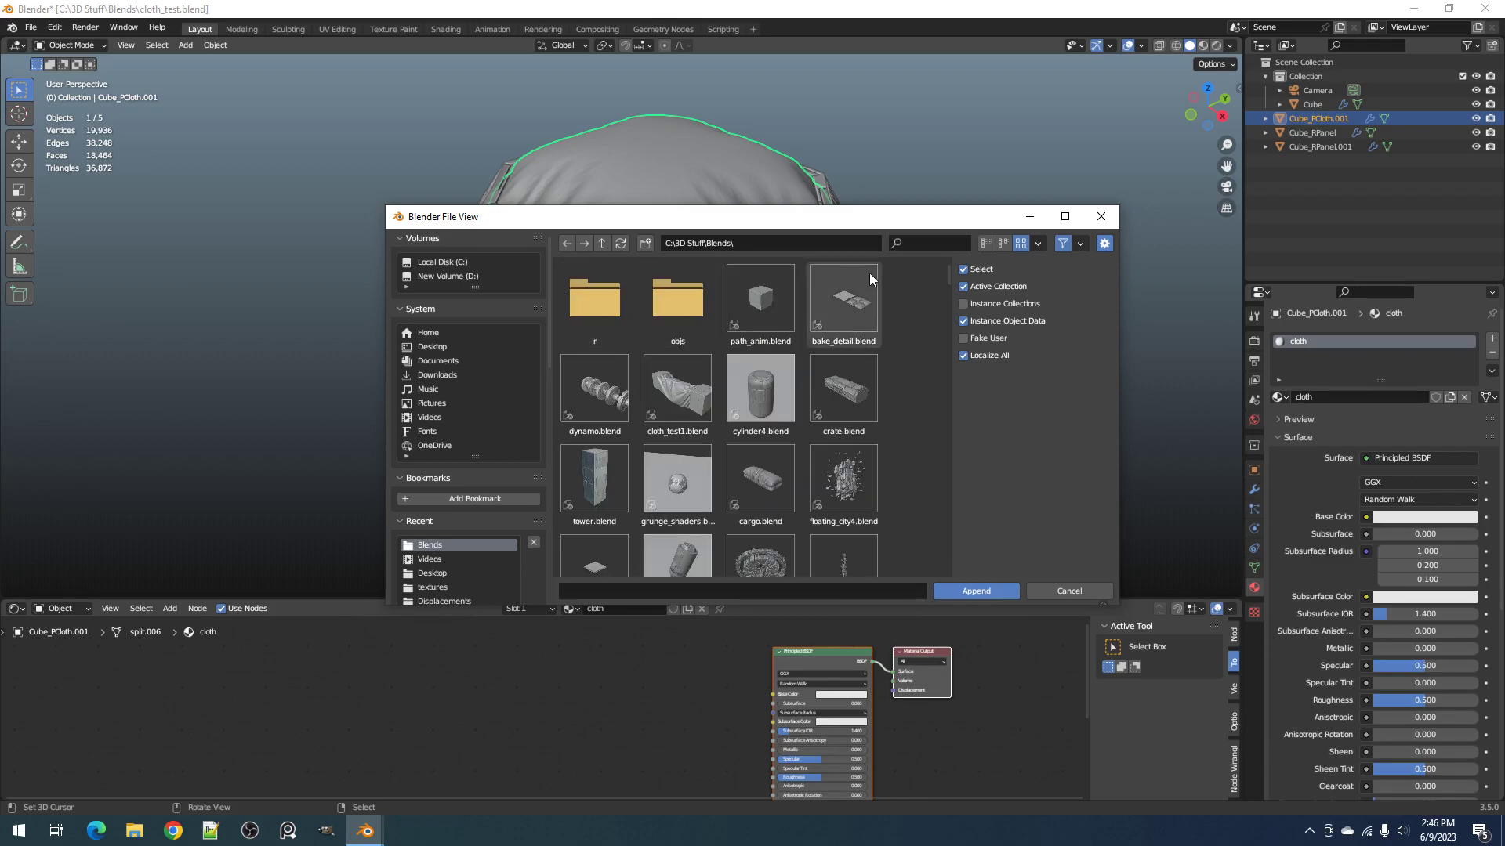
text(grun)
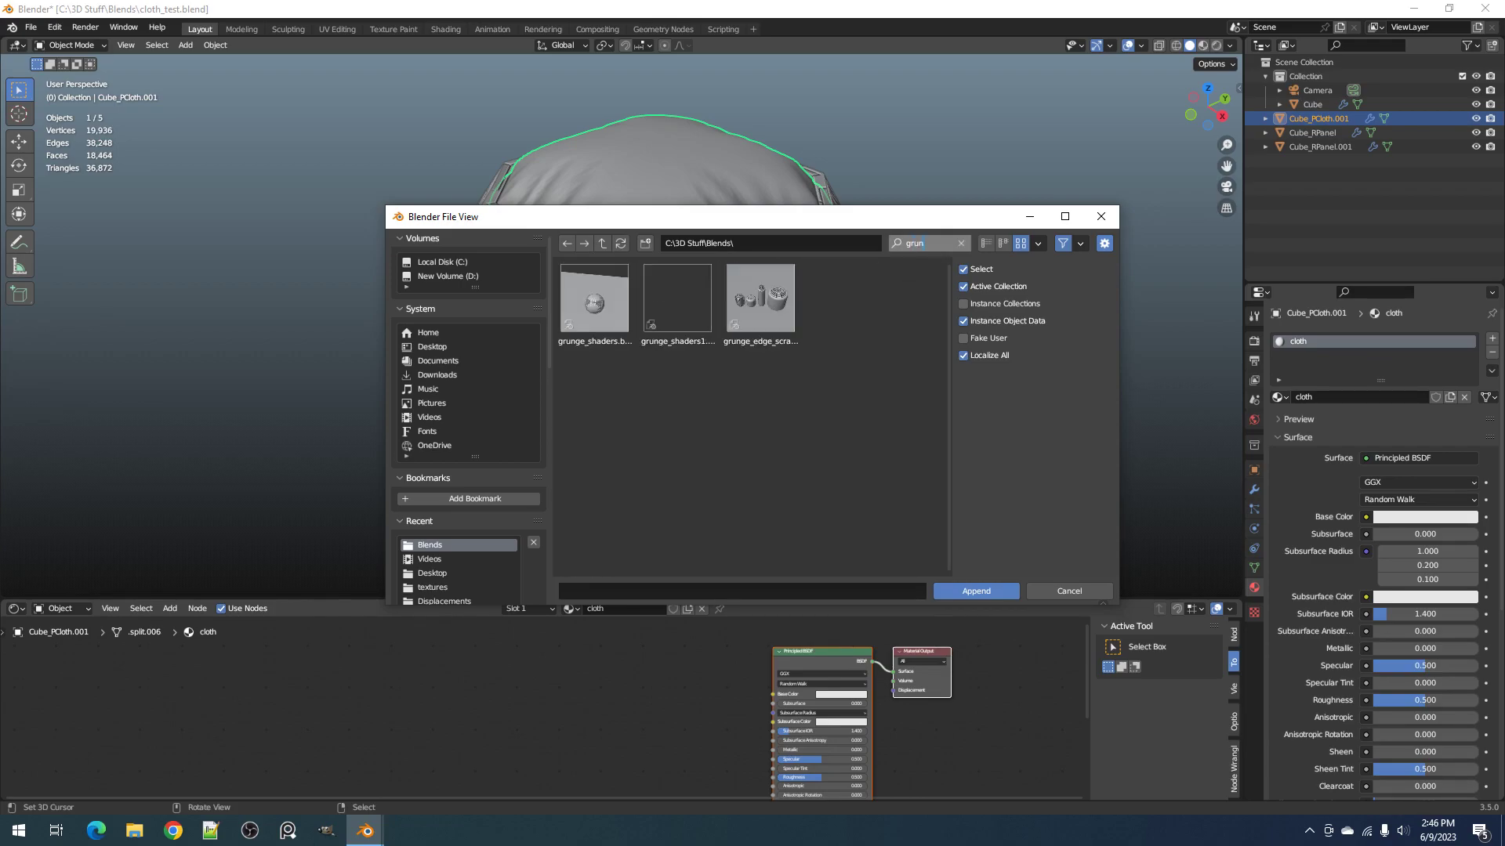
double_click(572, 331)
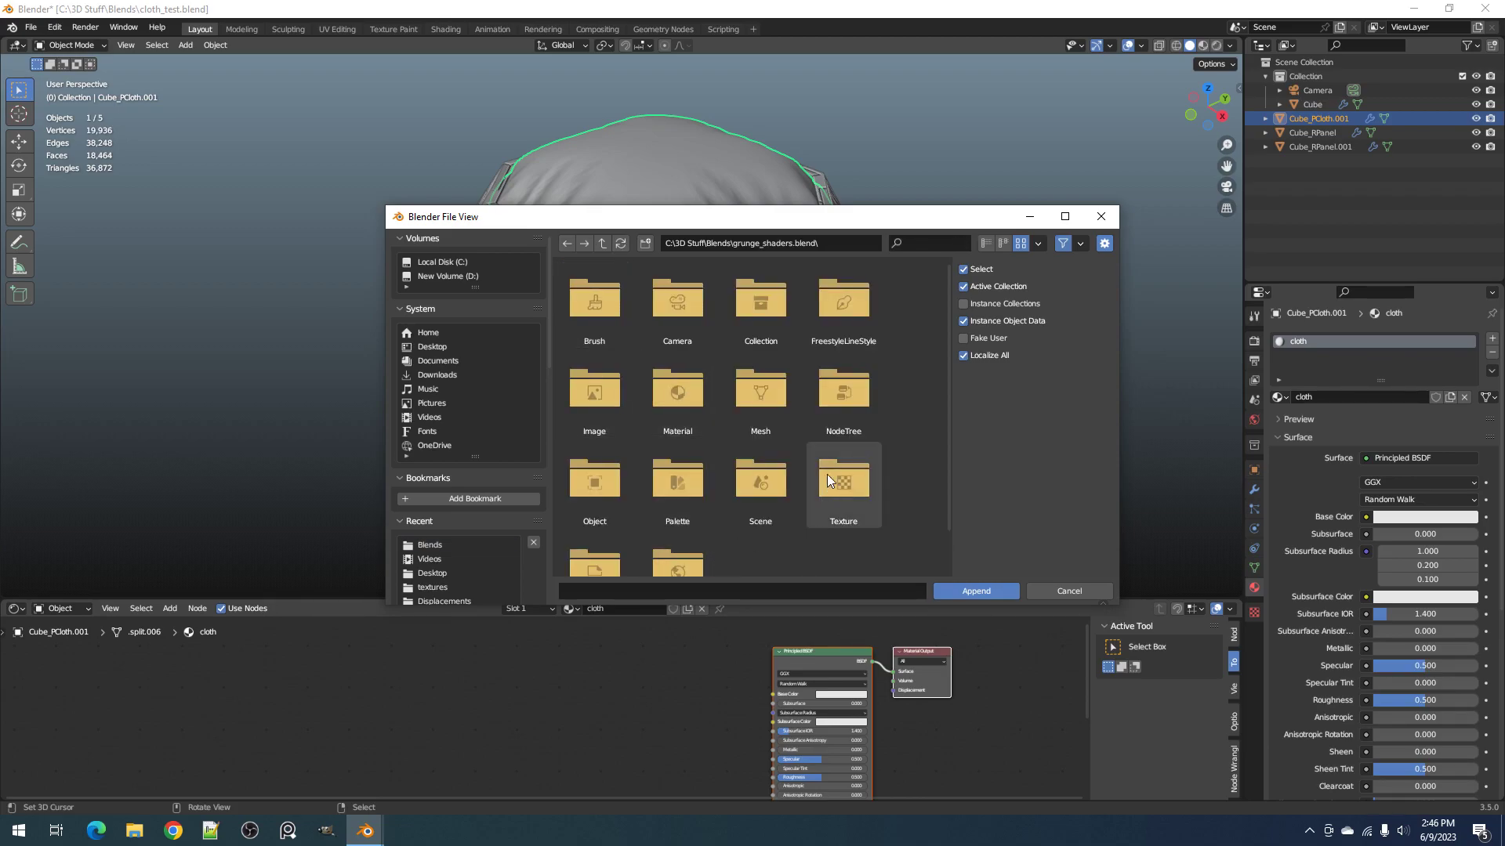
Step: Browse the file's Material and NodeTree data, select the Cavity Mask, Edge Mask, Quick Dirt and Scratches groups, and cancel the append
double_click(702, 398)
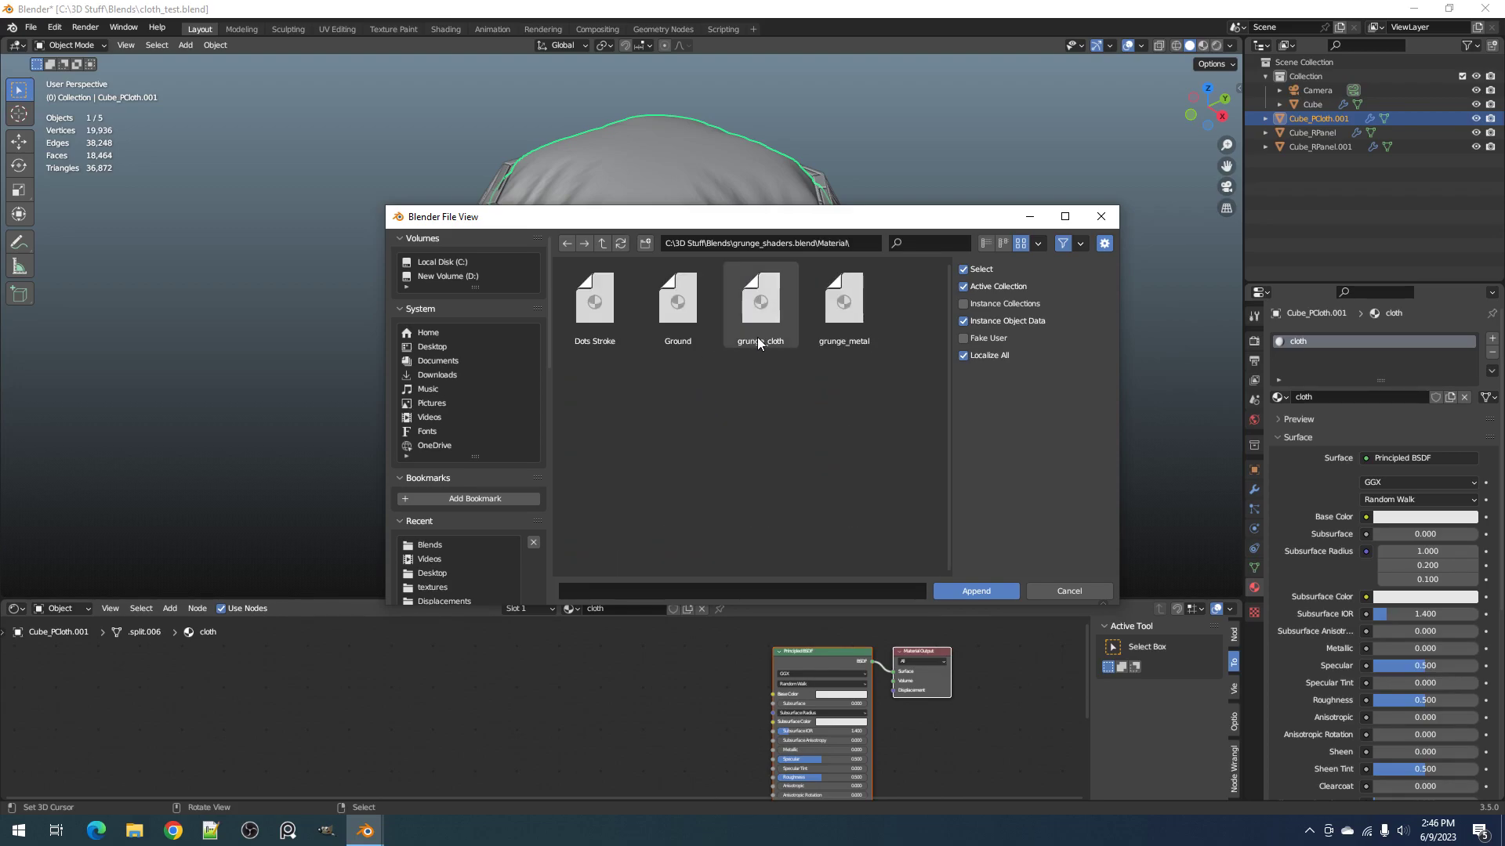
click(564, 247)
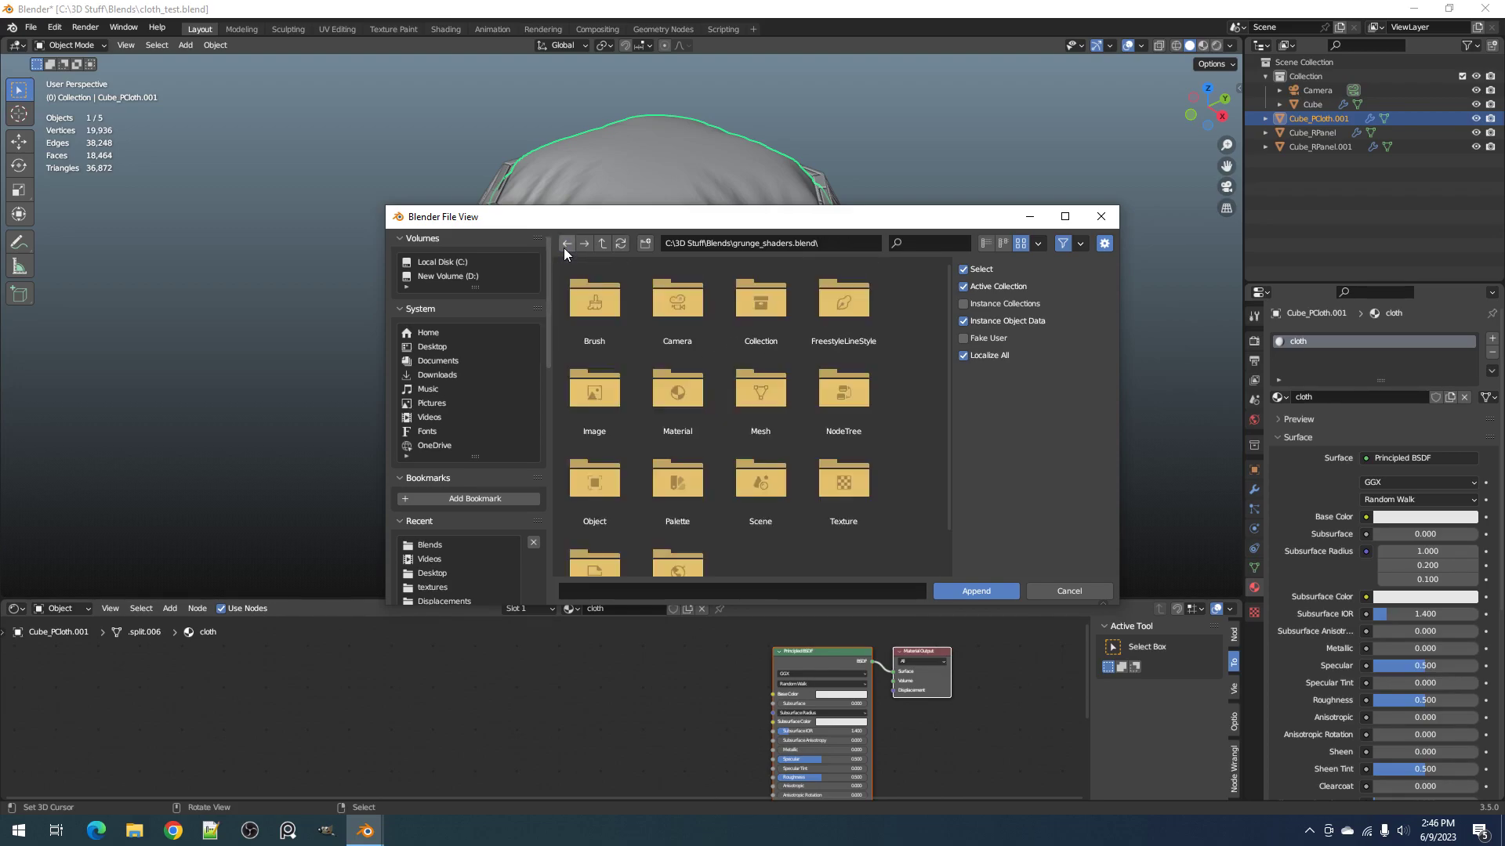
double_click(846, 402)
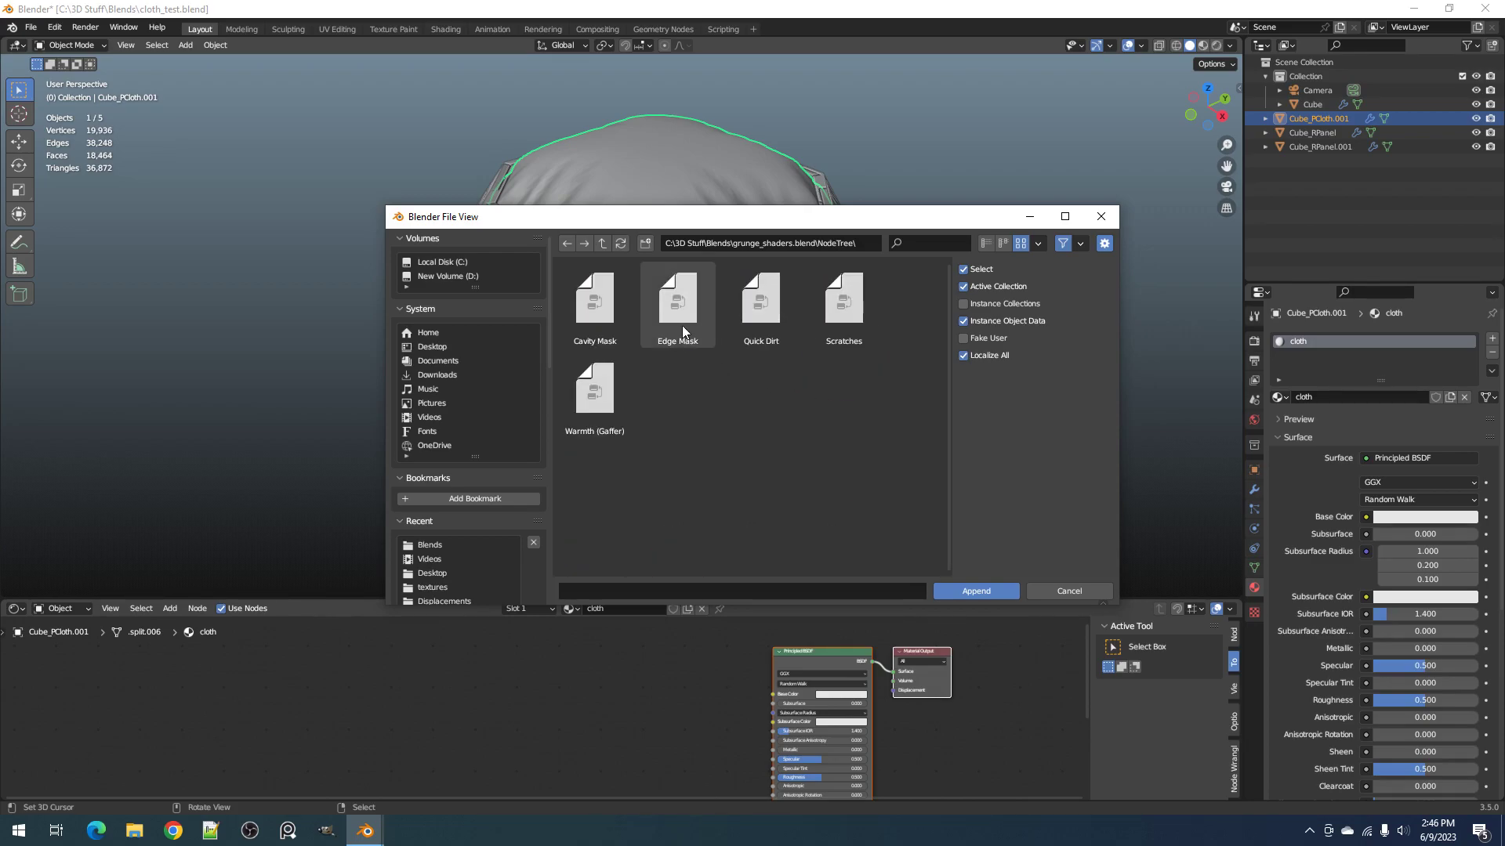
click(605, 318)
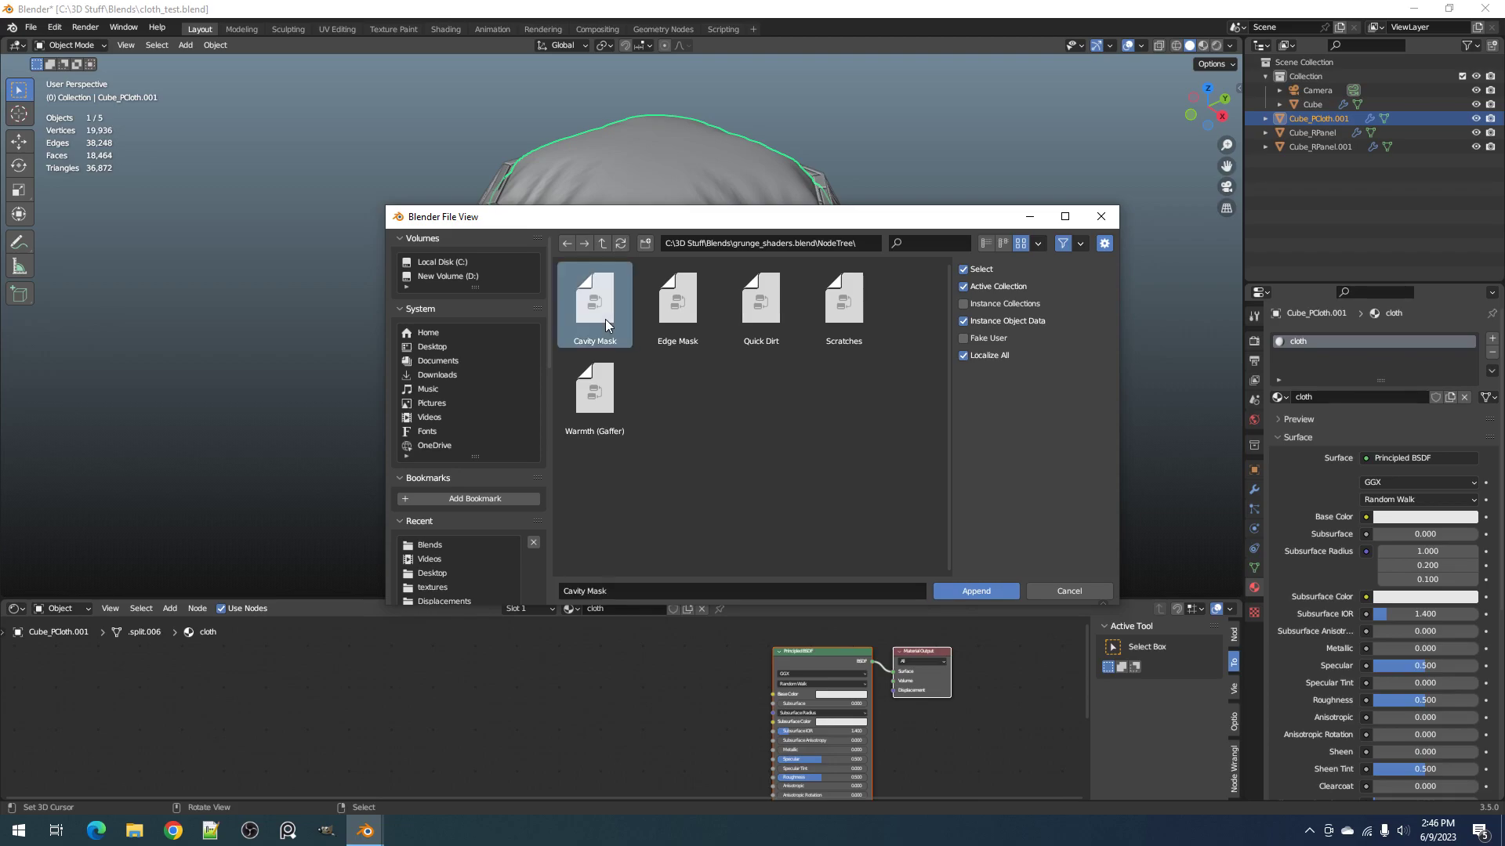
shift+click(835, 318)
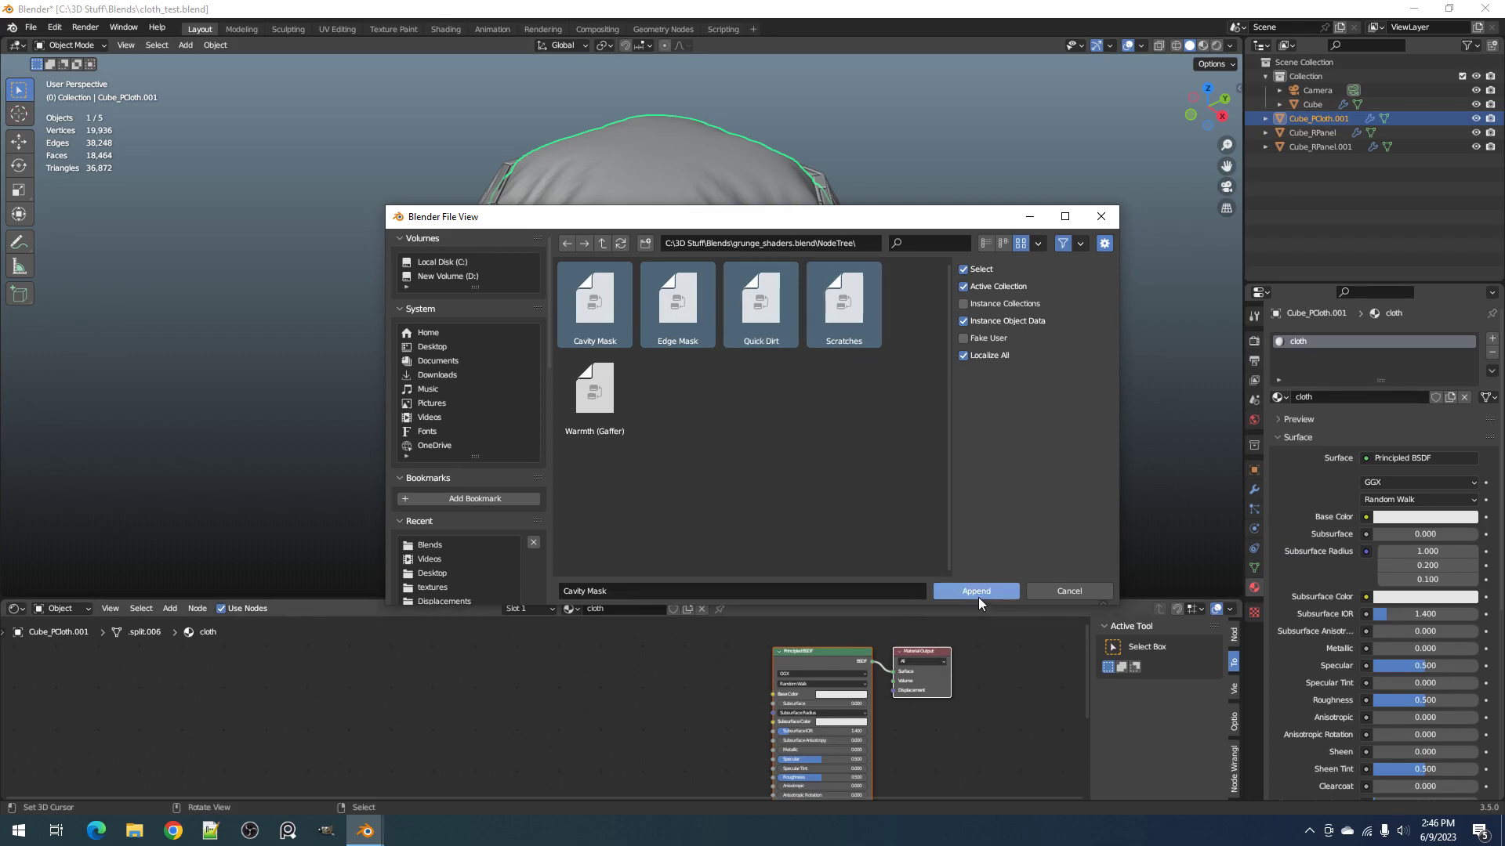
click(1058, 587)
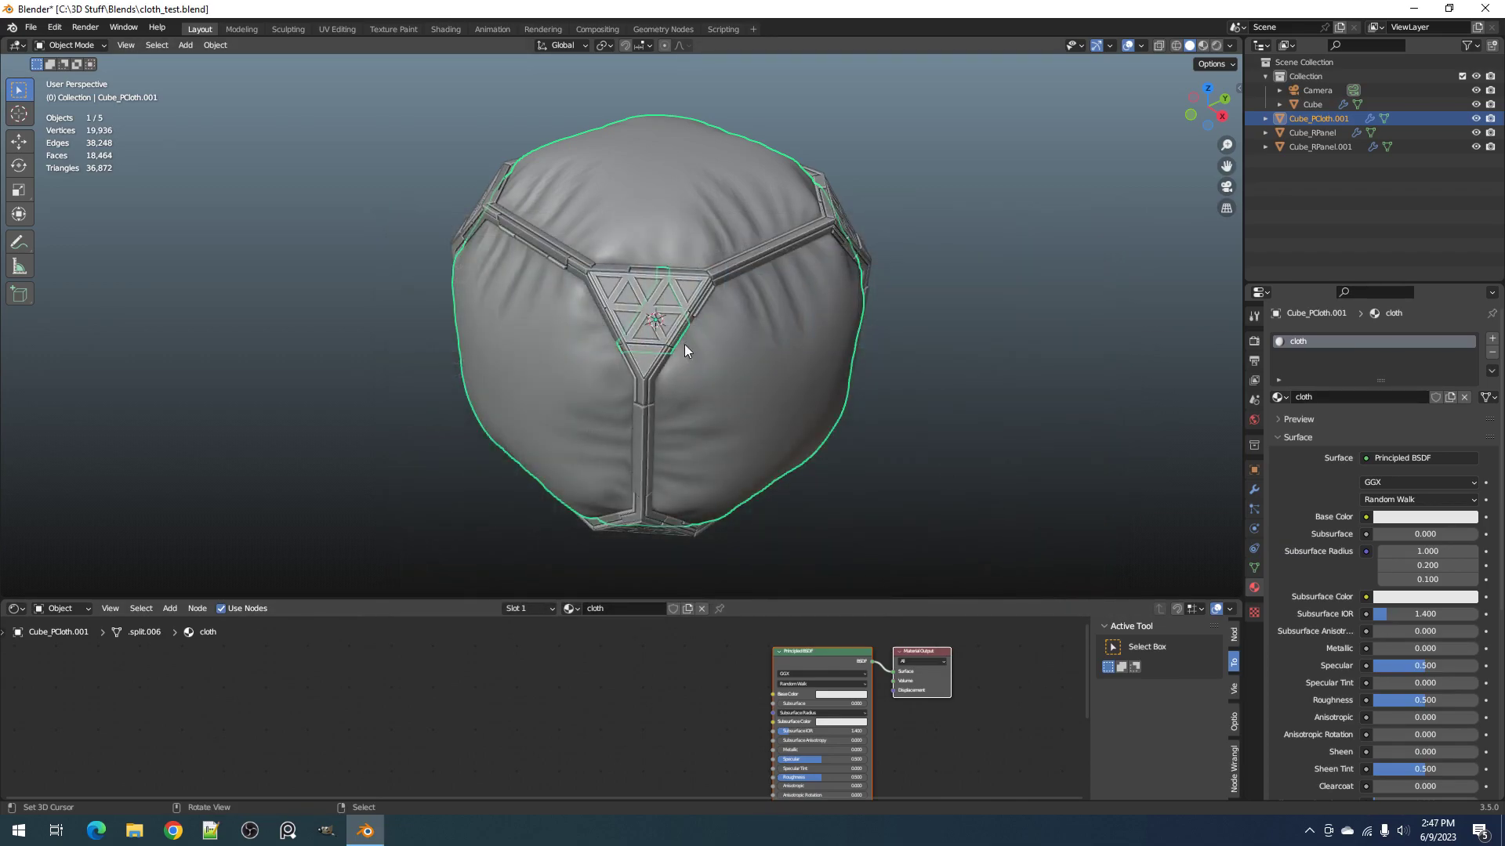
scroll(636, 741, down, 1)
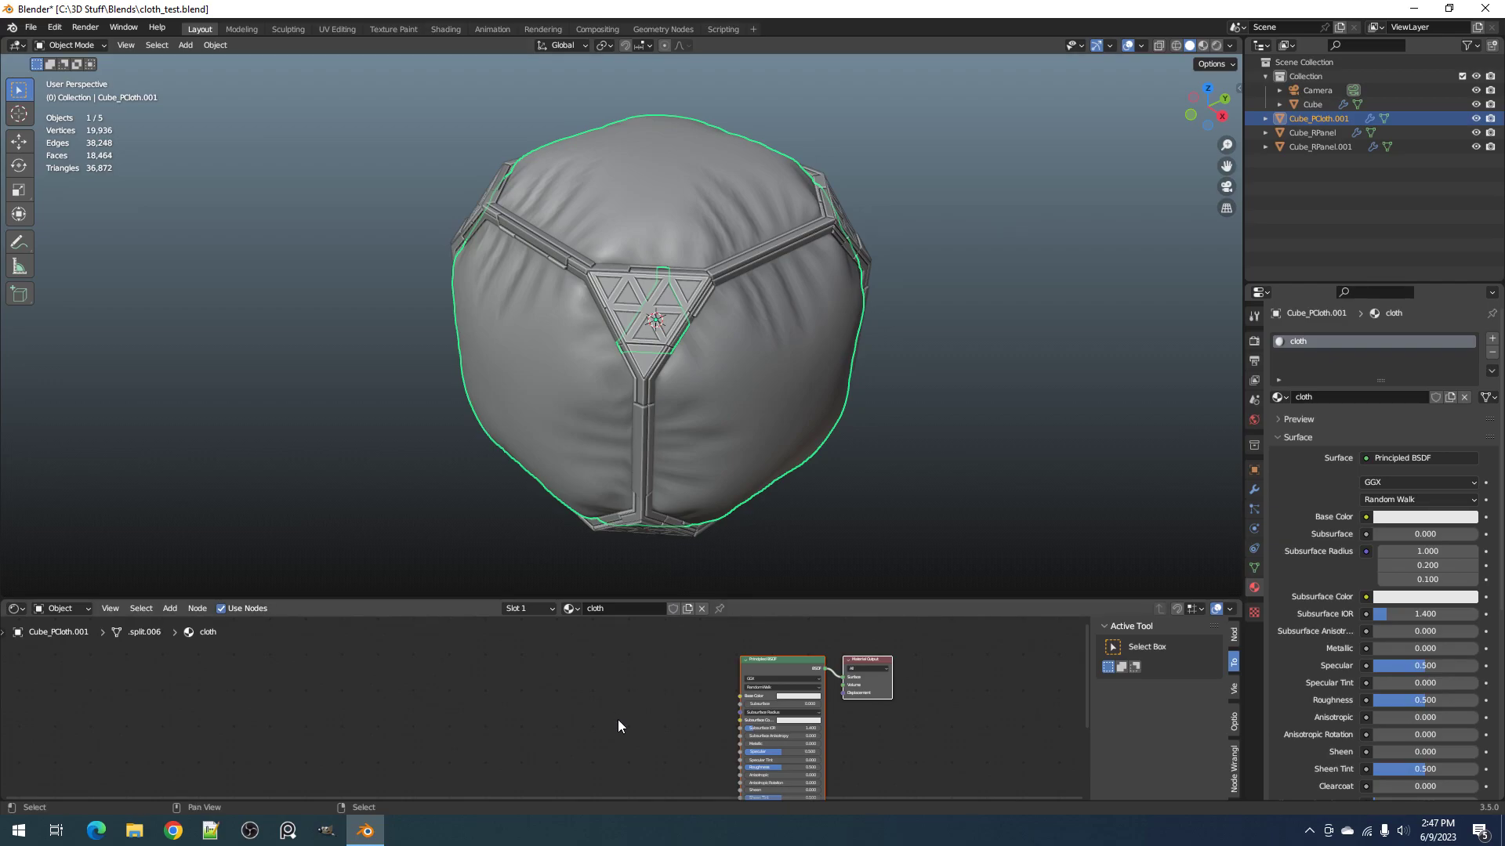
scroll(617, 719, up, 2)
middle_drag(689, 741, 707, 710)
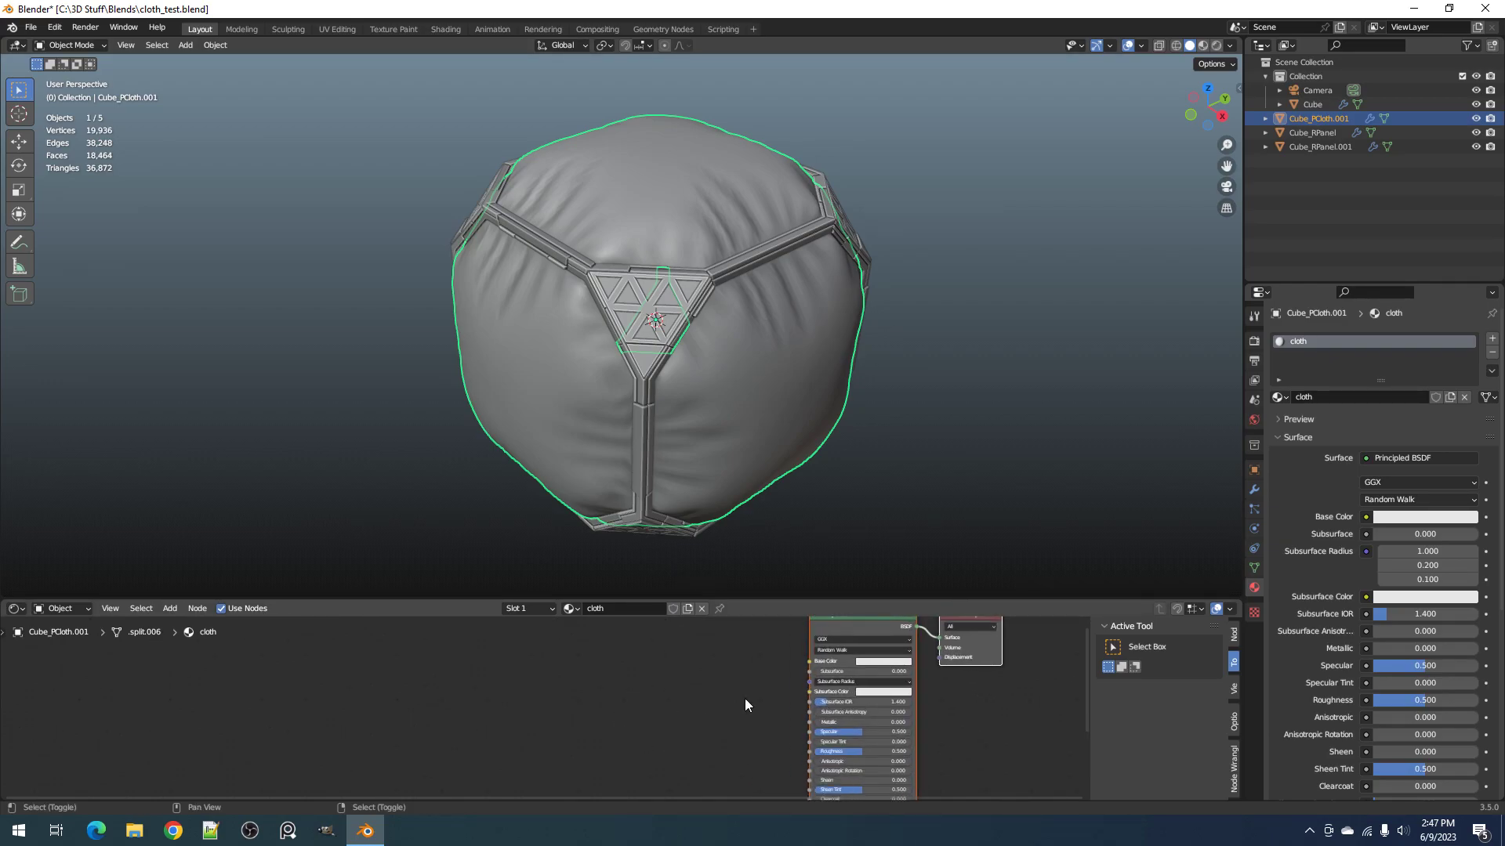
scroll(548, 694, down, 1)
click(16, 608)
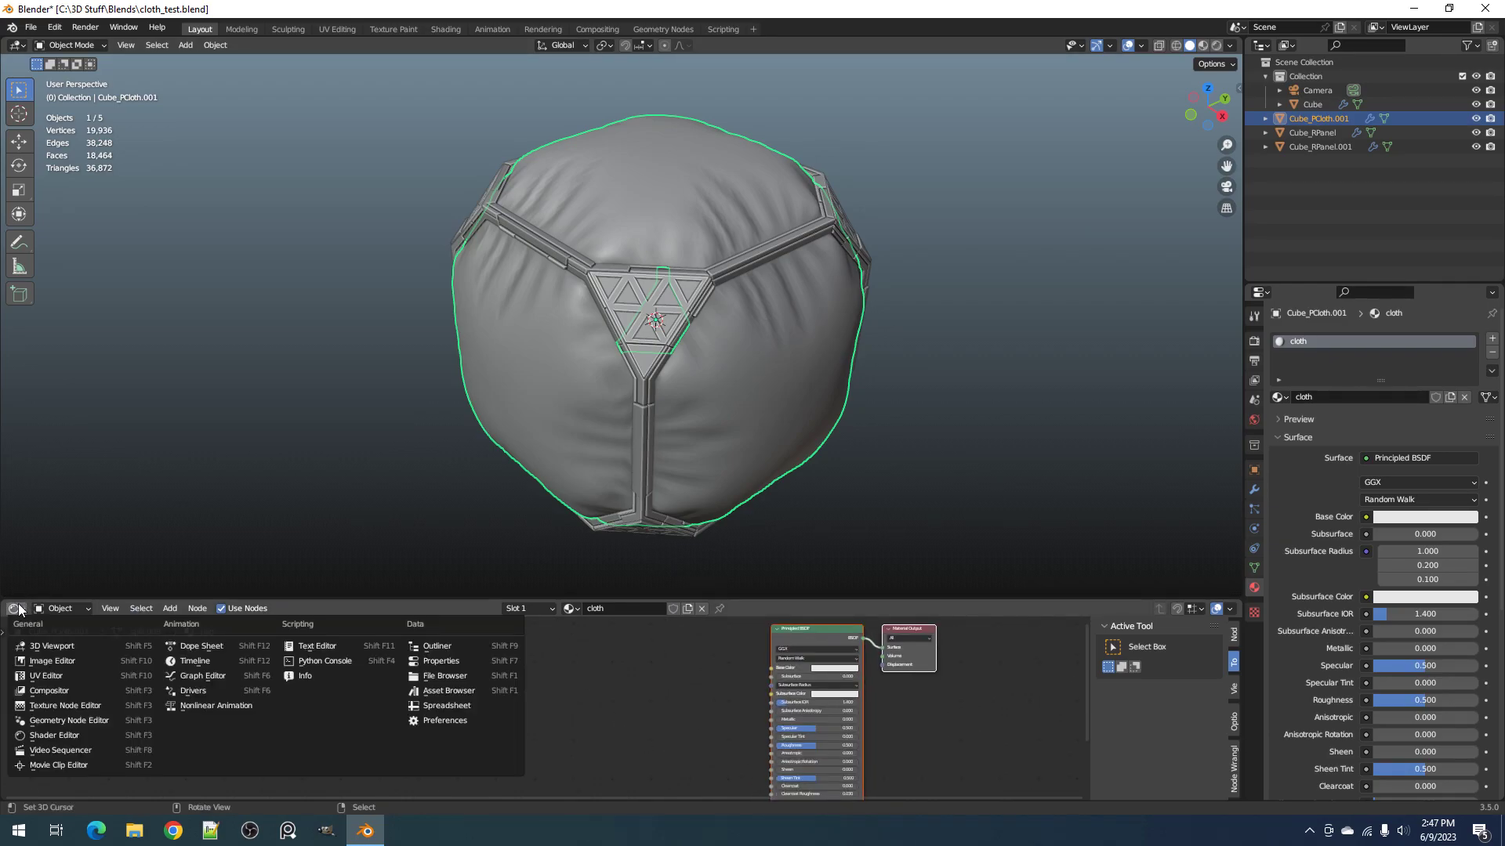
click(43, 733)
key(shift+a)
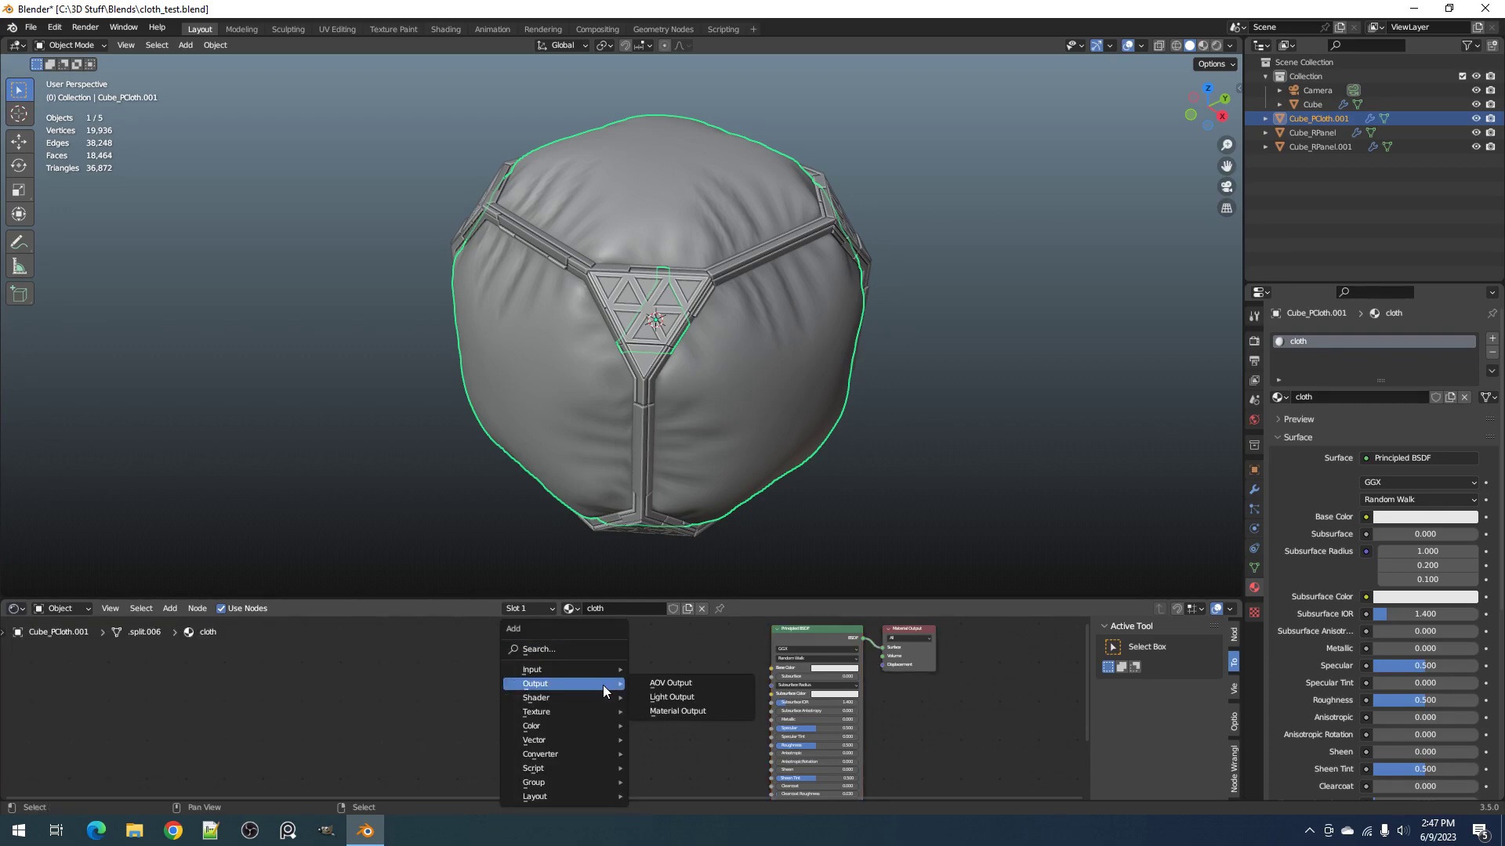
mouse_move(573, 787)
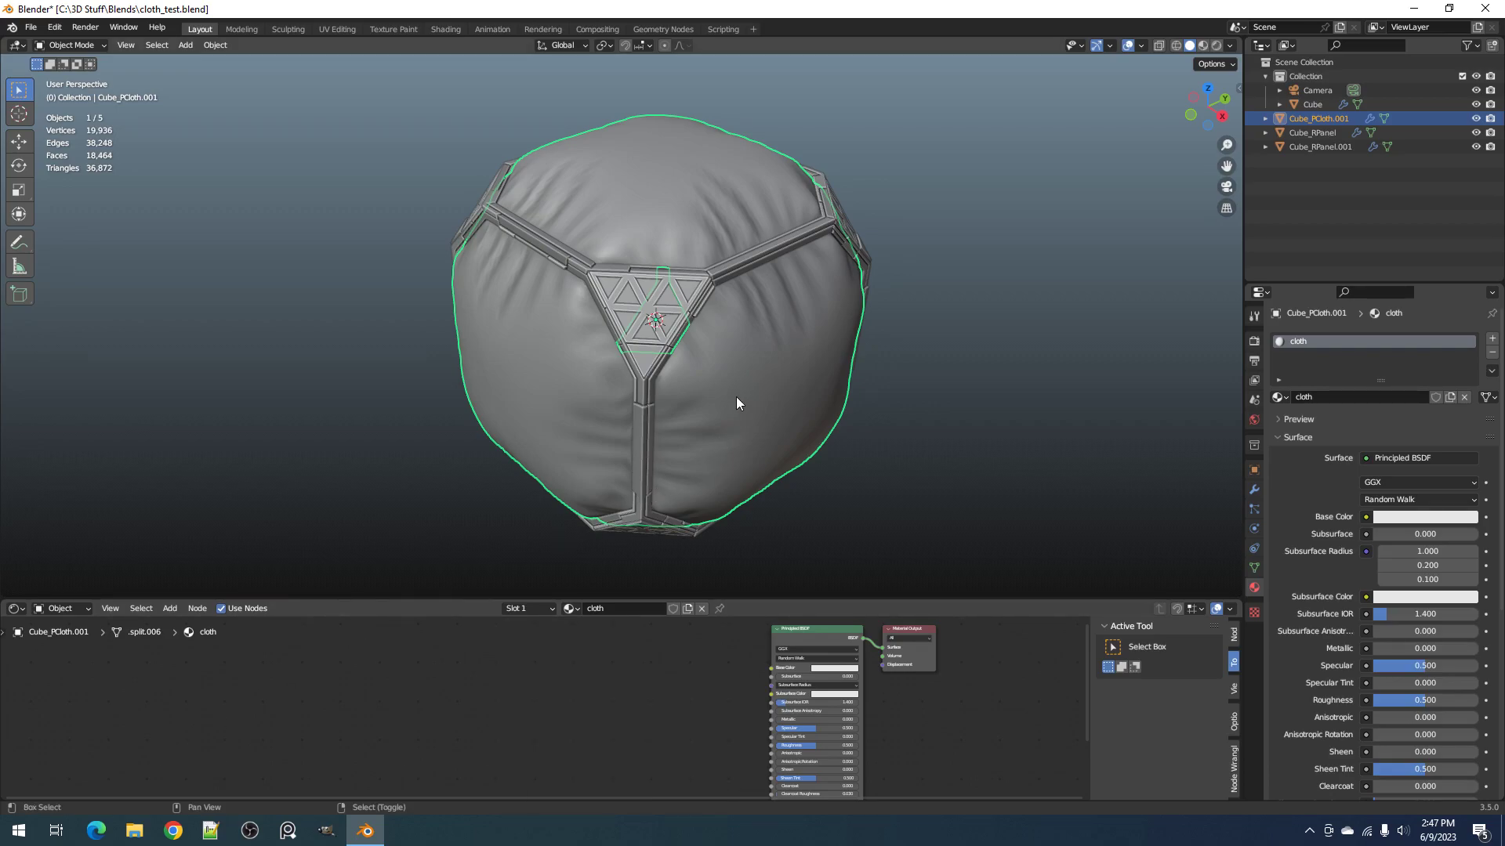
Step: Isolate the padded cloth object to inspect it, restore all hidden objects, and reselect only the cloth
key(shift+h)
scroll(727, 660, down, 2)
scroll(724, 660, up, 4)
mouse_move(737, 415)
middle_down()
mouse_move(740, 388)
mouse_move(739, 436)
middle_up()
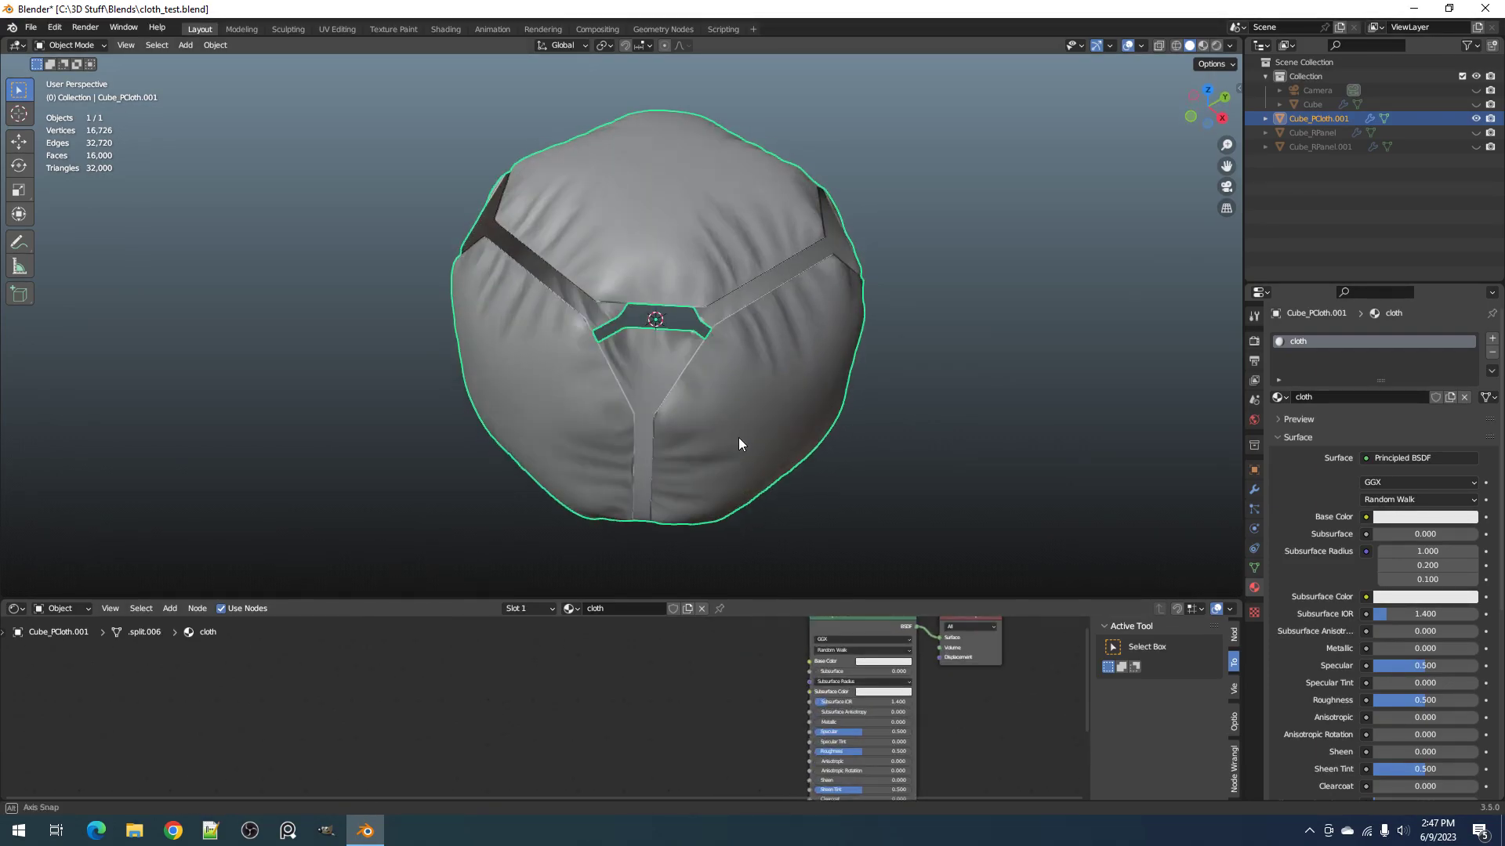
key(alt+h)
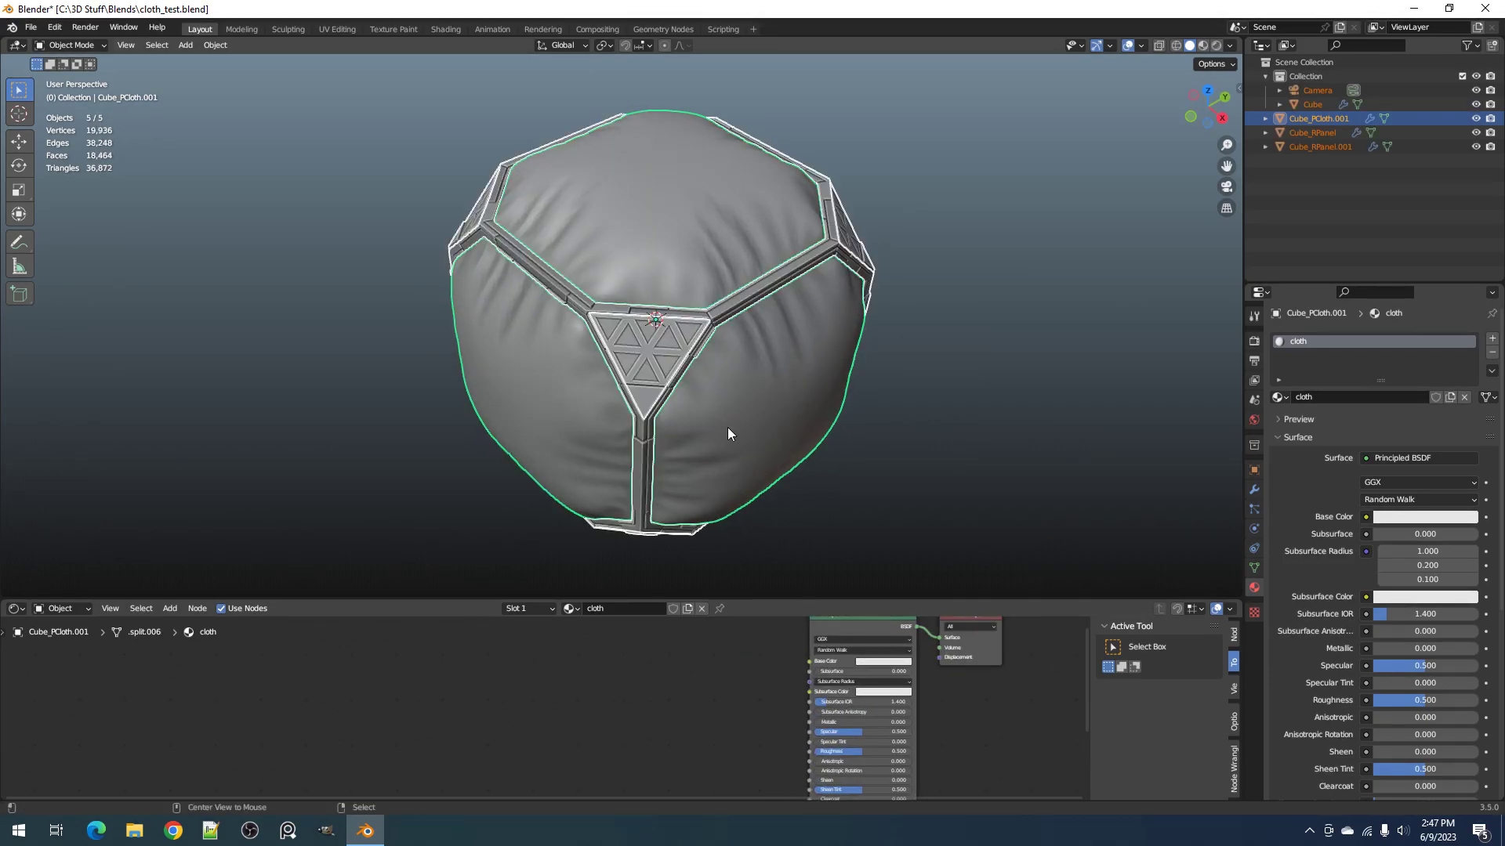
click(728, 423)
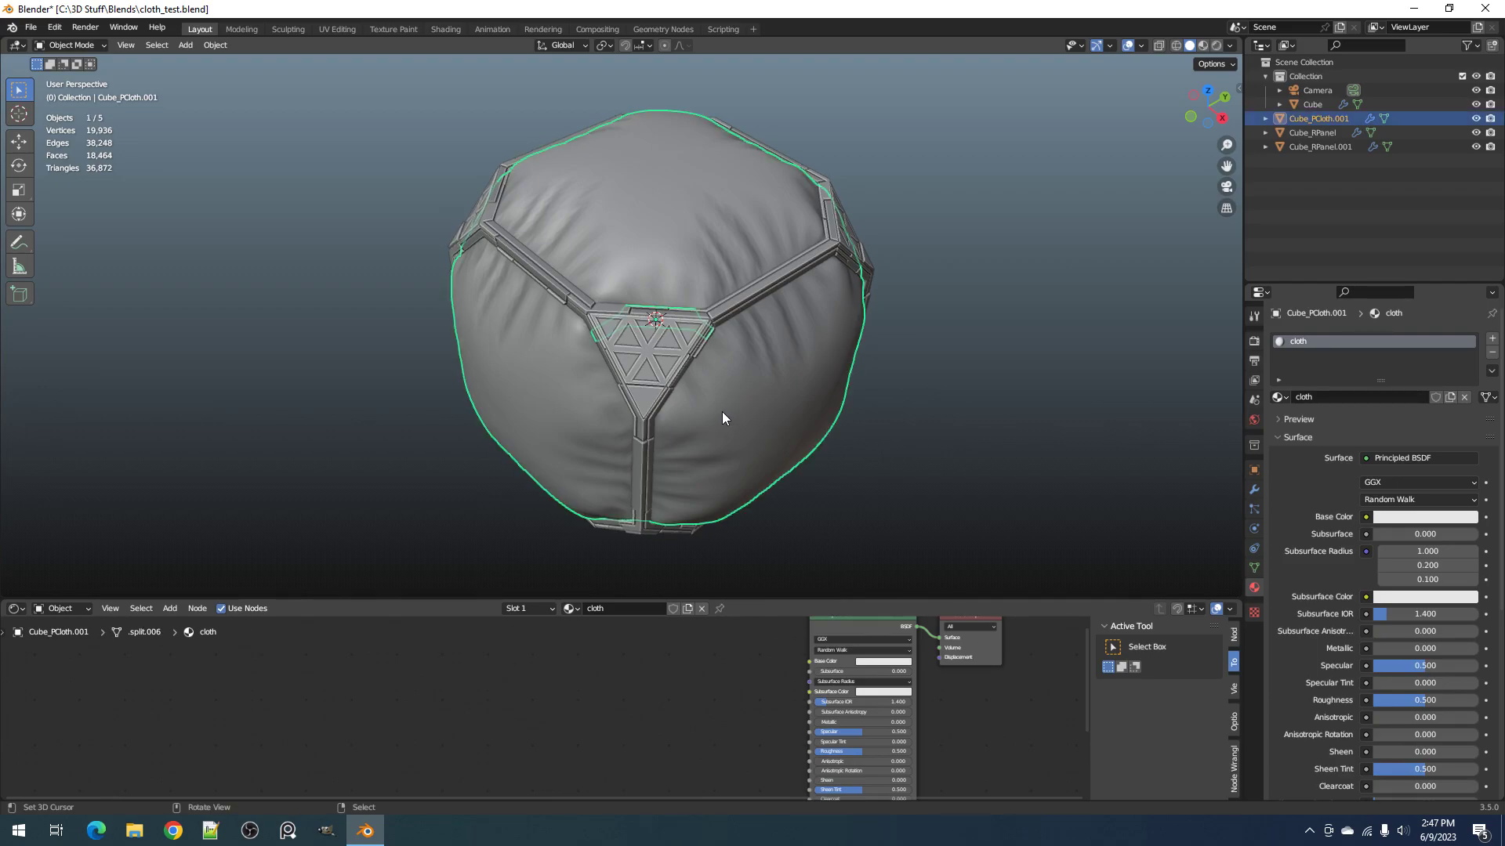
middle_drag(721, 412, 736, 315)
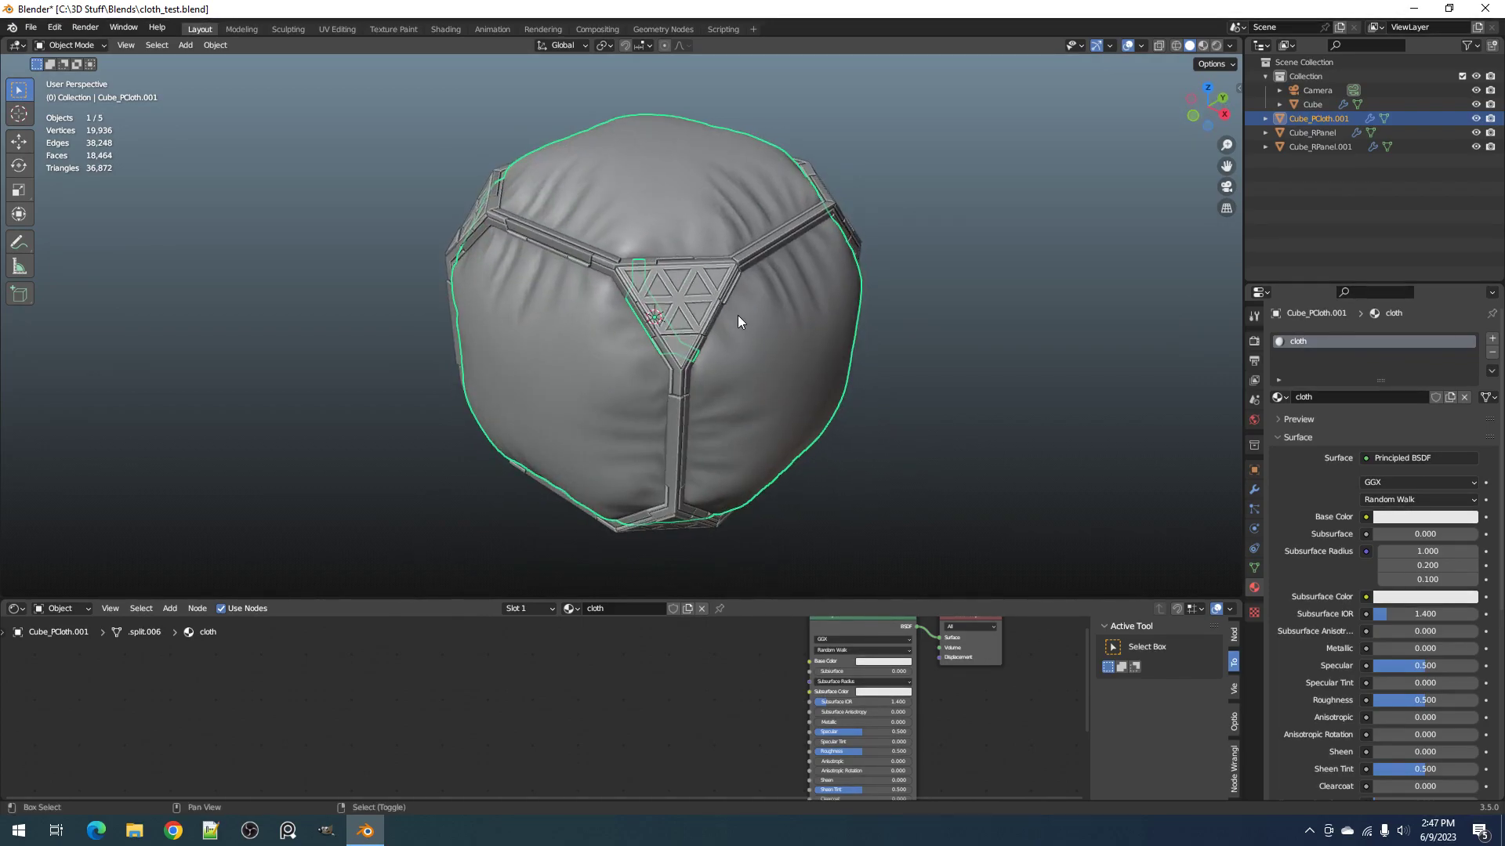
key(shift+q)
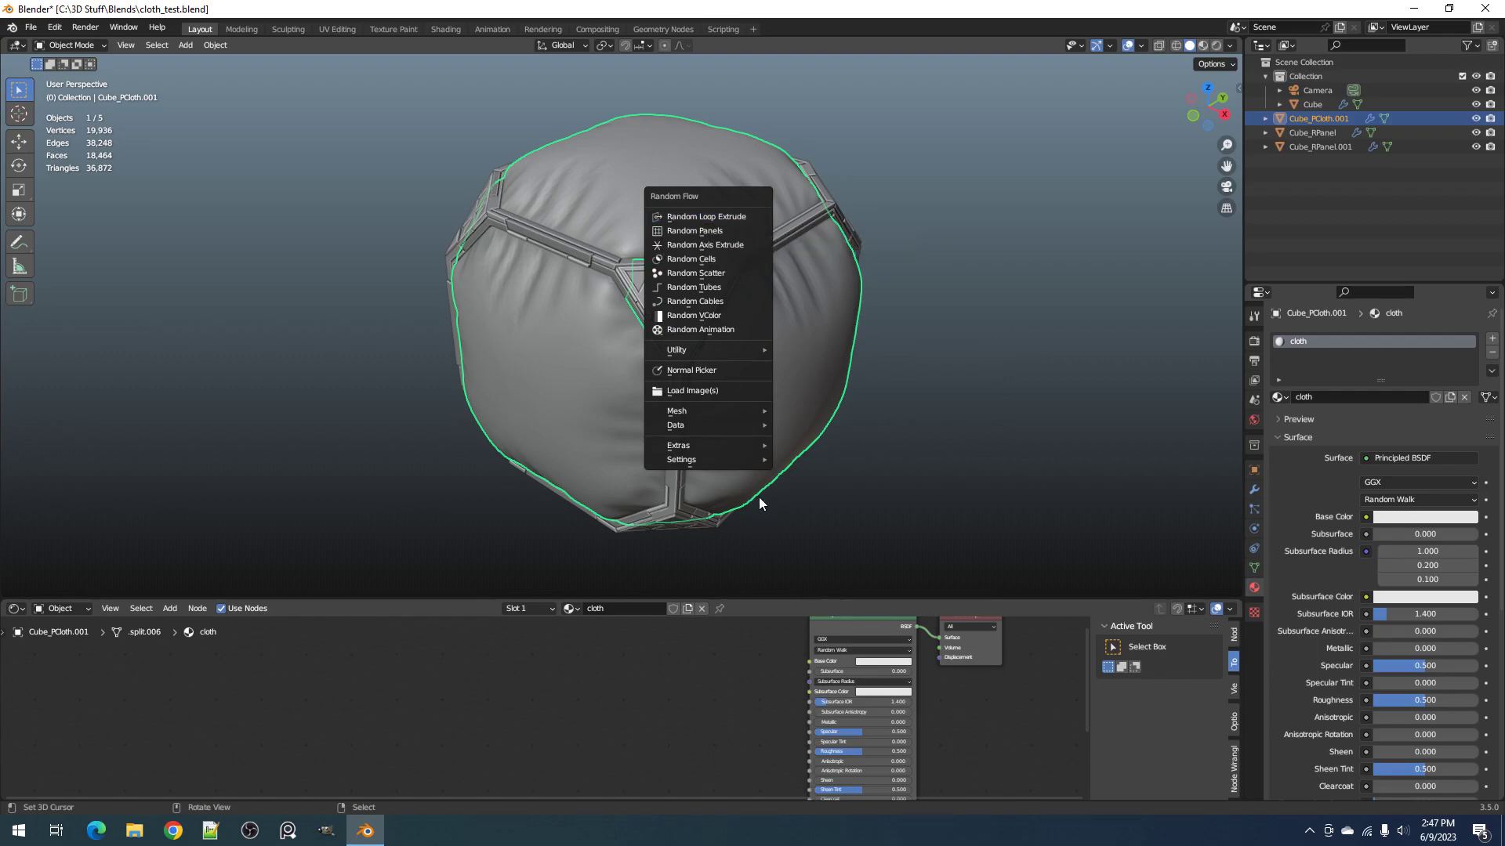
scroll(706, 674, down, 1)
middle_drag(709, 553, 694, 458)
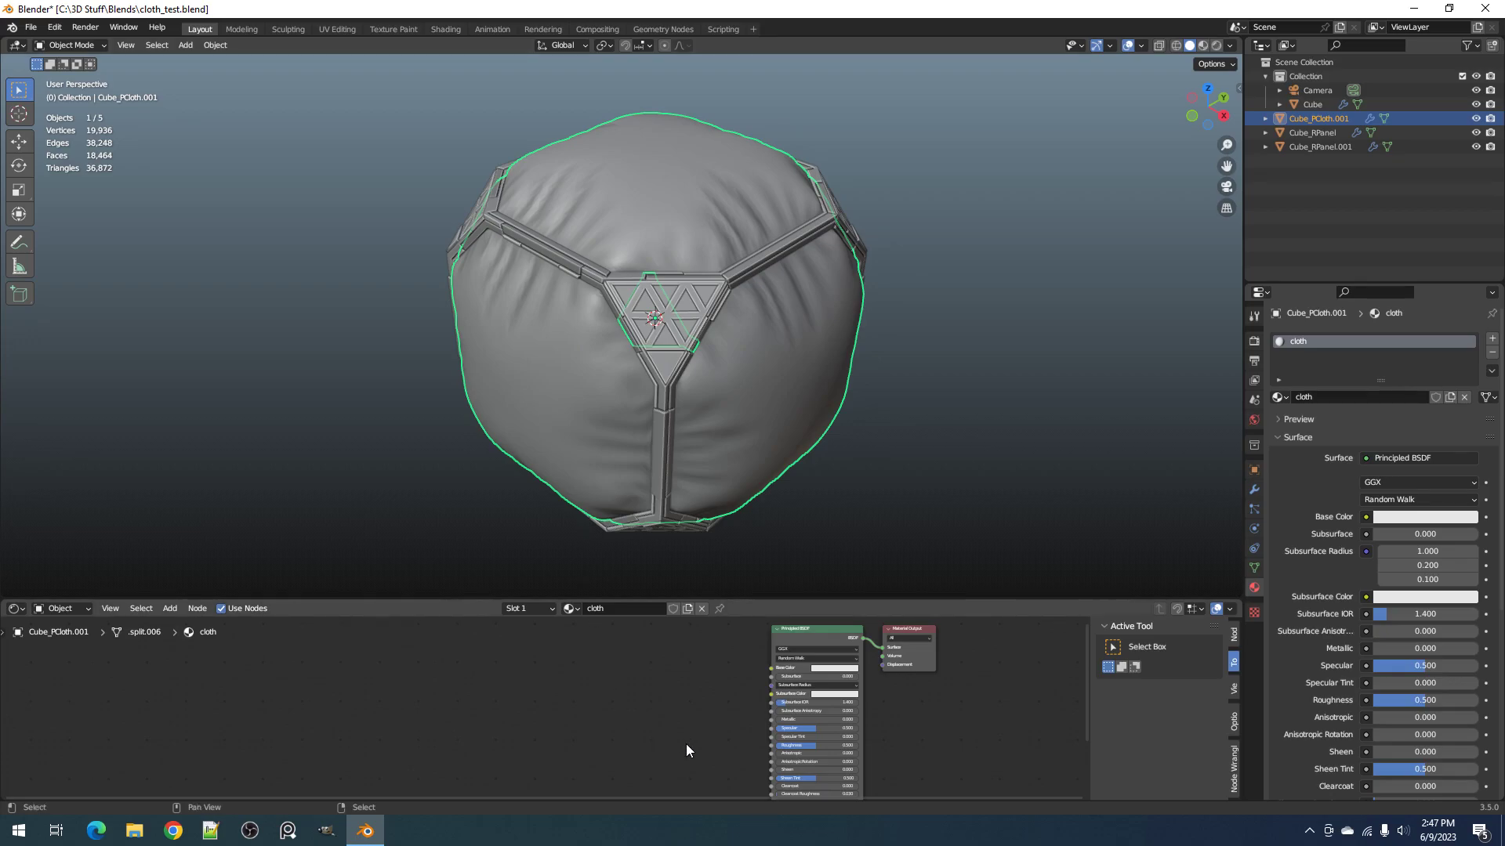
key(shift+a)
mouse_move(538, 671)
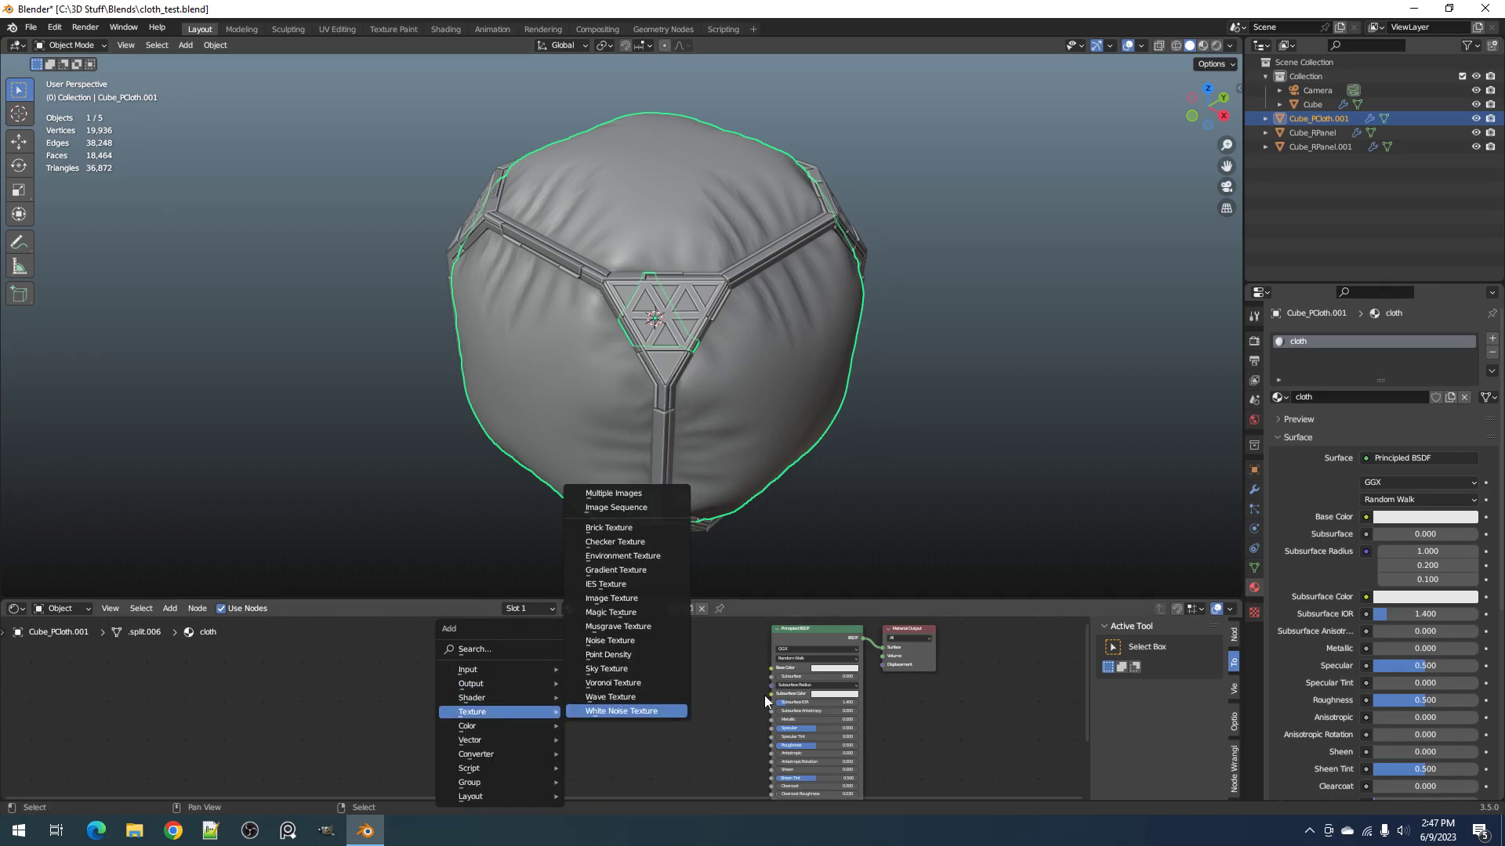
scroll(548, 702, up, 2)
scroll(712, 522, down, 2)
Step: Isolate the padded cloth object, check it in rendered shading, and return to solid shading
key(KP_Divide)
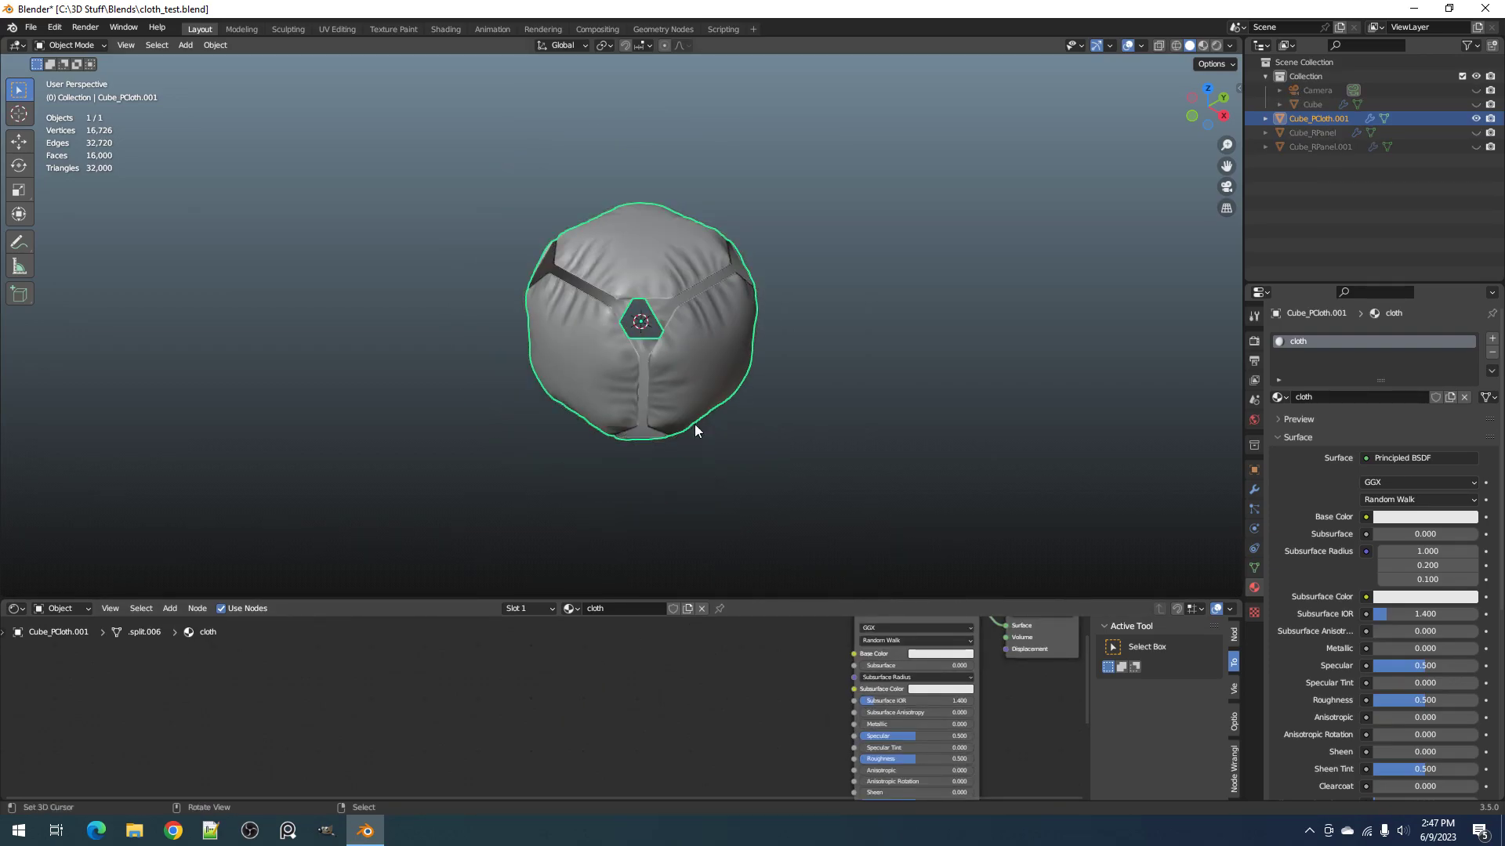
key(z)
click(724, 338)
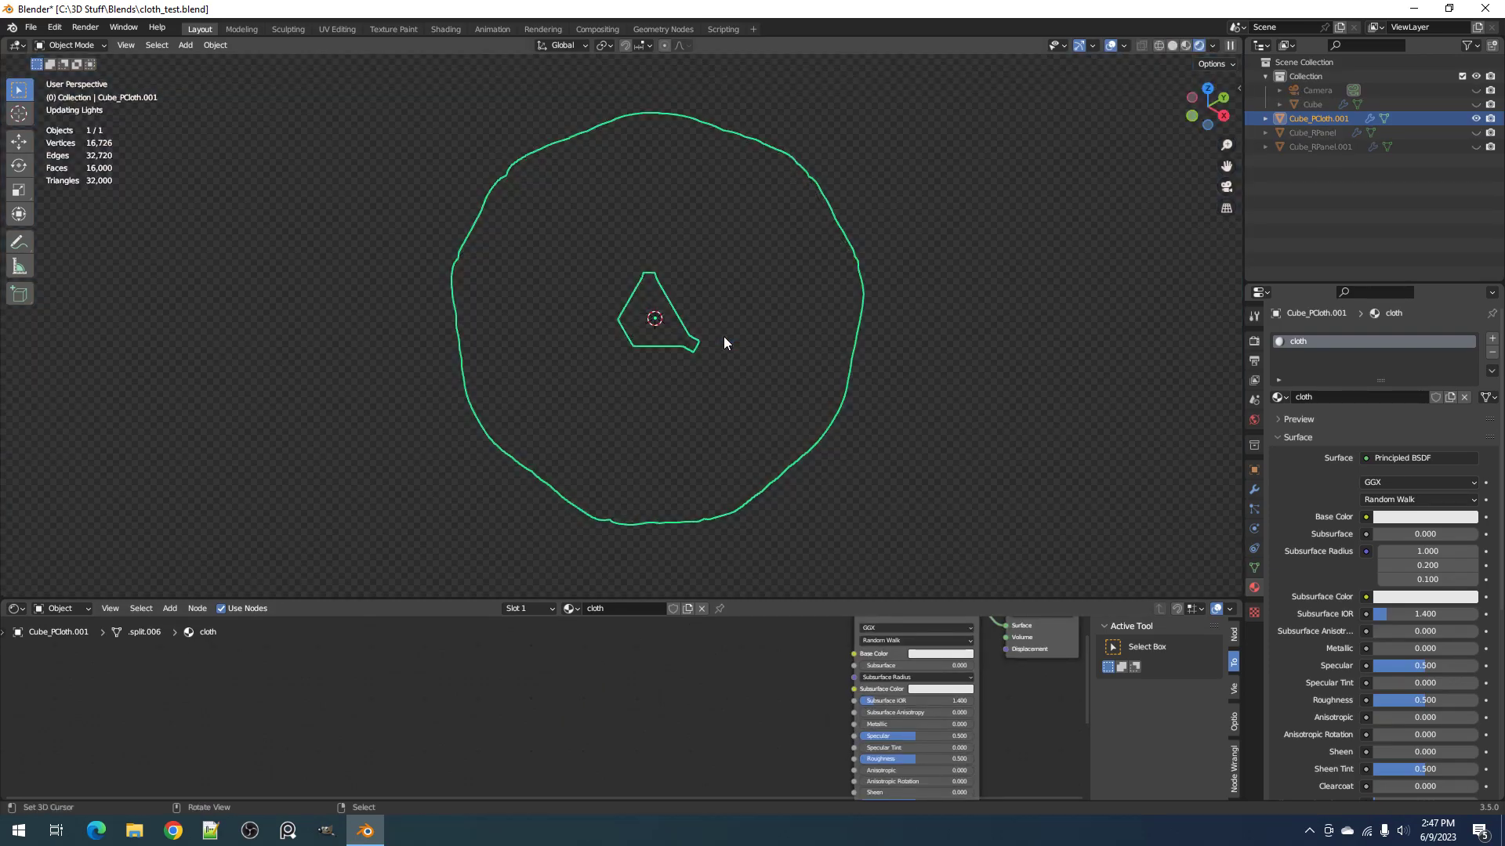
key(z)
click(794, 340)
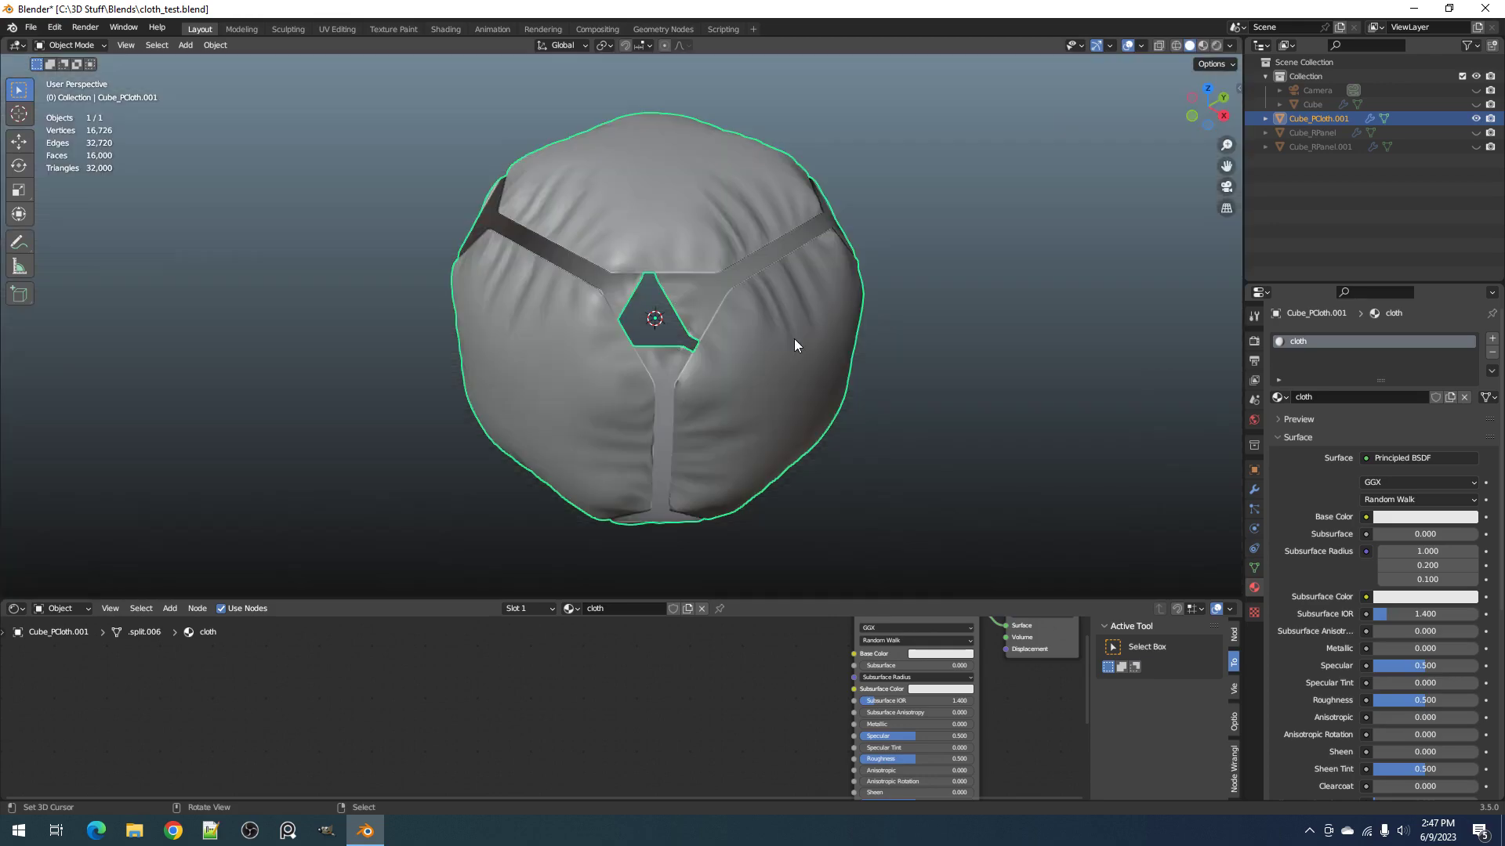
Step: Enlarge the Shader Editor to full size, add a Mix Color node, and connect its Result to the Principled BSDF's Base Color
key(ctrl+space)
scroll(858, 482, down, 4)
middle_drag(858, 482, 737, 460)
scroll(611, 460, up, 4)
key(shift+a)
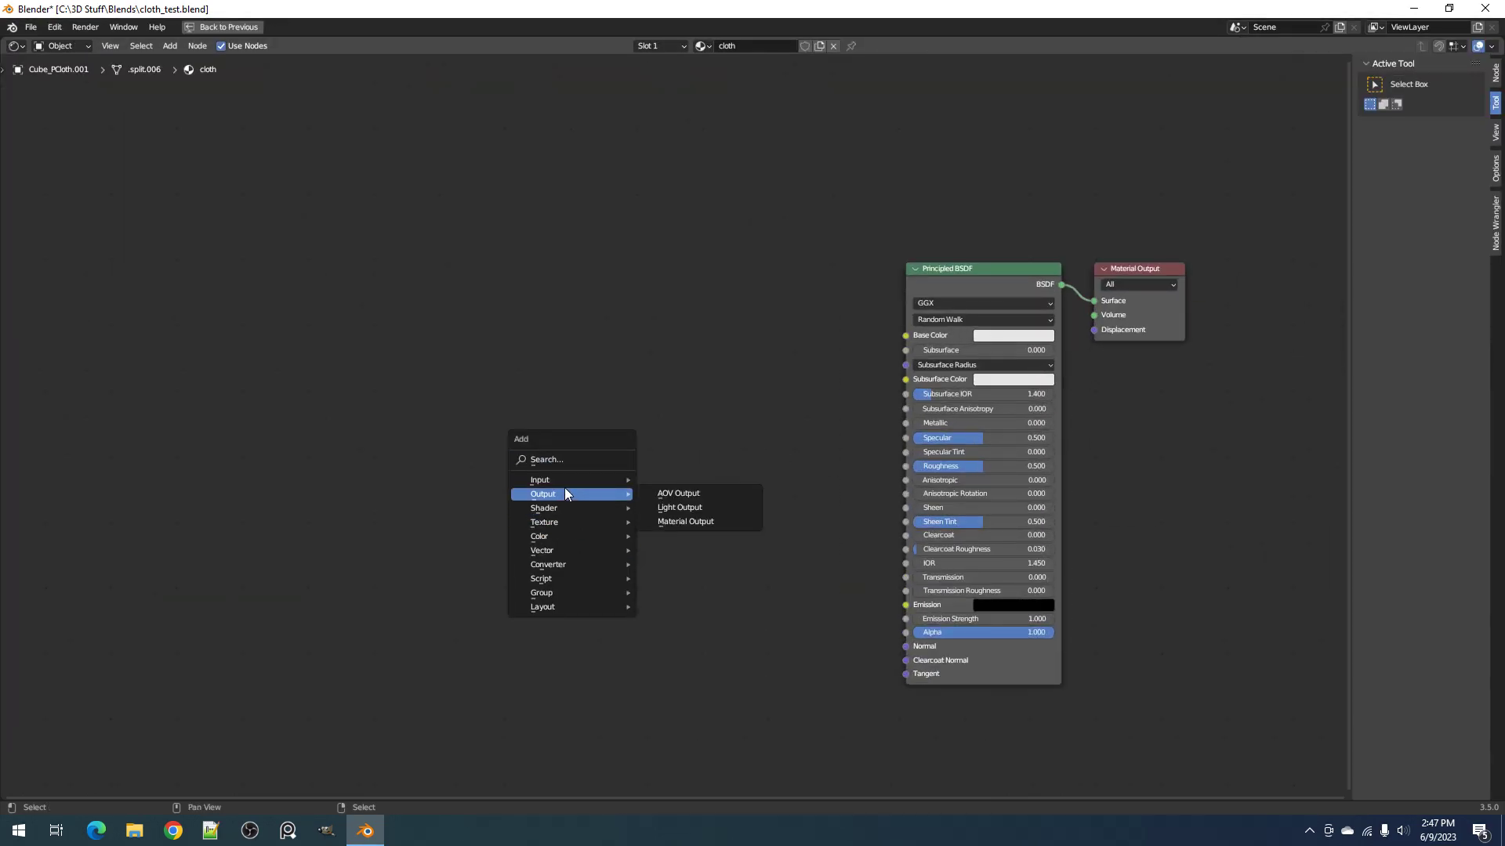
mouse_move(586, 529)
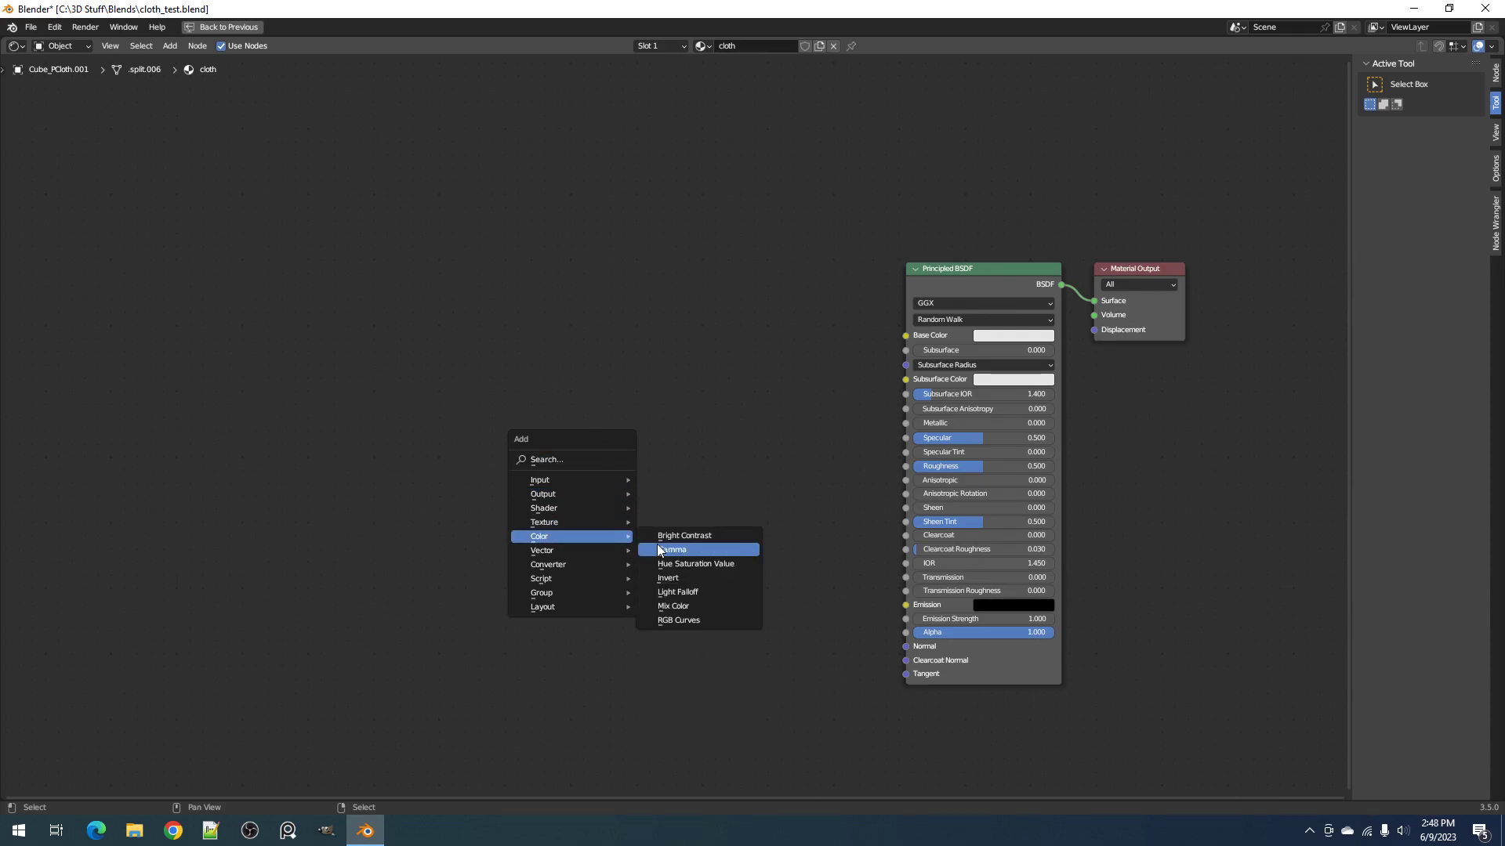
click(679, 610)
click(594, 354)
drag(677, 365, 914, 335)
Step: Add an Ambient Occlusion node in front of the Mix node and connect its AO output to the Mix node's B input
scroll(541, 403, down, 2)
middle_drag(535, 415, 728, 507)
scroll(595, 538, up, 1)
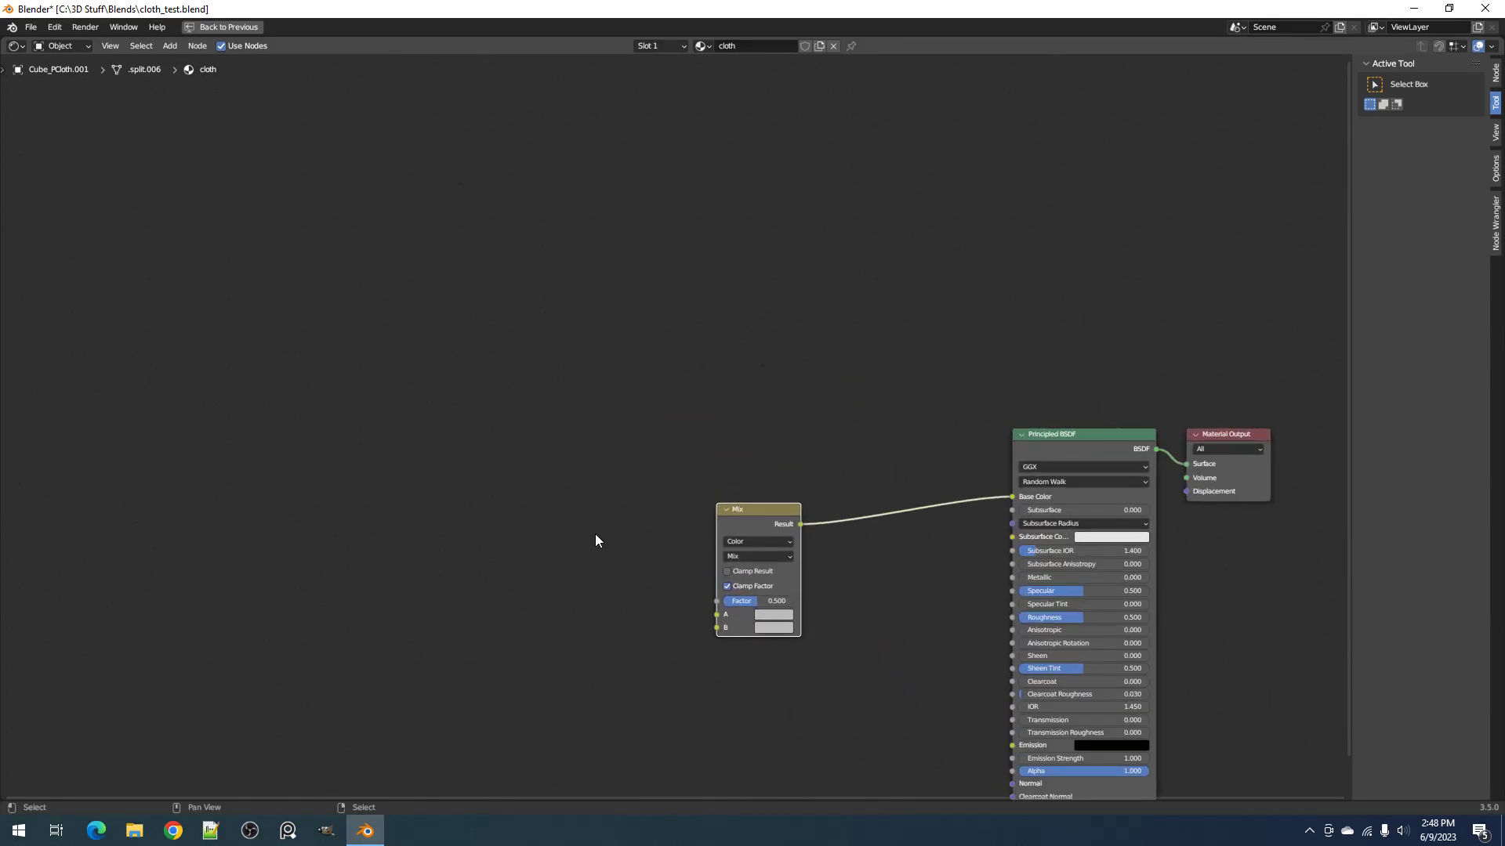
middle_drag(595, 537, 662, 443)
drag(786, 437, 619, 423)
key(shift+a)
mouse_move(494, 360)
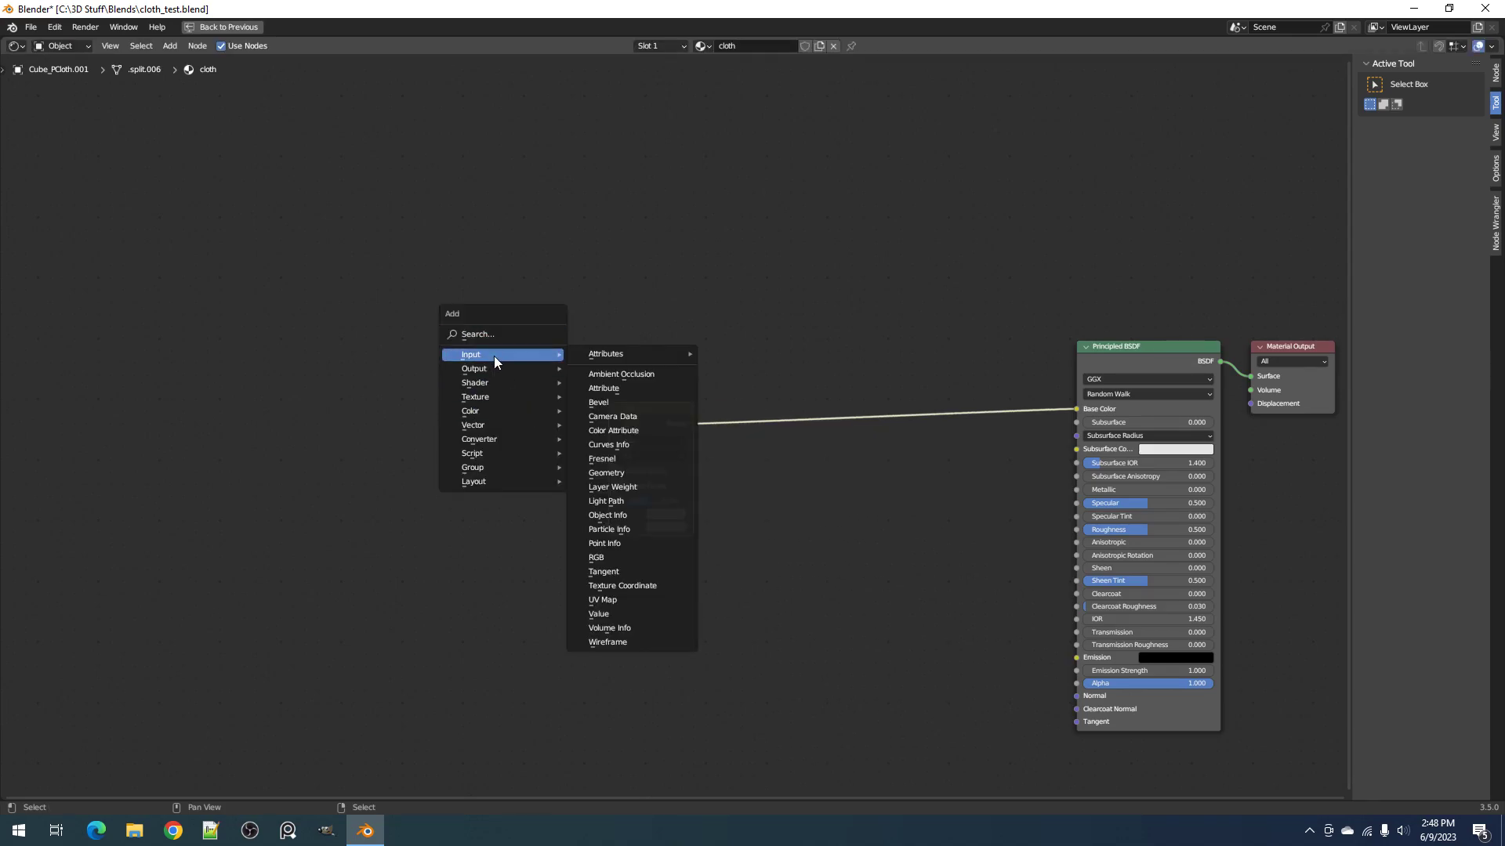
click(621, 374)
click(431, 580)
drag(437, 579, 602, 528)
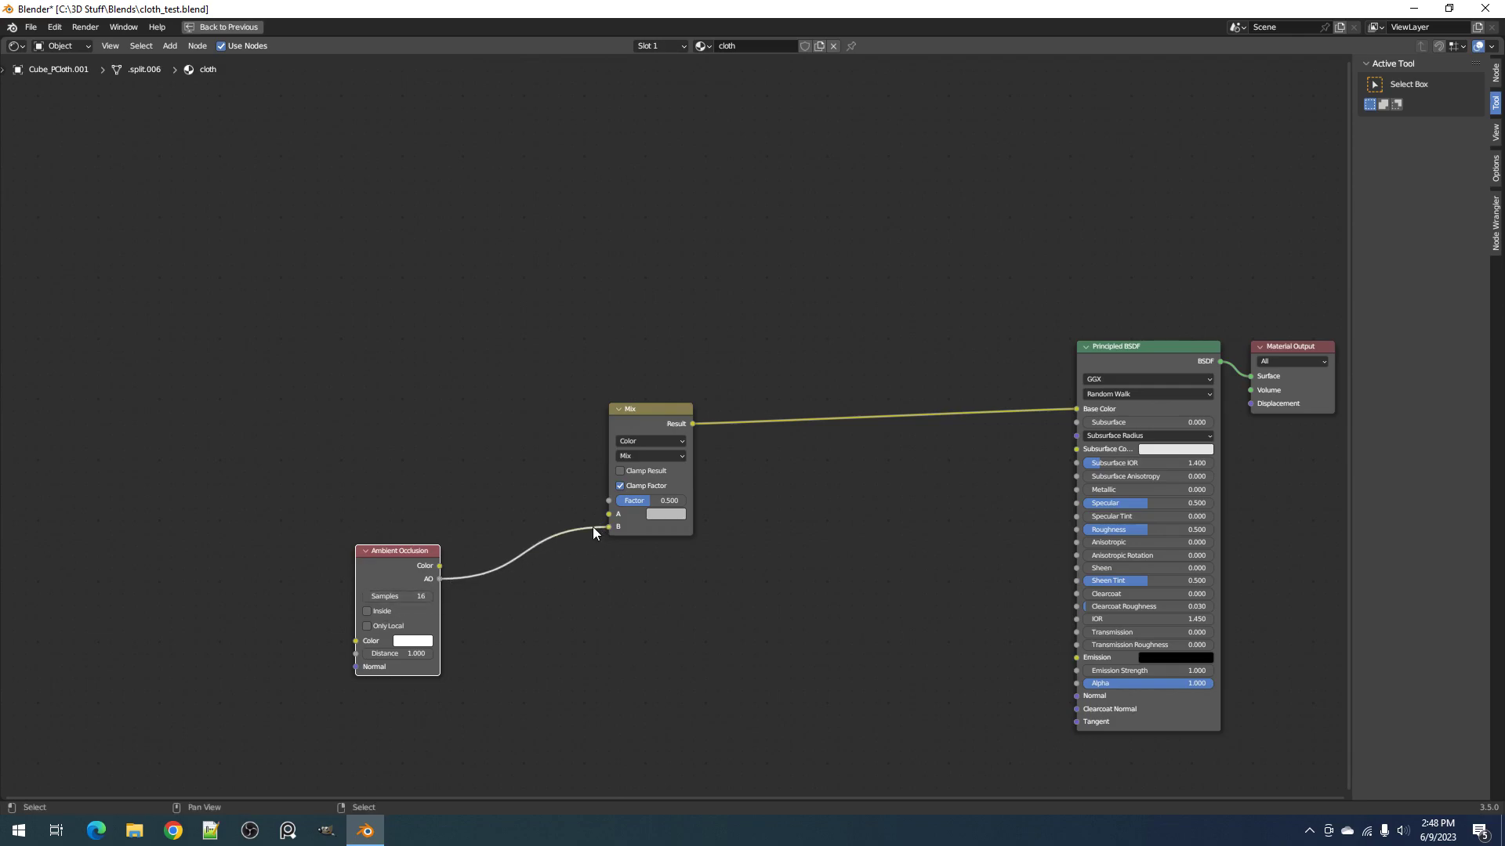
Step: Set the Mix node's blending mode to Multiply and move the node closer to the Ambient Occlusion node
scroll(541, 545, up, 2)
click(619, 470)
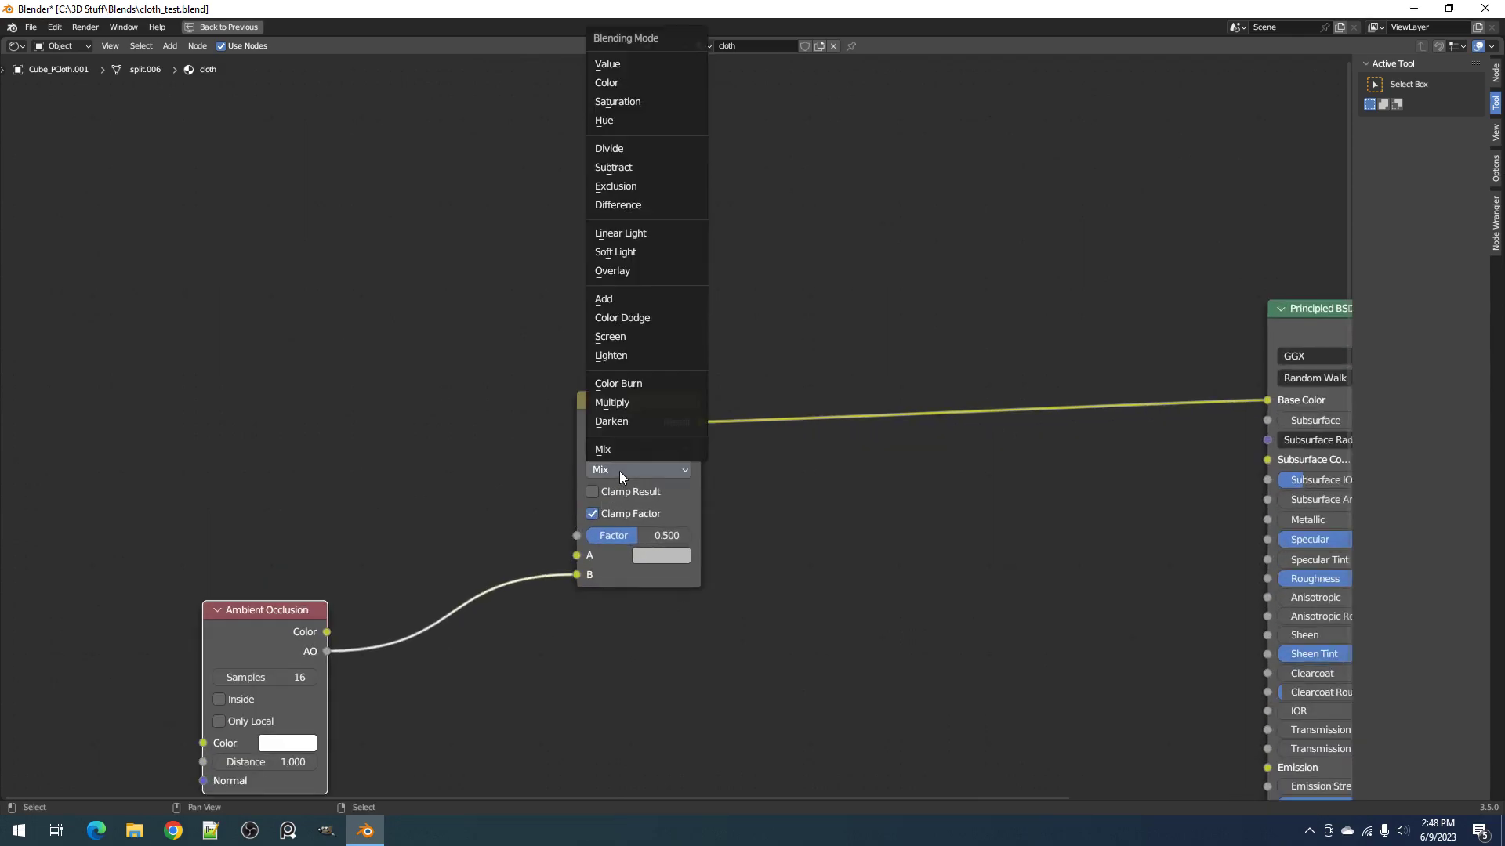
click(637, 402)
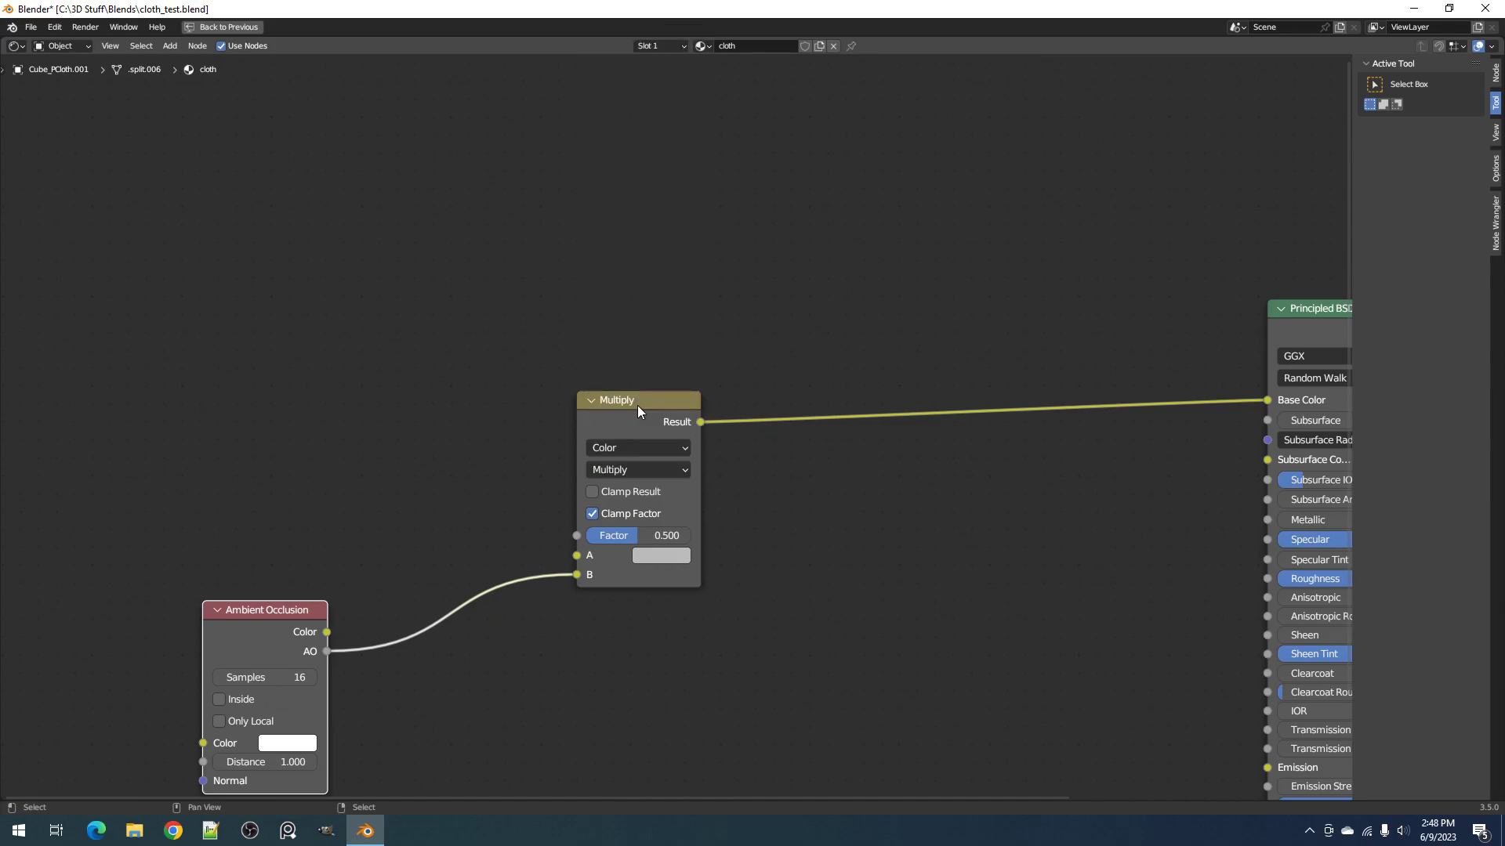
drag(633, 425, 487, 429)
scroll(750, 510, down, 3)
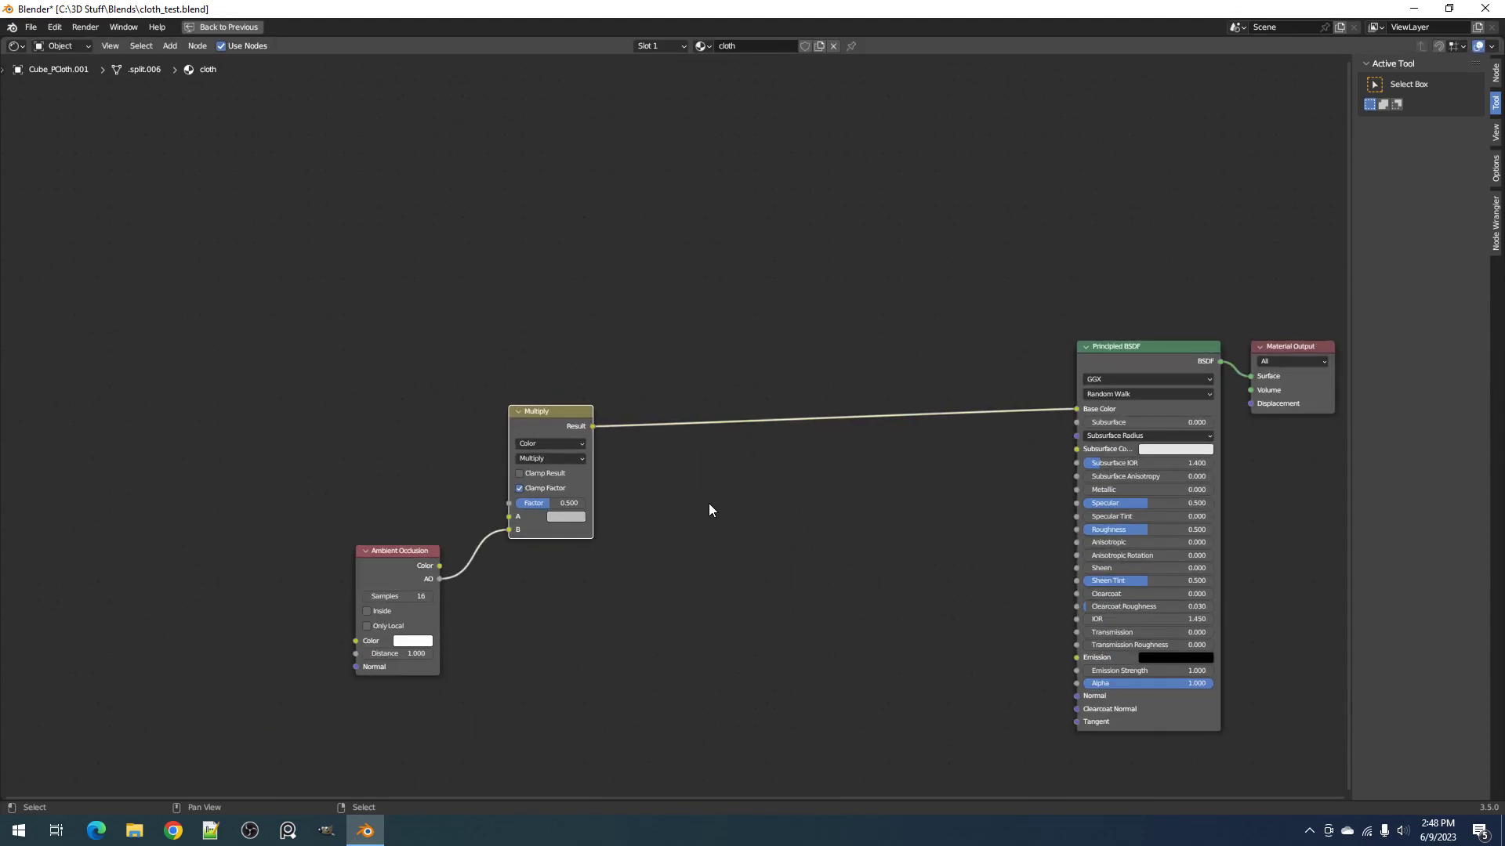
Step: Insert a ColorRamp between the Ambient Occlusion and Multiply nodes, and move the Principled BSDF and Material Output farther away
key(shift+a)
mouse_move(480, 558)
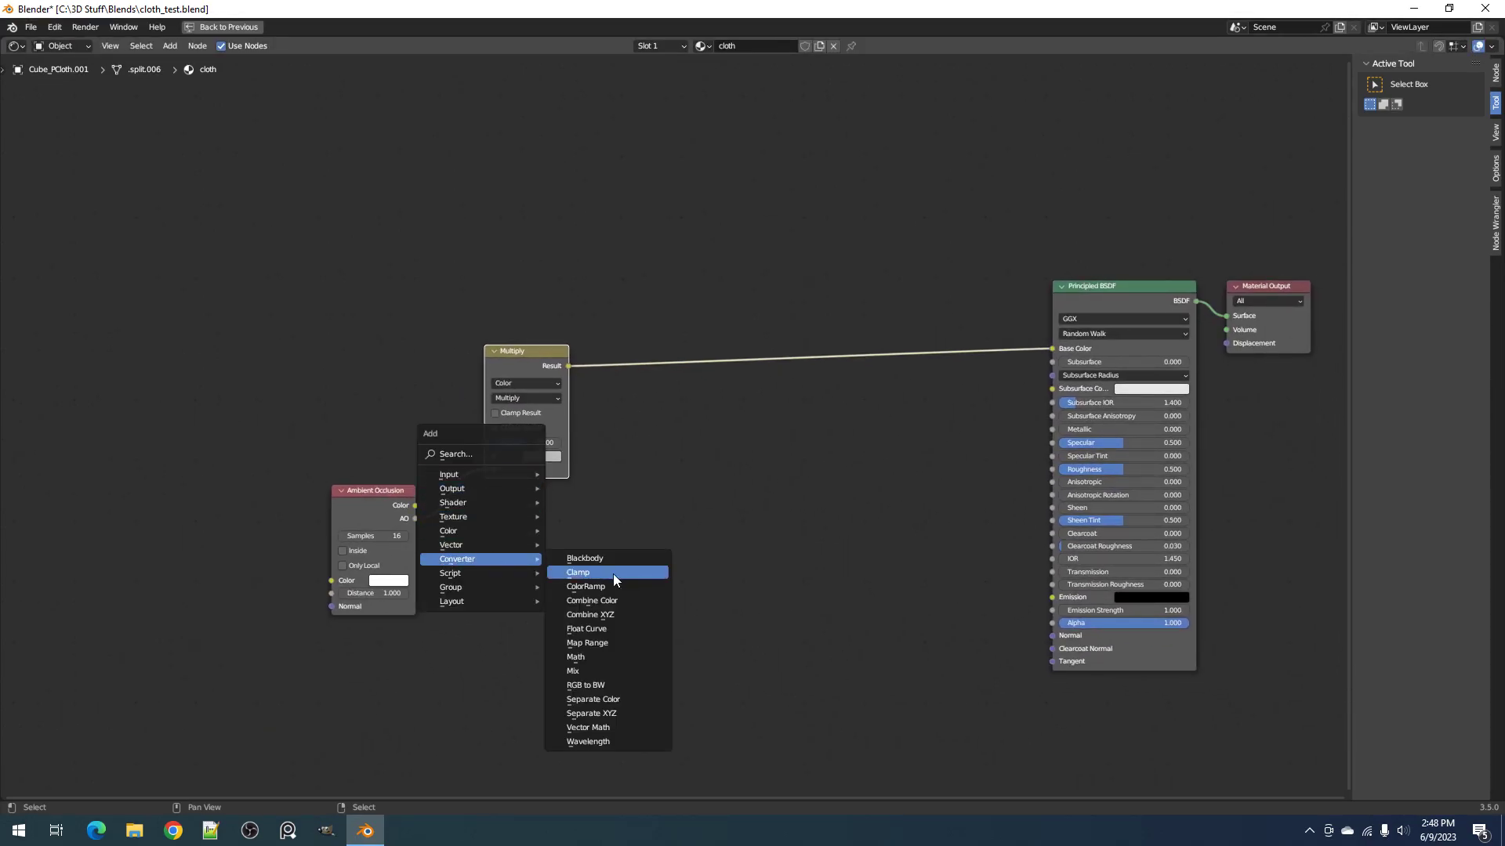
click(615, 574)
click(394, 436)
scroll(693, 435, down, 4)
middle_drag(976, 457, 795, 523)
drag(1048, 395, 1146, 412)
drag(957, 412, 1022, 428)
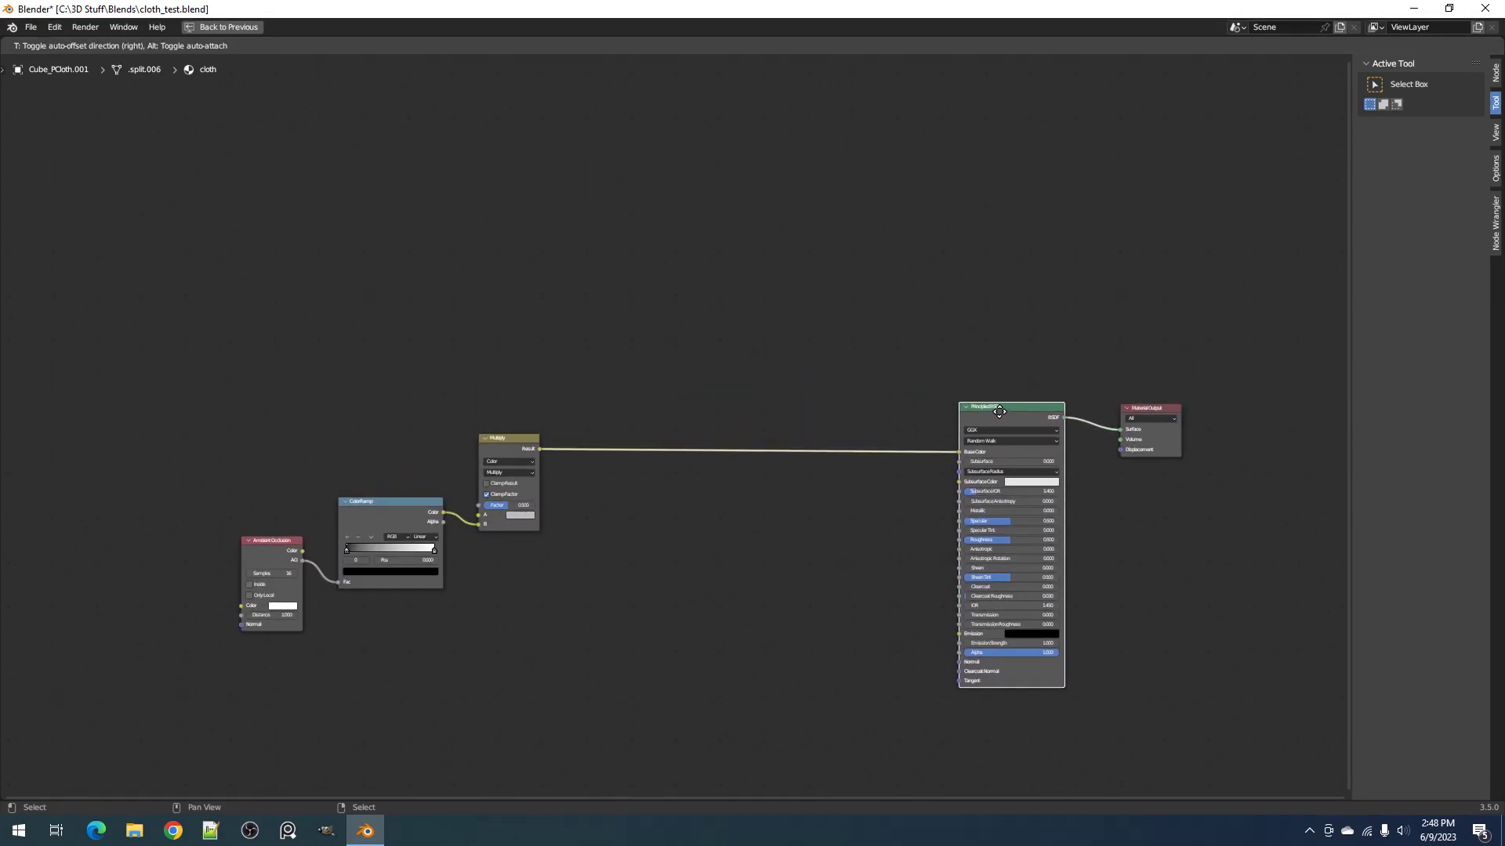
Step: Preview the cloth in rendered shading beside its nodes, try moving the ColorRamp's black stop toward the white stop, and undo it
key(ctrl+space)
key(z)
click(769, 327)
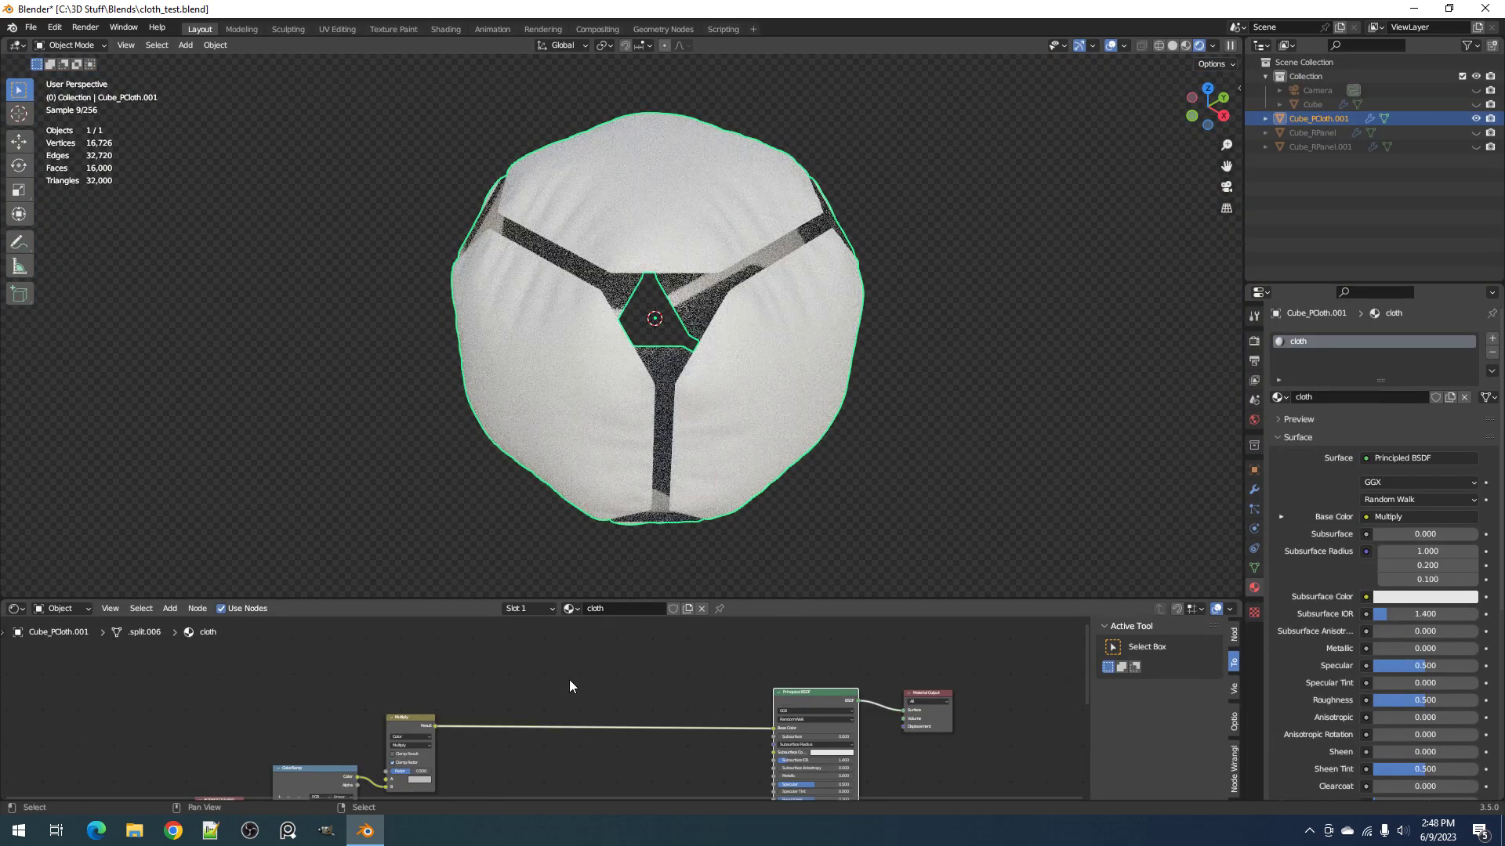
scroll(530, 702, up, 3)
middle_drag(529, 702, 646, 636)
scroll(471, 714, up, 1)
middle_drag(471, 714, 618, 663)
drag(474, 720, 566, 716)
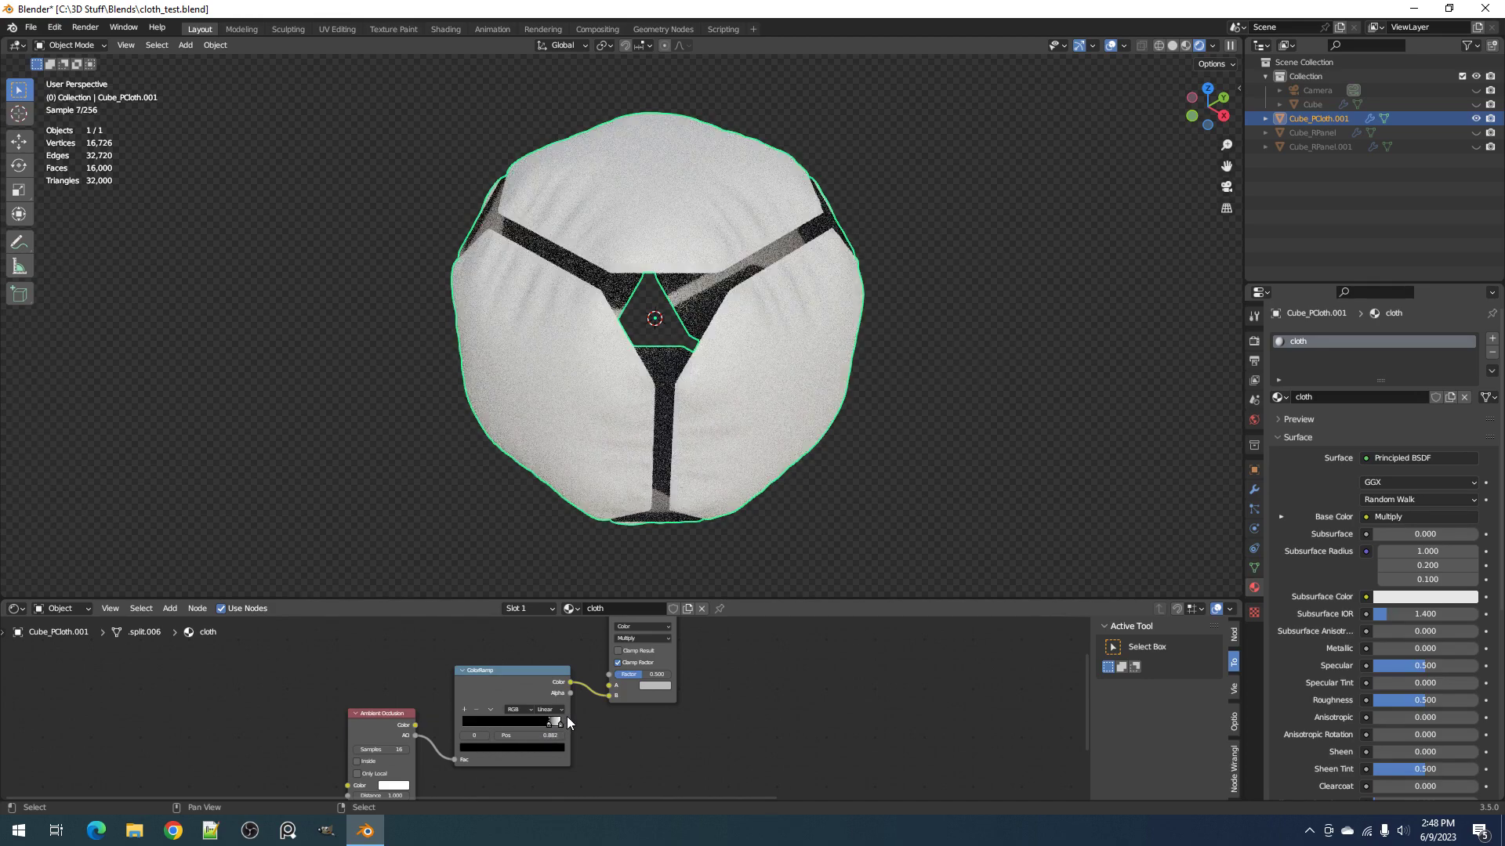
key(ctrl+z)
Step: Set the Multiply node's Factor to 1.000 and return the viewport to solid shading
scroll(678, 674, up, 3)
middle_drag(679, 672, 702, 716)
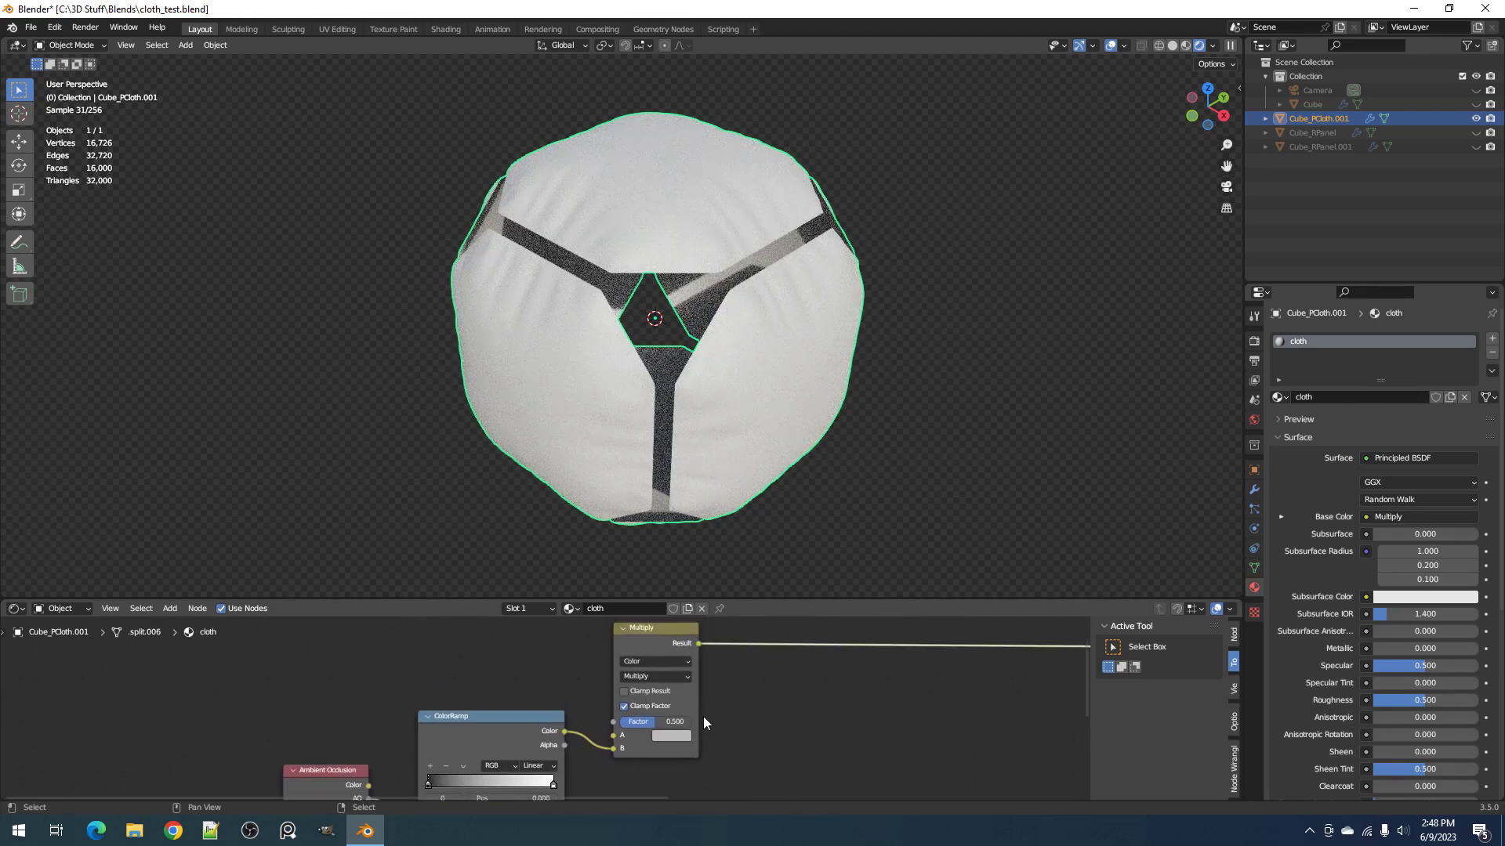
scroll(702, 716, up, 1)
drag(691, 724, 738, 724)
middle_drag(494, 791, 518, 666)
scroll(509, 671, up, 2)
drag(424, 669, 383, 679)
key(z)
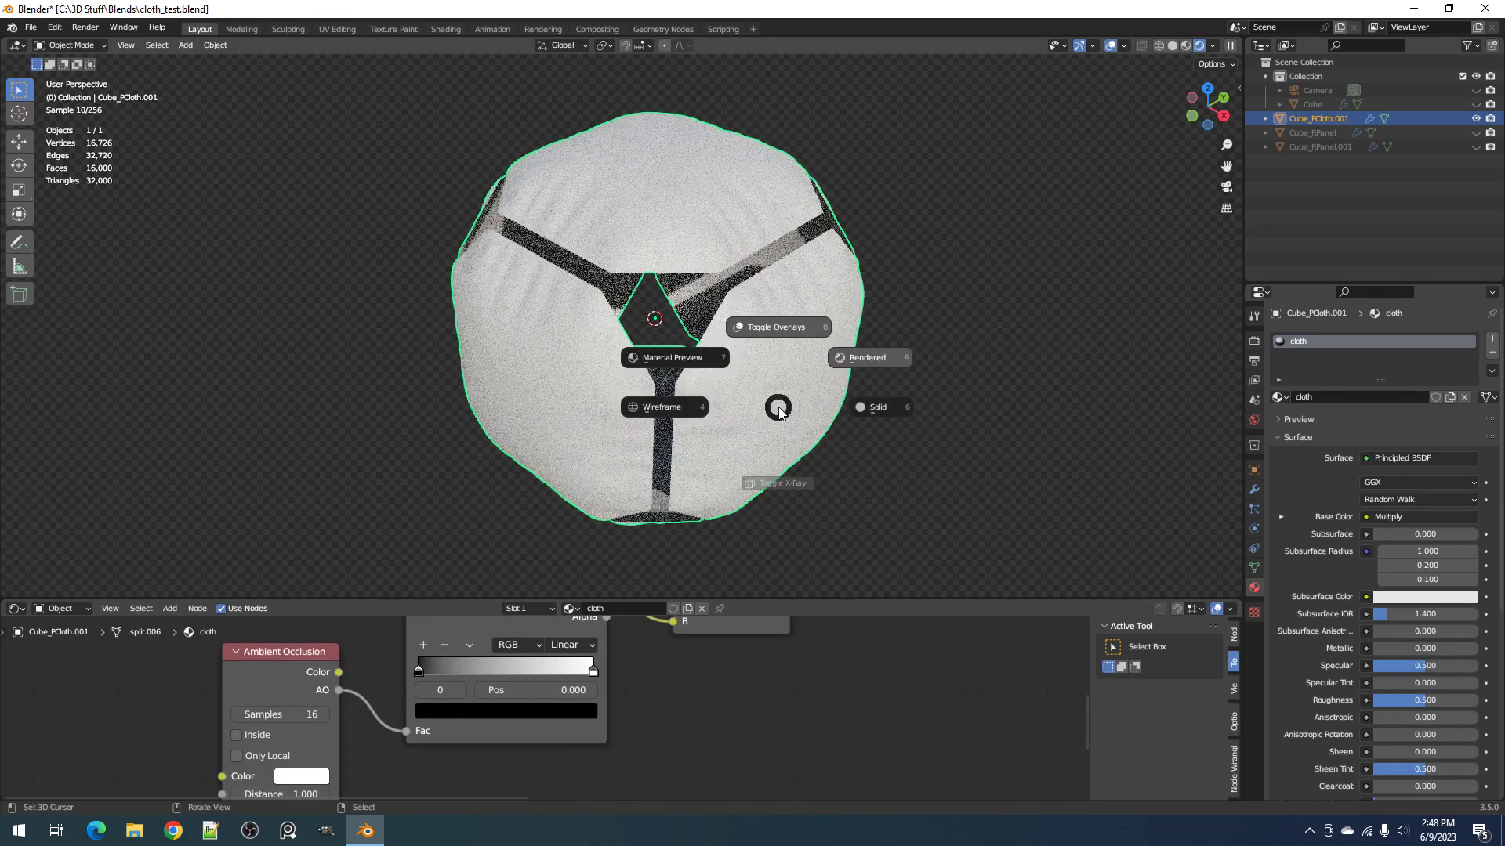
click(881, 407)
Step: Preview the ColorRamp on its own by linking its Color output directly to the Material Output's Surface
scroll(590, 749, down, 4)
middle_drag(611, 710, 625, 763)
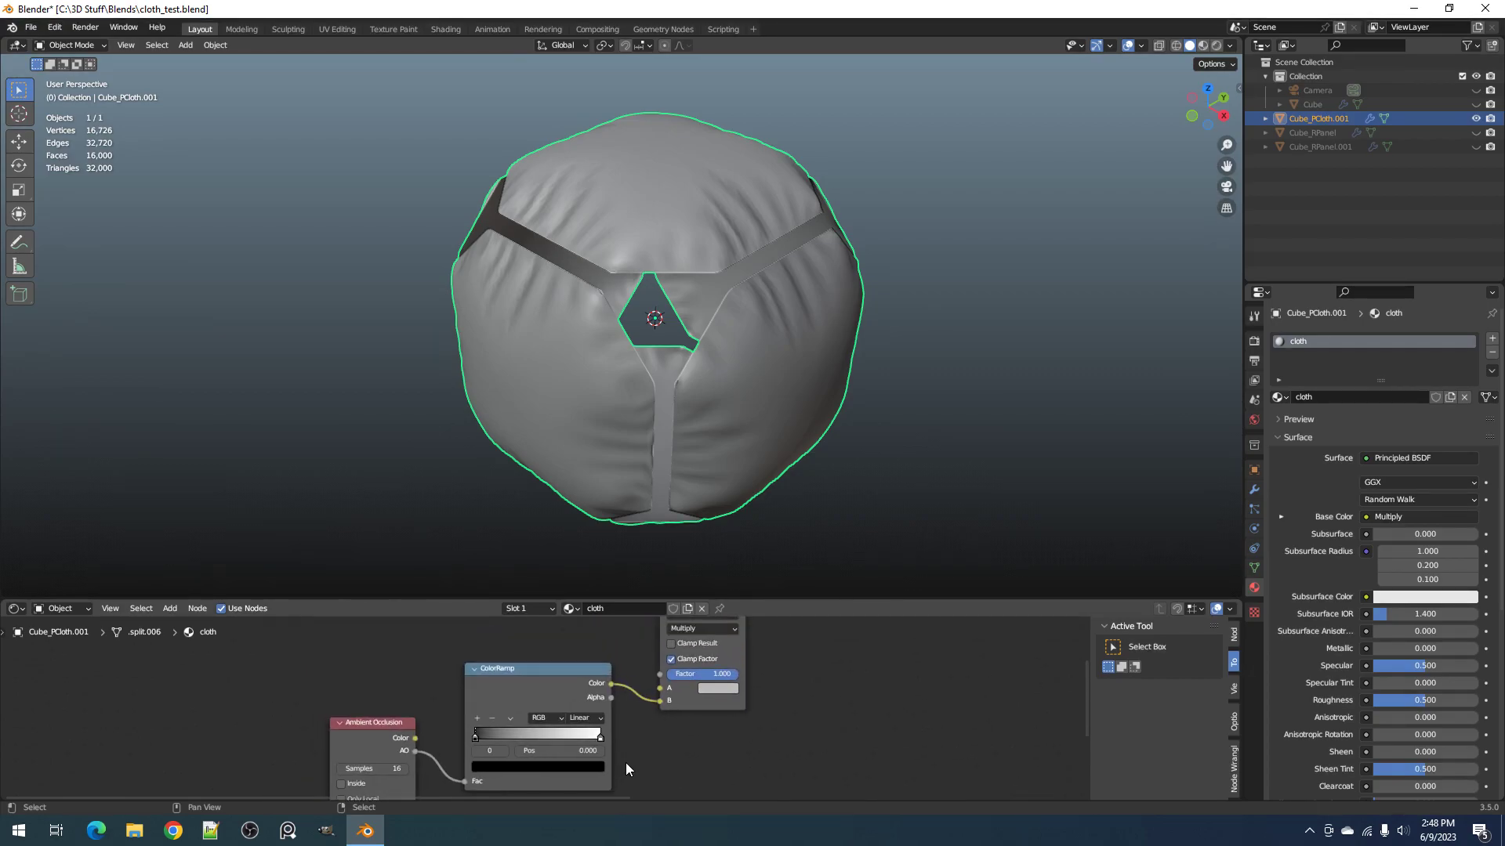
click(546, 696)
scroll(546, 695, down, 2)
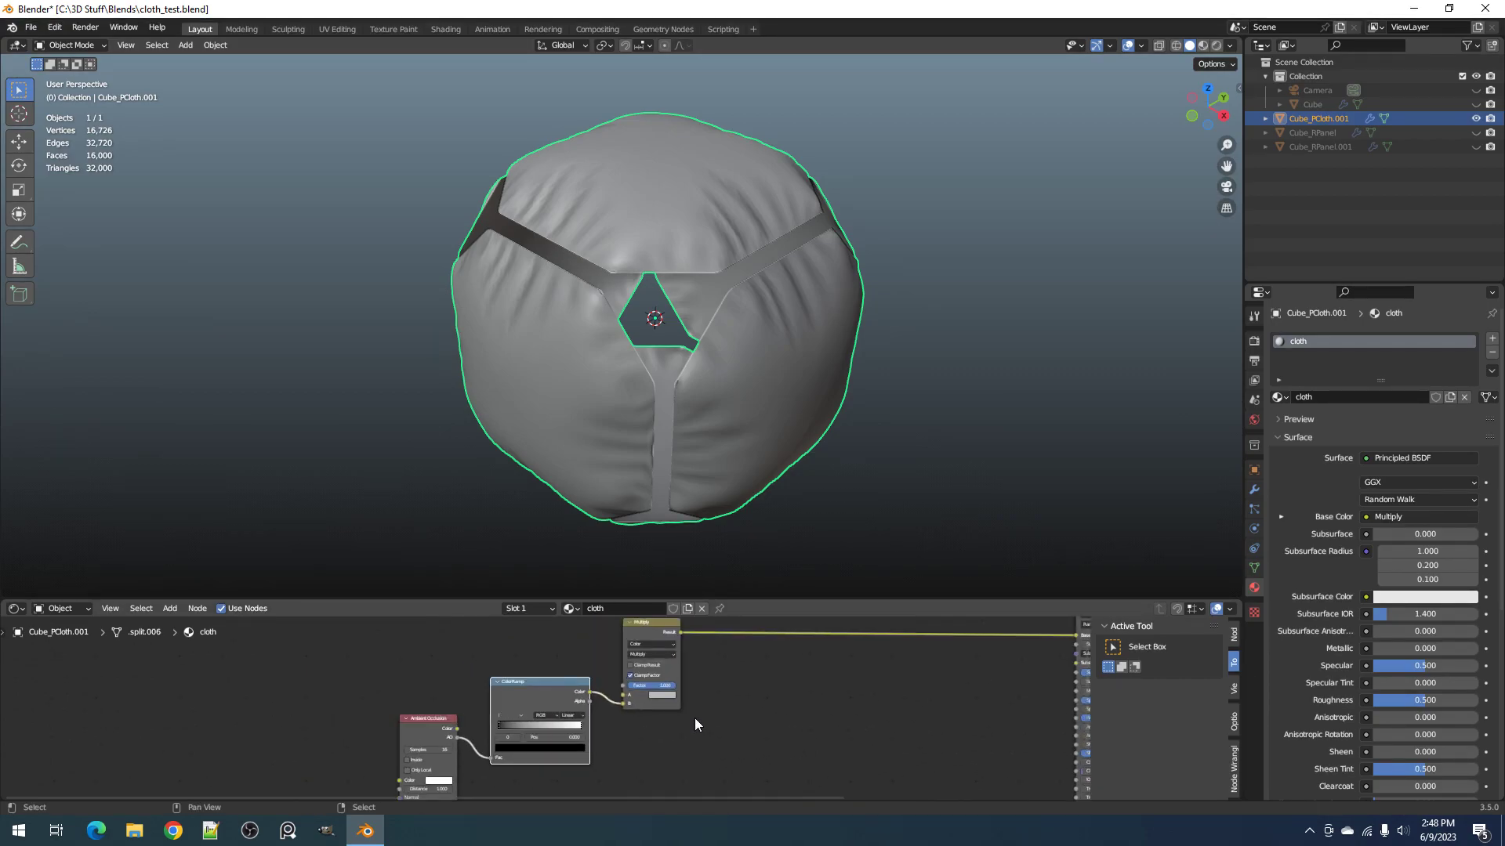
ctrl+shift+click(542, 699)
scroll(542, 698, down, 2)
middle_drag(801, 678, 683, 677)
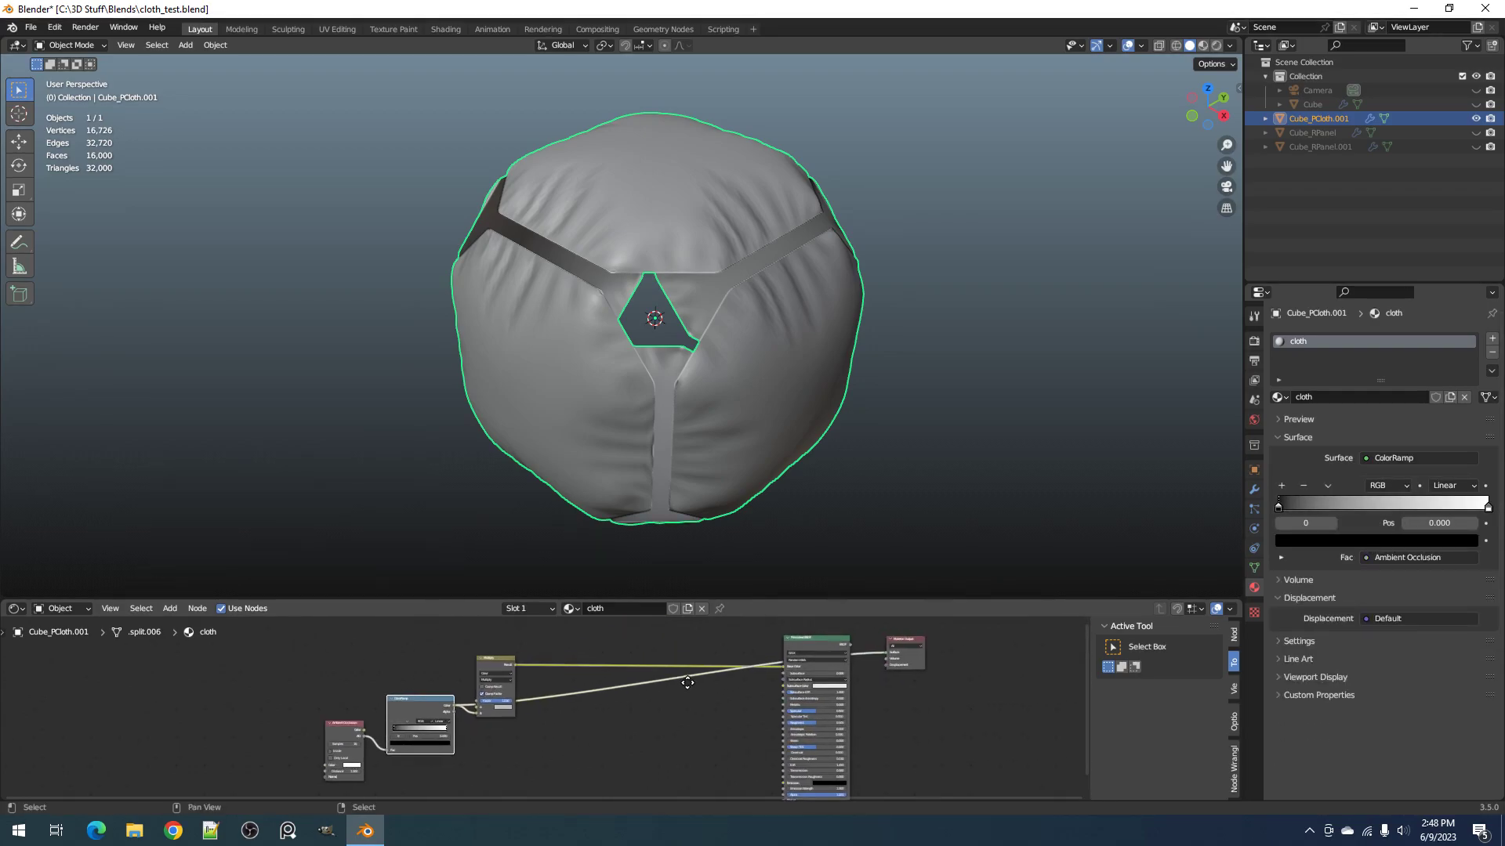
Step: Enlarge the Shader Editor to full size and move the ColorRamp below the Multiply node to separate its links
key(ctrl+space)
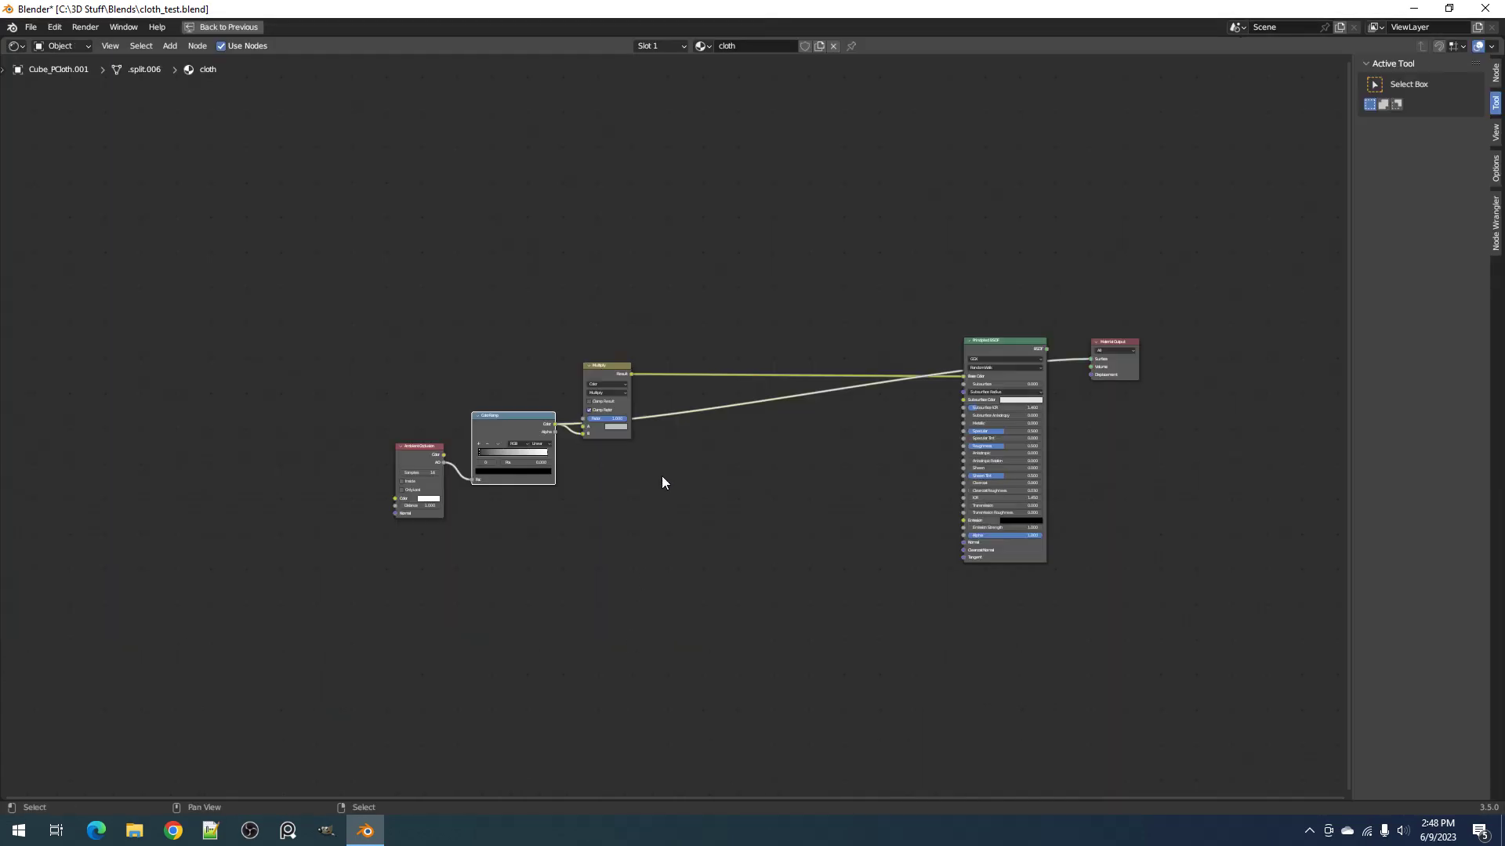
scroll(662, 484, up, 4)
key(g)
click(471, 572)
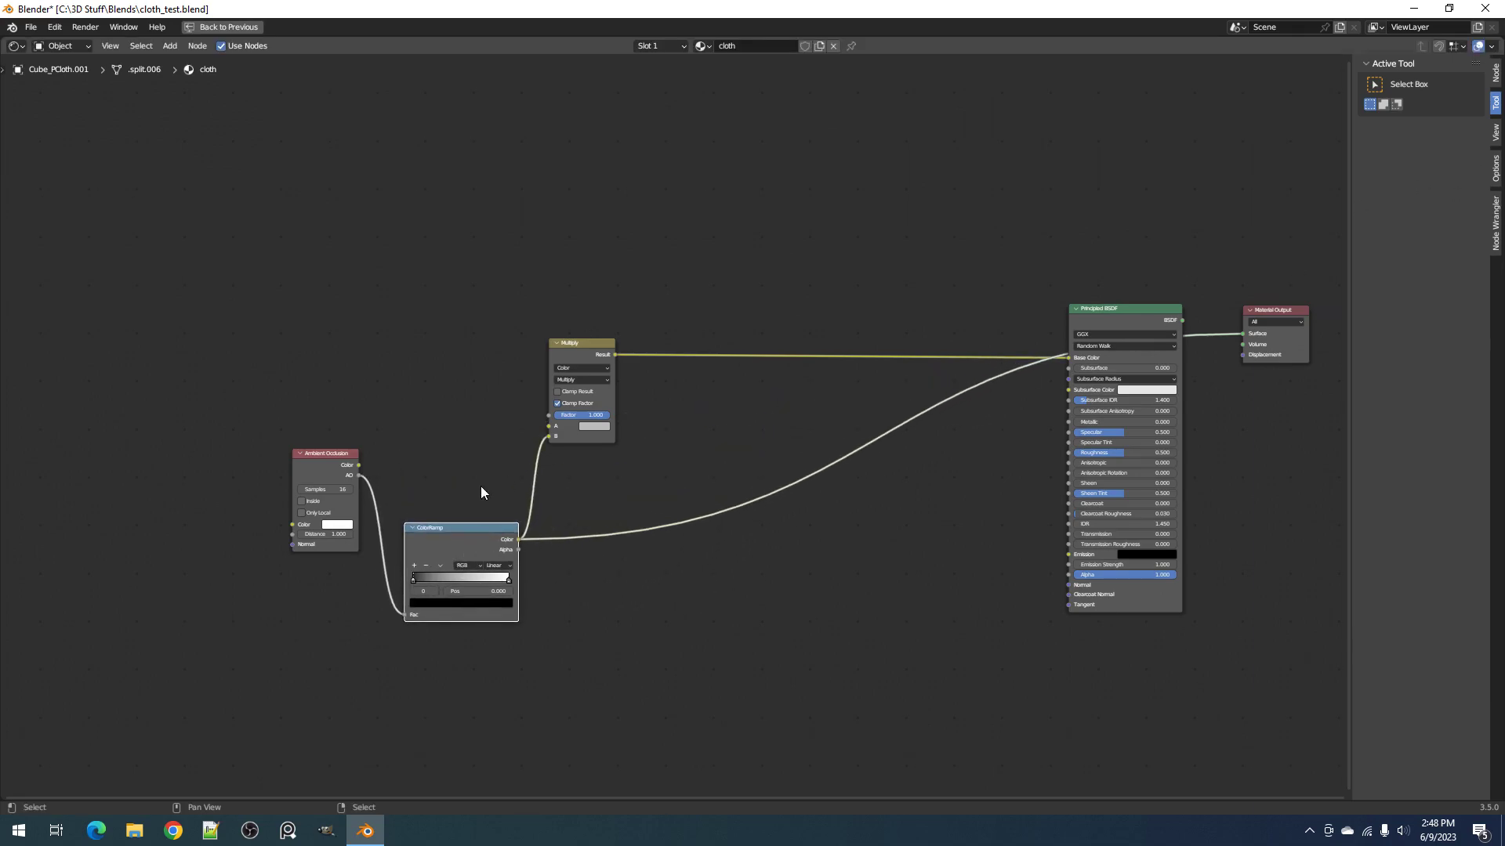
middle_drag(606, 547, 453, 601)
drag(323, 608, 313, 584)
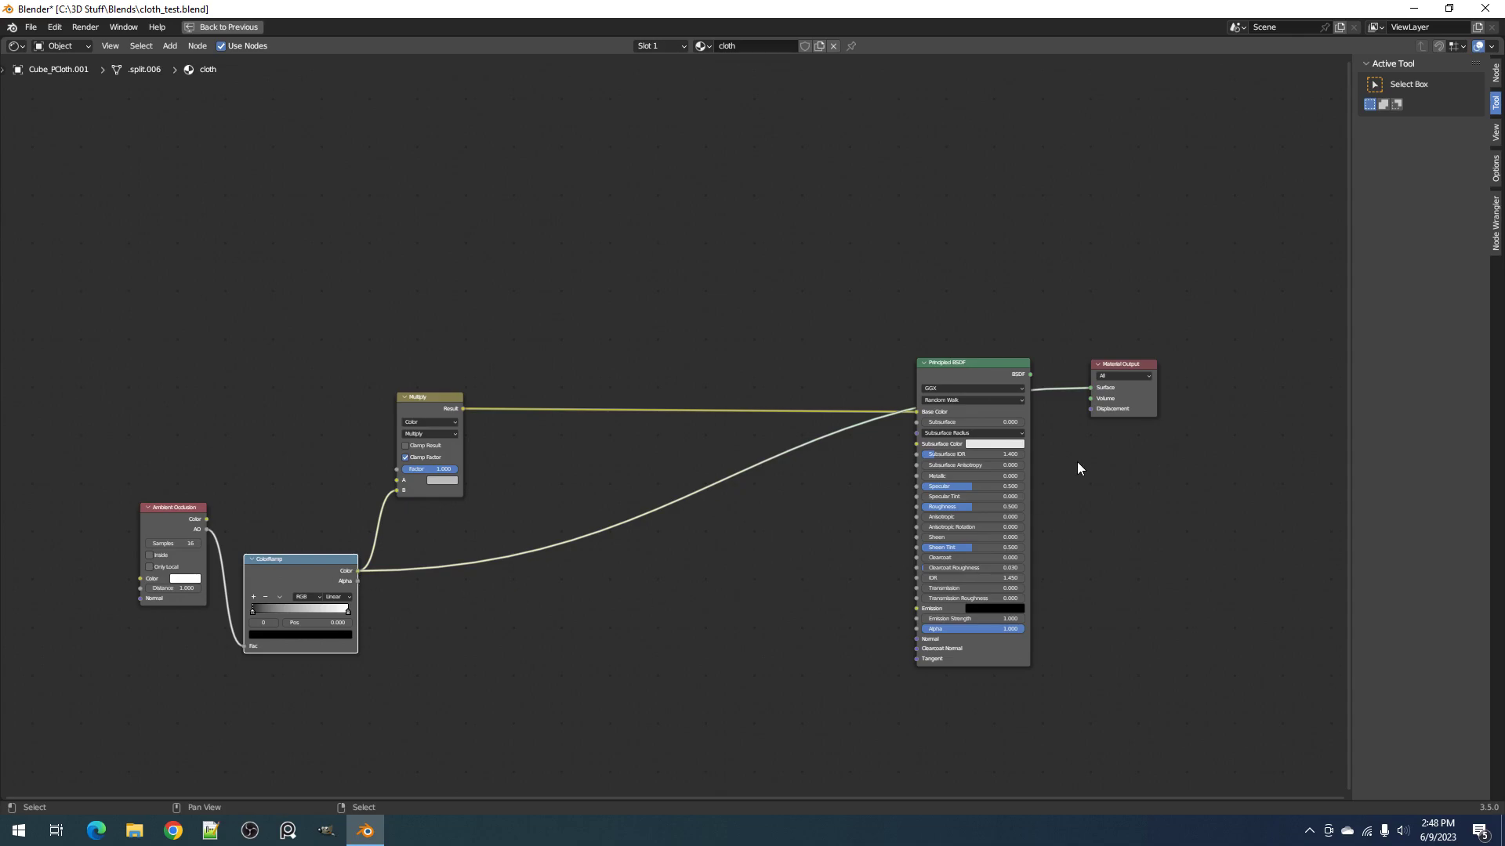
Step: Move the Material Output slightly closer to the Principled BSDF and nudge the ColorRamp up toward the Multiply node
middle_drag(1171, 390, 854, 527)
scroll(855, 527, up, 3)
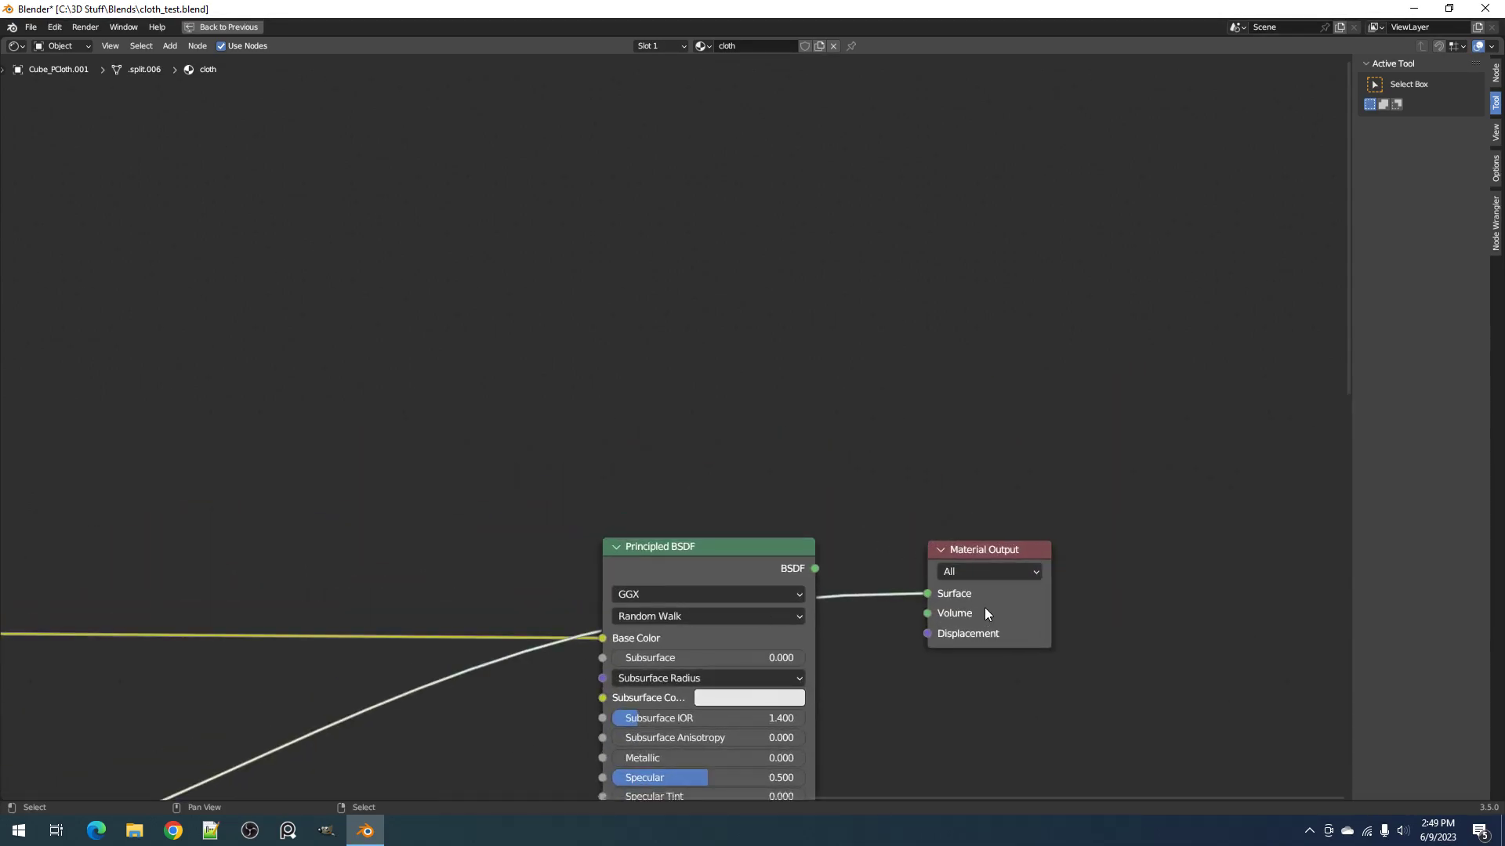
mouse_move(973, 587)
mouse_down()
mouse_move(925, 584)
mouse_move(954, 599)
mouse_up()
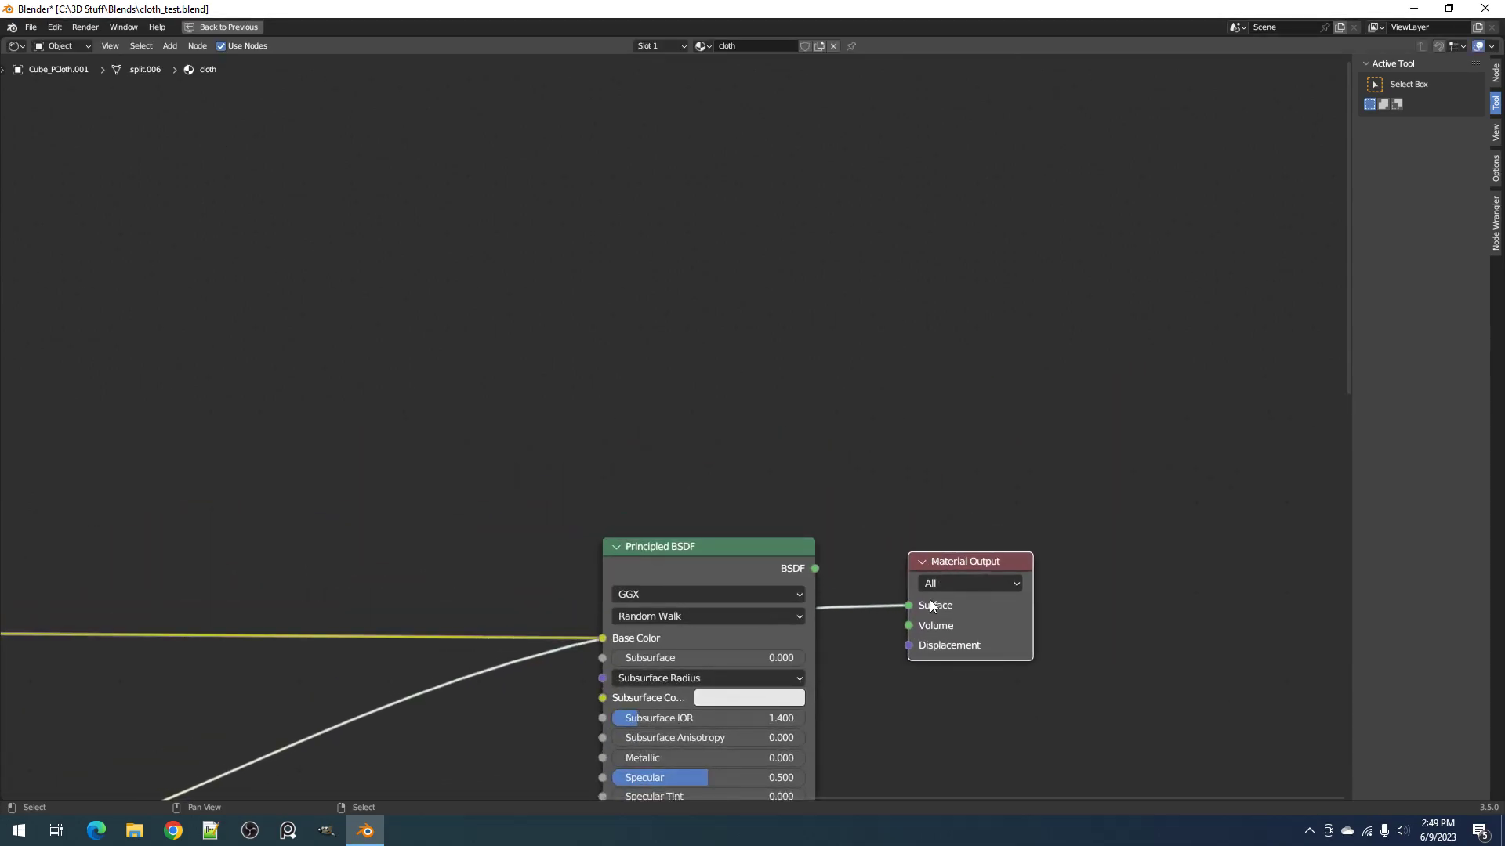
scroll(798, 594, down, 2)
key(Home)
scroll(324, 611, down, 1)
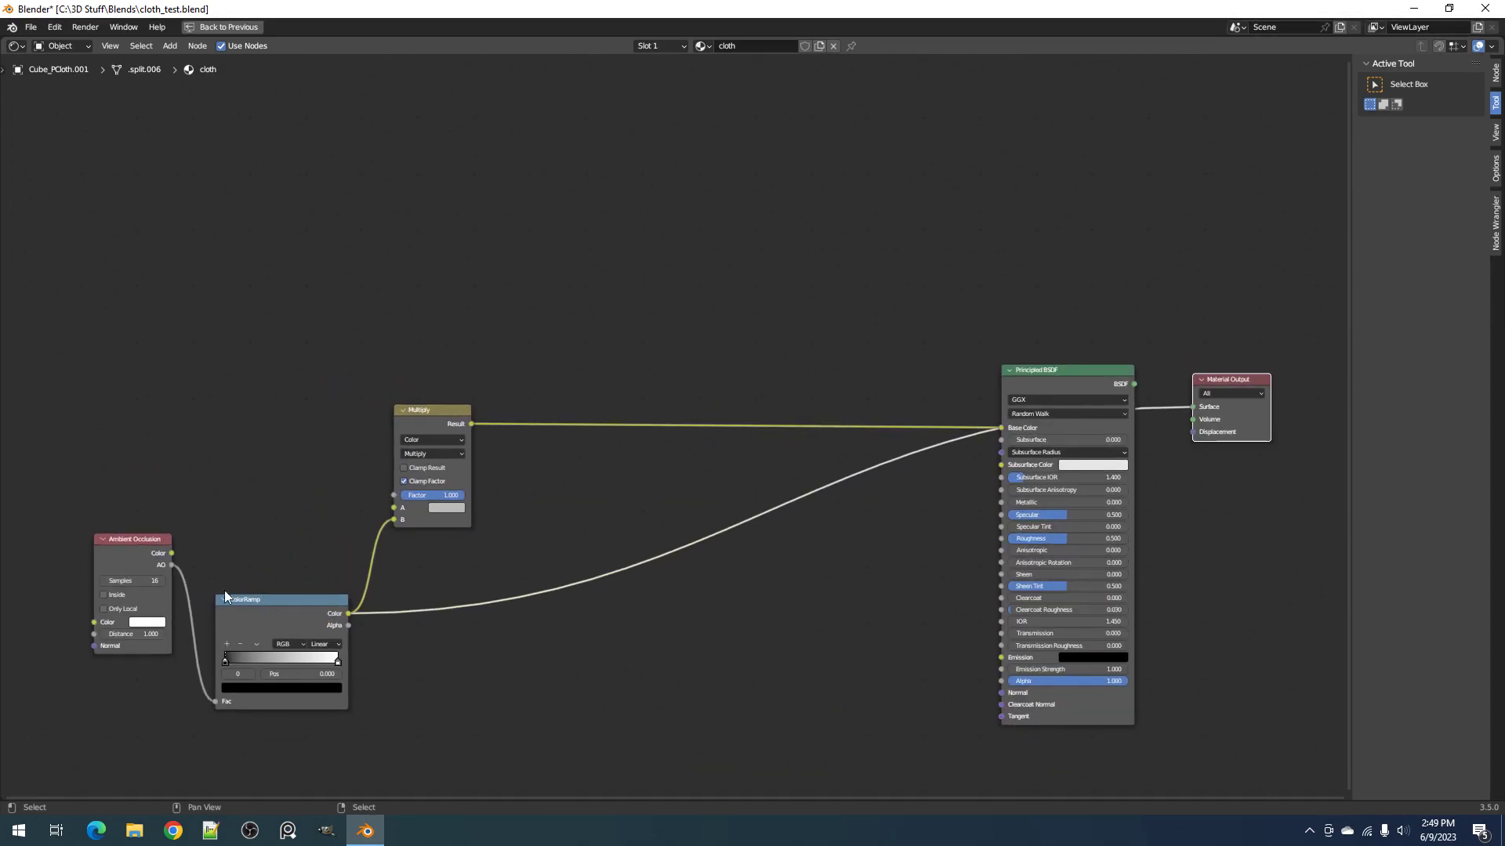
drag(222, 600, 236, 567)
middle_drag(290, 596, 540, 616)
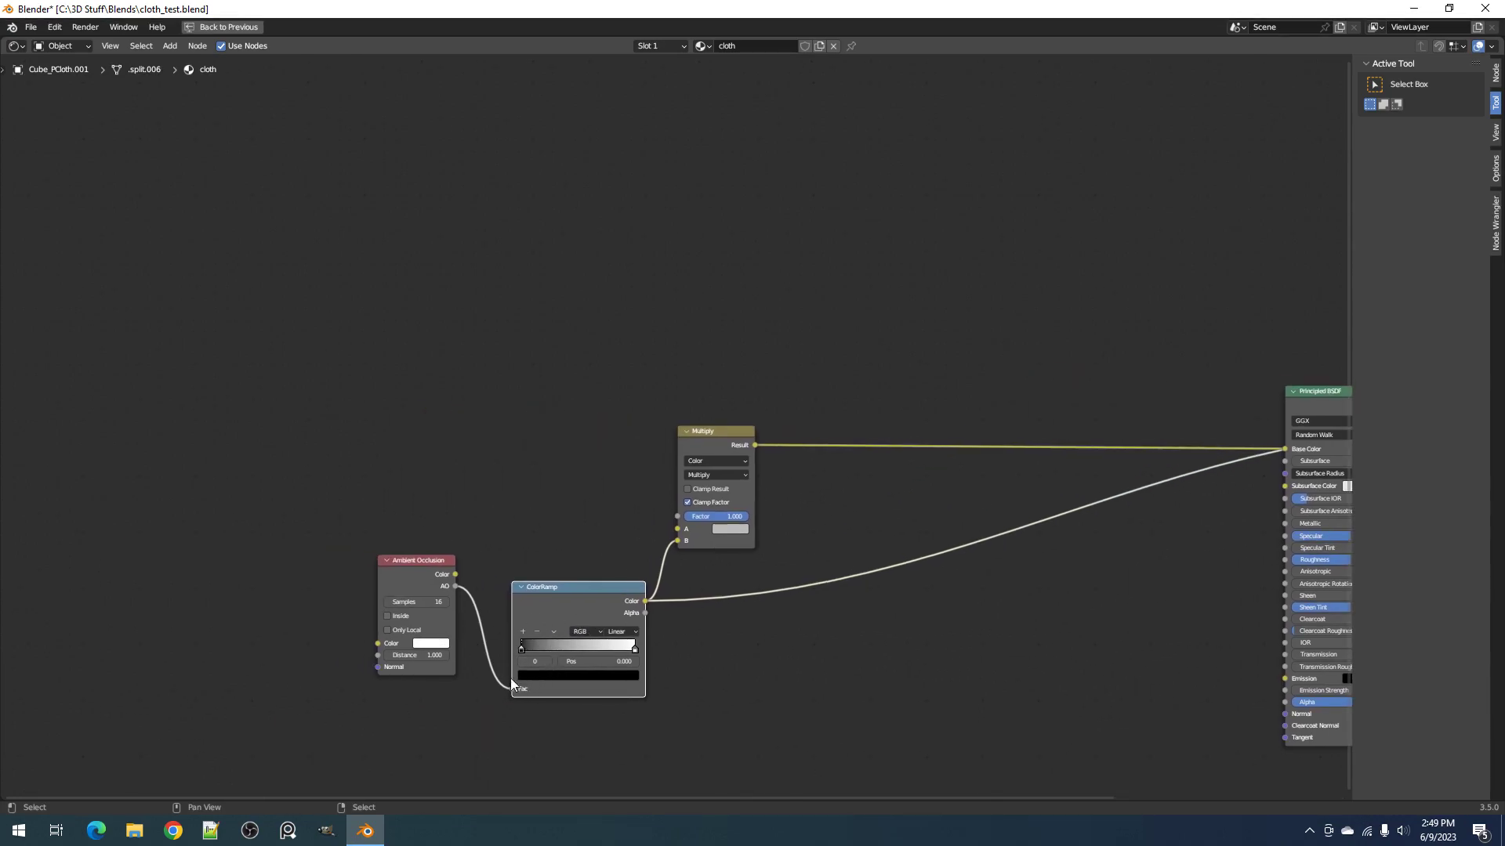
Step: Switch the Material Output's preview to the Principled BSDF and back to the ColorRamp
scroll(666, 651, down, 2)
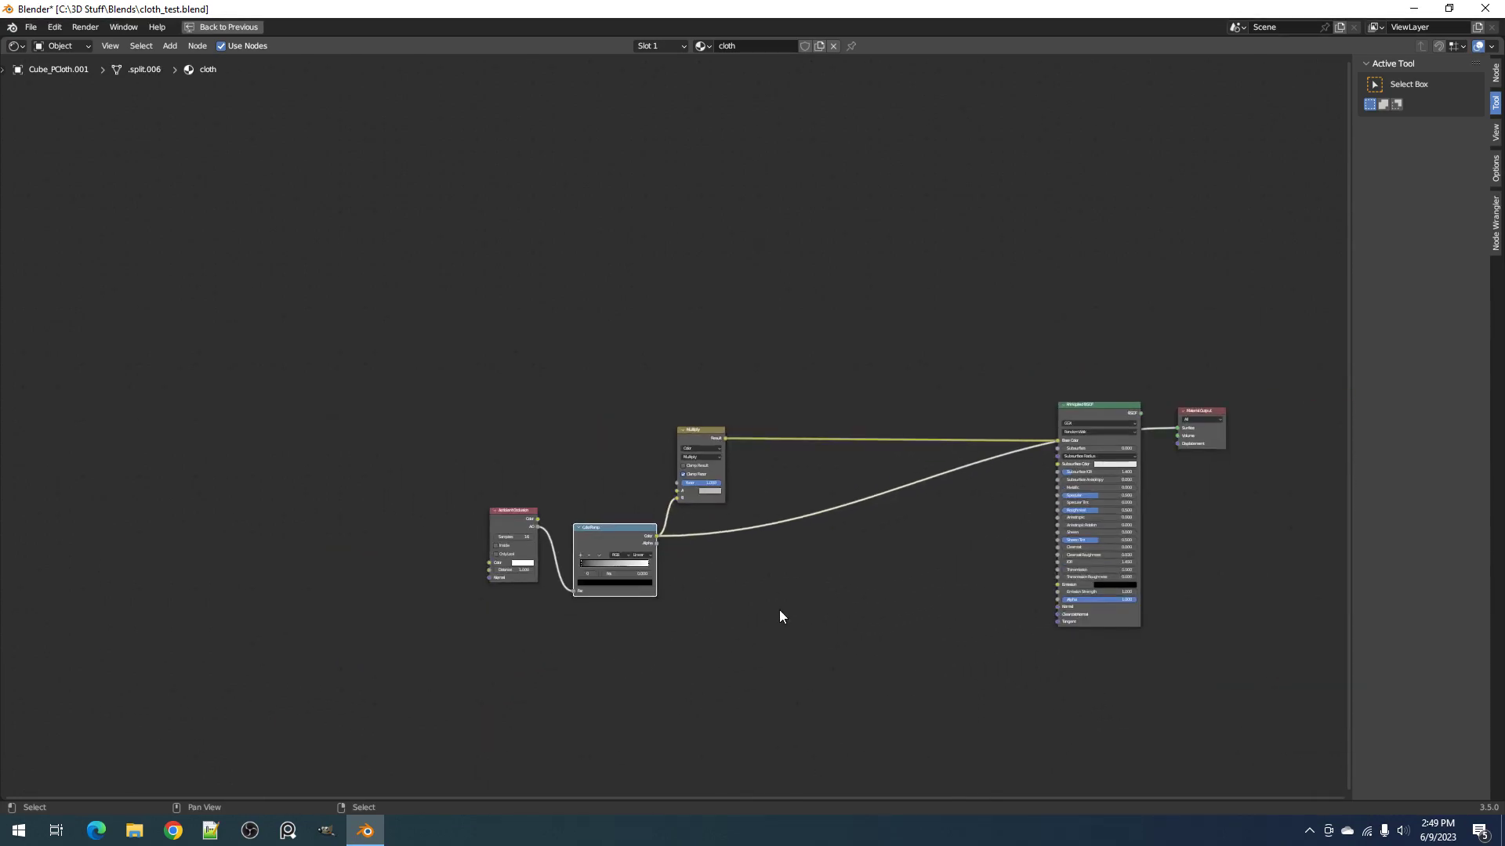
middle_drag(756, 619, 621, 608)
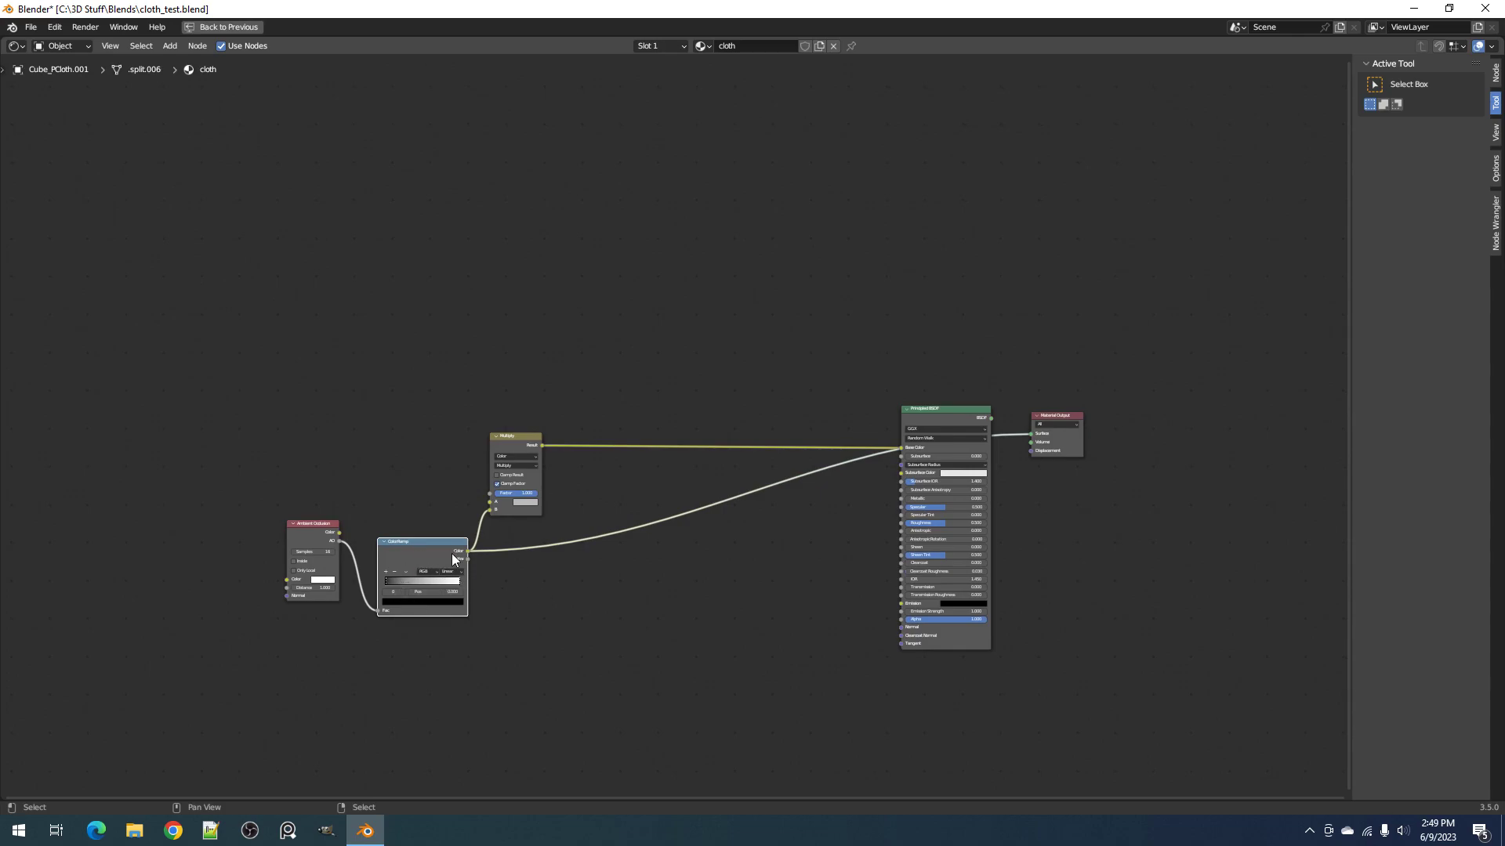
middle_drag(928, 431, 722, 468)
scroll(563, 500, up, 3)
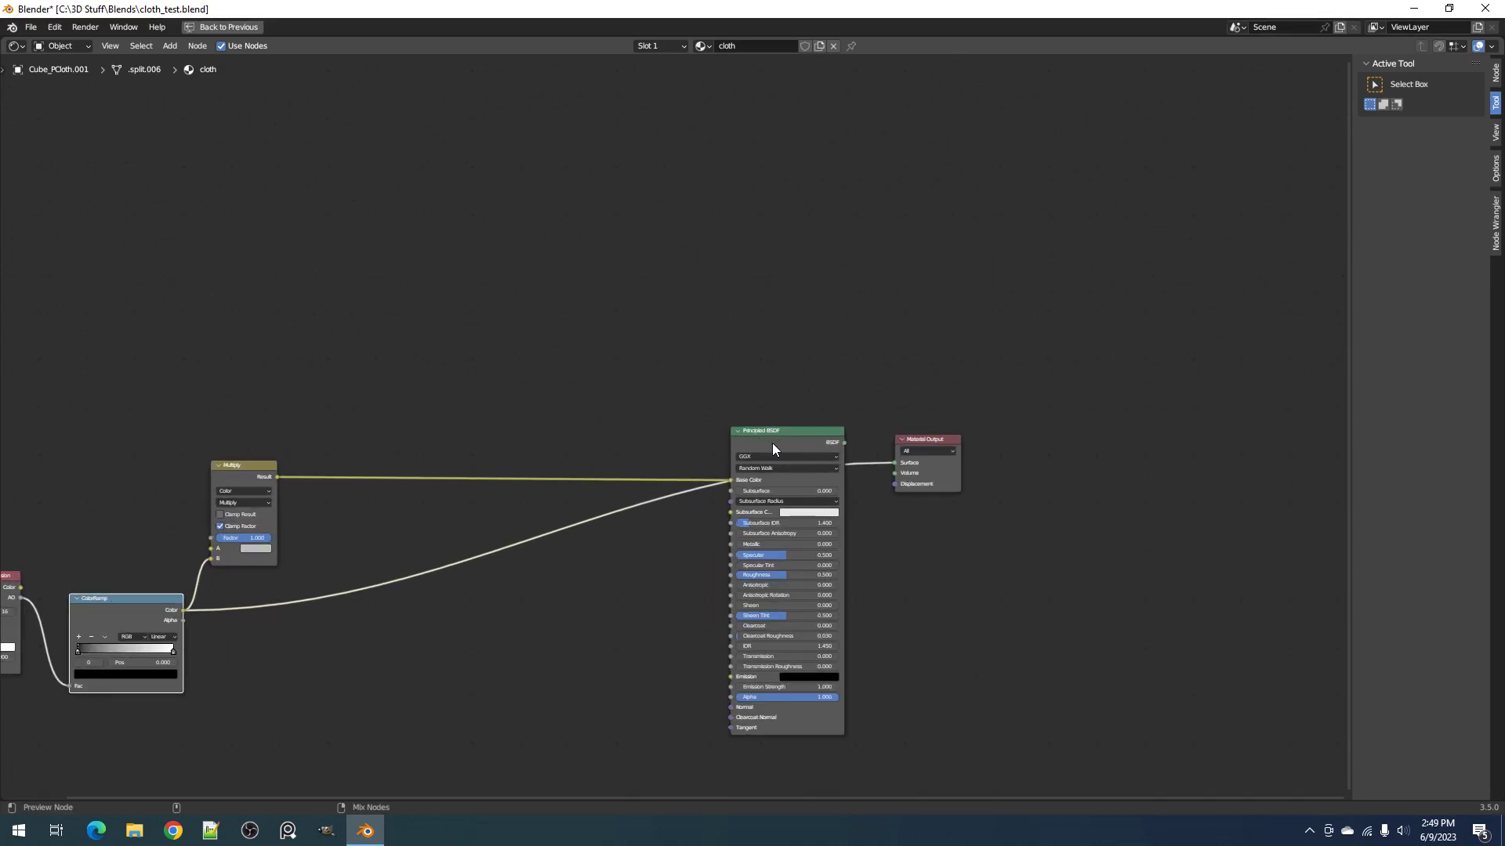
scroll(773, 442, up, 3)
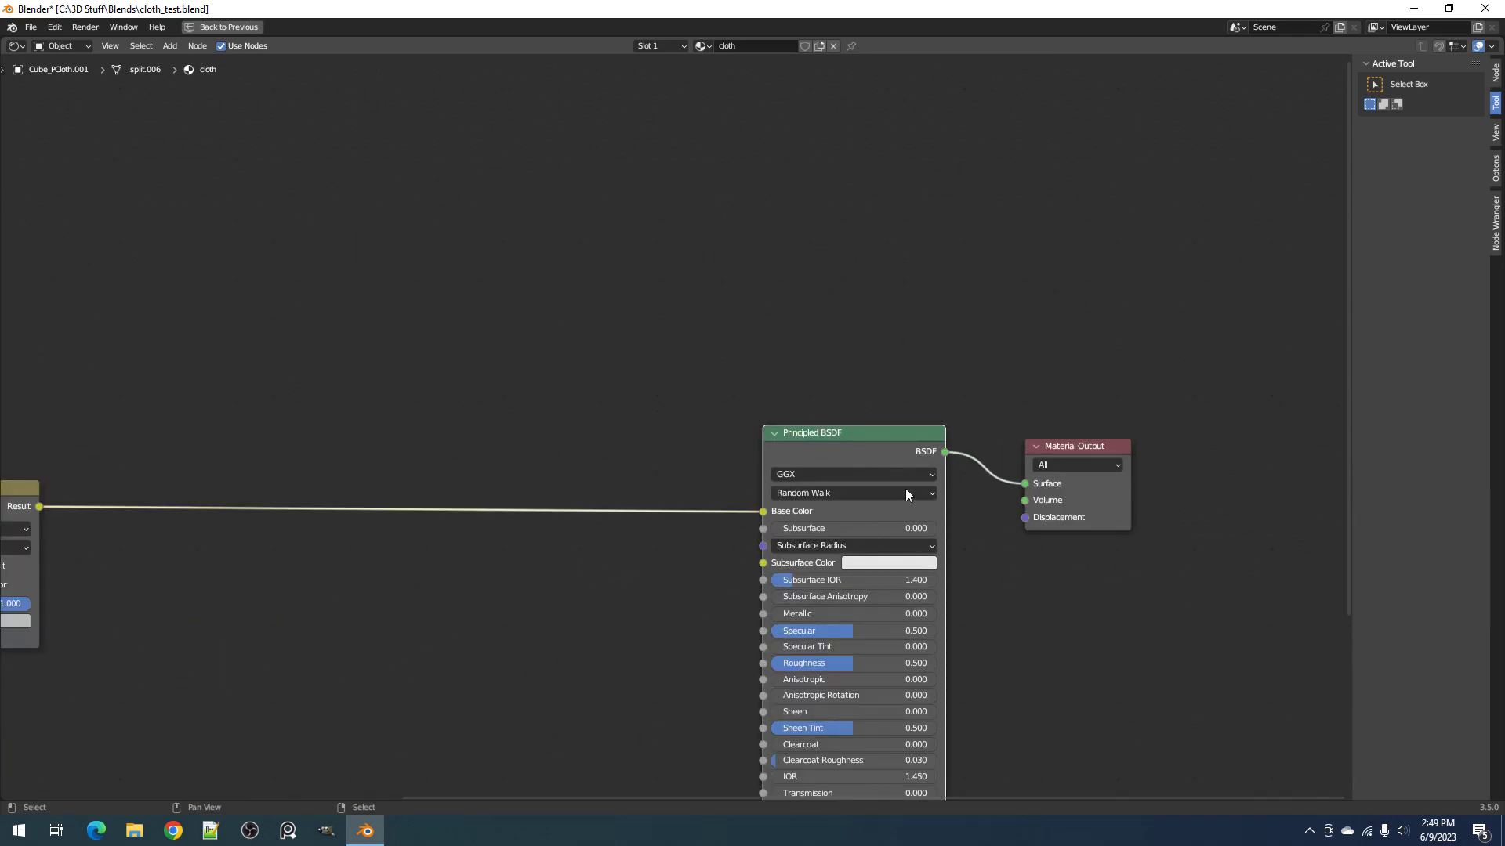
key(shift+a)
mouse_move(846, 486)
key(Home)
ctrl+shift+click(483, 532)
Step: Show the isolated cloth in rendered shading beside its nodes and move the ColorRamp's black stop to 0.913
key(ctrl+space)
key(z)
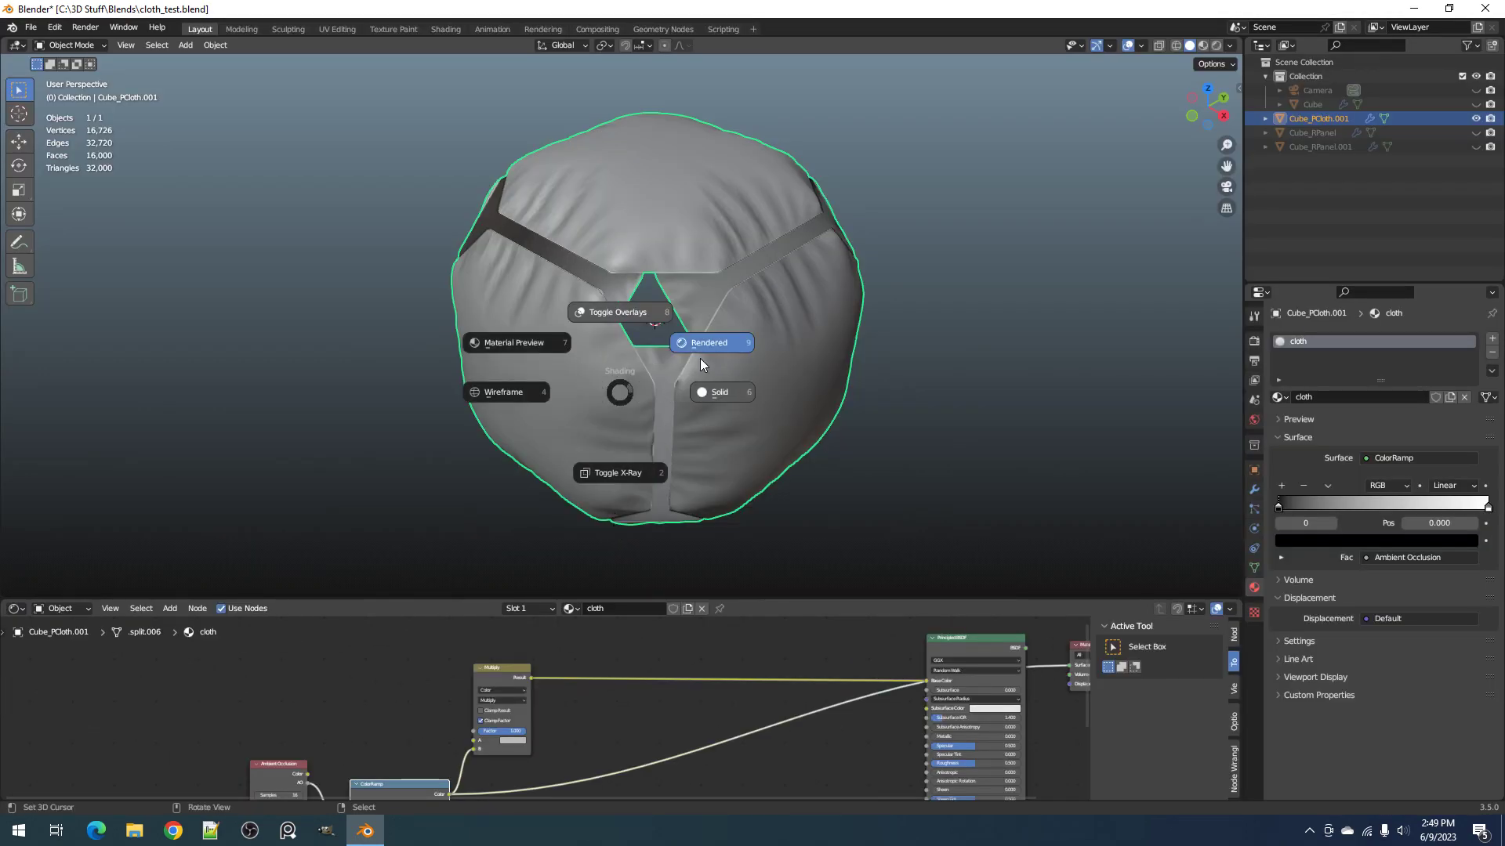
click(699, 359)
scroll(631, 706, up, 5)
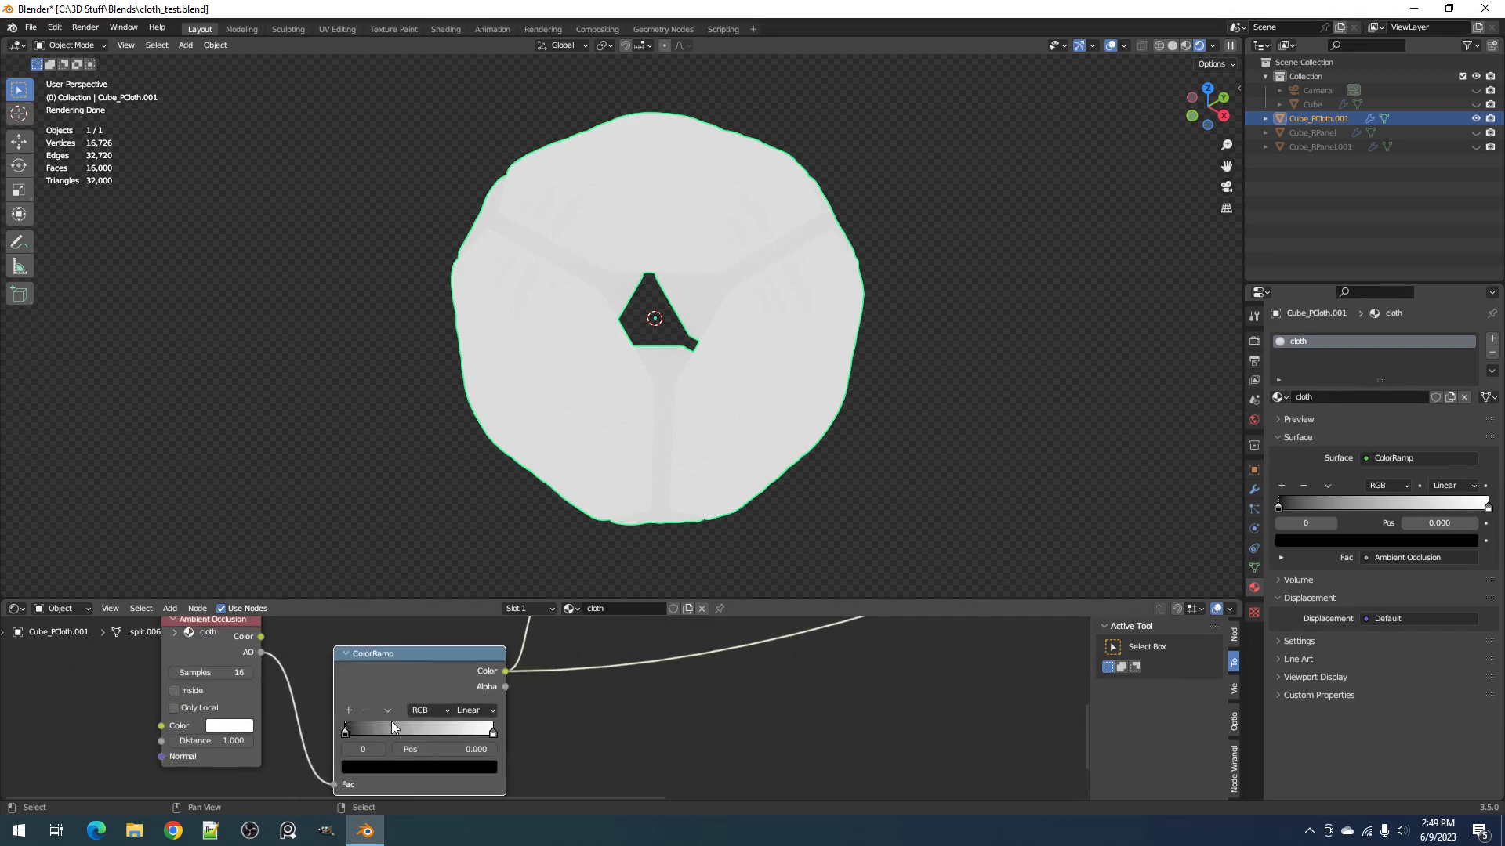
drag(350, 726, 492, 714)
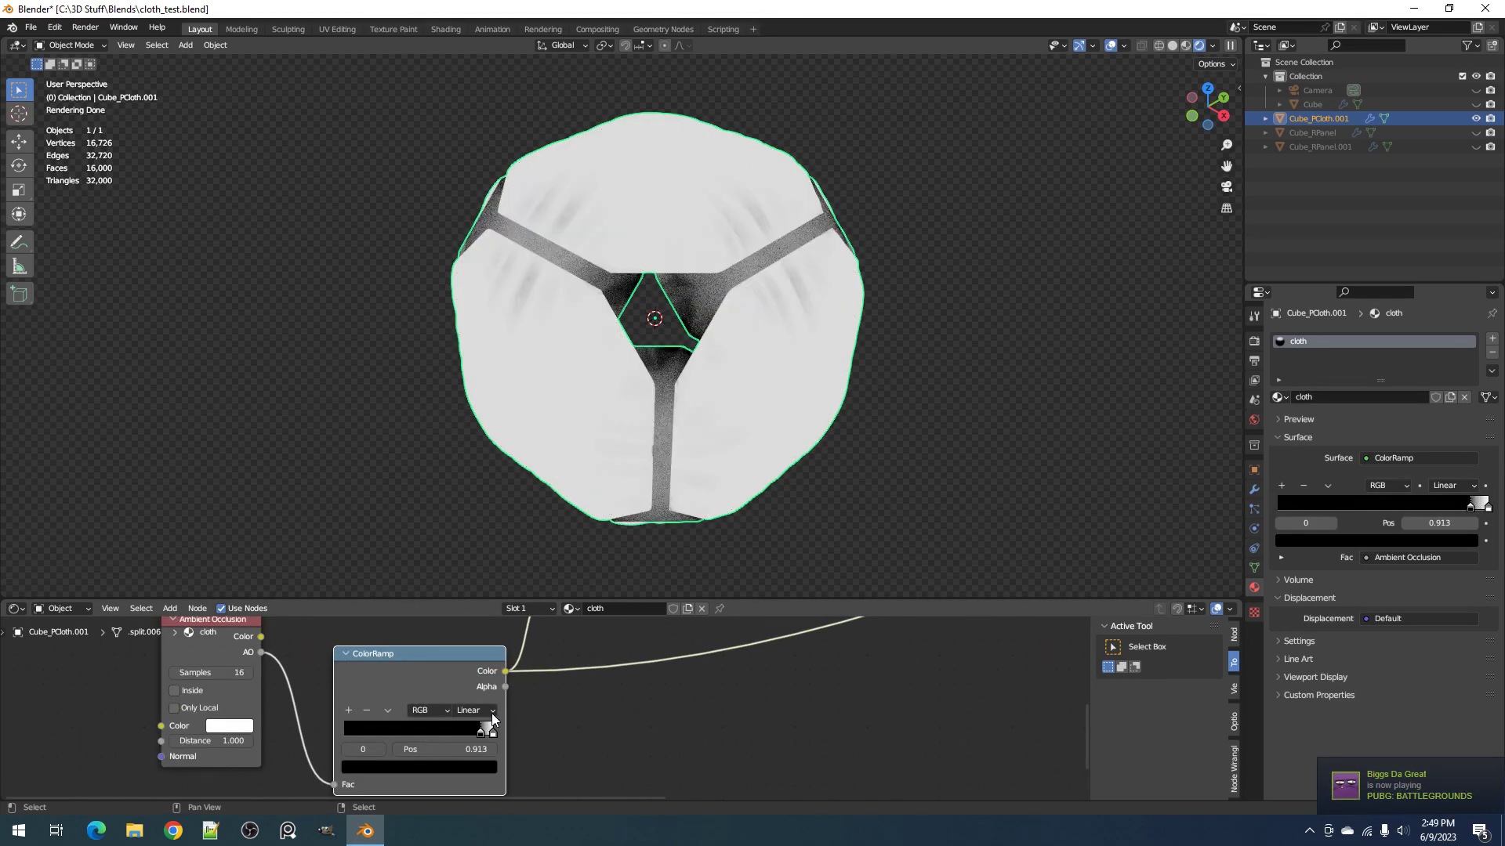
Step: Switch the Material Output's preview back to the Principled BSDF and return the viewport to solid shading
scroll(848, 709, down, 10)
middle_drag(895, 690, 692, 805)
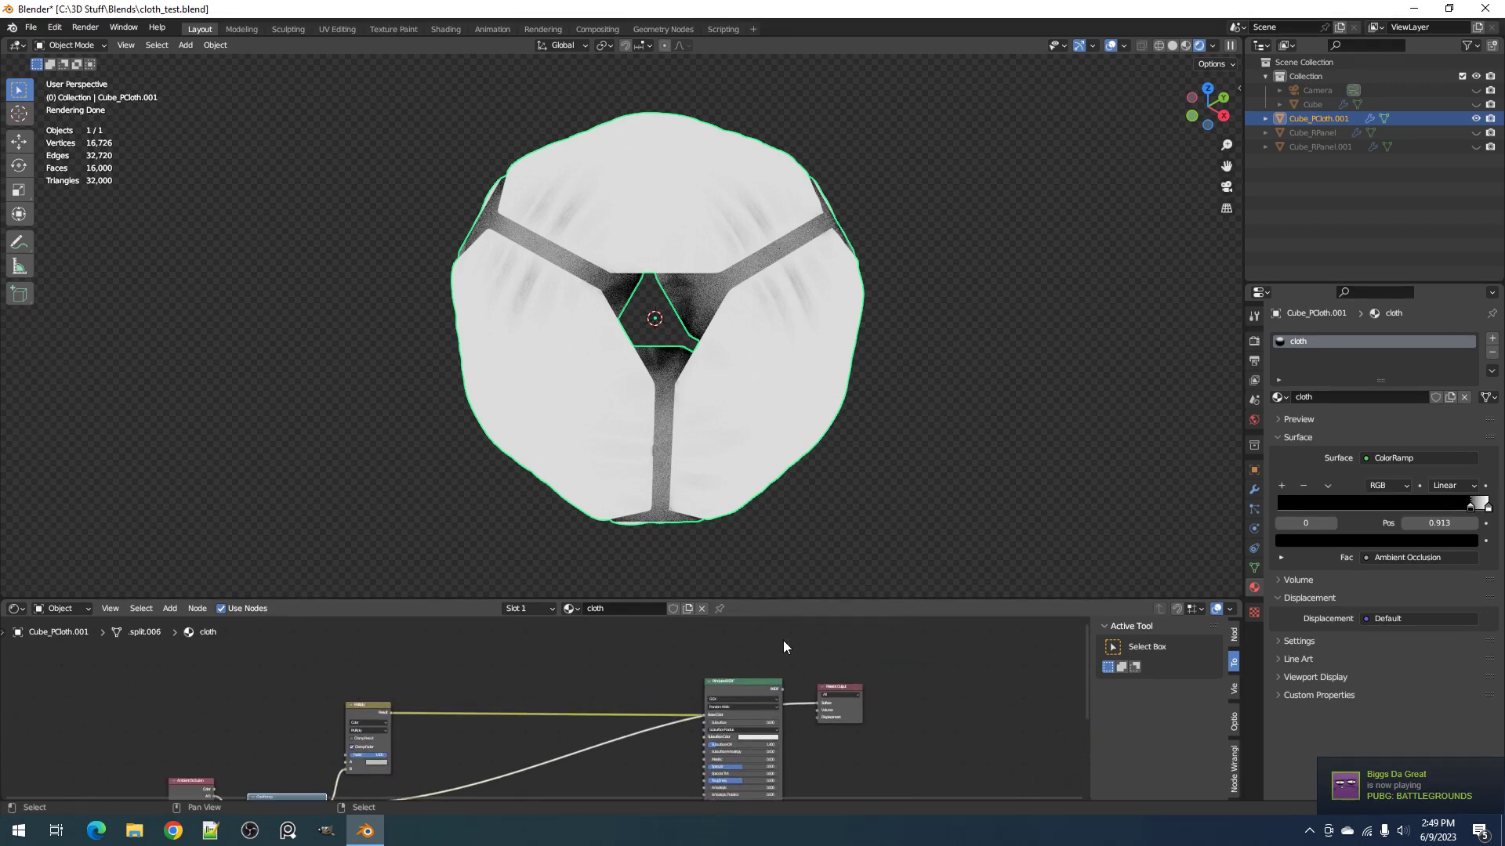
ctrl+shift+click(756, 686)
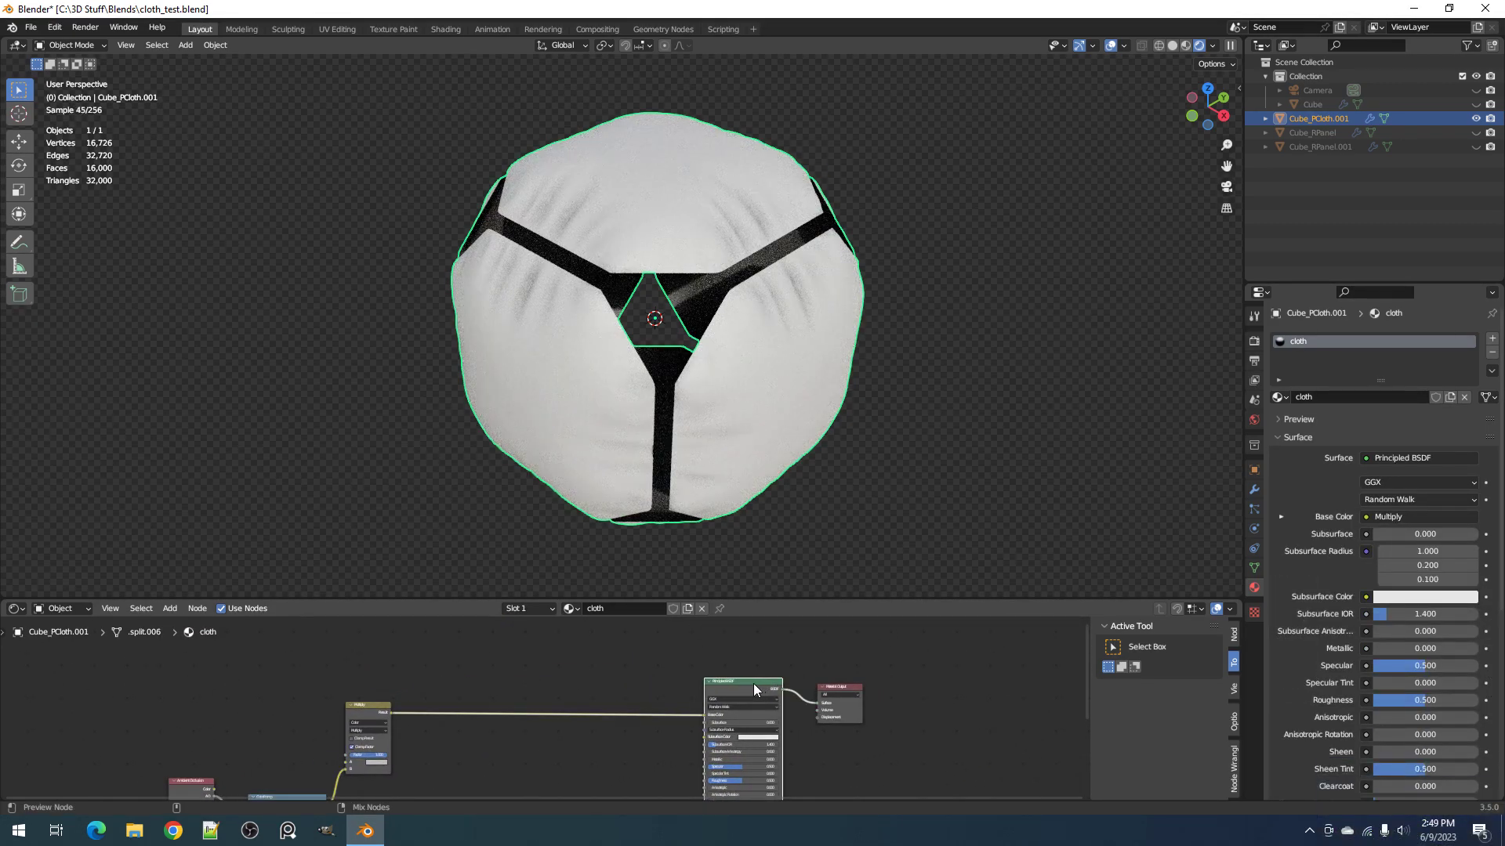
scroll(542, 704, down, 1)
middle_drag(478, 733, 549, 678)
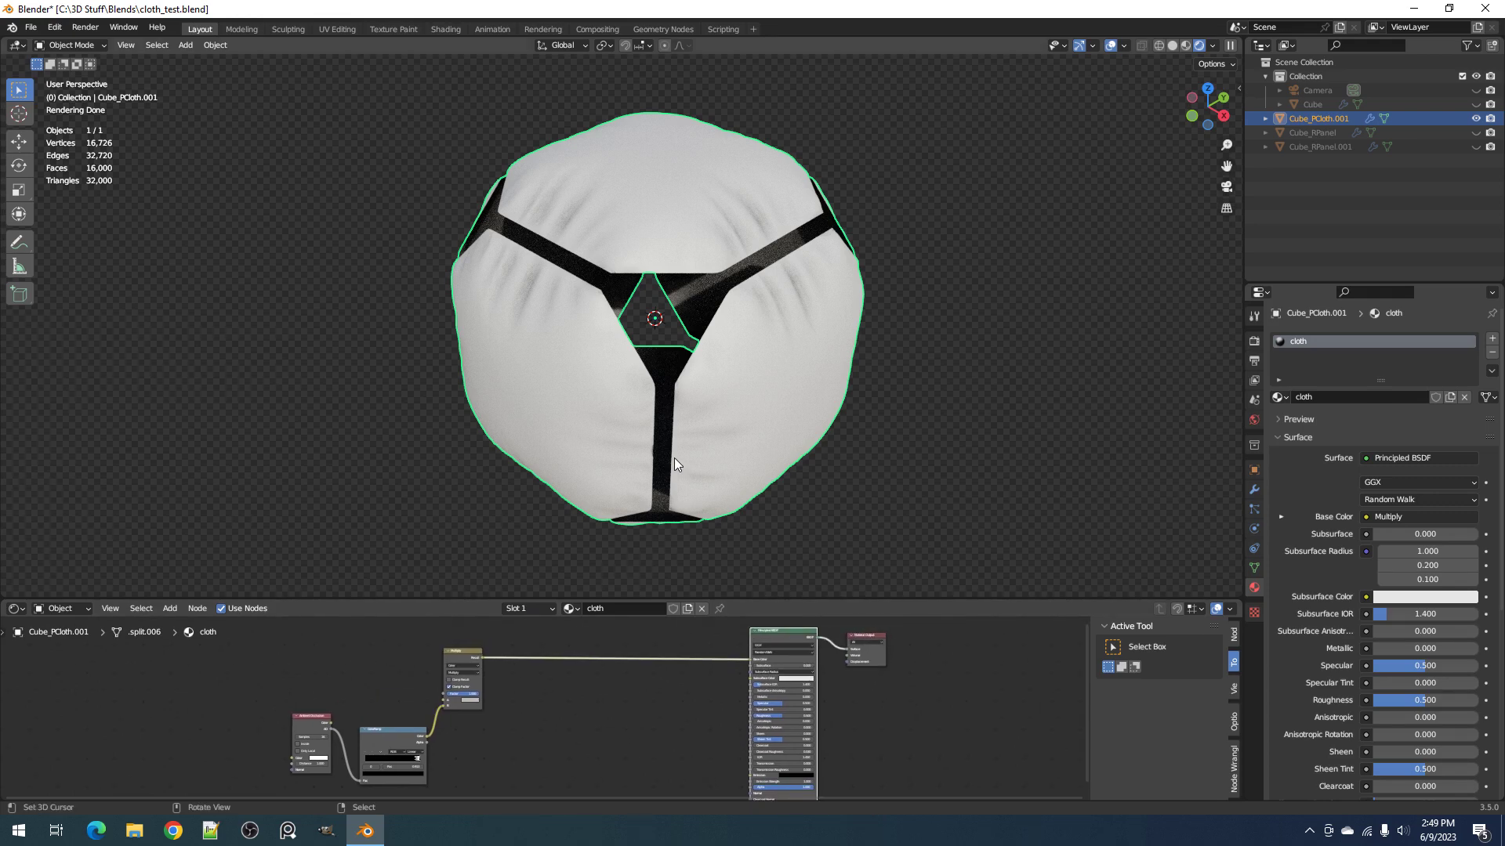
key(z)
click(481, 697)
key(z)
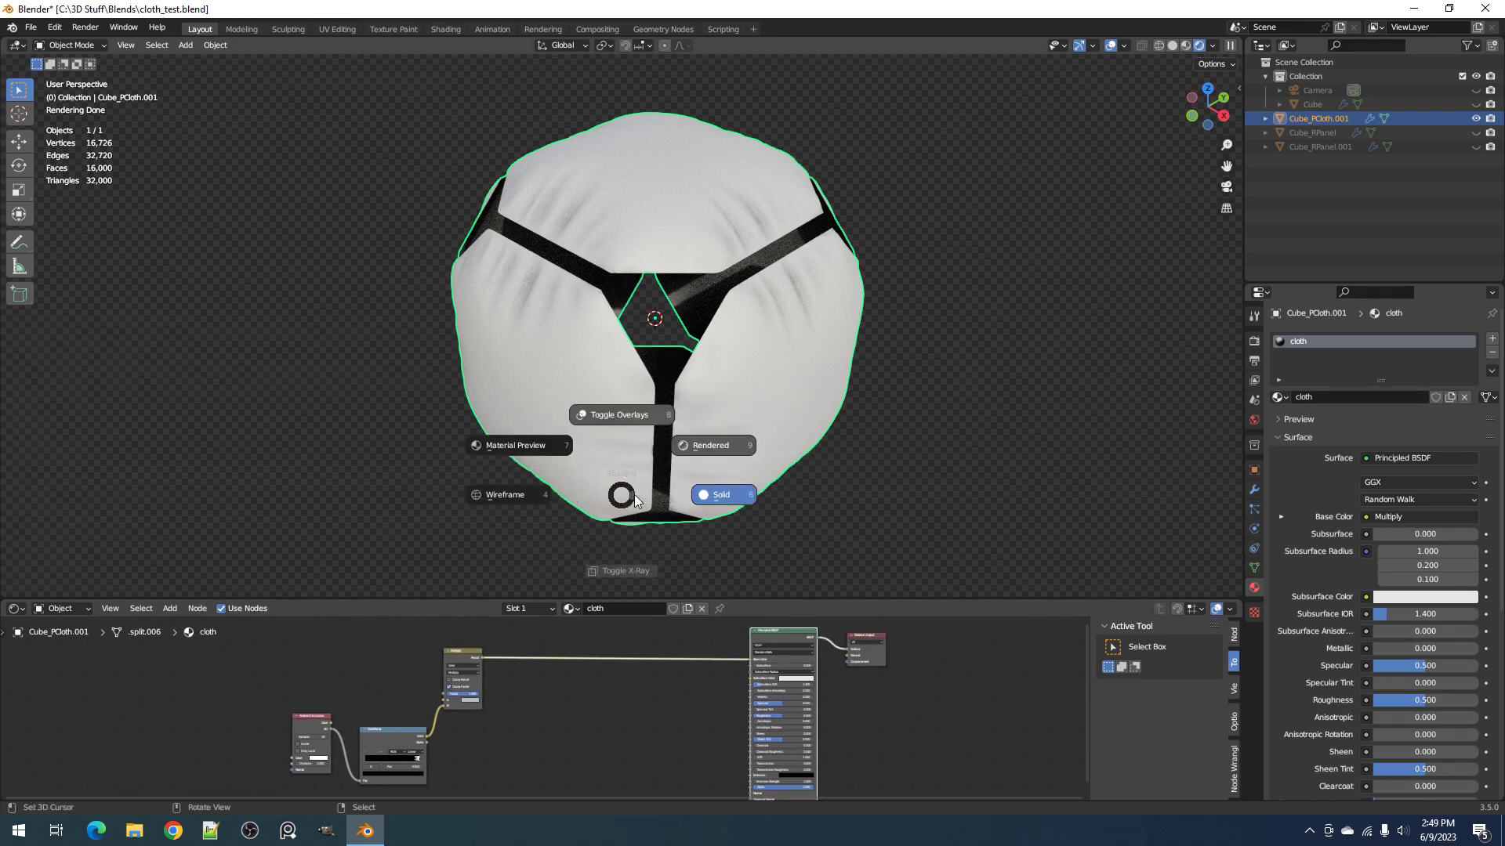
click(724, 495)
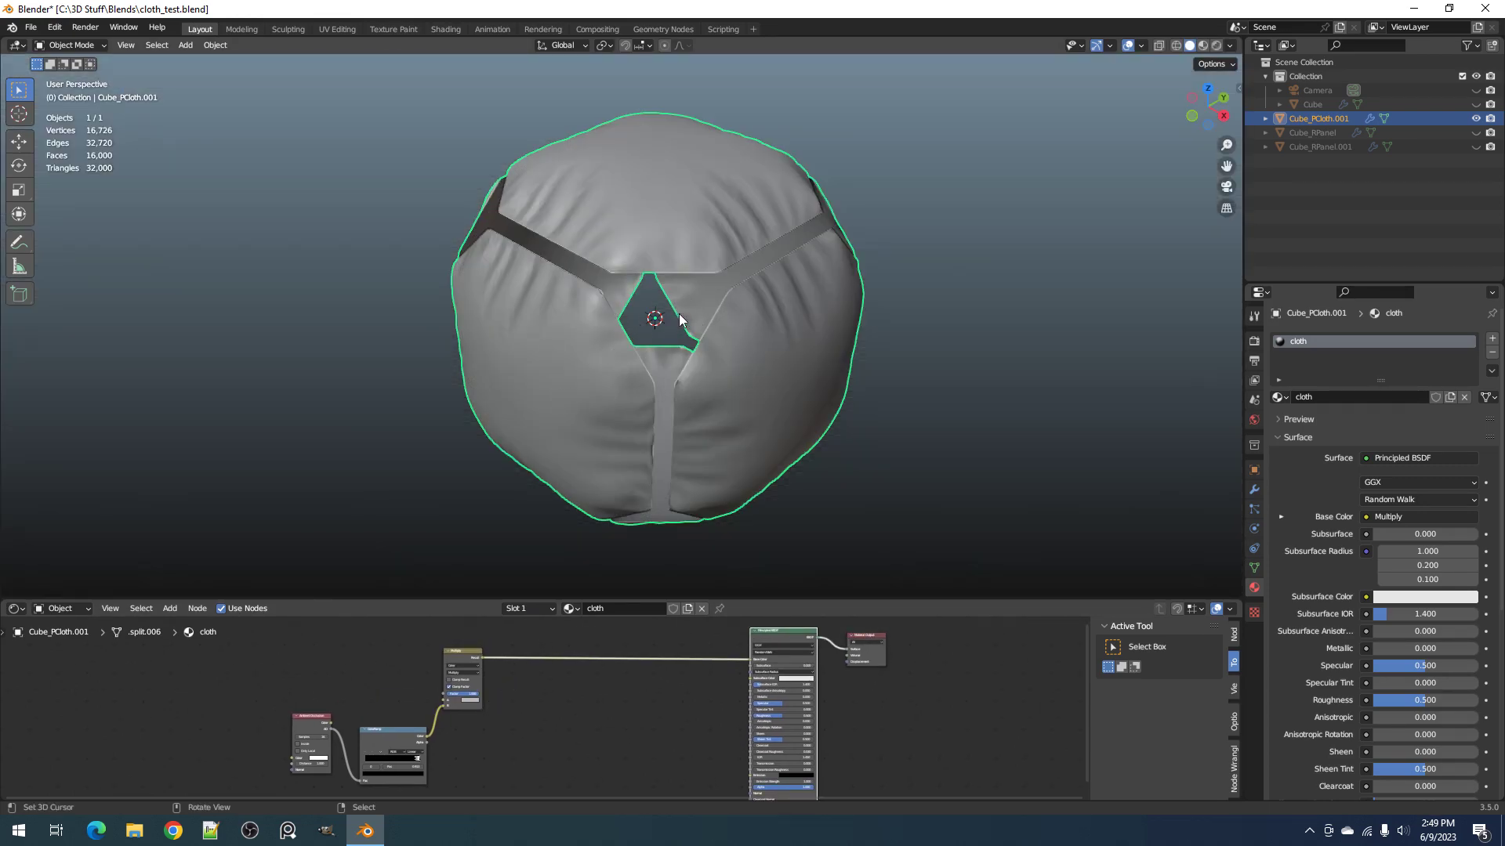
Step: Show the cloth in rendered shading and set the Multiply node's A color to a light tan brown
scroll(508, 699, up, 2)
middle_drag(508, 699, 658, 776)
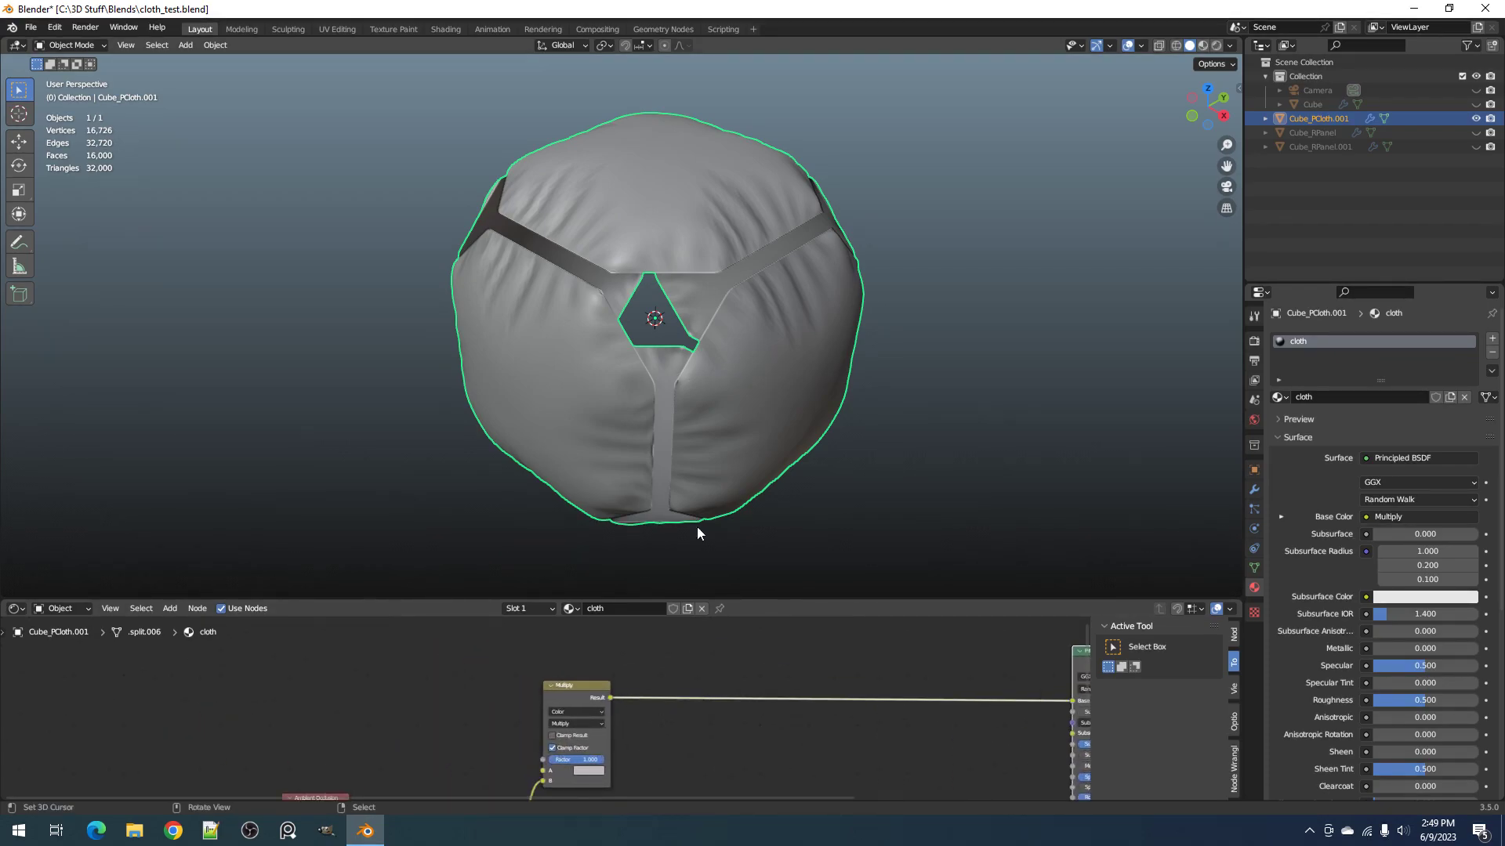
scroll(633, 694, up, 3)
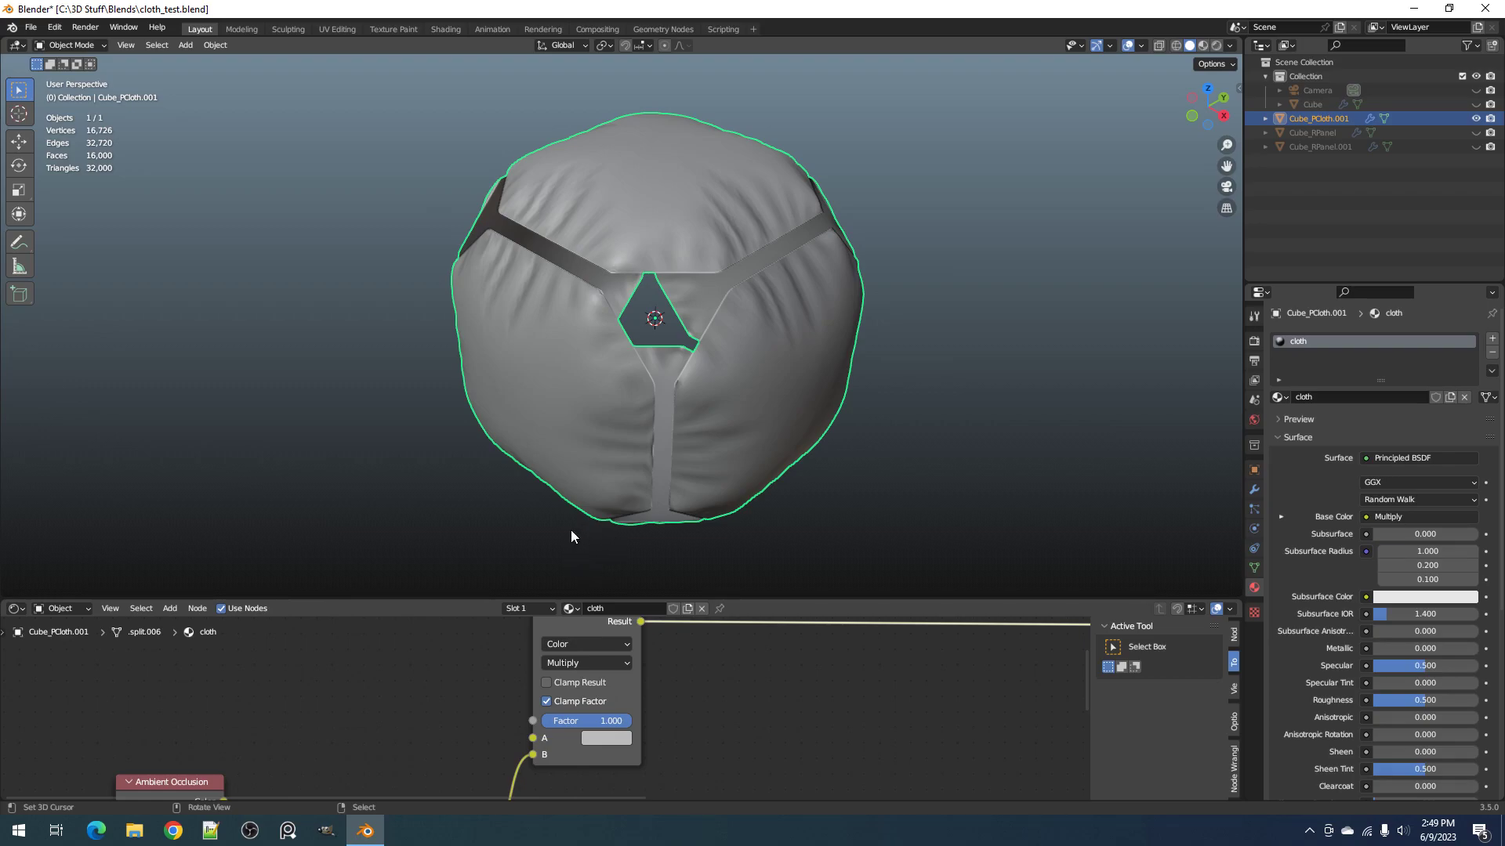
key(z)
click(642, 427)
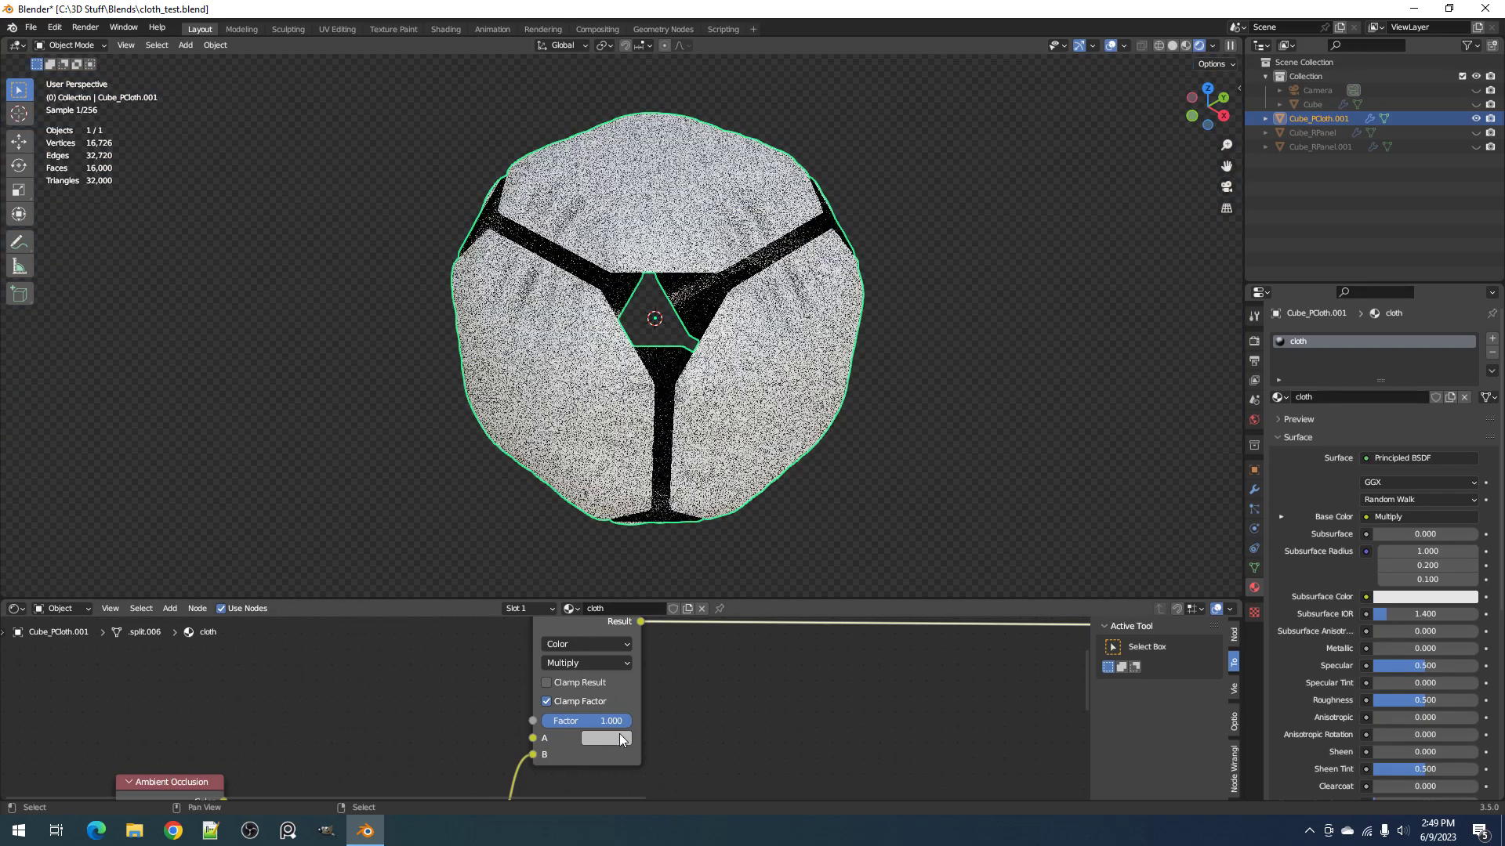
click(620, 737)
click(629, 596)
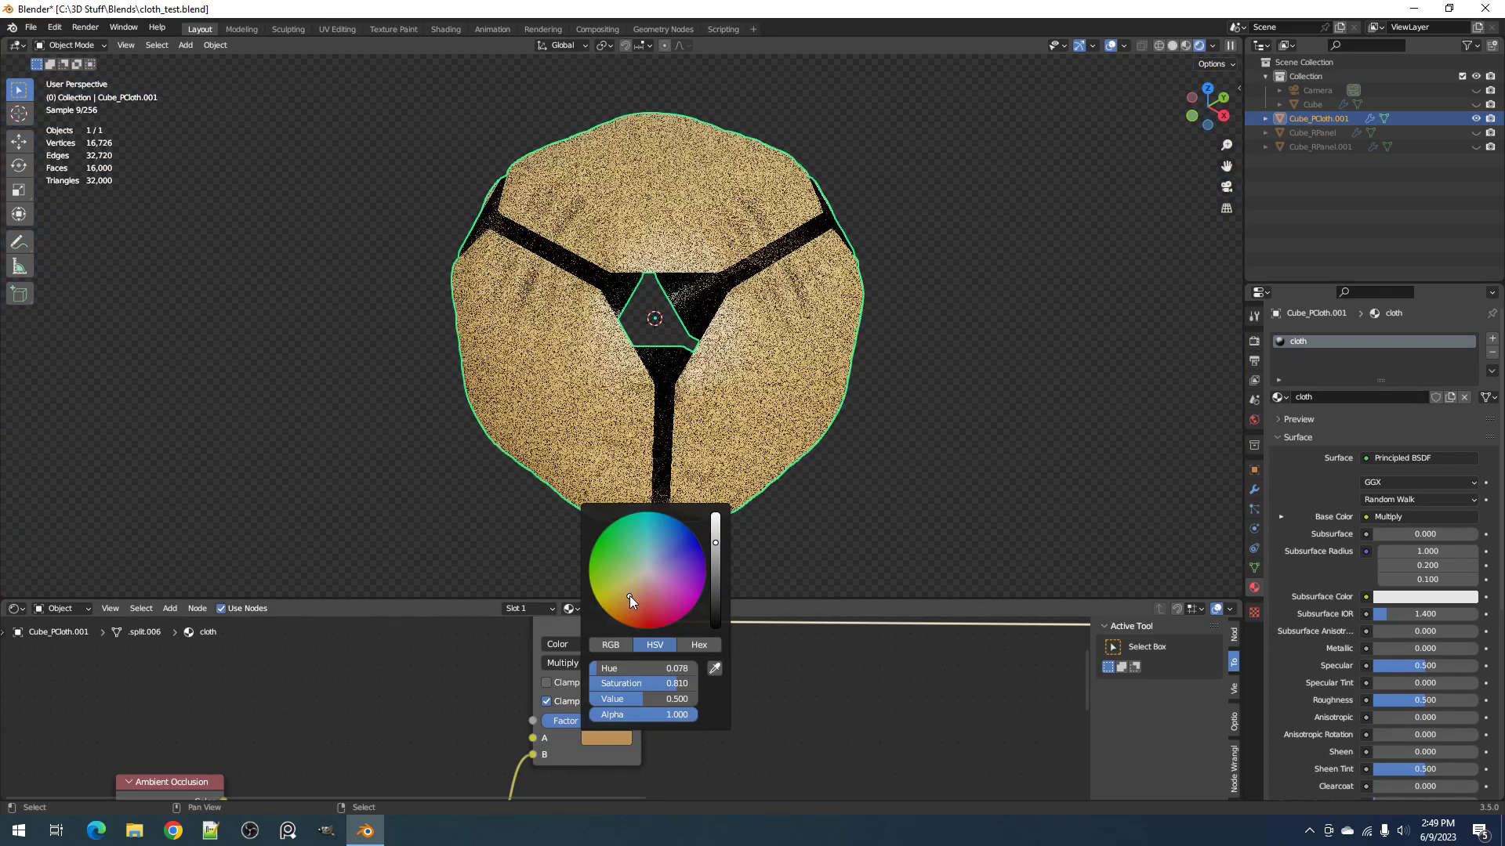
click(716, 547)
drag(641, 583, 636, 591)
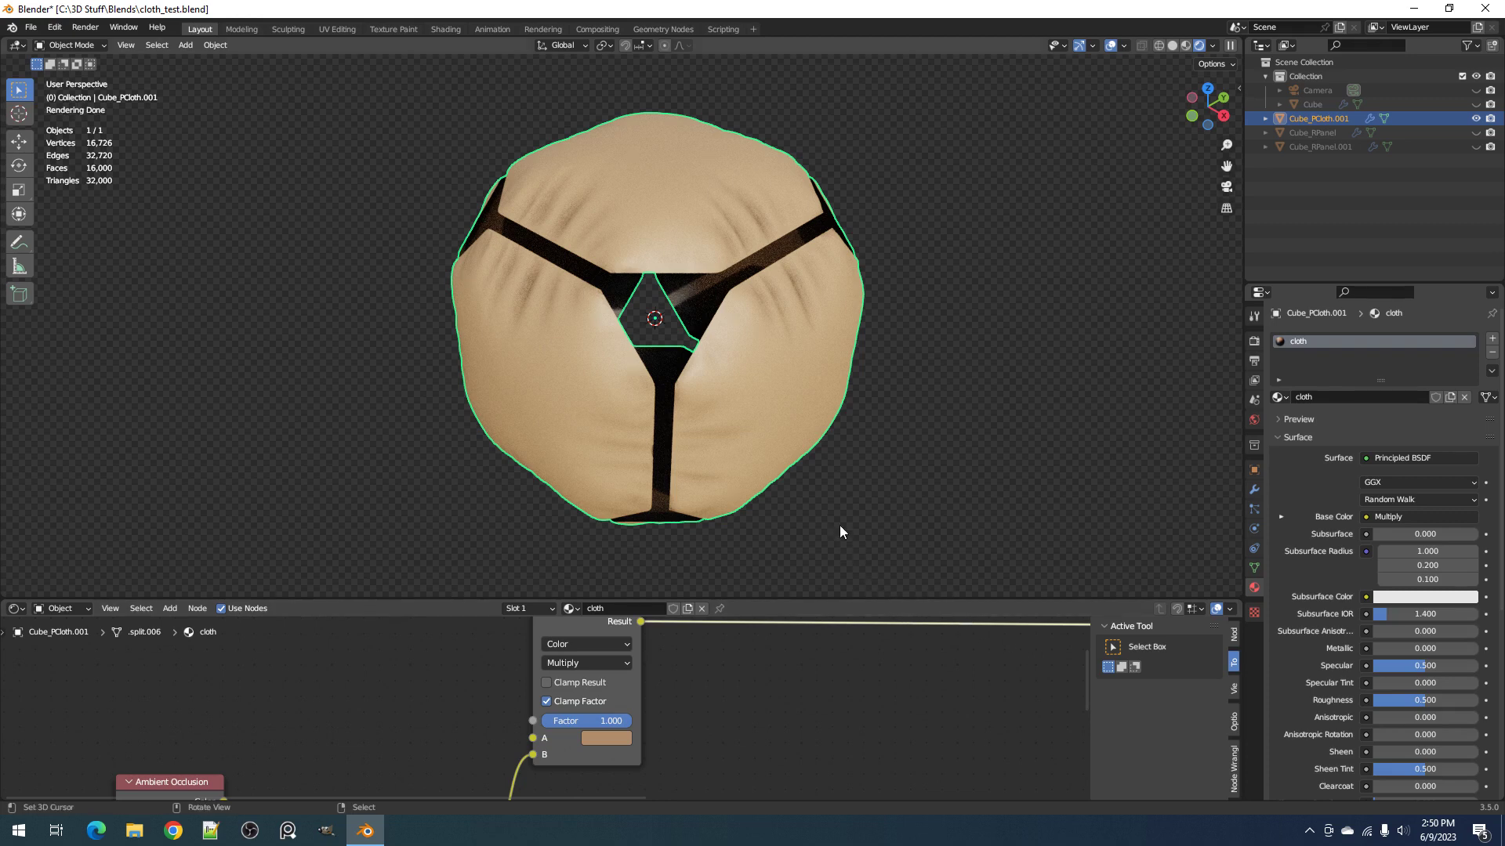
Step: Return to solid shading, enlarge the Shader Editor, and insert a duplicate of the Multiply node on the link to Base Color
key(z)
click(871, 486)
scroll(758, 722, down, 3)
key(ctrl+space)
scroll(799, 514, down, 2)
scroll(675, 517, up, 3)
click(520, 481)
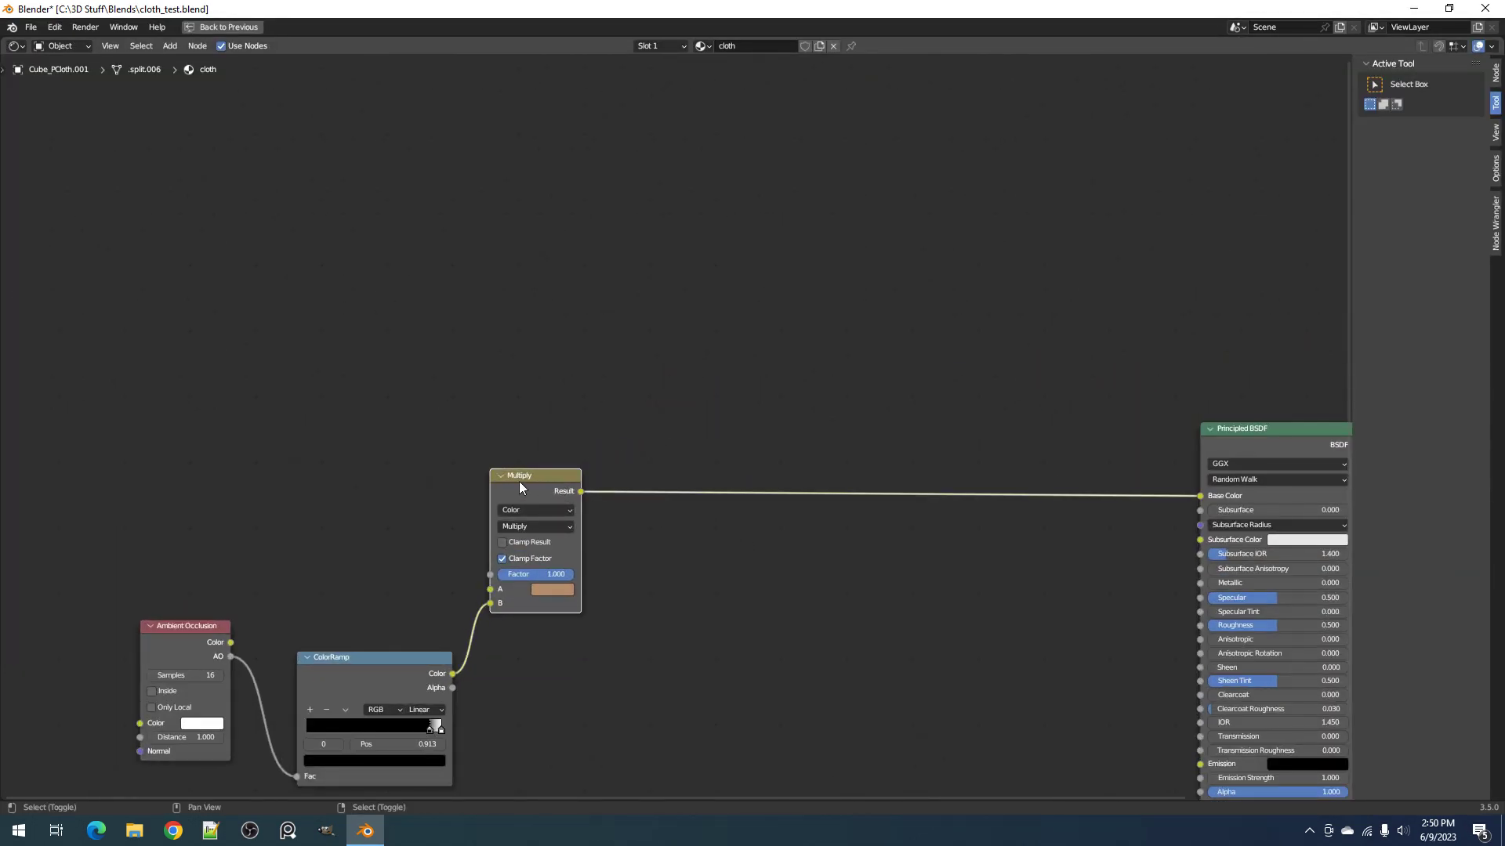
key(shift+d)
click(697, 459)
Step: Add the Quick Dirt node group above the Multiply nodes
middle_drag(576, 434, 688, 538)
key(shift+a)
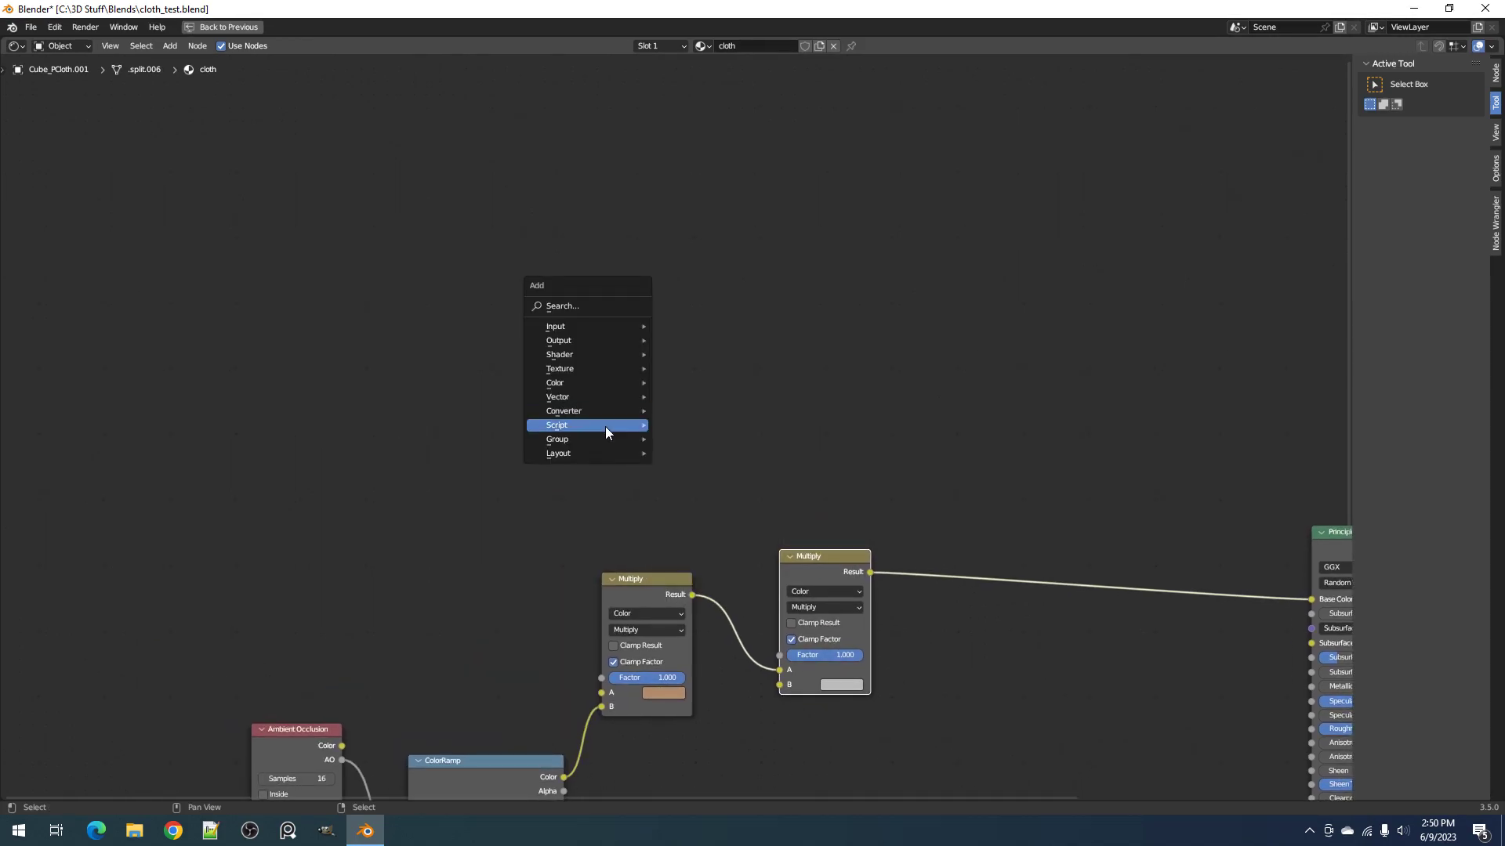
mouse_move(595, 440)
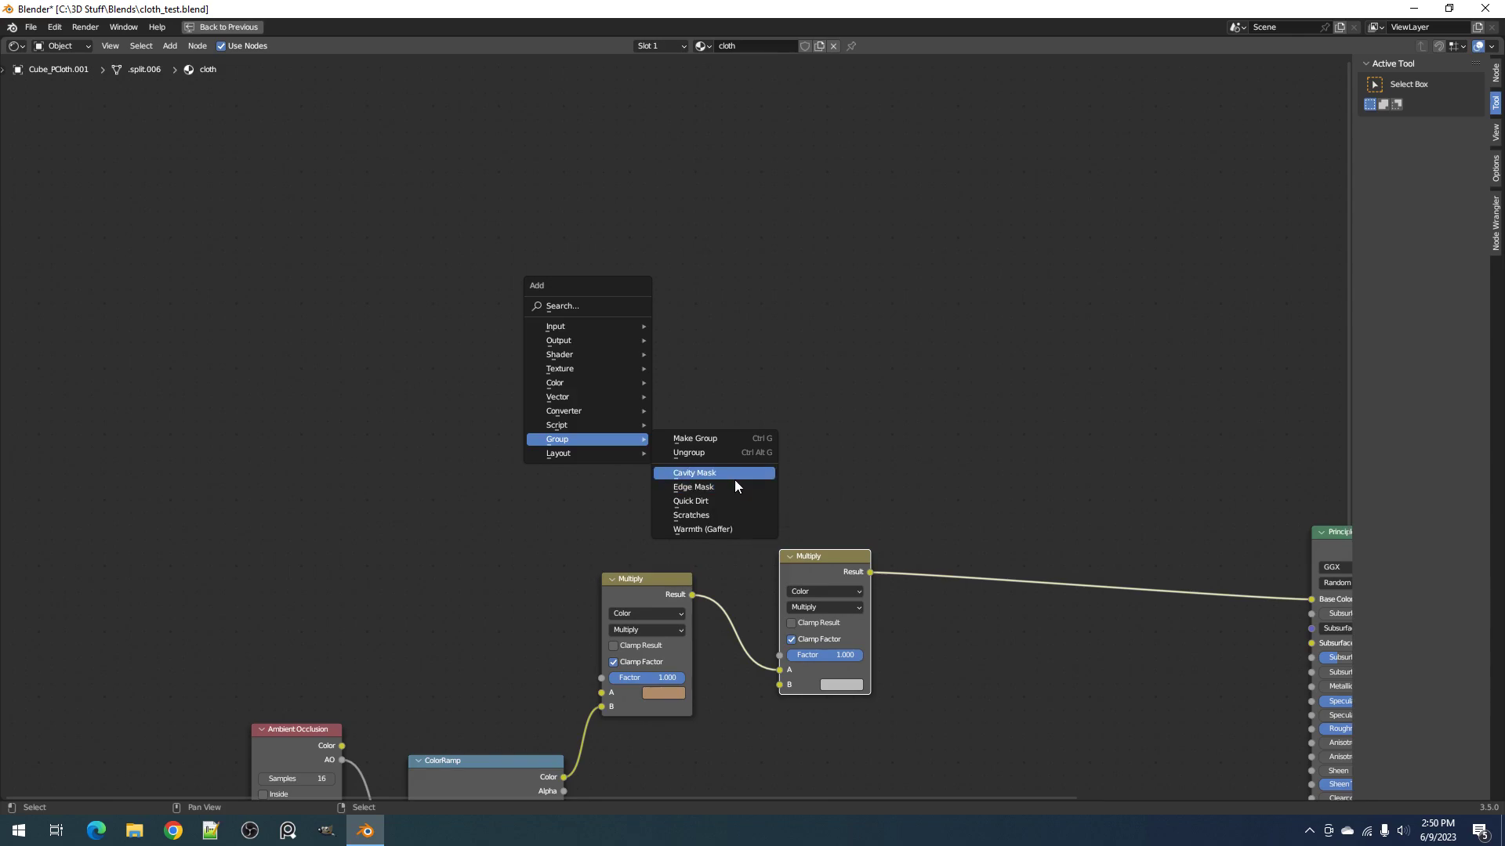
click(735, 499)
click(536, 260)
Step: Lower the second Multiply node slightly and connect the Quick Dirt Color output to its B input
drag(823, 570, 817, 585)
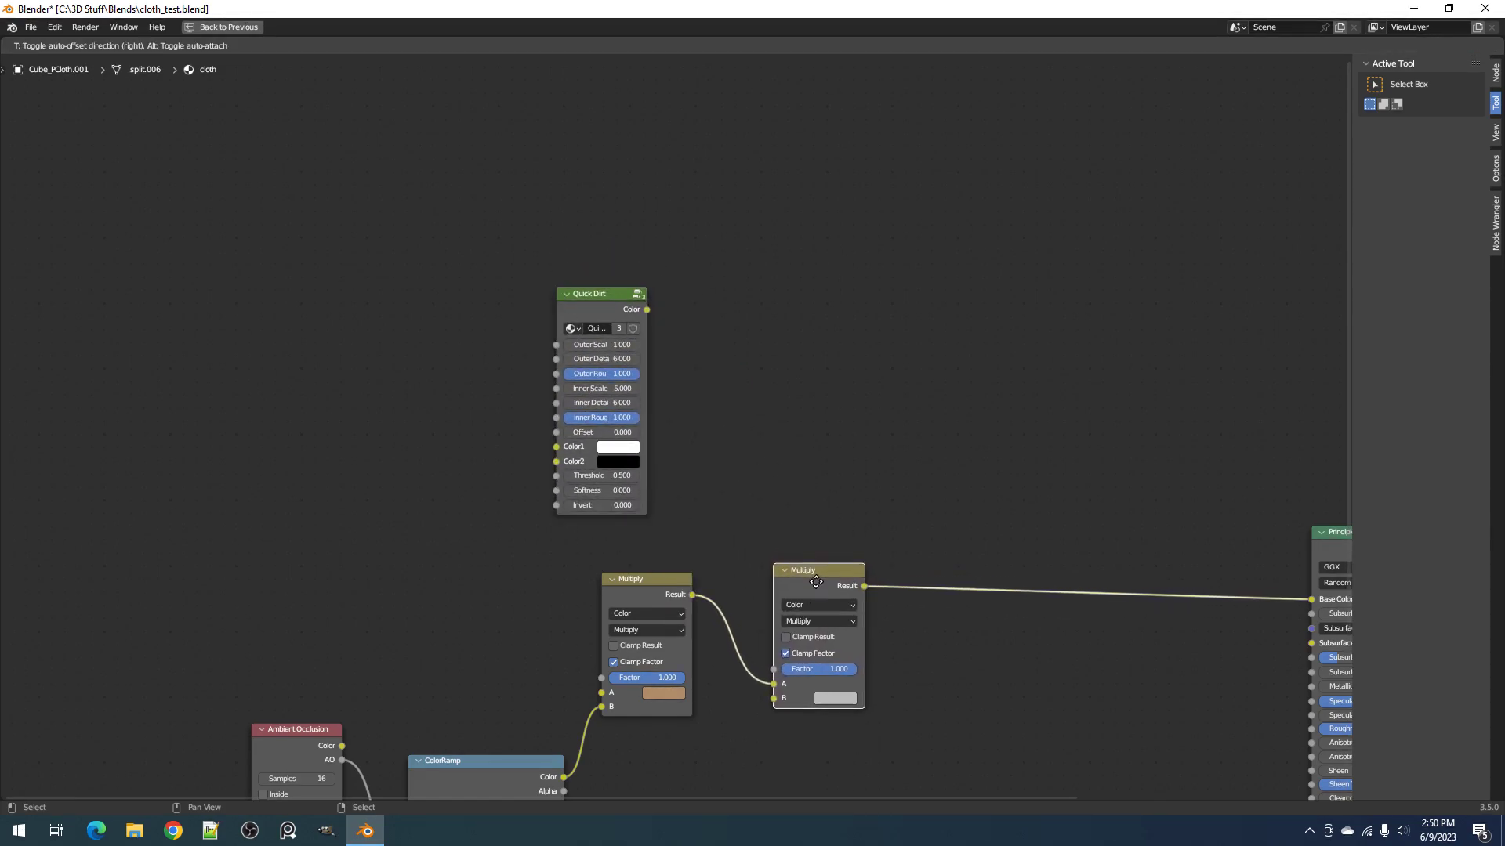
drag(647, 310, 715, 426)
drag(743, 690, 773, 701)
scroll(818, 510, up, 2)
scroll(818, 510, up, 4)
drag(784, 460, 671, 513)
click(716, 562)
scroll(713, 434, down, 3)
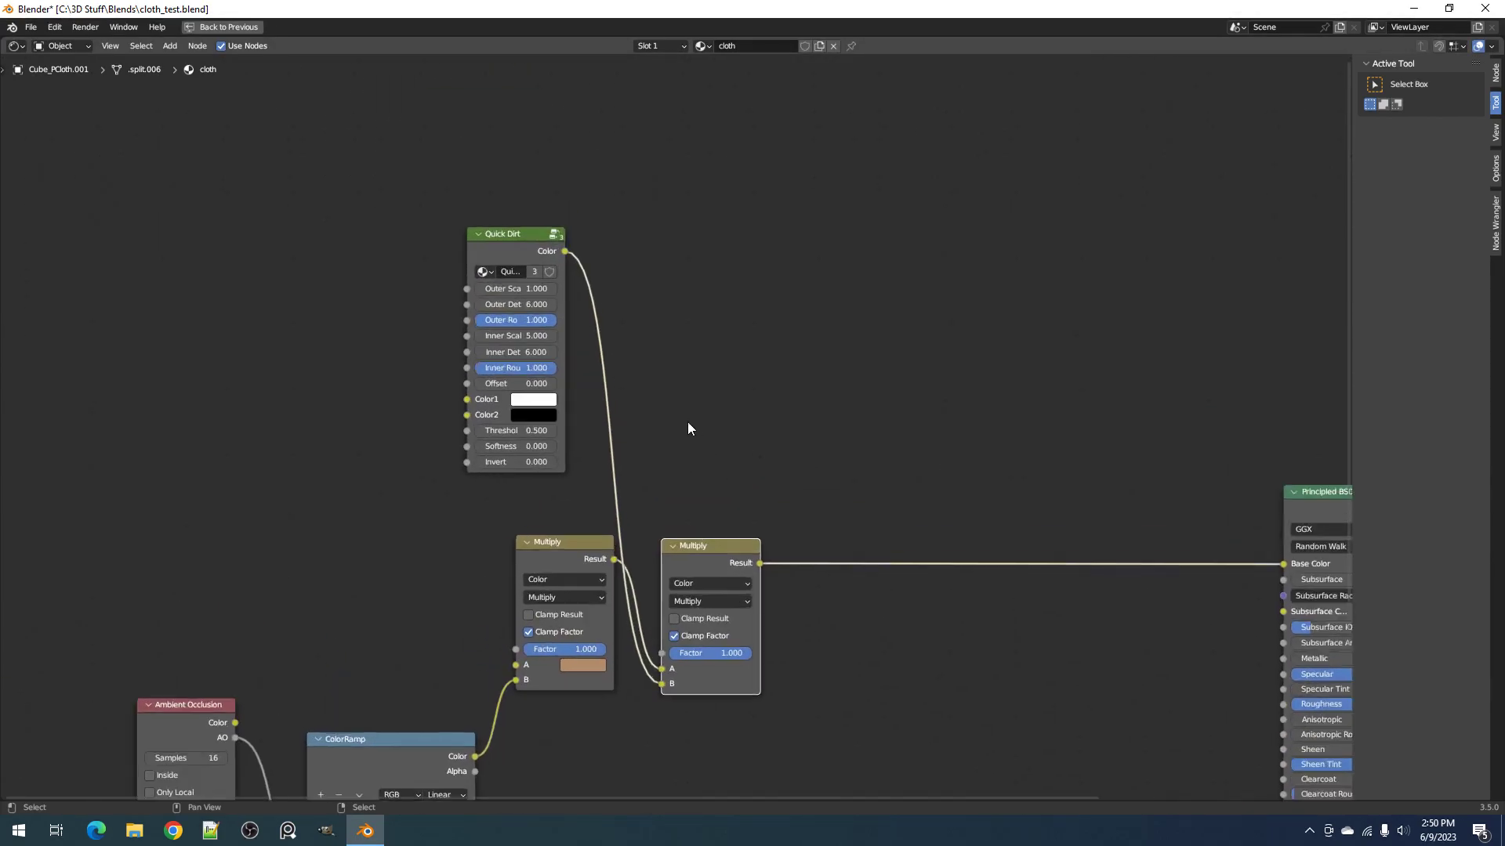
Step: Restore the full layout and examine the dirt on the cloth from the side in rendered shading, ending in solid shading
key(ctrl+space)
middle_drag(651, 689, 576, 626)
scroll(553, 705, up, 3)
key(z)
click(755, 312)
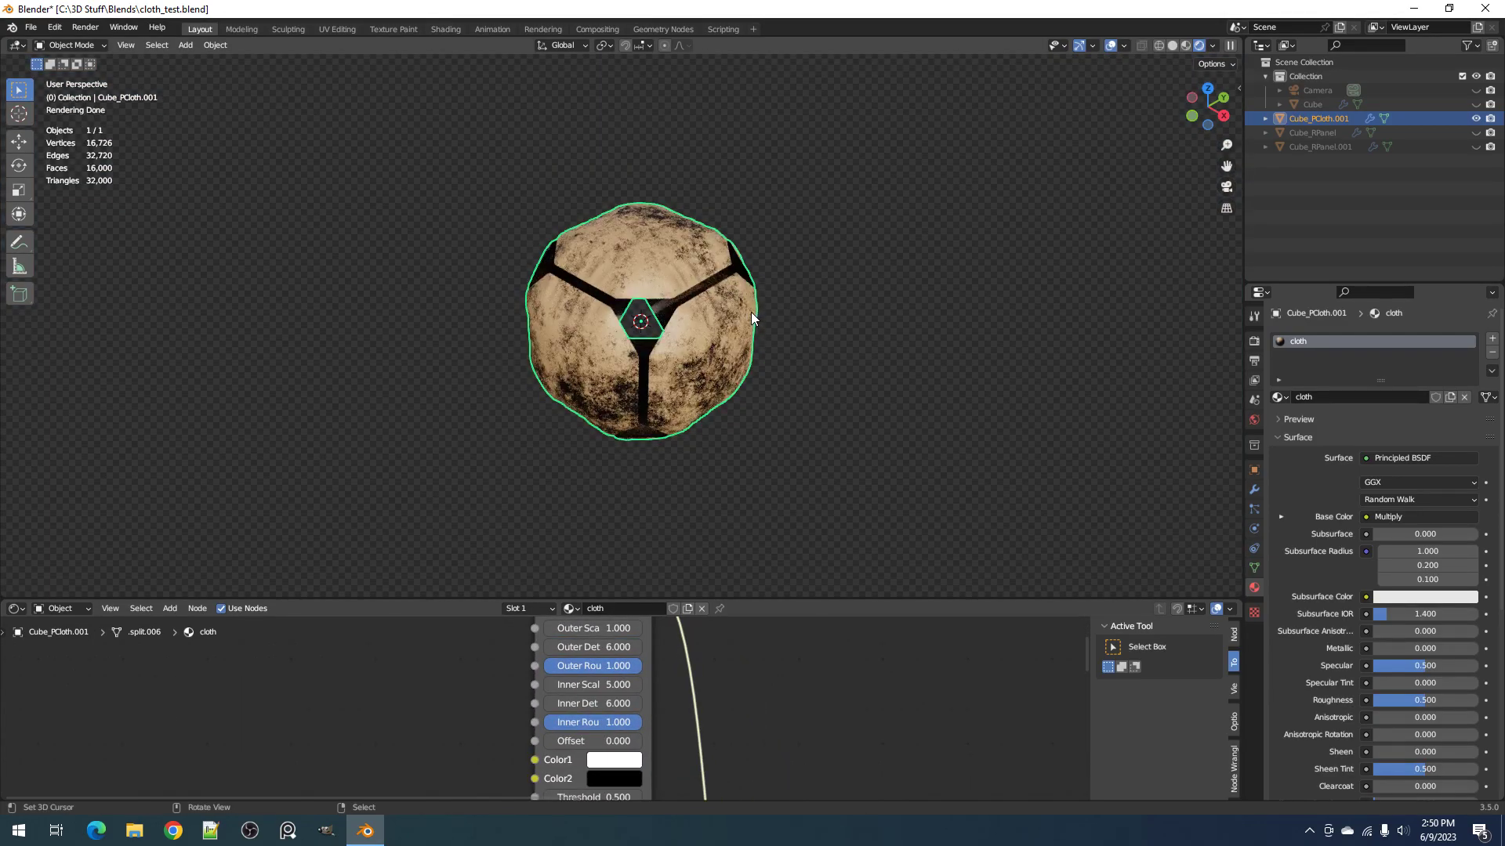
key(z)
right_click(829, 316)
middle_drag(734, 401, 741, 358)
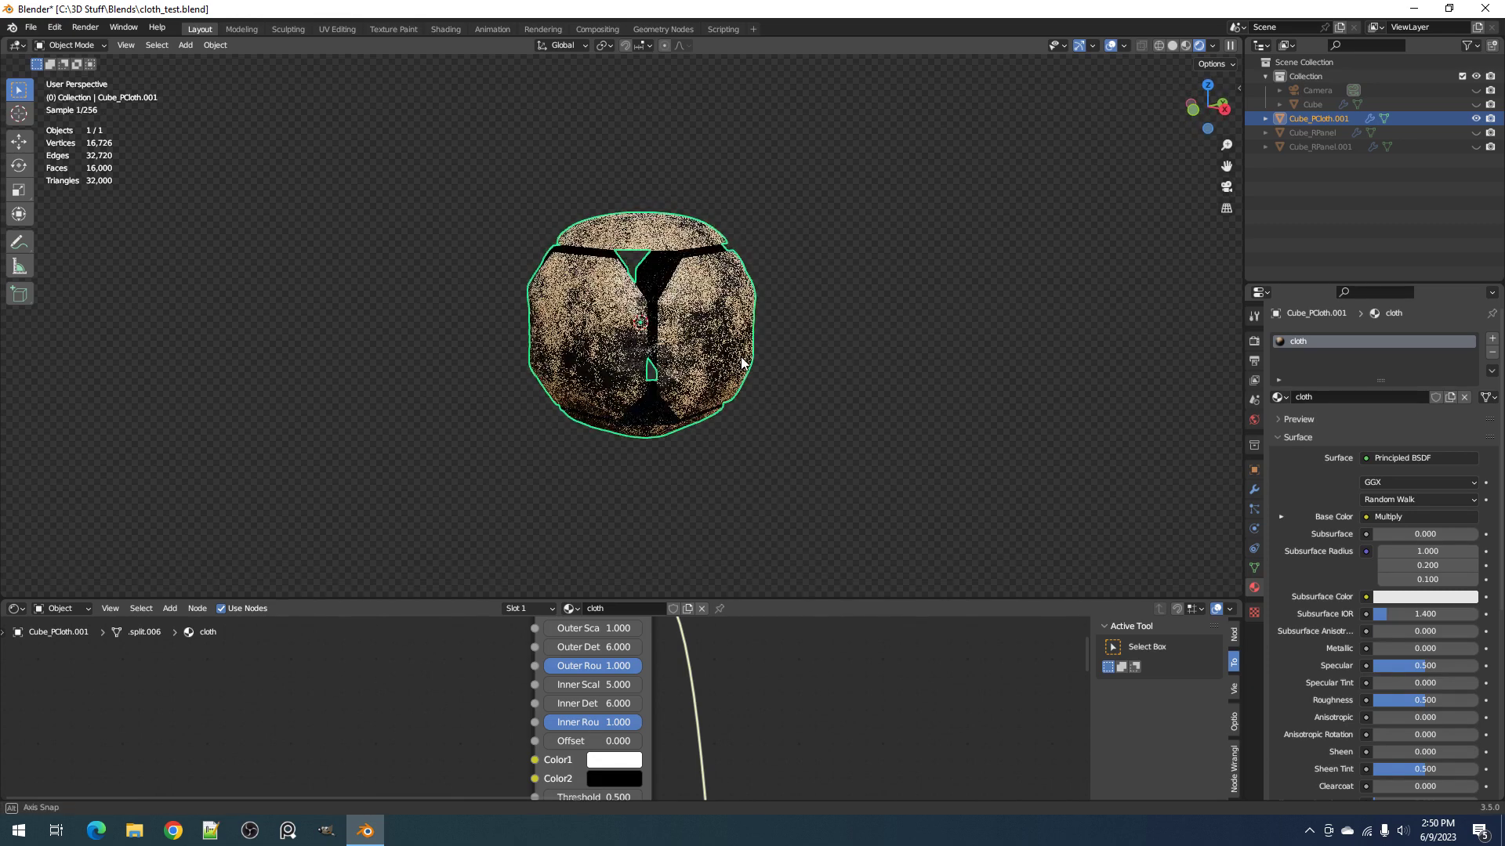
scroll(741, 362, up, 4)
scroll(646, 713, up, 2)
key(z)
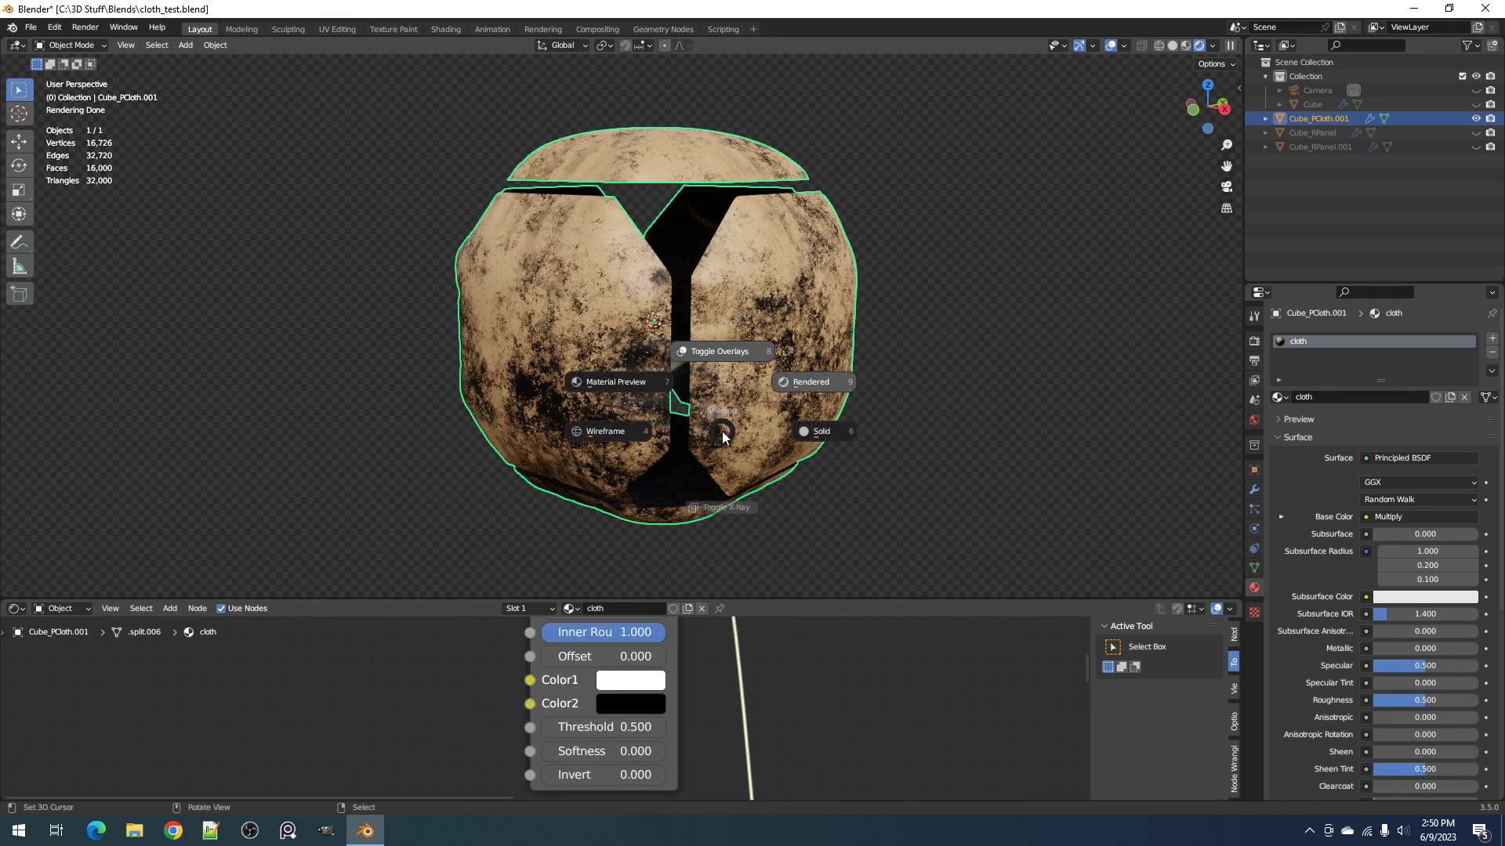
click(815, 431)
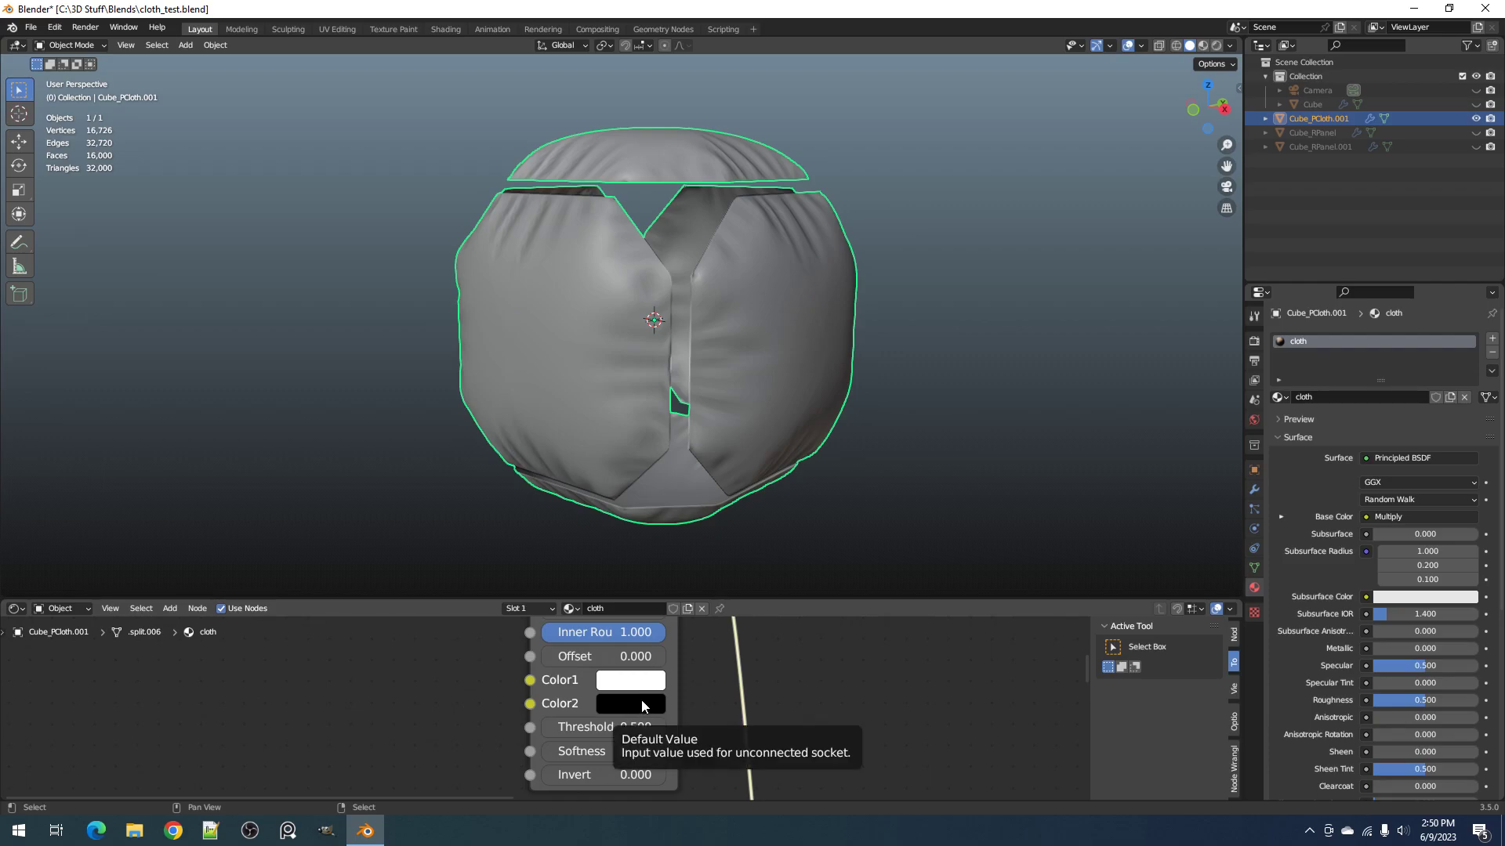
Step: Show the cloth in rendered shading and lighten Quick Dirt's Color2 from black to a mid gray
key(z)
click(835, 319)
key(z)
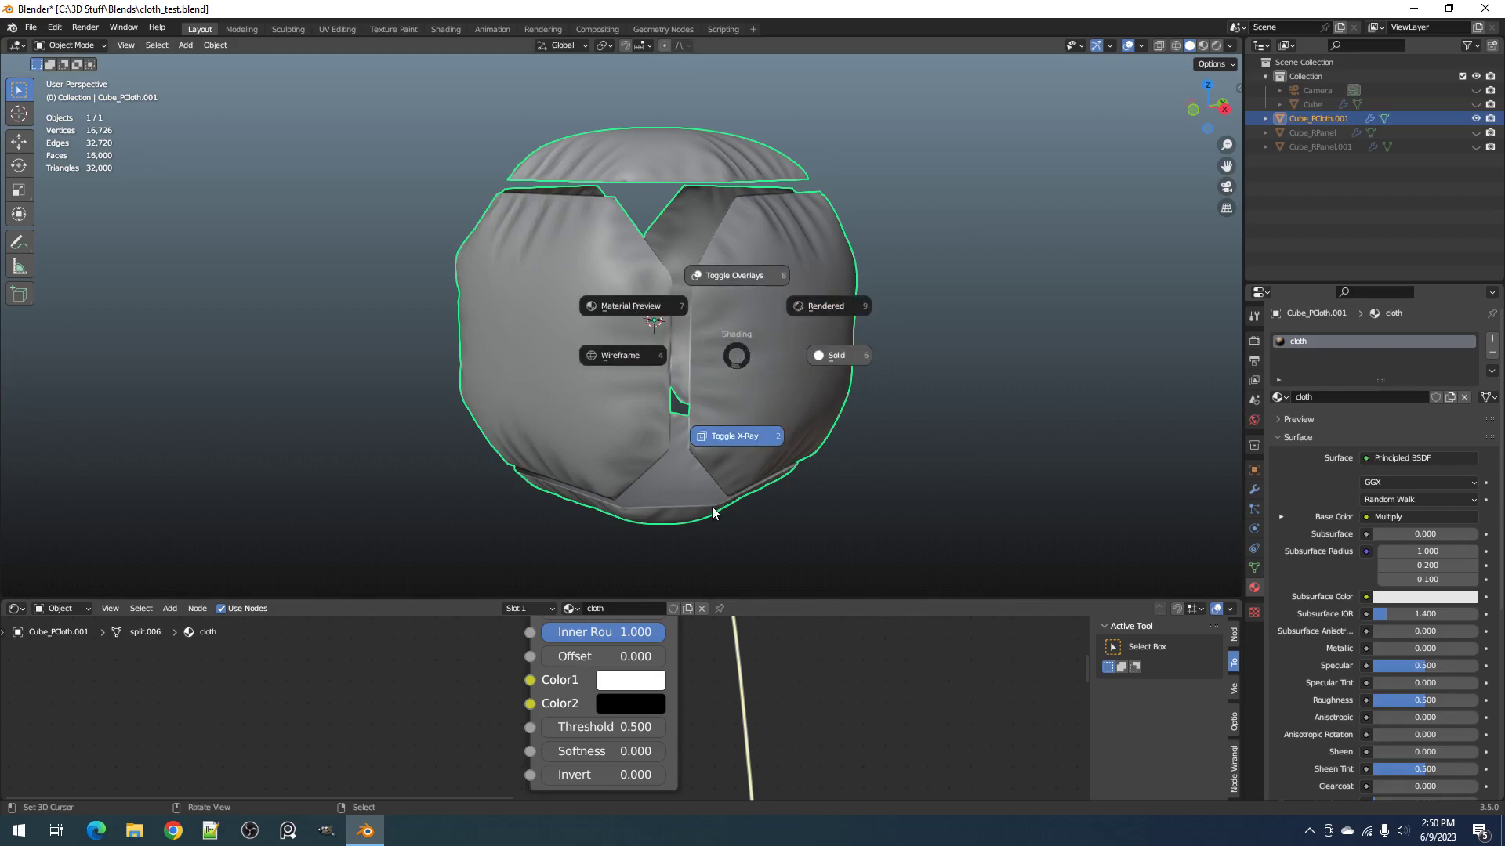
key(Escape)
scroll(622, 674, down, 5)
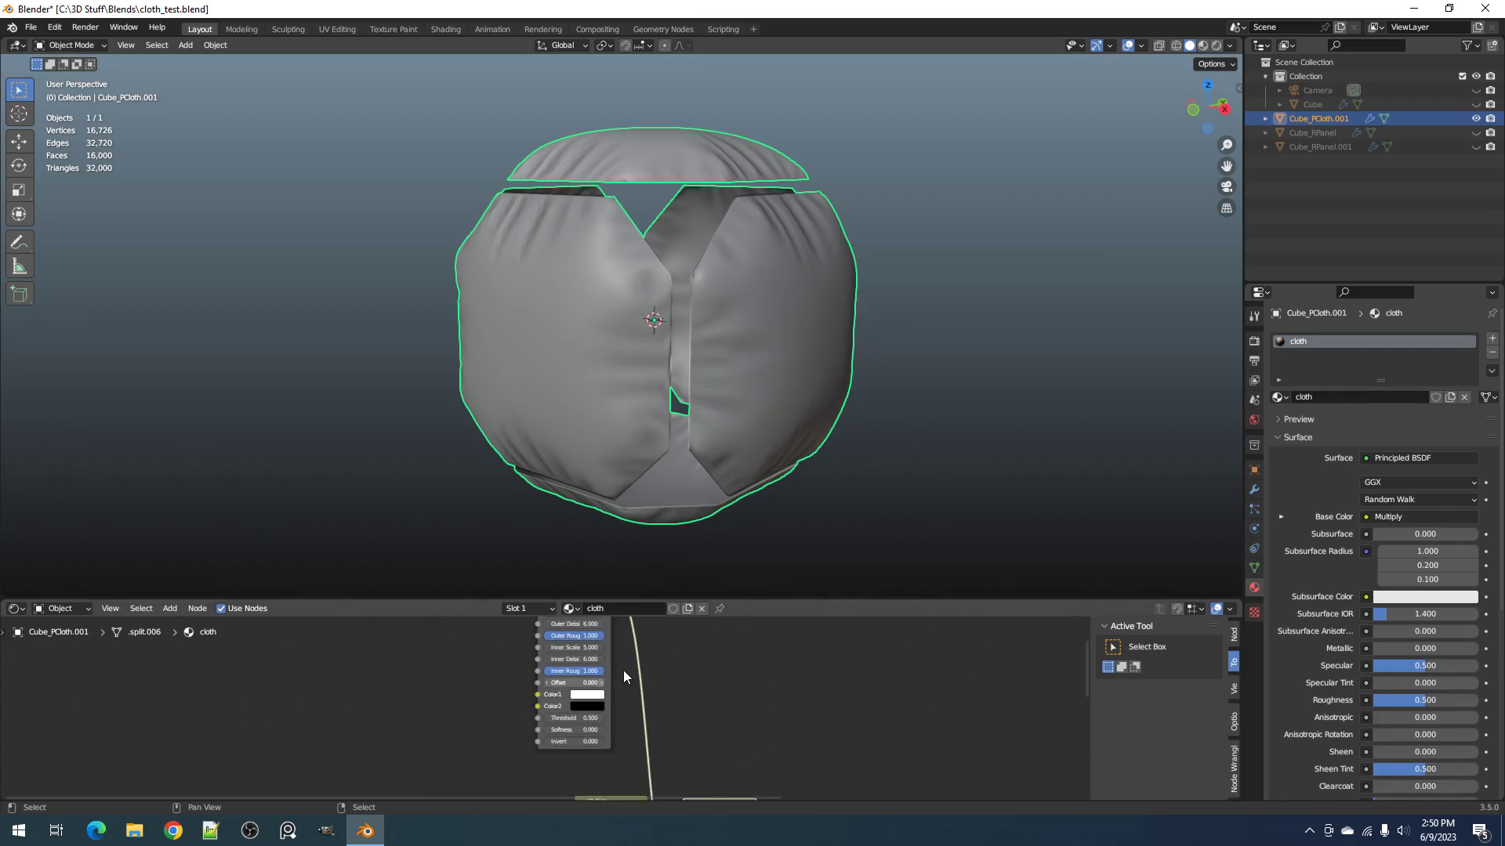
key(z)
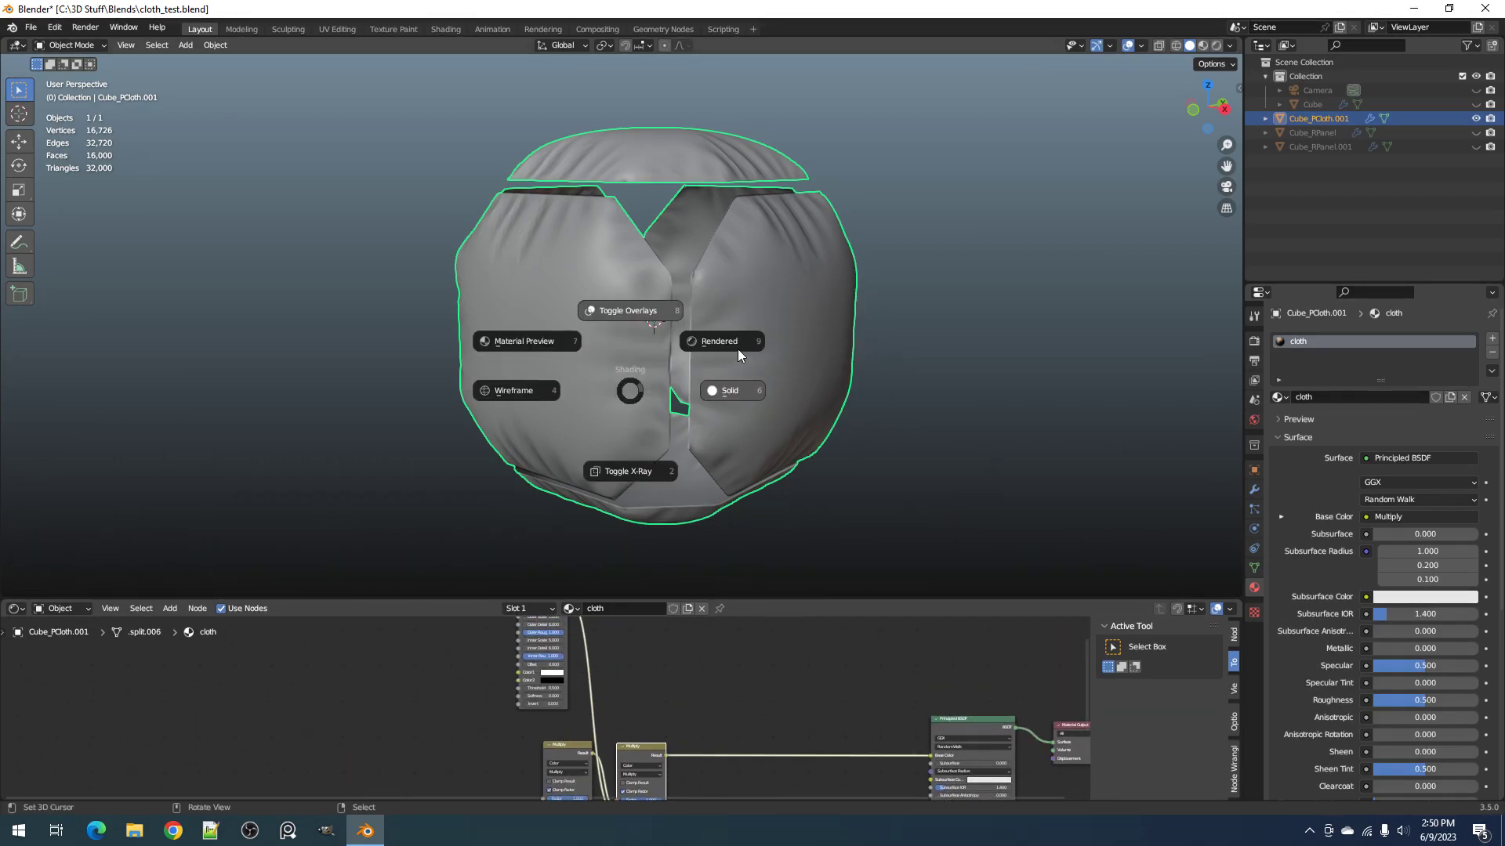
click(682, 655)
scroll(625, 710, up, 4)
click(553, 643)
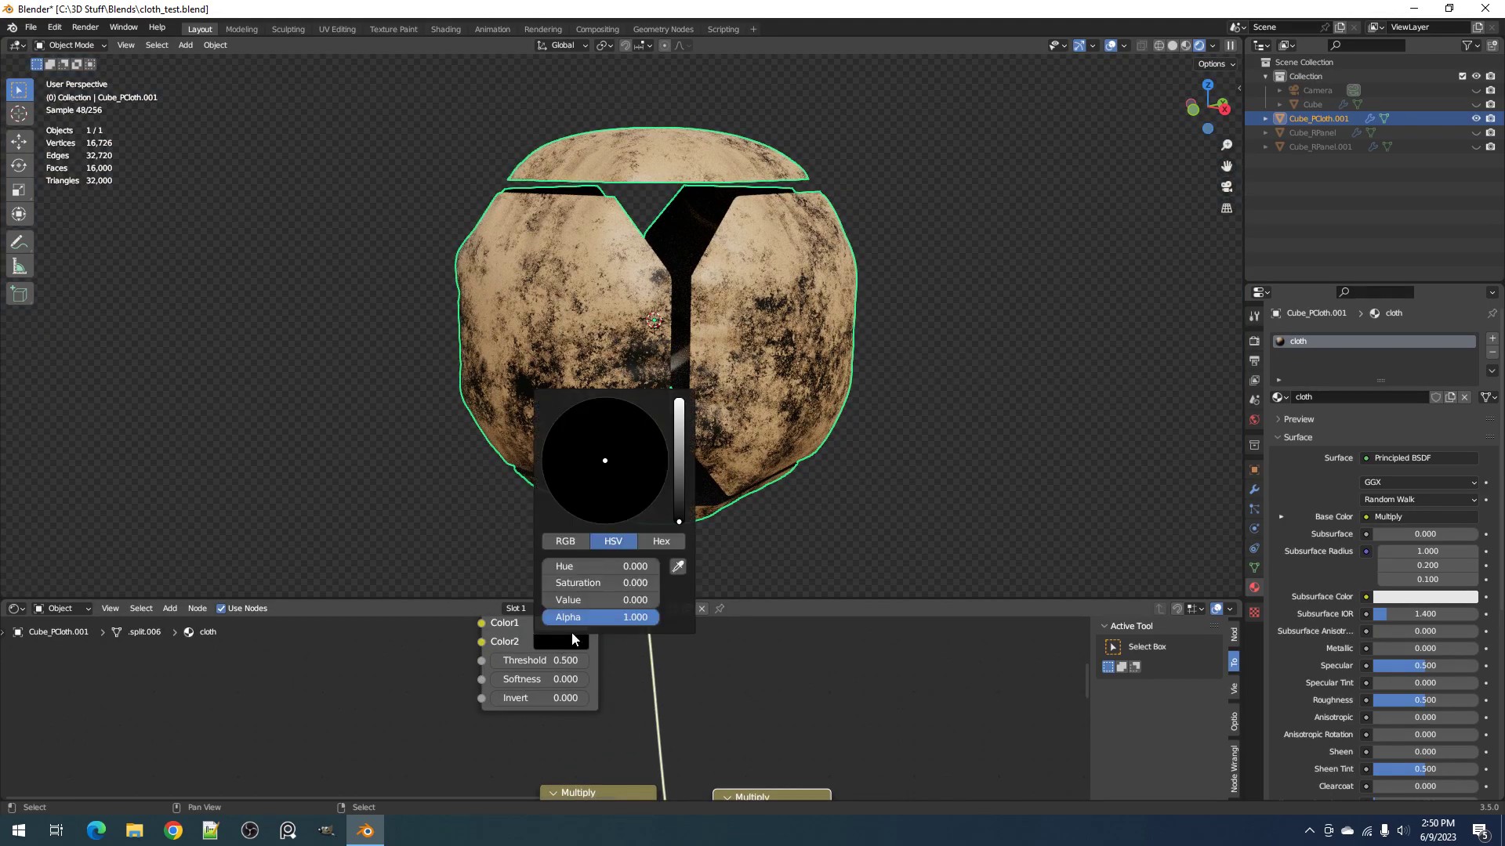
drag(677, 455, 679, 434)
Step: Set Quick Dirt's Outer Scale to 2
middle_drag(900, 401, 768, 412)
scroll(755, 396, up, 3)
scroll(755, 395, down, 4)
scroll(639, 641, up, 2)
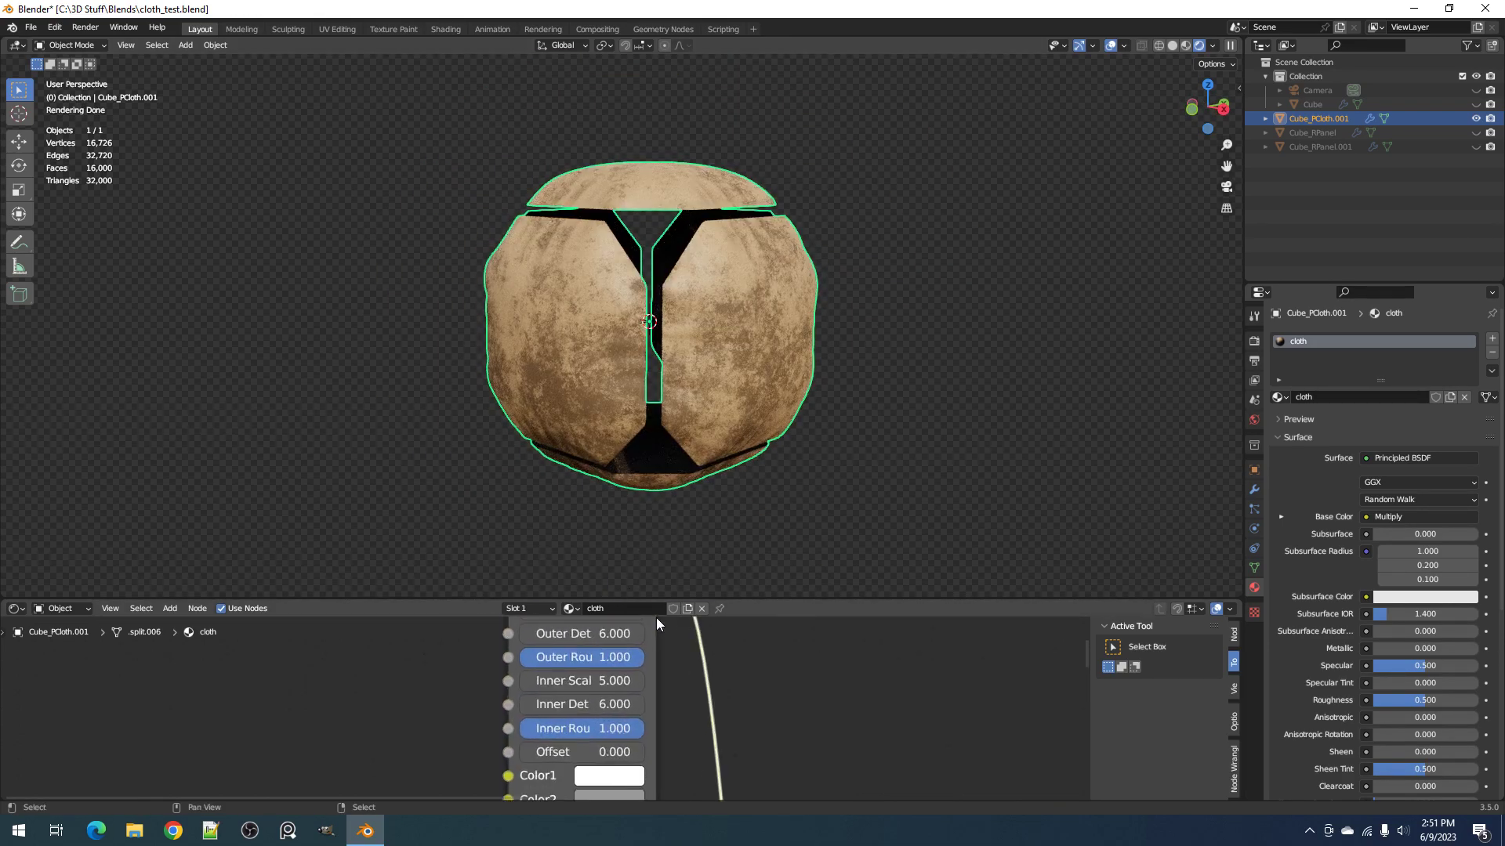
middle_drag(653, 656, 633, 717)
scroll(631, 716, up, 1)
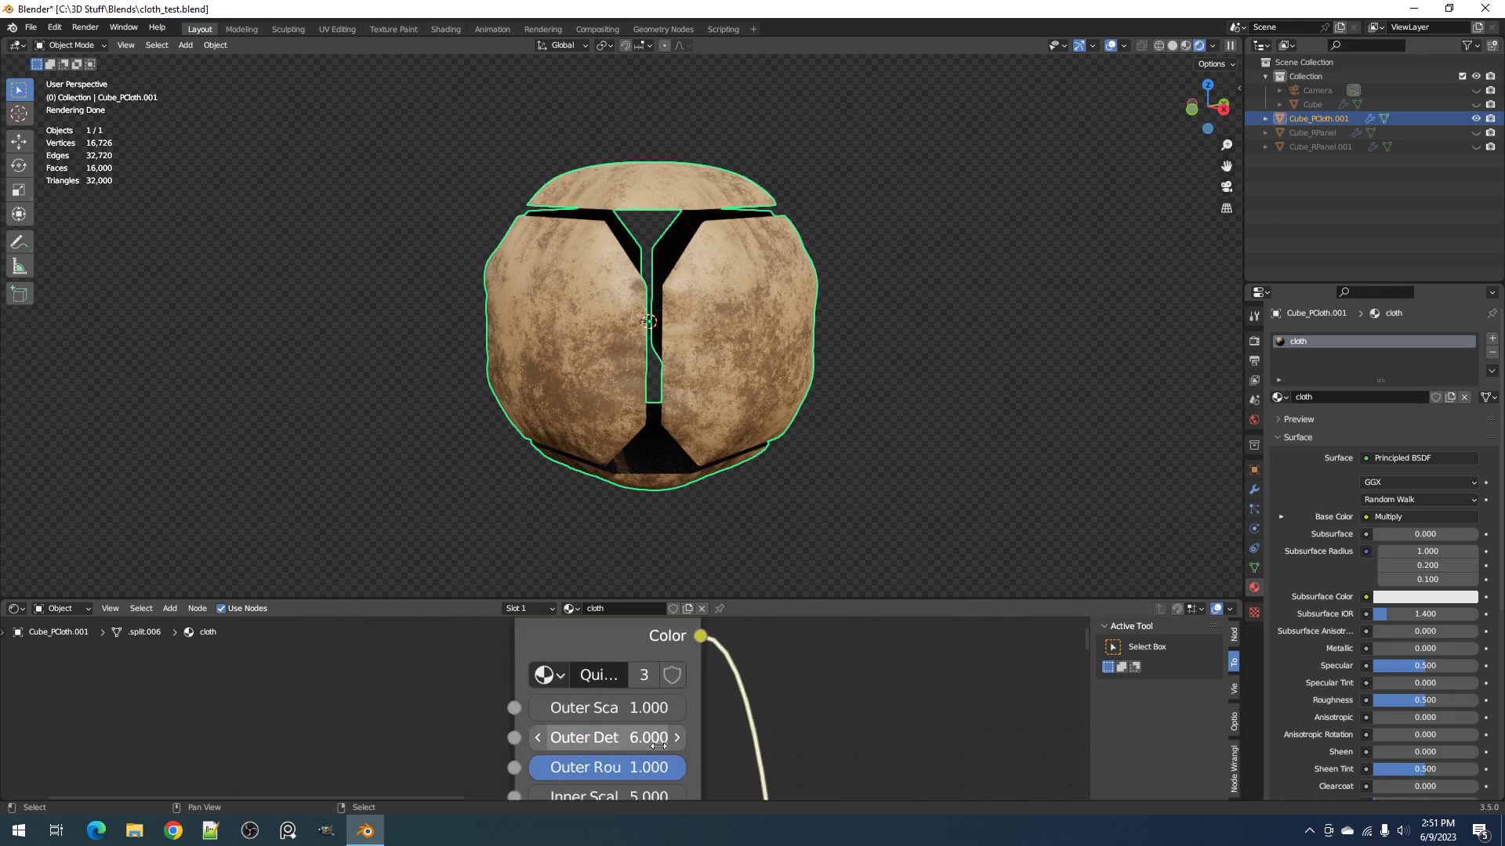
click(631, 715)
text(2)
key(Return)
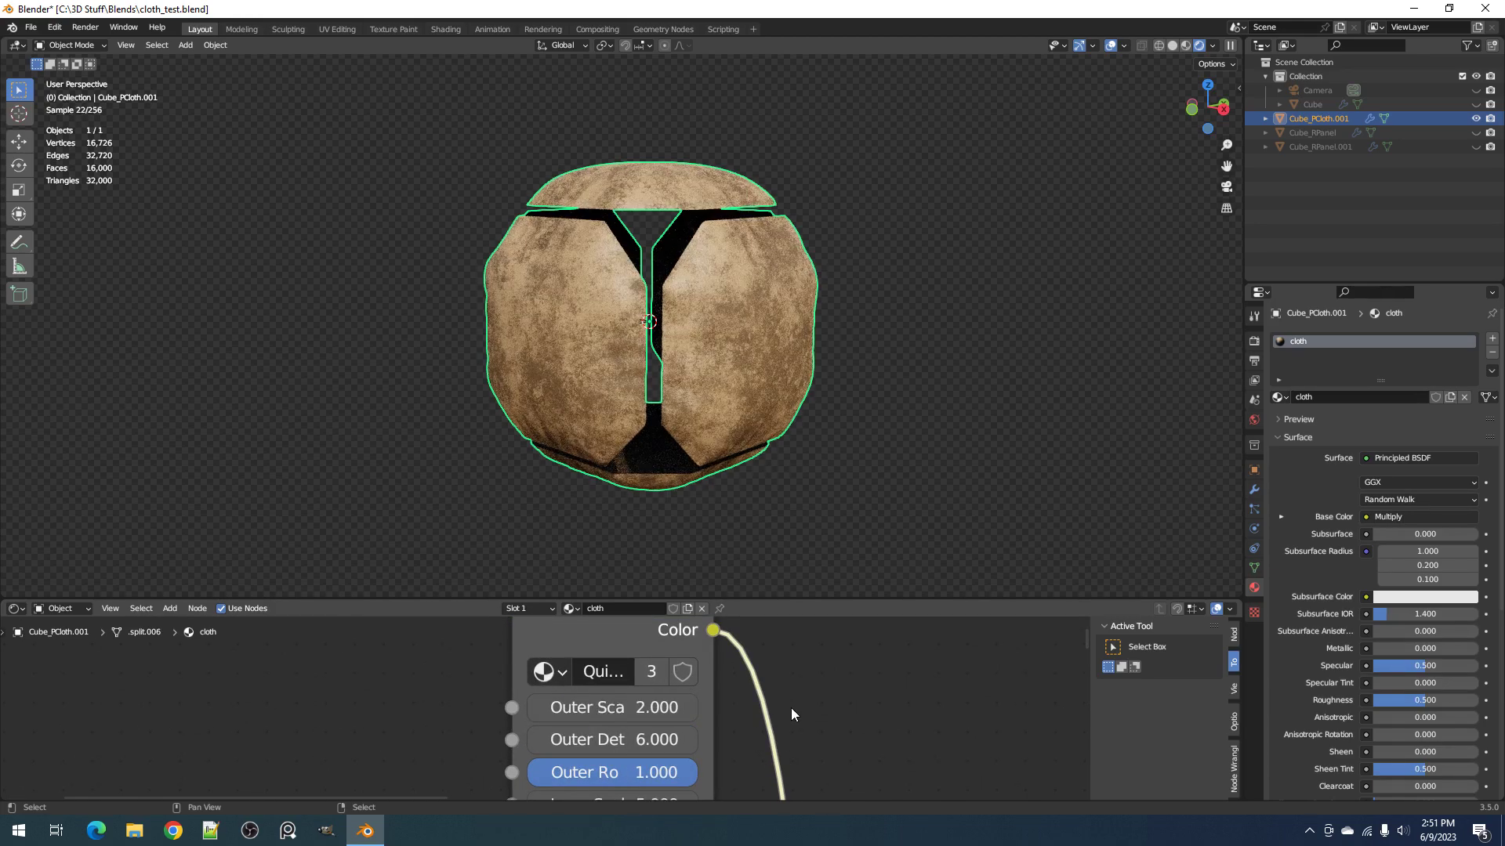
Step: Check the rendered dirt on the cloth from several sides, return to solid shading, and give the Shader Editor more height
middle_drag(689, 465, 708, 420)
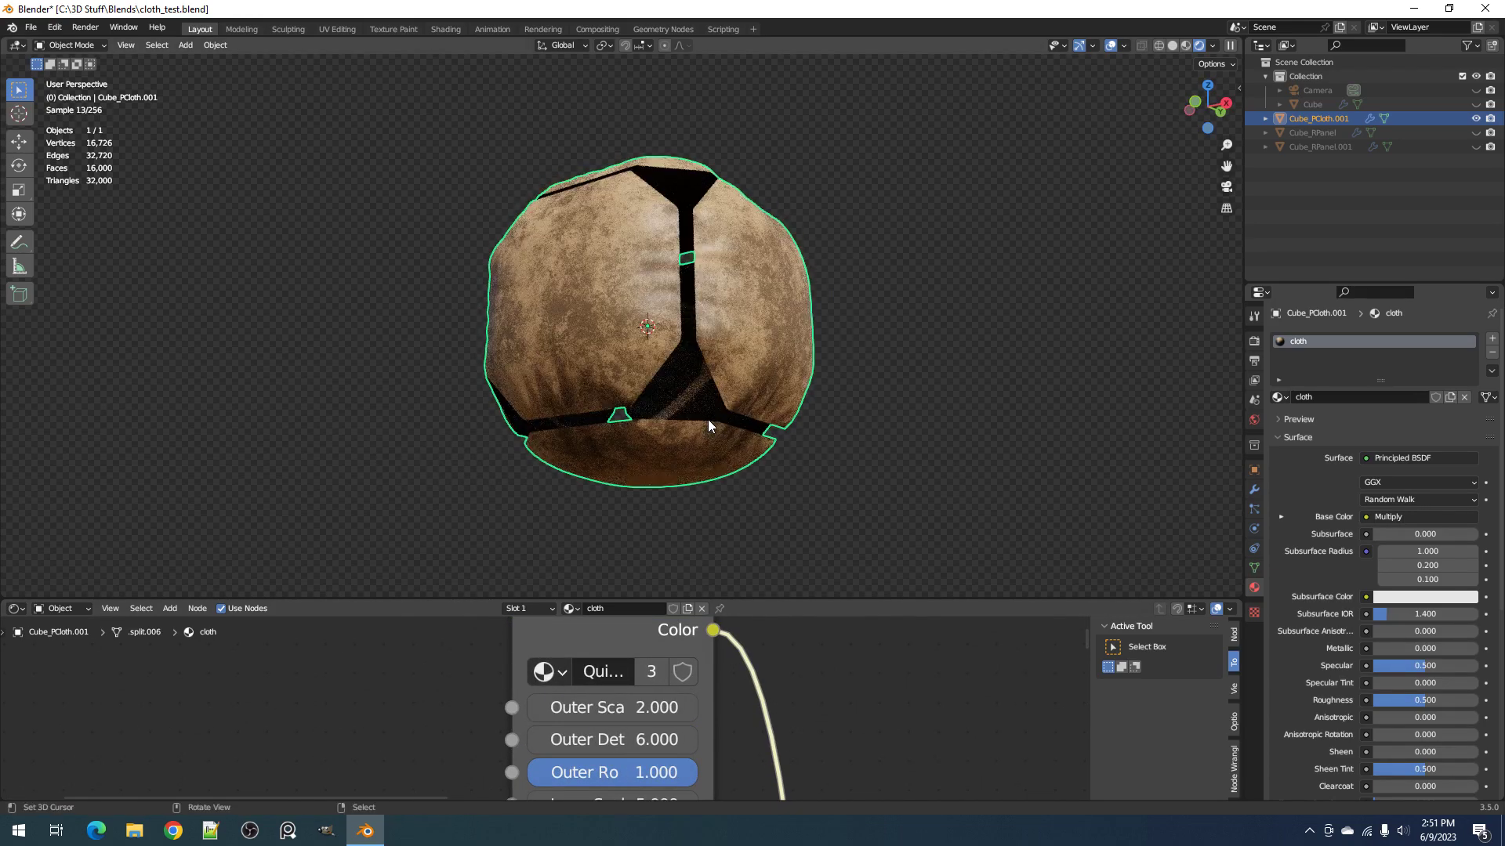
scroll(708, 420, up, 3)
scroll(711, 699, down, 1)
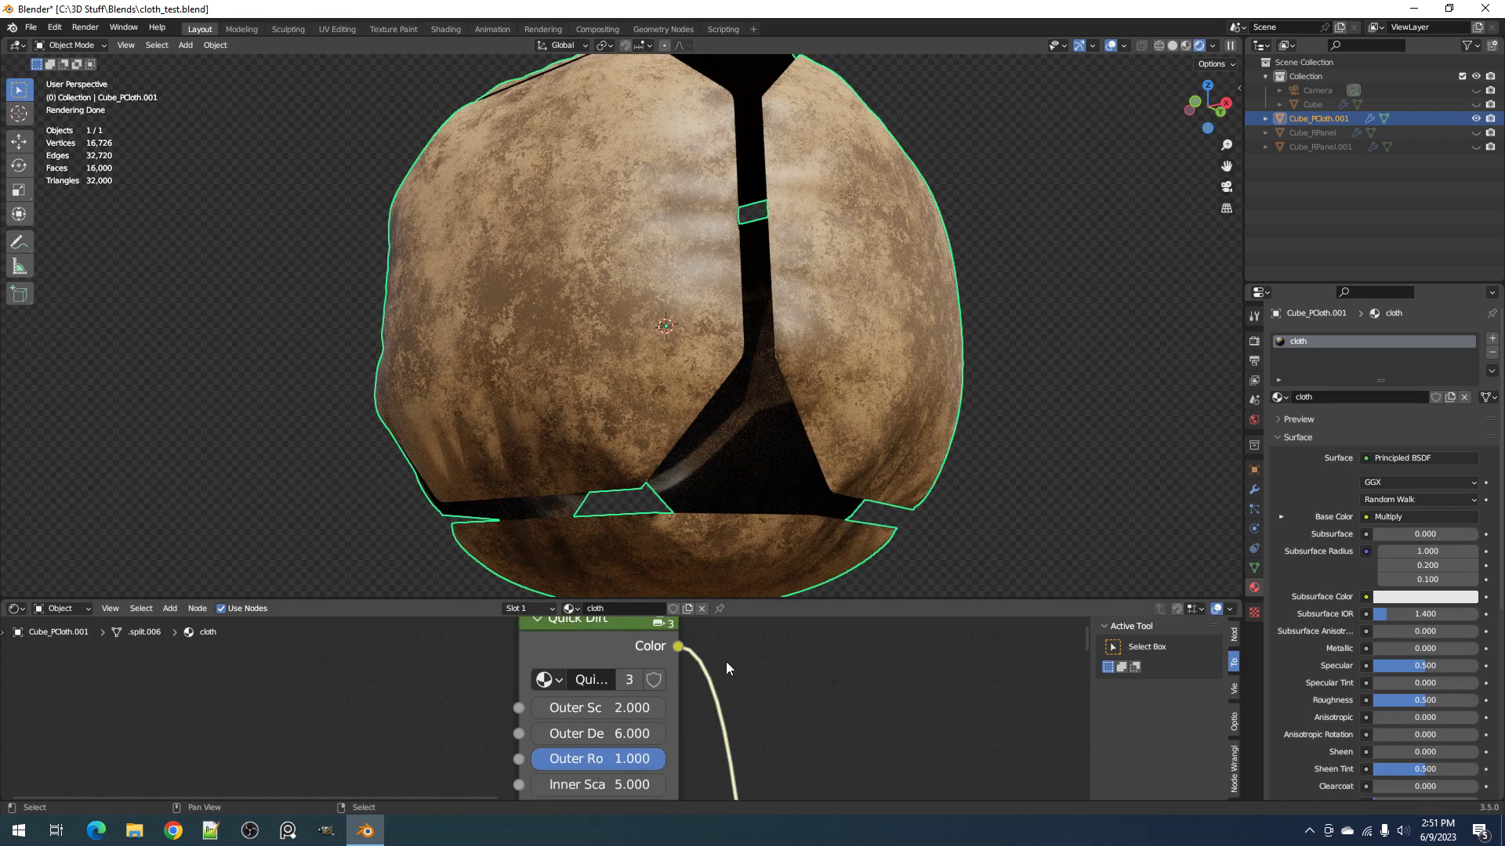
key(z)
click(860, 323)
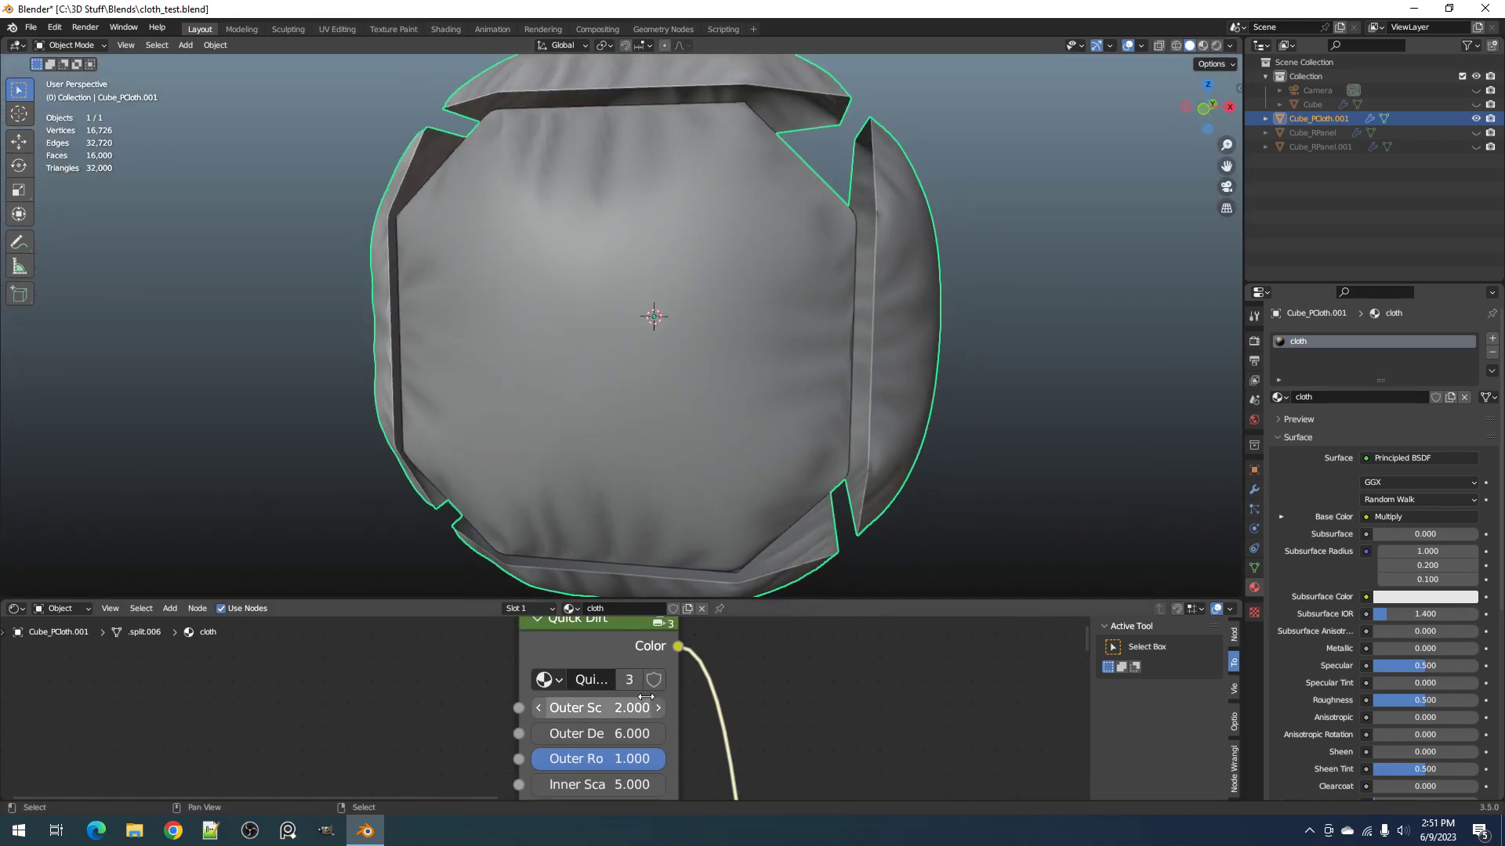
drag(740, 602, 736, 410)
scroll(669, 674, down, 2)
middle_drag(669, 674, 626, 616)
scroll(633, 533, down, 4)
Step: Preview the Quick Dirt output directly on the cloth in rendered shading and return to solid shading
ctrl+shift+click(543, 542)
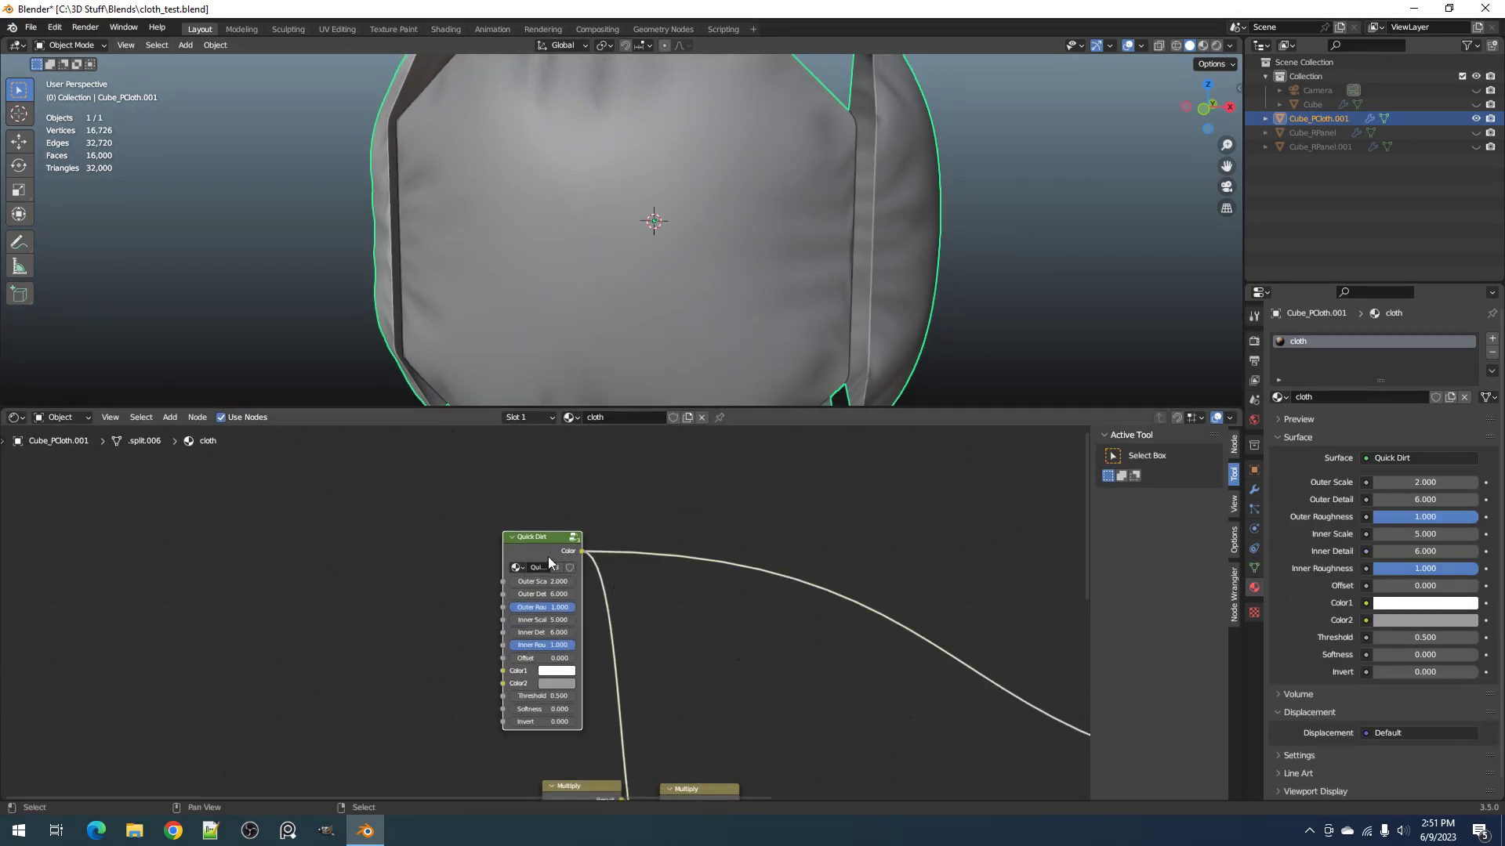
key(z)
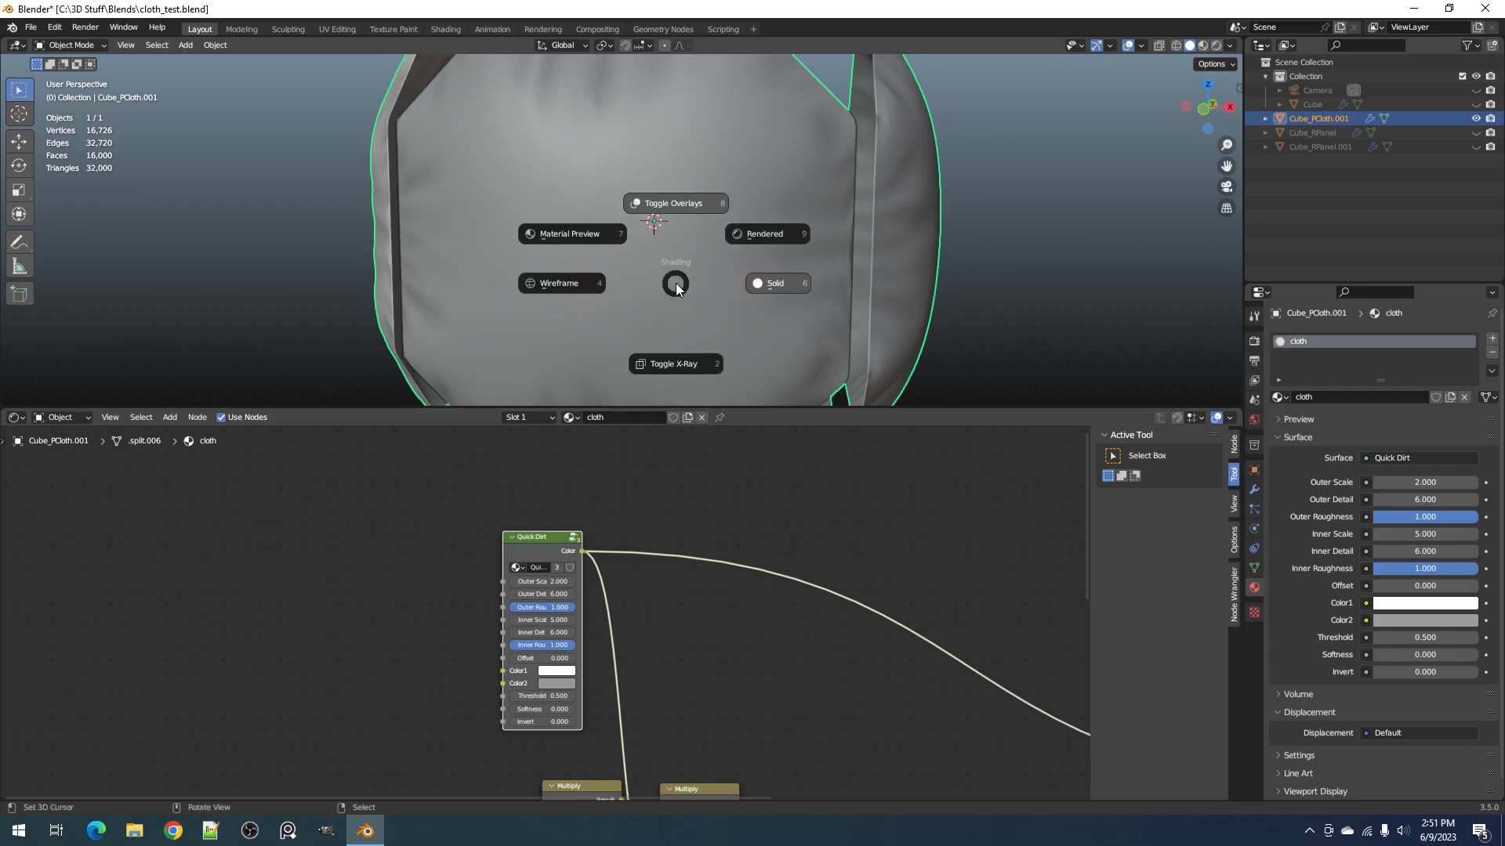
click(750, 233)
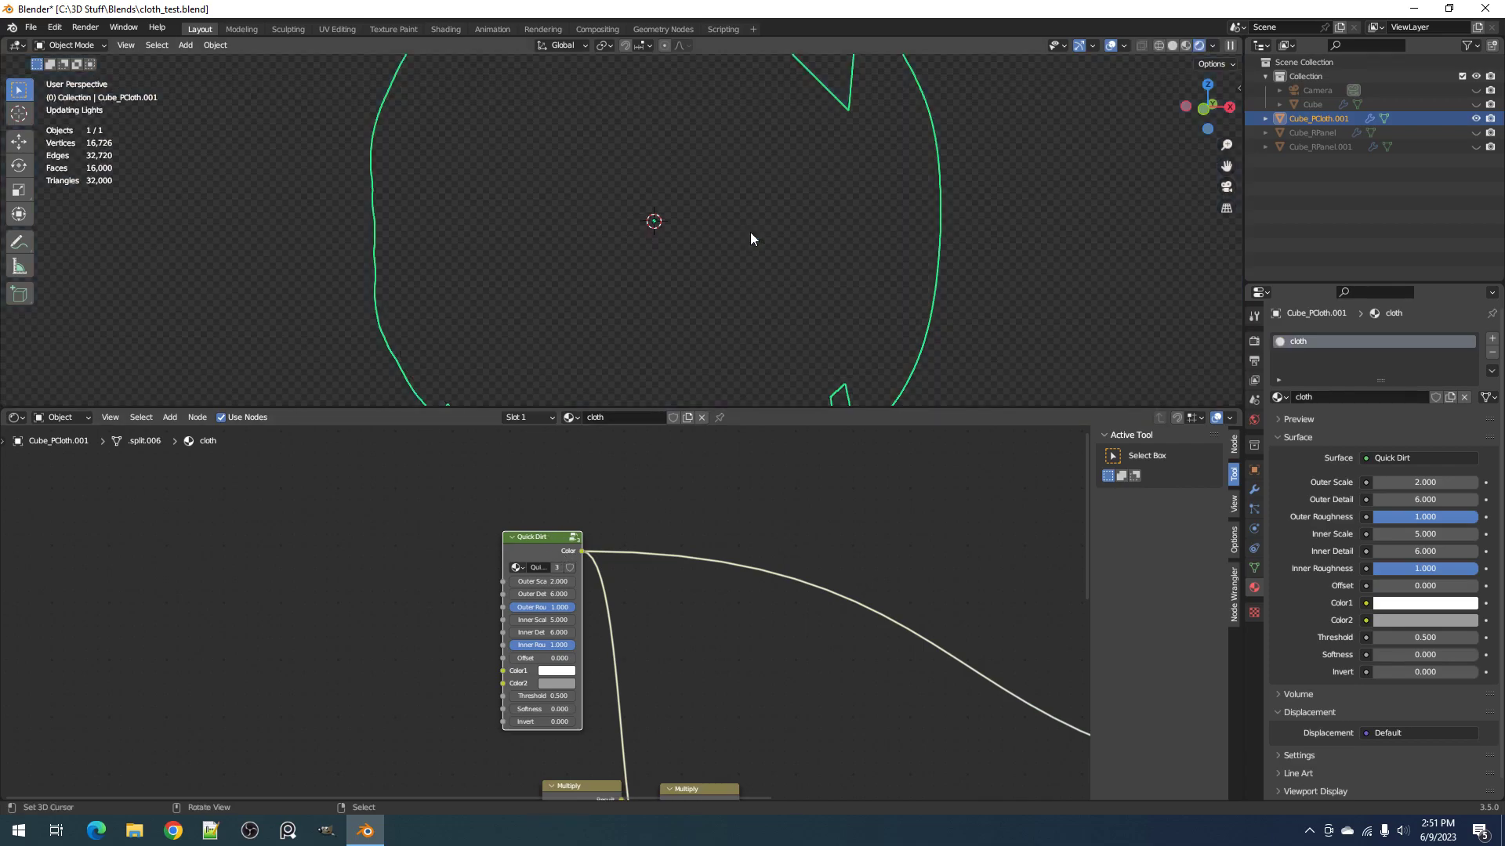
key(z)
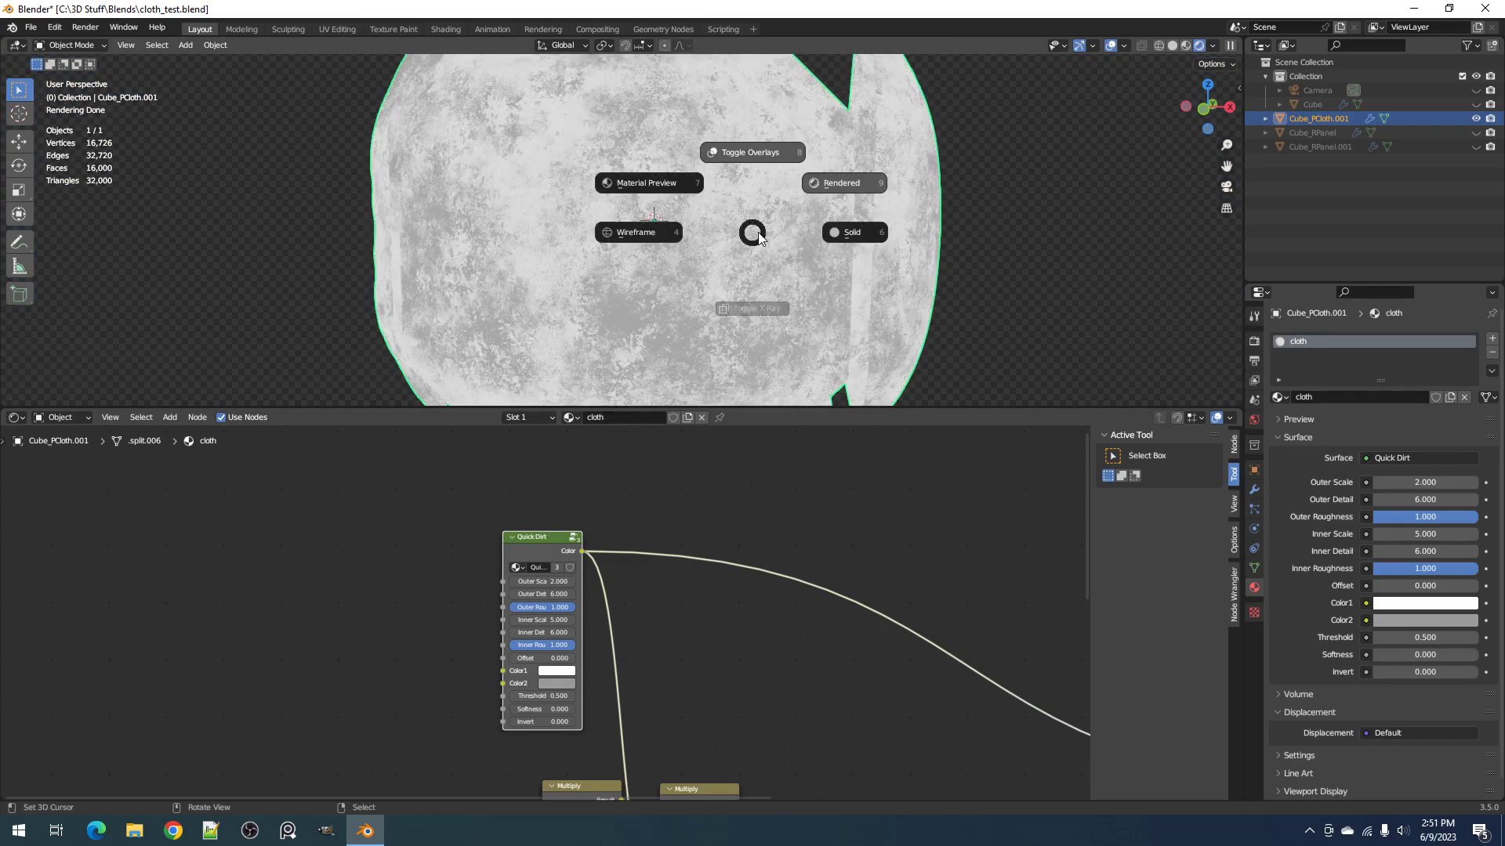
click(843, 233)
Step: Set Quick Dirt's Outer Scale to 0.5, check the dirt in rendered shading, and return to solid shading
scroll(706, 565, up, 1)
click(559, 558)
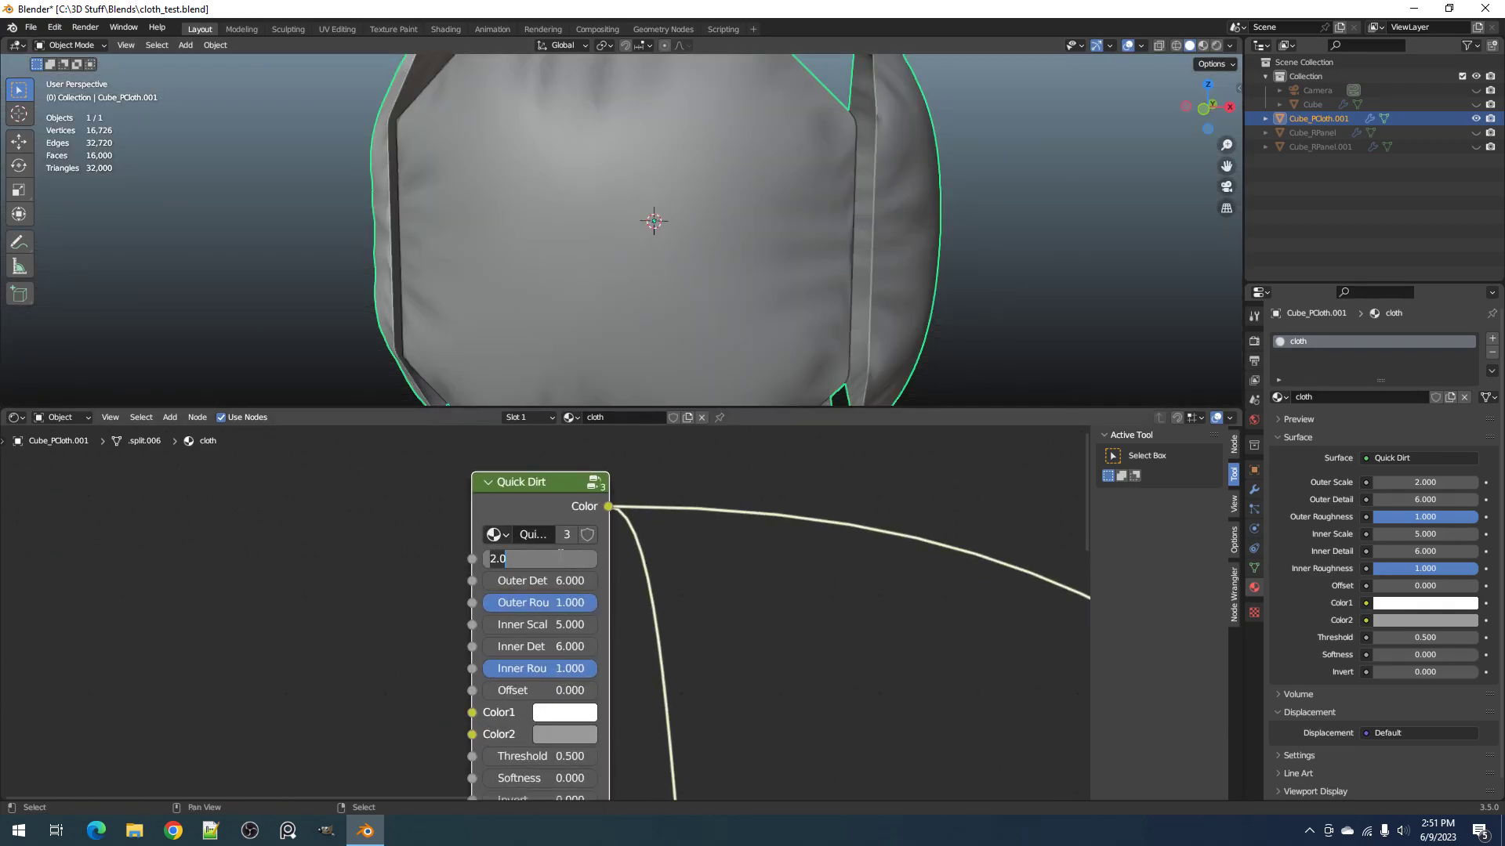
text(0.5)
key(Return)
key(z)
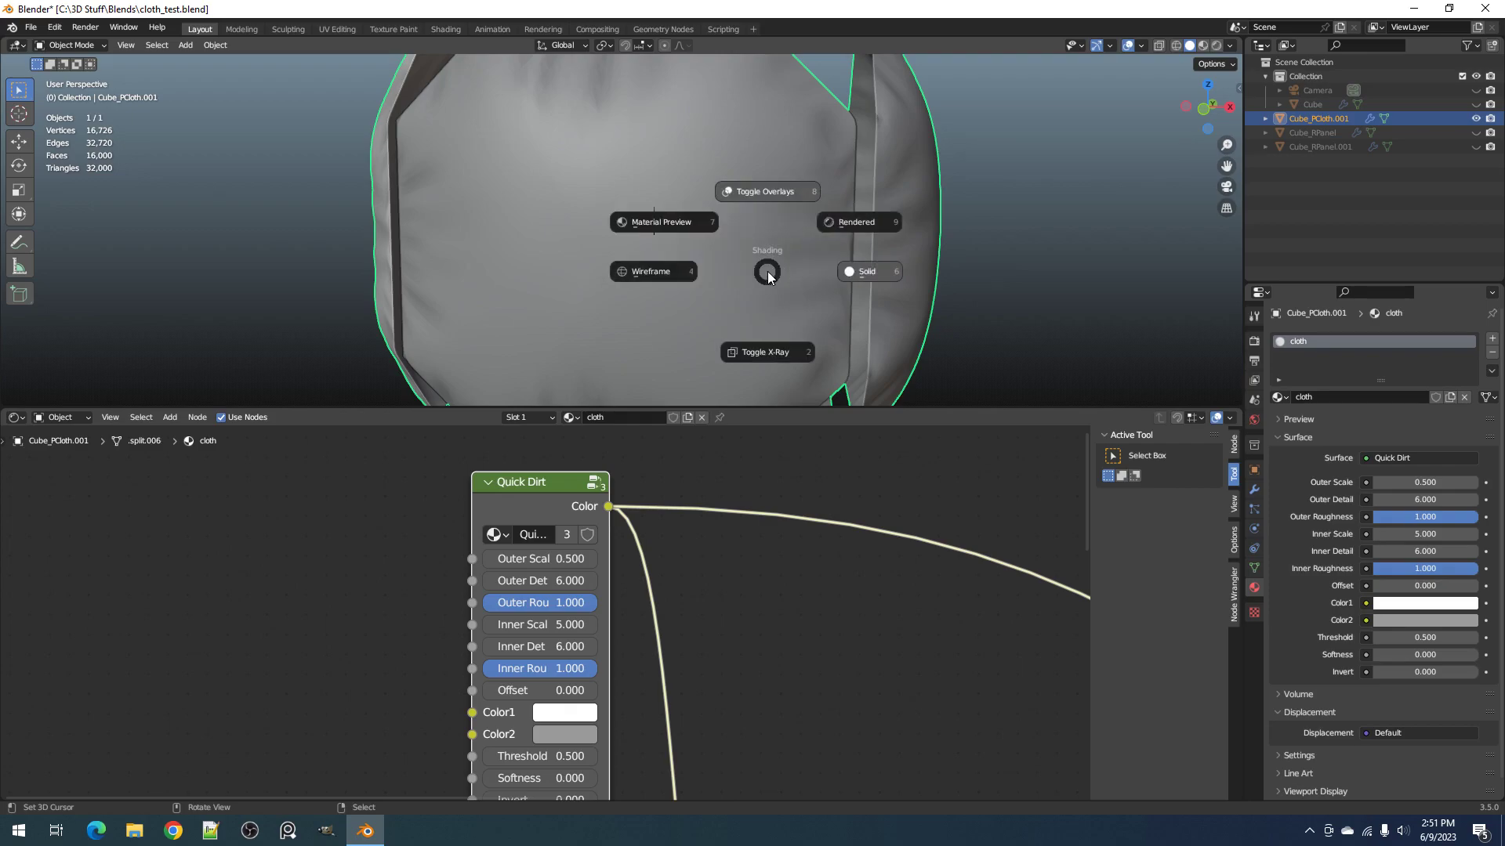
click(835, 224)
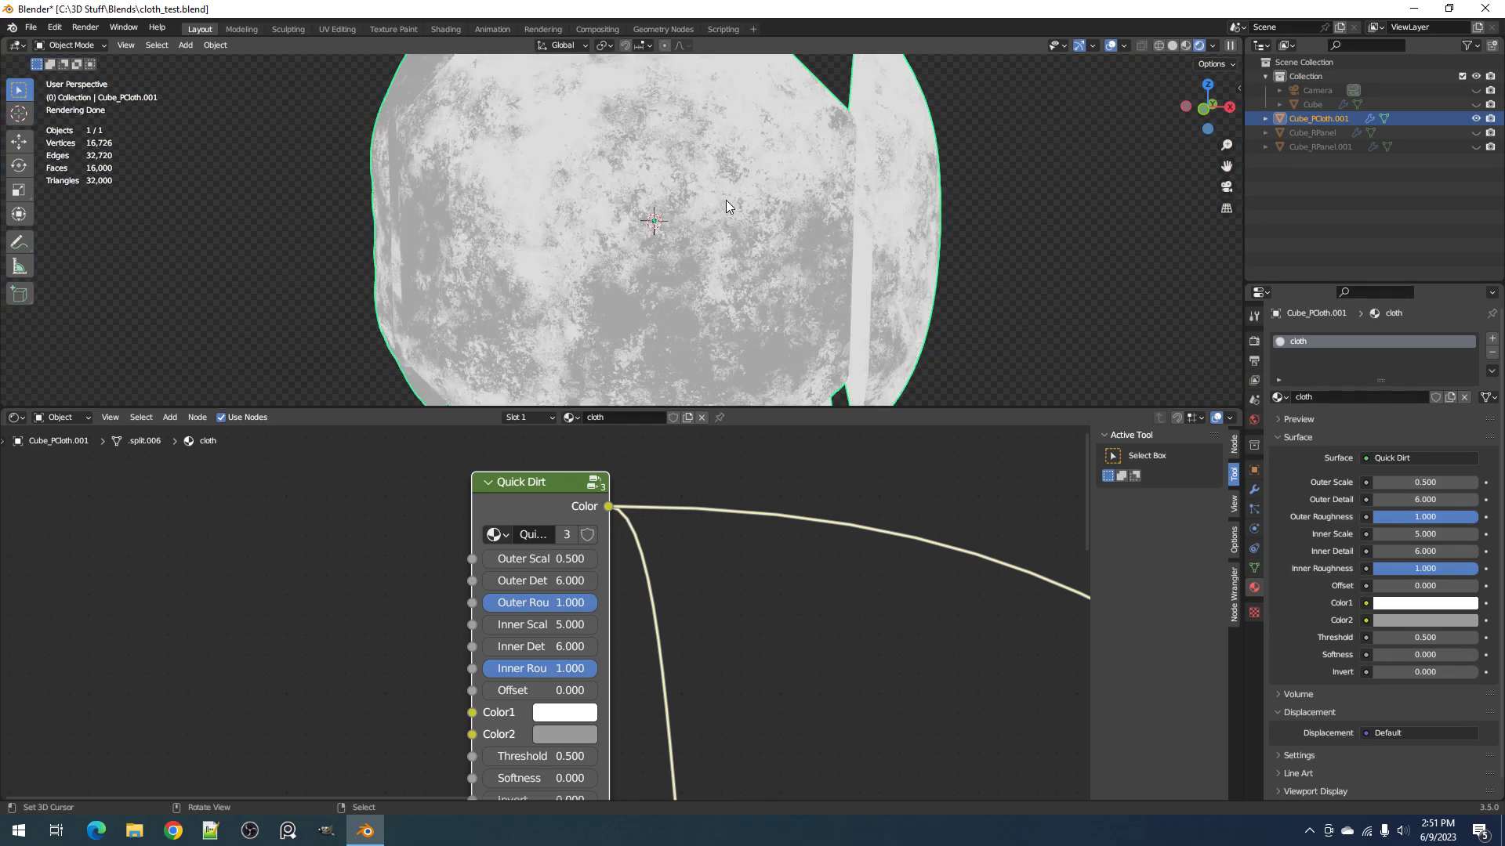
key(z)
click(819, 200)
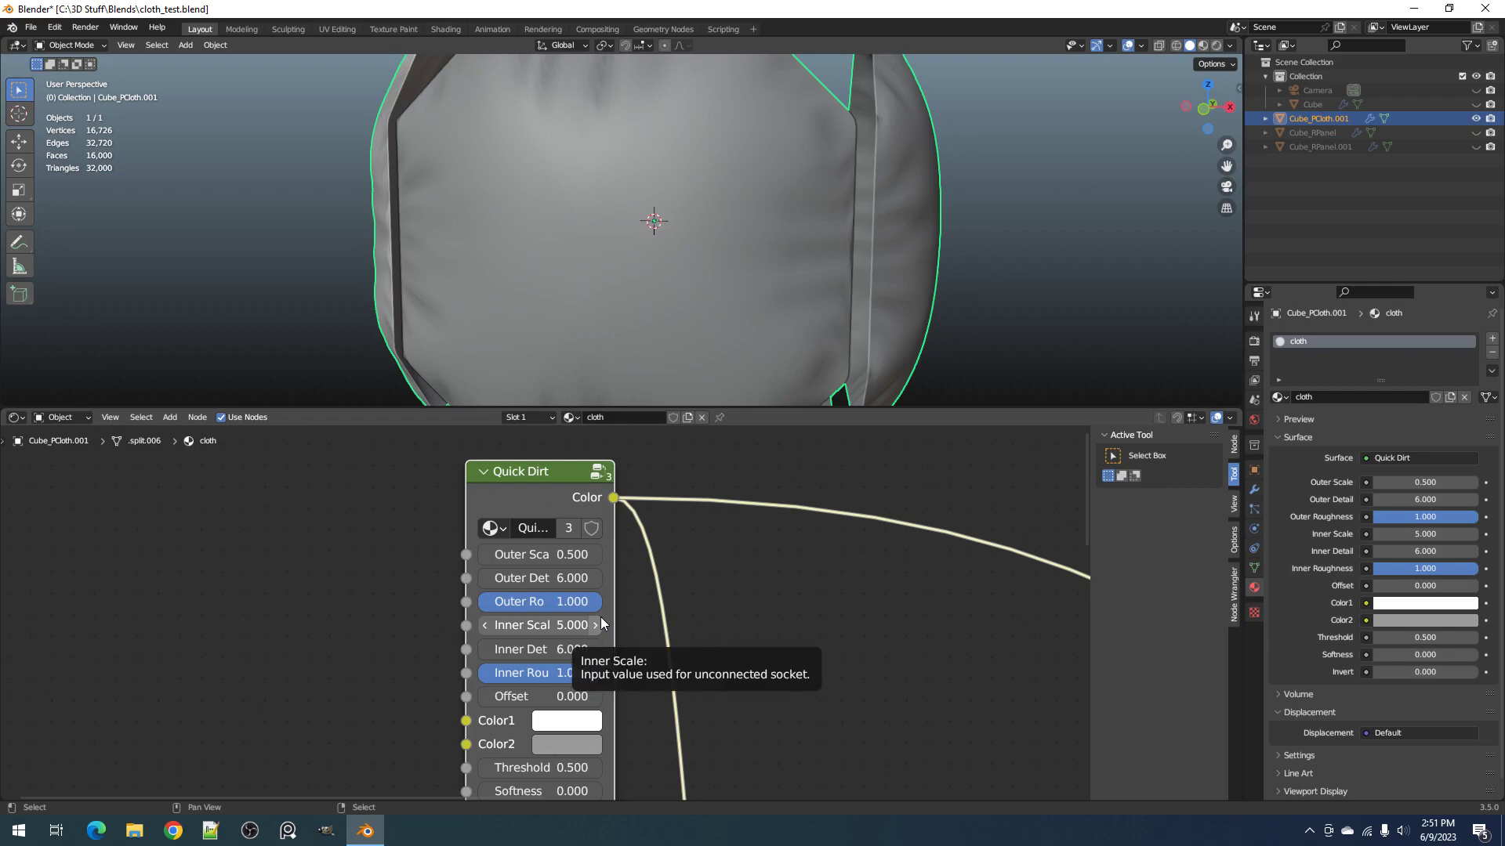
Step: Examine the cloth panels in solid shading from the side and at an angle alongside Quick Dirt's scale settings
scroll(746, 279, down, 4)
middle_drag(746, 279, 624, 264)
scroll(624, 265, up, 3)
click(564, 556)
click(658, 537)
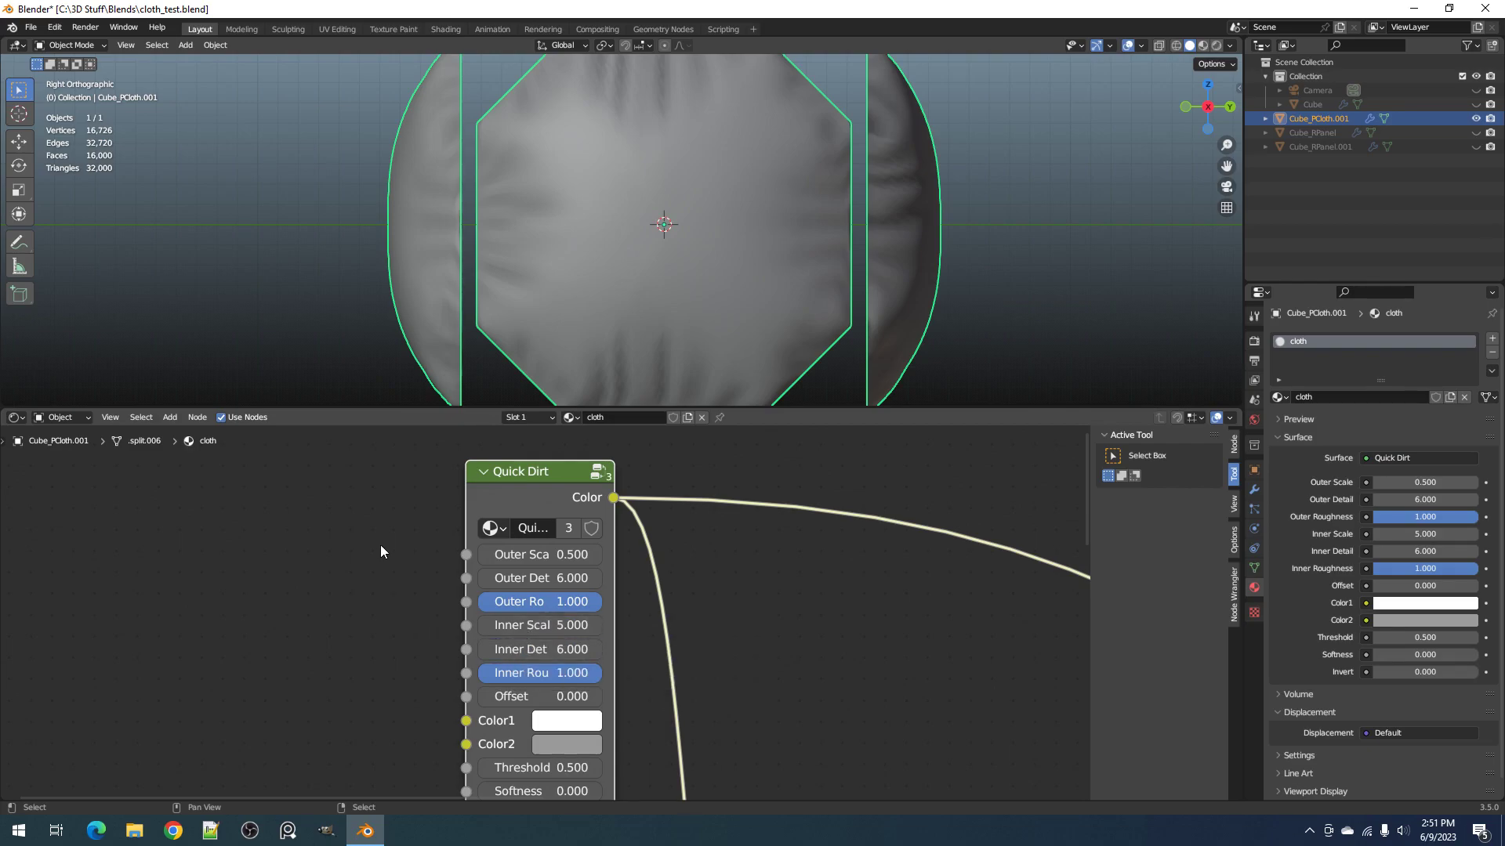
click(544, 555)
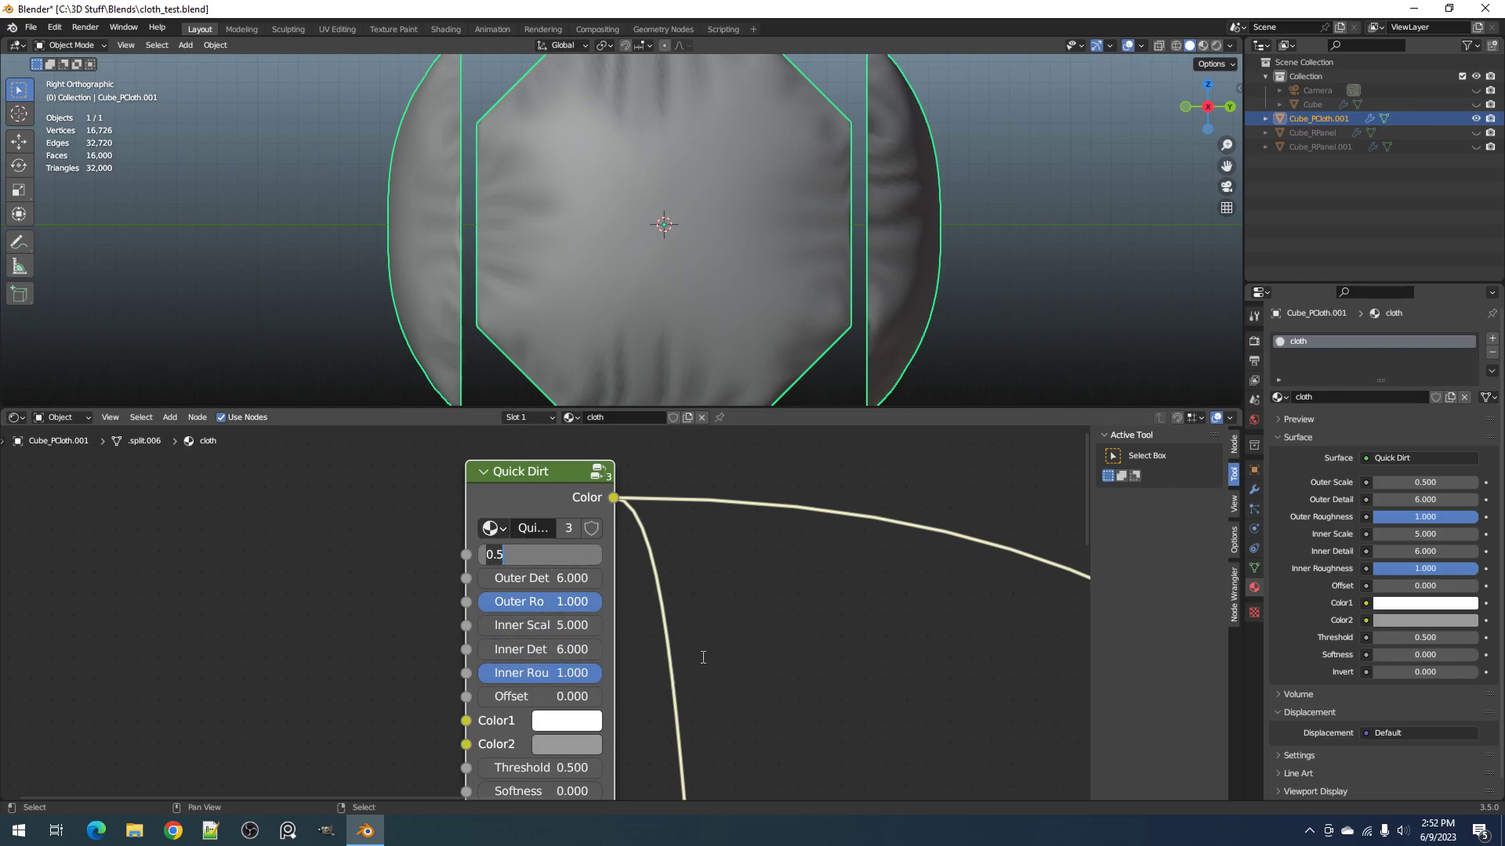
key(Return)
middle_drag(704, 382, 765, 327)
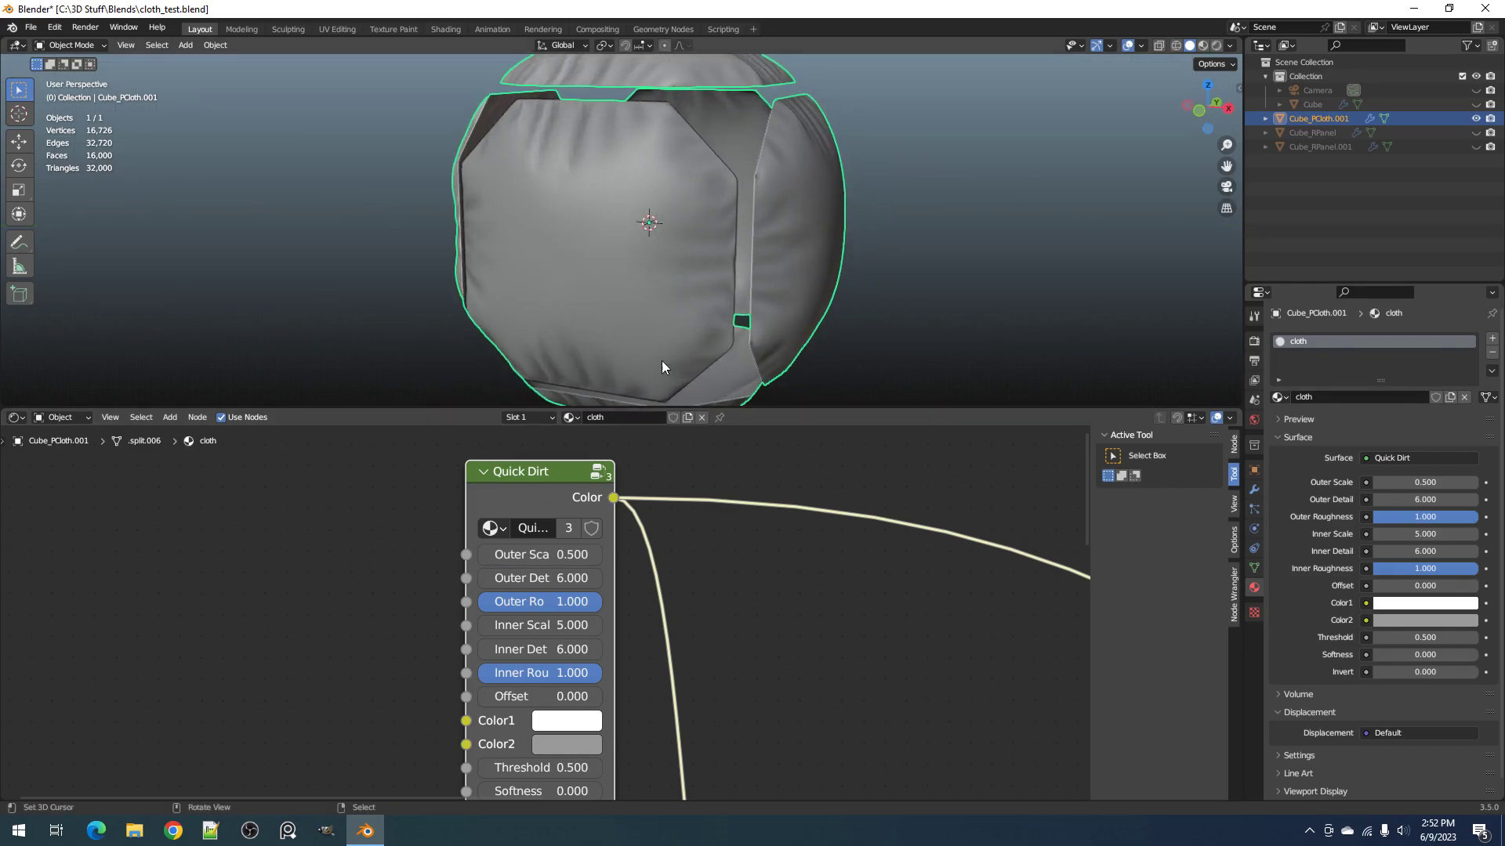
drag(527, 552, 534, 552)
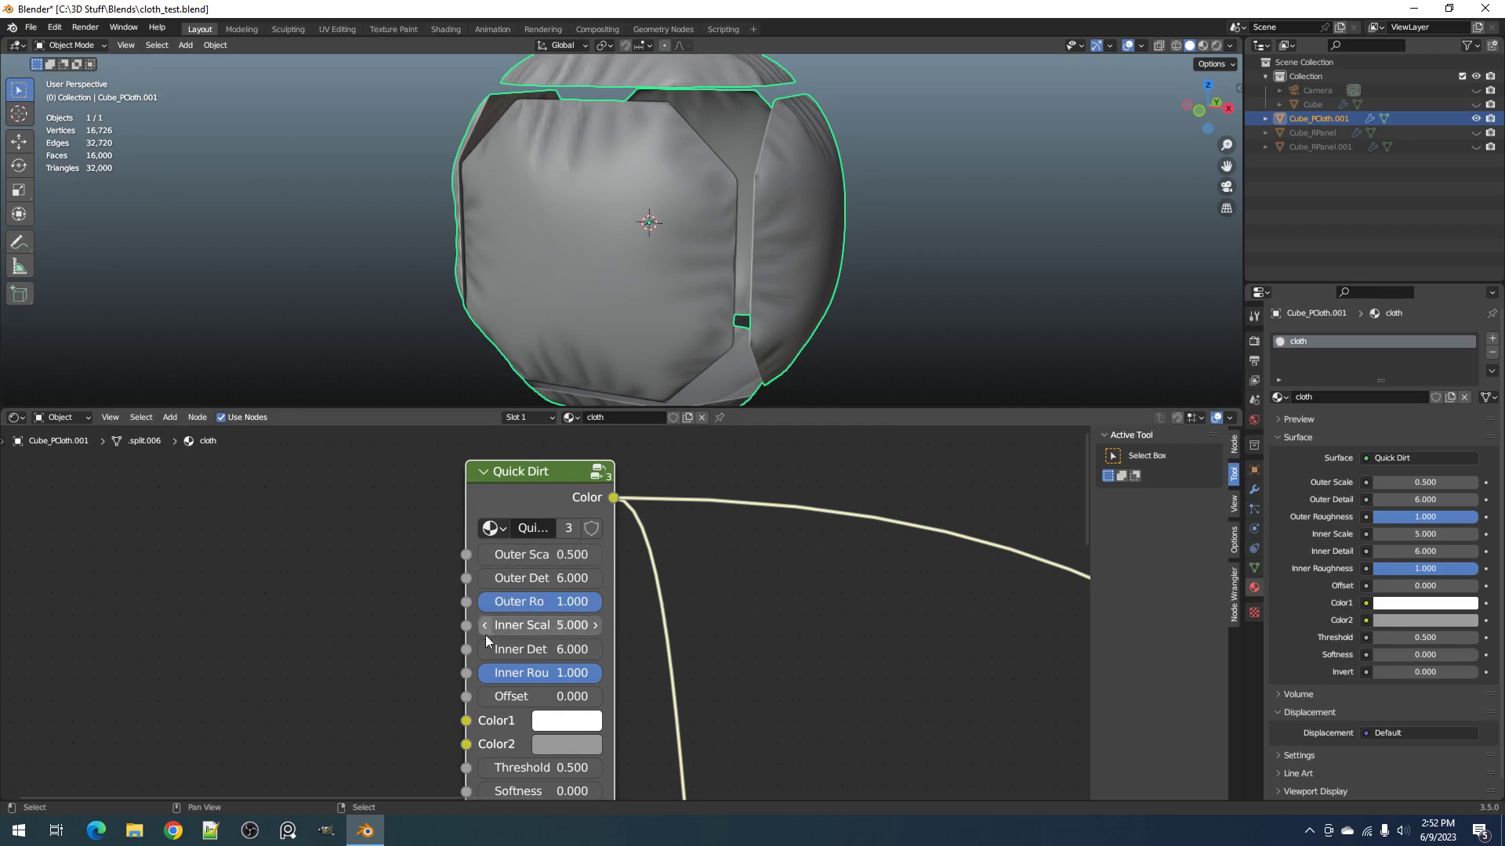
scroll(543, 627, up, 2)
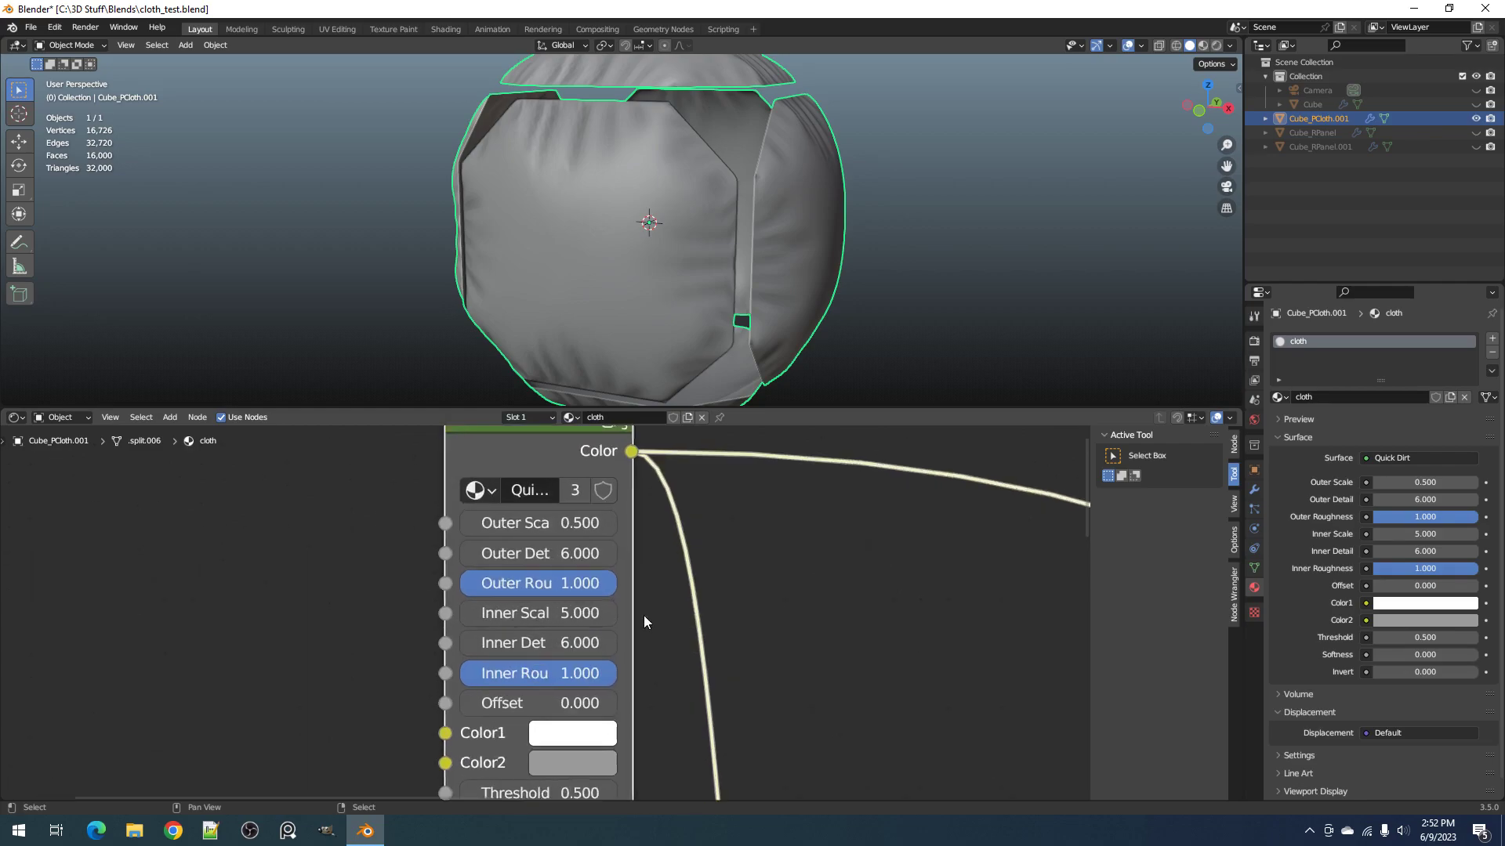
Step: Try an Inner Scale of 0 on Quick Dirt and compare the cloth in rendered and solid shading
key(z)
click(760, 203)
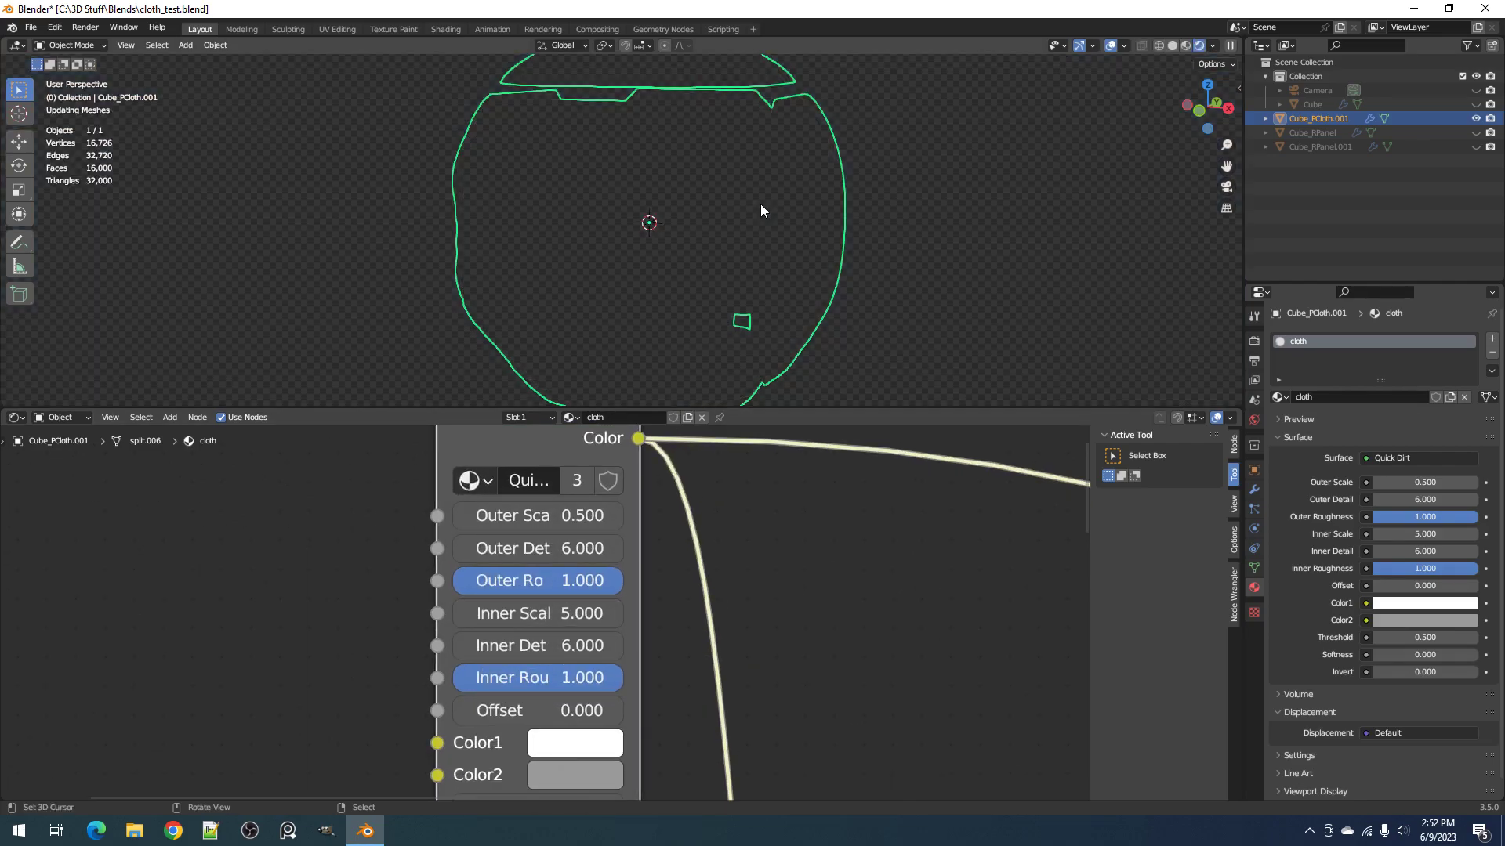
scroll(760, 204, up, 5)
scroll(757, 208, down, 4)
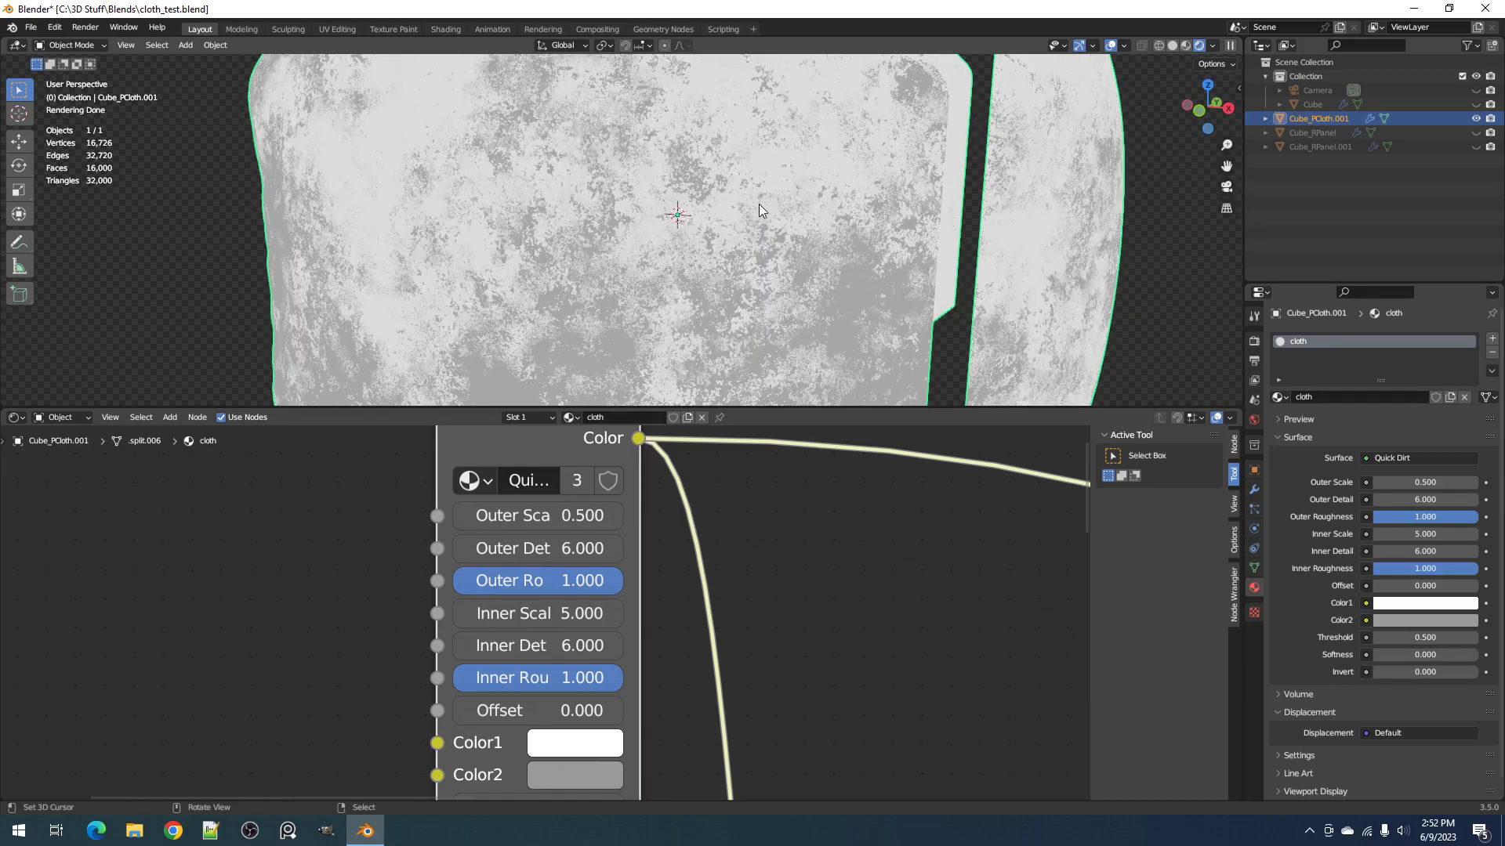
drag(541, 613, 407, 614)
click(502, 614)
text(0)
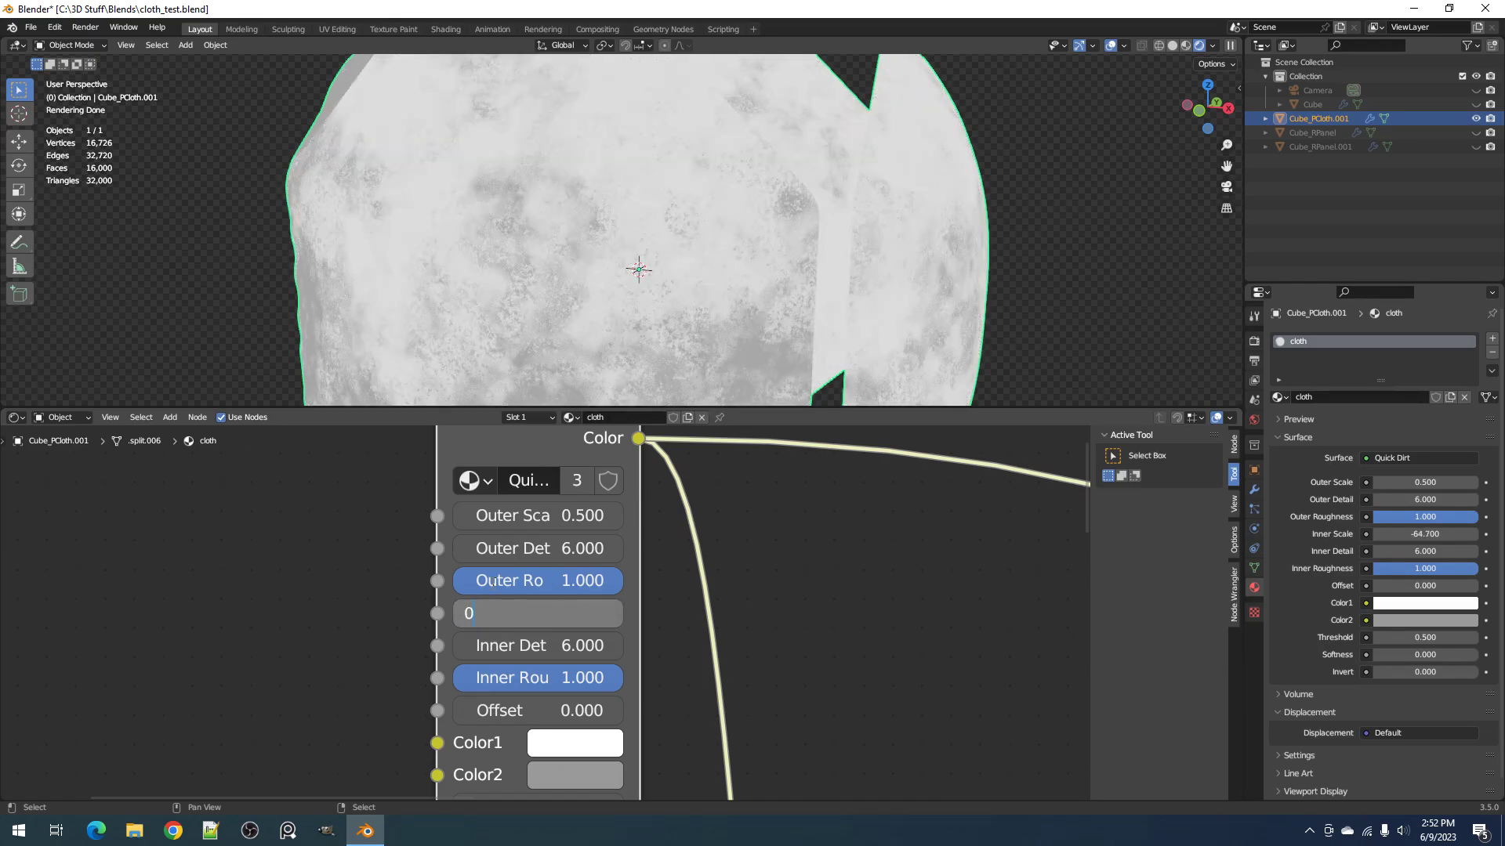
key(Return)
key(z)
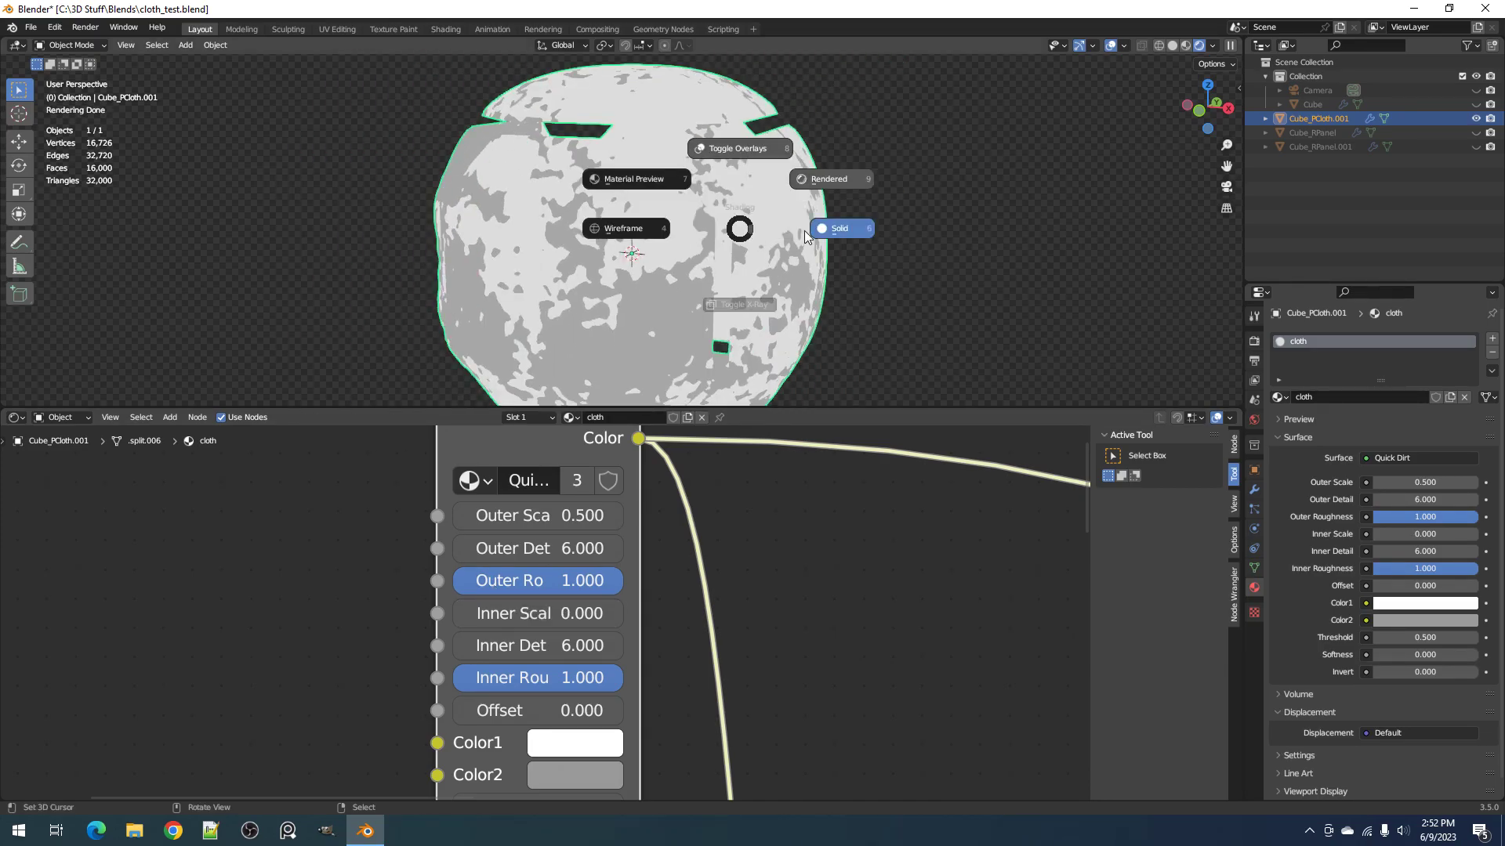
click(787, 237)
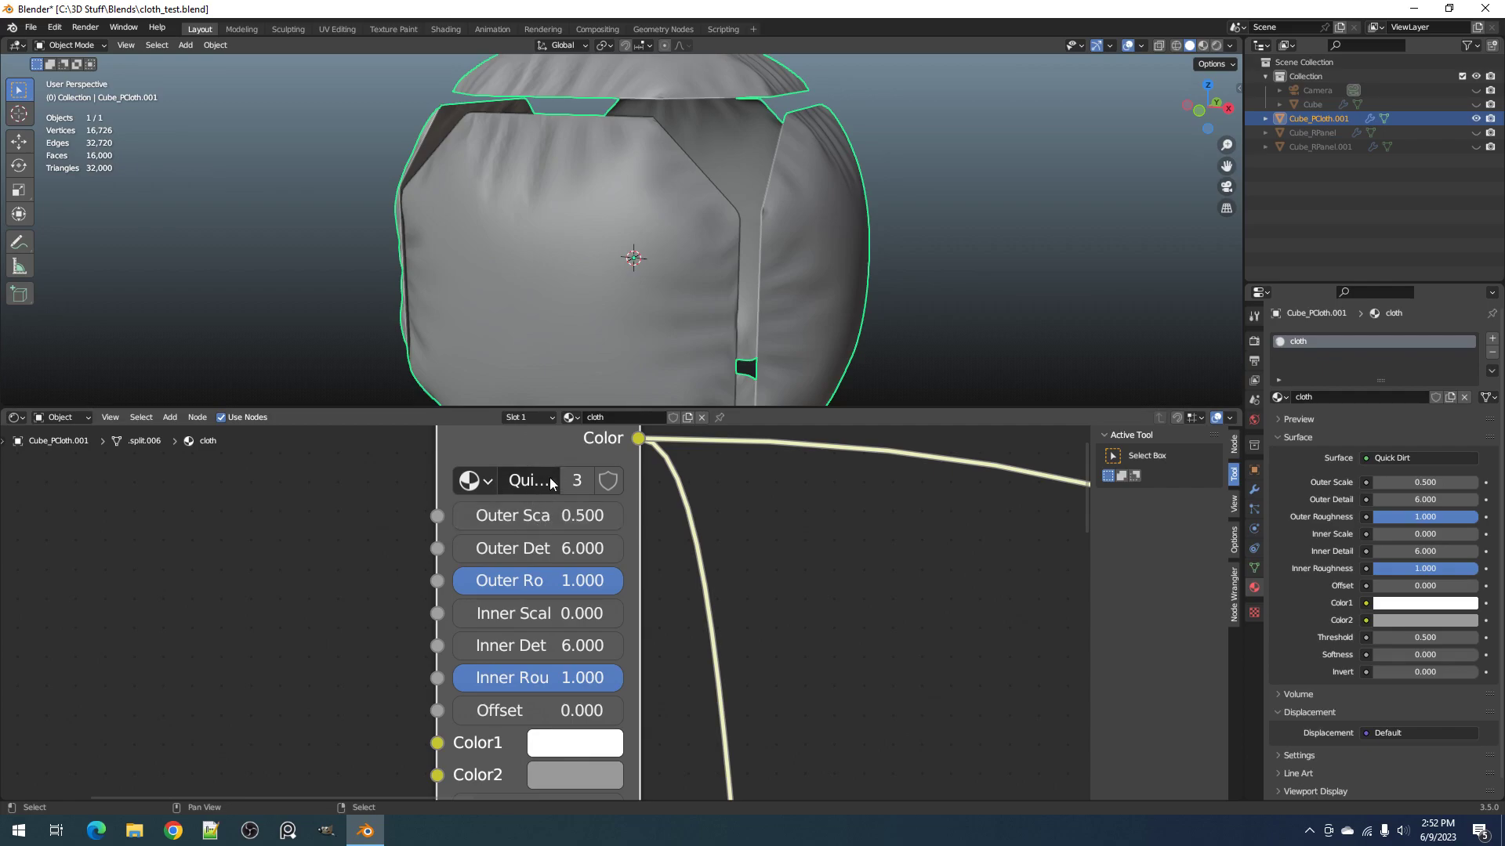
key(z)
click(767, 243)
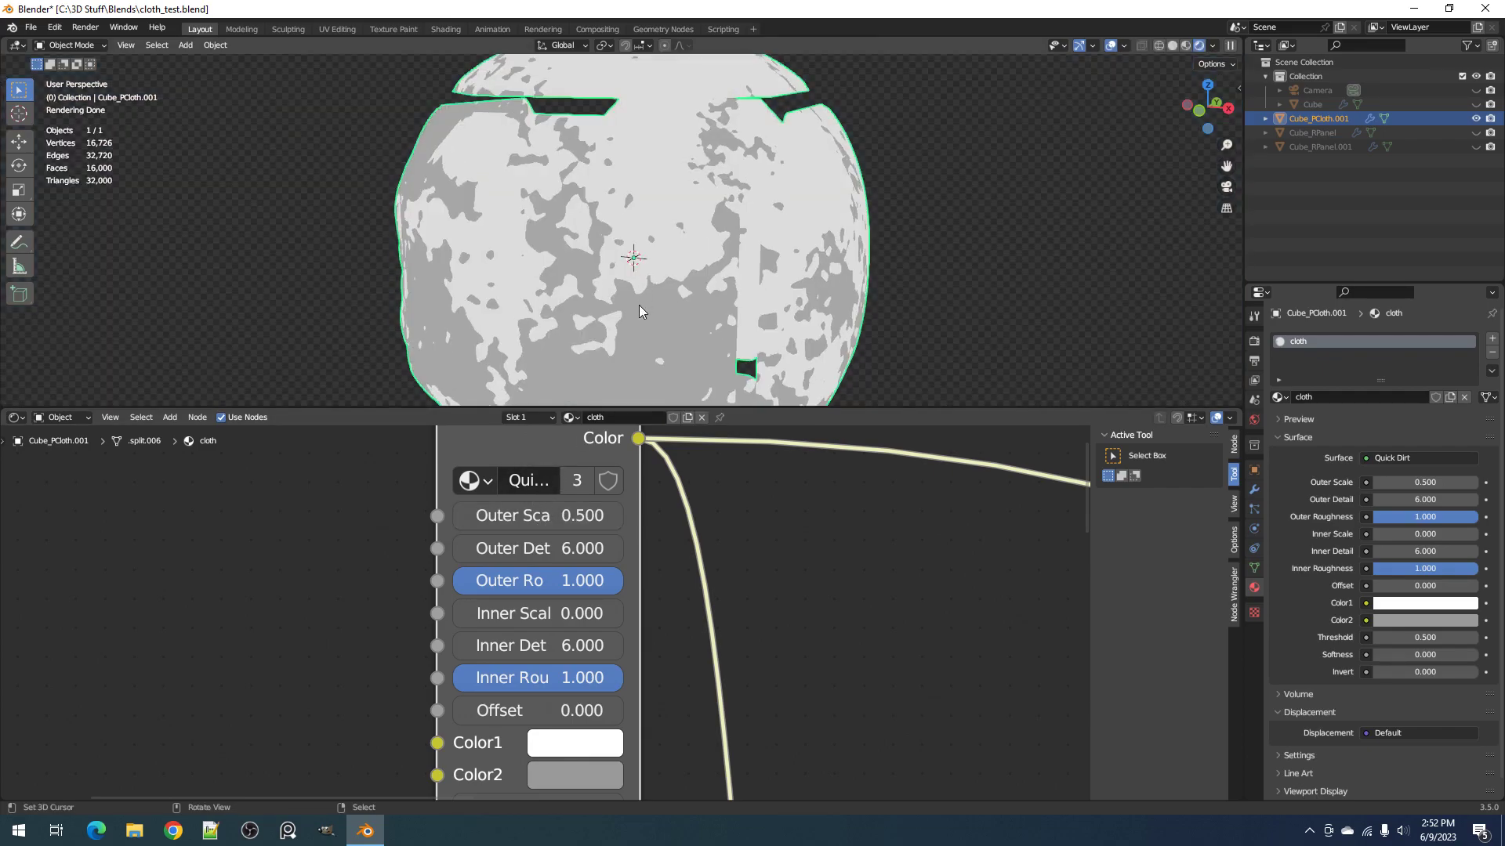
key(z)
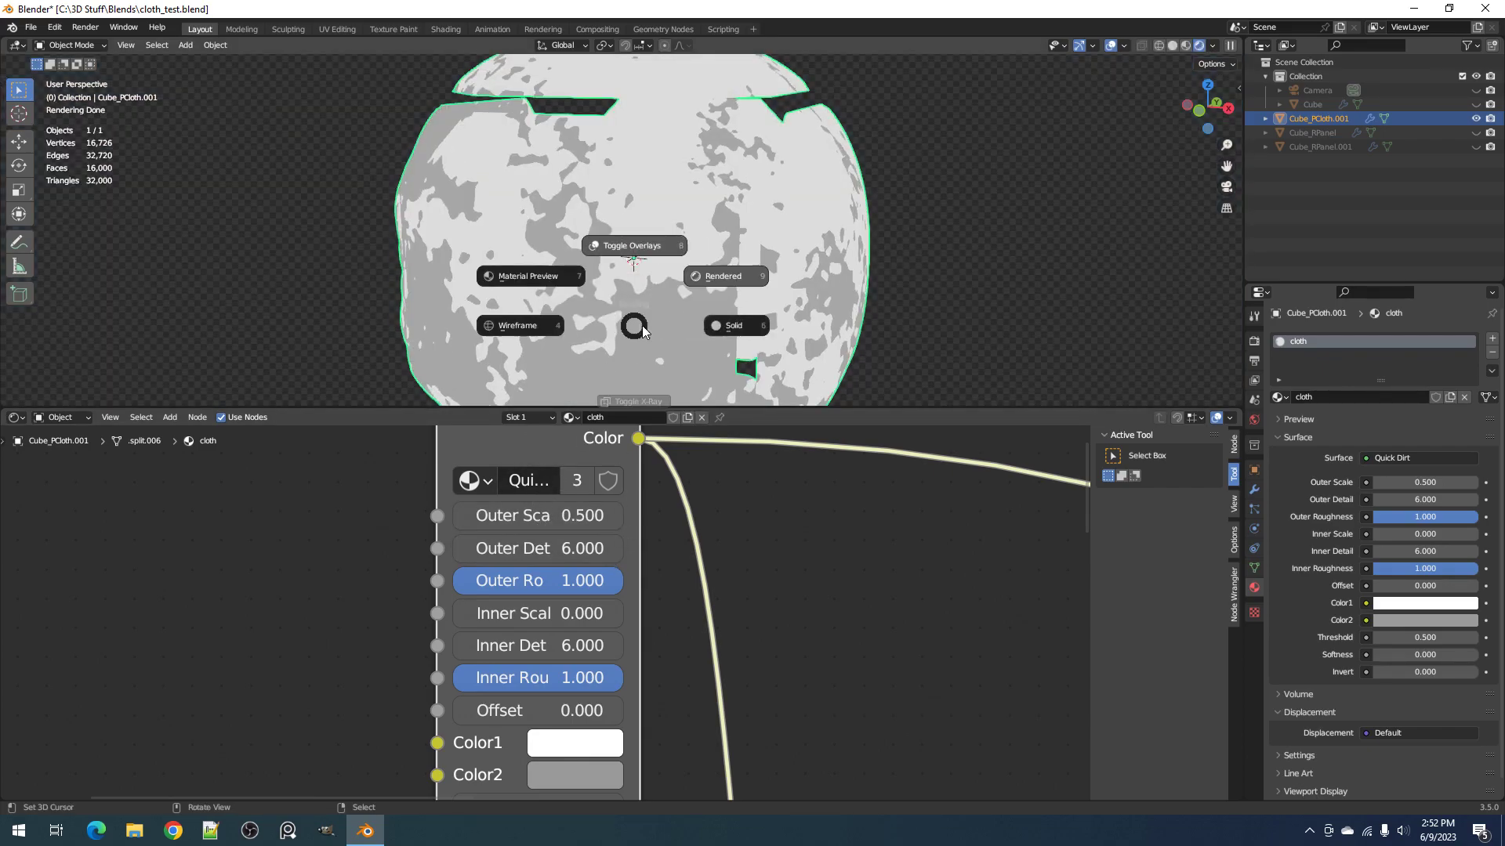
click(745, 323)
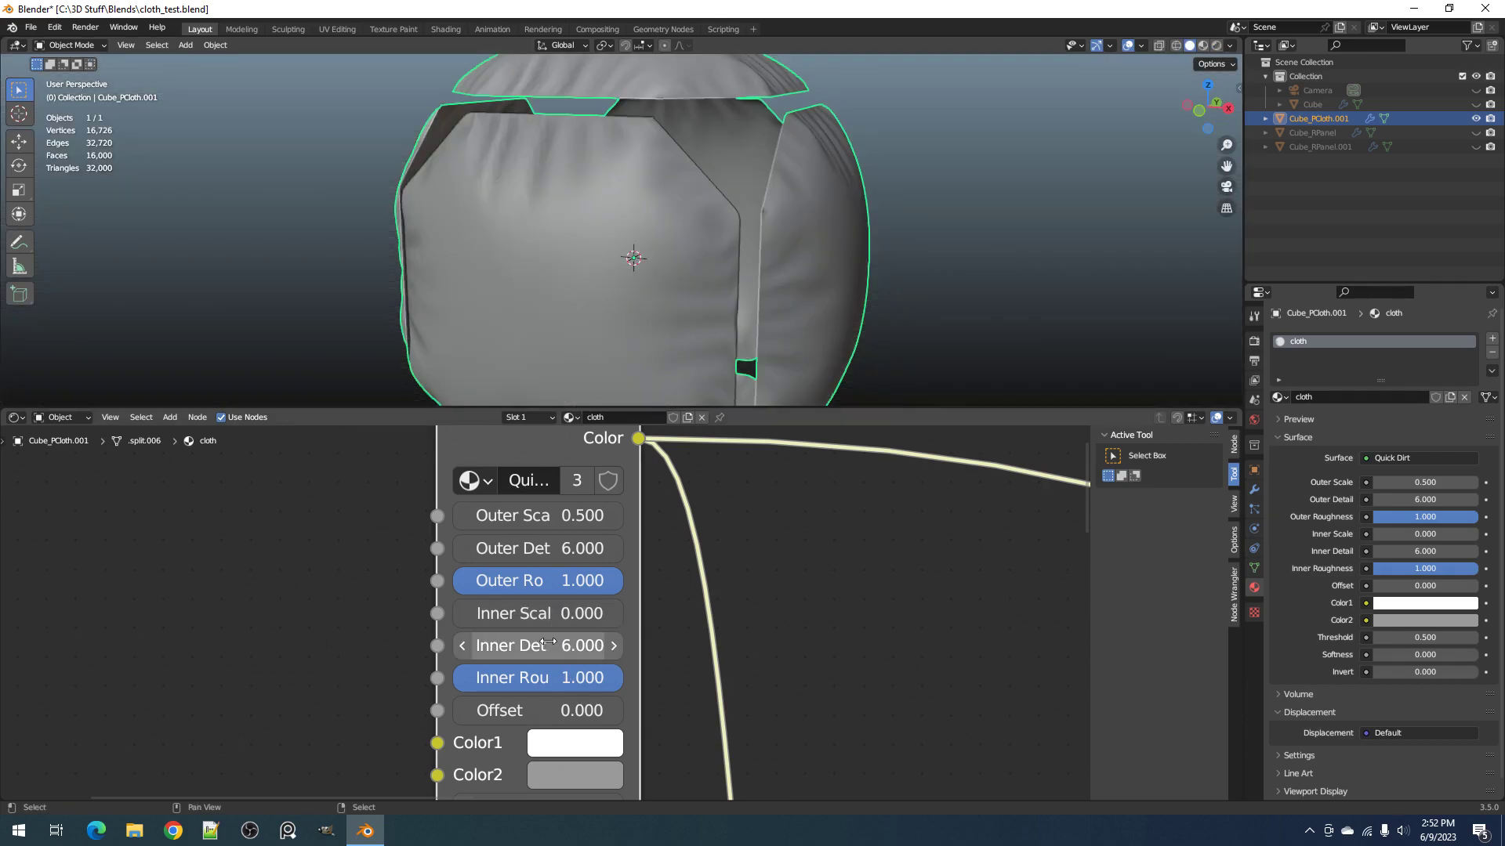
Step: Set Quick Dirt's Inner Scale back to 5 in rendered shading and return to solid shading
key(z)
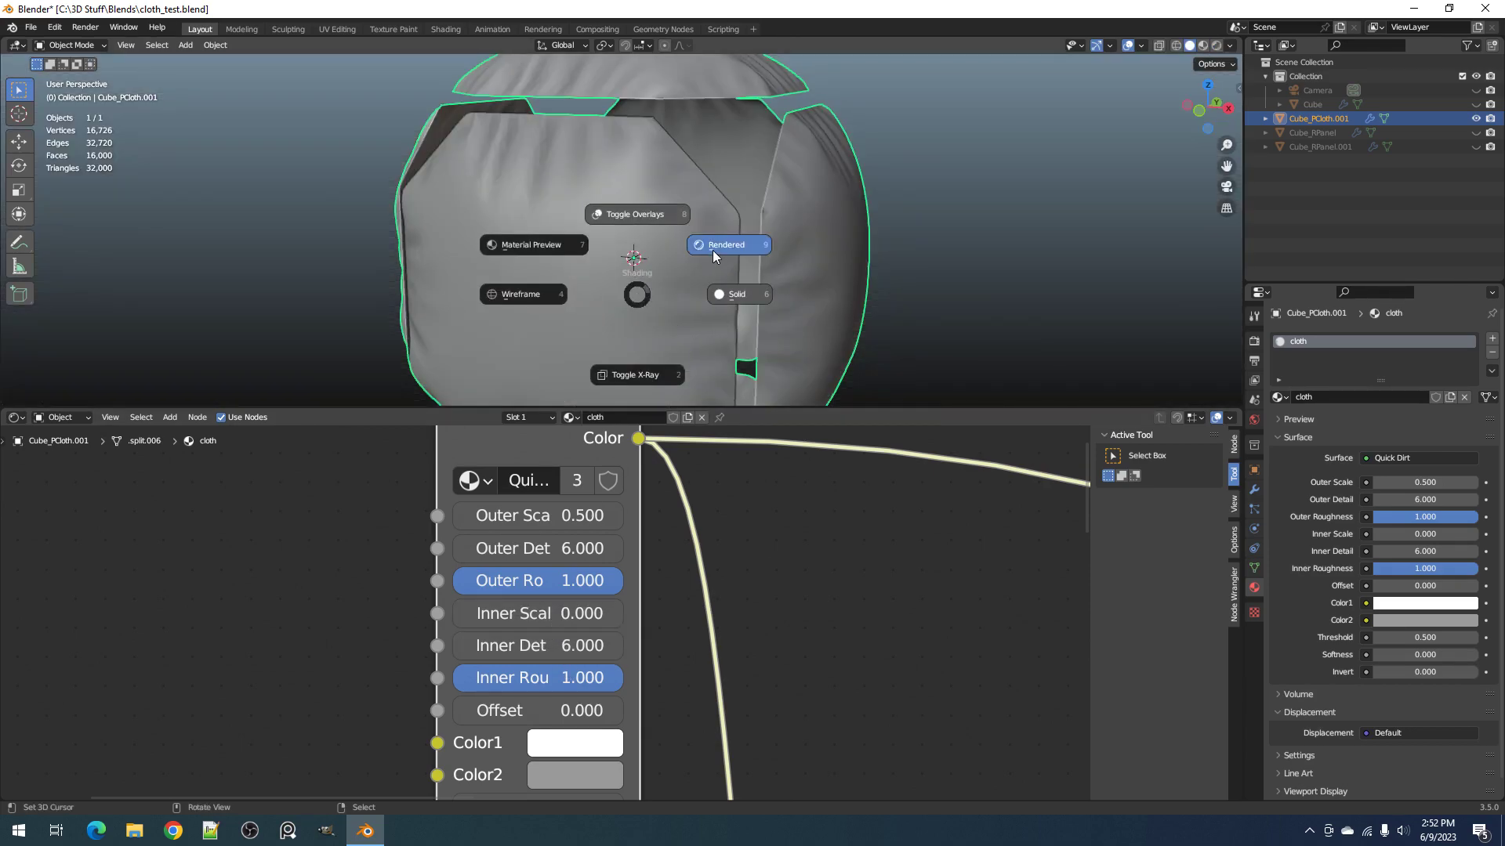
click(715, 247)
click(545, 620)
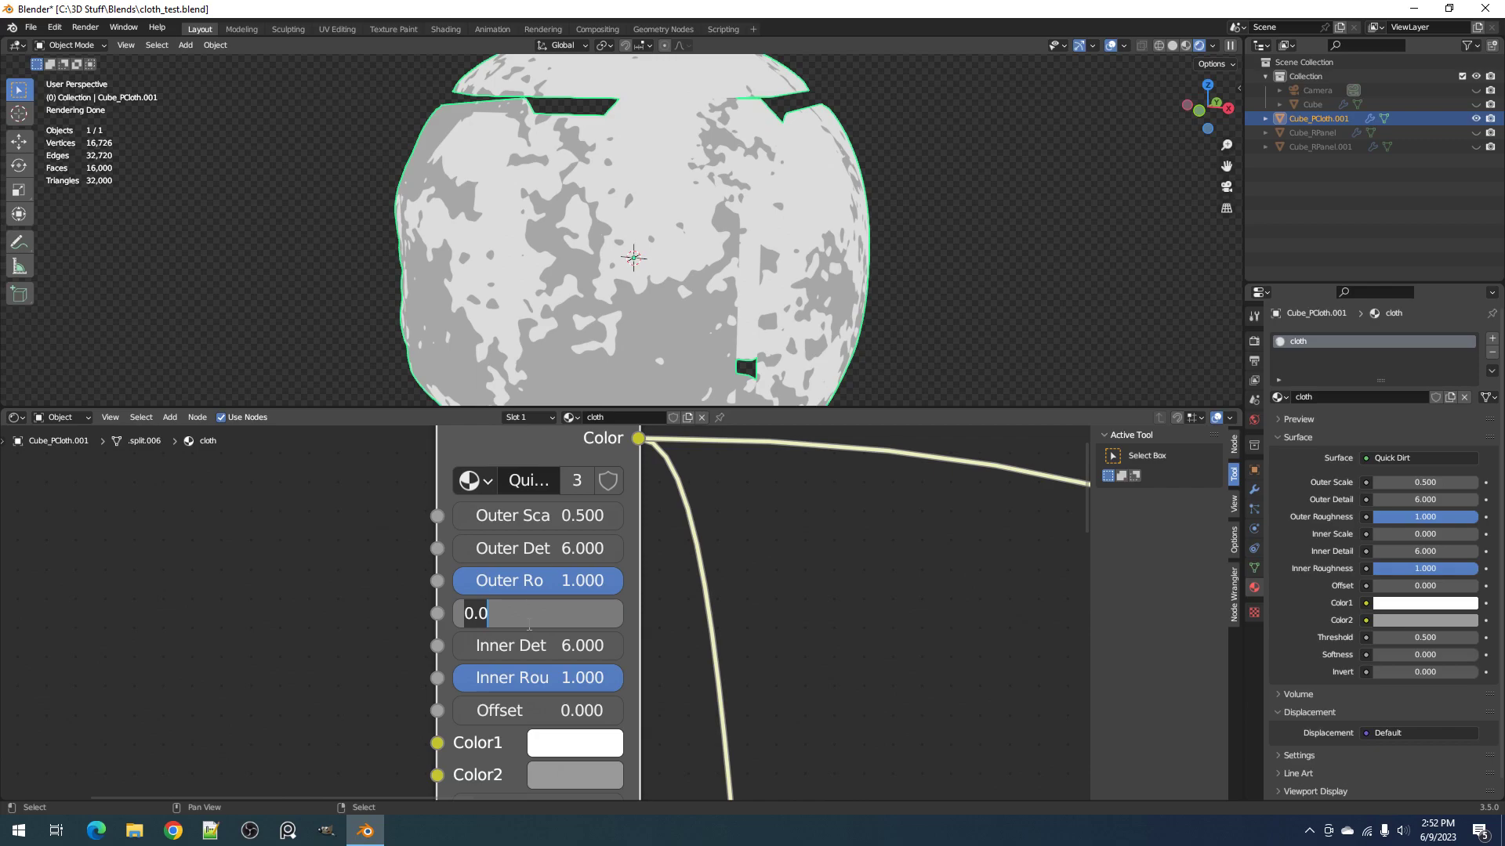
text(5)
key(Return)
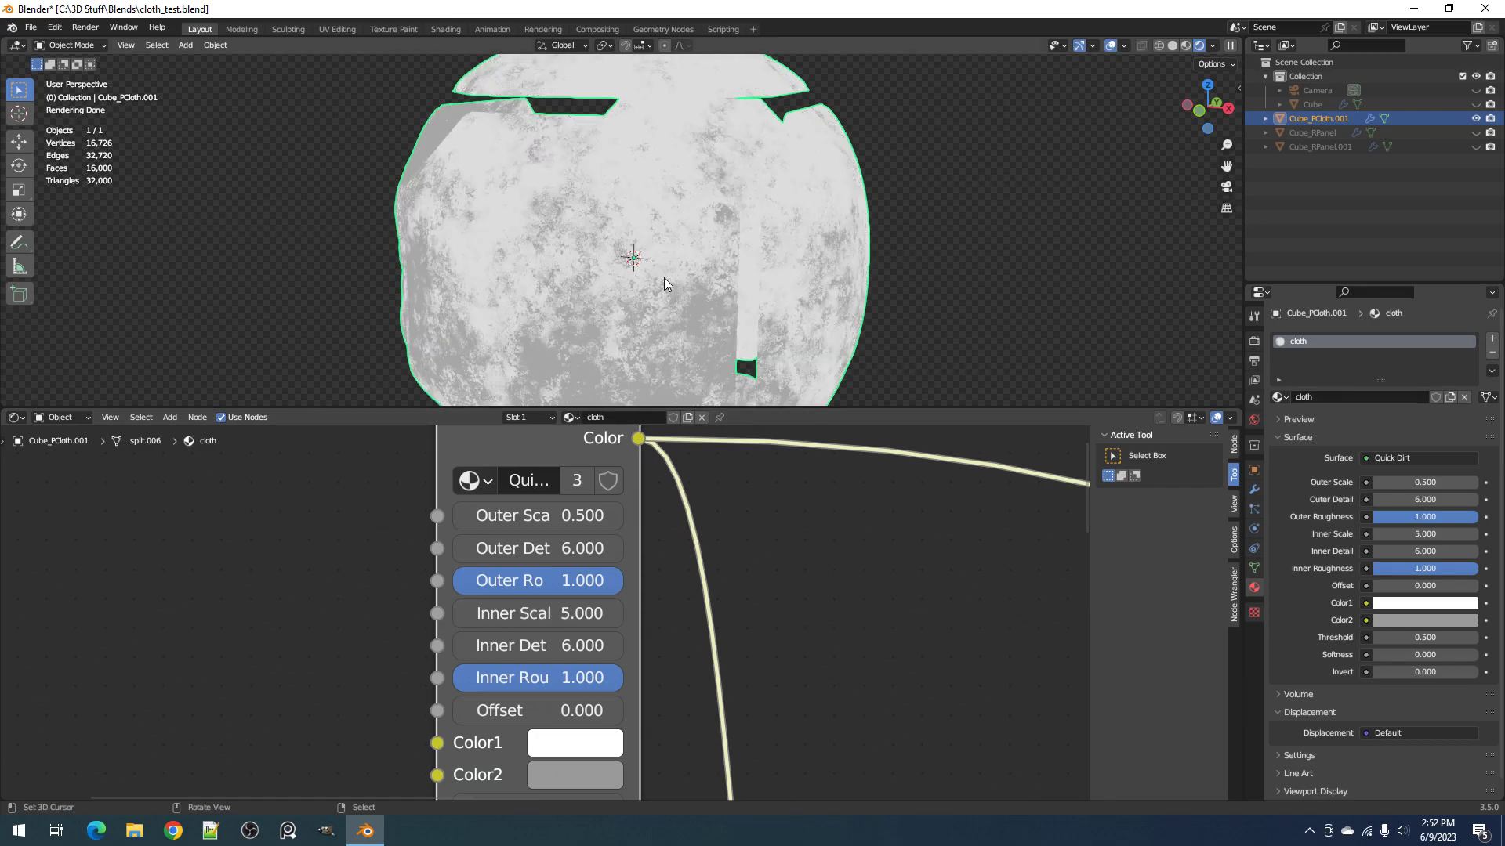
key(z)
click(777, 327)
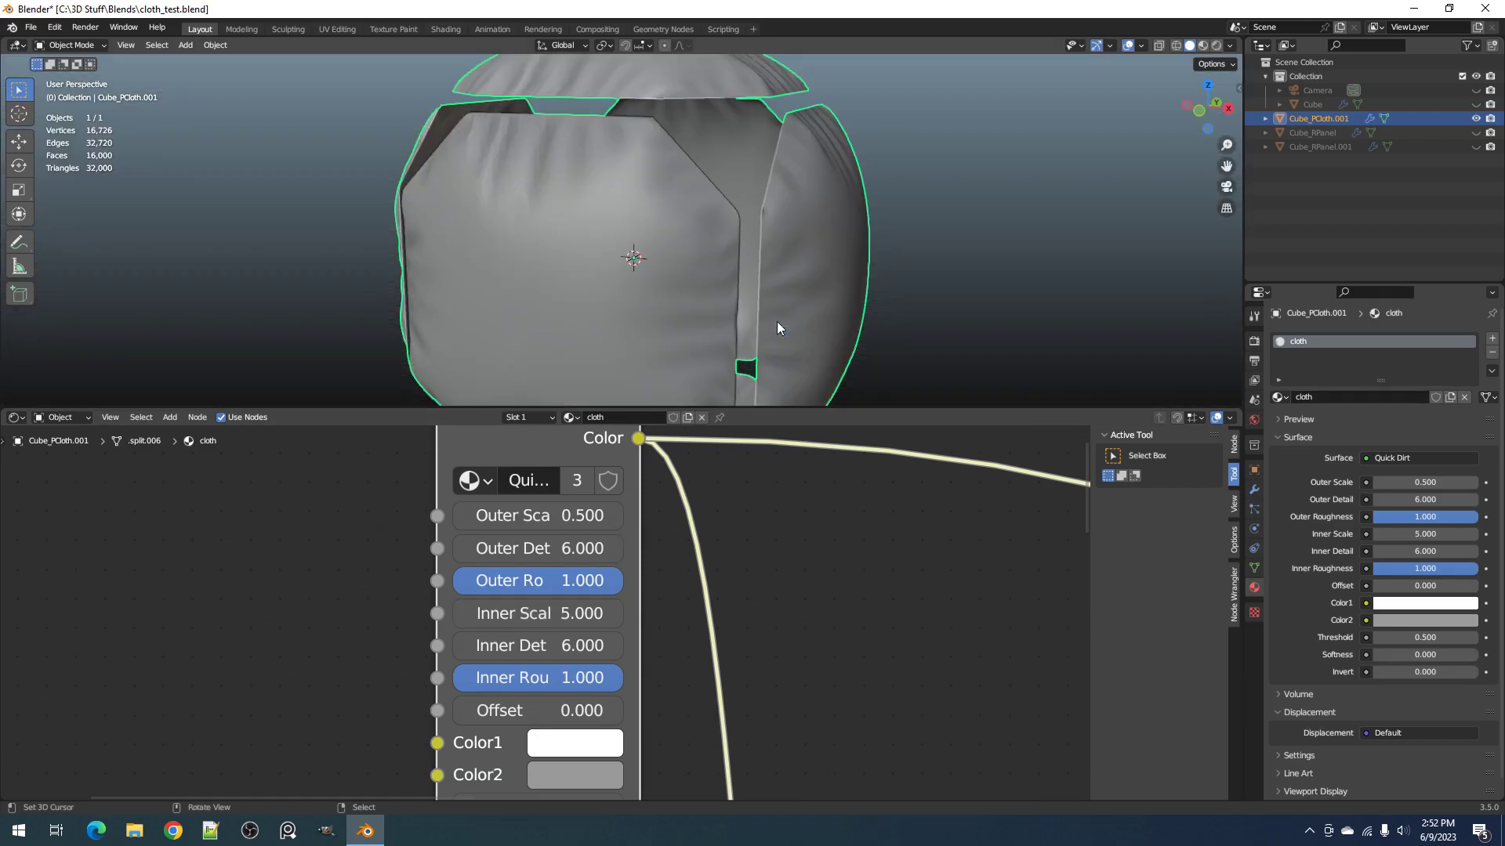
Step: Review Quick Dirt's remaining settings, check the dirt pattern on the cloth in rendered shading, and return to solid shading
scroll(599, 249, up, 2)
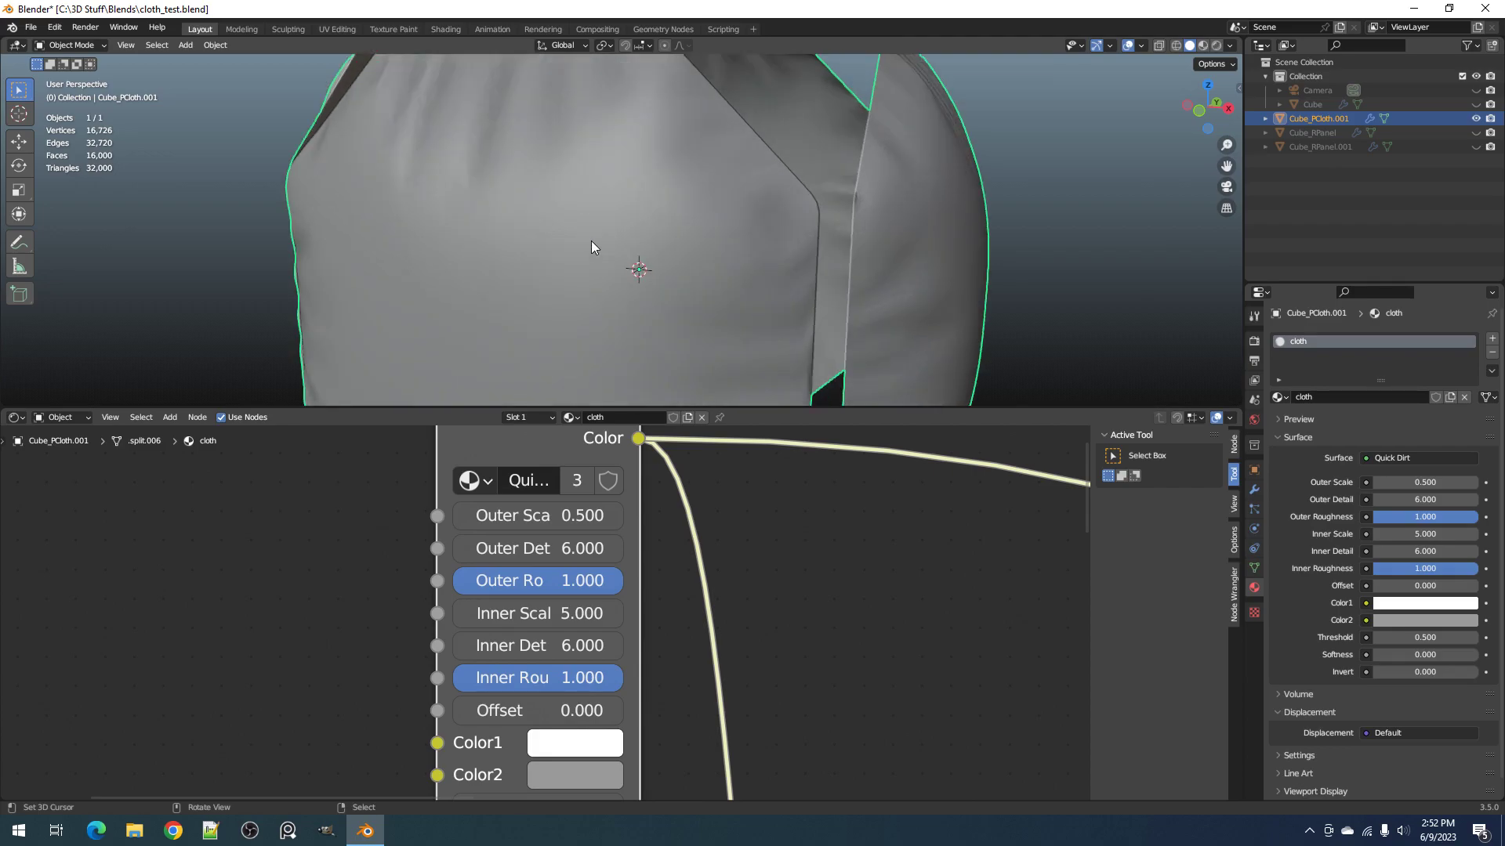
scroll(557, 247, down, 1)
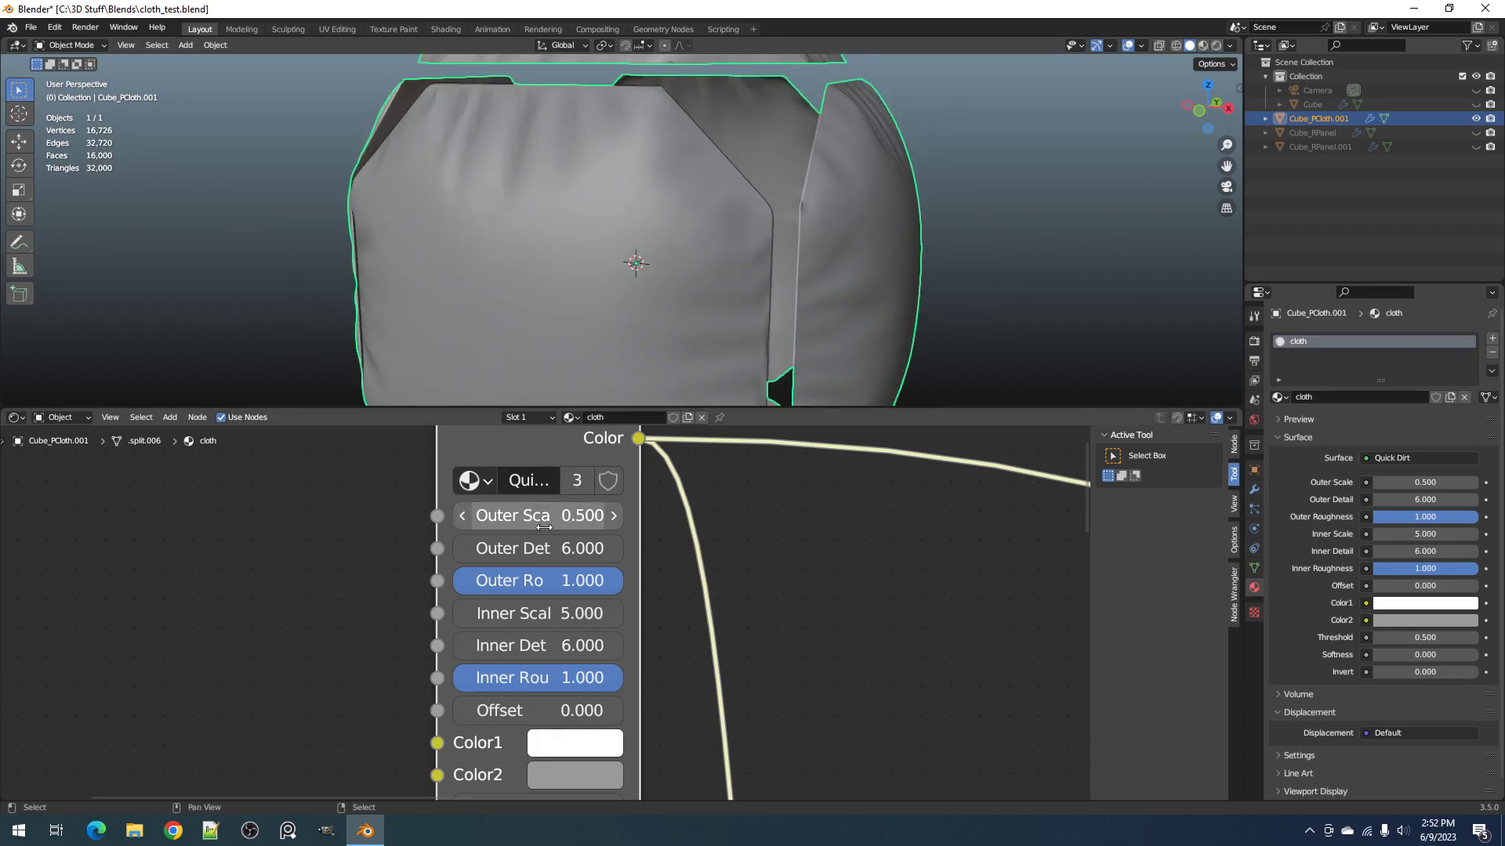
click(546, 619)
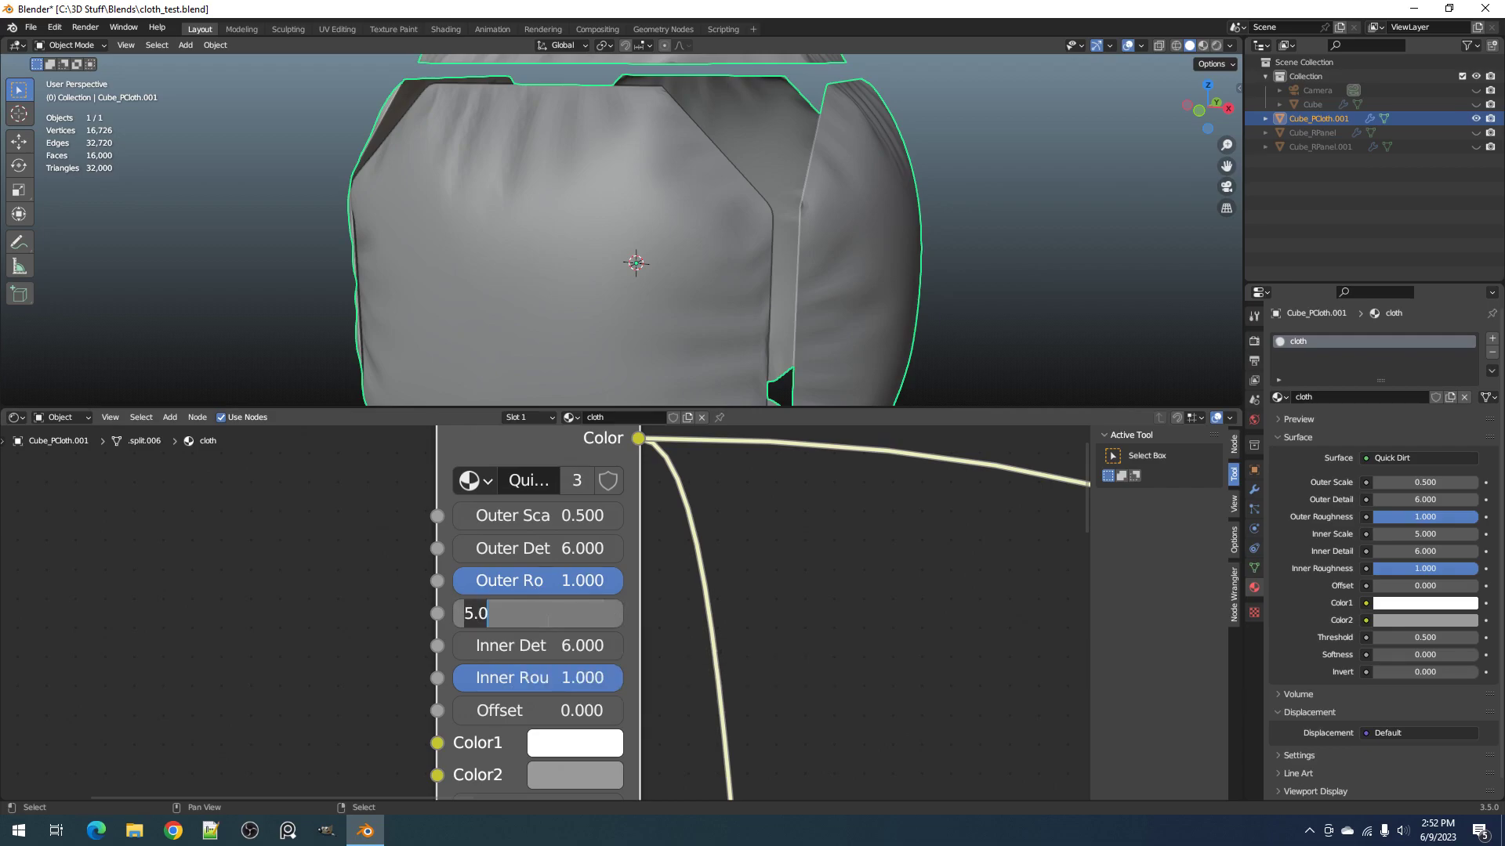
click(749, 588)
scroll(588, 643, down, 1)
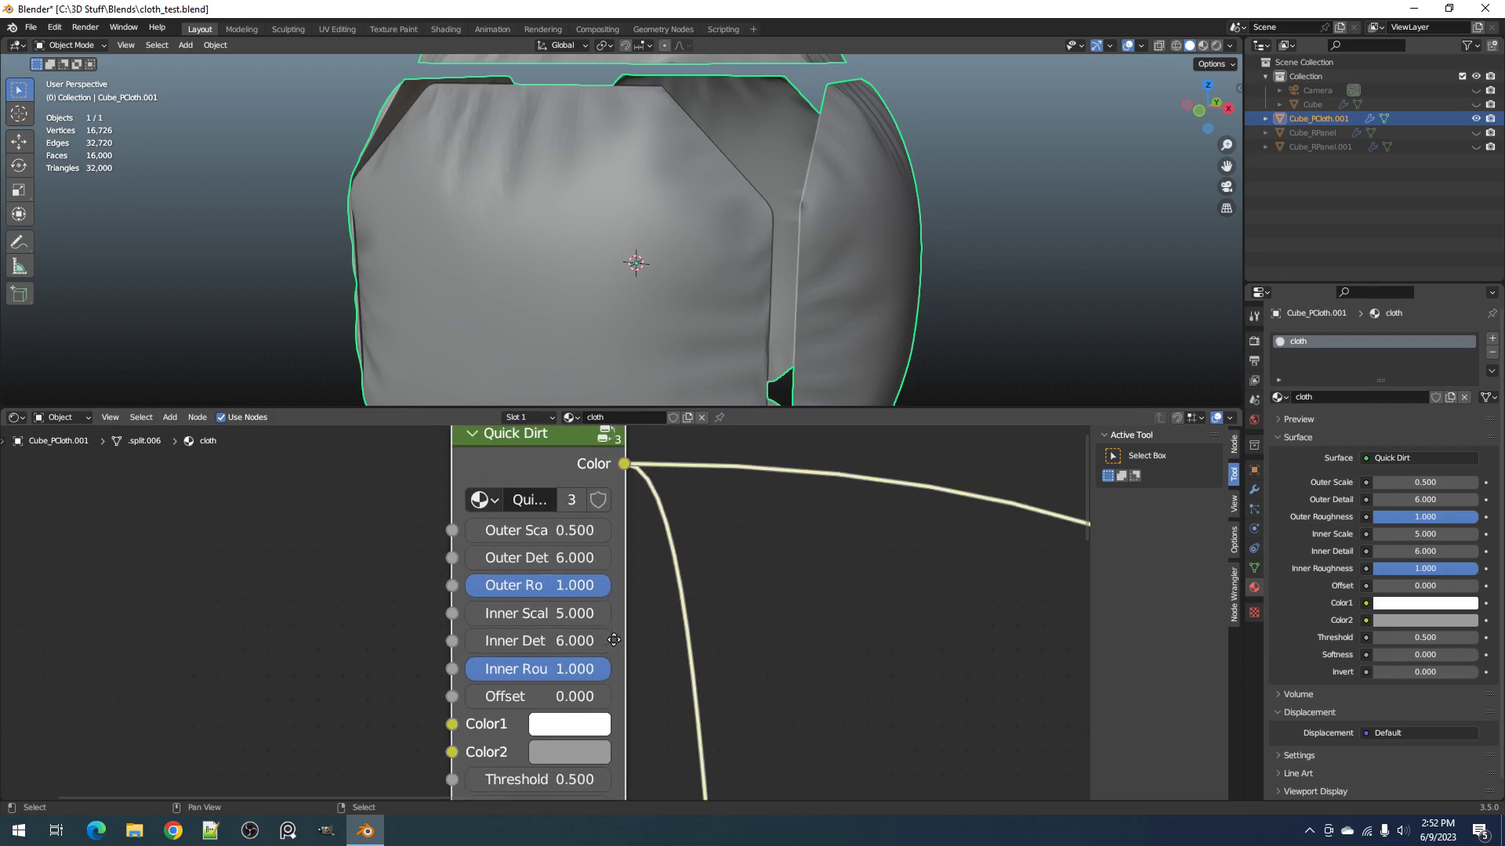
middle_drag(616, 645, 622, 529)
key(z)
click(724, 182)
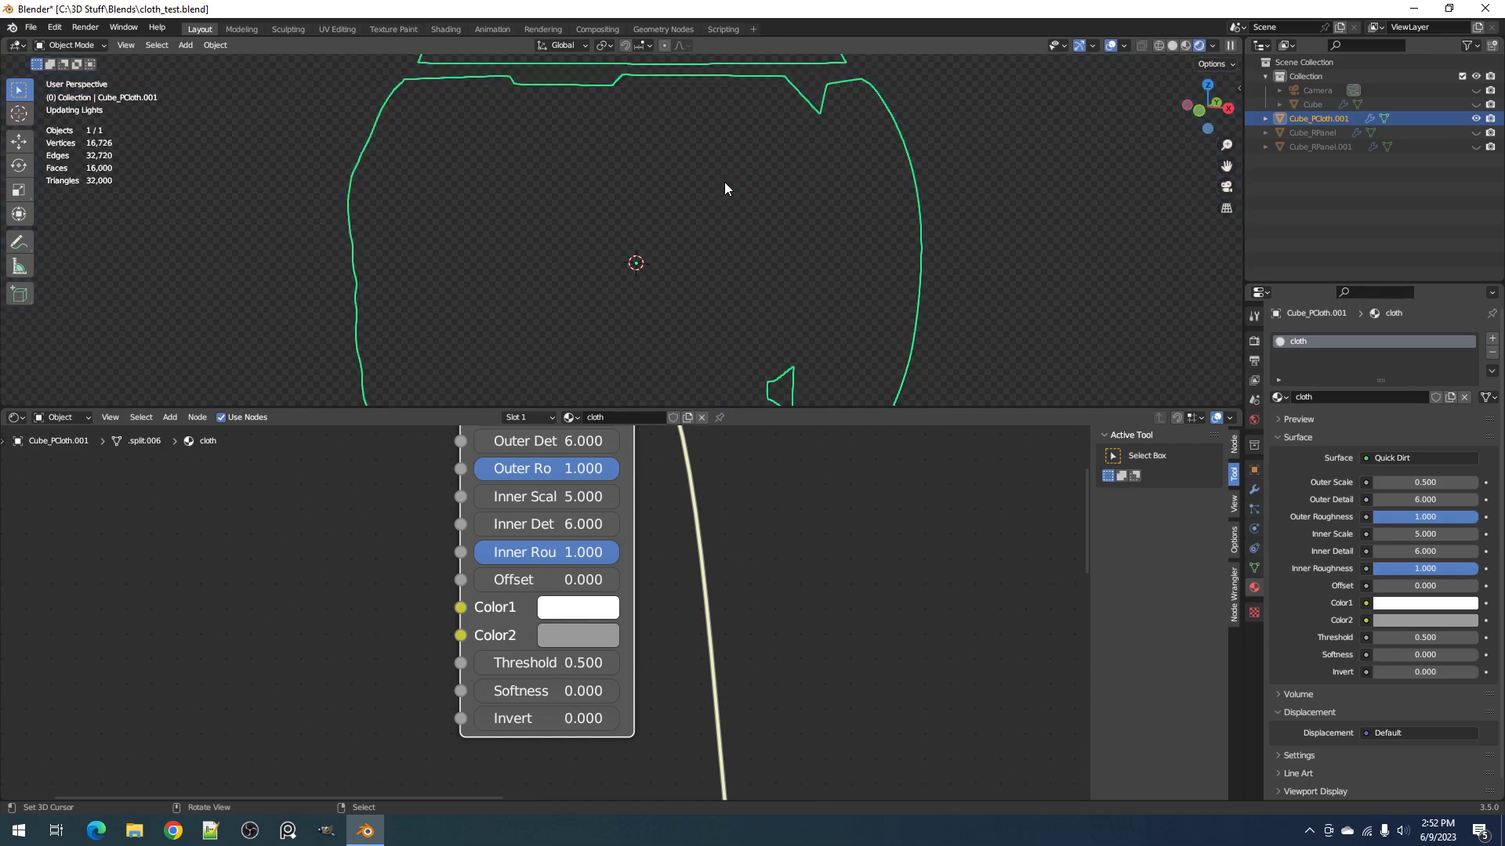
key(z)
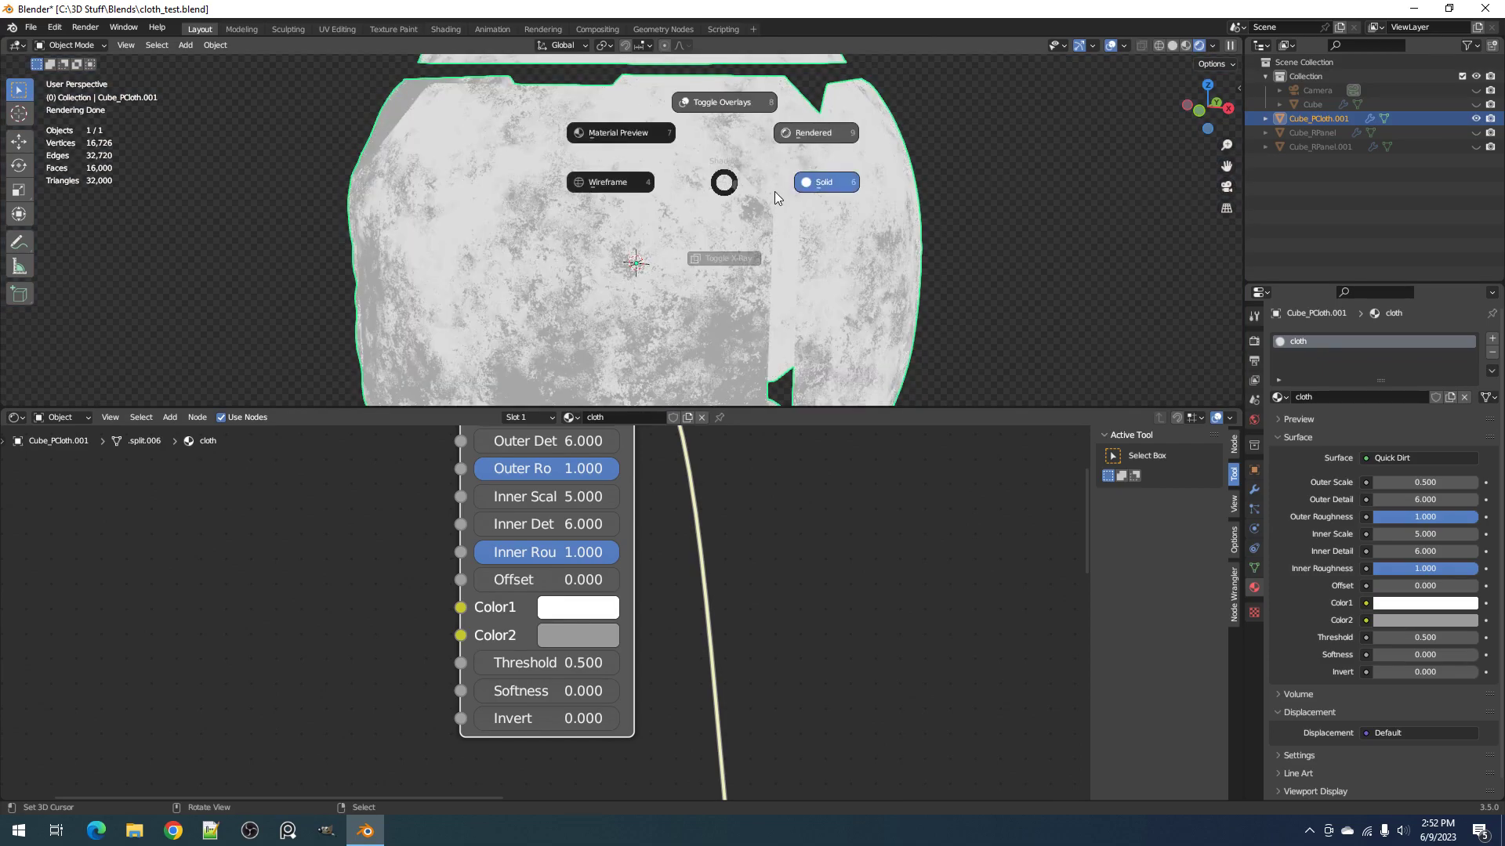
click(845, 180)
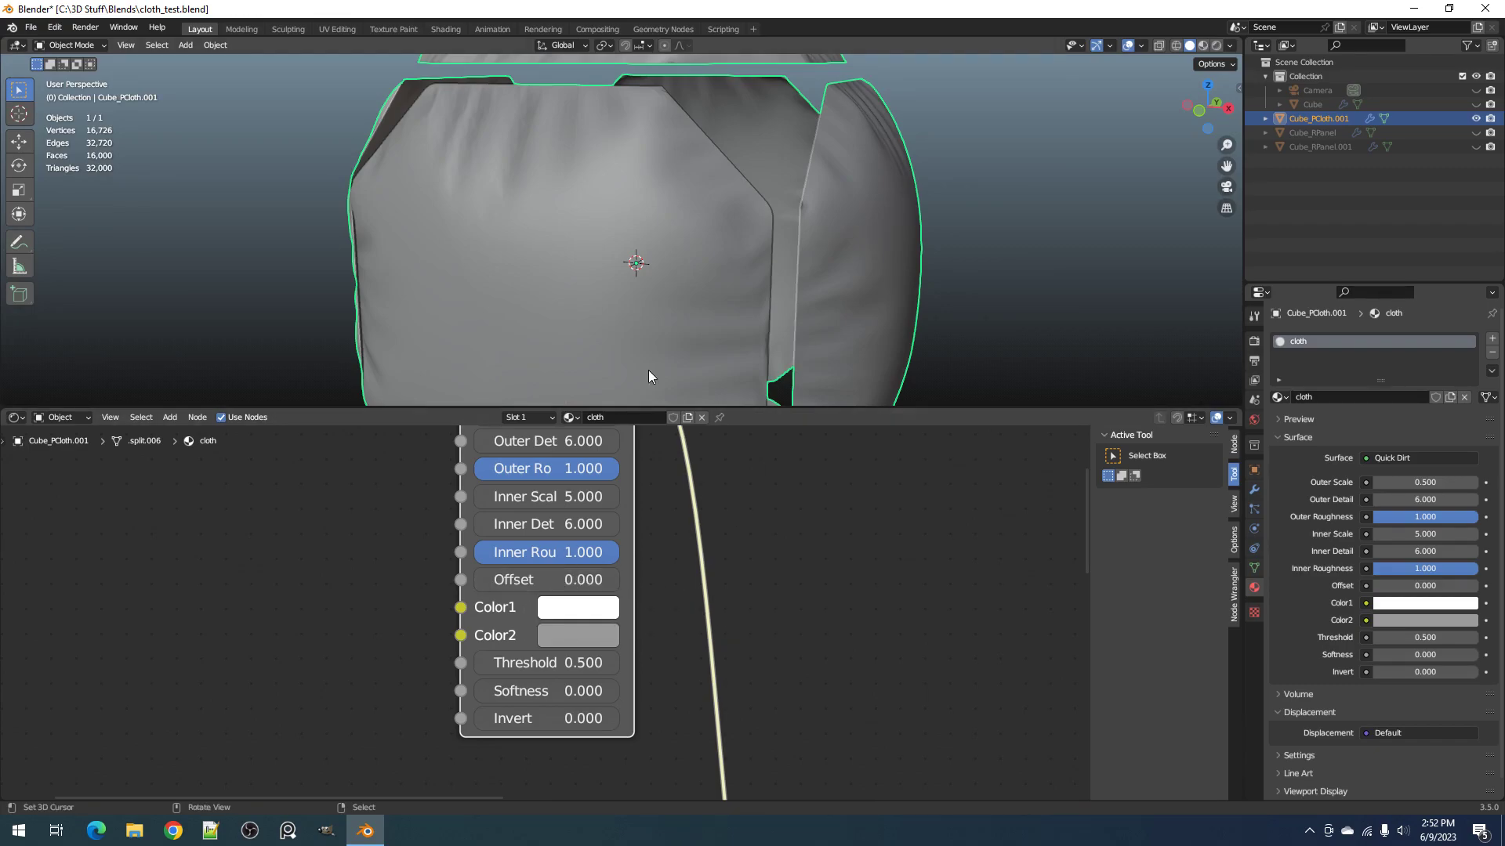
scroll(663, 237, down, 4)
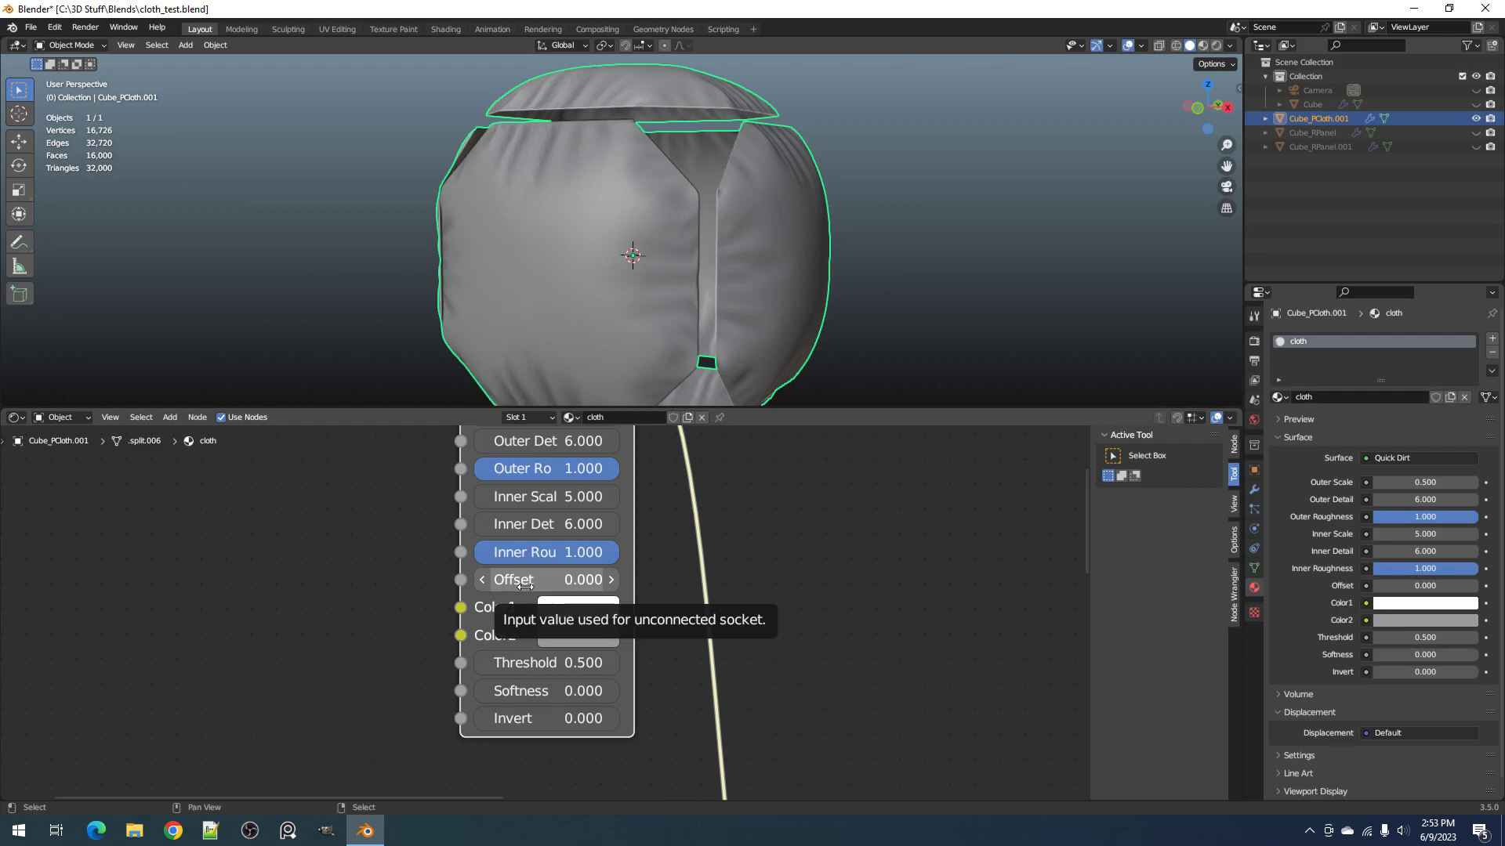
key(shift+a)
mouse_move(736, 481)
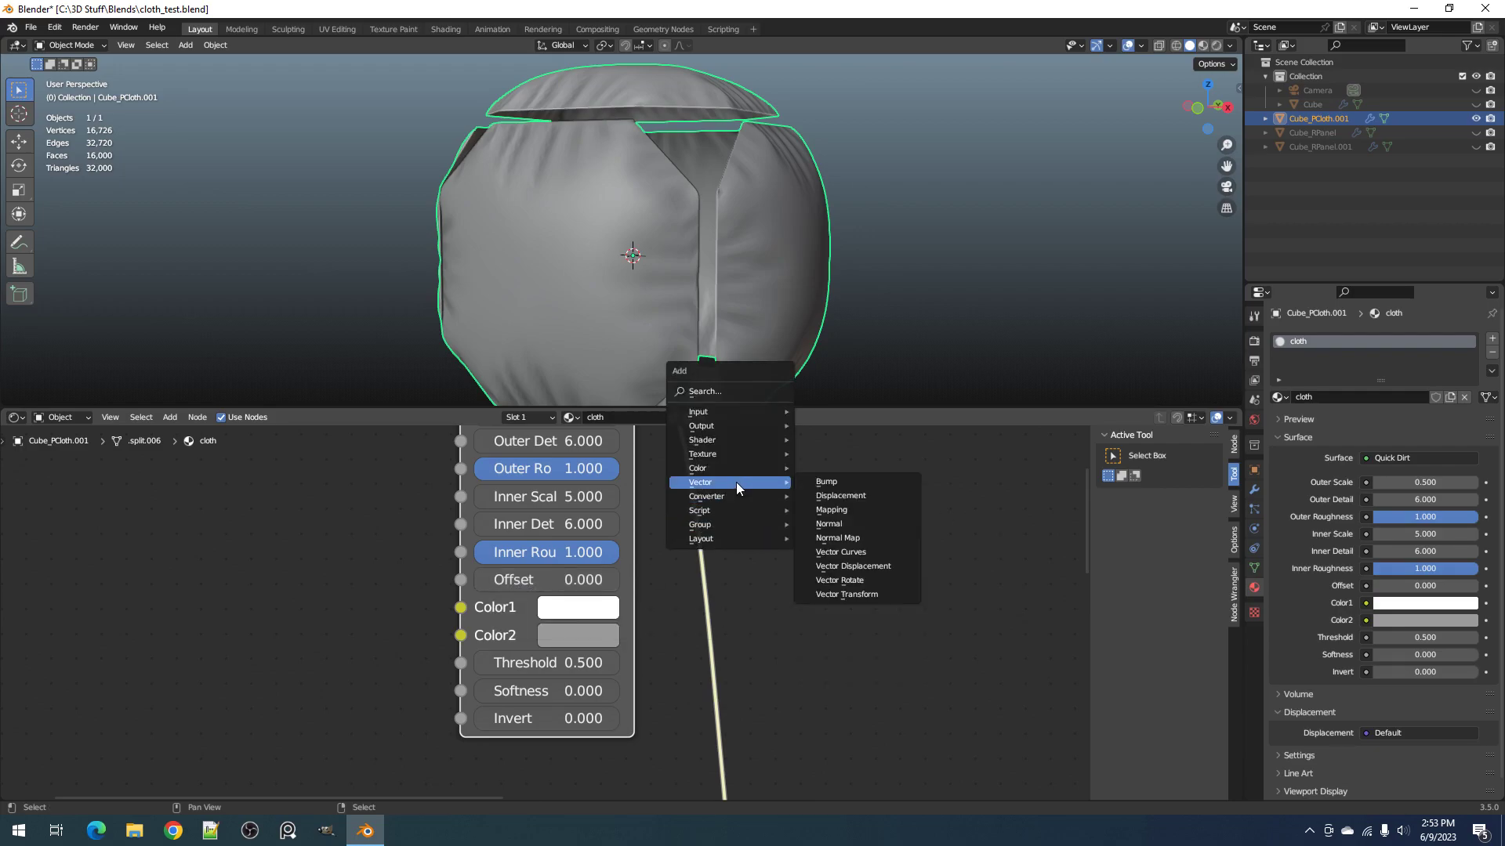
click(818, 511)
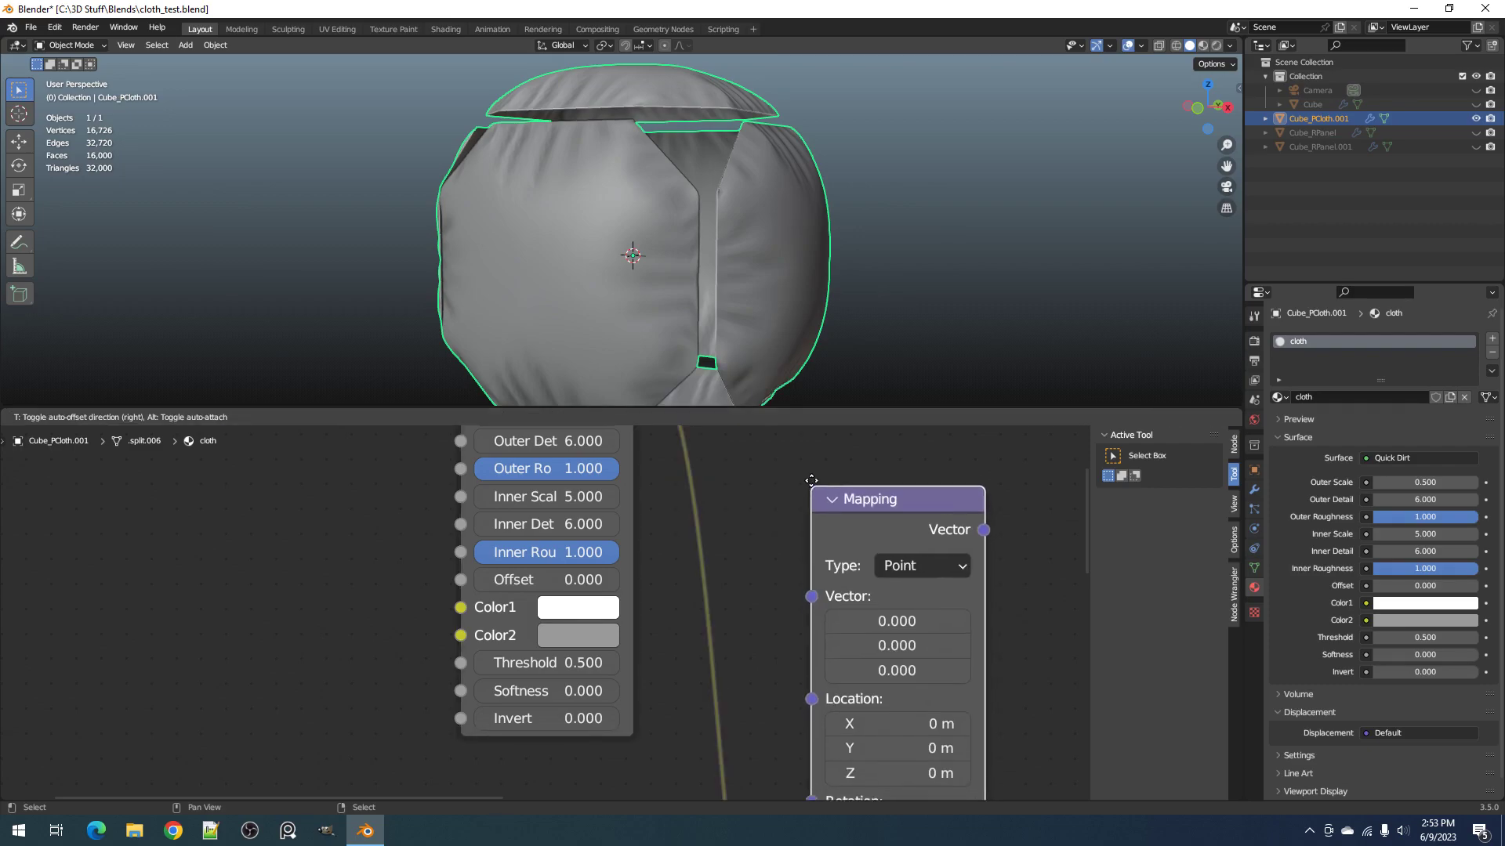
click(815, 481)
scroll(835, 591, down, 1)
scroll(835, 591, down, 1)
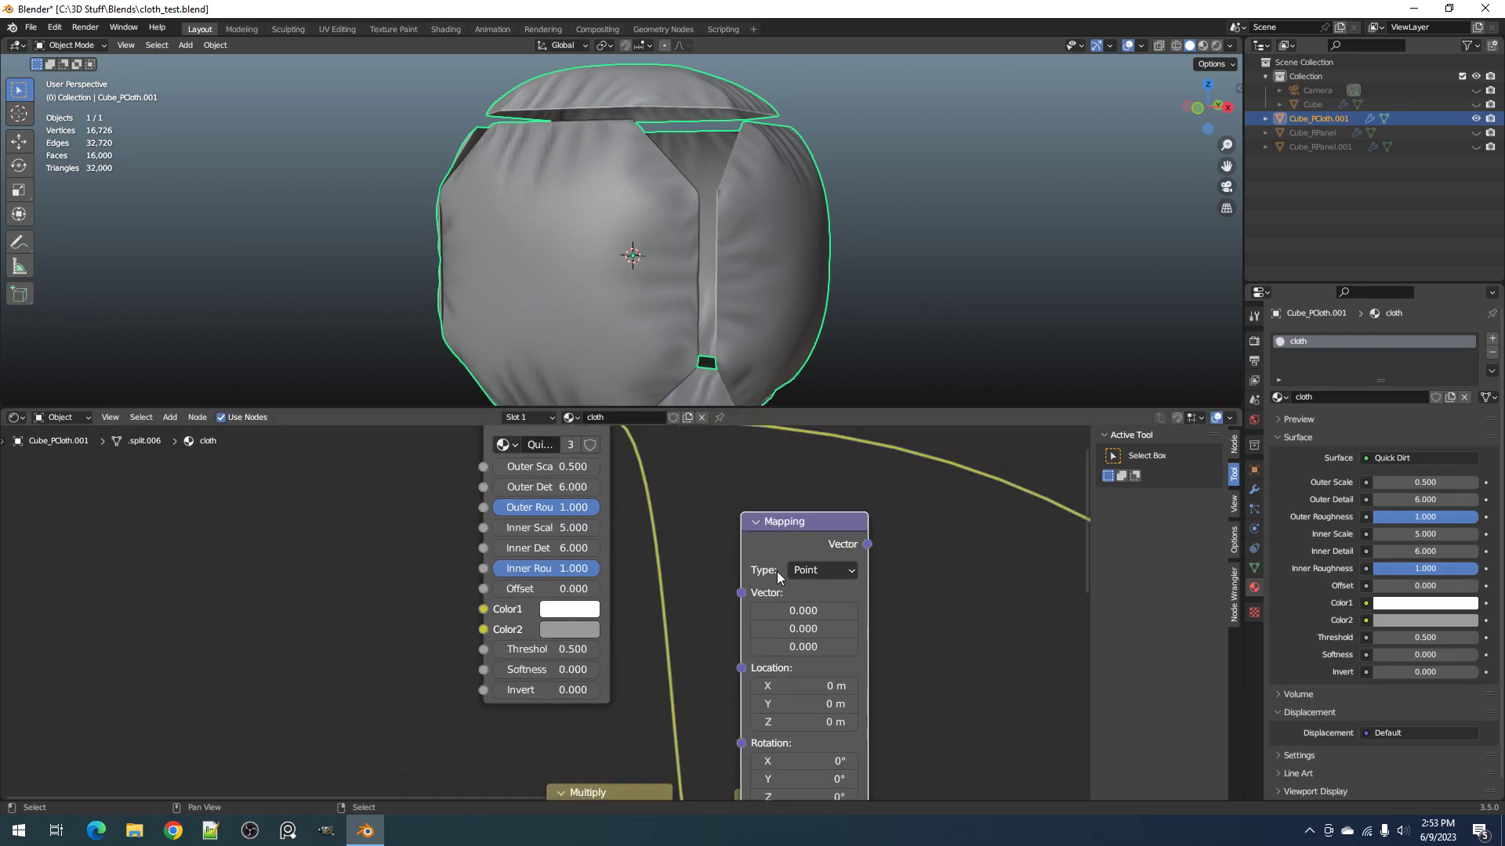
key(x)
Step: Try an Offset of 20 on Quick Dirt in rendered shading, then reset it to 0
scroll(632, 276, up, 3)
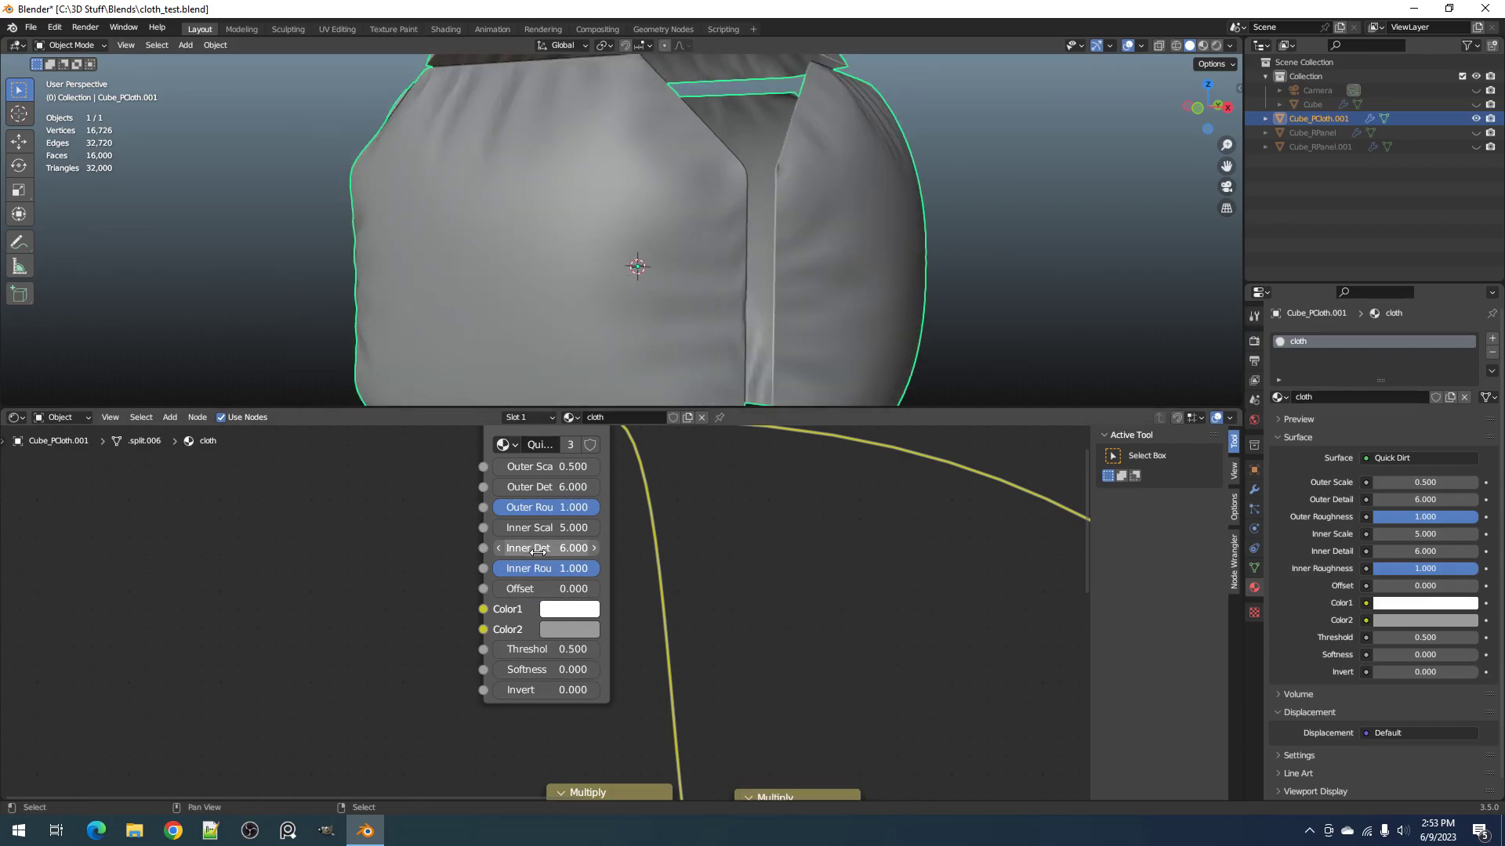
key(z)
click(710, 258)
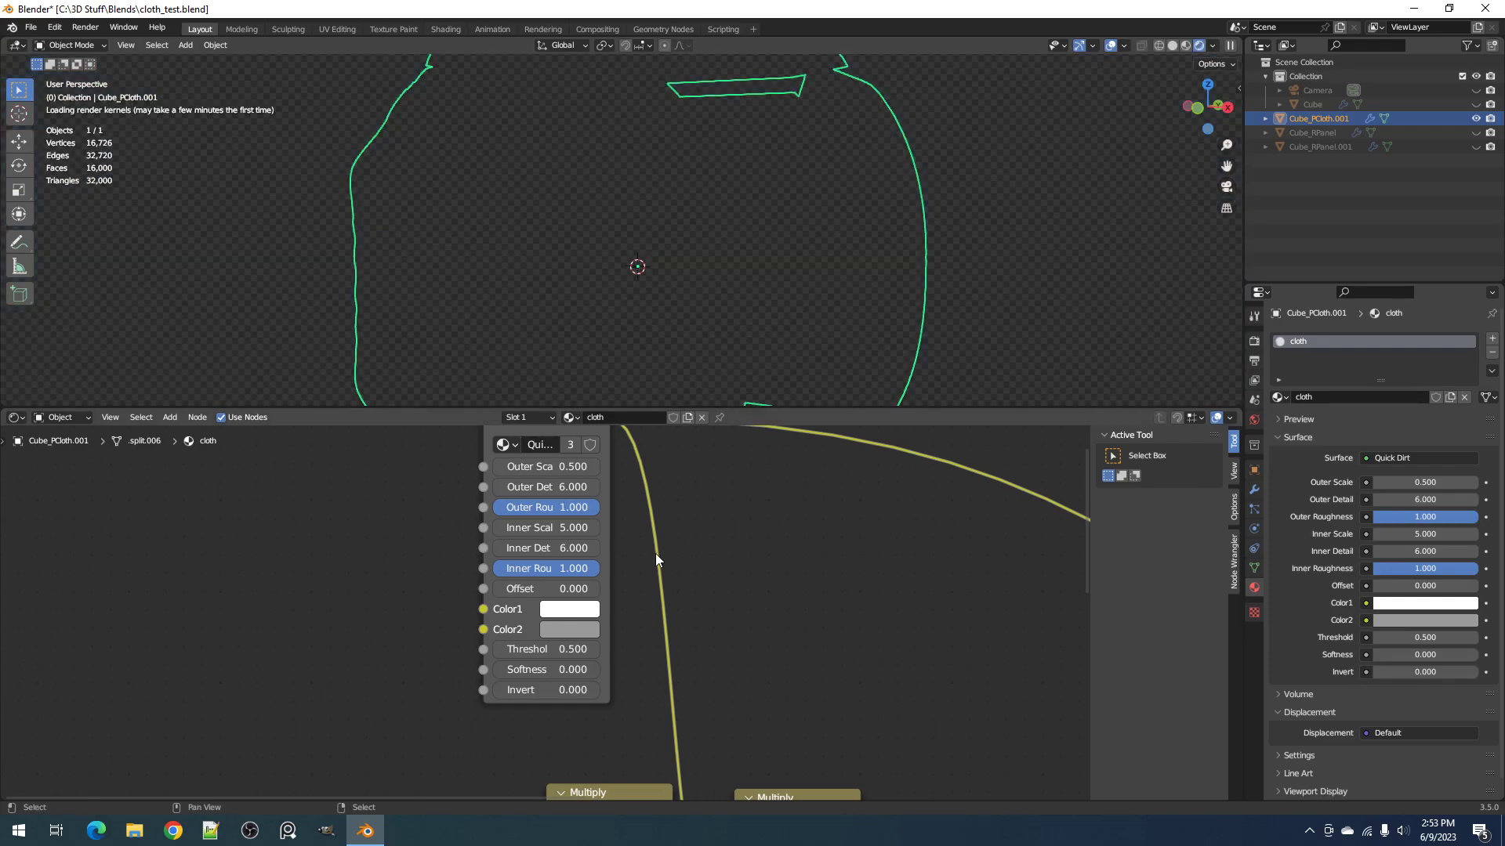
scroll(550, 610, up, 3)
click(558, 582)
text(20)
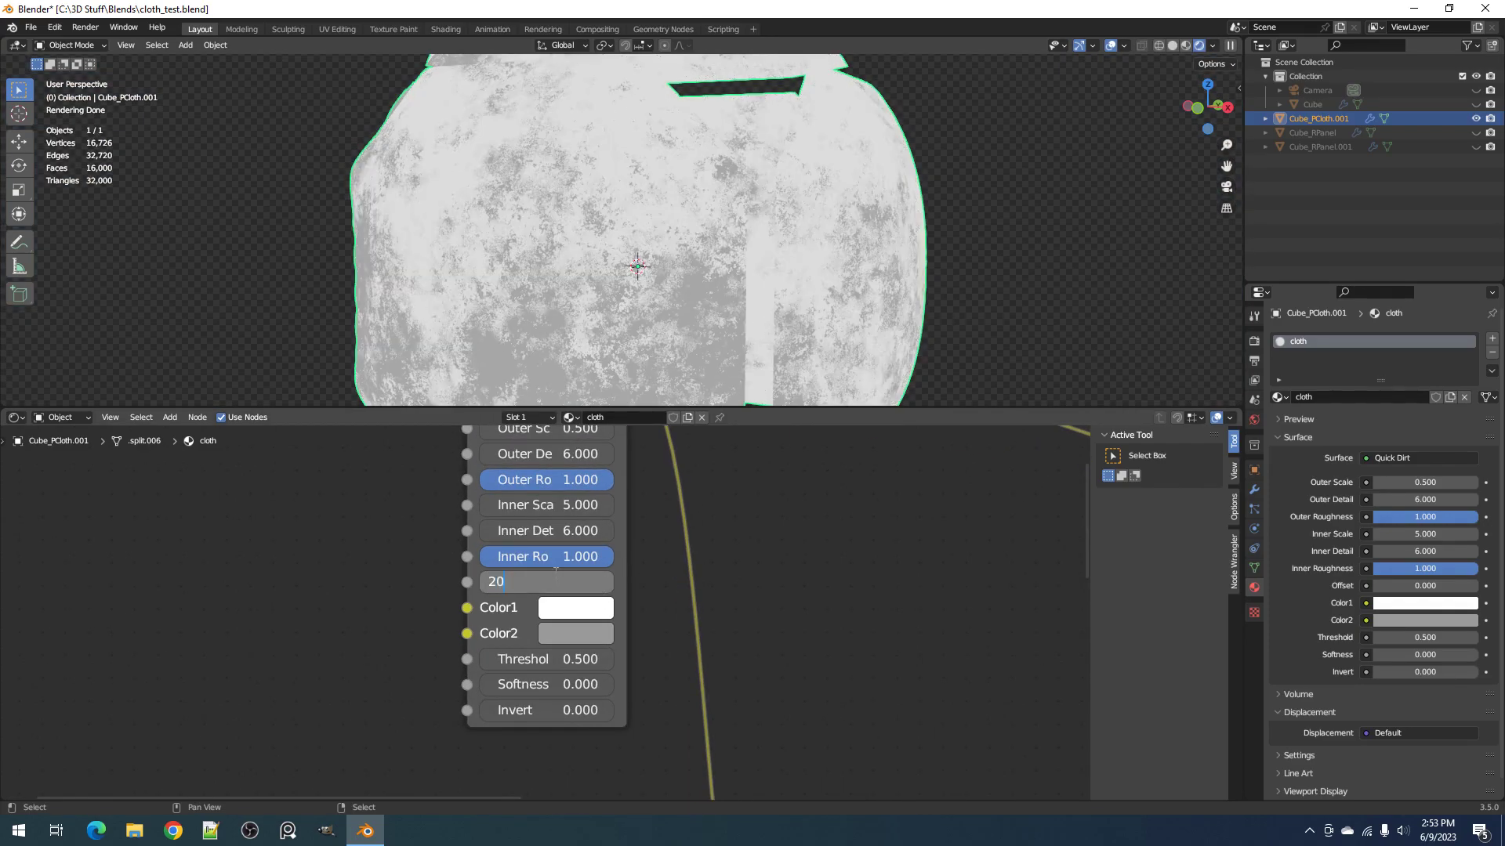
key(Return)
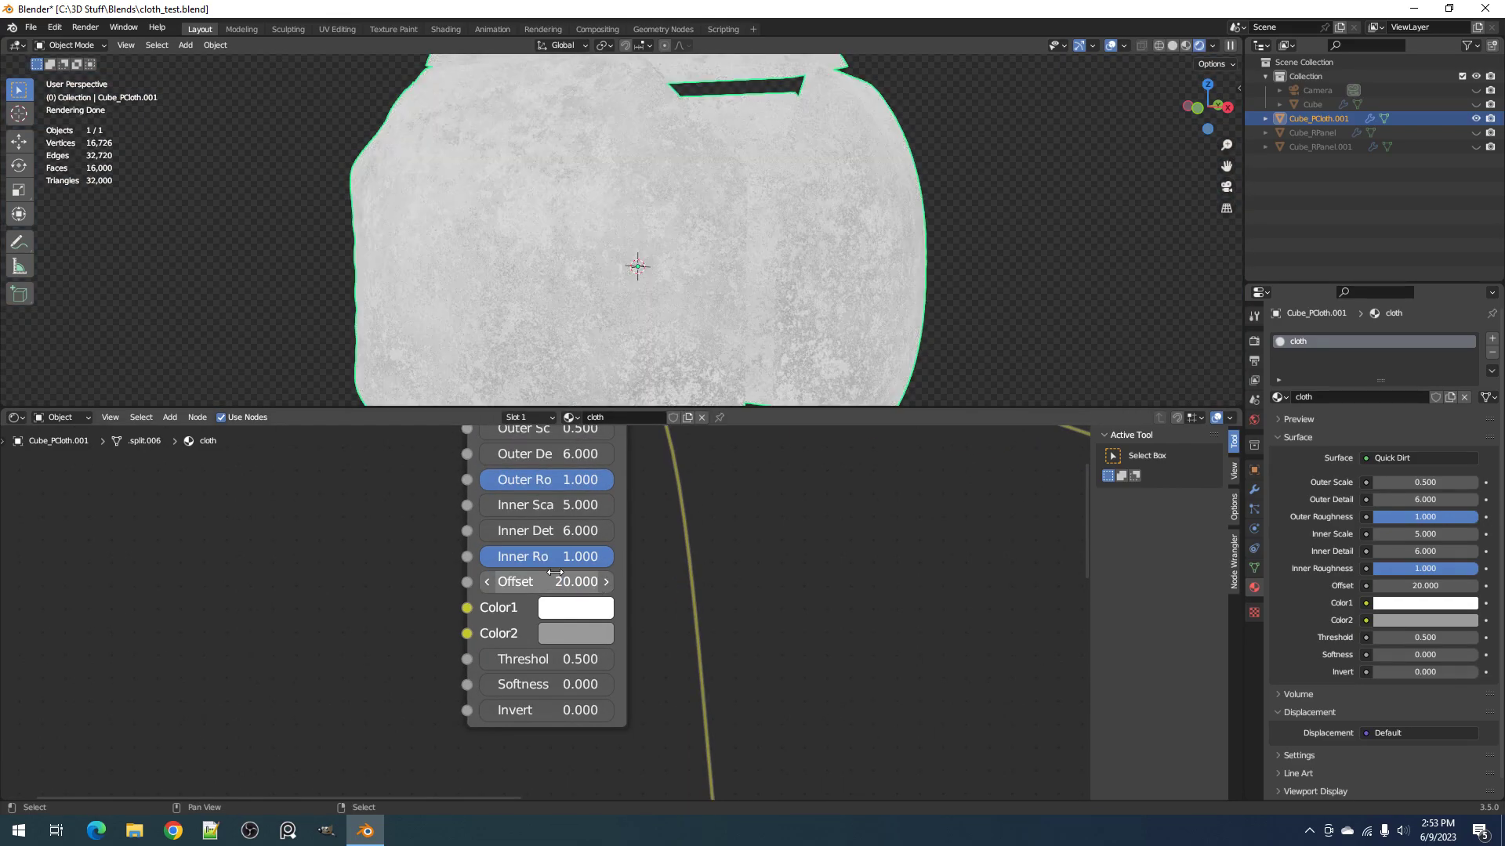
click(555, 573)
text(0)
key(Return)
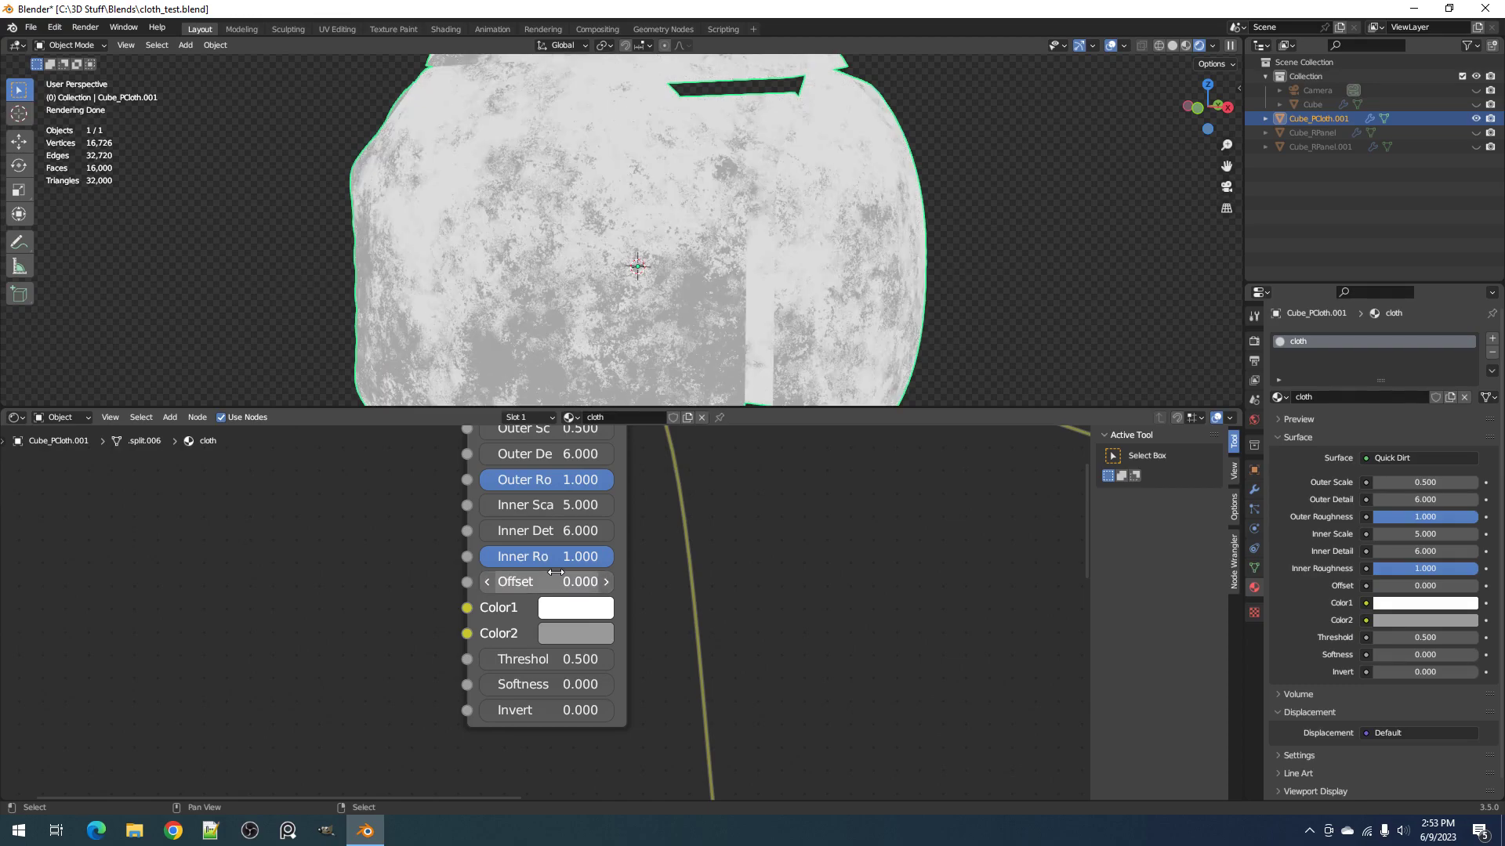
Step: Try Quick Dirt Offset values of 0.6 and -0.5, switching to solid shading, and return the Offset to 0
drag(560, 582, 607, 582)
key(z)
click(811, 341)
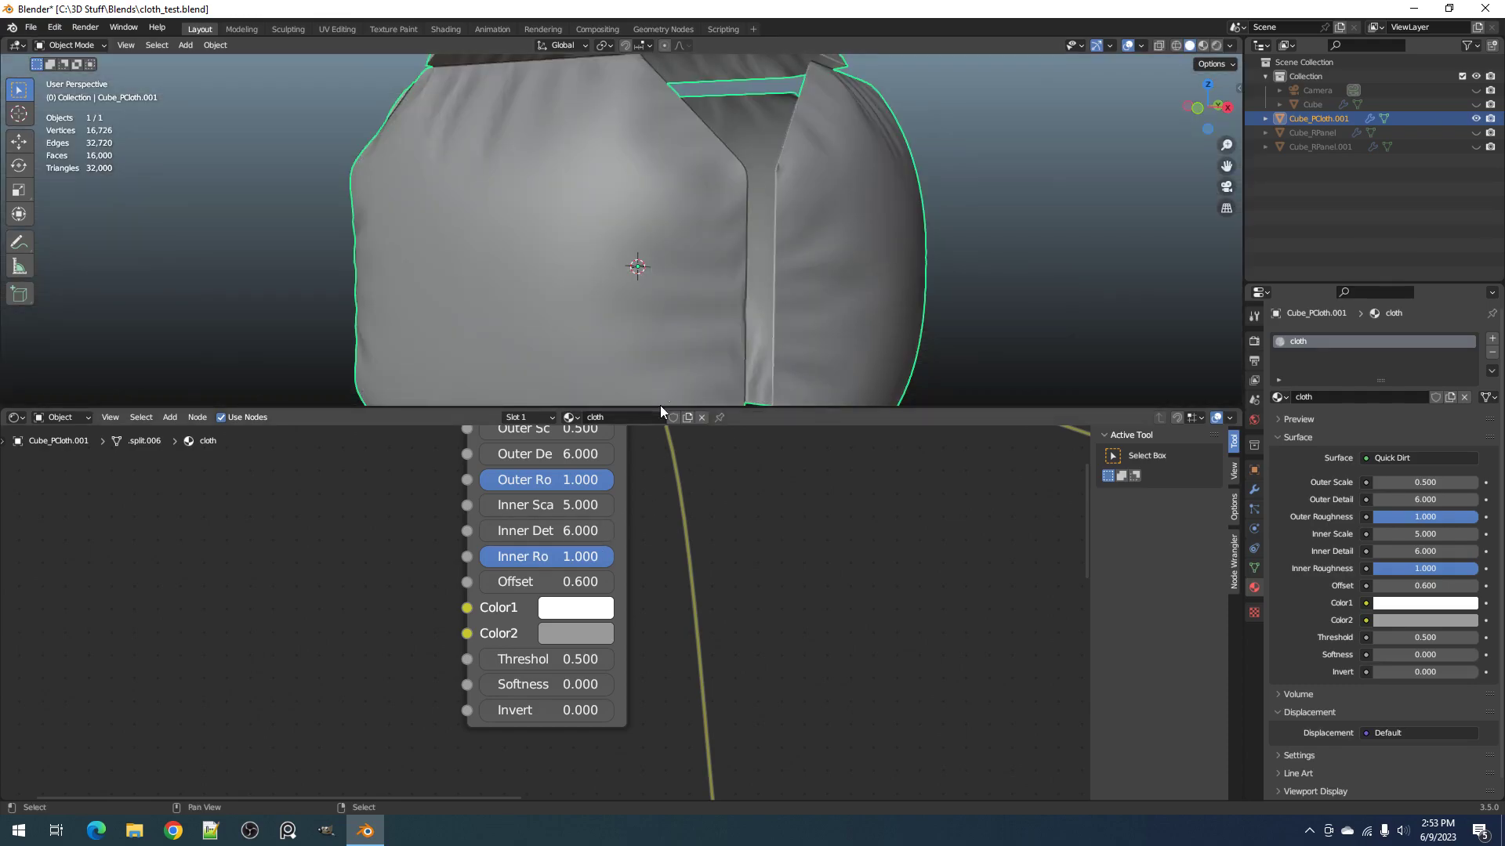
ctrl+scroll(557, 580, down, 1)
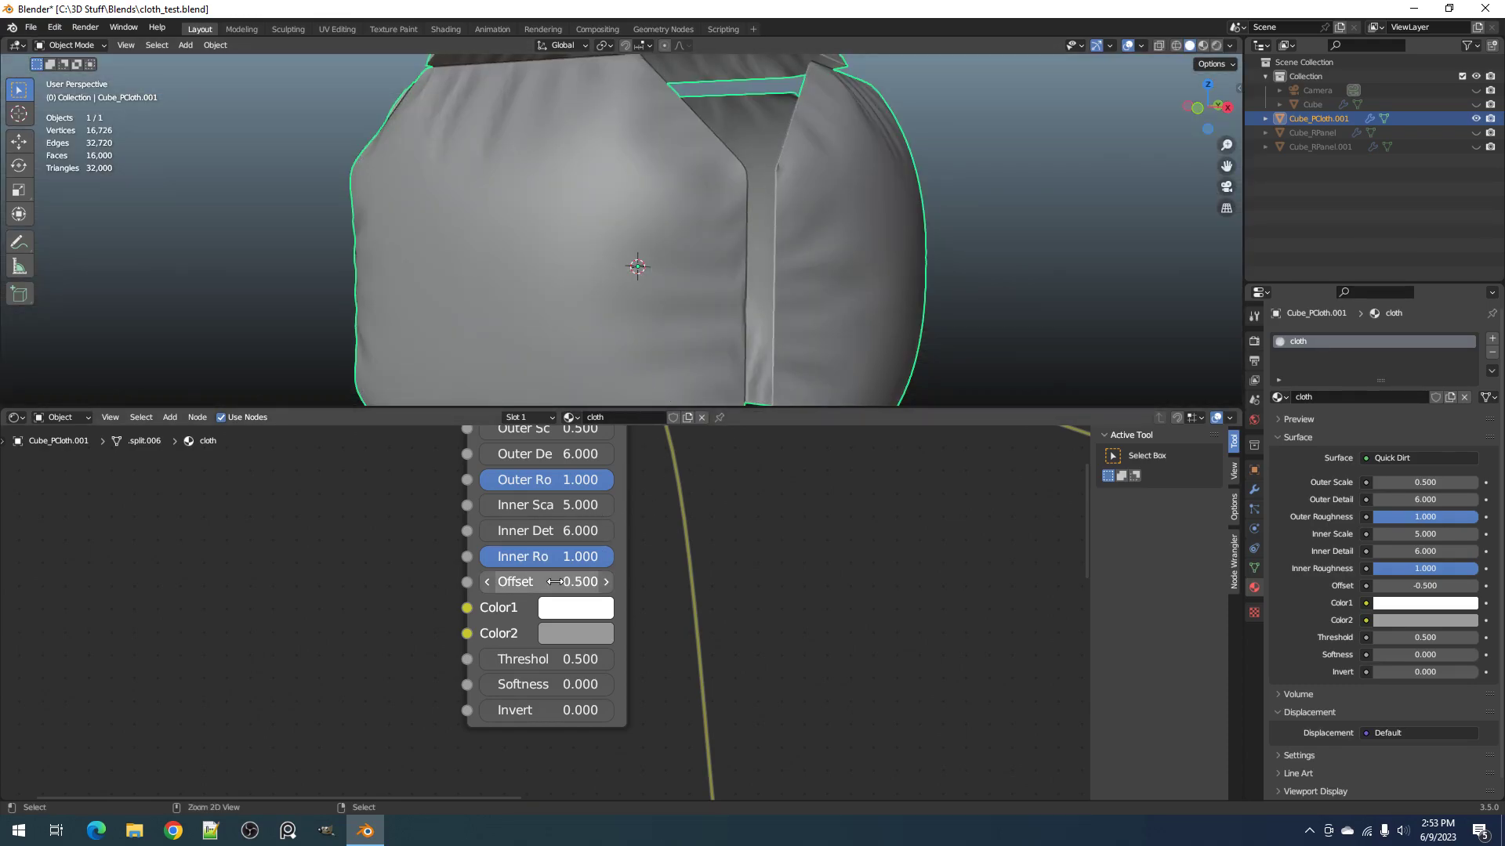
ctrl+scroll(555, 582, up, 1)
click(555, 582)
text(0)
key(Return)
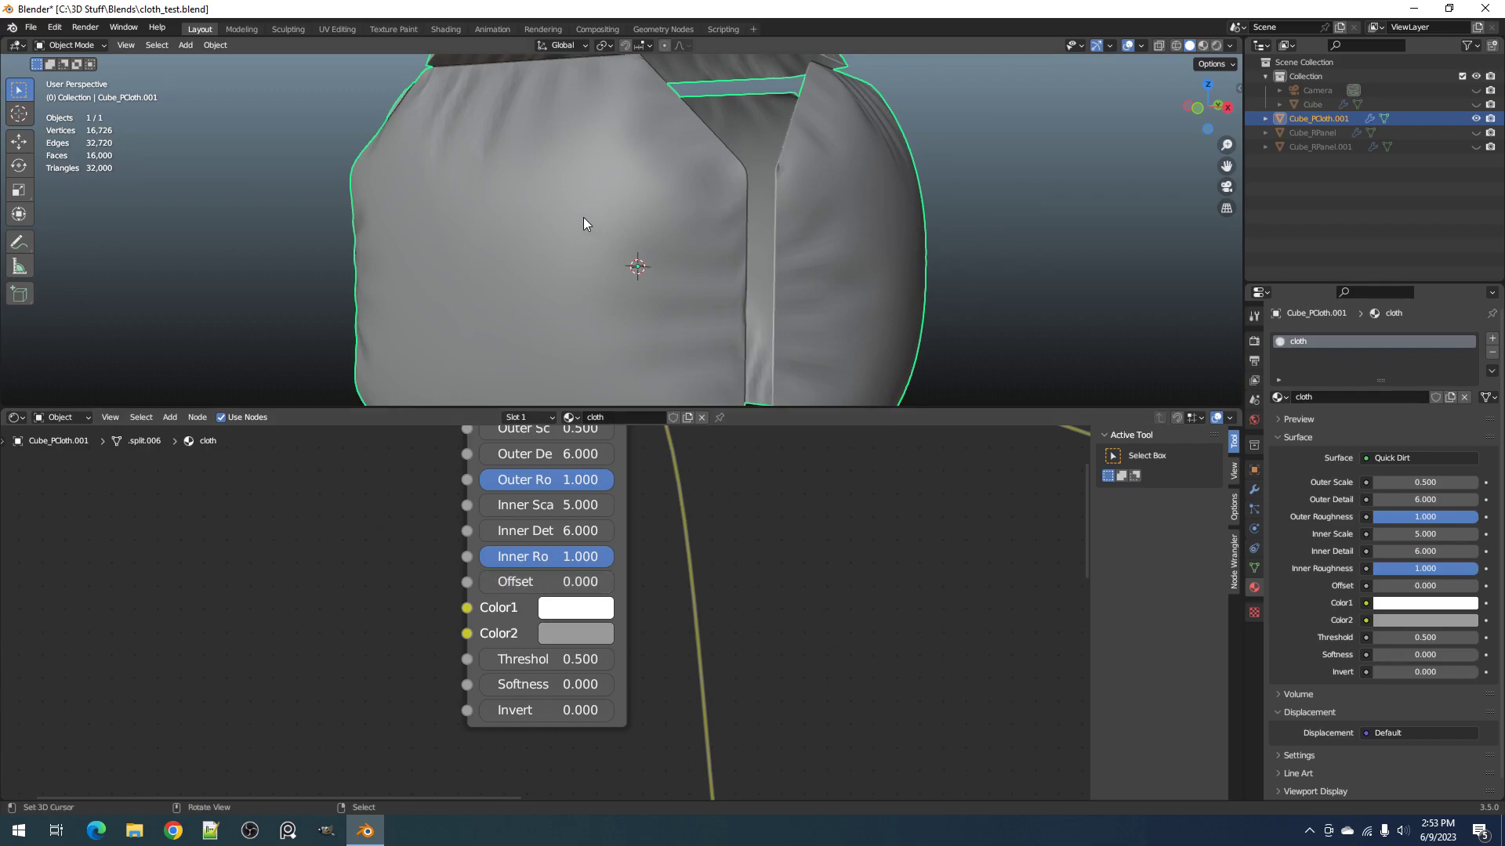
Step: Set Quick Dirt's Offset to 0.4 in rendered shading and return to solid shading
key(z)
click(654, 166)
scroll(697, 251, down, 2)
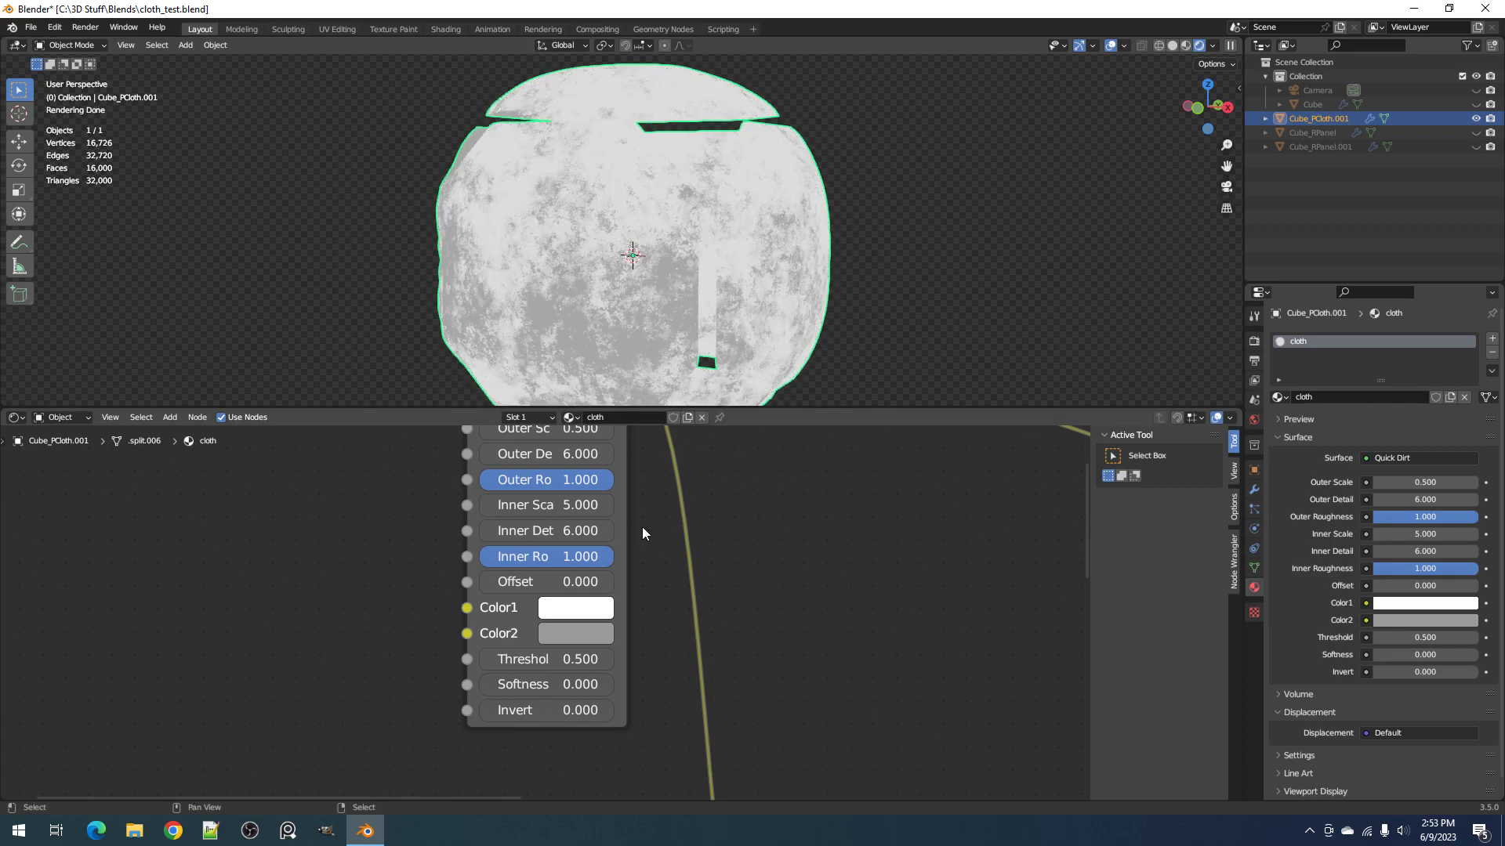
ctrl+scroll(578, 581, up, 1)
drag(577, 579, 619, 579)
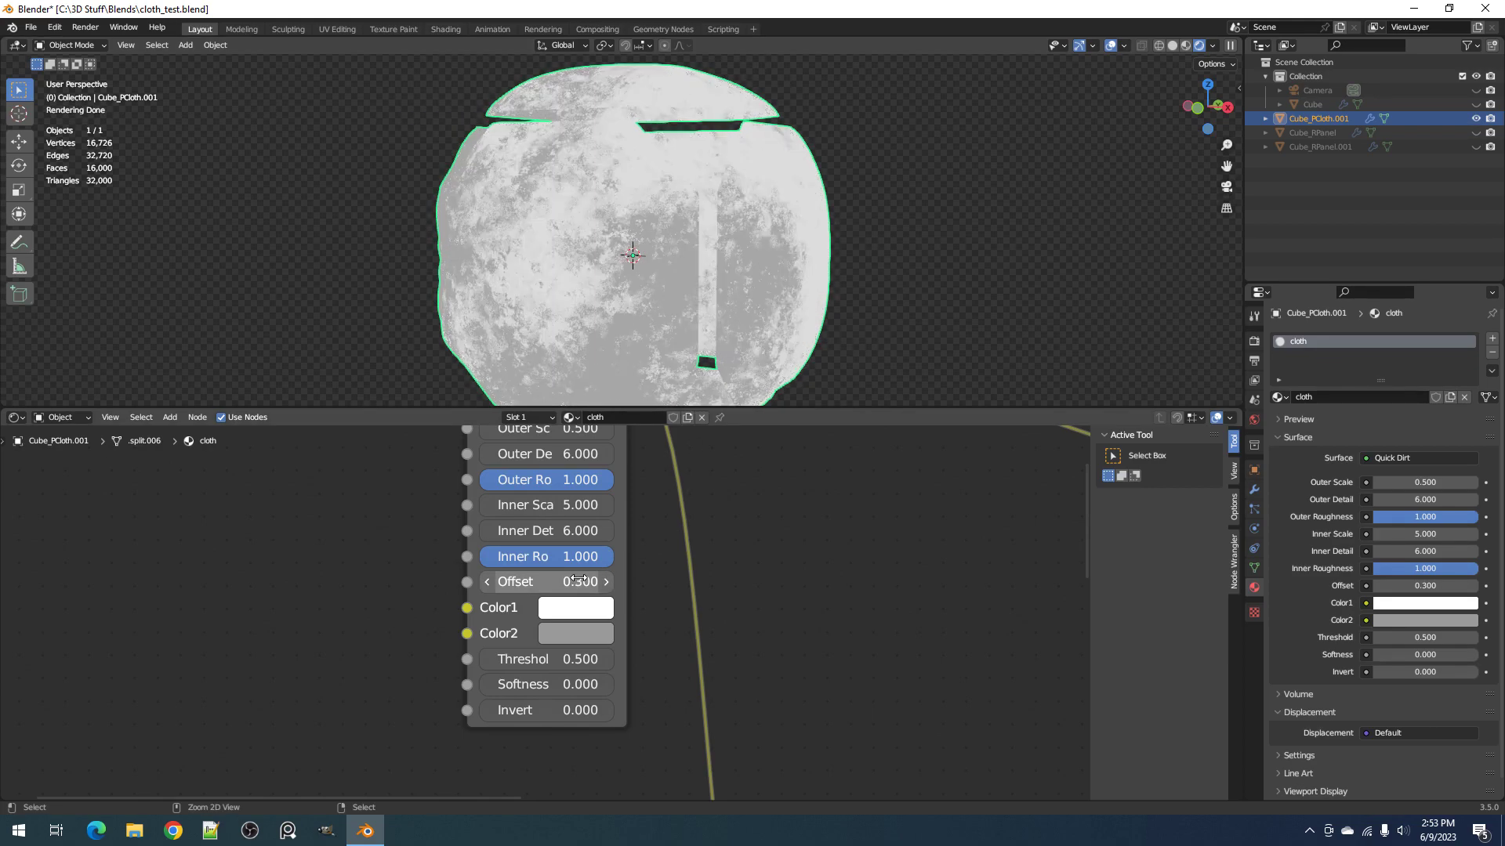
key(z)
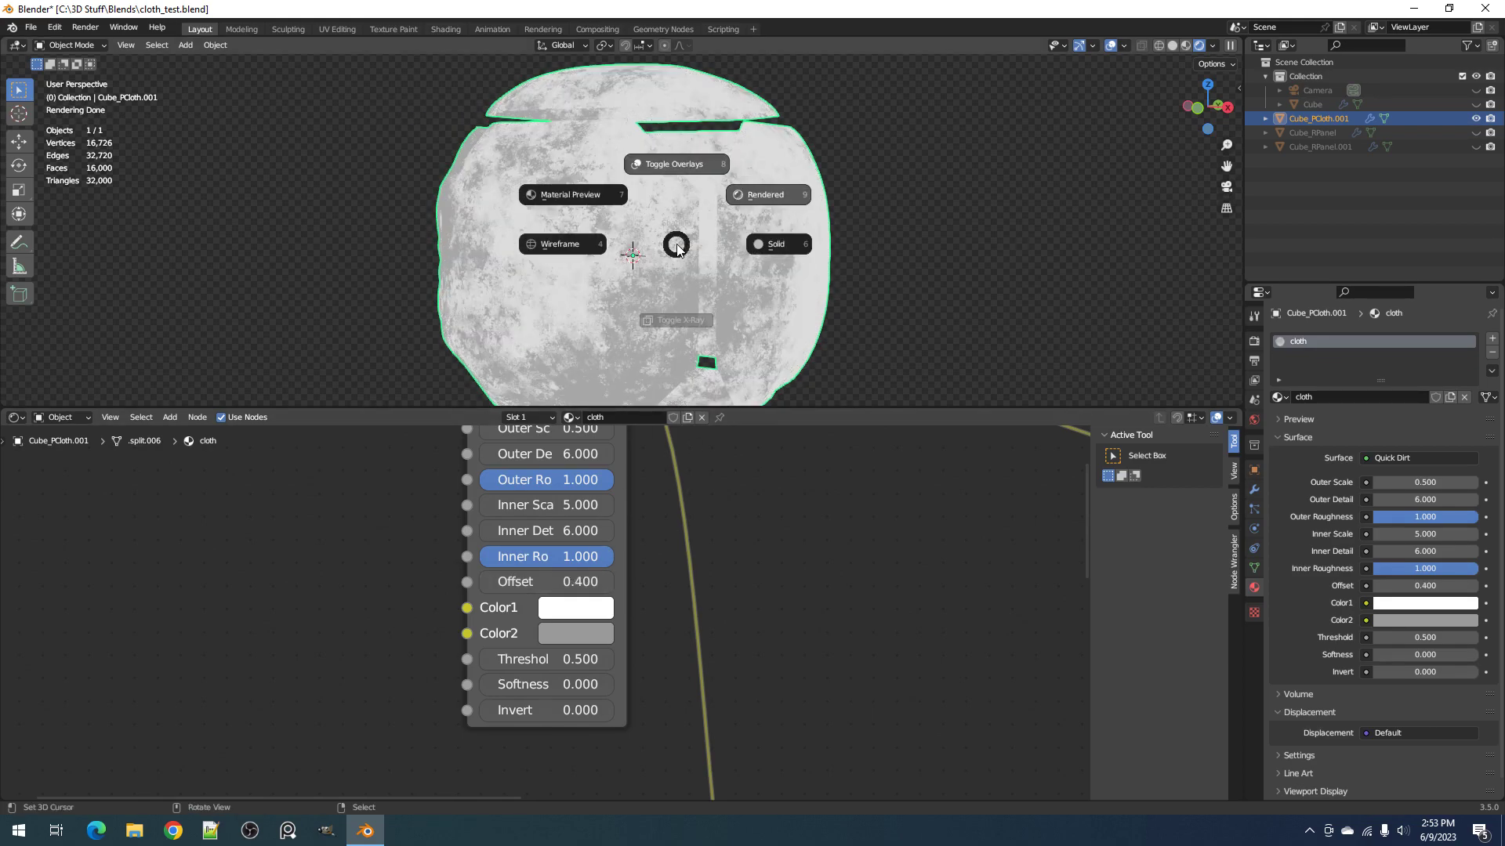
click(750, 249)
Step: Try a Threshold of 0.44 on Quick Dirt in rendered shading and return to solid shading
scroll(647, 631, down, 3)
scroll(634, 588, up, 4)
key(z)
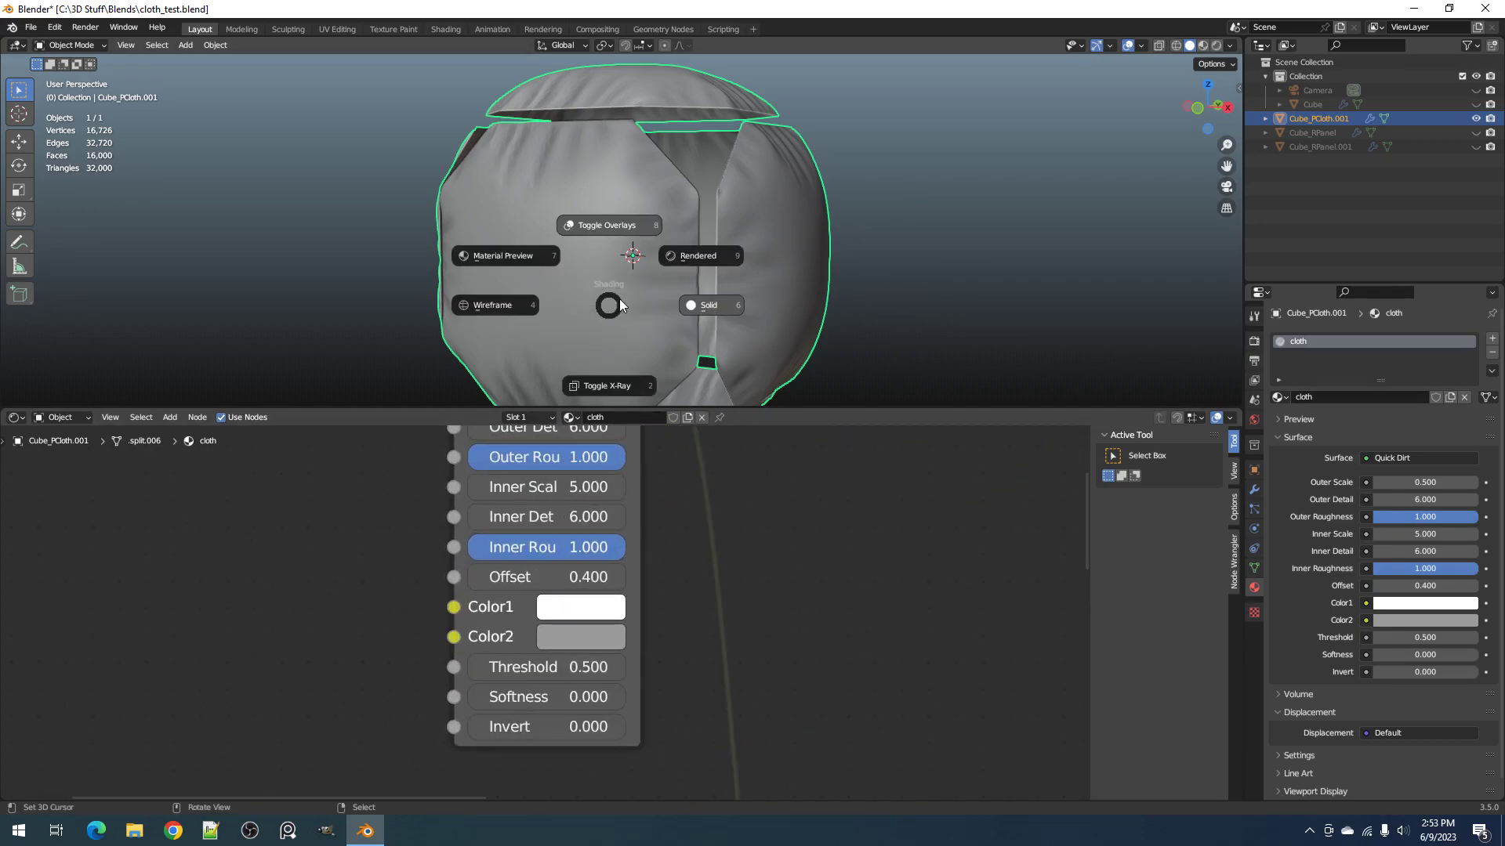
click(687, 258)
mouse_move(584, 667)
shift+mouse_down()
mouse_move(619, 667)
mouse_move(565, 667)
shift+mouse_up()
key(z)
click(753, 361)
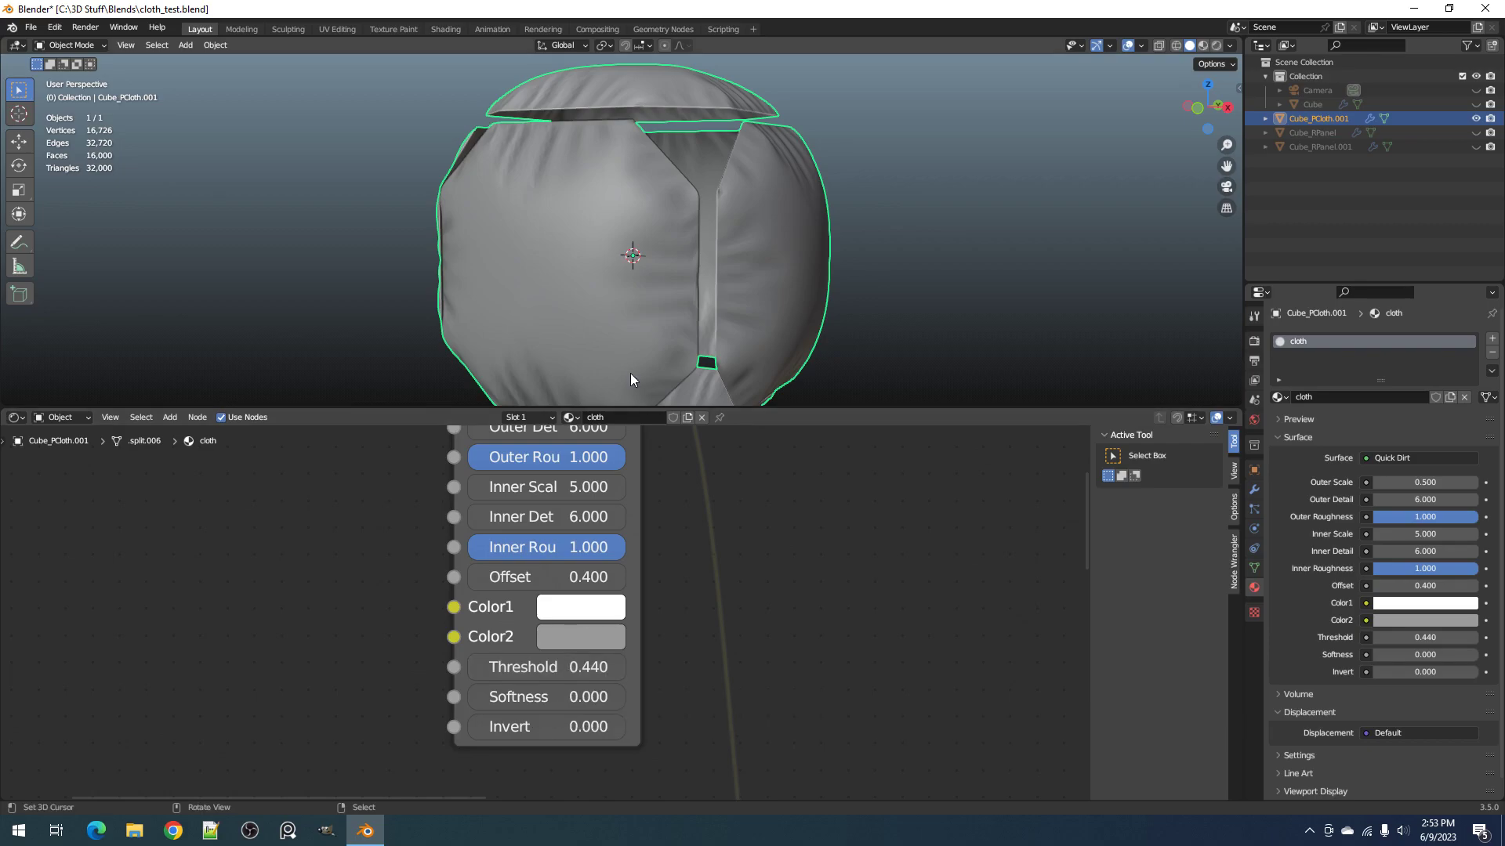
Step: Set Quick Dirt's Threshold to 0.46 in rendered shading and switch back to solid shading
key(z)
click(696, 298)
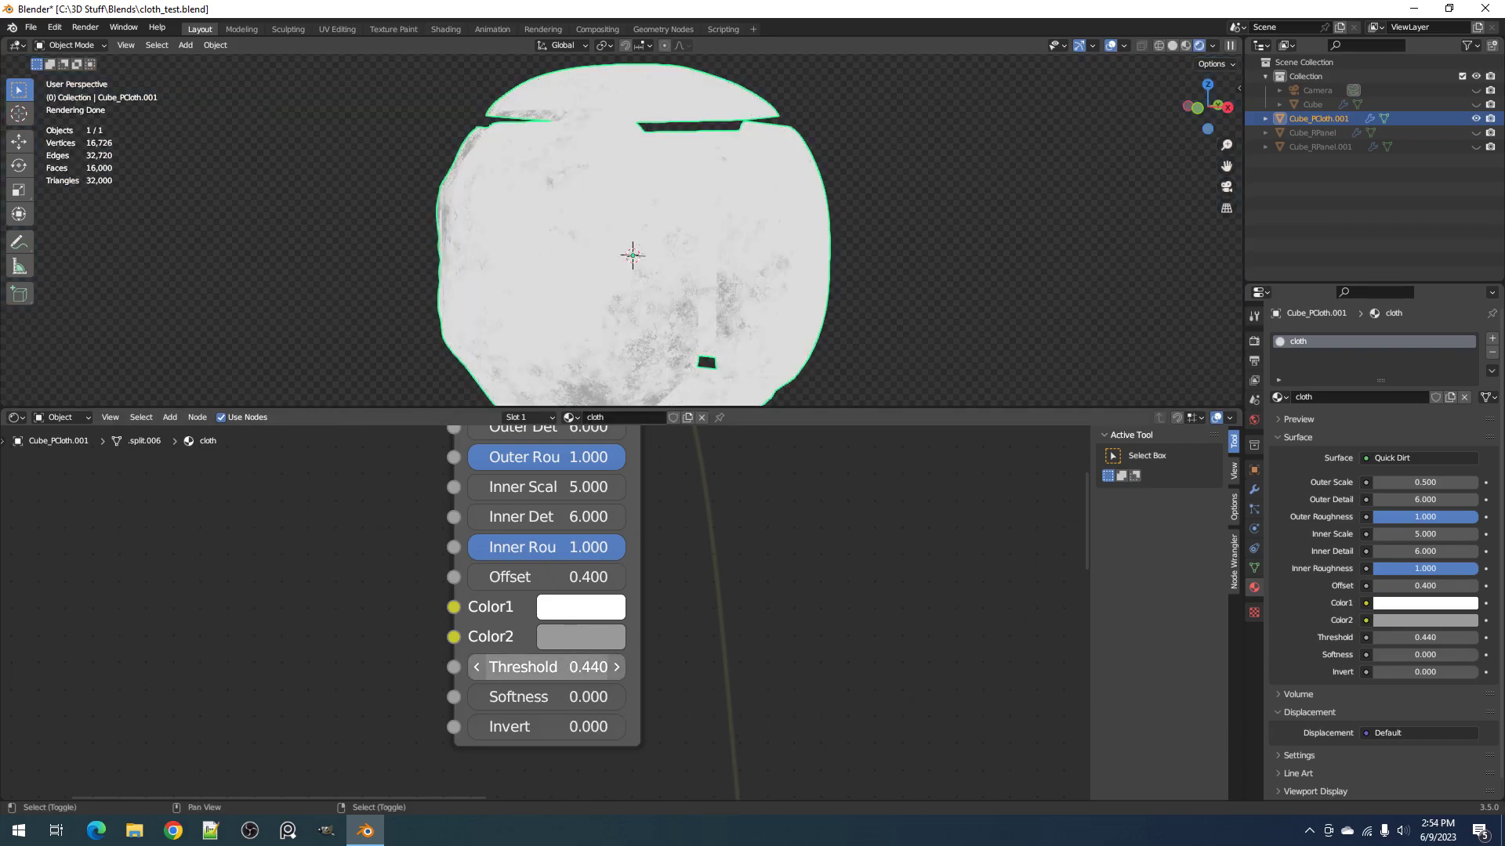
mouse_move(548, 667)
mouse_down()
mouse_move(603, 667)
mouse_move(556, 667)
mouse_up()
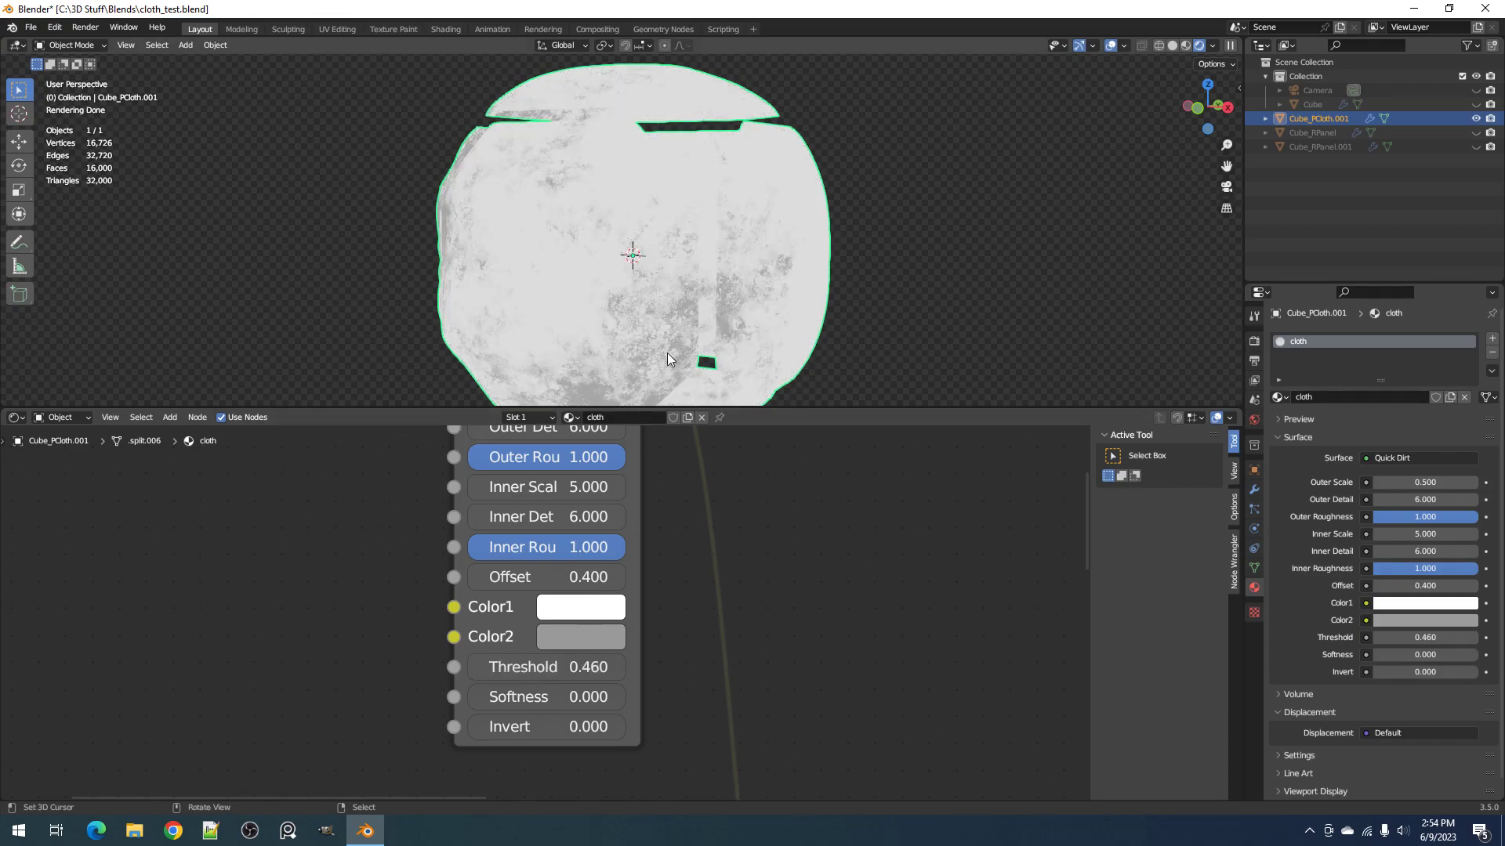
key(z)
click(771, 288)
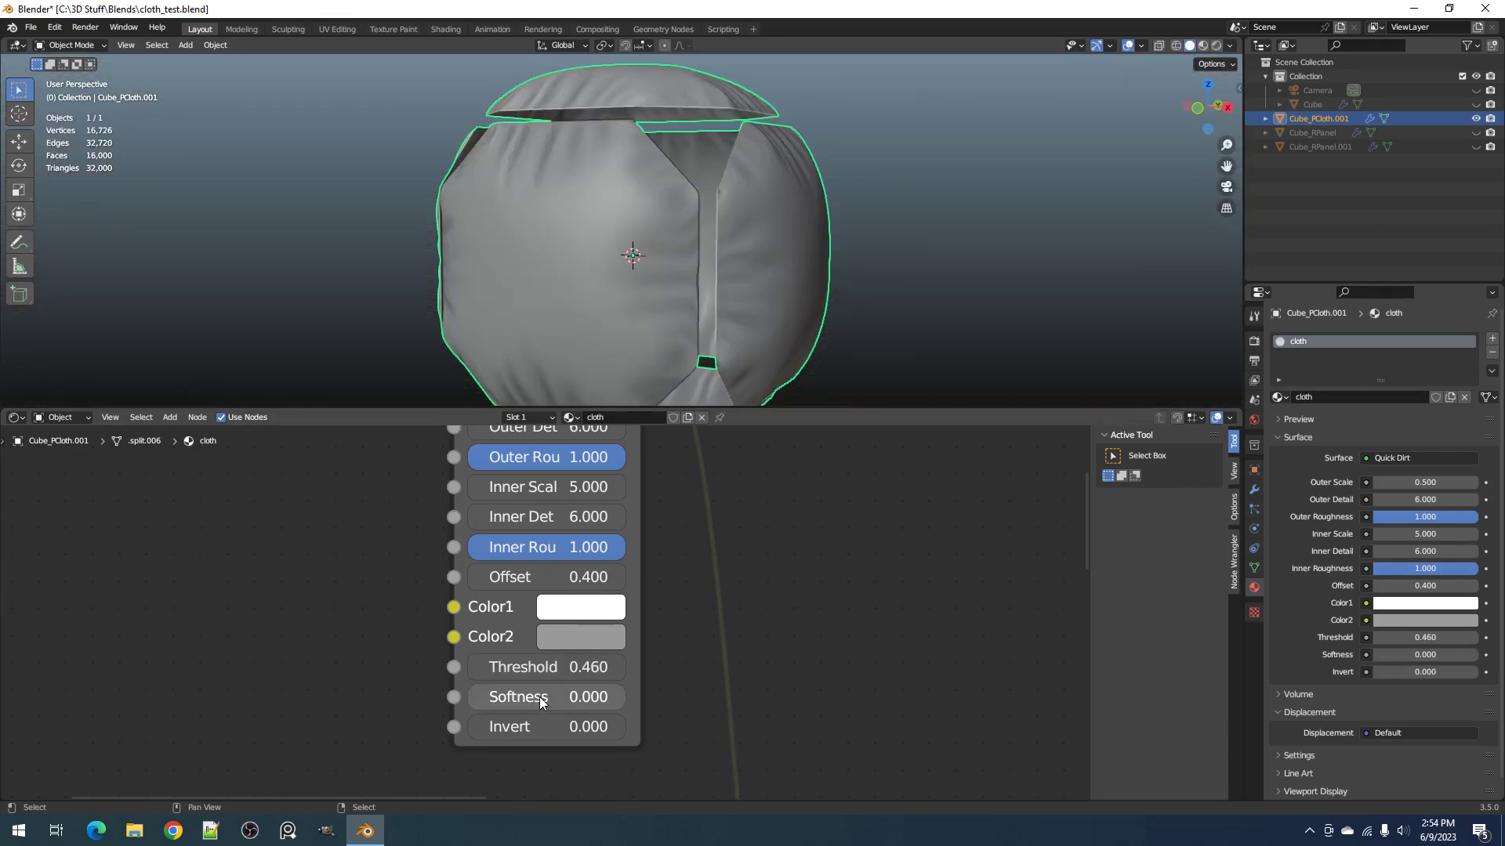
Step: Examine the cloth from different angles in rendered and solid shading alongside Quick Dirt's Softness and Invert settings
scroll(736, 299, up, 3)
mouse_move(736, 299)
middle_down()
mouse_move(745, 235)
mouse_move(724, 304)
middle_up()
scroll(713, 310, down, 2)
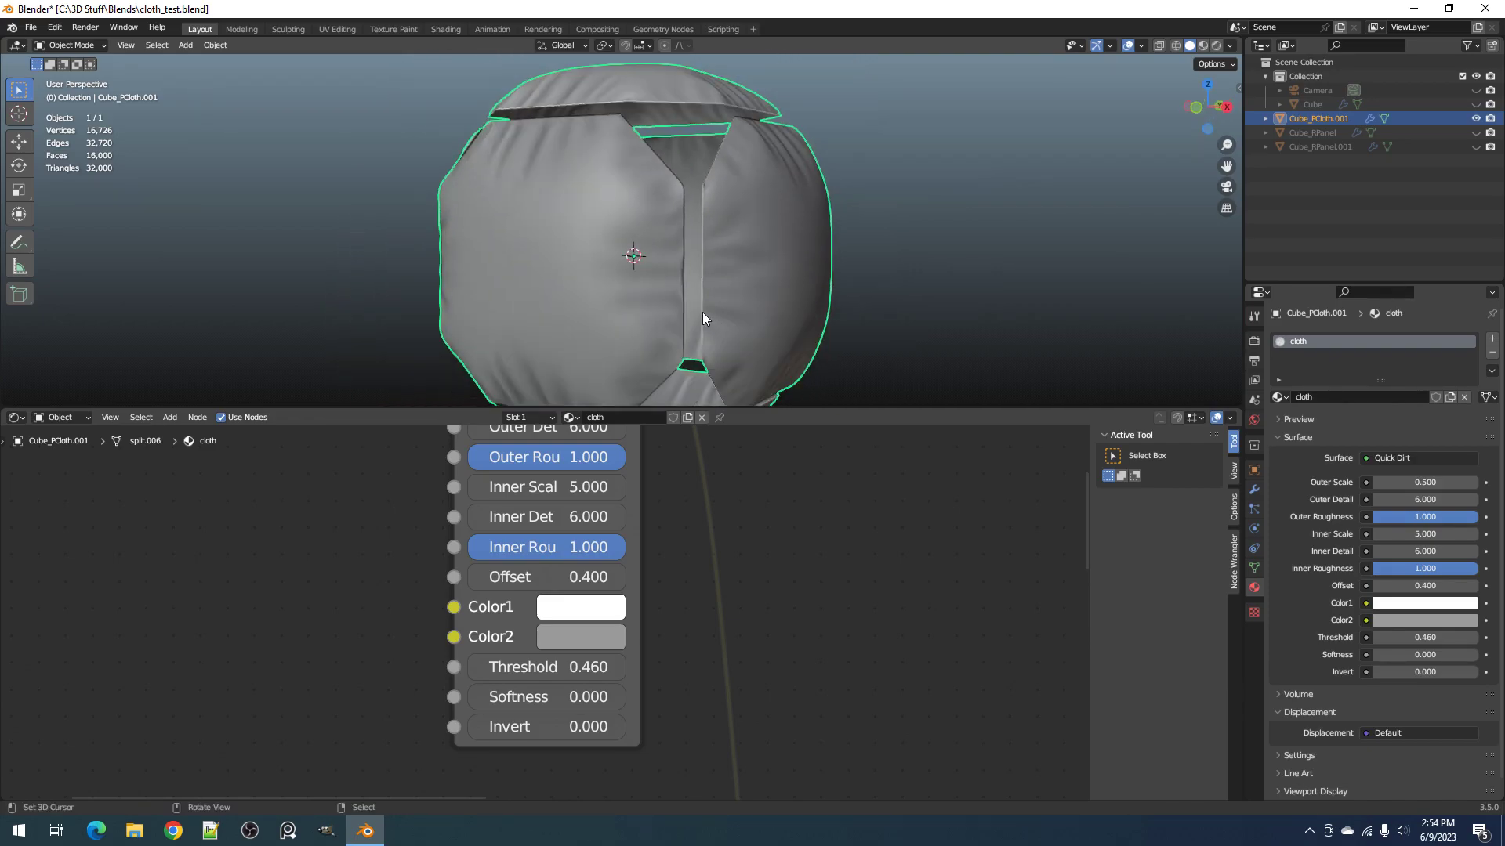
key(z)
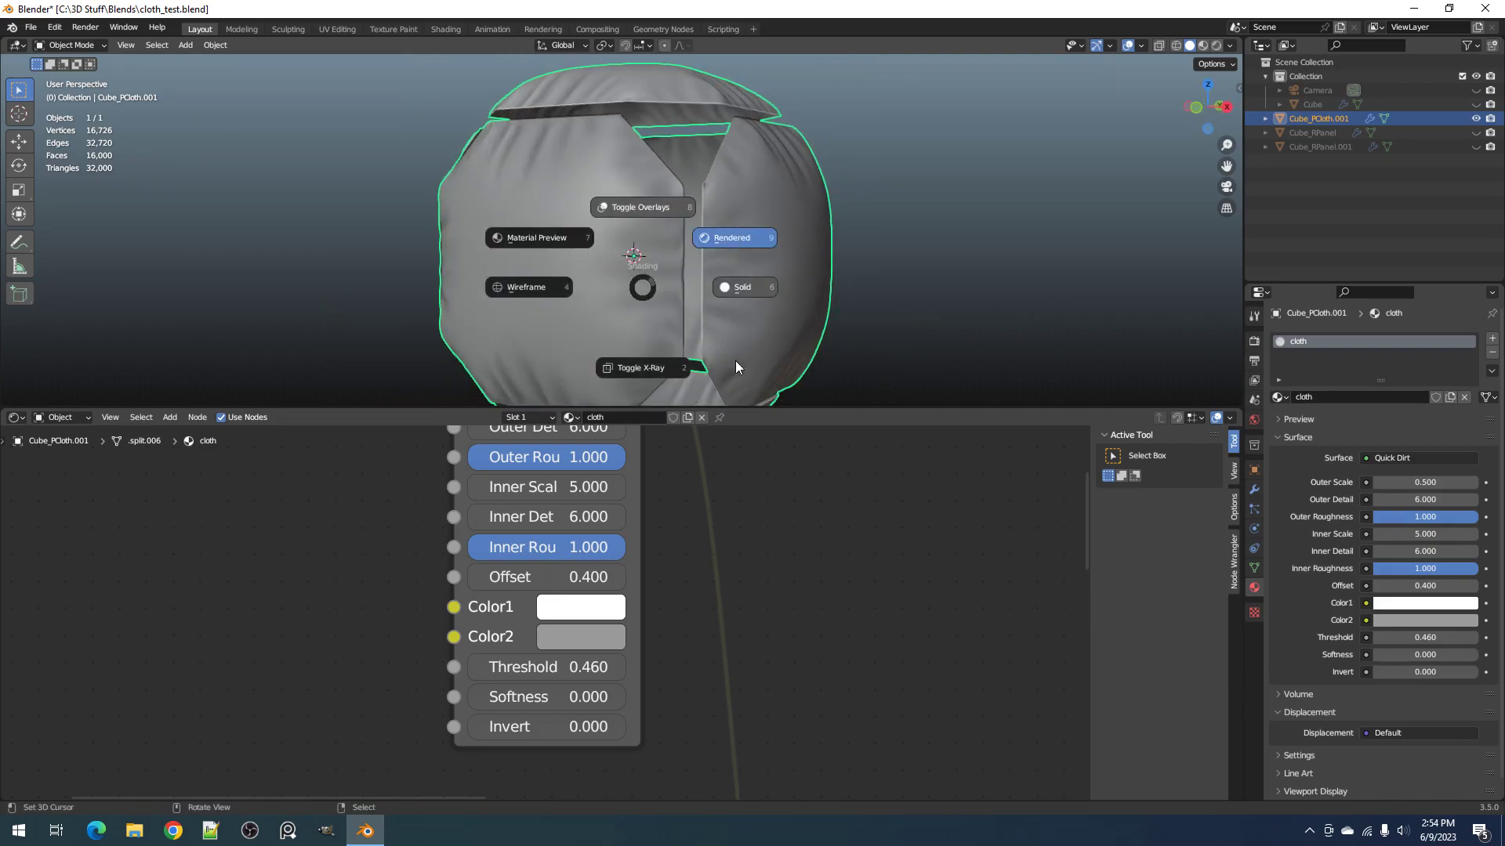
click(735, 328)
scroll(548, 623, up, 1)
drag(559, 715, 448, 684)
key(z)
click(736, 282)
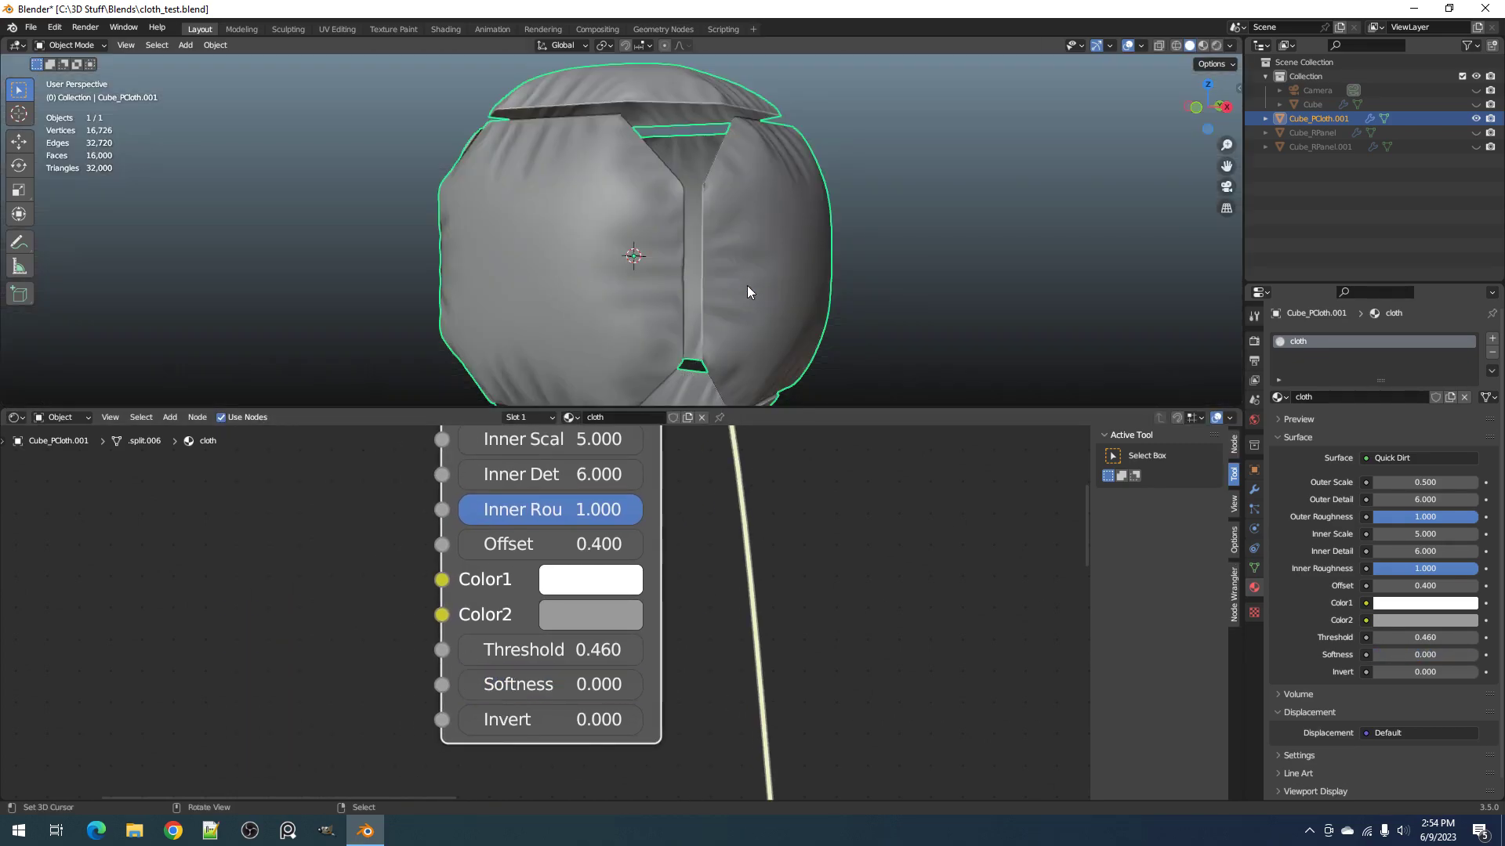
middle_drag(789, 312, 619, 304)
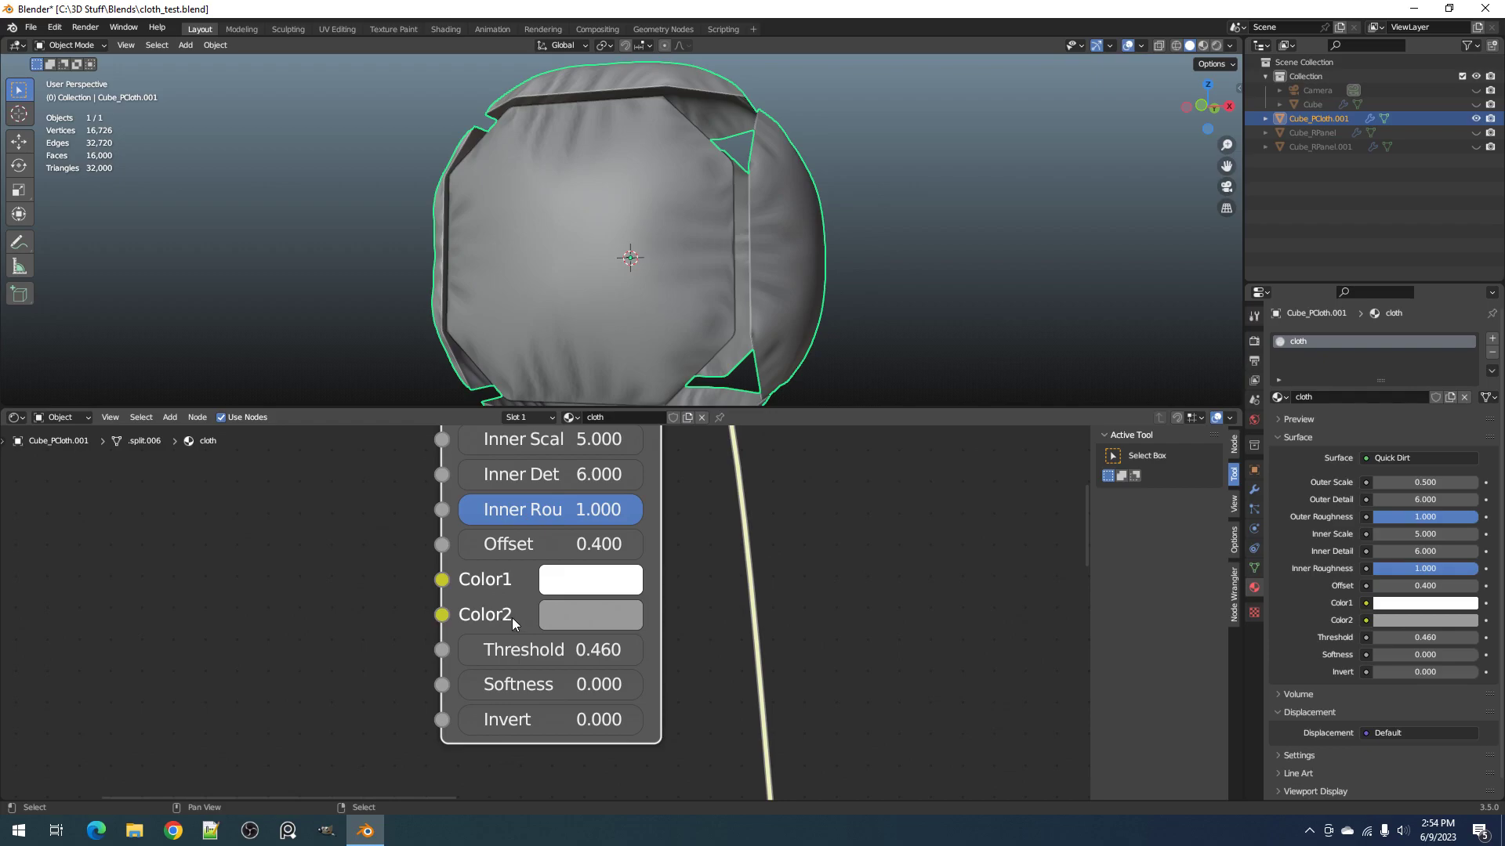
click(757, 202)
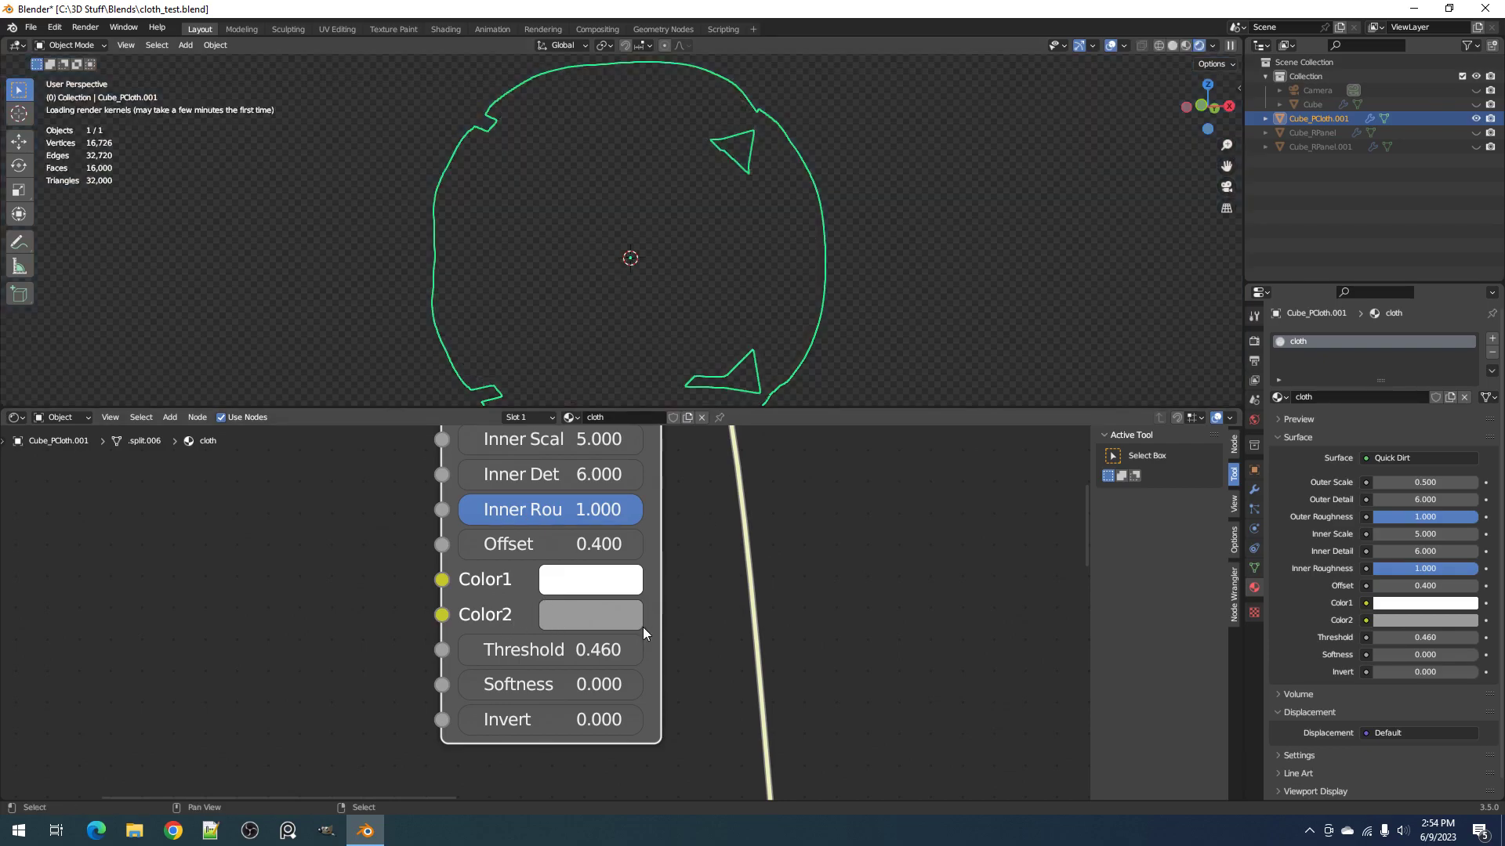
mouse_move(550, 719)
mouse_down()
mouse_move(735, 720)
mouse_move(541, 720)
mouse_up()
Step: Route the Principled BSDF back to the material output and view the full cloth material in rendered shading
scroll(887, 613, down, 5)
scroll(887, 619, down, 3)
key(z)
key(Escape)
ctrl+shift+click(858, 606)
key(z)
click(801, 225)
Step: Try an Outer Scale of 1 on Quick Dirt while viewing the gap between two cloth panels
mouse_move(801, 224)
middle_down()
mouse_move(734, 265)
mouse_move(755, 210)
mouse_move(707, 390)
mouse_move(733, 398)
middle_up()
scroll(734, 268, up, 3)
scroll(443, 592, up, 4)
middle_drag(444, 593, 590, 645)
scroll(590, 646, up, 8)
middle_drag(554, 528, 562, 561)
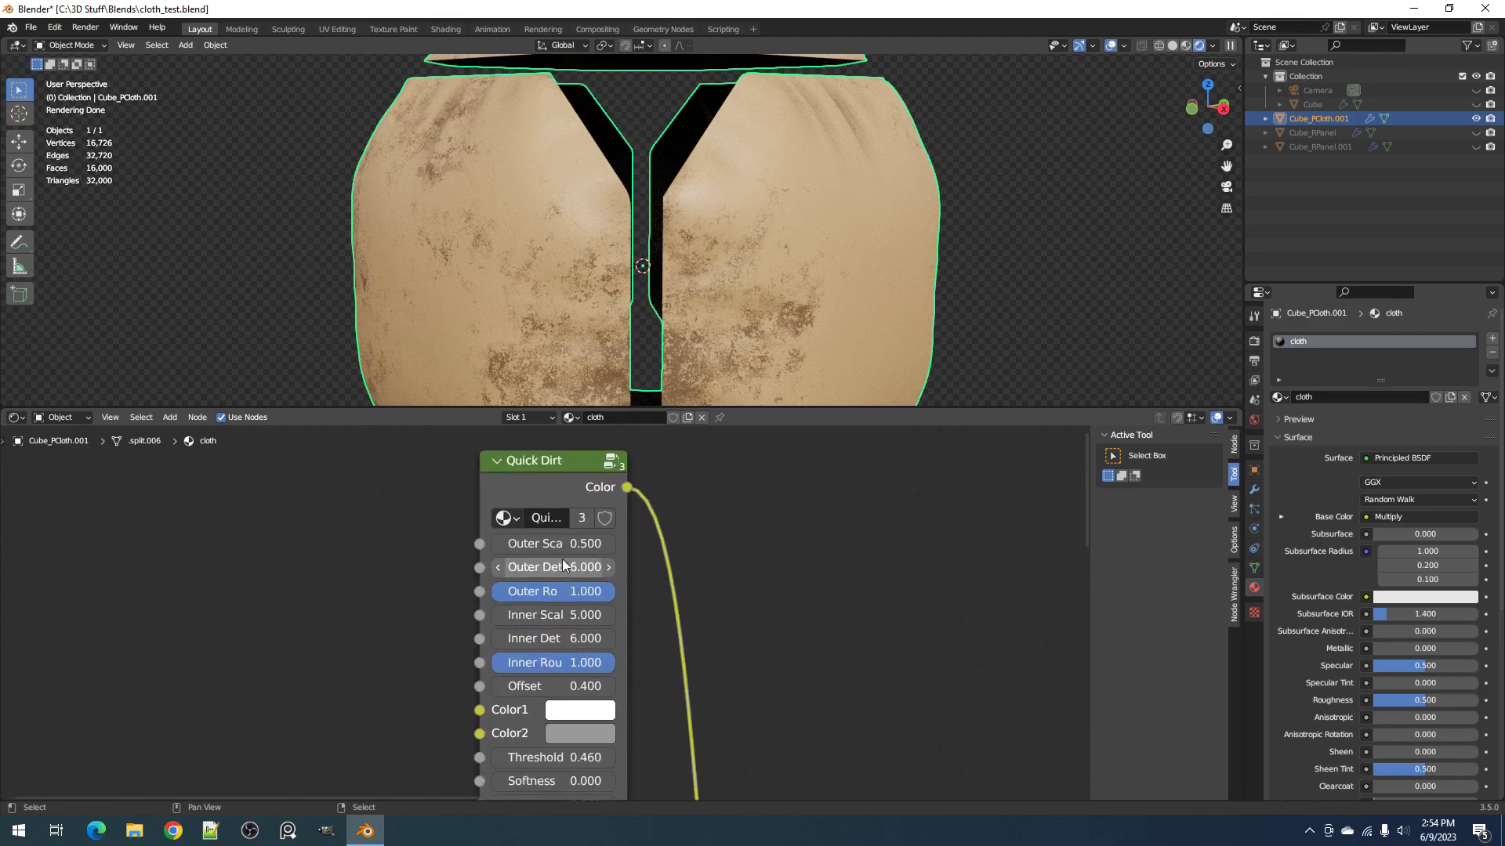
text(1)
click(727, 589)
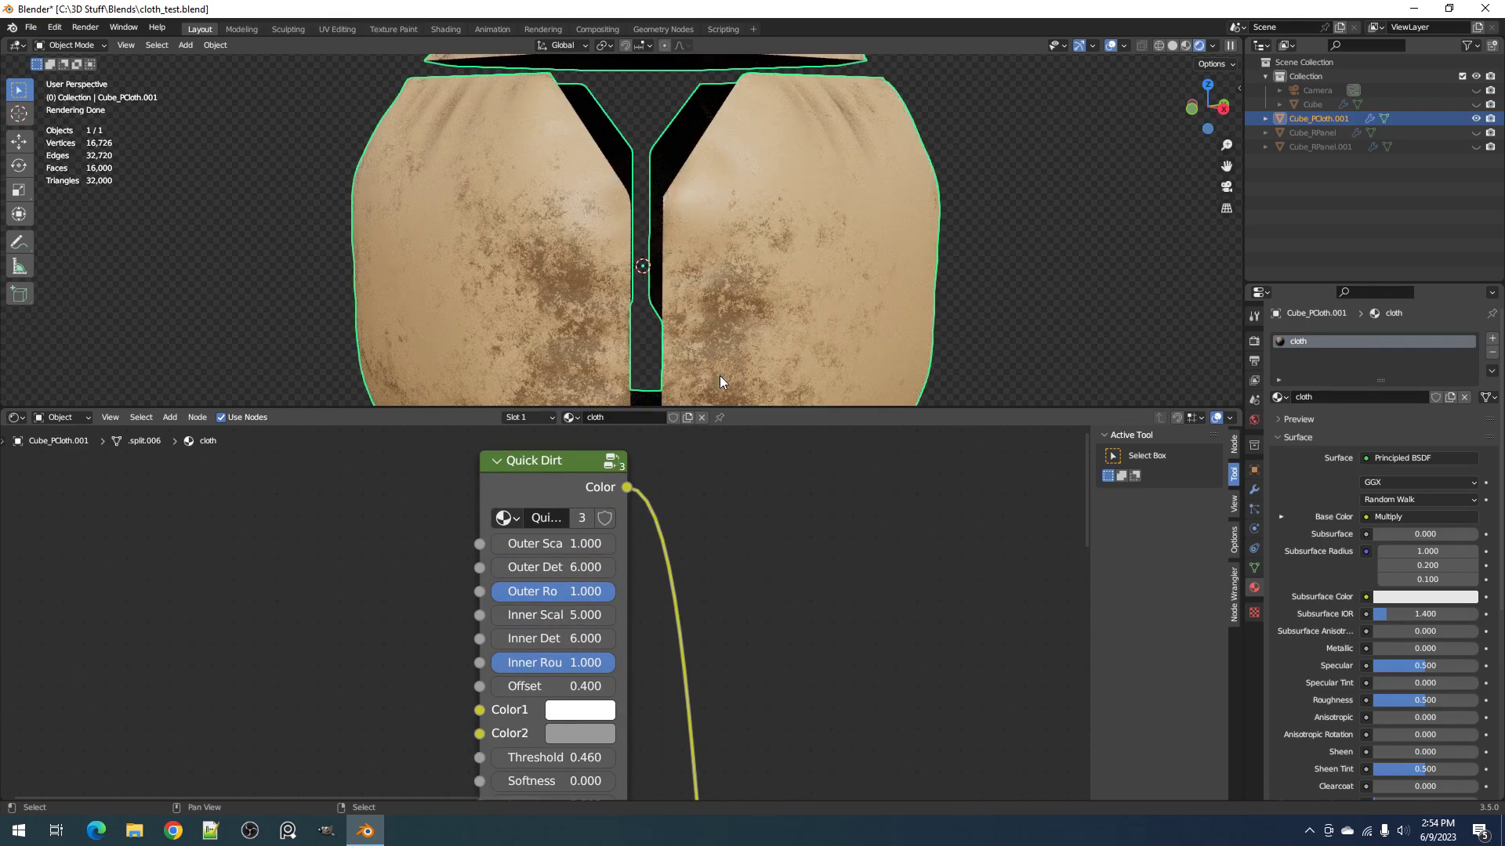
scroll(715, 388, down, 1)
Step: Set Quick Dirt's Inner Scale to 20, leaving Inner Detail unedited
click(561, 634)
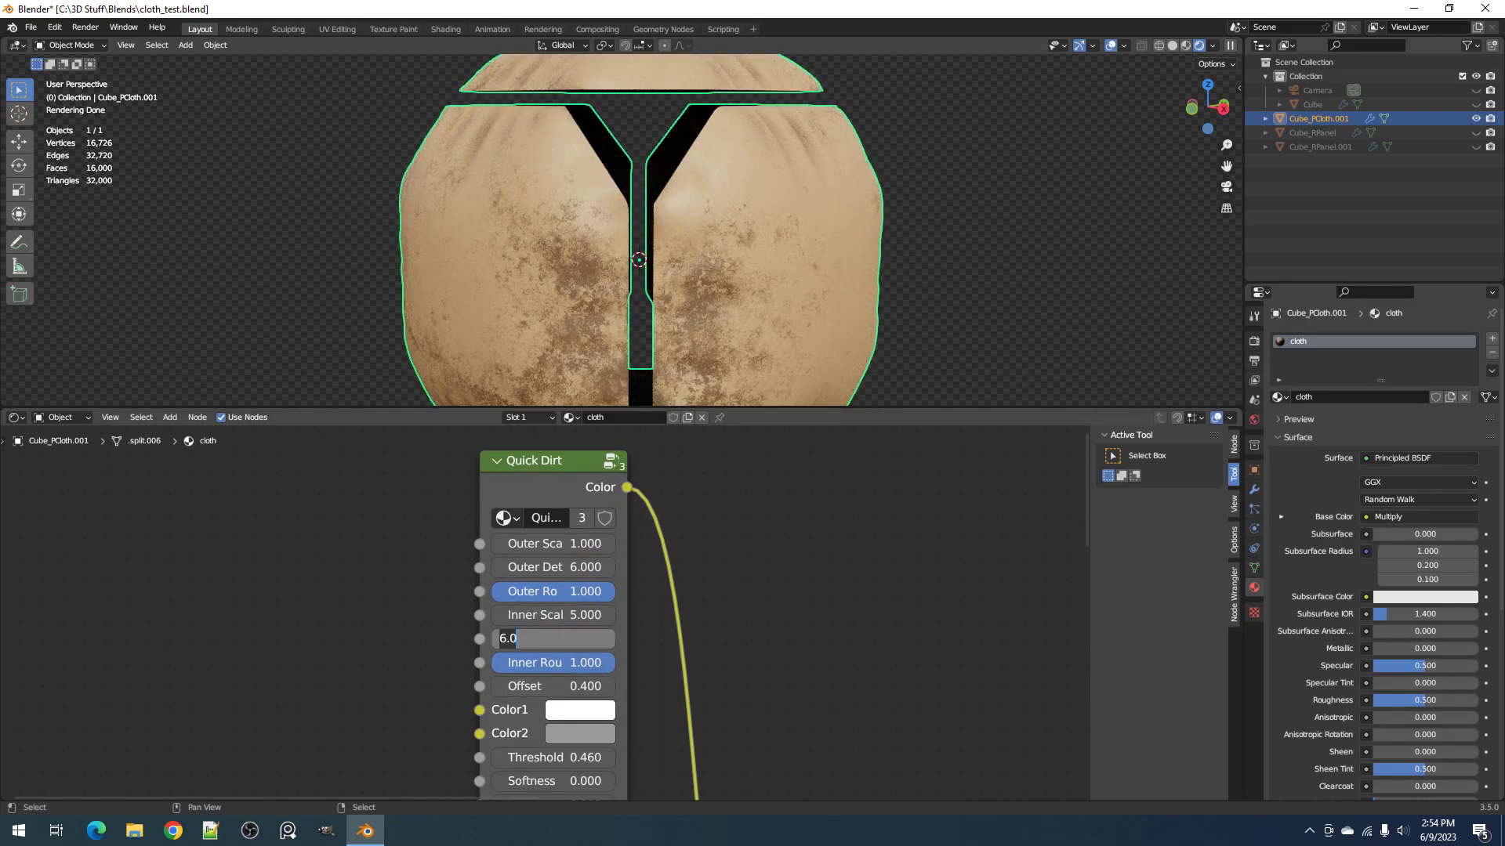
right_click(558, 638)
click(560, 616)
text(20)
key(Return)
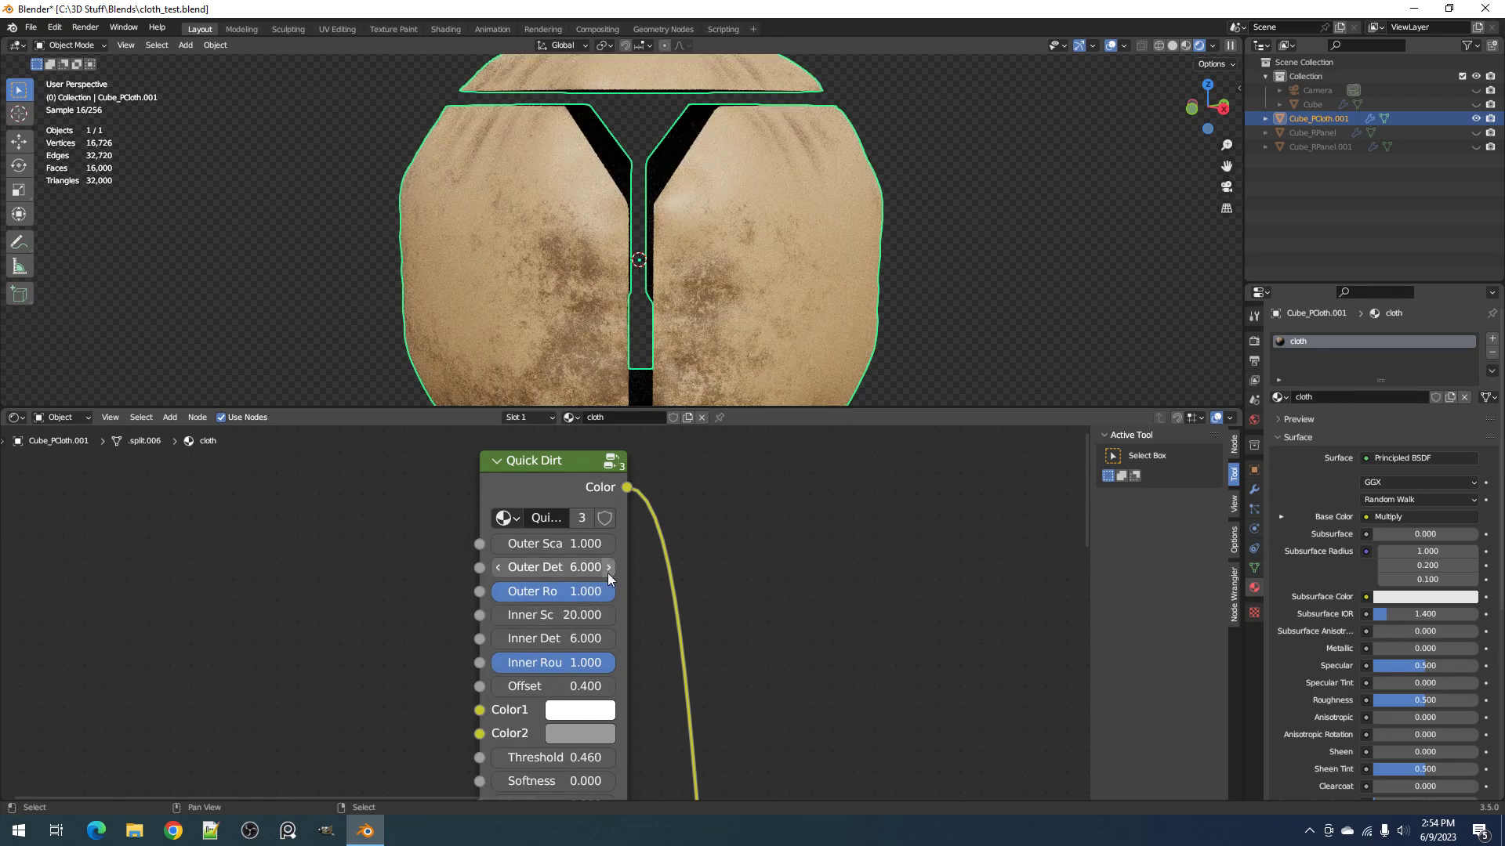
Step: Set Quick Dirt's Outer Scale to 2, return to solid shading, and save the file
scroll(751, 315, down, 1)
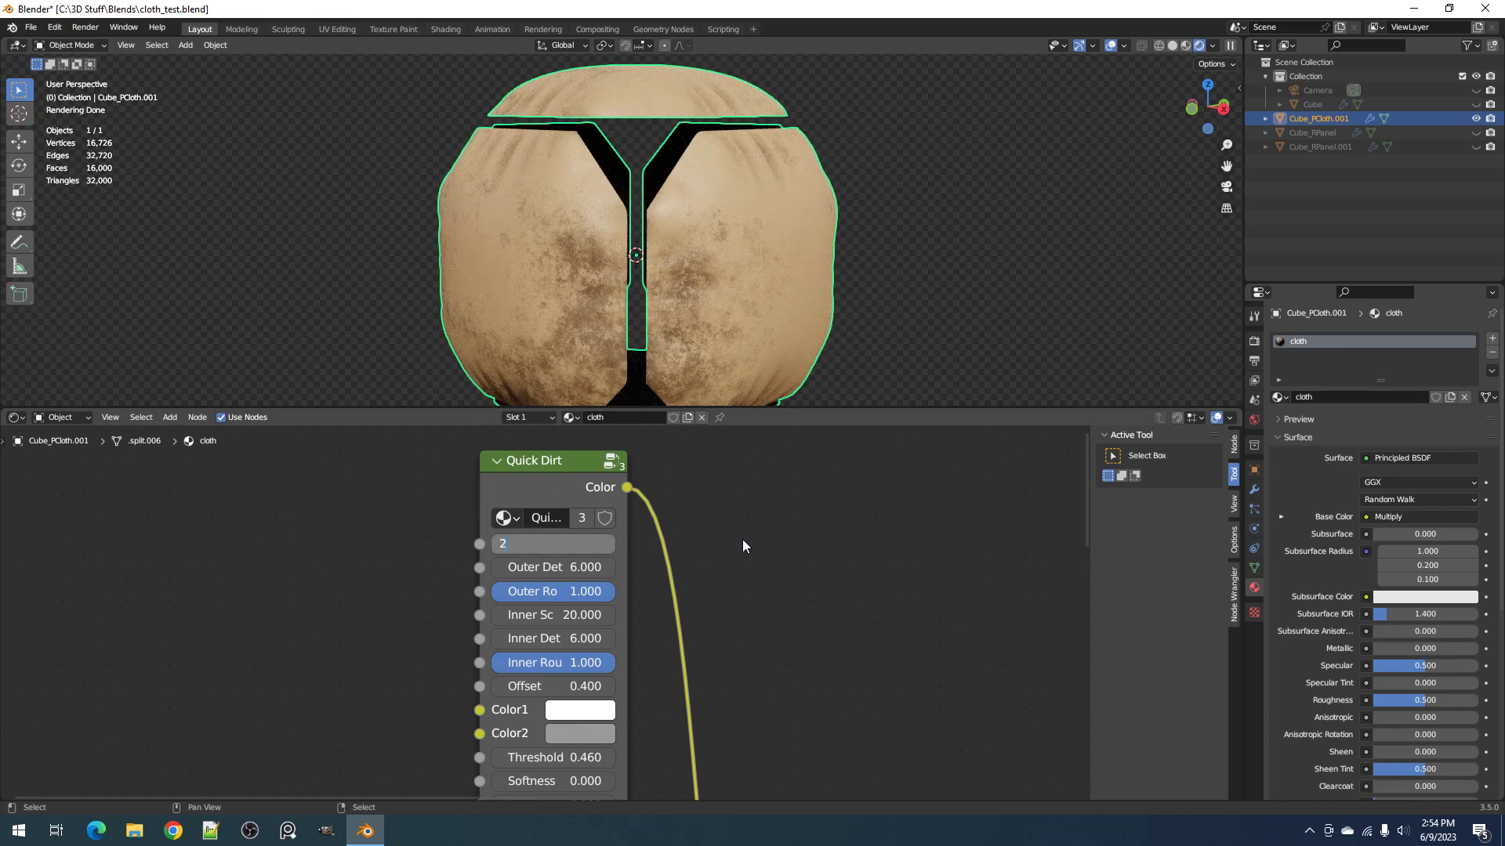
text(2)
key(Return)
middle_drag(714, 361, 731, 344)
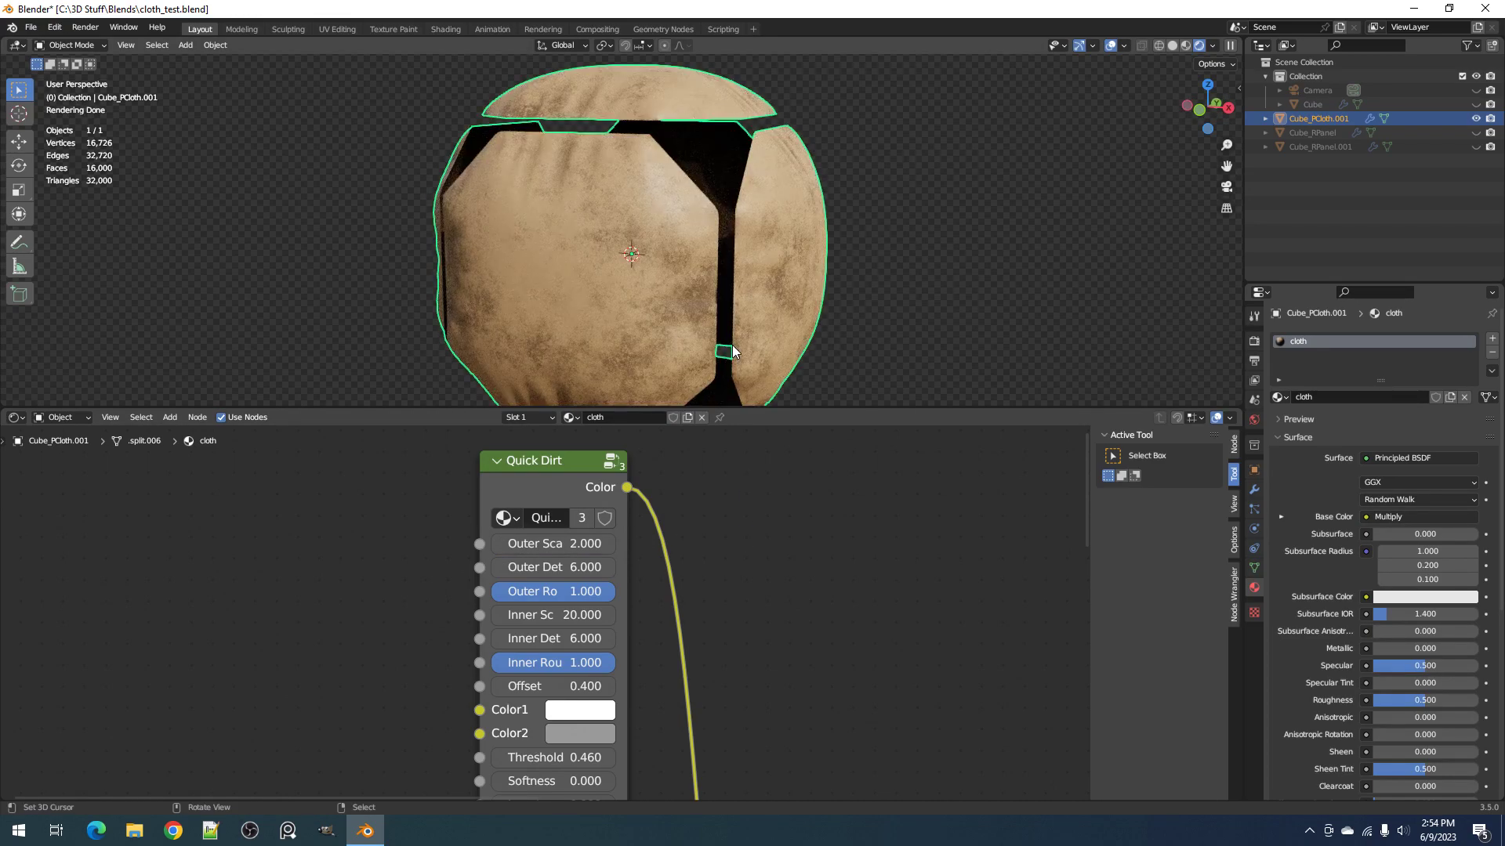
key(z)
click(834, 347)
scroll(787, 577, down, 5)
key(ctrl+s)
Step: Duplicate the second Multiply node and insert the copy into its link to the Principled BSDF's Base Color
middle_drag(776, 697, 721, 616)
scroll(722, 616, up, 5)
click(634, 601)
key(shift+d)
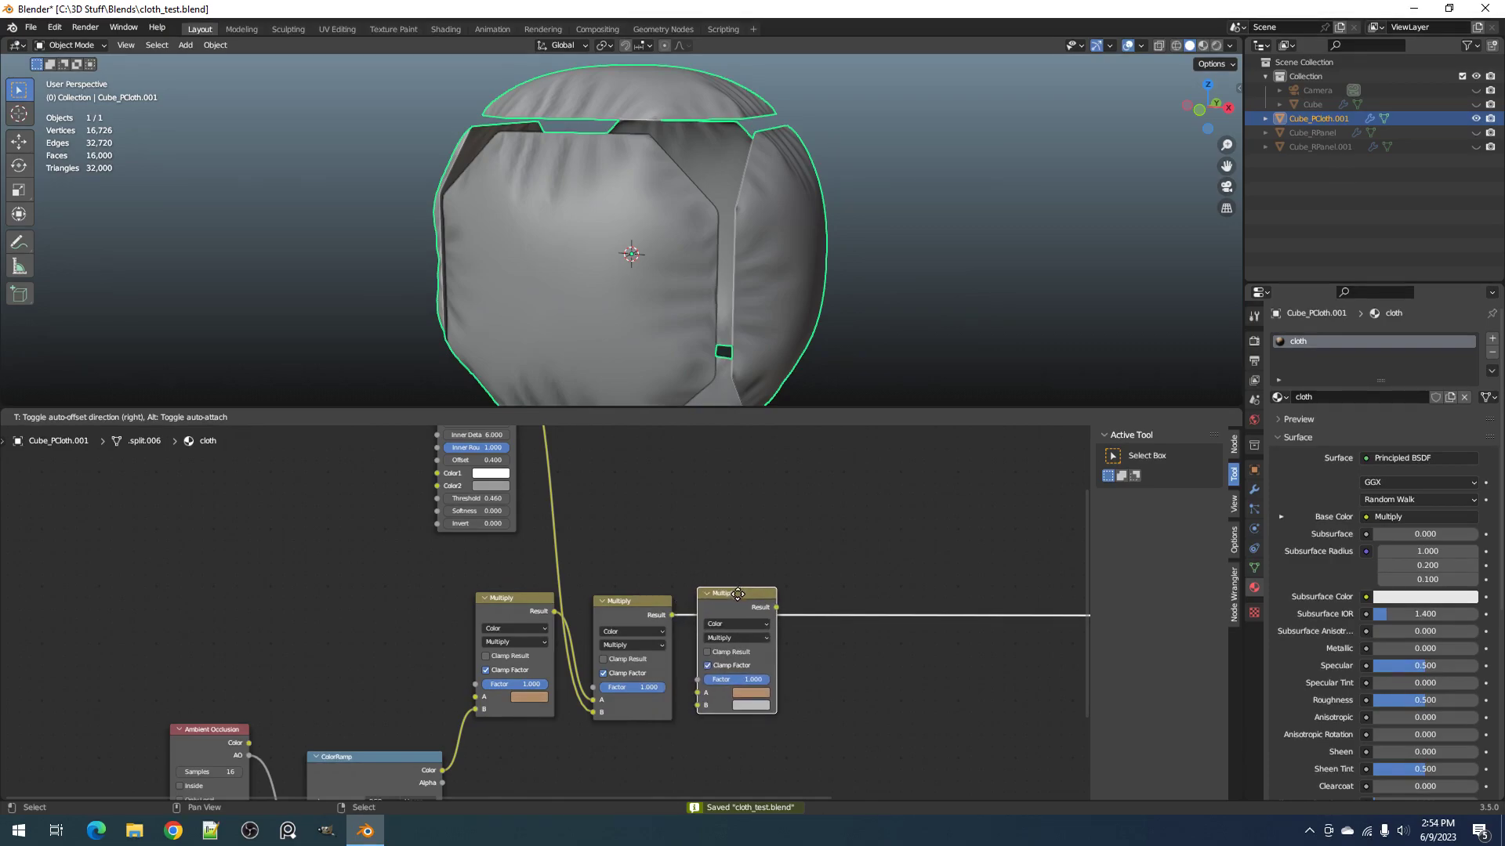
click(772, 603)
scroll(641, 610, down, 2)
middle_drag(641, 610, 631, 659)
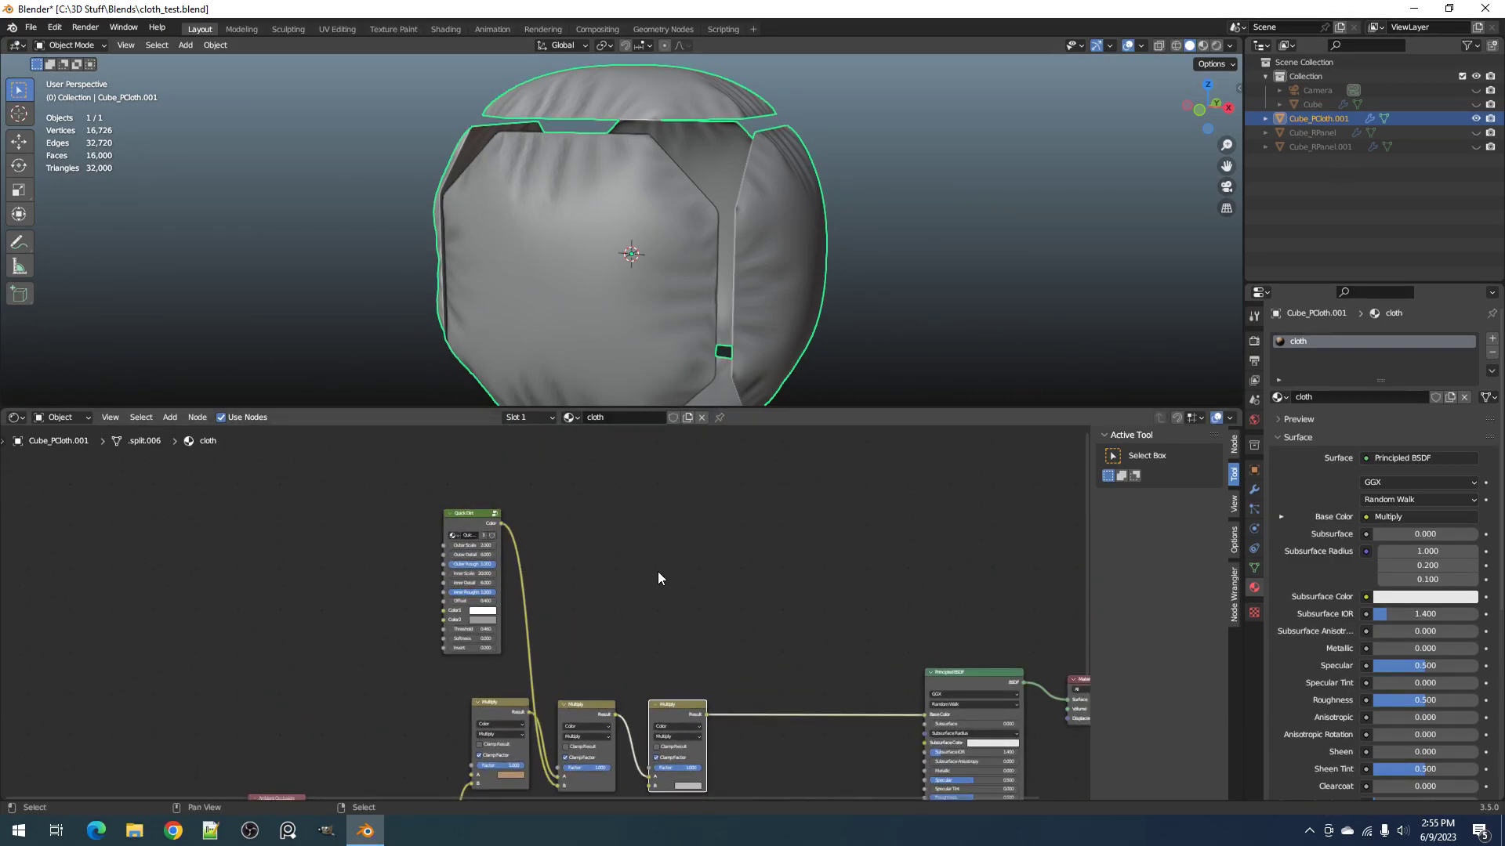
Step: Add a Cavity Mask group node and connect its Color output to input B of the third Multiply node
middle_drag(863, 272, 648, 280)
scroll(815, 315, up, 4)
scroll(632, 629, down, 2)
scroll(553, 530, up, 2)
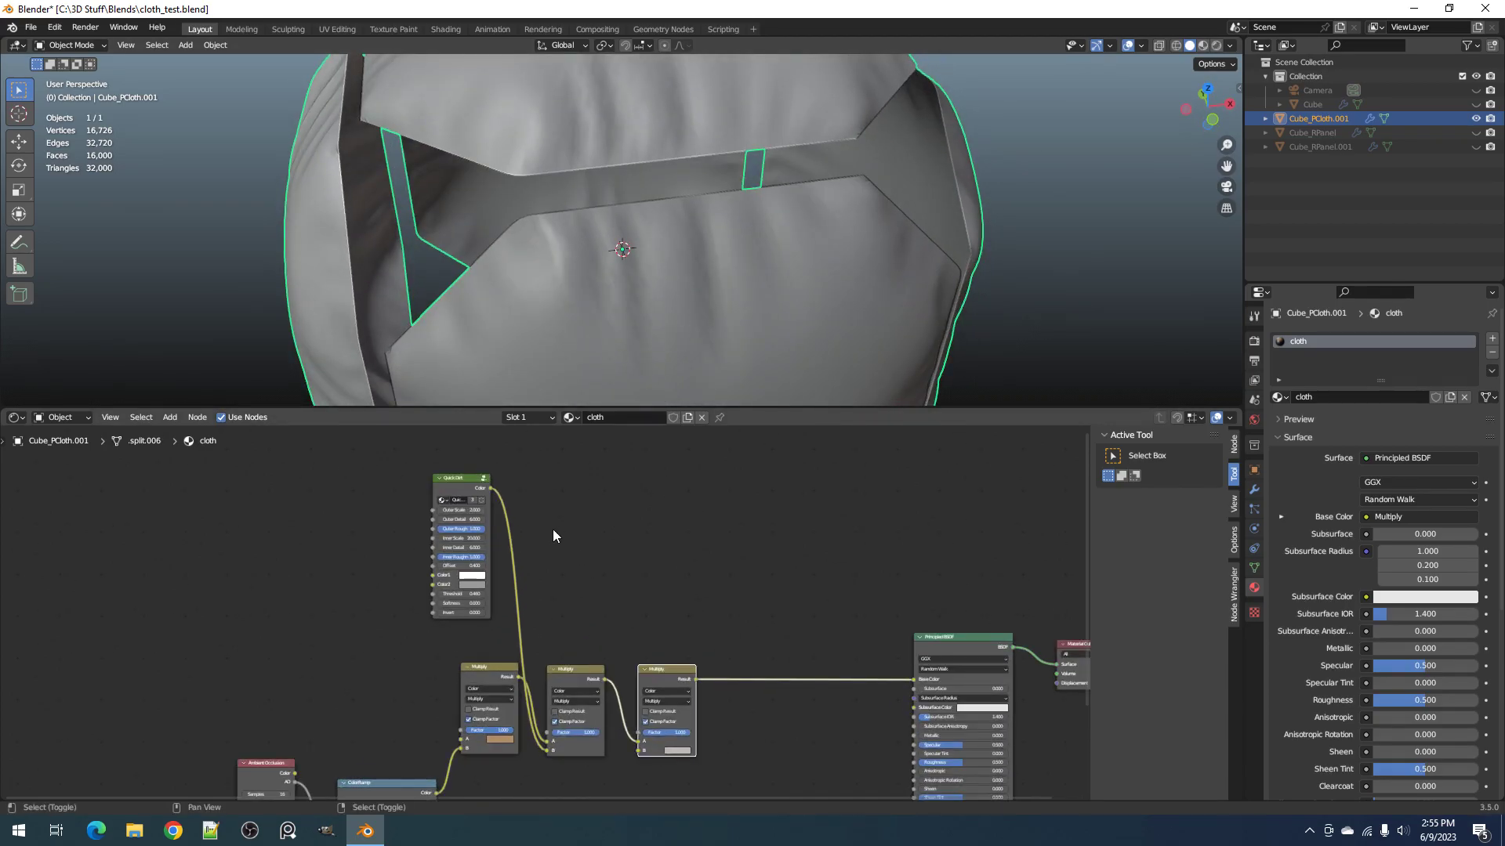
key(shift+a)
mouse_move(516, 563)
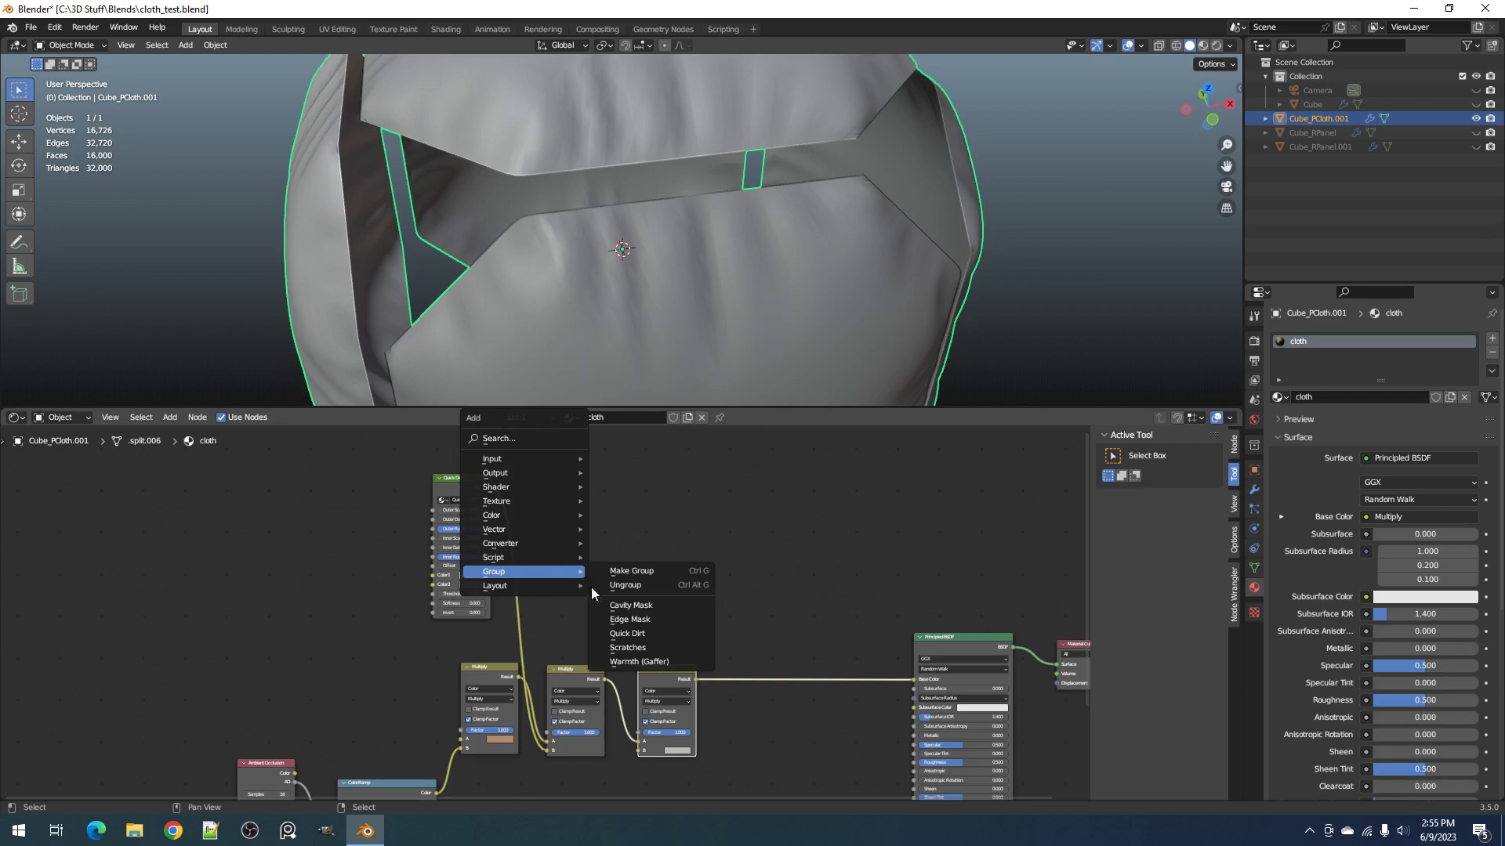
click(632, 606)
click(548, 504)
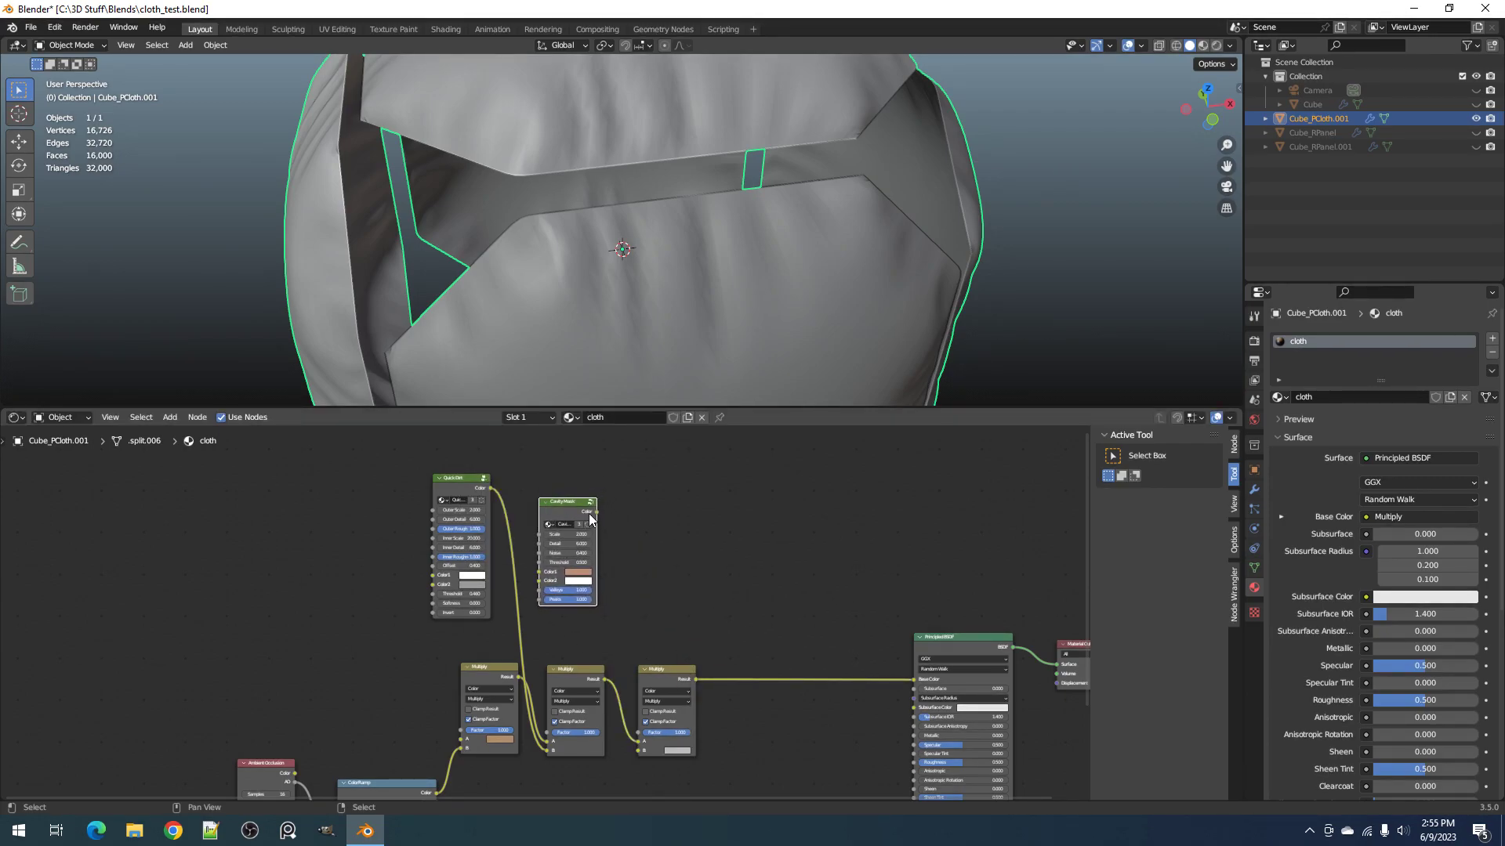
drag(641, 751, 643, 751)
scroll(784, 572, up, 2)
Step: Check the cavity mask's effect on the cloth from a wider angle in rendered shading and return to solid shading
key(z)
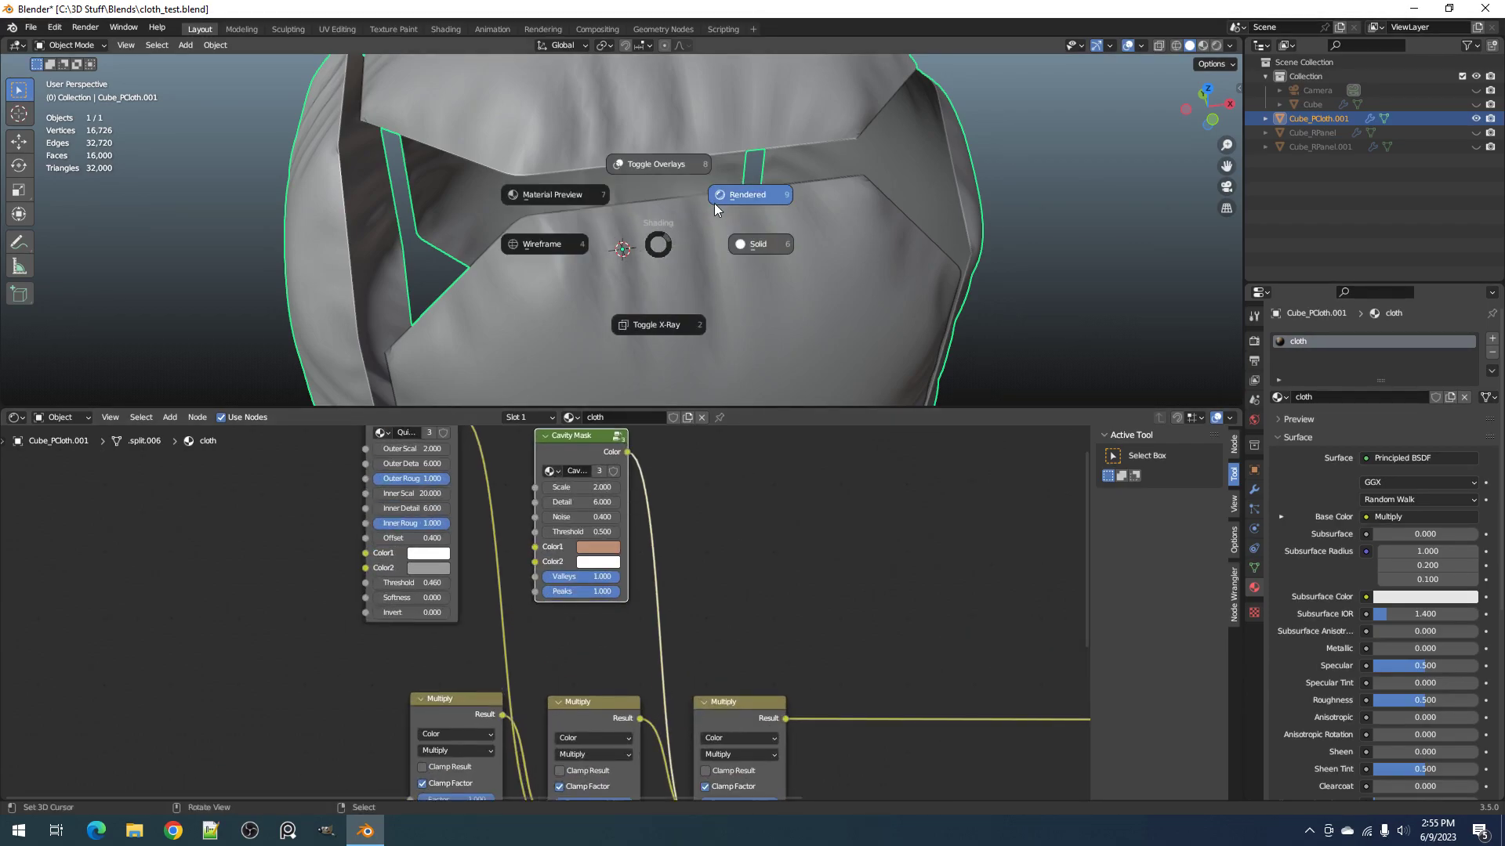
click(716, 201)
scroll(716, 199, down, 4)
middle_drag(713, 289, 783, 236)
key(z)
click(786, 280)
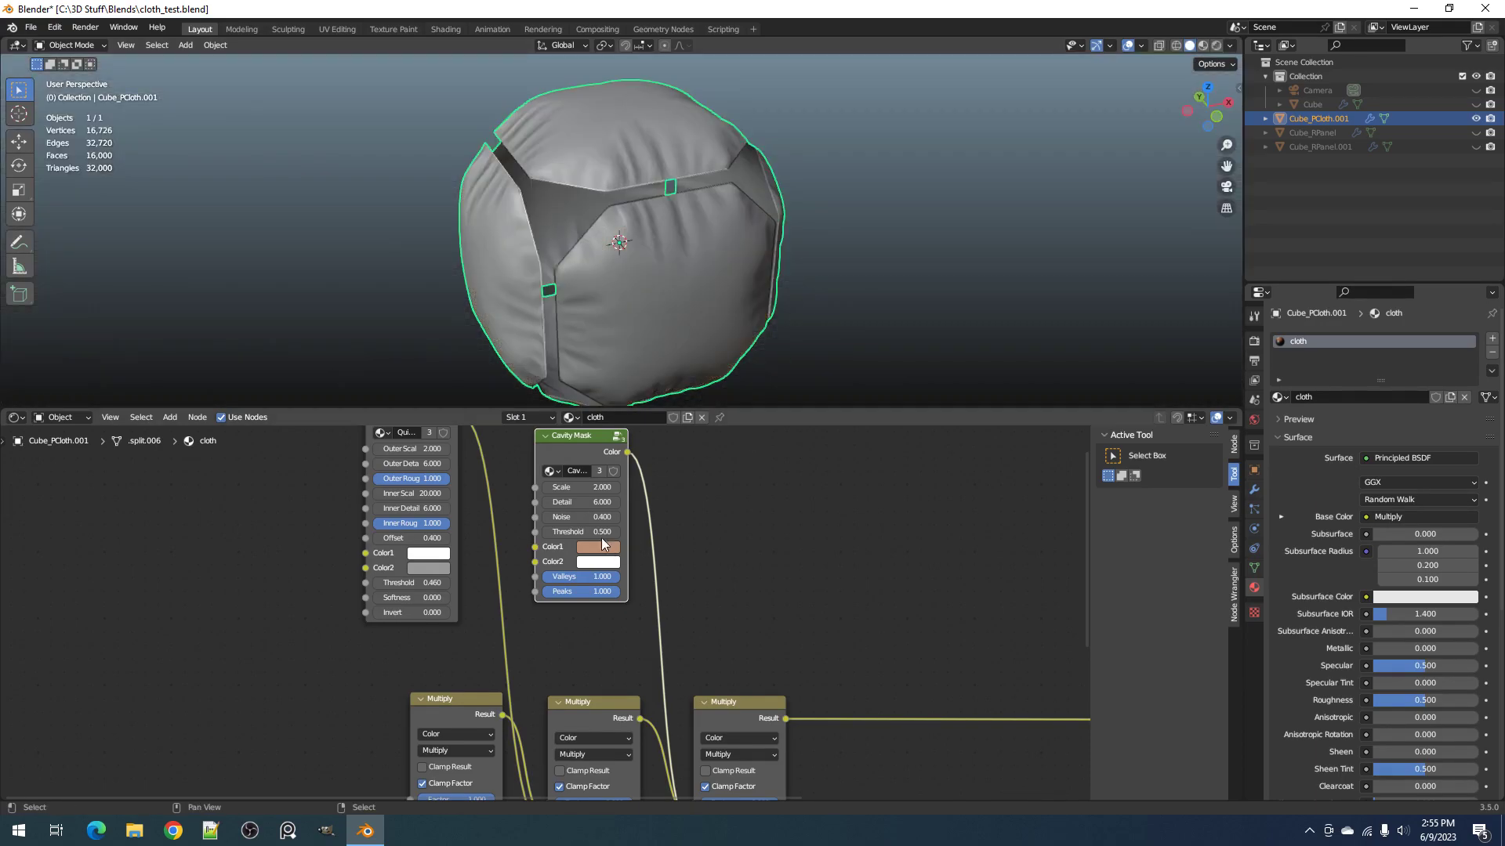
Step: Preview the Cavity Mask node's output directly on the cloth surface
middle_drag(579, 439, 586, 472)
ctrl+shift+click(586, 472)
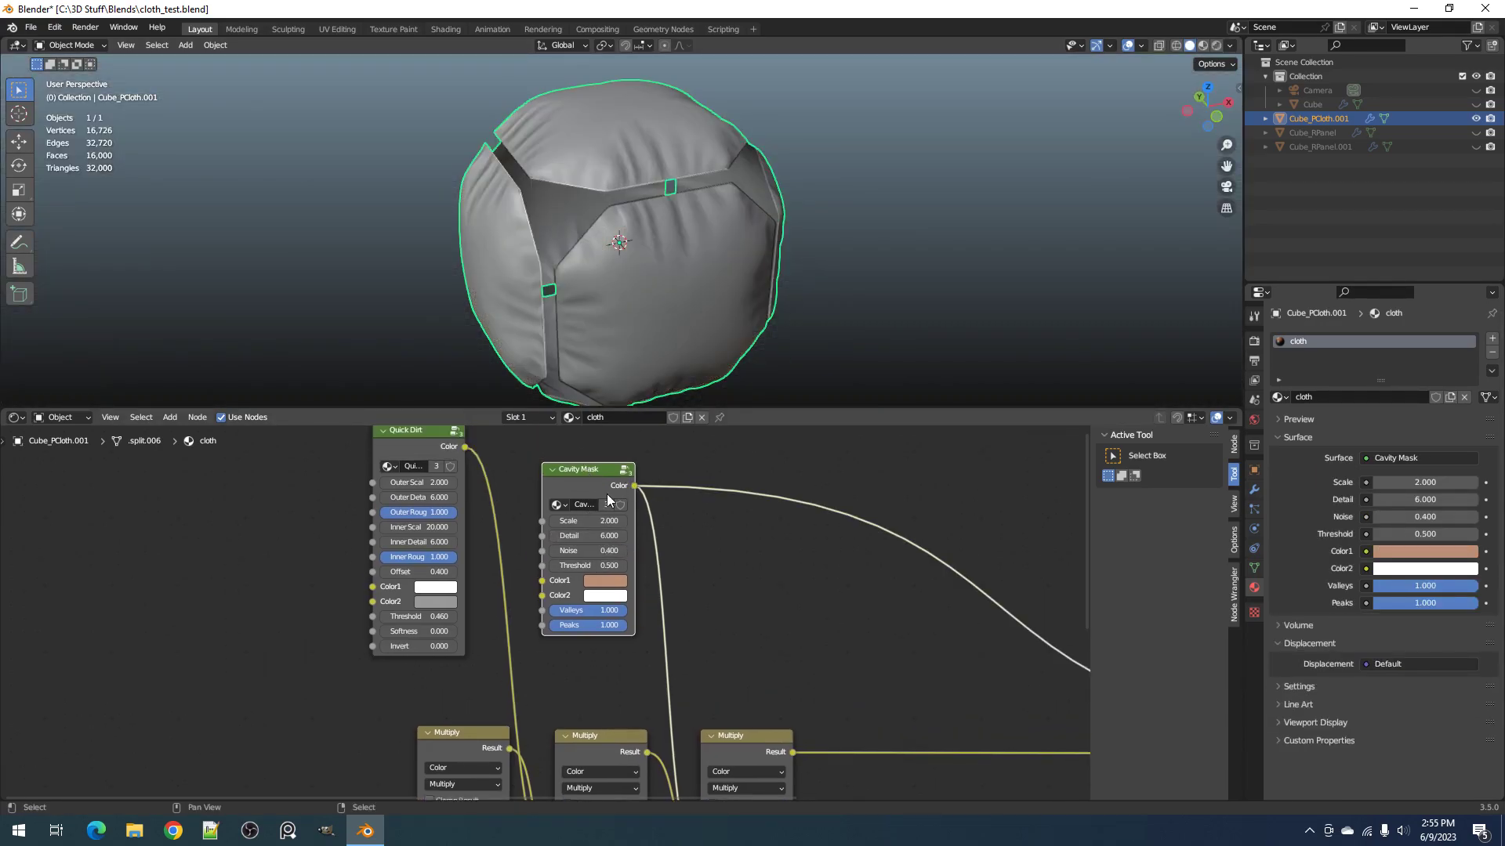
Step: View the cavity mask in rendered shading and set the Cavity Mask node's Noise and Threshold to 1.000
key(z)
click(769, 213)
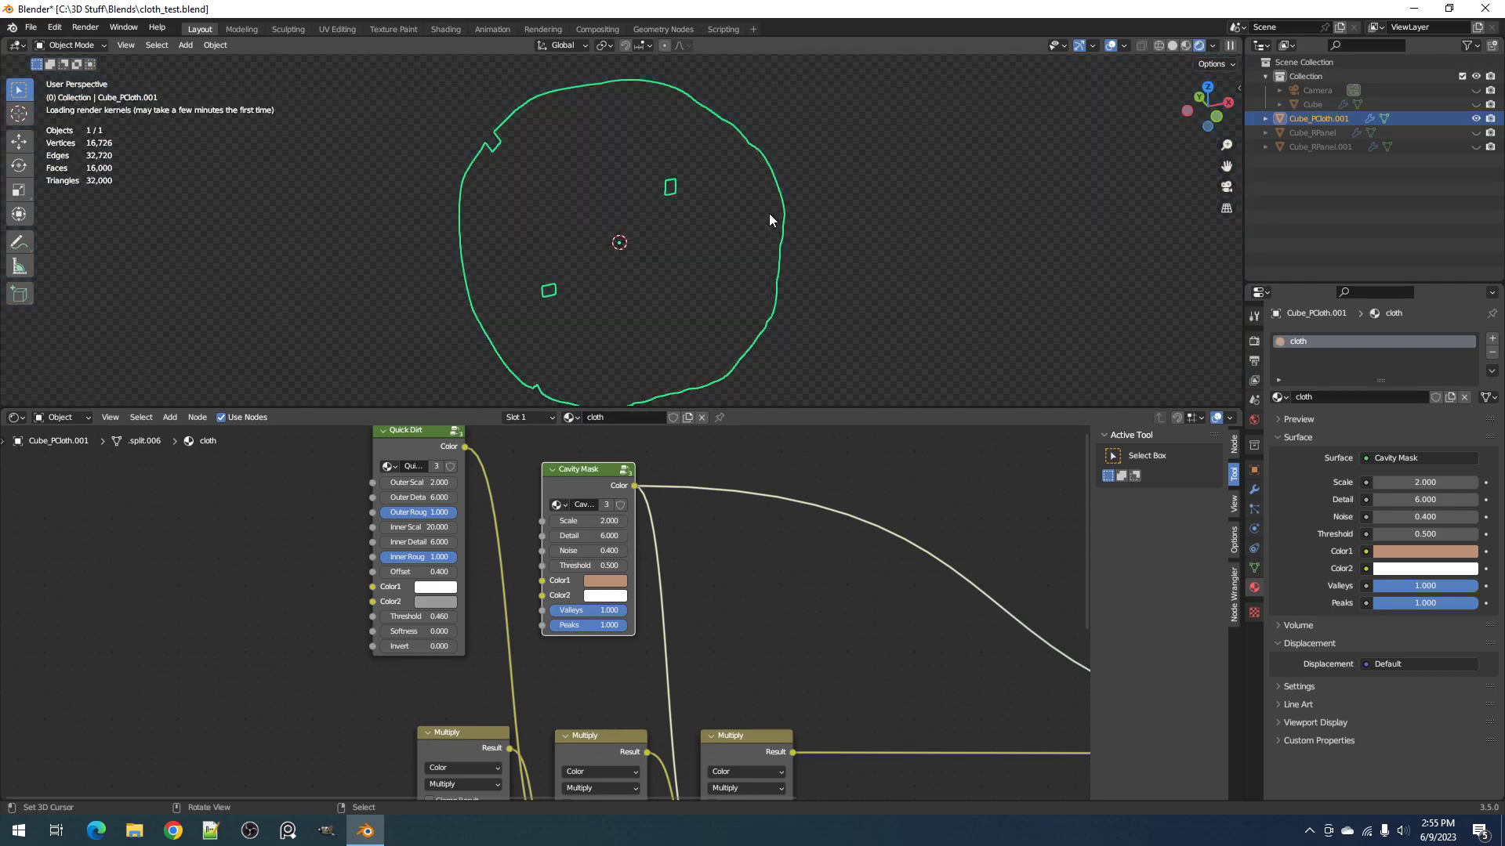
key(z)
click(823, 258)
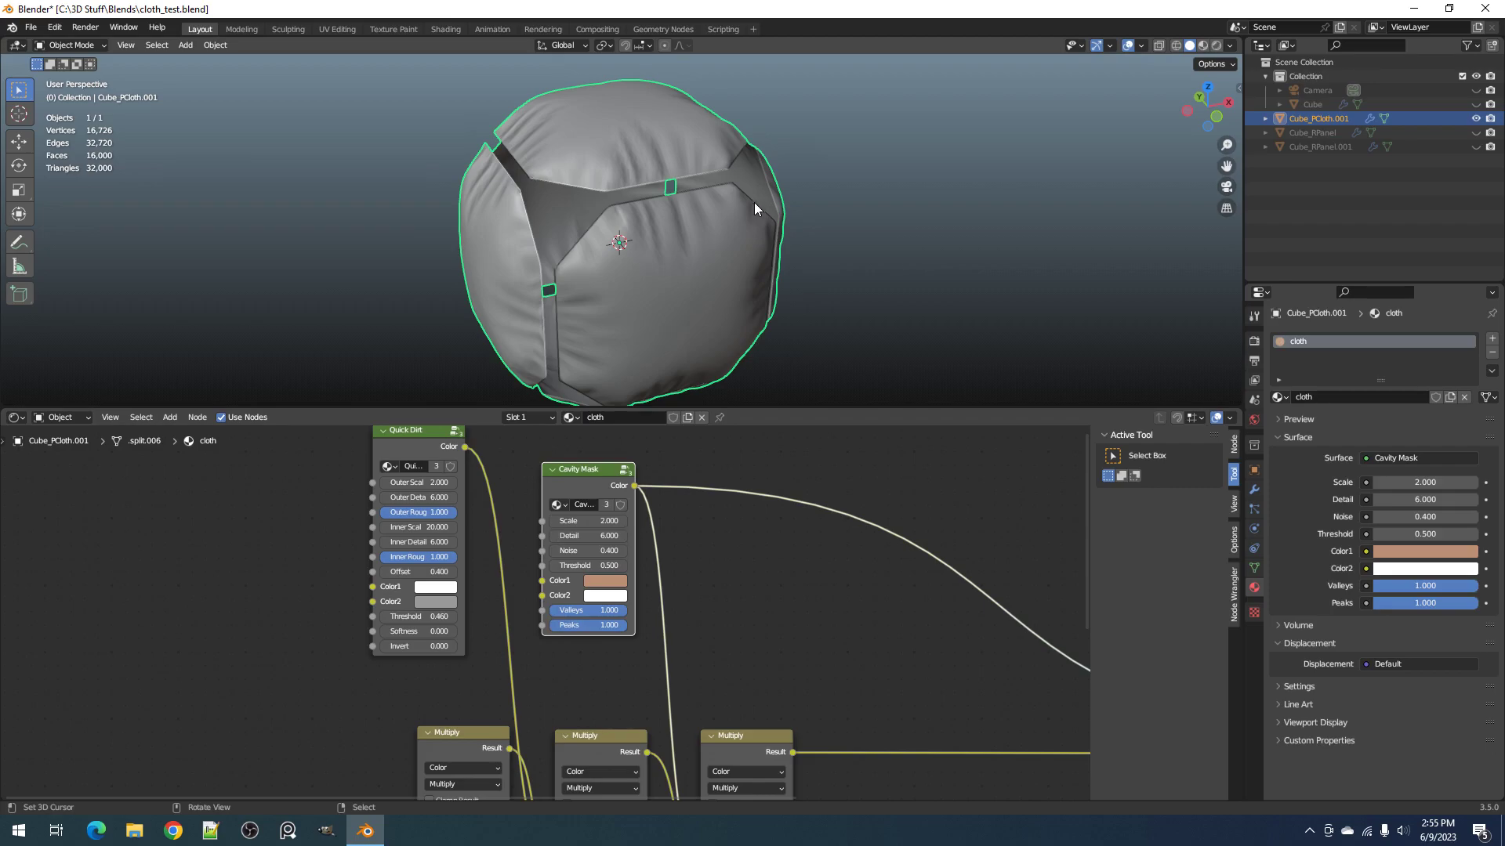
key(z)
click(773, 147)
scroll(638, 558, up, 2)
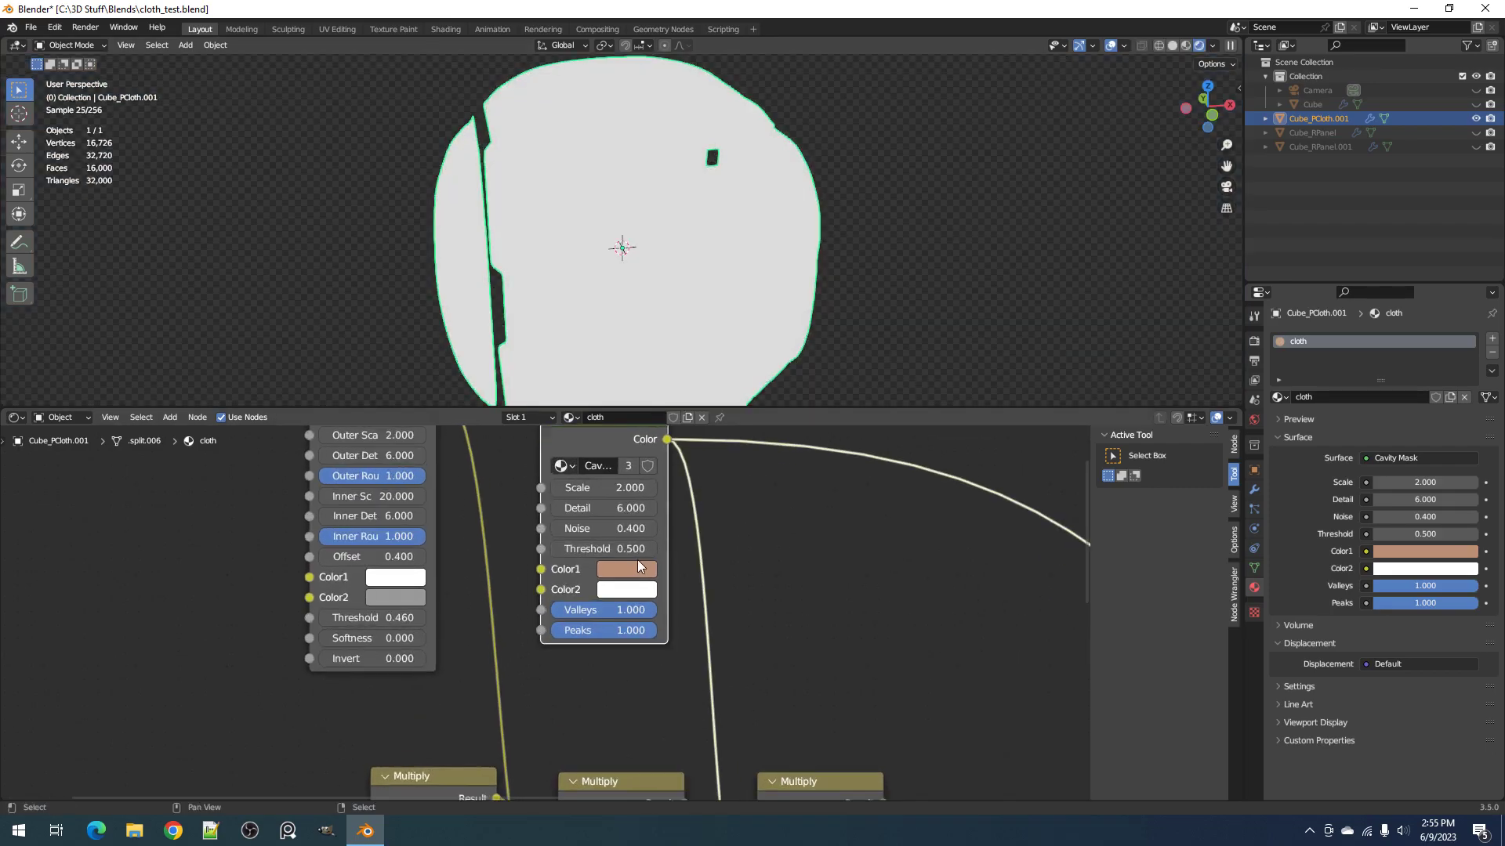
drag(618, 610, 658, 610)
drag(614, 548, 668, 548)
scroll(617, 265, up, 5)
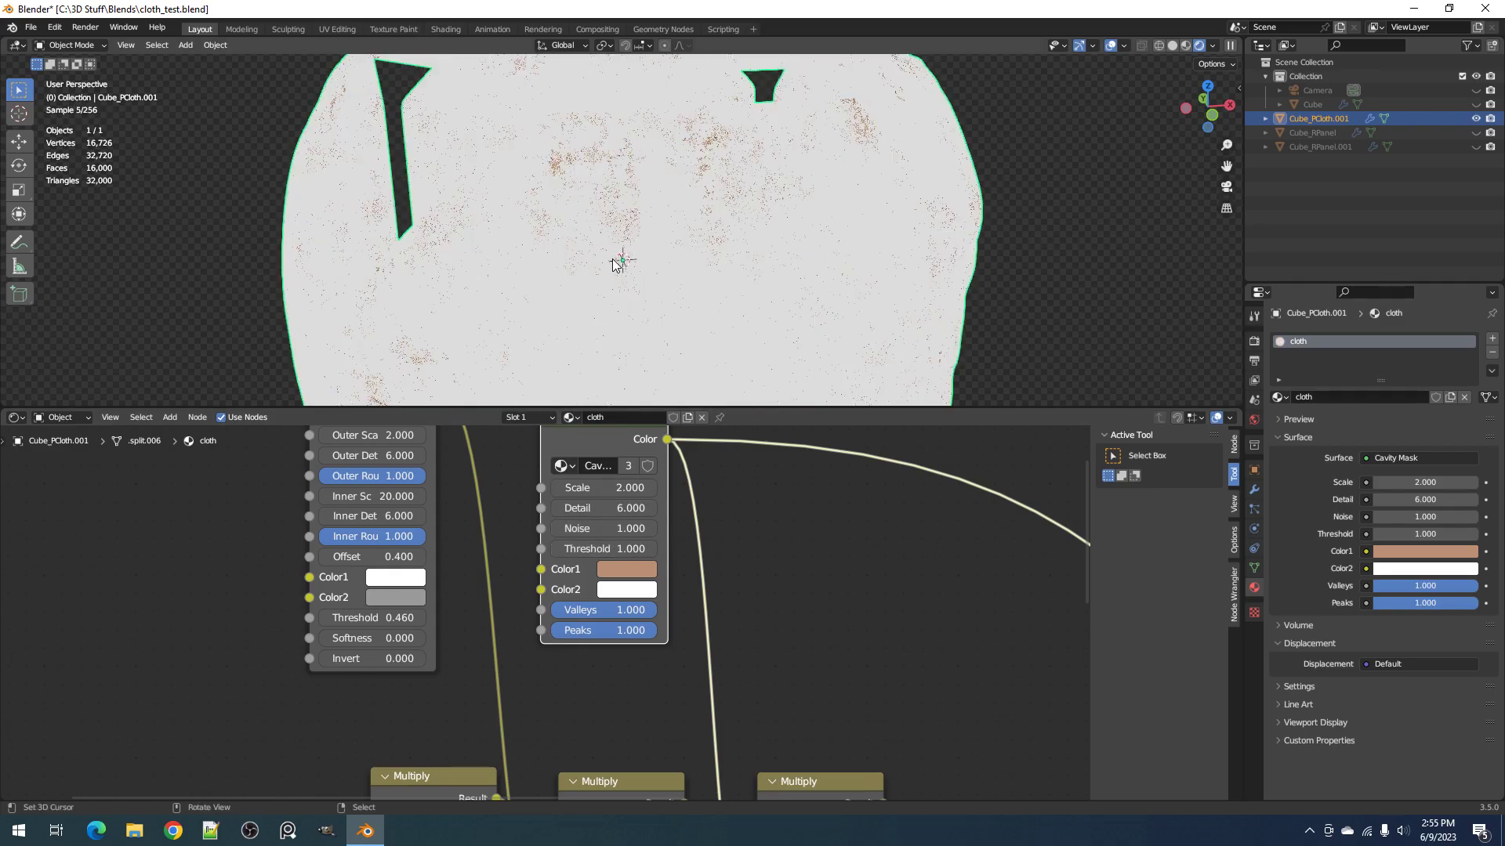
Step: Try a Noise of 0.000 on the Cavity Mask node and check the mask on the cloth's creases
scroll(634, 533, down, 1)
drag(634, 532, 560, 534)
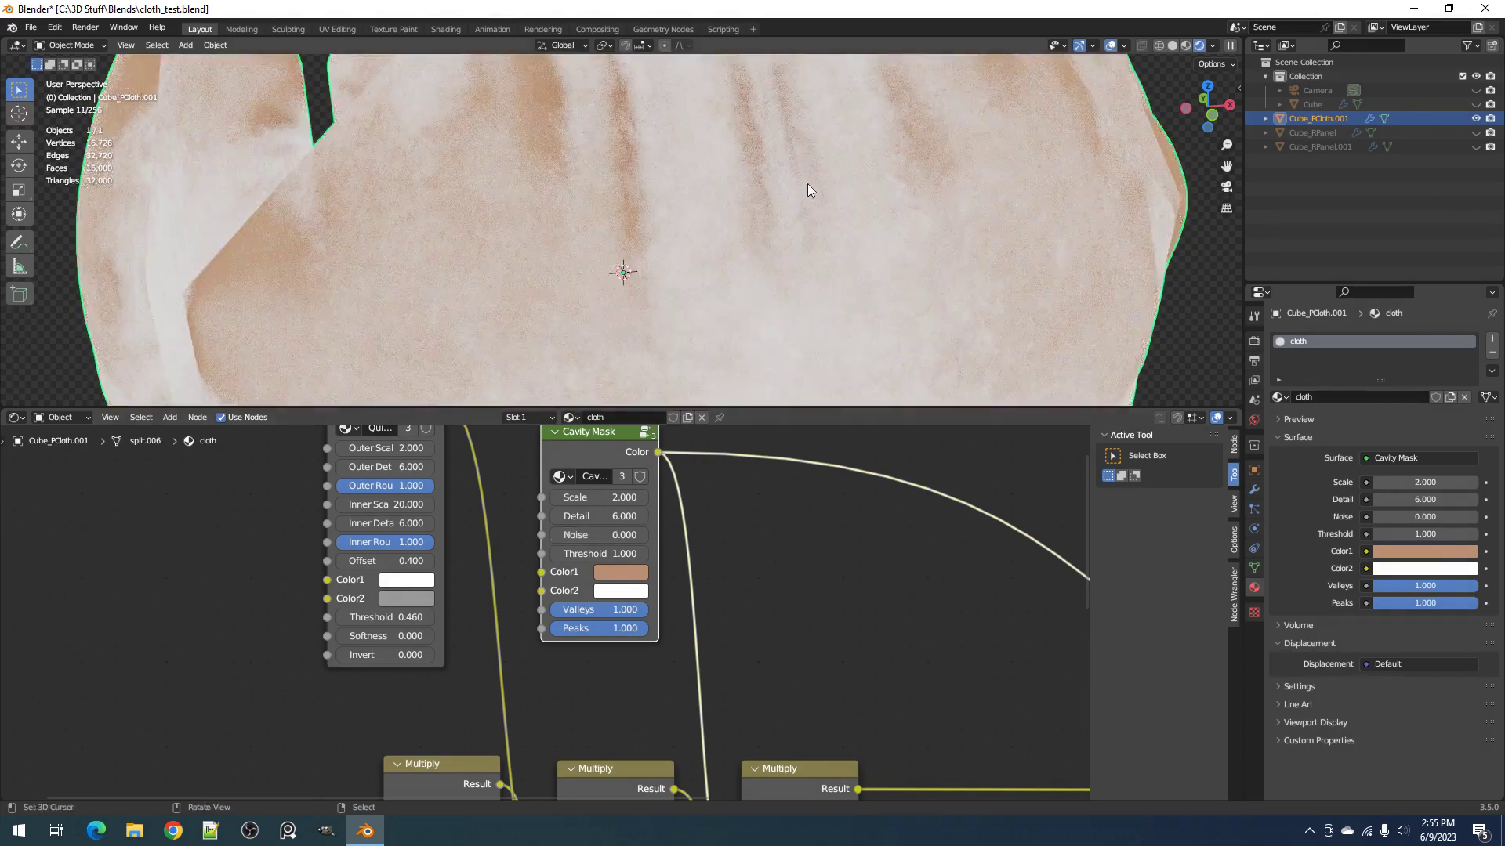
scroll(783, 235, down, 5)
middle_drag(704, 252, 735, 257)
scroll(734, 306, up, 1)
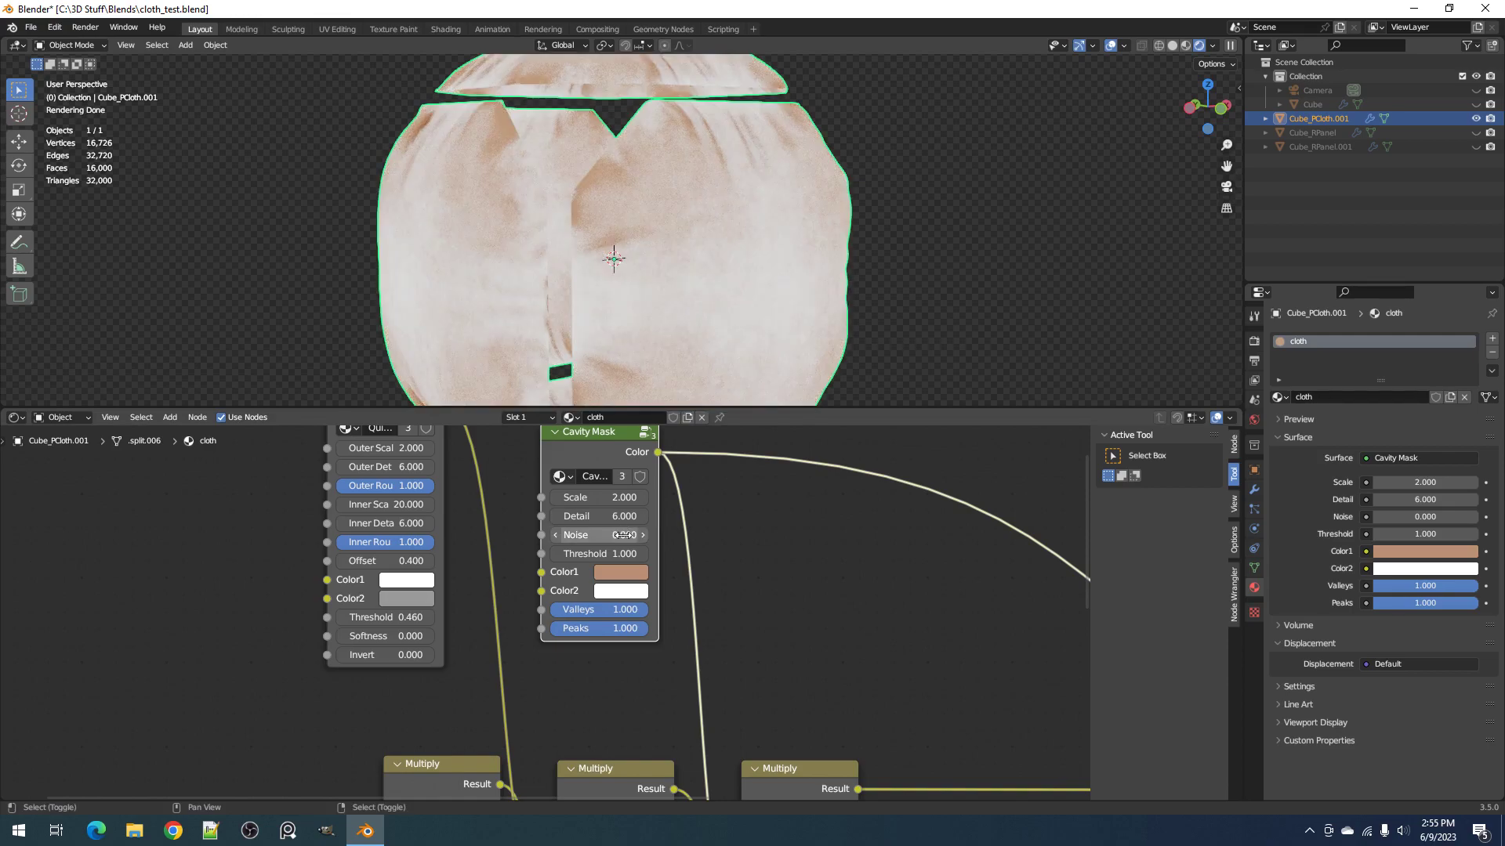
Step: Set the Cavity Mask node's Noise to 0.490 and check the mask from another angle
drag(596, 534, 653, 534)
scroll(797, 127, down, 2)
middle_drag(796, 127, 769, 148)
scroll(658, 362, up, 2)
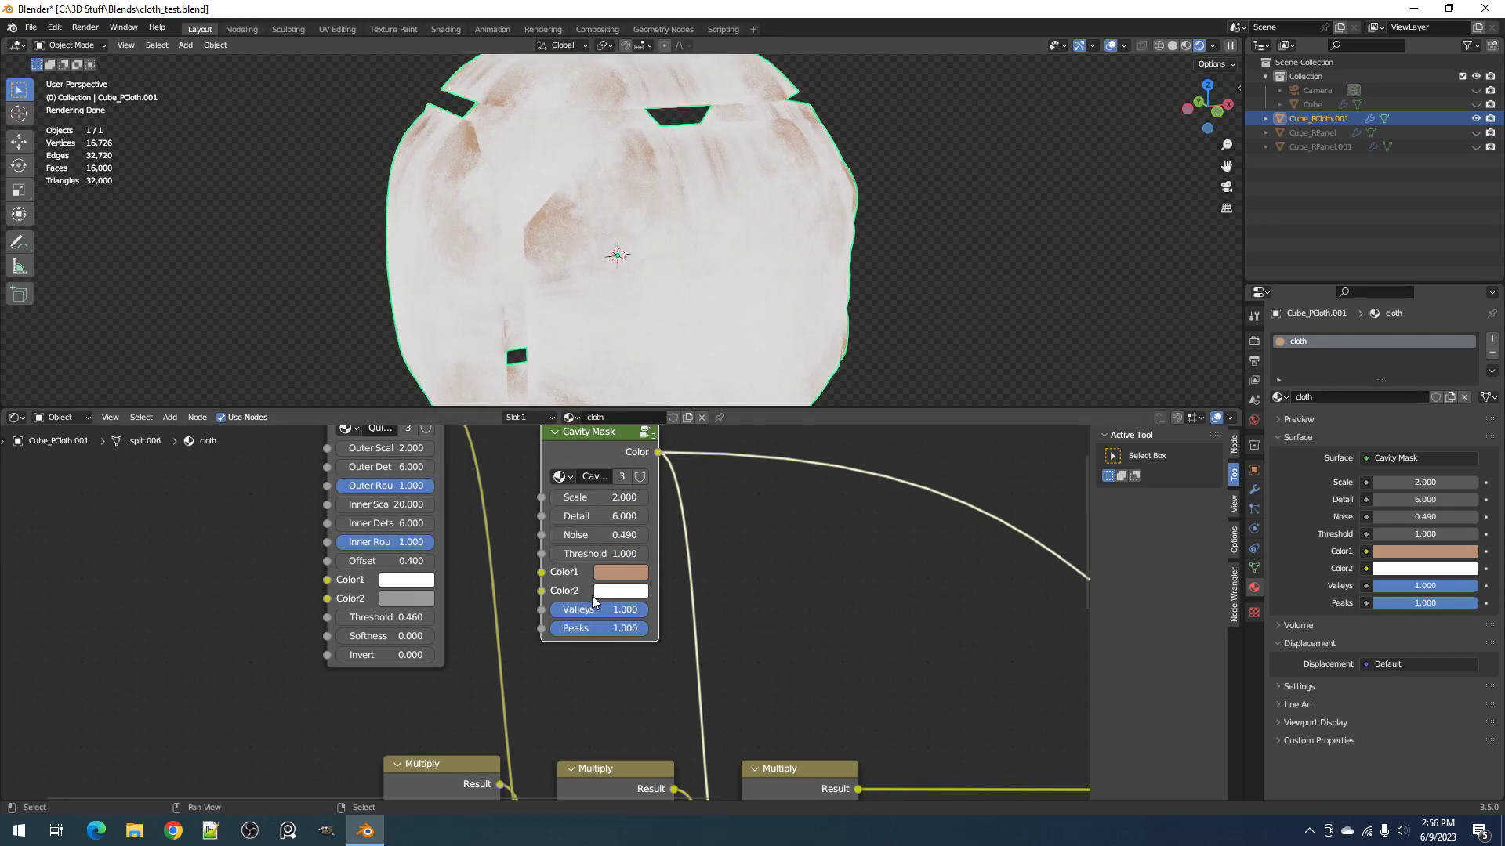
Step: Examine the peaks and valleys of the cloth's folds up close in solid shading, using a maximized viewport
key(z)
click(755, 336)
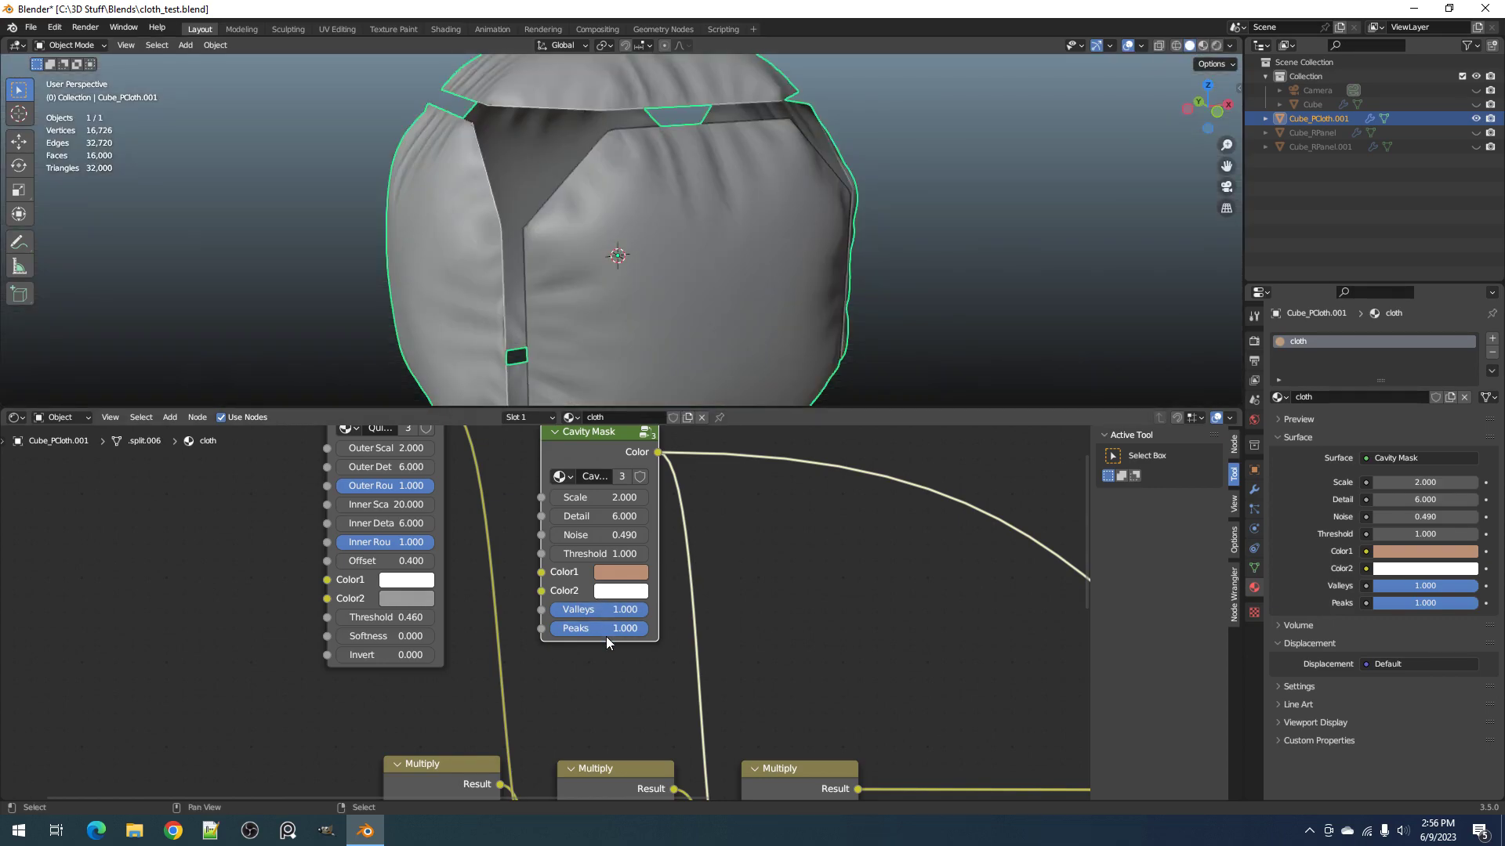
scroll(733, 191, up, 4)
middle_drag(688, 268, 661, 229)
middle_drag(558, 158, 629, 229)
key(ctrl+space)
middle_drag(712, 198, 710, 234)
scroll(708, 243, up, 3)
scroll(697, 257, down, 3)
alt+middle_click(678, 272)
scroll(716, 332, up, 3)
middle_drag(716, 333, 758, 351)
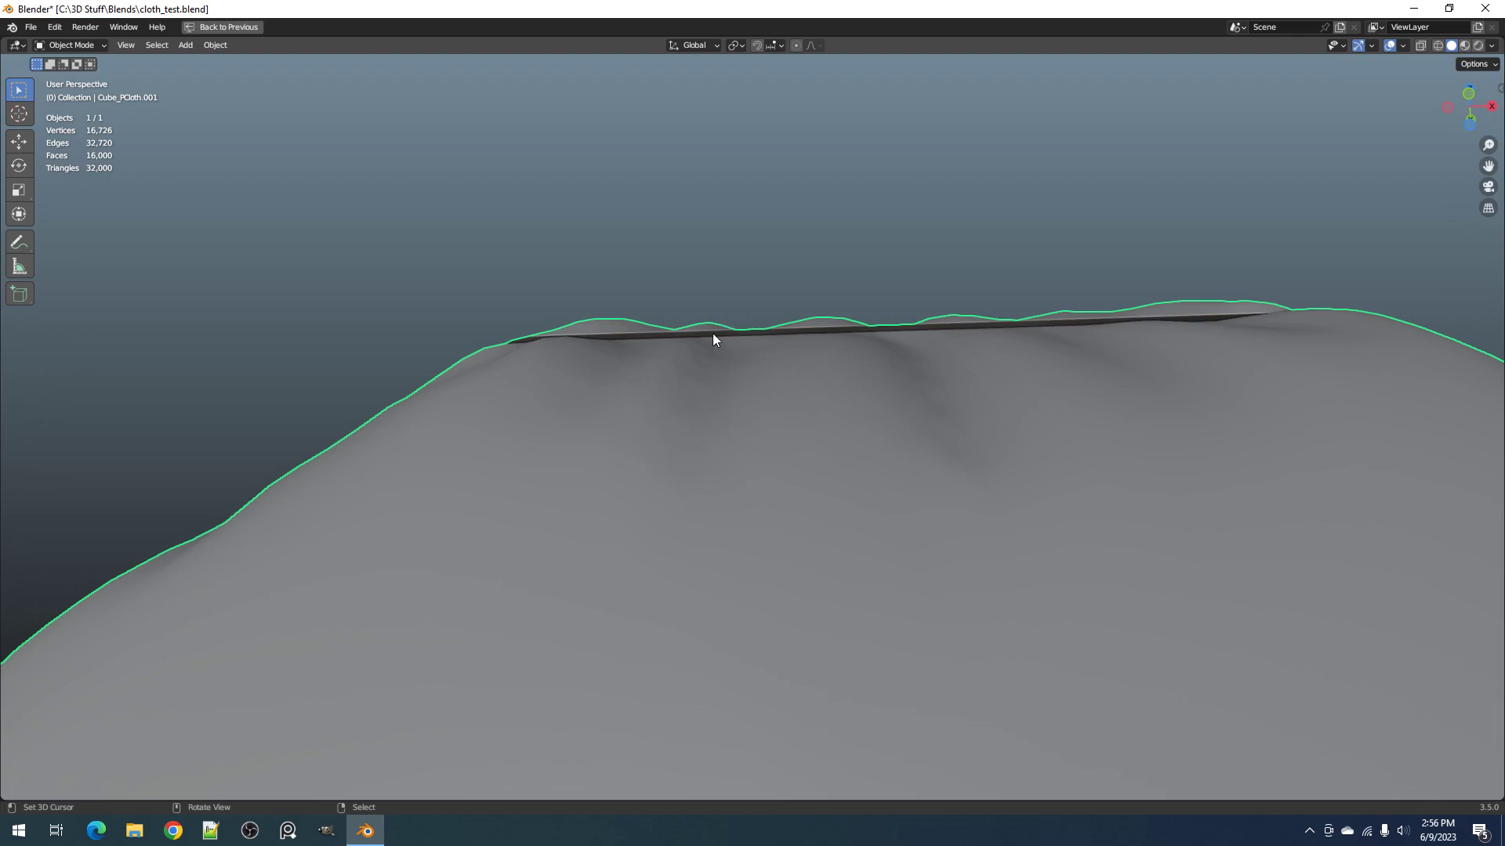
middle_drag(711, 405, 716, 447)
key(ctrl+space)
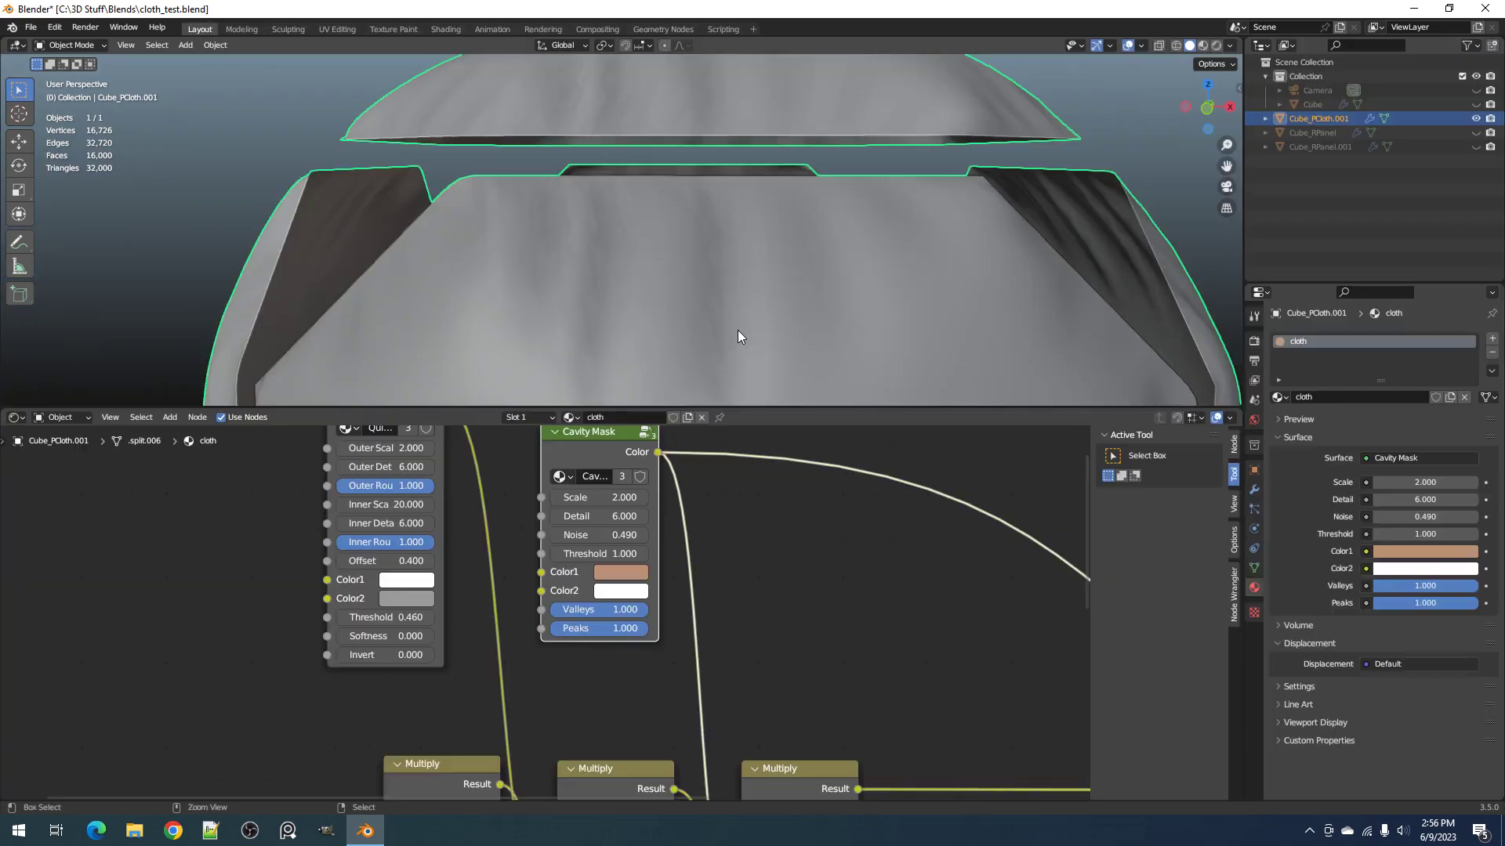
middle_drag(704, 238, 702, 242)
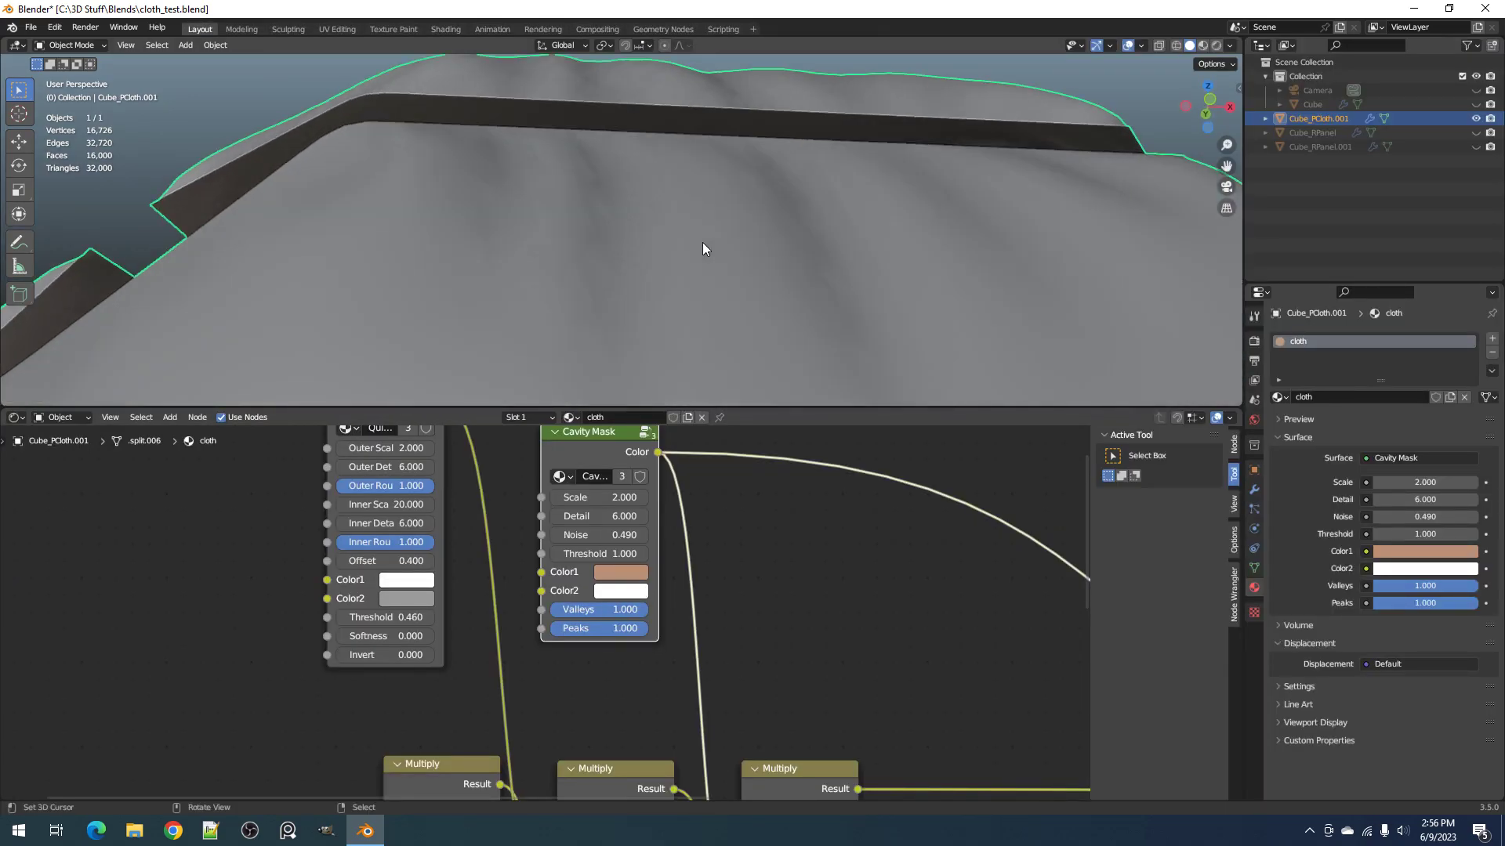
key(ctrl+space)
mouse_move(685, 346)
middle_down()
mouse_move(705, 426)
mouse_move(699, 371)
middle_up()
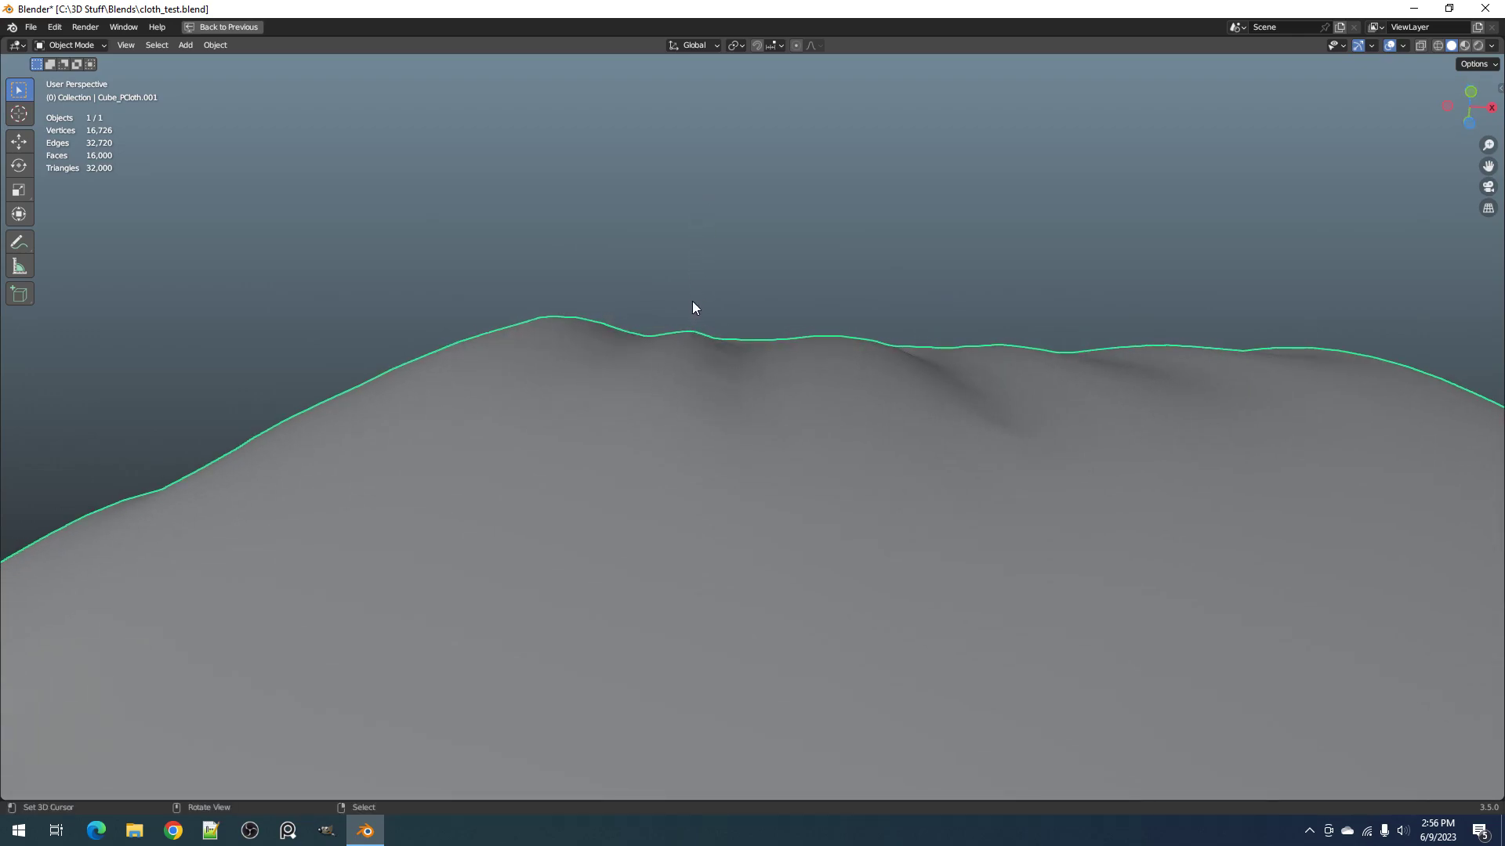
mouse_move(705, 282)
middle_down()
mouse_move(702, 480)
mouse_move(729, 326)
mouse_move(732, 359)
middle_up()
key(ctrl+space)
Step: Compare the cloth's folds in solid shading with the rendered mask while testing the Valleys and Peaks controls
key(z)
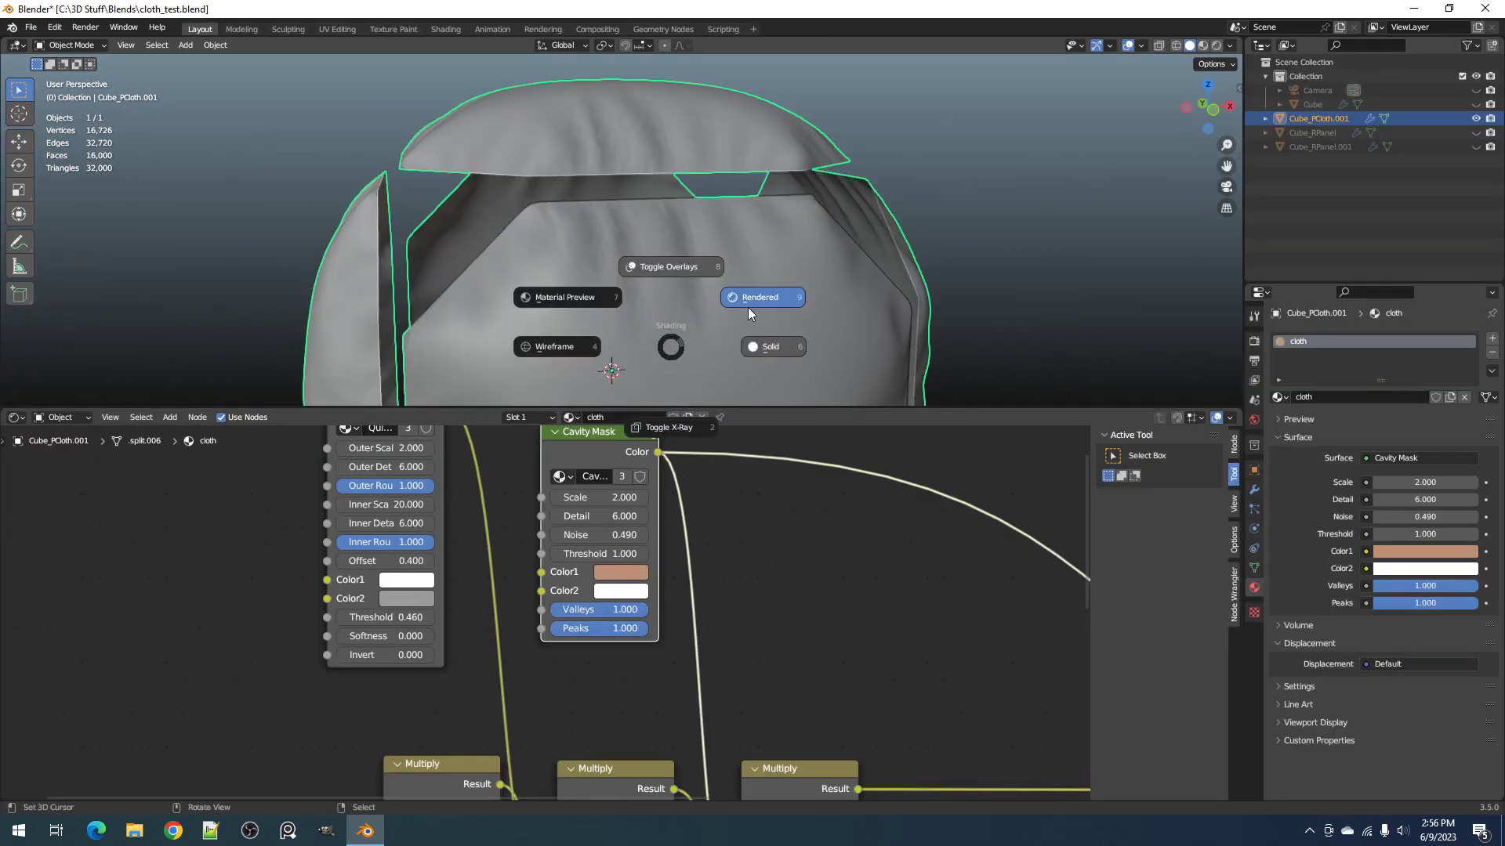
click(750, 304)
key(z)
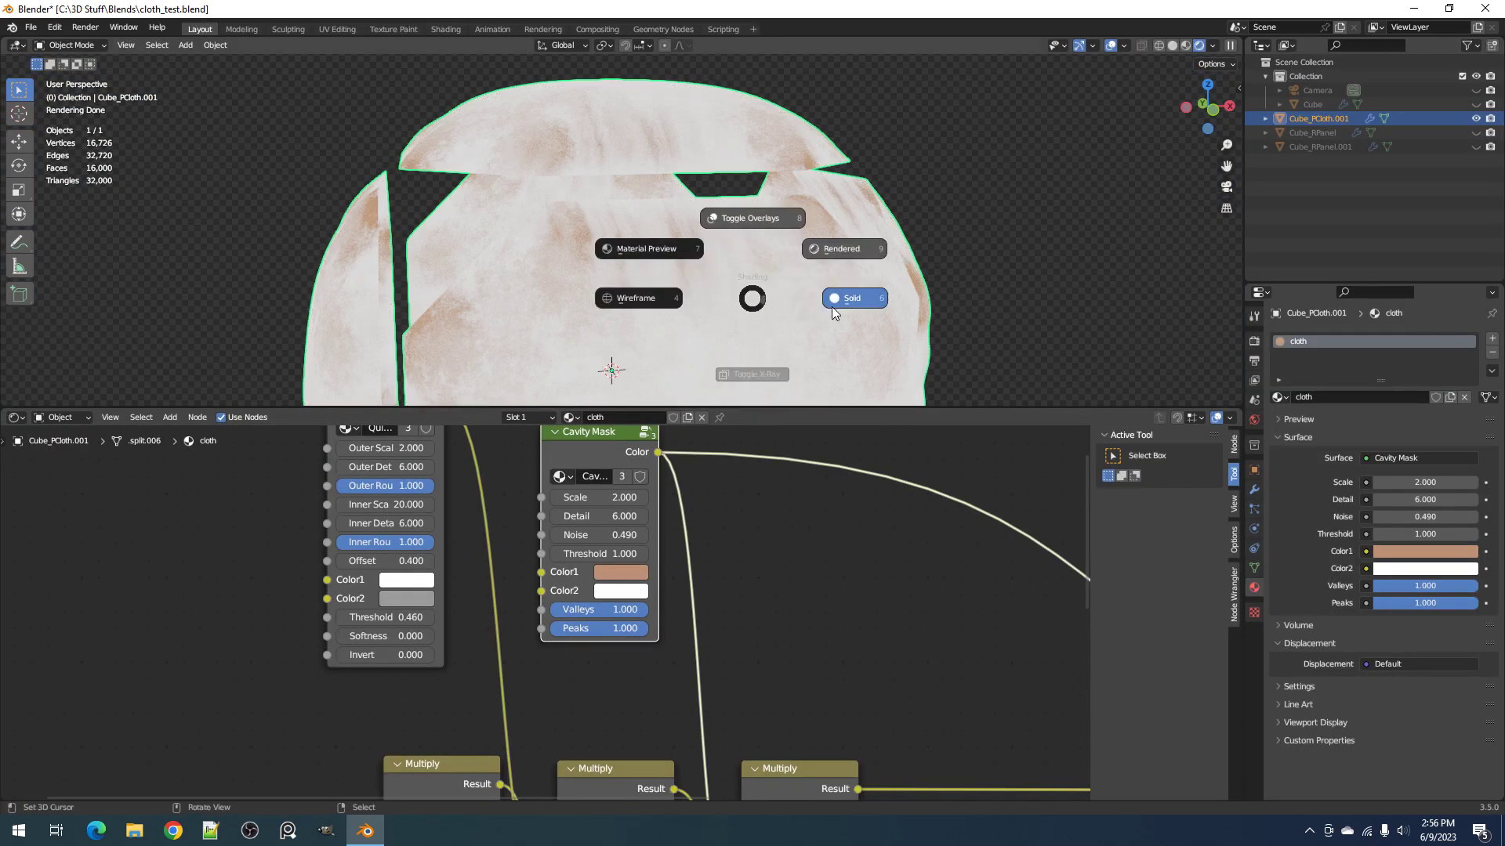
click(850, 302)
mouse_move(644, 610)
mouse_down()
mouse_move(555, 610)
mouse_move(649, 609)
mouse_move(584, 629)
mouse_move(639, 629)
mouse_up()
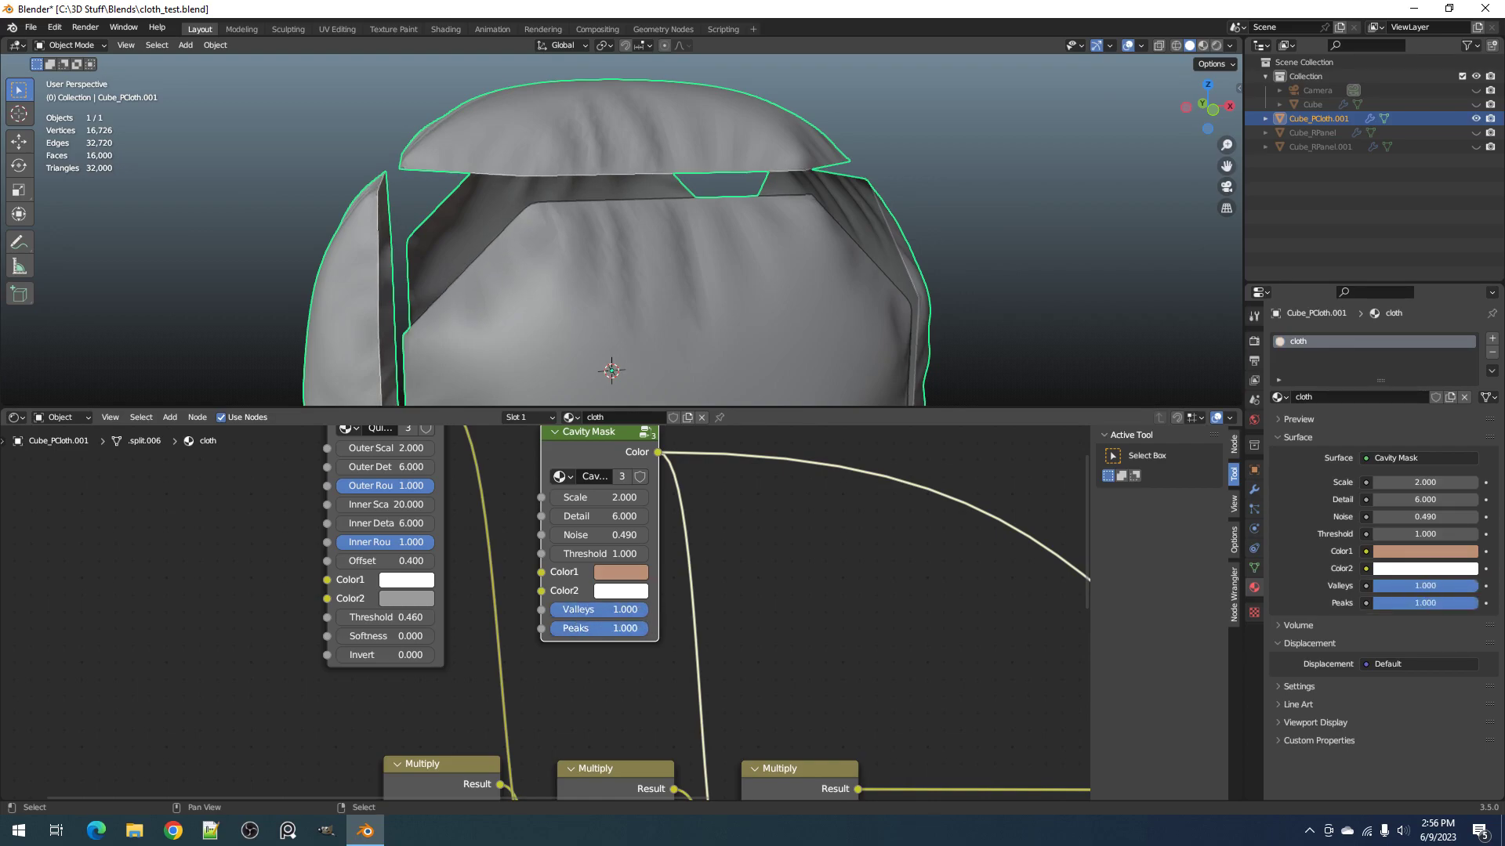
key(z)
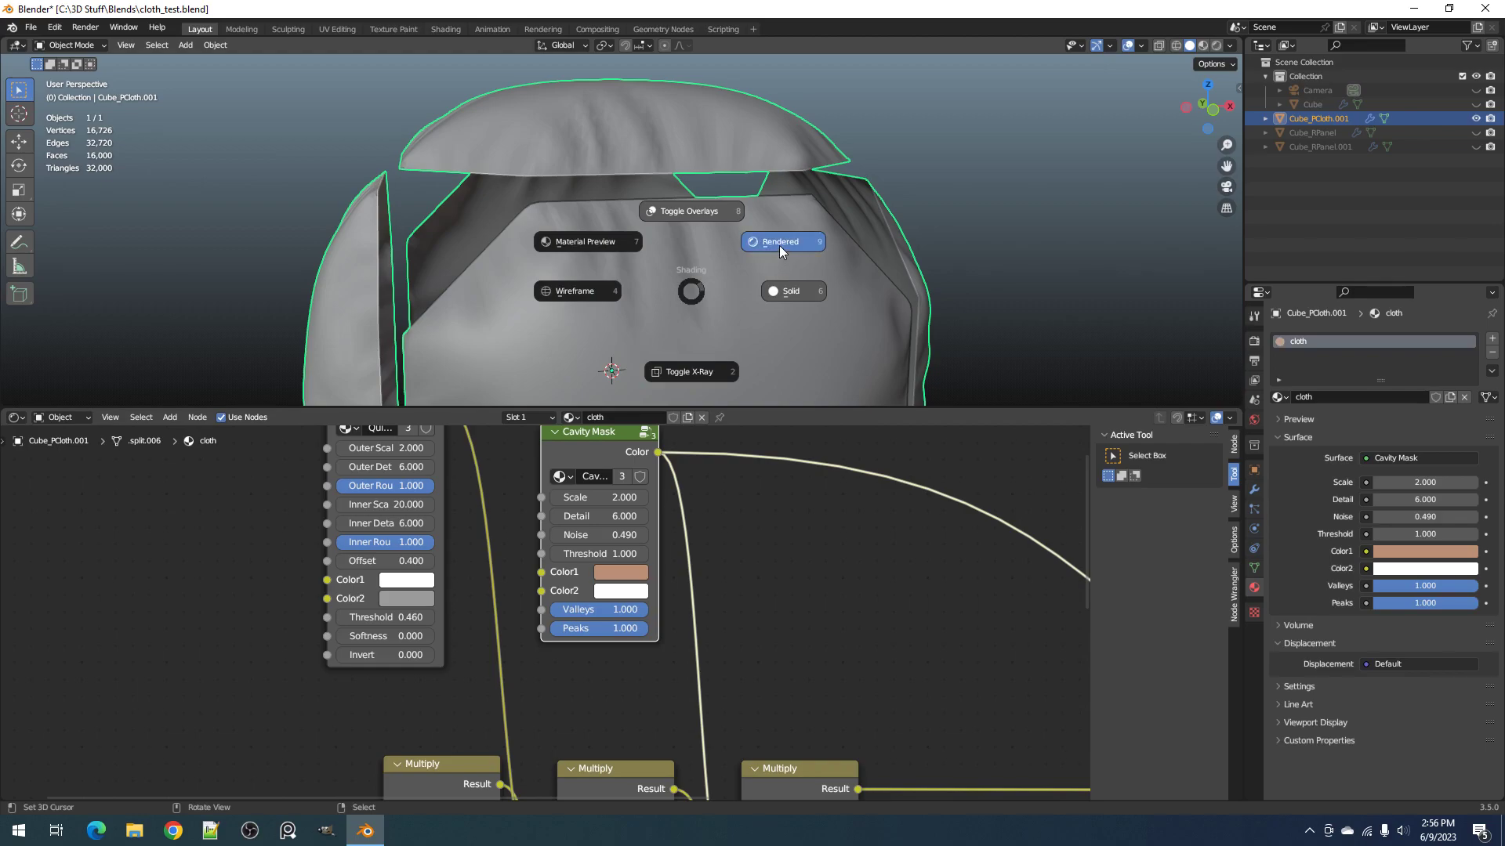
click(779, 246)
mouse_move(636, 613)
mouse_down()
mouse_move(555, 613)
mouse_move(651, 613)
mouse_move(549, 629)
mouse_move(649, 629)
mouse_up()
scroll(759, 329, down, 2)
Step: Reconnect the Principled BSDF to the Material Output's surface and show the cloth in rendered shading
key(z)
click(824, 283)
scroll(826, 607, down, 5)
mouse_move(825, 612)
middle_down()
mouse_move(608, 561)
mouse_move(562, 583)
middle_up()
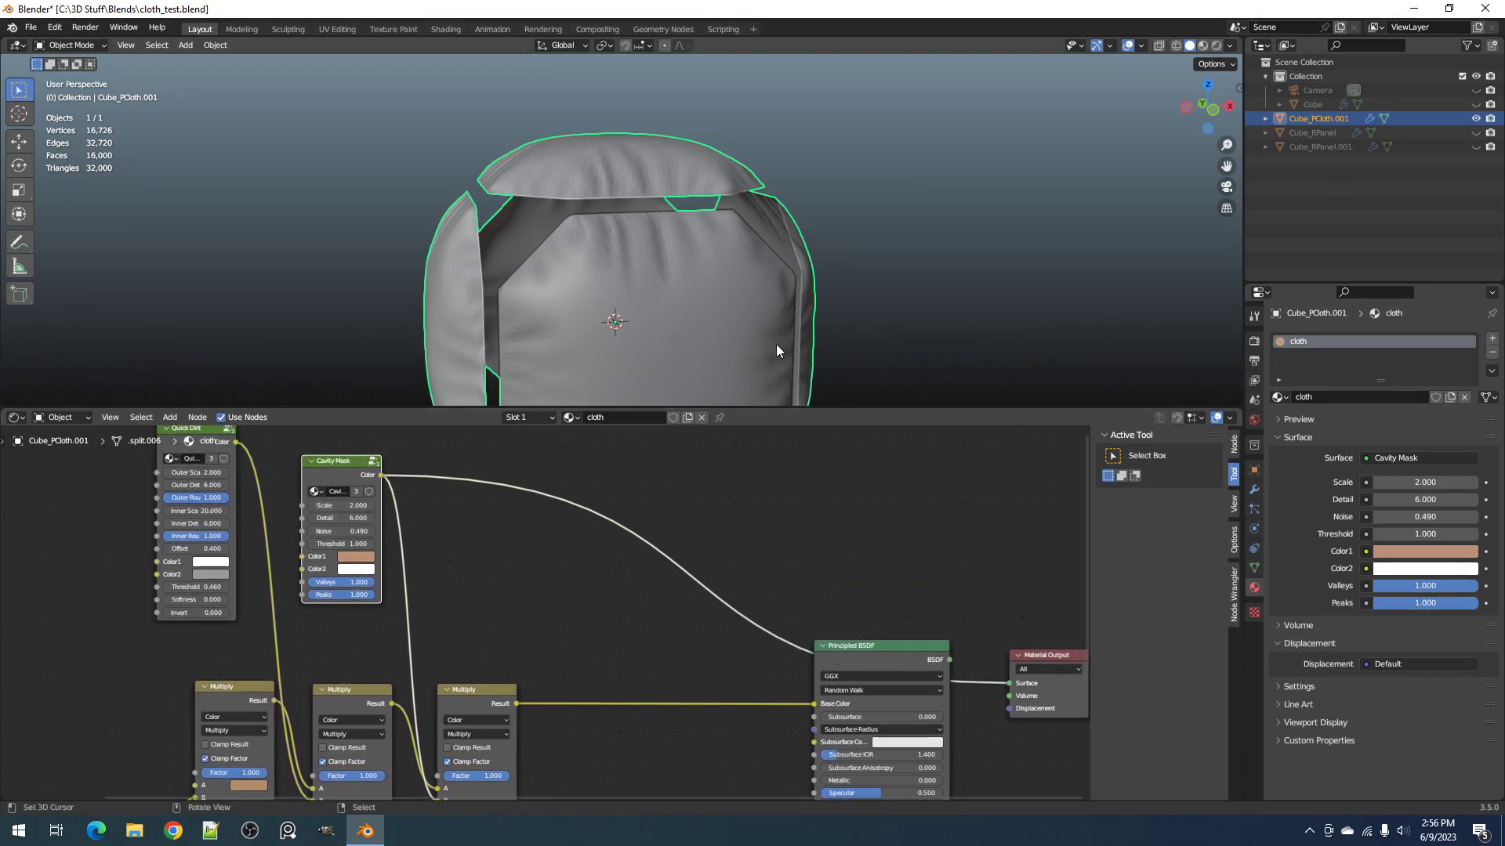
key(z)
click(754, 204)
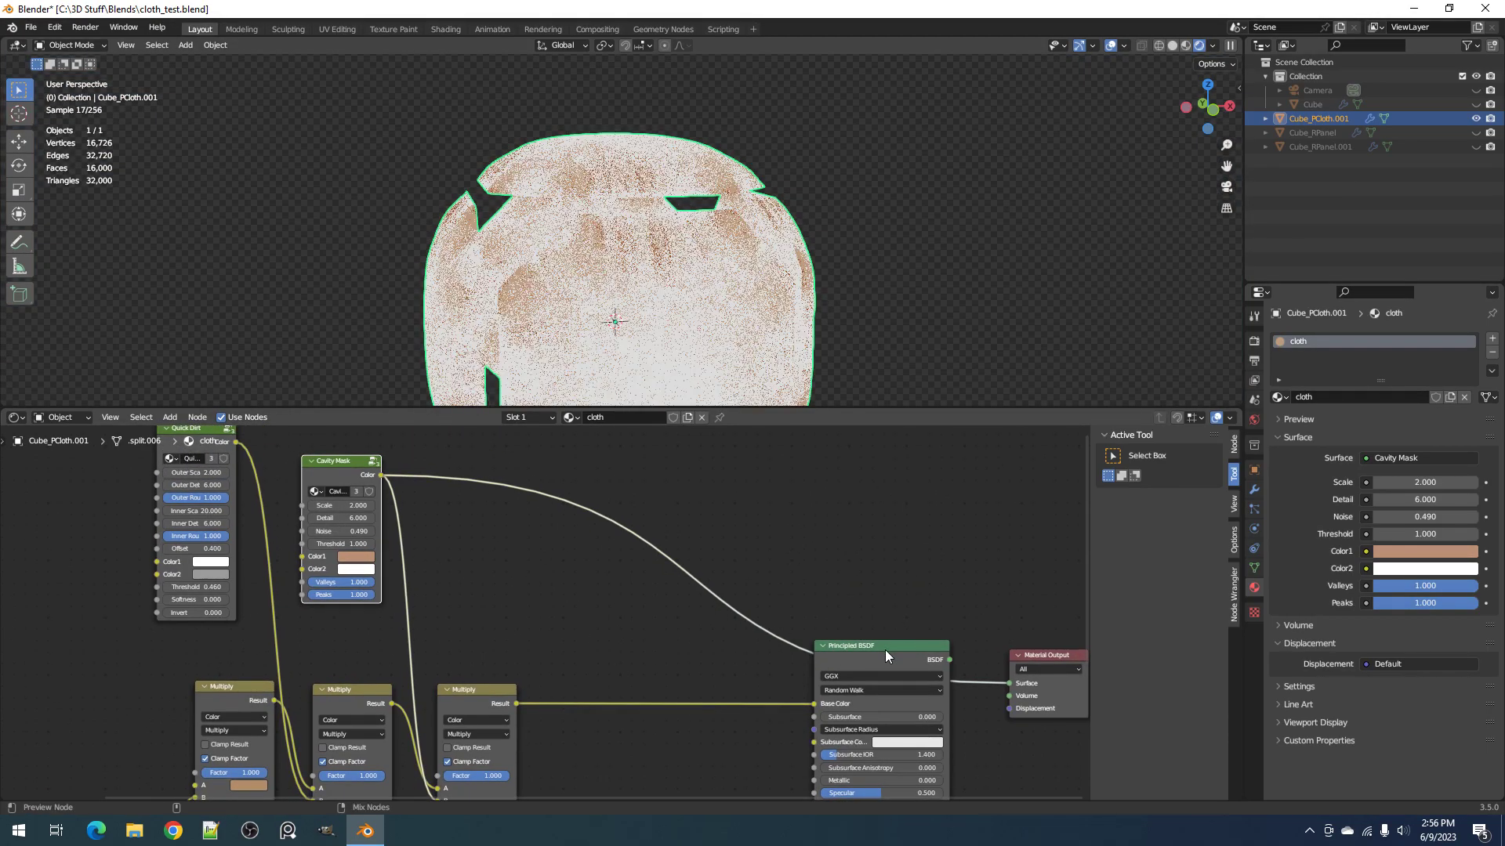
ctrl+shift+click(884, 650)
Step: Copy the Quick Dirt node's grey Color2 to the Cavity Mask's Color1, fine-tune its shade and check the cloth
scroll(398, 617, up, 1)
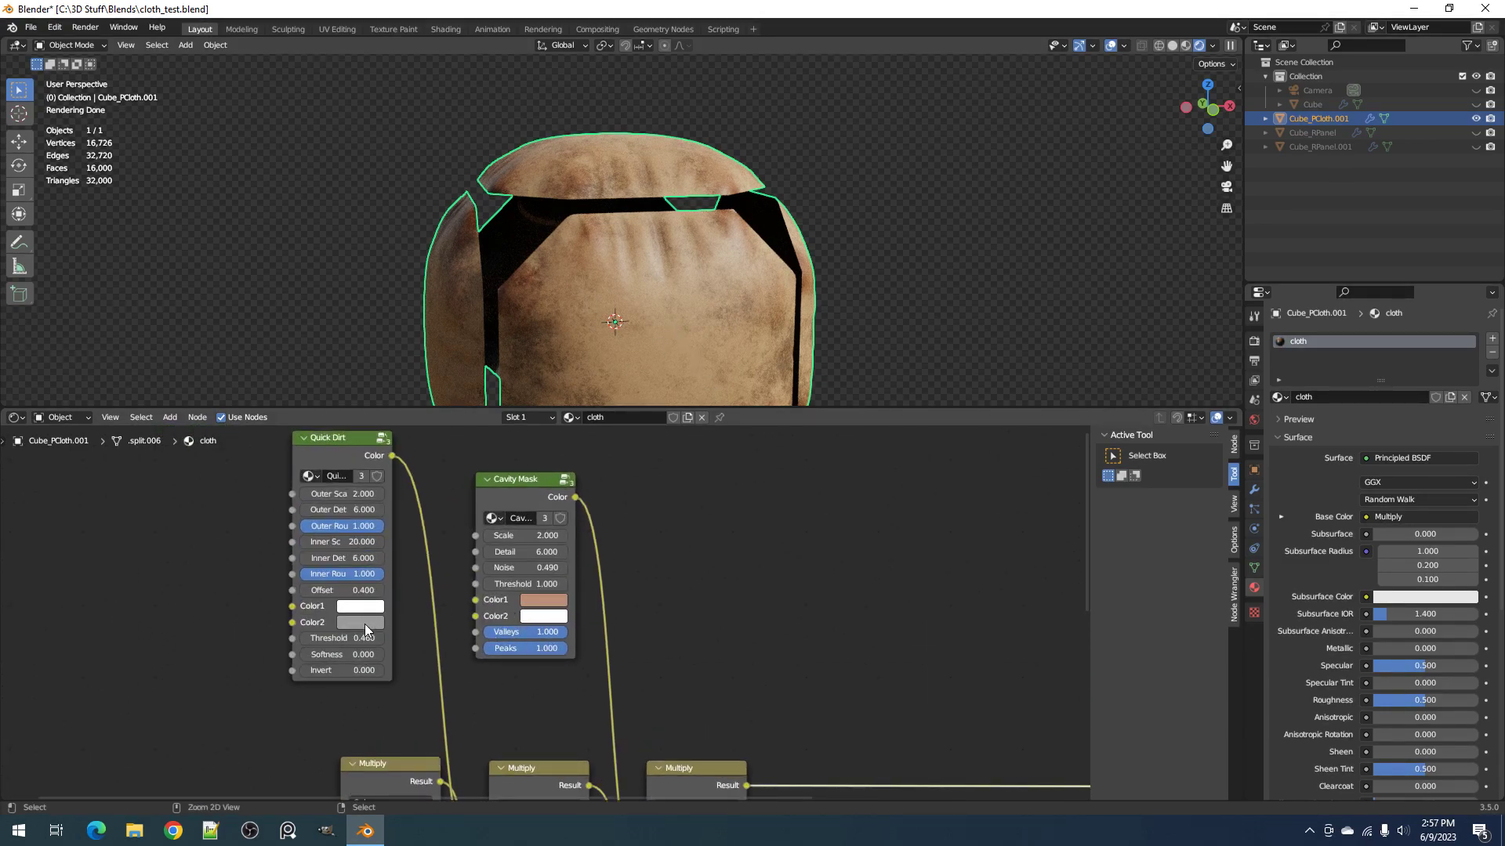
key(ctrl+v)
click(535, 603)
mouse_move(644, 438)
mouse_down()
mouse_move(645, 496)
mouse_move(644, 440)
mouse_up()
mouse_move(863, 282)
middle_down()
mouse_move(759, 327)
mouse_move(751, 303)
middle_up()
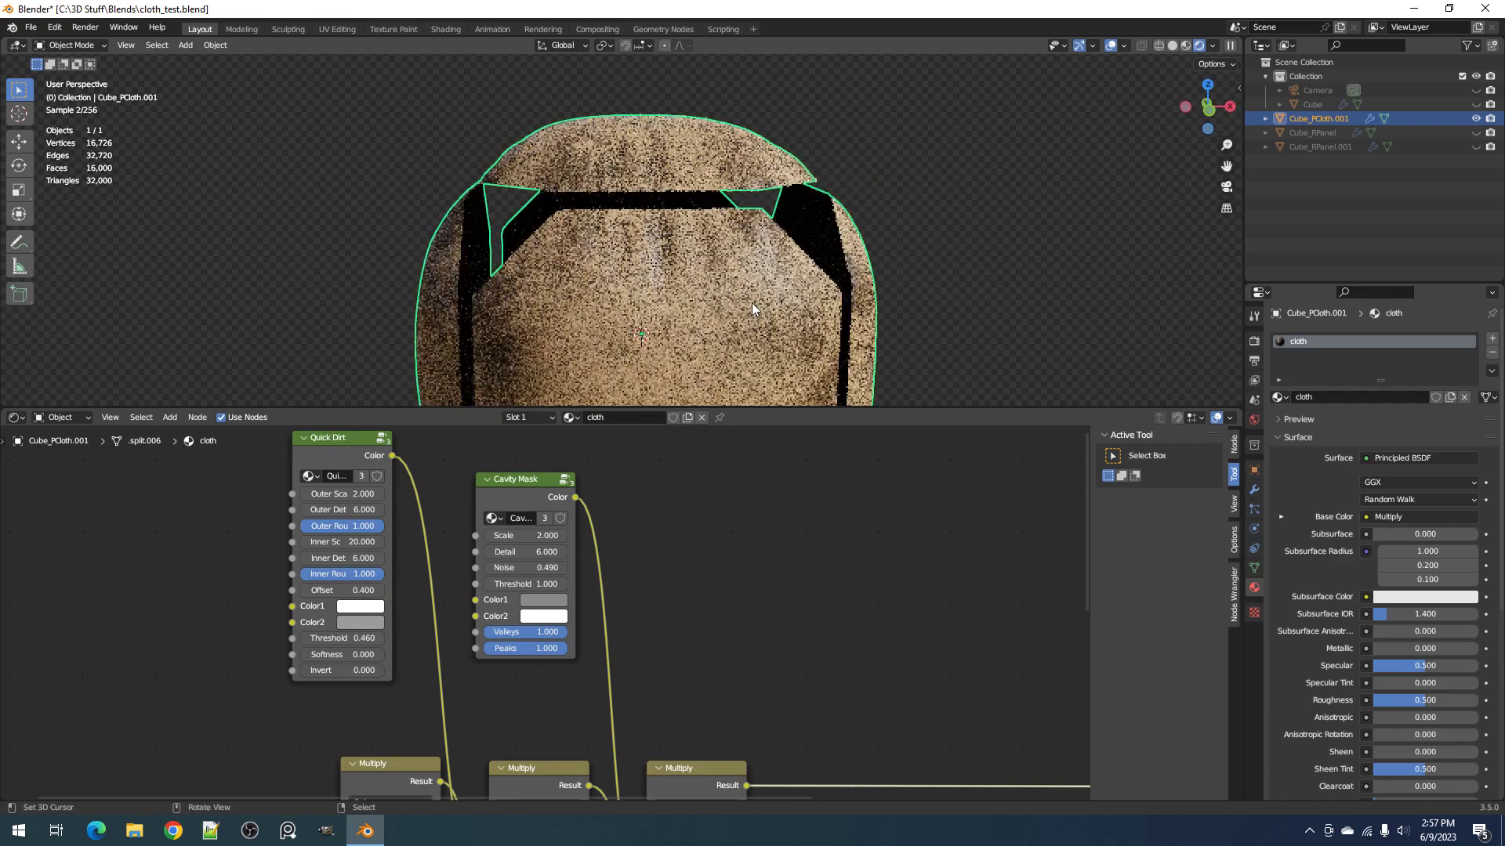
Step: Return to solid shading, place the Cavity Mask node right beside the Quick Dirt node and look over the cloth's folds
key(z)
click(858, 307)
scroll(502, 536, down, 1)
drag(527, 518, 470, 511)
scroll(480, 497, up, 2)
middle_drag(646, 298, 662, 340)
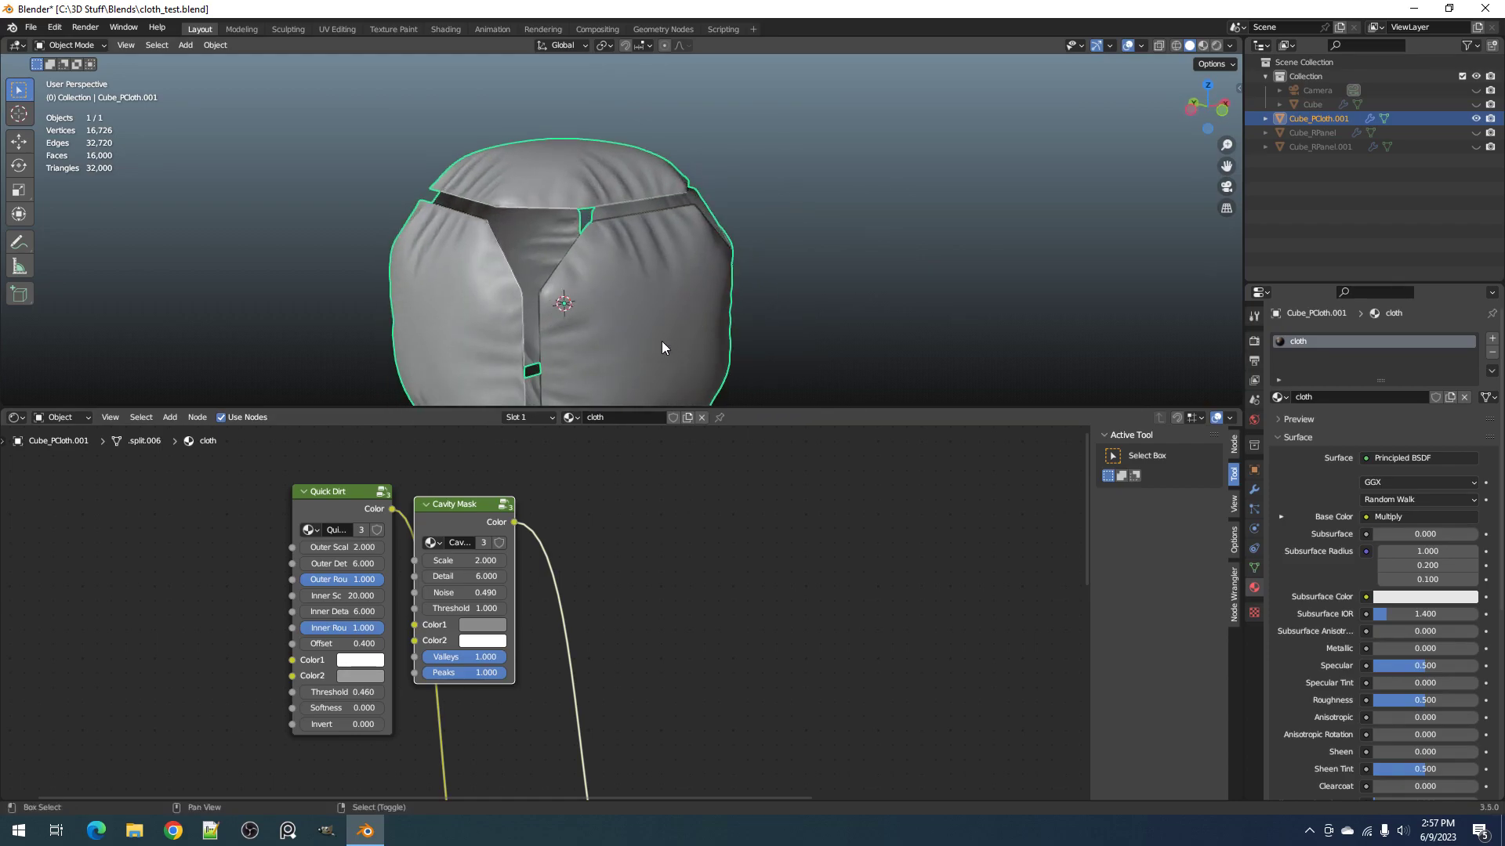
scroll(663, 346, up, 4)
middle_drag(726, 235, 750, 185)
scroll(690, 180, down, 4)
scroll(728, 227, up, 4)
scroll(751, 185, down, 2)
scroll(678, 564, down, 3)
Step: Duplicate the third Multiply node and insert the copy into the link to the Principled BSDF's Base Color
middle_drag(696, 584, 650, 459)
scroll(523, 514, up, 3)
scroll(586, 671, down, 4)
click(587, 660)
key(shift+d)
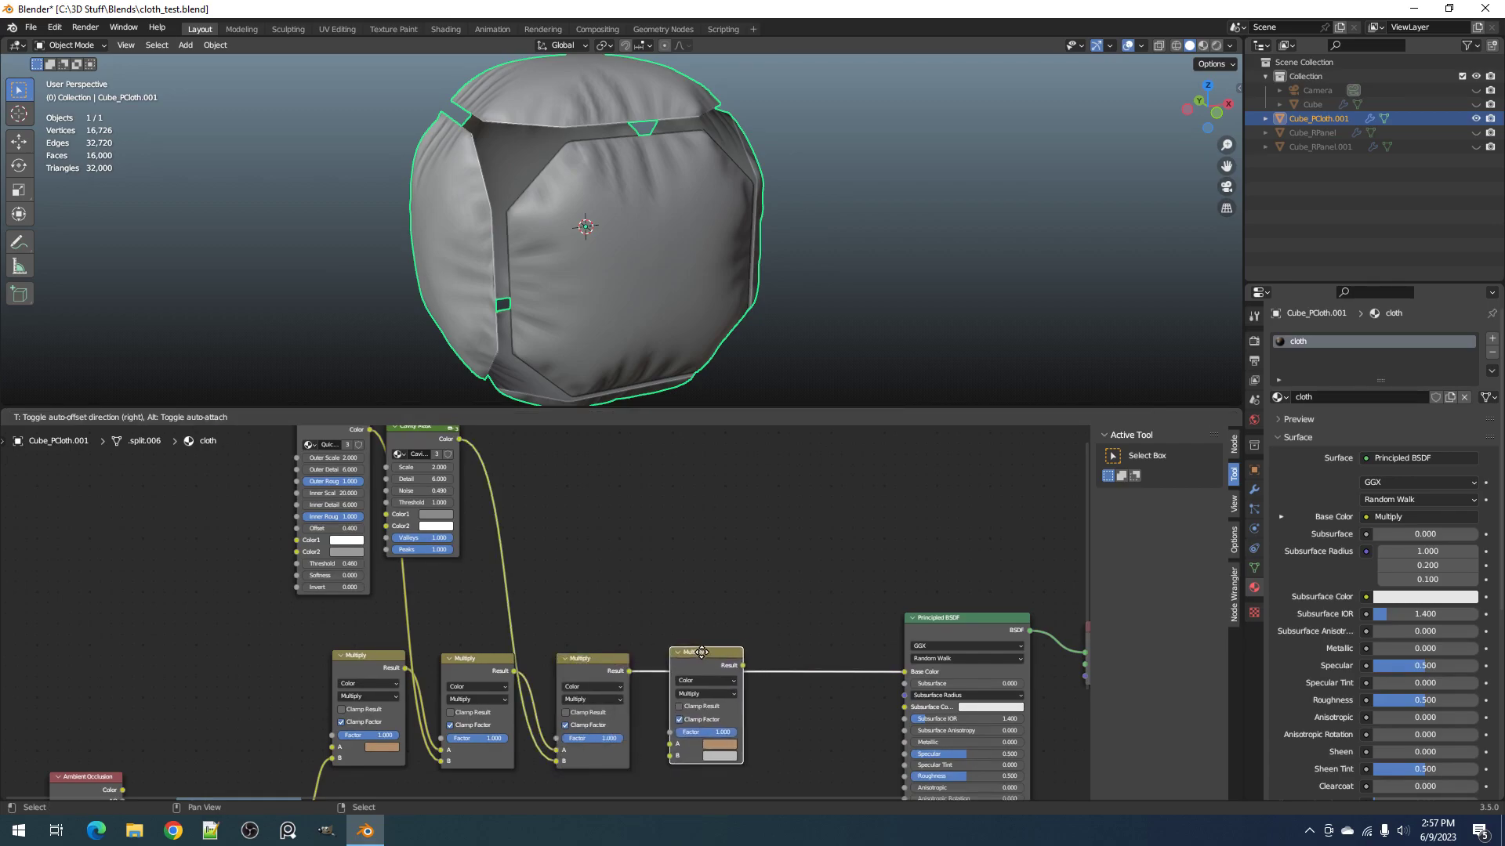
click(703, 655)
Step: Add a Scratches group node and place it beside the Cavity Mask node
key(shift+a)
mouse_move(624, 511)
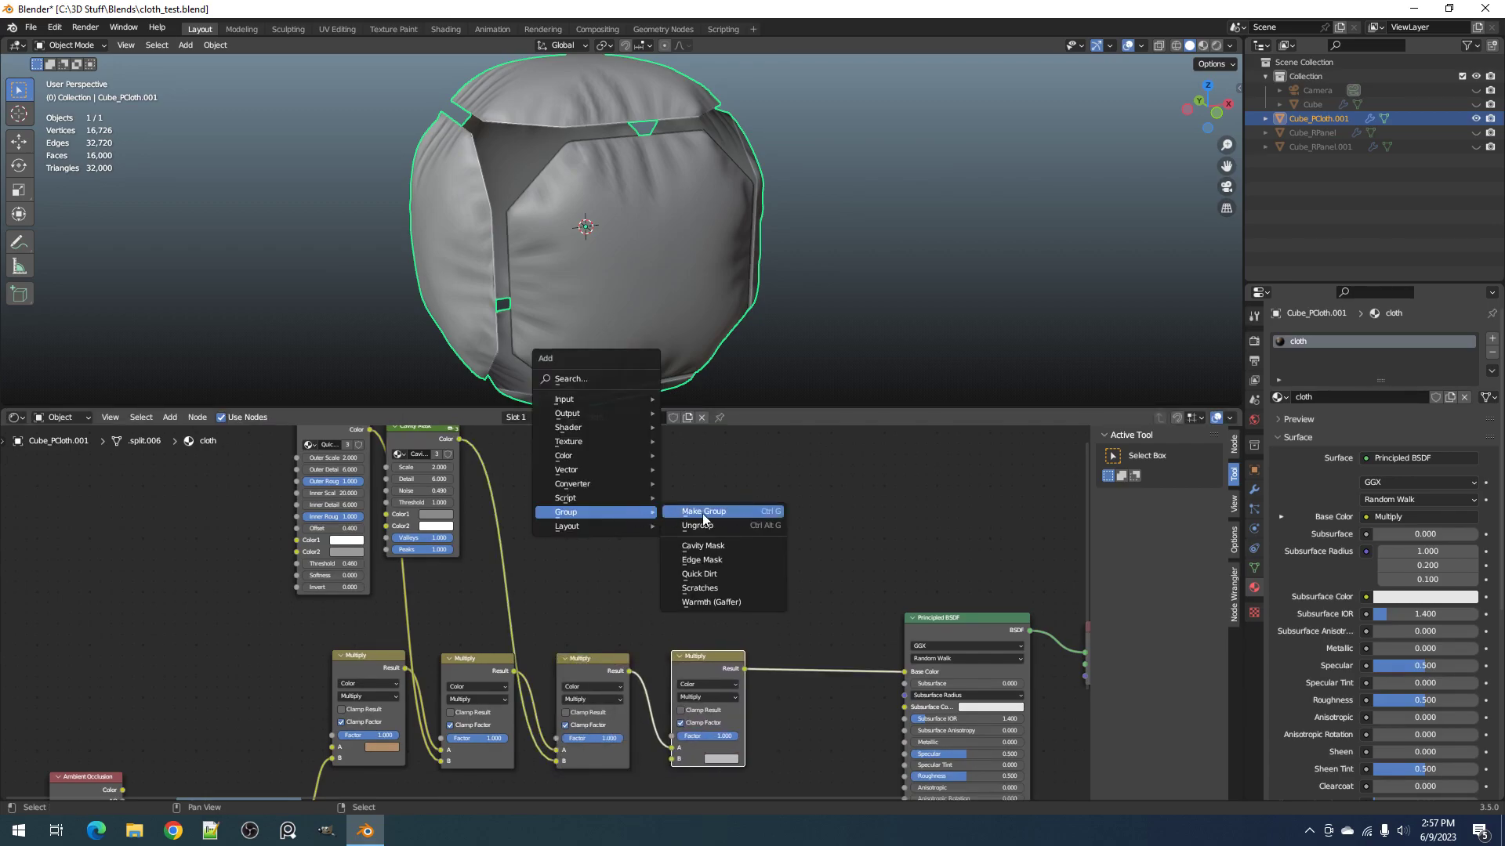
click(735, 588)
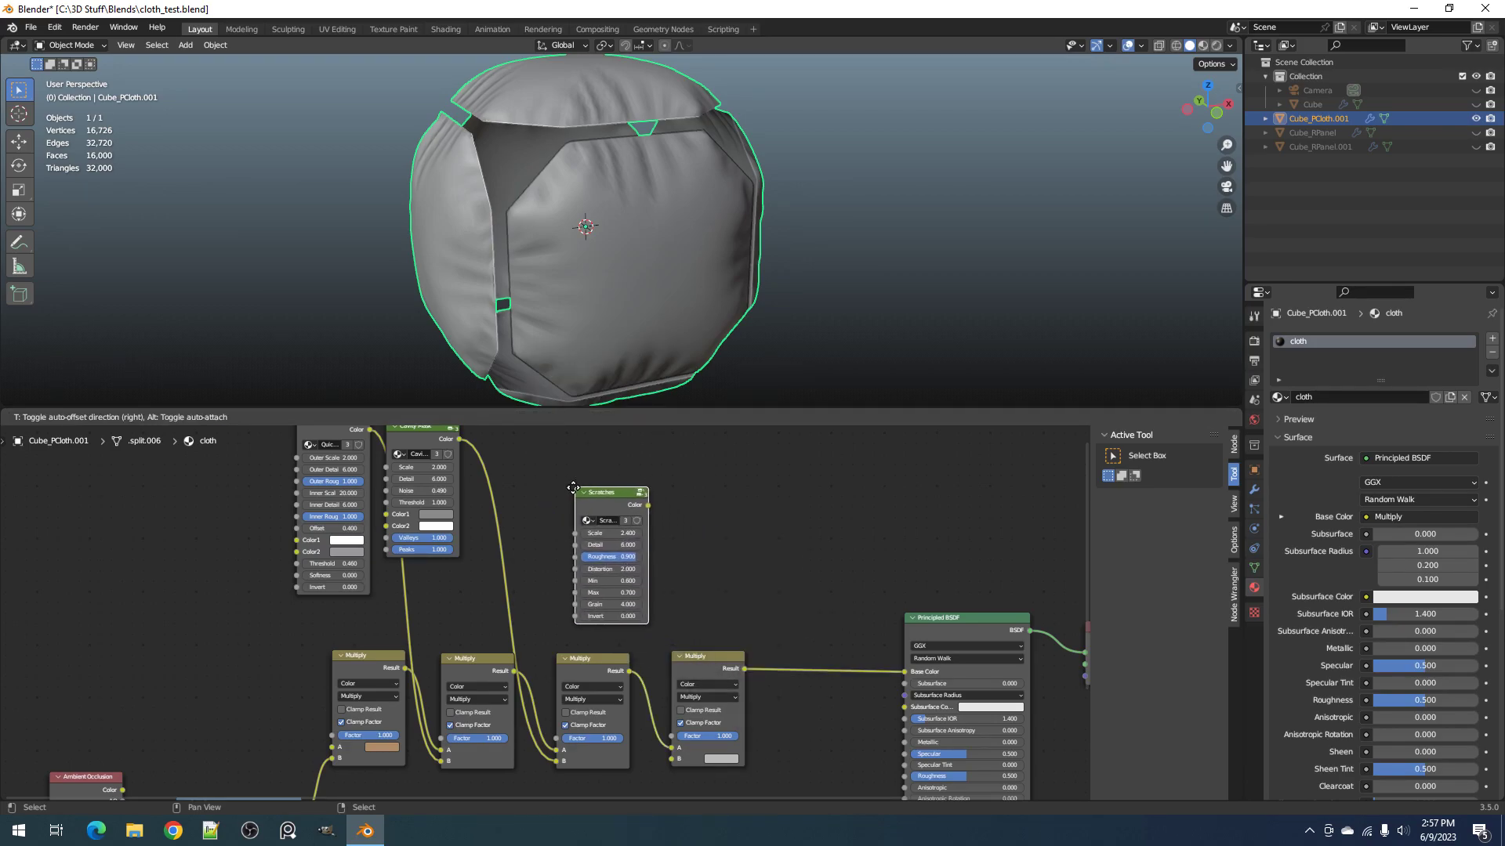
key(shift+a)
mouse_move(674, 543)
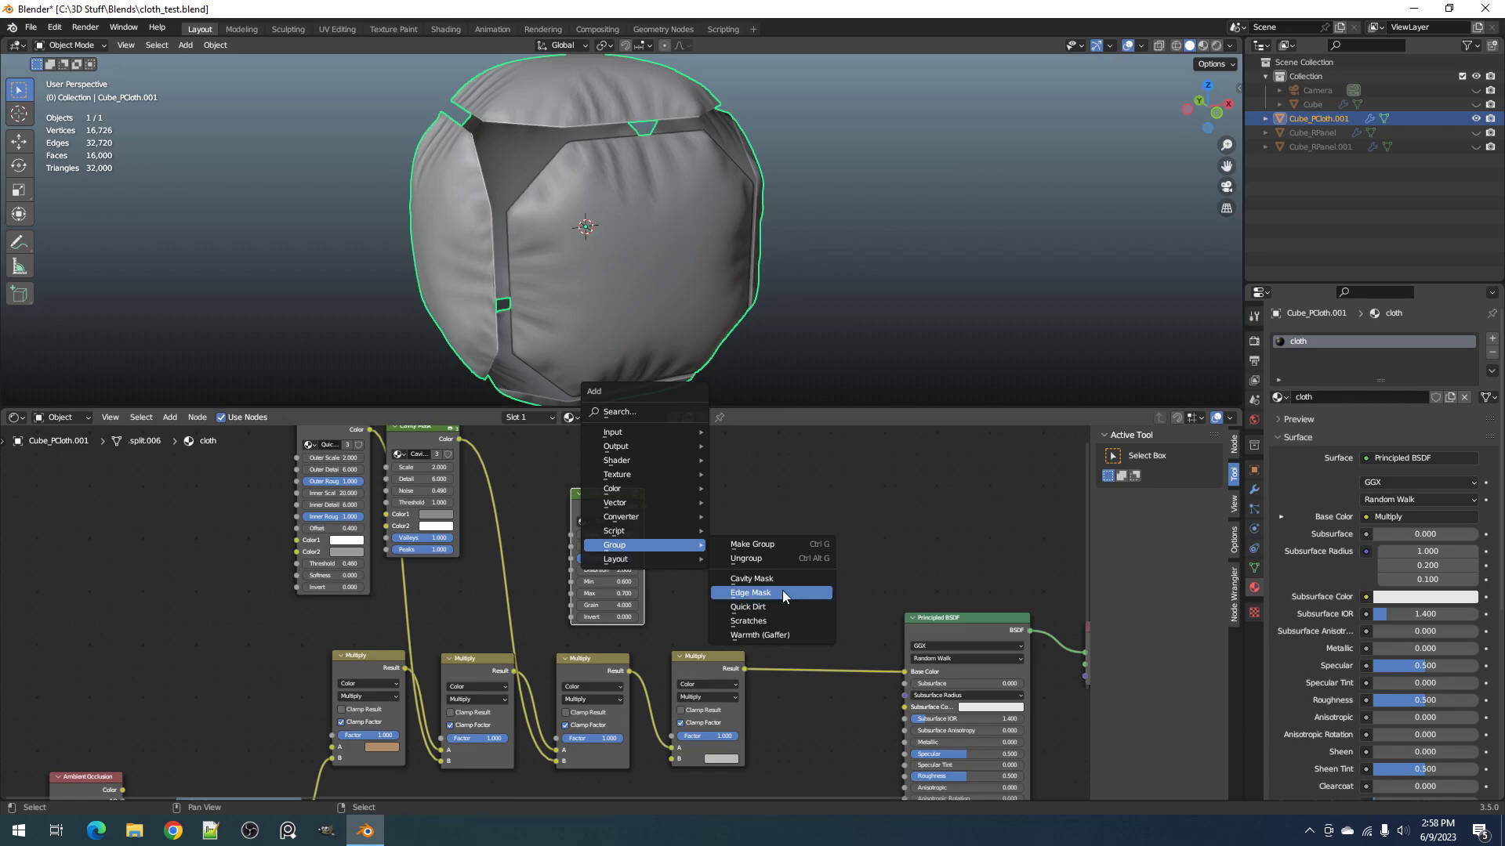
scroll(549, 596, down, 1)
middle_drag(500, 495, 548, 603)
scroll(548, 604, up, 2)
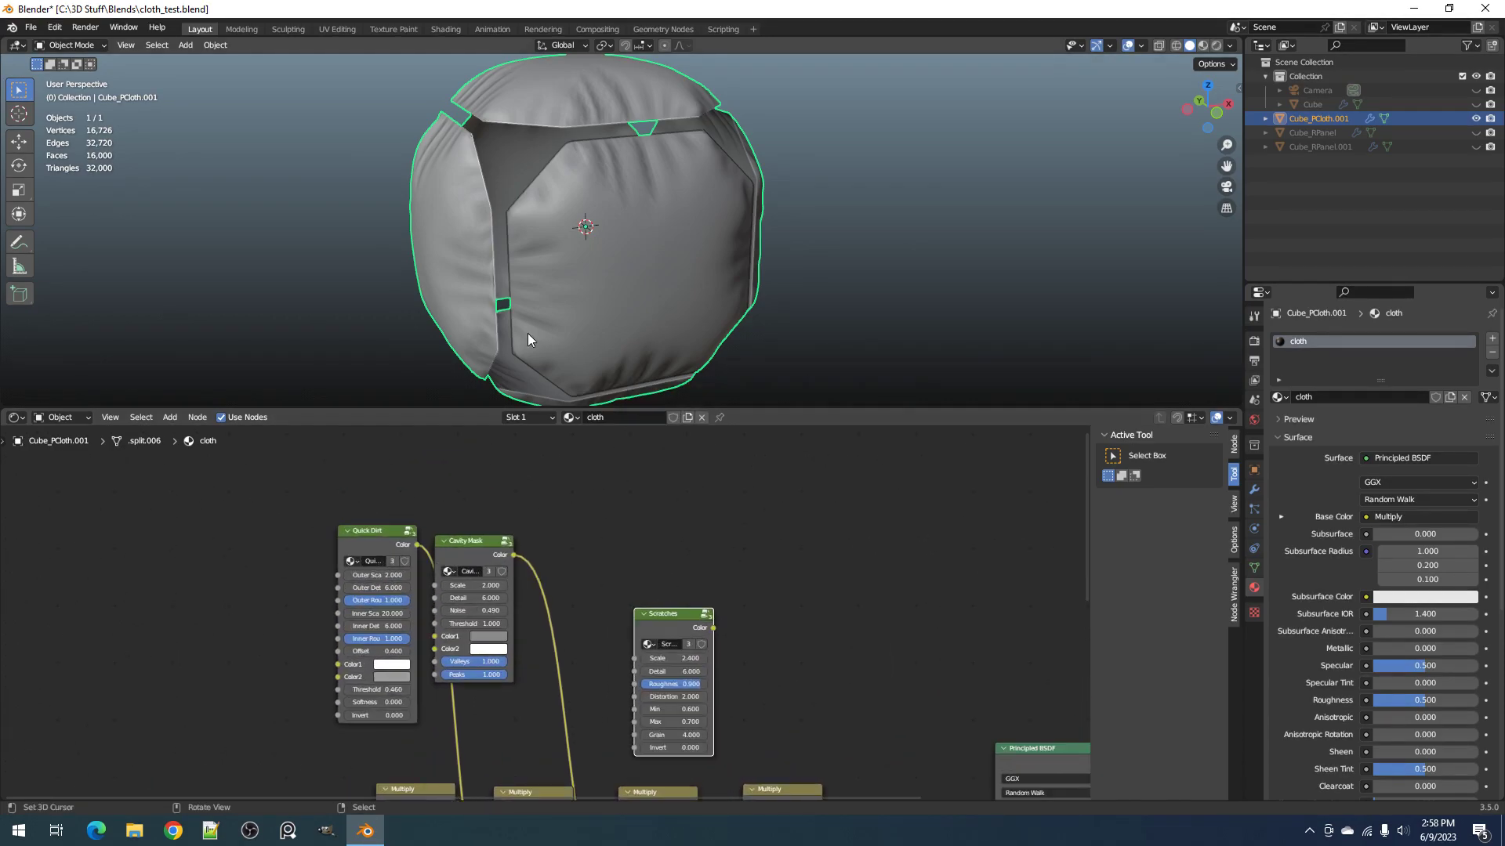
scroll(538, 617, up, 3)
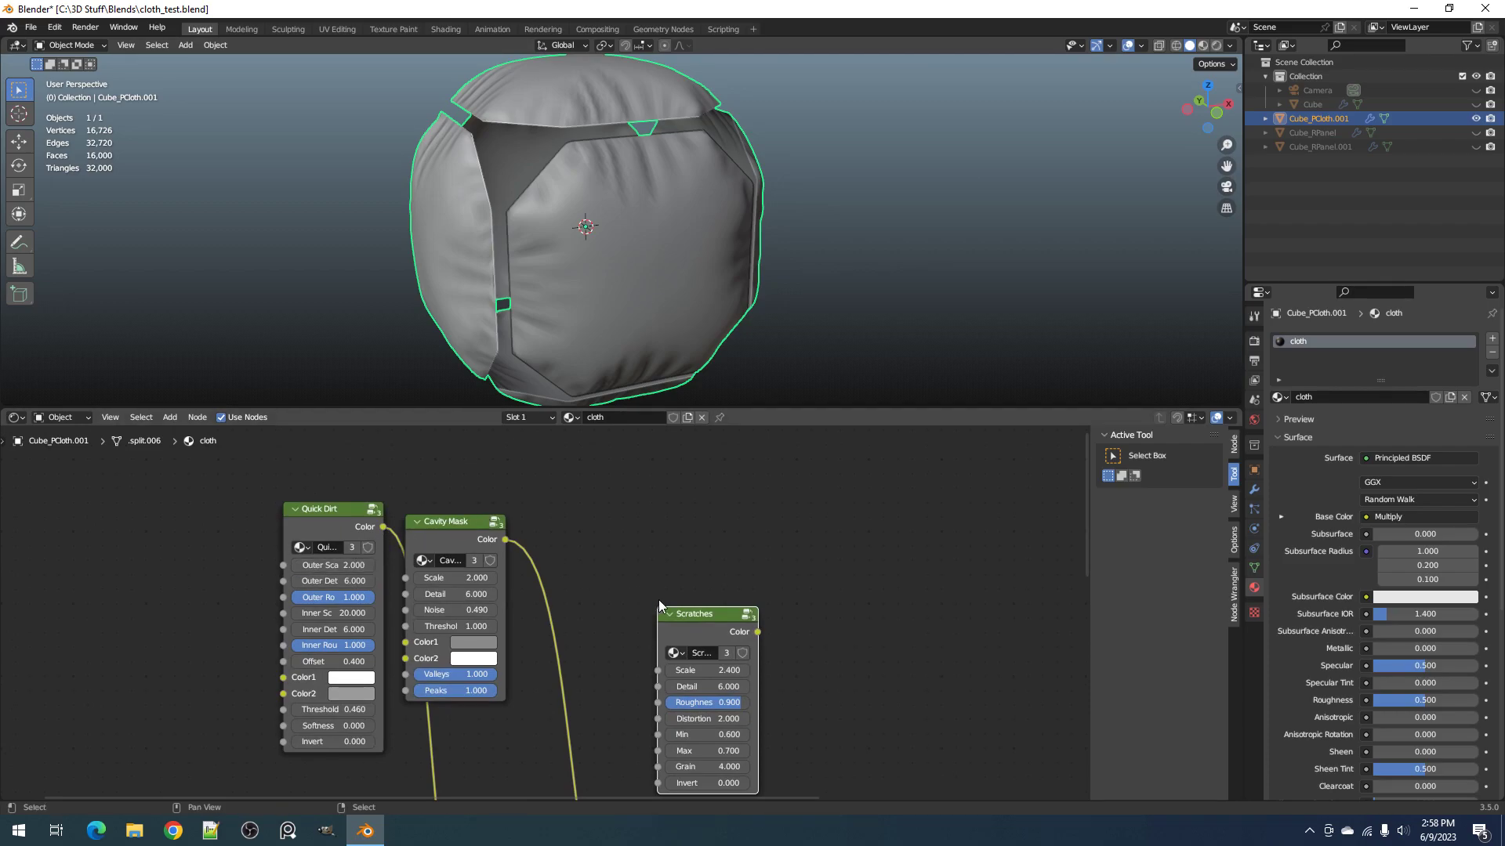
drag(689, 624, 619, 547)
Step: Duplicate the fourth Multiply node and insert the copy as a fifth one before the Principled BSDF
scroll(862, 623, down, 3)
middle_drag(901, 662, 691, 492)
scroll(642, 619, up, 2)
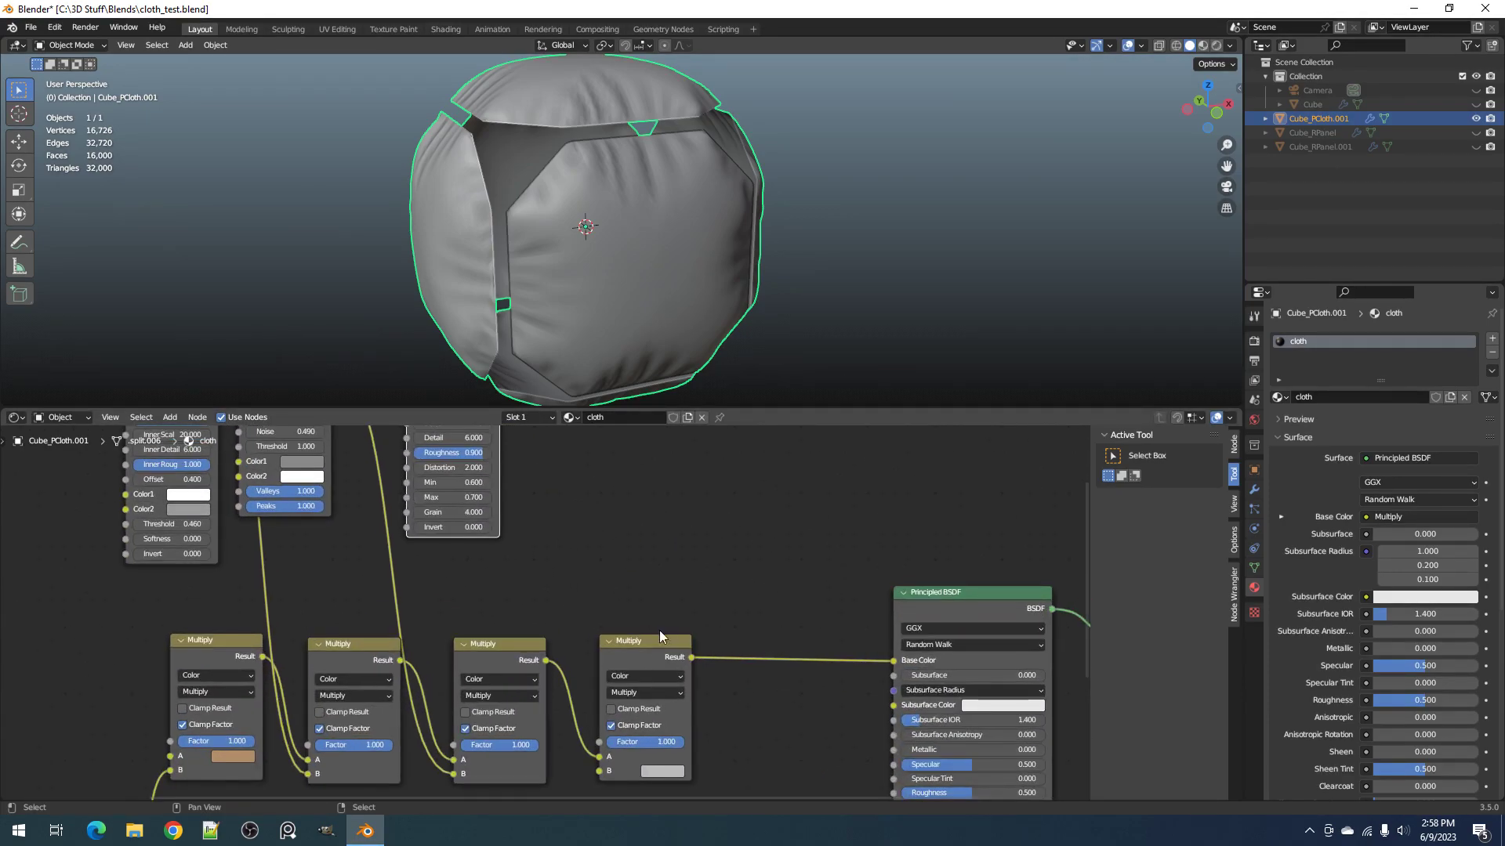
drag(647, 657, 630, 652)
key(shift+d)
click(772, 641)
scroll(580, 595, down, 2)
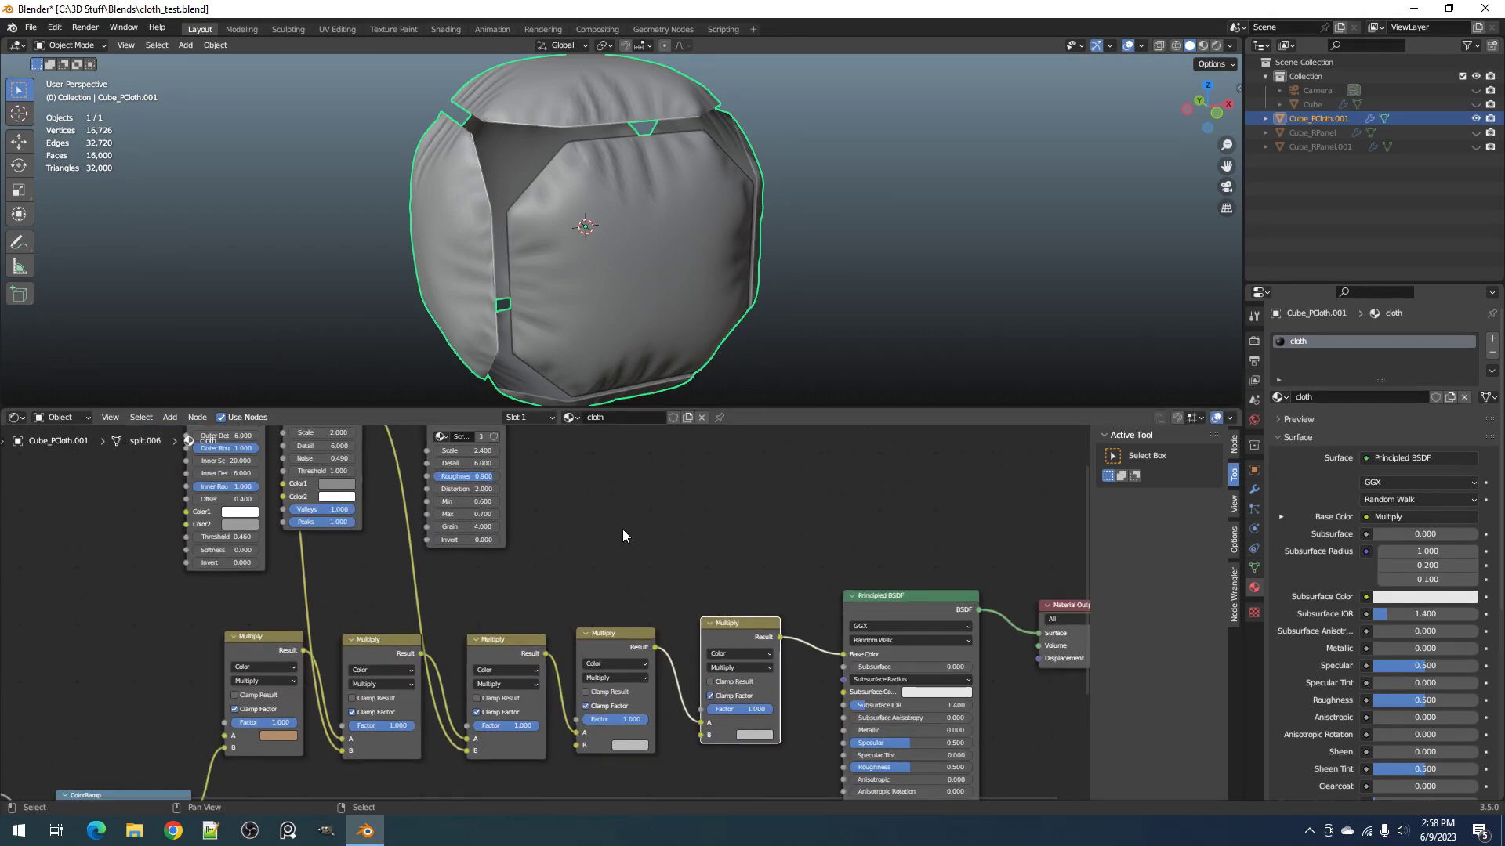
Step: Line up the fifth Multiply node with the other Multiply nodes
middle_drag(622, 529, 626, 581)
click(503, 473)
right_click(532, 502)
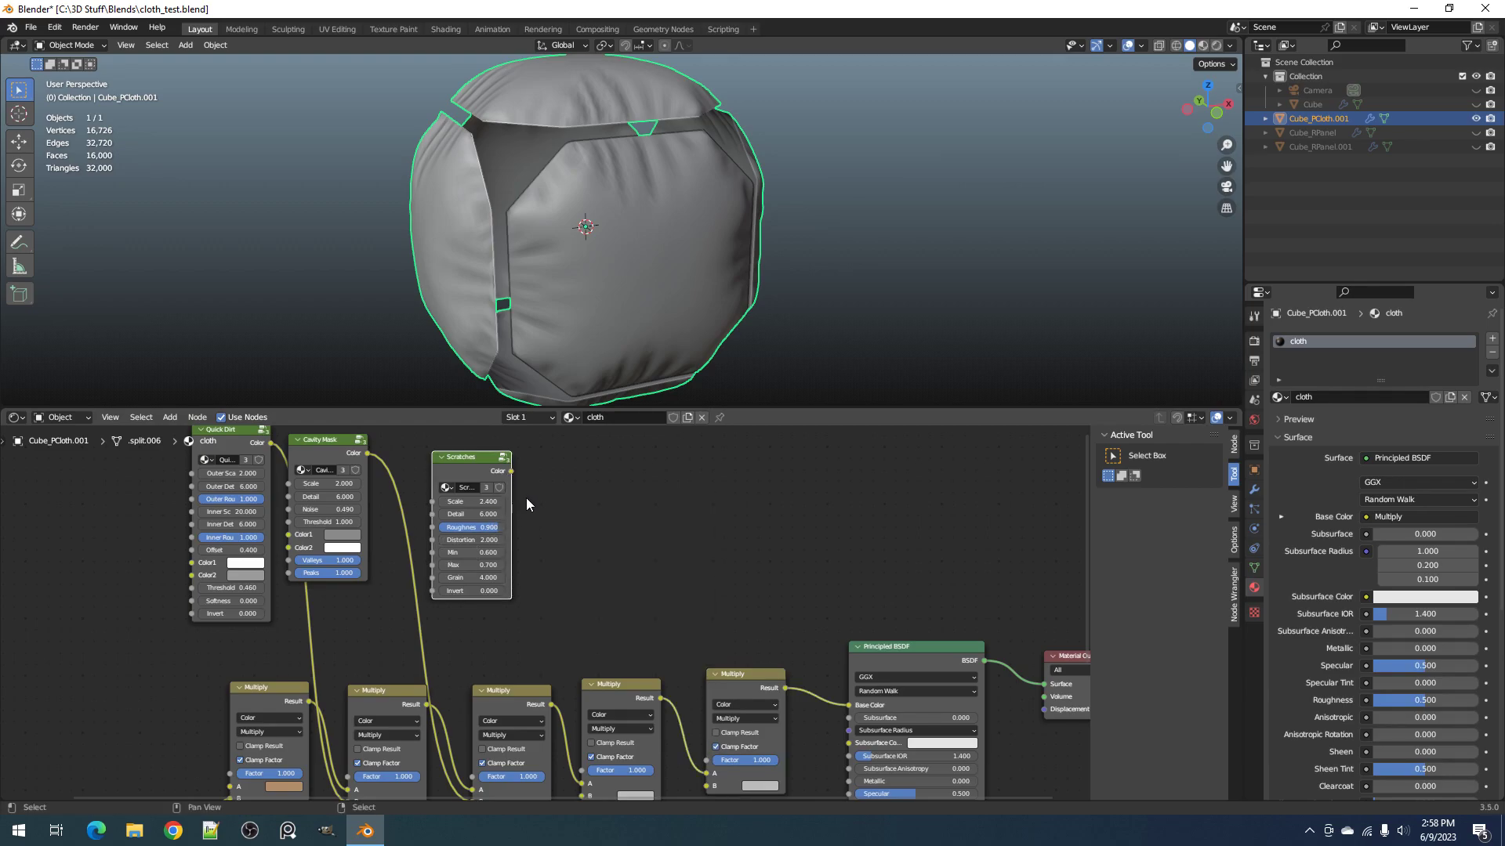
scroll(684, 727, down, 3)
middle_drag(685, 727, 680, 629)
scroll(681, 625, up, 2)
drag(722, 589, 707, 599)
scroll(707, 598, down, 3)
middle_drag(689, 697, 682, 664)
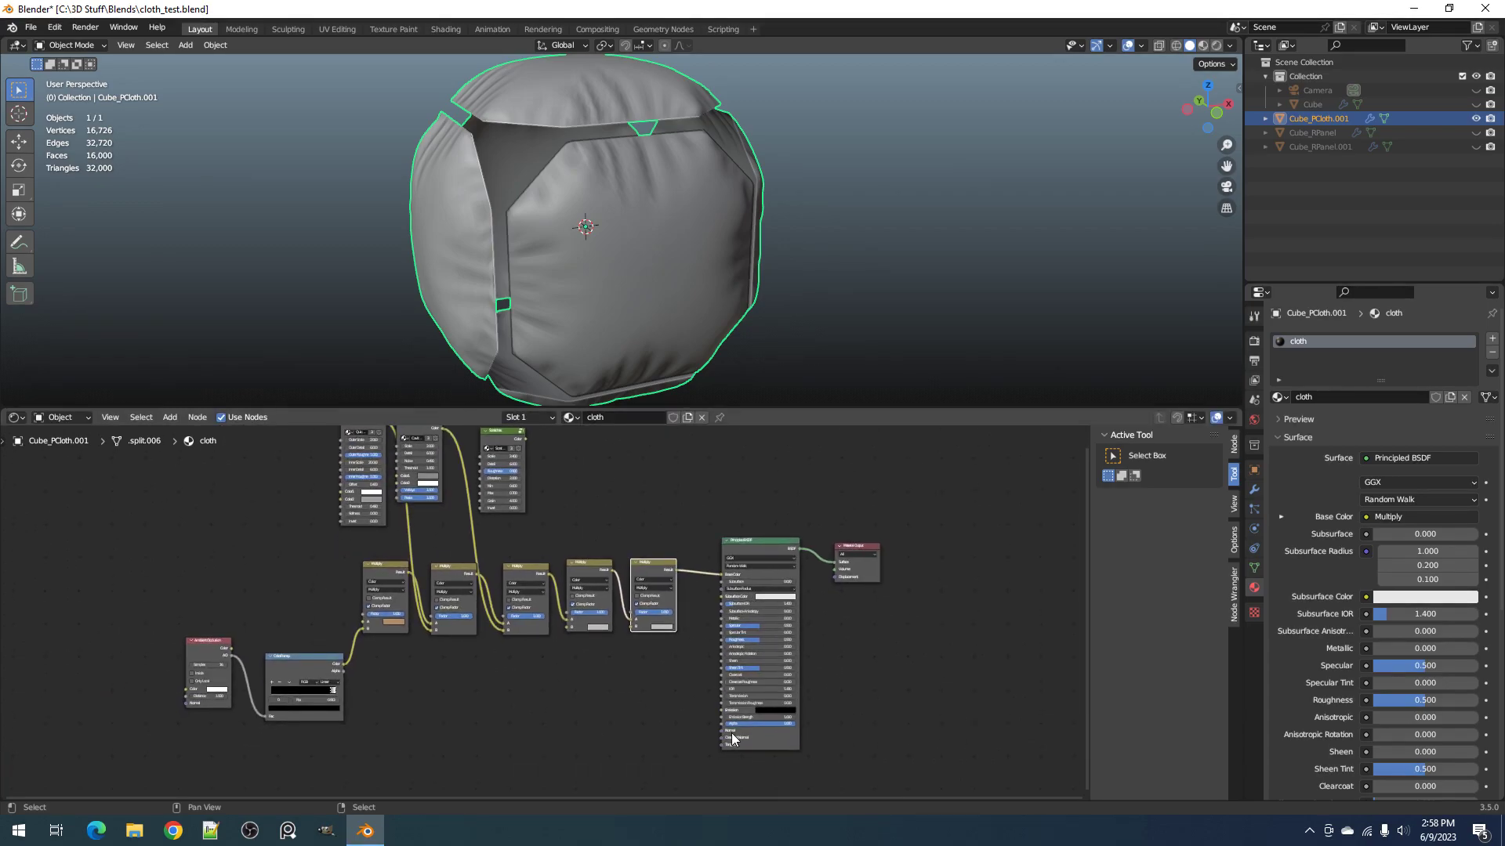
Step: Connect the Scratches node's Color output to input B of the fifth Multiply node
middle_drag(641, 599, 659, 713)
scroll(539, 584, up, 5)
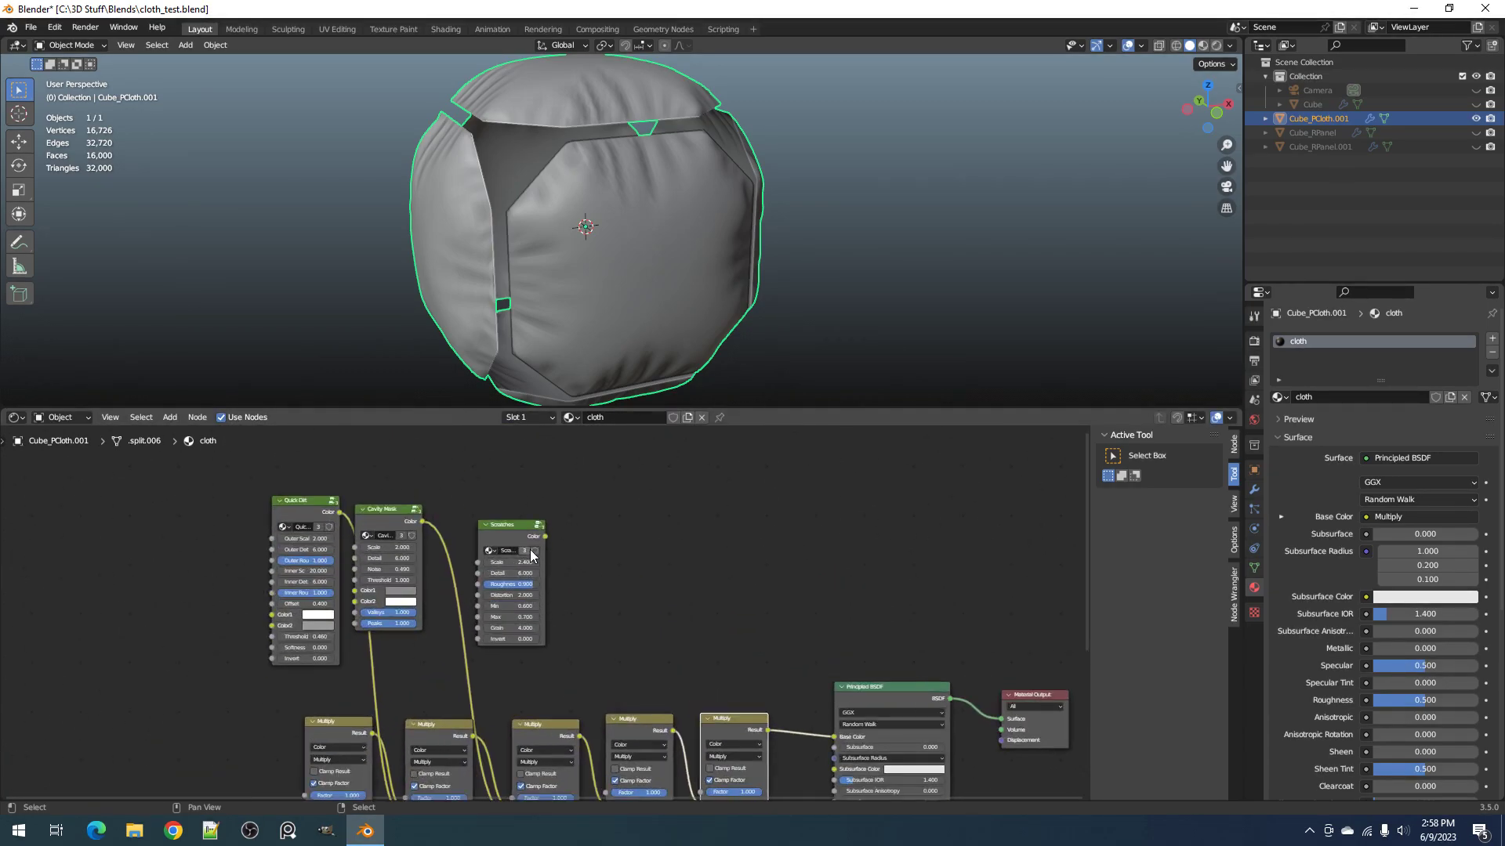
drag(537, 539, 702, 759)
Step: Preview the Scratches node's output directly on the cloth in rendered shading with the viewport overlays hidden
ctrl+shift+click(506, 486)
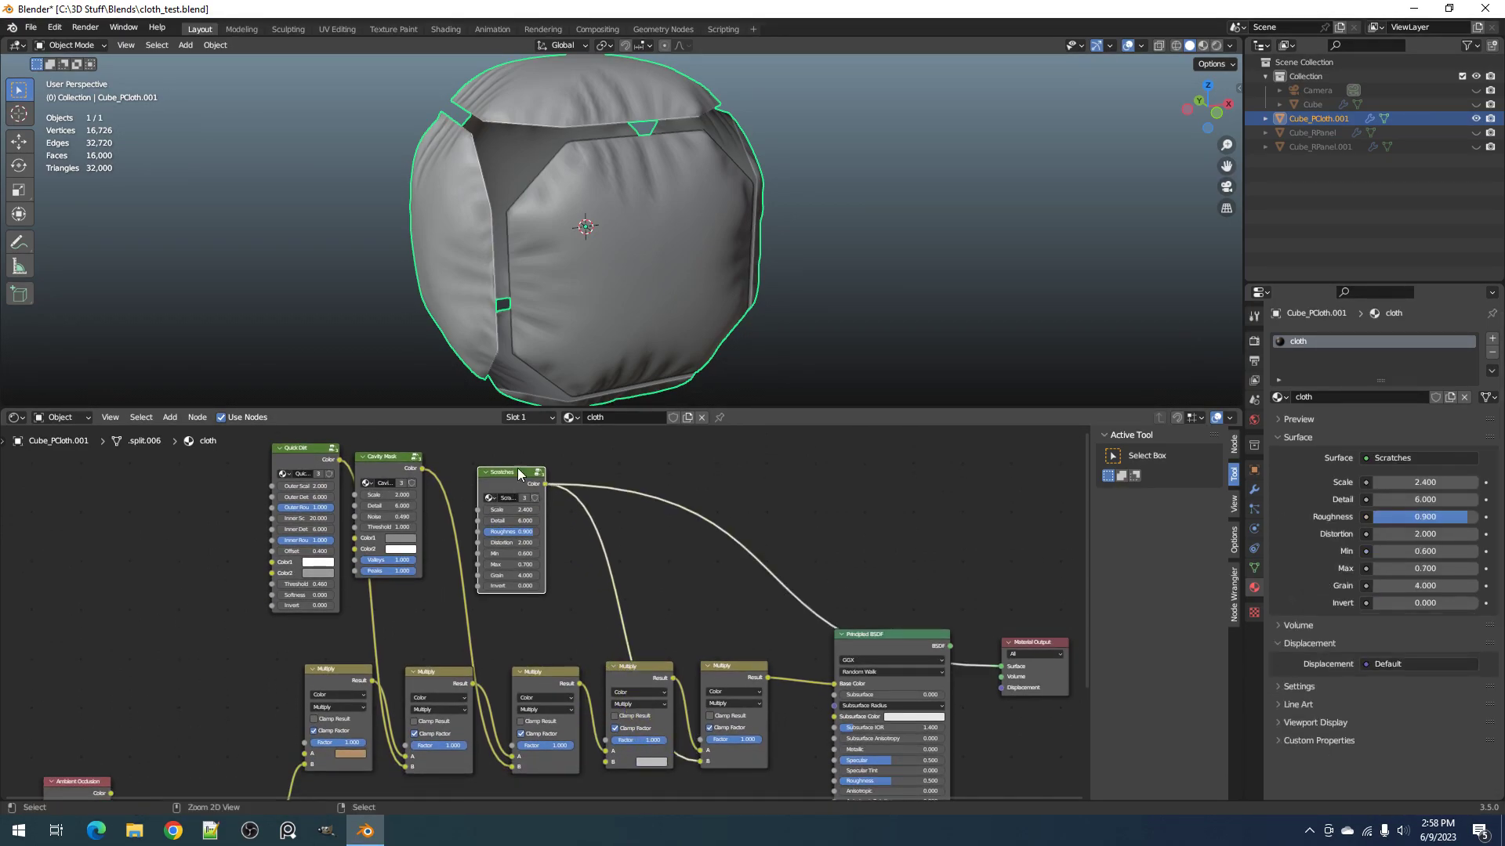
scroll(641, 279, up, 3)
key(z)
click(713, 238)
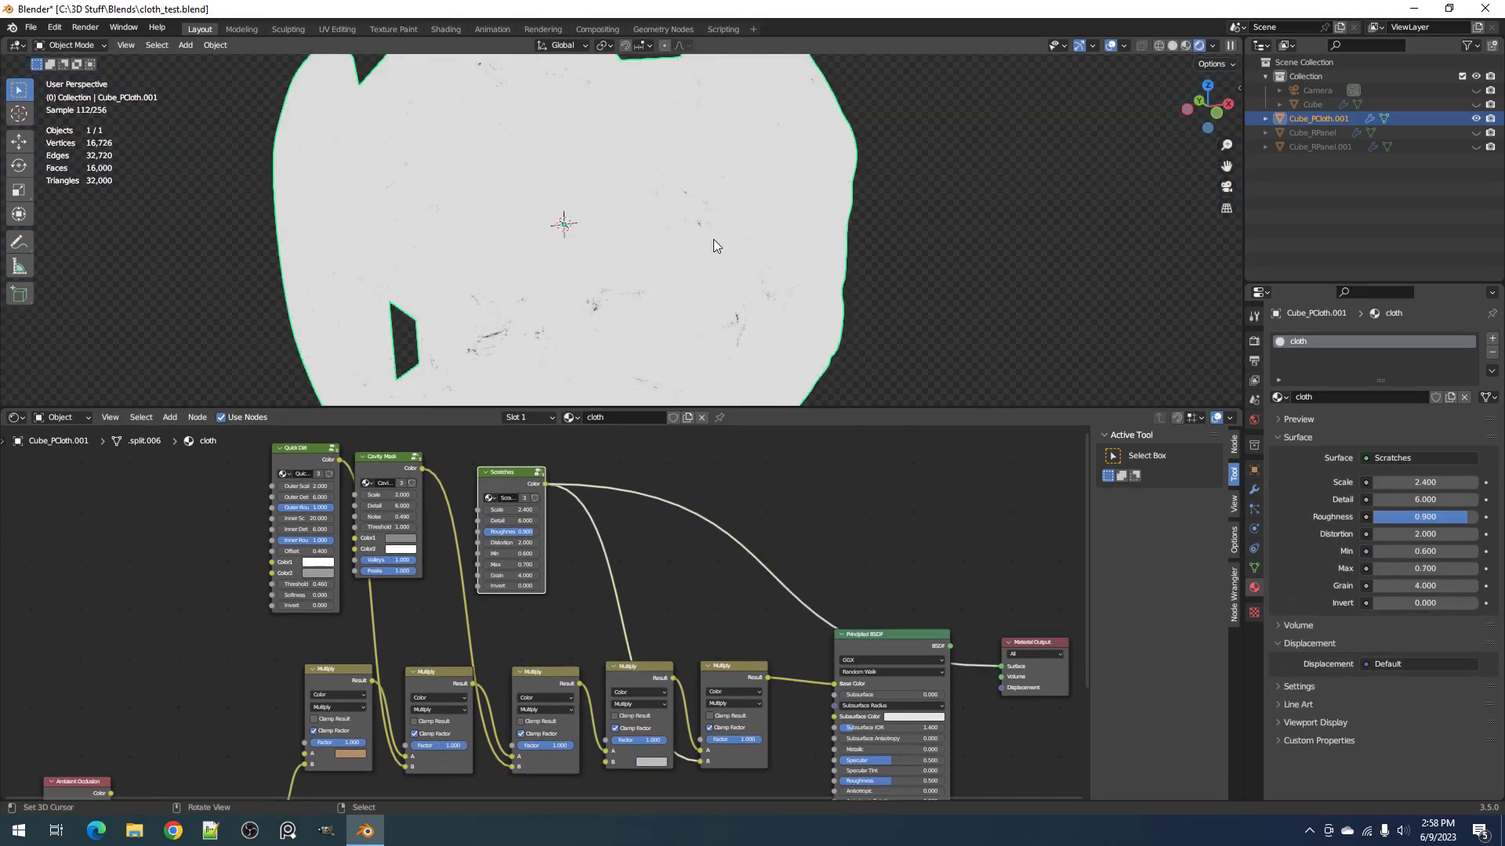
middle_drag(726, 293, 707, 252)
key(shift+alt+z)
scroll(707, 252, up, 2)
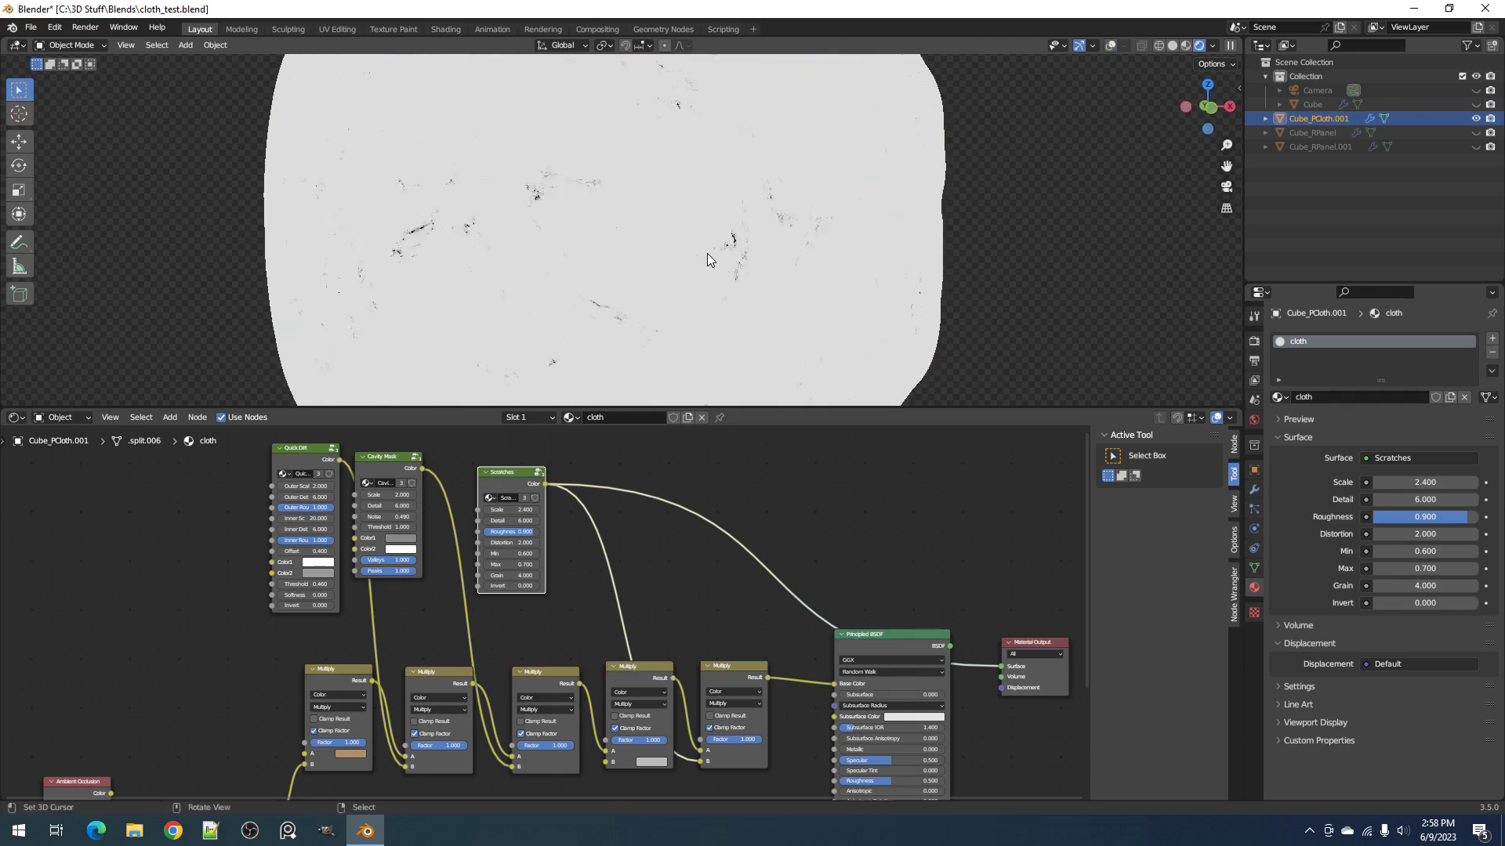
Step: Set the Scratches node's Scale to 4 in the cloth material
middle_drag(618, 634, 679, 731)
scroll(678, 731, up, 4)
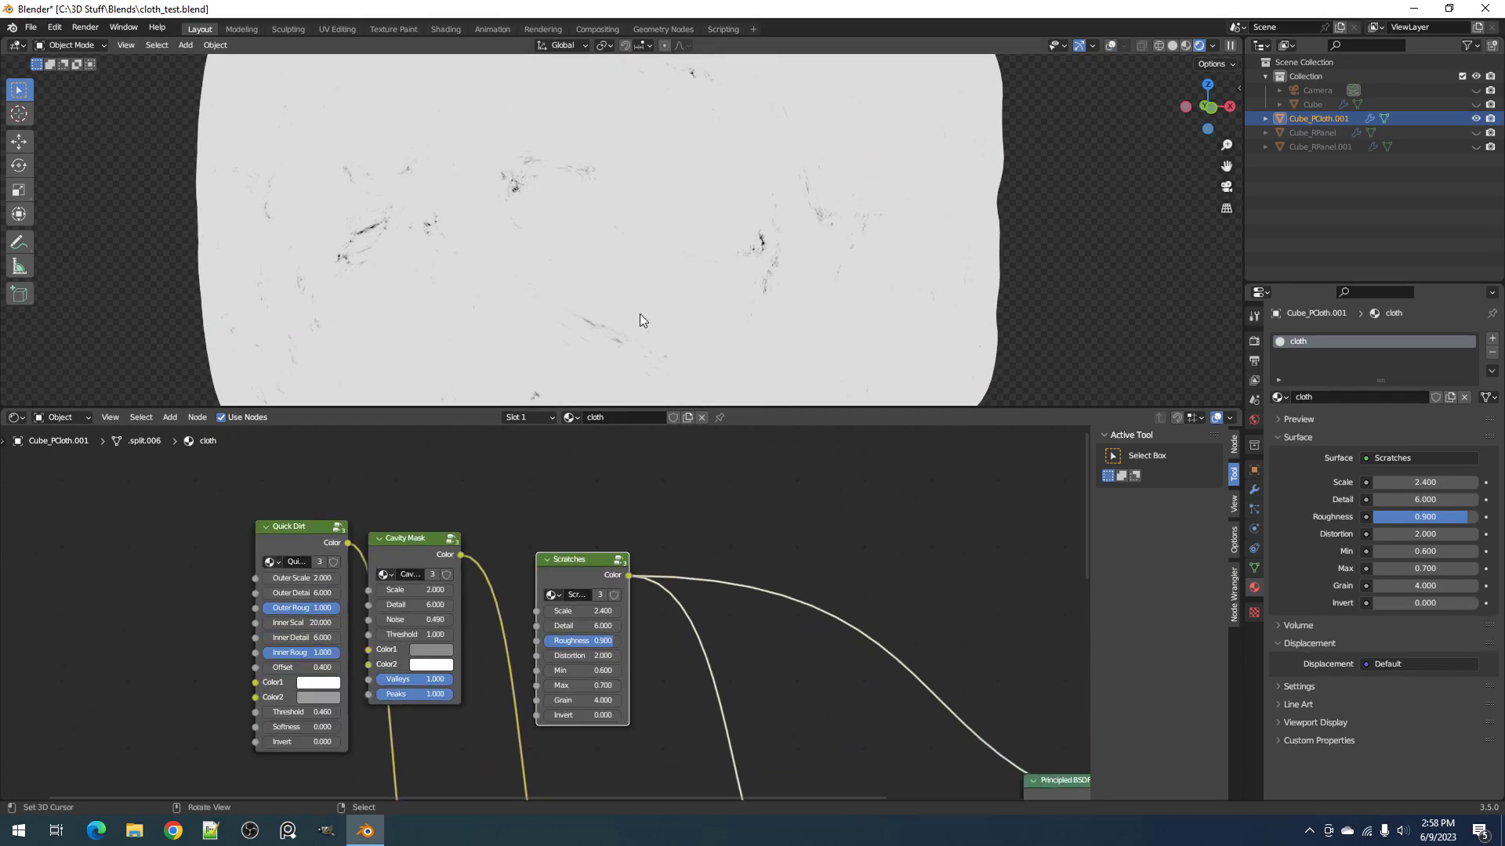
drag(591, 611, 735, 624)
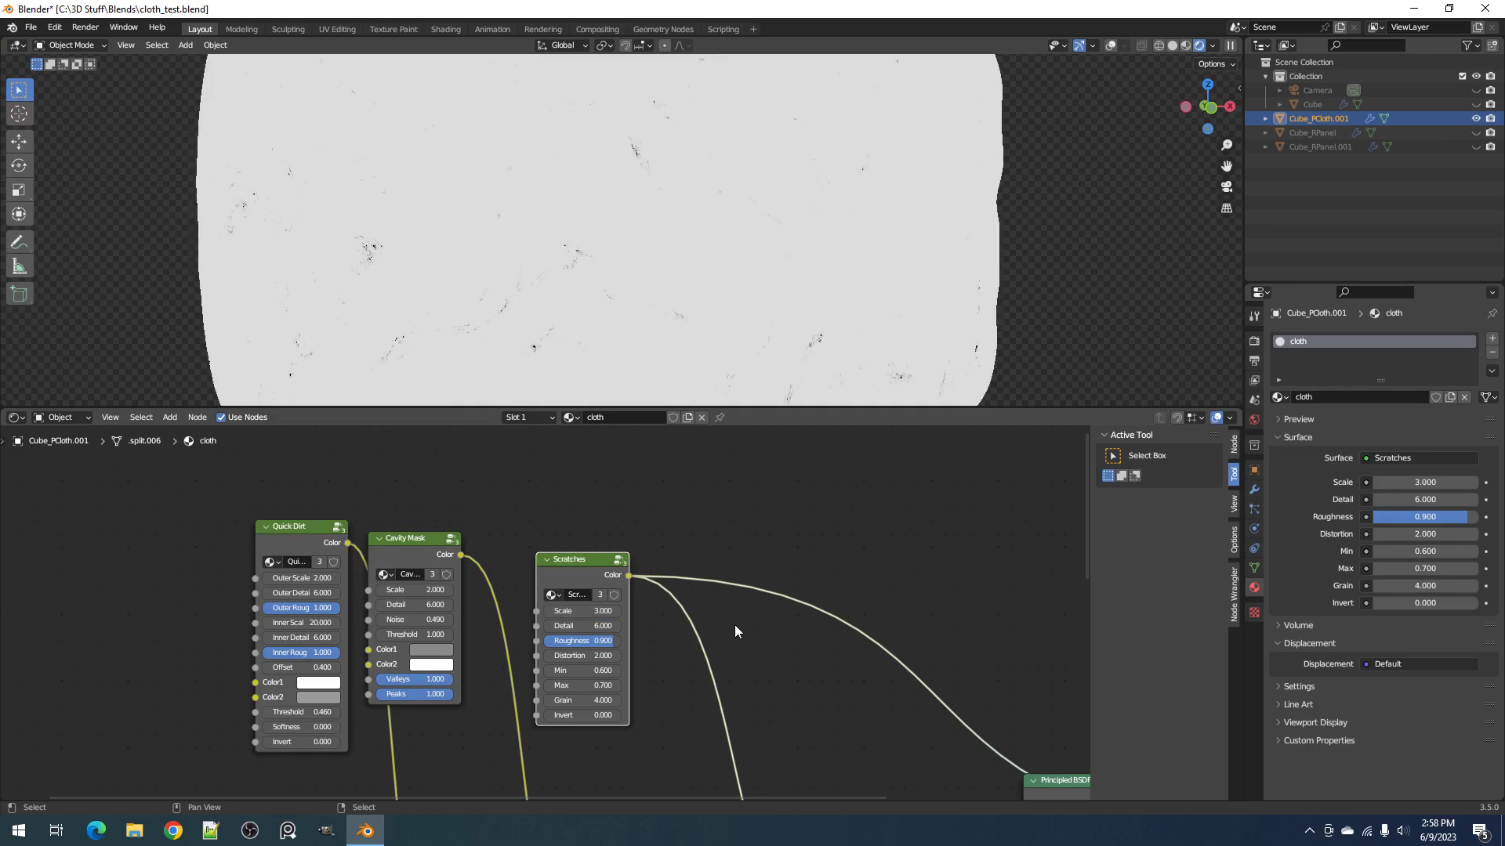
scroll(661, 195, down, 2)
drag(584, 611, 821, 641)
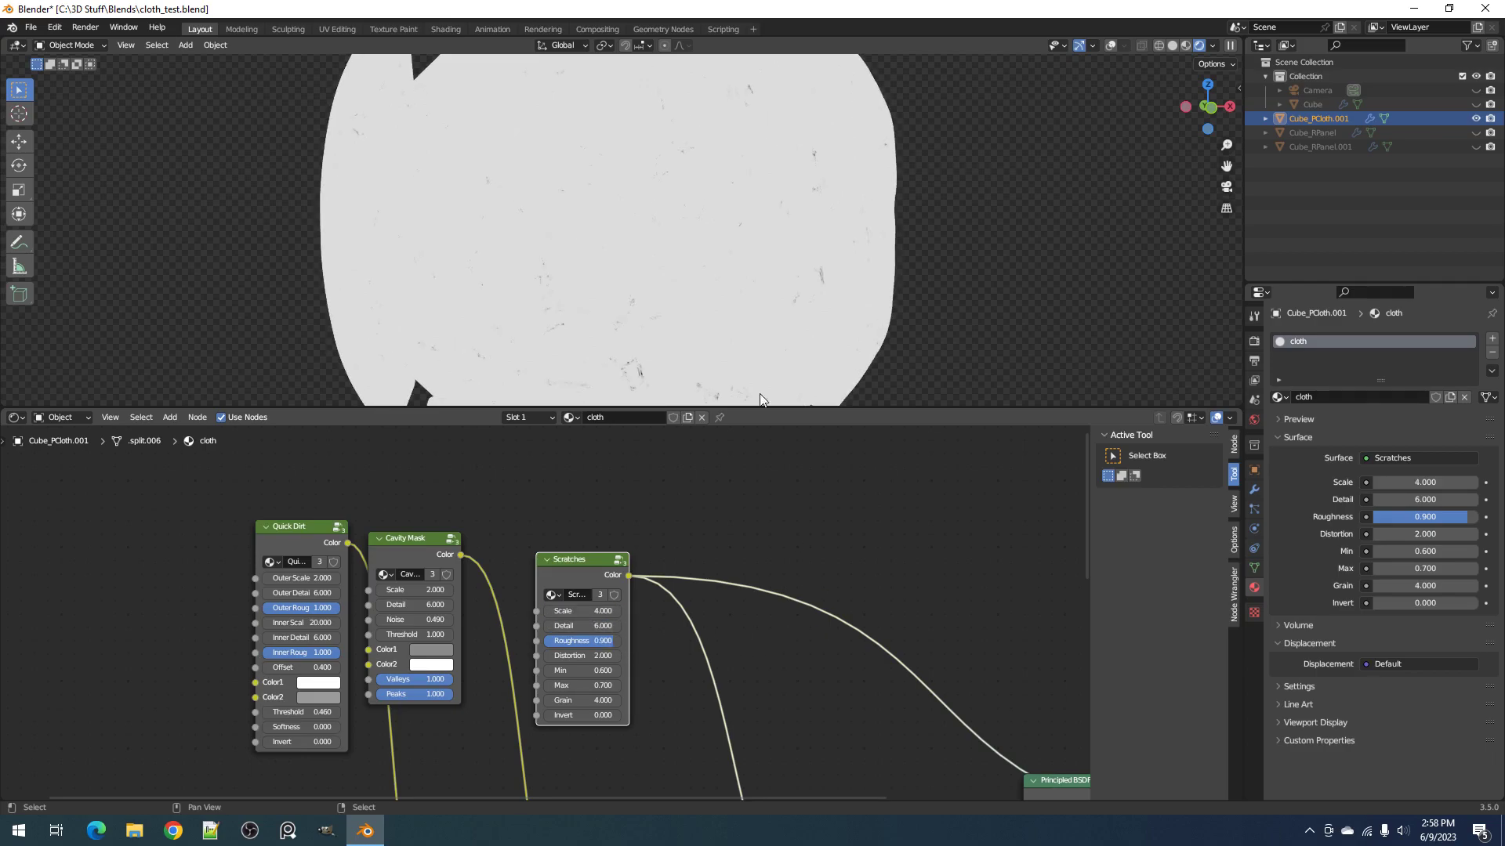
Step: Compare the scratches preview with the plain cloth by alternating rendered and solid shading, finishing in solid
scroll(726, 181, up, 3)
key(z)
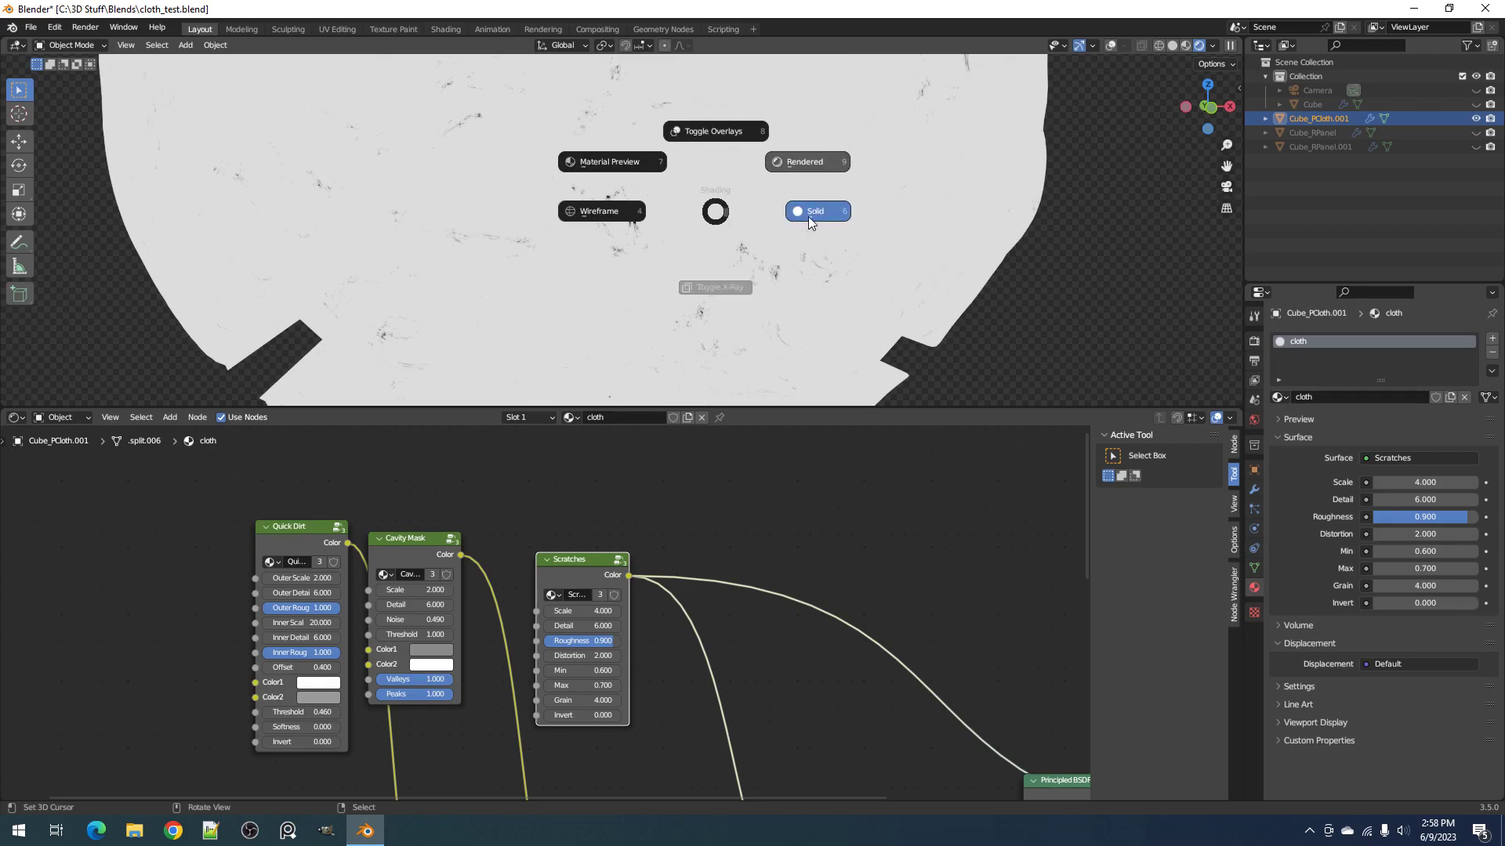
click(810, 215)
scroll(690, 666, up, 4)
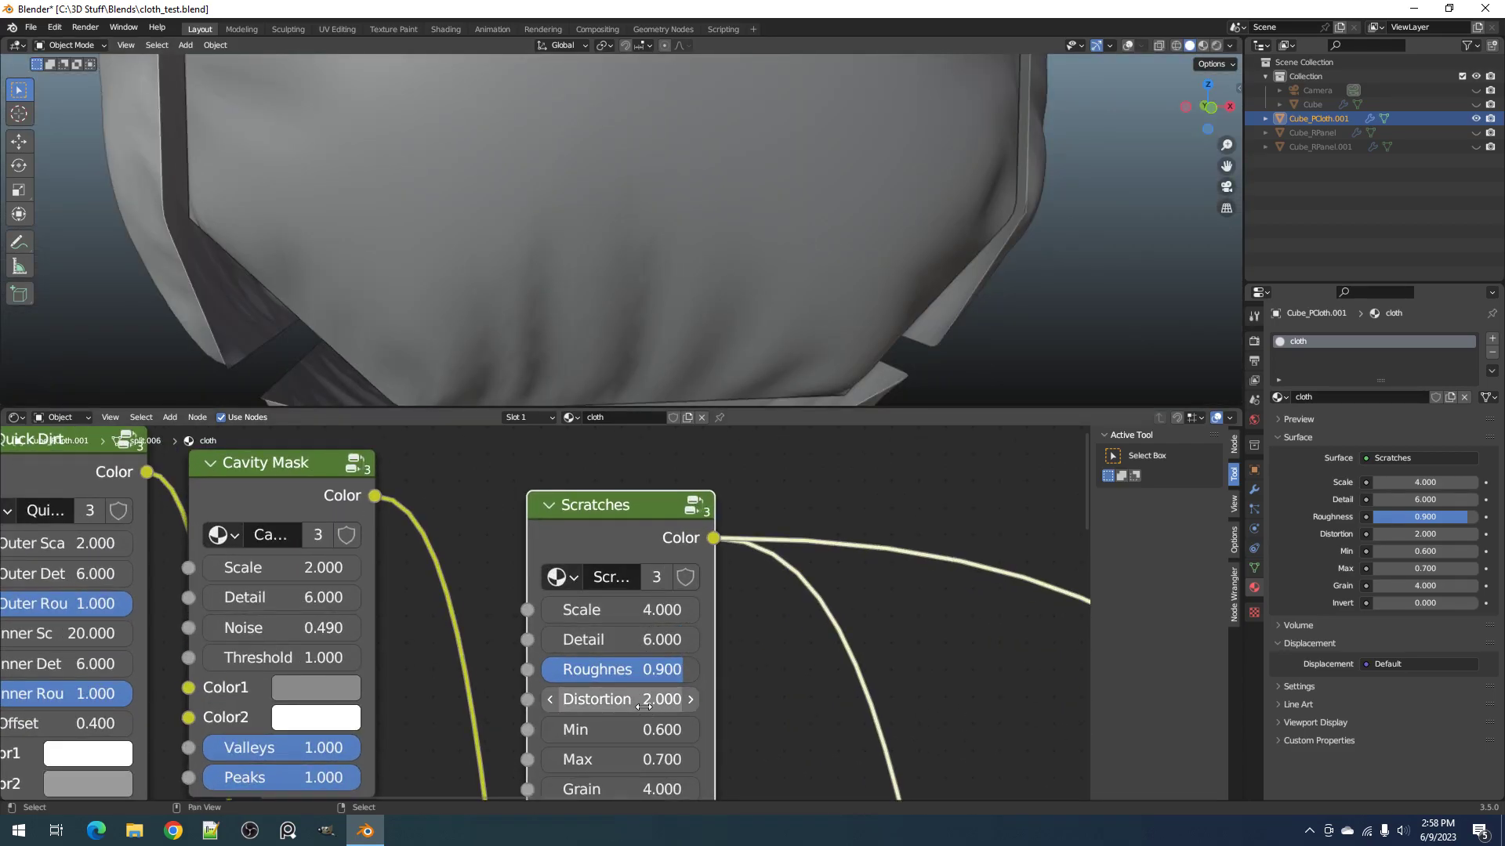
key(z)
click(776, 88)
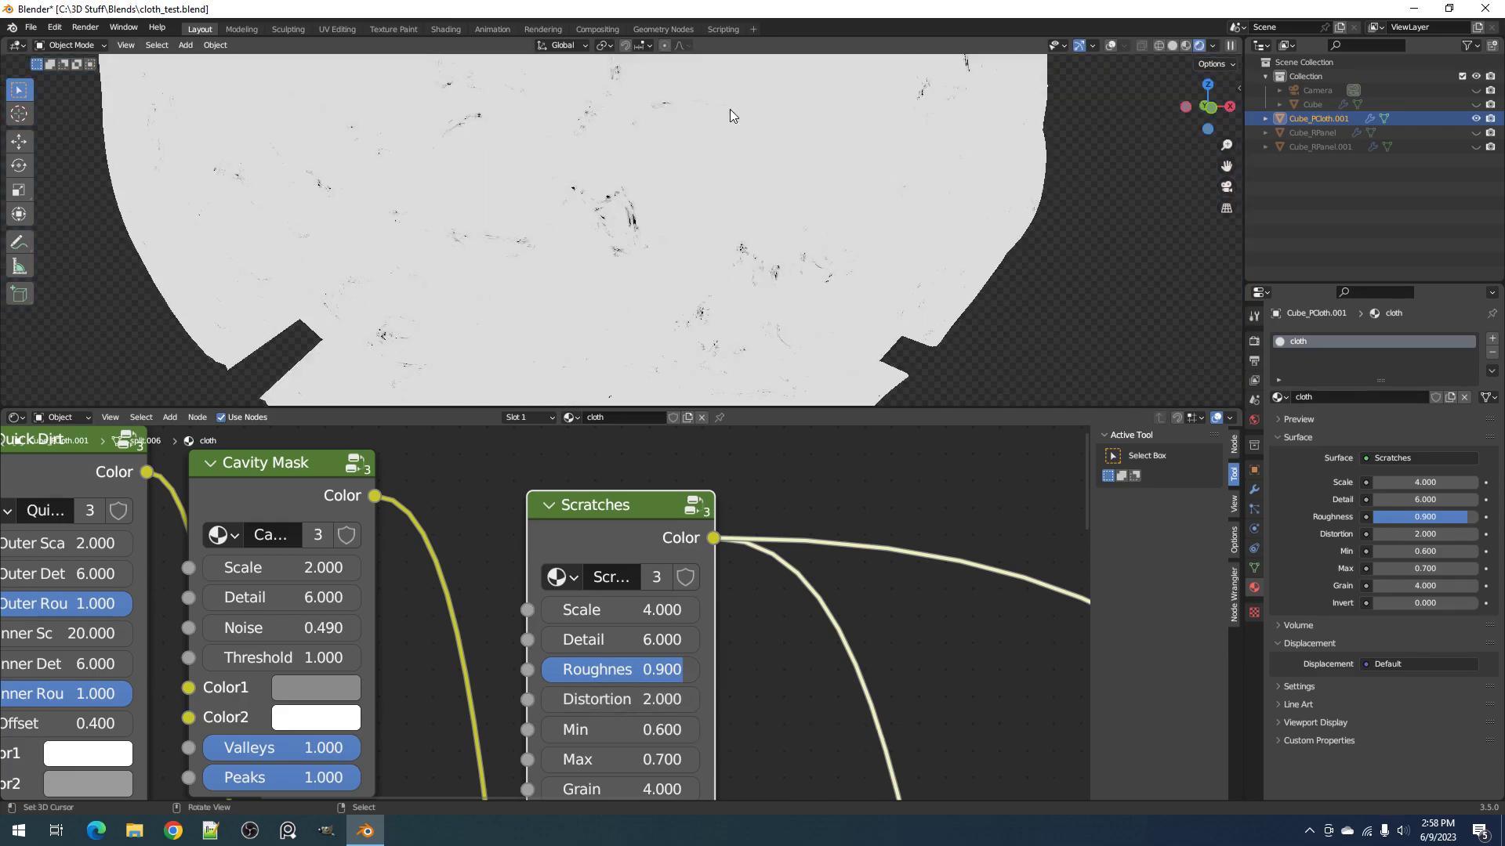
key(z)
click(796, 127)
scroll(580, 716, down, 2)
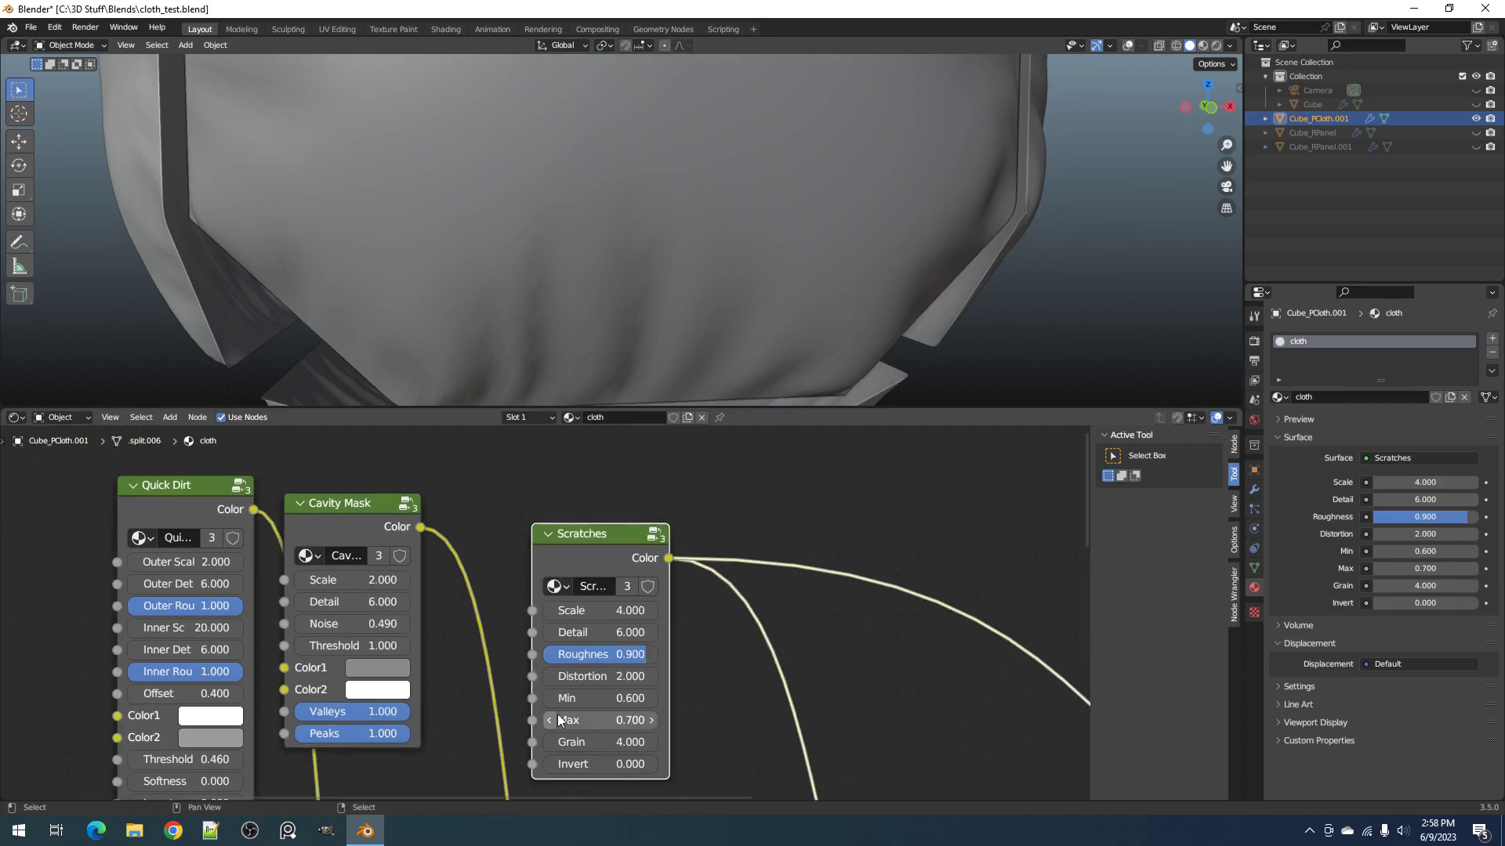
Step: Add a ColorRamp node in the empty space above the Scratches node
scroll(591, 709, down, 3)
middle_drag(869, 545, 791, 645)
scroll(673, 536, up, 1)
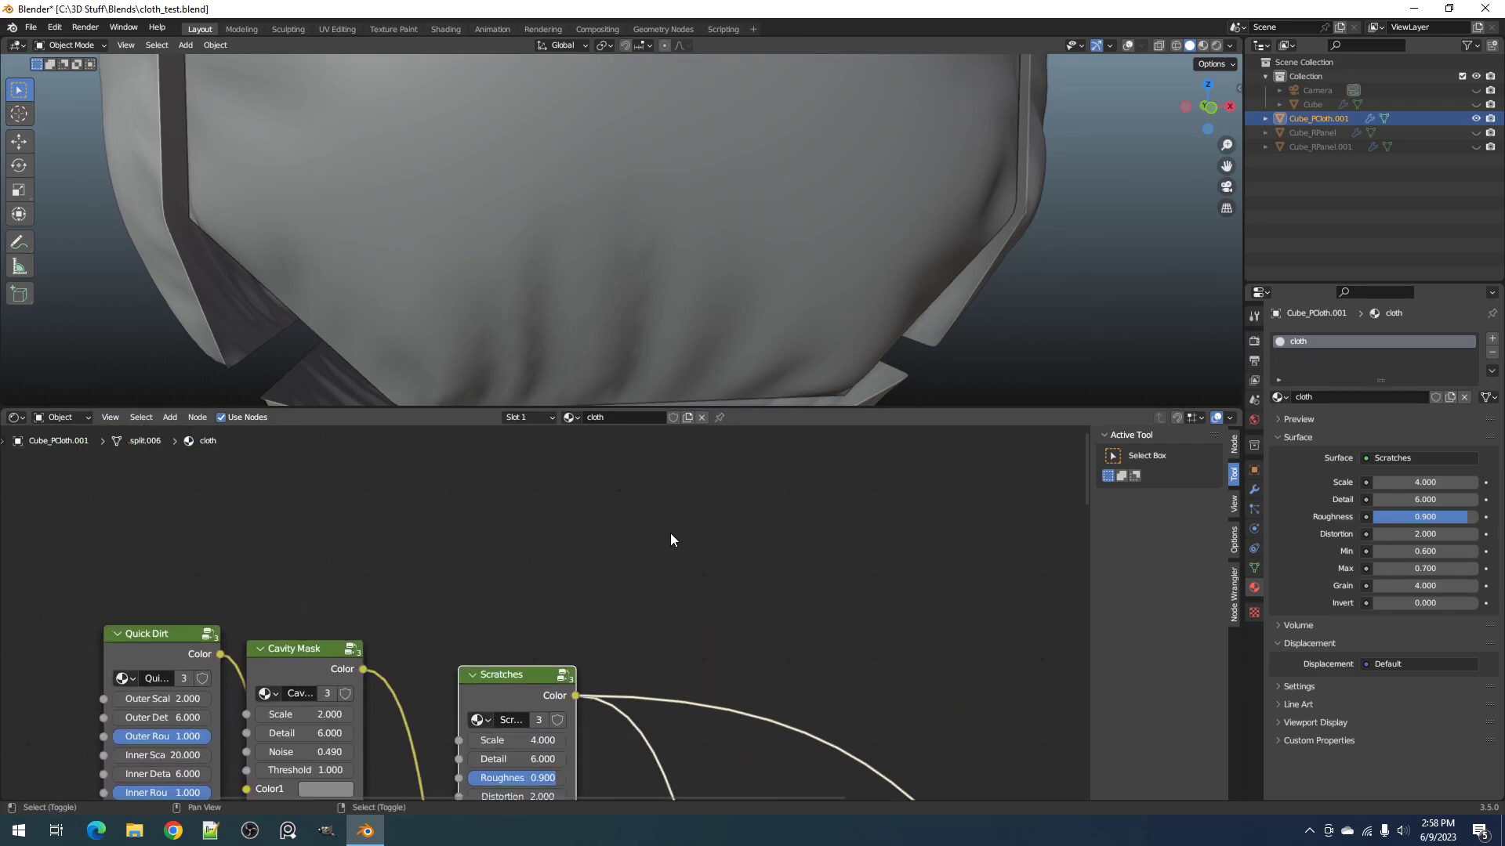
key(shift+a)
mouse_move(651, 492)
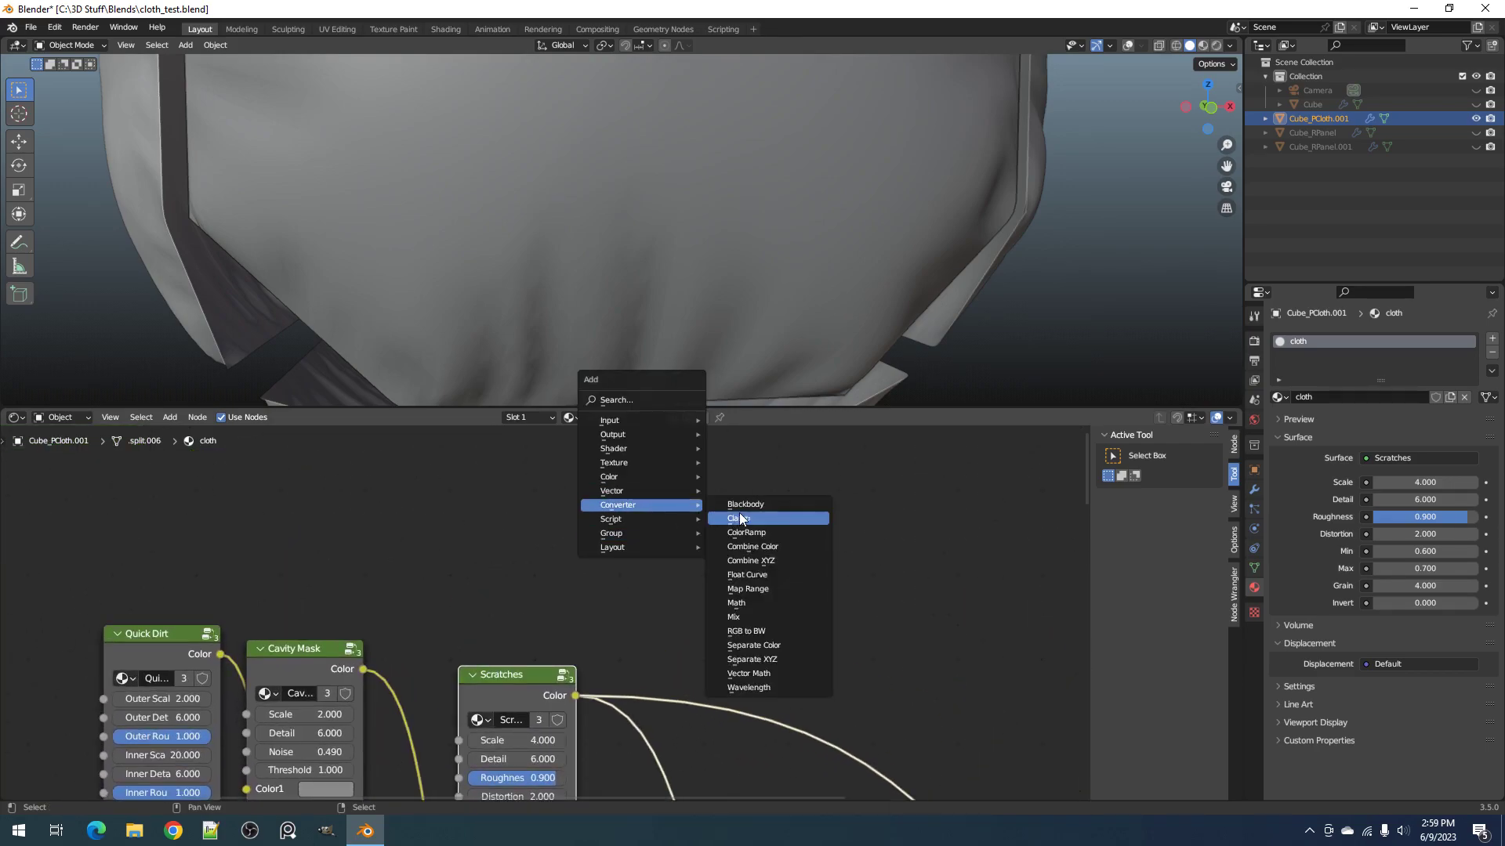
key(Up)
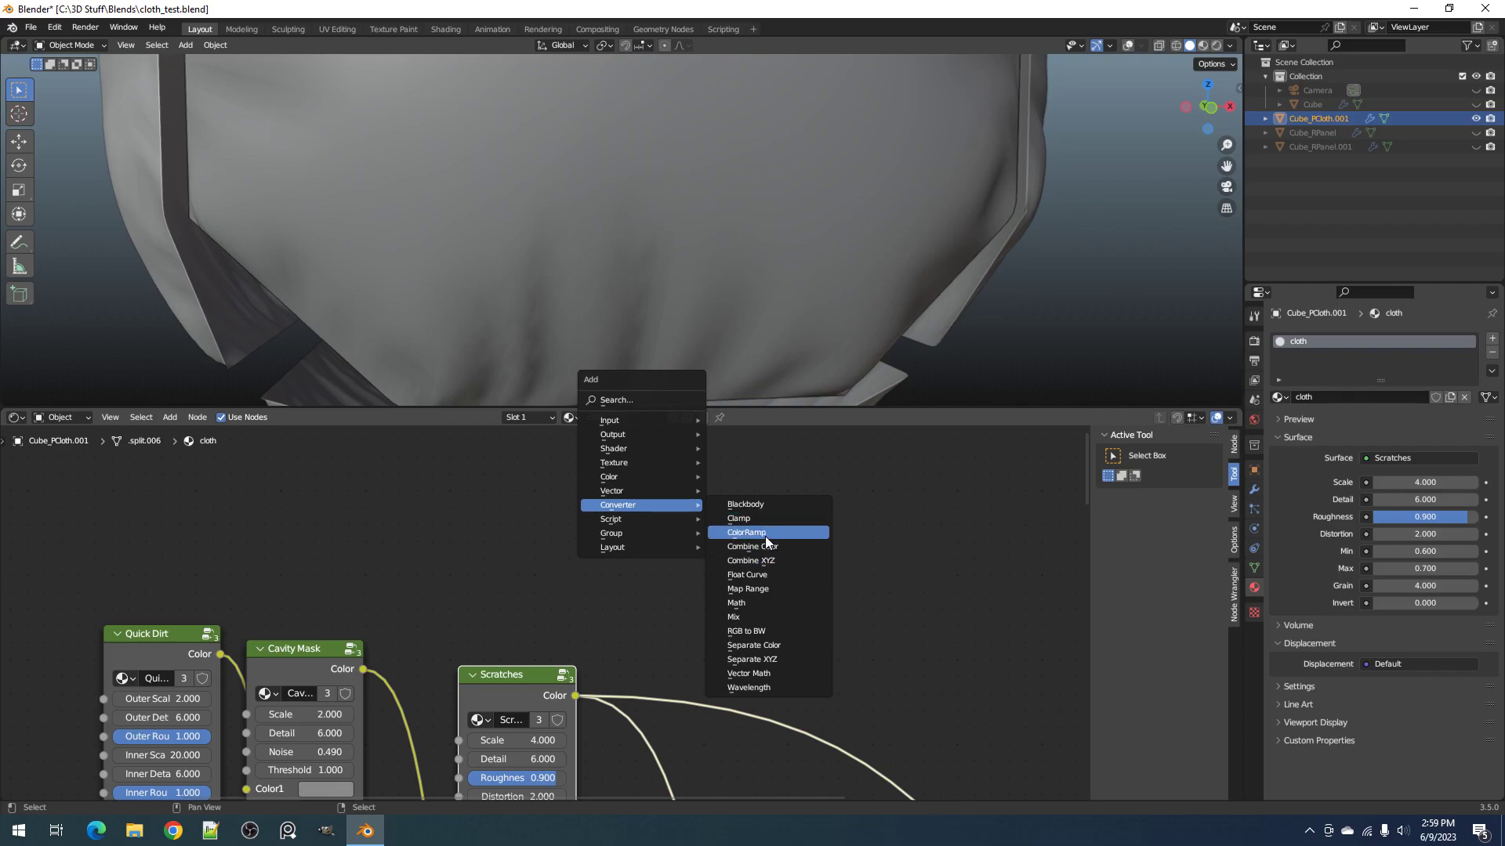
click(765, 536)
scroll(766, 672, down, 1)
click(766, 675)
scroll(766, 669, down, 1)
middle_drag(765, 661, 760, 591)
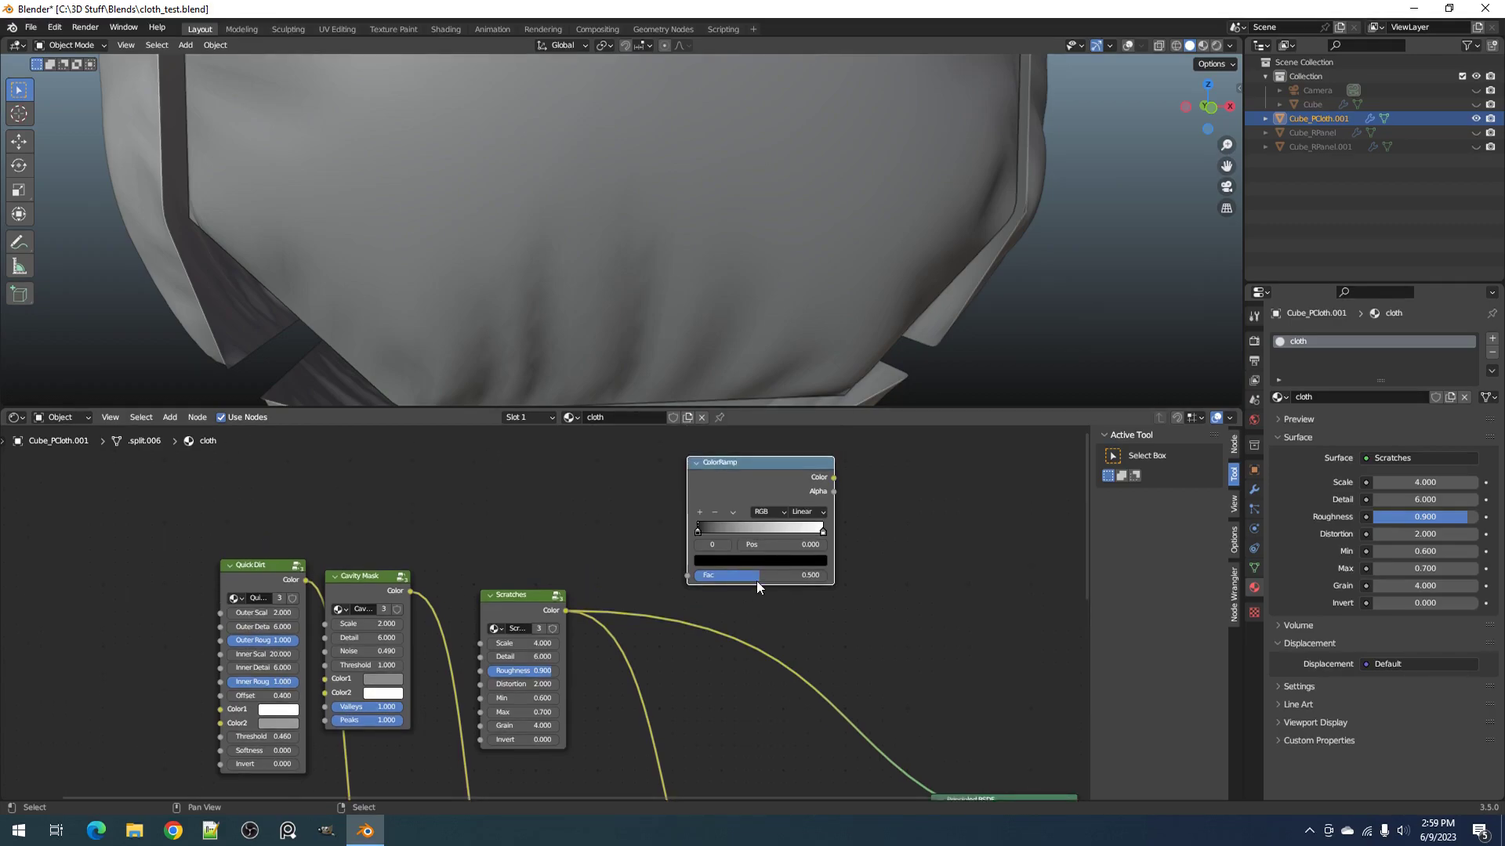
scroll(759, 589, up, 2)
Step: Move the ColorRamp's black stop to about 0.21 and its white stop inward toward the middle
drag(724, 515, 760, 517)
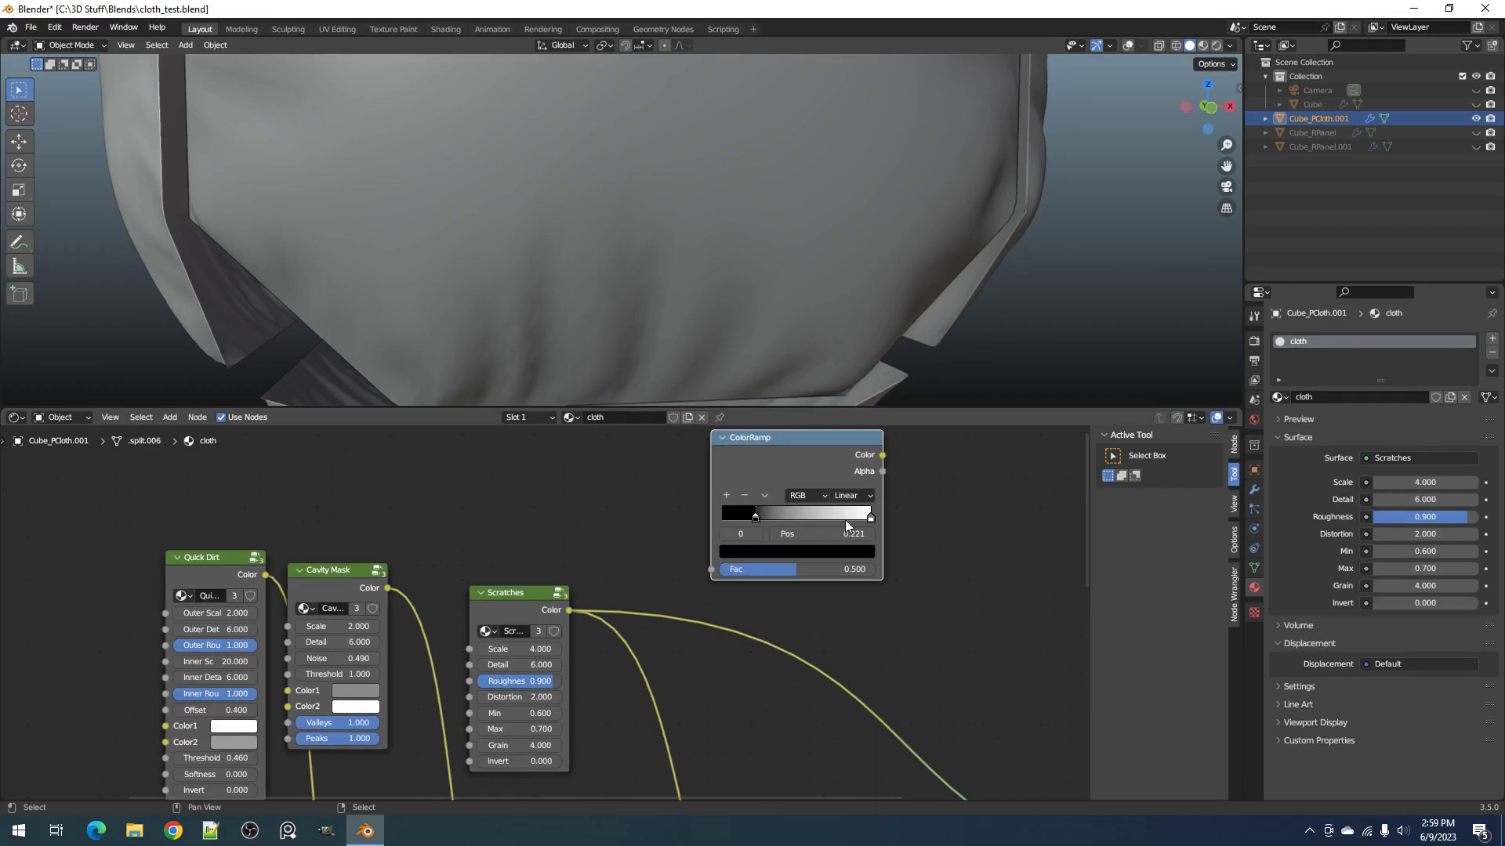
drag(870, 517, 845, 517)
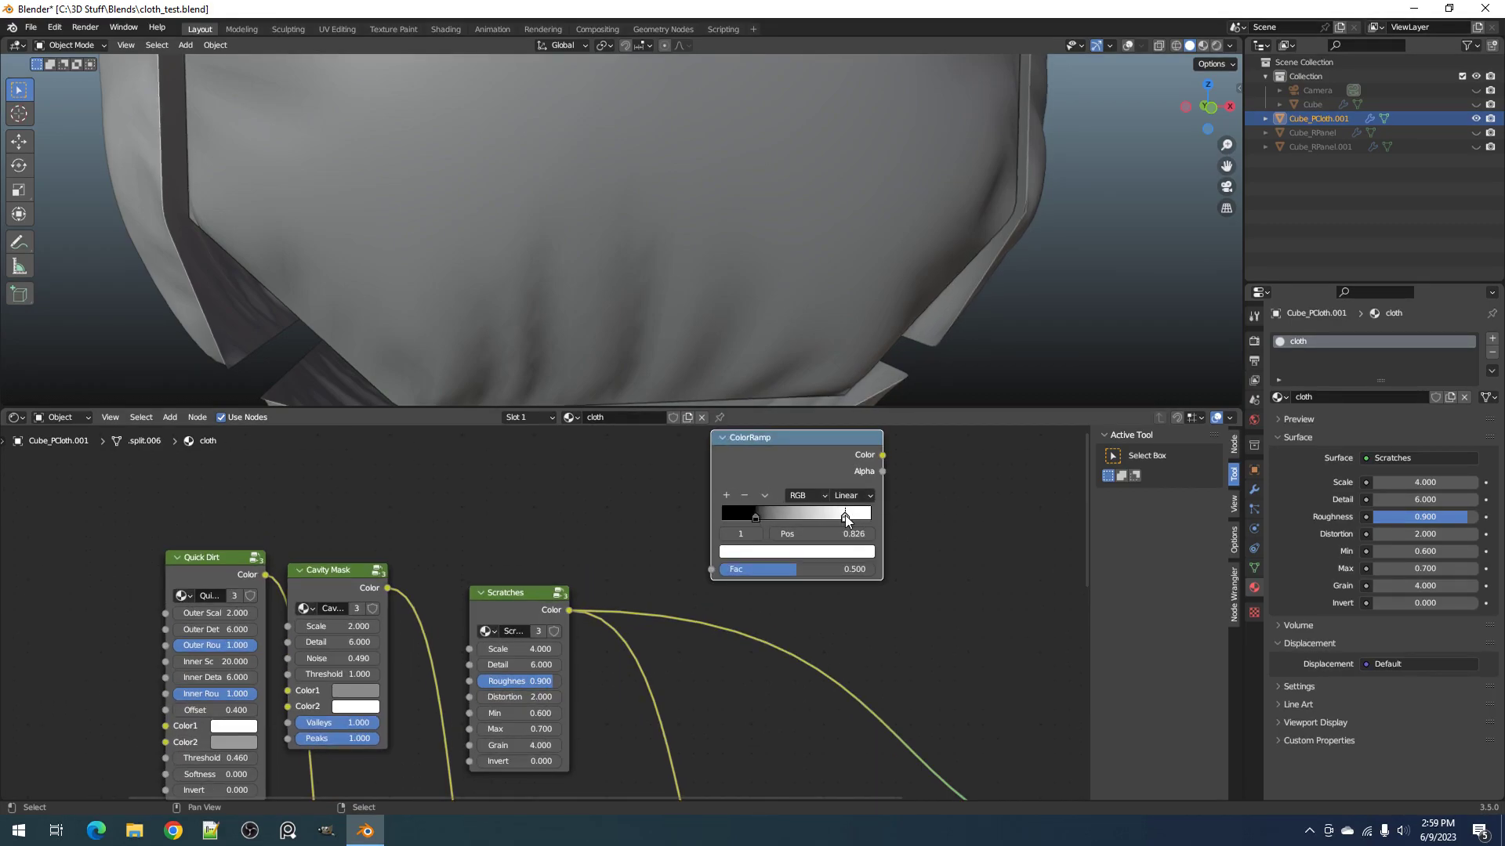
click(759, 515)
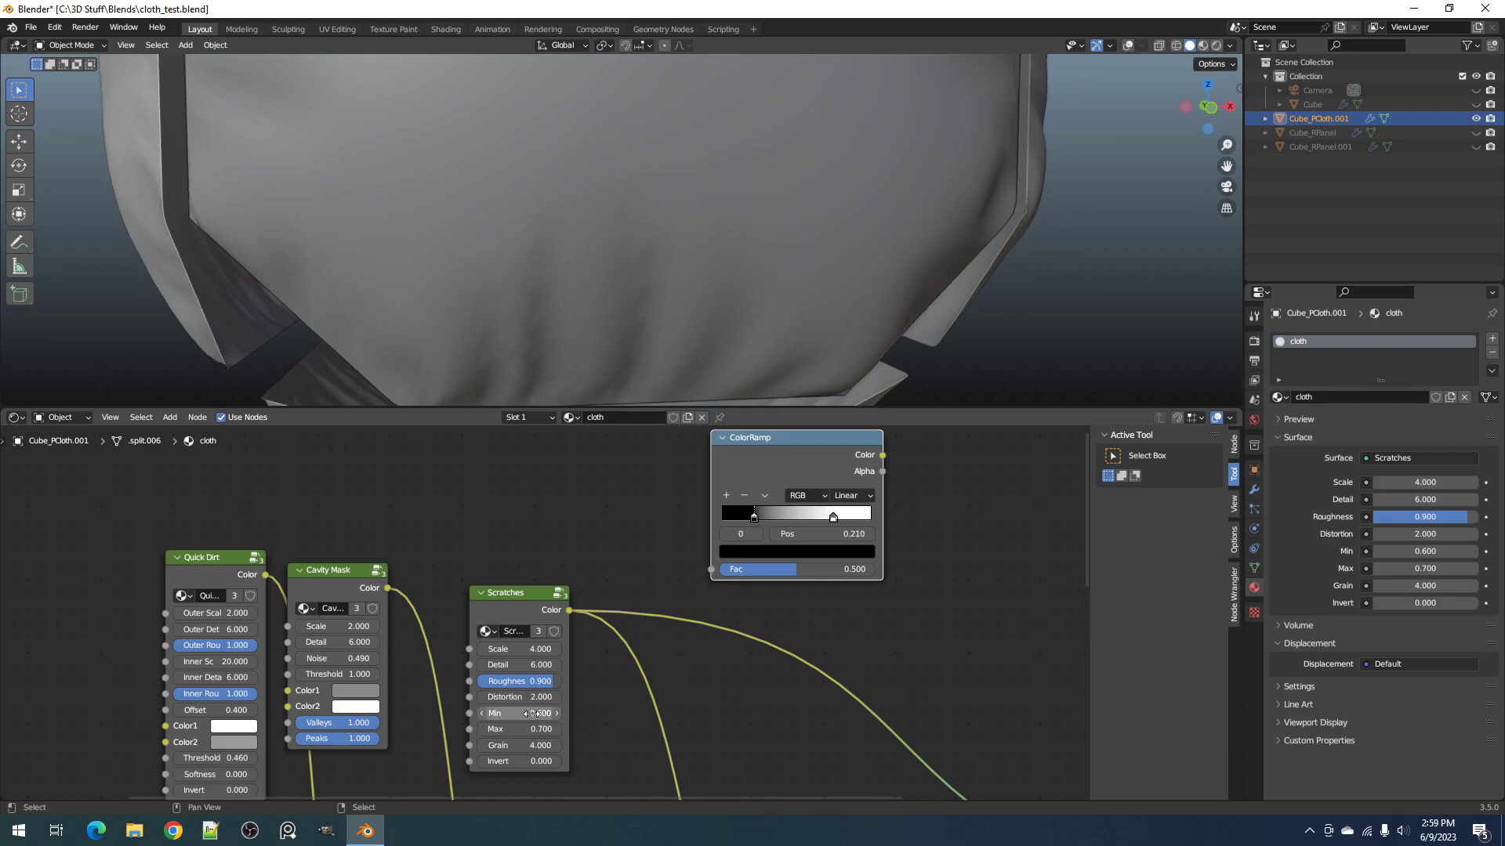
Step: Delete the unconnected ColorRamp node
click(519, 615)
scroll(519, 614, down, 1)
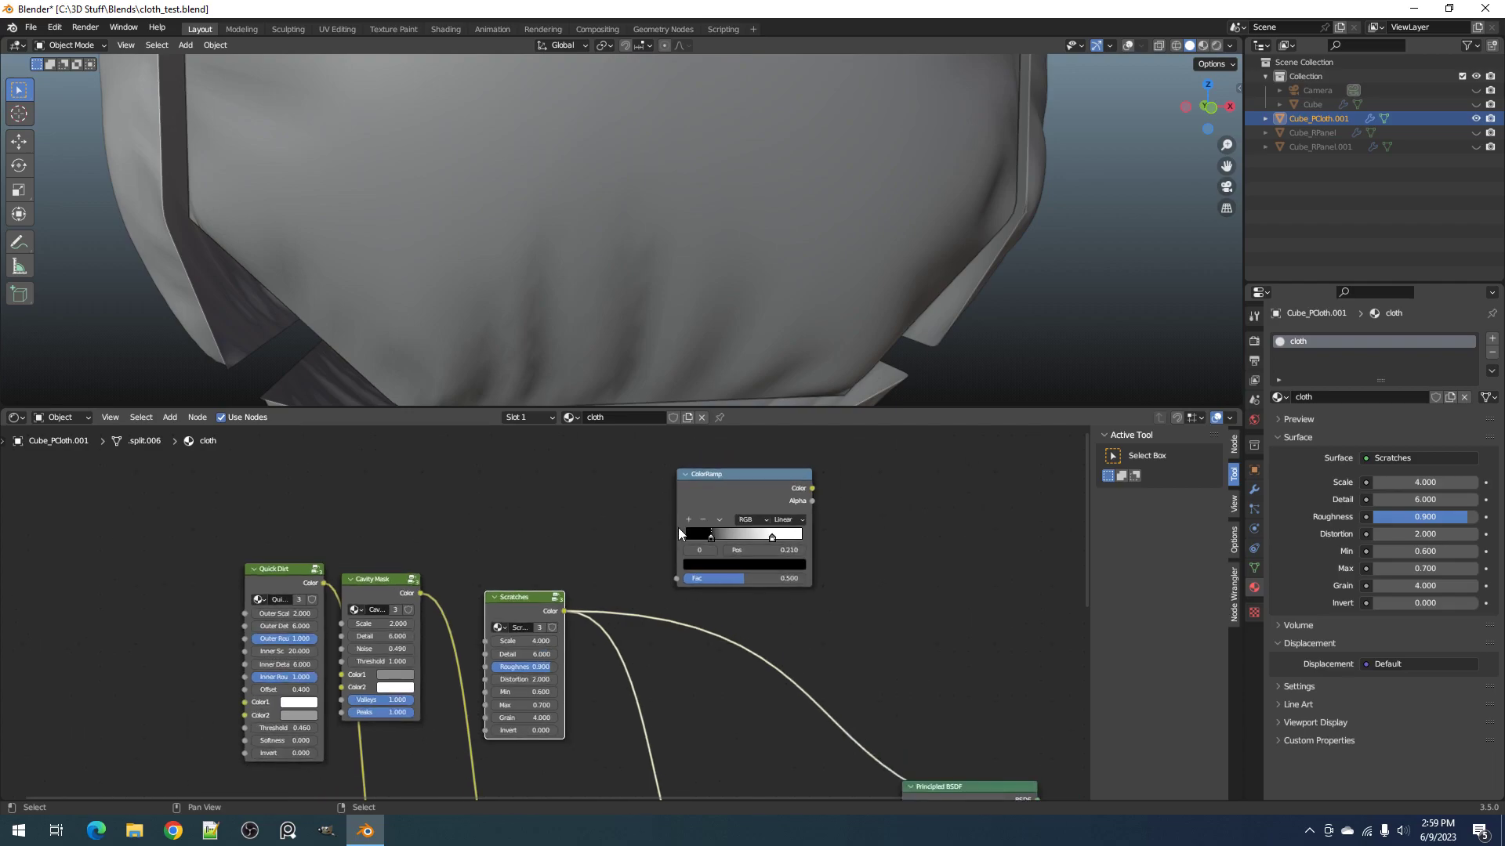
click(727, 496)
key(x)
scroll(677, 172, down, 3)
key(z)
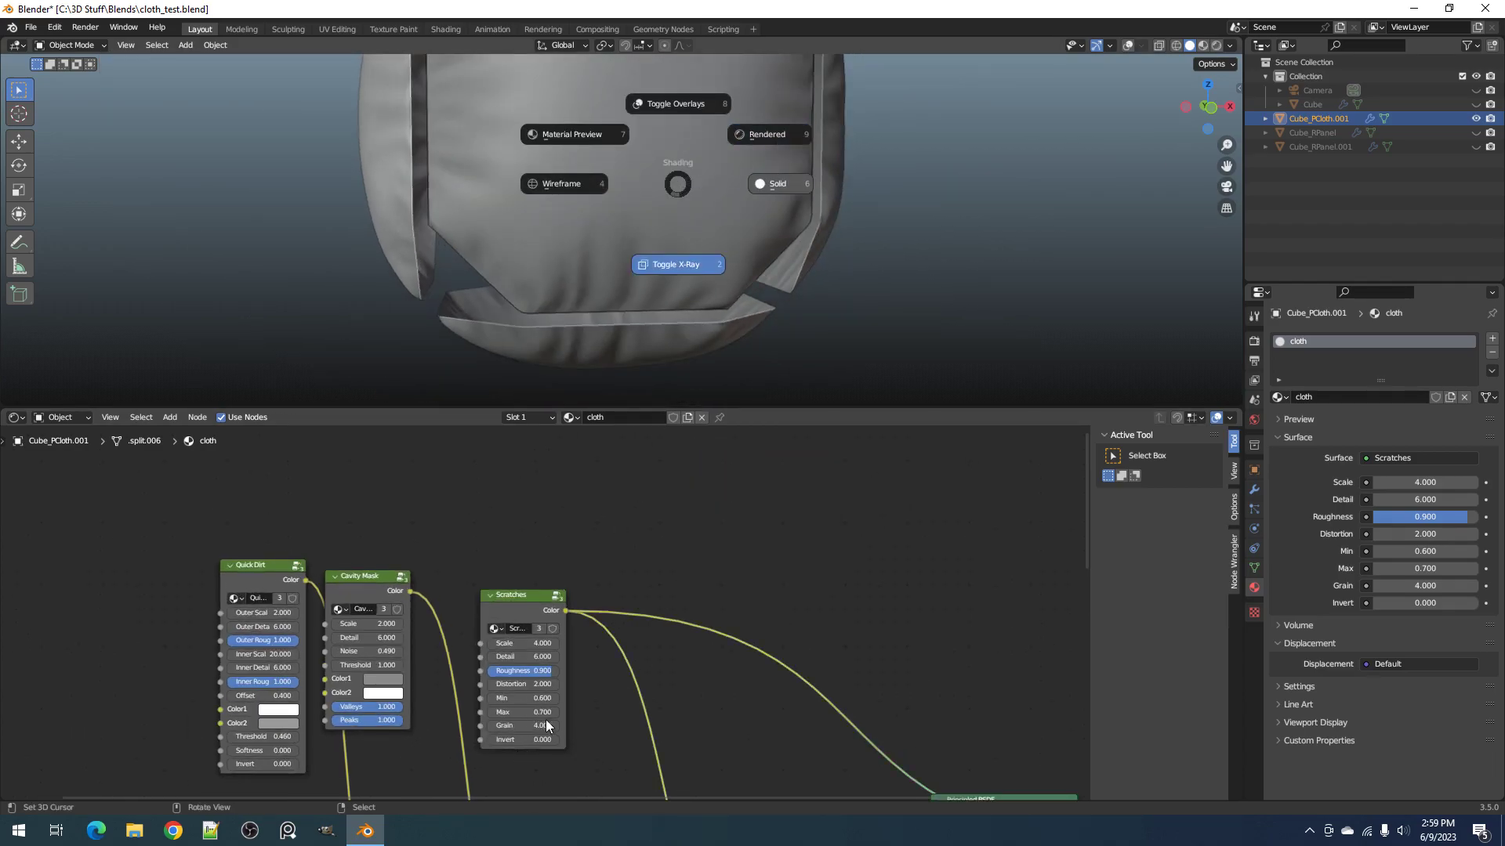
right_click(613, 698)
scroll(566, 654, up, 2)
middle_drag(595, 686, 693, 539)
scroll(637, 585, up, 1)
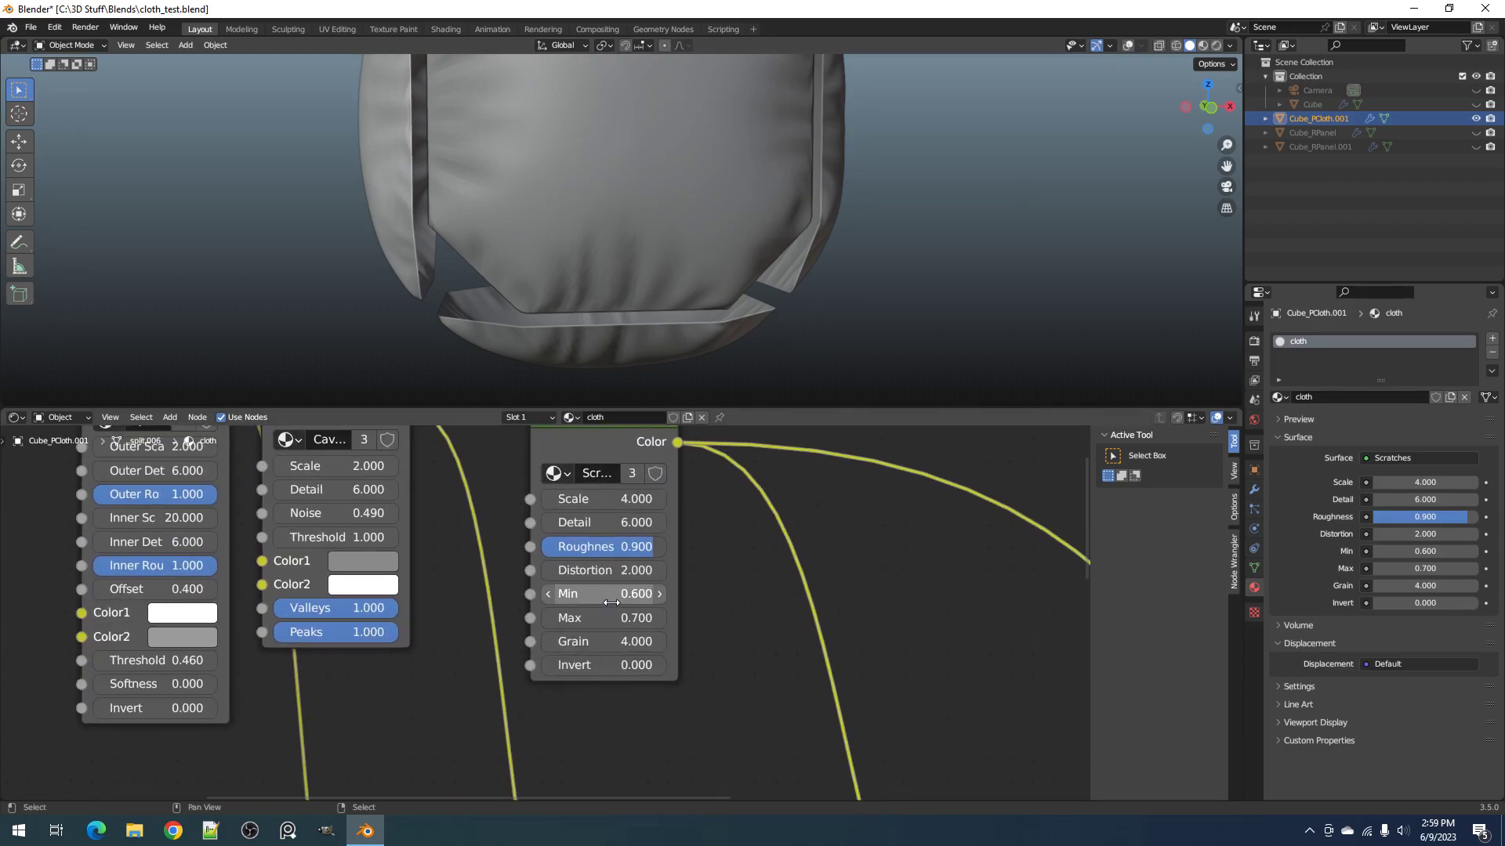
scroll(608, 624, down, 4)
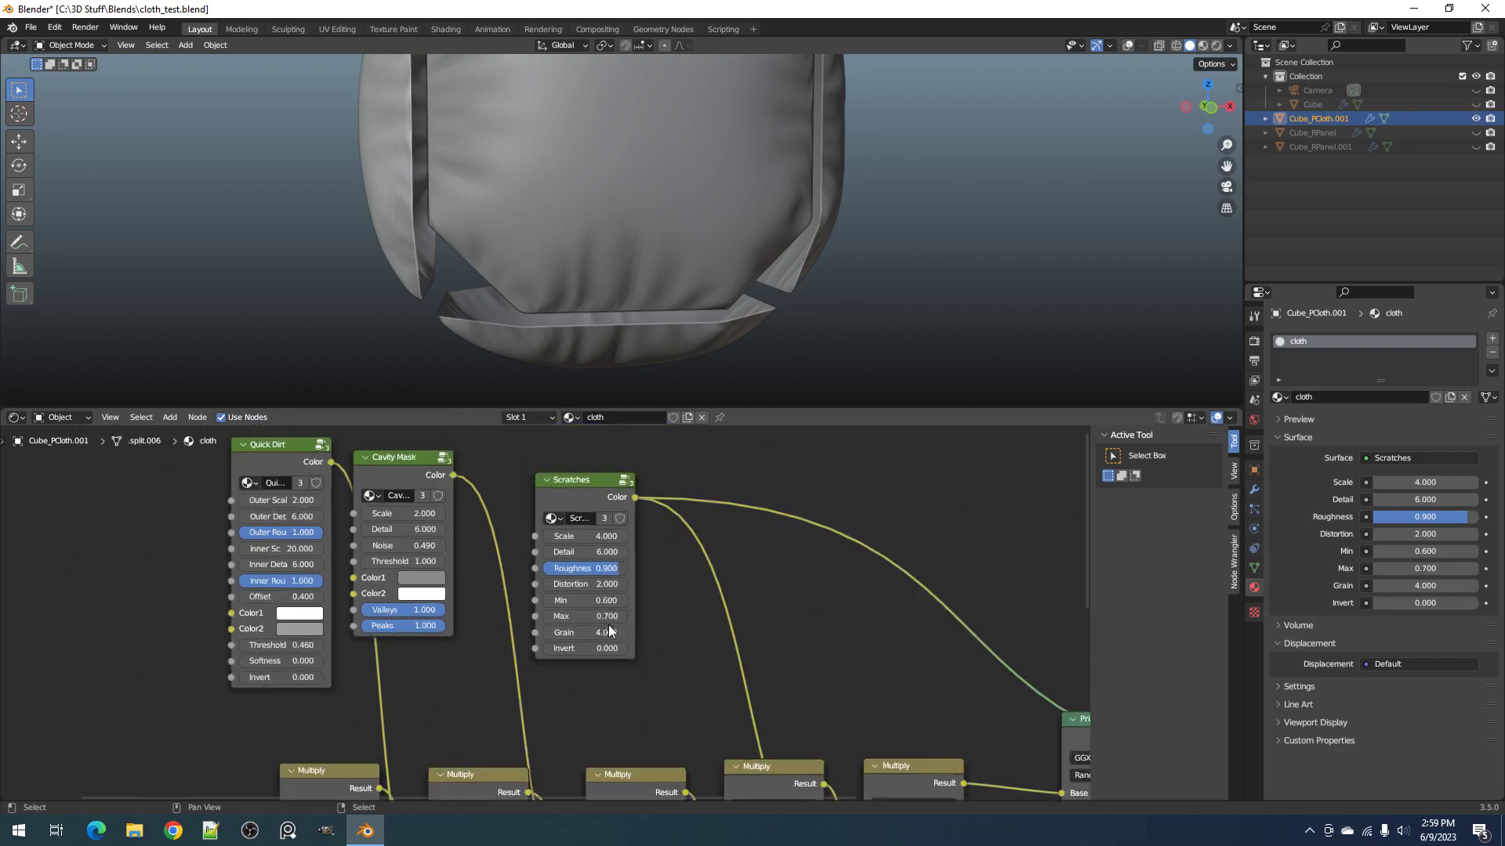
scroll(663, 299, up, 3)
Step: Preview the scratches in rendered shading and set the Scratches node's Min to 0.58 and Max to 0.68
key(z)
click(744, 243)
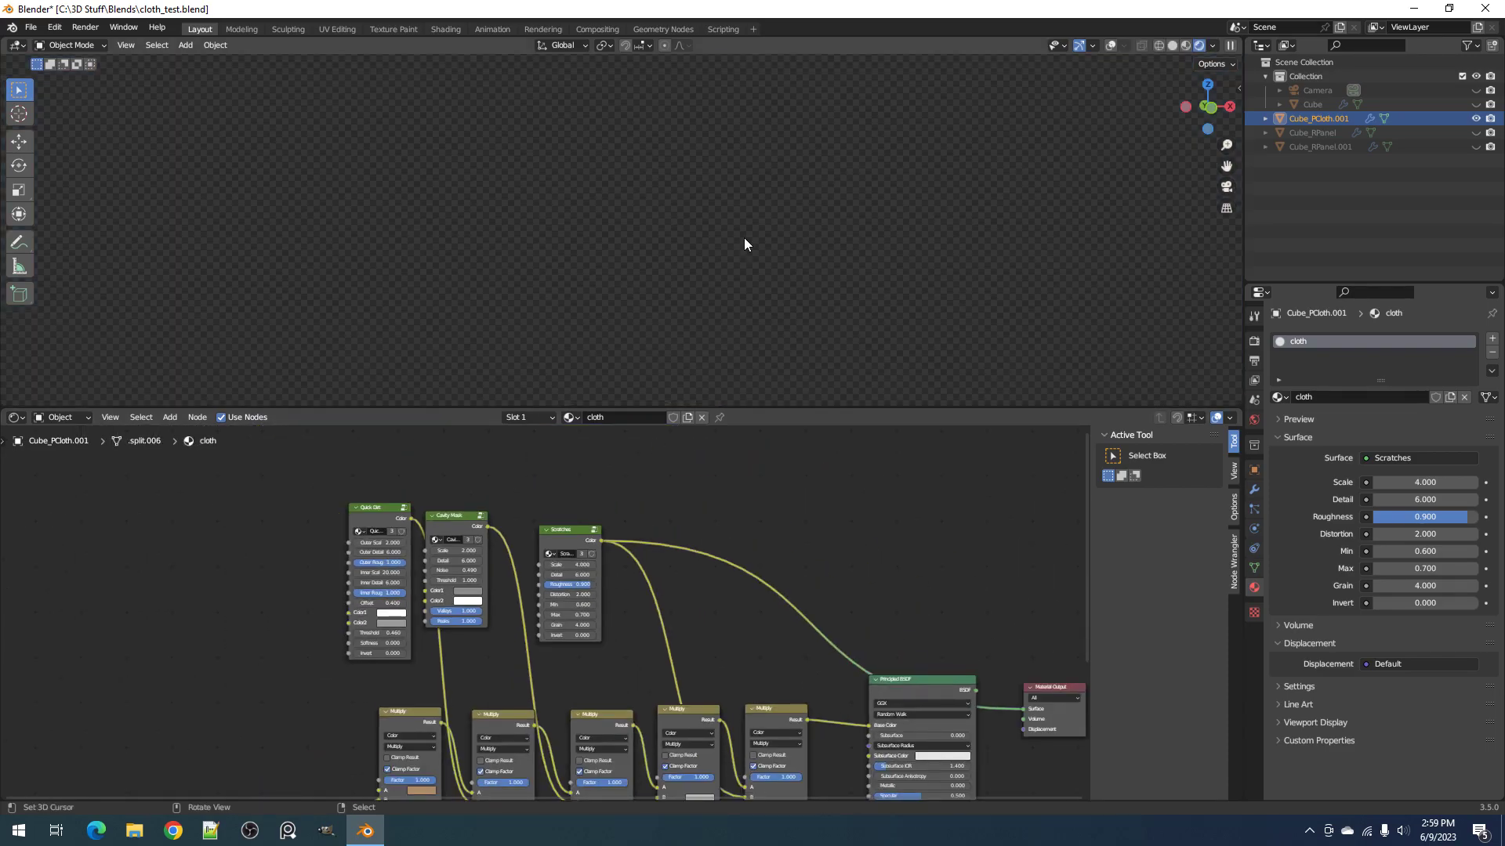
scroll(675, 515, down, 4)
scroll(627, 568, up, 5)
scroll(703, 181, down, 4)
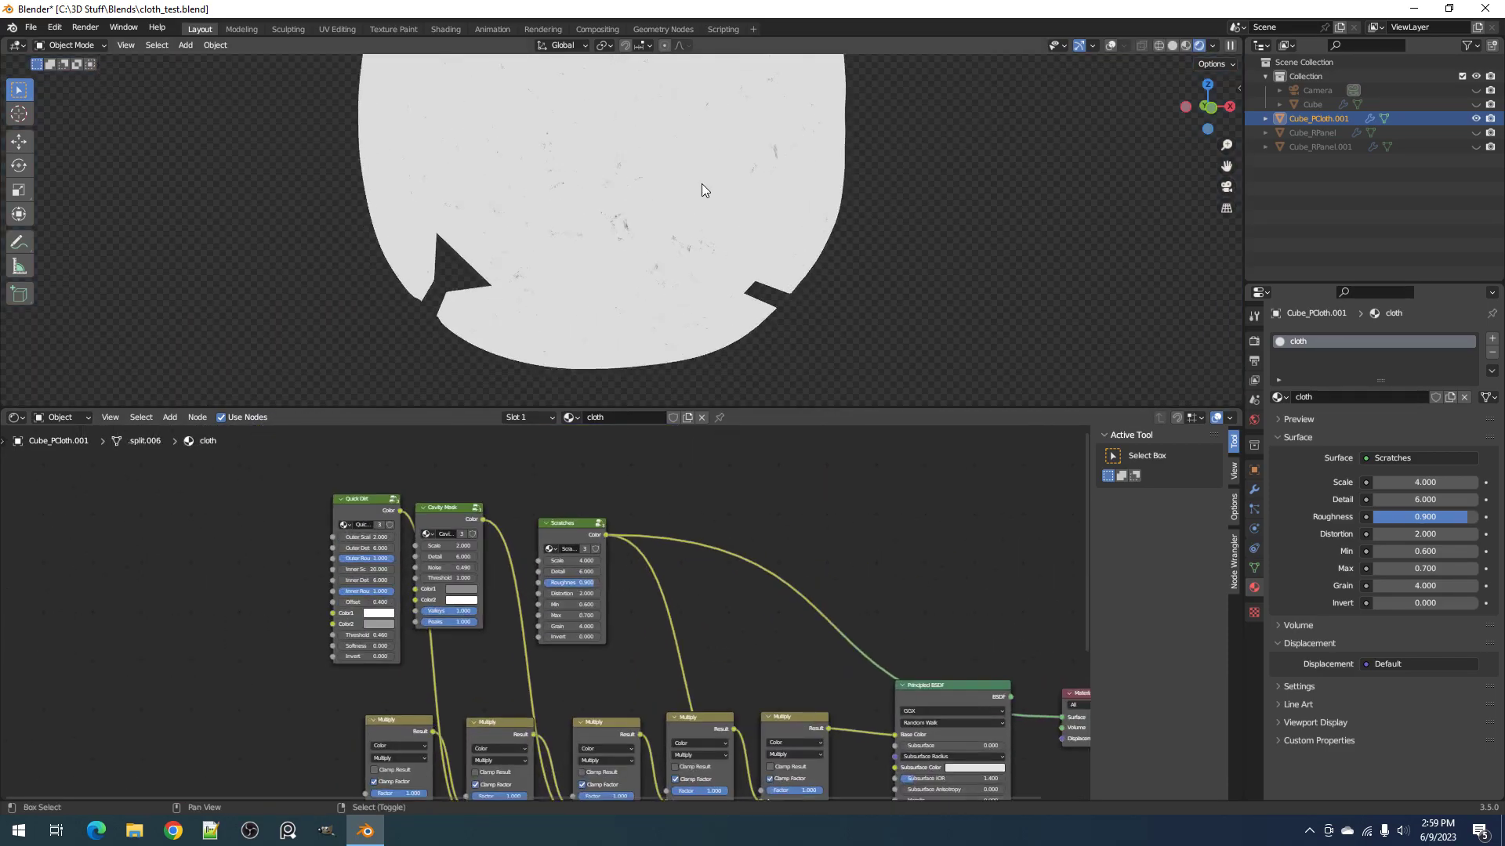
shift+middle_drag(702, 181, 696, 263)
scroll(694, 267, up, 2)
scroll(624, 578, up, 3)
mouse_move(596, 597)
mouse_down()
mouse_move(557, 597)
mouse_move(605, 598)
mouse_move(592, 598)
mouse_move(612, 617)
mouse_move(566, 616)
mouse_move(589, 617)
mouse_up()
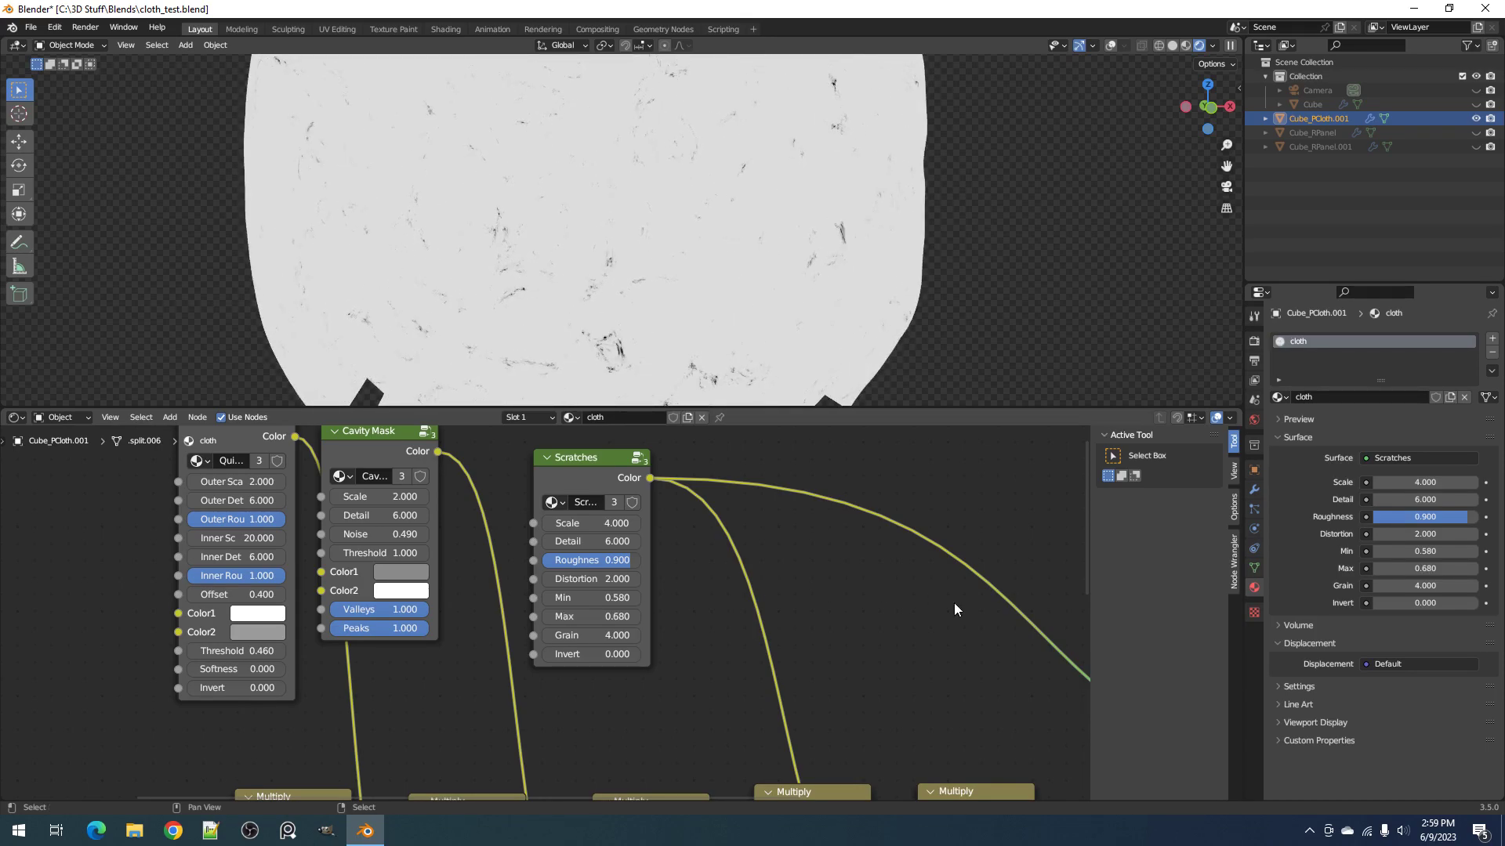
Step: Check the cloth up close in solid shading, then return to the rendered scratches preview
scroll(717, 313, down, 3)
scroll(714, 322, up, 3)
scroll(681, 471, up, 1)
key(z)
click(777, 317)
key(z)
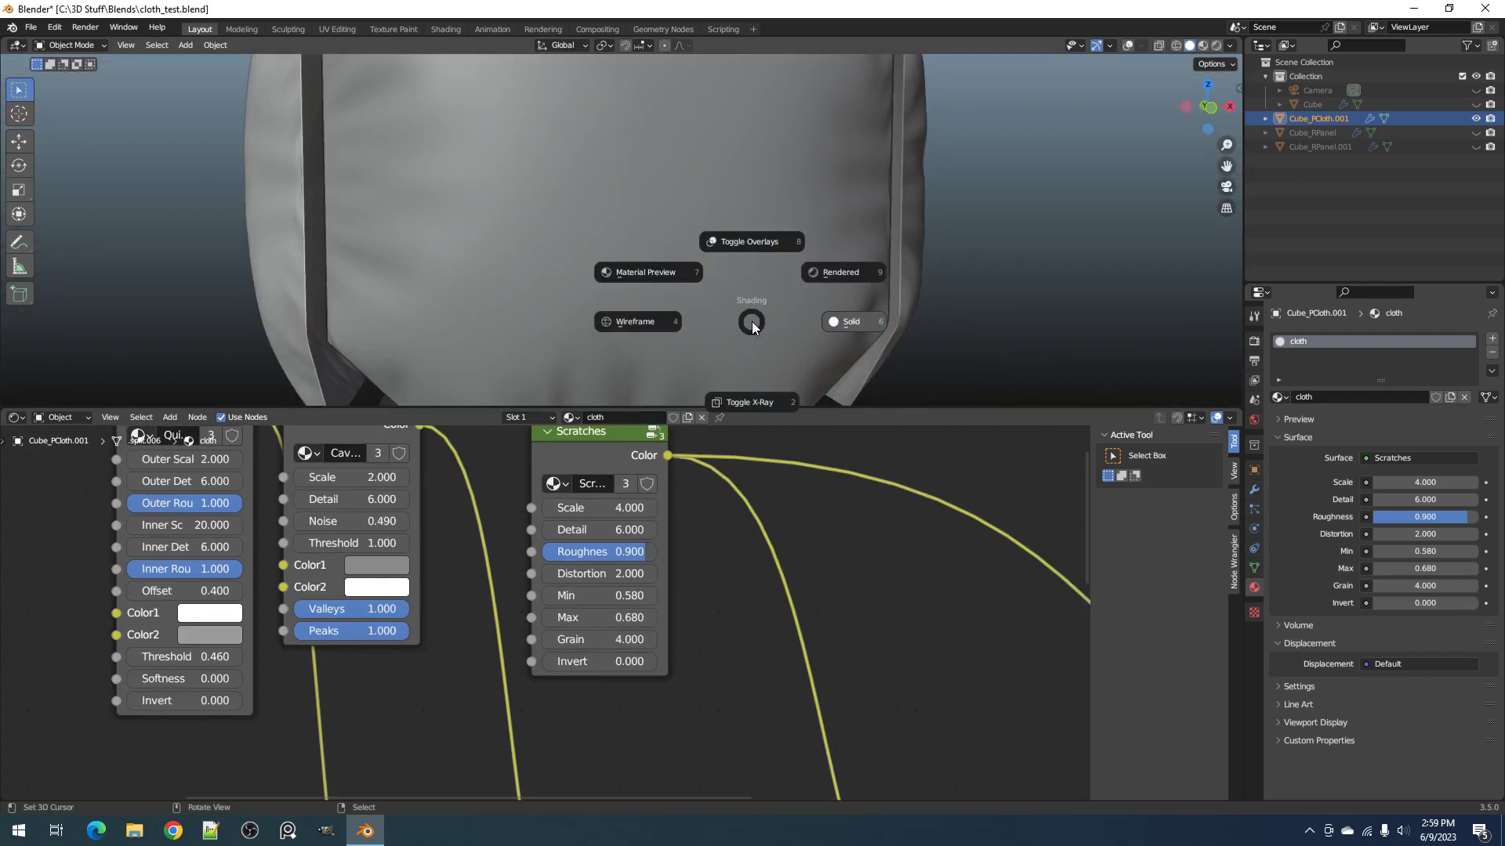
scroll(704, 330, up, 2)
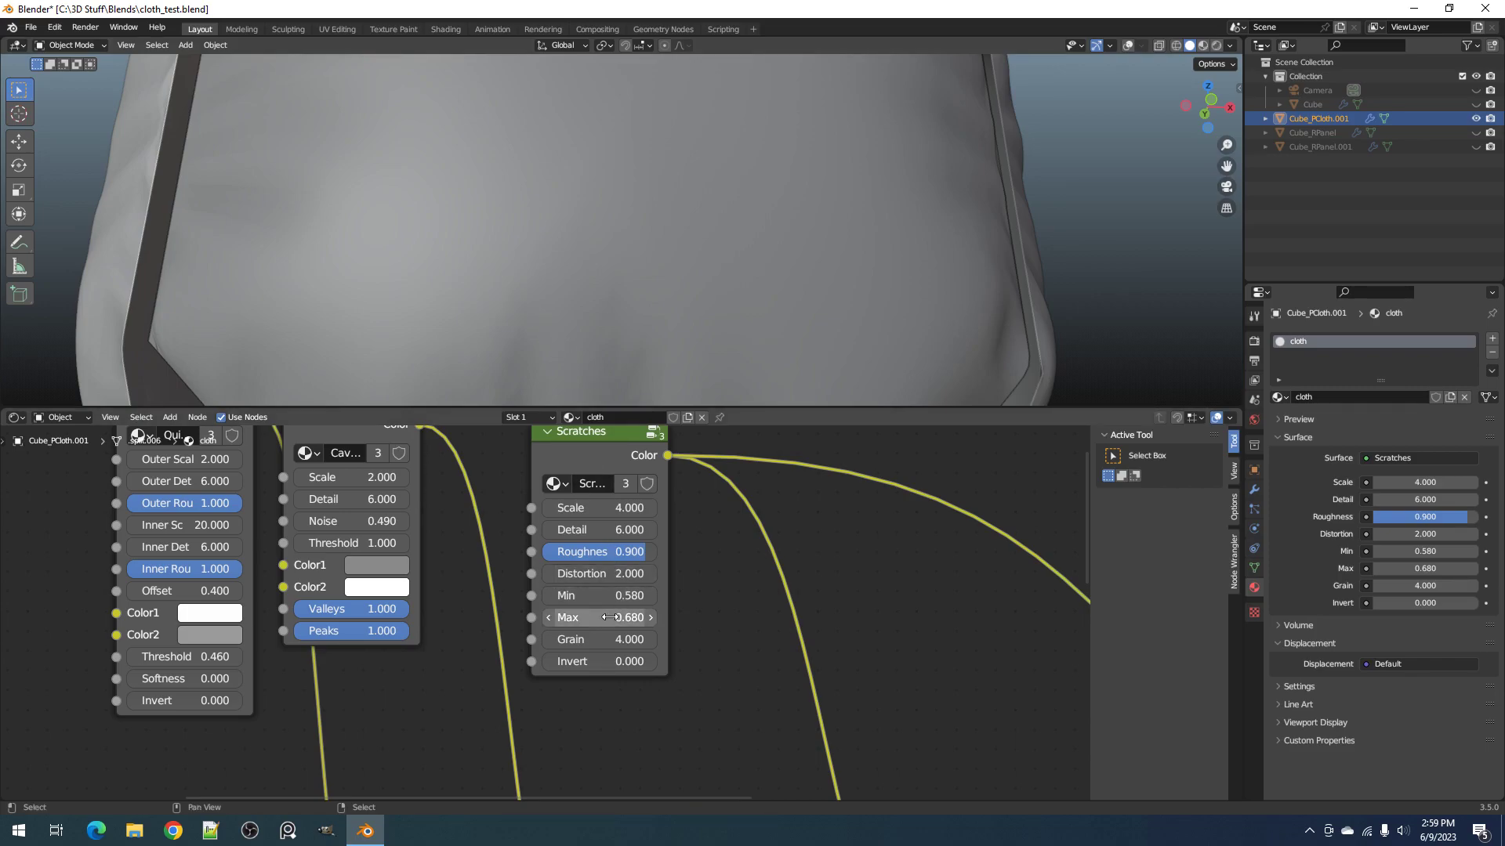
key(z)
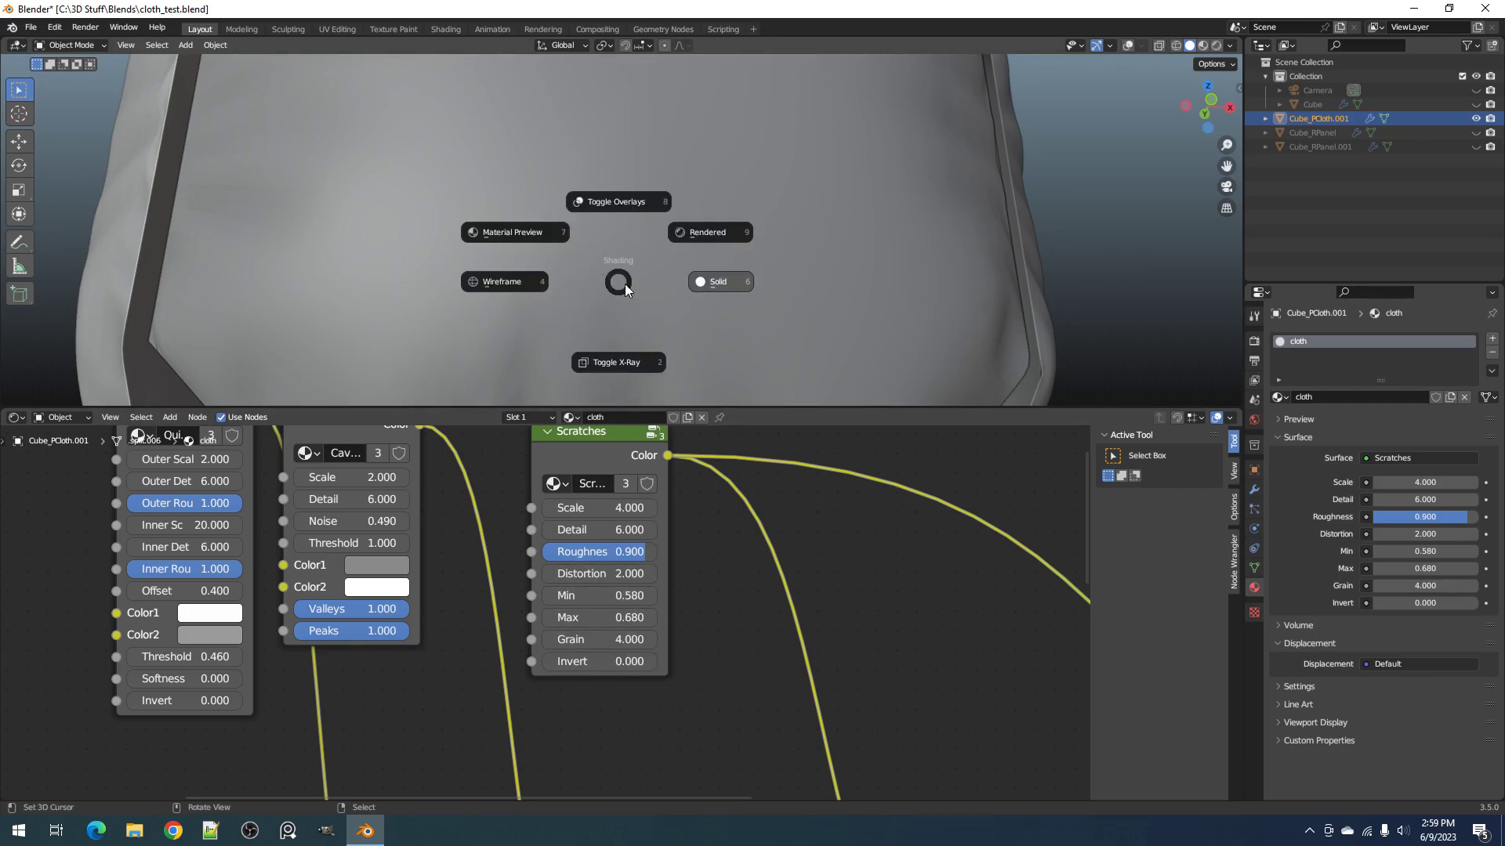
click(709, 227)
Step: Try Grain values of 1 and 12 on the Scratches node
scroll(547, 612, up, 2)
click(625, 649)
text(1)
key(Return)
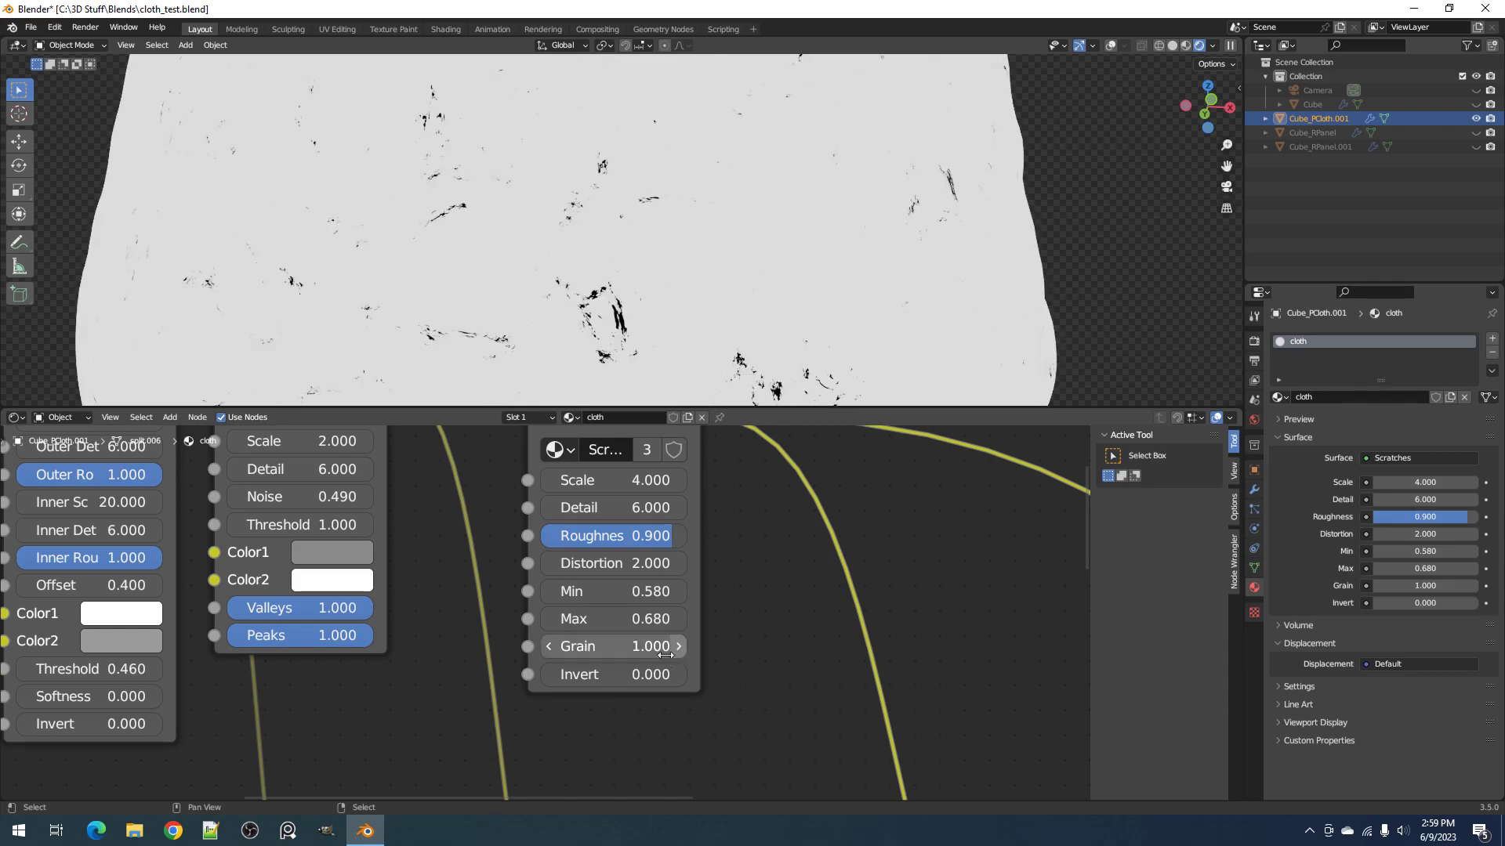
click(638, 654)
text(12)
key(Return)
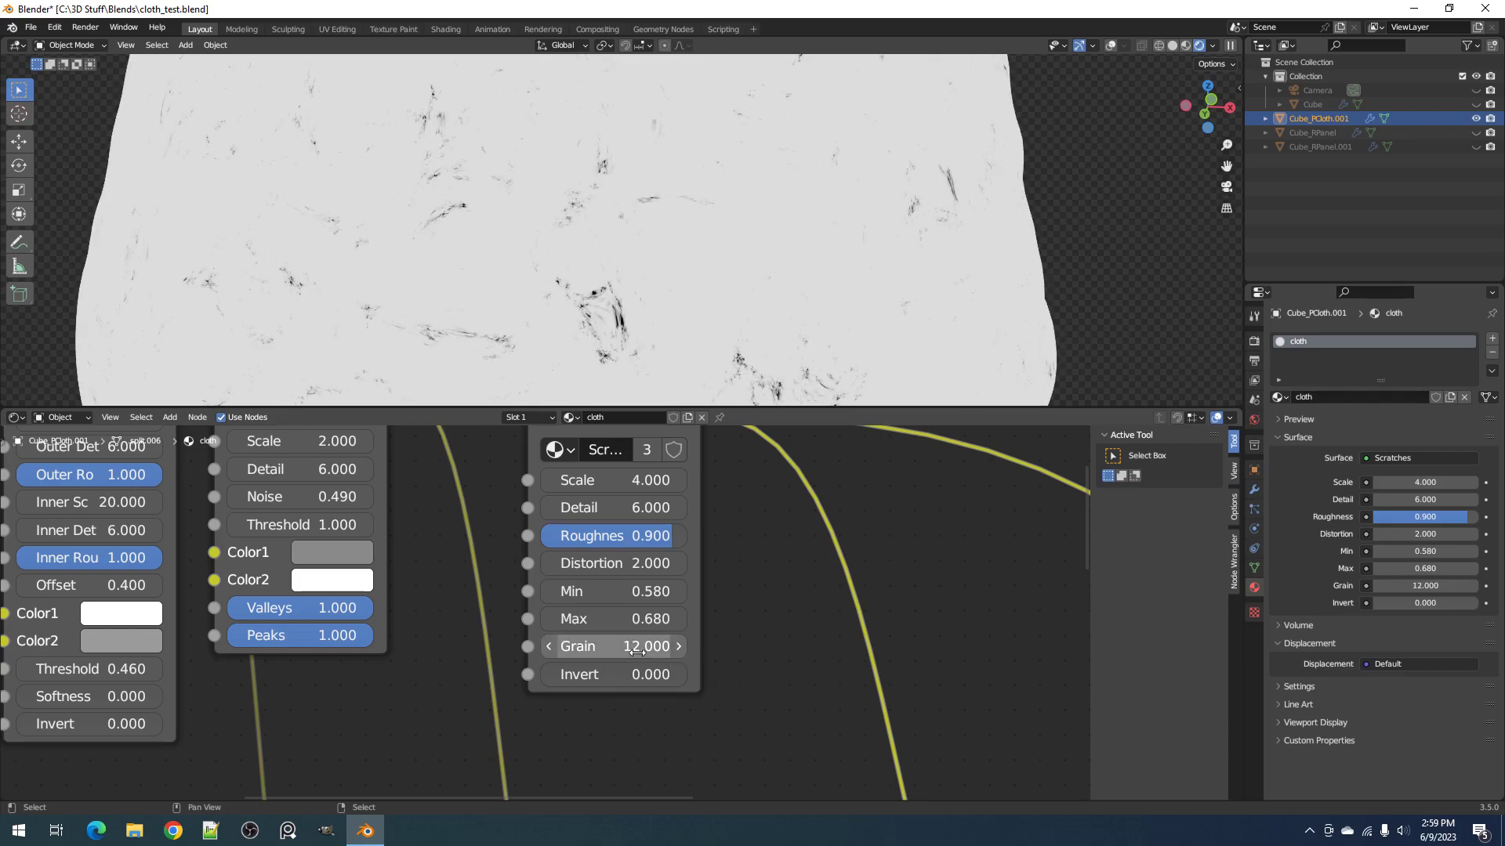
Step: Set the Scratches node's Grain to 8 and switch the viewport to solid shading
click(635, 651)
text(8)
key(Return)
key(z)
click(901, 268)
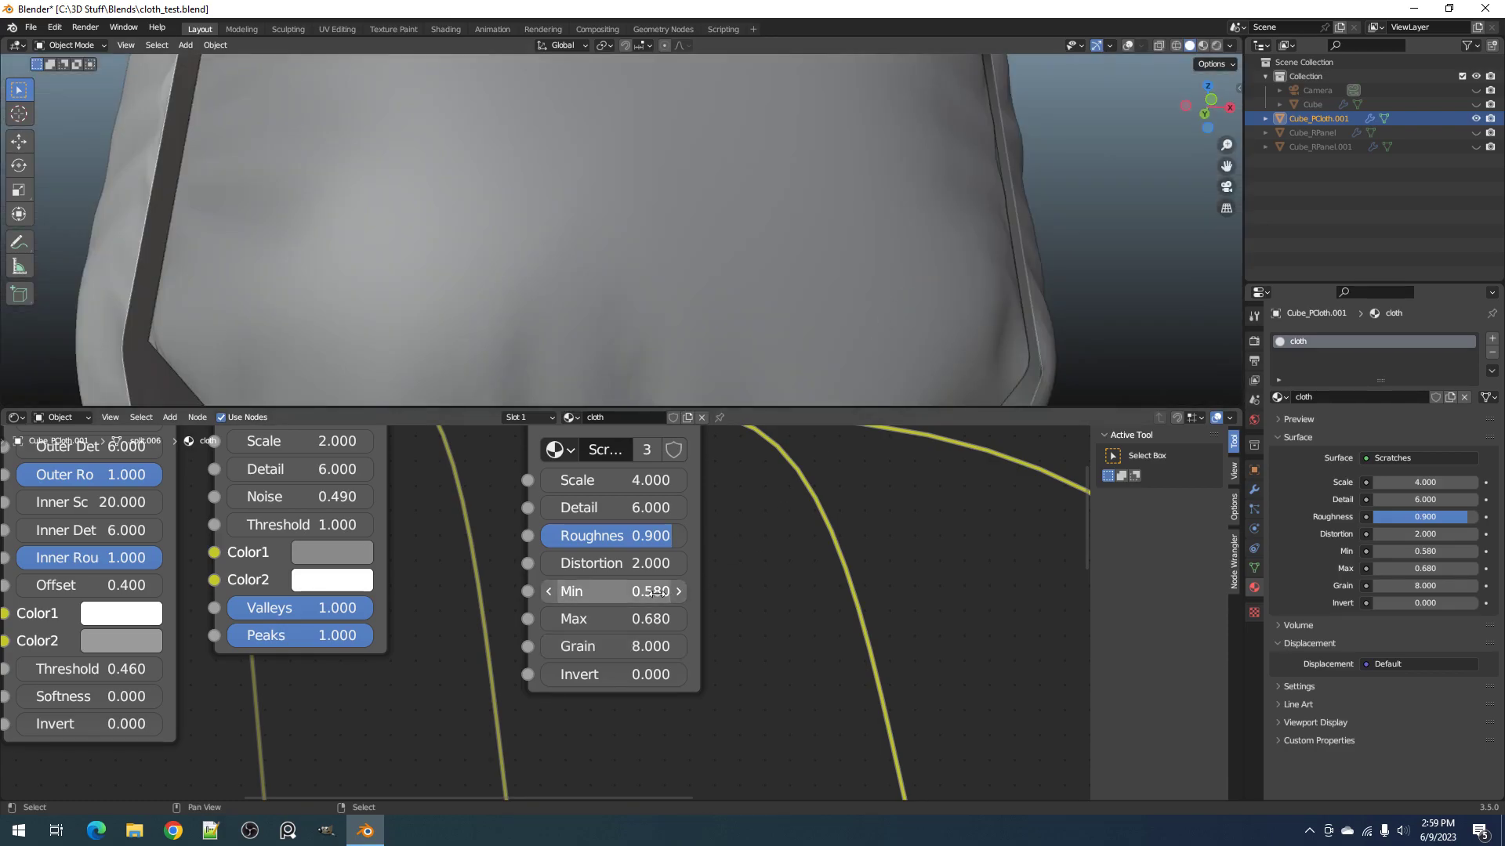
Step: Try Grain values of 0 and 1 on the Scratches node in rendered shading
key(z)
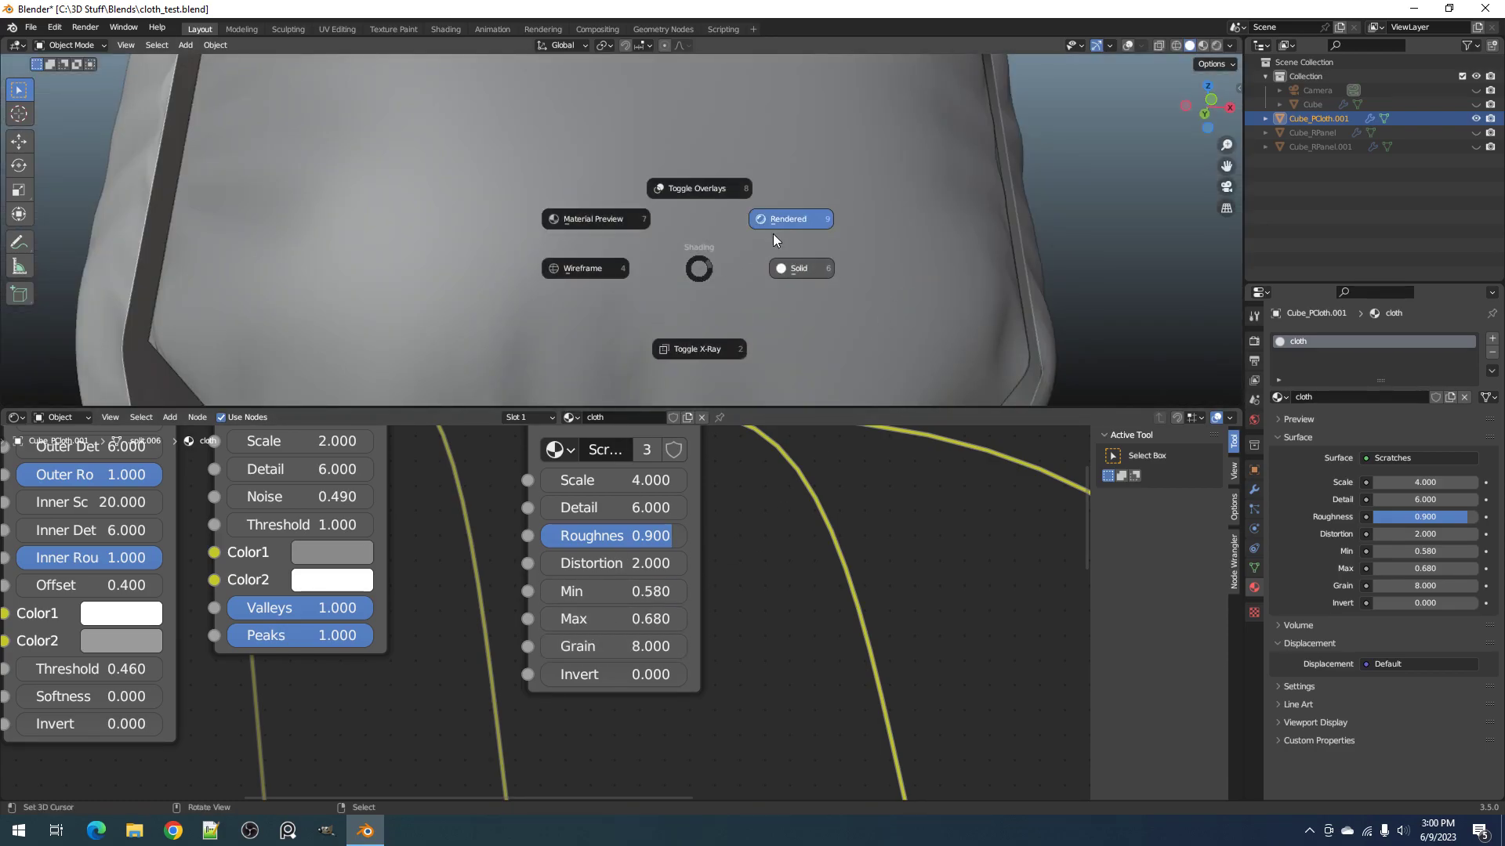
click(786, 218)
click(617, 643)
text(0)
key(Return)
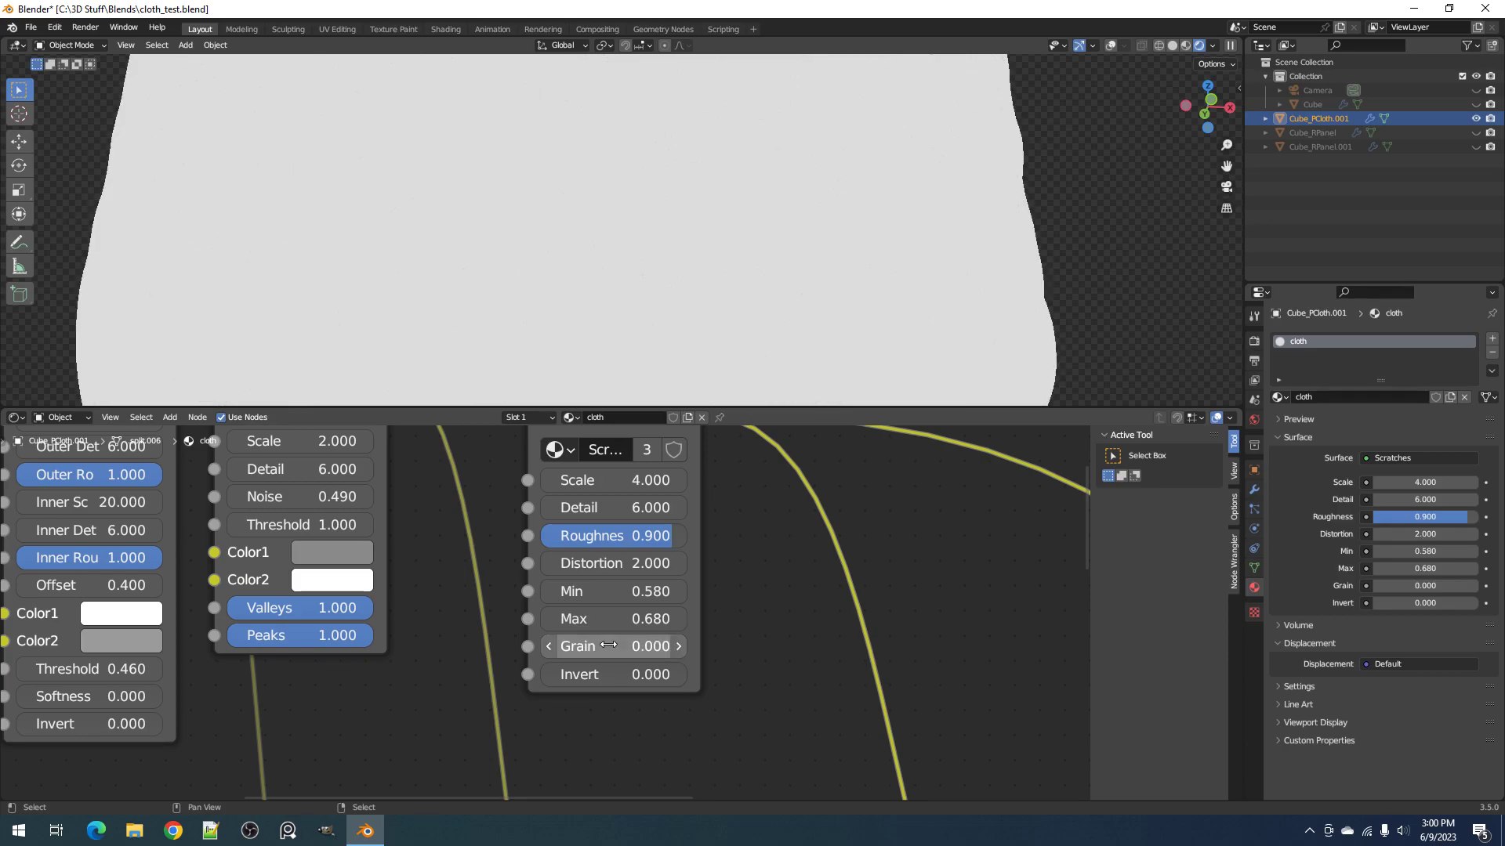
click(609, 645)
text(1)
key(Return)
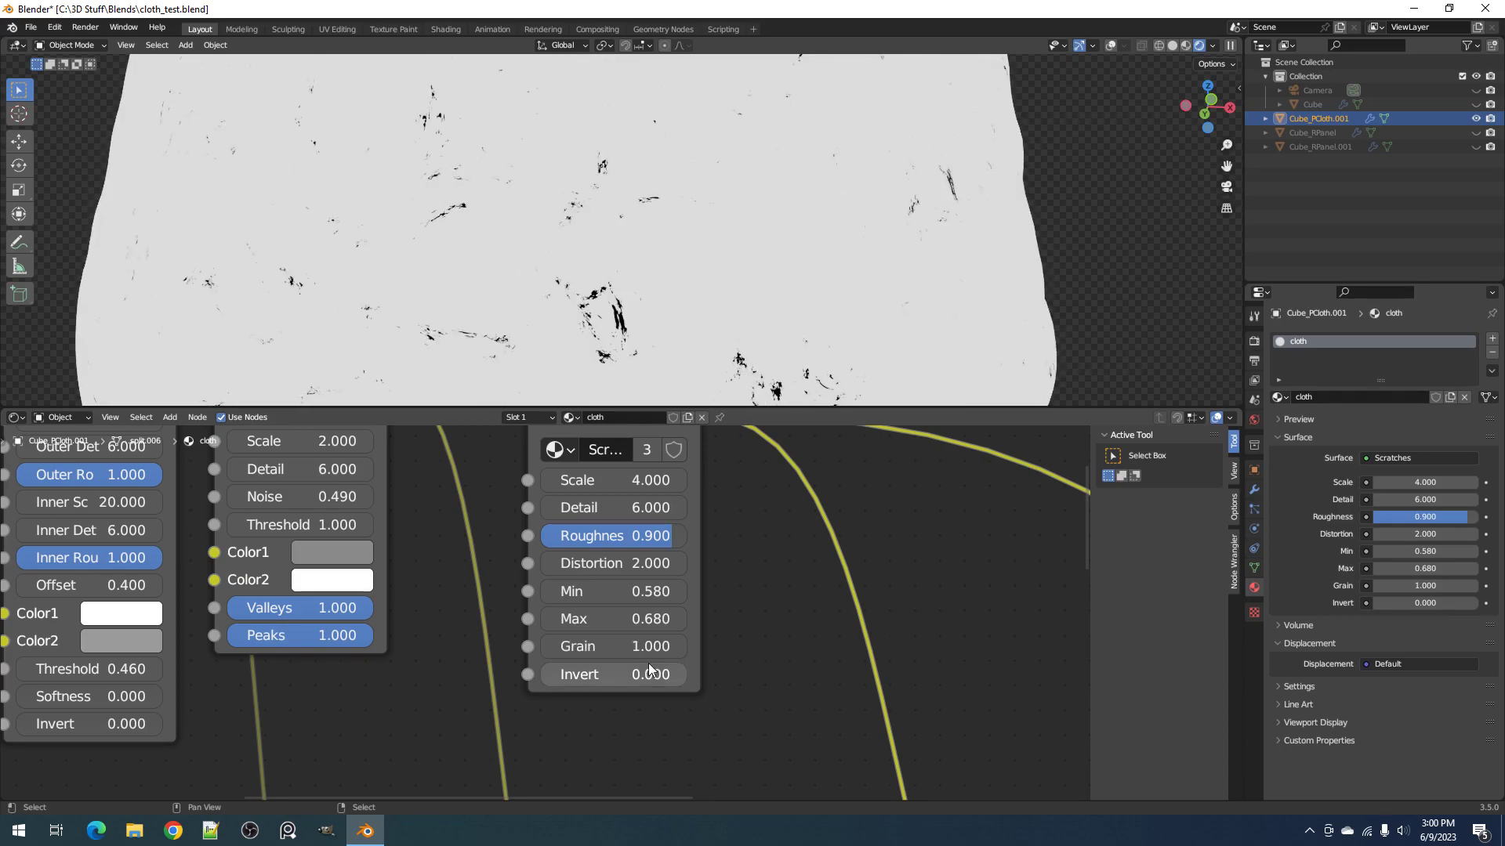
Step: Return the Scratches node's Grain to 8 and show the cloth in solid shading
click(612, 646)
text(8)
key(Return)
key(z)
click(815, 177)
scroll(644, 257, down, 3)
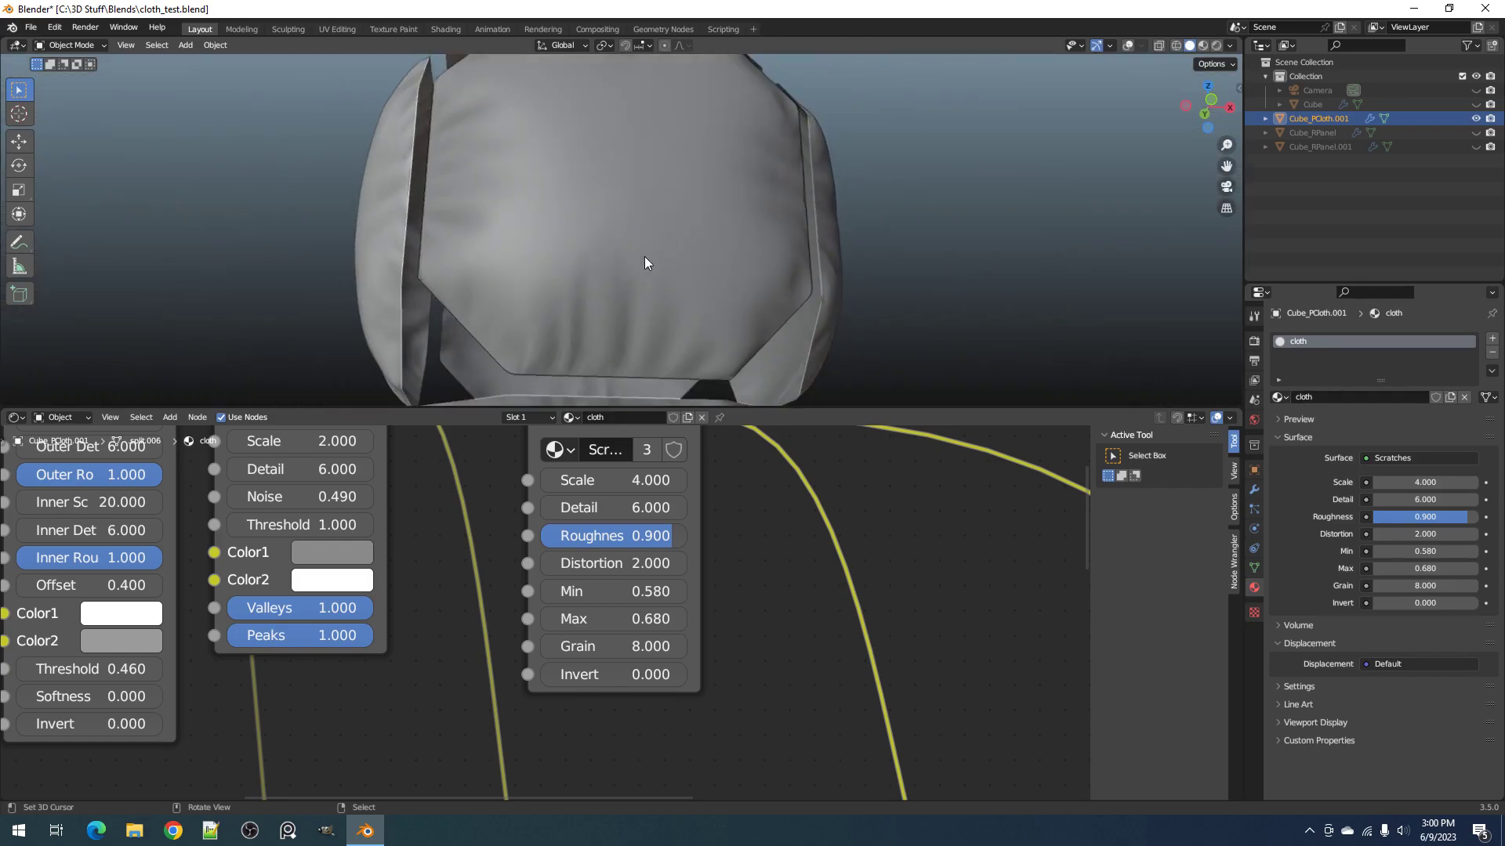
Step: Save the blend file under its current name
key(ctrl+s)
scroll(601, 255, up, 2)
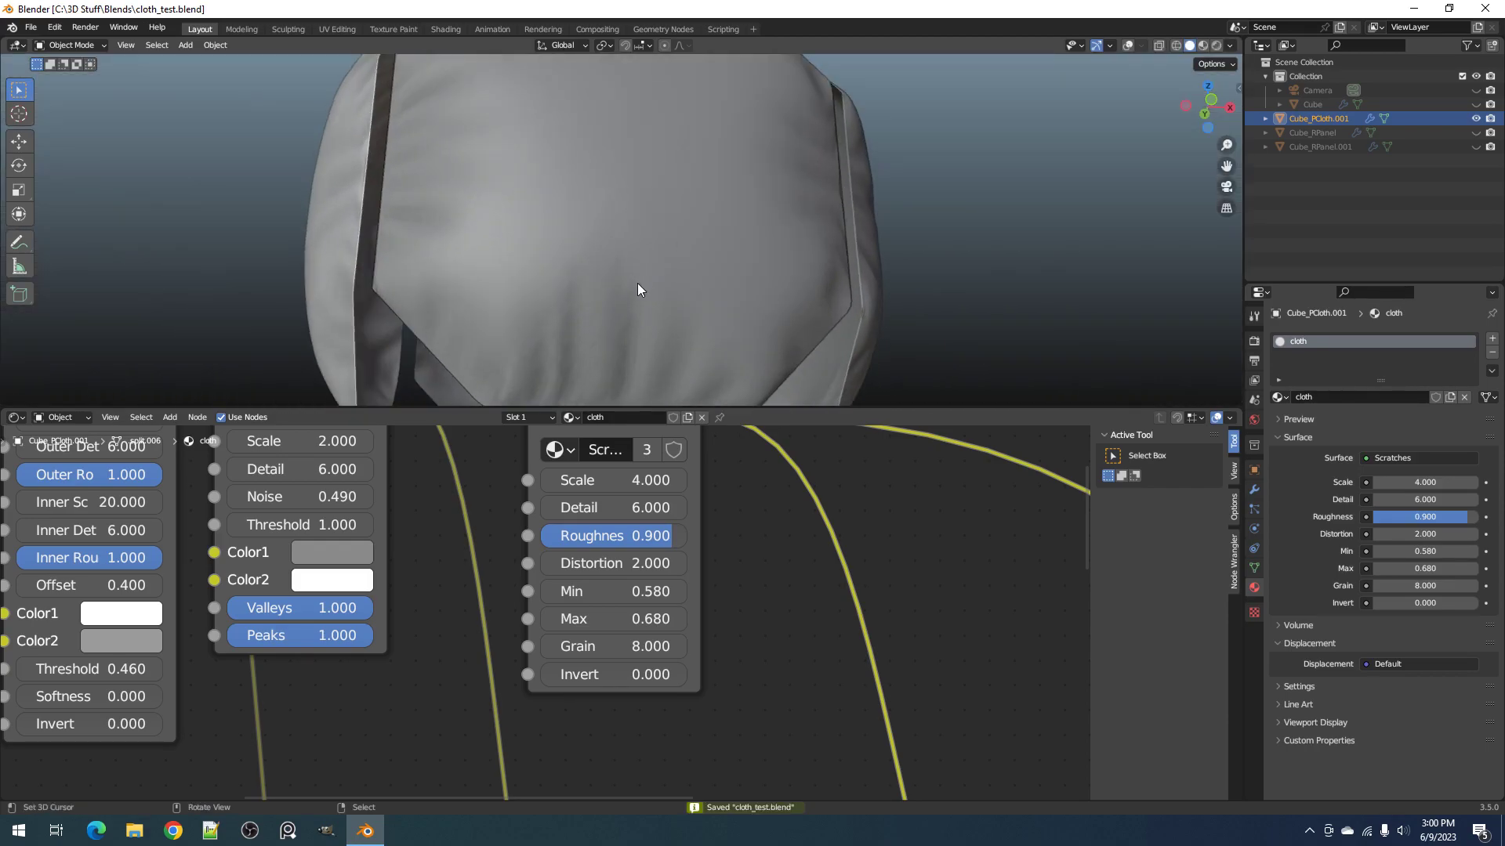
scroll(642, 251, down, 2)
Step: Try adjusting the Scratches node's Invert value in rendered shading, and return the viewport to solid shading
key(z)
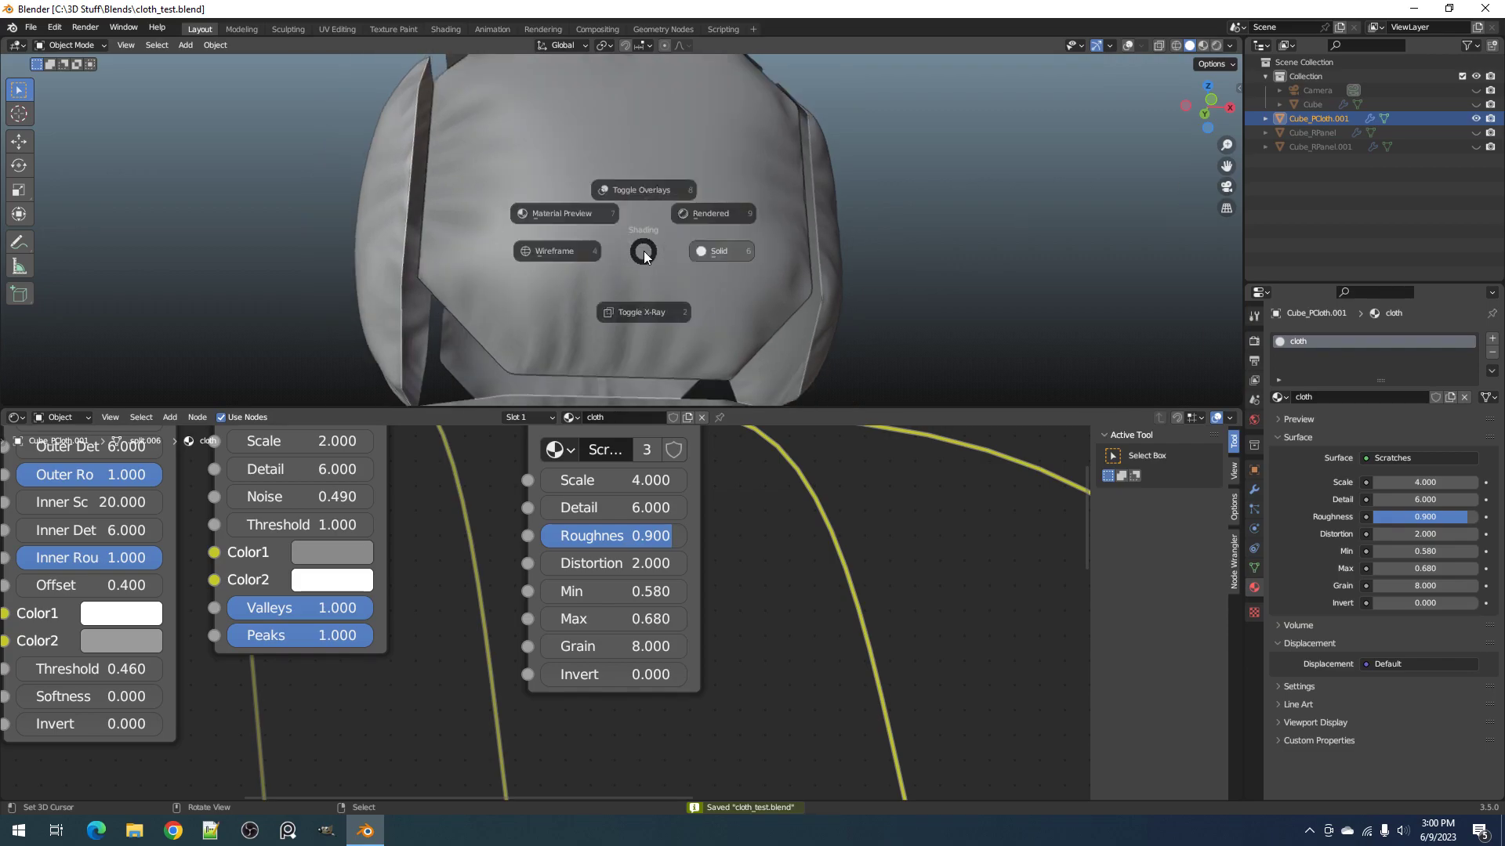
click(704, 205)
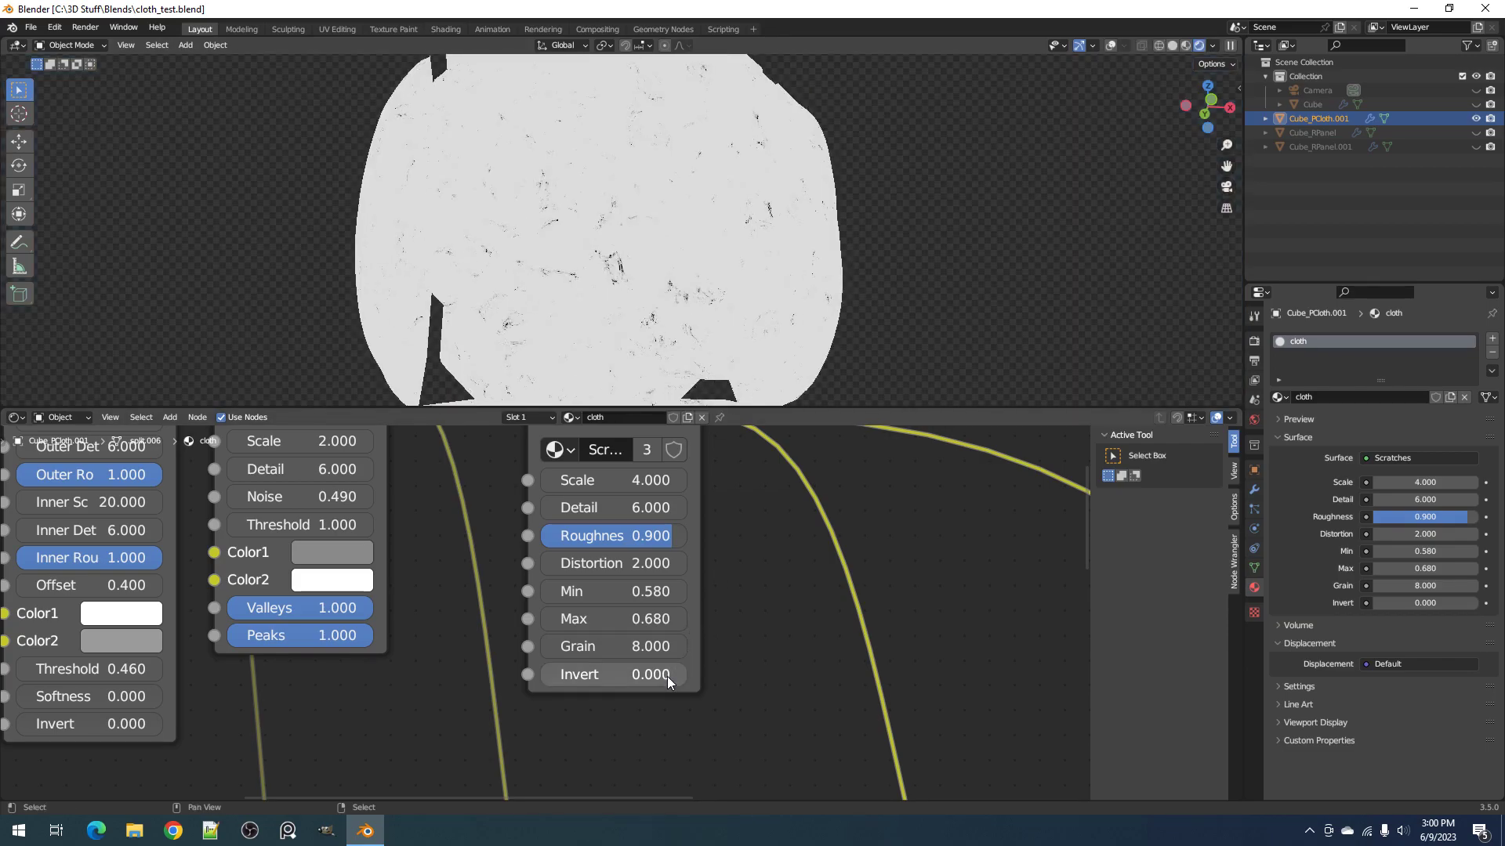
mouse_move(666, 675)
mouse_down()
mouse_move(705, 676)
mouse_move(542, 676)
mouse_up()
scroll(624, 164, down, 3)
key(z)
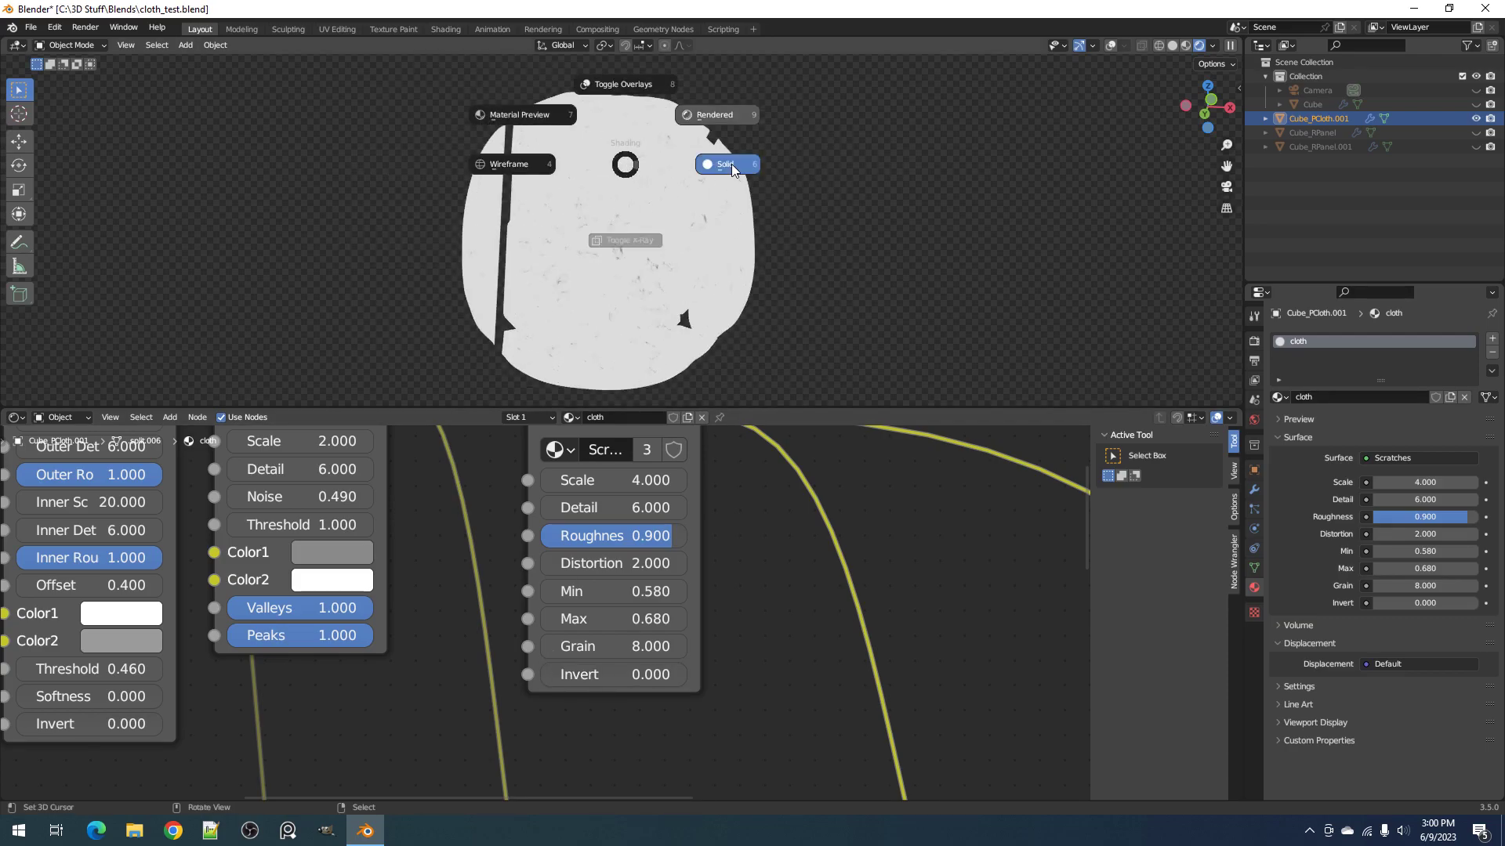
click(731, 165)
Step: Save the blend file and route the Principled BSDF to the Material Output
scroll(981, 647, down, 4)
key(ctrl+s)
scroll(794, 628, down, 4)
middle_drag(794, 627, 724, 723)
ctrl+shift+click(688, 604)
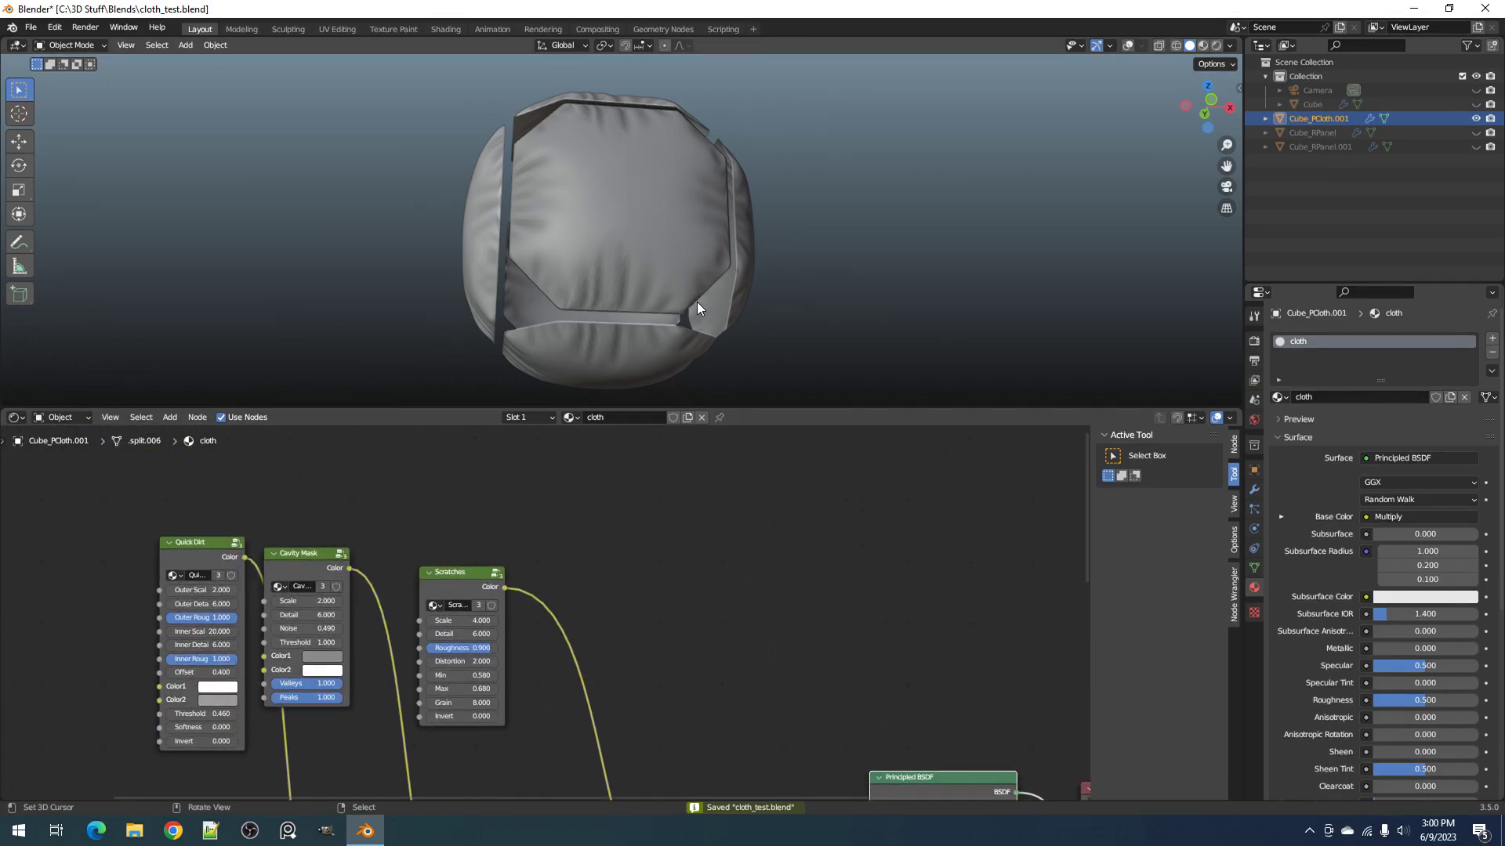
Step: Inspect the full cloth material in rendered shading, and save the file in solid shading
scroll(694, 274, up, 5)
key(z)
click(769, 199)
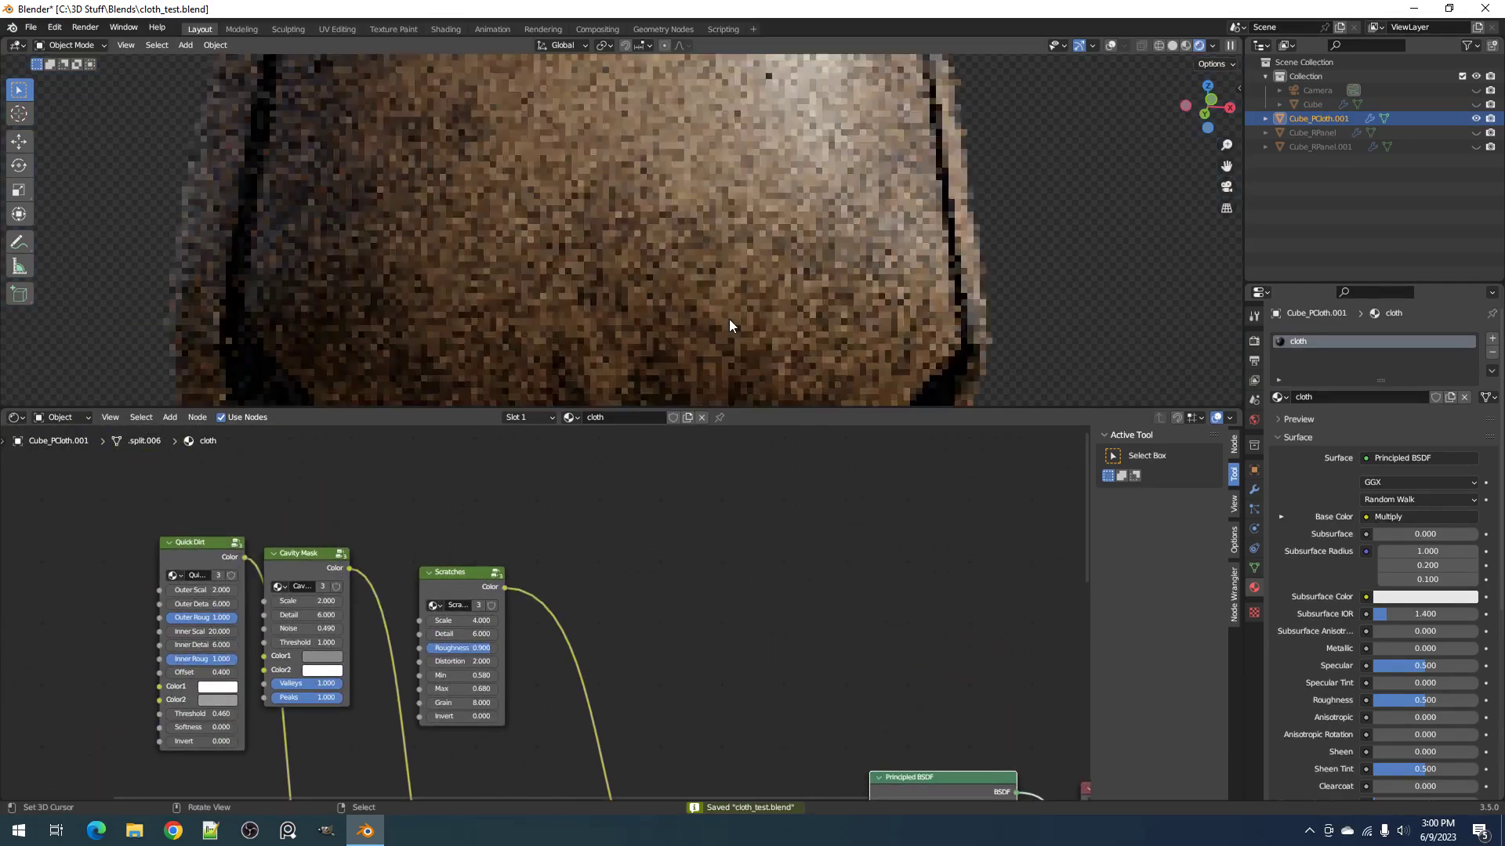
mouse_move(735, 250)
middle_down()
mouse_move(713, 213)
mouse_move(683, 265)
mouse_move(674, 228)
mouse_move(811, 329)
mouse_move(792, 292)
mouse_move(717, 297)
middle_up()
scroll(608, 527, up, 2)
key(z)
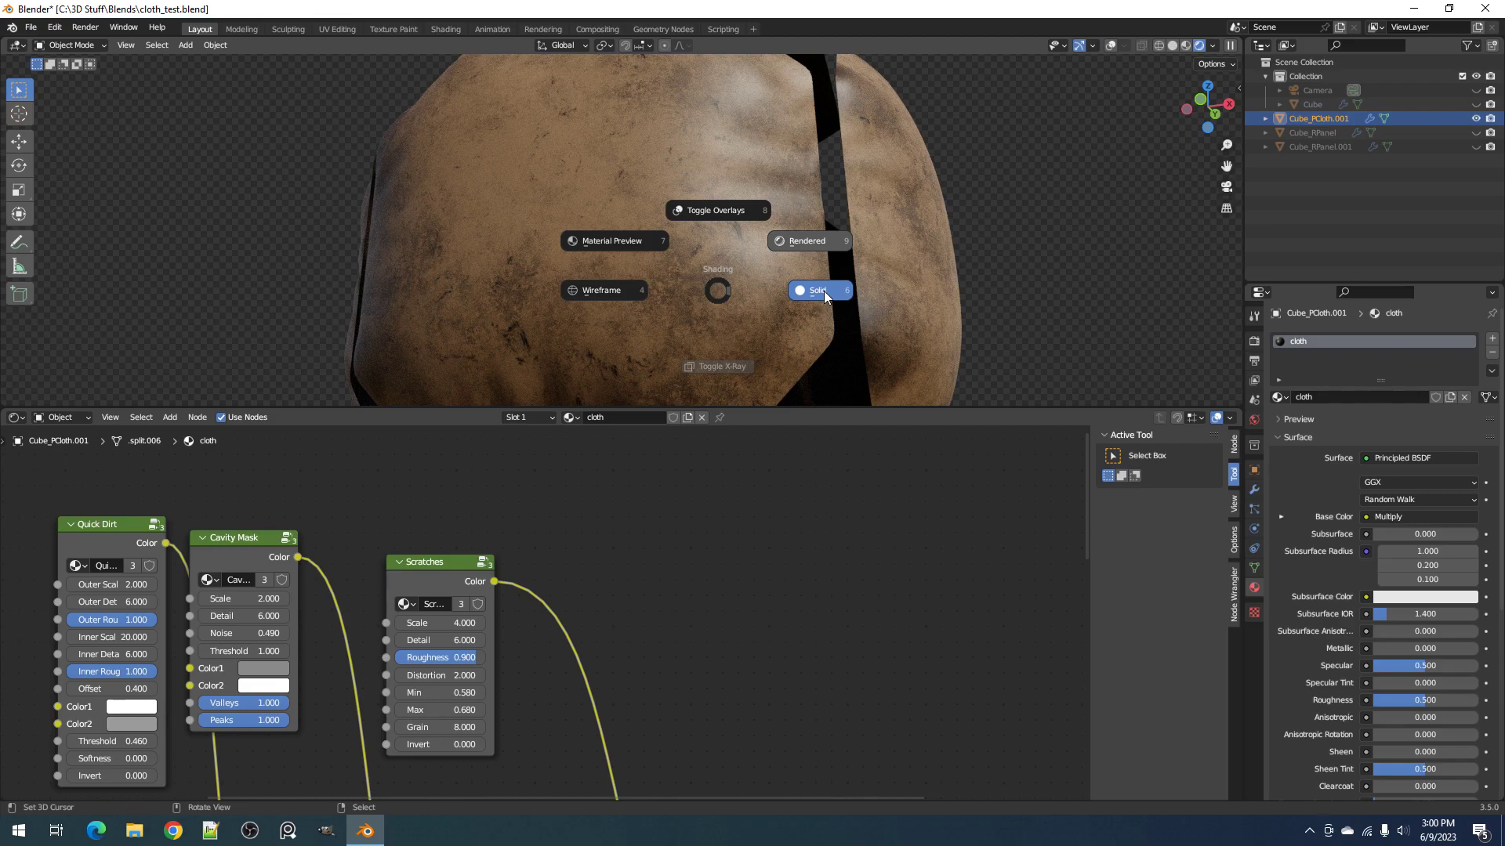
click(819, 296)
key(ctrl+s)
Step: Preview the Scratches node alone in rendered shading and set its Scale to 8
ctrl+shift+click(441, 566)
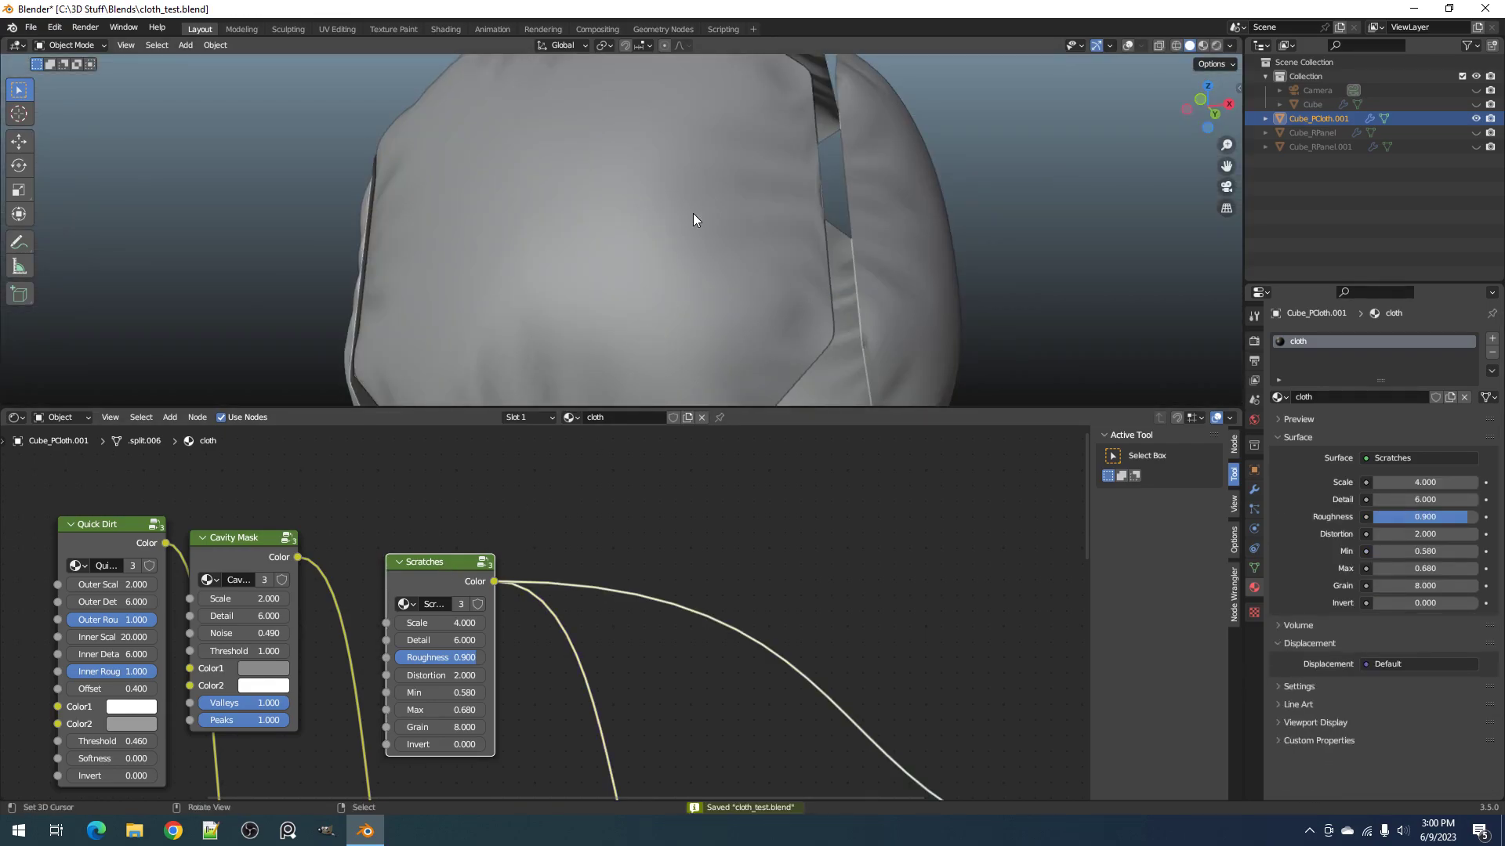
key(z)
click(763, 168)
scroll(487, 643, up, 2)
click(596, 607)
text(4.0)
text(8)
key(Return)
Step: Check the scratch pattern on the cloth up close, and save the file in solid shading
middle_drag(762, 276, 714, 287)
scroll(712, 270, up, 3)
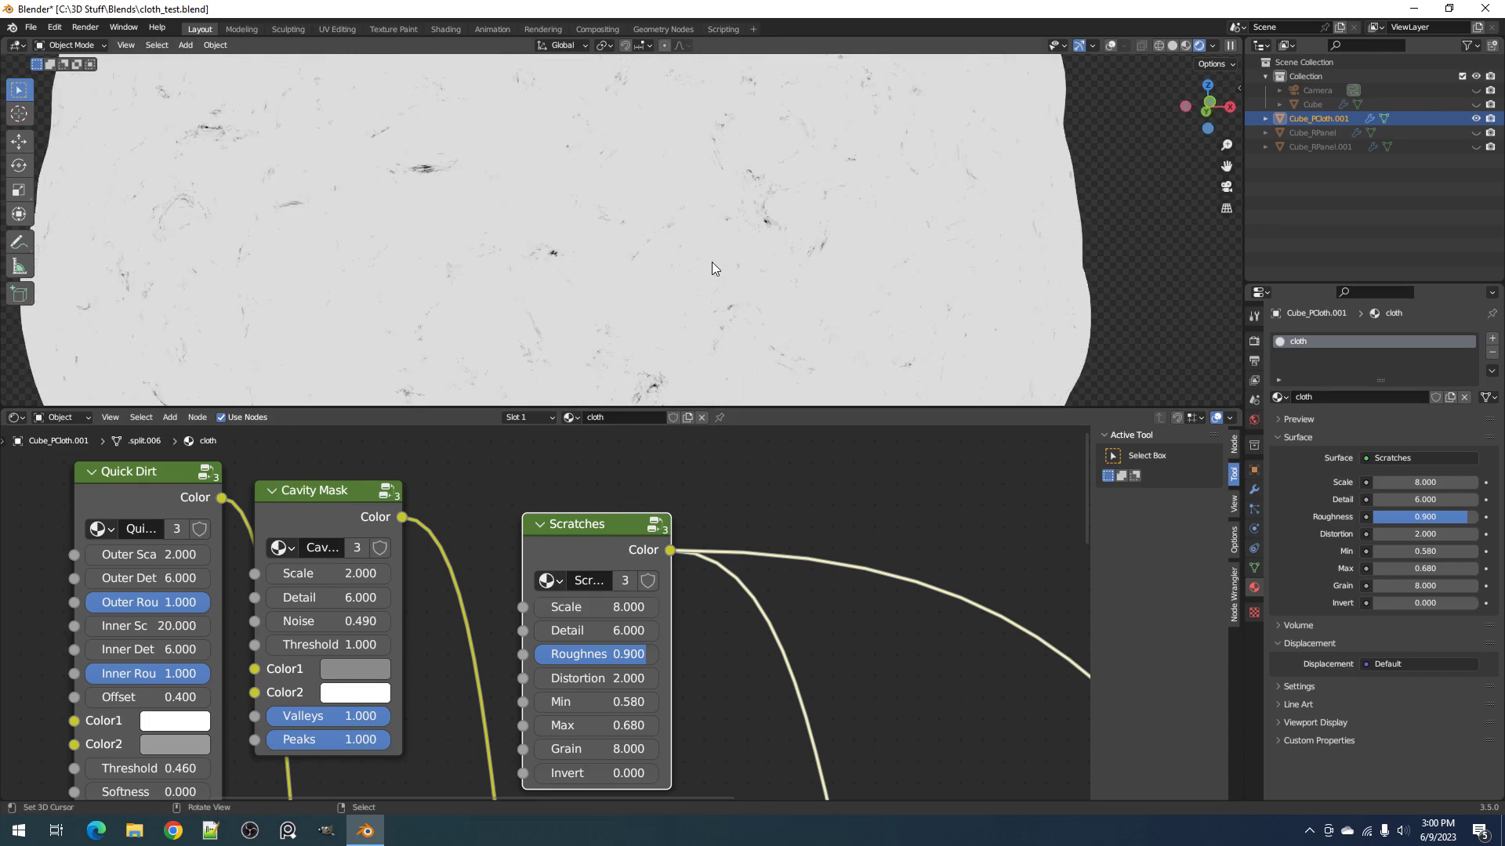
scroll(711, 262, down, 4)
key(z)
click(809, 260)
scroll(809, 260, down, 5)
key(ctrl+s)
Step: Maximize the node editor and move the Scratches node close beside the Cavity Mask node
key(ctrl+space)
scroll(829, 619, down, 2)
middle_drag(947, 403, 662, 798)
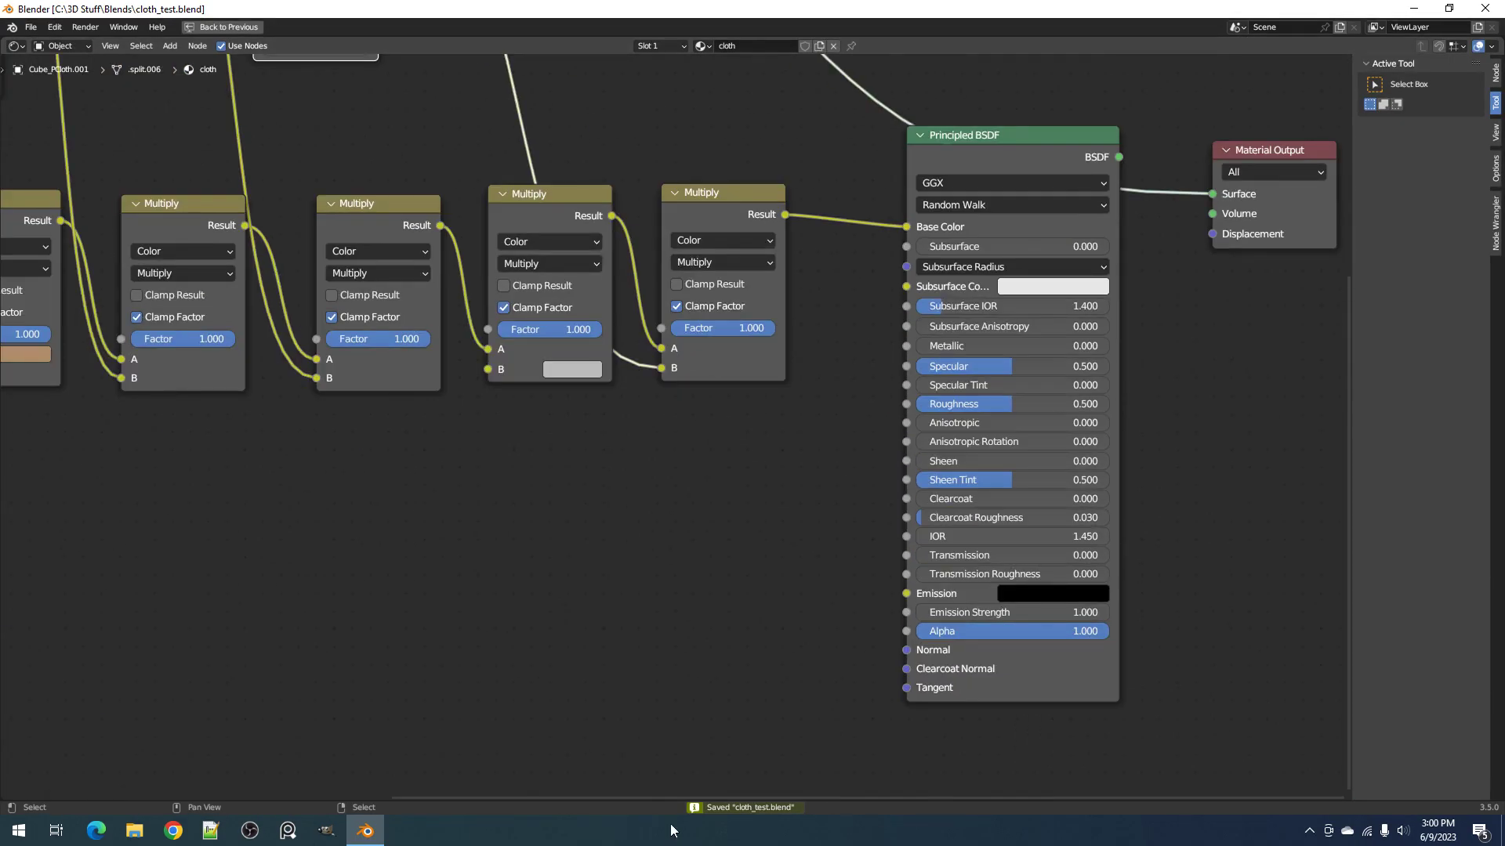
scroll(594, 463, down, 2)
middle_drag(594, 462, 608, 575)
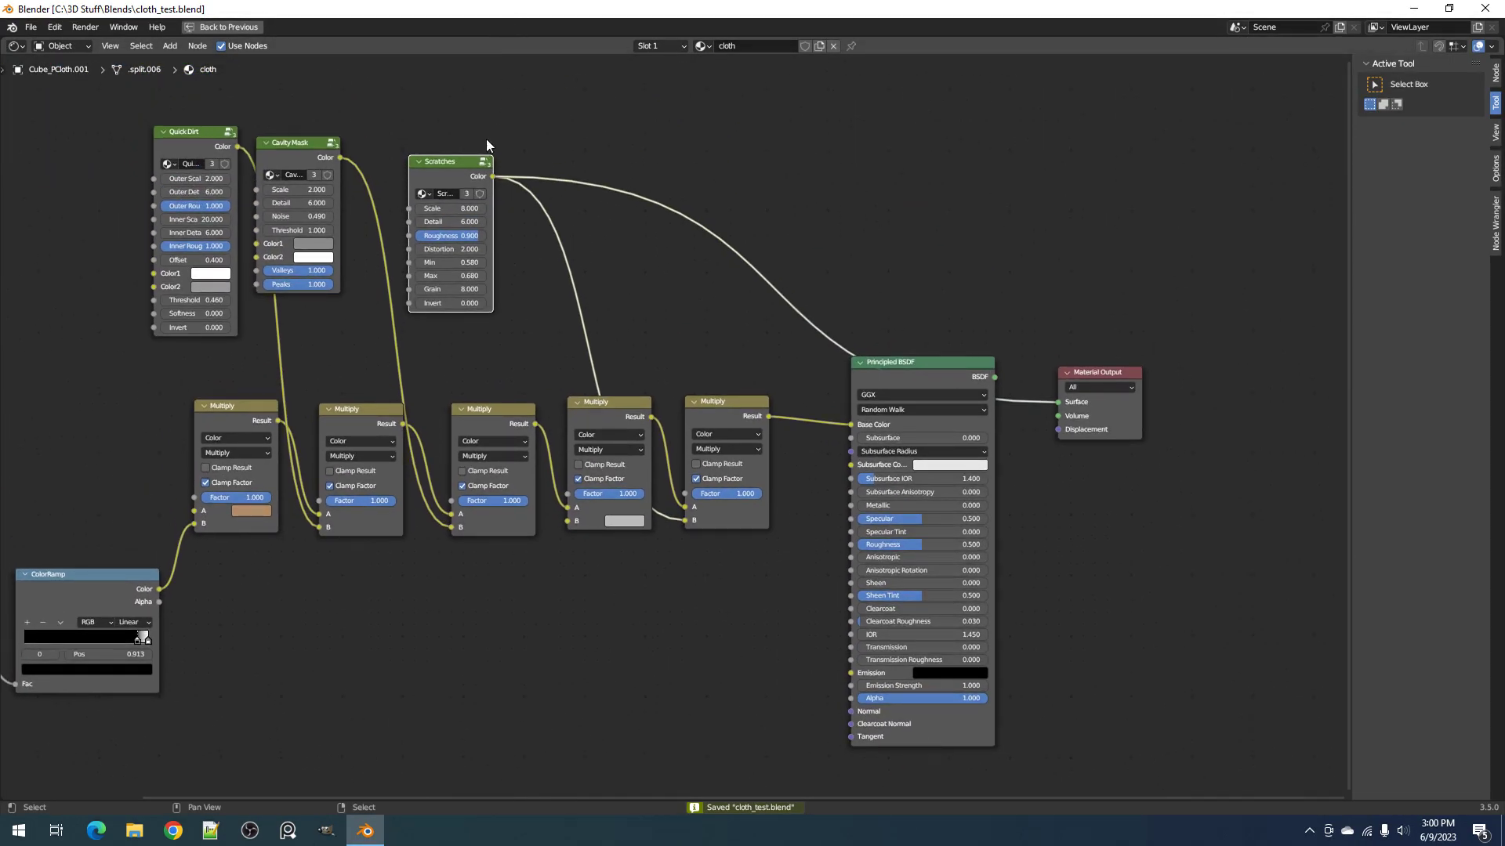
click(204, 146)
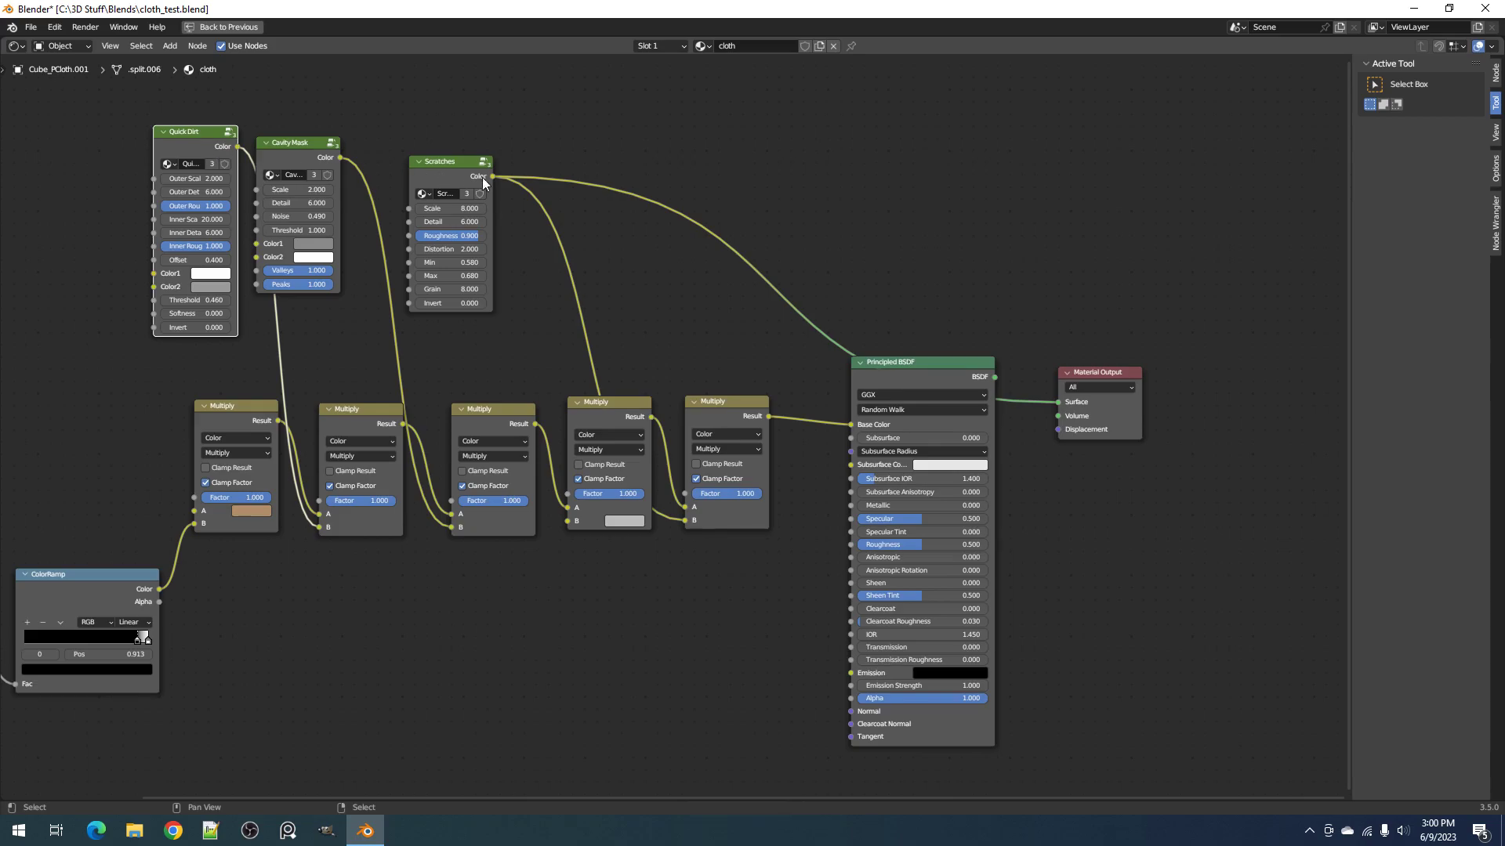
drag(491, 177, 608, 348)
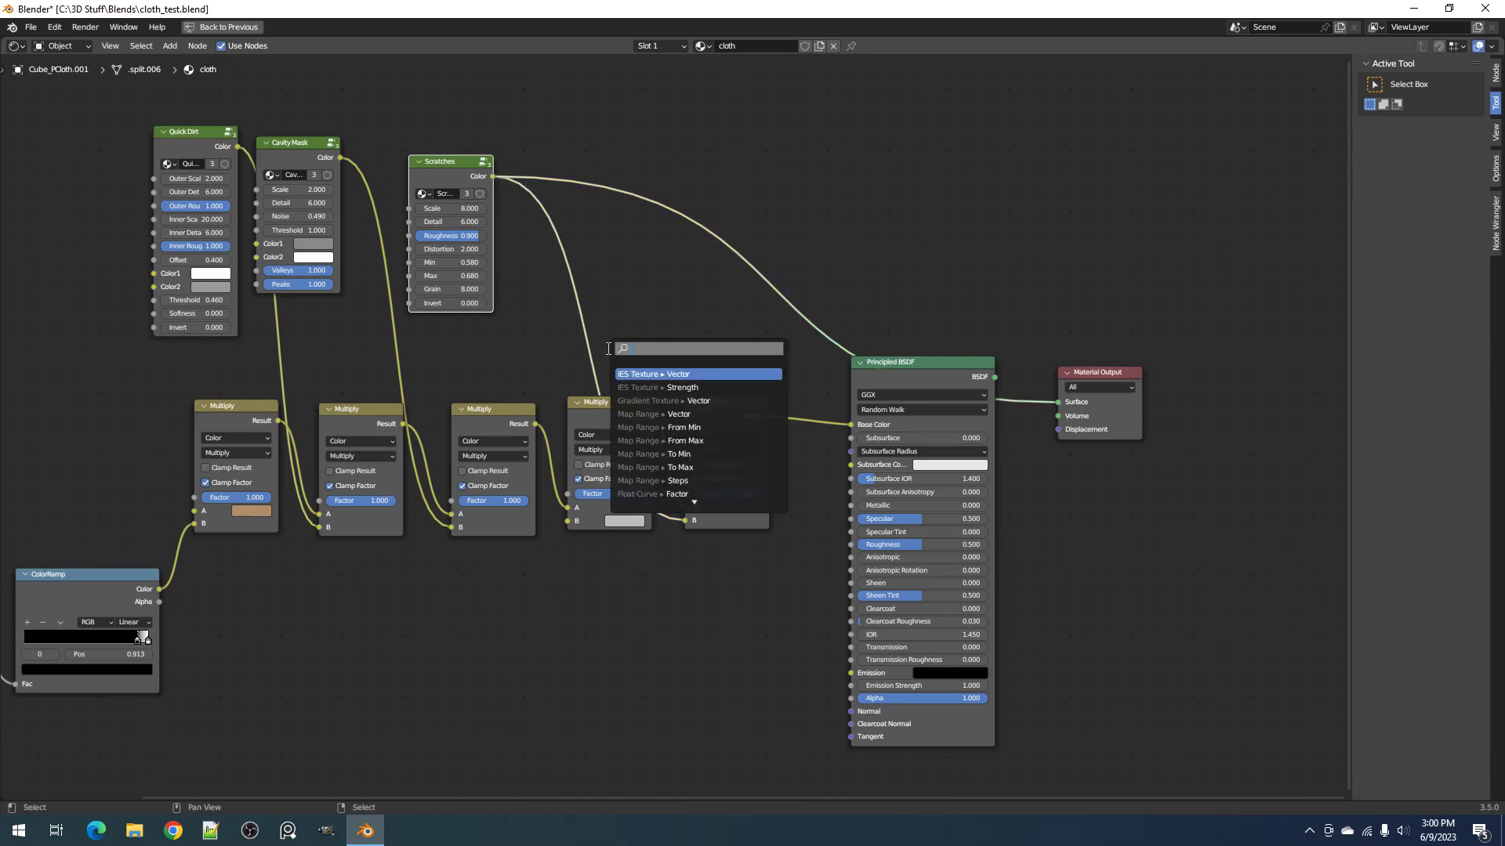
key(Escape)
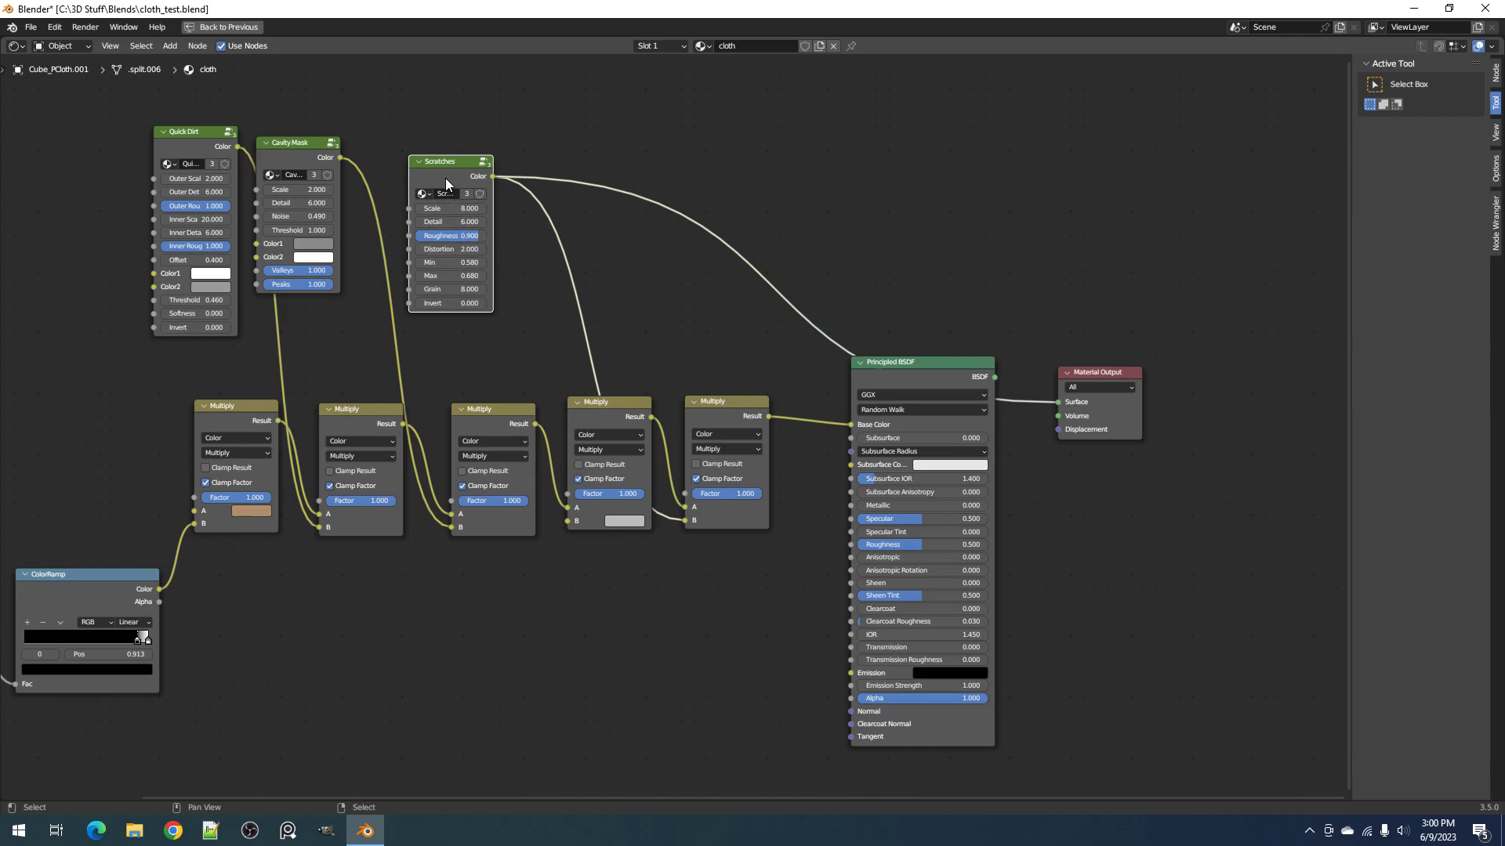
middle_drag(444, 177, 661, 310)
scroll(661, 297, up, 2)
drag(652, 269, 600, 248)
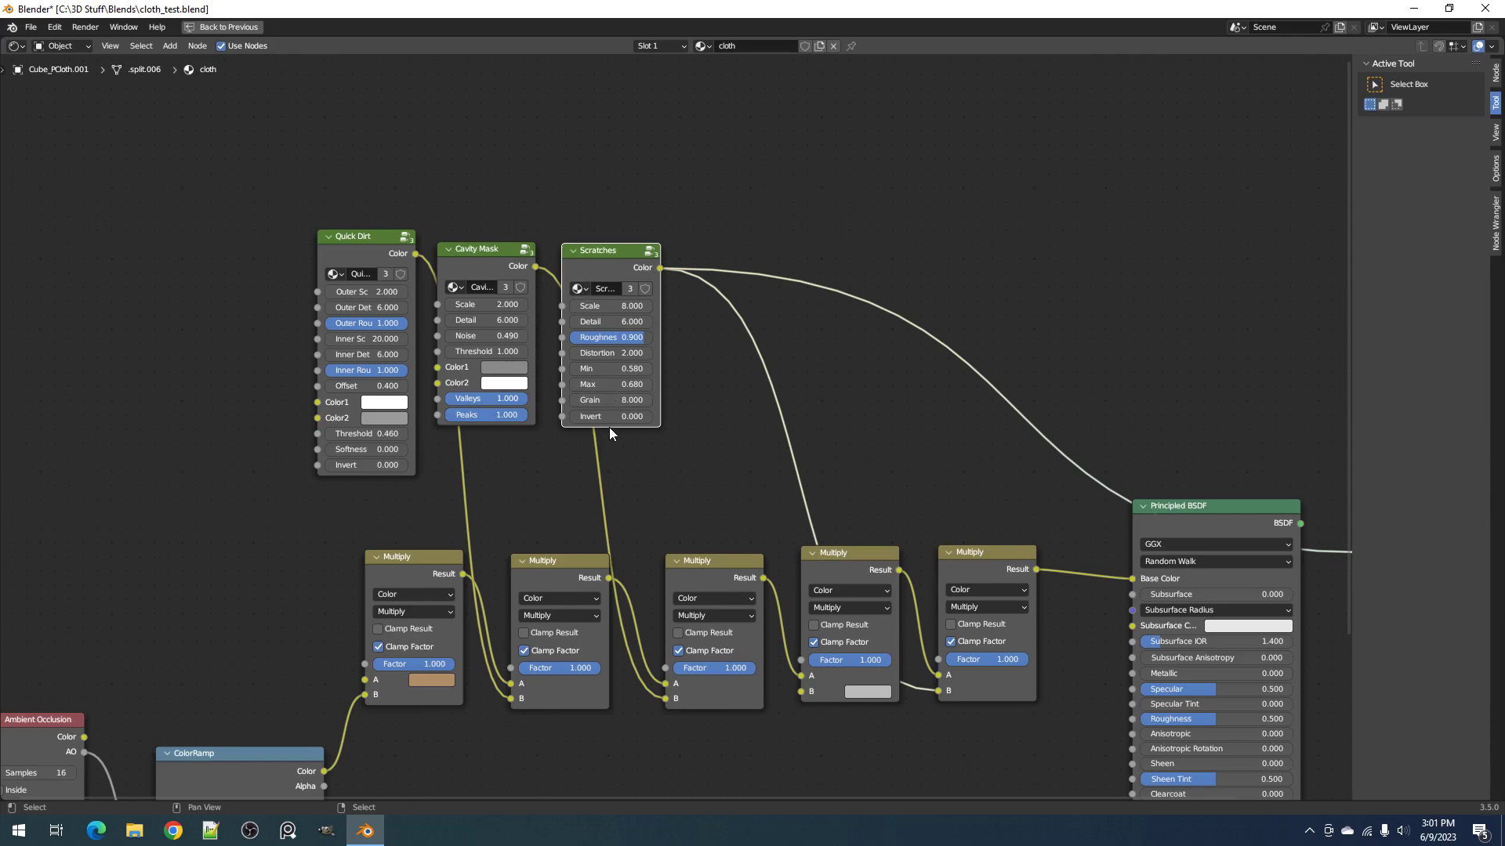
Step: Connect the Scratches node's Color output to the Principled BSDF's Normal input
scroll(608, 426, down, 2)
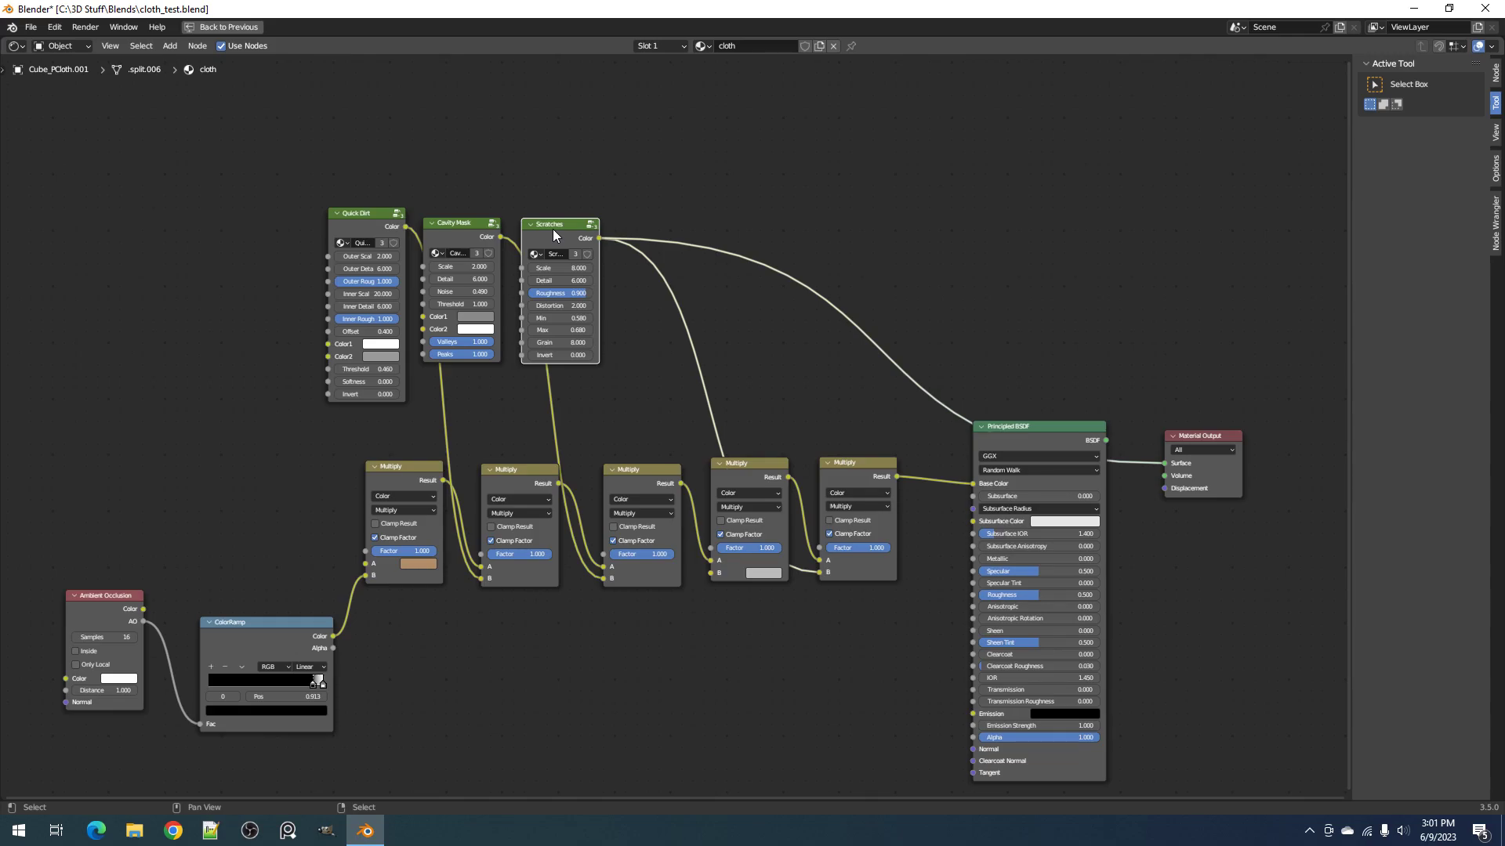
scroll(703, 397, up, 4)
scroll(699, 397, down, 5)
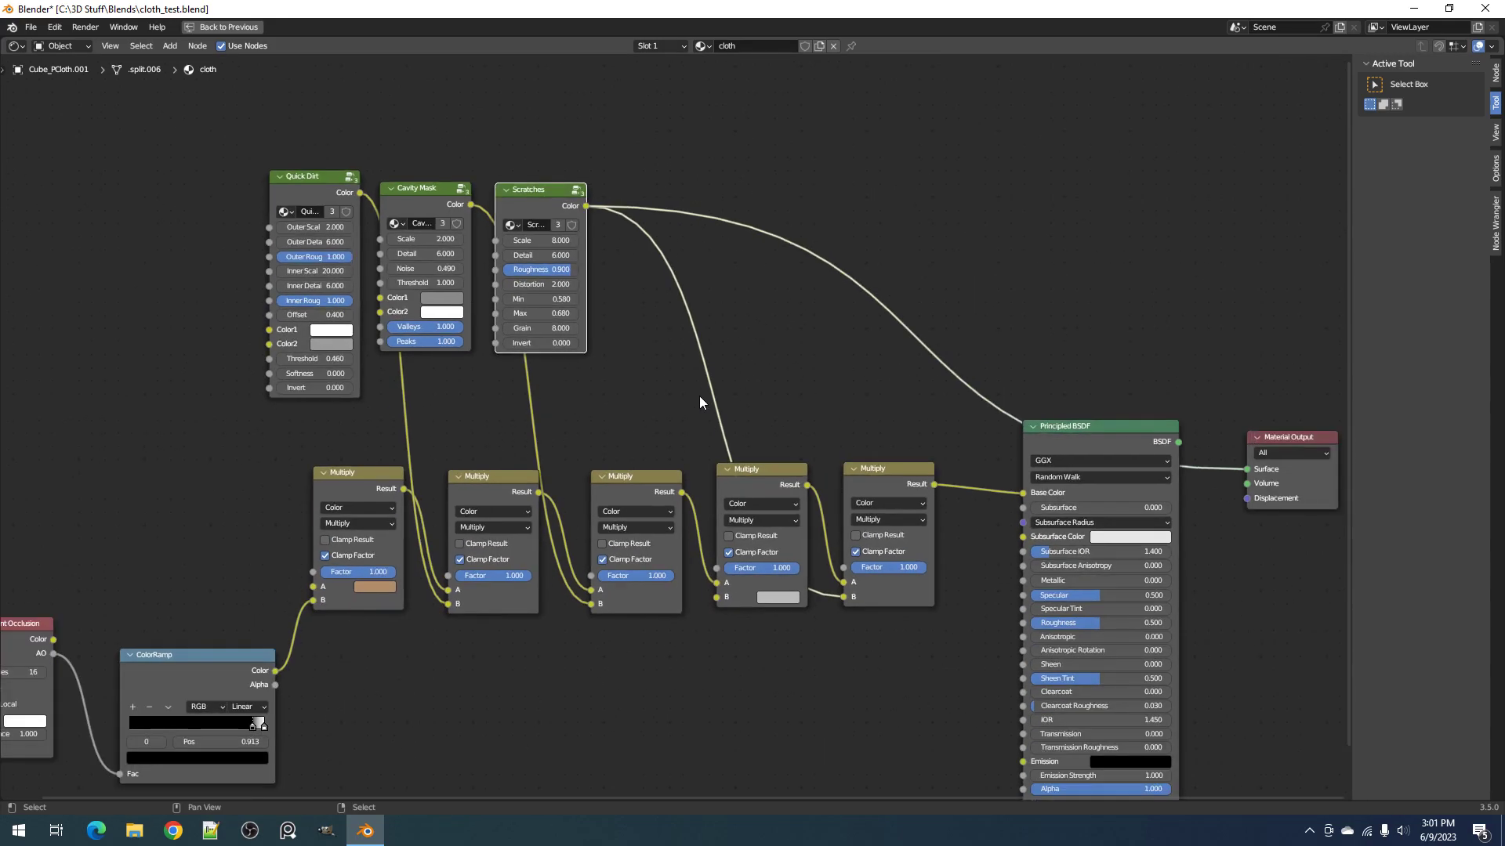
middle_drag(760, 401, 692, 332)
scroll(572, 232, up, 1)
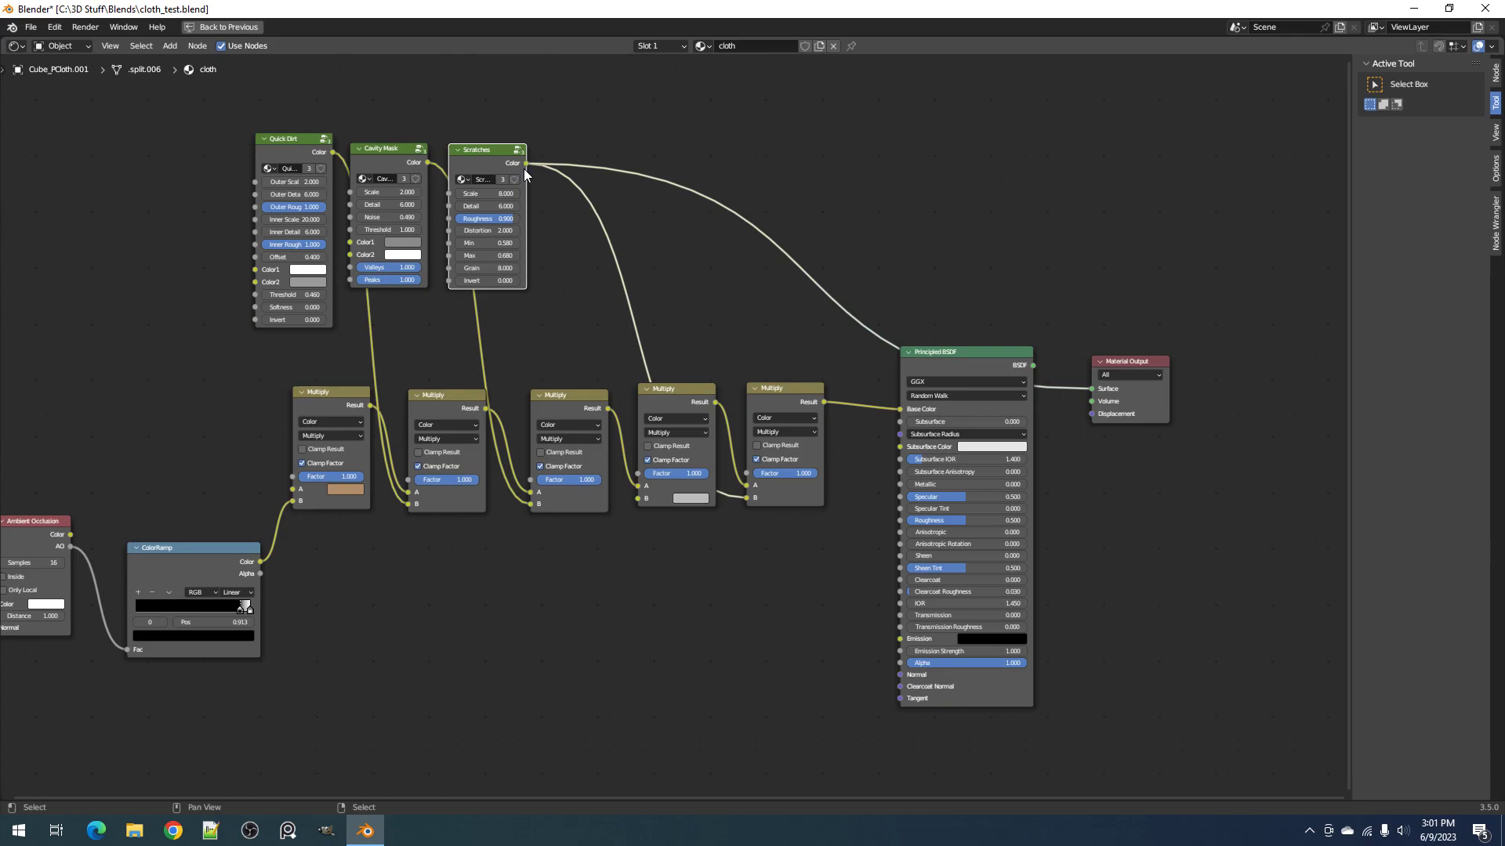
drag(526, 164, 899, 674)
Step: Add a Bump node and insert it on the link feeding the Principled BSDF's Normal input
scroll(792, 633, up, 2)
key(shift+a)
mouse_move(685, 518)
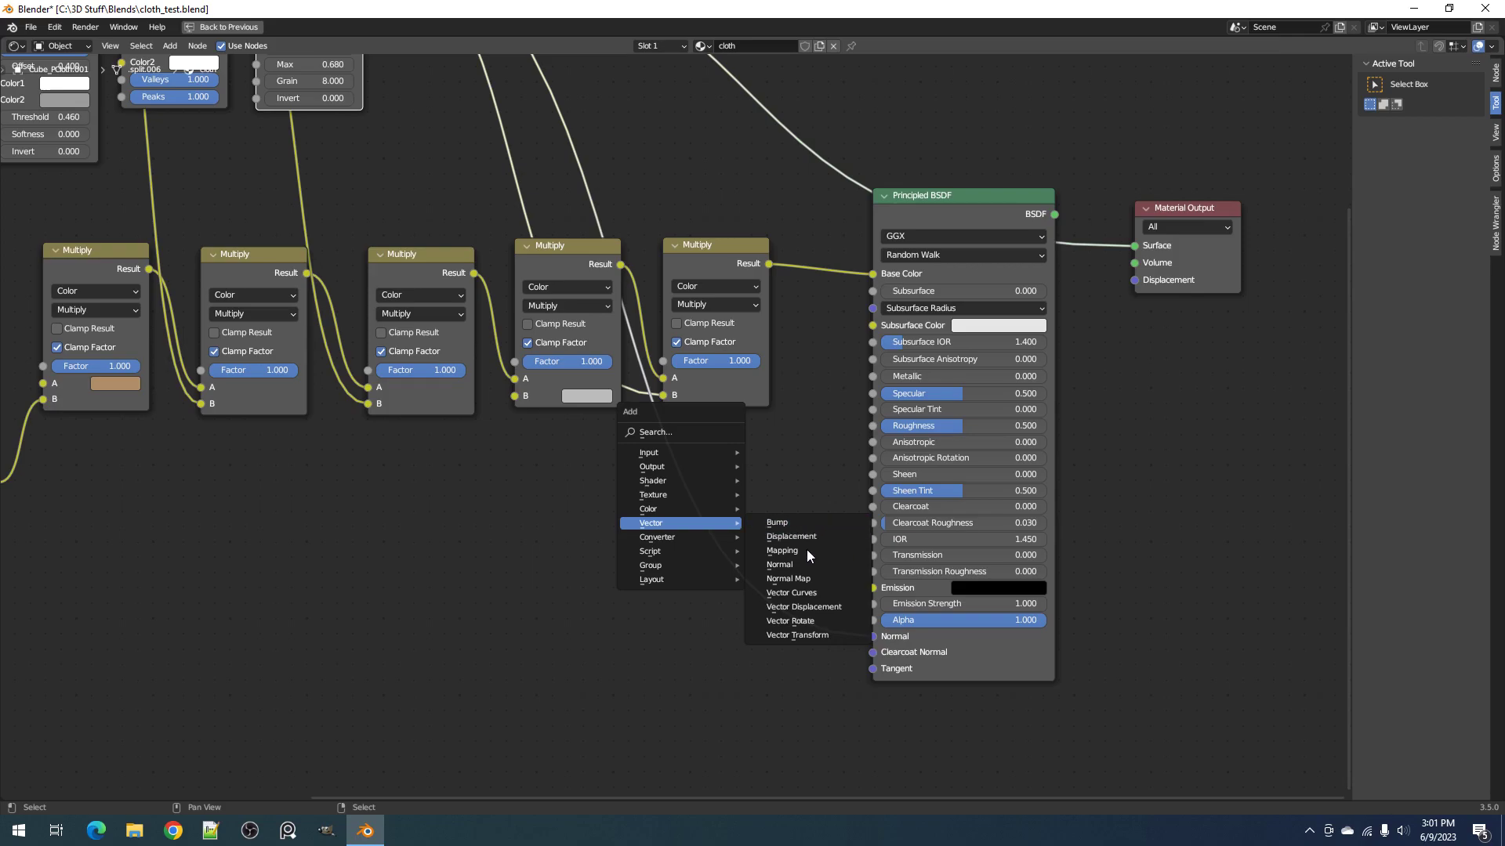
click(797, 522)
click(776, 552)
Step: Move the Scratches link from the Bump node's Normal input to its Height input, and set Strength to 0.5
scroll(718, 700, up, 2)
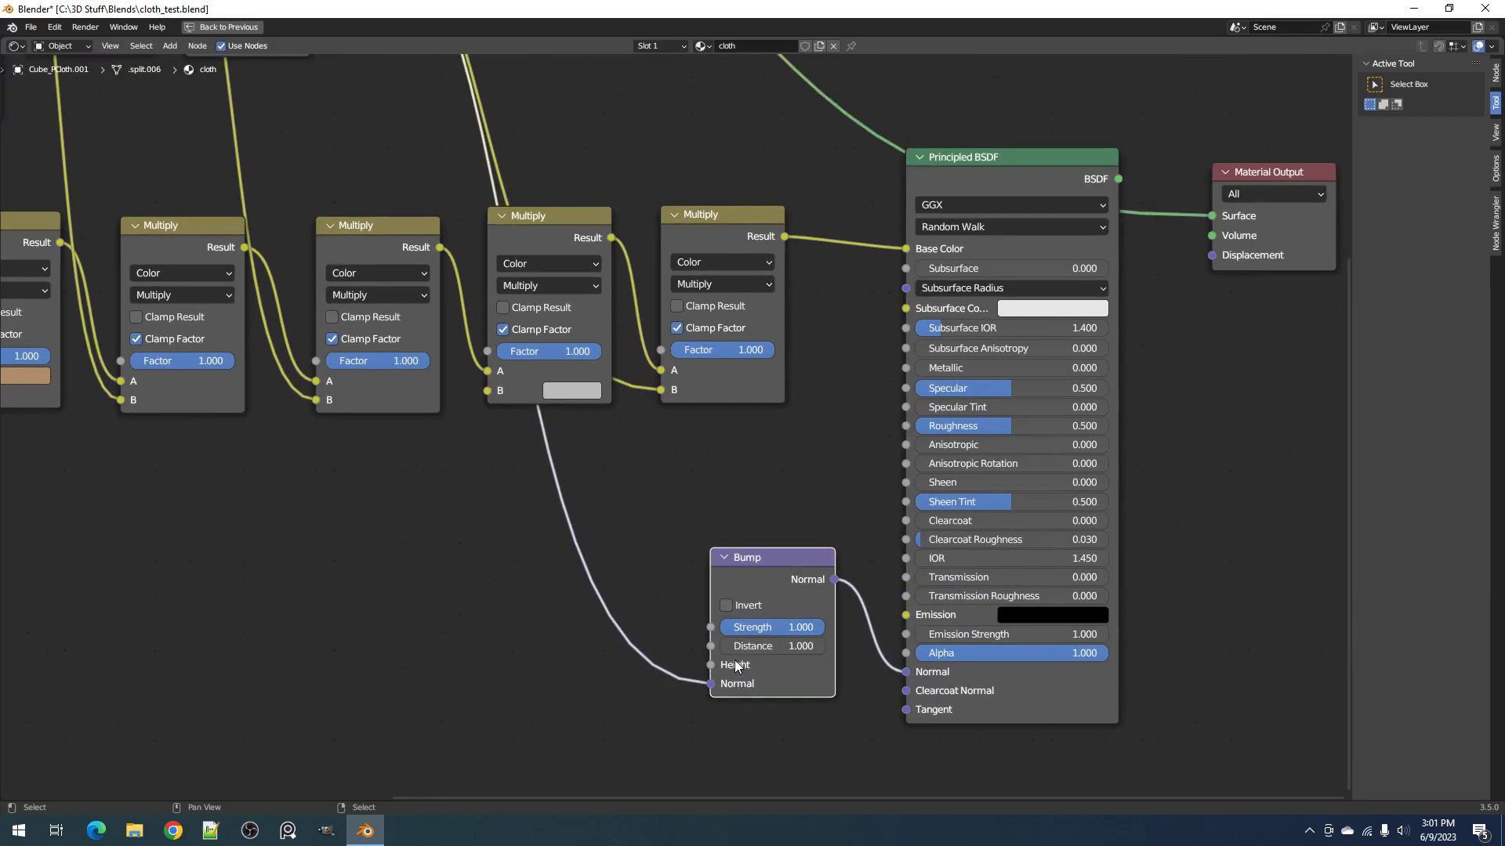
mouse_move(714, 705)
mouse_down()
mouse_move(675, 697)
mouse_move(727, 686)
mouse_move(698, 689)
mouse_move(712, 708)
mouse_move(627, 690)
mouse_move(713, 712)
mouse_move(557, 704)
mouse_move(710, 713)
mouse_move(677, 690)
mouse_move(713, 684)
mouse_up()
click(770, 650)
key(BackSpace)
text(.5)
key(Return)
Step: Restore the split layout and preview the Principled BSDF on the cloth in rendered shading
scroll(719, 455, down, 1)
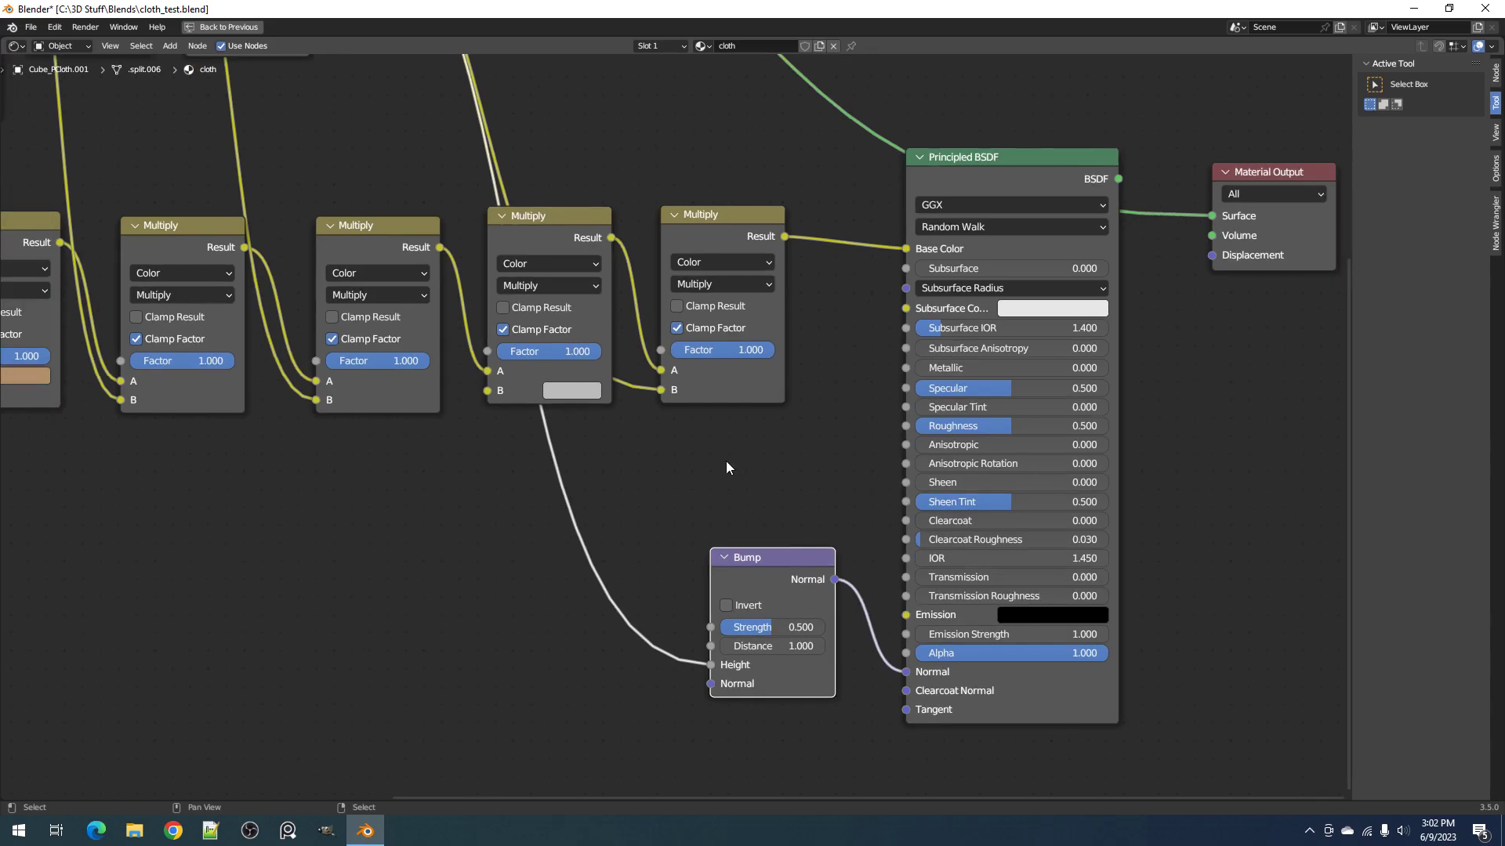
scroll(515, 473, down, 2)
scroll(580, 431, up, 2)
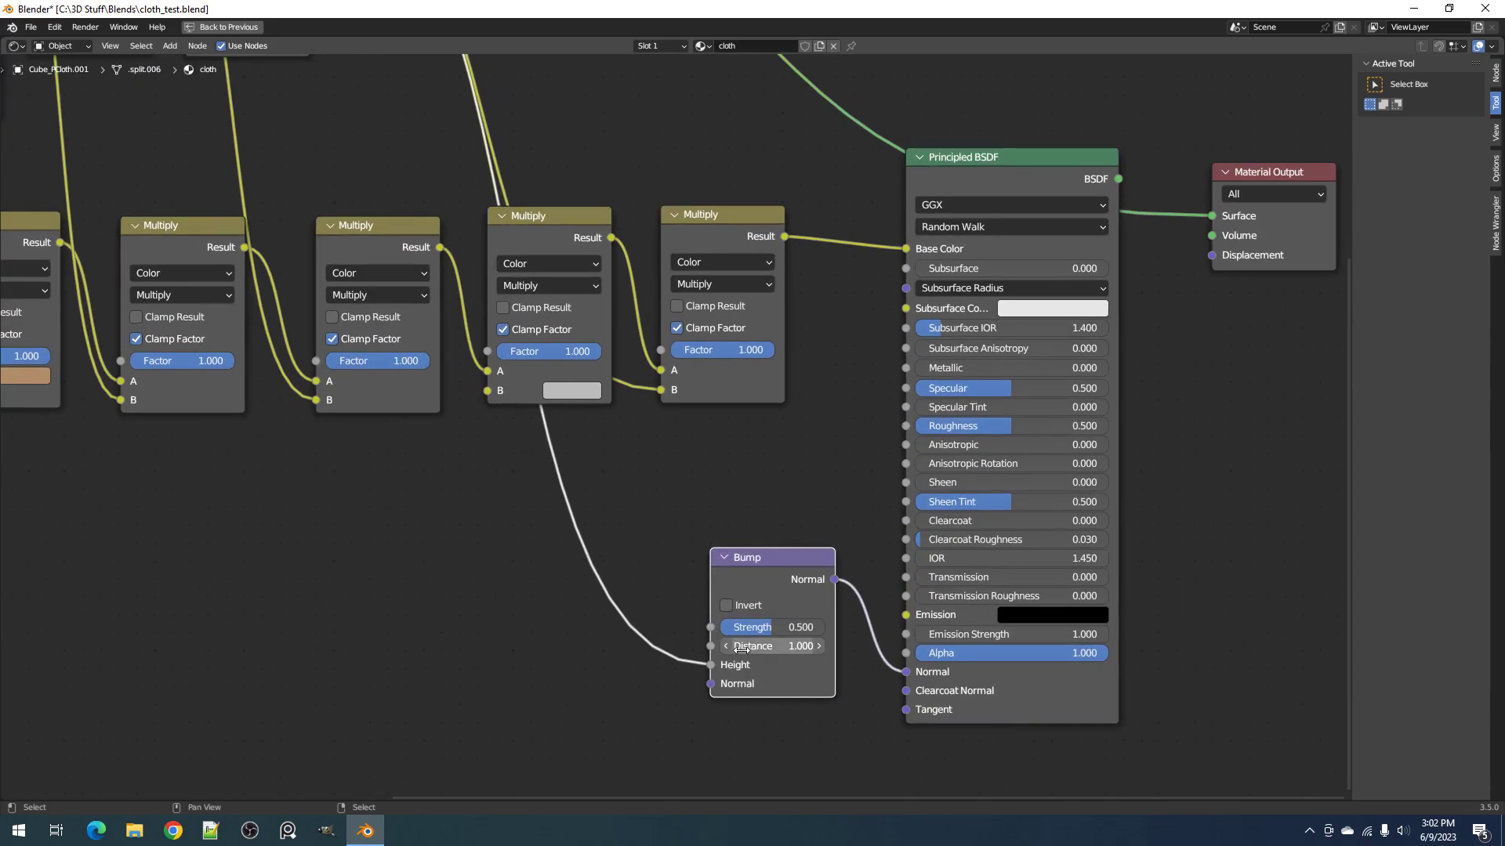
scroll(659, 387, down, 2)
key(ctrl+space)
scroll(641, 321, up, 5)
key(z)
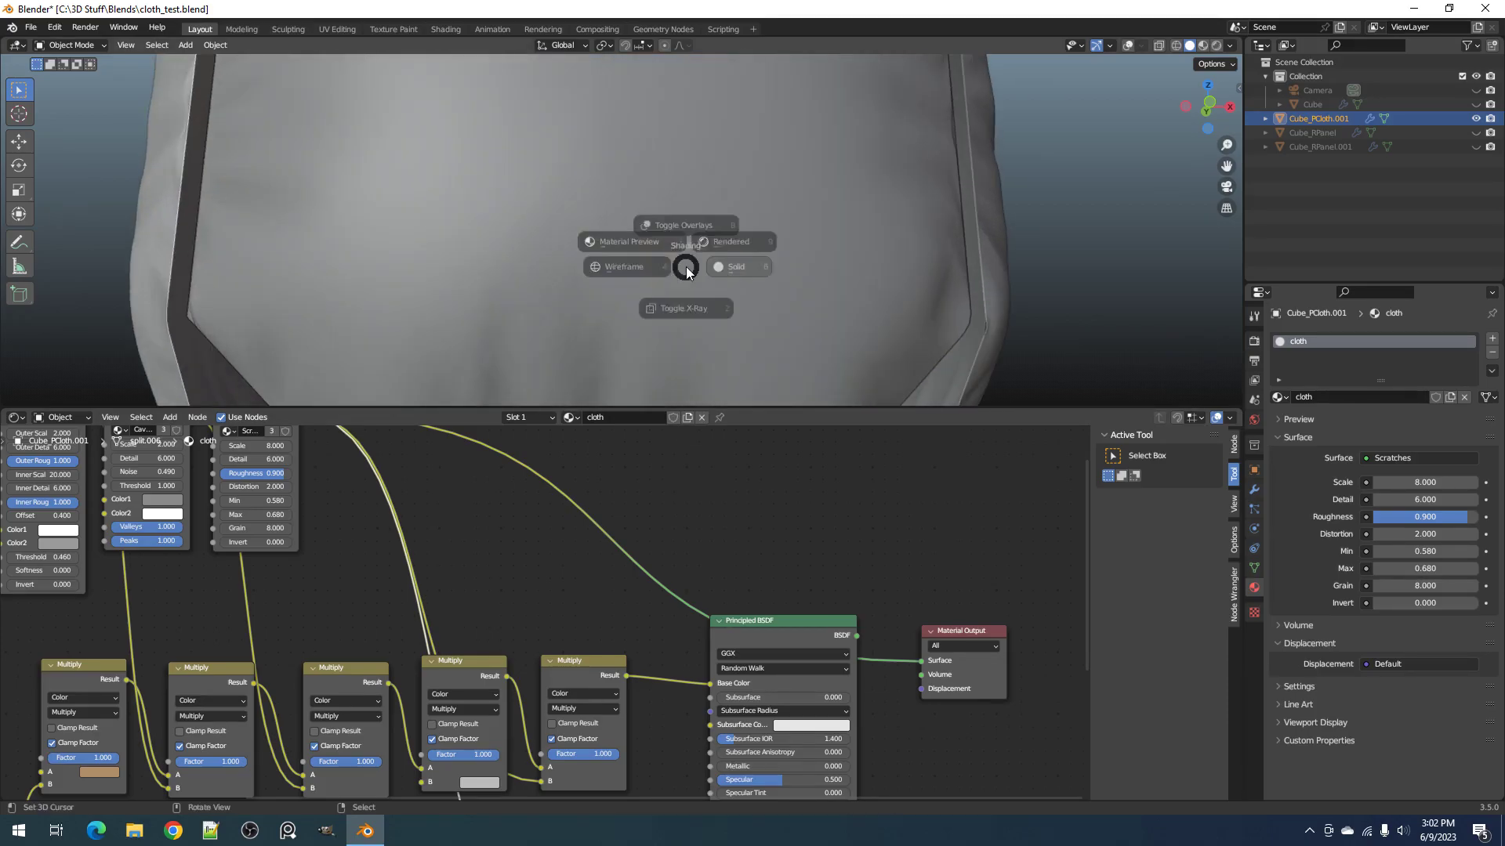
click(773, 212)
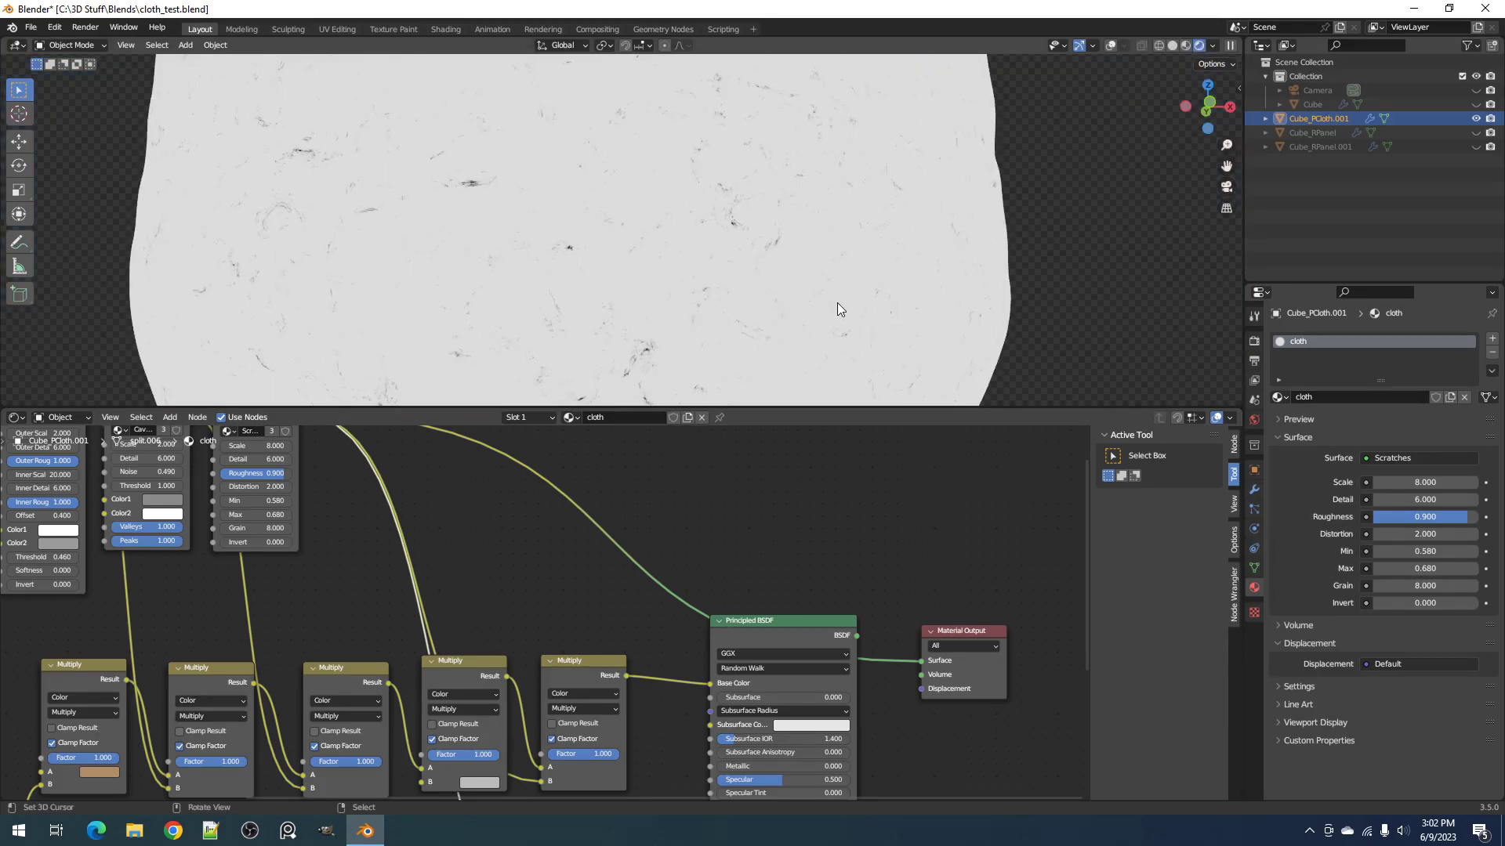
ctrl+shift+click(813, 613)
scroll(856, 252, up, 3)
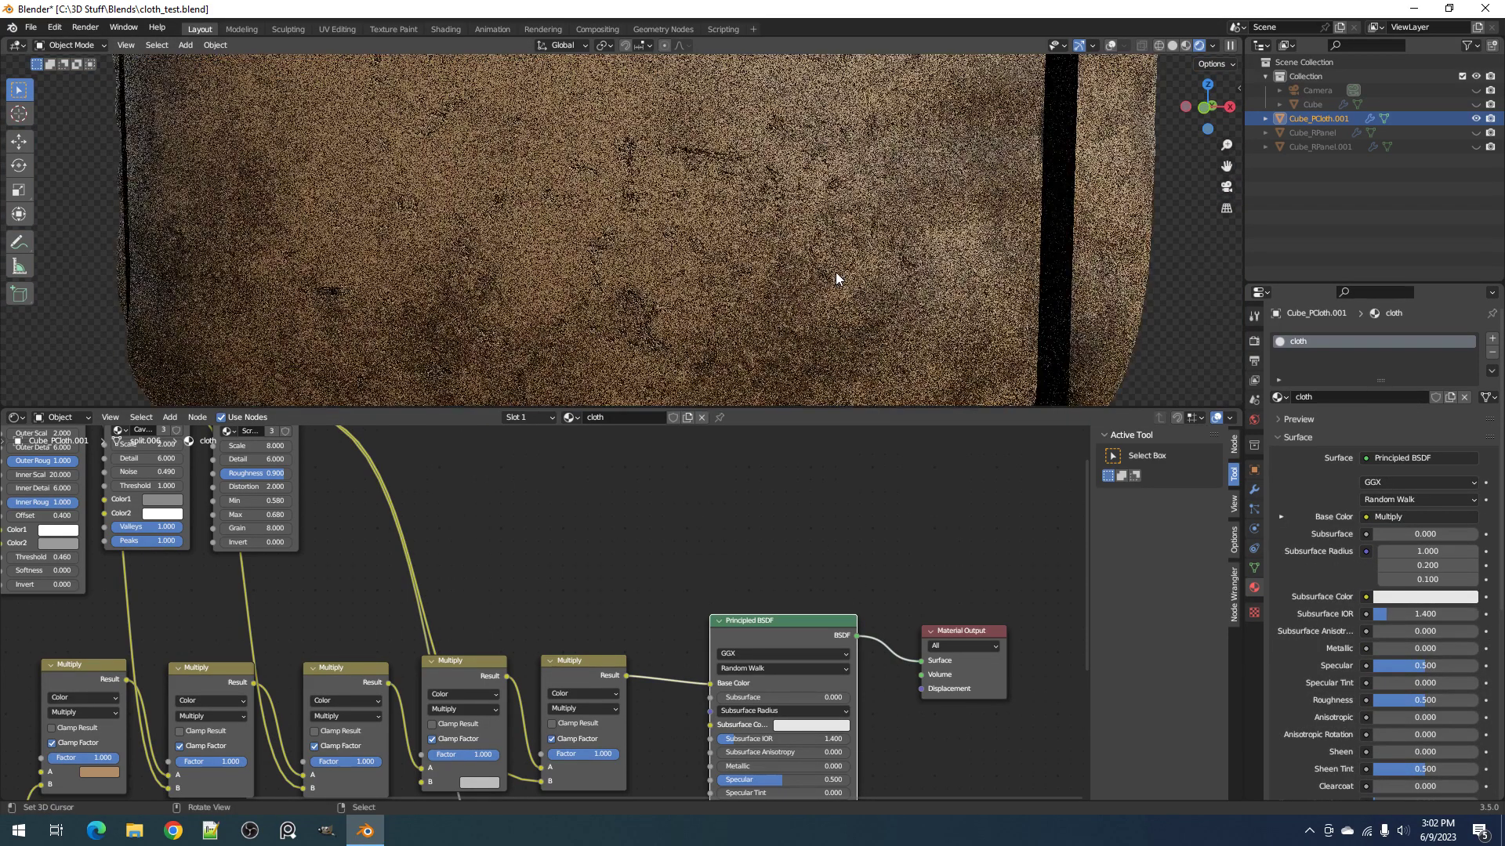
Step: Set the Bump node's Strength to 0.1 and inspect the cloth's surface
middle_drag(644, 796, 794, 510)
scroll(825, 641, up, 3)
click(839, 713)
key(BackSpace)
text(.1)
key(Return)
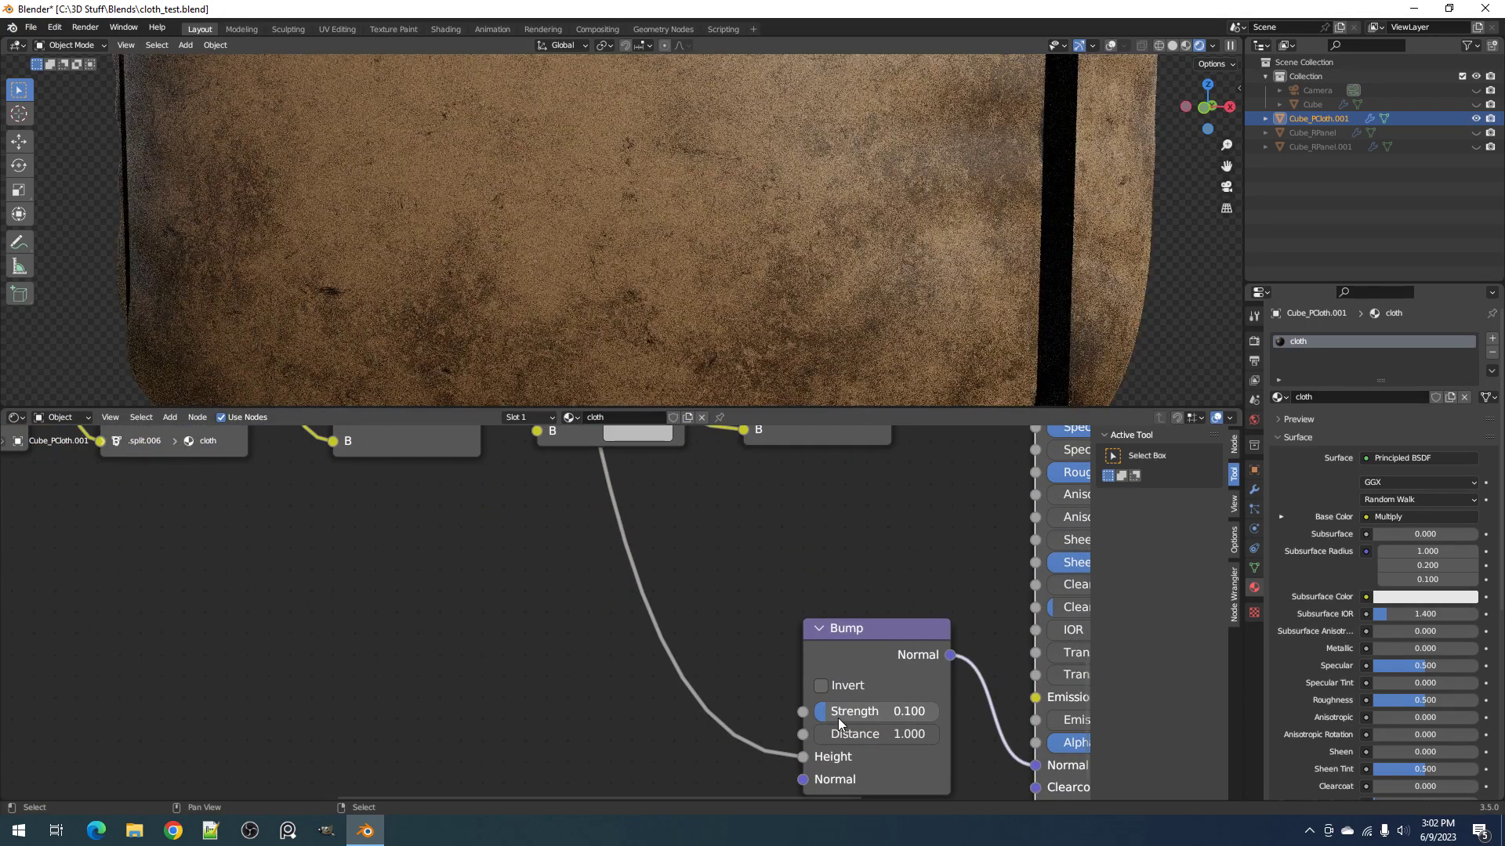
scroll(854, 275, down, 3)
mouse_move(833, 188)
shift+middle_down()
mouse_move(825, 350)
mouse_move(792, 275)
mouse_move(732, 292)
shift+middle_up()
scroll(808, 315, up, 2)
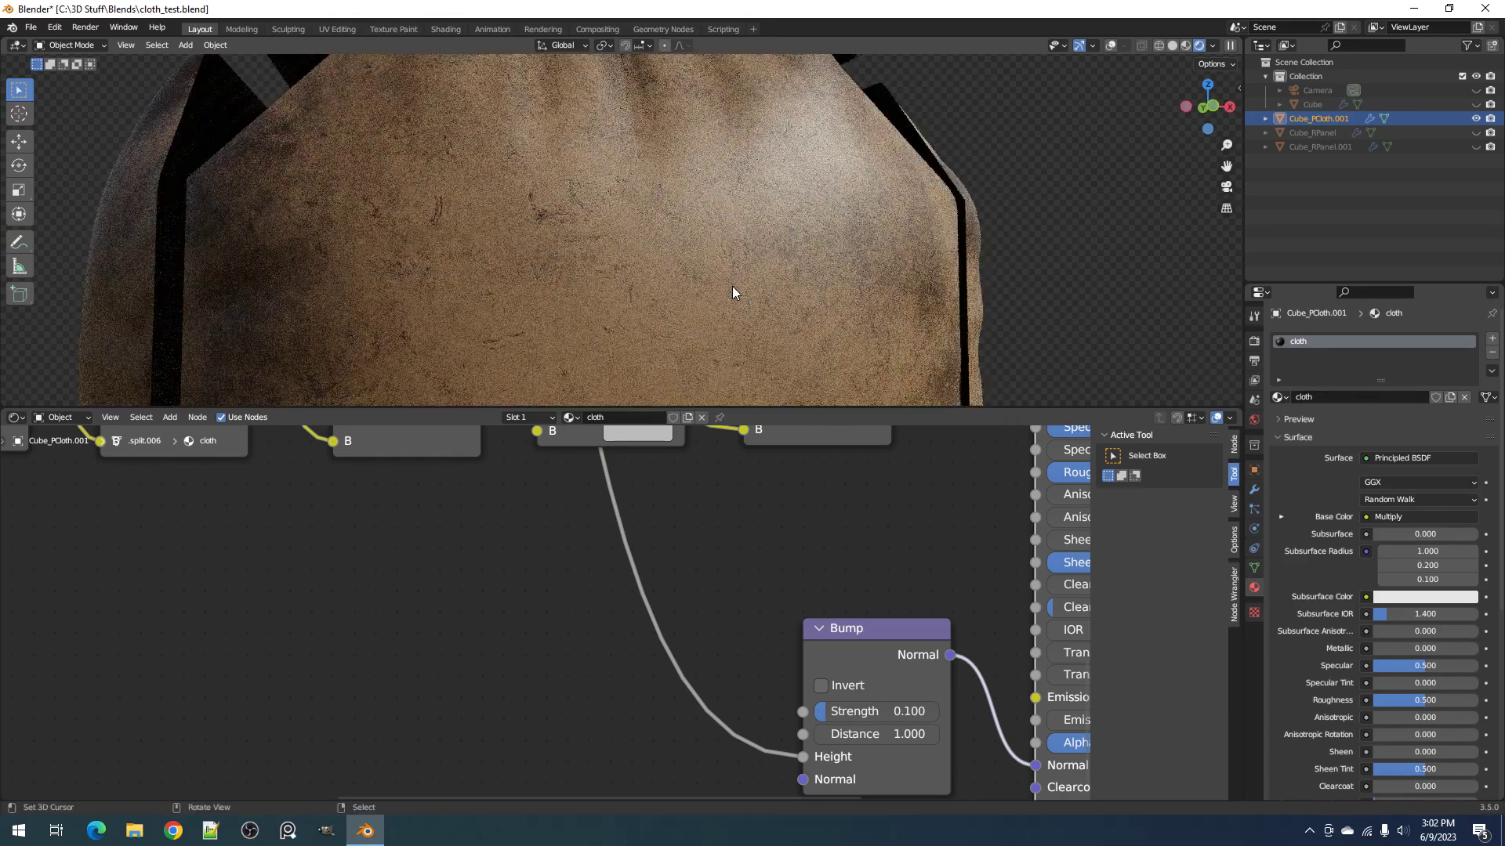
Step: Return the viewport to solid shading and save the blend file
key(z)
click(824, 293)
scroll(650, 592, down, 4)
mouse_move(680, 590)
middle_down()
mouse_move(682, 745)
mouse_move(697, 436)
middle_up()
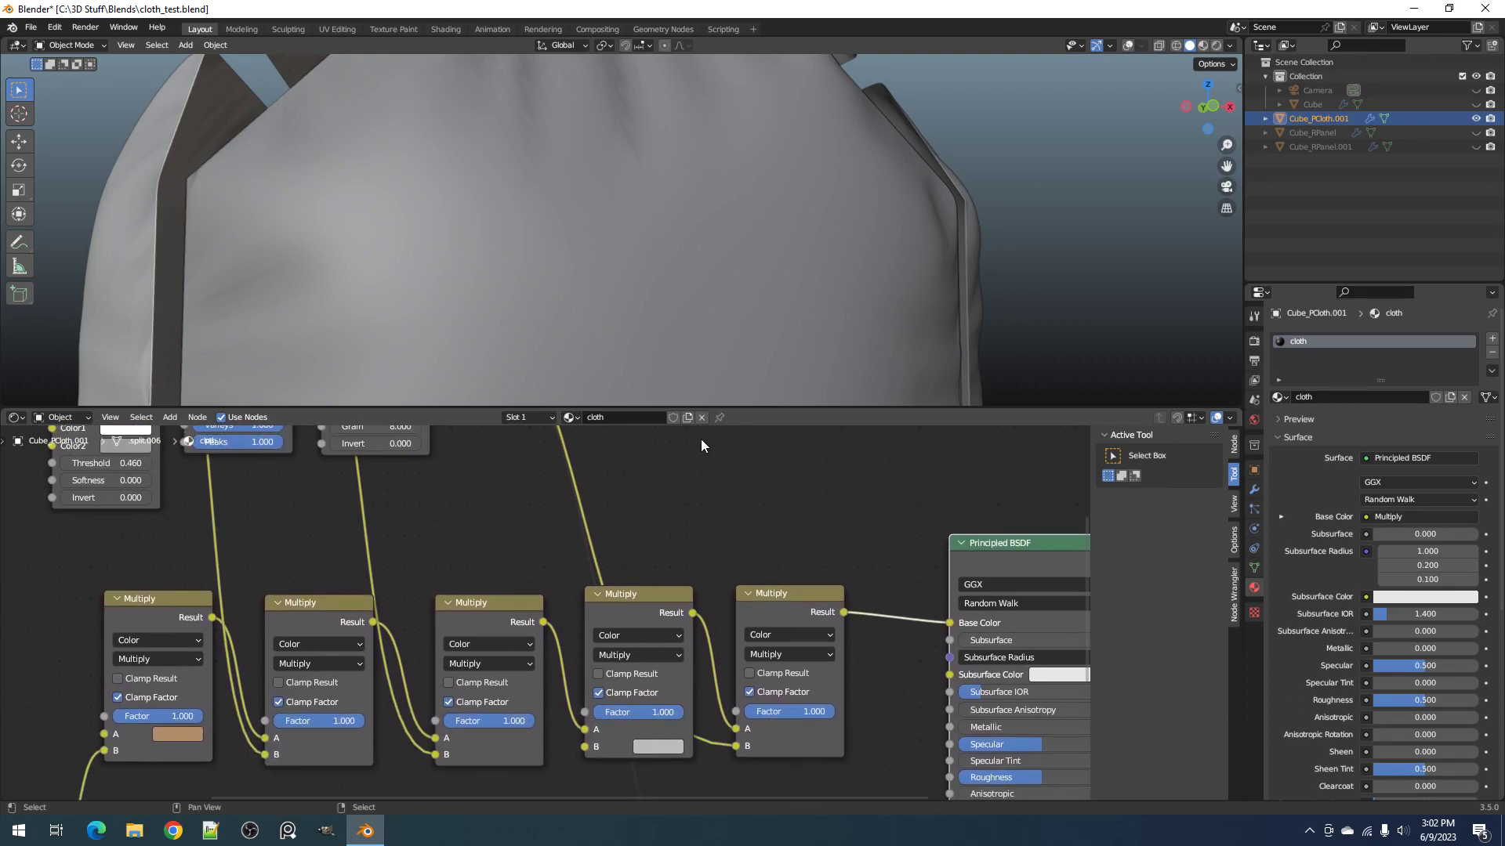
scroll(751, 549, down, 4)
key(ctrl+s)
scroll(699, 558, up, 2)
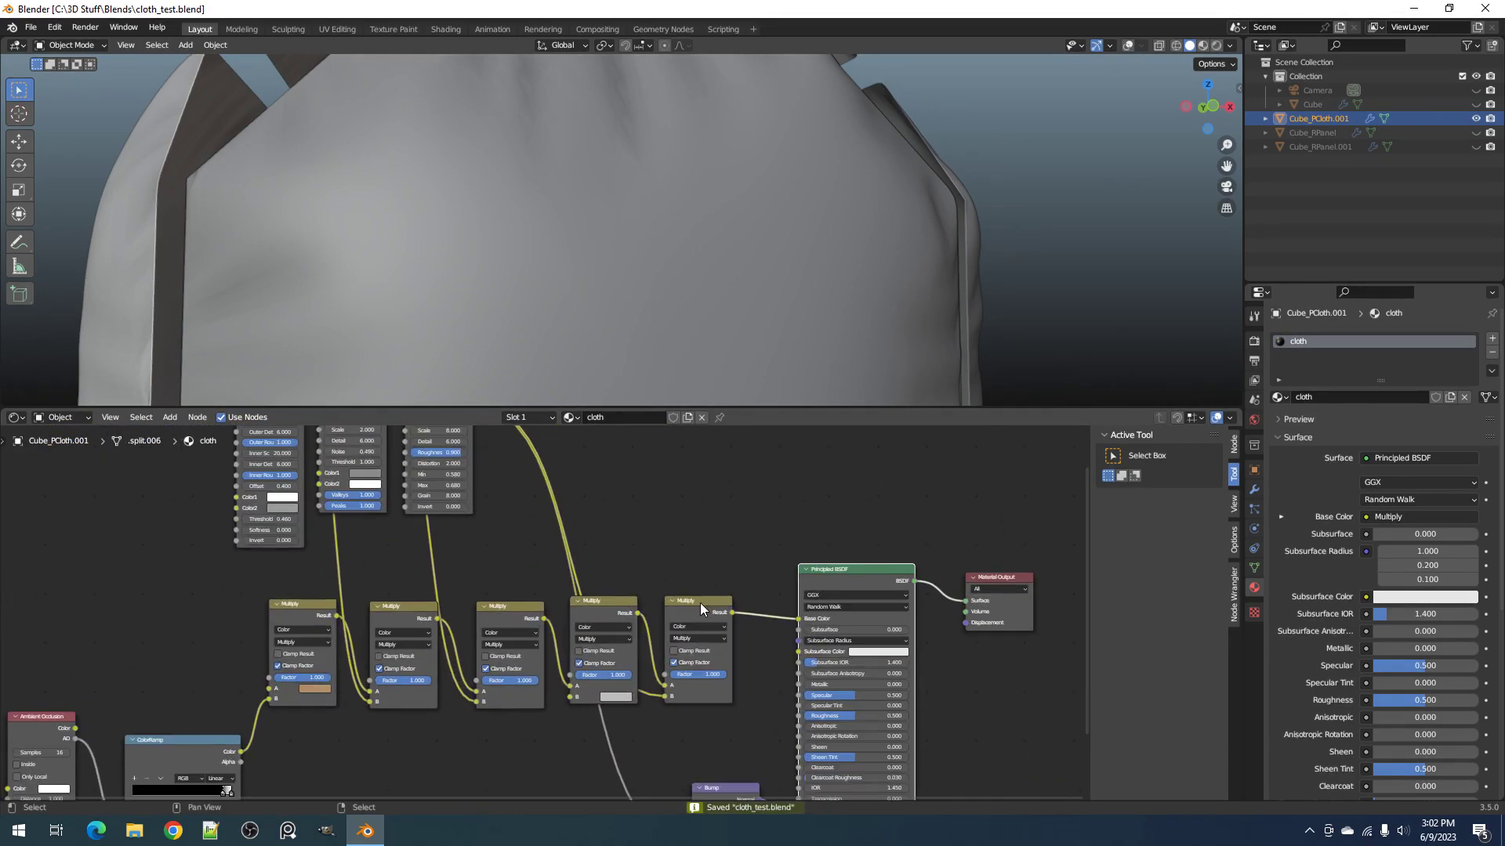
Step: Set the Factor of the last Multiply node before the Principled BSDF to 0
mouse_move(625, 605)
mouse_down()
mouse_move(660, 557)
mouse_move(625, 609)
mouse_up()
scroll(618, 582, down, 2)
middle_drag(619, 580, 616, 634)
scroll(549, 611, up, 2)
drag(424, 477, 433, 478)
middle_drag(673, 646, 649, 572)
scroll(666, 586, up, 2)
mouse_move(688, 594)
mouse_down()
mouse_move(696, 566)
mouse_move(698, 599)
mouse_move(623, 590)
mouse_move(709, 590)
mouse_move(609, 589)
mouse_up()
scroll(702, 682, up, 2)
Step: Examine the cloth in rendered shading without the scratch color layer, and return to solid shading
key(z)
click(765, 246)
middle_drag(750, 326, 717, 307)
scroll(716, 308, up, 1)
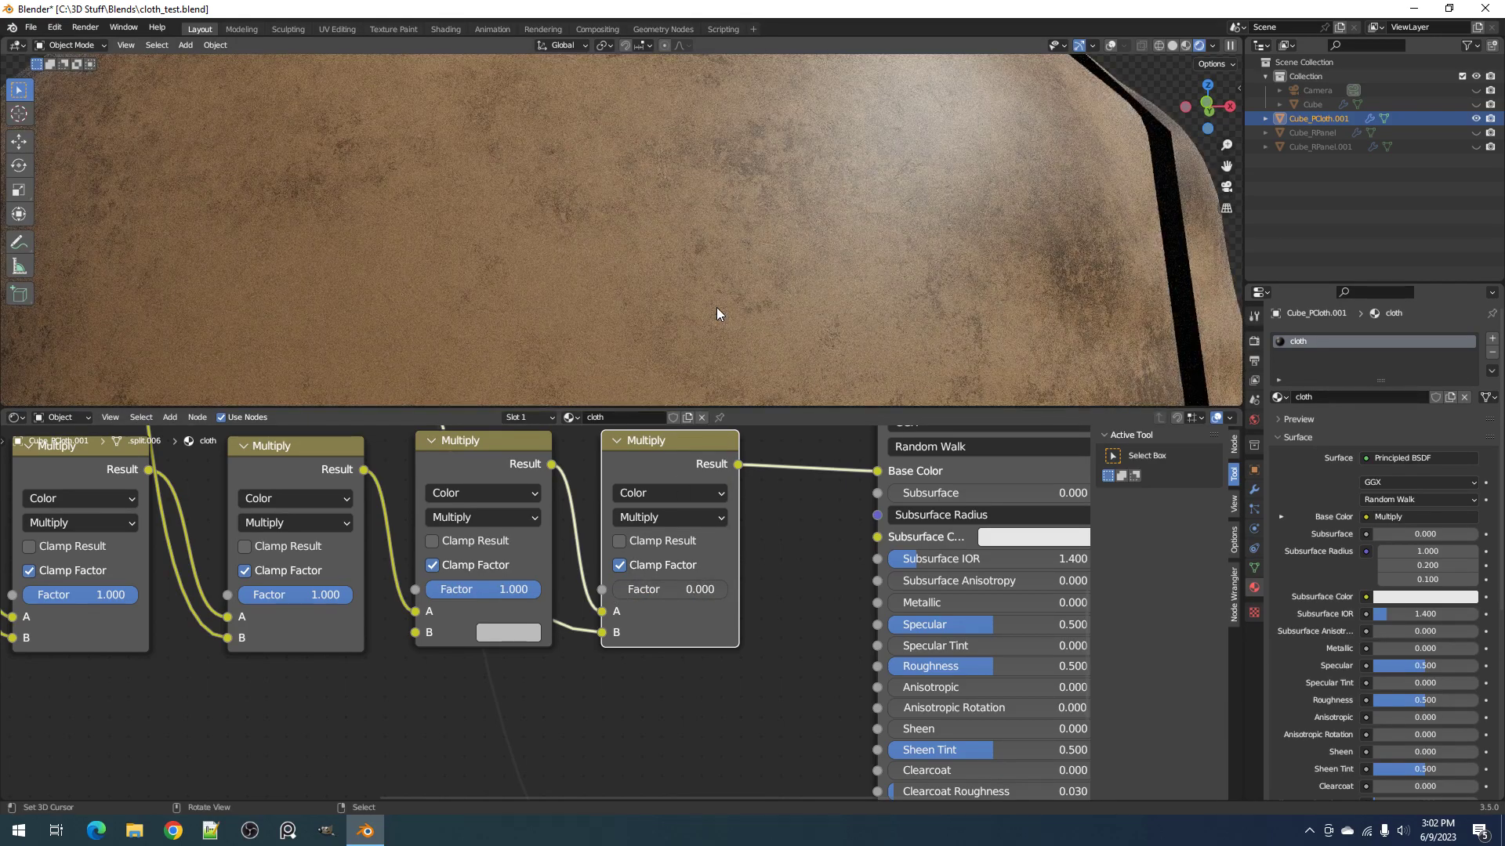
key(z)
click(865, 317)
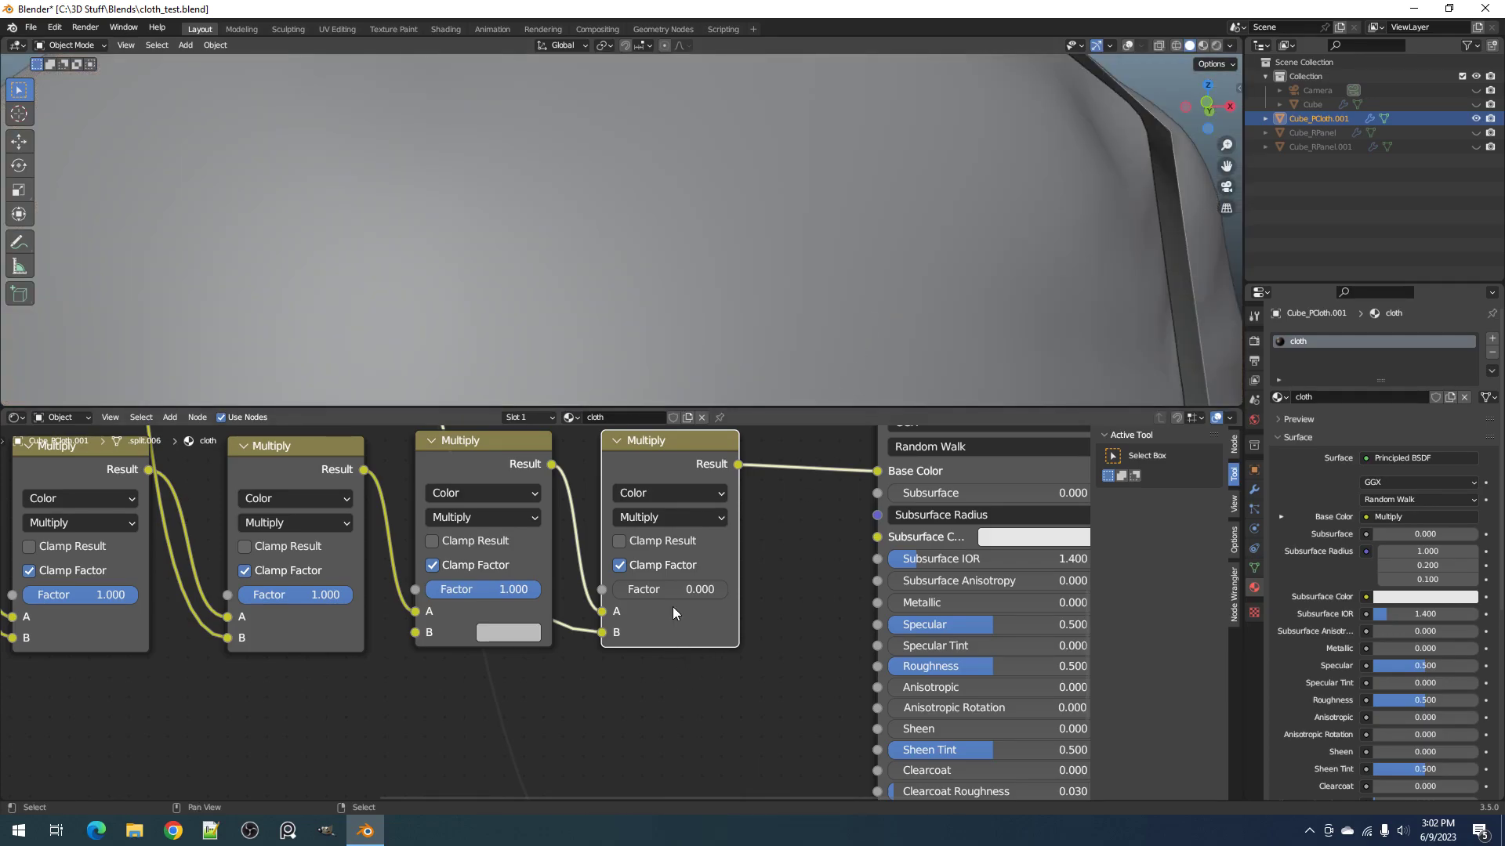
Step: Try a Bump node Strength of 1 and view the cloth in rendered shading
scroll(669, 574, down, 5)
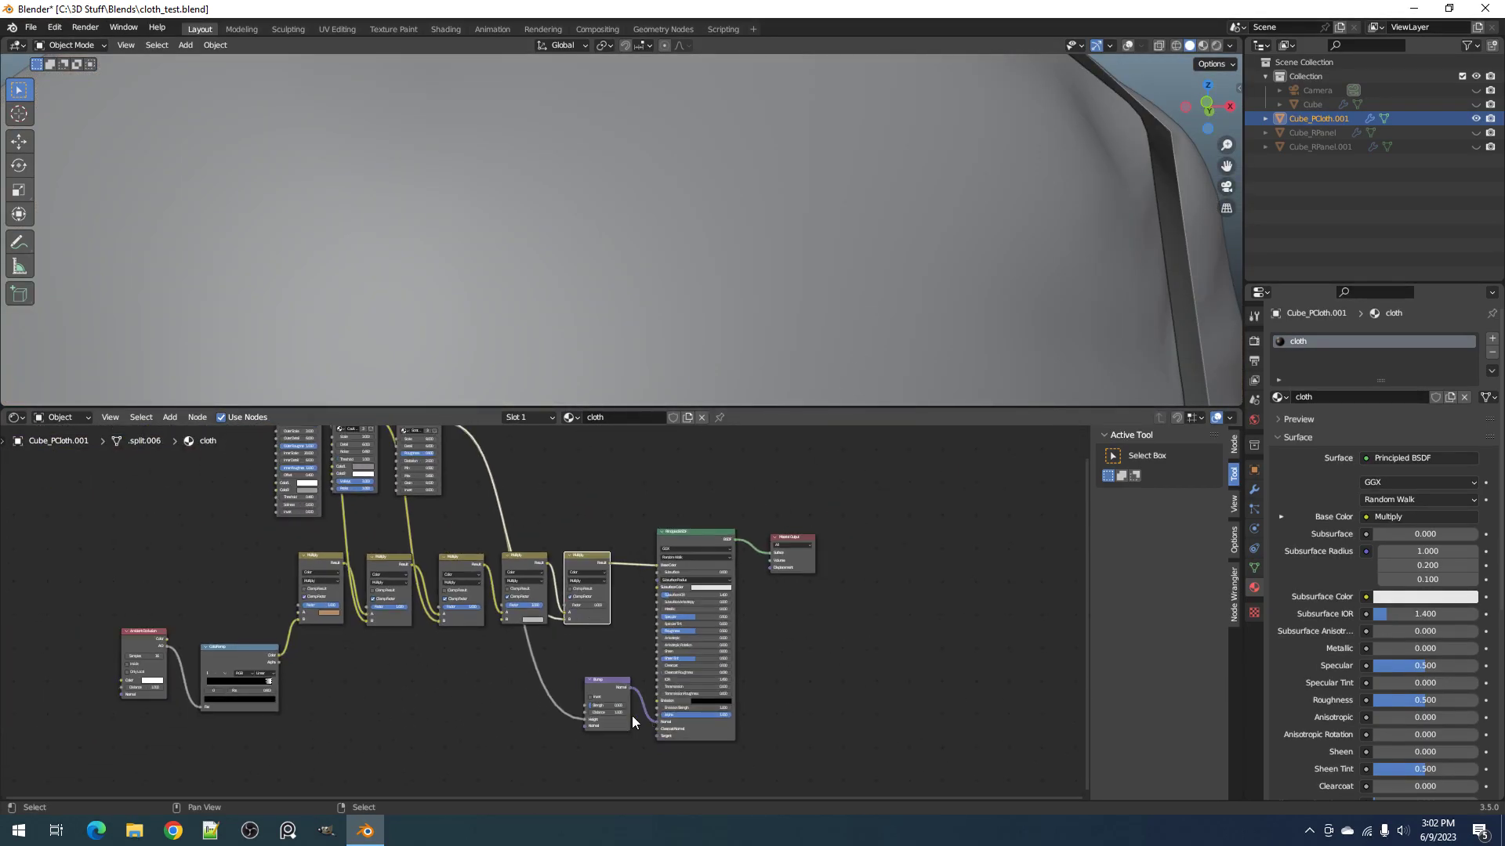
key(z)
key(Escape)
scroll(629, 633, up, 3)
mouse_move(628, 633)
middle_down()
mouse_move(664, 587)
mouse_move(693, 462)
middle_up()
scroll(693, 463, up, 4)
double_click(656, 599)
text(1)
key(Return)
scroll(725, 139, down, 5)
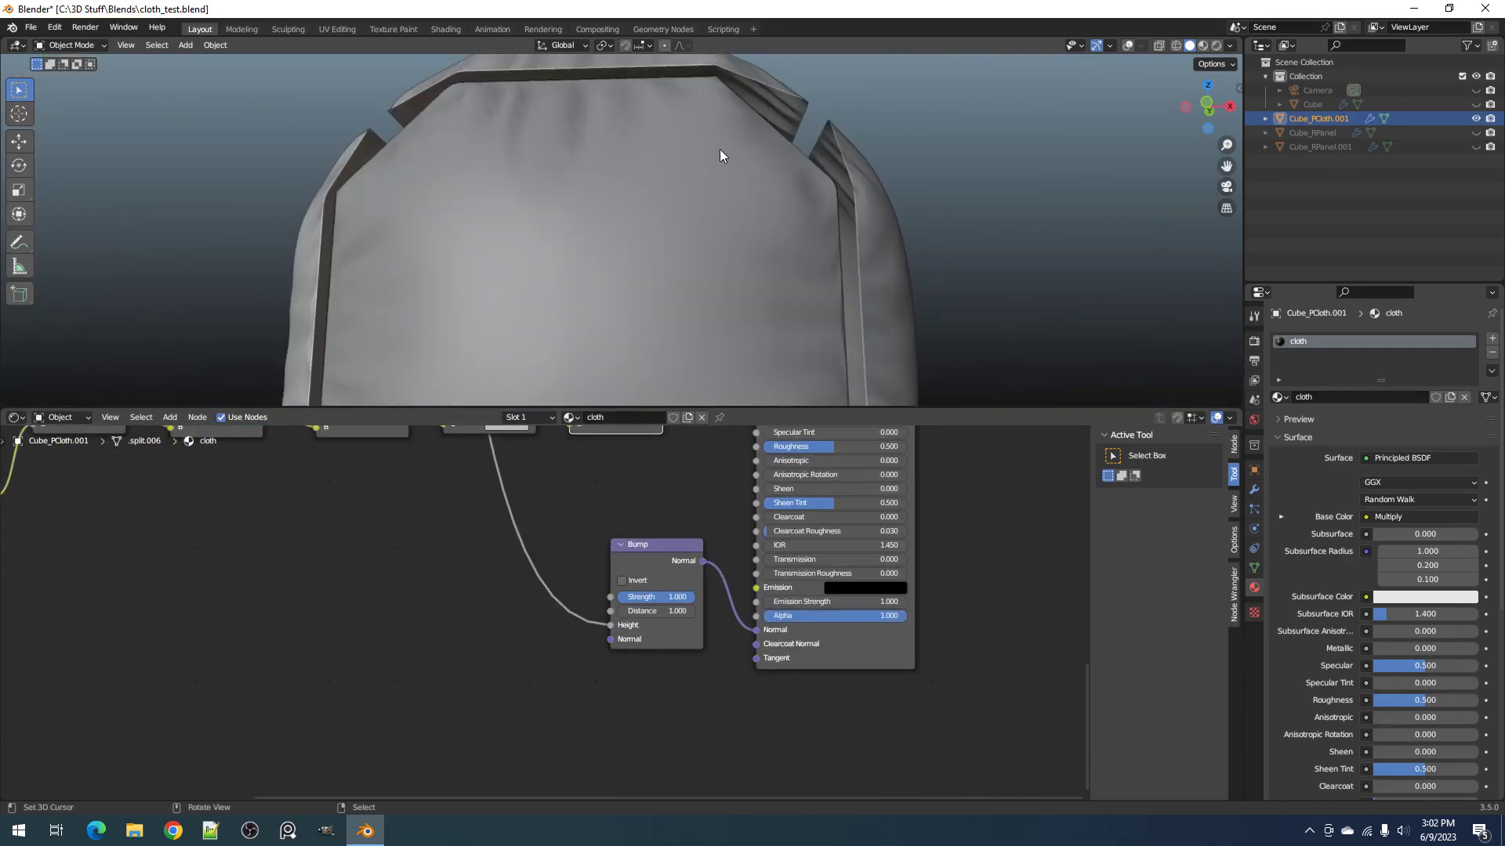
key(z)
click(749, 168)
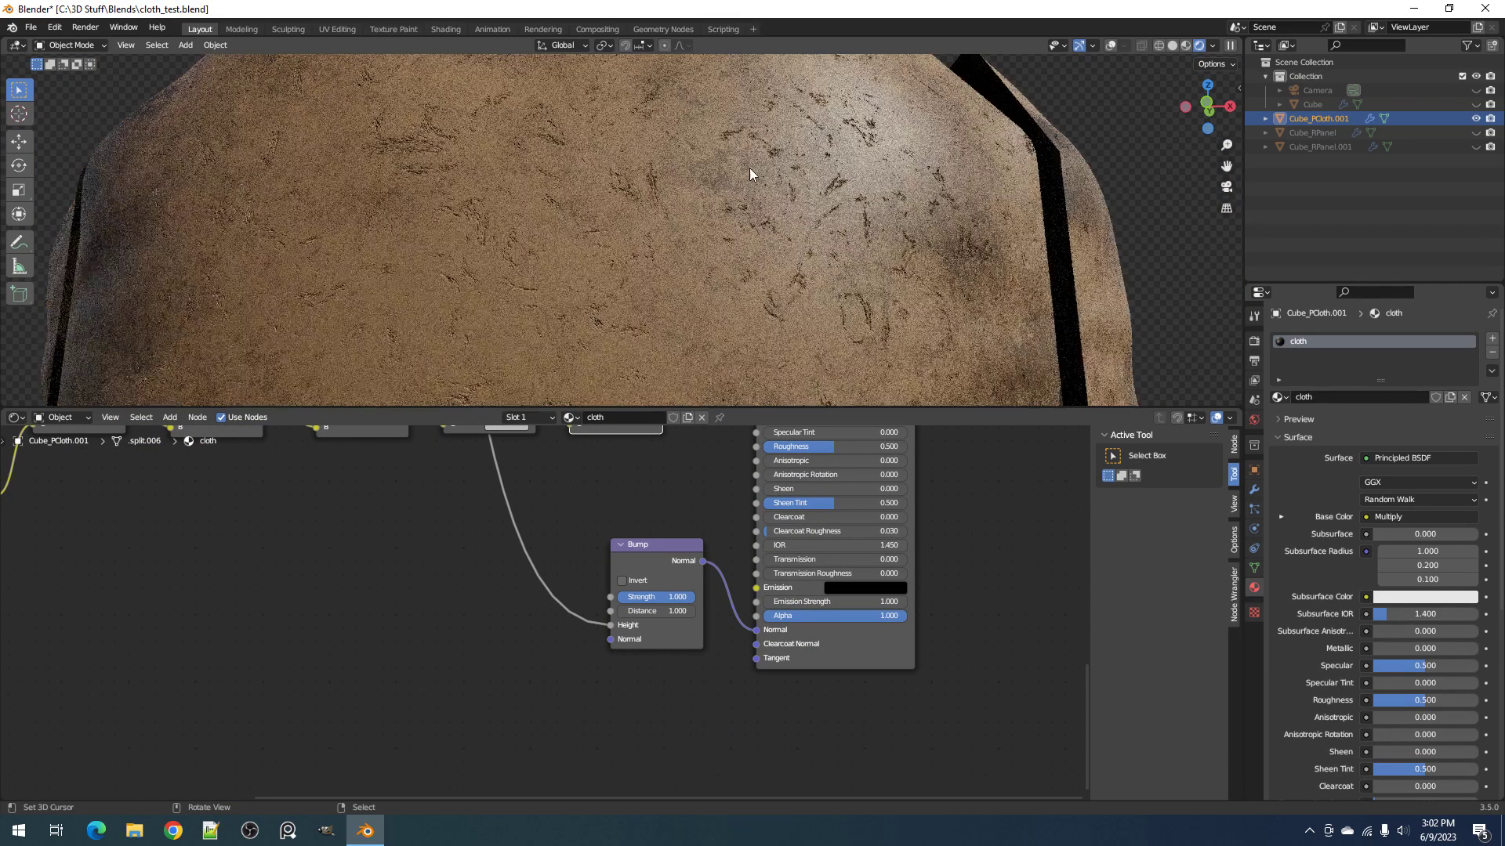
Step: Set the Bump node's Strength to 0.2 and switch the viewport to solid shading
double_click(671, 612)
key(Escape)
key(z)
key(Escape)
double_click(667, 597)
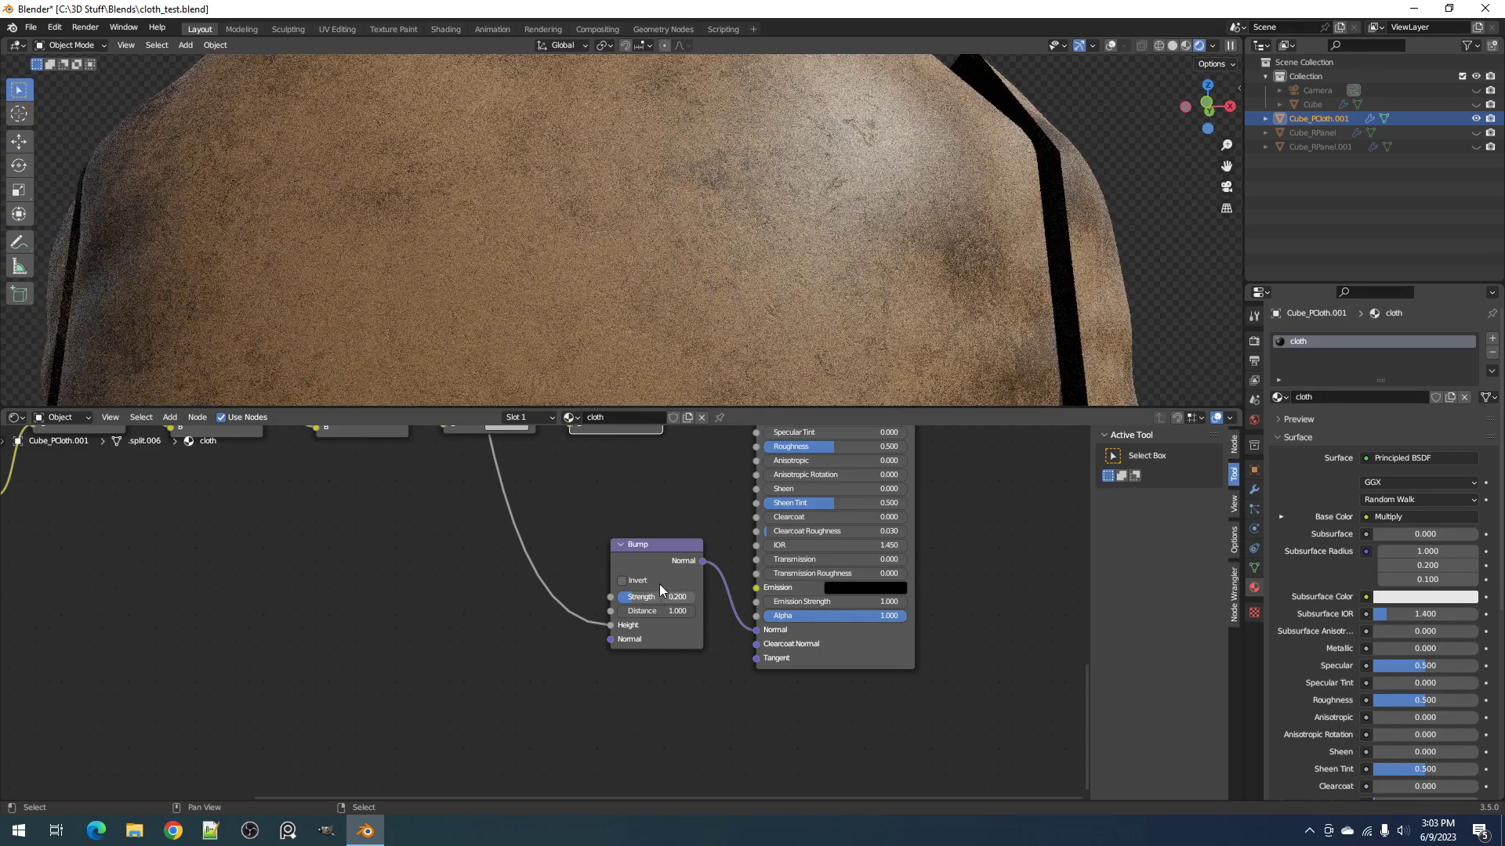
key(z)
click(812, 271)
Step: Set the Factor of the last Multiply node before the Principled BSDF to 0.5
scroll(719, 605, down, 2)
scroll(644, 571, up, 3)
double_click(644, 570)
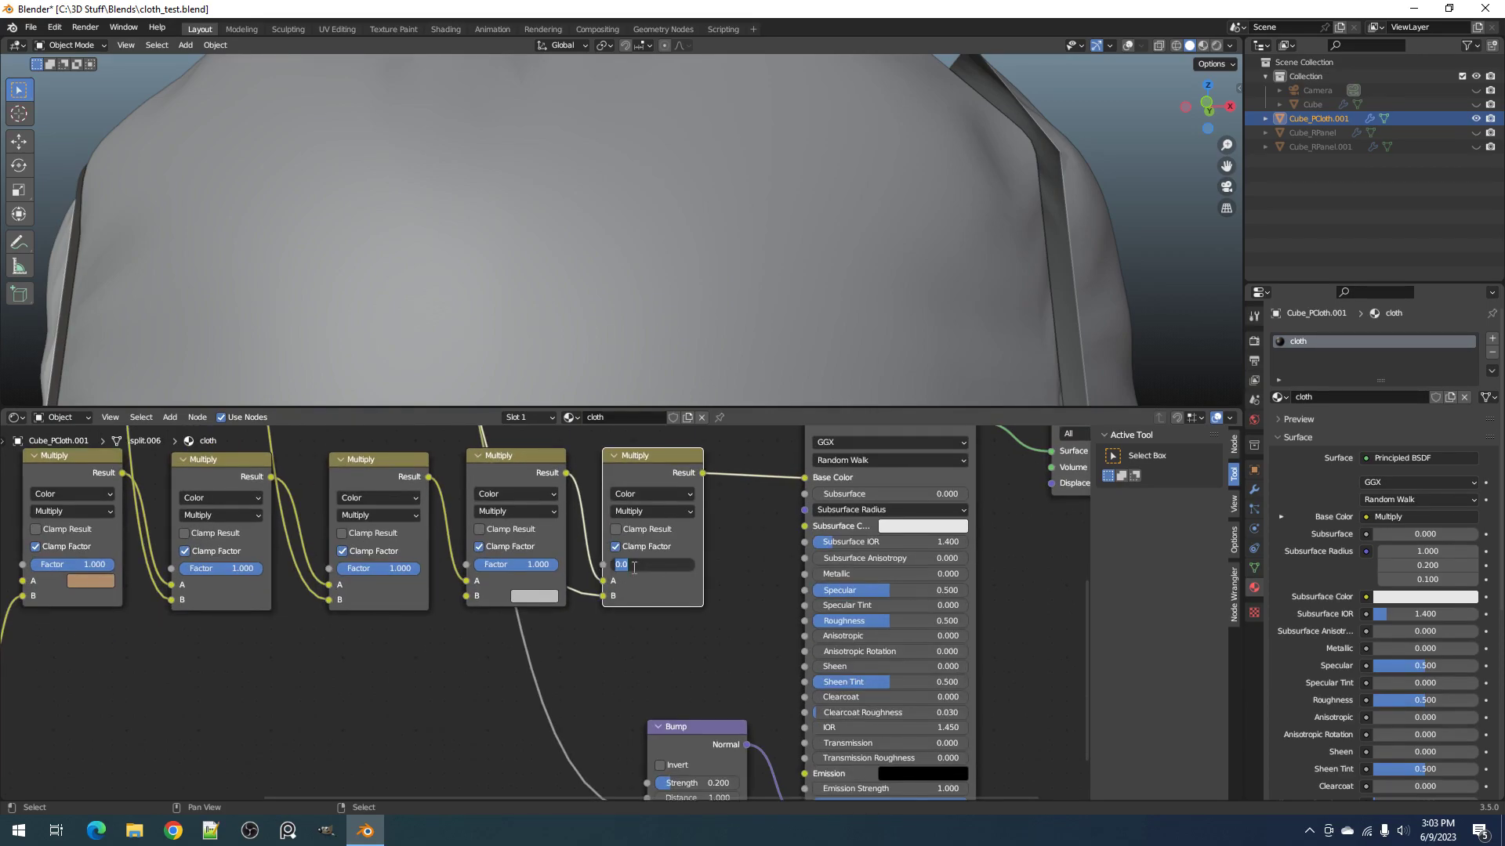
text(0.5)
key(Return)
key(z)
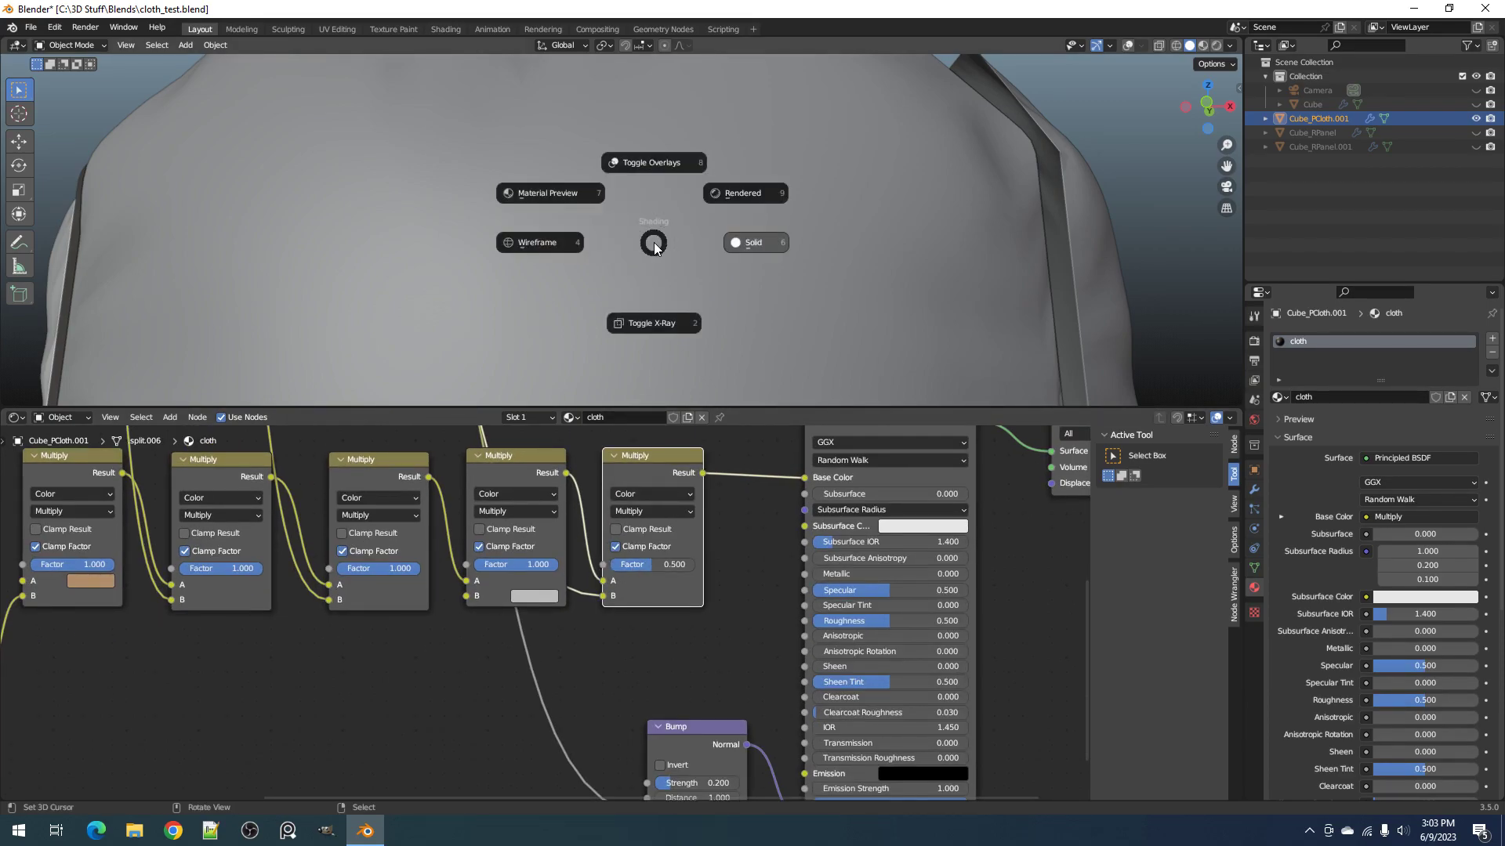
key(Escape)
Step: Examine the whole padded cube in rendered shading with the scratch color layer, and return to solid shading
scroll(607, 474, down, 3)
middle_drag(607, 474, 594, 684)
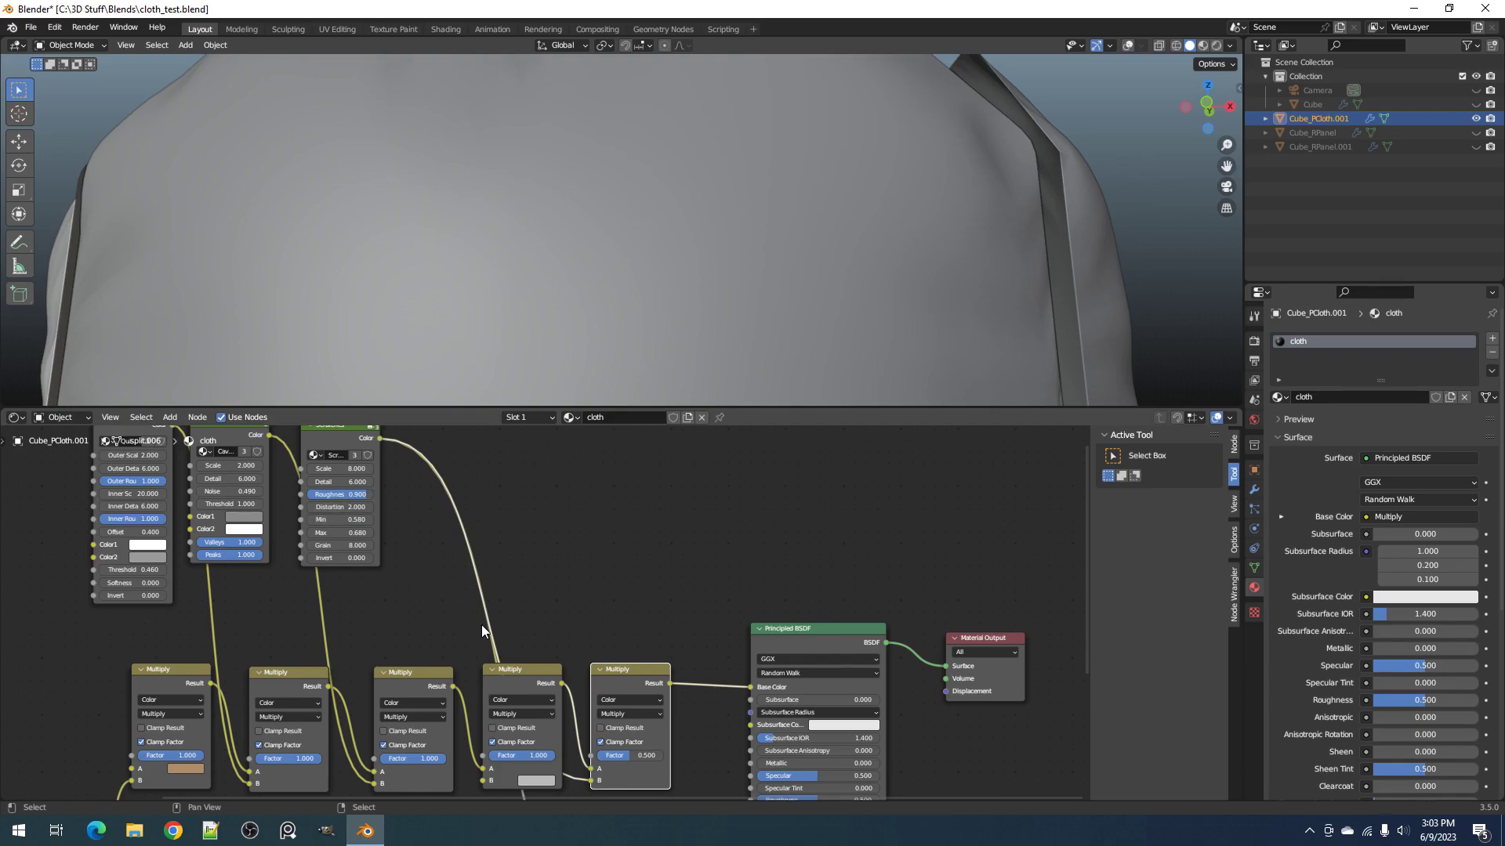
key(z)
click(787, 199)
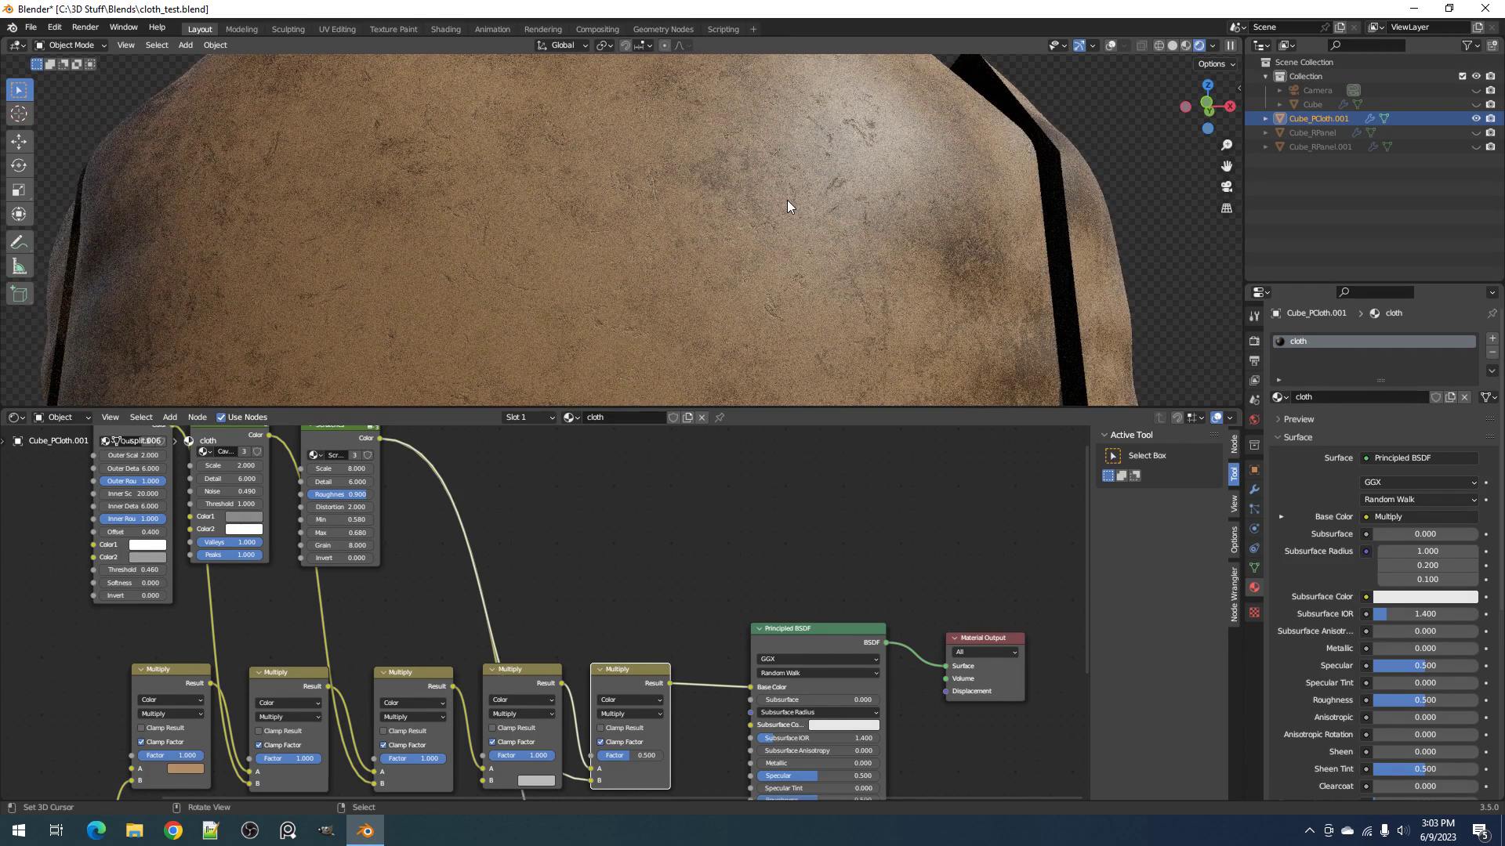
scroll(787, 200, down, 5)
mouse_move(787, 200)
middle_down()
mouse_move(768, 301)
mouse_move(733, 210)
middle_up()
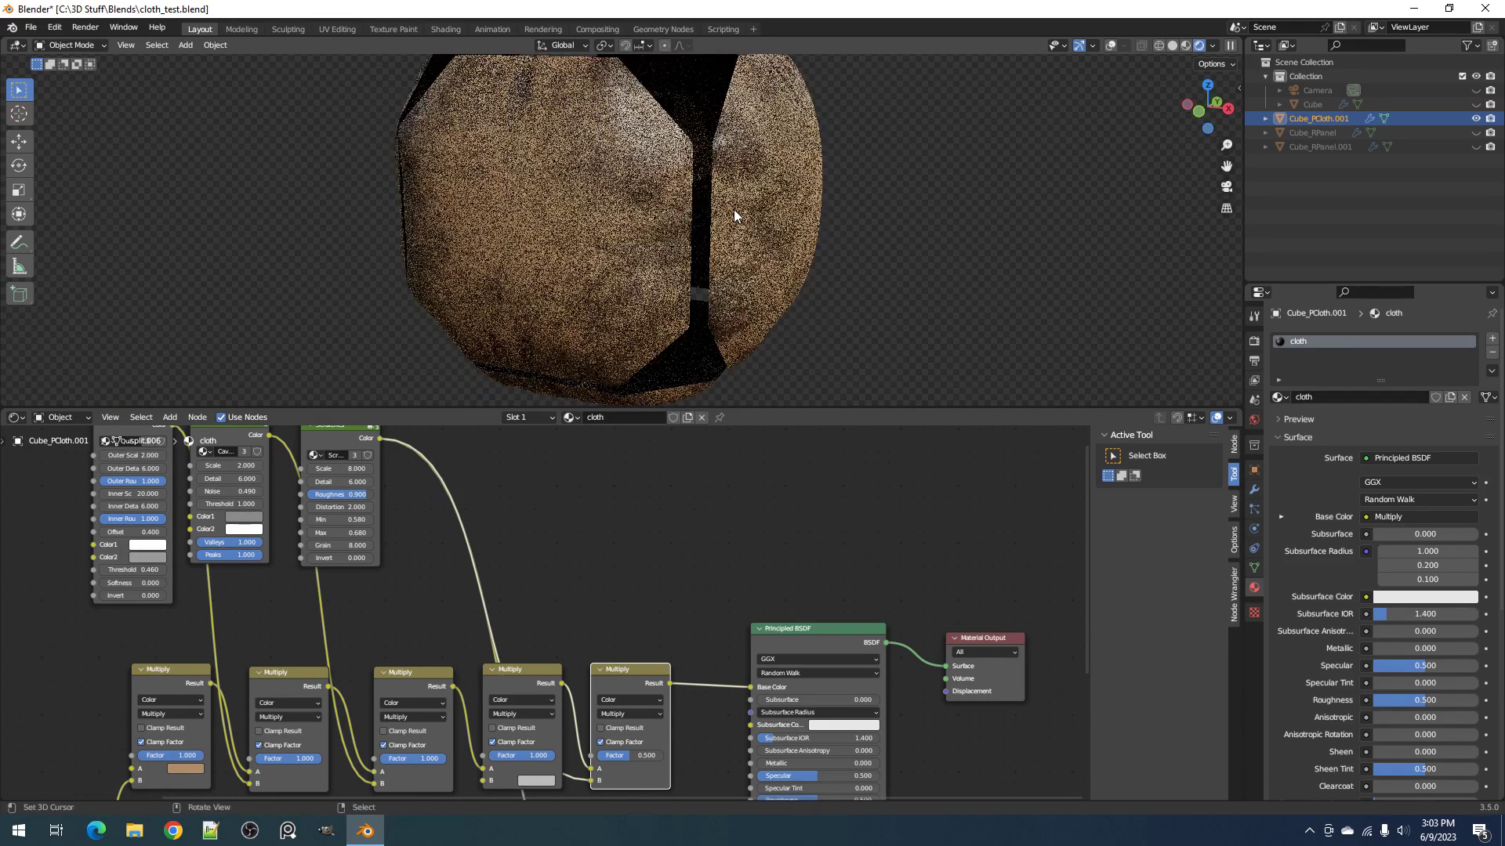
key(z)
click(866, 207)
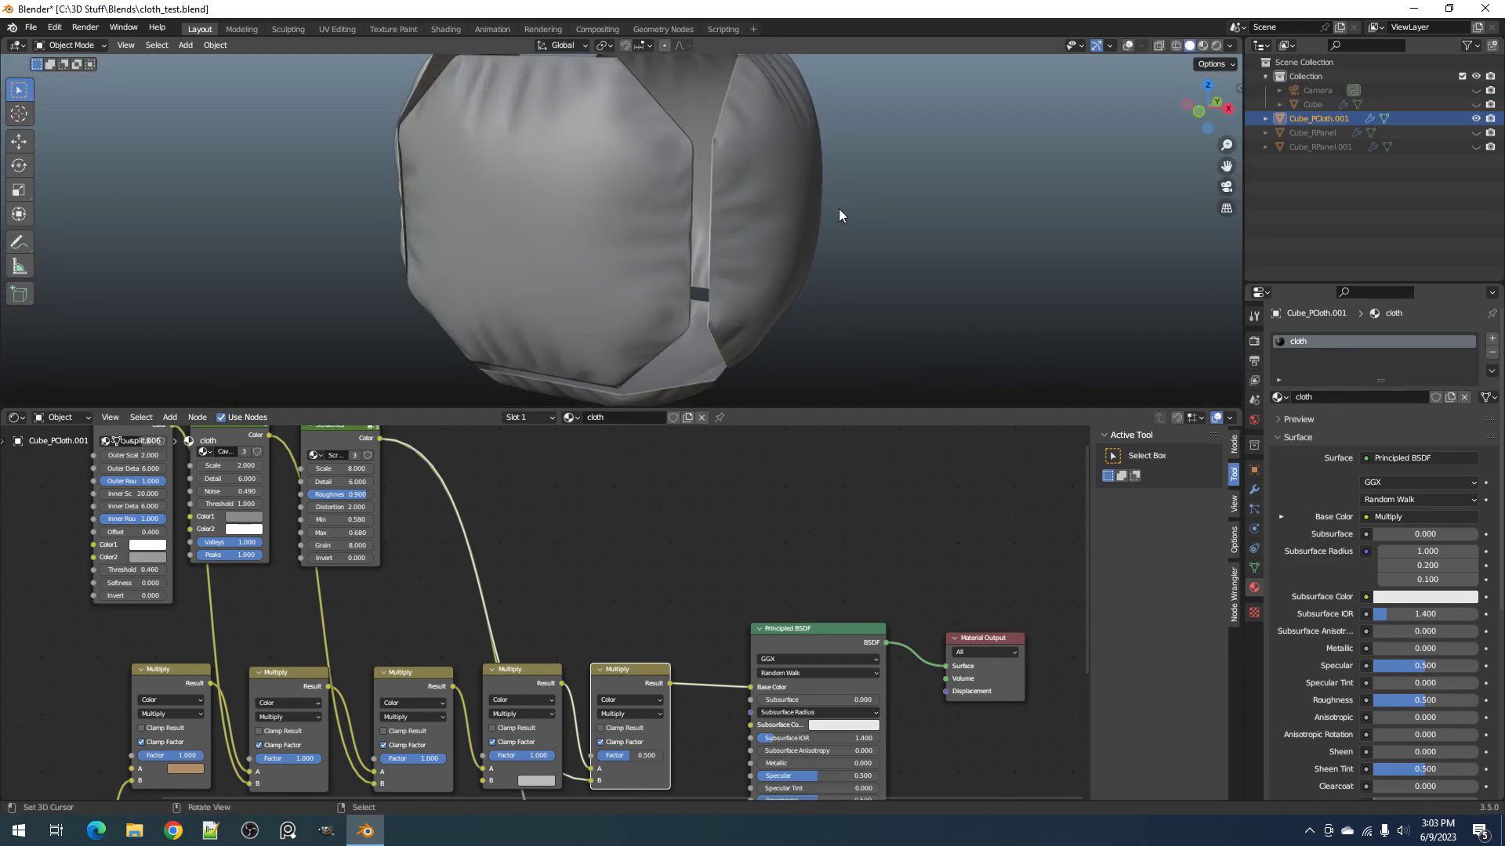
Step: Save the file and move the Material Output and Principled BSDF nodes farther away from the Multiply chain
key(ctrl+s)
scroll(862, 662, down, 3)
drag(825, 631, 925, 634)
drag(728, 625, 785, 635)
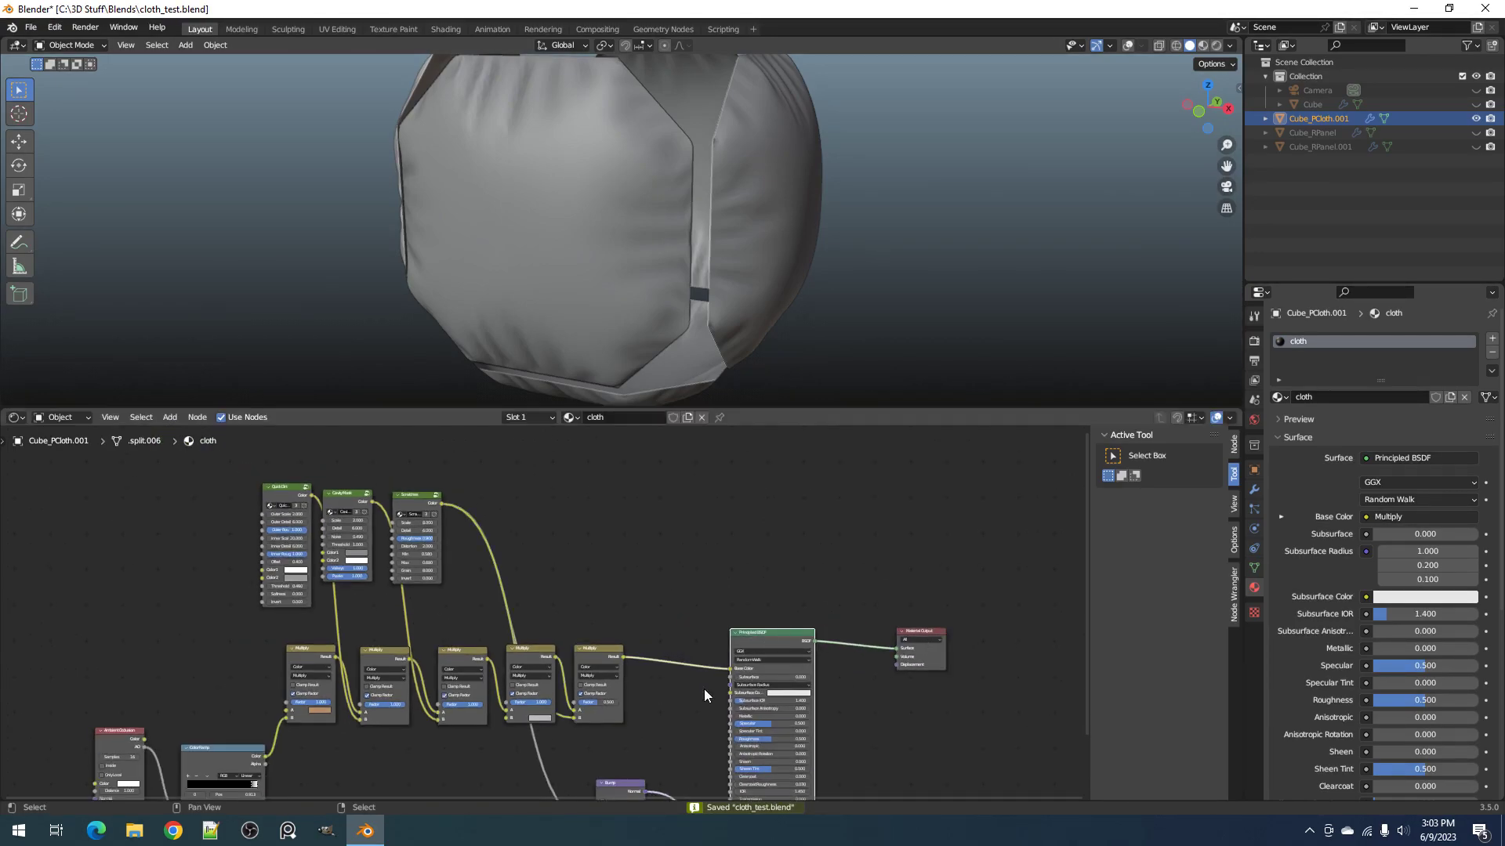
Step: Maximize the node editor and link the last Multiply node's Result to the Principled BSDF's Roughness input
scroll(713, 682, down, 1)
middle_drag(688, 697, 712, 611)
scroll(711, 611, up, 1)
key(ctrl+space)
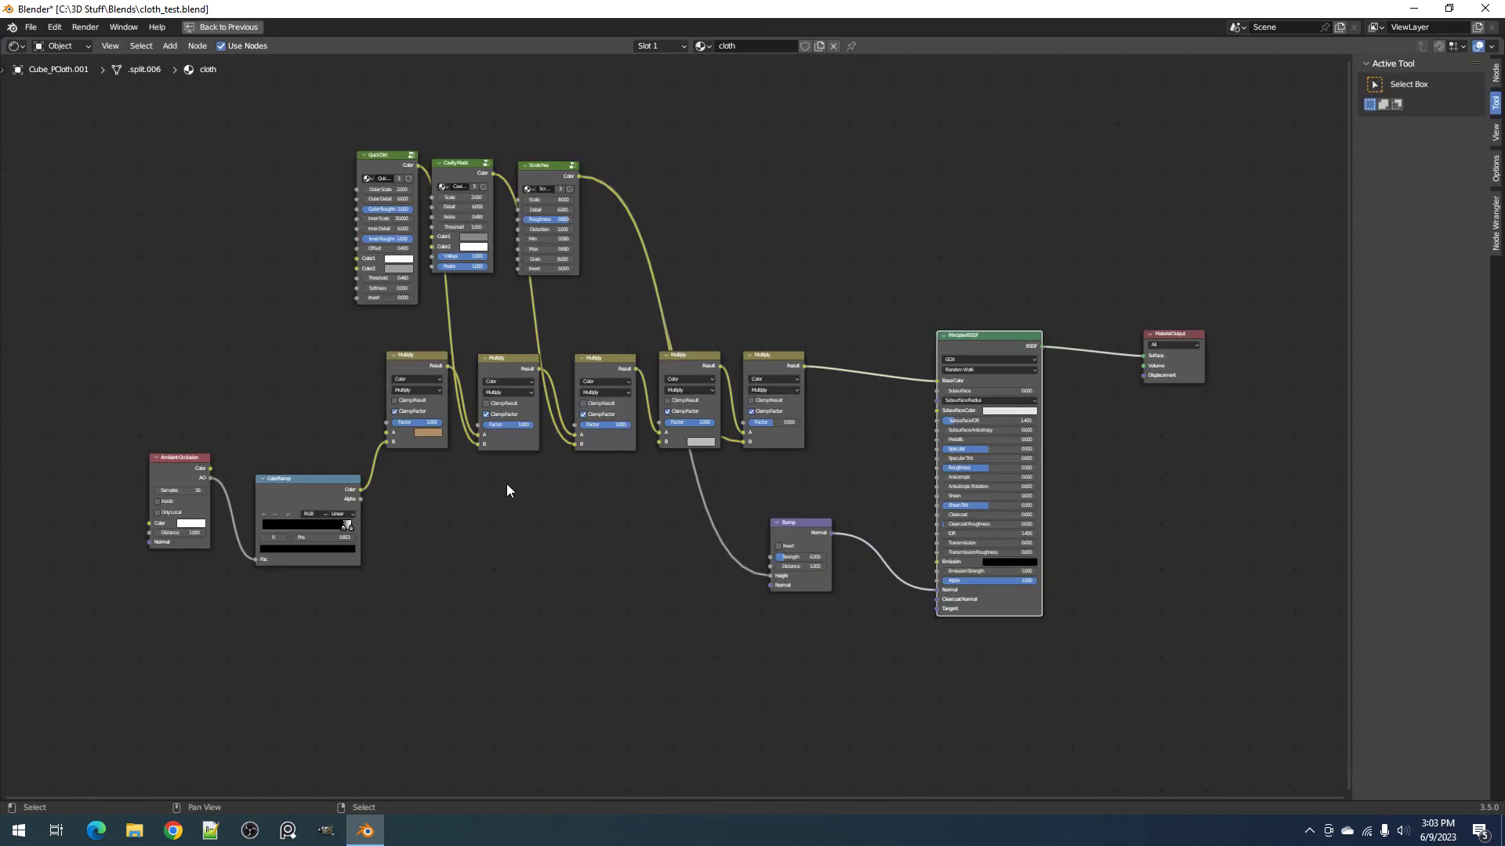
scroll(364, 368, up, 1)
drag(816, 361, 959, 451)
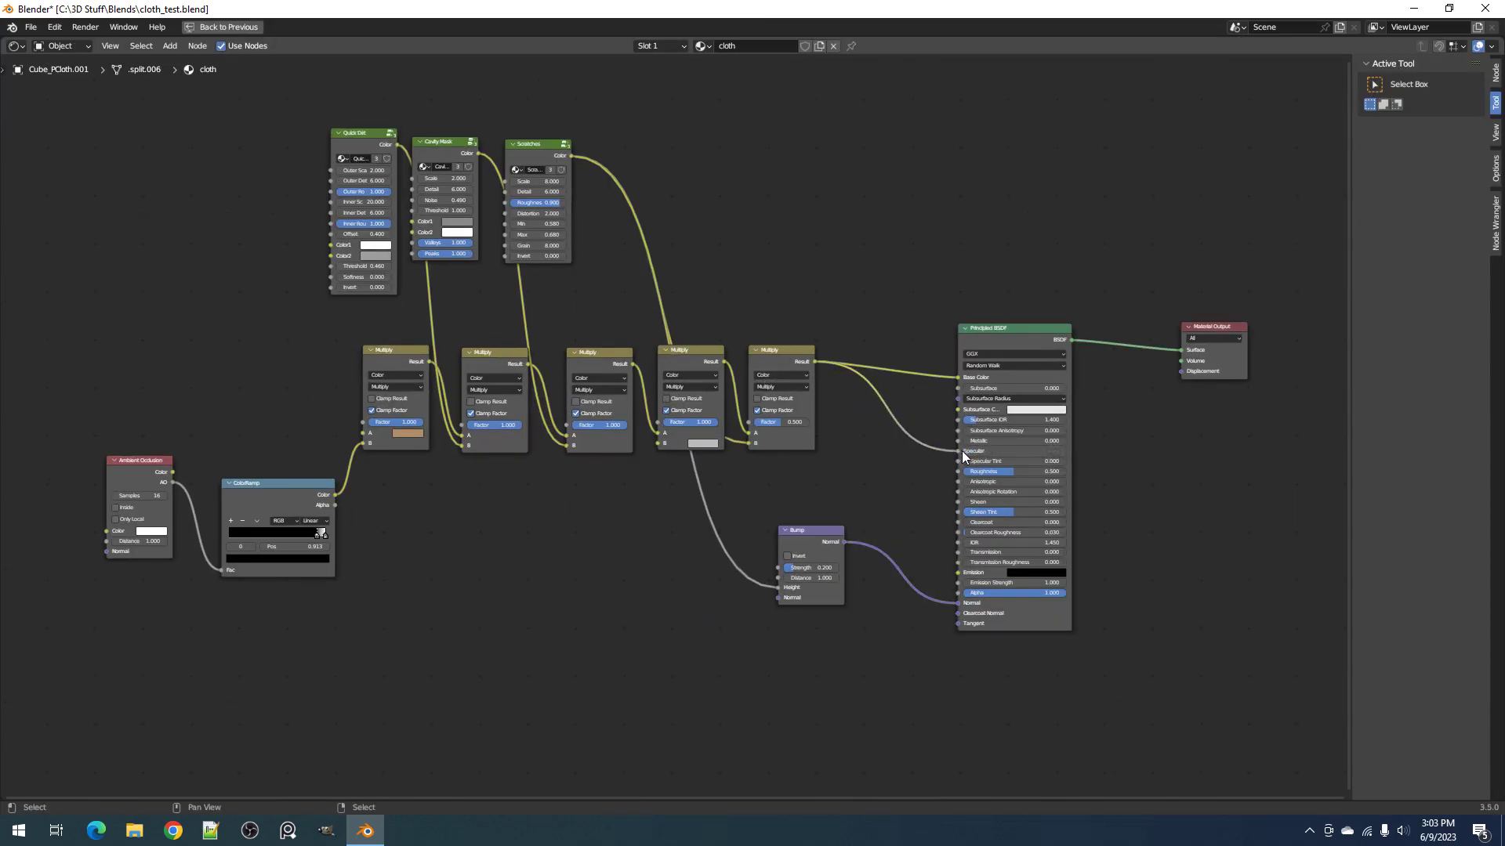
scroll(959, 452, up, 3)
middle_drag(1051, 496, 893, 470)
scroll(926, 506, up, 1)
drag(866, 468, 854, 514)
Step: Insert a ColorRamp node on the Roughness link, set Specular to 0.1, and restore the split editor layout
key(shift+a)
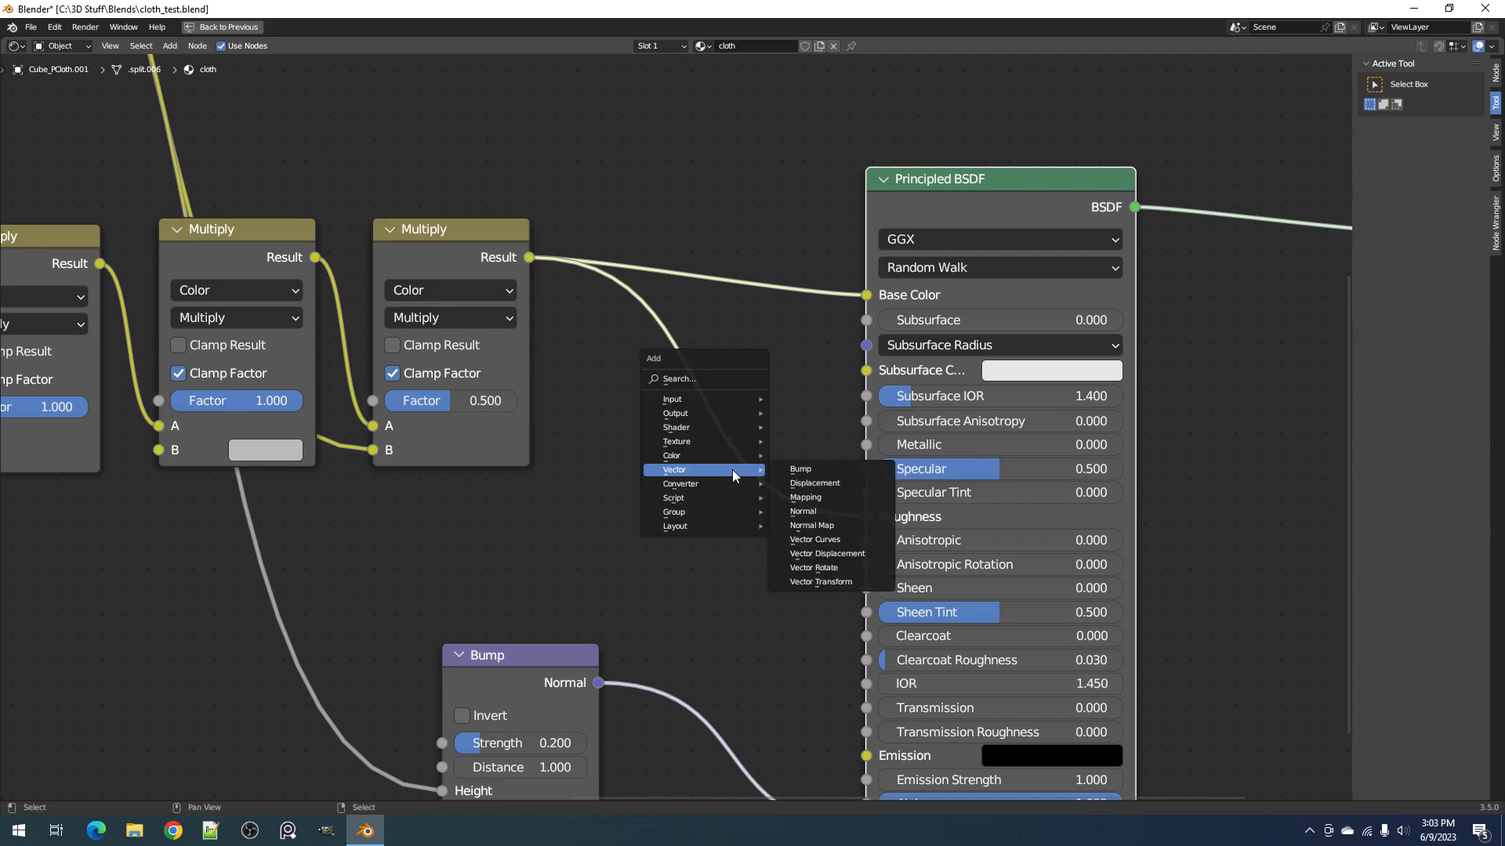
mouse_move(729, 484)
click(839, 514)
click(771, 429)
drag(1126, 469, 1019, 468)
key(ctrl+space)
Step: Examine the cloth in rendered shading, preview the roughness ColorRamp's output alone, and reconnect the Principled BSDF to the output
key(z)
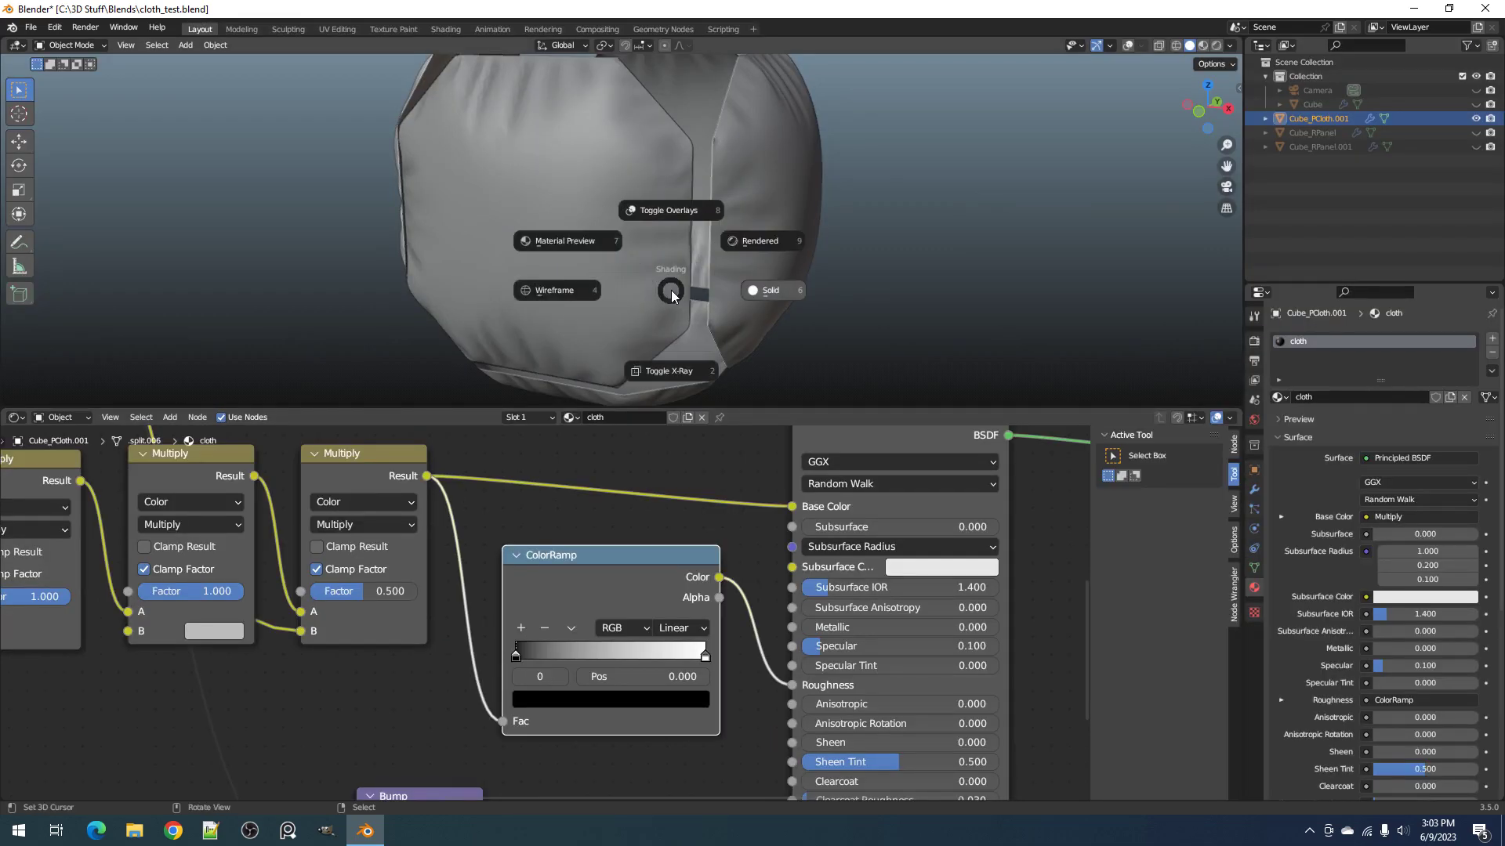
click(745, 243)
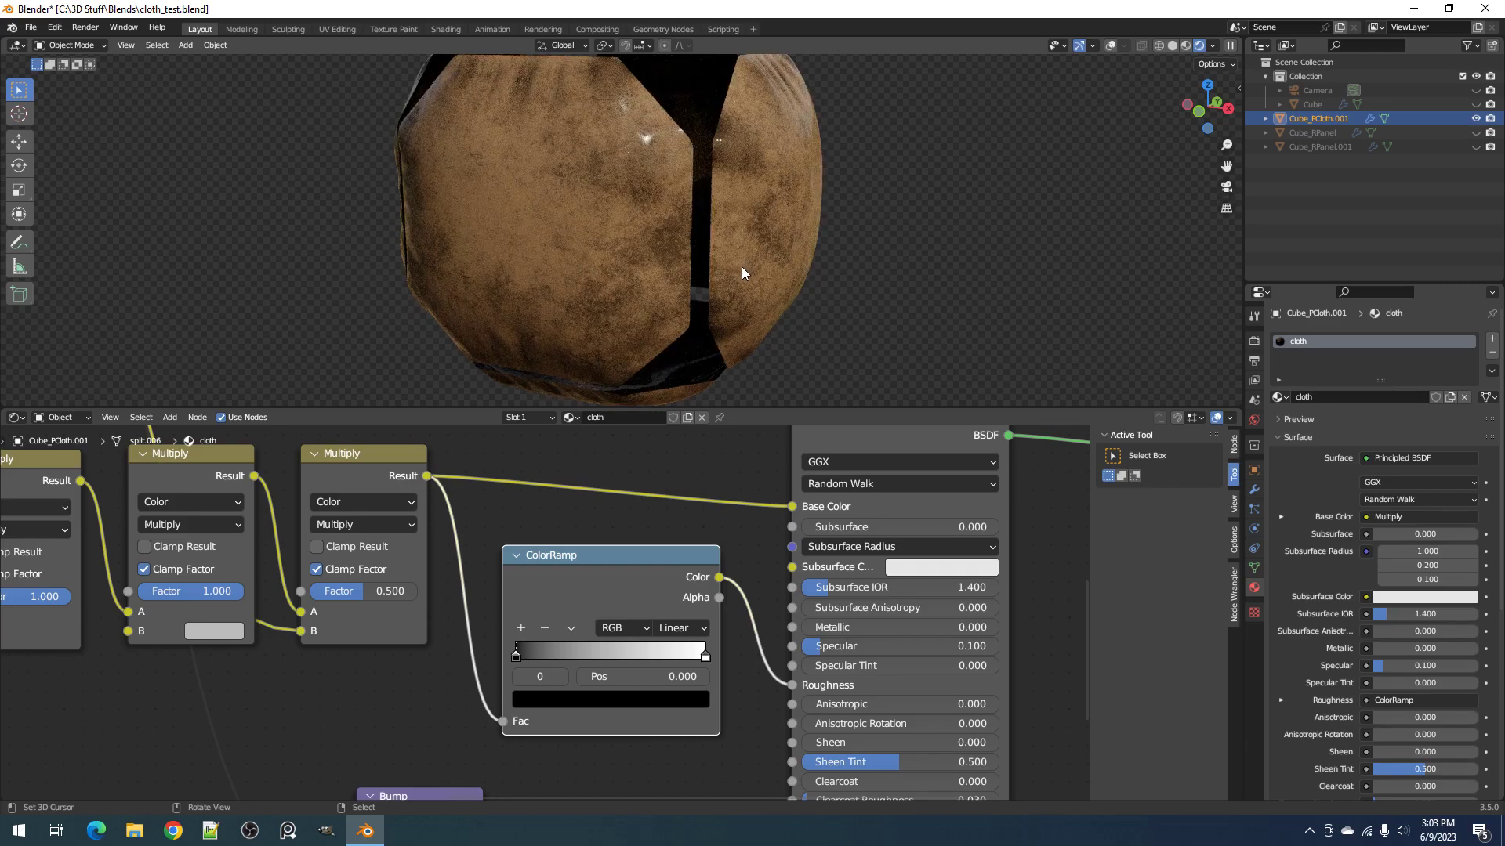
middle_drag(741, 266, 732, 234)
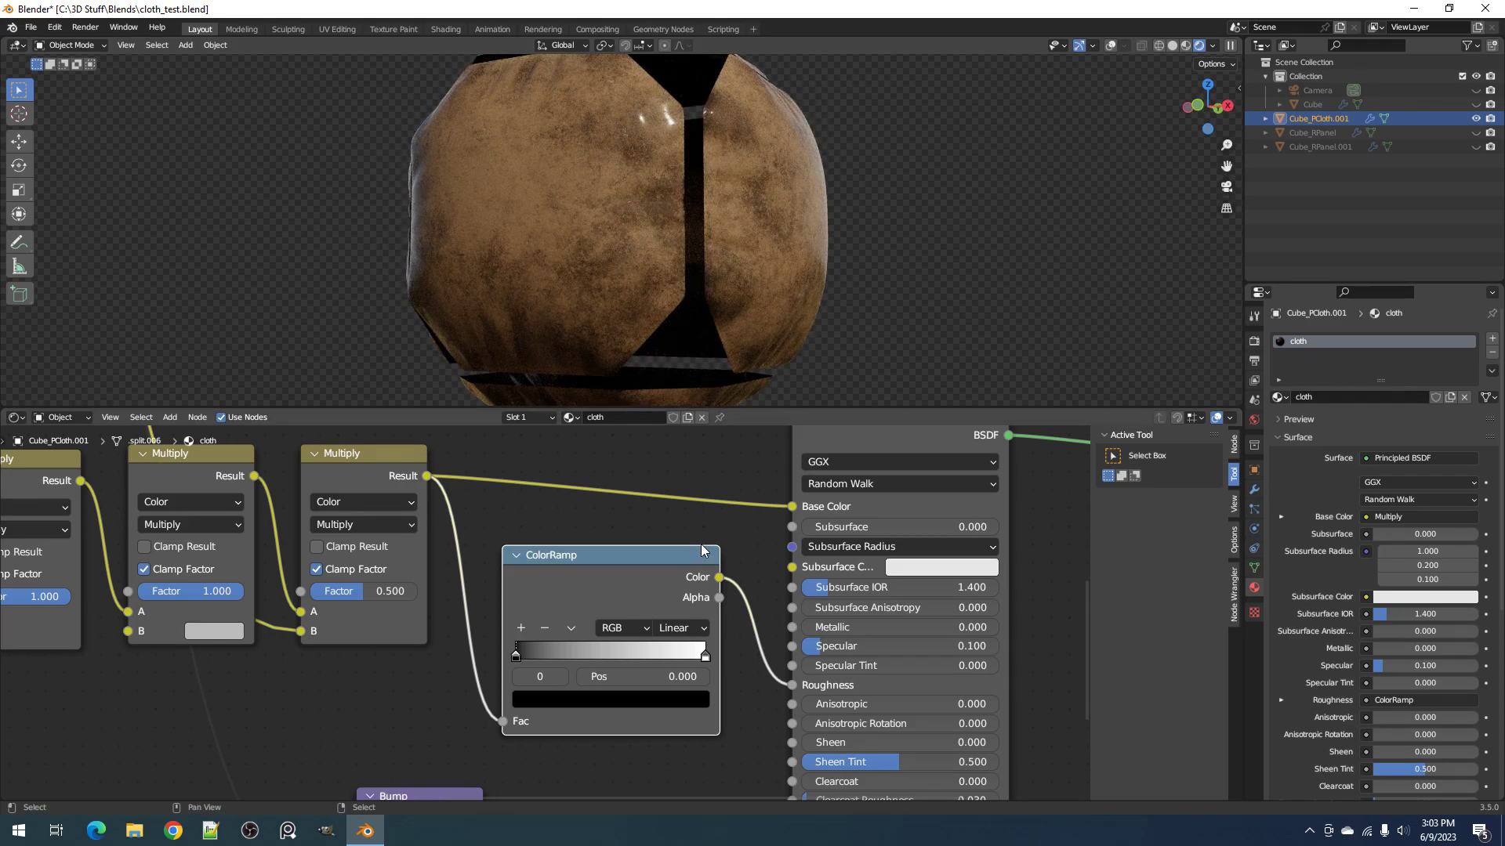
scroll(700, 544, down, 1)
ctrl+shift+click(615, 576)
scroll(826, 553, down, 1)
mouse_move(838, 552)
middle_down()
mouse_move(801, 557)
mouse_move(670, 642)
middle_up()
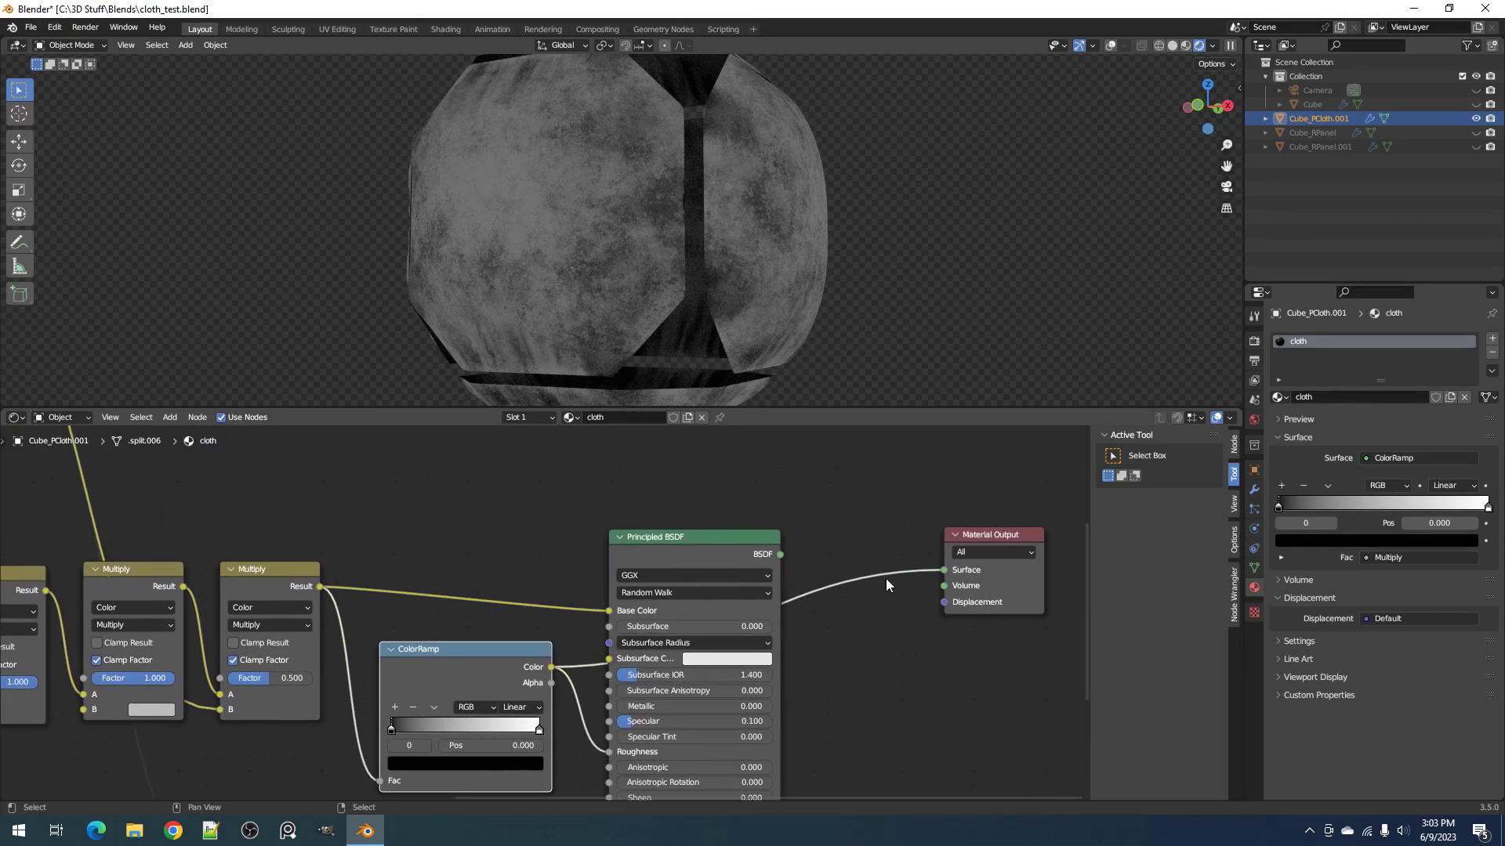
ctrl+shift+click(731, 539)
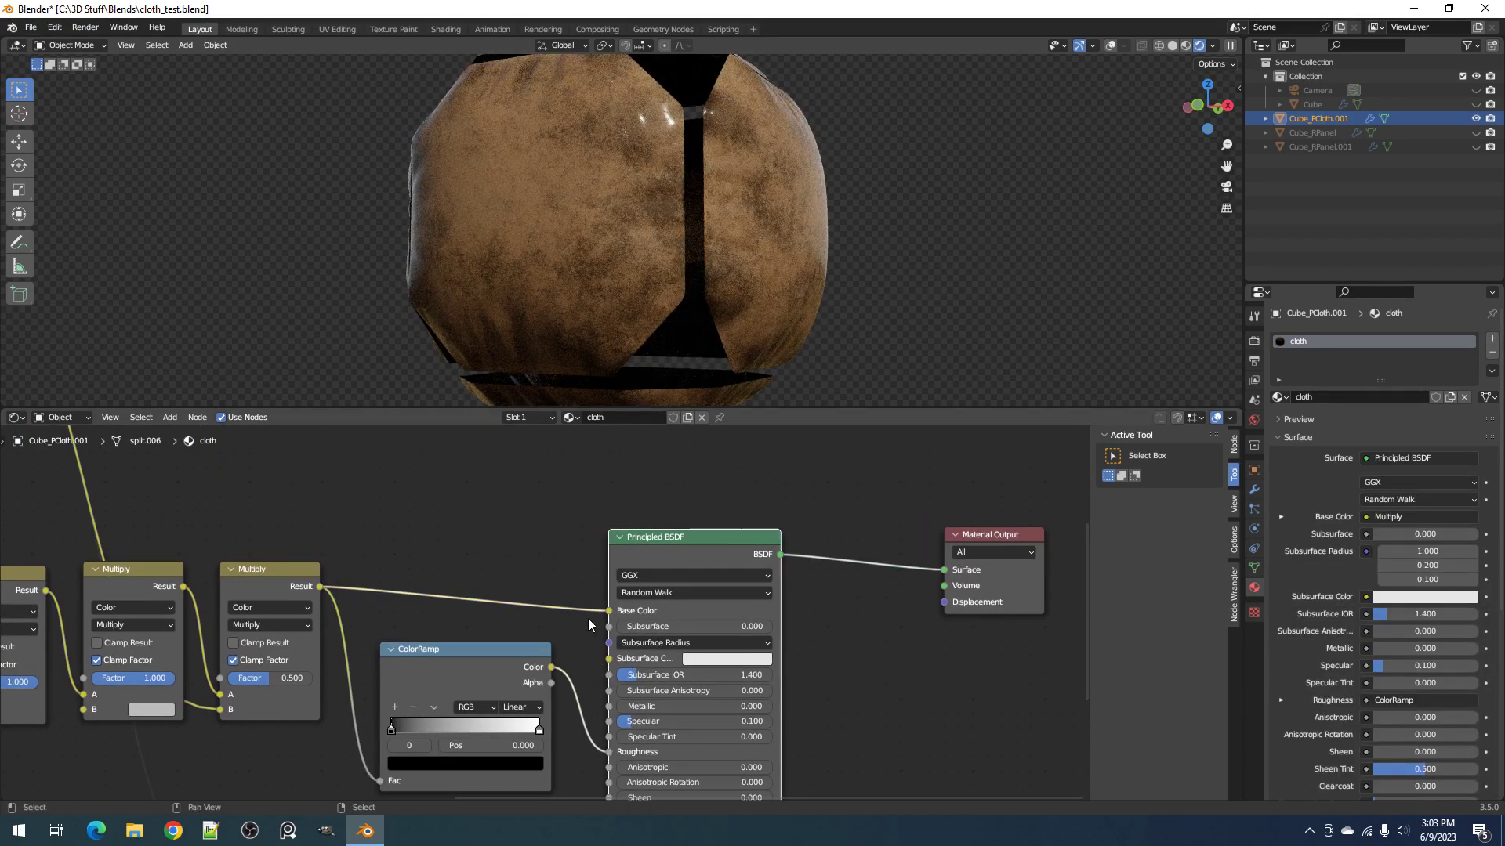
Step: Try a gray with a Value of 0.338 for the roughness ColorRamp's black stop and inspect the cloth
middle_drag(567, 636, 601, 591)
scroll(557, 668, up, 4)
scroll(557, 674, down, 1)
click(497, 740)
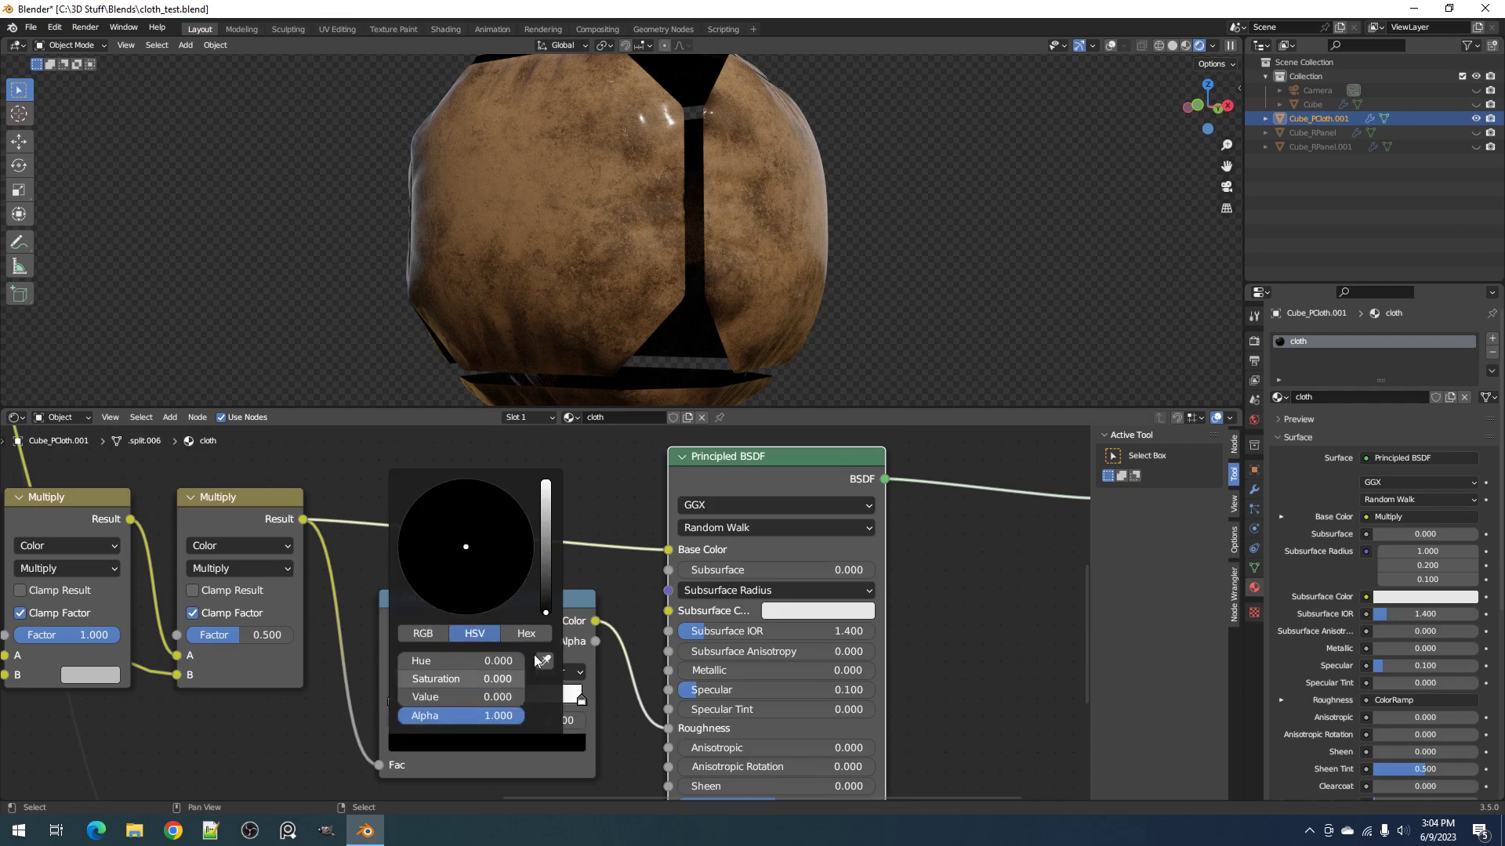
mouse_move(548, 555)
mouse_down()
mouse_move(546, 511)
mouse_move(546, 535)
mouse_up()
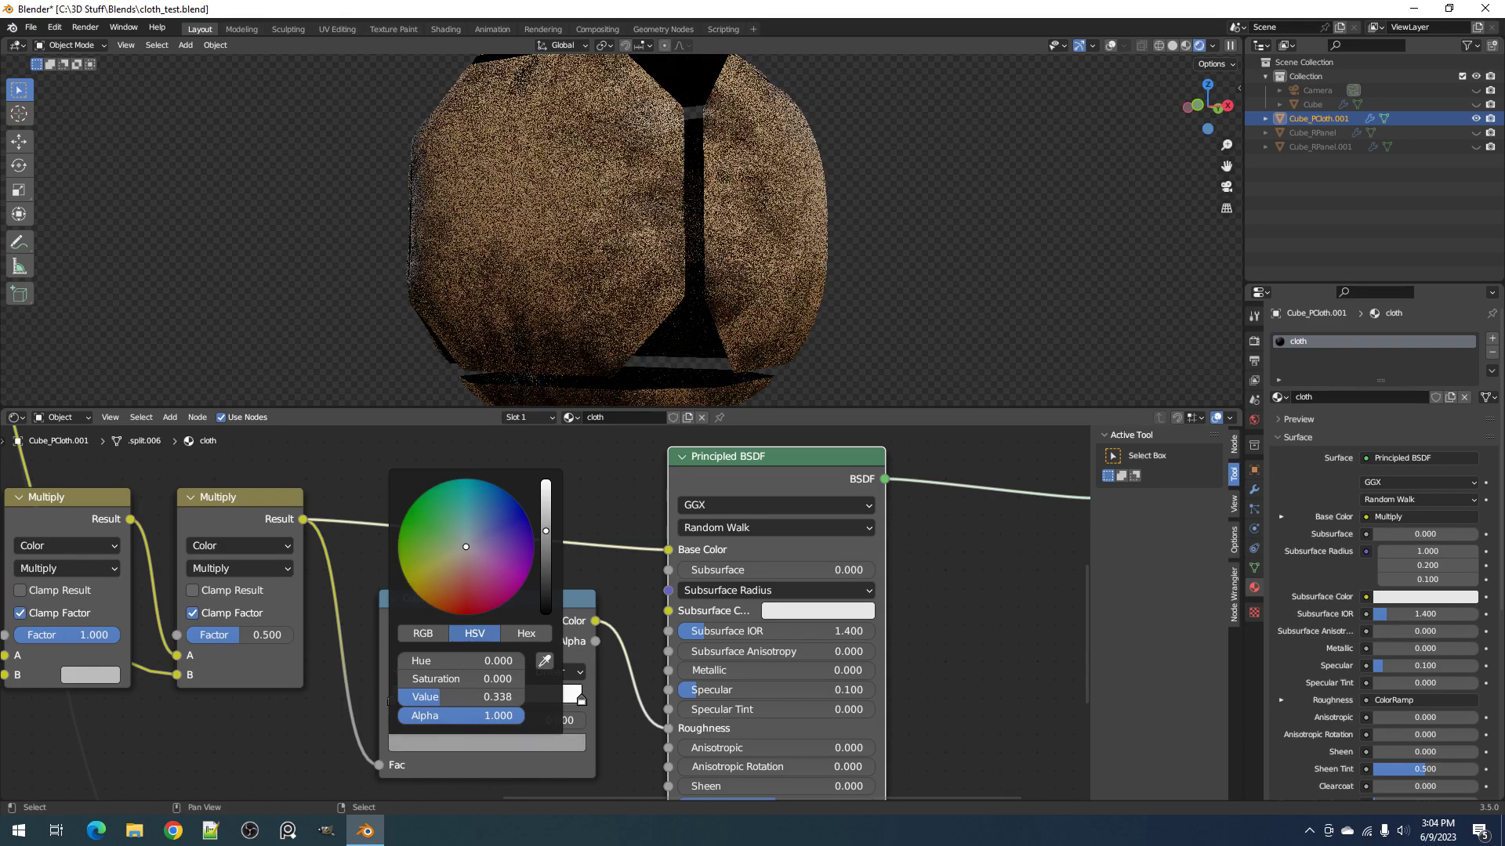
middle_drag(823, 306, 774, 257)
scroll(807, 298, up, 4)
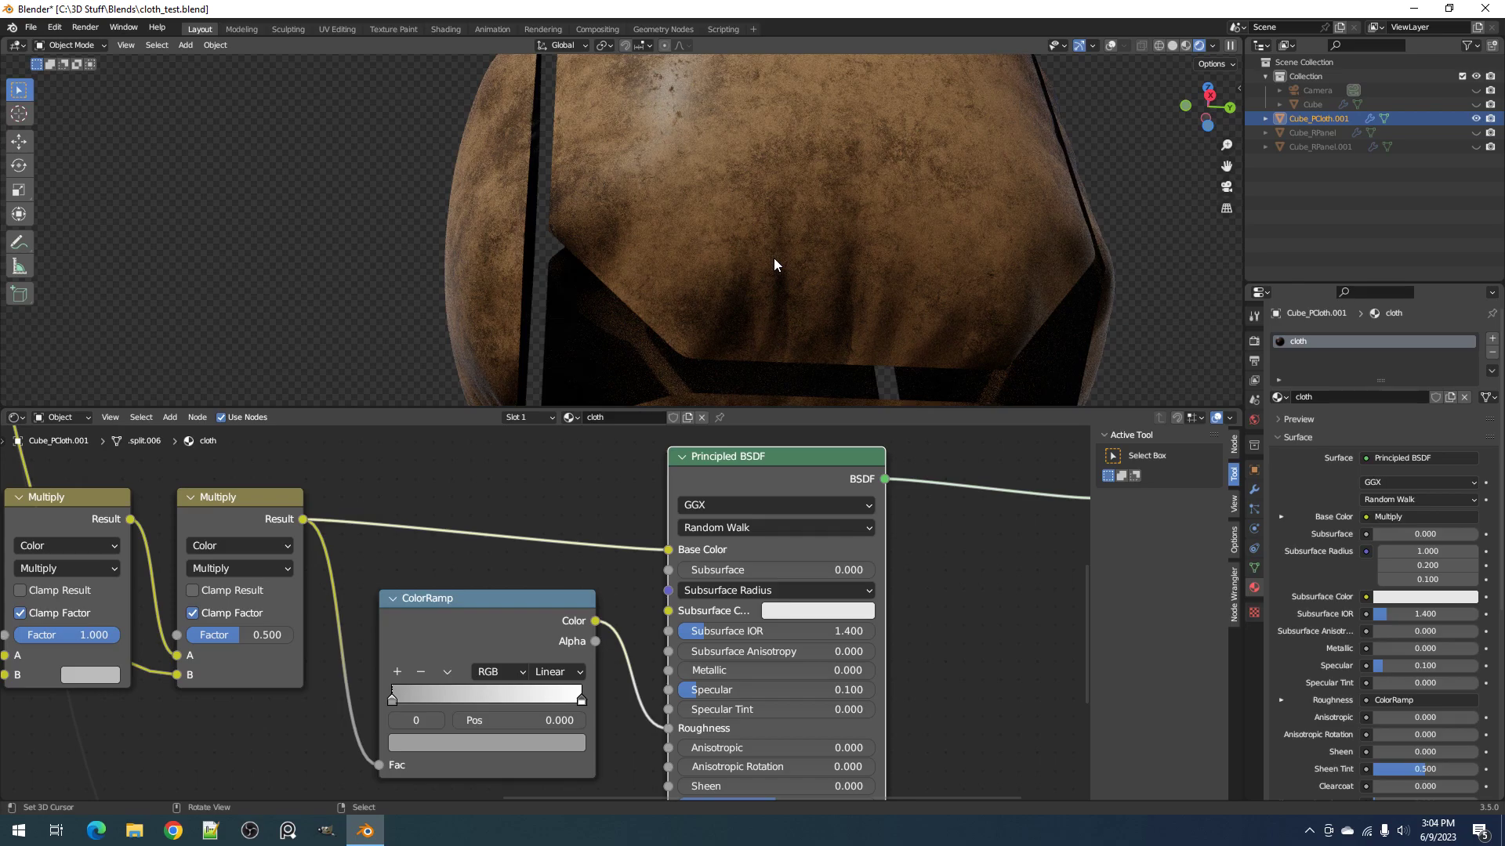
Step: Try feeding the ColorRamp into the Specular input as well, inspect the cloth, and disconnect it again
drag(595, 620, 668, 690)
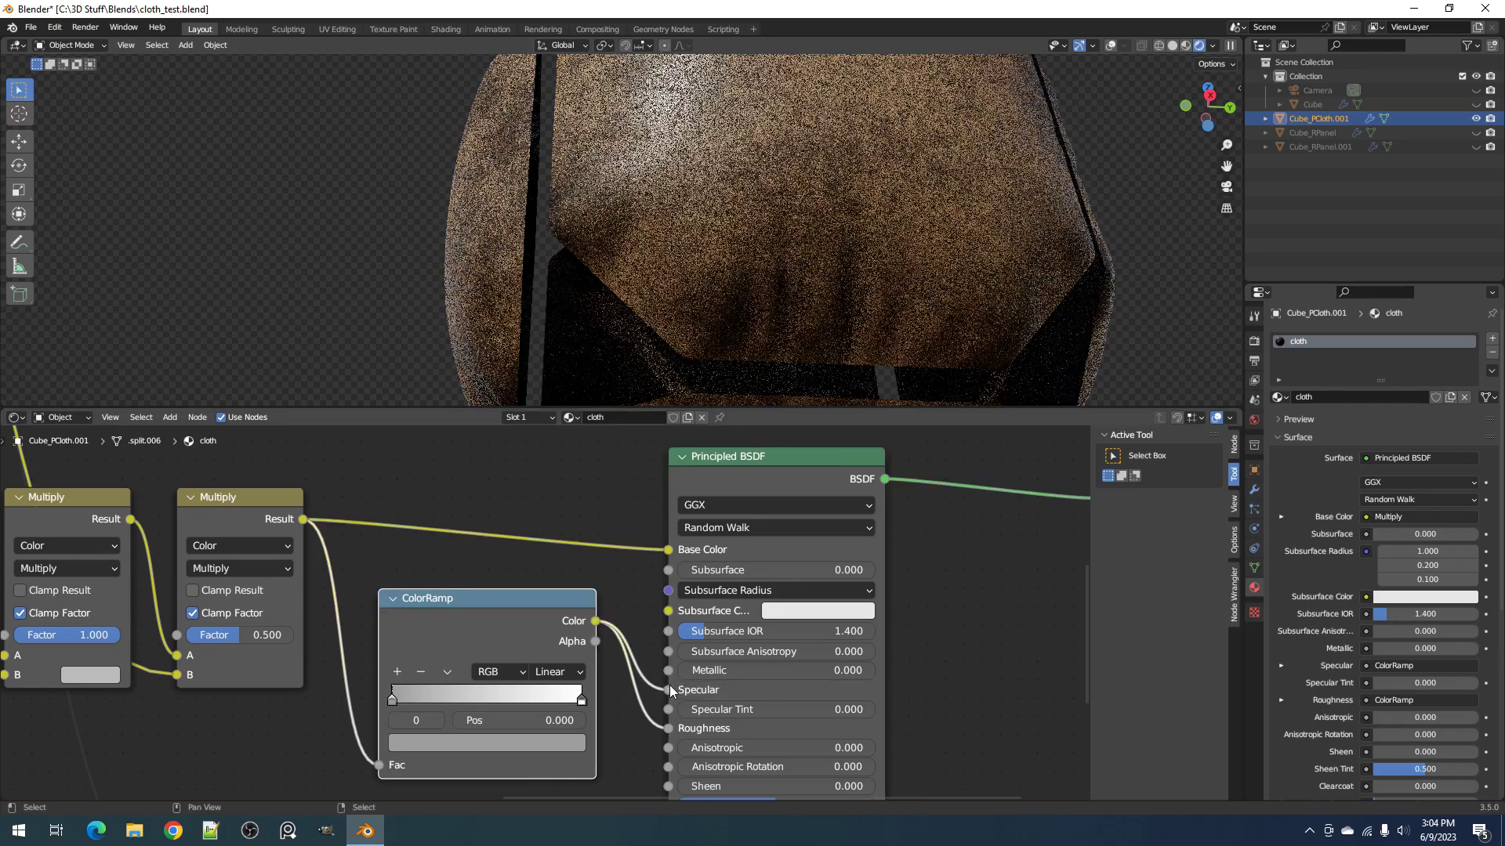
scroll(693, 264, down, 4)
middle_drag(693, 263, 735, 316)
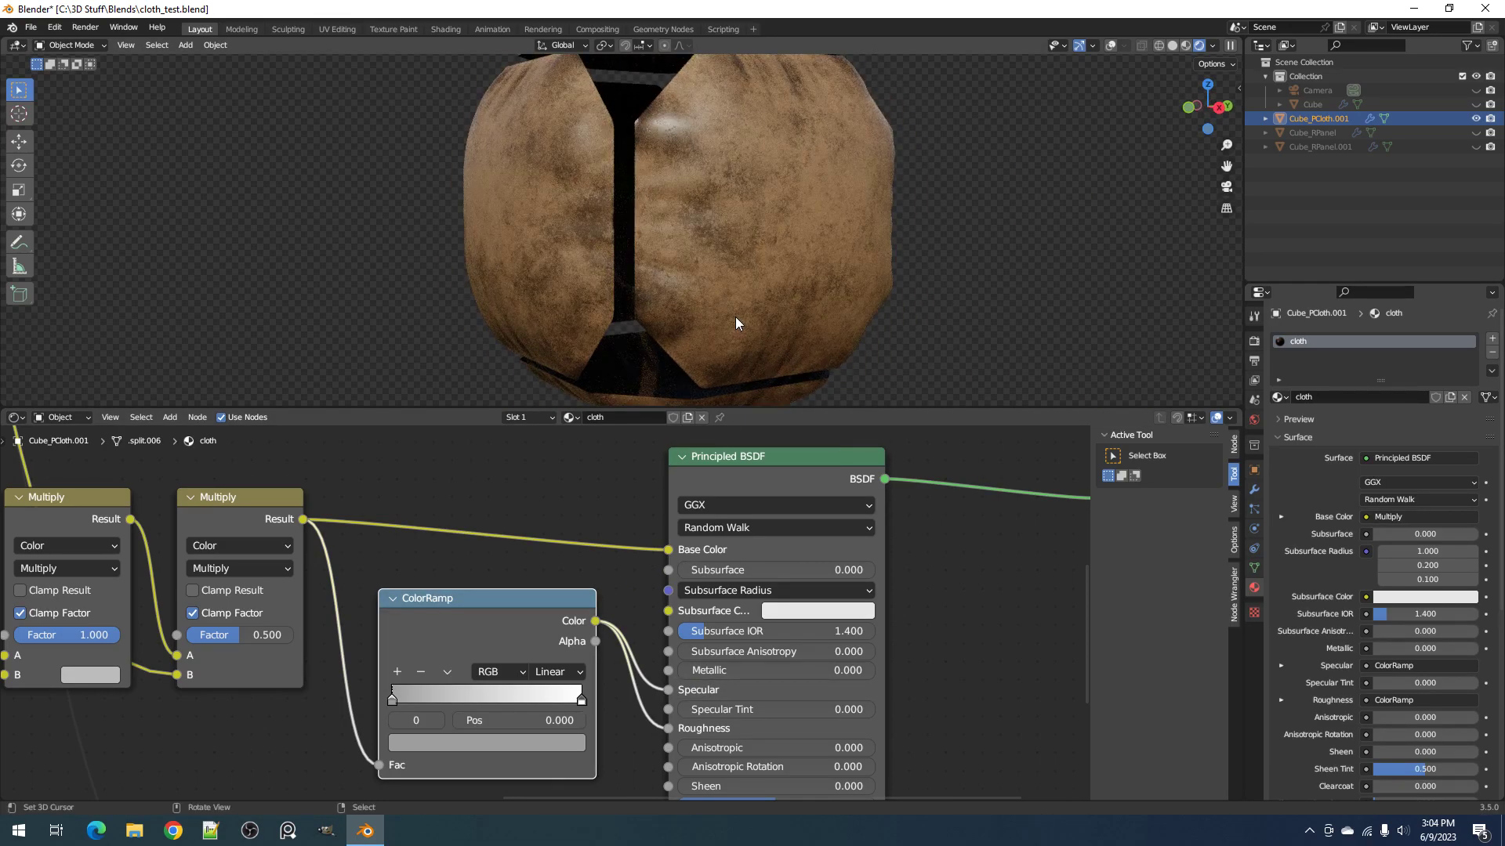
drag(666, 689, 625, 560)
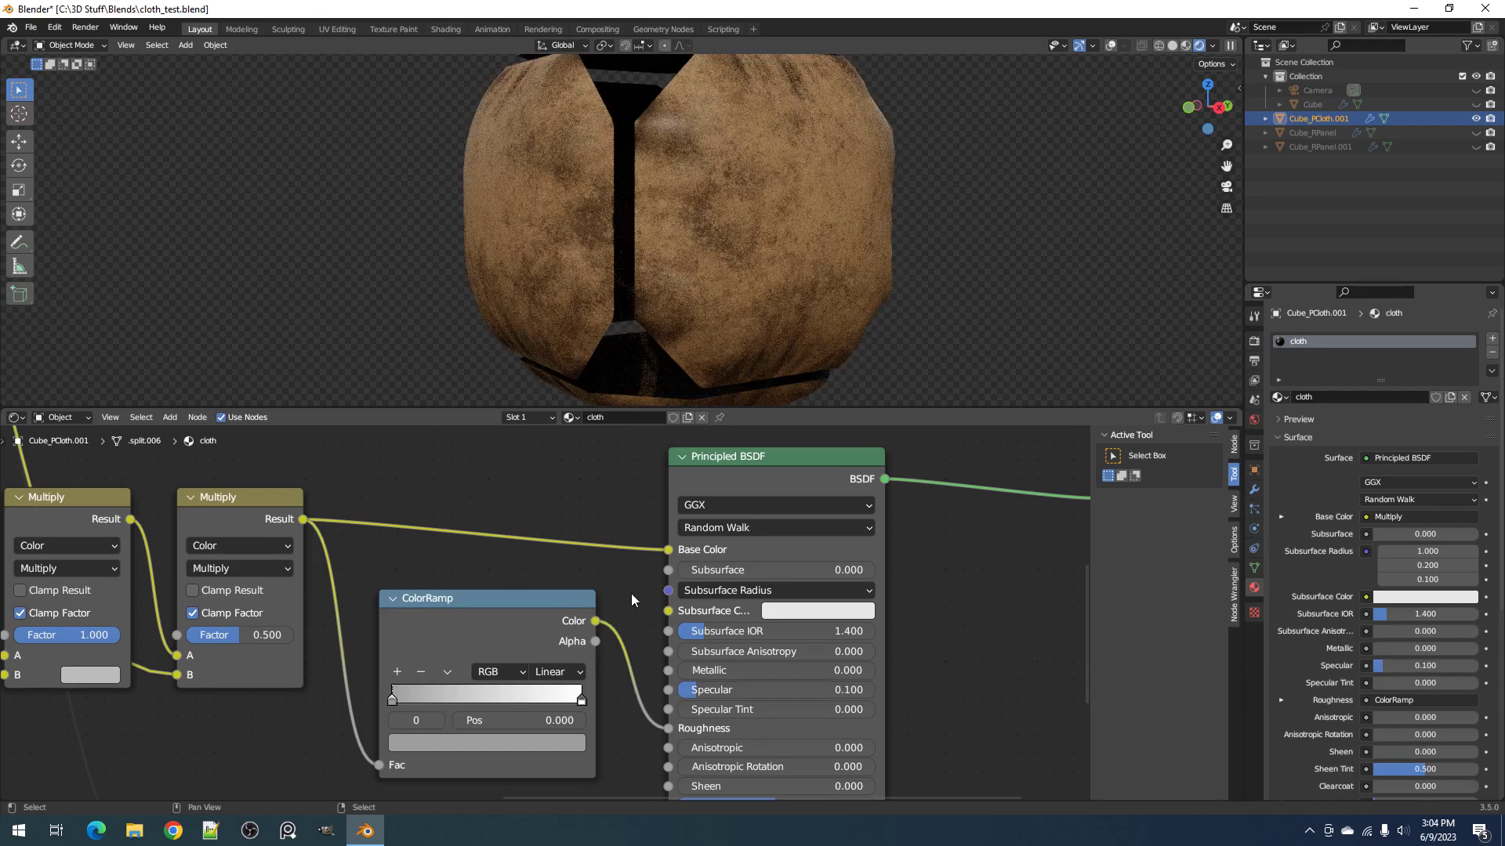
middle_drag(805, 296, 840, 267)
scroll(837, 270, up, 3)
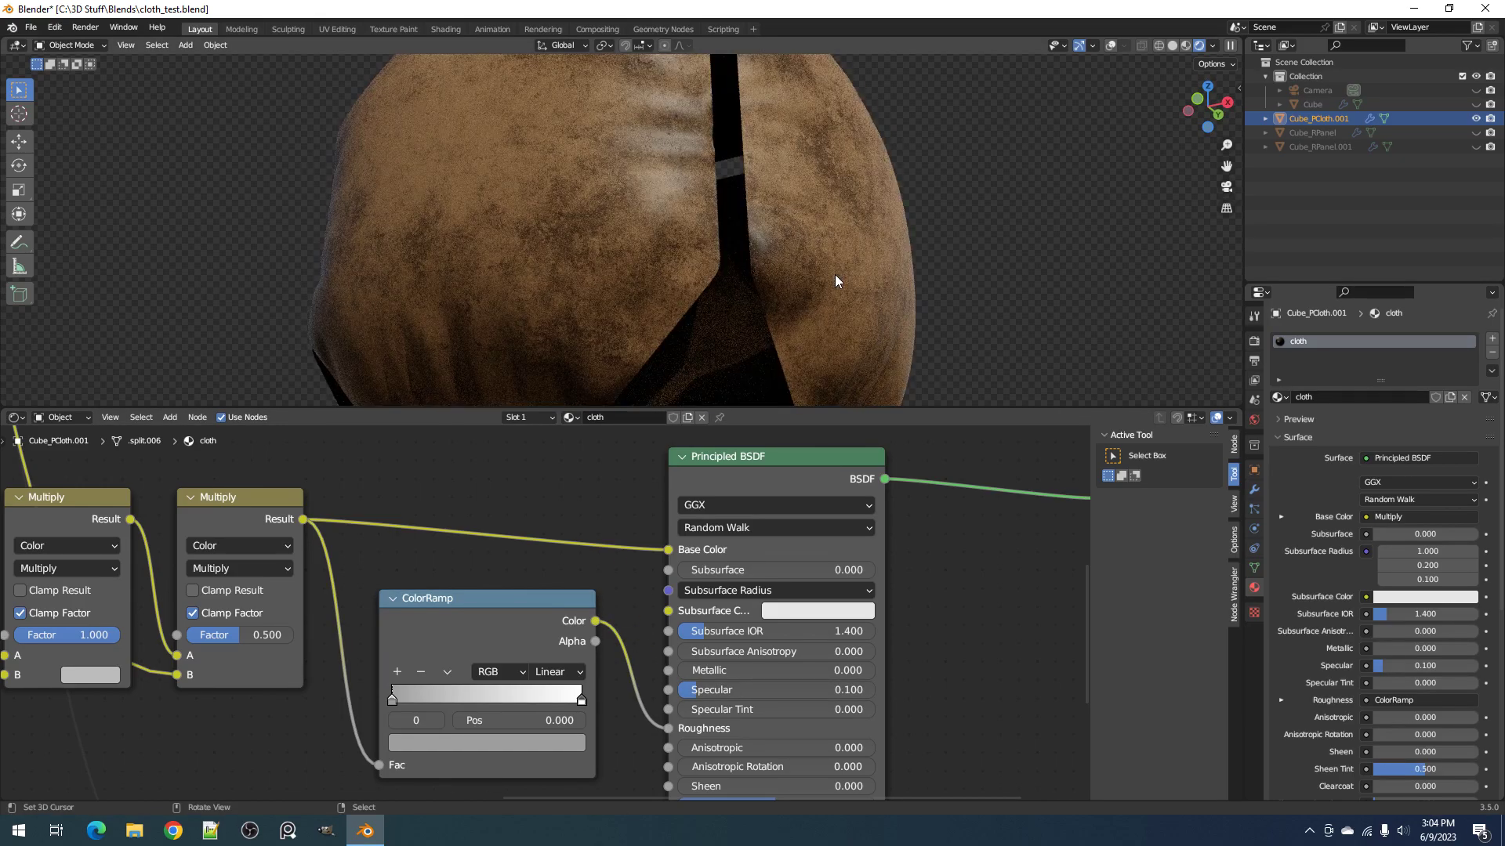
Step: Try a Value of 0.501 for the ColorRamp's dark stop and preview the ColorRamp output on the cloth
click(480, 743)
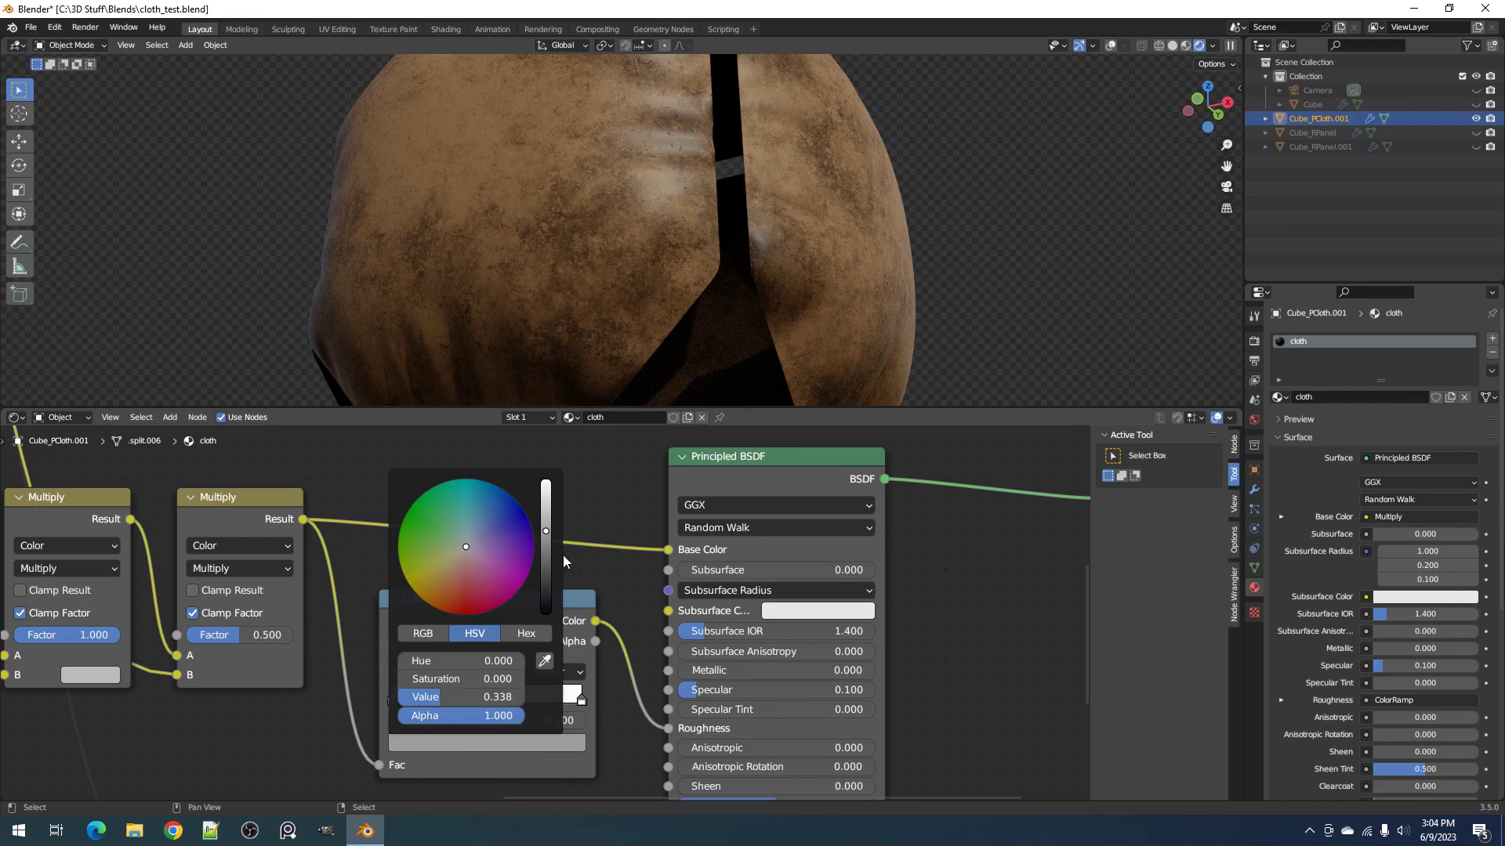
click(548, 523)
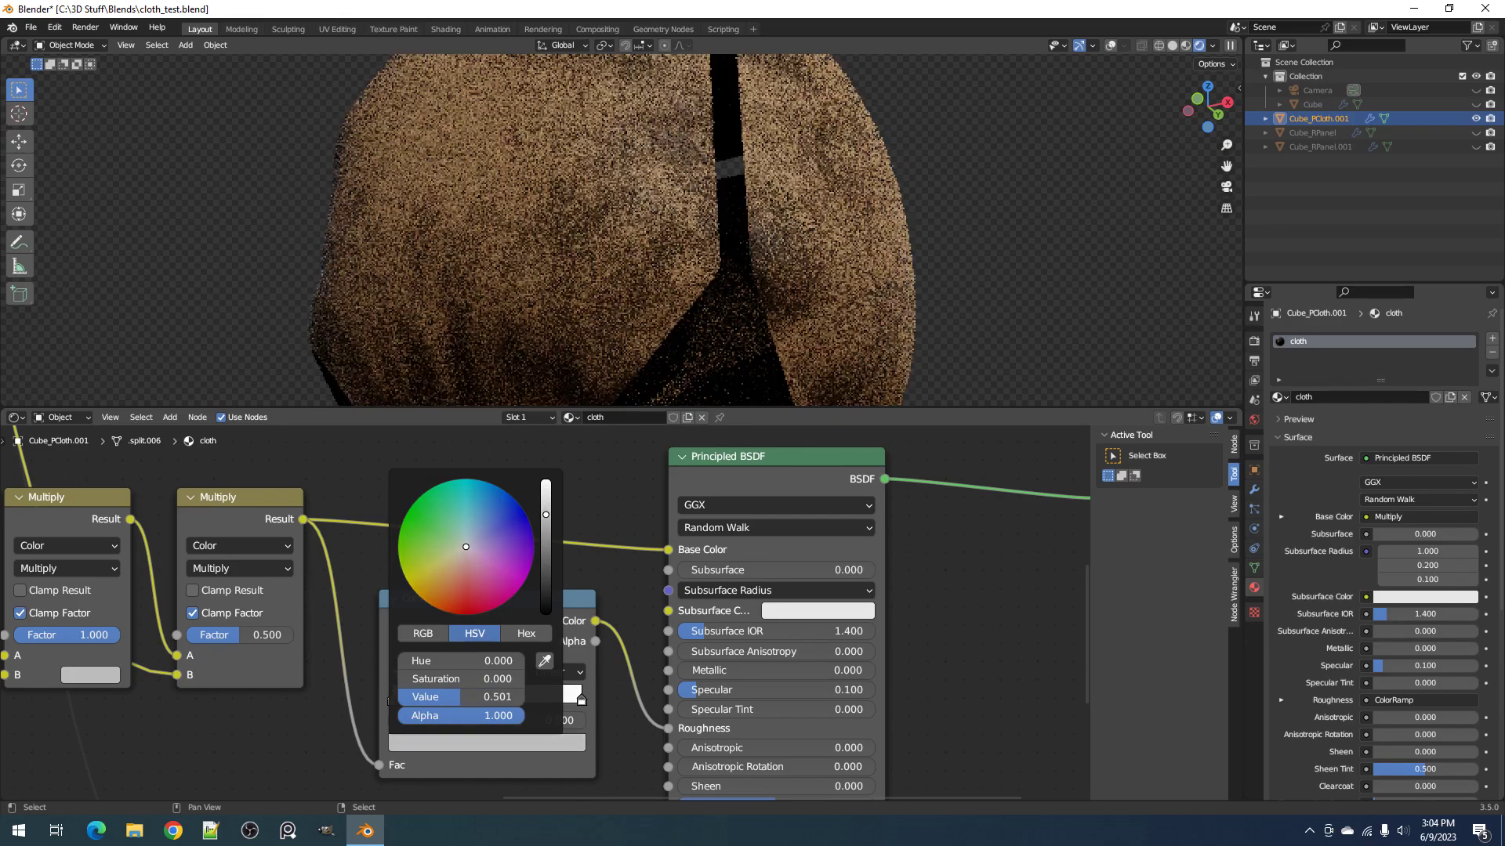
ctrl+shift+click(497, 632)
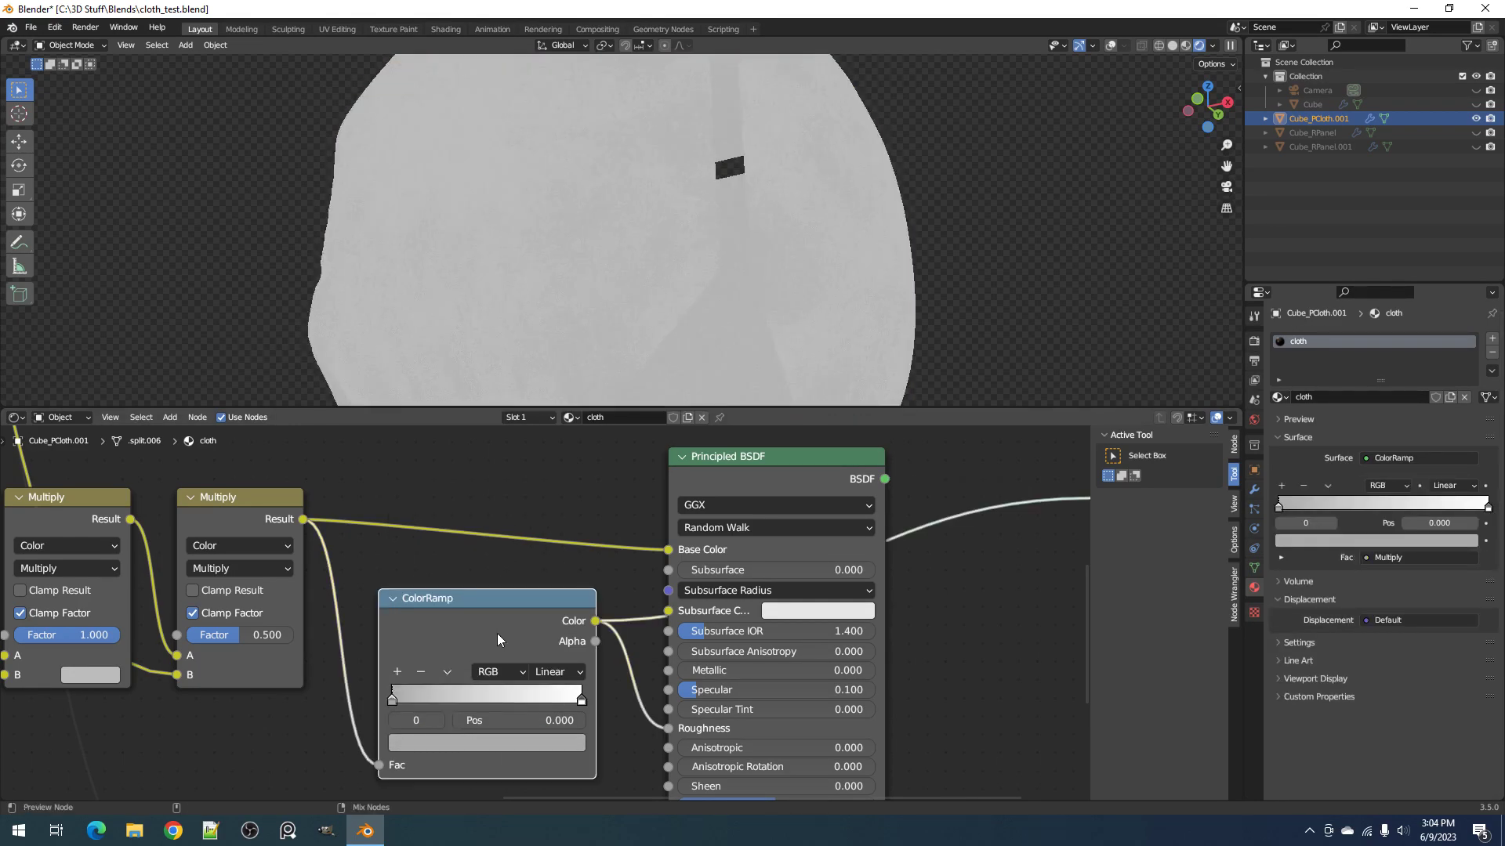
Step: Place the ColorRamp's black stop at 0.067 and white stop at 0.503 in preview, and reconnect the Principled BSDF
mouse_move(393, 699)
mouse_down()
mouse_move(539, 698)
mouse_move(392, 703)
mouse_up()
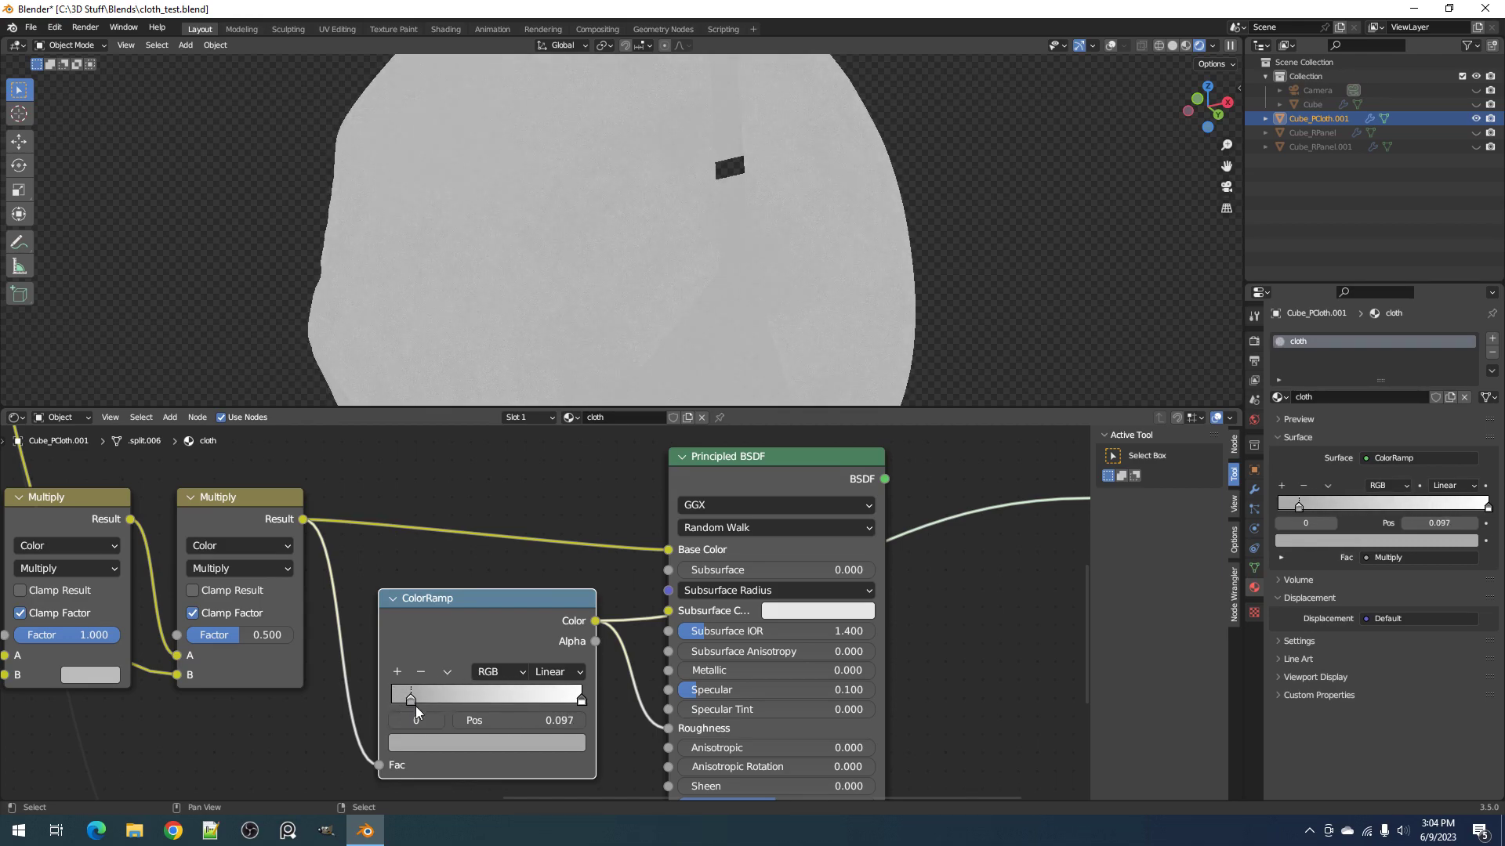
click(452, 745)
click(545, 614)
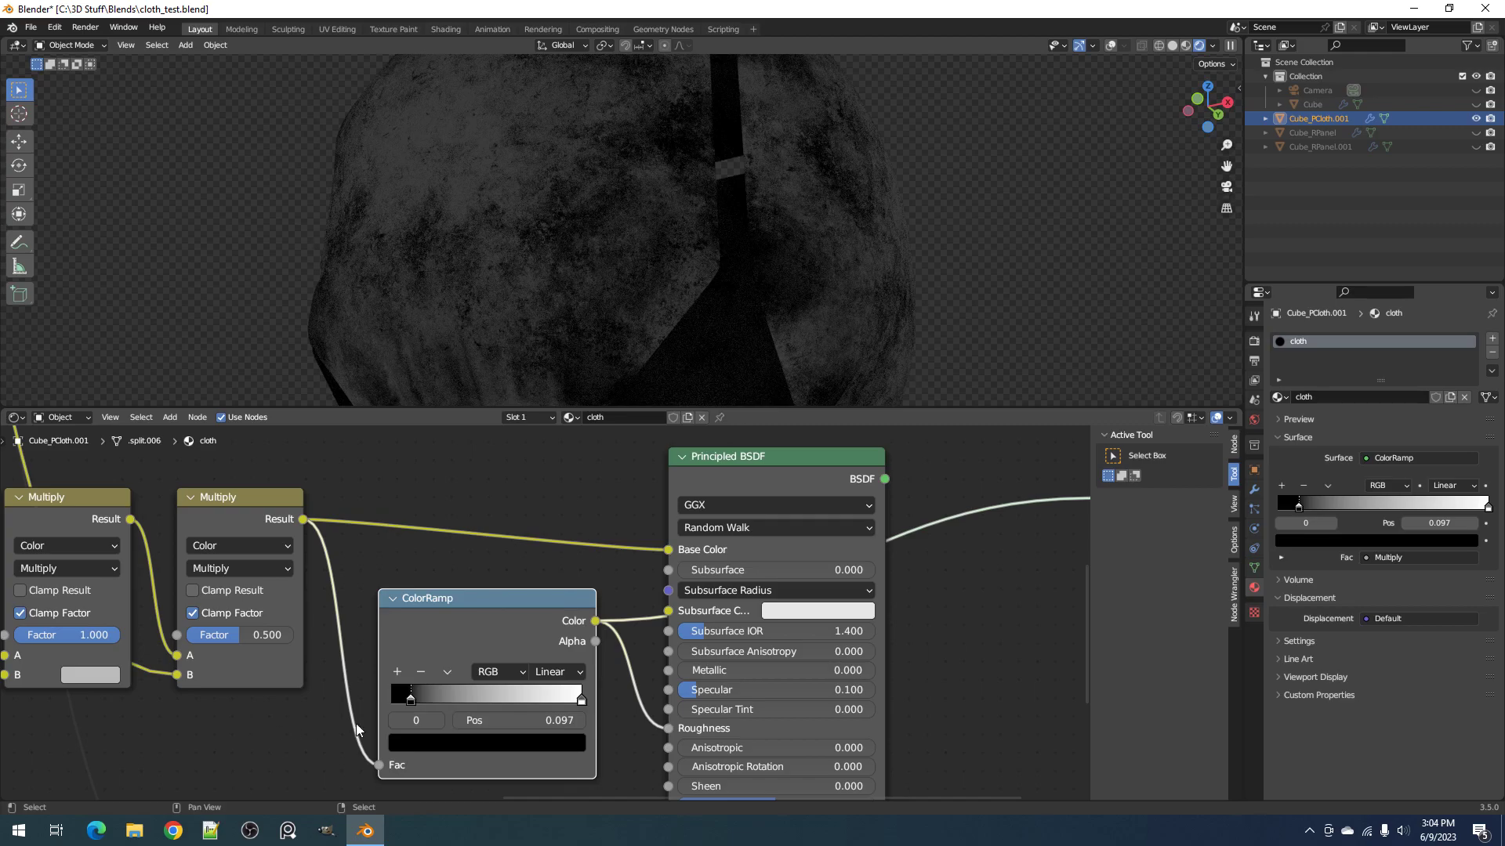
drag(418, 692, 421, 691)
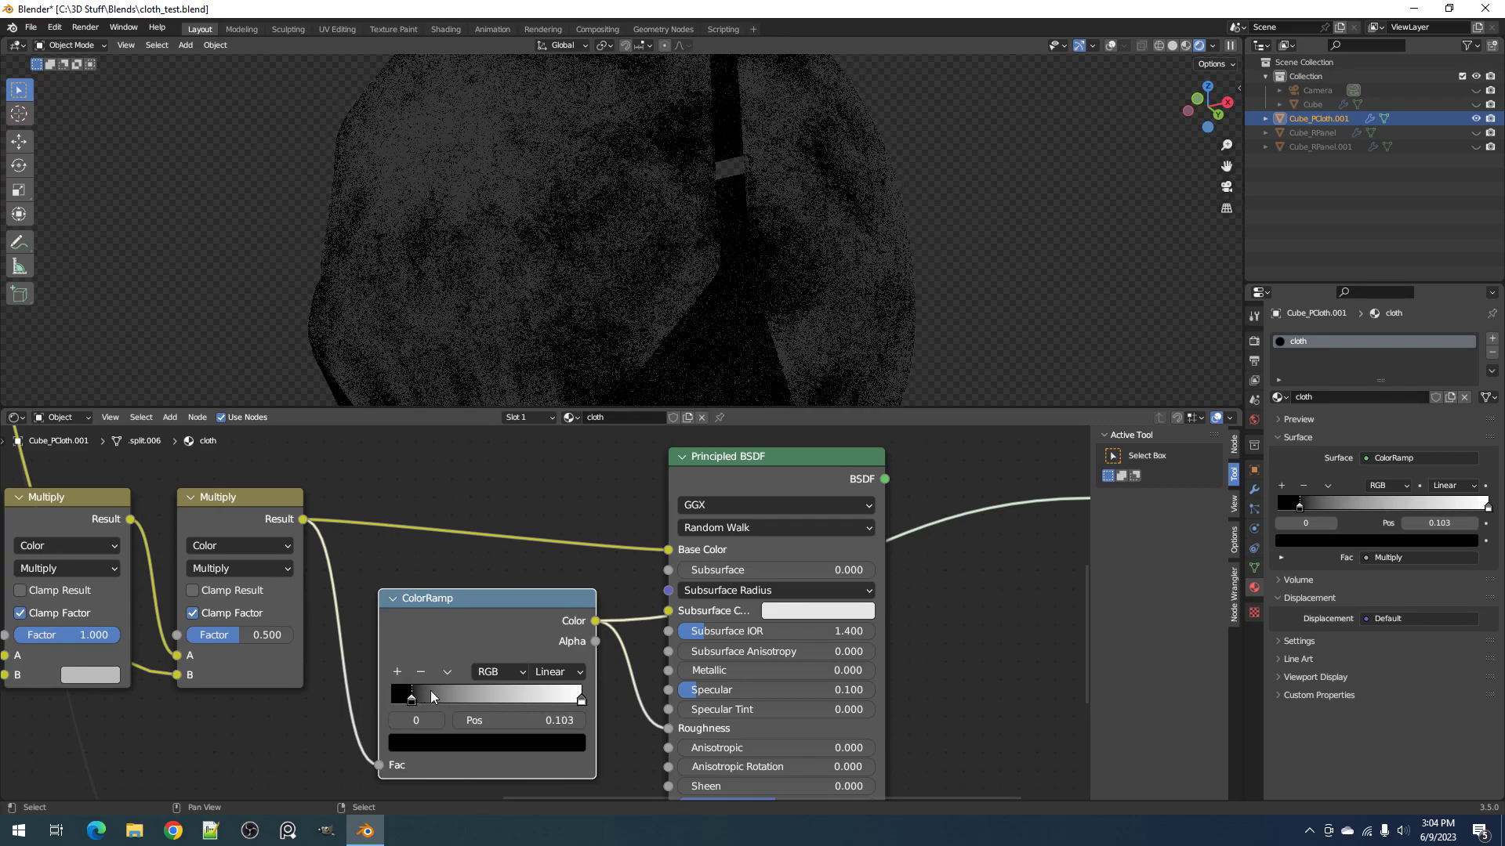
drag(579, 695, 497, 696)
ctrl+shift+click(712, 481)
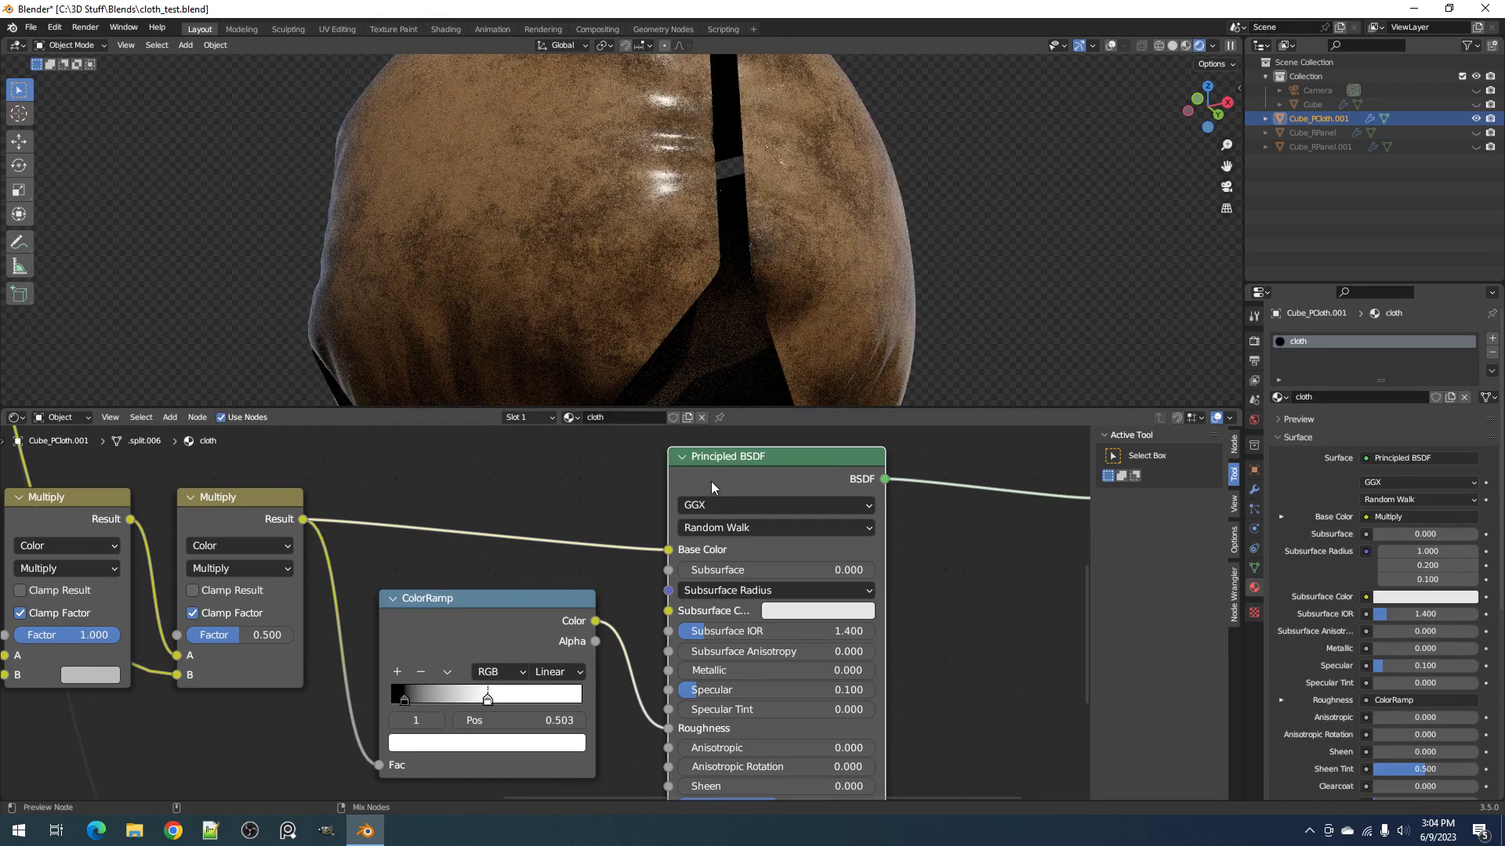
Step: Set the color of the ColorRamp's stop at 0.067 to light gray with a Value of about 0.67
ctrl+scroll(404, 720, down, 1)
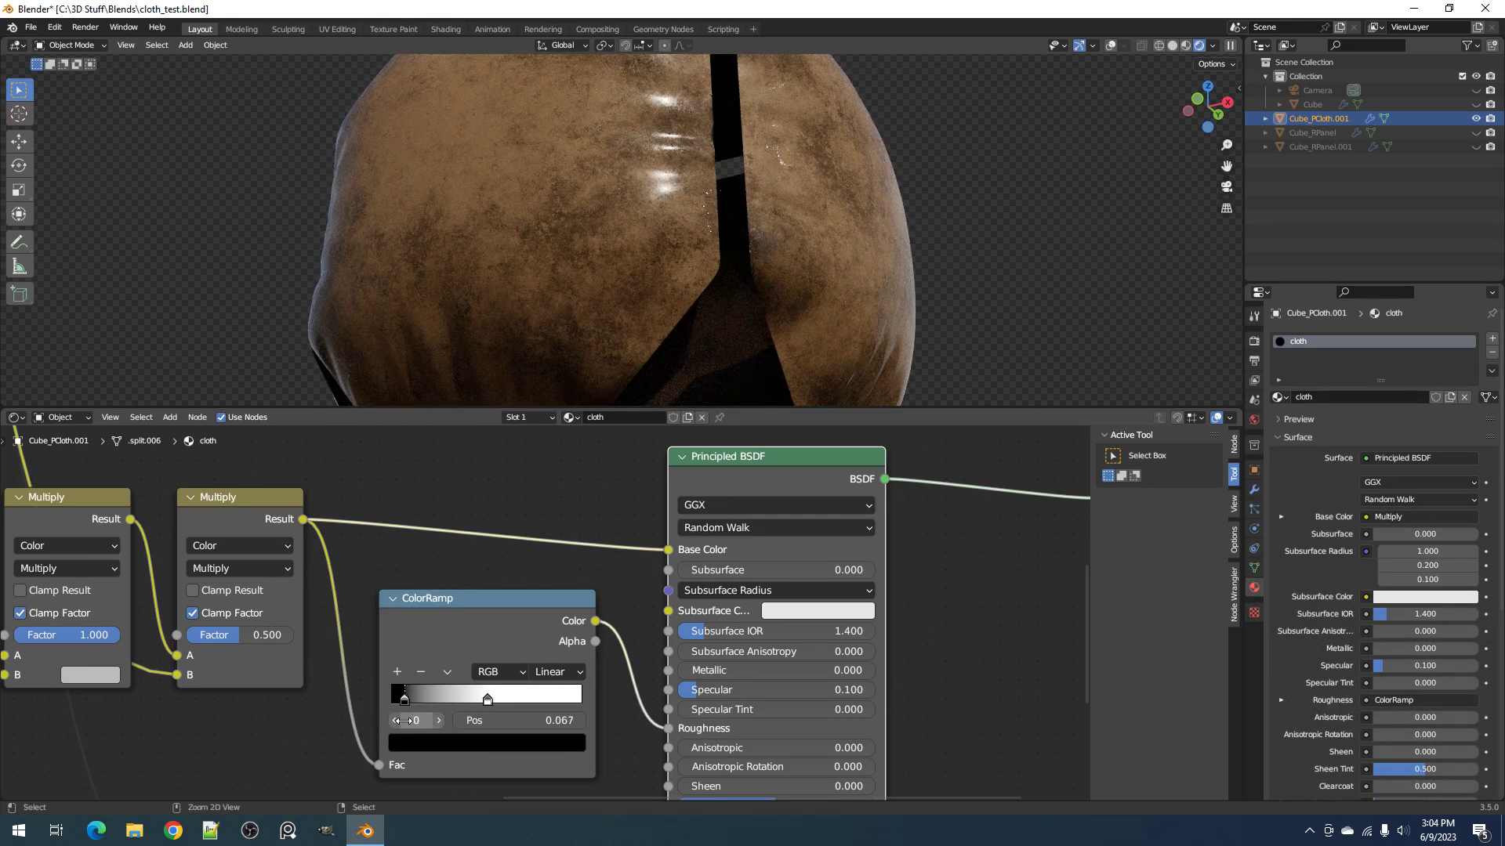
click(435, 744)
click(546, 513)
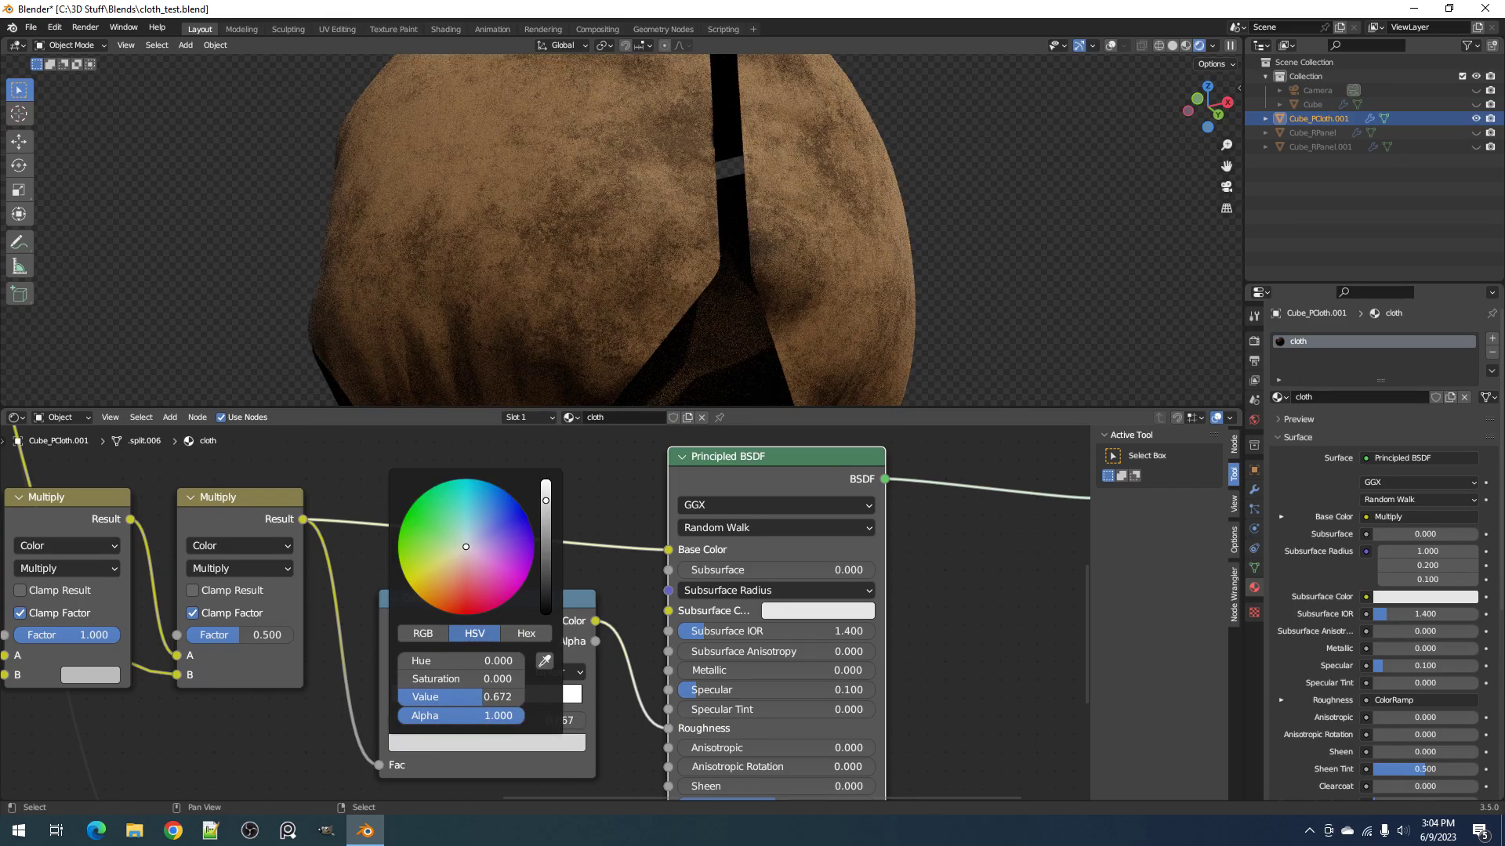
mouse_move(828, 252)
middle_down()
mouse_move(803, 289)
mouse_move(784, 253)
mouse_move(801, 251)
middle_up()
scroll(806, 285, down, 2)
Step: Switch the viewport to solid shading and save the file
key(z)
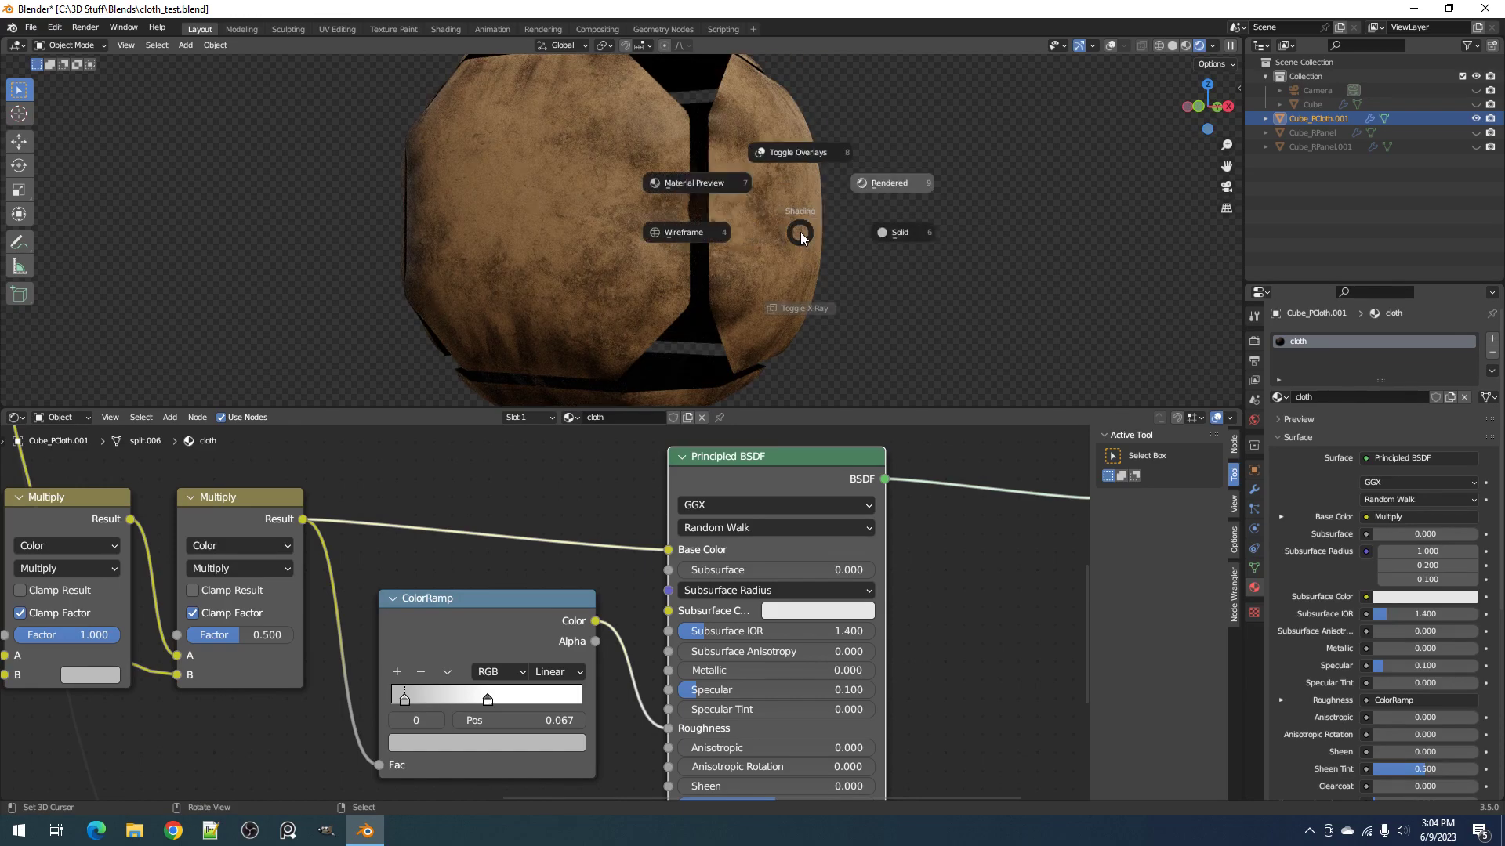
click(890, 224)
middle_drag(890, 224, 761, 232)
key(ctrl+s)
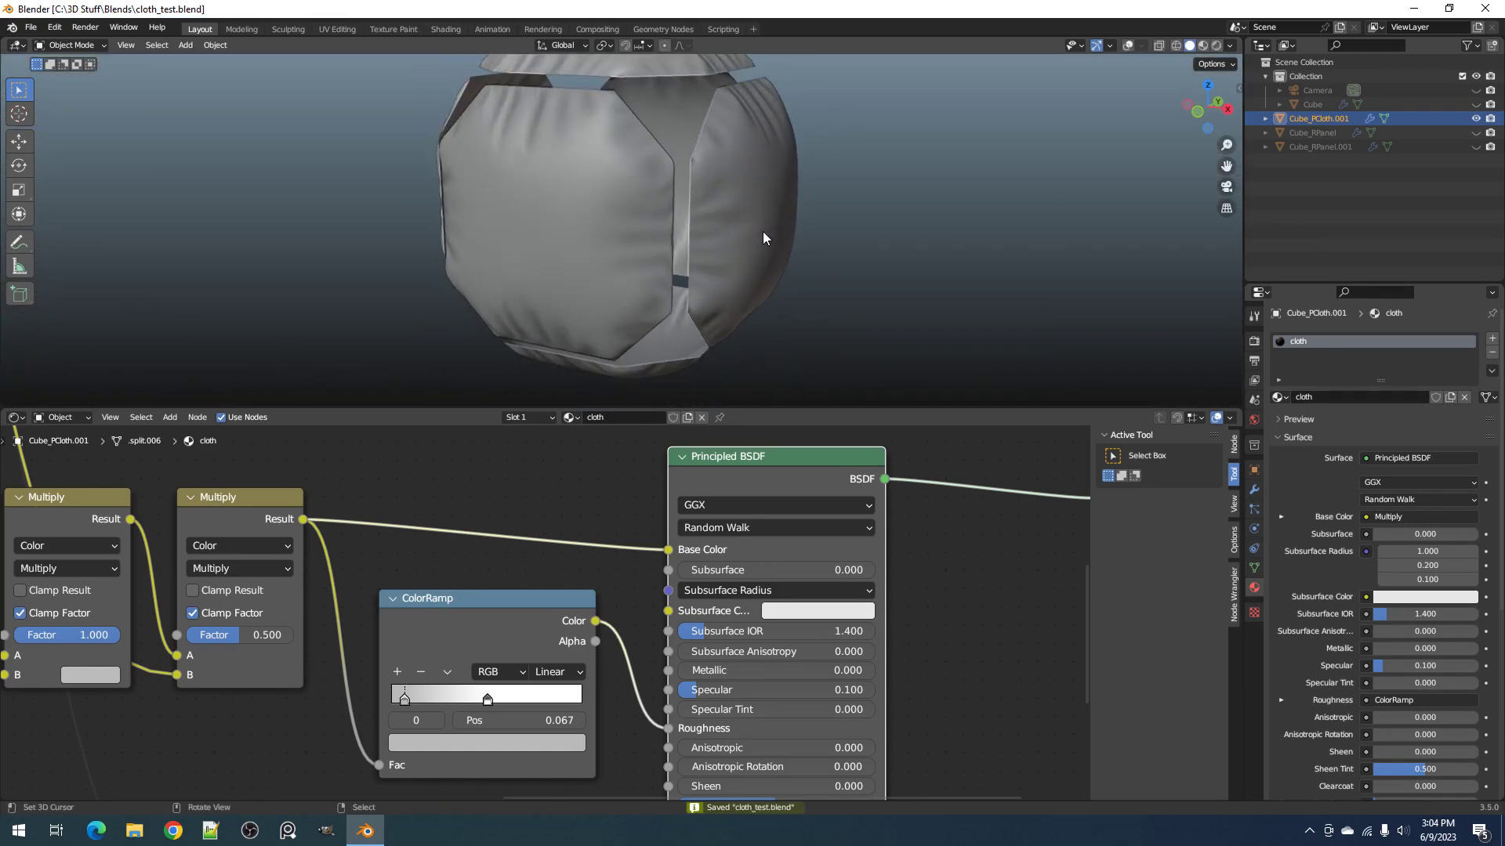
Step: Examine the cloth material's Ambient Occlusion, ColorRamp and chained Multiply nodes alongside the padded cube
scroll(541, 623, down, 6)
middle_drag(121, 631, 705, 594)
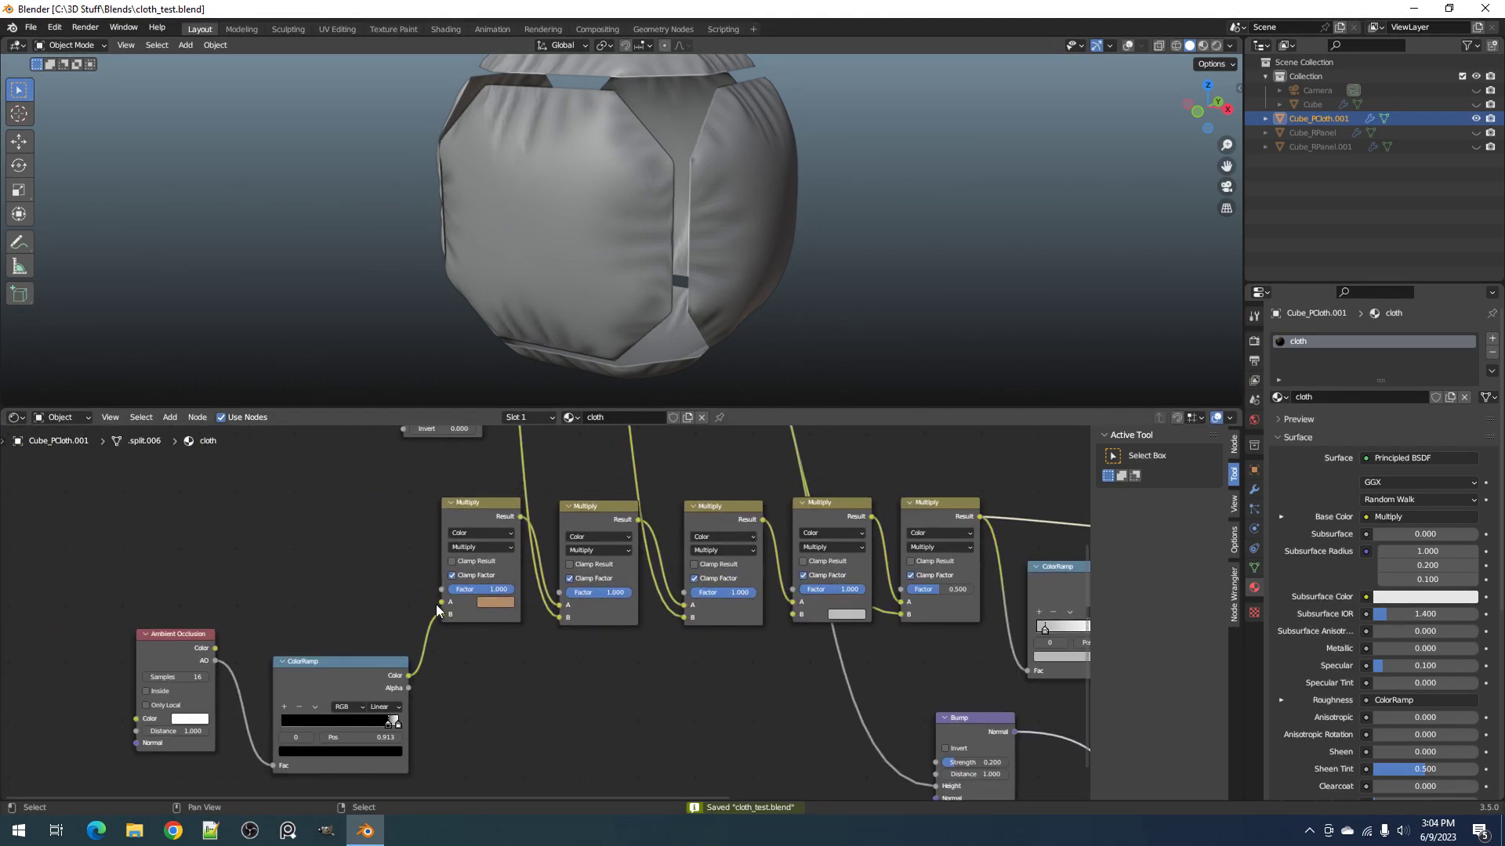
scroll(470, 605, up, 2)
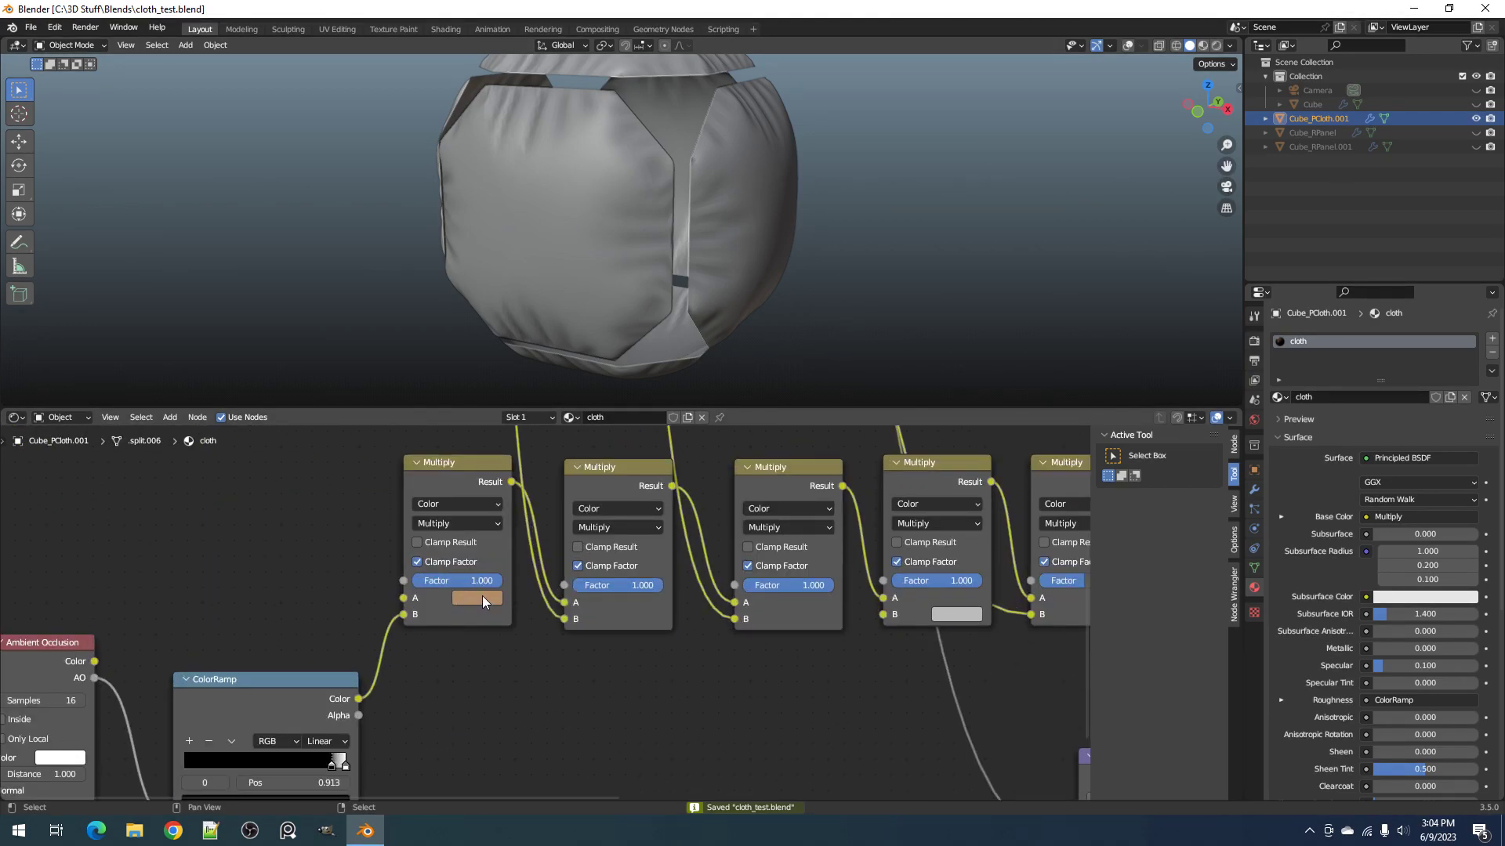
scroll(482, 596, down, 3)
scroll(483, 591, up, 4)
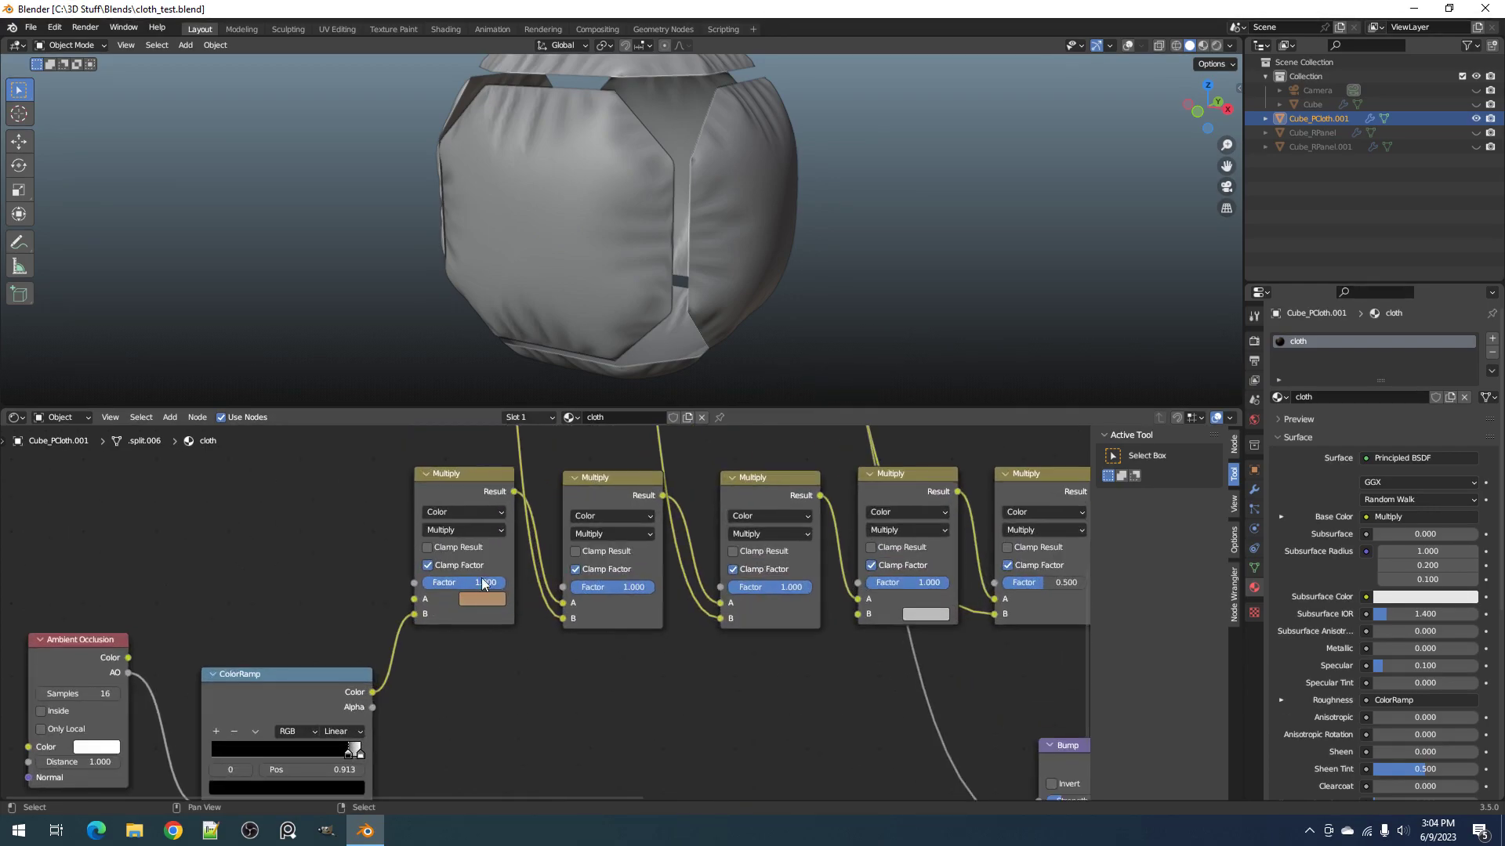
scroll(564, 596, down, 4)
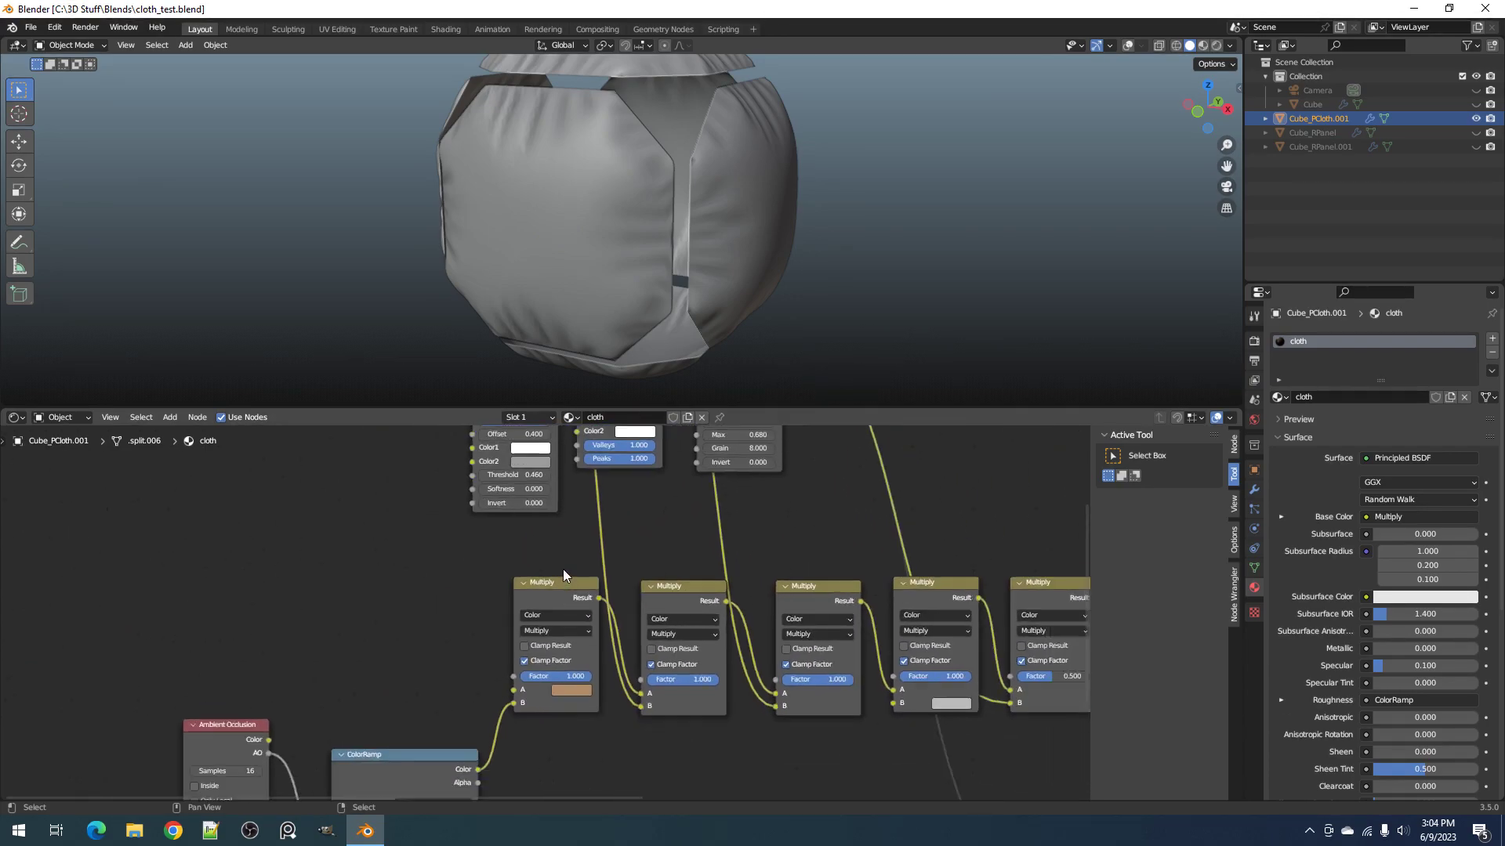
scroll(558, 580, up, 2)
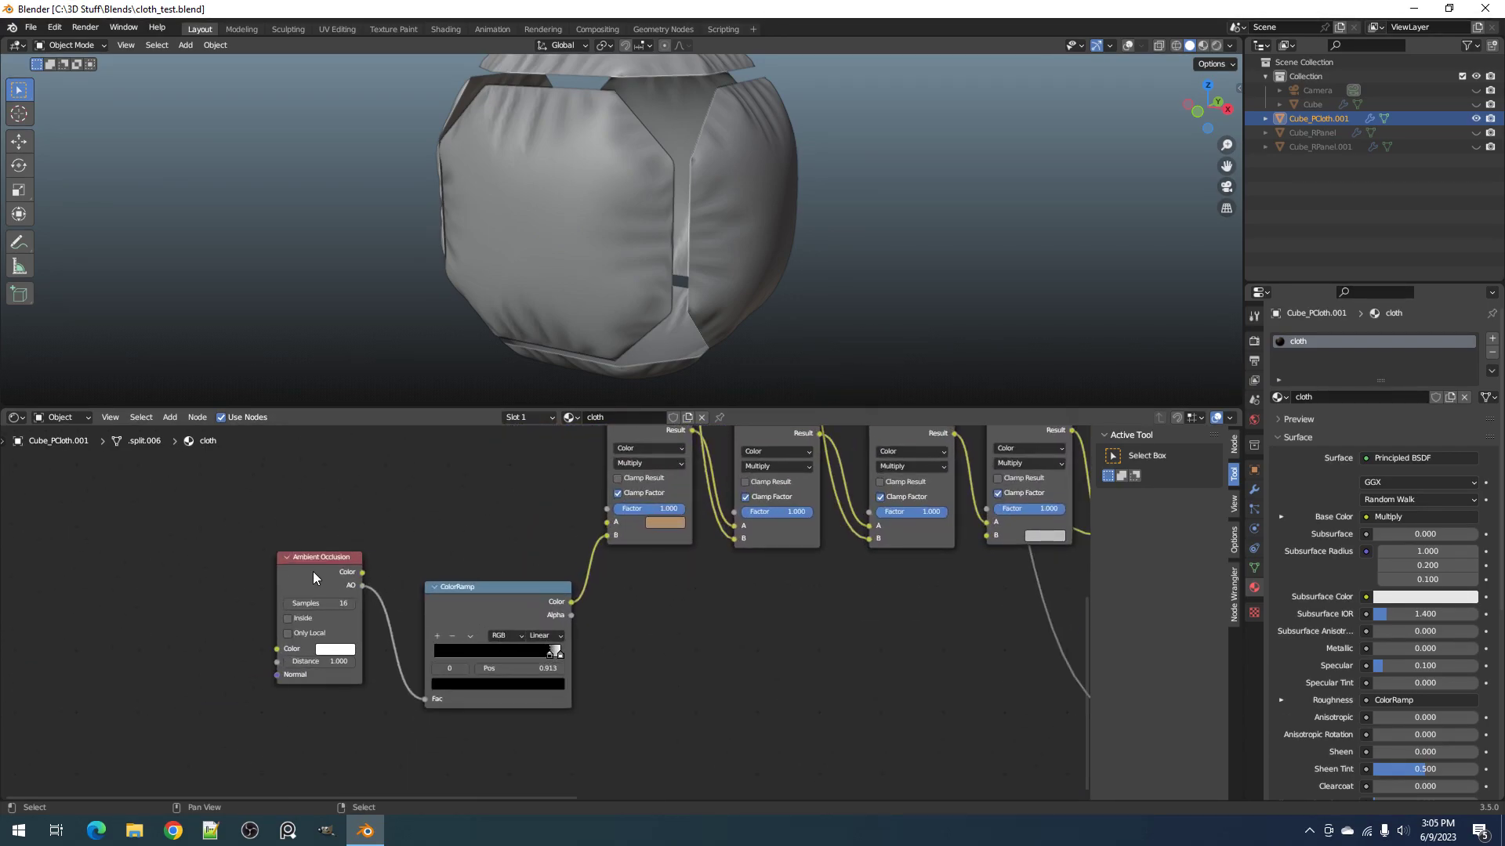
drag(313, 572, 322, 610)
scroll(704, 636, up, 3)
drag(581, 594, 453, 580)
click(686, 595)
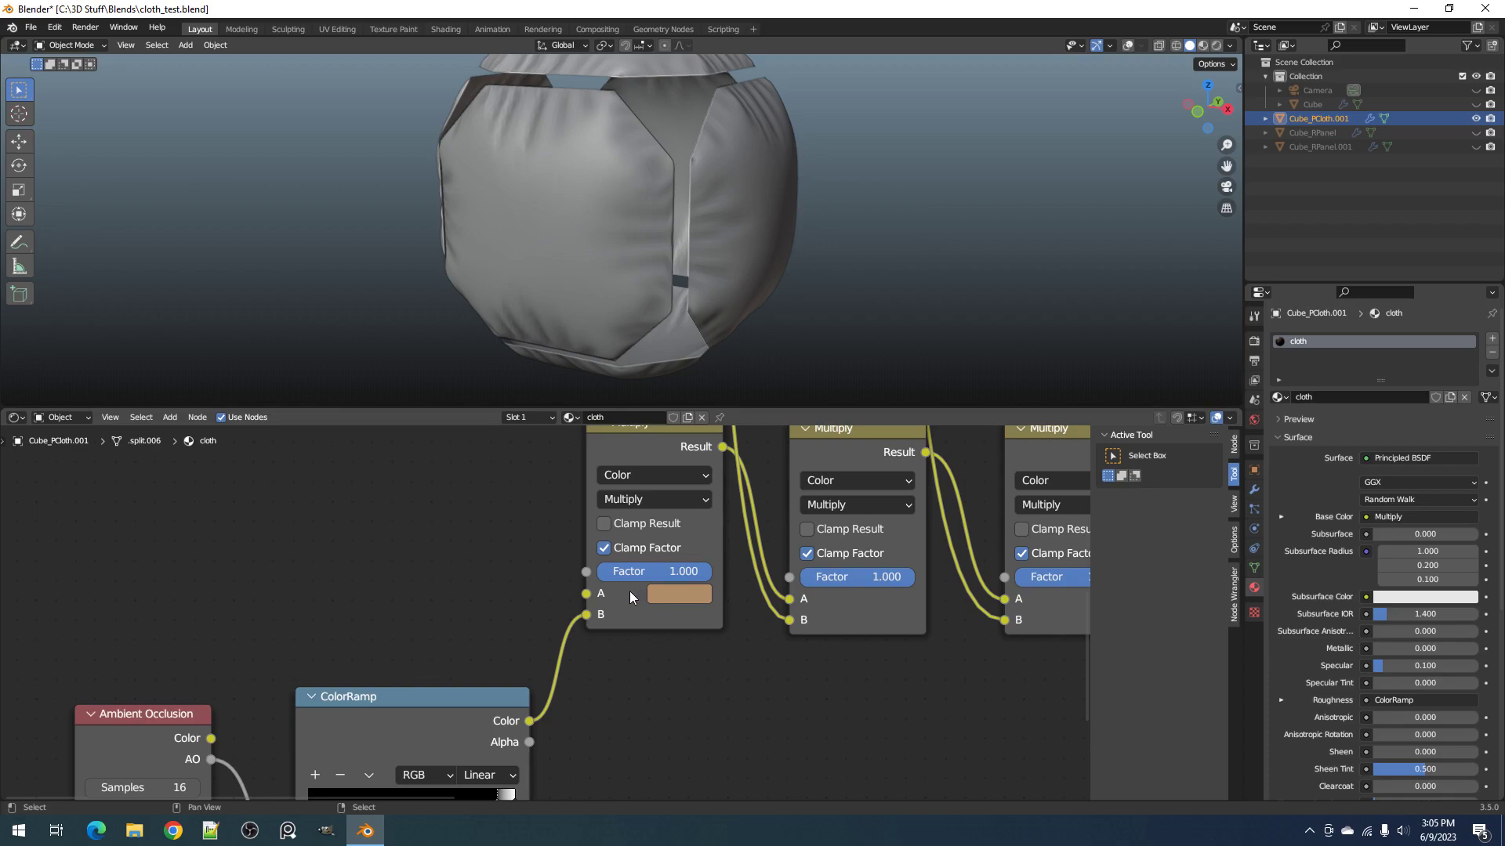
scroll(771, 608, down, 5)
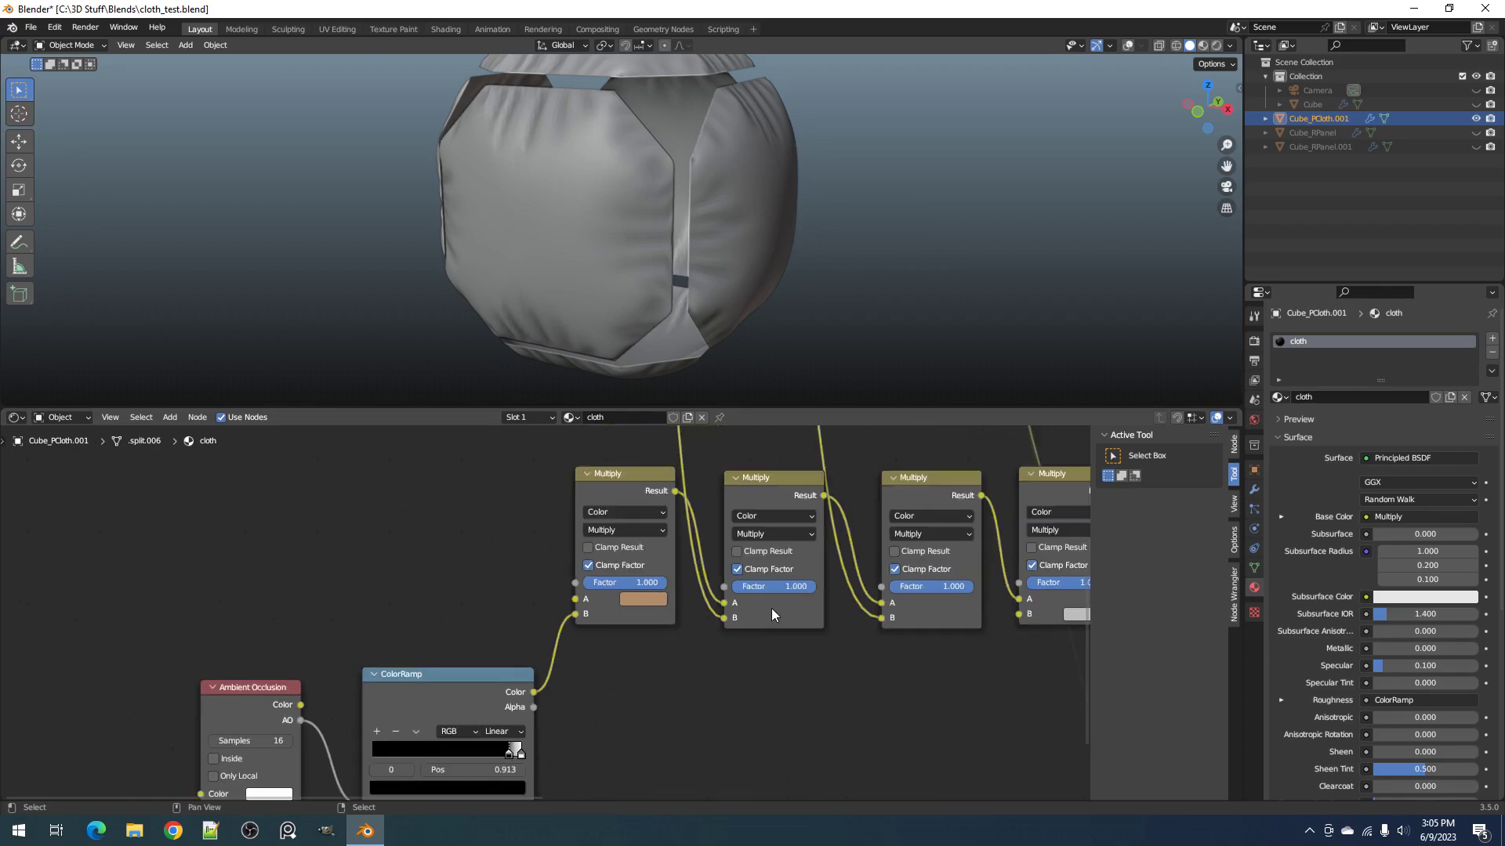
middle_drag(779, 352, 717, 278)
scroll(735, 318, up, 1)
scroll(735, 319, down, 3)
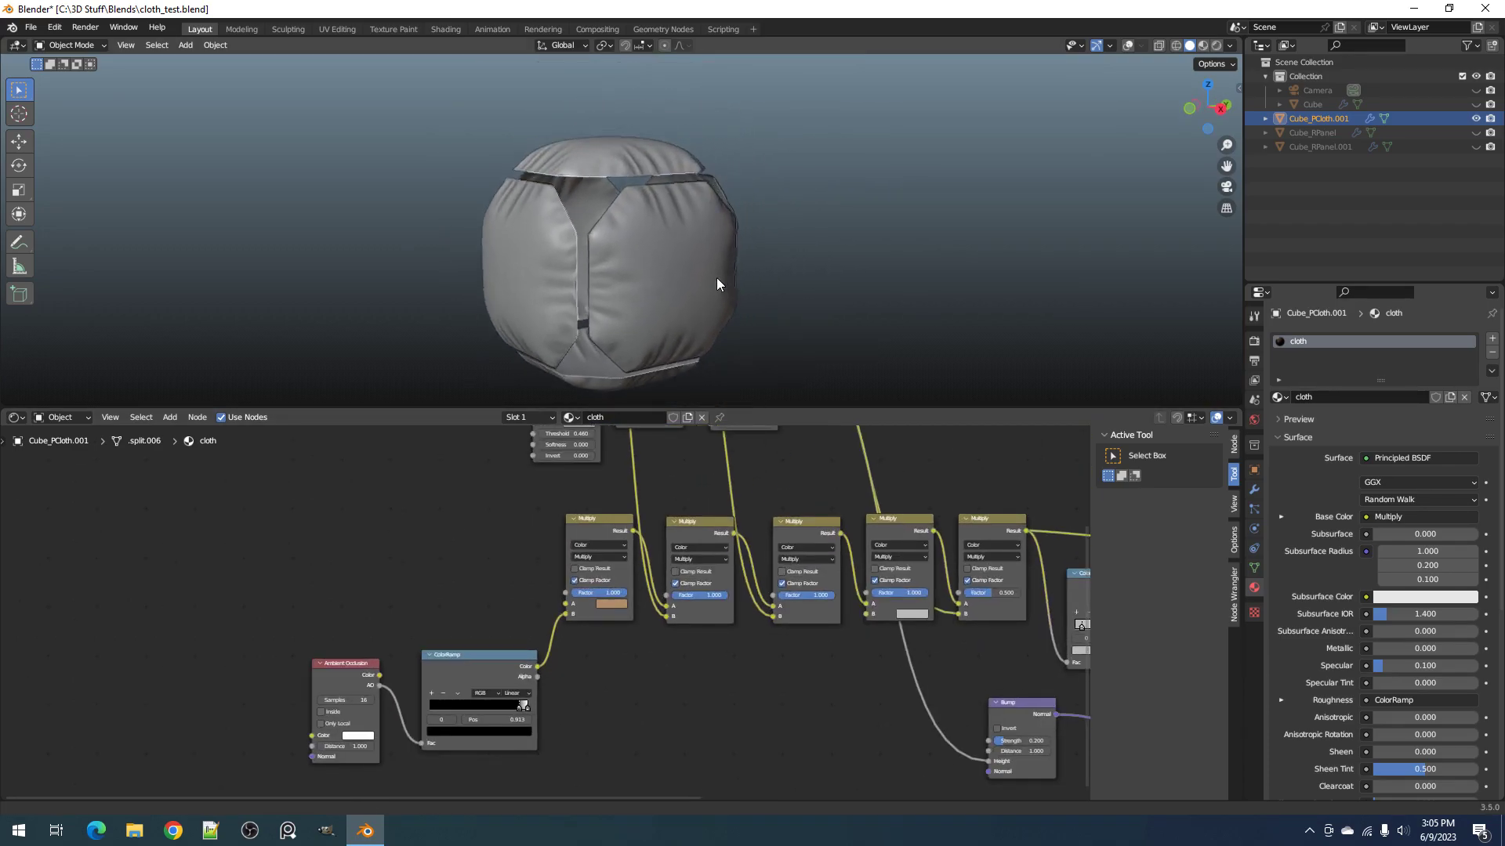
Step: Save the file and unhide the camera, cube and panel objects, leaving the viewport in solid shading
scroll(695, 288, up, 5)
key(ctrl+s)
scroll(689, 288, down, 6)
key(z)
click(768, 247)
middle_drag(768, 248, 711, 271)
key(z)
click(784, 276)
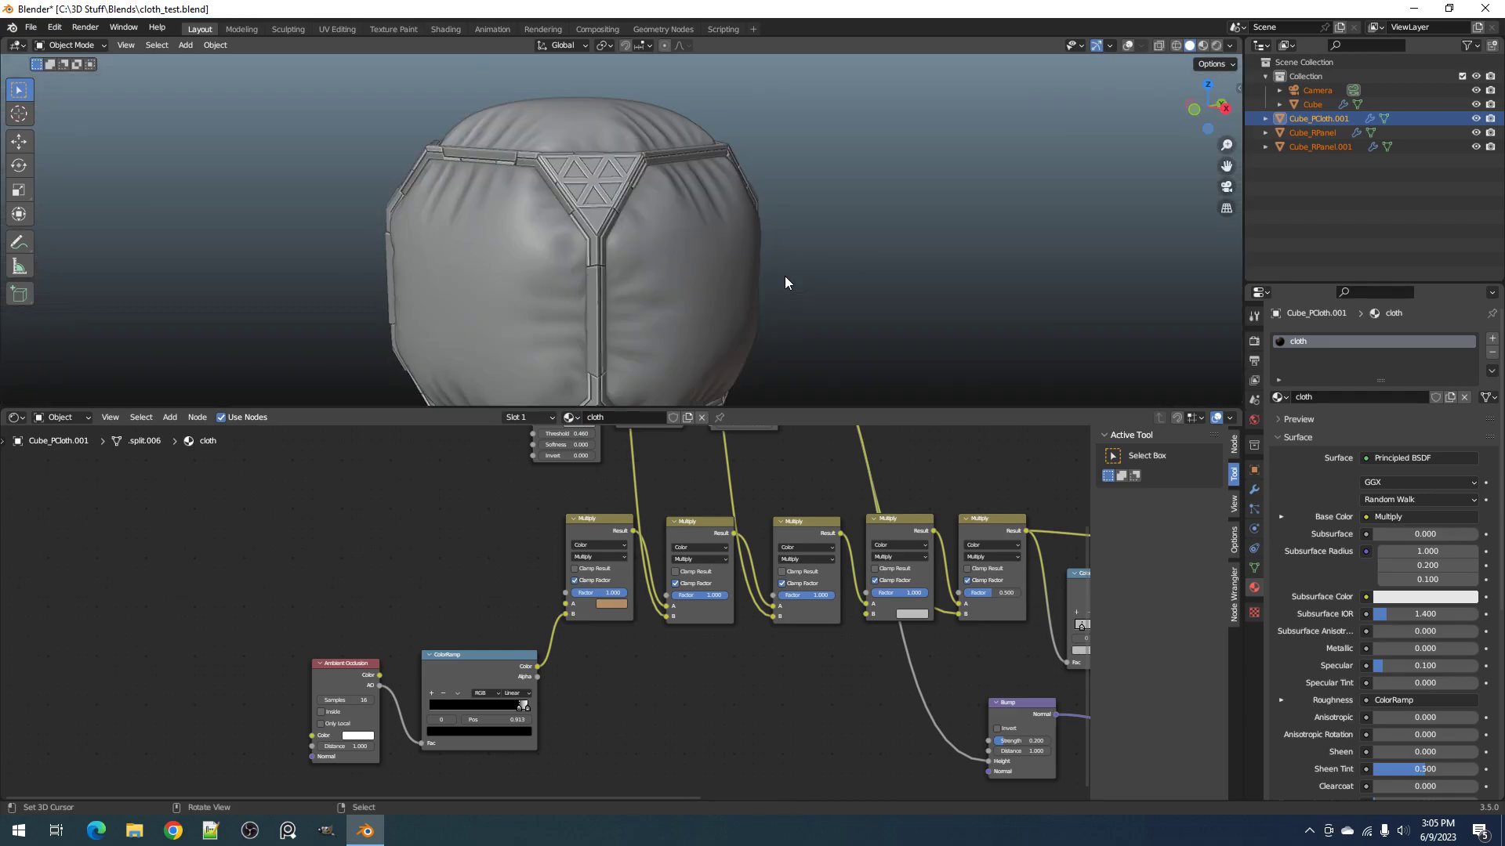
Step: Enable Inside on the cloth material's Ambient Occlusion node and save the file
scroll(497, 685, up, 3)
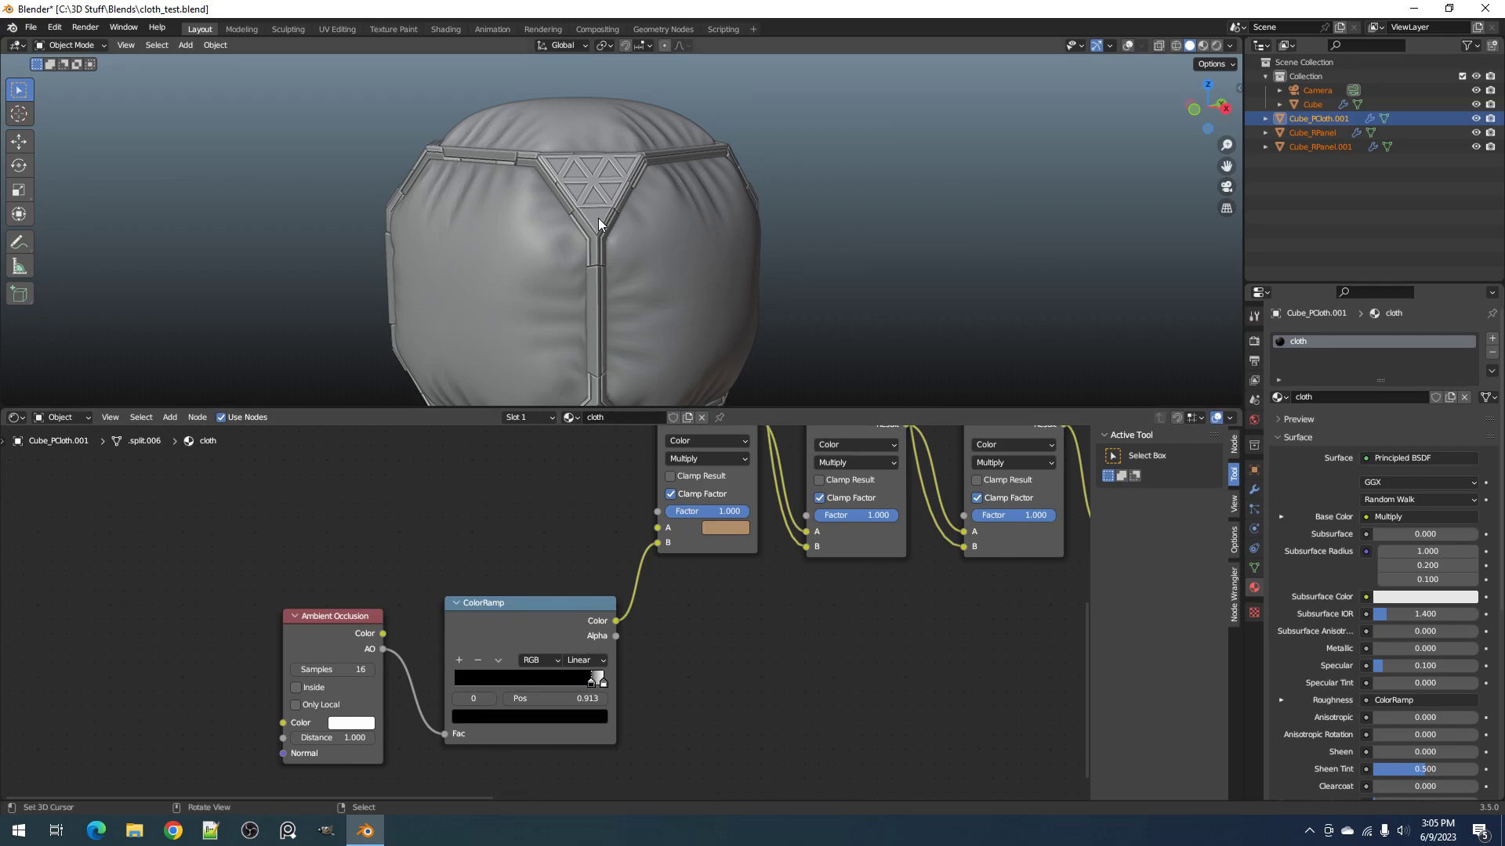
scroll(422, 684, up, 2)
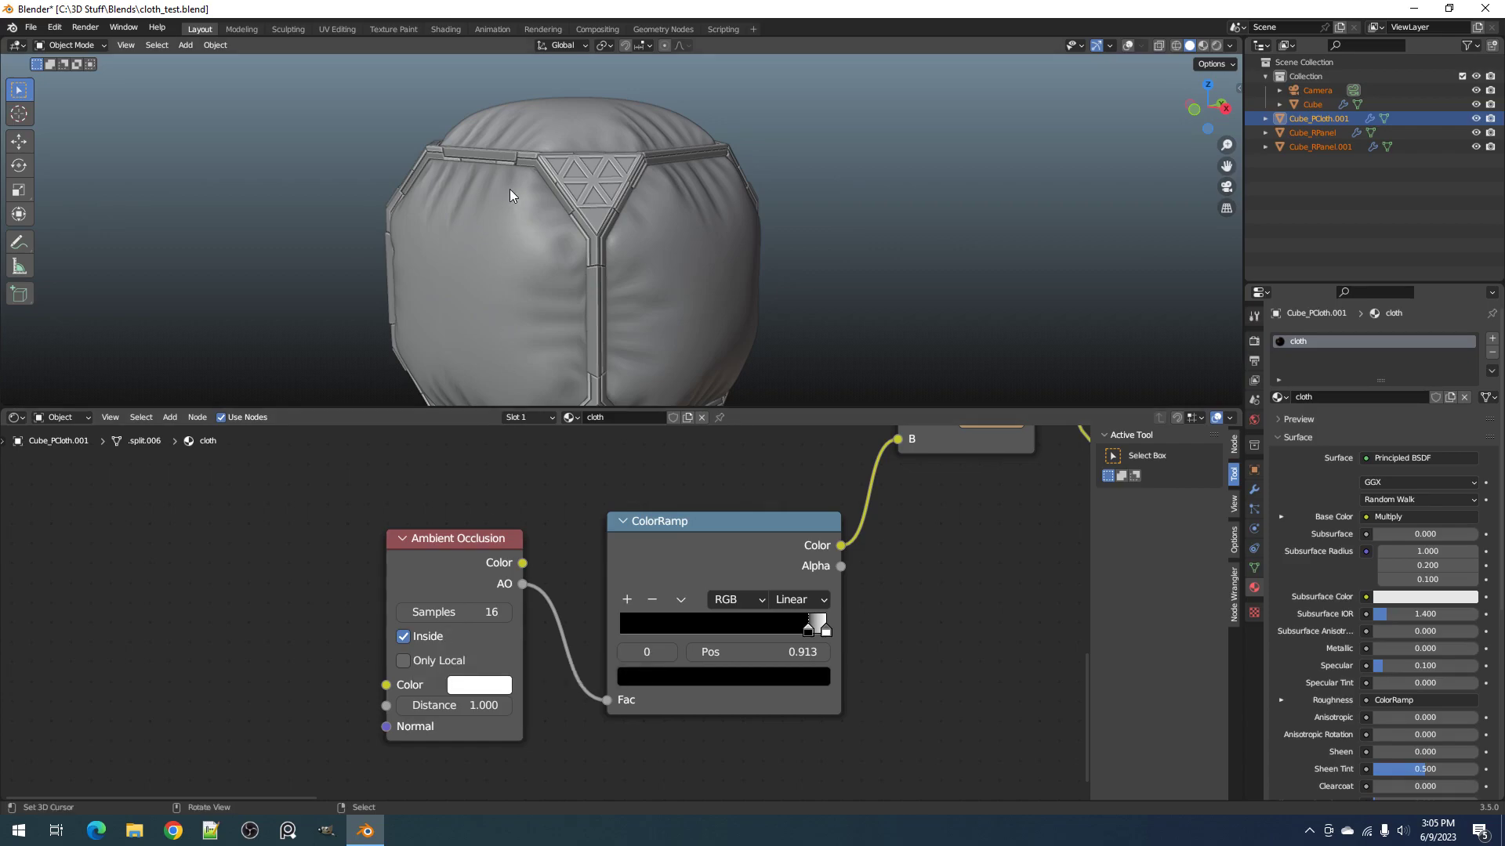
middle_drag(522, 217, 646, 256)
key(ctrl+s)
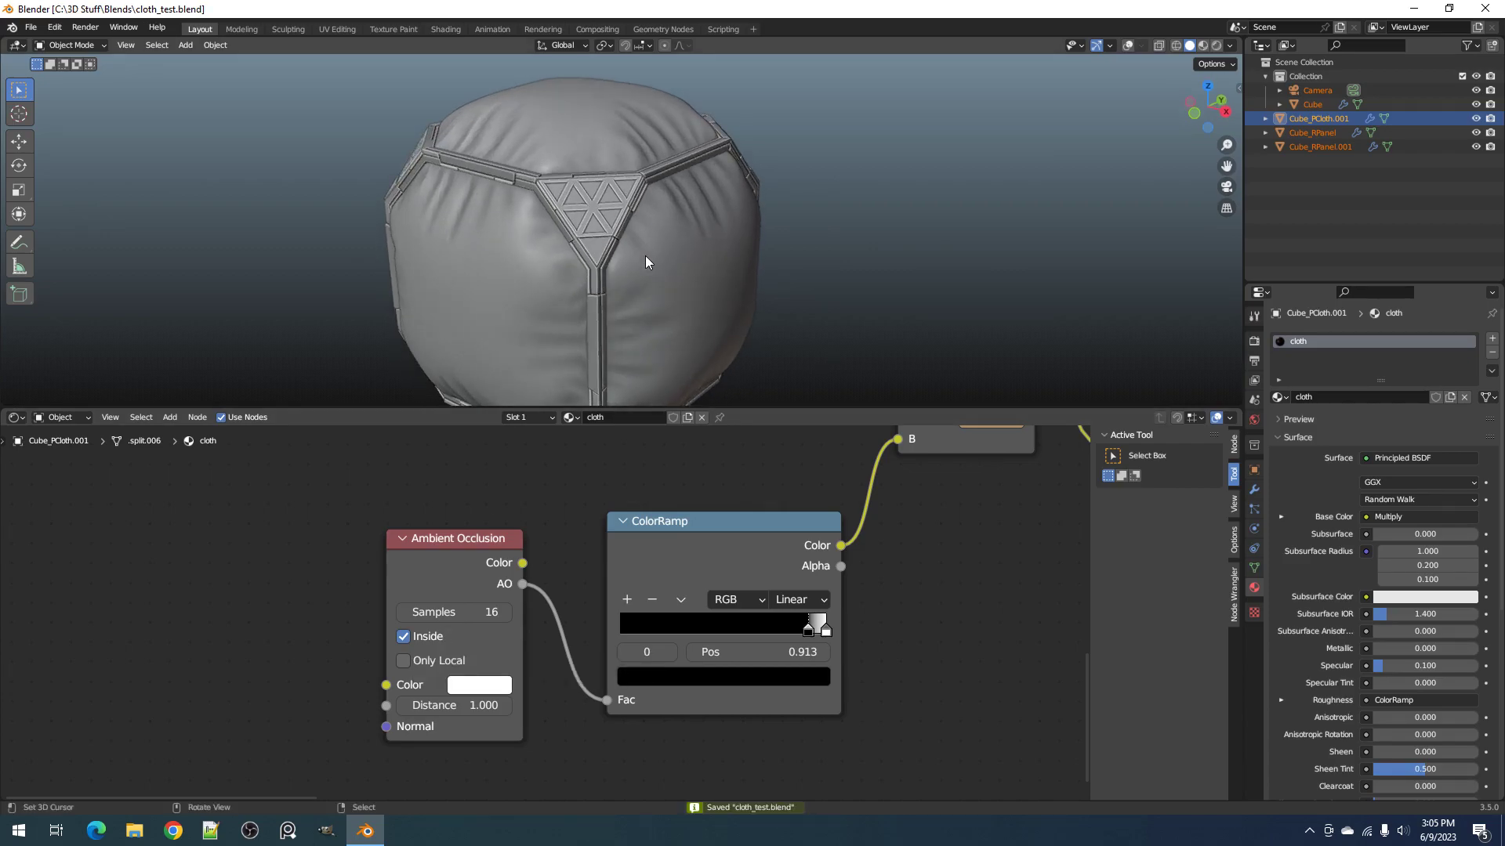
Step: Hide the padded cloth object to inspect the cube beneath, unhide it and save the file
right_click(646, 255)
key(h)
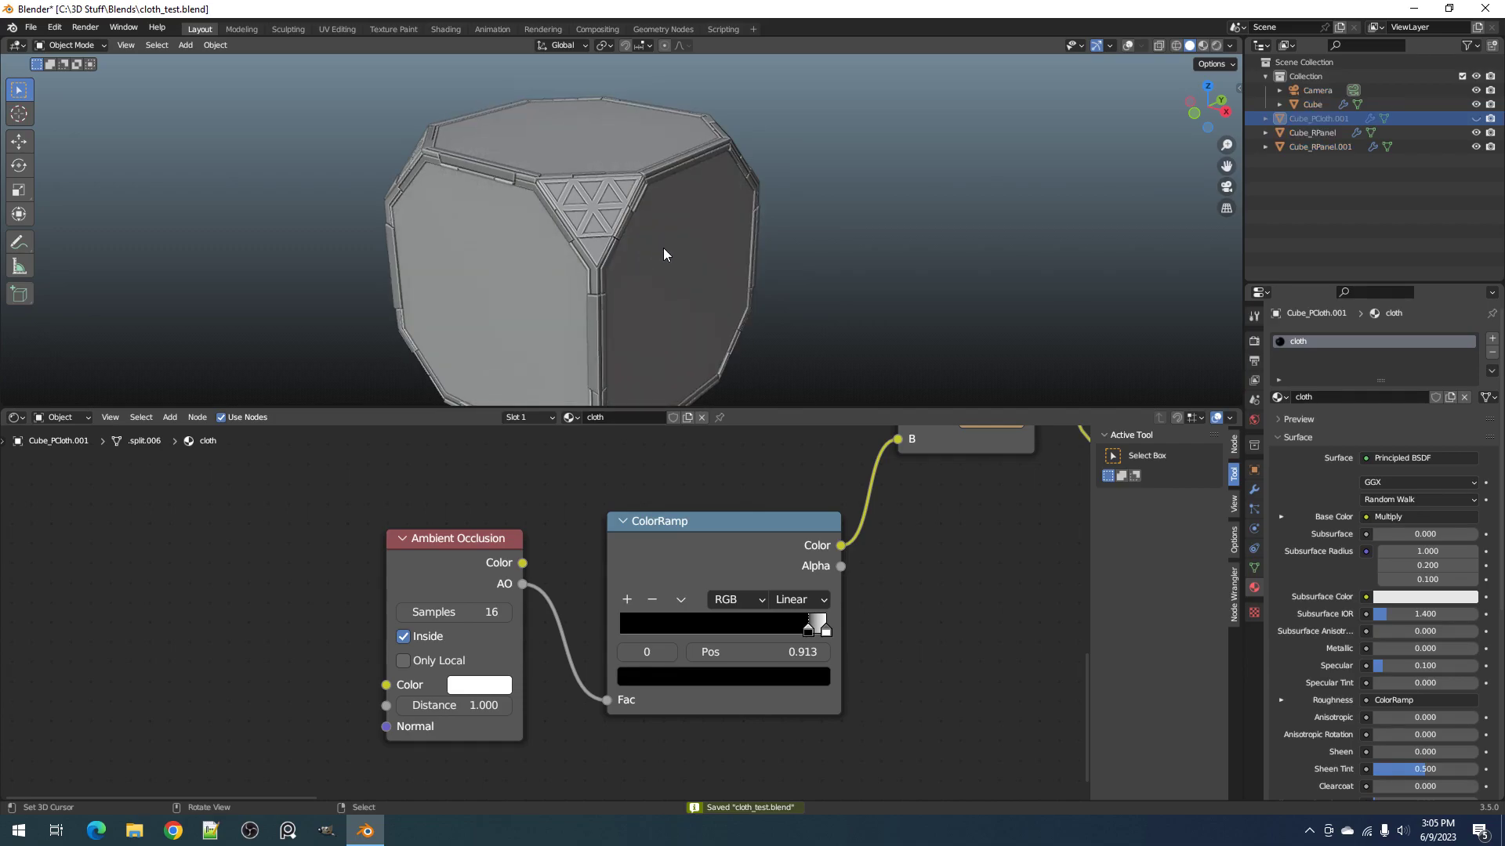
key(alt+h)
key(ctrl+s)
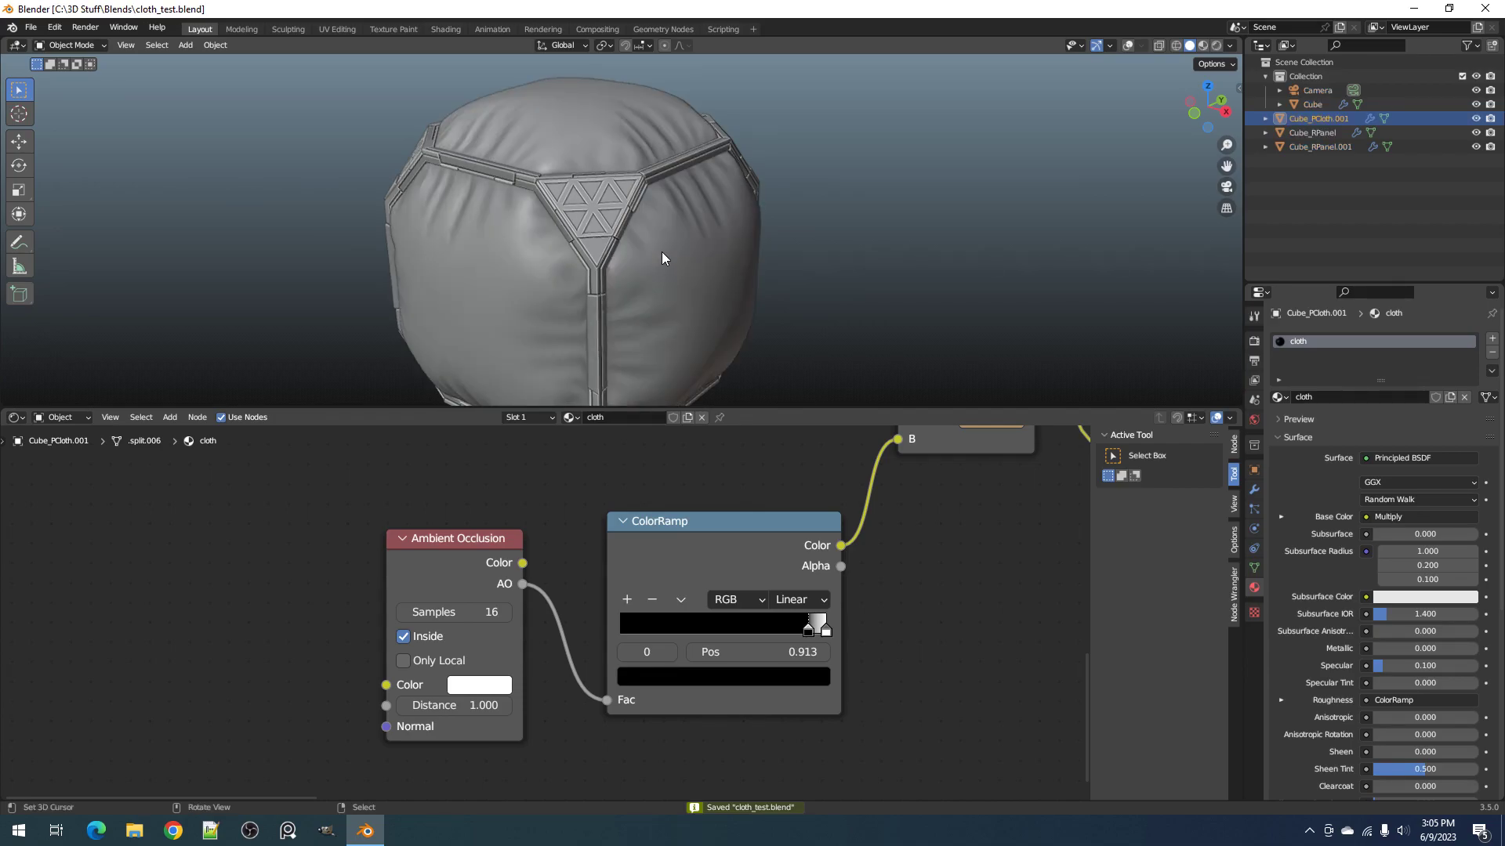
Step: Switch to rendered shading, and set the Ambient Occlusion node to Only Local with Inside disabled
key(z)
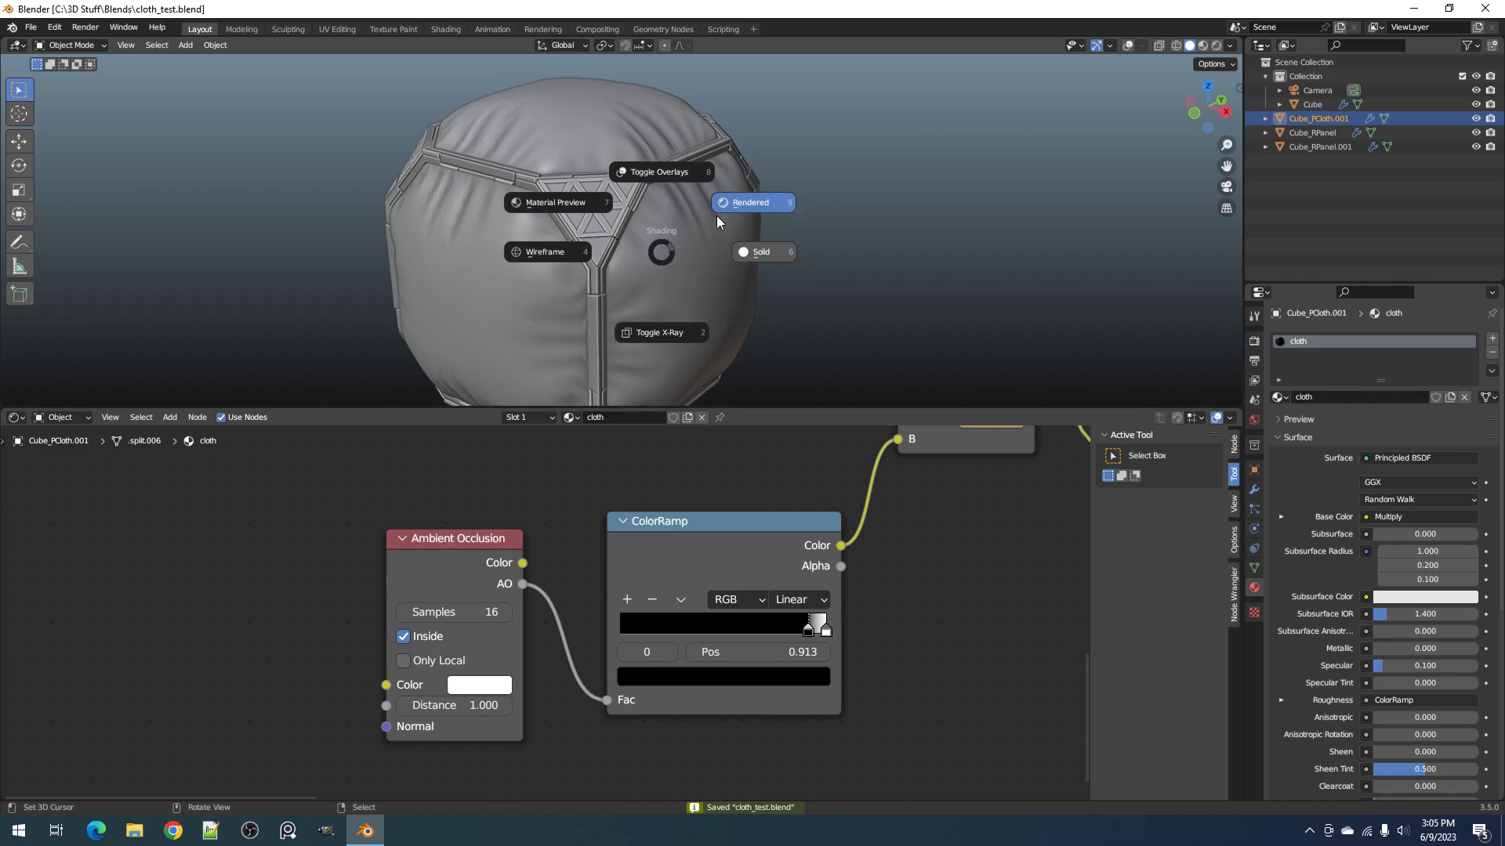
click(720, 206)
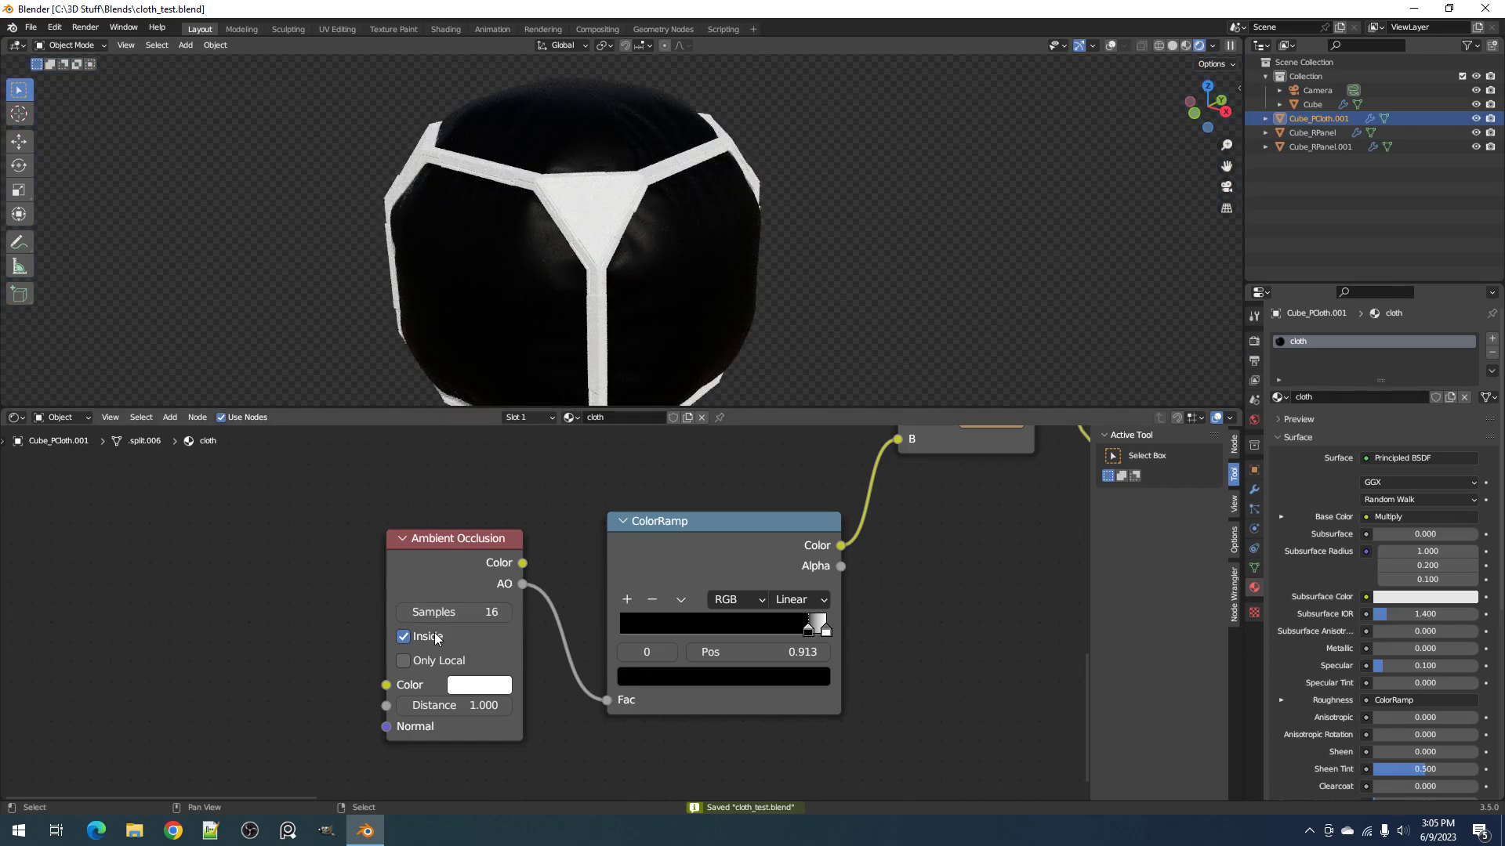
scroll(920, 571, down, 3)
scroll(940, 549, up, 3)
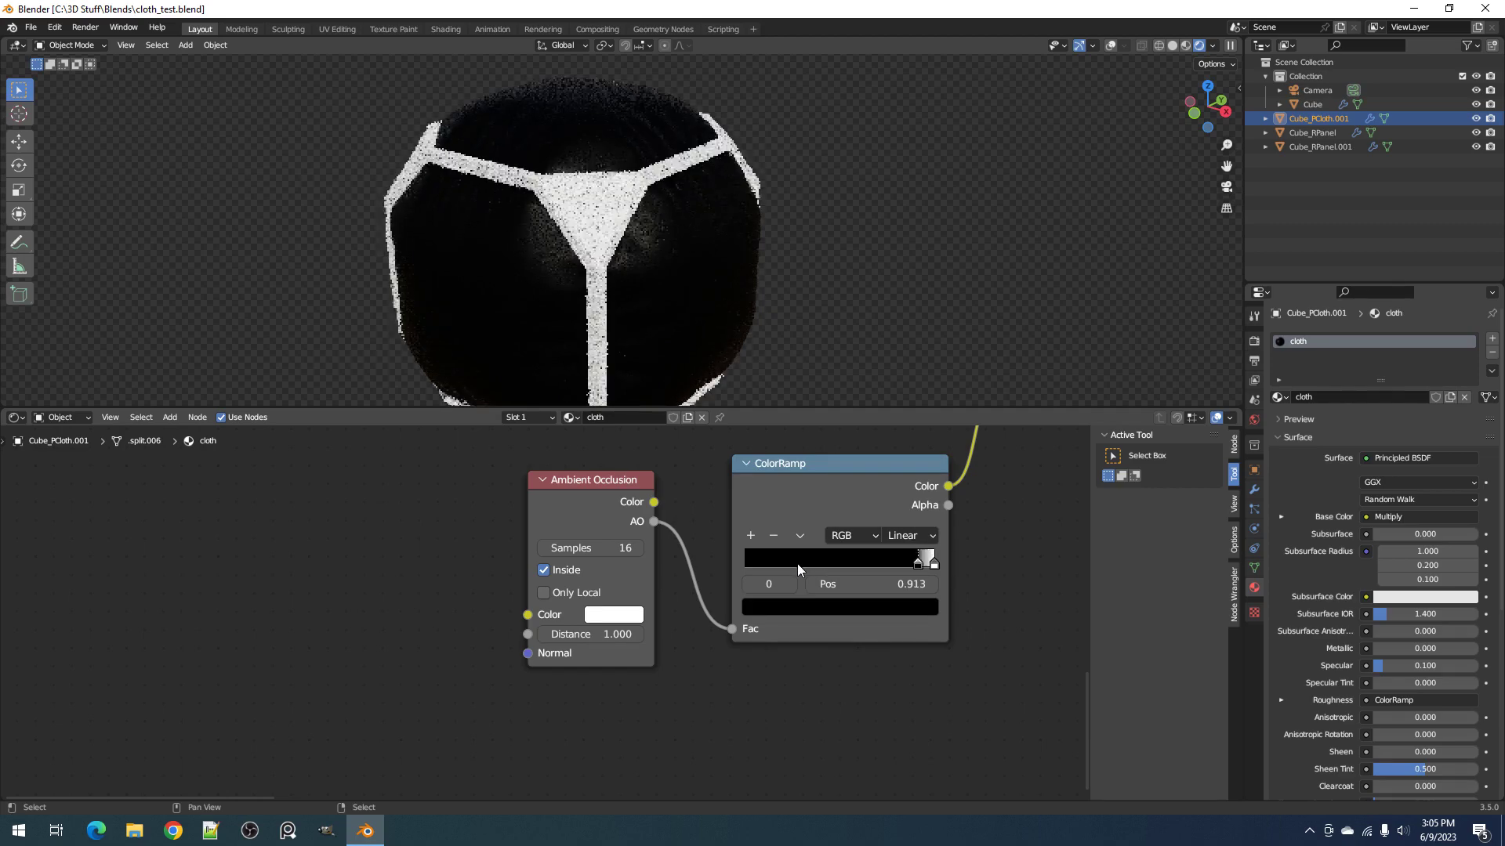
click(578, 589)
click(565, 574)
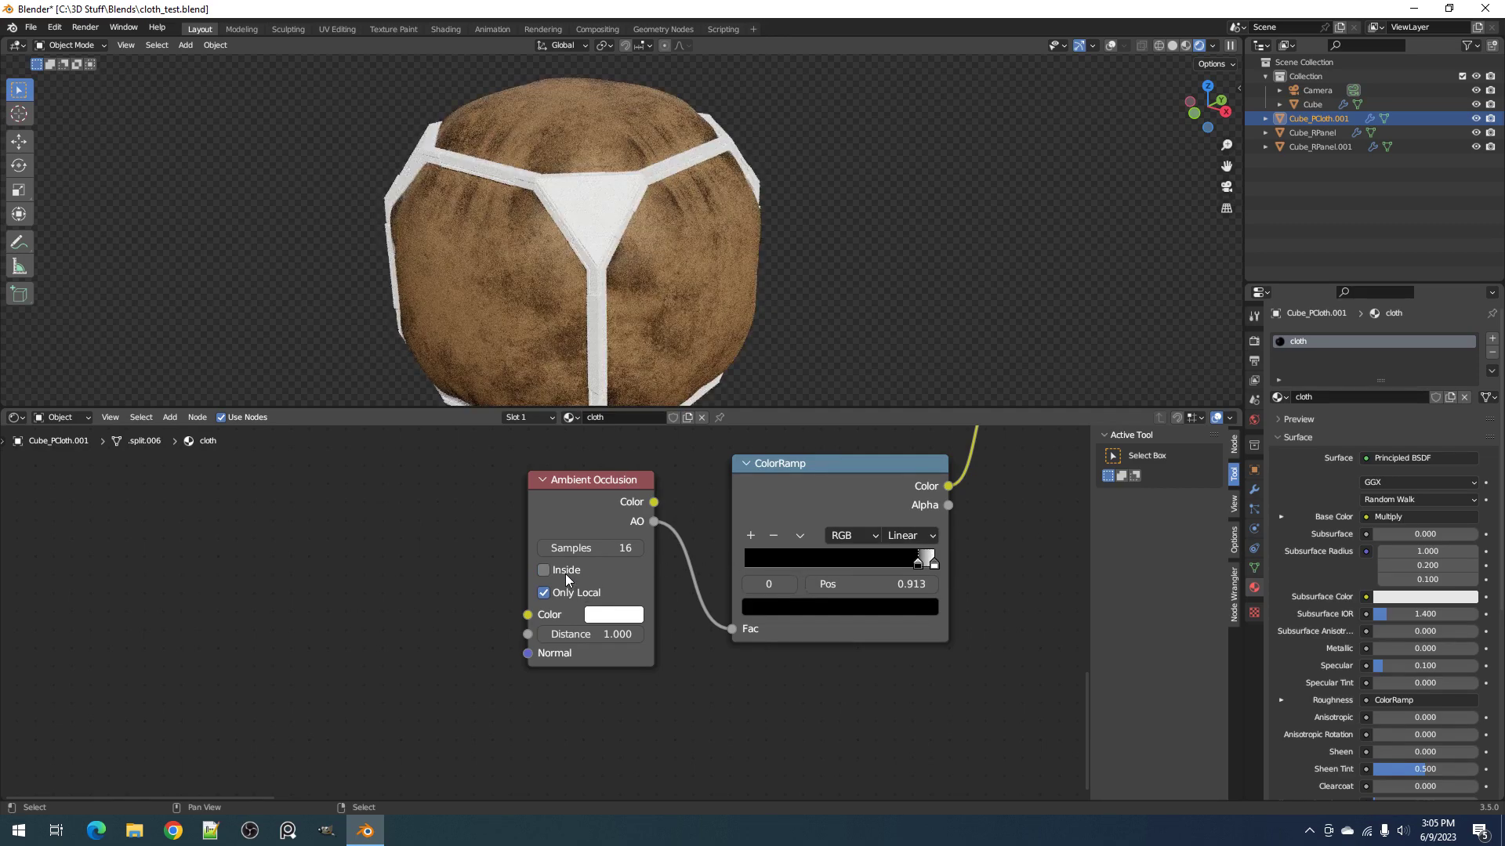
Step: Select the metal panel object to view its material nodes, and reselect the padded cloth
scroll(938, 539, down, 3)
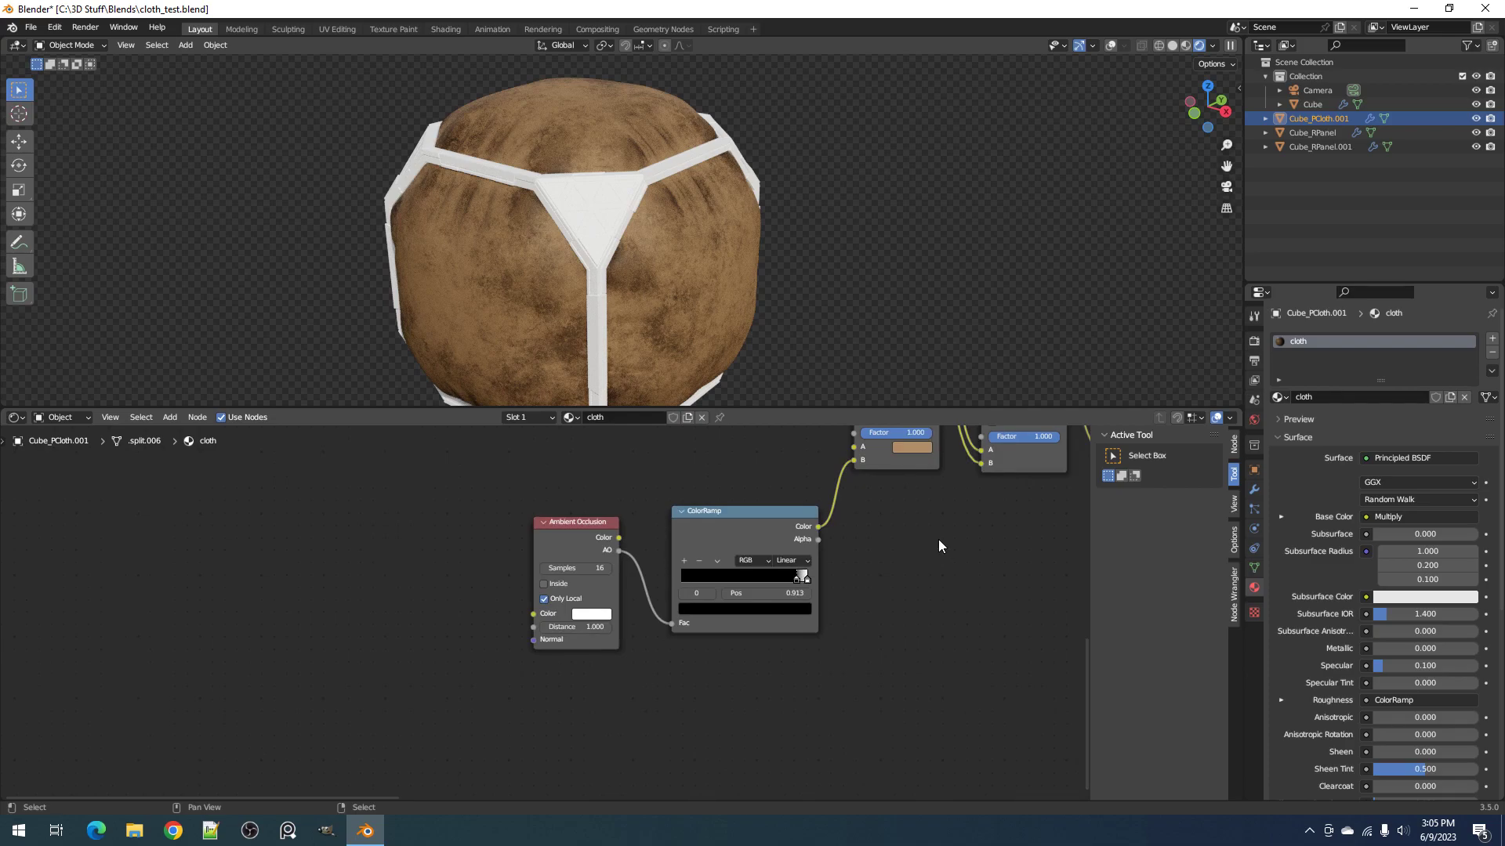
click(713, 360)
key(Home)
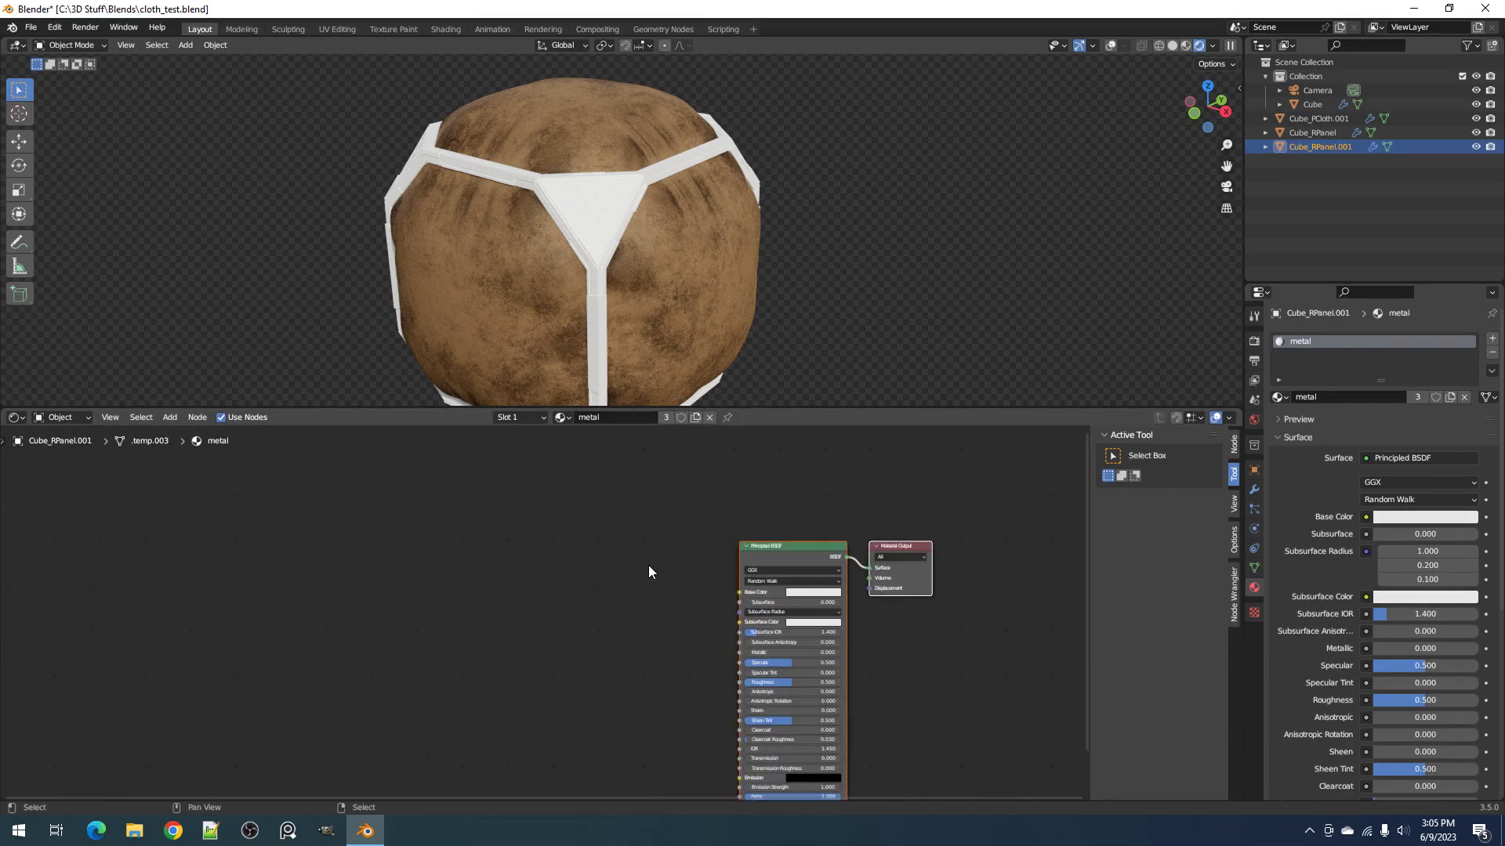
middle_drag(703, 285, 696, 294)
scroll(696, 293, up, 1)
click(696, 293)
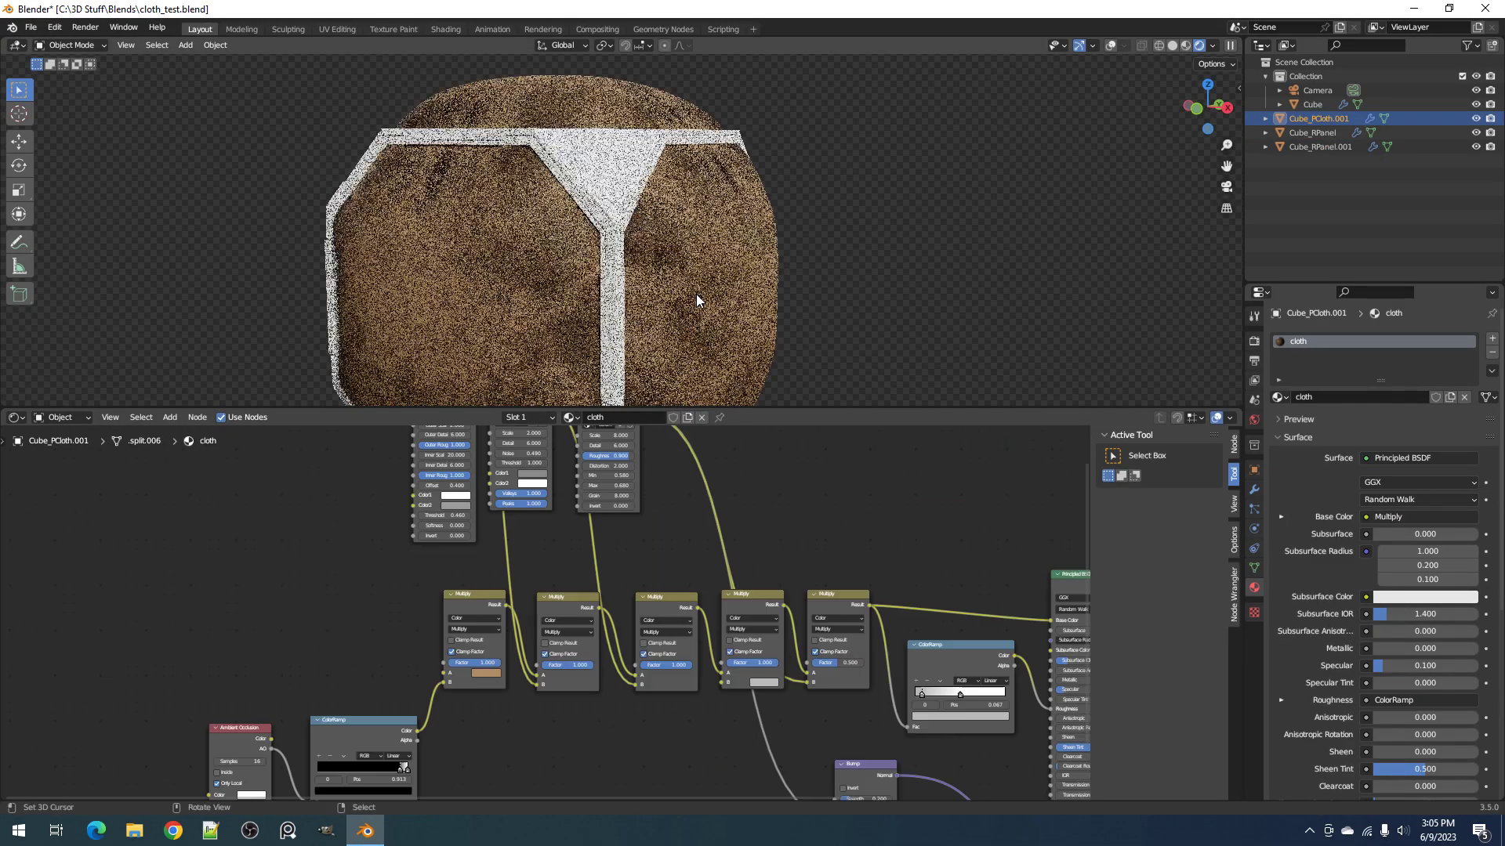
Step: Turn Only Local off on the Ambient Occlusion node to compare the render, and turn it back on
middle_drag(297, 782, 520, 653)
scroll(521, 654, up, 2)
click(459, 648)
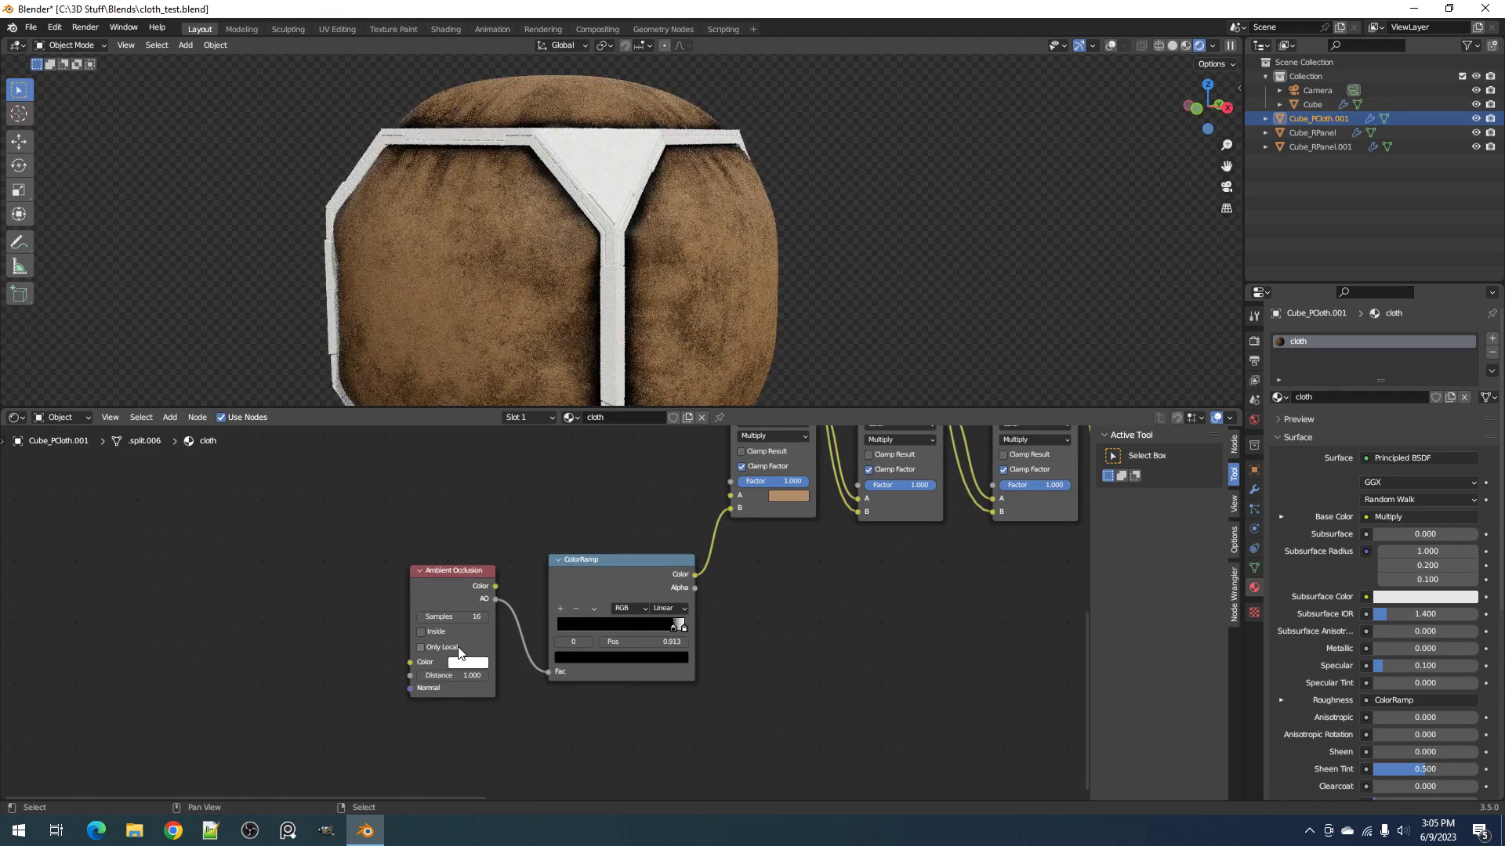
scroll(530, 634, down, 1)
Step: Preview the Ambient Occlusion ColorRamp's output on the cloth, and restore the Principled BSDF as the surface shader
ctrl+shift+click(615, 580)
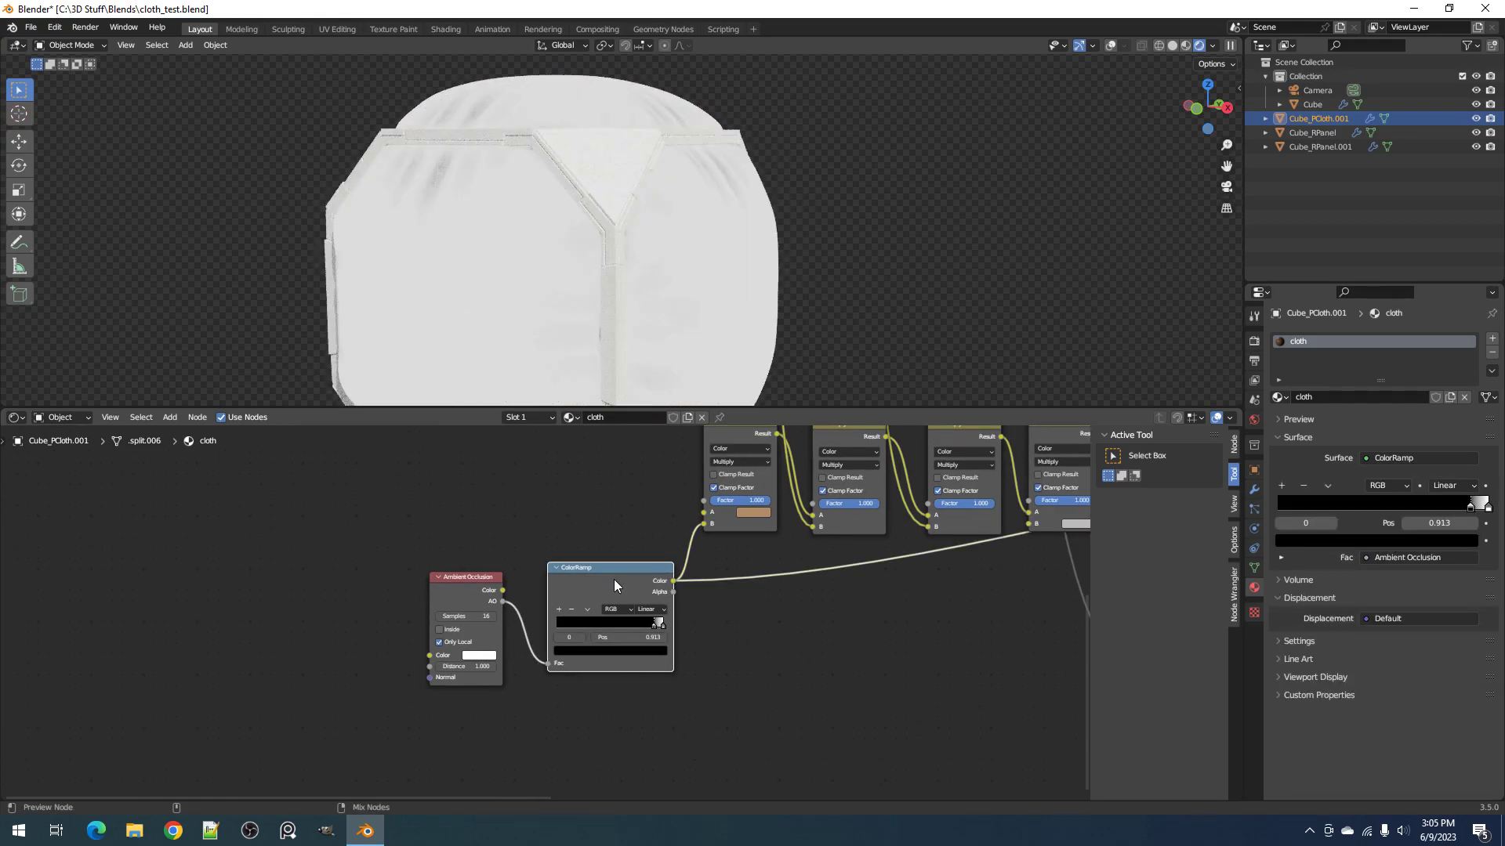
scroll(705, 584, down, 4)
middle_drag(846, 588, 574, 655)
scroll(972, 544, up, 3)
ctrl+shift+click(963, 508)
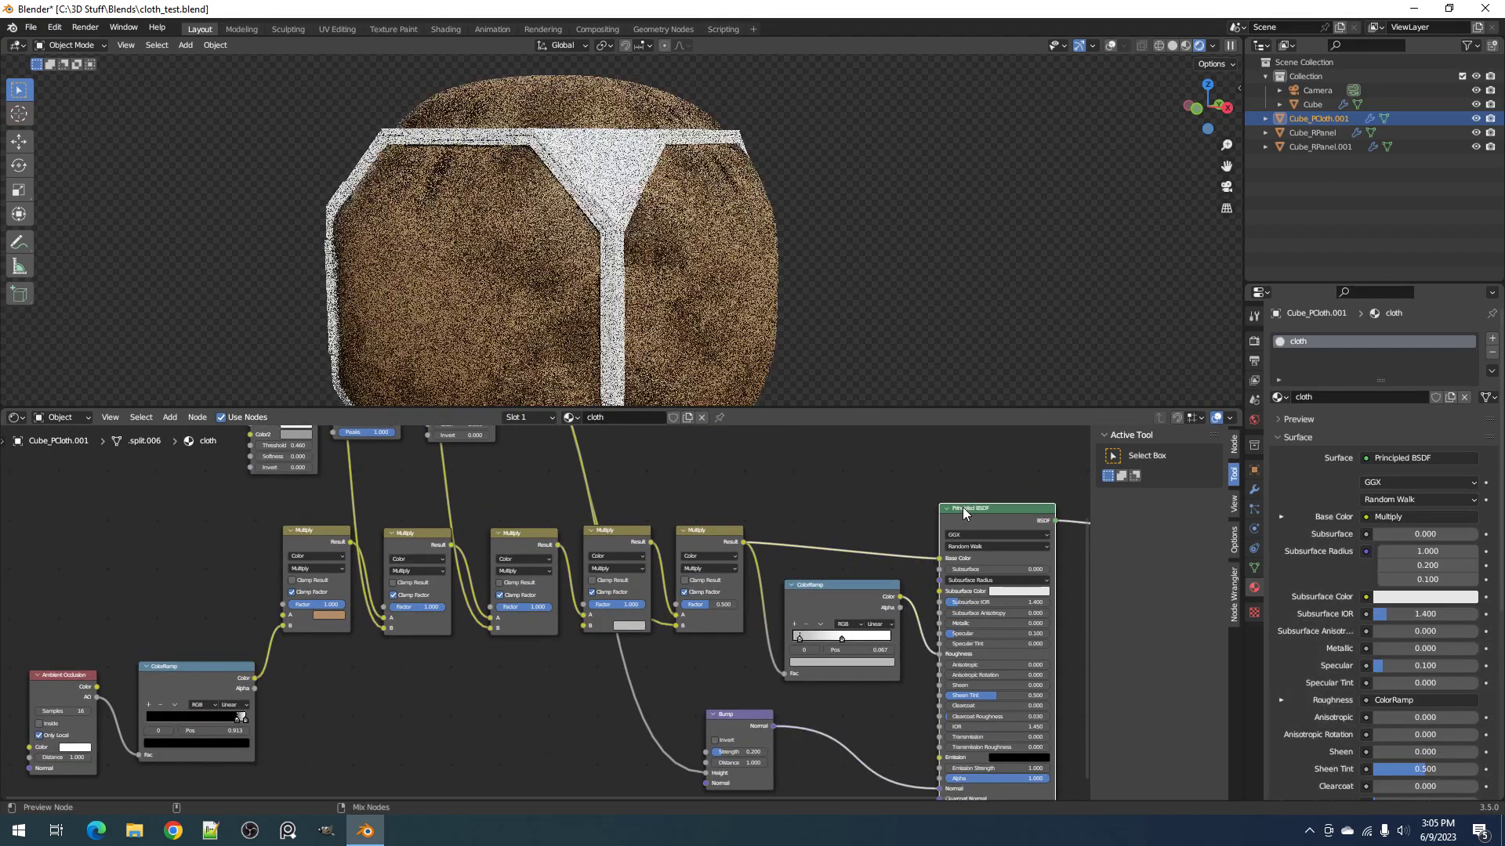
Step: Inspect the Ambient Occlusion node's settings and open the viewport shading choices
middle_drag(271, 653, 793, 520)
scroll(793, 520, up, 3)
scroll(793, 525, up, 2)
key(z)
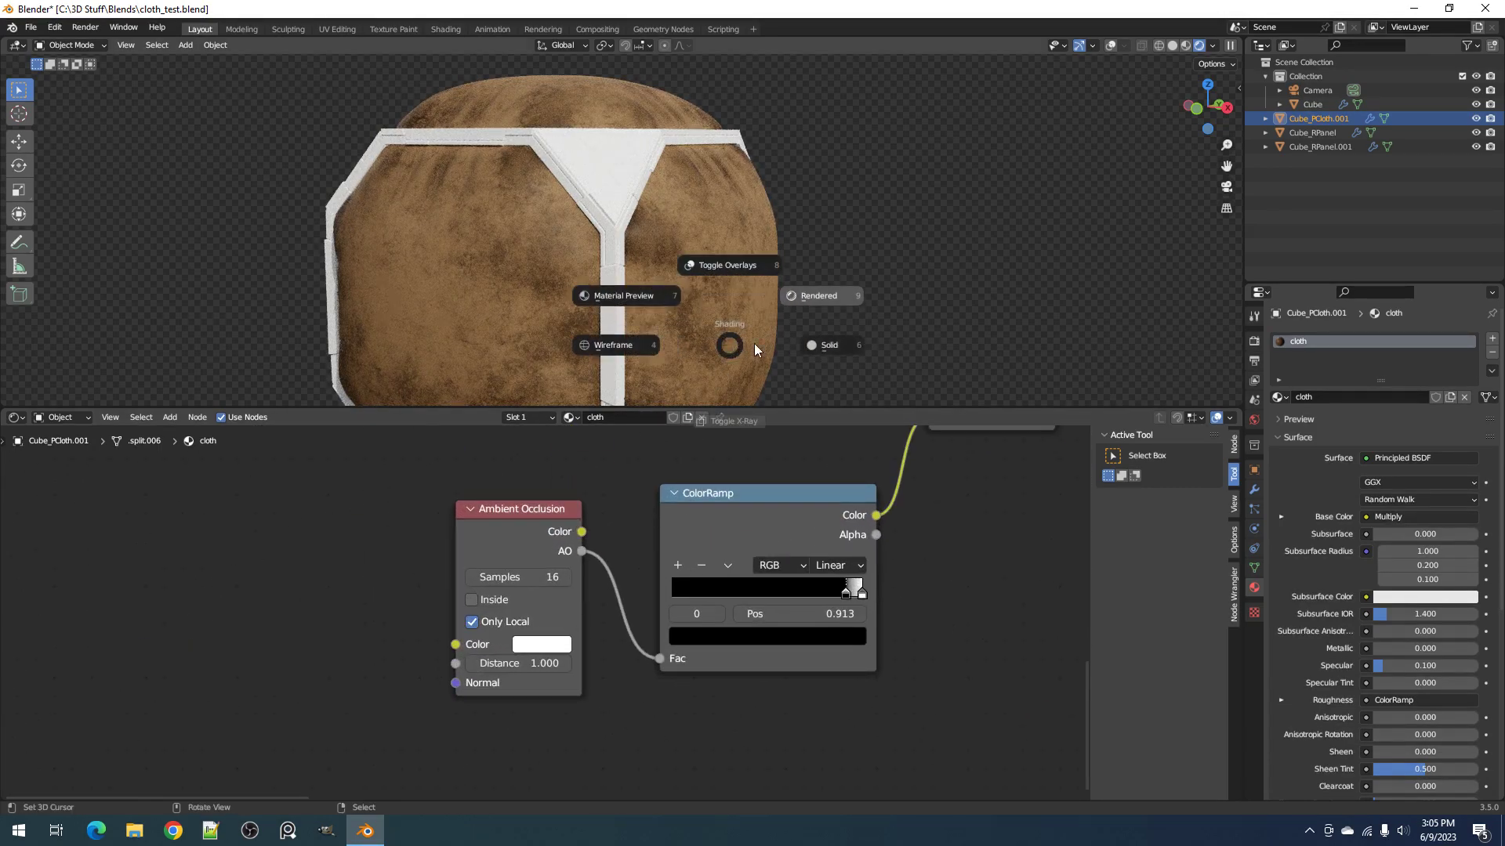
Step: Switch the viewport to solid shading, frame the whole cube from the front corner and save the file
click(822, 343)
scroll(487, 589, up, 1)
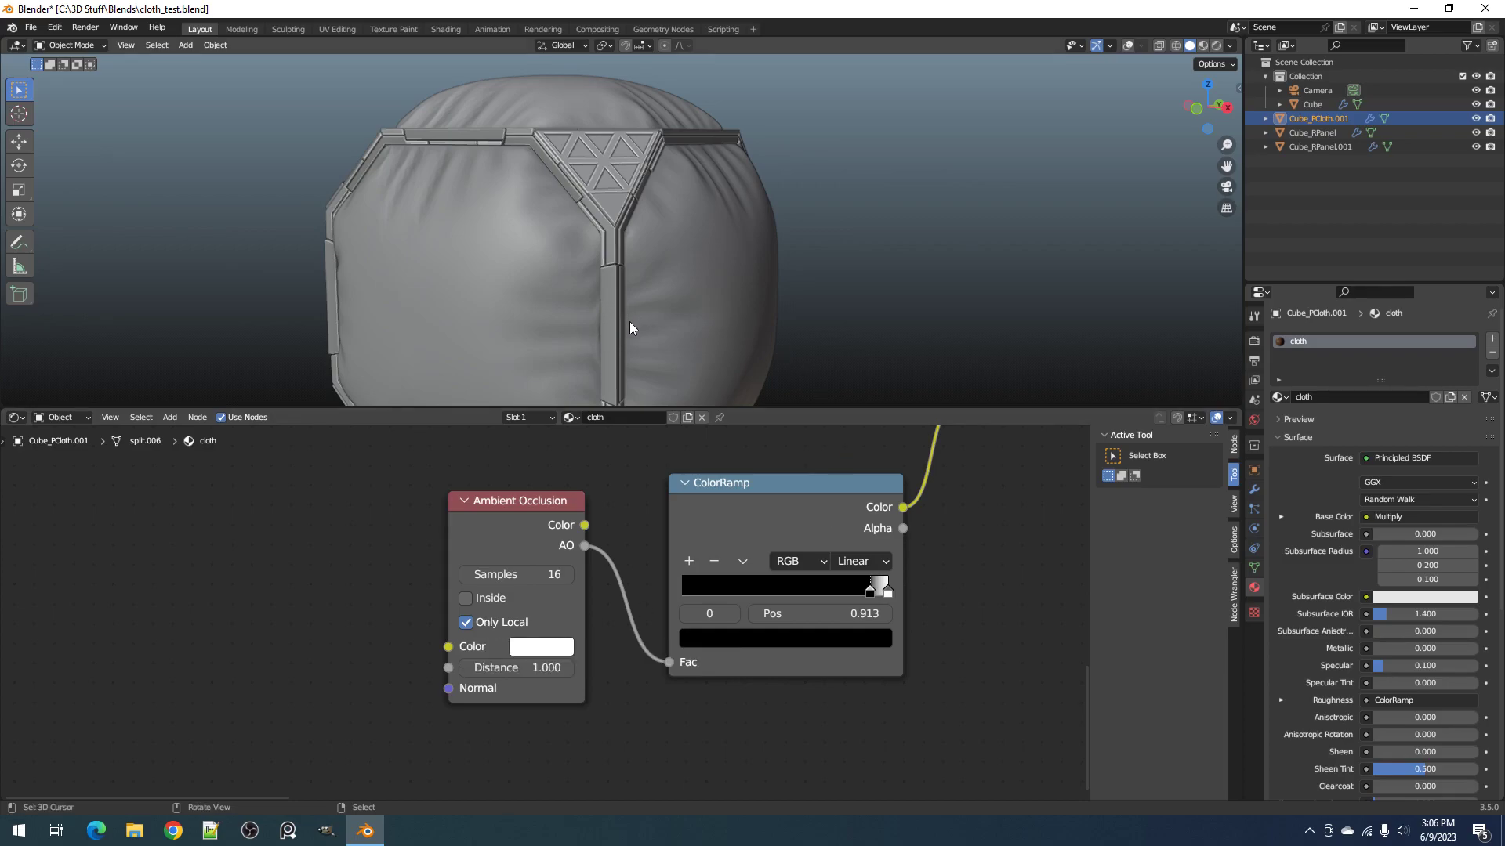
middle_drag(426, 216, 612, 267)
scroll(614, 271, down, 2)
key(ctrl+s)
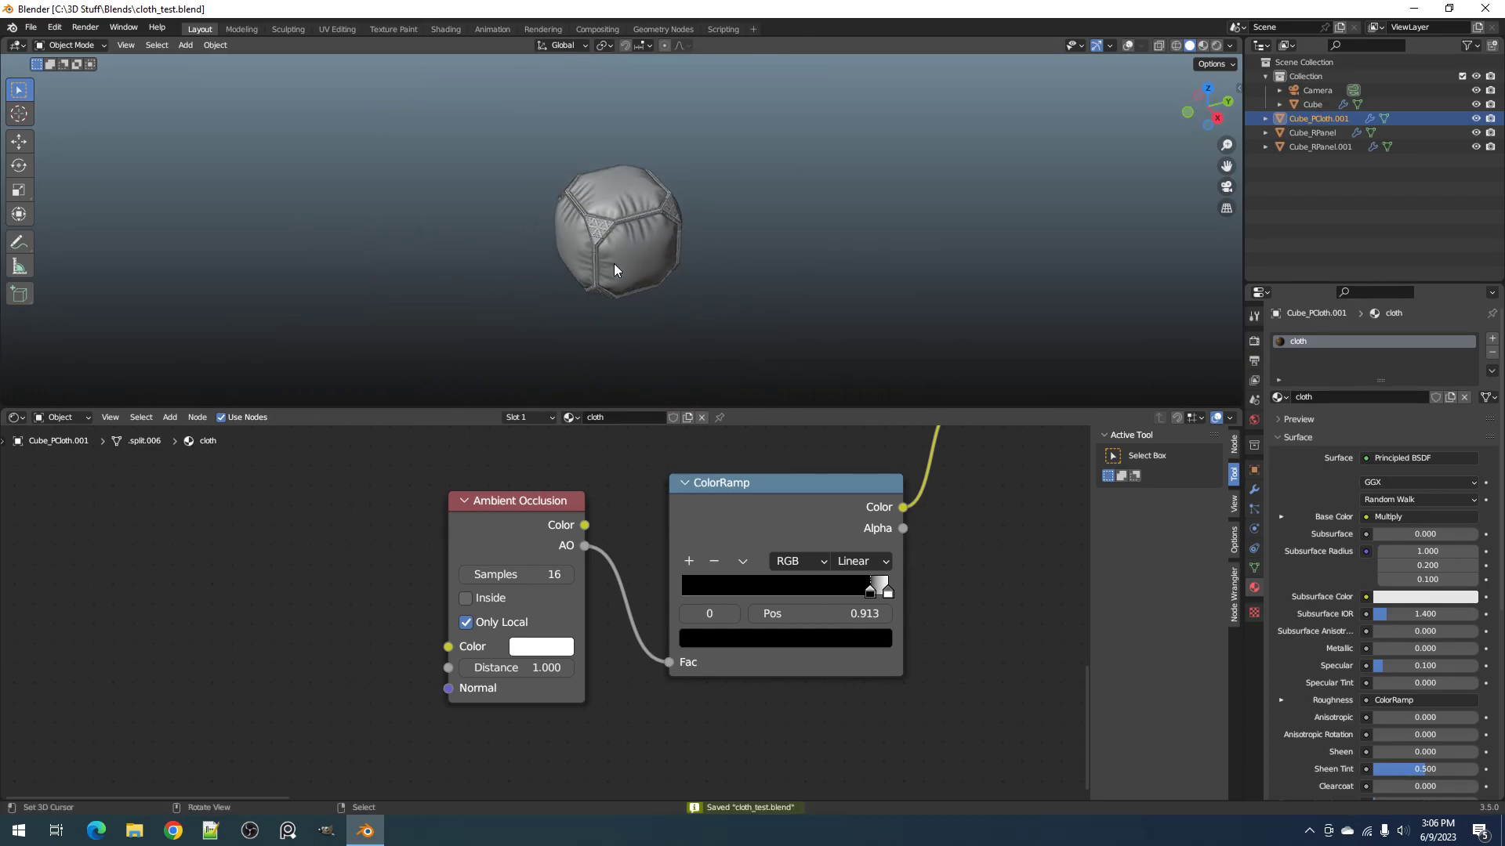
Step: Select the panelled frame object and look over its metal material
scroll(614, 263, up, 5)
click(542, 186)
scroll(595, 176, down, 5)
middle_drag(596, 176, 590, 214)
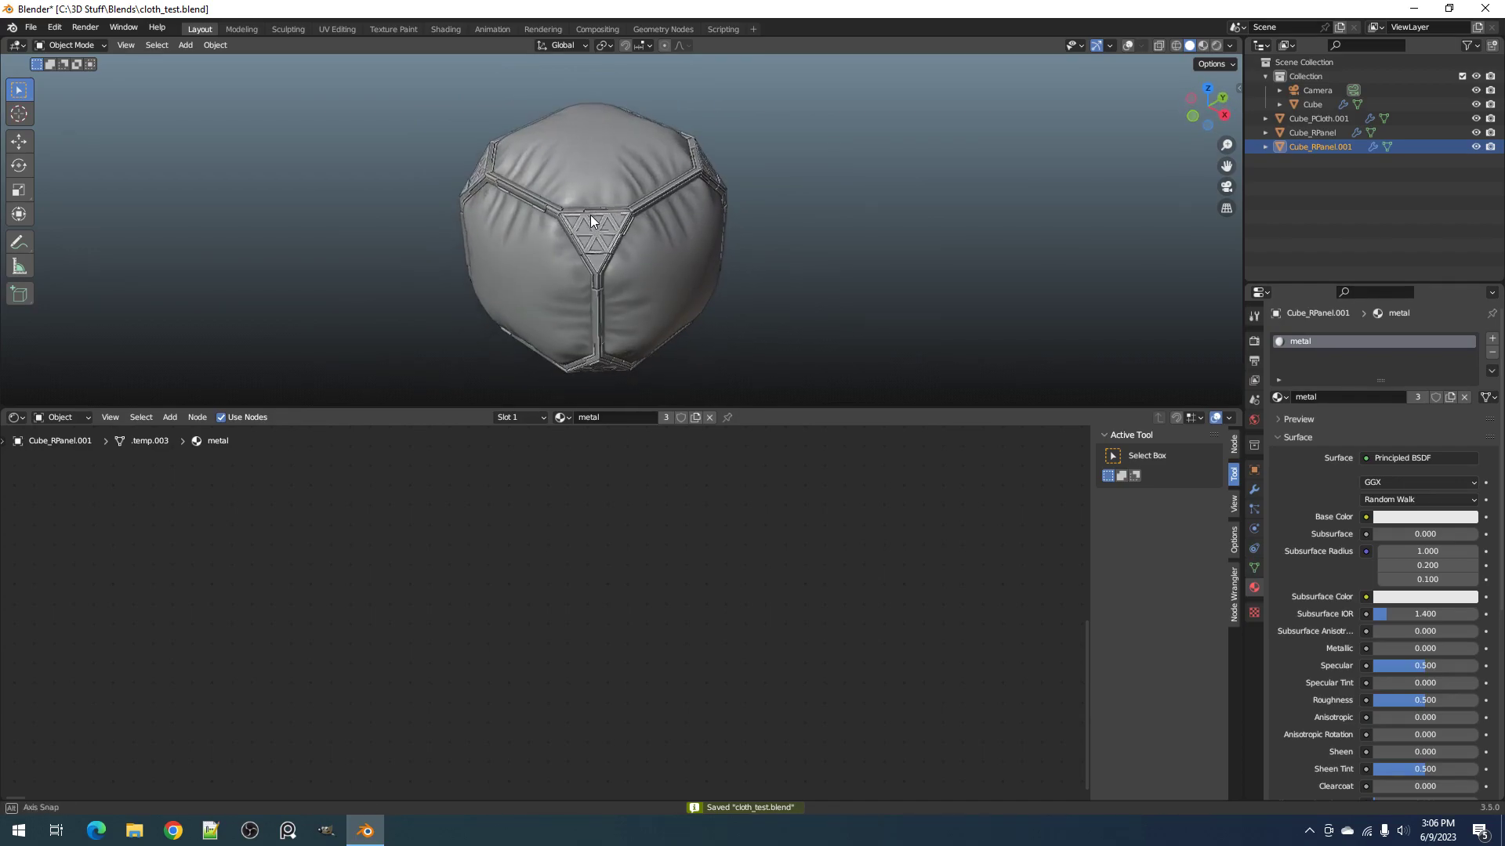
scroll(590, 215, up, 5)
scroll(590, 215, down, 5)
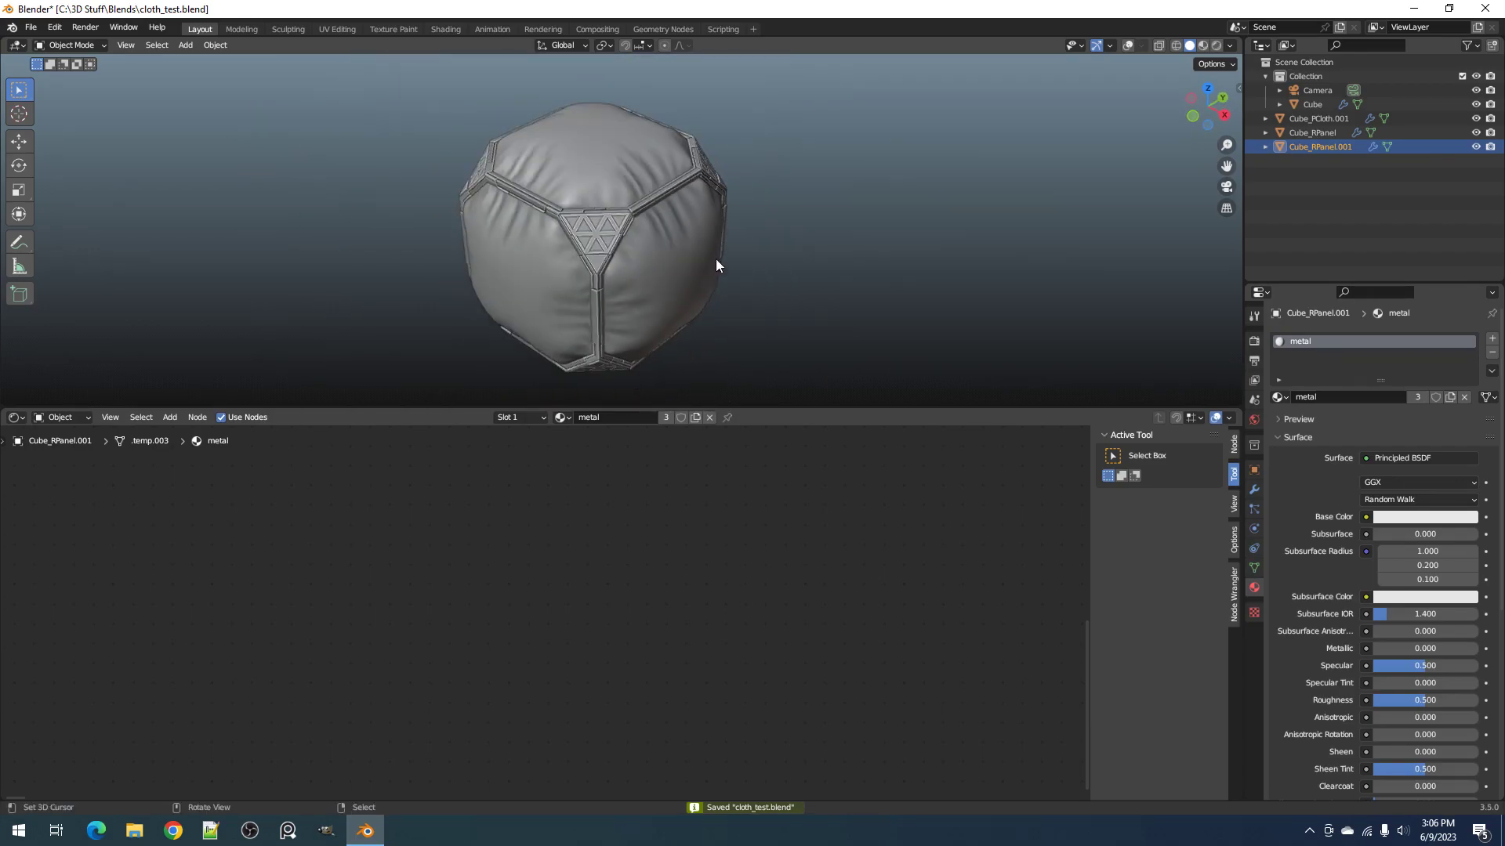
Step: Select the cloth object and copy all nodes of its cloth material
scroll(713, 258, up, 4)
click(718, 260)
scroll(825, 501, down, 5)
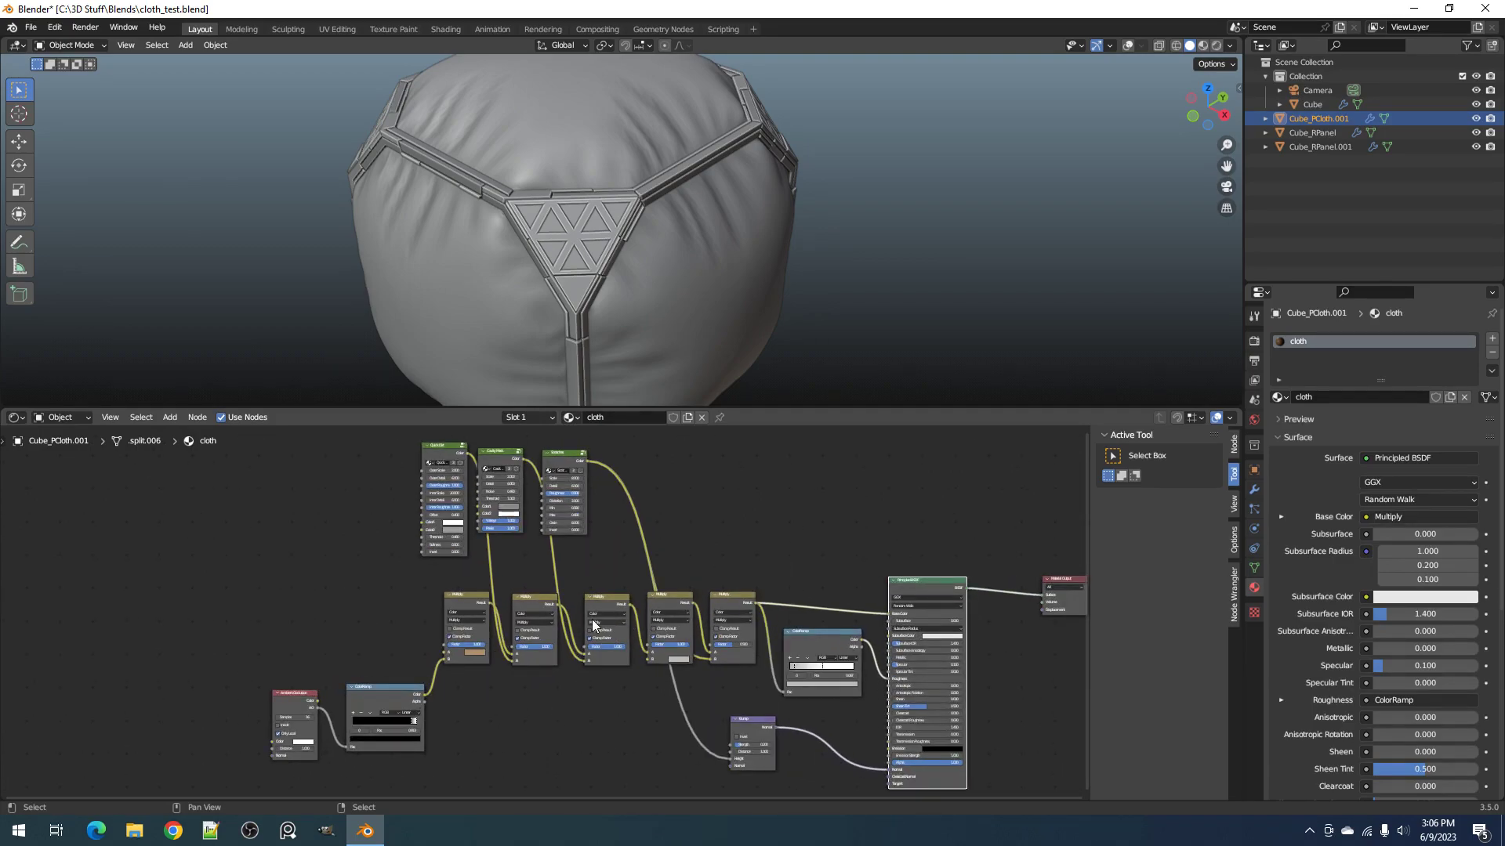
scroll(586, 621, down, 1)
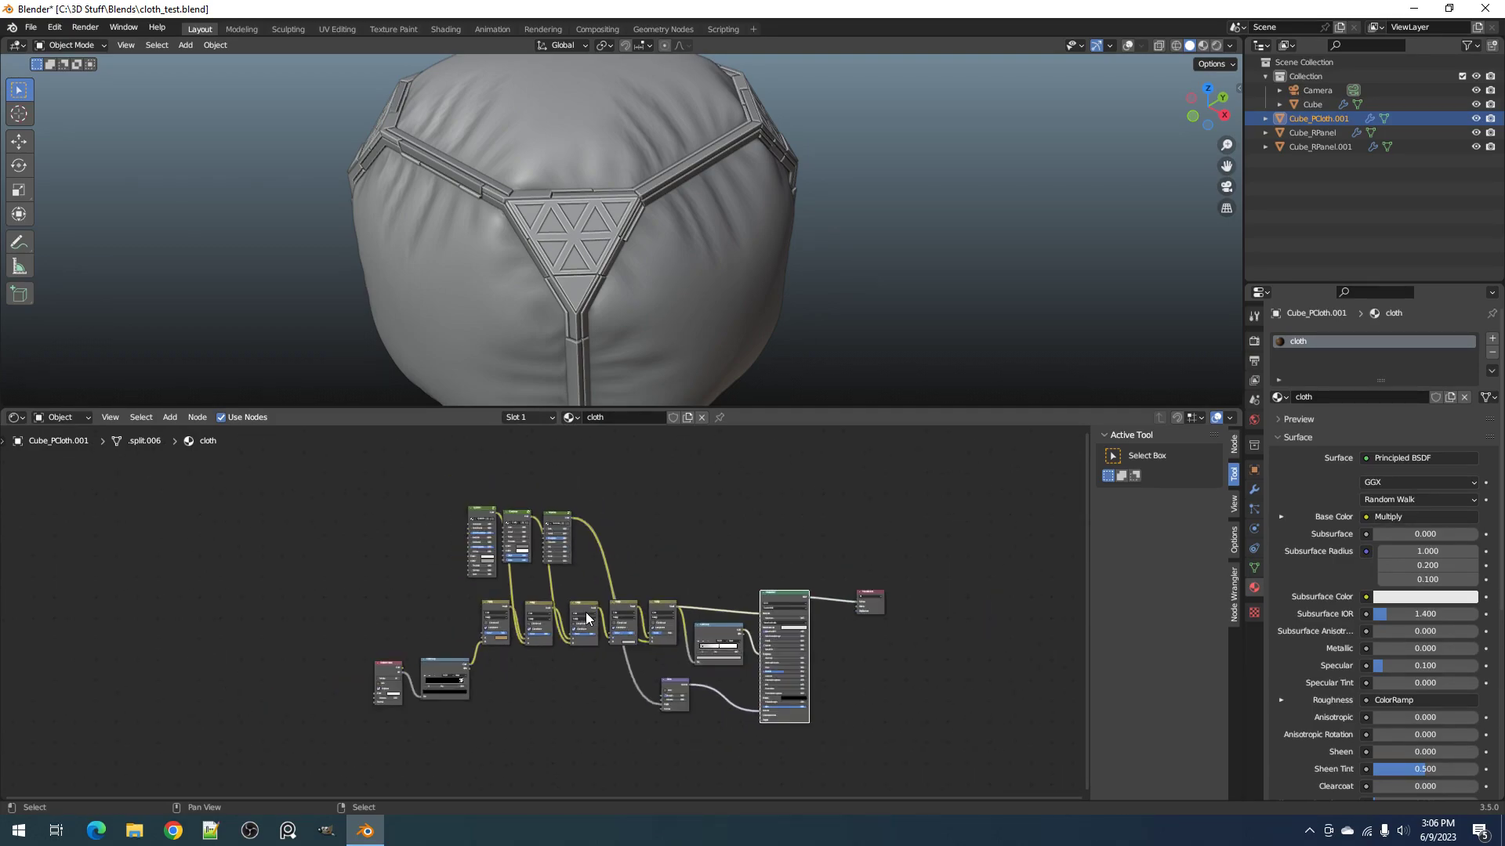
key(a)
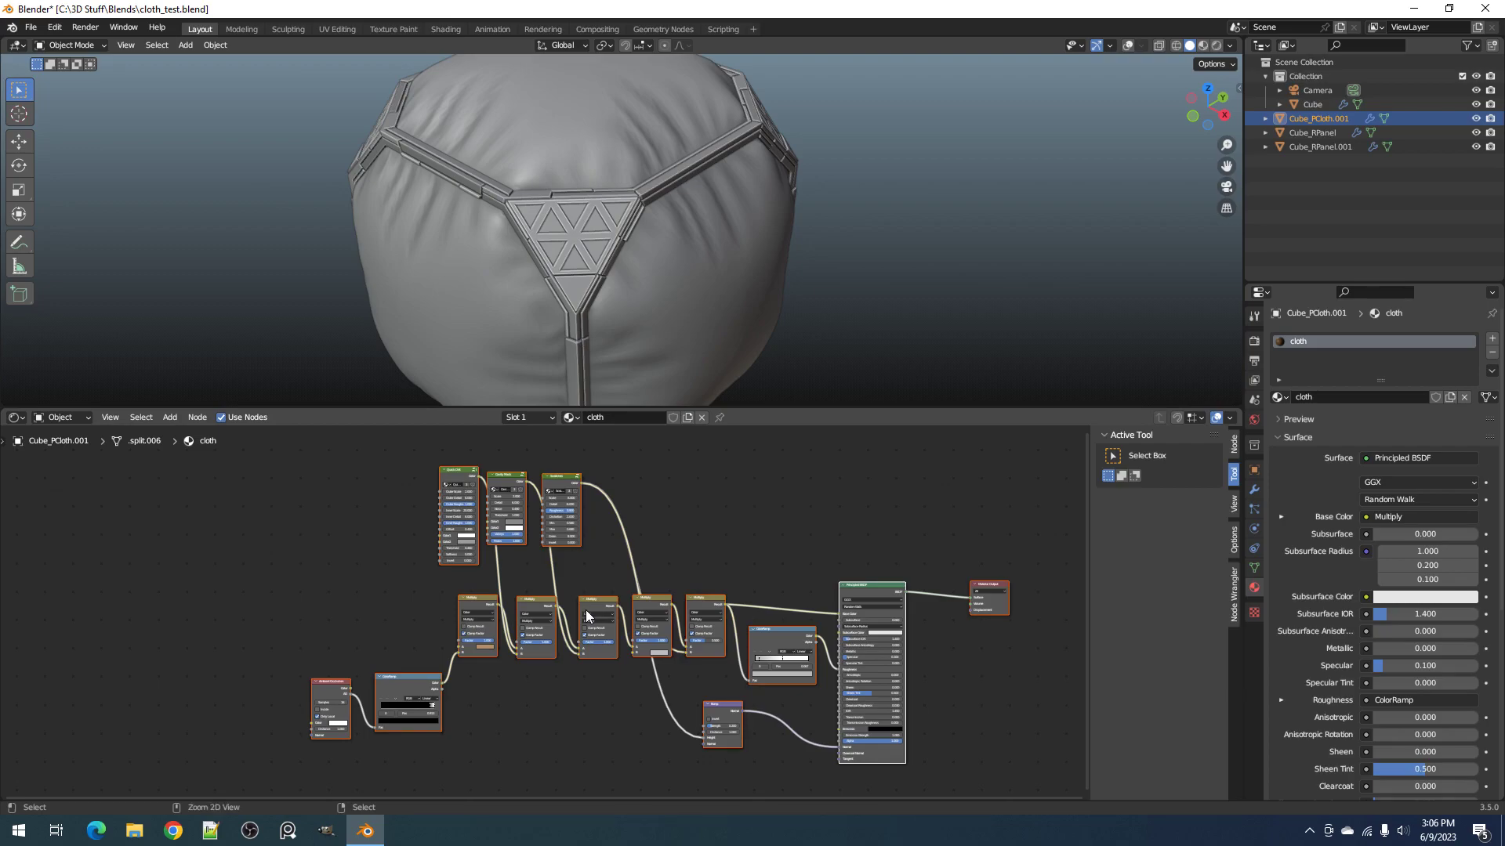
Step: Replace the nodes of the panel frame's metal material with the copied cloth material nodes
click(573, 252)
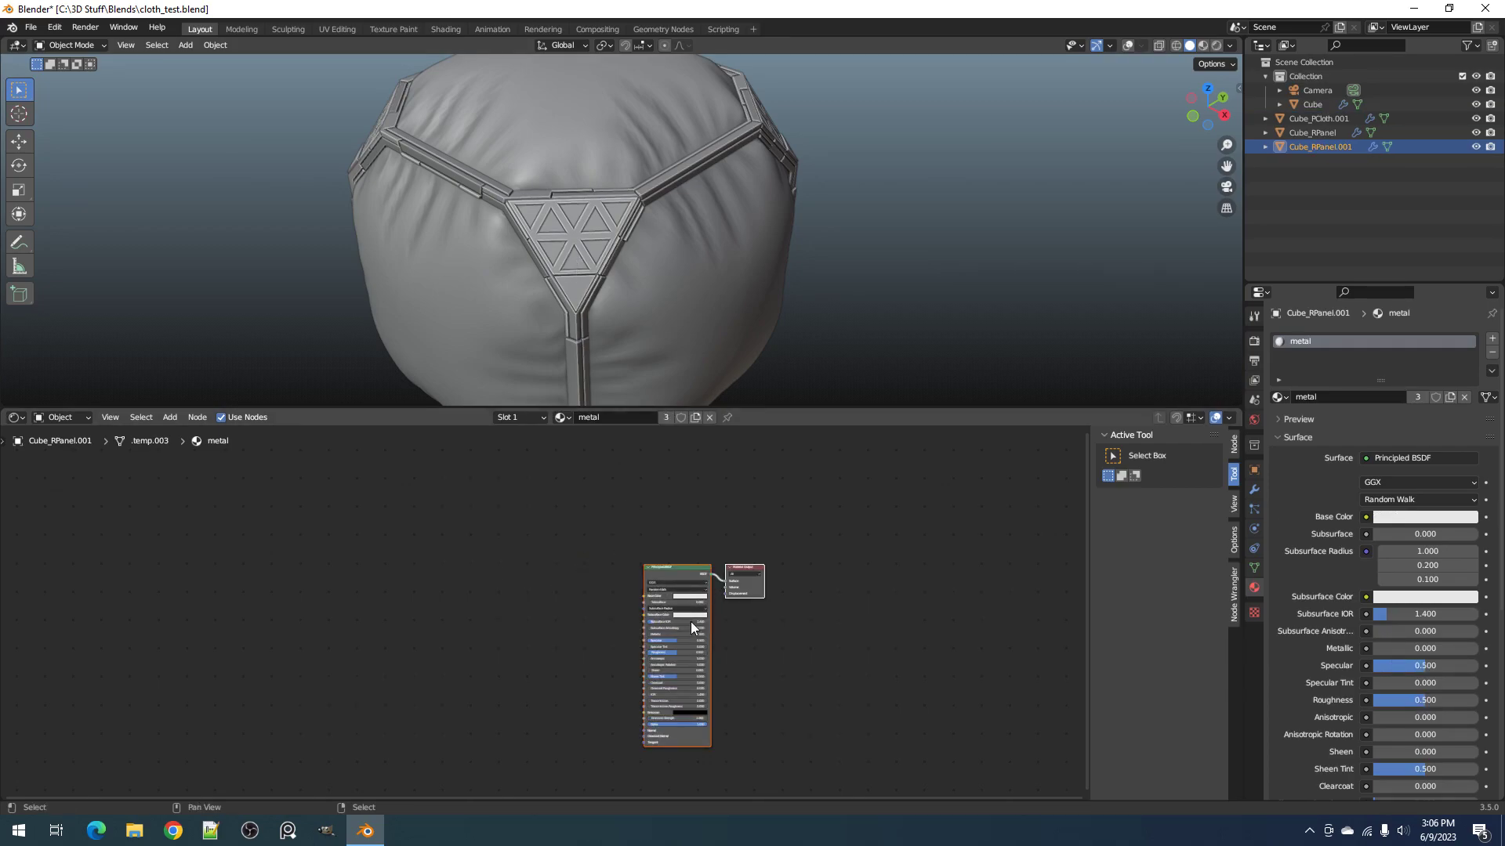
key(x)
key(ctrl+v)
key(alt+a)
key(z)
key(Escape)
Step: Hide the cloth object and the inner cube, viewing the panel frame alone in rendered shading
right_click(669, 308)
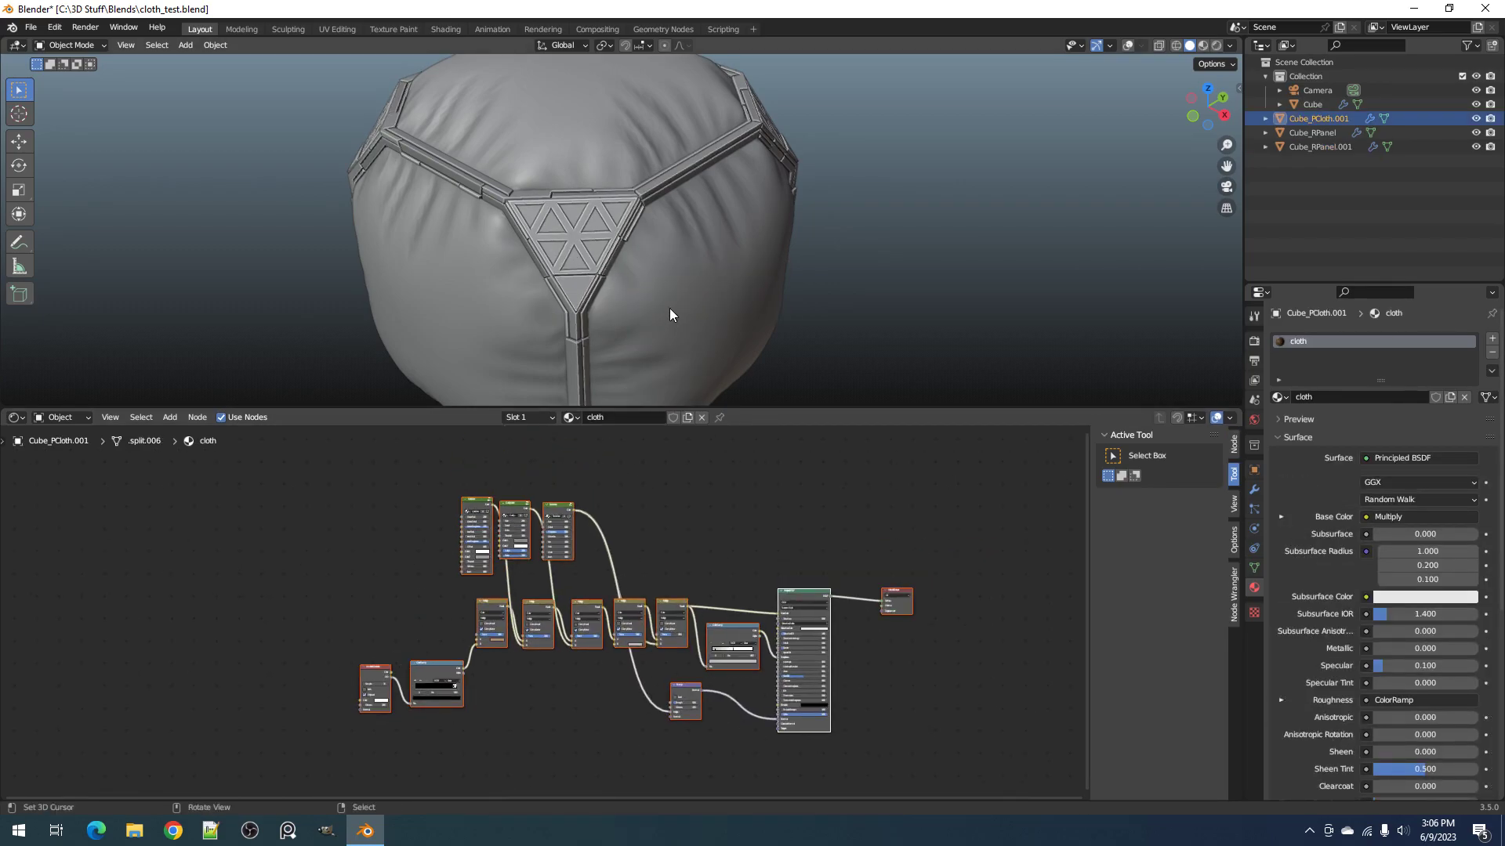
key(h)
key(z)
click(746, 263)
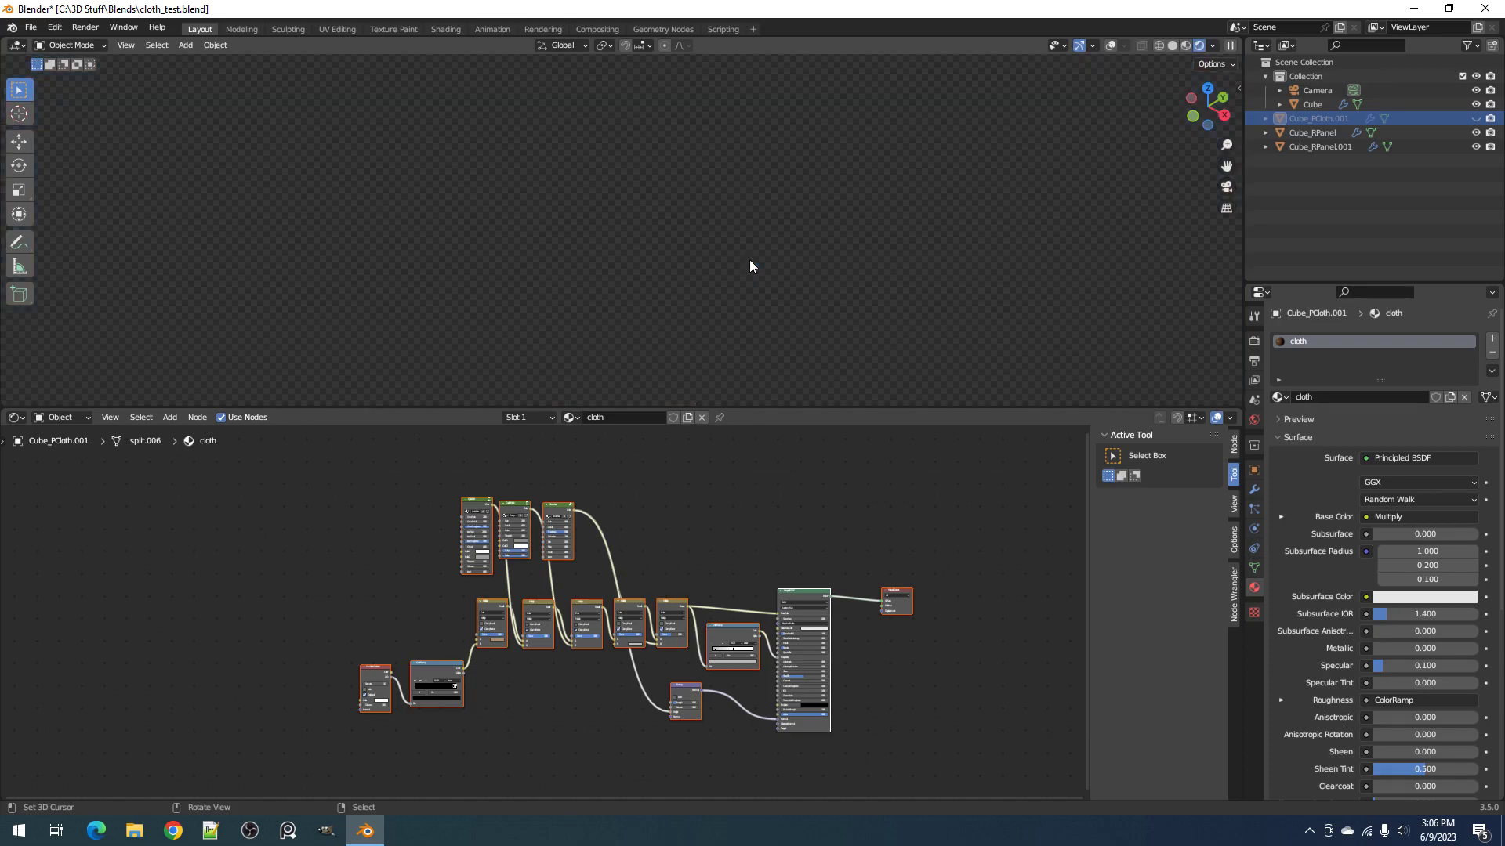
mouse_move(735, 290)
middle_down()
mouse_move(735, 251)
mouse_move(707, 280)
middle_up()
right_click(726, 256)
key(h)
Step: Return the viewport to solid shading and save the file
scroll(707, 279, up, 3)
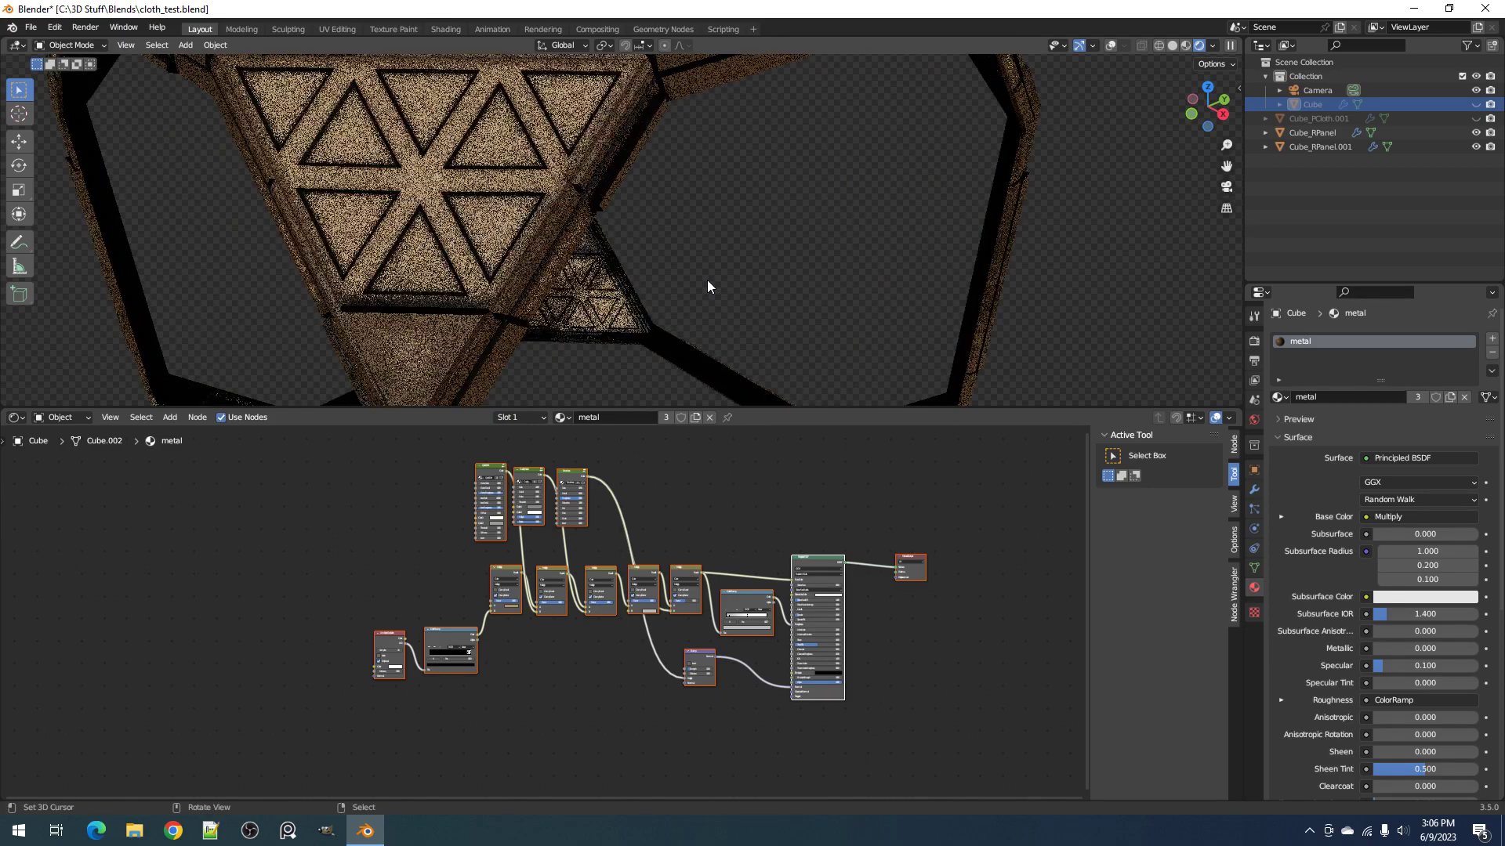
scroll(666, 261, down, 3)
key(z)
click(754, 261)
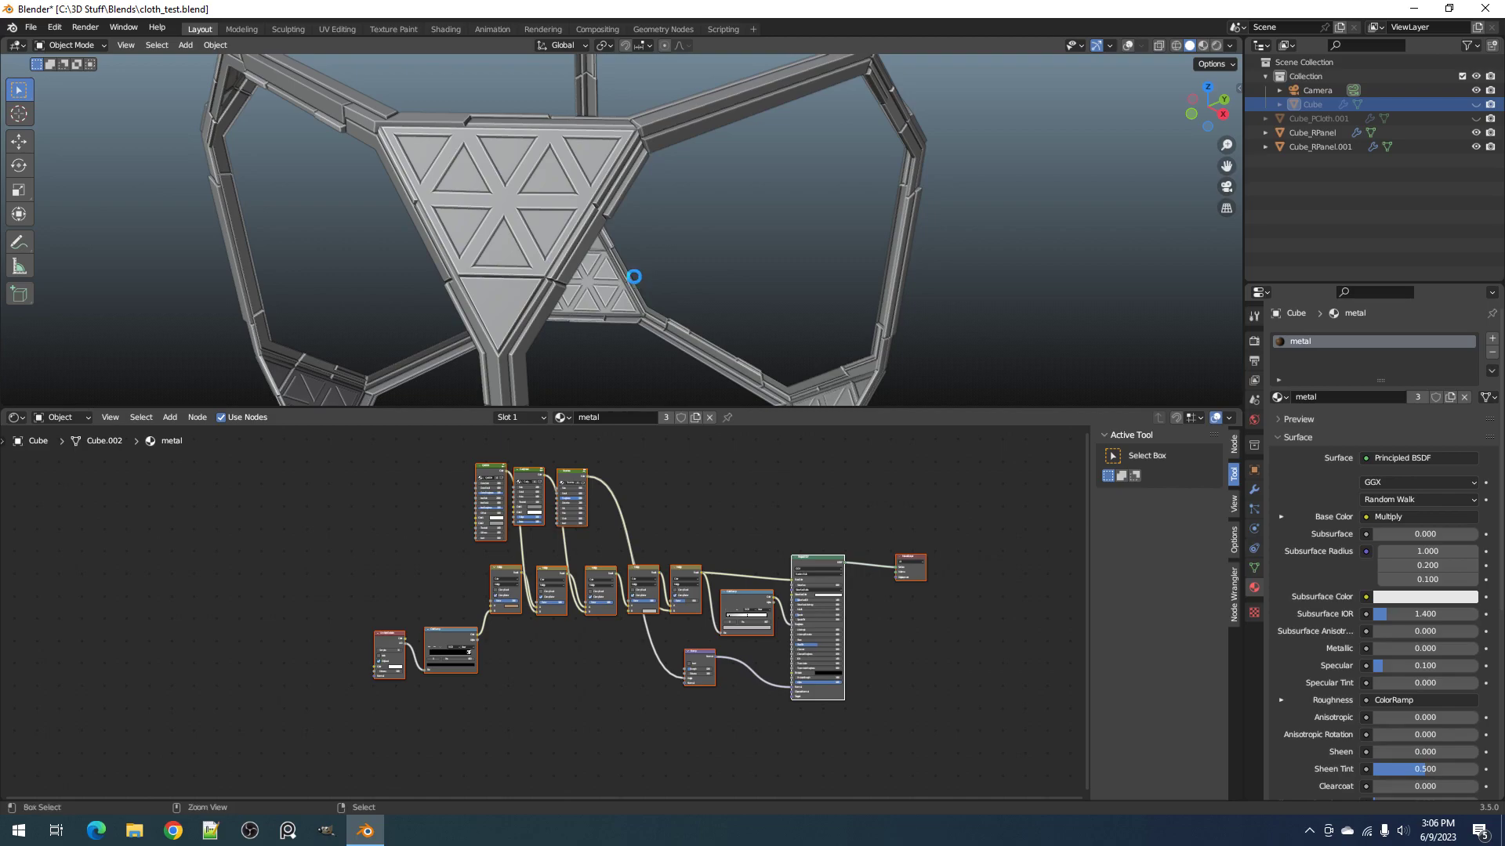
key(ctrl+s)
Step: Inspect the frame's panels and edges in rendered shading, then go back to solid shading
key(z)
click(727, 227)
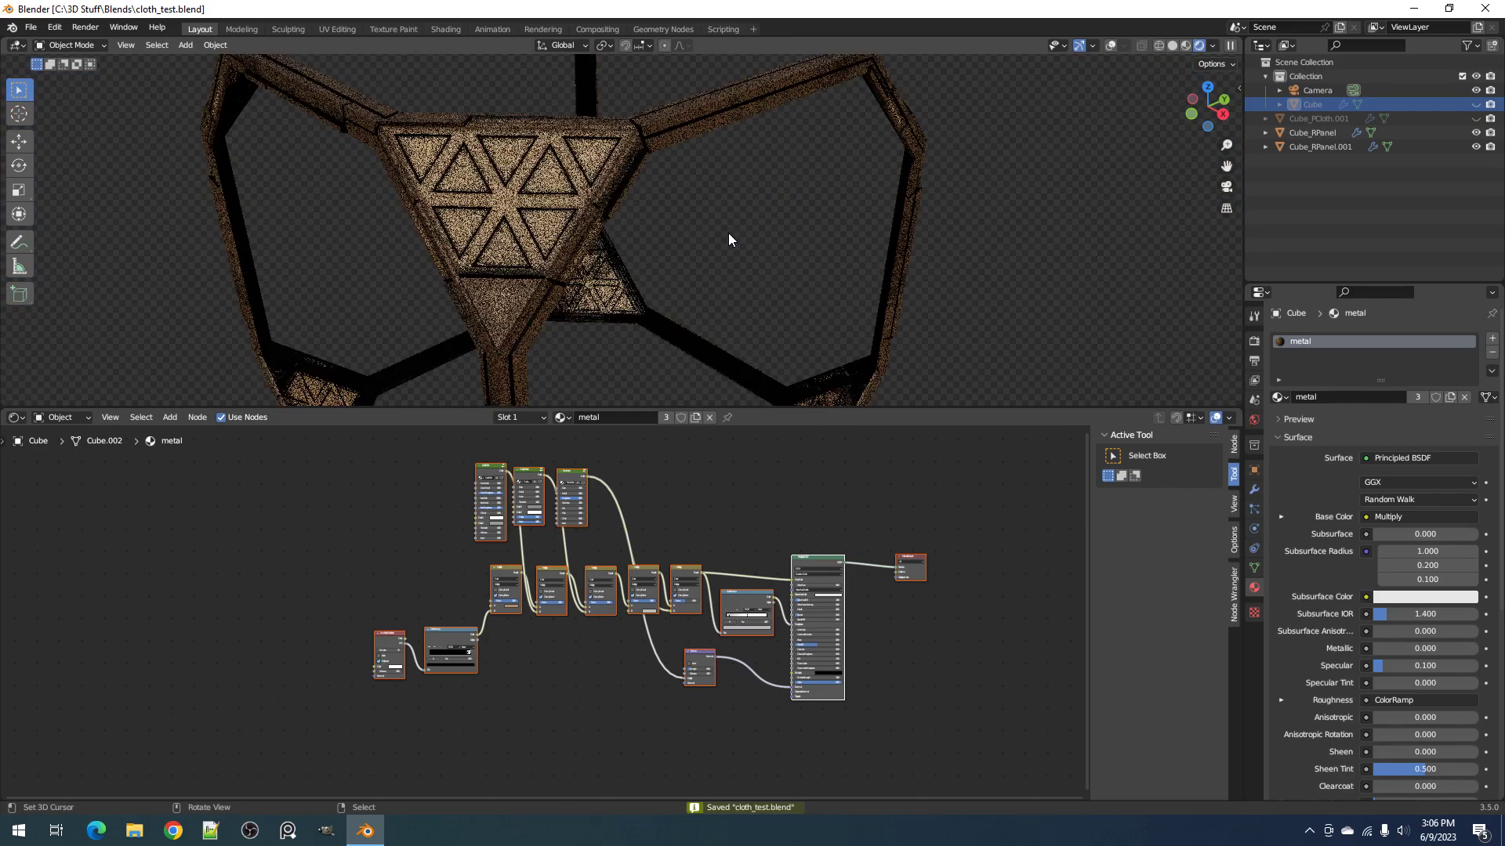
scroll(704, 233, up, 4)
mouse_move(645, 266)
middle_down()
mouse_move(704, 232)
mouse_move(661, 267)
middle_up()
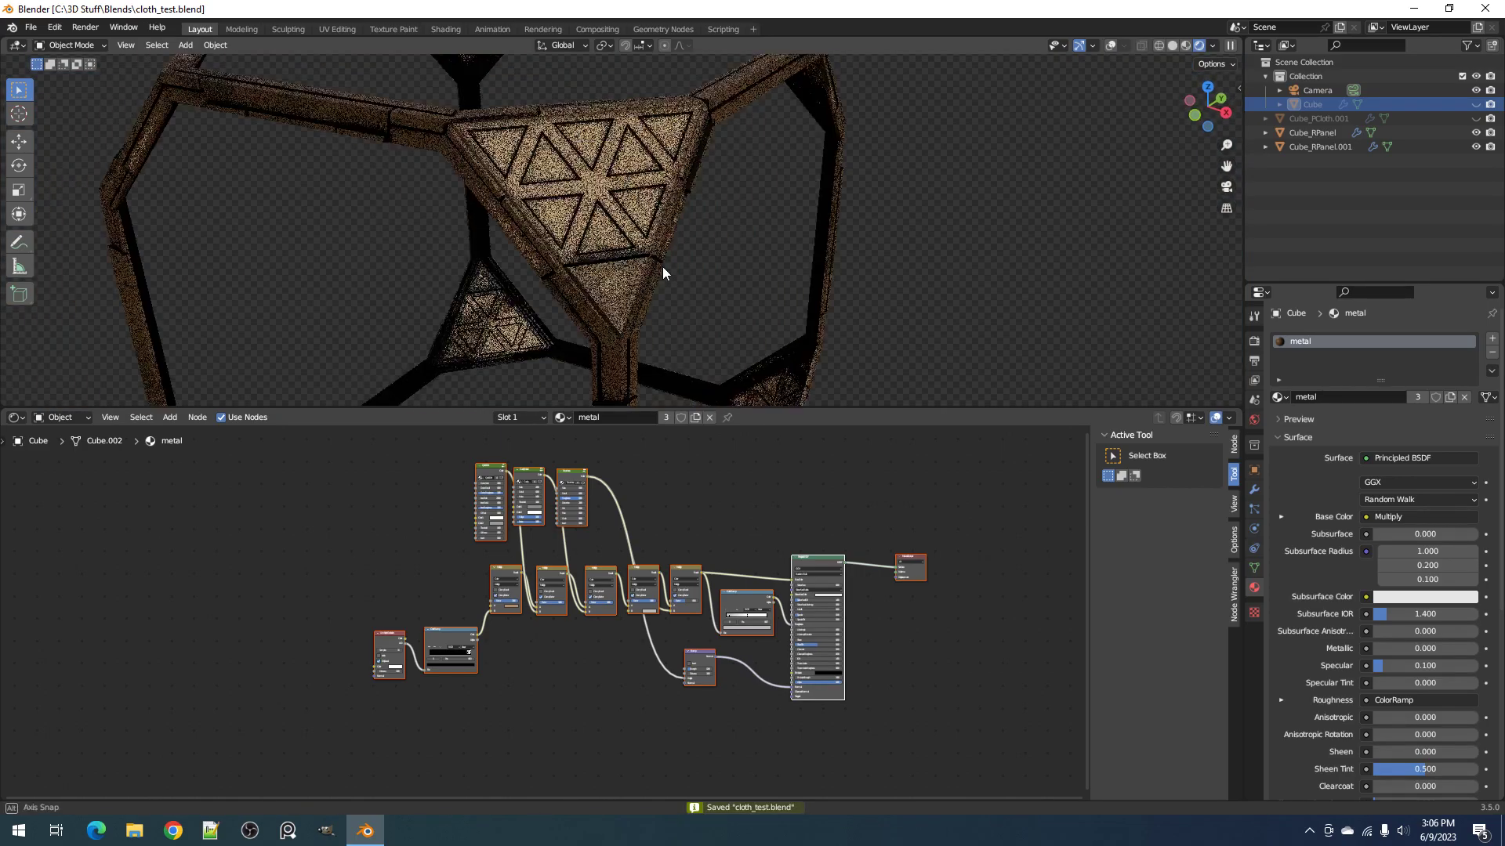
scroll(661, 266, up, 2)
key(z)
click(749, 266)
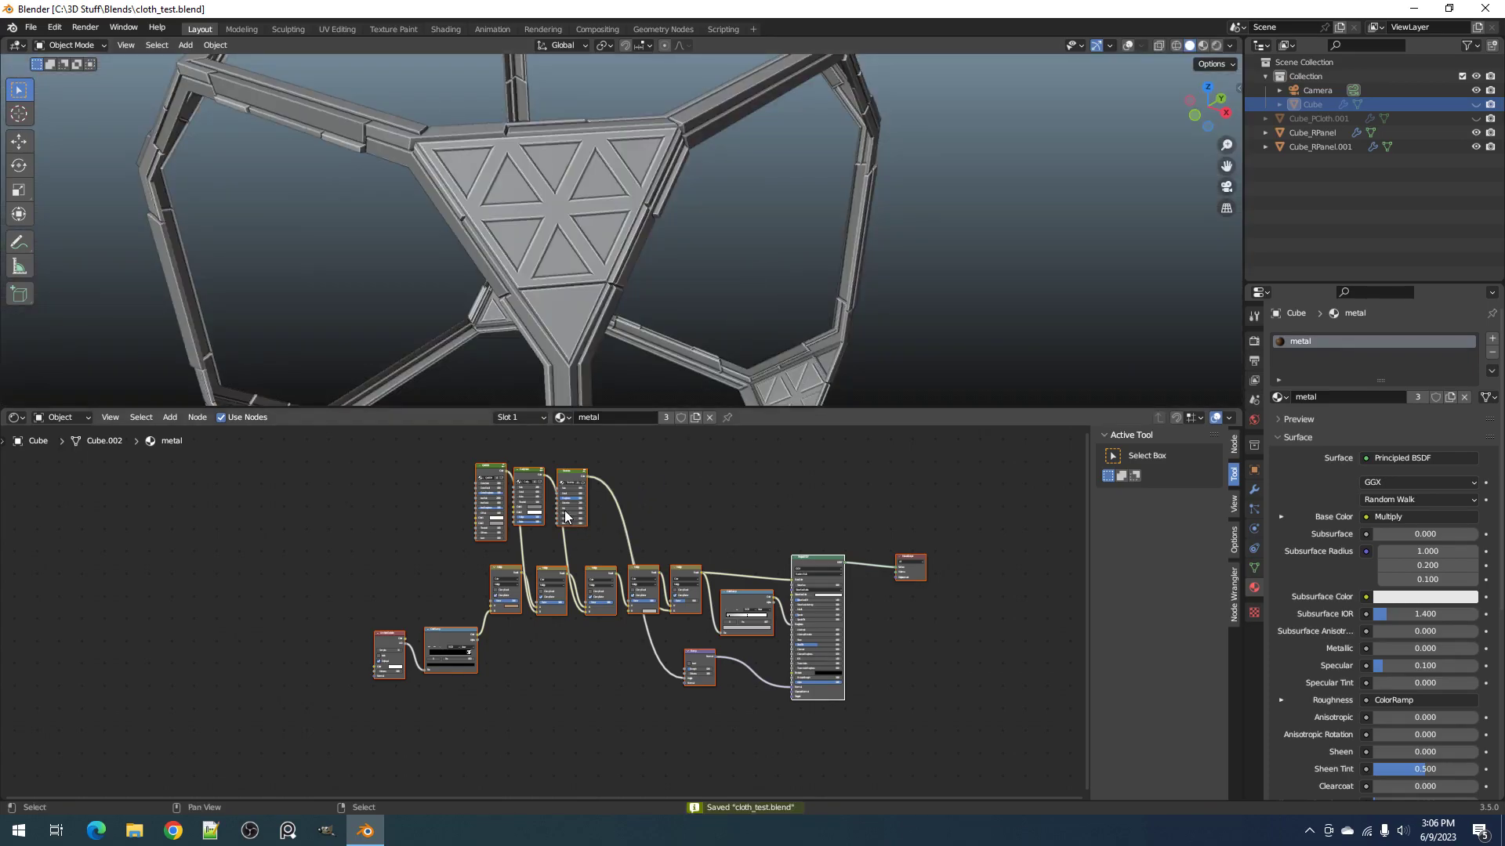
Step: Spread the Quick Dirt, Cavity Mask and Scratches nodes apart in the metal node tree
scroll(568, 541, up, 4)
middle_drag(558, 557, 623, 534)
click(618, 532)
drag(617, 531, 555, 538)
drag(695, 538, 656, 542)
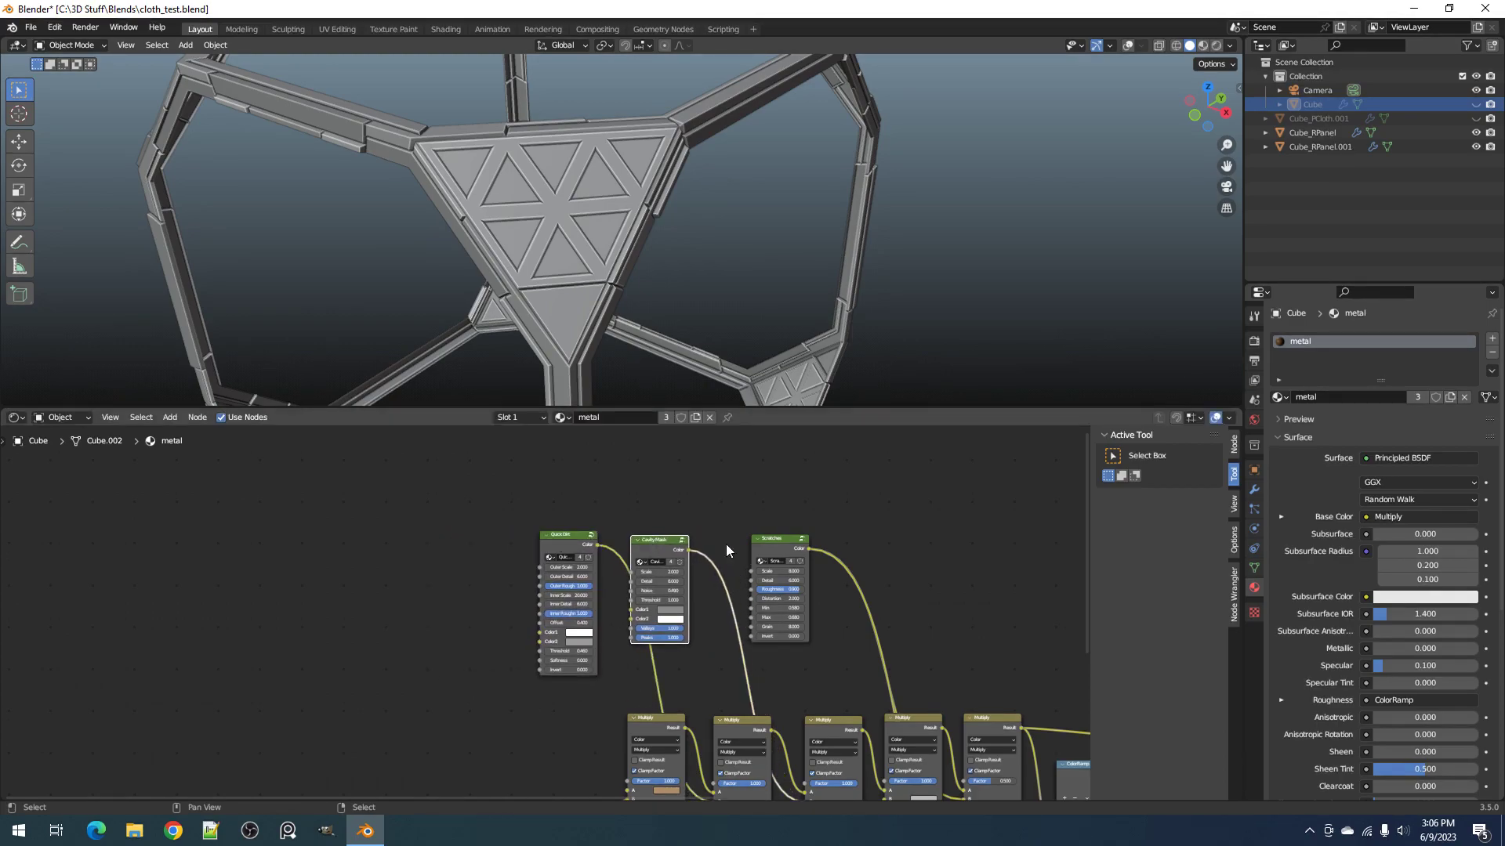
drag(792, 539, 777, 537)
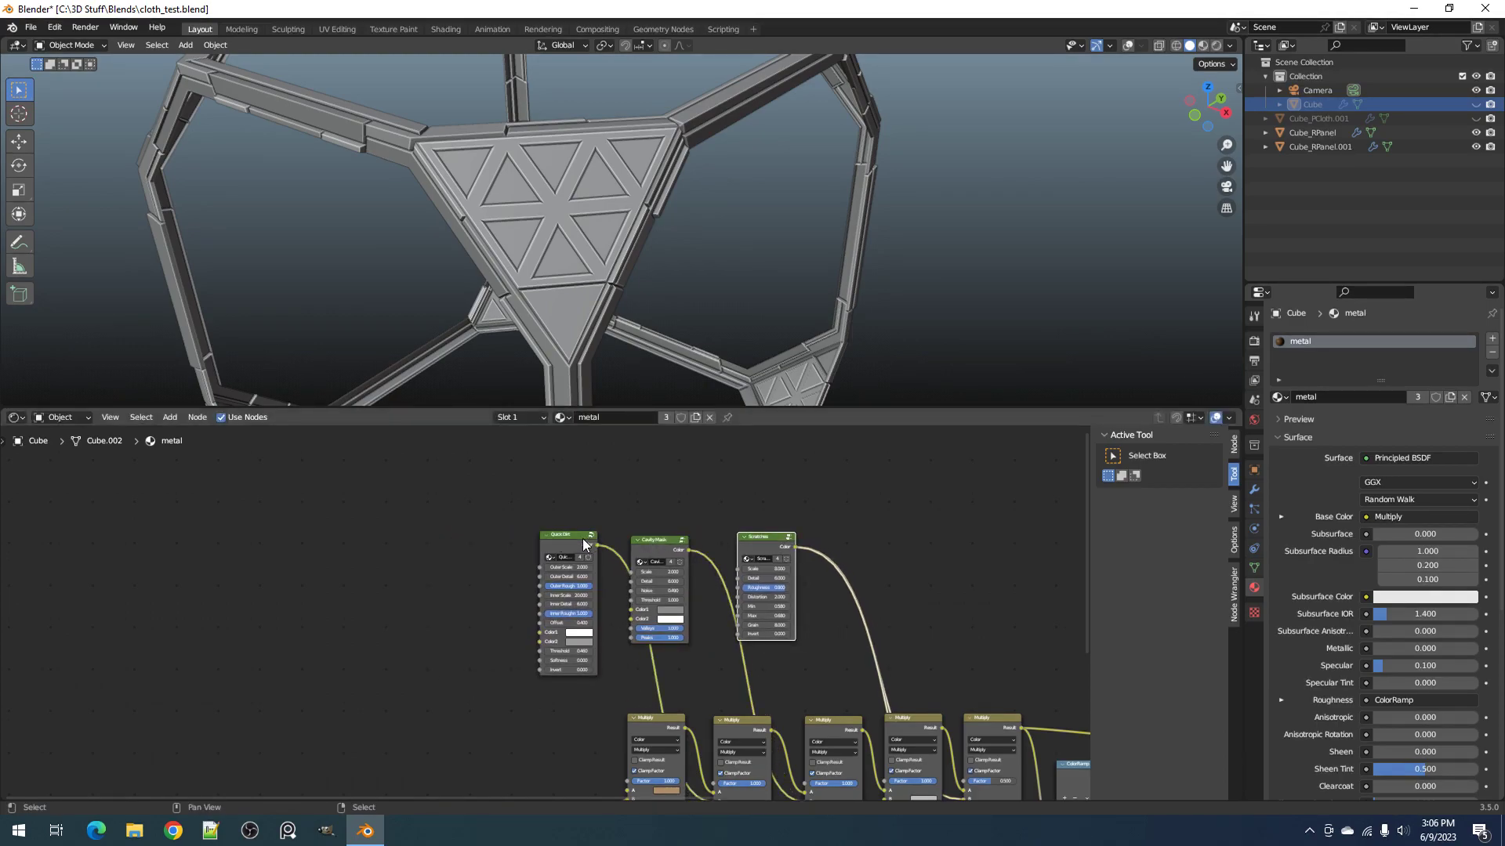
Step: Check the frame's current metal look in rendered shading and return to solid shading
key(z)
click(696, 280)
key(z)
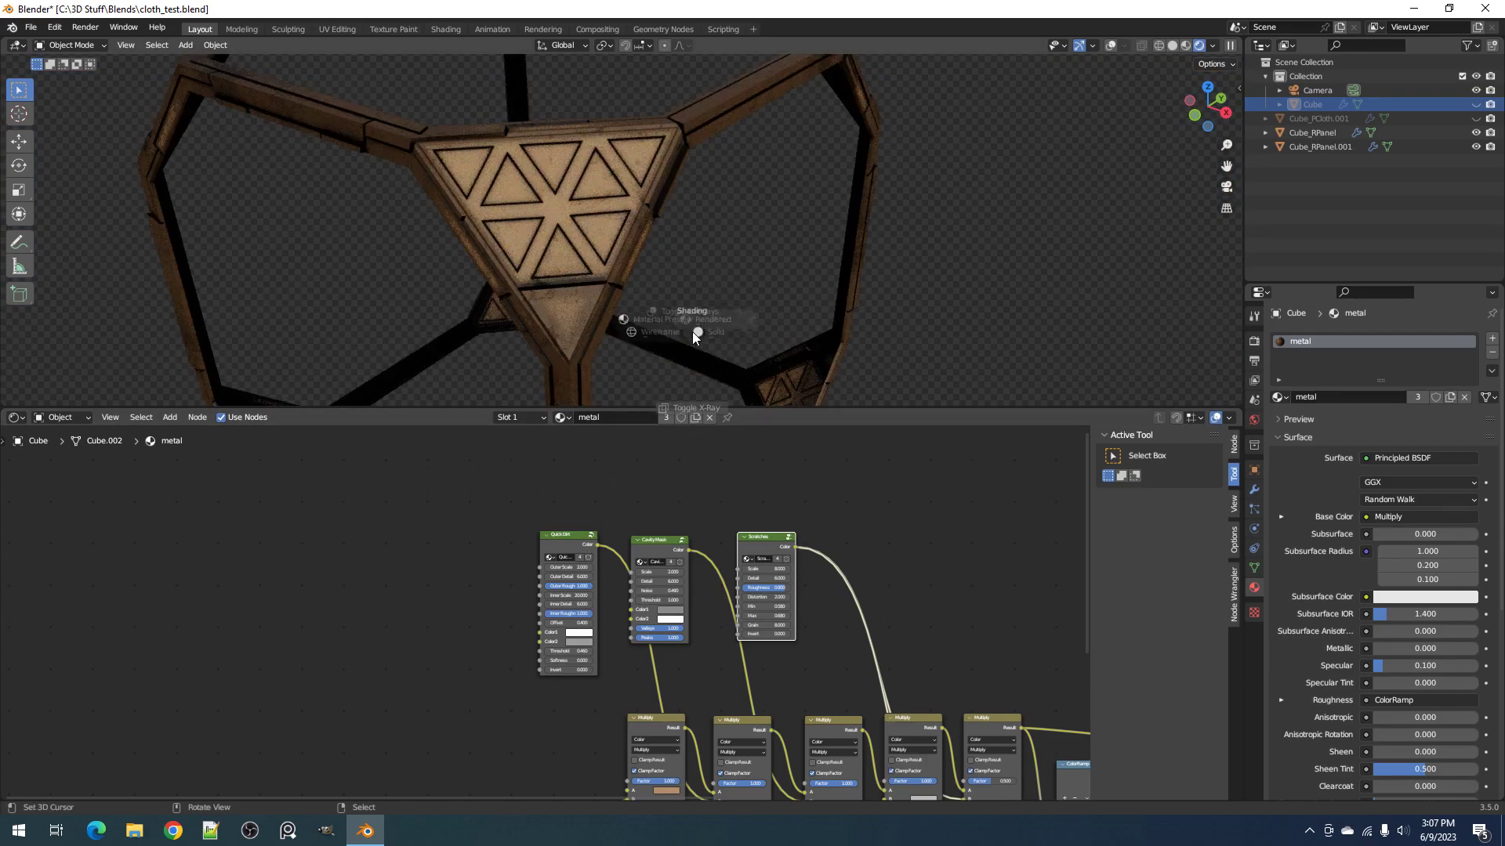
click(798, 336)
scroll(731, 695, down, 2)
middle_drag(732, 694, 541, 599)
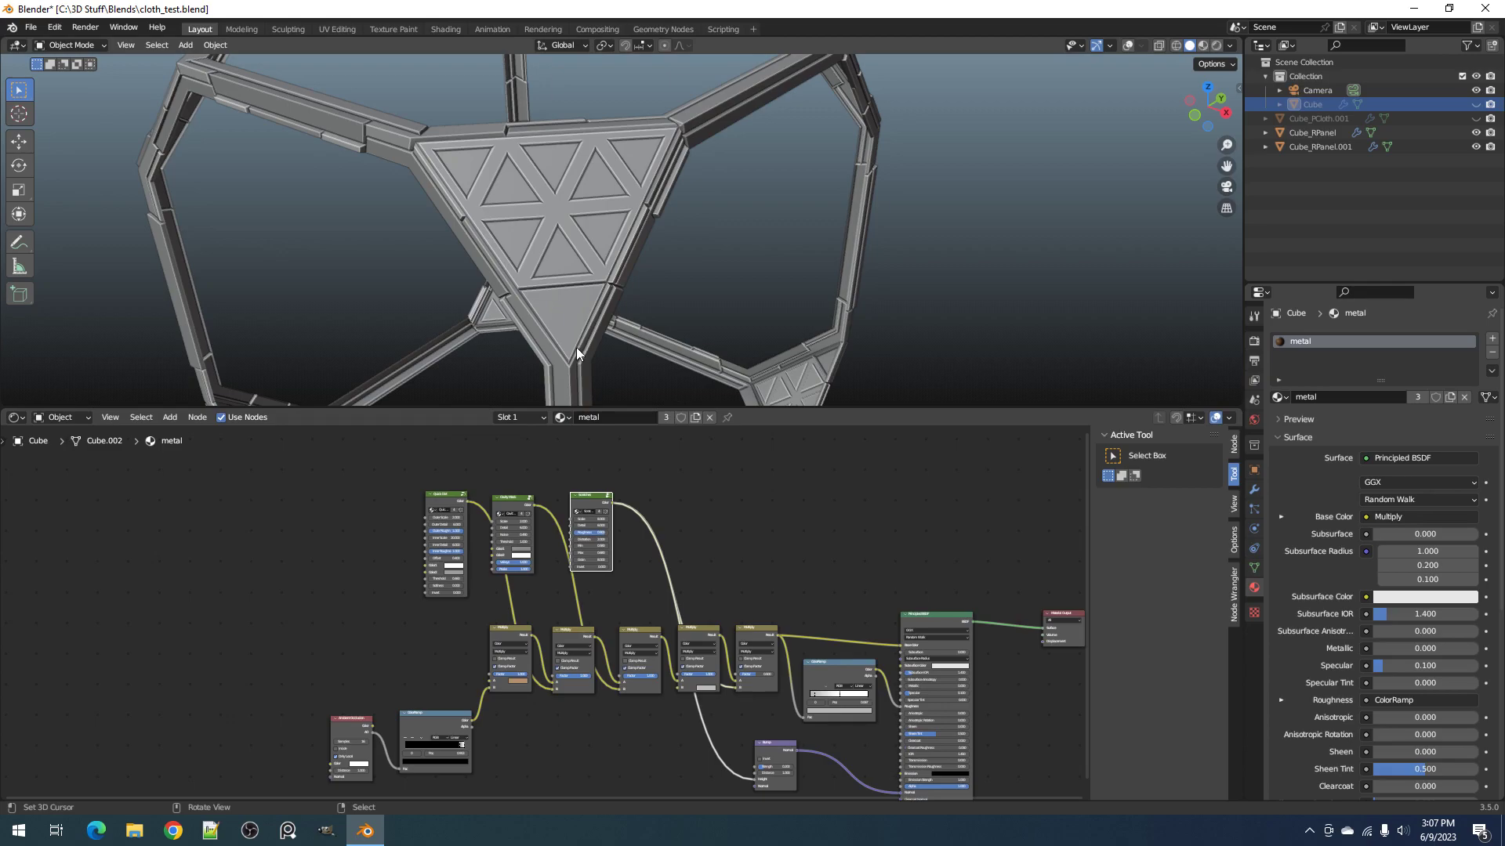
Step: Preview the Quick Dirt, Cavity Mask and Scratches outputs one after another on the frame in rendered shading
key(z)
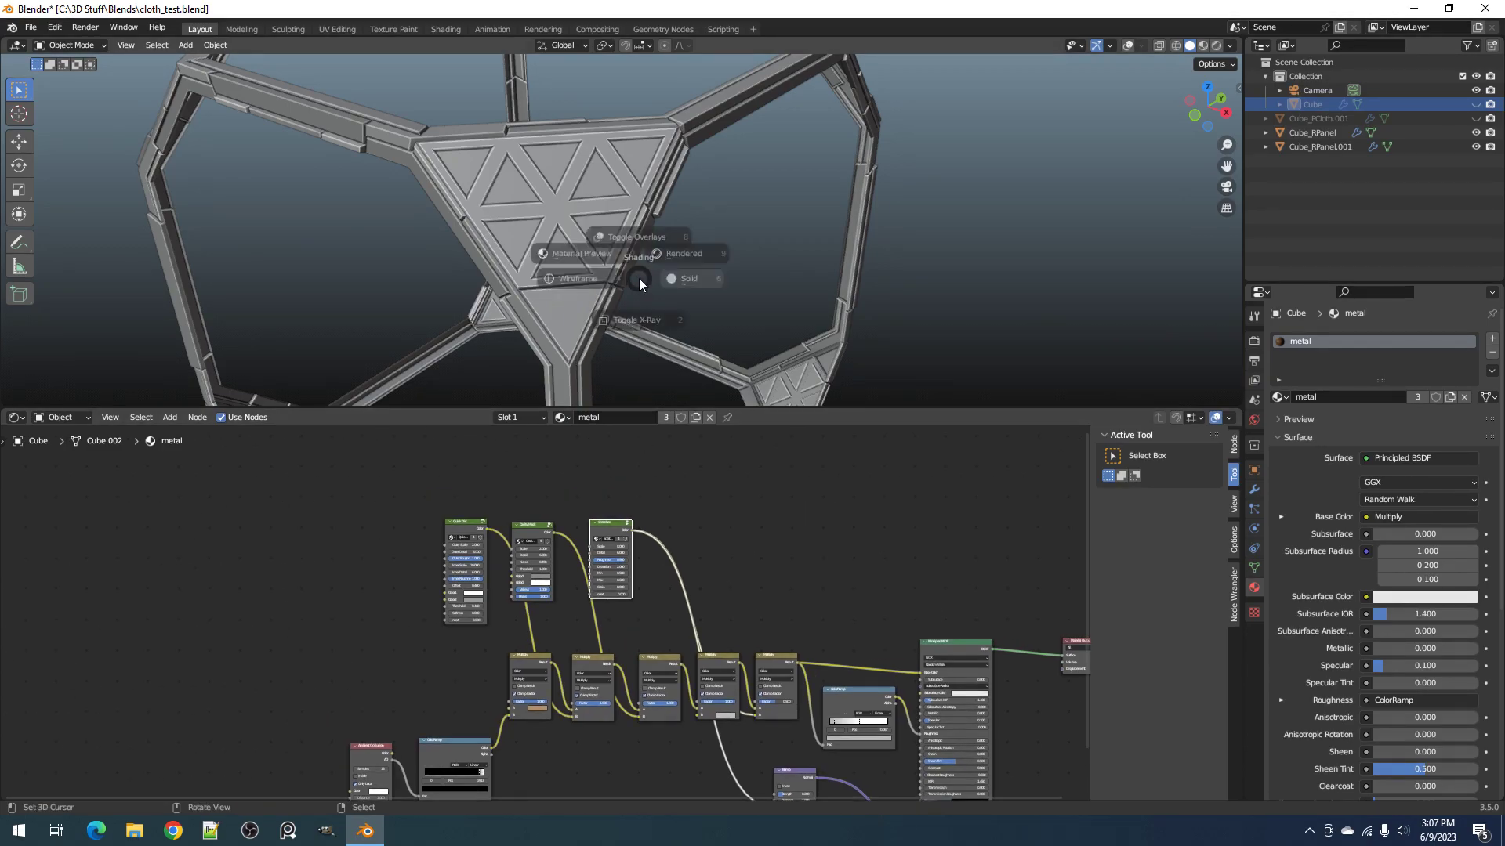
click(721, 228)
ctrl+shift+click(462, 530)
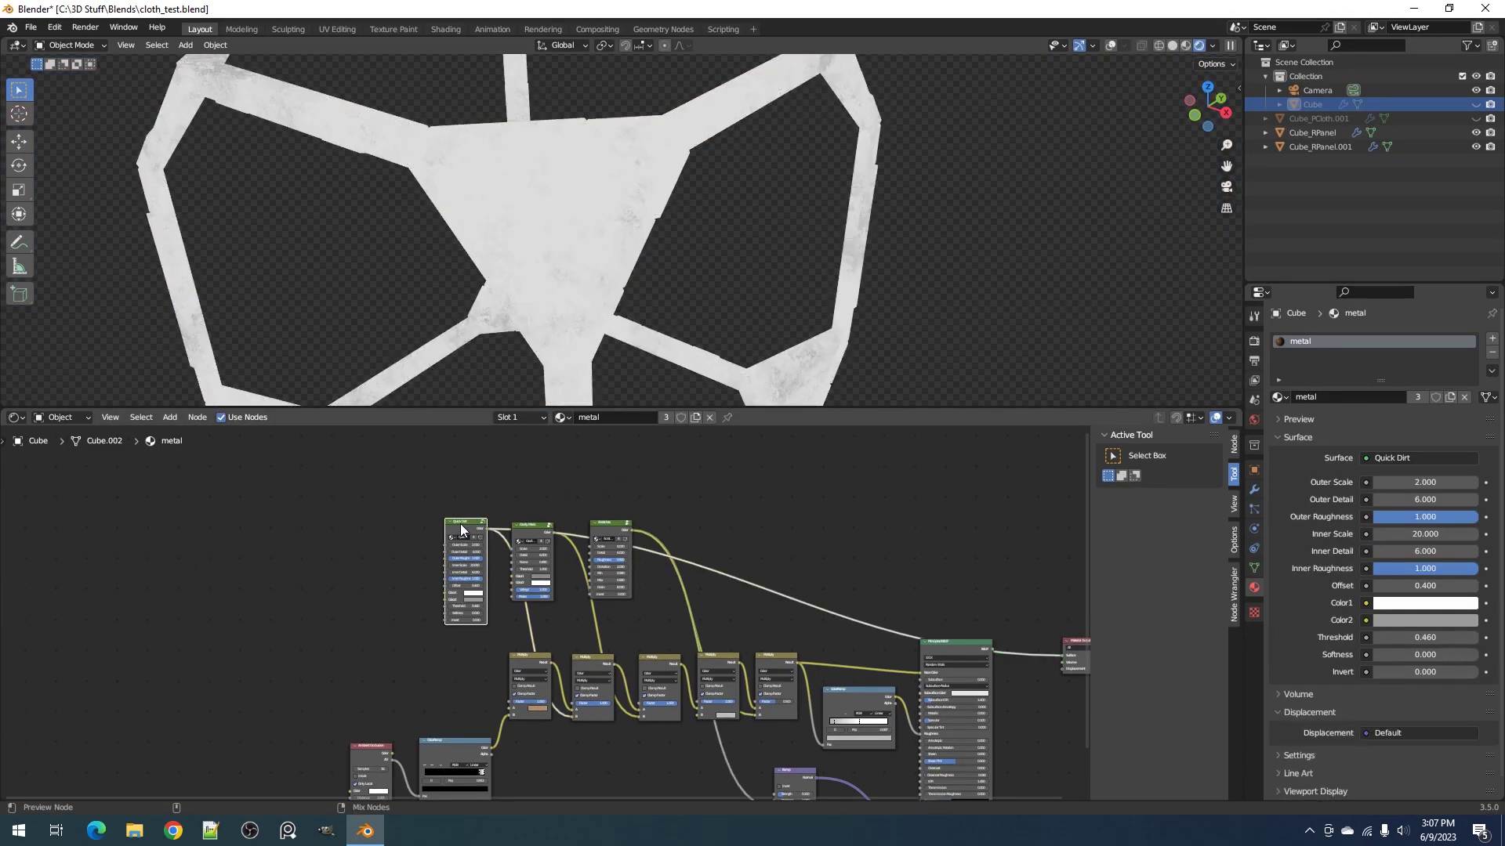
middle_drag(540, 235, 723, 214)
scroll(722, 214, down, 1)
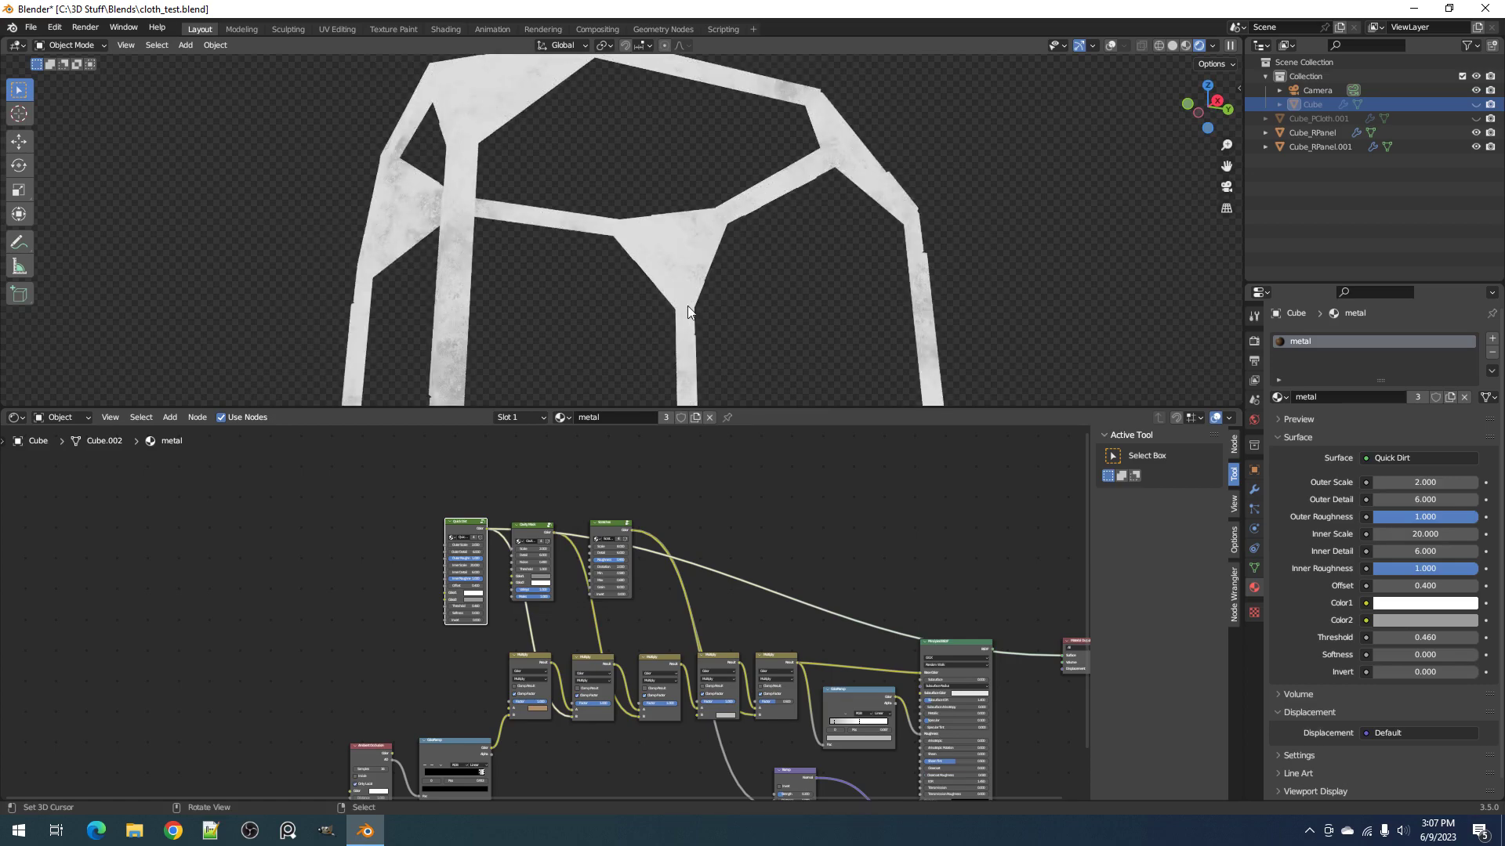
ctrl+shift+click(534, 531)
middle_drag(627, 257, 666, 480)
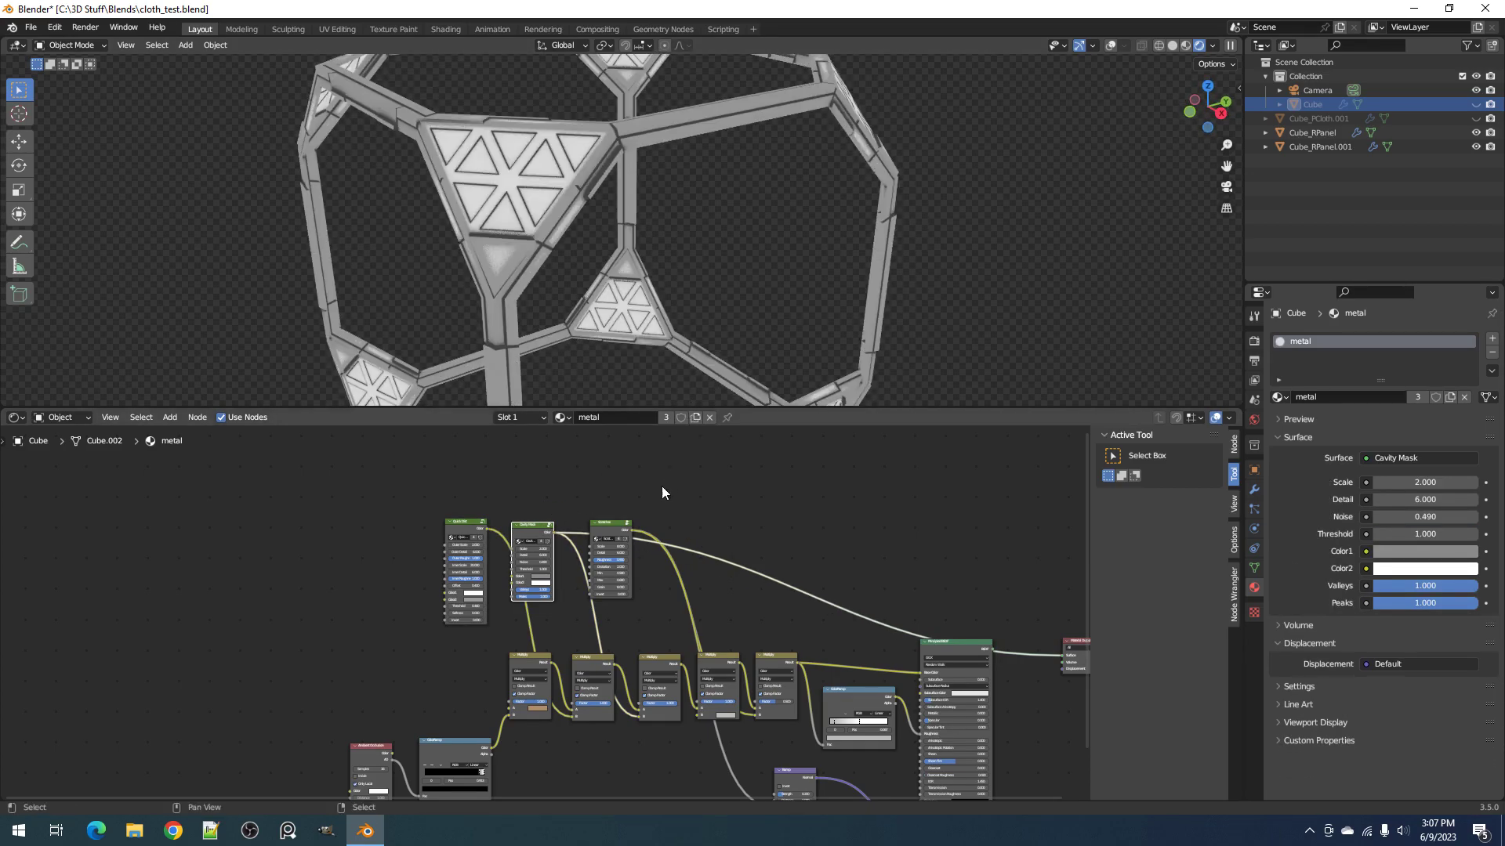
ctrl+shift+click(612, 534)
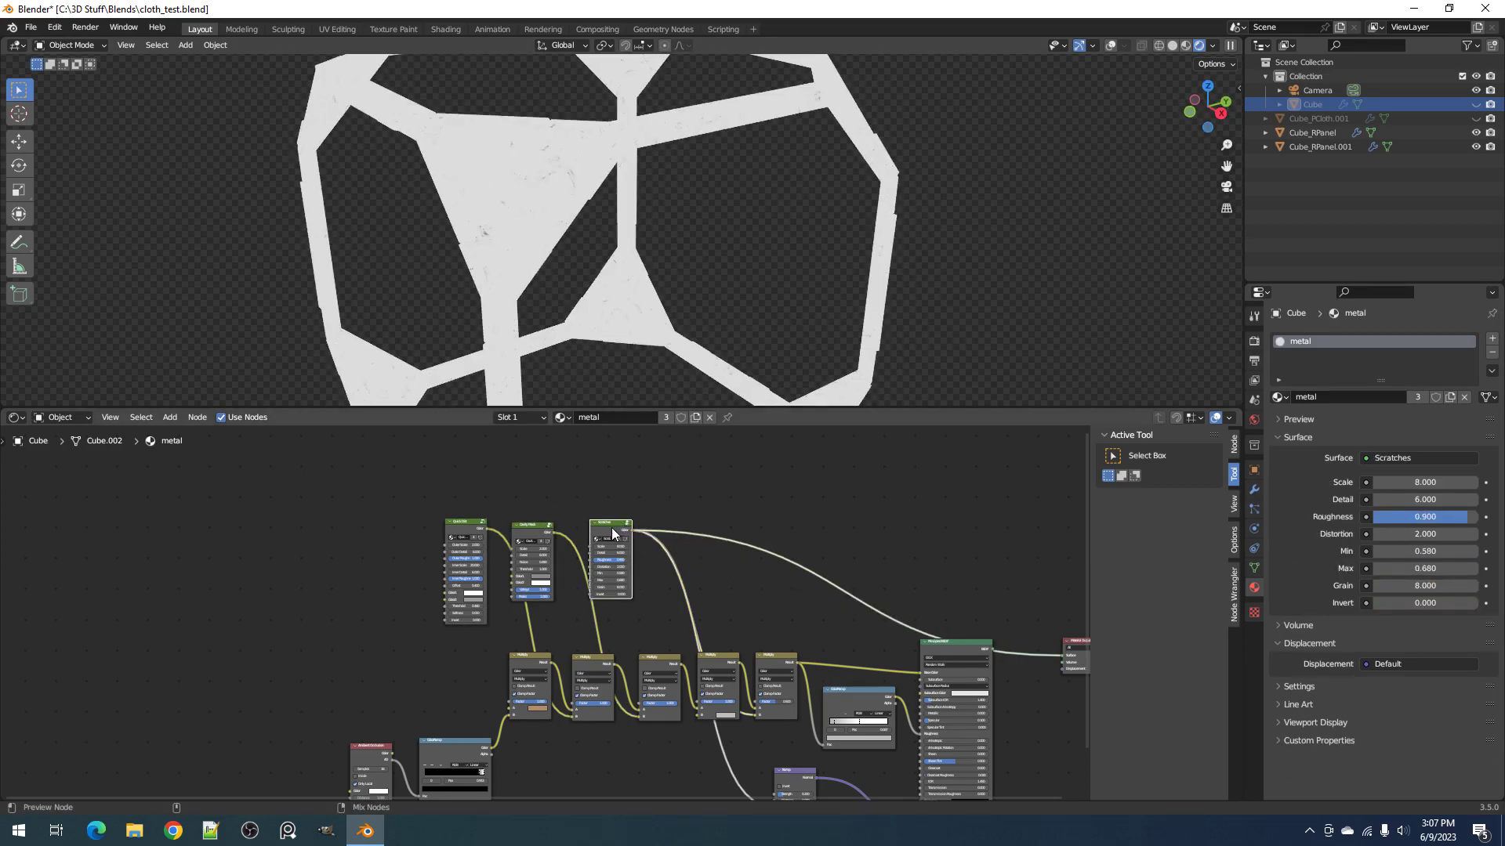
Step: Preview the Cavity Mask output on the frame again, and save the file in solid shading before returning to rendered
ctrl+shift+click(524, 530)
key(z)
click(690, 260)
scroll(623, 478, up, 2)
key(ctrl+s)
scroll(536, 230, up, 2)
key(z)
click(670, 262)
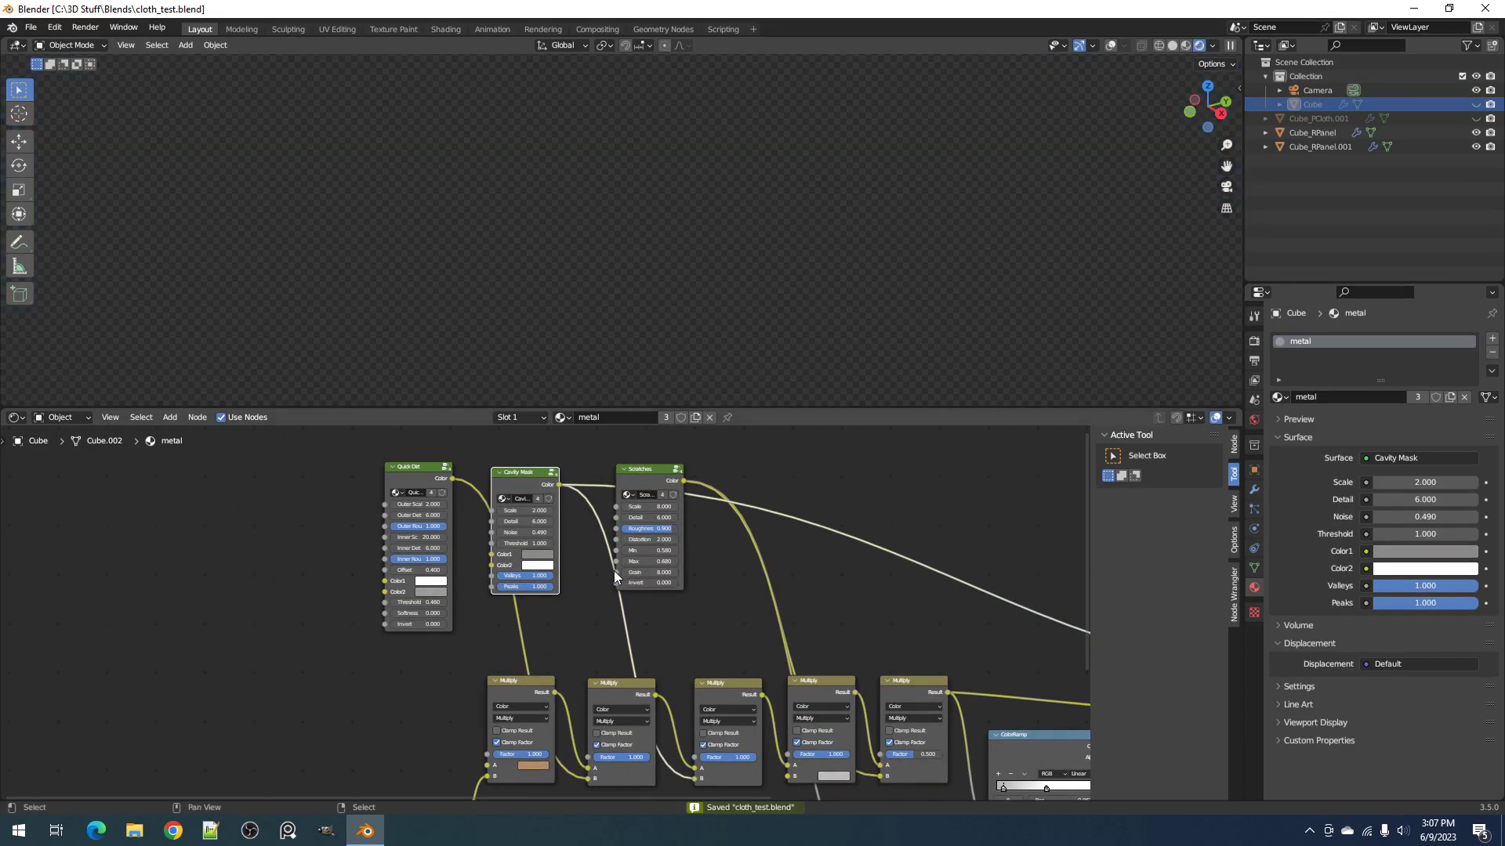
Step: Set the Cavity Mask node's Noise to 1.000 and its Scale to 20
middle_drag(576, 552, 692, 614)
scroll(691, 613, up, 4)
middle_drag(631, 375, 664, 359)
scroll(664, 359, down, 1)
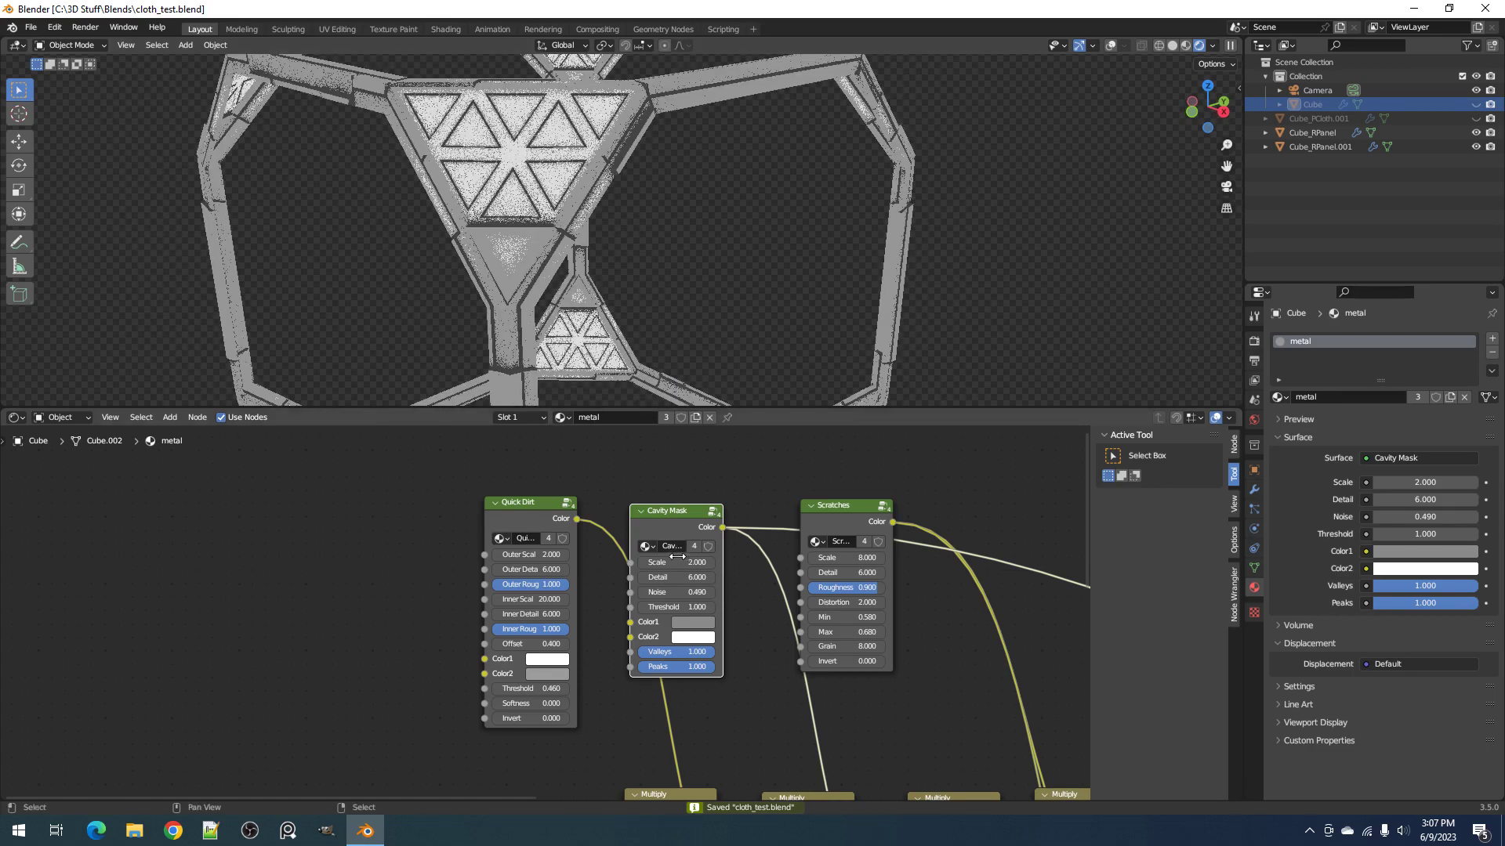
drag(679, 594, 766, 593)
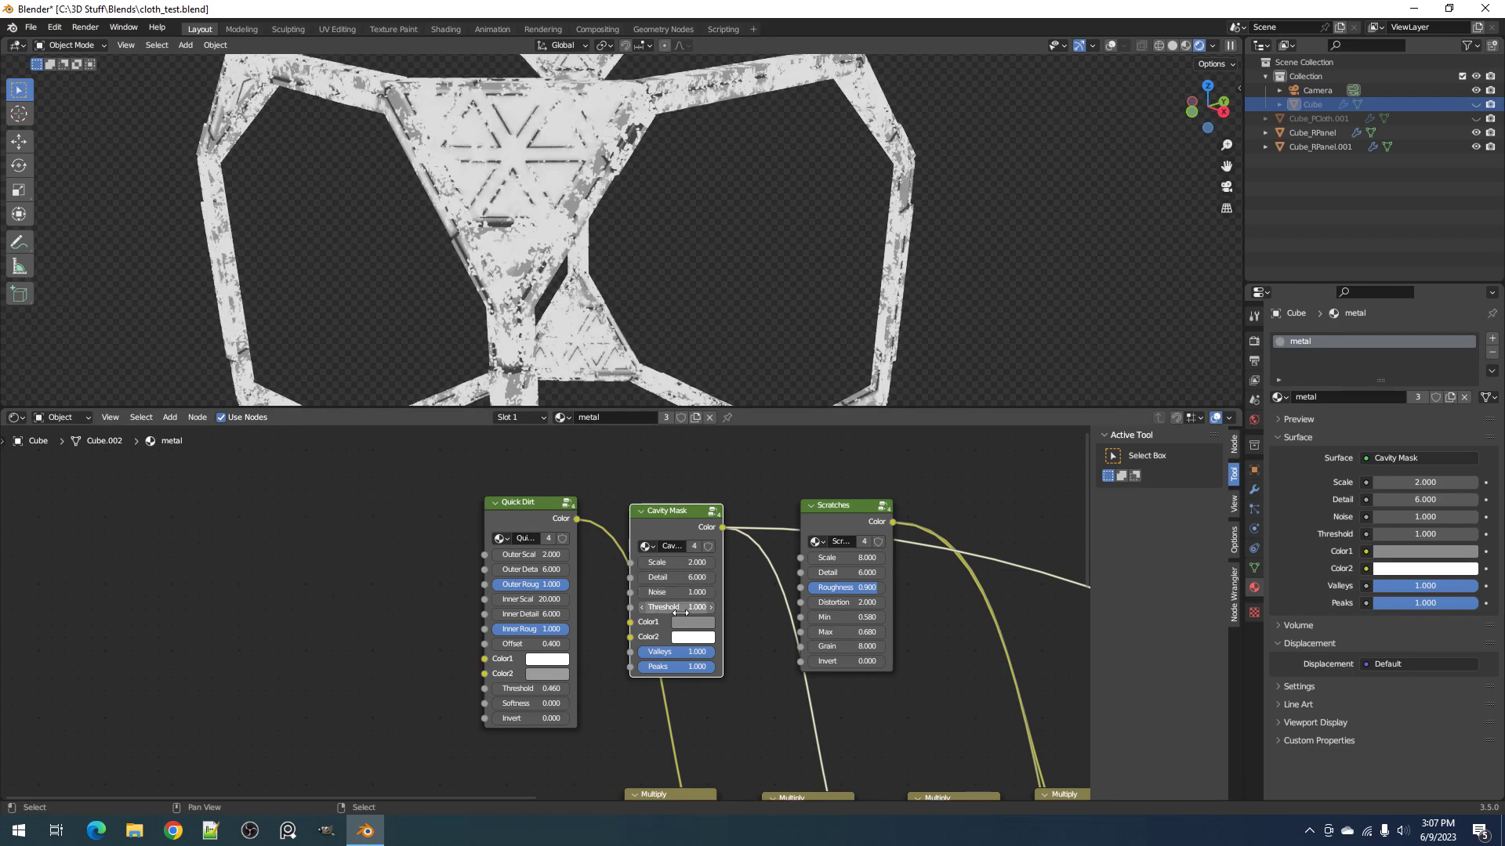
text(0)
key(Return)
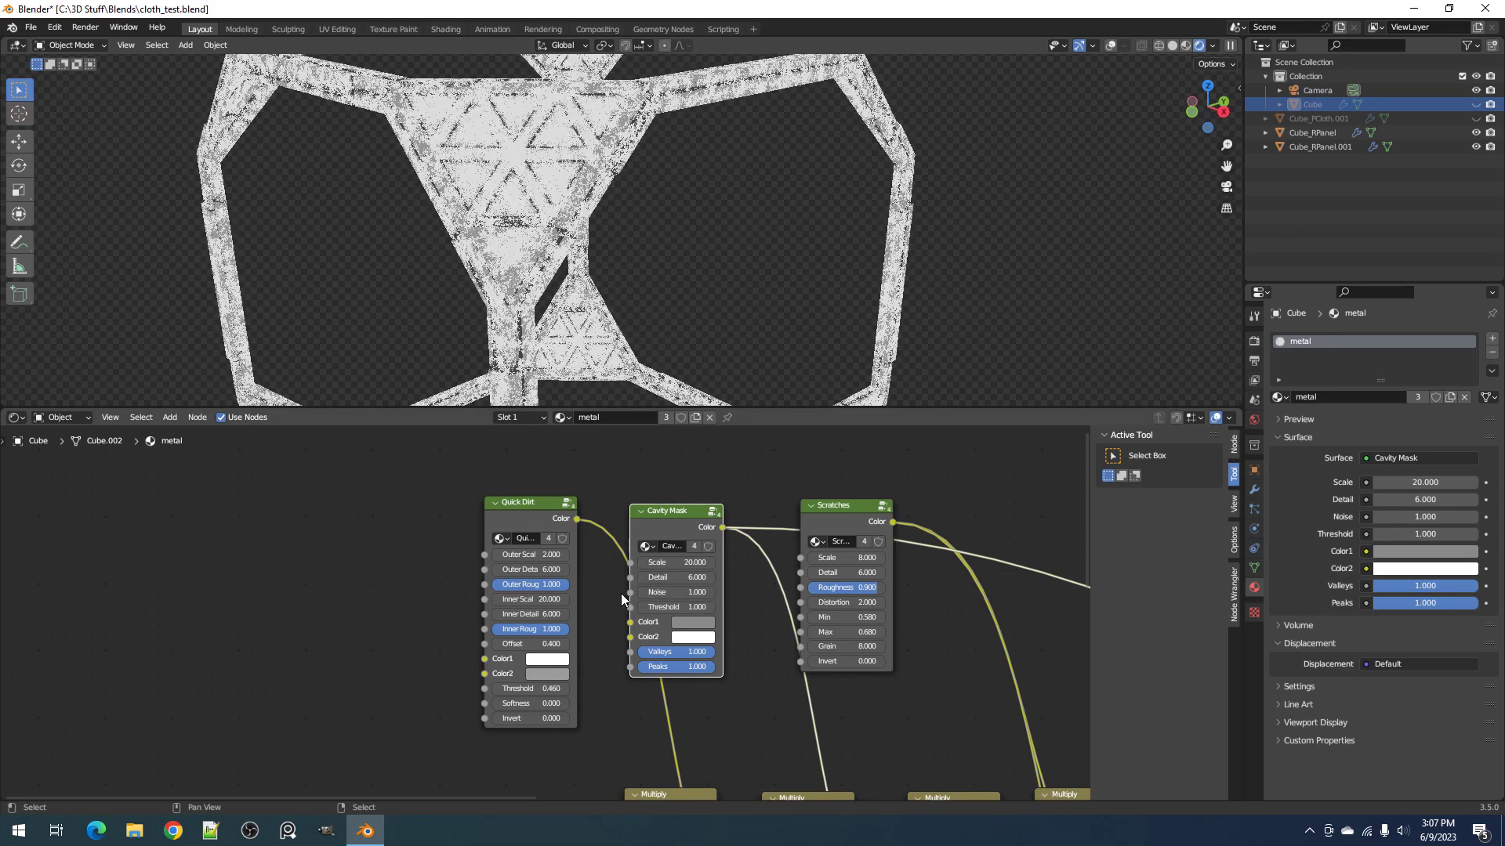
Step: Set the Cavity Mask's Threshold to 0.650 and examine the mask along the frame's edges
mouse_move(677, 607)
mouse_down()
mouse_move(628, 607)
mouse_move(648, 608)
mouse_up()
scroll(602, 321, down, 4)
shift+middle_drag(613, 254, 613, 124)
scroll(613, 123, up, 3)
scroll(810, 641, down, 2)
scroll(848, 634, up, 3)
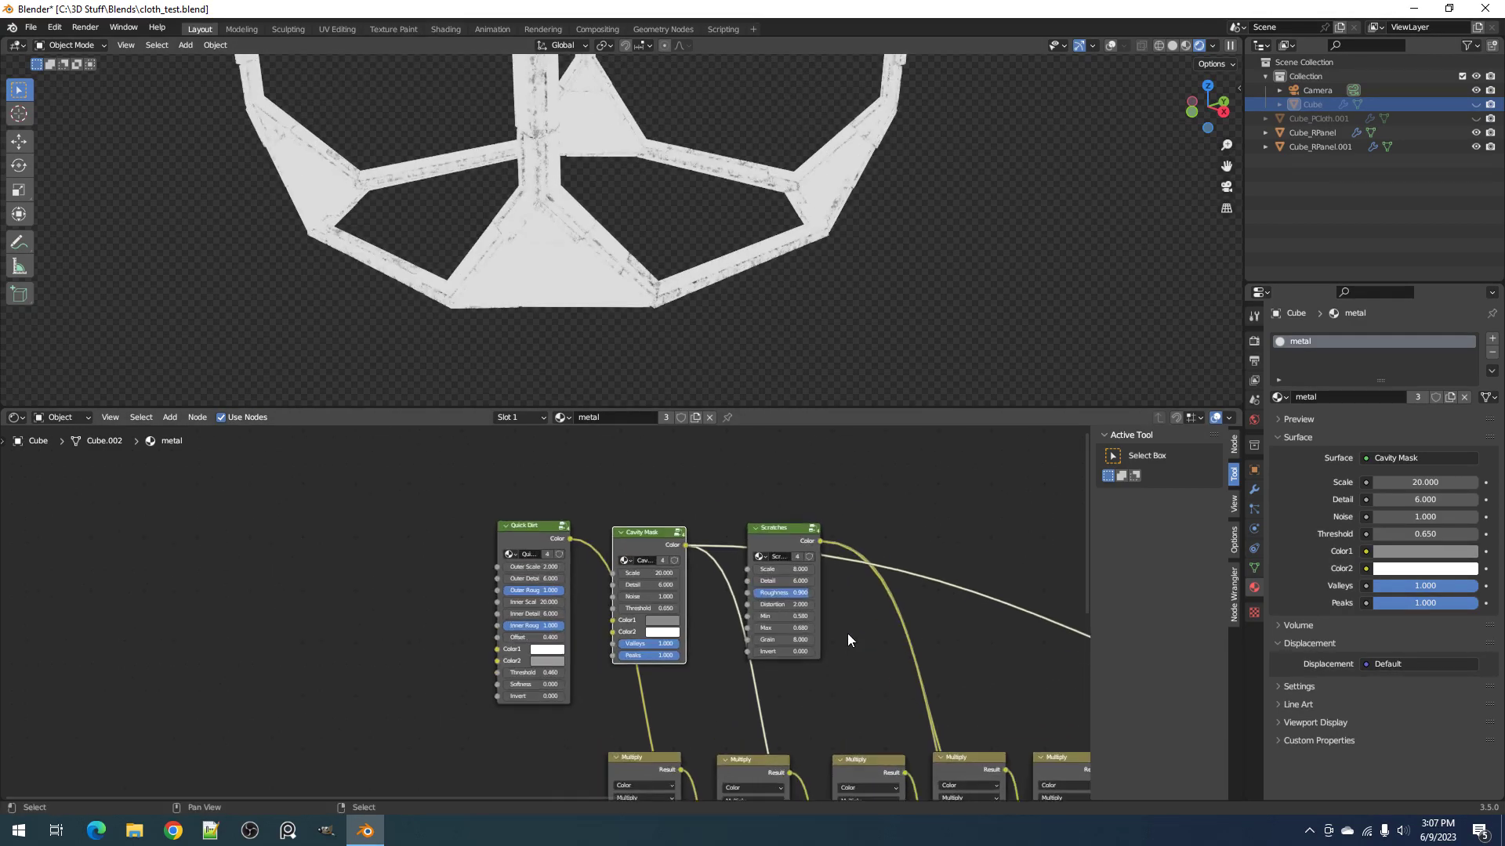
scroll(872, 633, down, 2)
Step: Set the Cavity Mask's Threshold to 0.540 while previewing the mask in rendered shading
key(z)
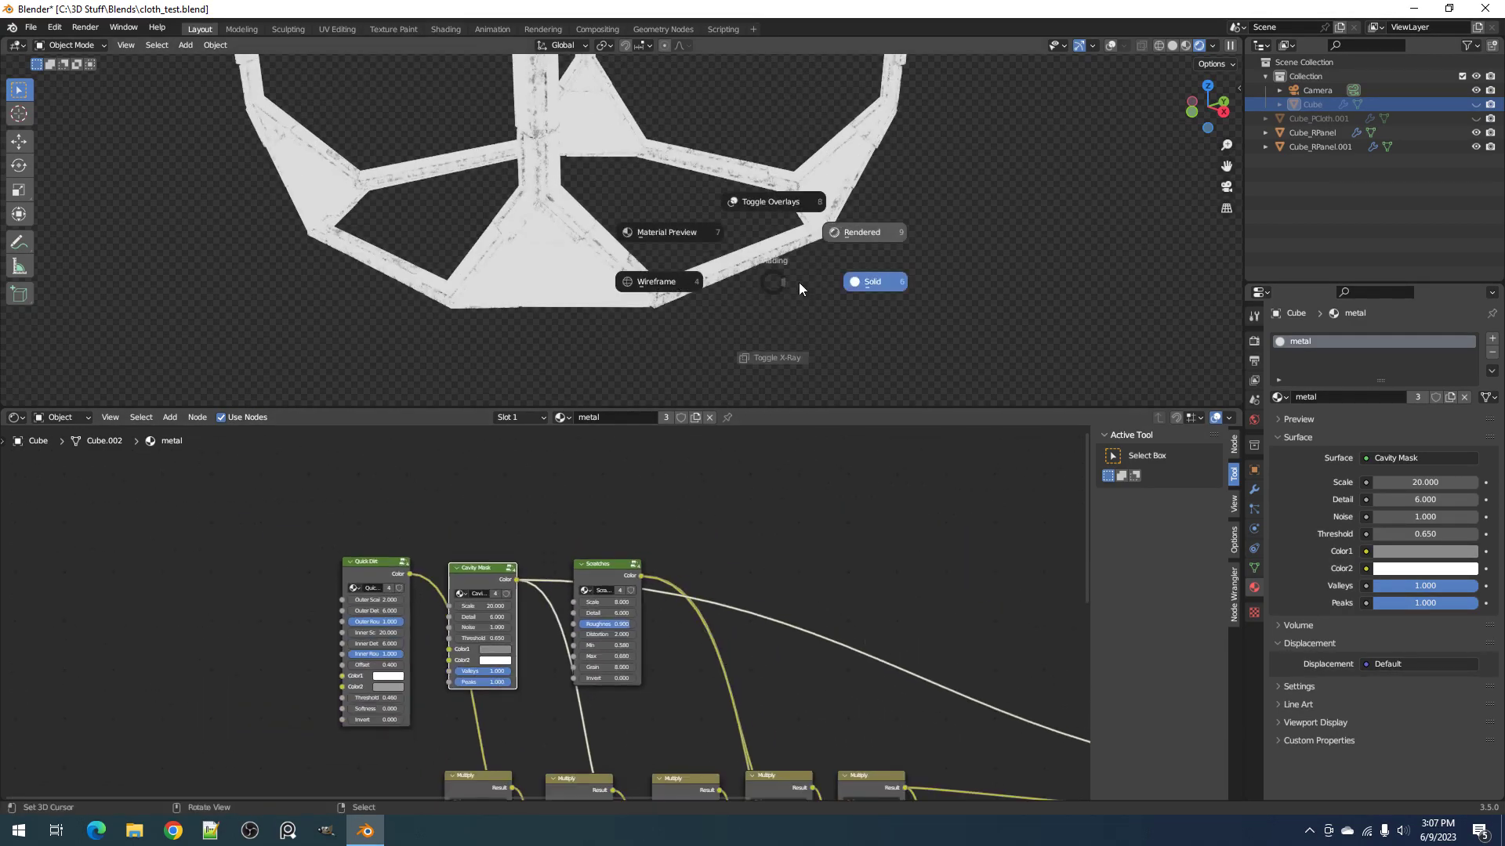
click(788, 280)
scroll(481, 620, up, 2)
scroll(480, 619, up, 1)
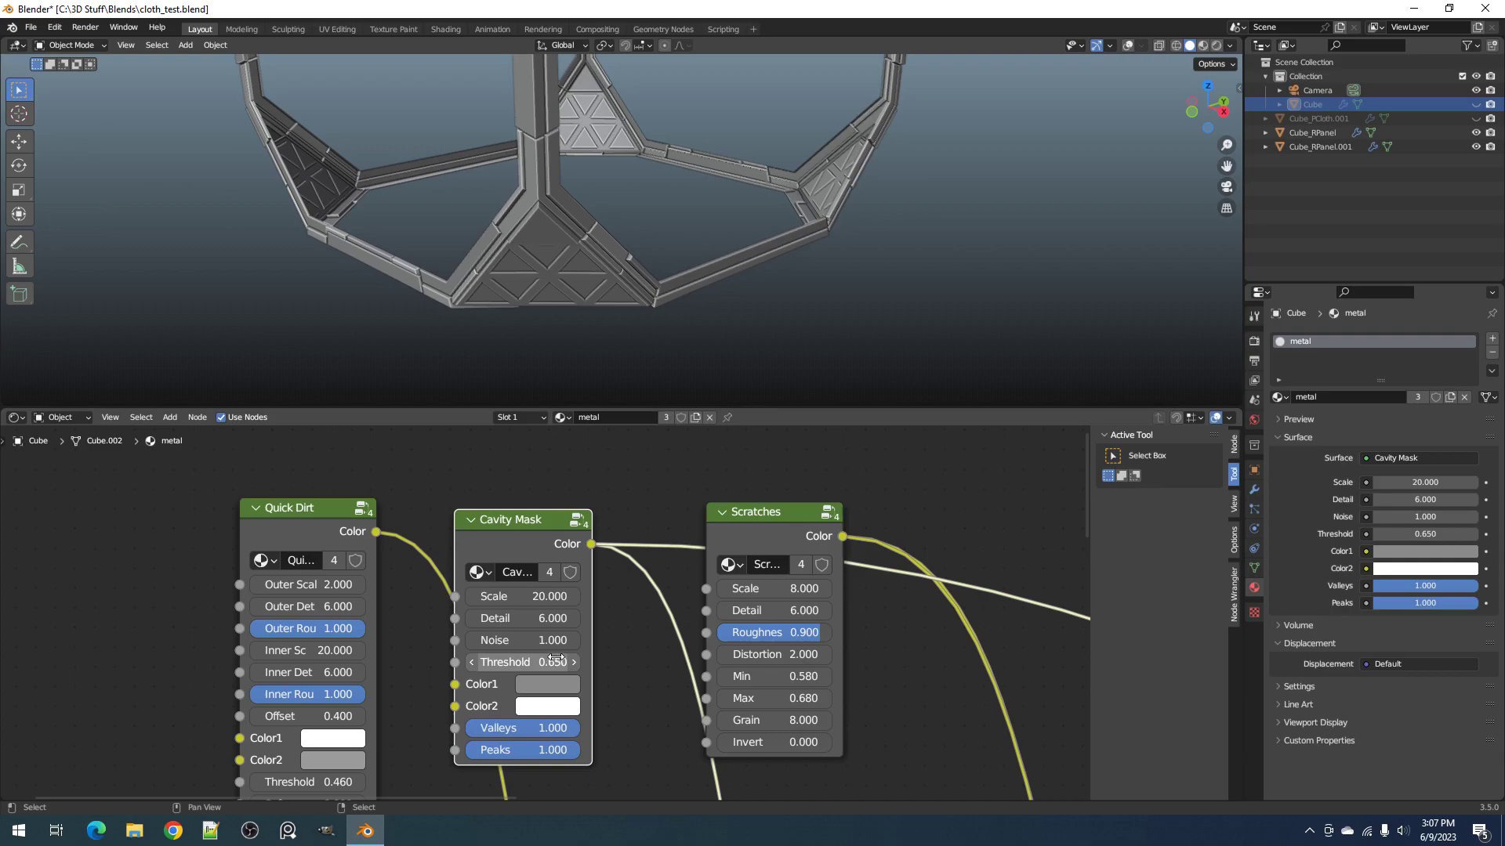
scroll(554, 660, down, 1)
scroll(603, 251, up, 4)
key(z)
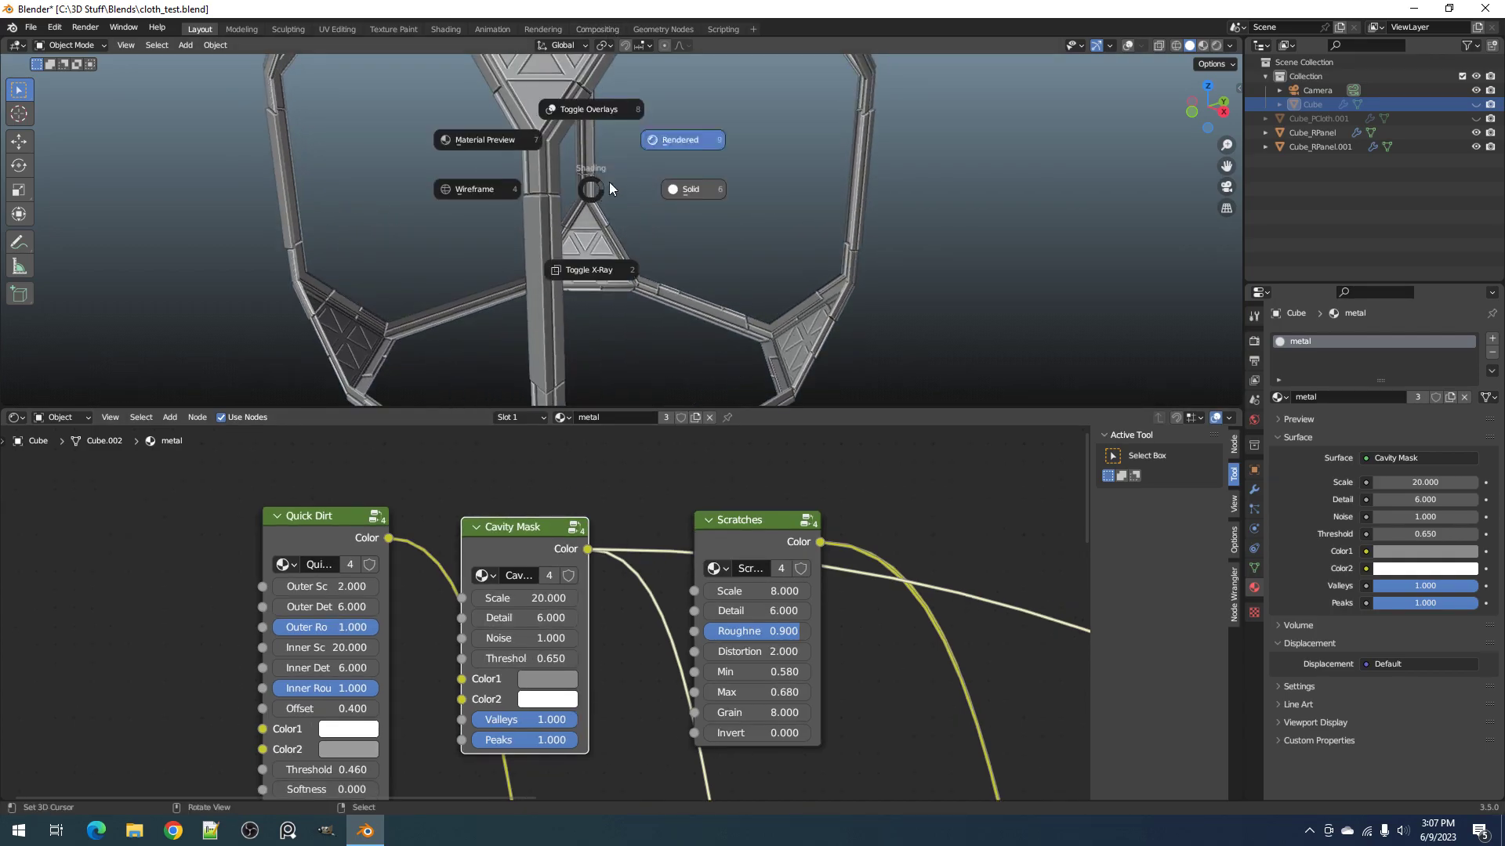
click(631, 169)
drag(524, 659, 481, 659)
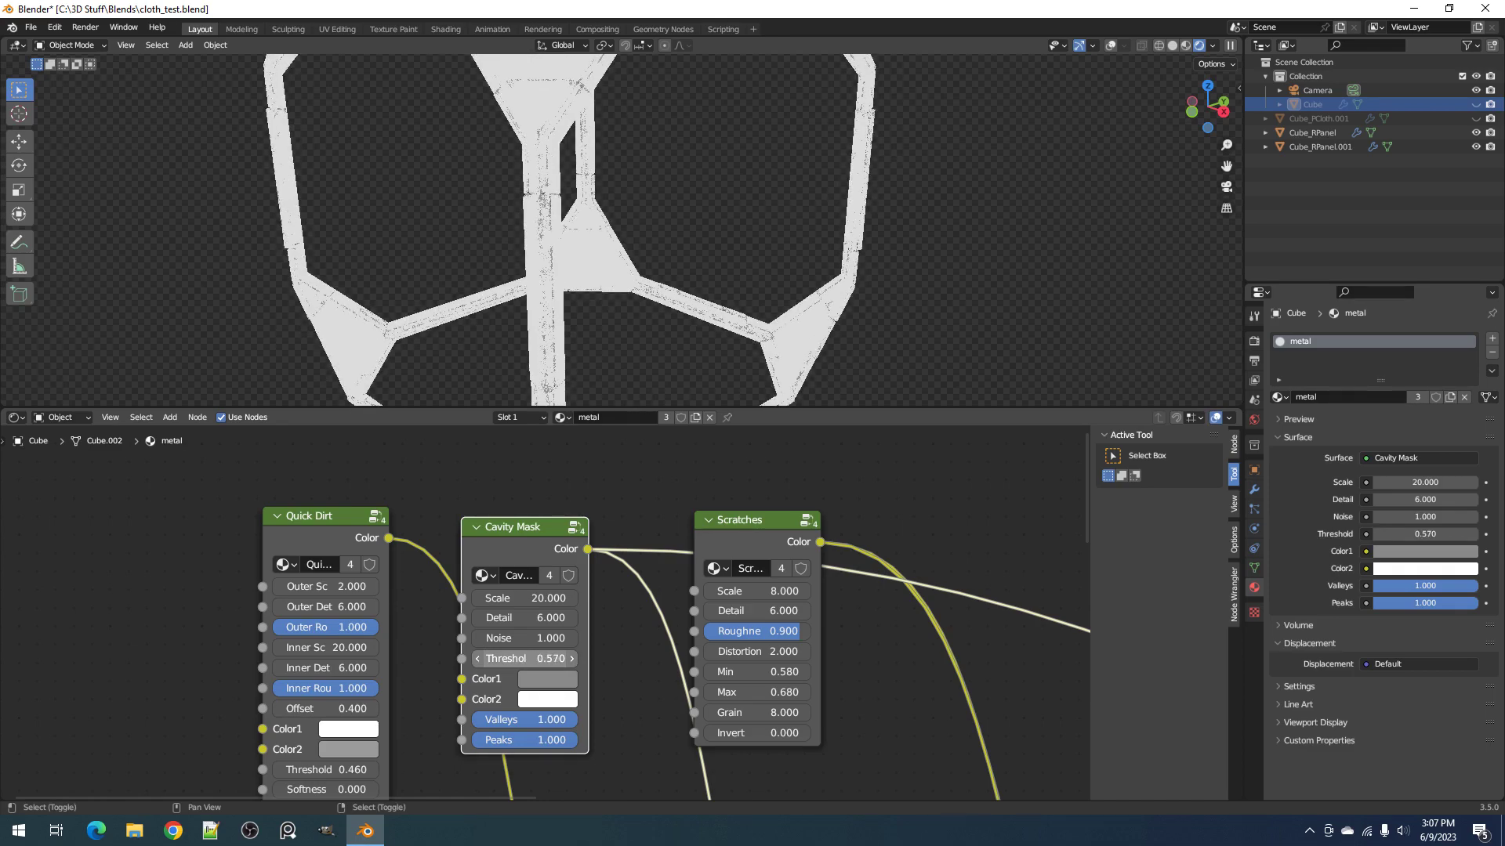
scroll(638, 235, down, 2)
Step: Reconnect the Principled BSDF to the material output and show the frame in rendered shading
key(z)
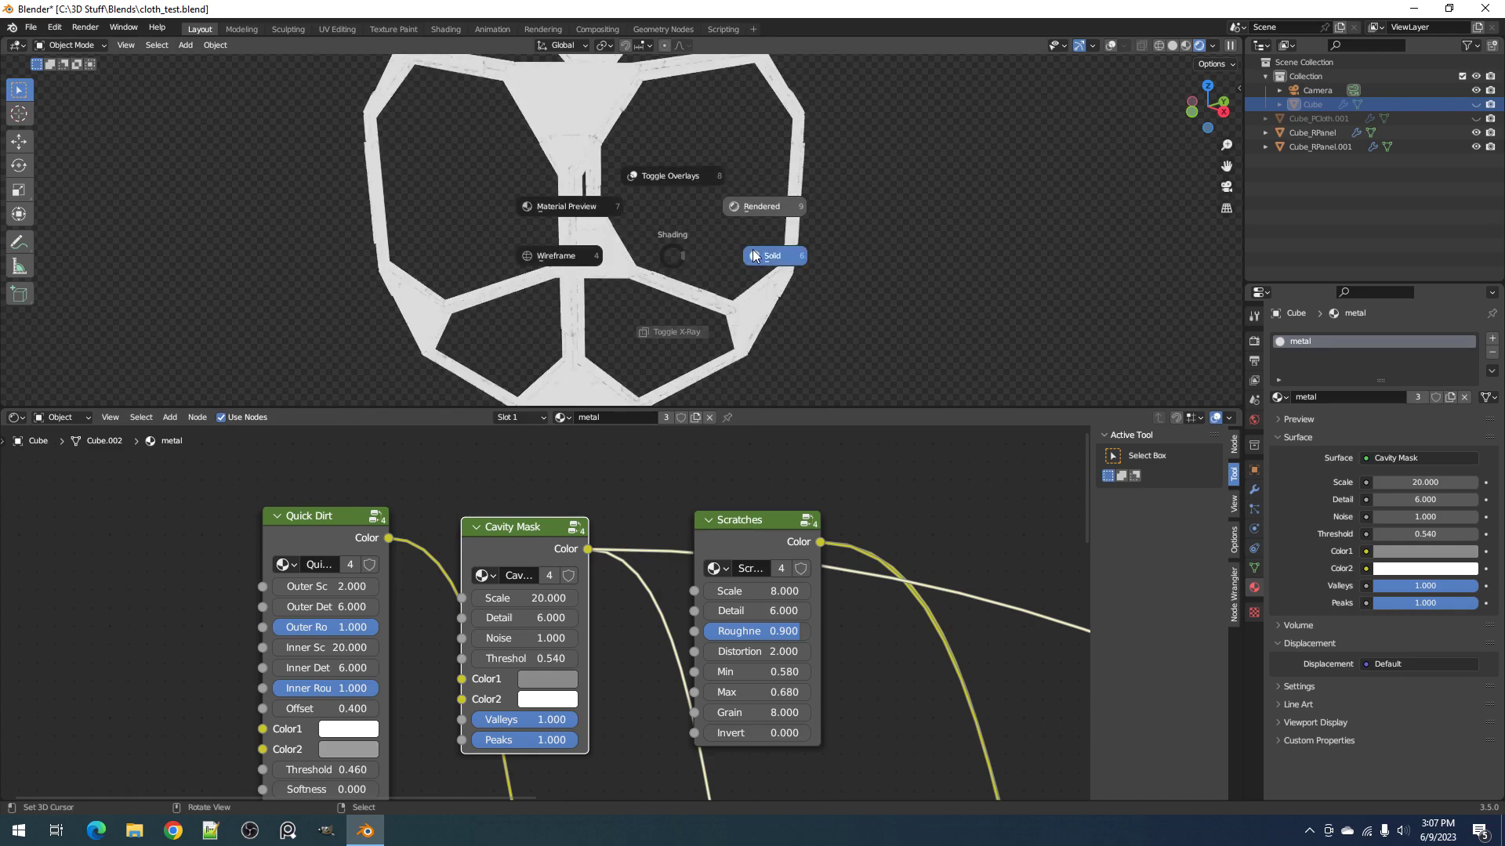
click(752, 251)
middle_drag(825, 580, 588, 547)
click(939, 699)
scroll(619, 549, down, 2)
scroll(595, 560, up, 1)
scroll(588, 163, up, 2)
key(z)
click(652, 125)
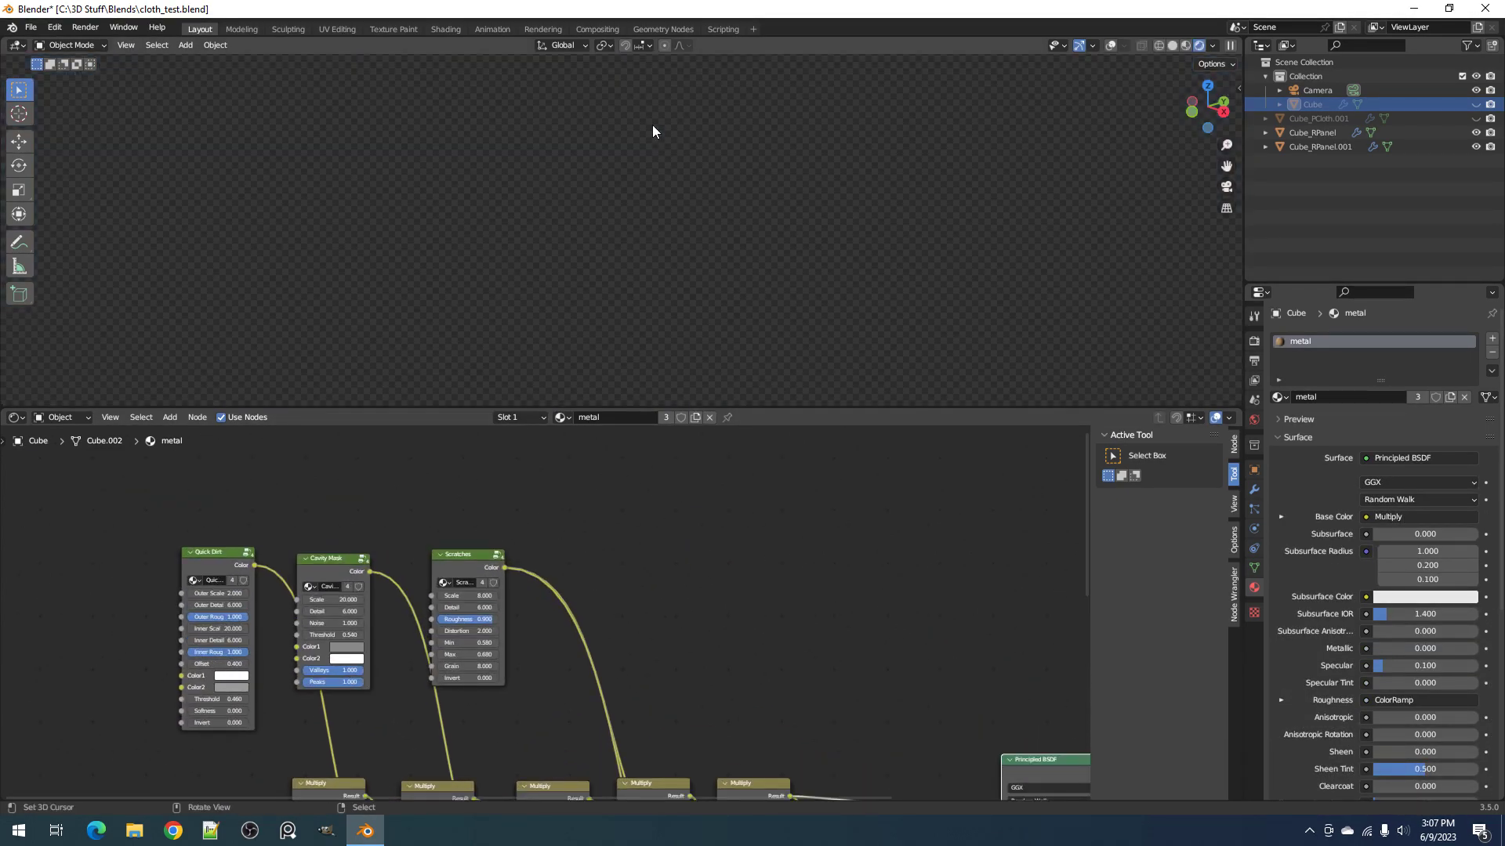
Step: Enable Only Local on the Ambient Occlusion node and move its ColorRamp's dark stop to position 0.159
scroll(652, 124, down, 3)
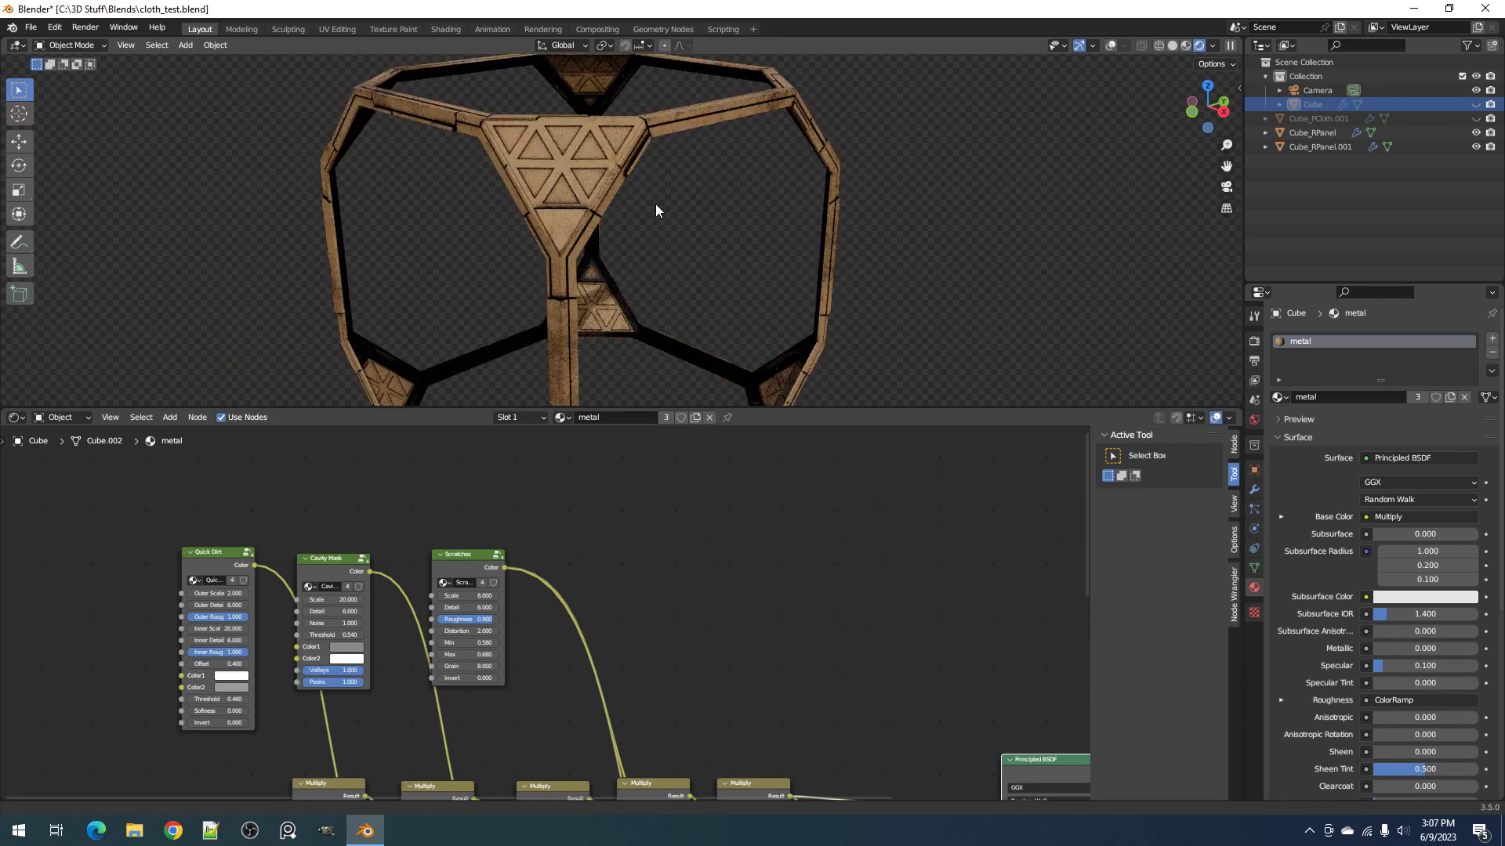
scroll(573, 576, down, 2)
scroll(513, 567, up, 2)
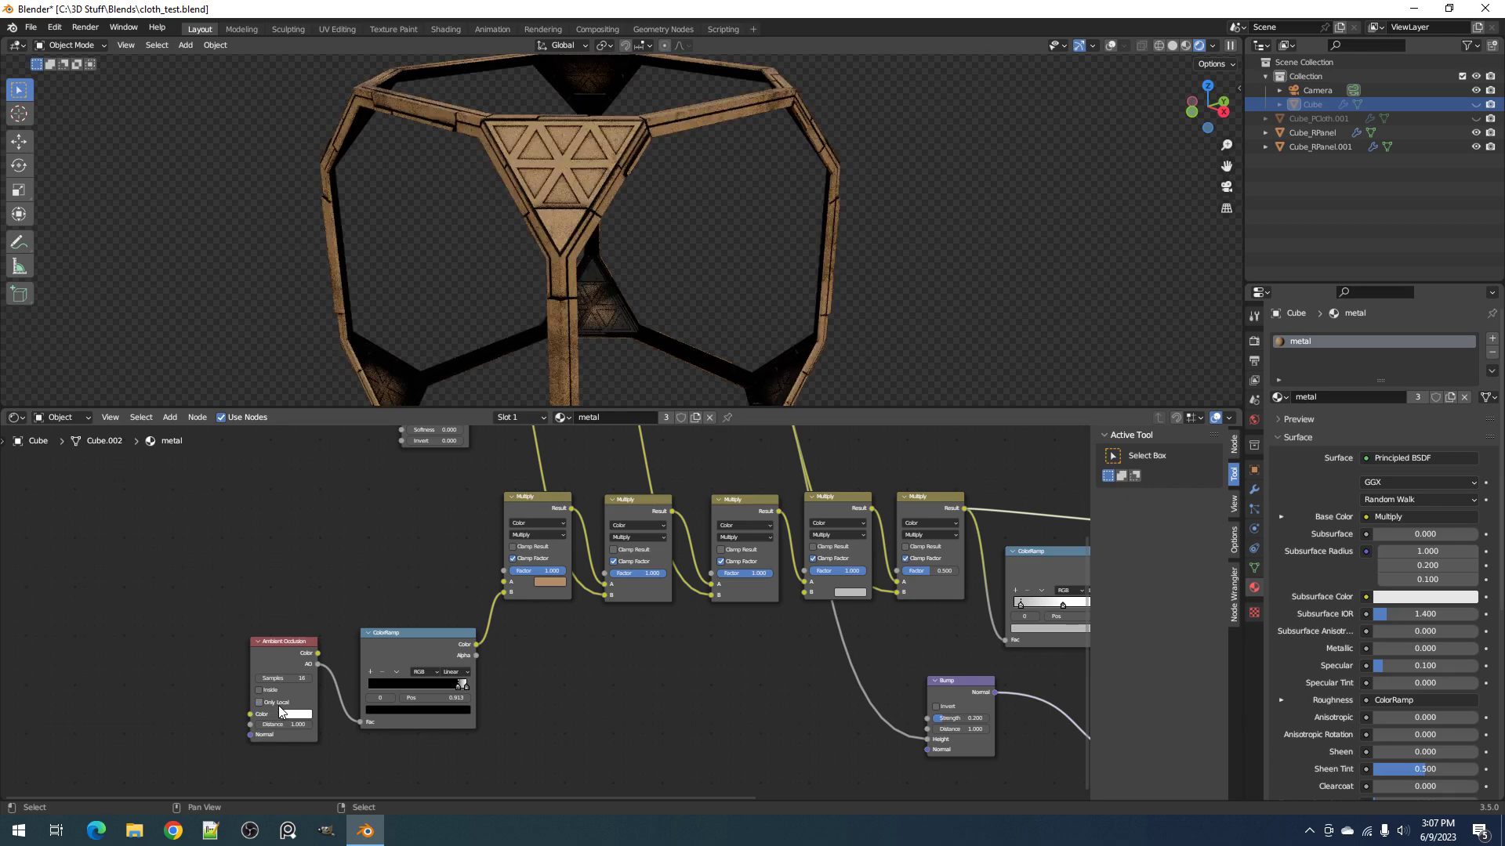
drag(461, 685, 370, 693)
scroll(605, 168, up, 3)
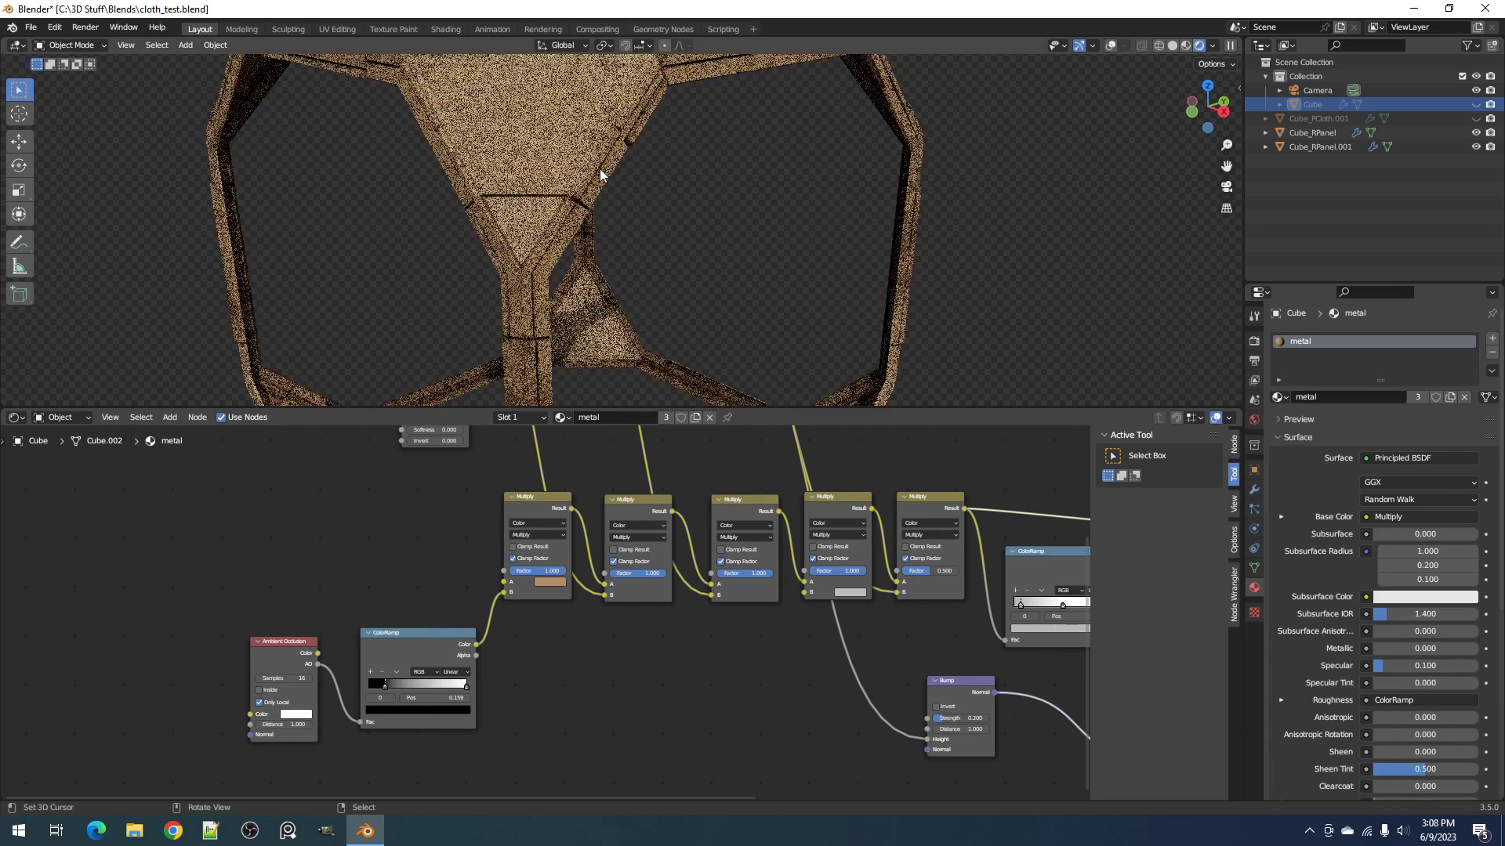
scroll(550, 286, down, 3)
Step: Switch the viewport to solid shading and save the file
key(z)
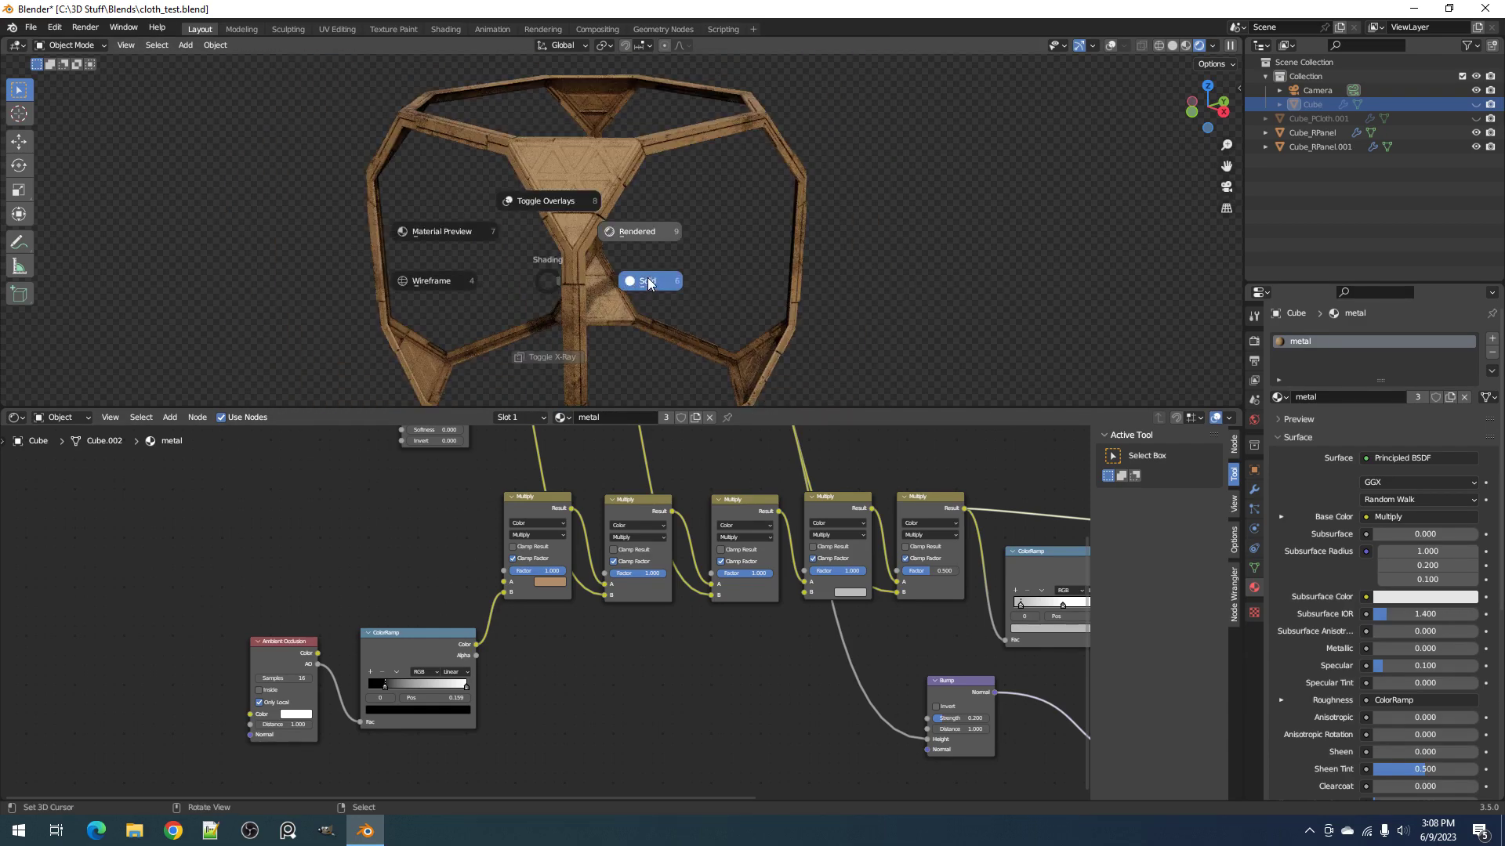
click(650, 285)
key(ctrl+s)
Step: Preview the Quick Dirt node's output on the frame in rendered shading
scroll(570, 518, down, 3)
middle_drag(533, 462, 562, 615)
scroll(561, 614, up, 4)
ctrl+shift+click(526, 549)
key(z)
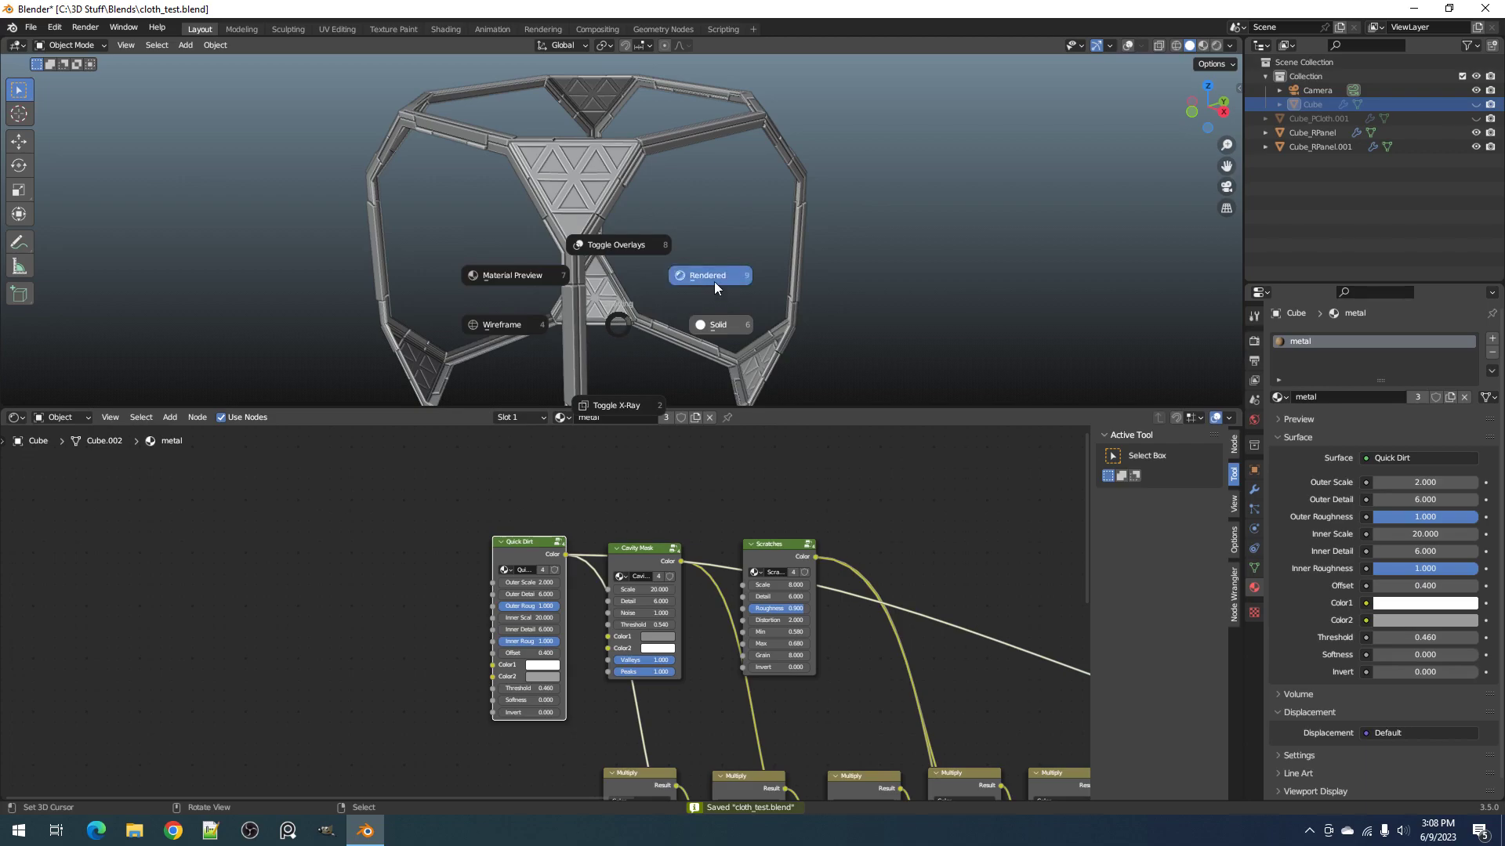
click(713, 280)
scroll(633, 570, up, 3)
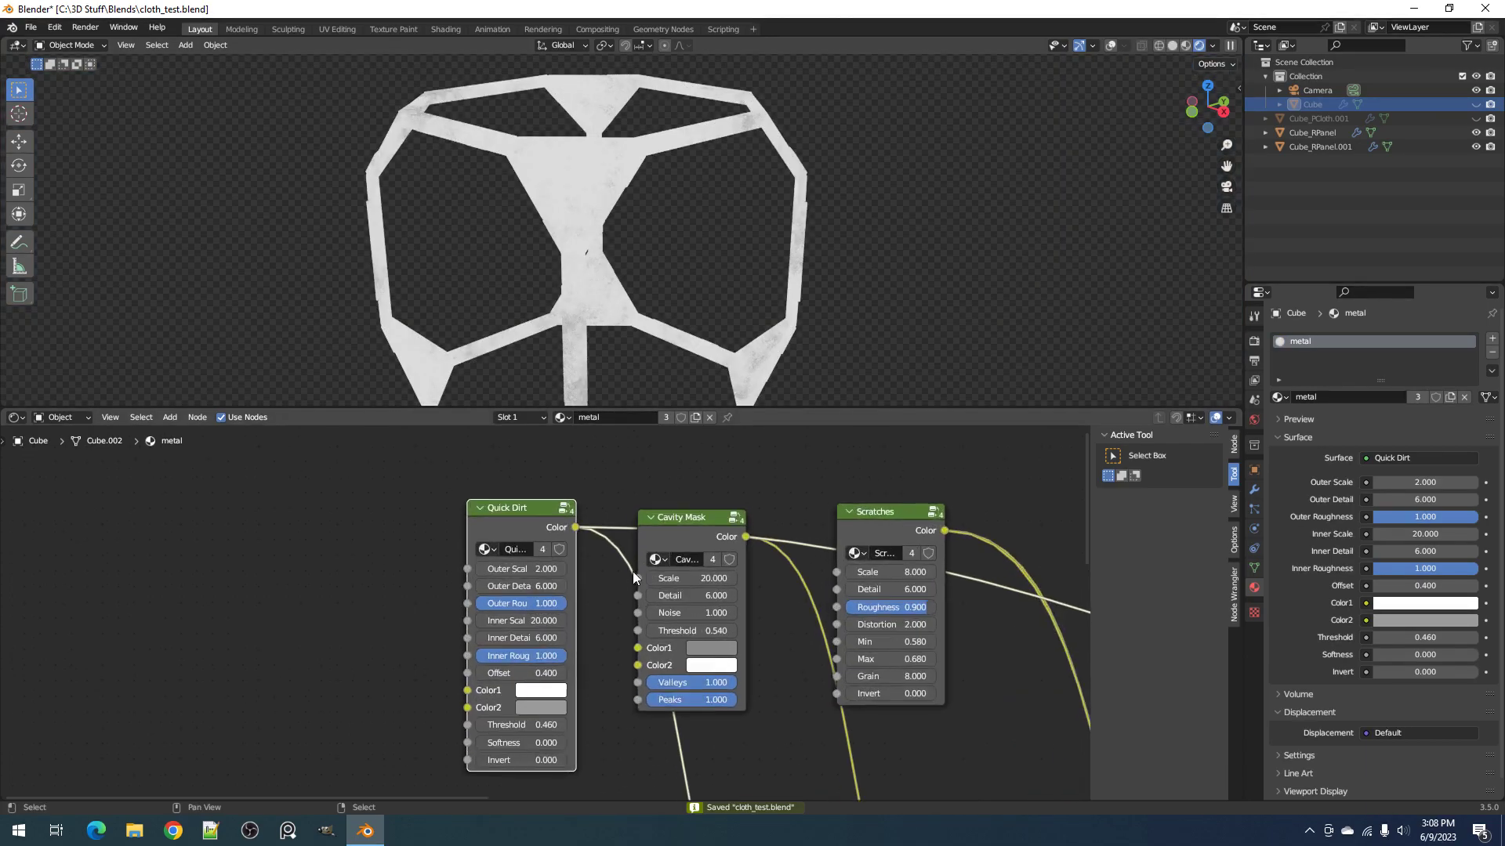
Step: Darken the Quick Dirt node's Color2 to a value of about 0.138 and set its Outer Scale to 1.000
click(566, 715)
click(665, 539)
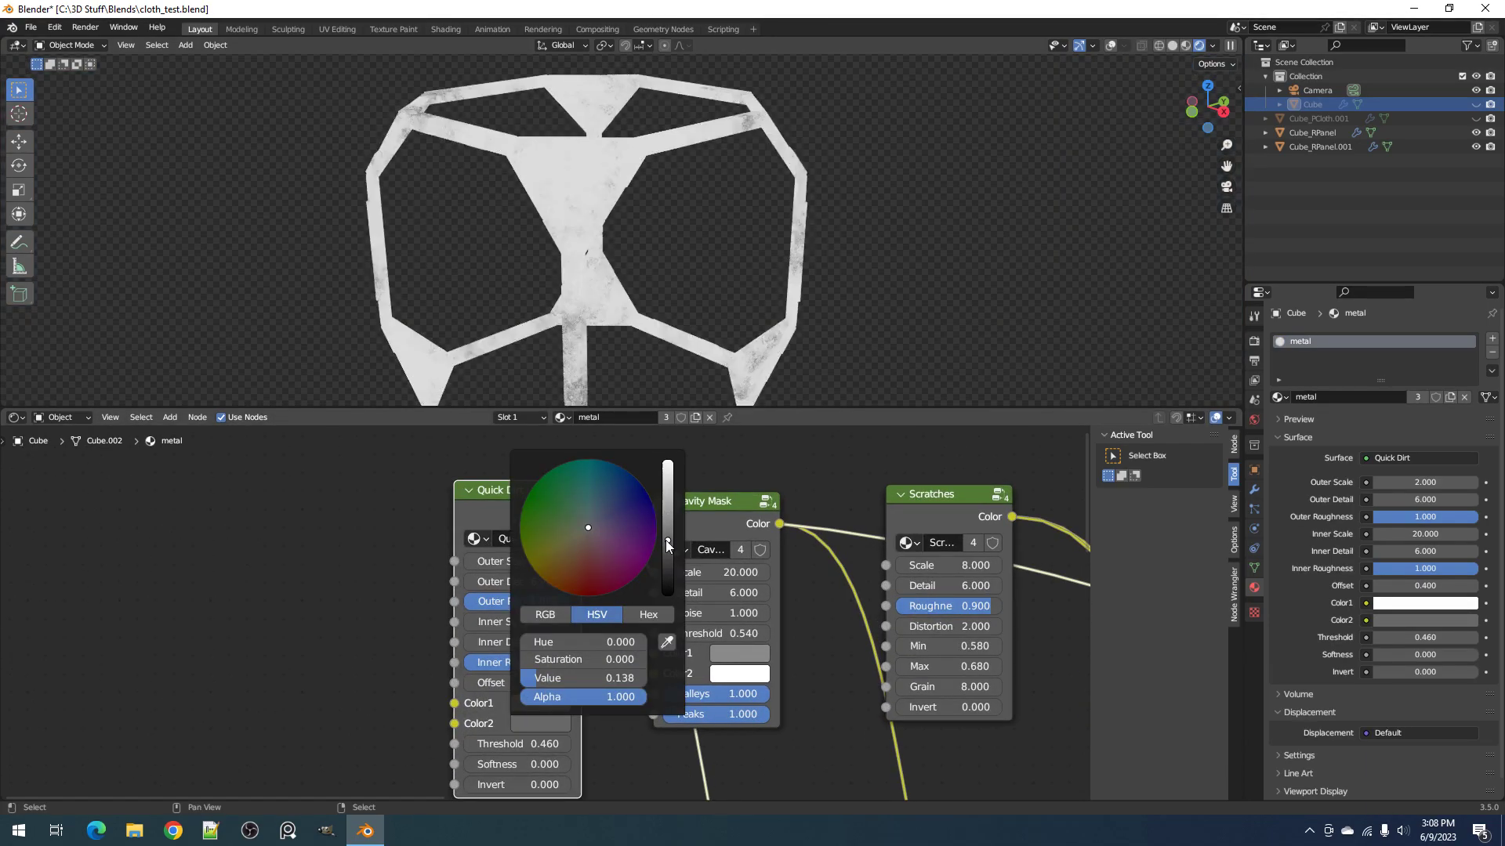
click(518, 561)
text(1)
key(Return)
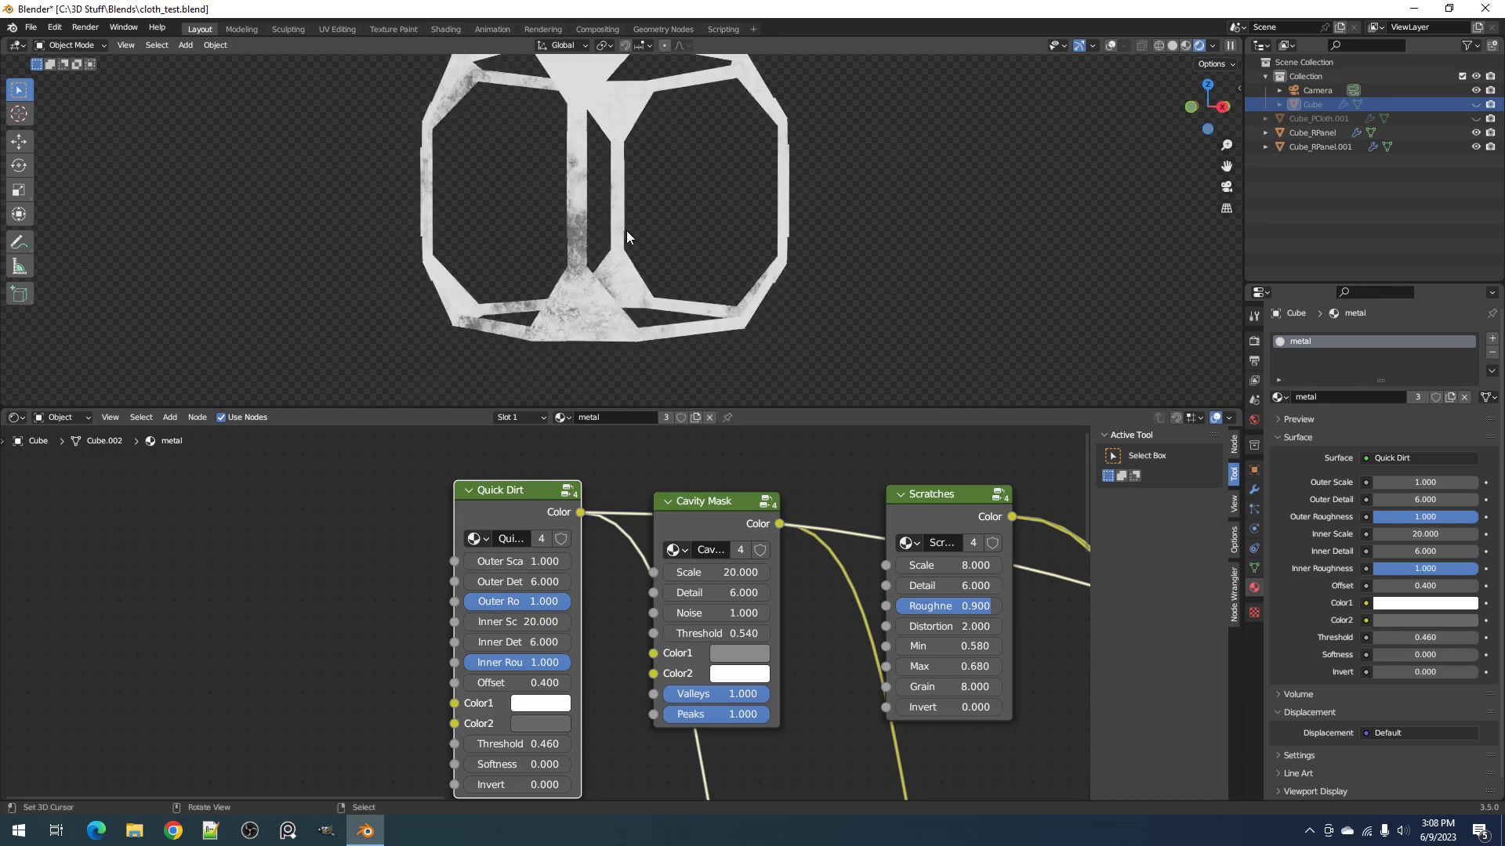
Step: Set the Quick Dirt node's Threshold to 0.470 and its Outer Scale to 2.000
scroll(545, 615, up, 2)
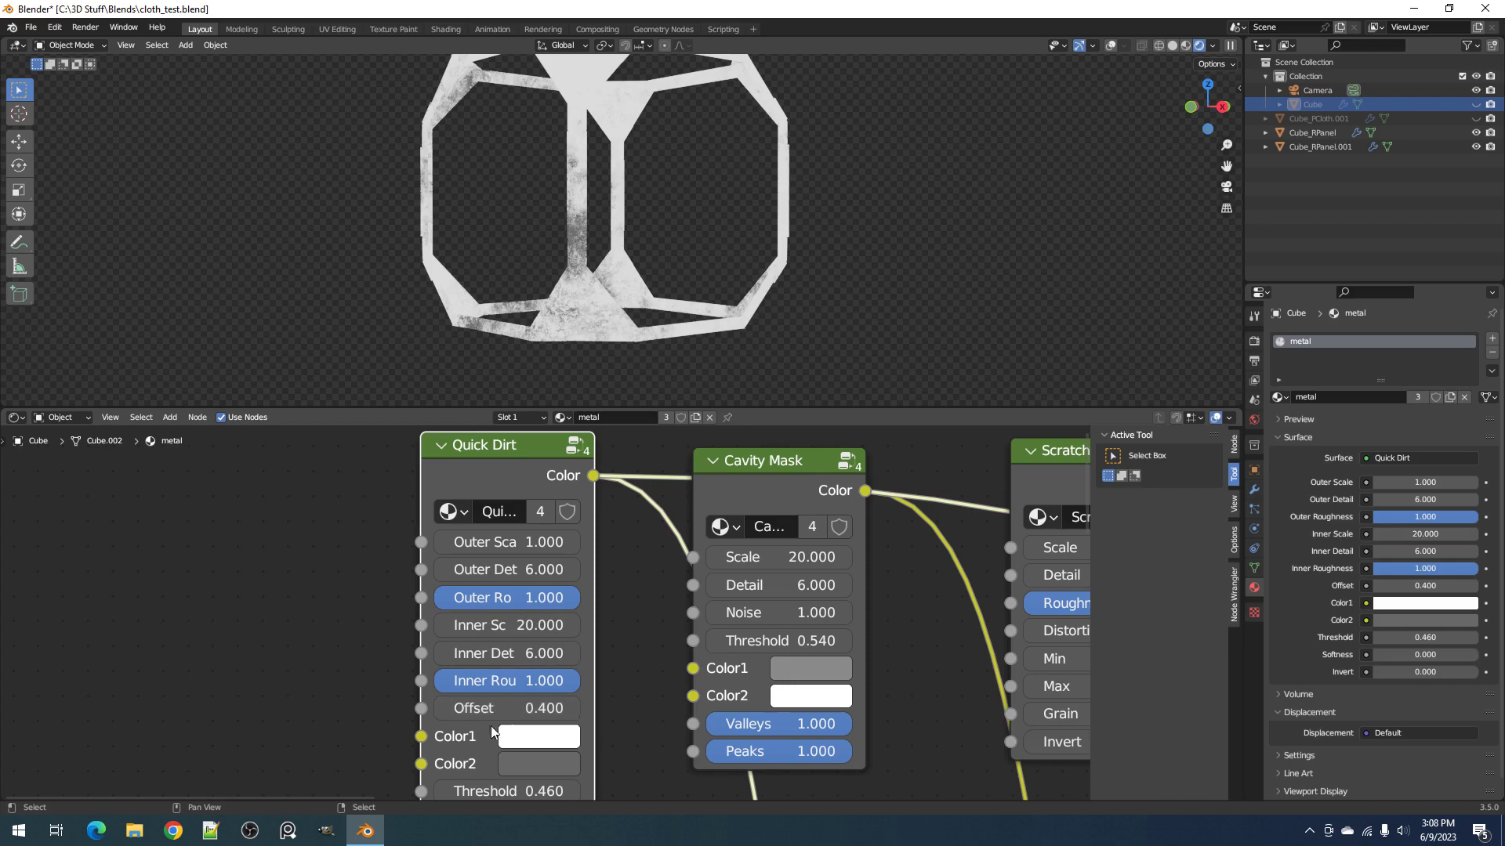
scroll(536, 645, down, 3)
mouse_move(540, 677)
mouse_down()
mouse_move(502, 678)
mouse_move(535, 669)
mouse_up()
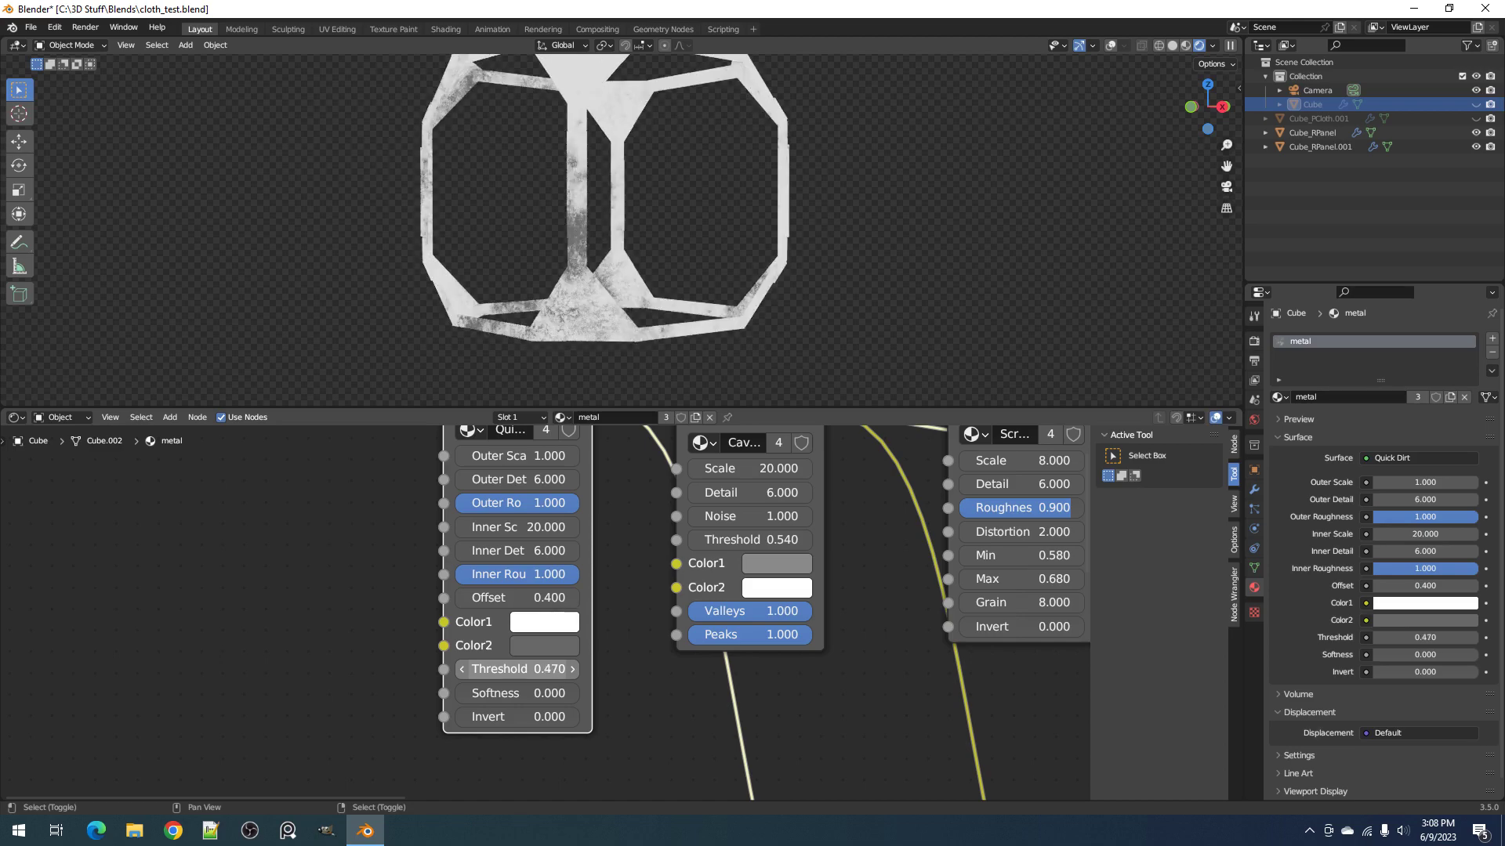
middle_drag(563, 529, 576, 630)
double_click(568, 558)
text(2)
key(Return)
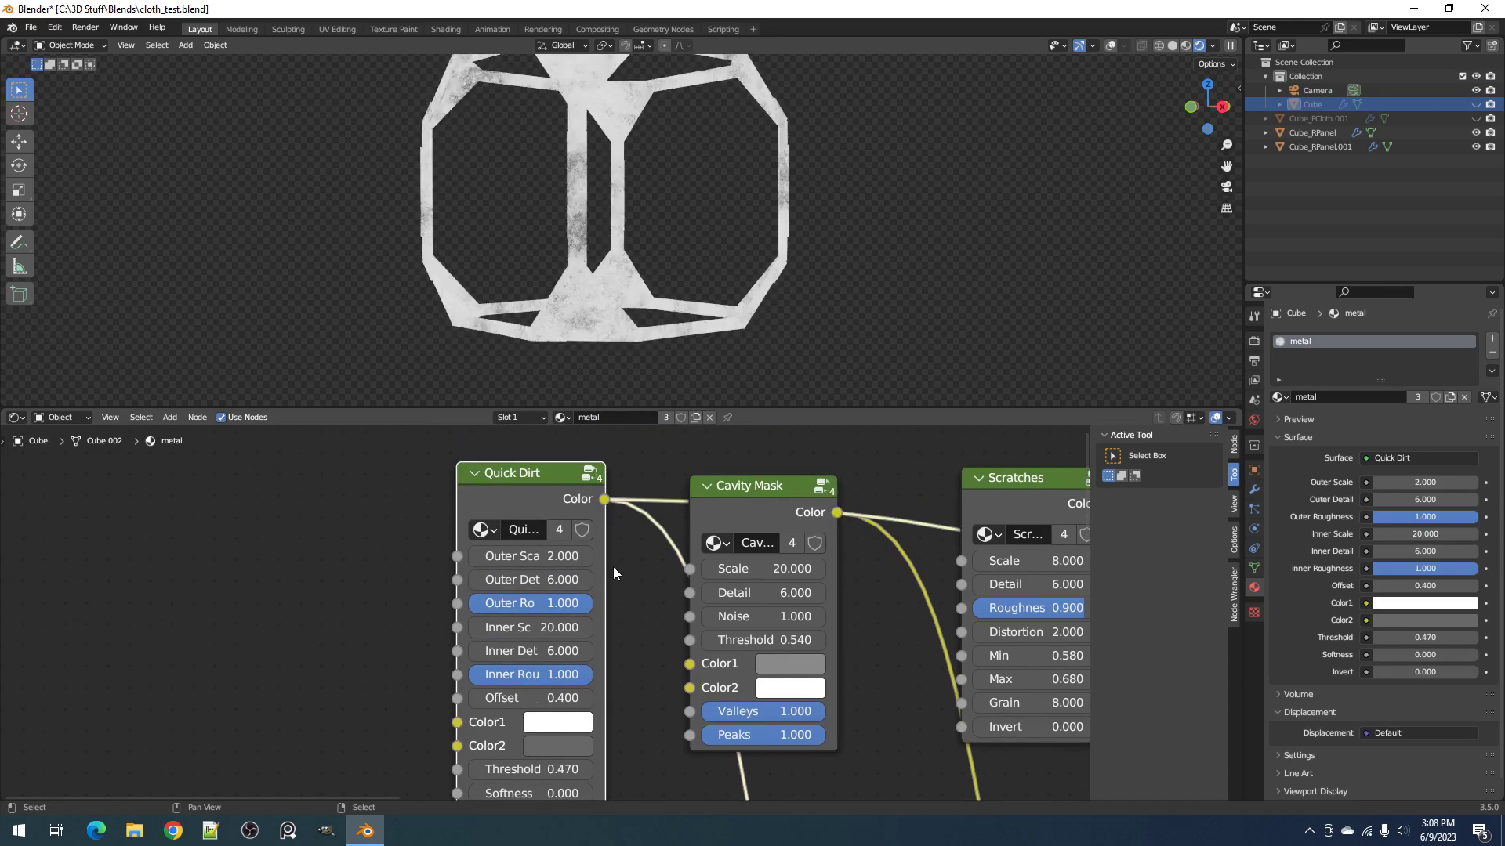
Step: Set the Quick Dirt node's Offset to 0.200 and, after trying an Outer Scale of 1, set it to 4.000
middle_drag(655, 272, 680, 345)
drag(576, 697, 550, 696)
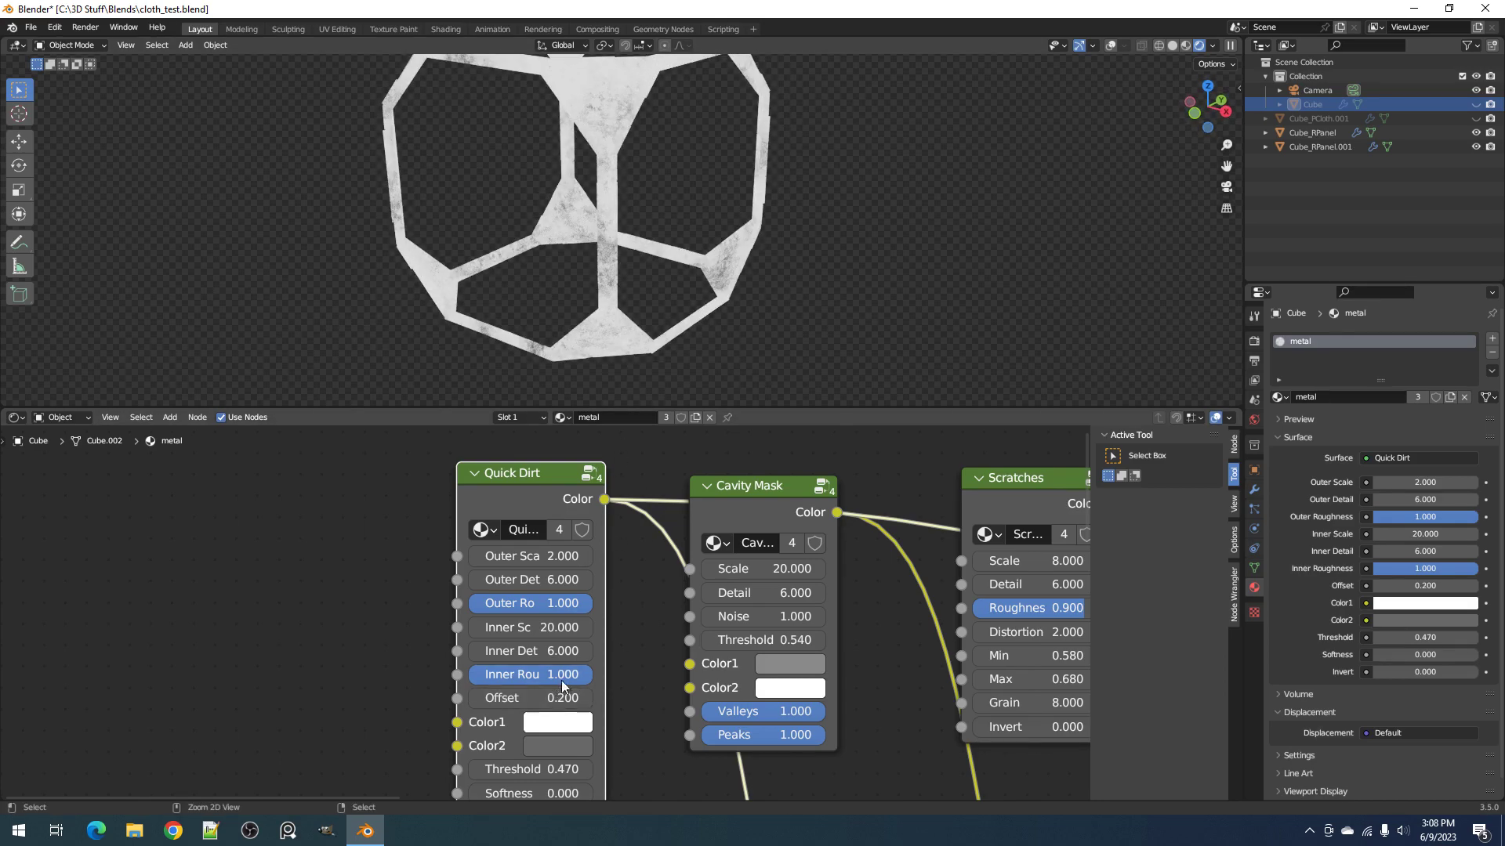
click(534, 553)
text(1)
key(Return)
click(541, 558)
text(4)
key(Return)
middle_drag(668, 382, 677, 358)
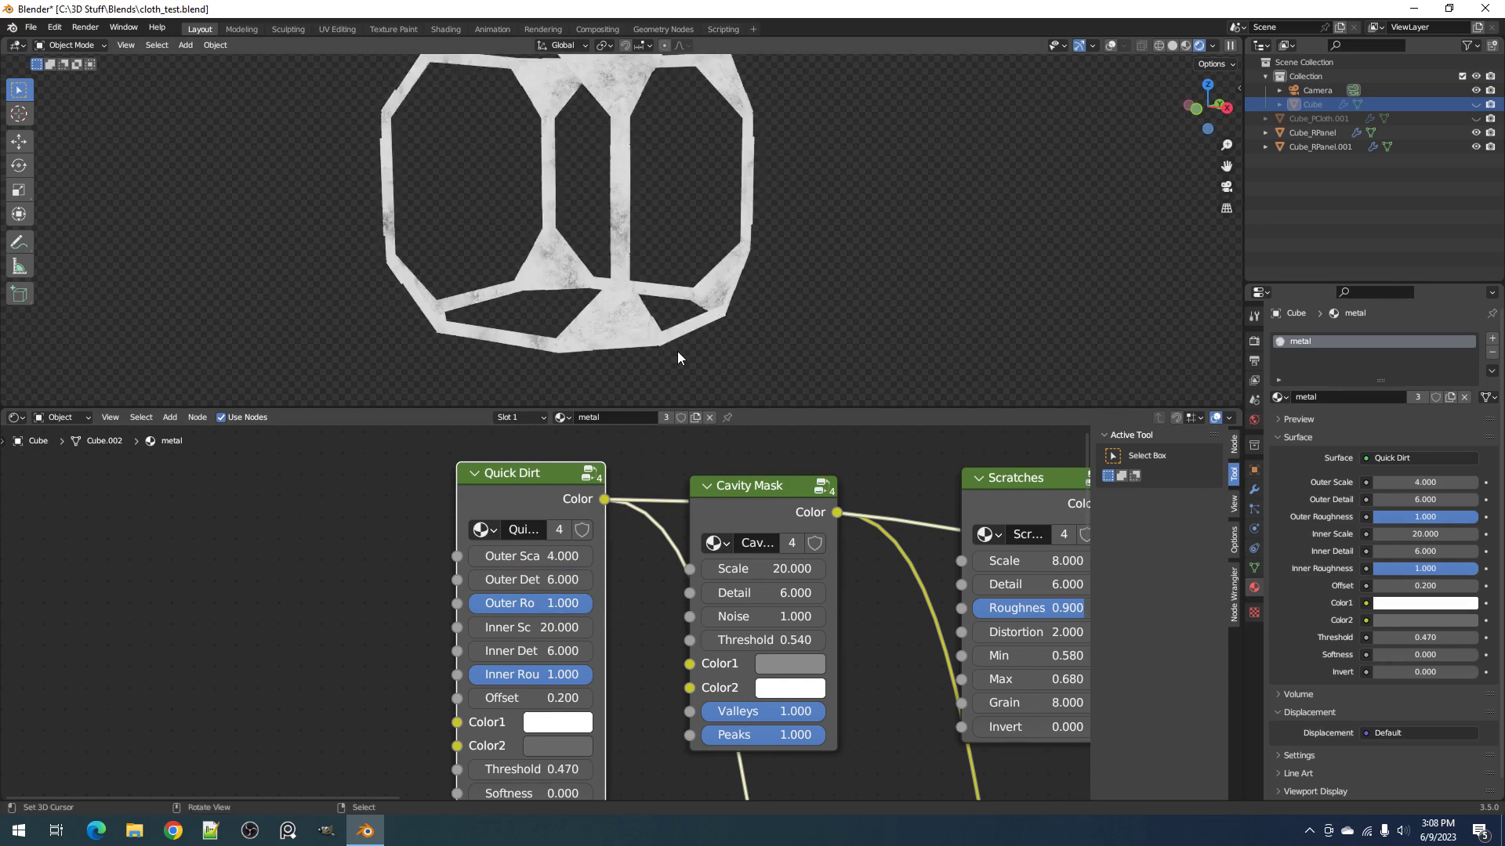
Step: Set the Quick Dirt's Threshold to 0.490 and reconnect the Principled BSDF to the material output to check the full material
mouse_move(562, 770)
shift+mouse_down()
mouse_move(605, 770)
mouse_move(580, 770)
shift+mouse_up()
scroll(842, 642, down, 5)
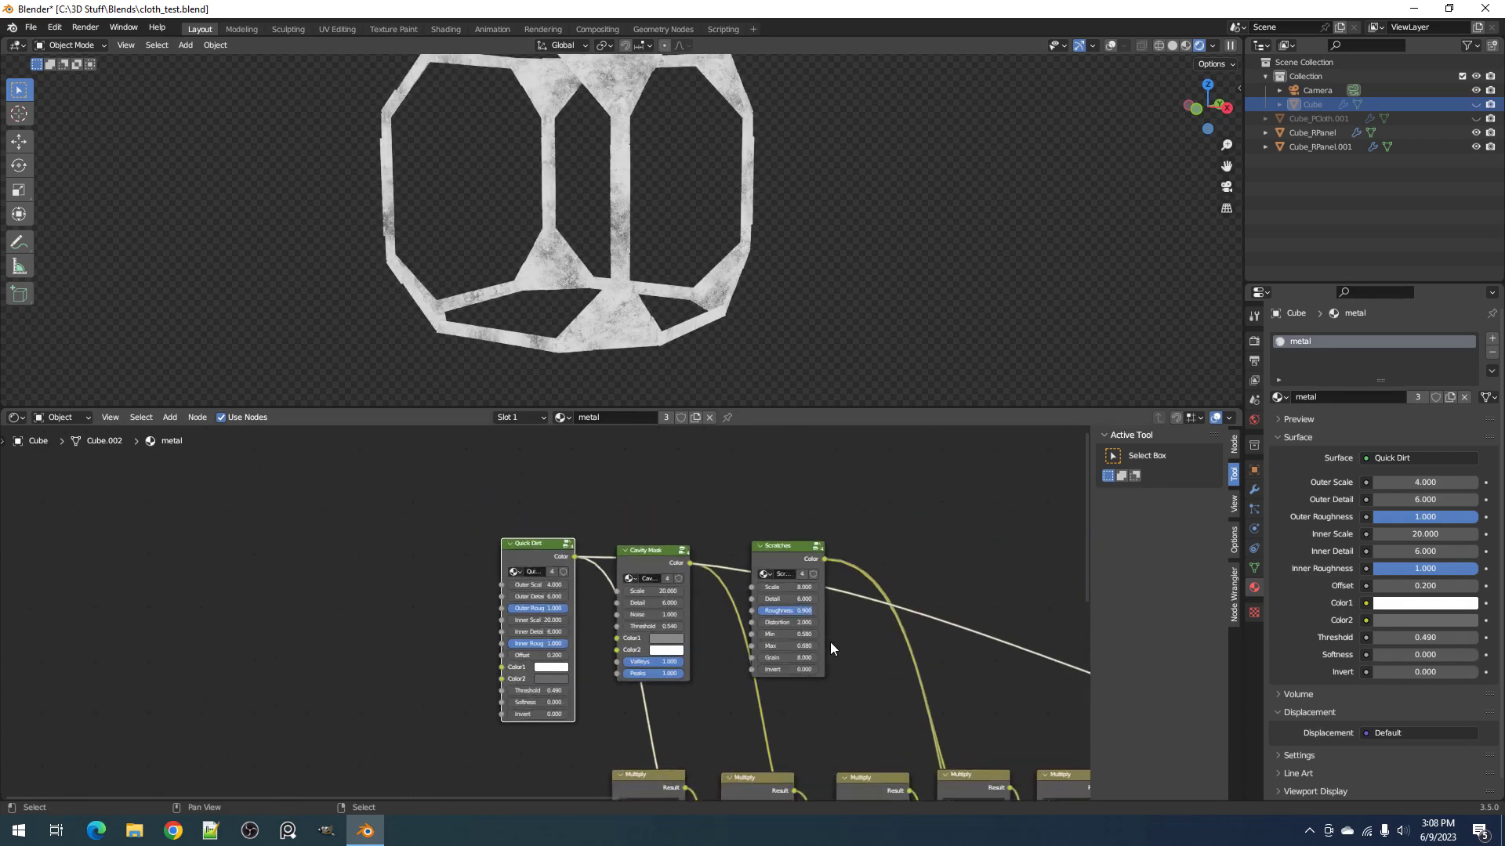
ctrl+shift+click(917, 711)
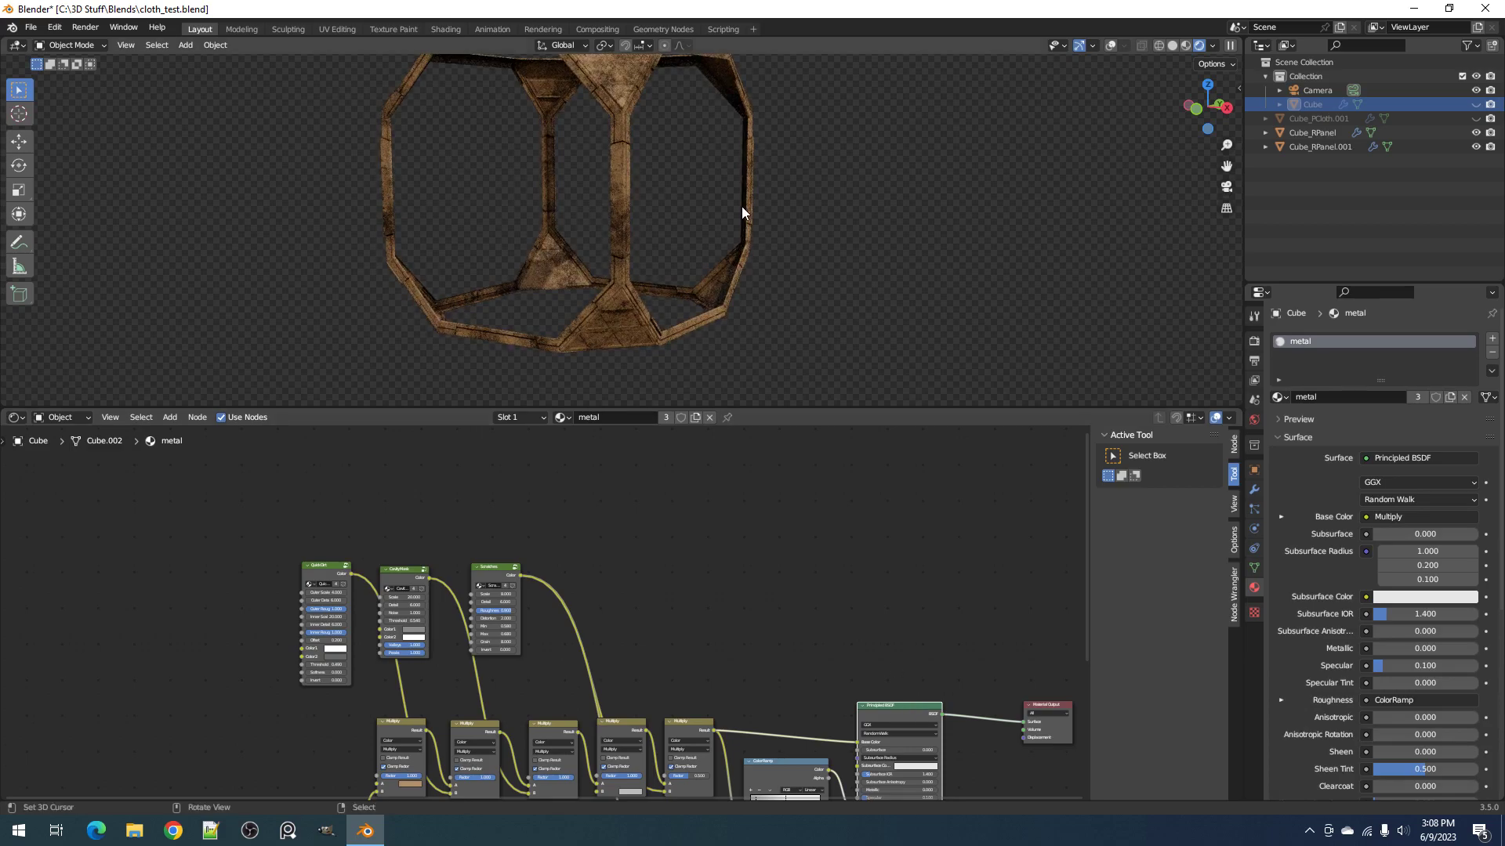
scroll(741, 205, up, 4)
scroll(738, 273, down, 4)
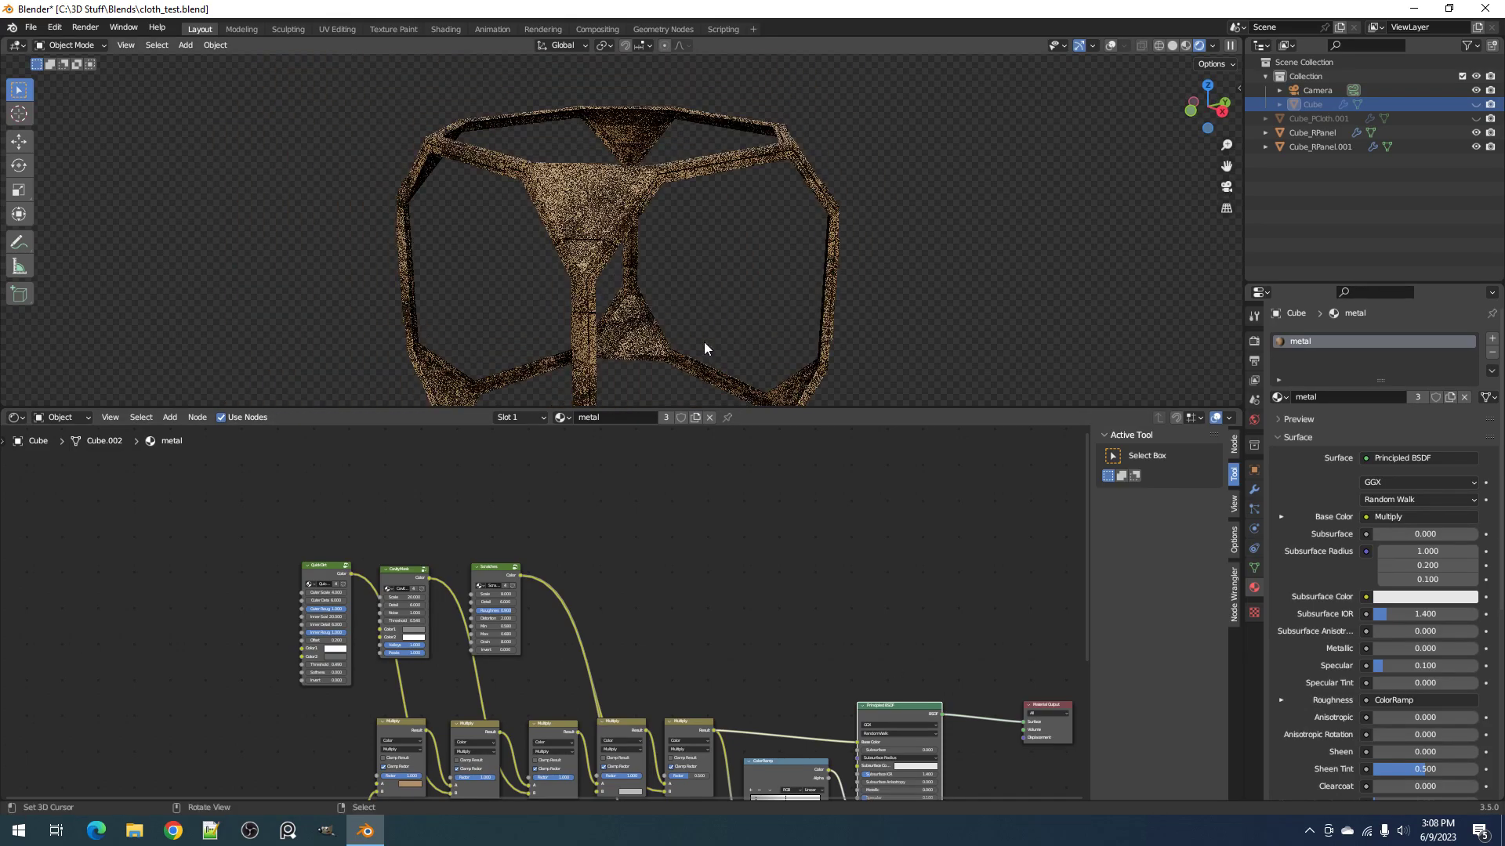
scroll(491, 650, up, 3)
Step: Lower the Quick Dirt's Threshold to 0.470 and return the viewport to solid shading
scroll(491, 649, up, 4)
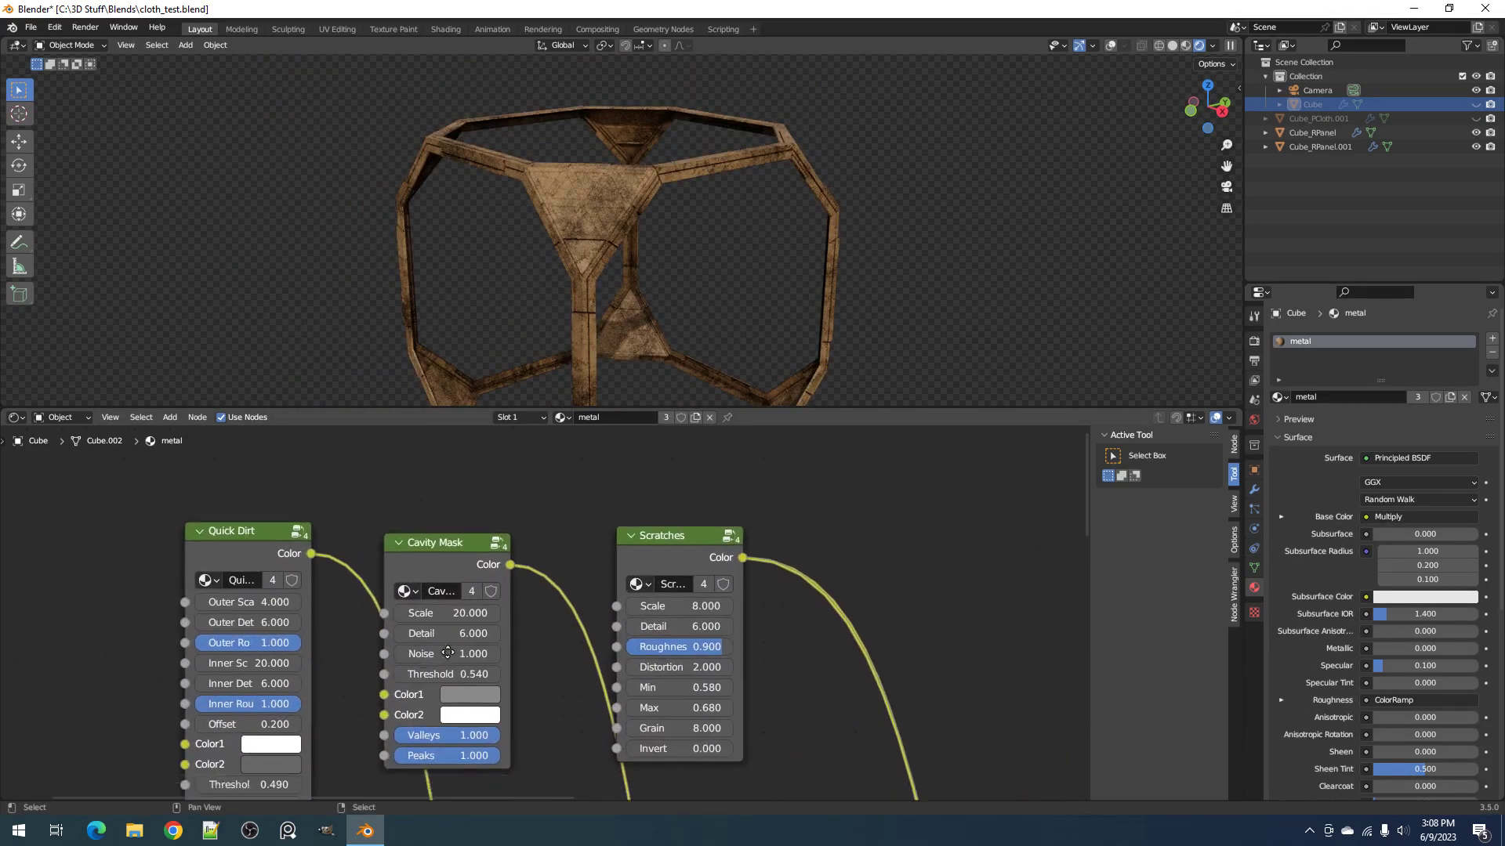
click(434, 702)
click(322, 701)
click(322, 701)
click(322, 701)
key(z)
click(746, 244)
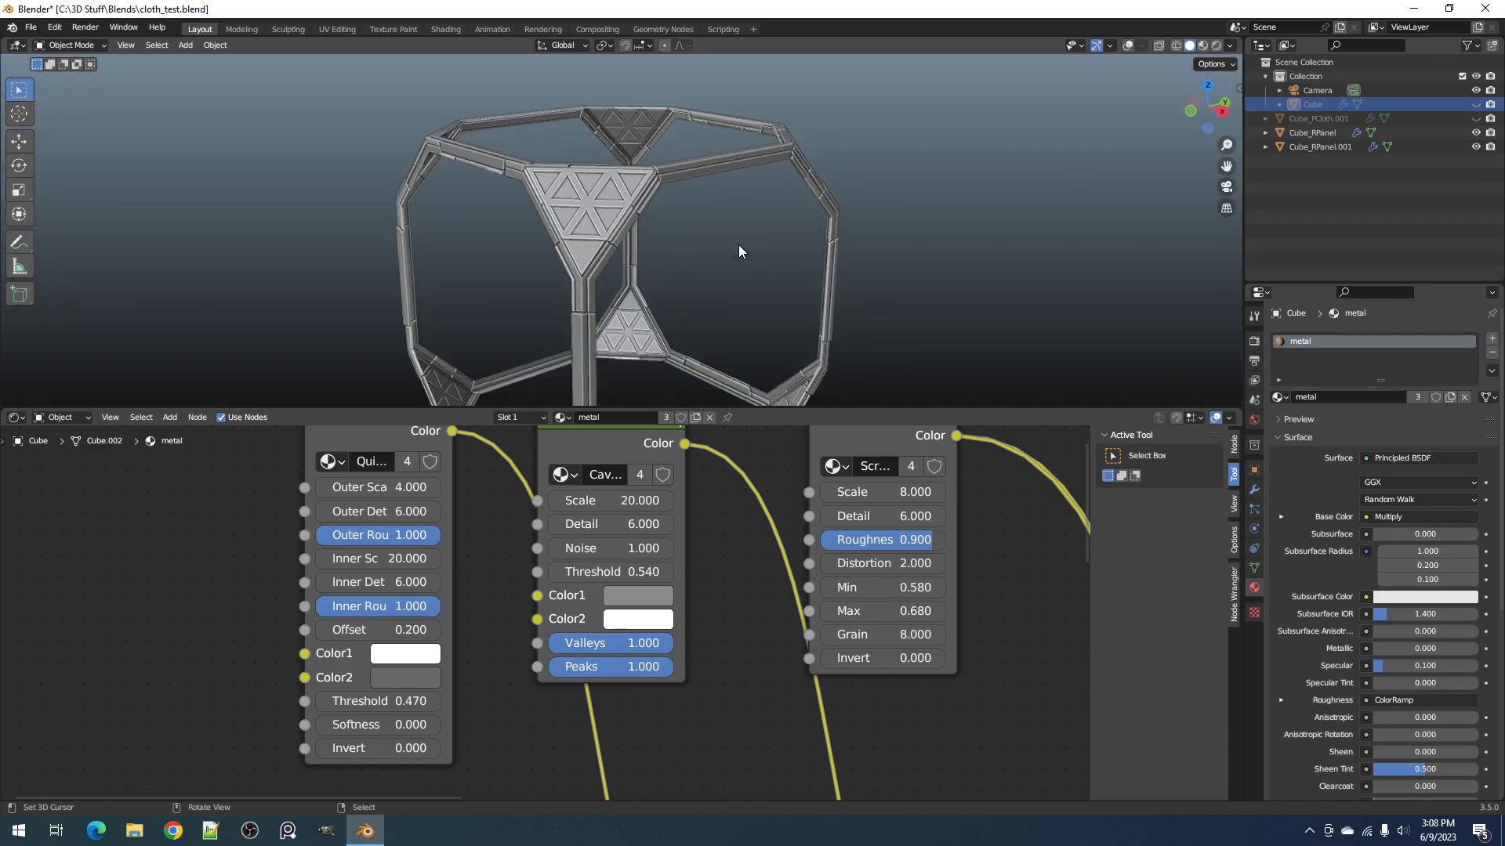
Step: Select the Quick Dirt node and look over the whole metal node tree
scroll(423, 547, down, 2)
click(424, 497)
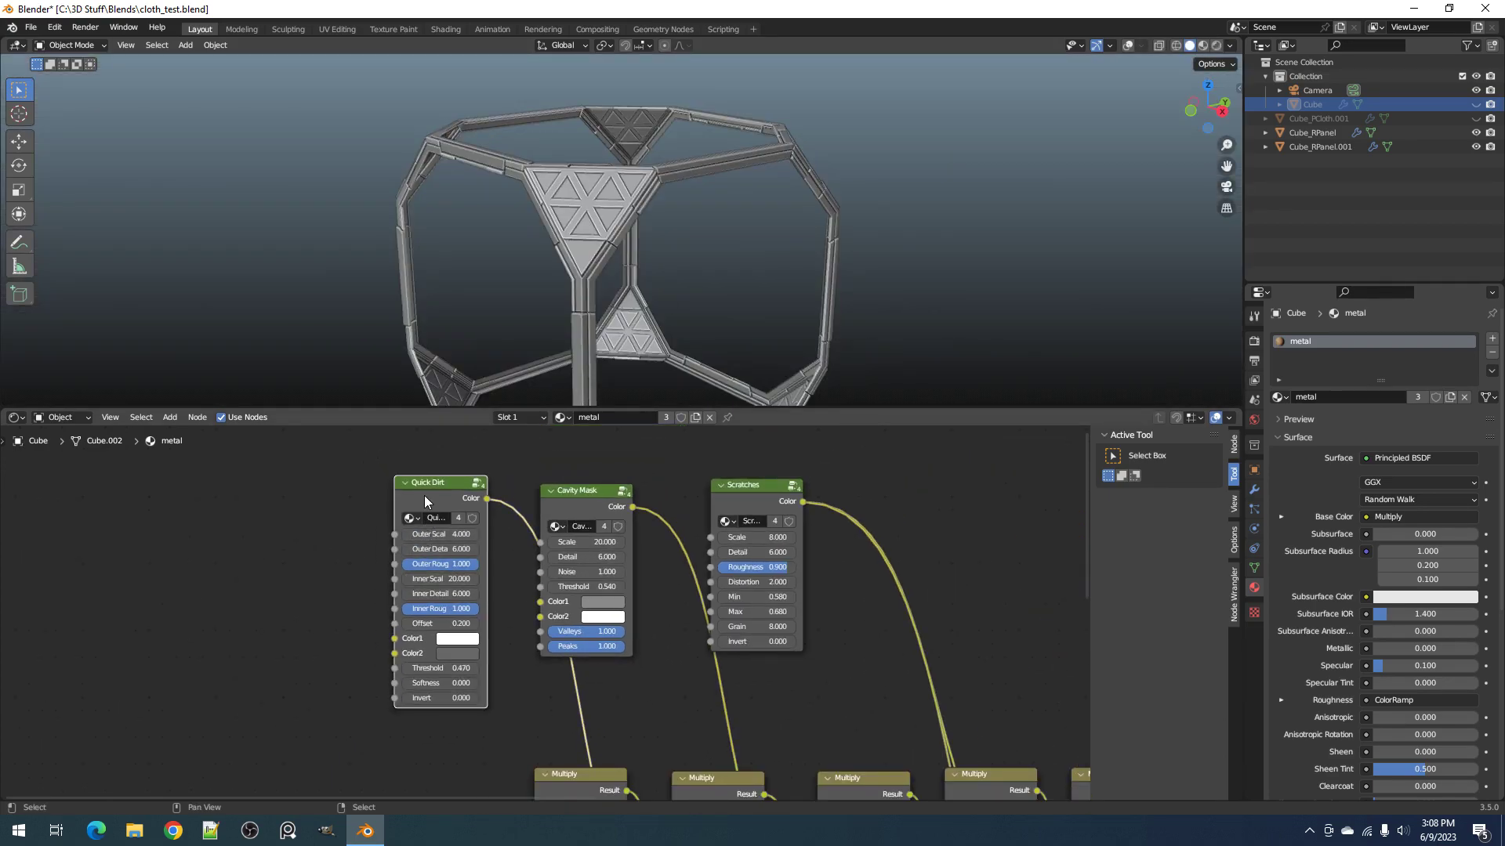
key(Home)
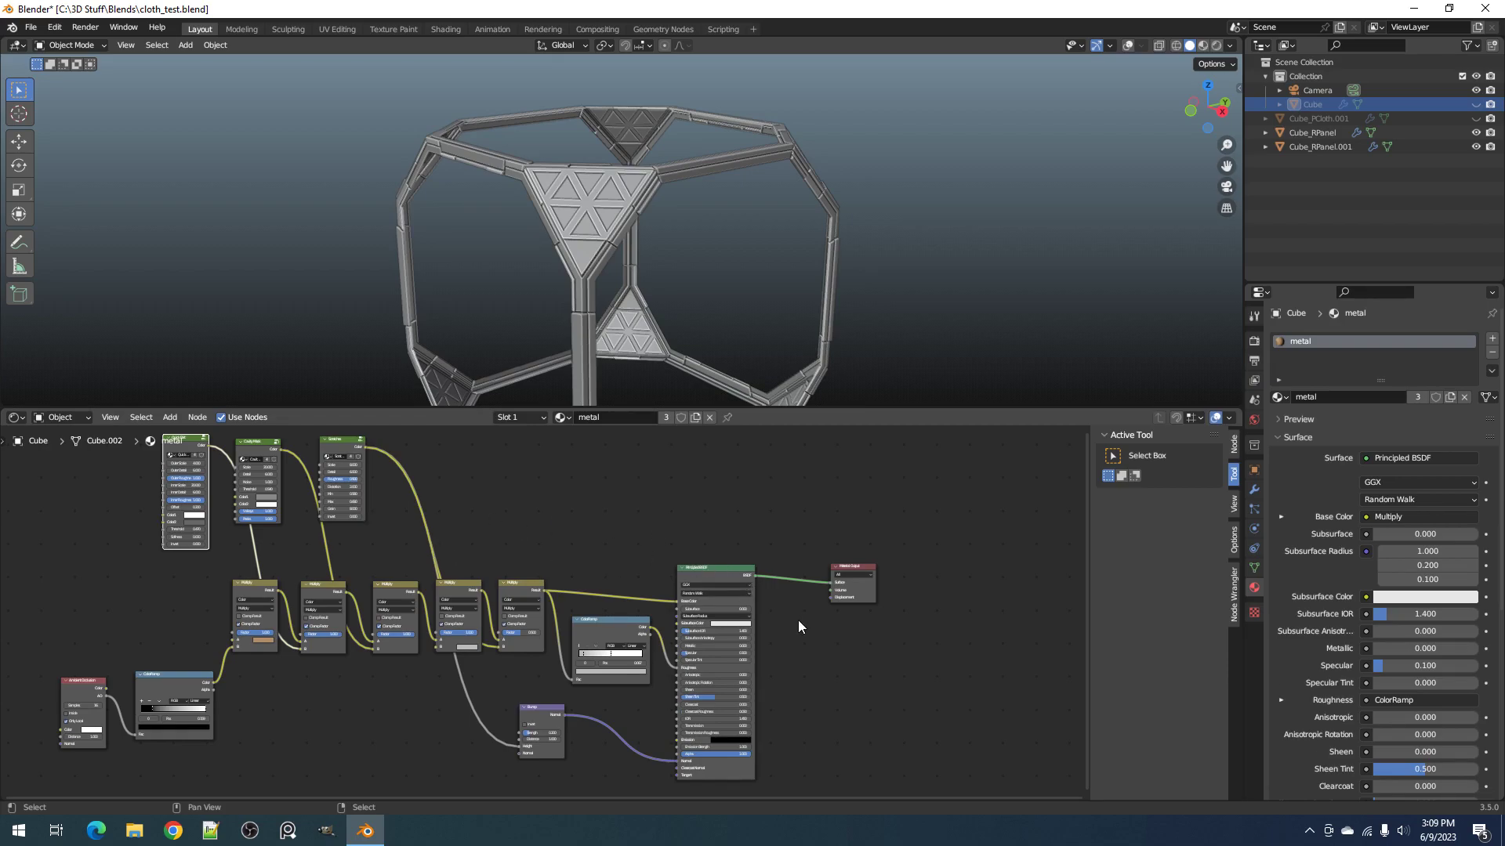
scroll(601, 290, up, 2)
key(z)
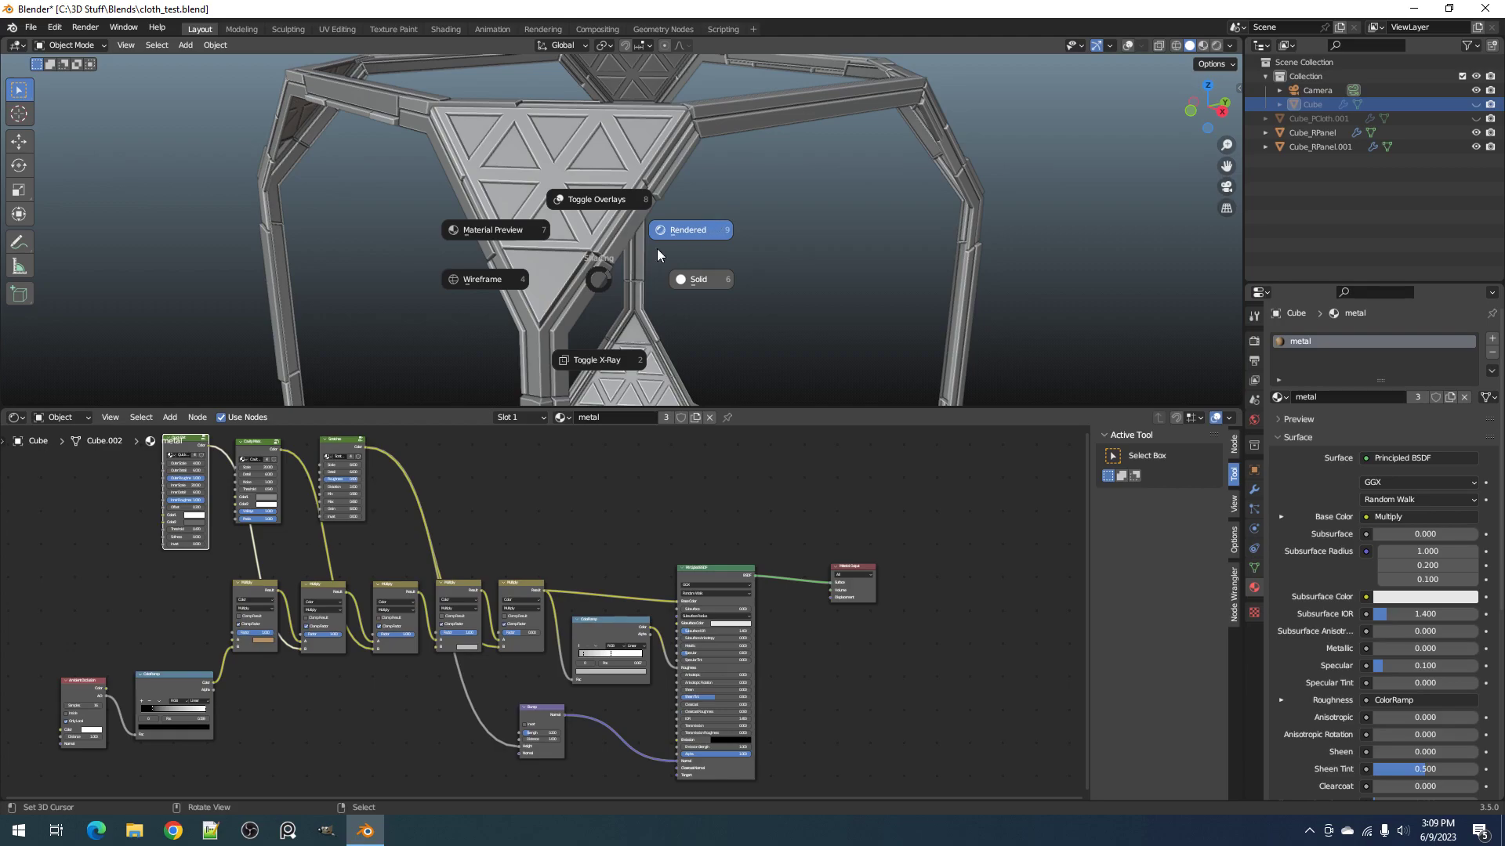
right_click(691, 235)
middle_drag(187, 518, 467, 638)
scroll(467, 639, up, 3)
Step: Examine the dirtied frame in rendered shading, return to solid shading and save the file
key(z)
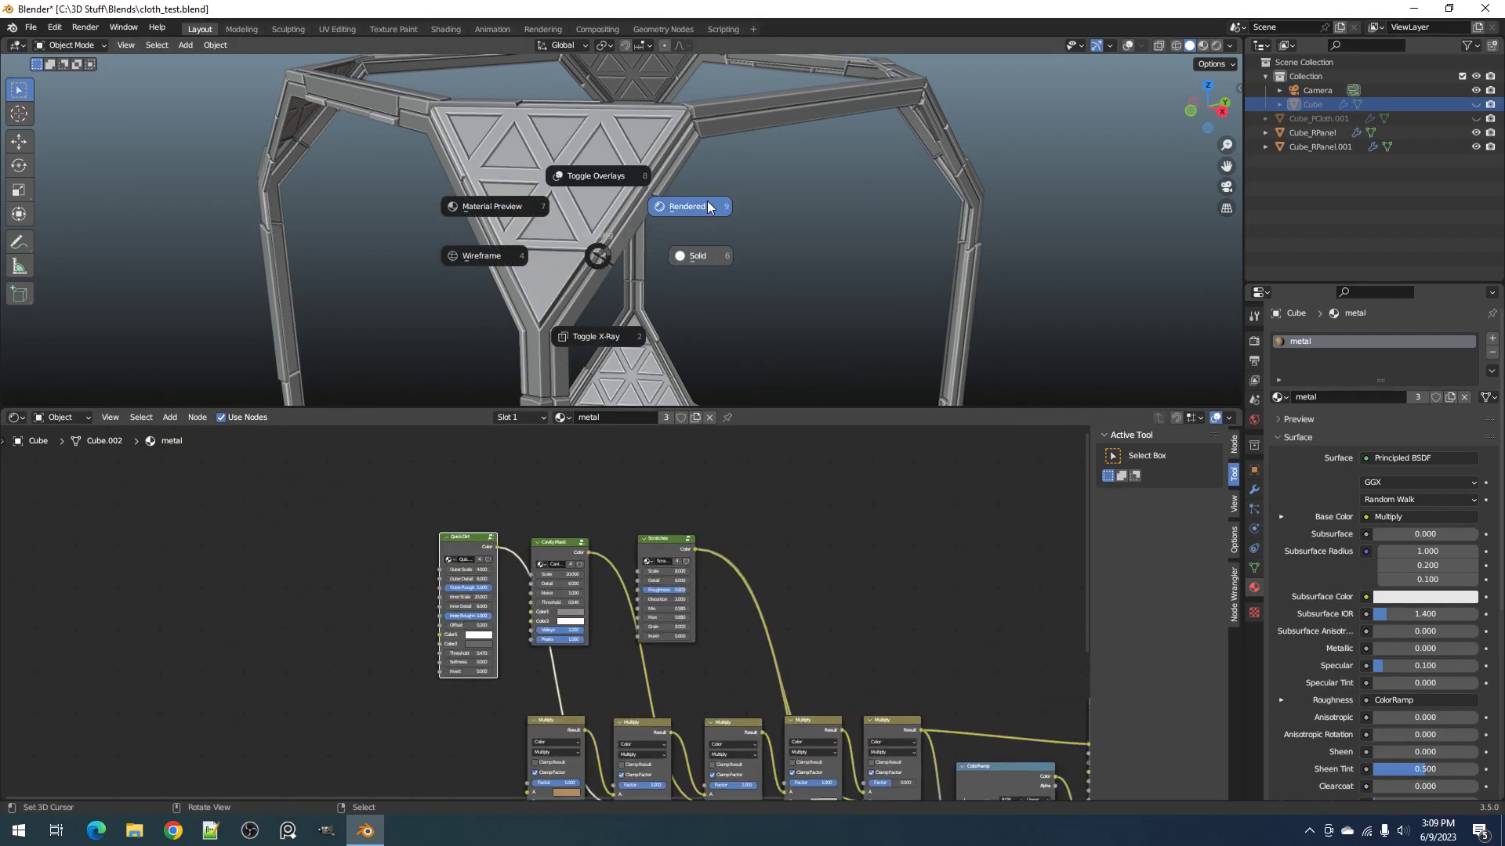
click(706, 206)
mouse_move(680, 289)
middle_down()
mouse_move(643, 303)
mouse_move(656, 237)
mouse_move(666, 312)
mouse_move(686, 323)
middle_up()
scroll(656, 237, up, 4)
scroll(656, 237, down, 3)
key(z)
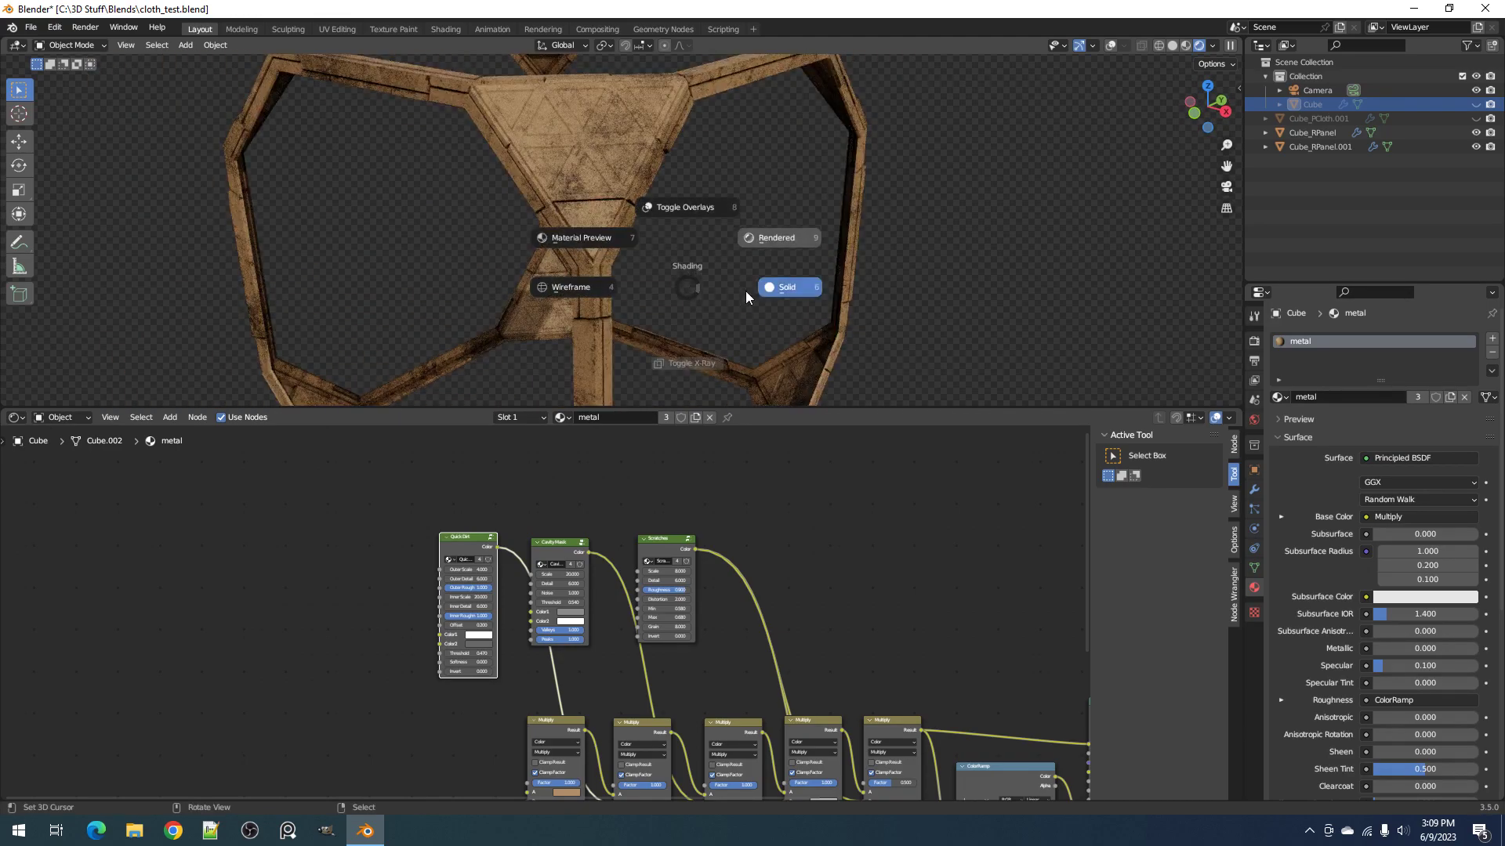
click(767, 289)
key(ctrl+s)
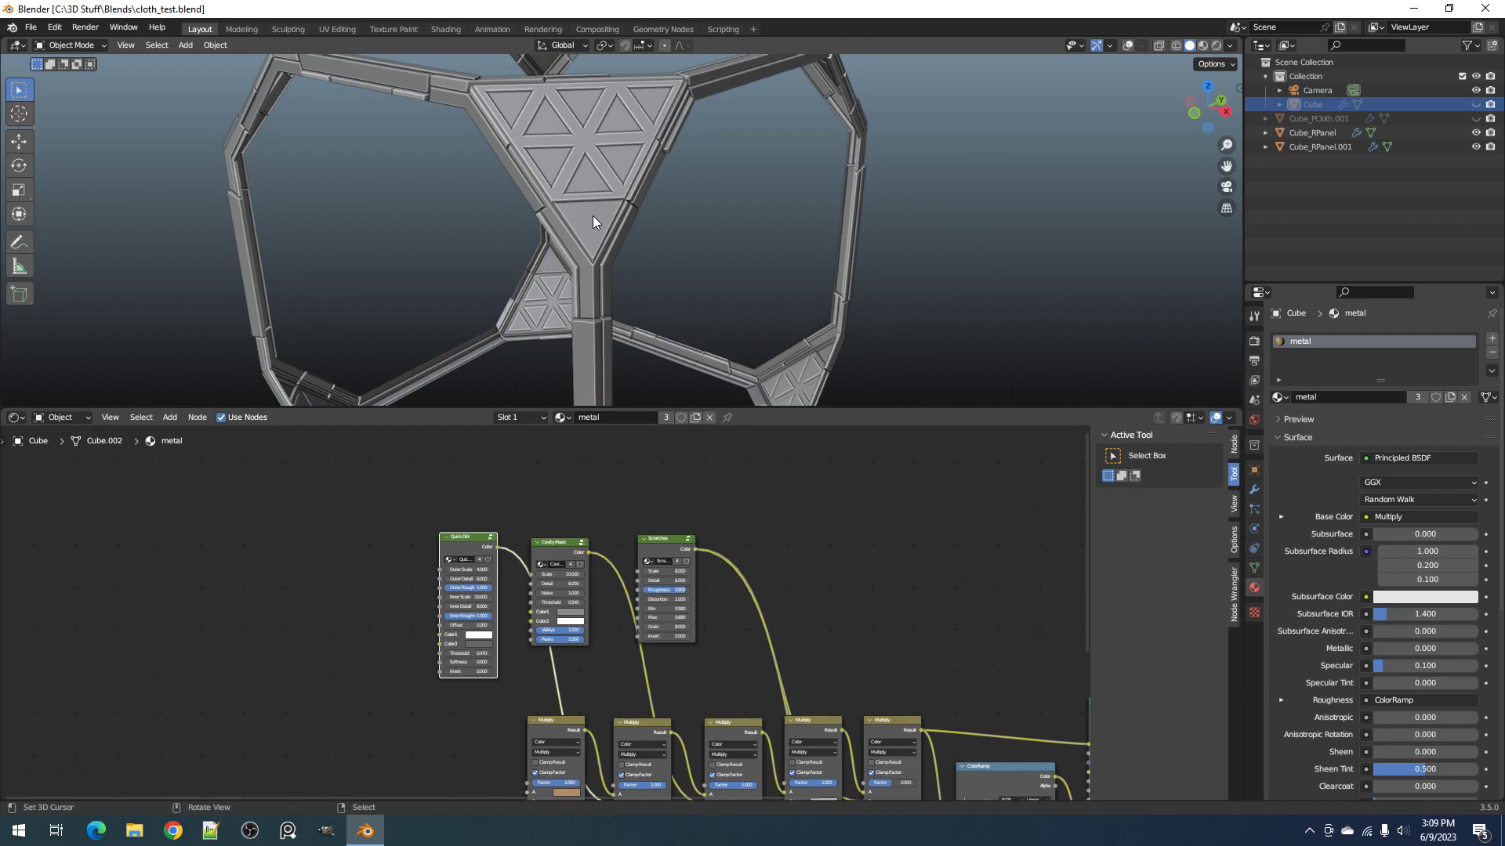
Step: Unhide all hidden objects and view the complete model in rendered shading
scroll(593, 214, down, 4)
key(alt+h)
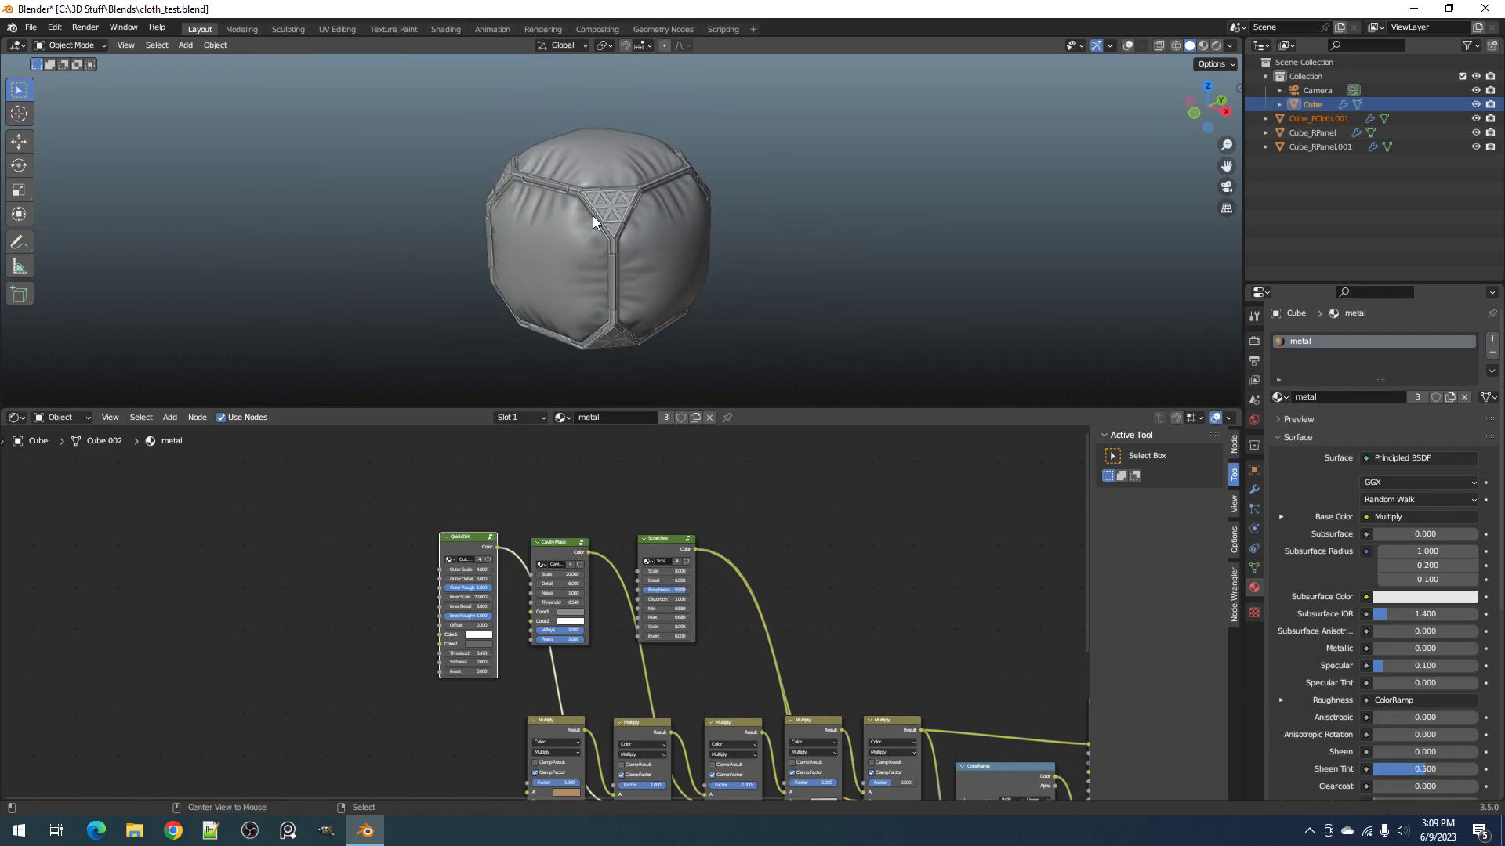
scroll(644, 233, up, 3)
key(z)
click(741, 193)
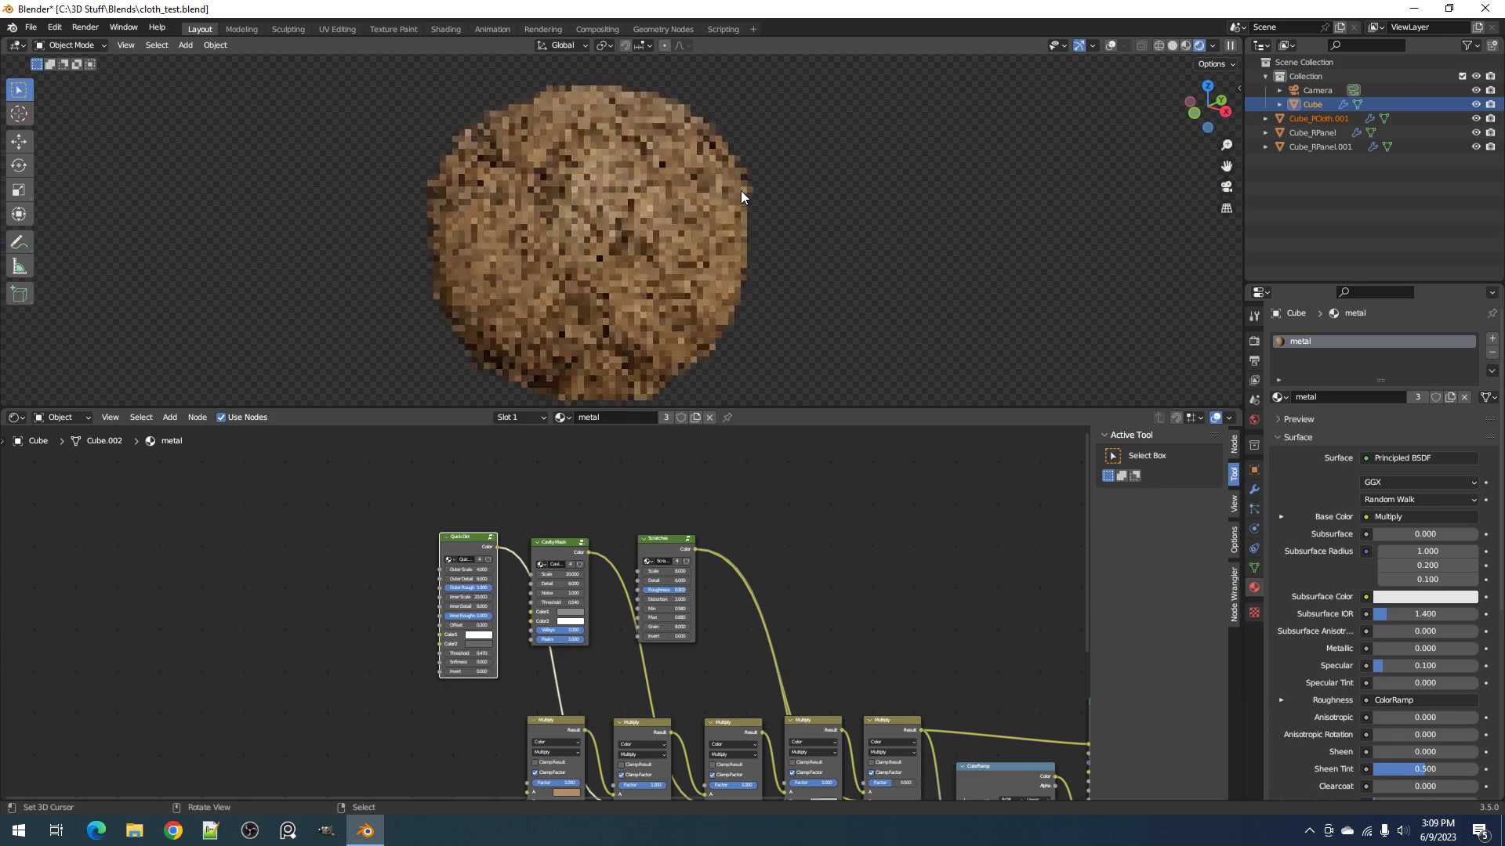
middle_drag(752, 232, 653, 220)
Step: Return the complete model to solid shading and save the file with all objects shown
key(z)
click(796, 218)
middle_drag(663, 216, 669, 256)
scroll(669, 255, up, 2)
key(ctrl+s)
Step: Select the Cube_RPanel.001 object and review the Multiply chain in its metal material
click(580, 236)
scroll(631, 539, down, 2)
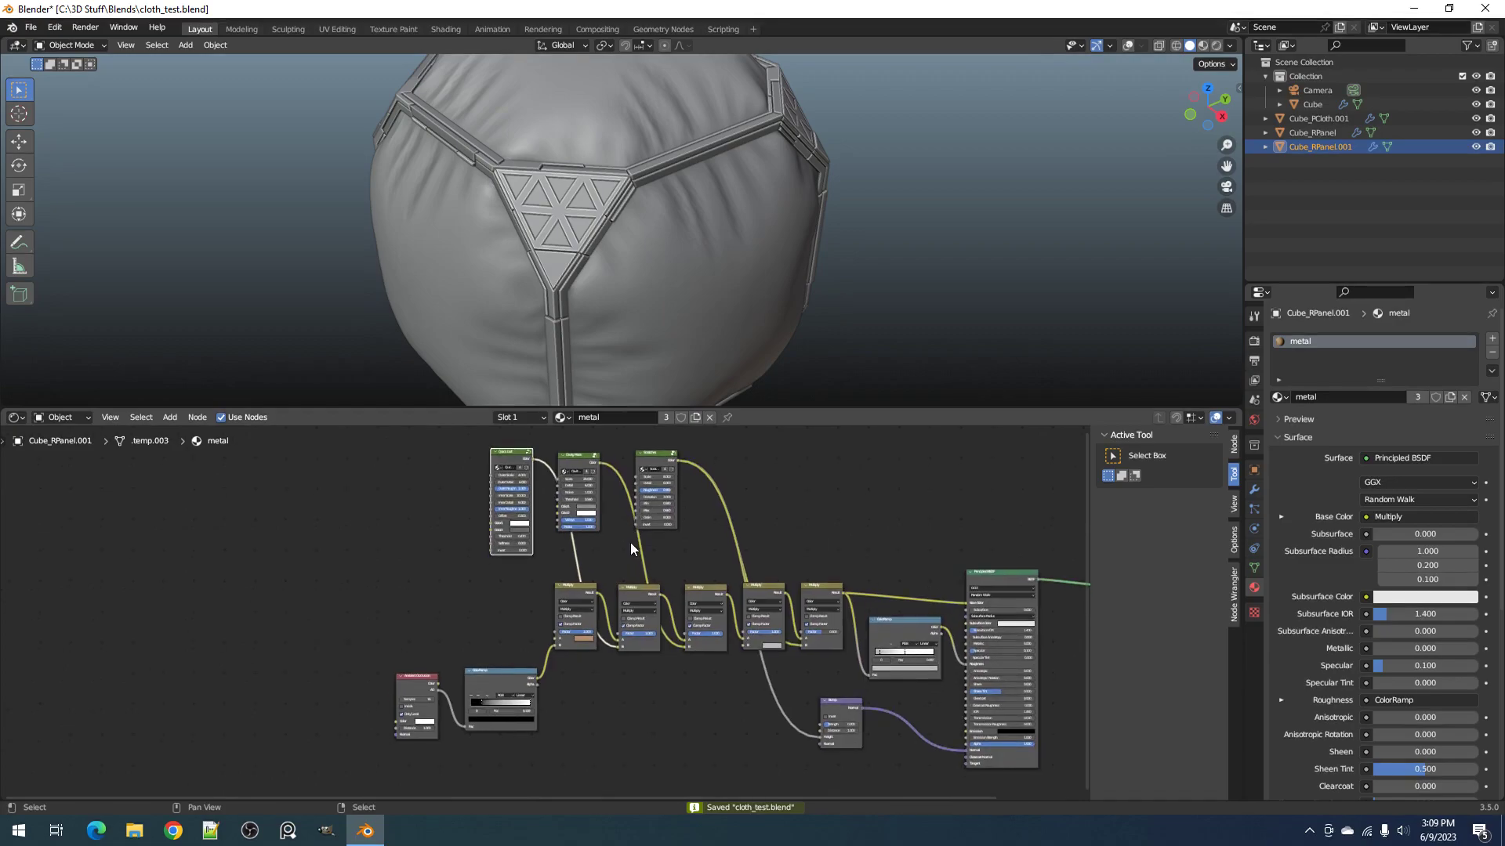
scroll(632, 539, up, 2)
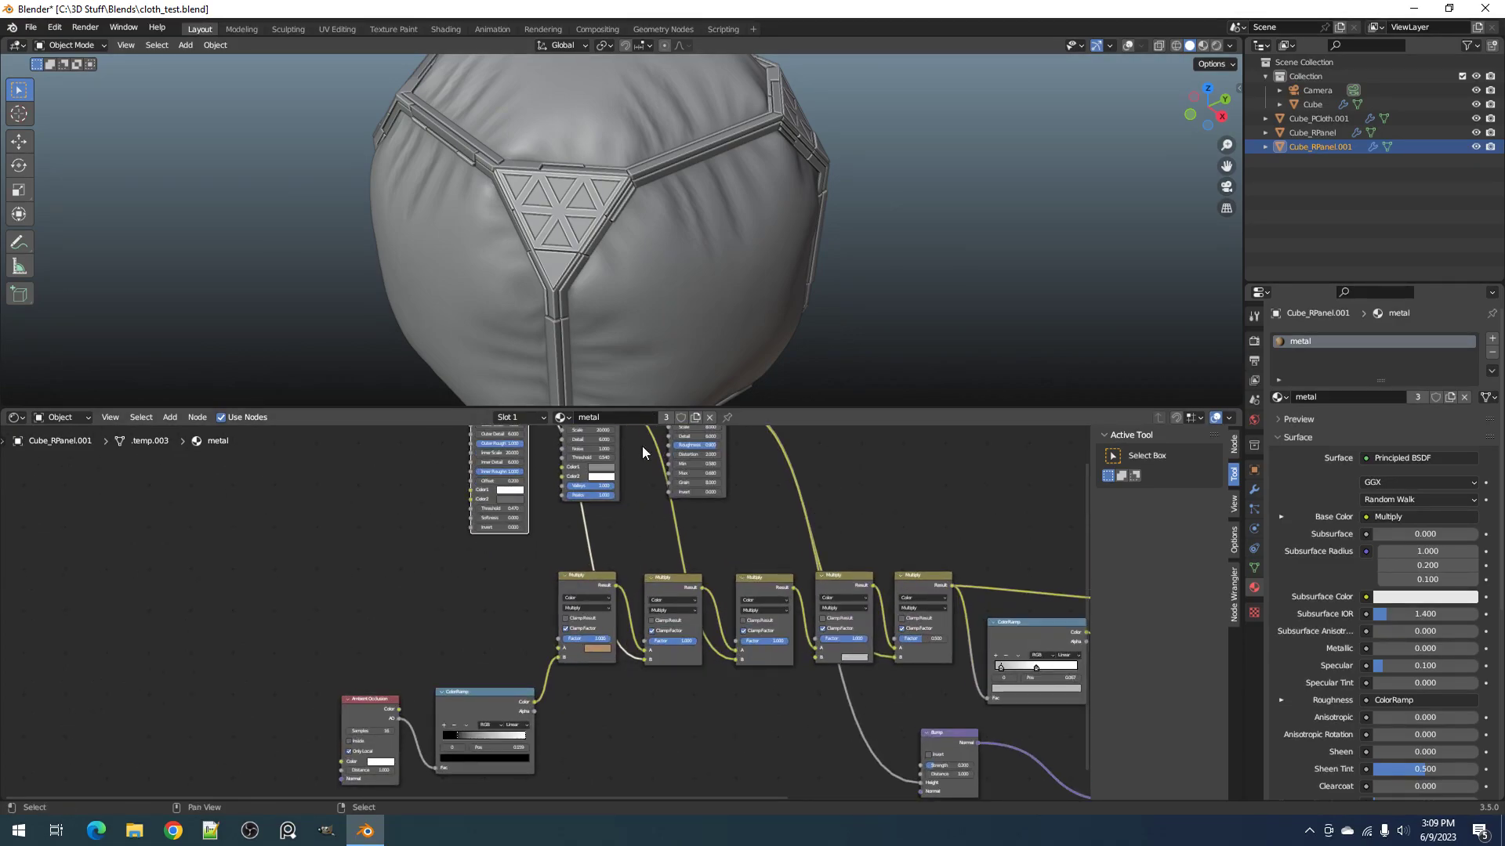
scroll(644, 601, up, 4)
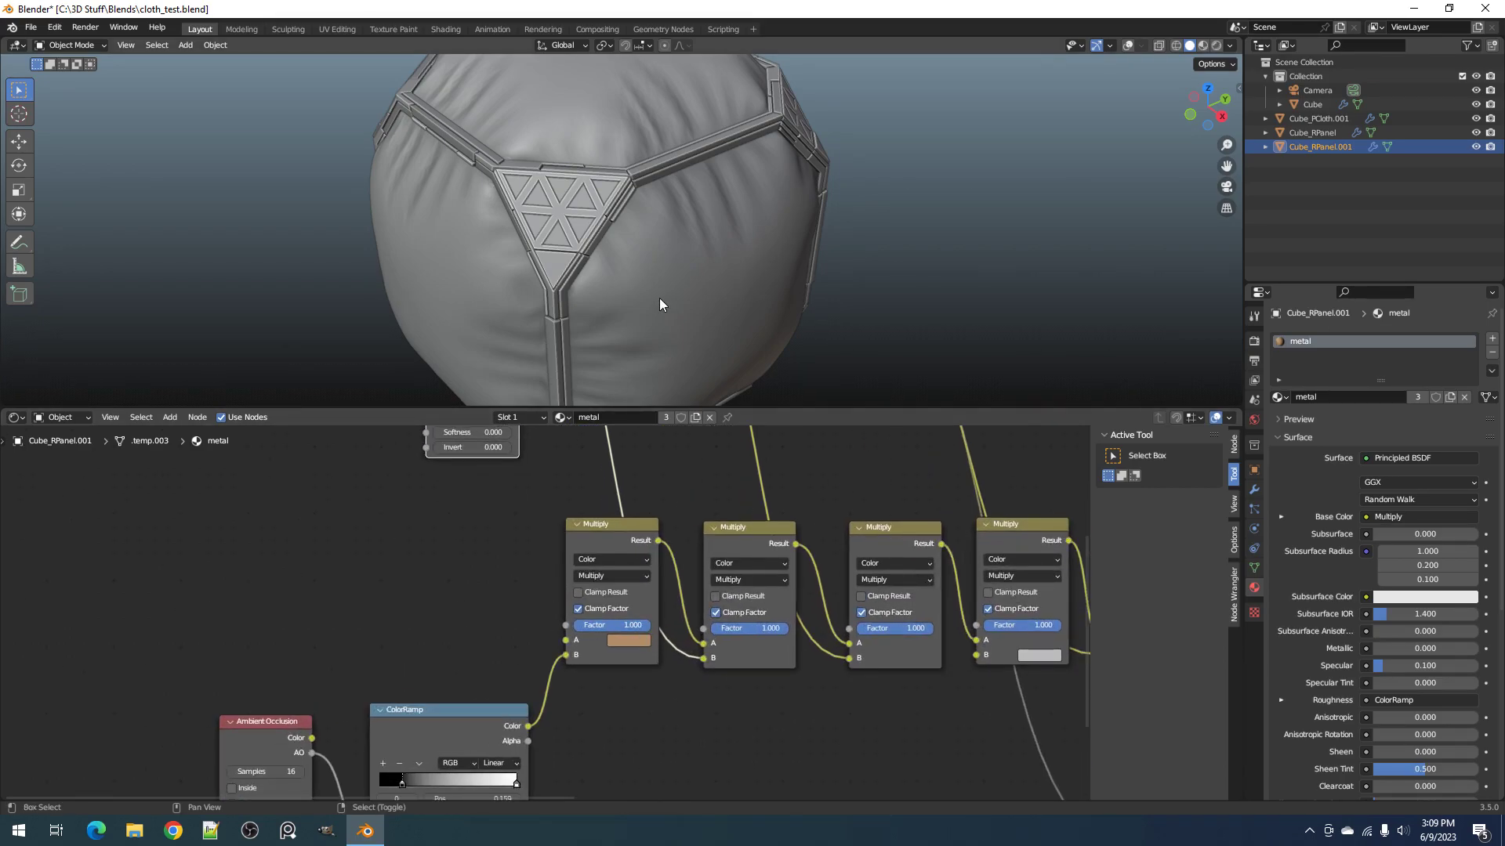
Step: Hide the Cube_PCloth.001 object and use Select Grouped to select the base cube and both panel objects
key(shift+a)
right_click(739, 269)
key(h)
right_click(682, 273)
key(shift+g)
click(682, 273)
Step: Apply Random VColor to the selected objects with the colour variation limited by Island
key(shift+q)
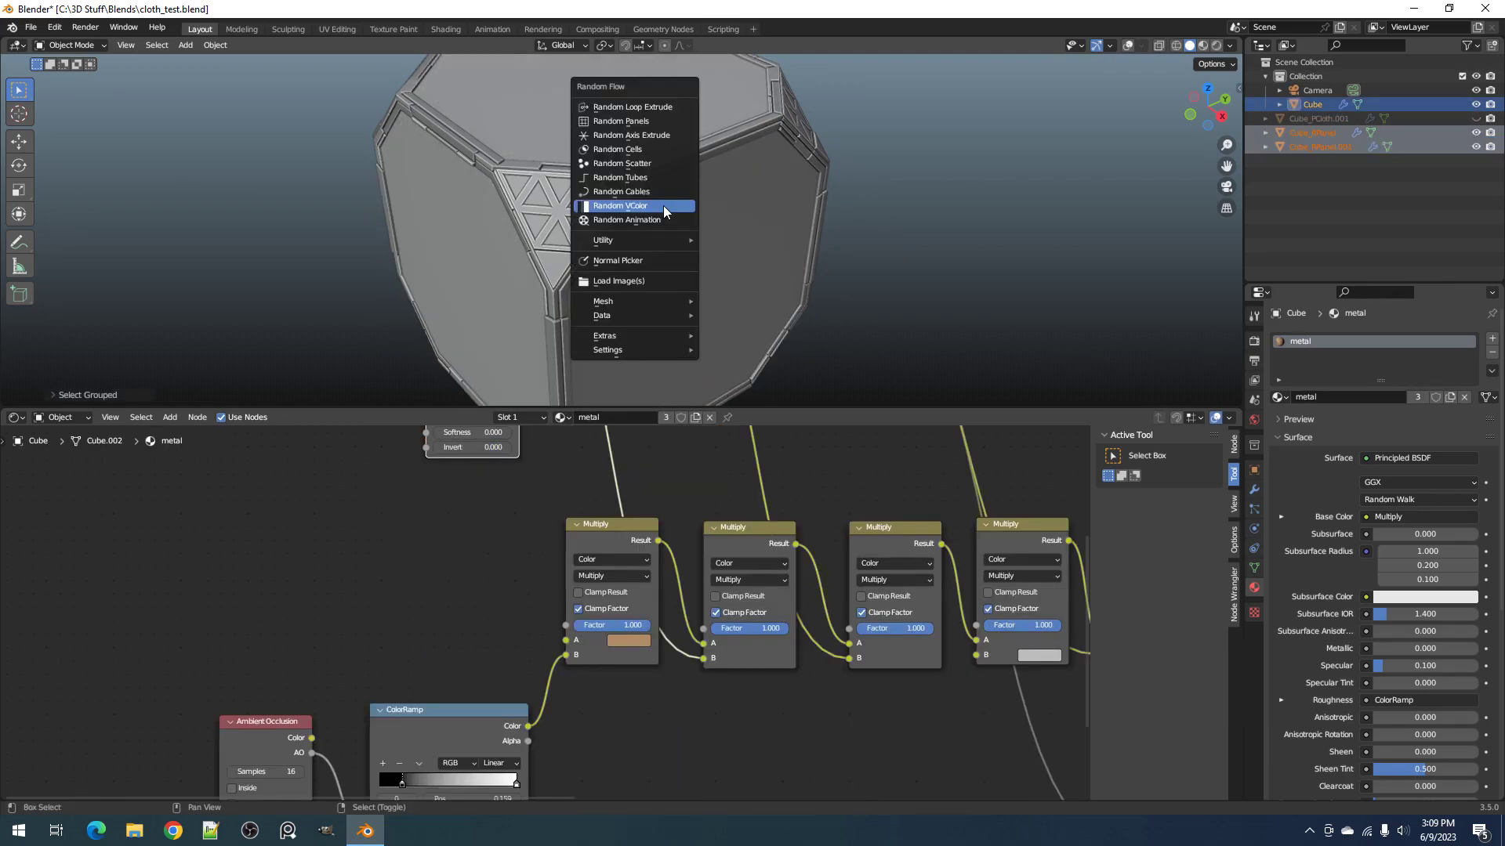
click(663, 205)
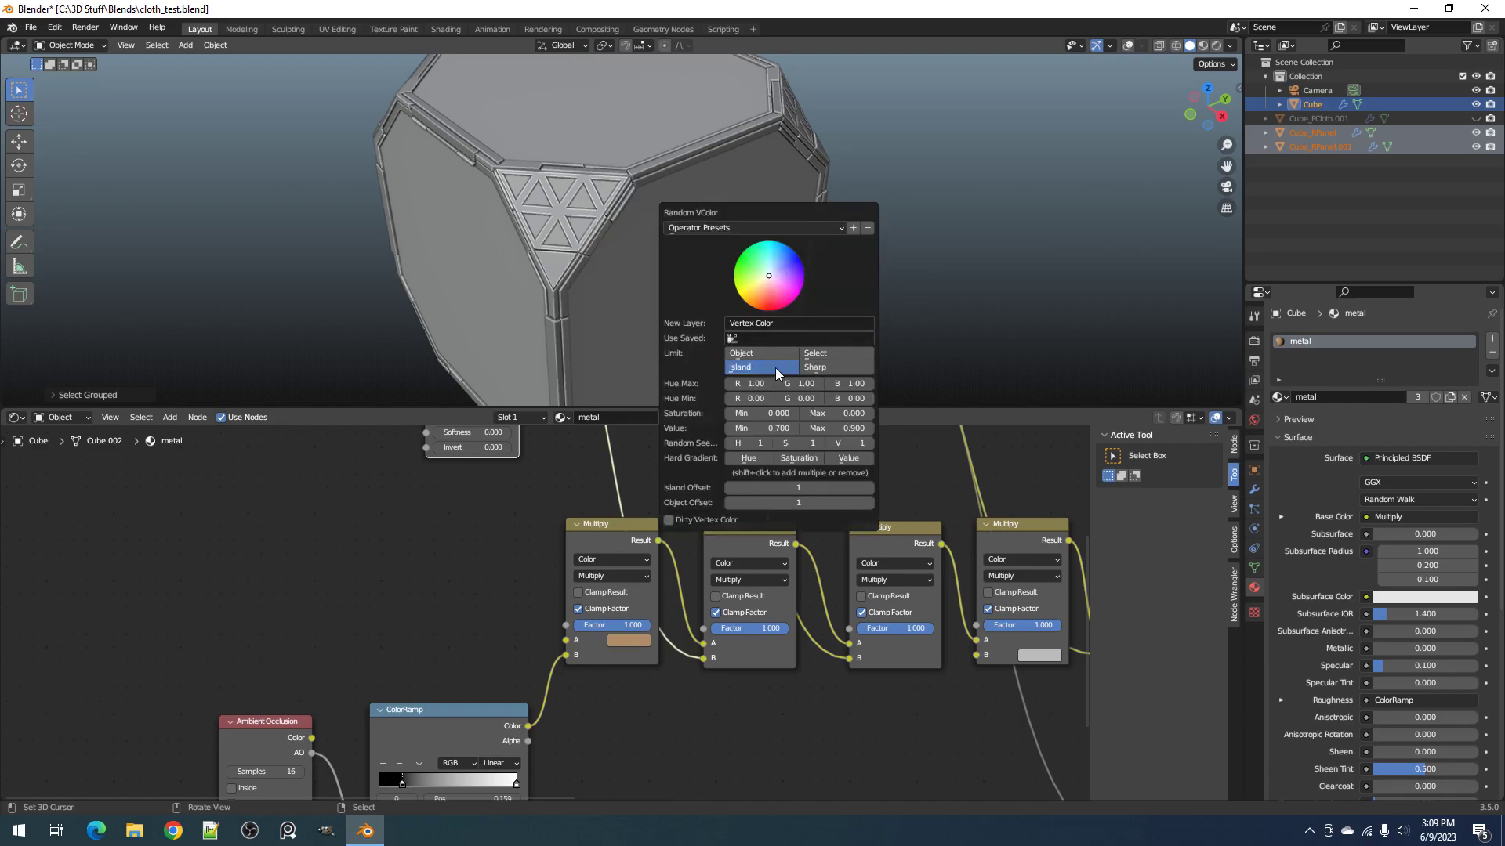
click(775, 369)
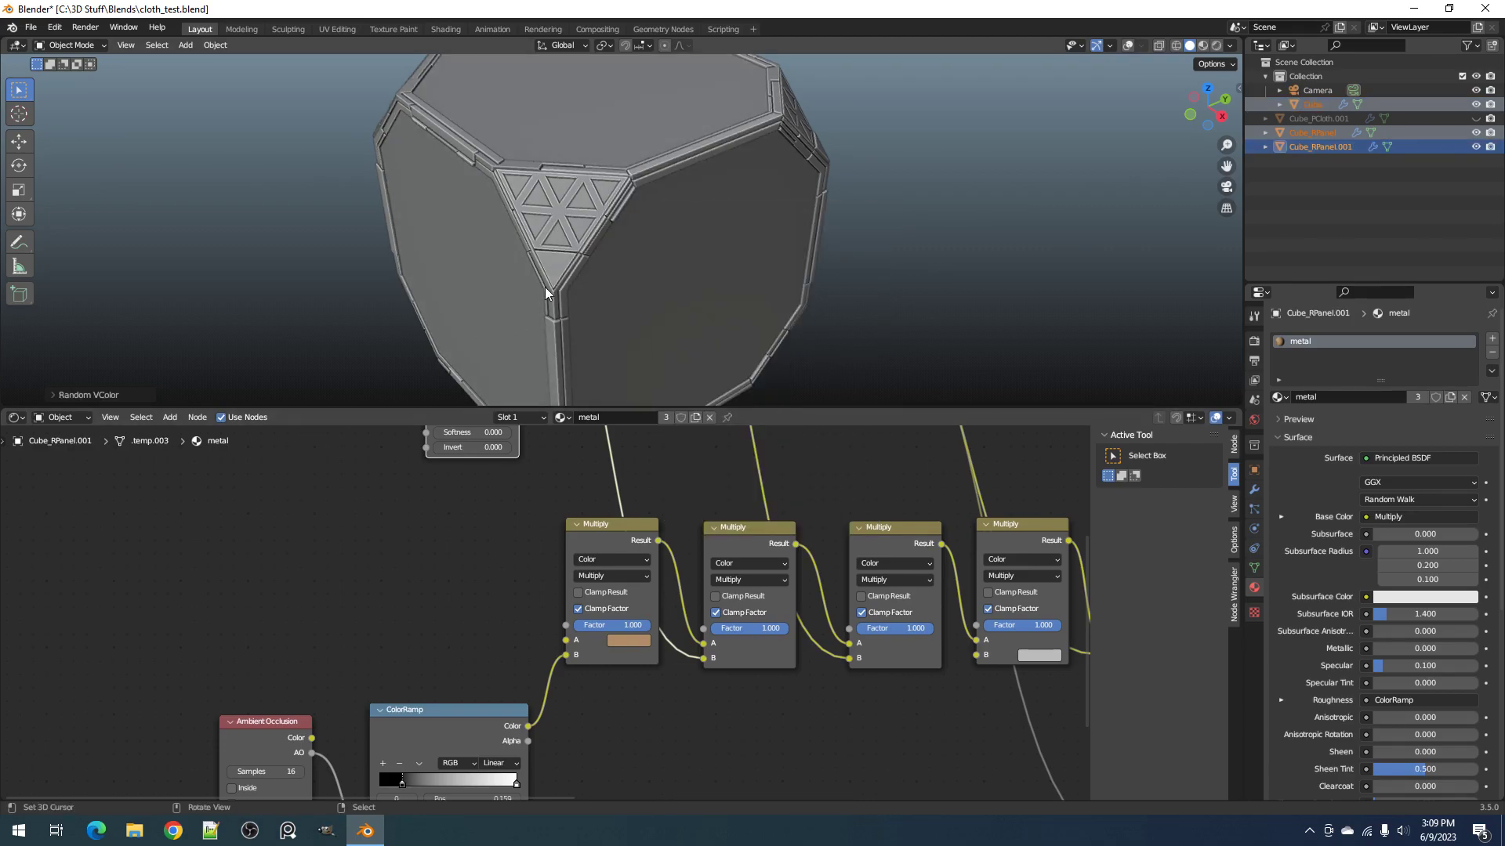
Step: Maximize the 3D viewport and set the Random VColor operation's random seed for Value to 10
middle_drag(694, 267, 524, 213)
key(ctrl+space)
middle_drag(803, 372, 866, 417)
key(F9)
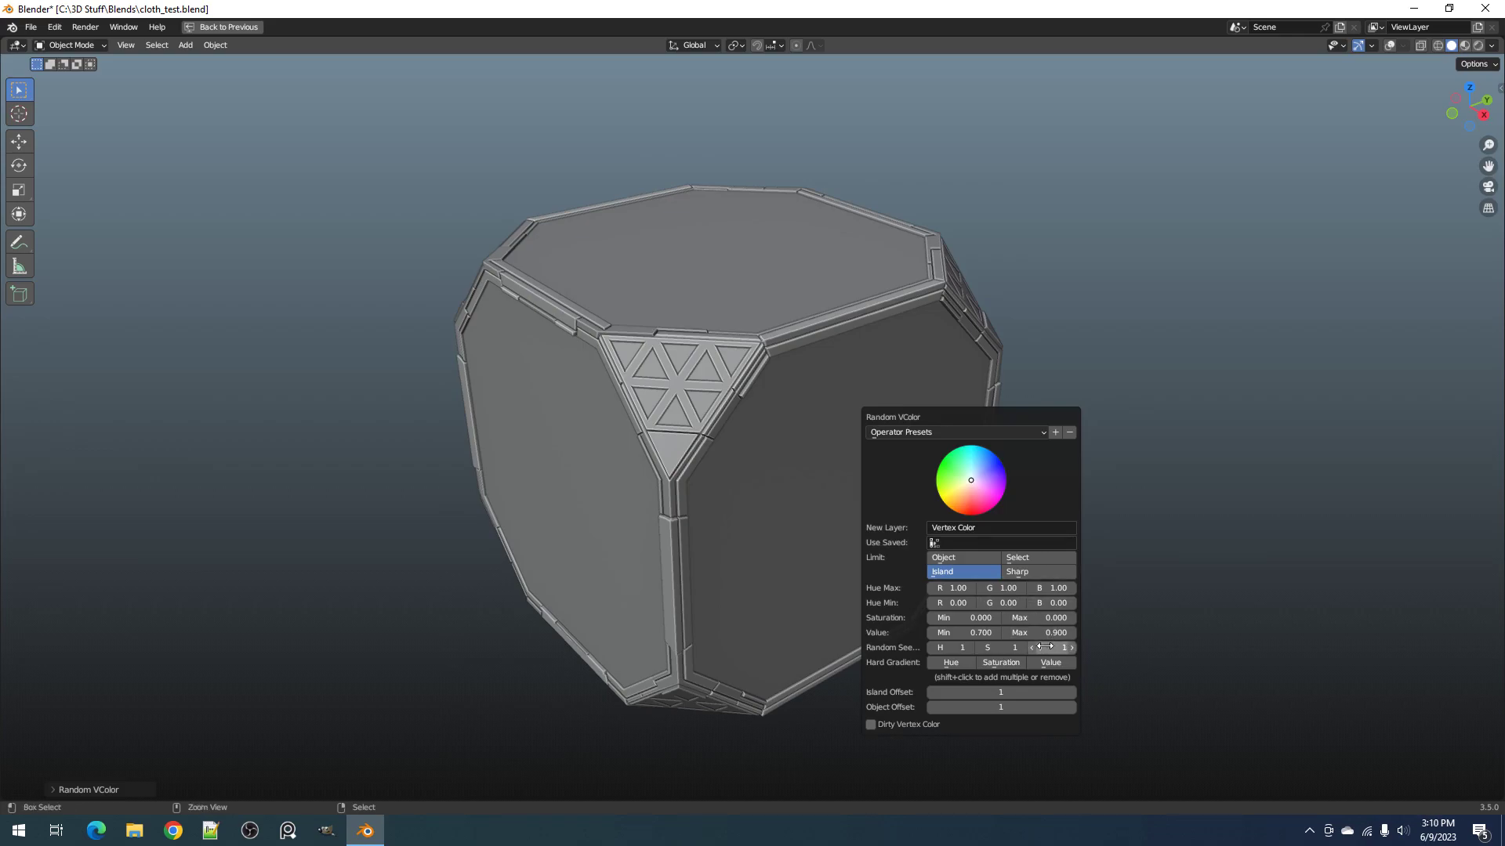
ctrl+scroll(1044, 646, up, 4)
ctrl+scroll(1045, 647, up, 4)
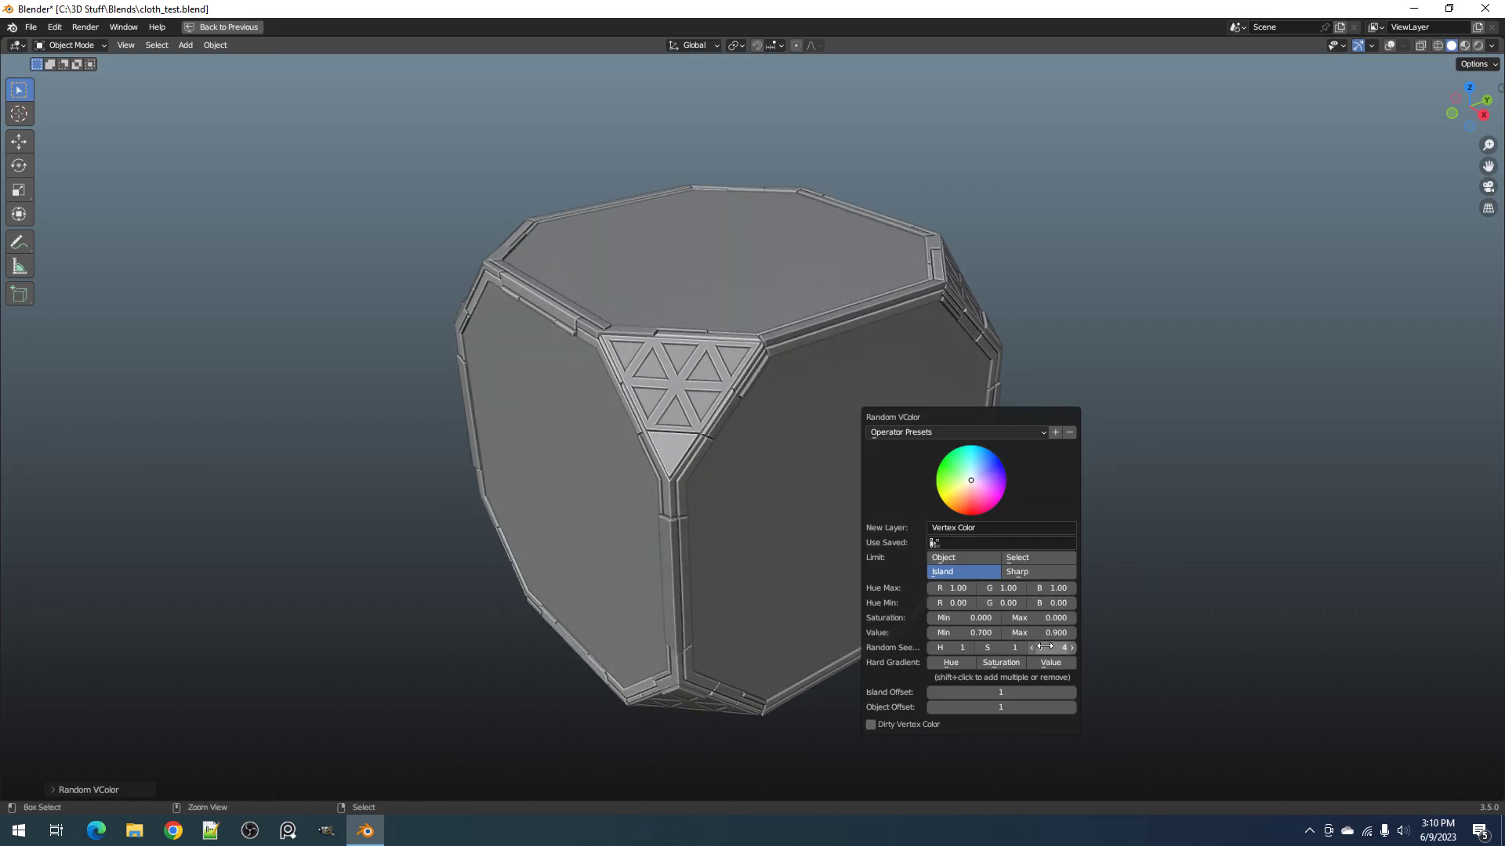
ctrl+scroll(1045, 647, up, 1)
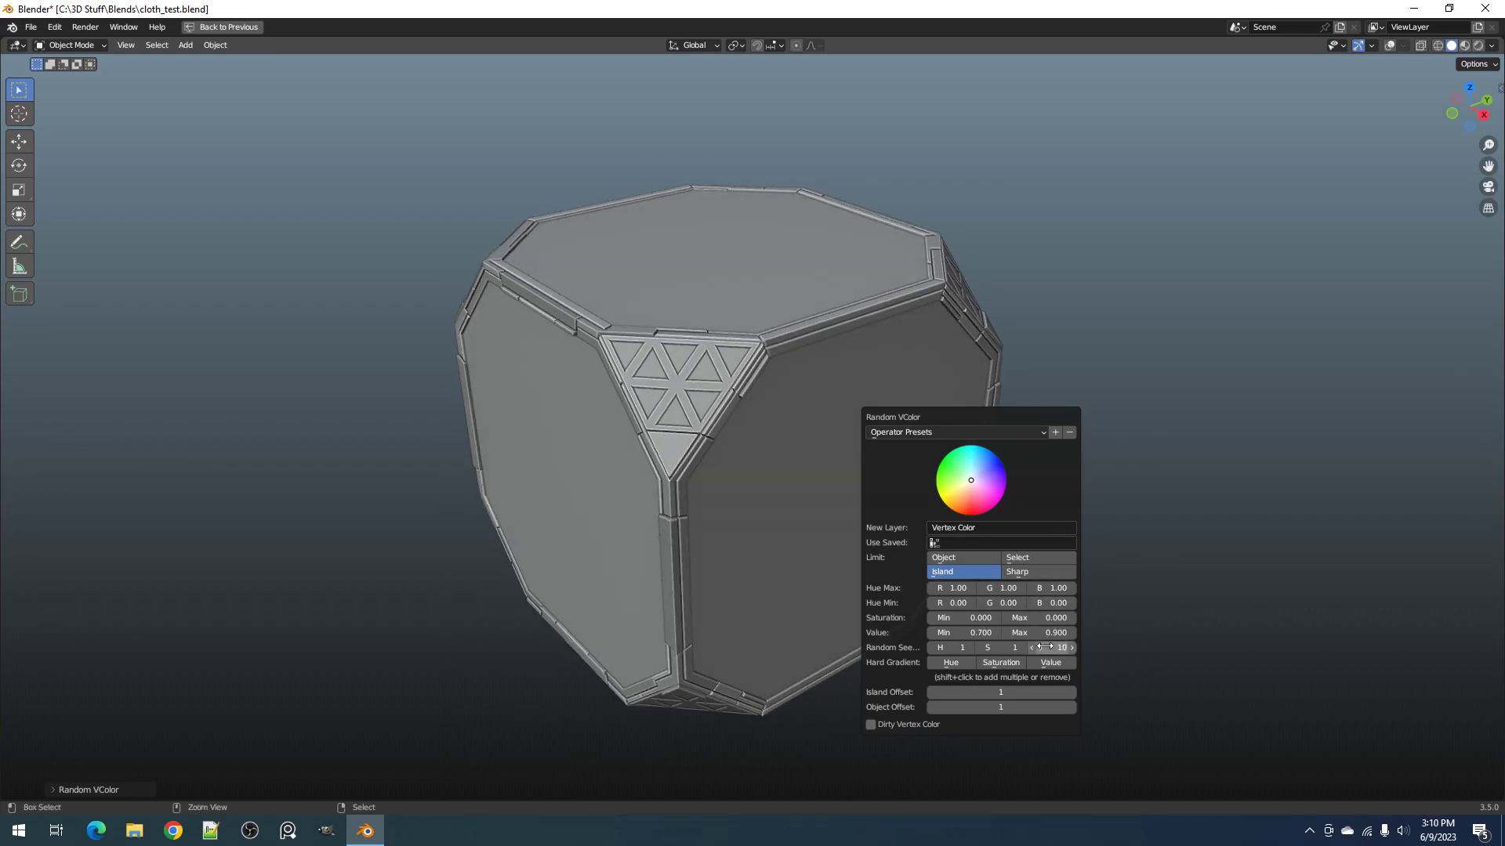
Step: Open the Cube_RPanel.001 corner panel mesh in Edit Mode with the viewport overlays shown
middle_drag(693, 427, 680, 520)
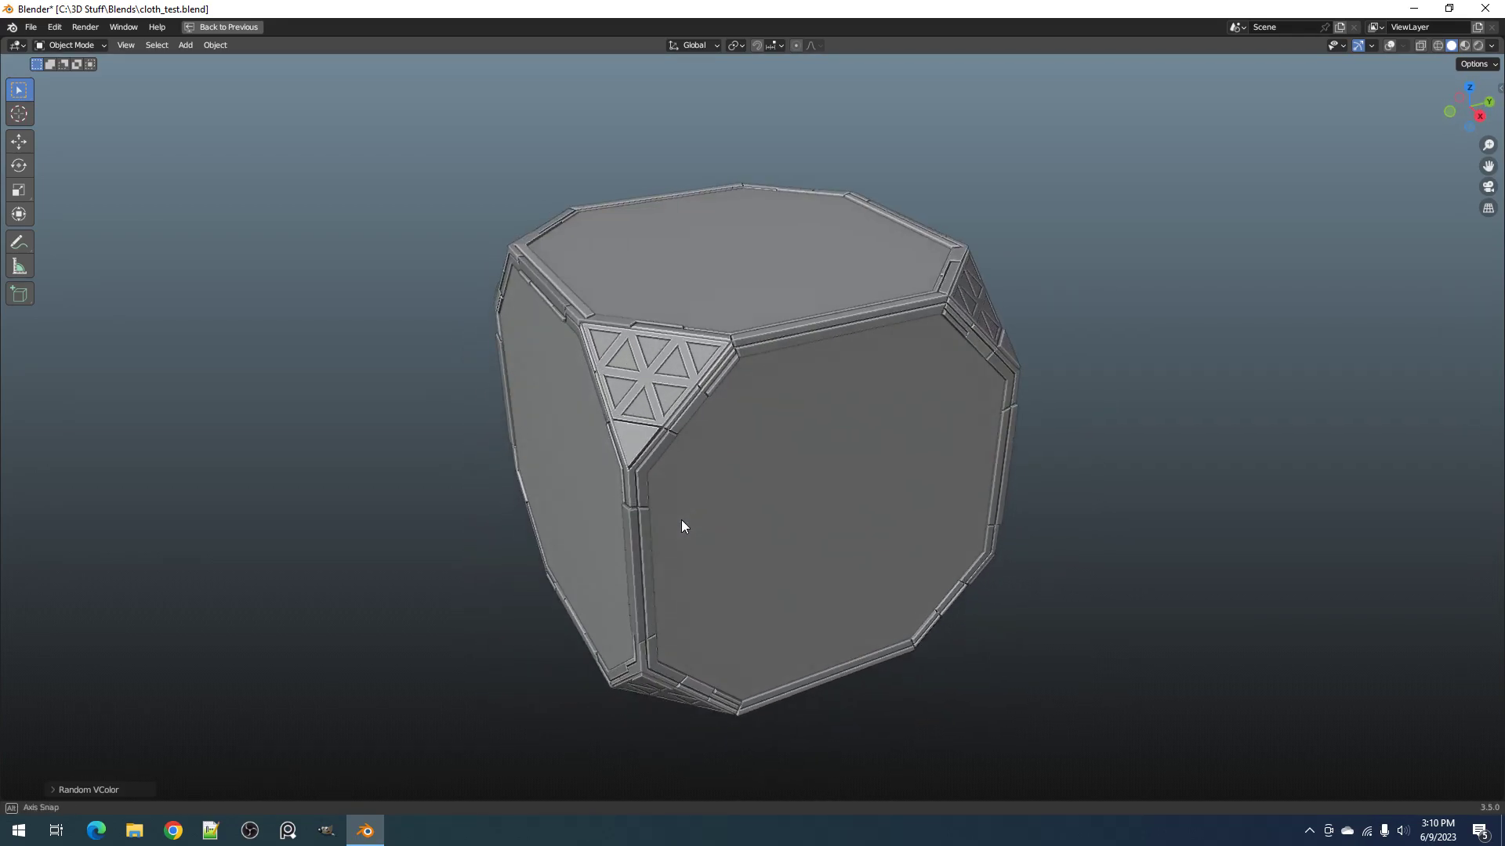
key(q)
key(Escape)
key(Tab)
scroll(679, 387, up, 3)
key(shift+alt+z)
middle_drag(679, 387, 1009, 411)
key(a)
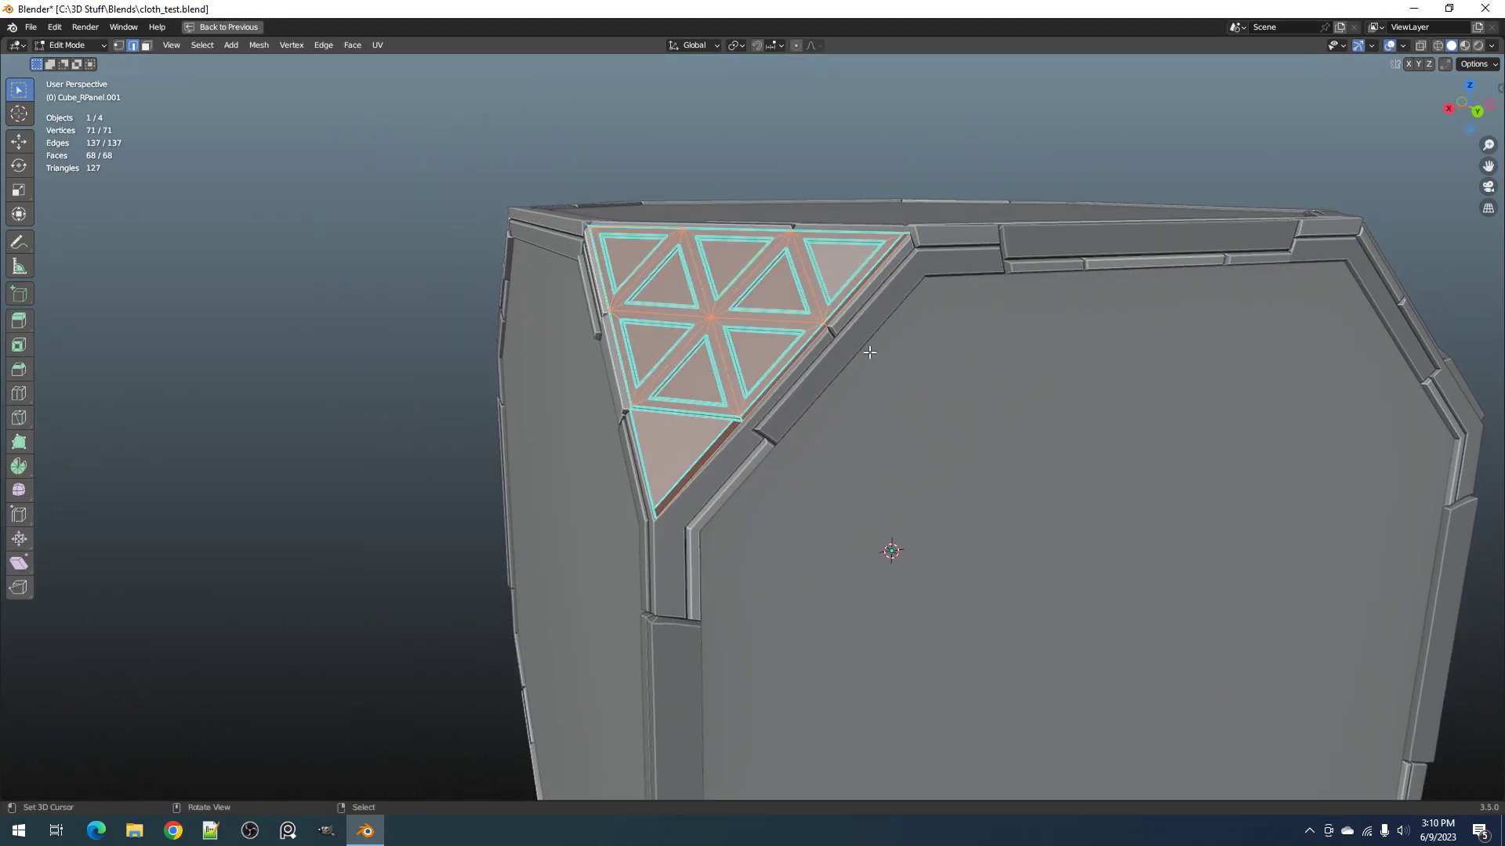
Step: Run Creative Flow's Get Sharp on the corner panel's edges with the mesh deselected, and return to Object Mode
scroll(868, 338, up, 1)
key(alt+a)
key(ctrl+shift+q)
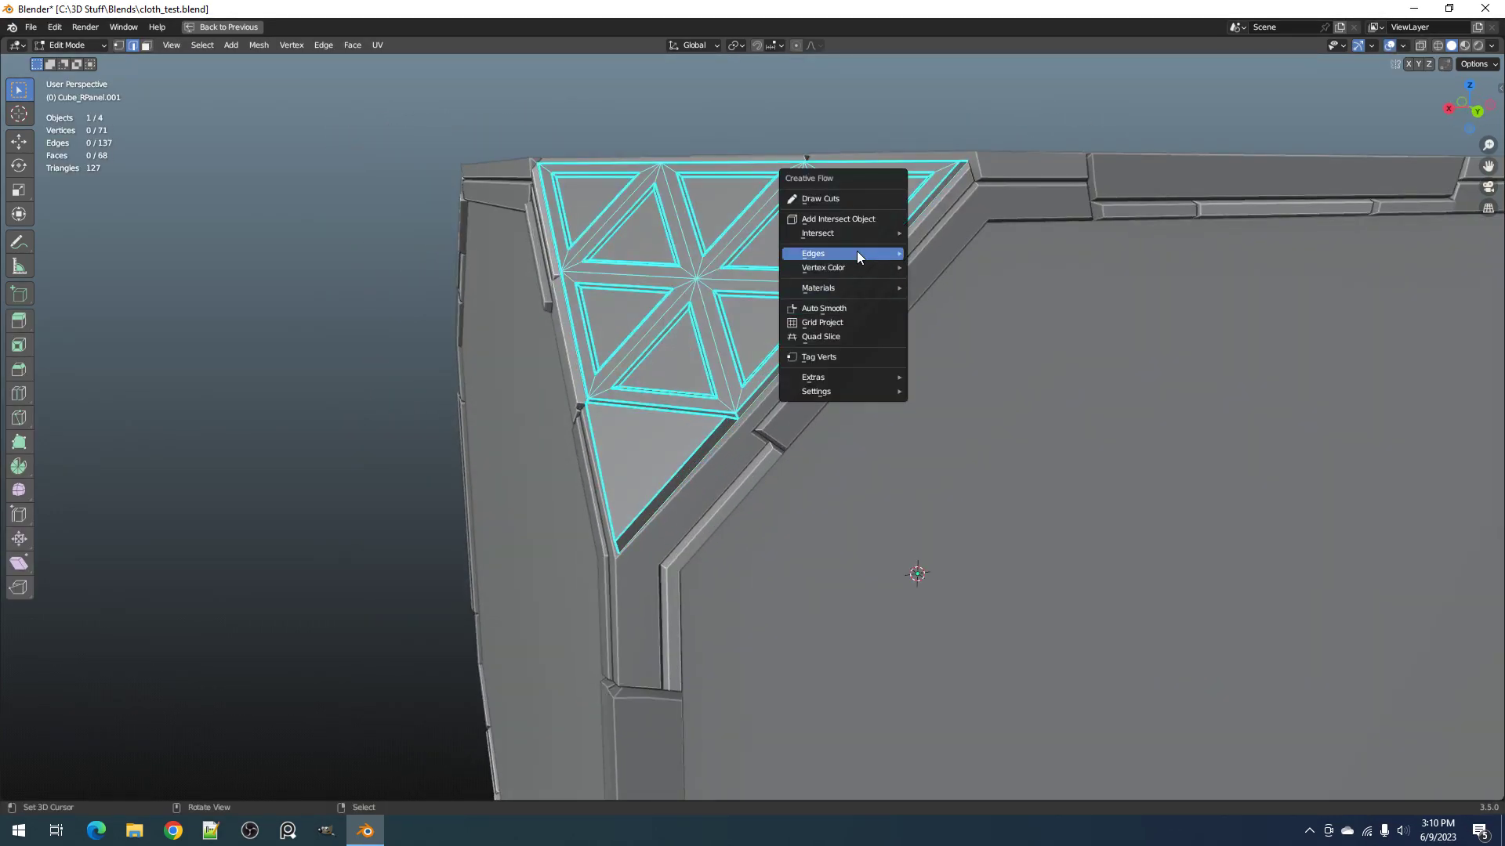
mouse_move(858, 254)
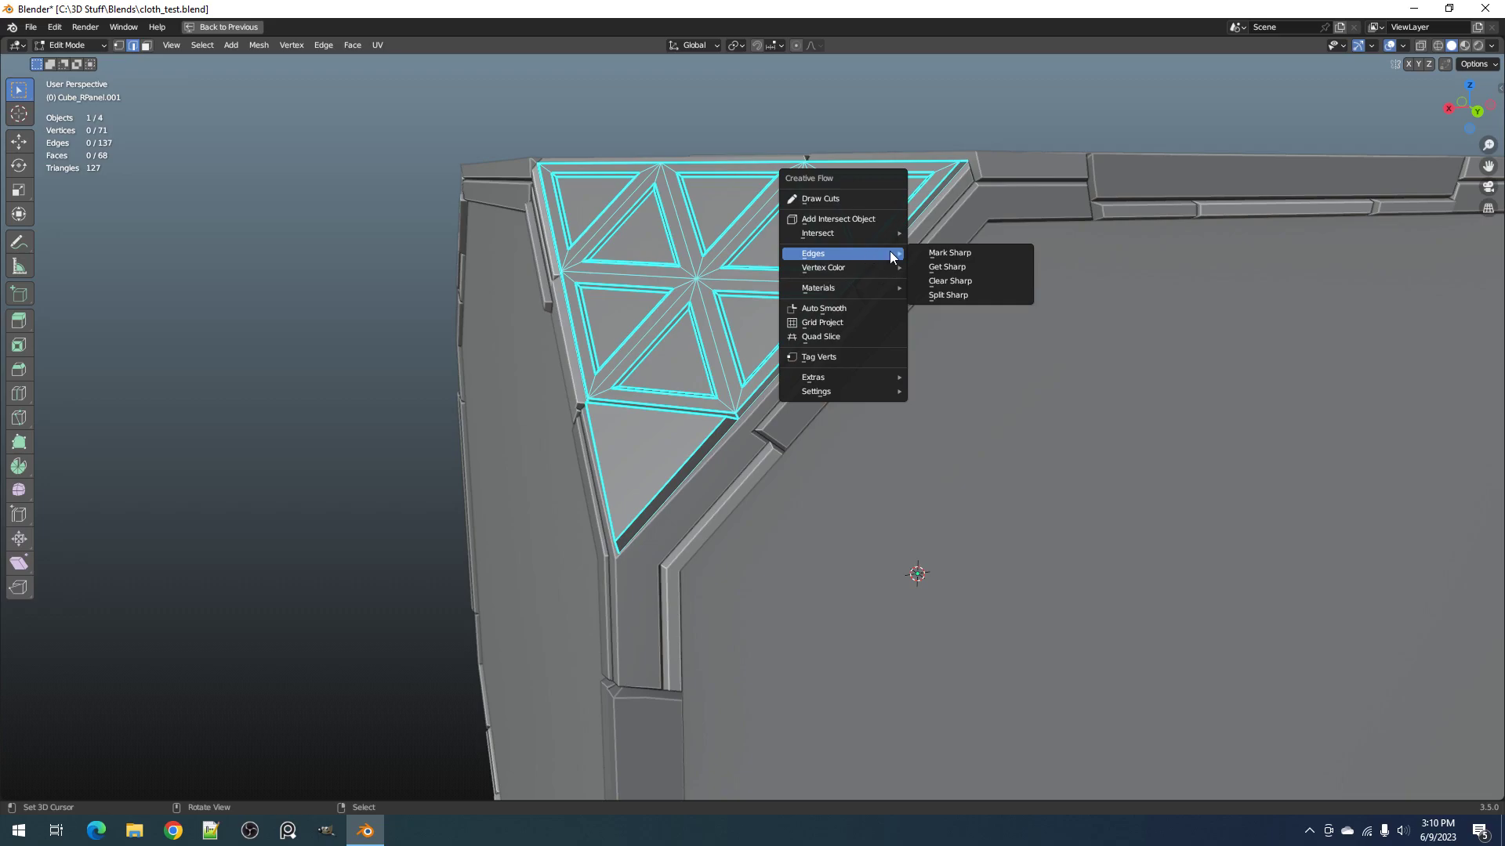
click(944, 267)
key(F9)
click(960, 309)
scroll(411, 418, down, 1)
scroll(411, 419, down, 4)
key(Tab)
Step: Apply Random VColor to Cube_RPanel.001 with the colour variation limited by Sharp
middle_drag(706, 353, 806, 320)
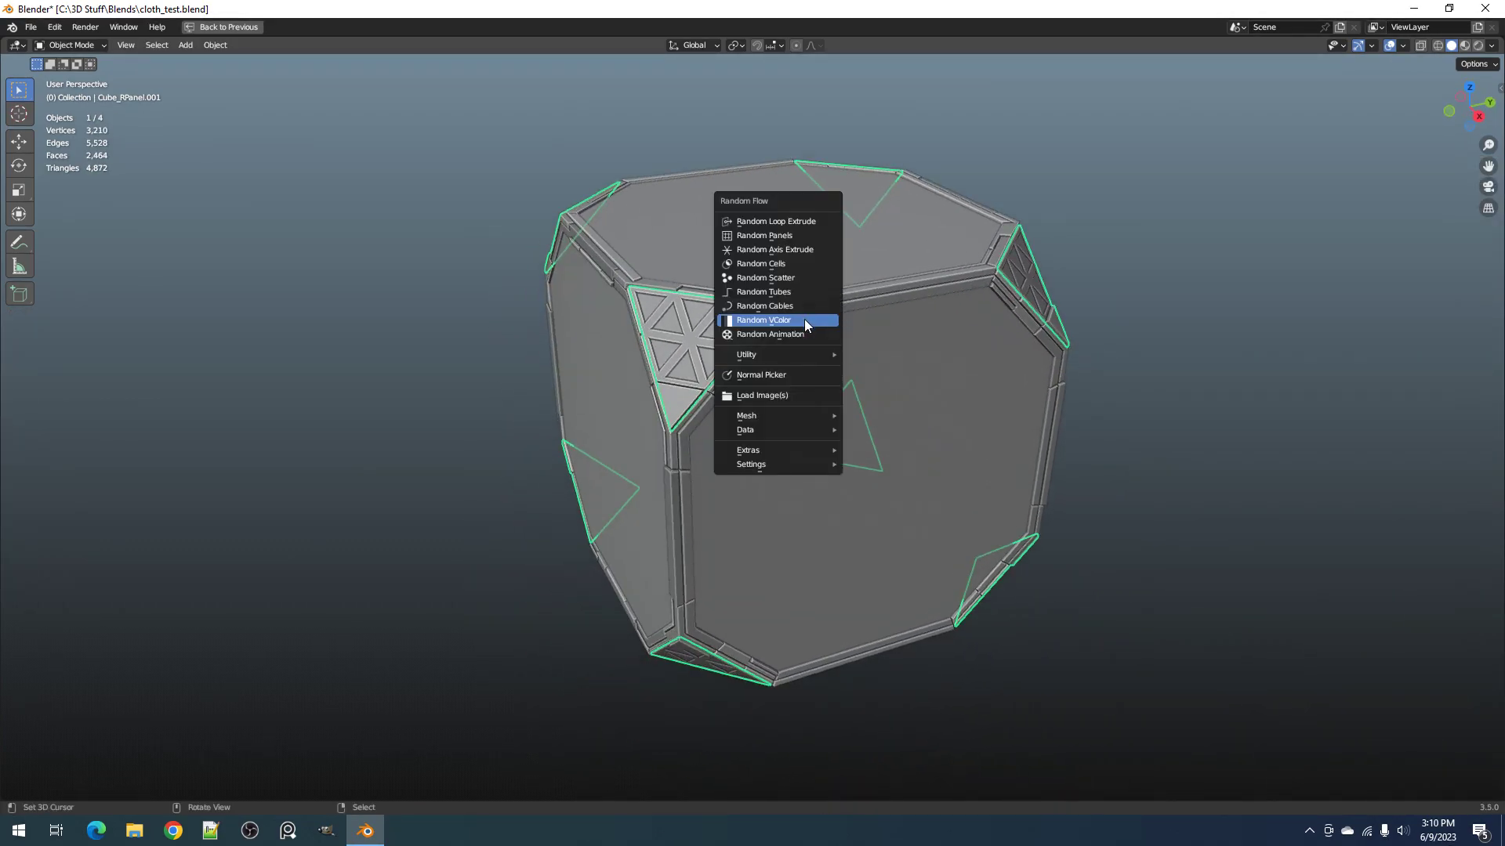
click(804, 321)
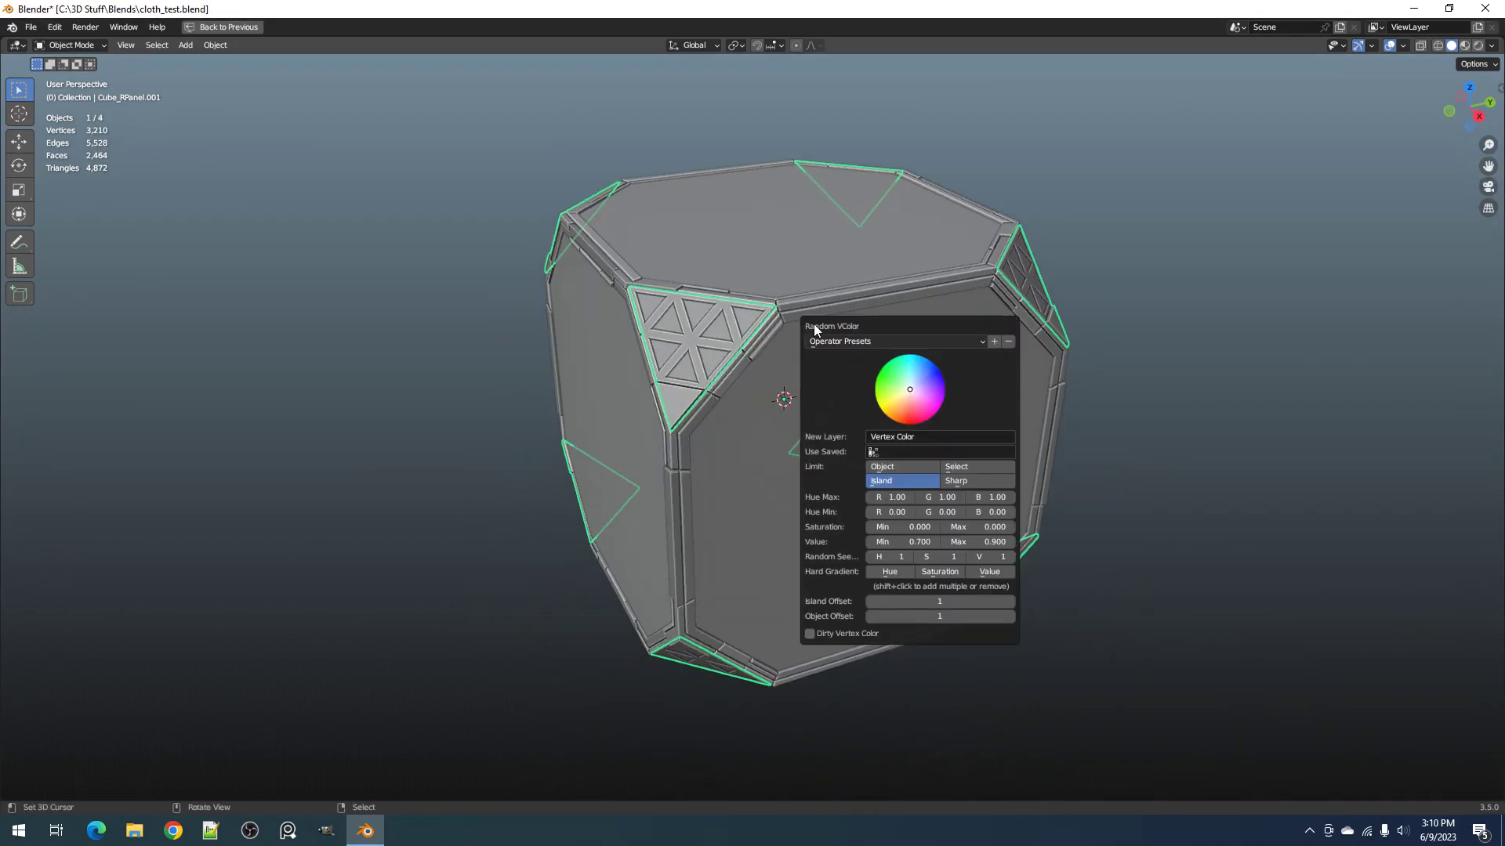
click(968, 482)
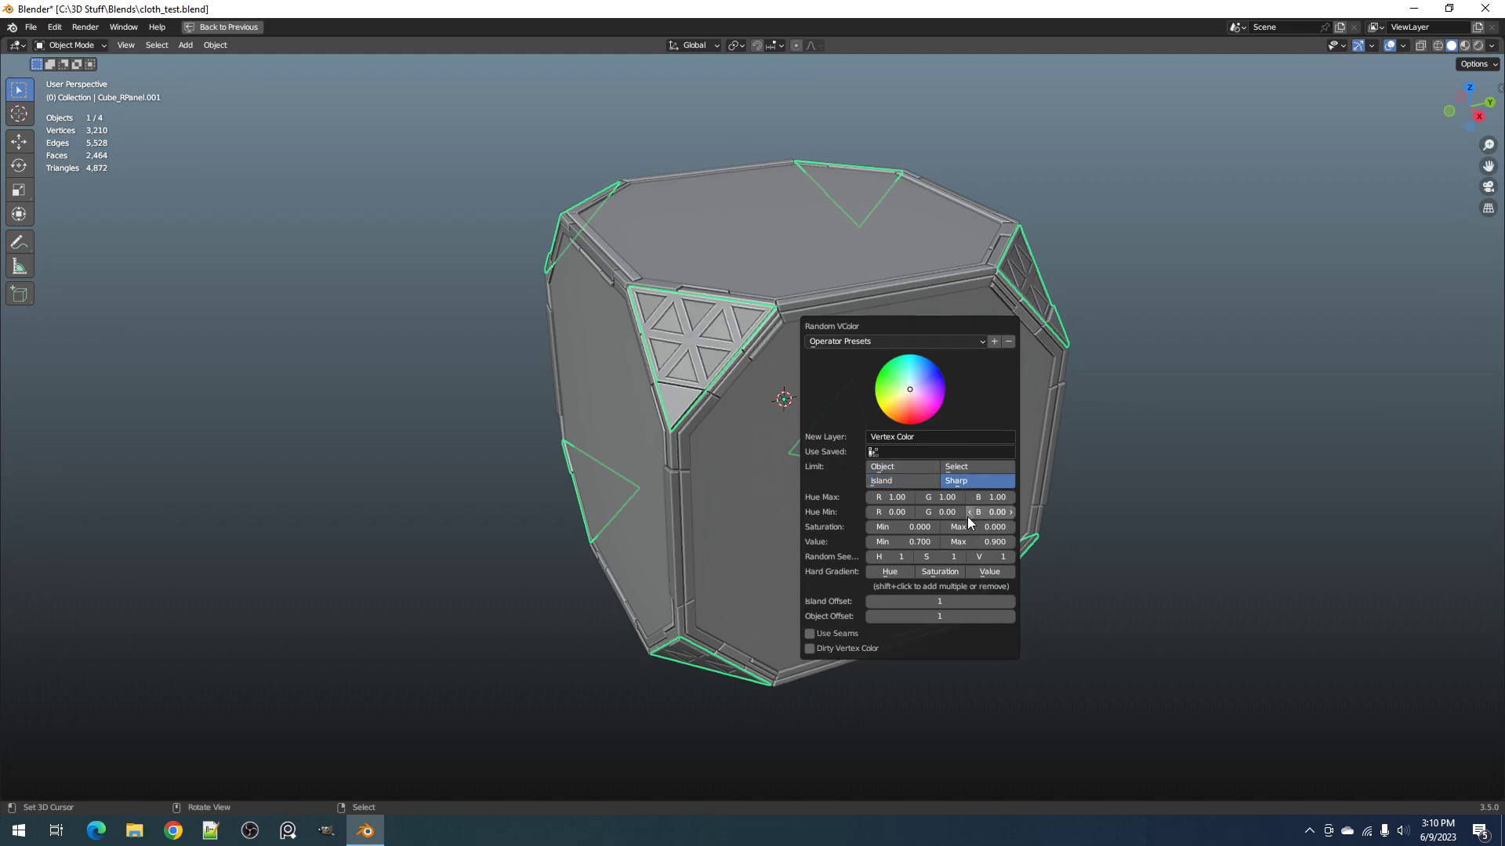
middle_drag(636, 535, 731, 472)
scroll(729, 470, up, 3)
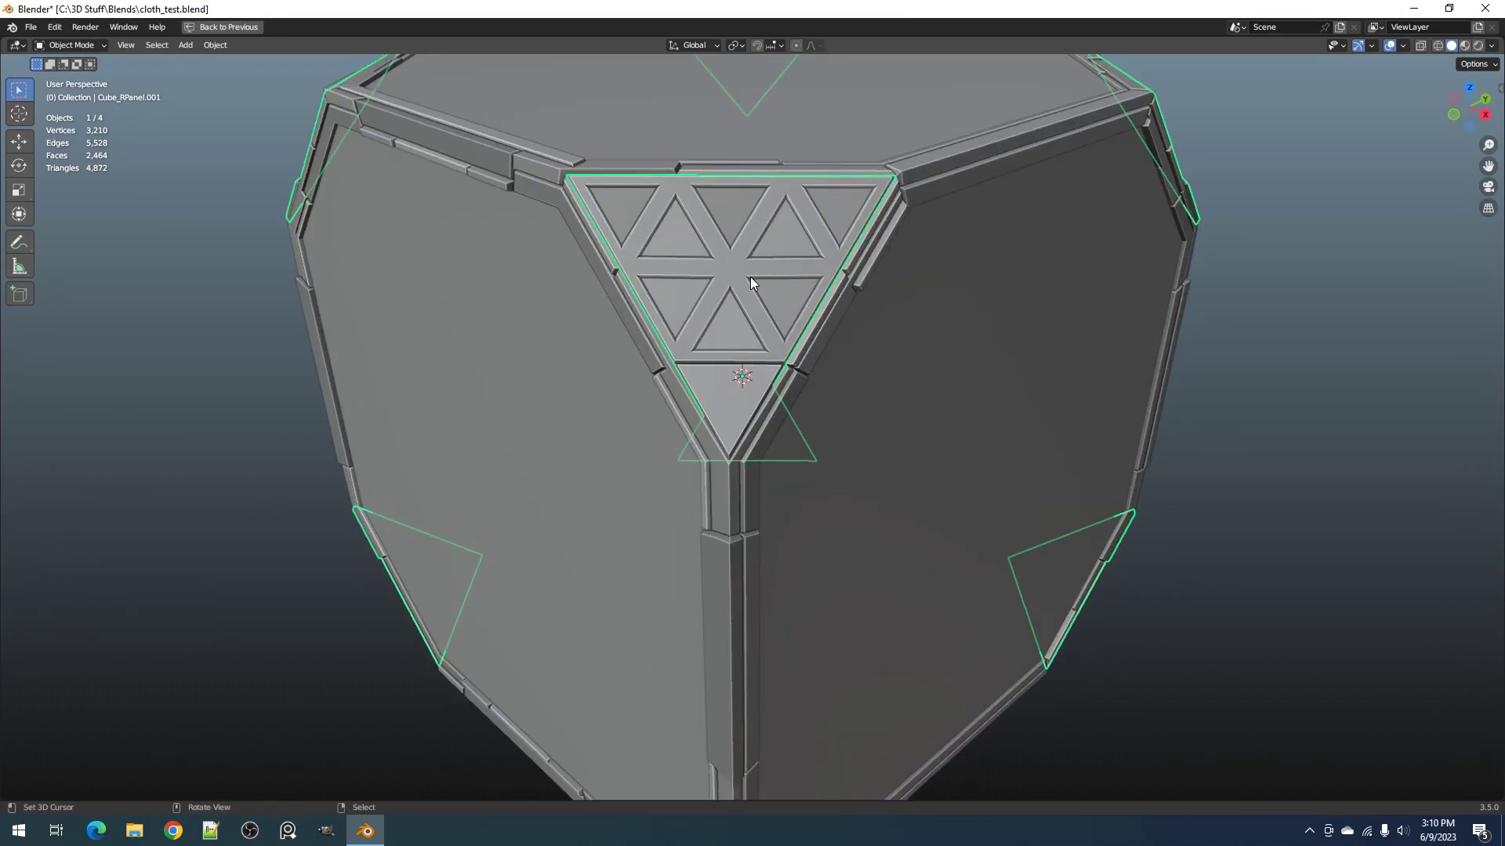
Step: Raise the sharp-limited Random VColor operation's random seed for Value to vary the triangle shades
key(F9)
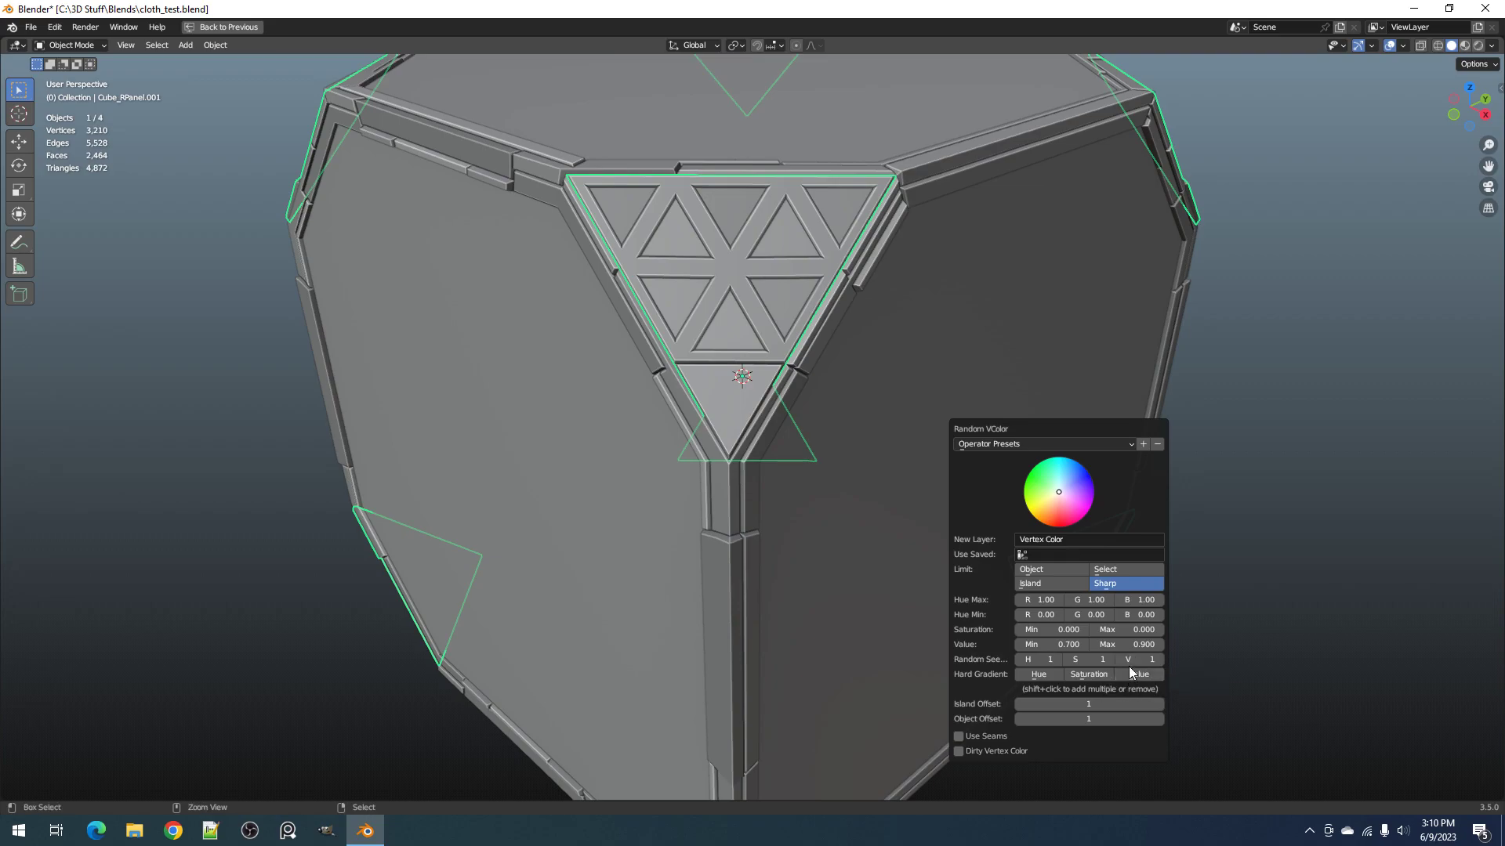
ctrl+scroll(1130, 660, up, 1)
ctrl+scroll(1130, 661, up, 7)
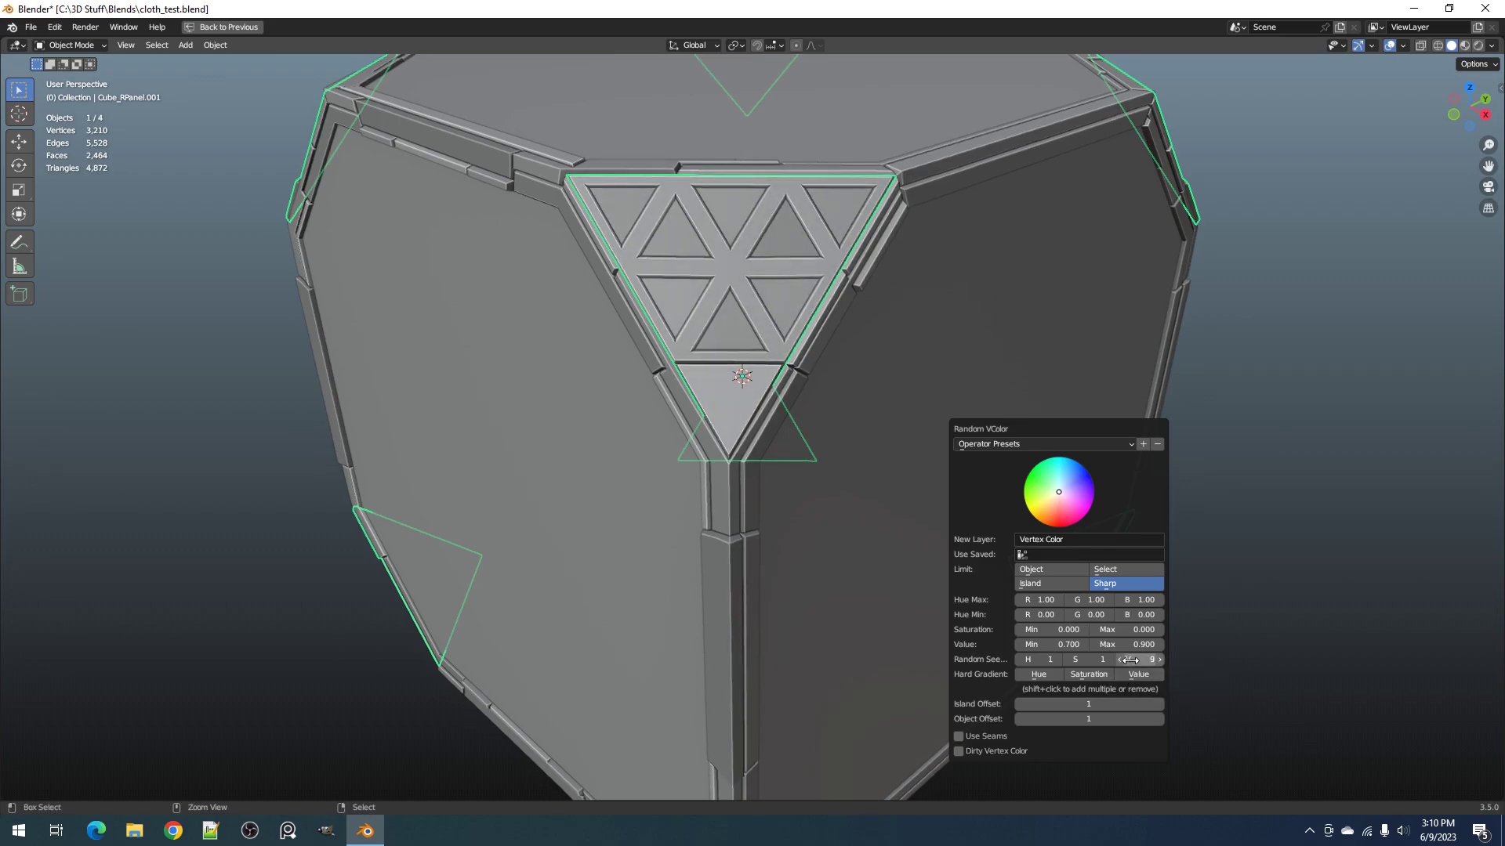
ctrl+scroll(1129, 661, up, 2)
scroll(738, 369, down, 4)
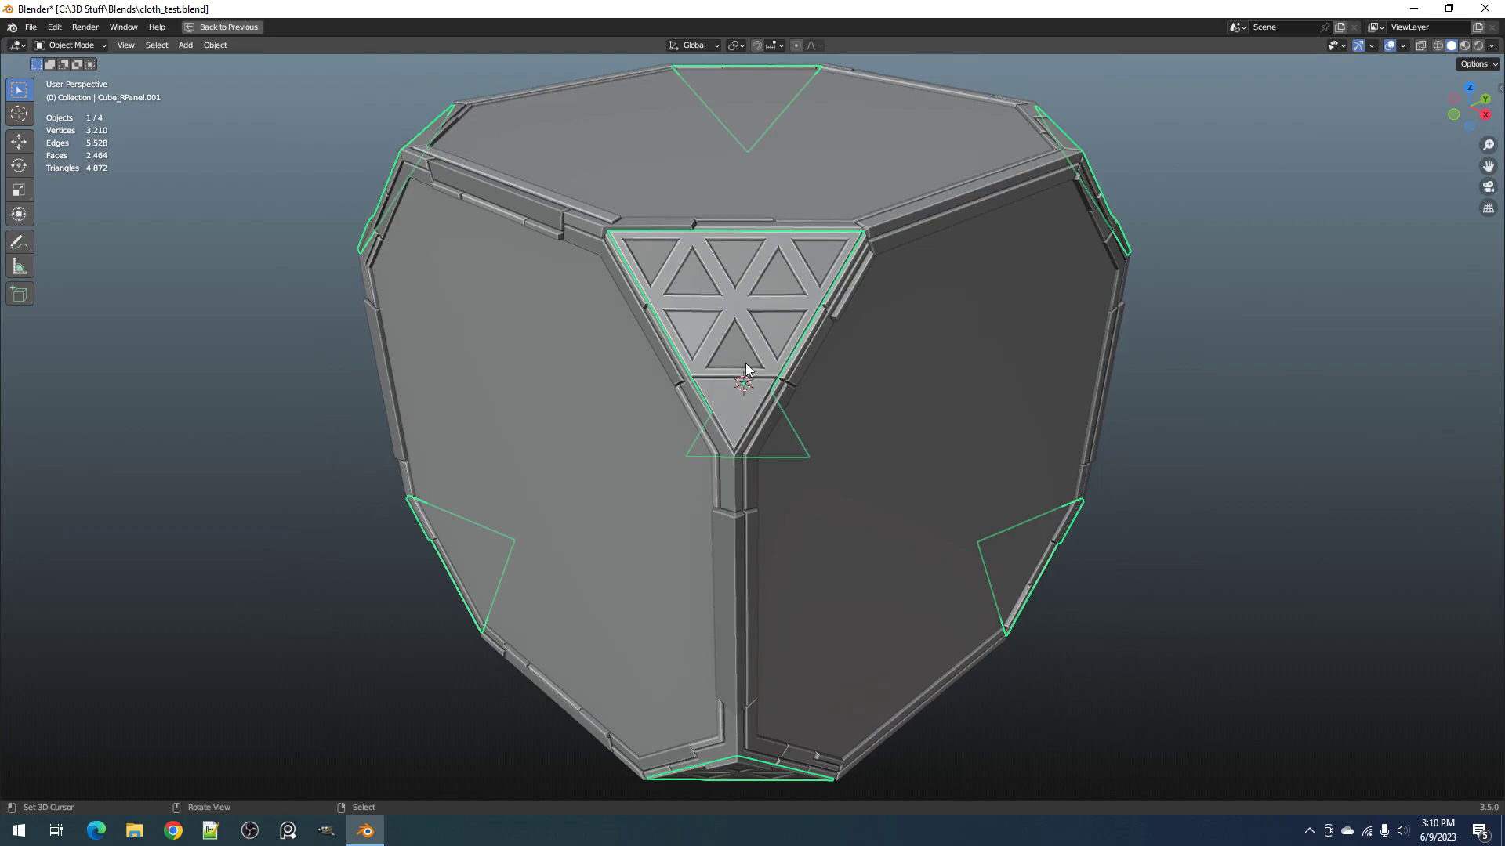
Step: Select the recessed triangular faces of the Cube_RPanel.001 corner panel in face select mode
key(Tab)
key(a)
key(alt+a)
middle_drag(702, 256, 525, 259)
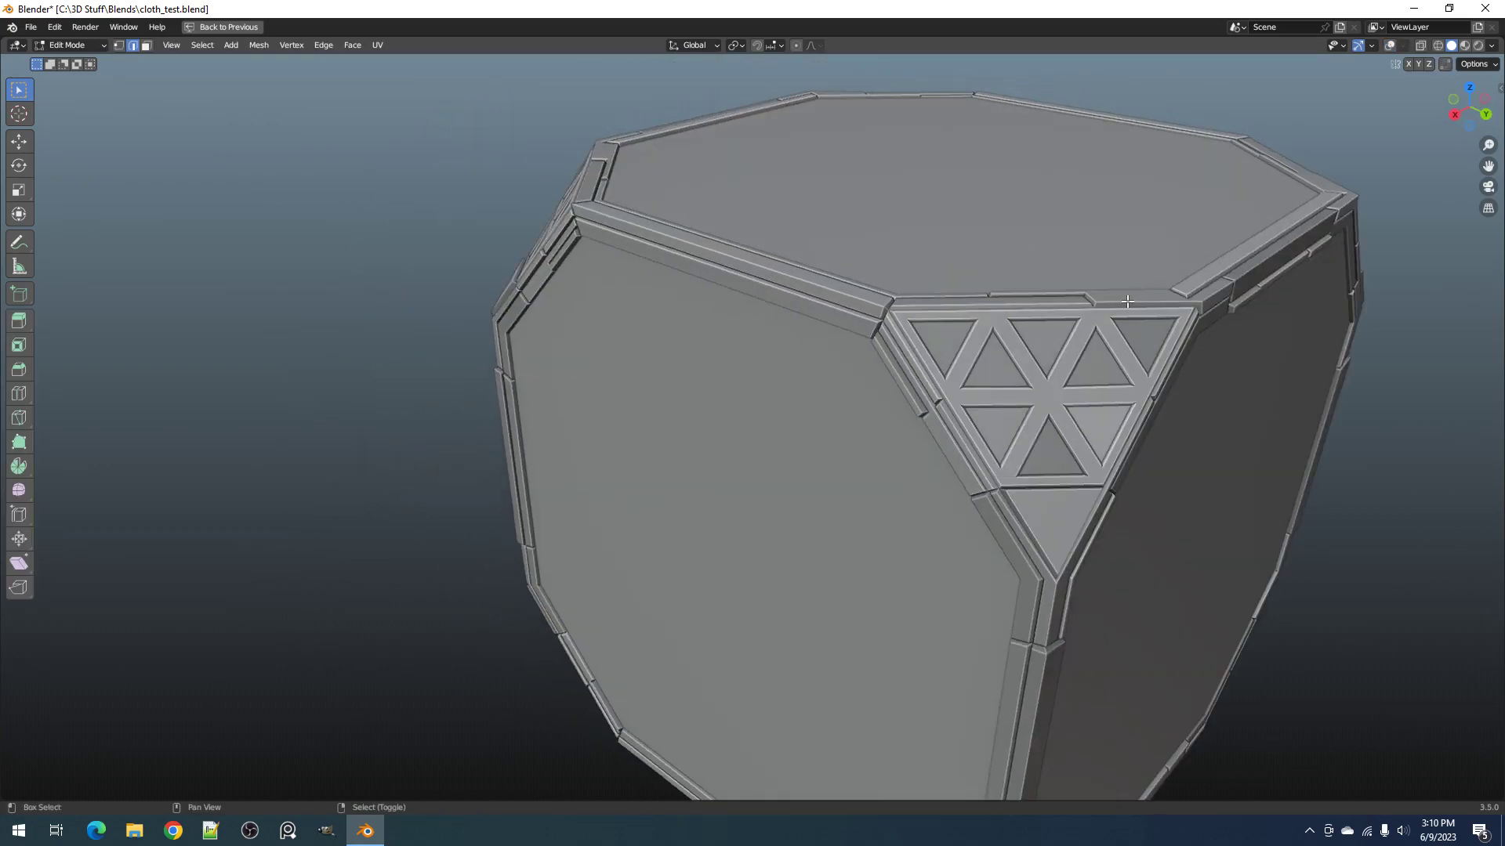
shift+middle_drag(988, 345, 729, 301)
key(shift+alt+z)
key(3)
click(687, 304)
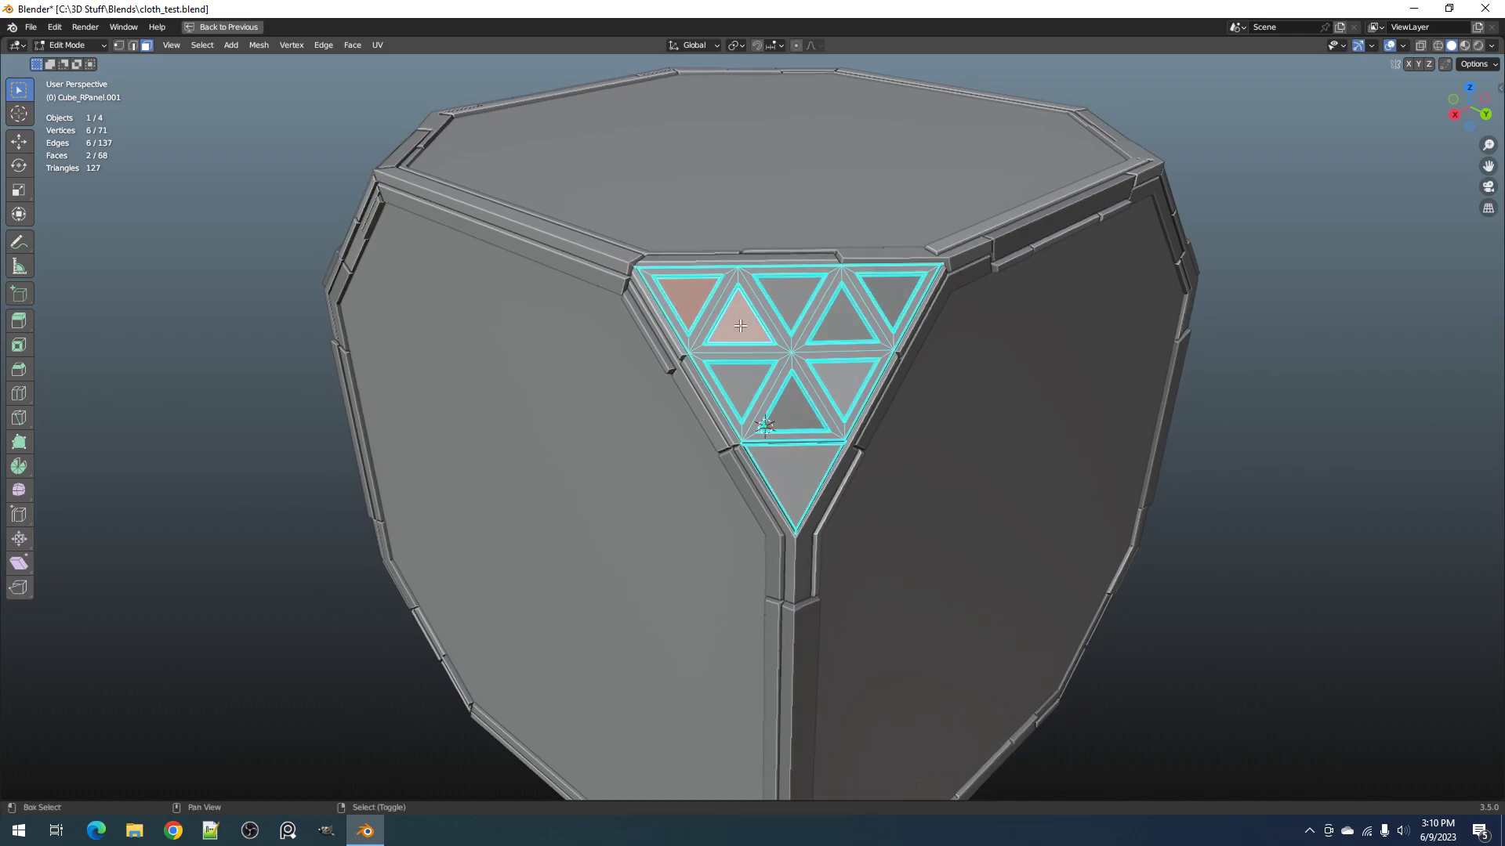
shift+click(741, 317)
shift+click(745, 364)
shift+click(784, 399)
shift+click(830, 384)
shift+click(794, 302)
shift+click(837, 321)
shift+right_click(884, 293)
Step: Apply Random VColor limited to Select with Single Color enabled, and raise the random seed for Value
shift+middle_drag(1010, 314, 887, 317)
scroll(887, 317, up, 1)
key(Tab)
key(w)
click(886, 313)
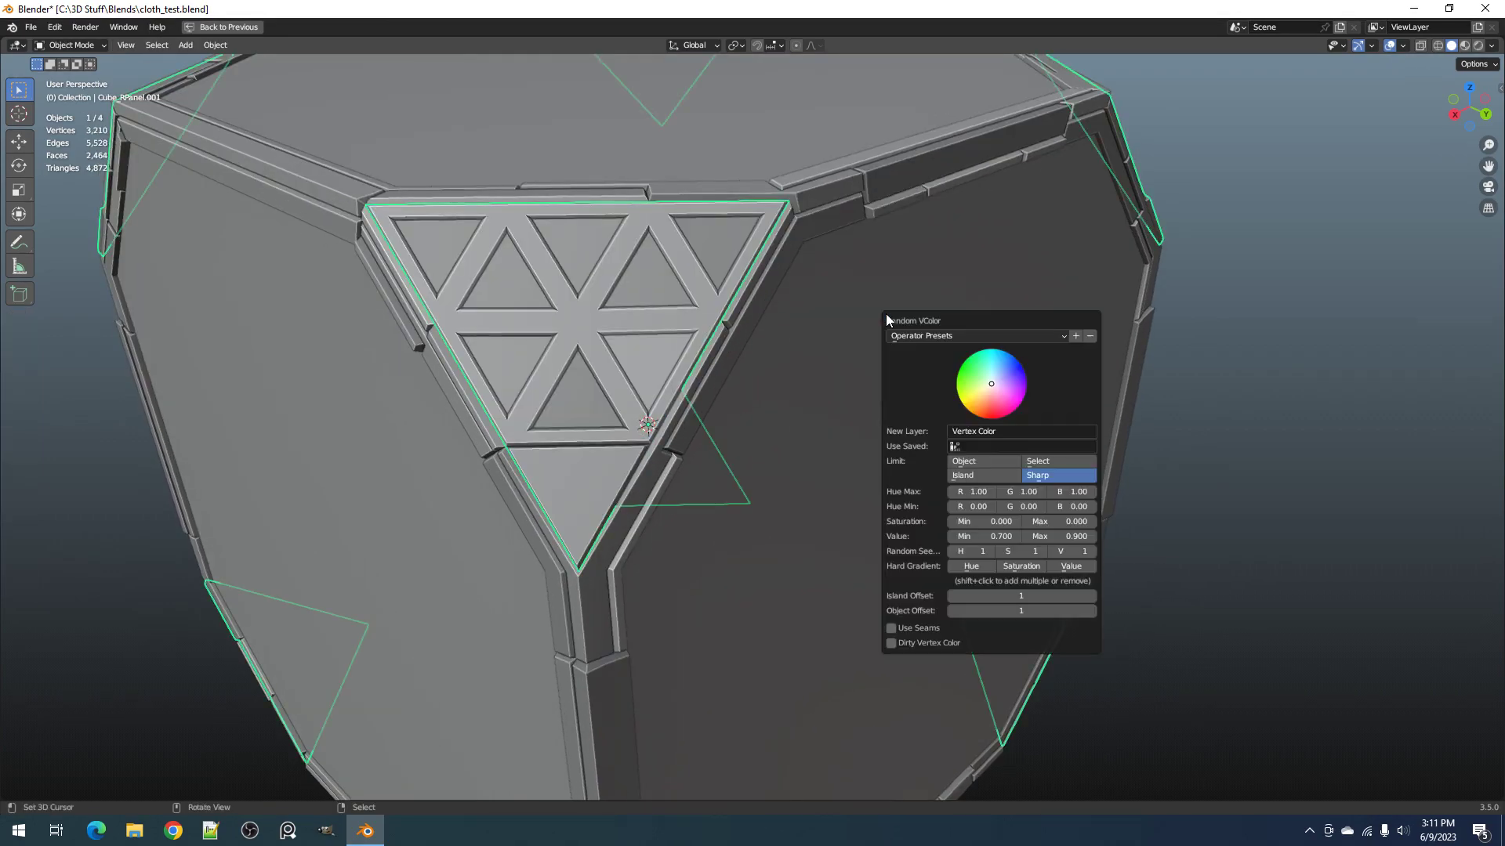
click(1048, 463)
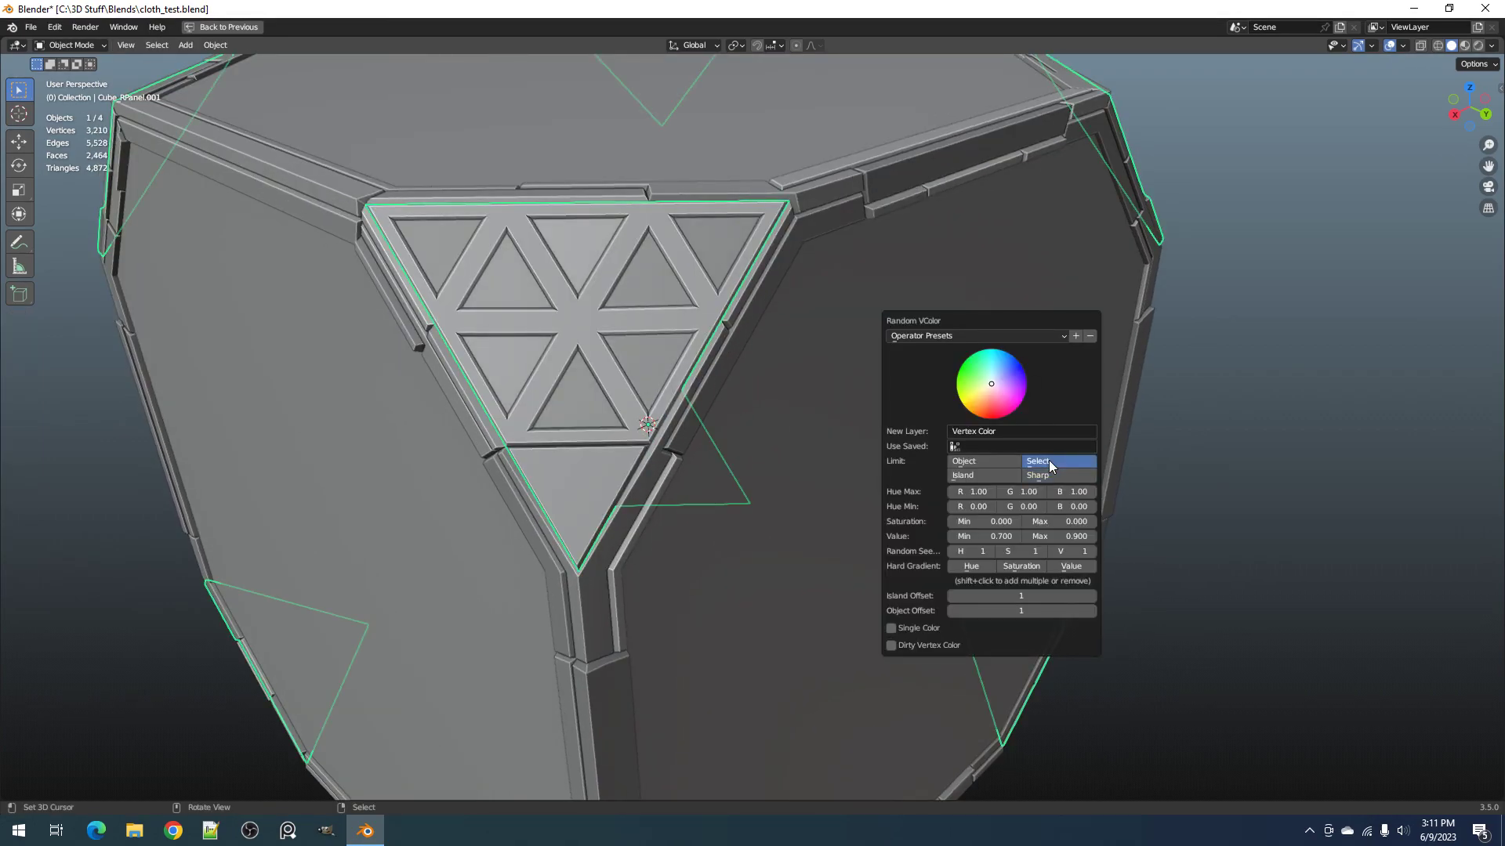
click(930, 629)
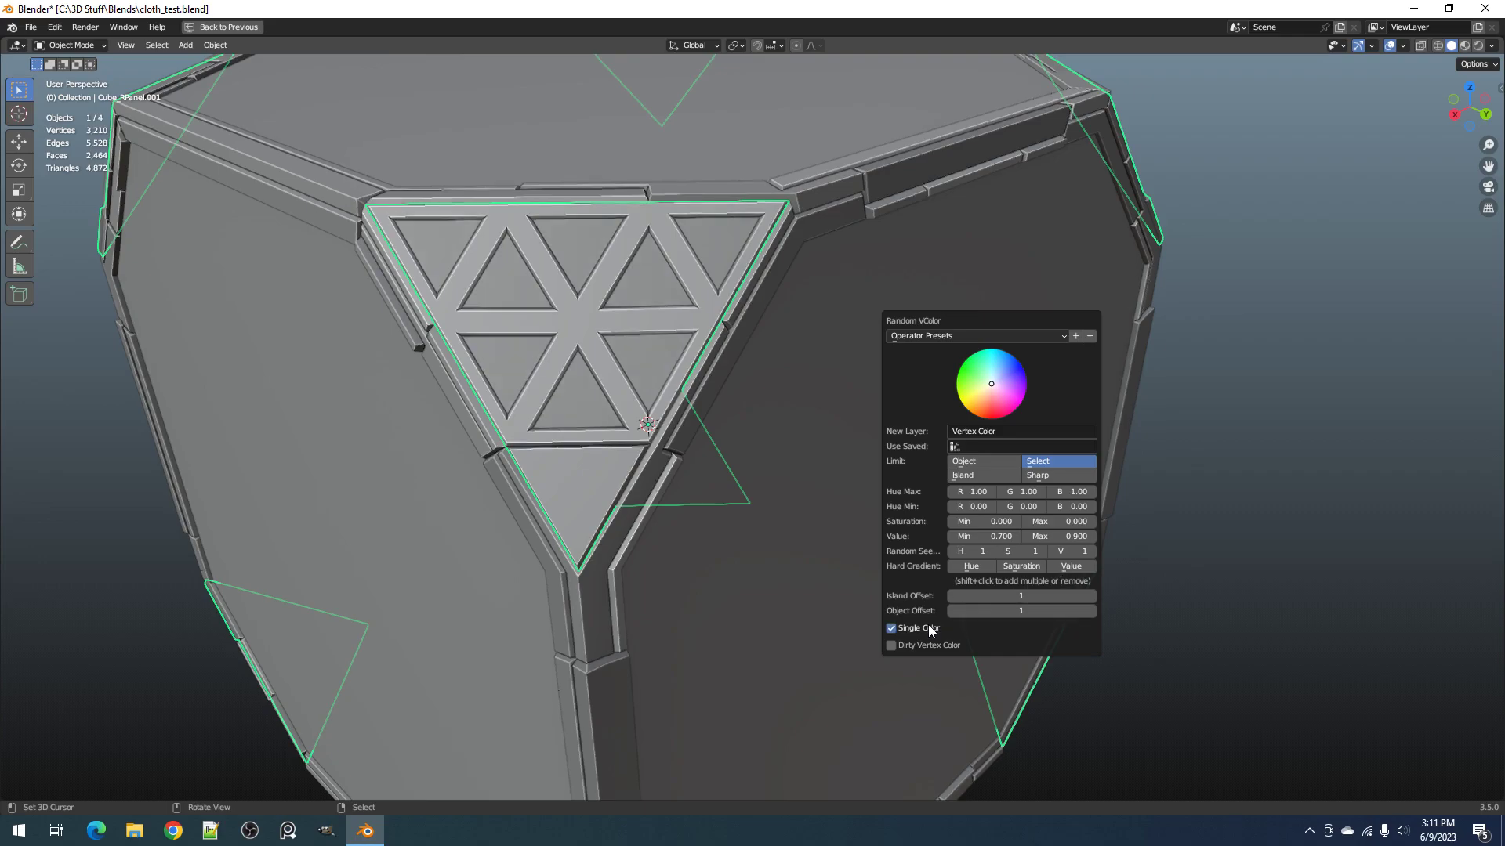
ctrl+scroll(1071, 551, up, 4)
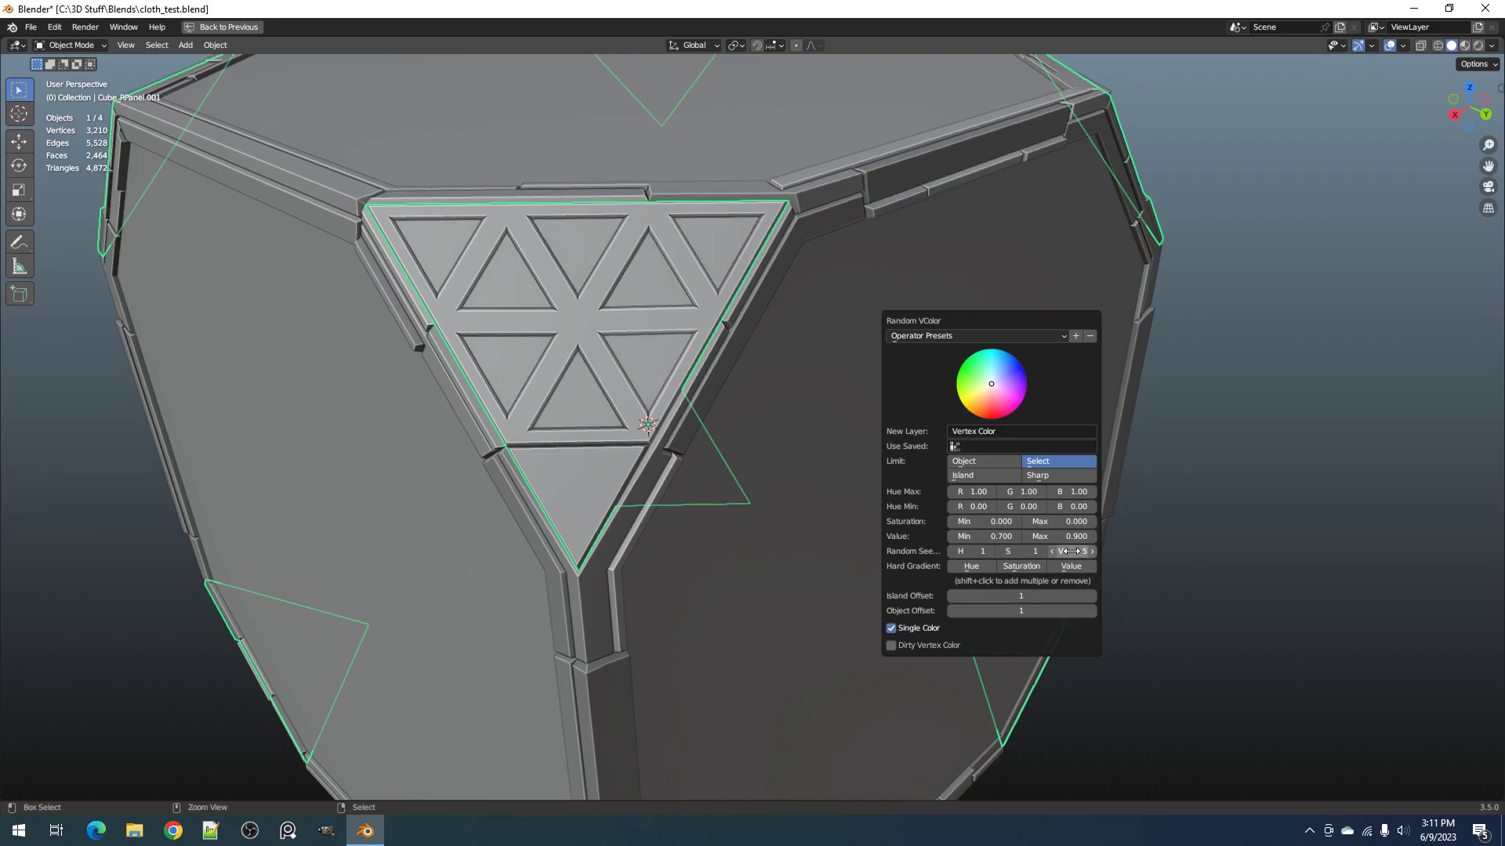
ctrl+scroll(1071, 551, up, 1)
Step: Restore the full workspace layout with the viewport overlays hidden and save the file
scroll(718, 327, down, 4)
middle_drag(848, 329, 915, 336)
key(alt+shift+z)
middle_drag(726, 403, 784, 375)
key(ctrl+space)
key(ctrl+s)
Step: Add a Vertex Color attribute node to the metal material and connect its Color to input A of the first Multiply node
middle_drag(313, 608, 500, 577)
scroll(500, 576, up, 1)
key(shift+a)
mouse_move(486, 574)
mouse_move(473, 491)
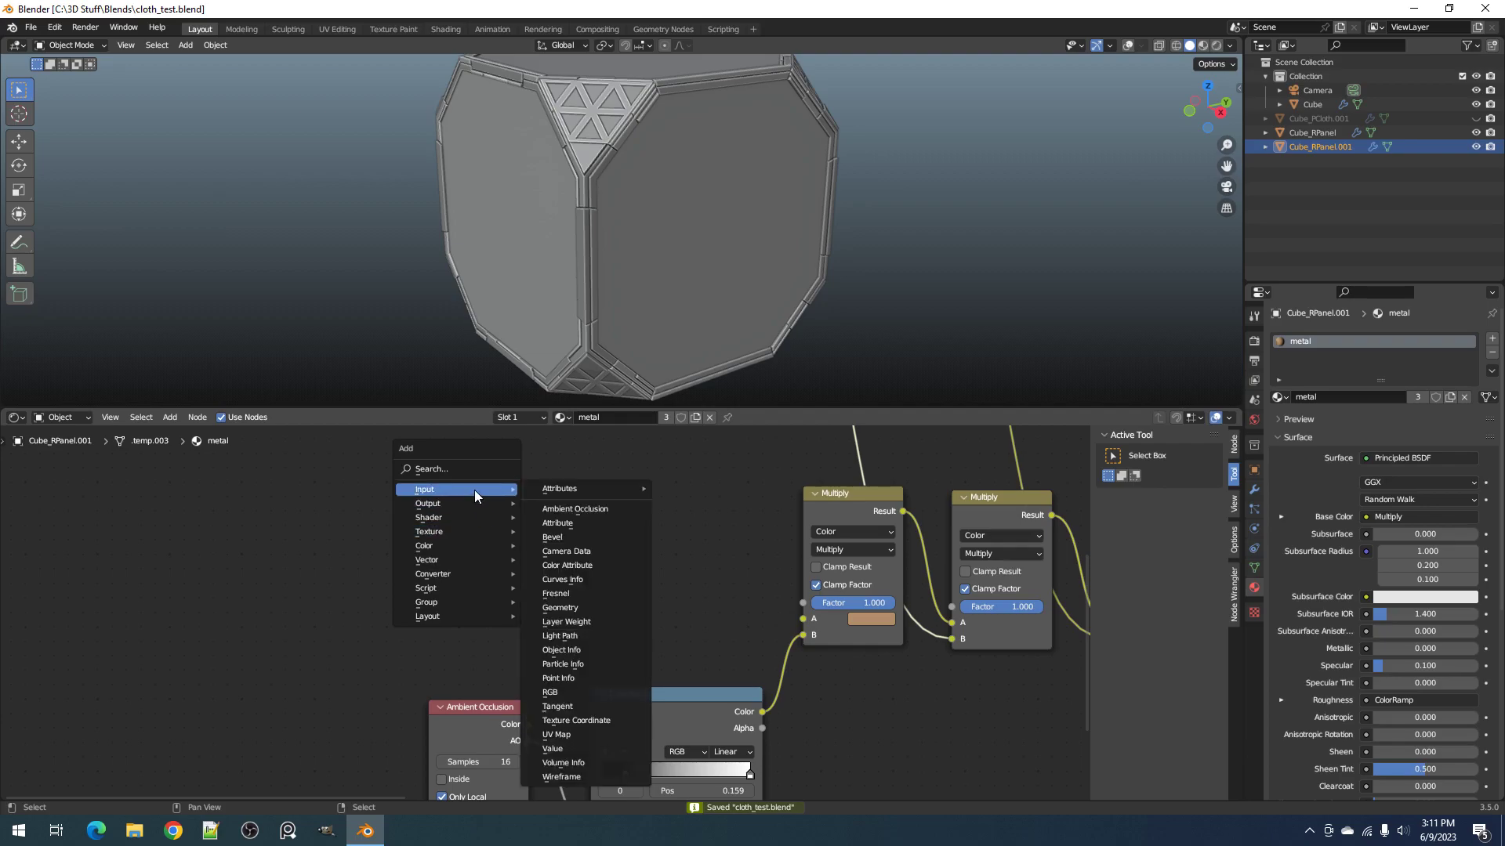
mouse_move(551, 492)
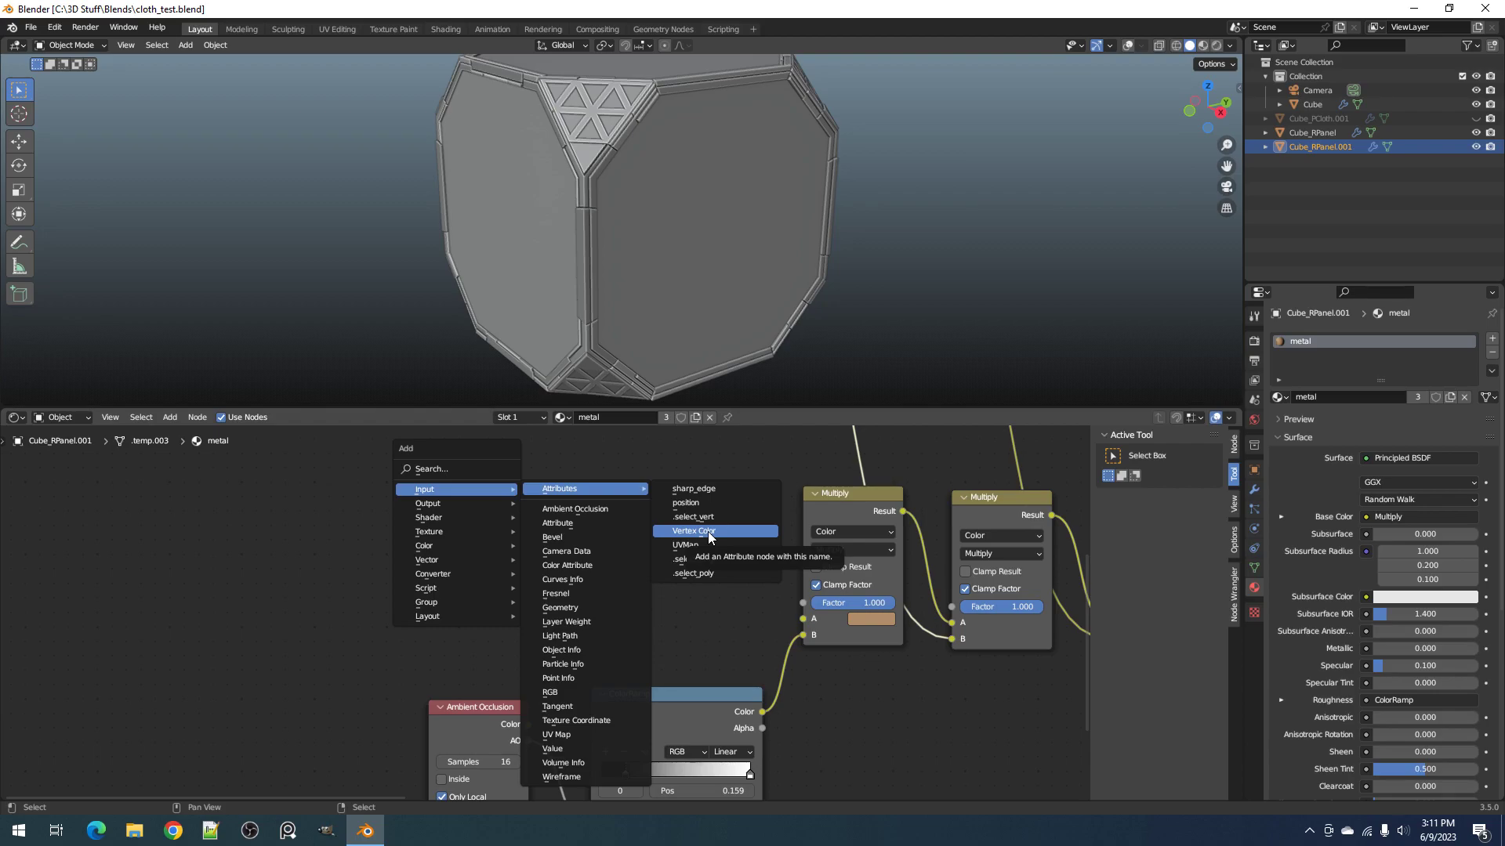
click(732, 530)
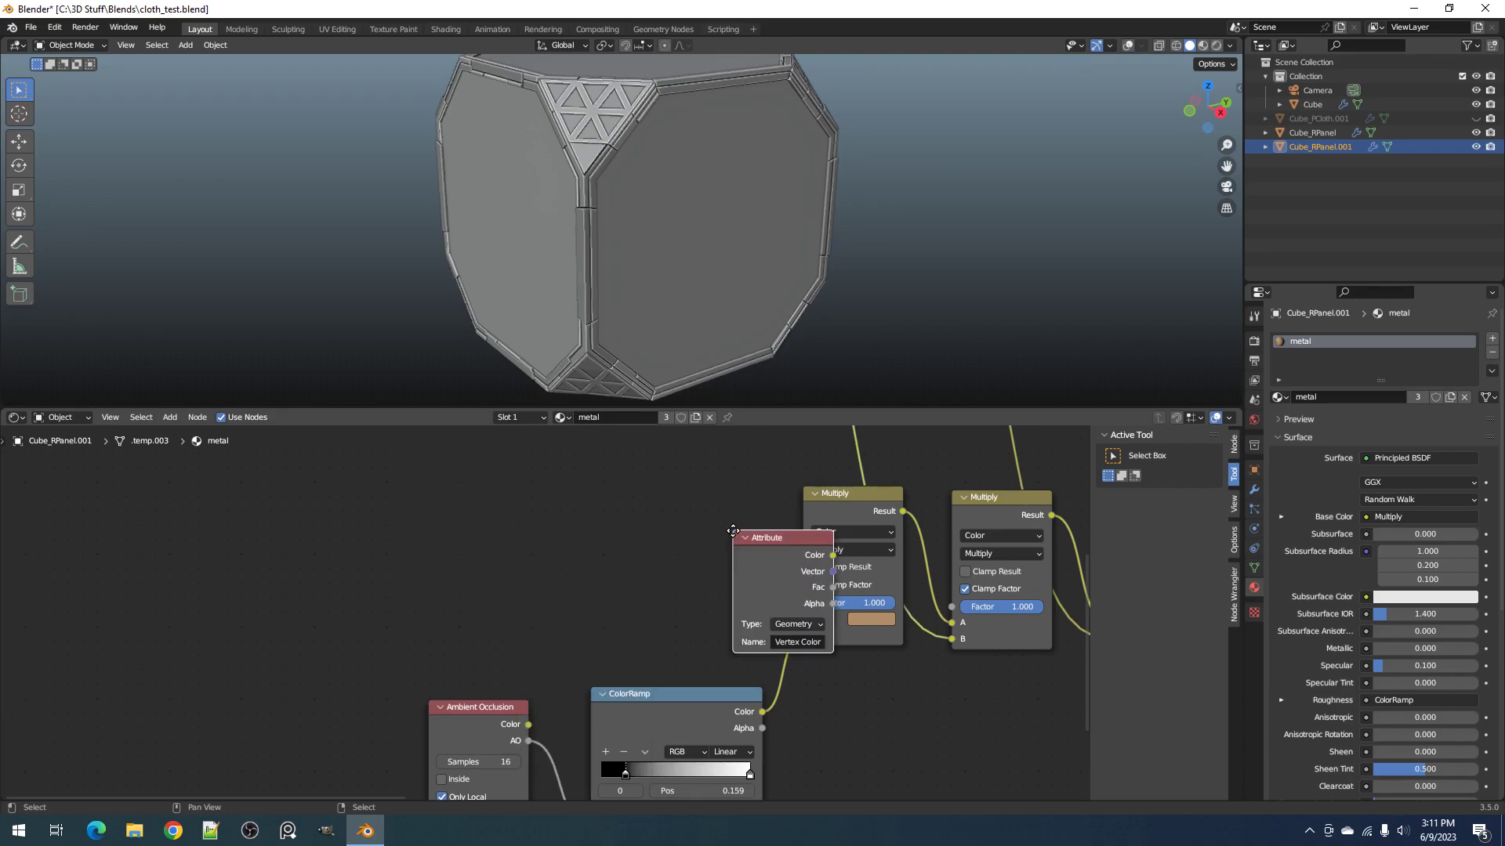
click(591, 510)
drag(691, 536, 802, 623)
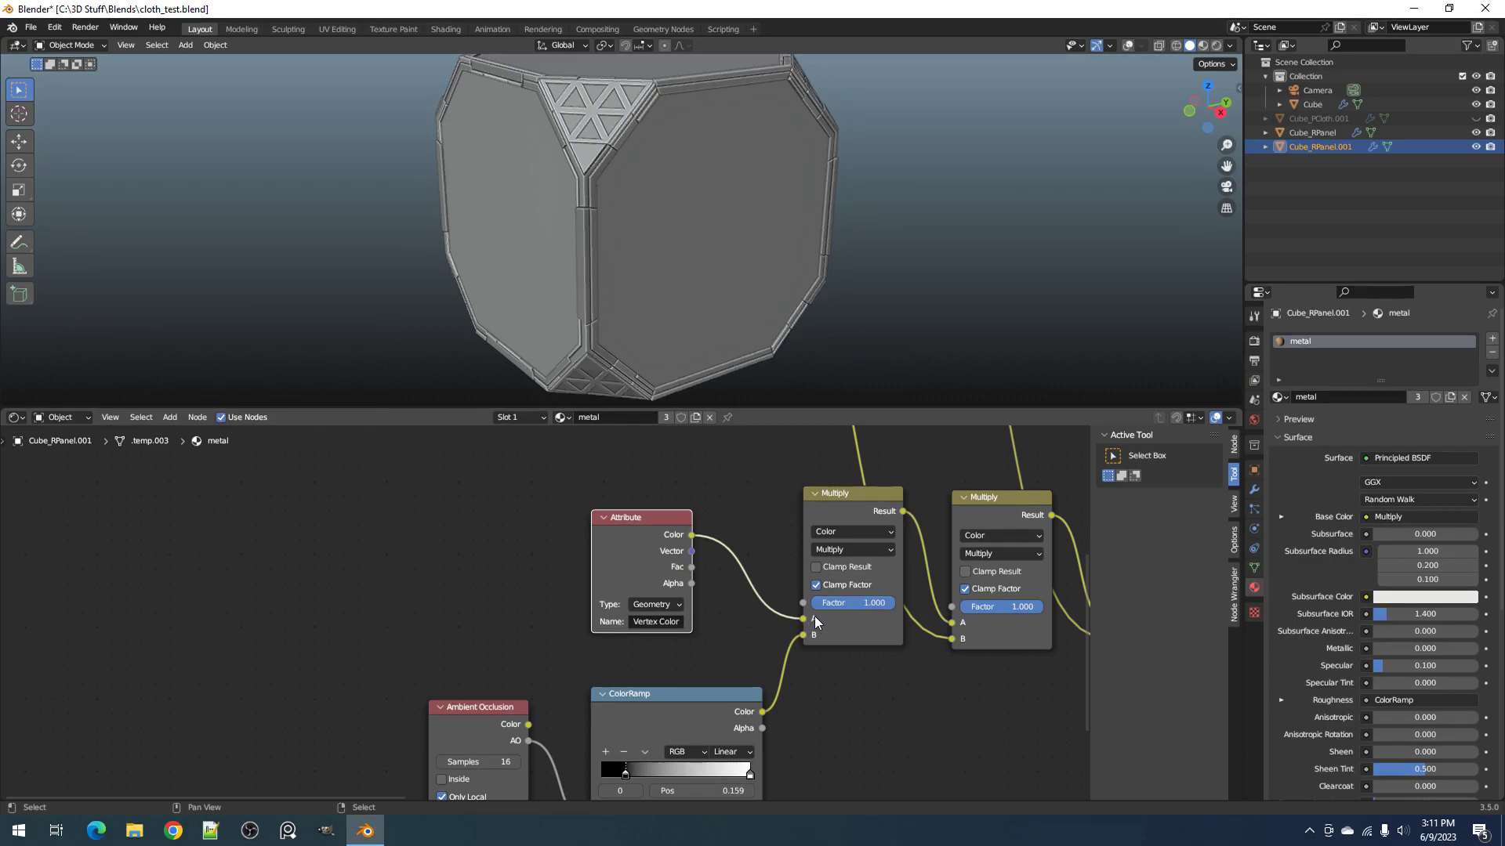
drag(844, 505, 834, 523)
Step: Inspect the vertex-coloured metal on the cube and corner panels in Rendered shading
scroll(727, 253, down, 2)
key(z)
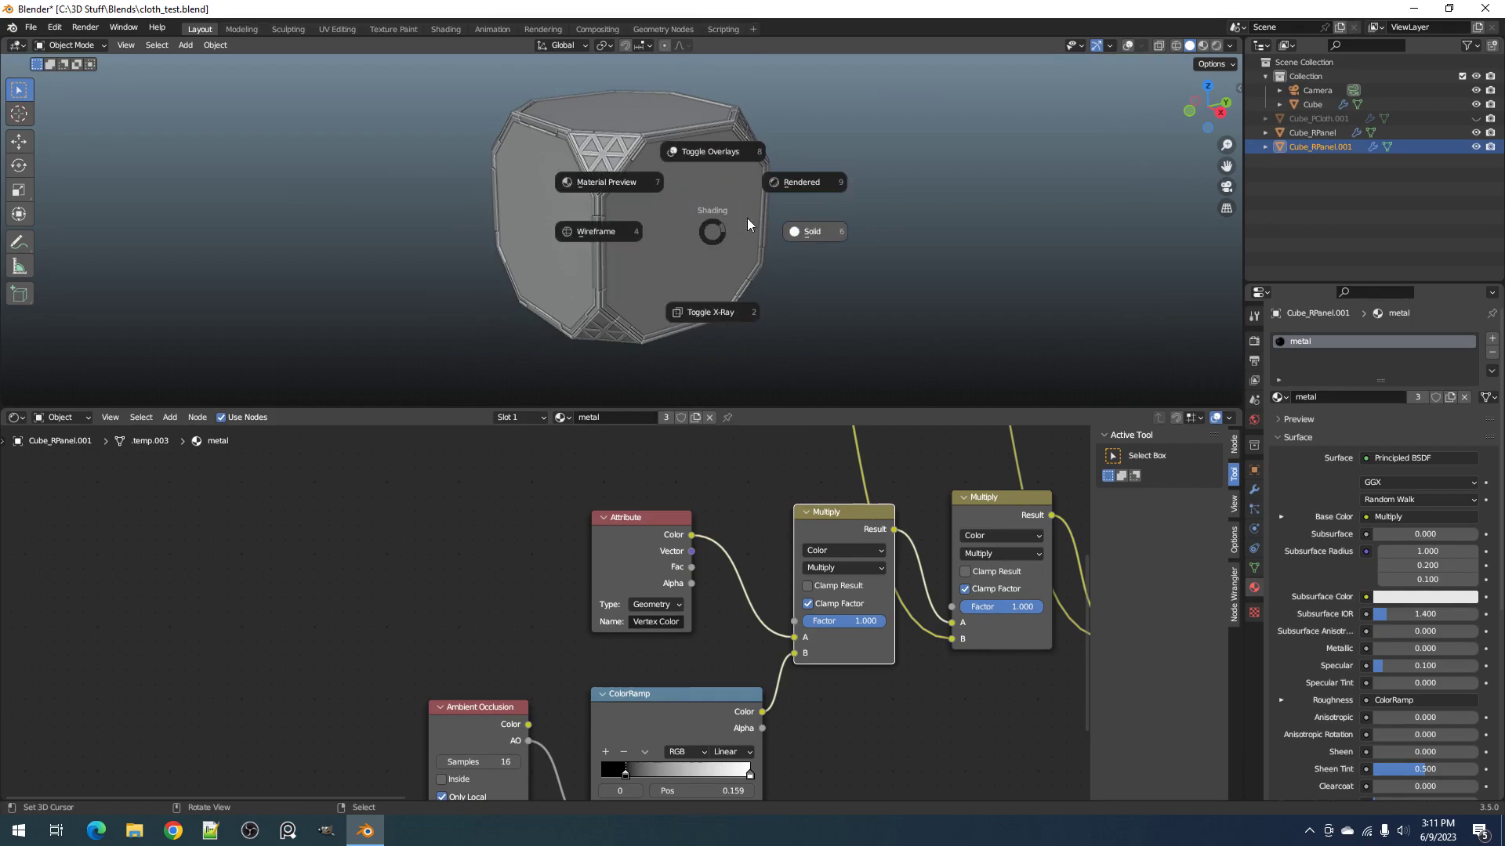
click(805, 189)
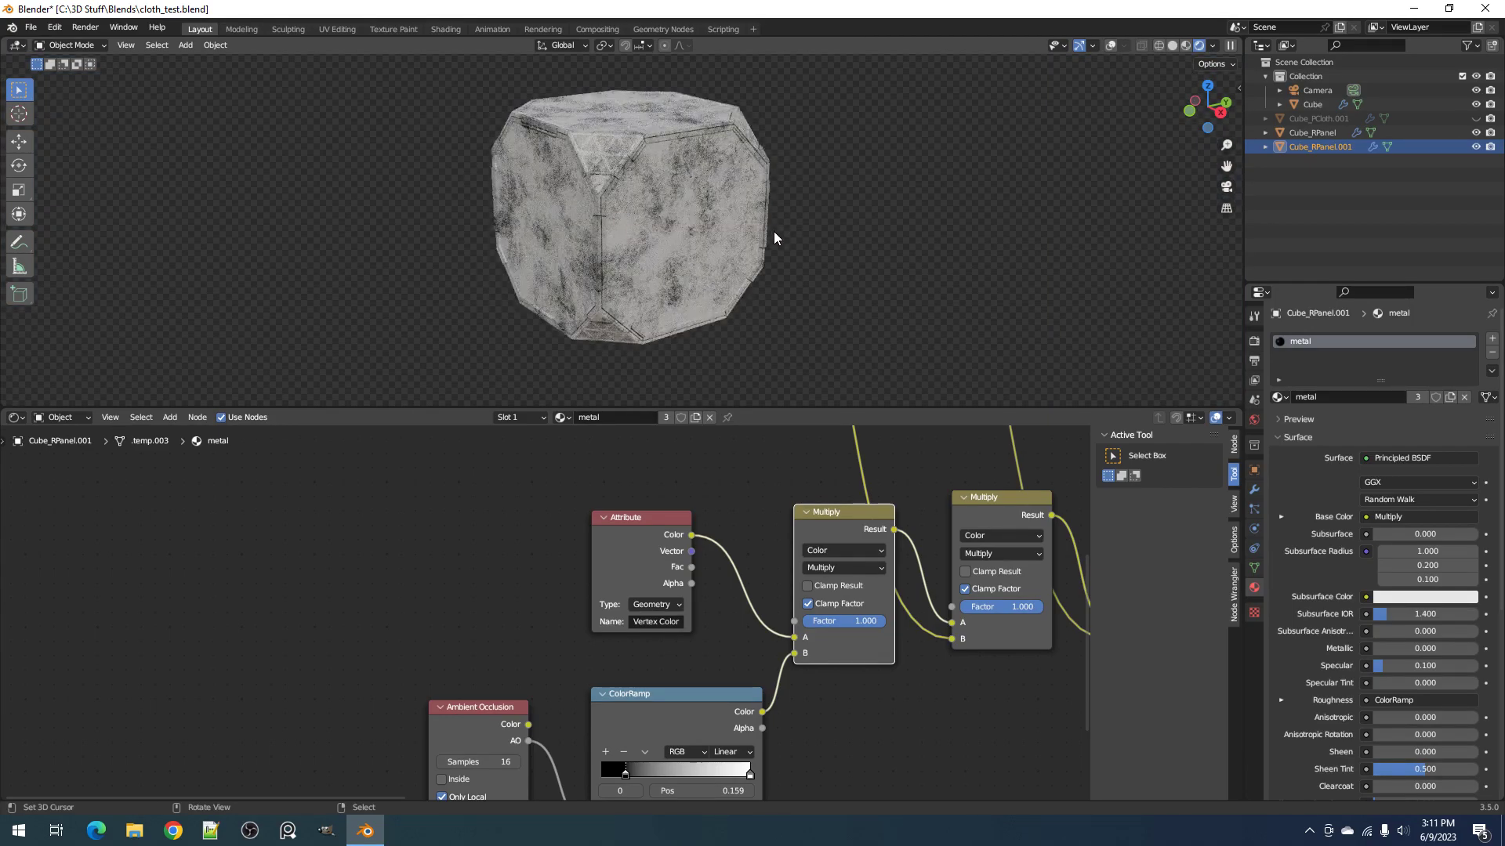
middle_drag(641, 256, 661, 309)
scroll(661, 308, up, 2)
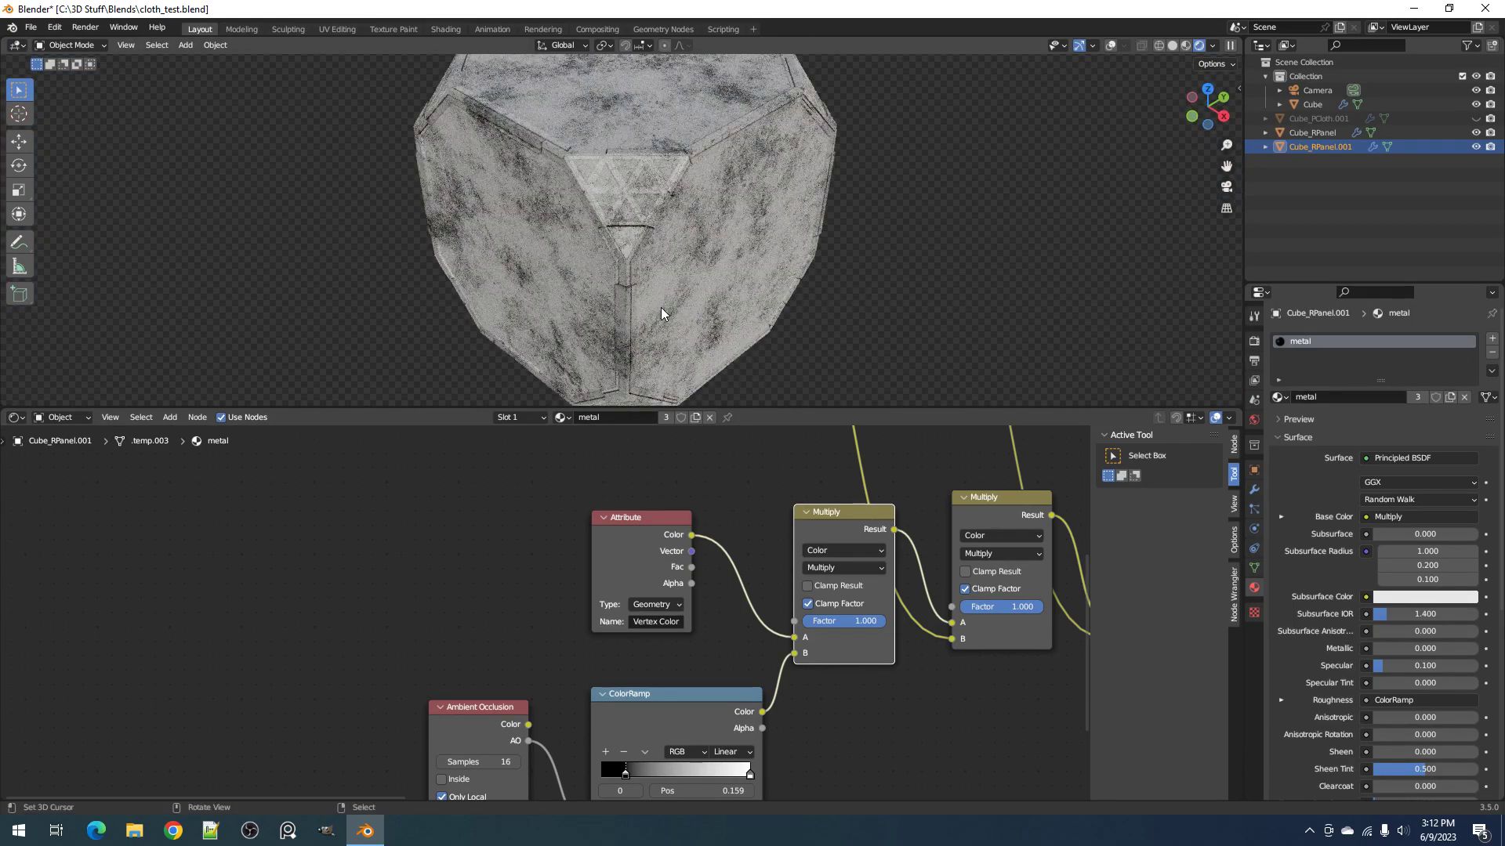
Step: Unhide the Cube_PCloth.001 object and save the file with the viewport back in Solid shading
key(alt+h)
middle_drag(680, 322, 712, 307)
key(z)
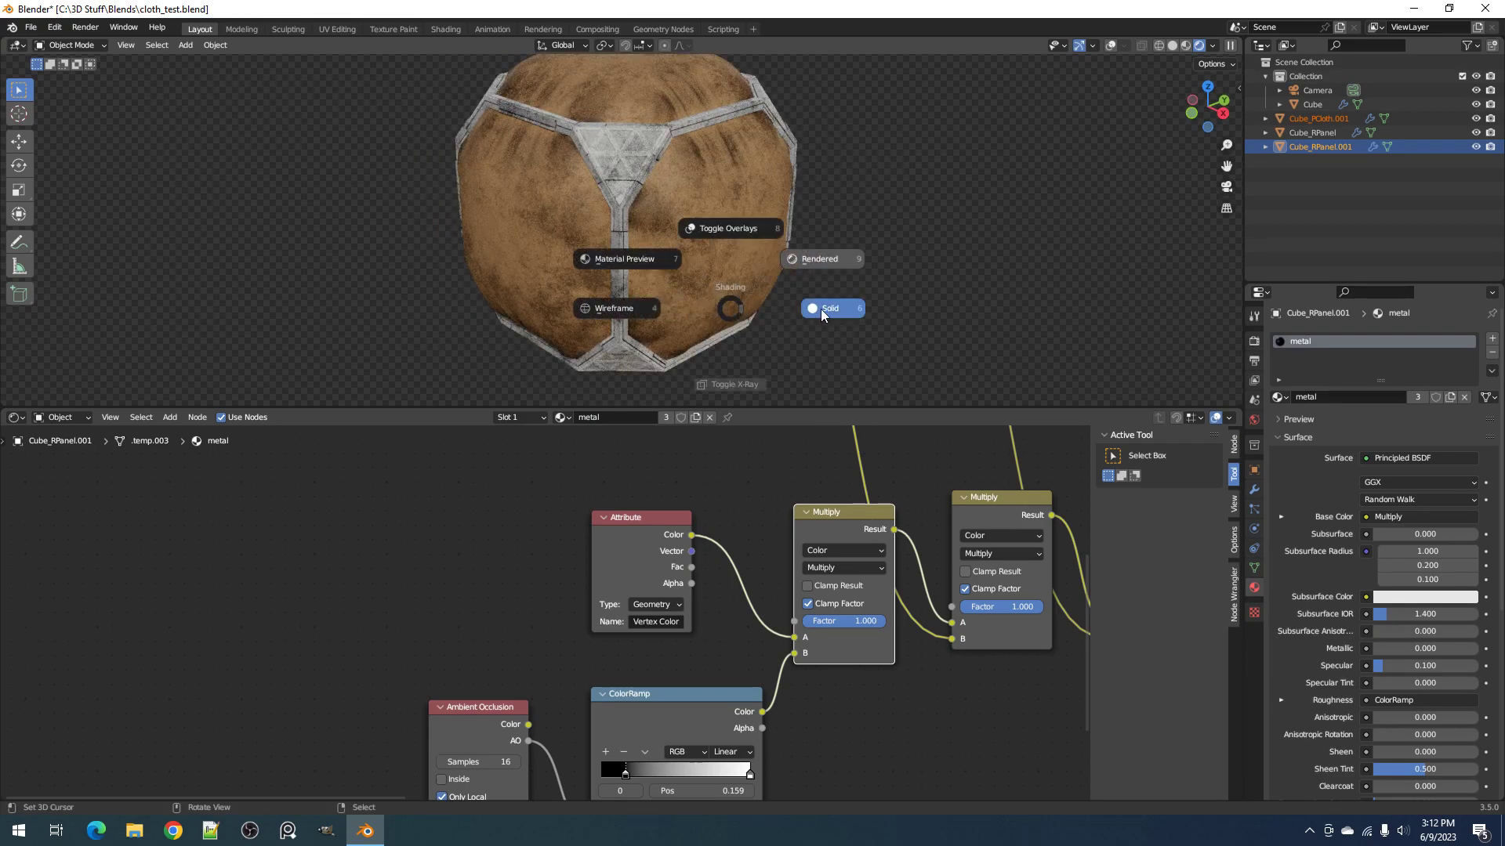
click(821, 309)
key(ctrl+s)
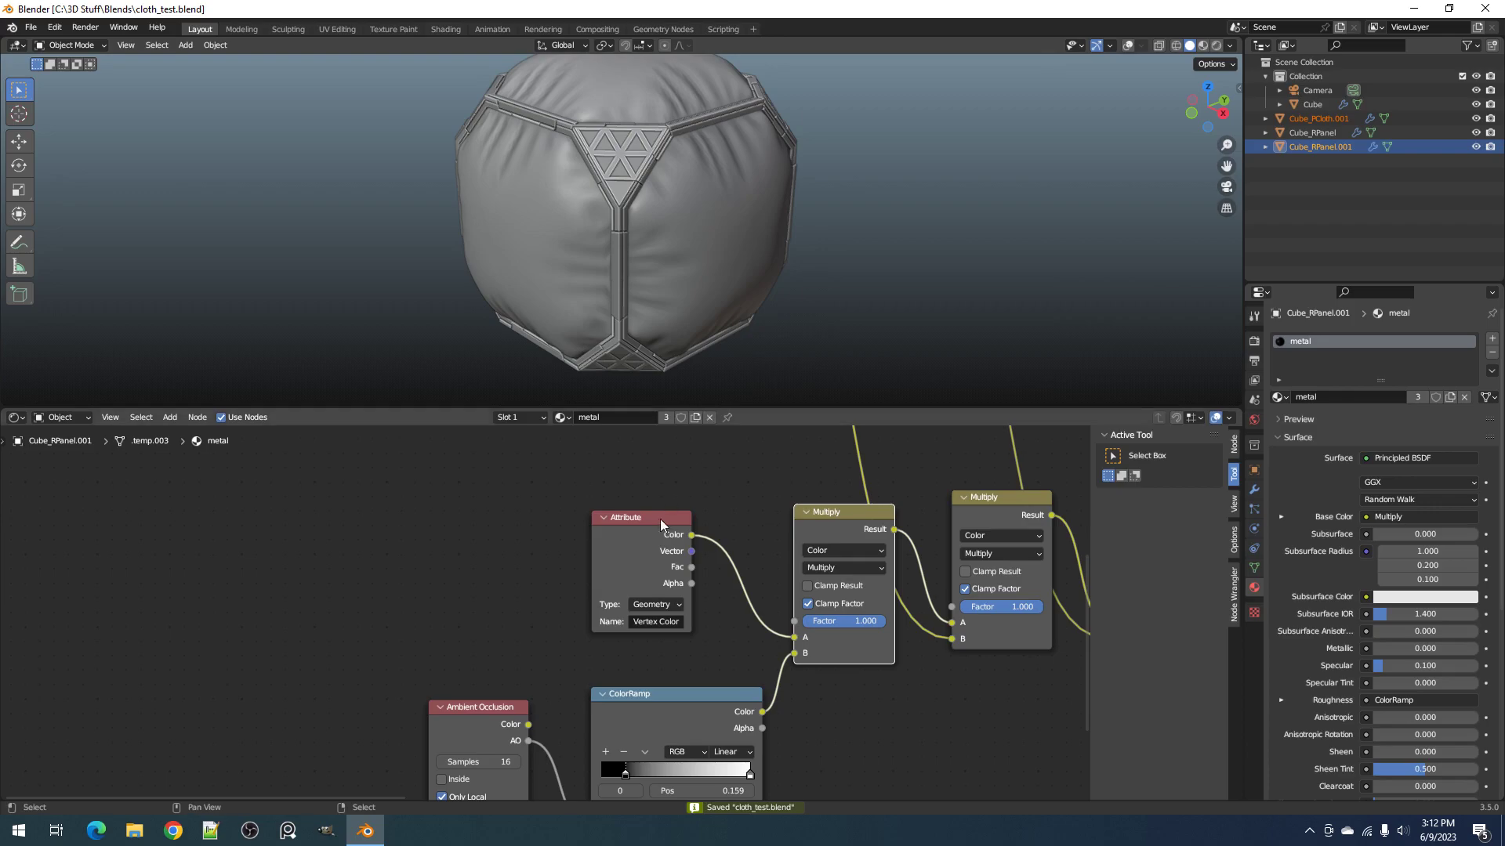
Step: Preview the Vertex Color attribute's output alone in Rendered shading, and reconnect the Principled BSDF to the material output
drag(663, 514, 584, 505)
ctrl+shift+click(566, 528)
key(z)
click(804, 228)
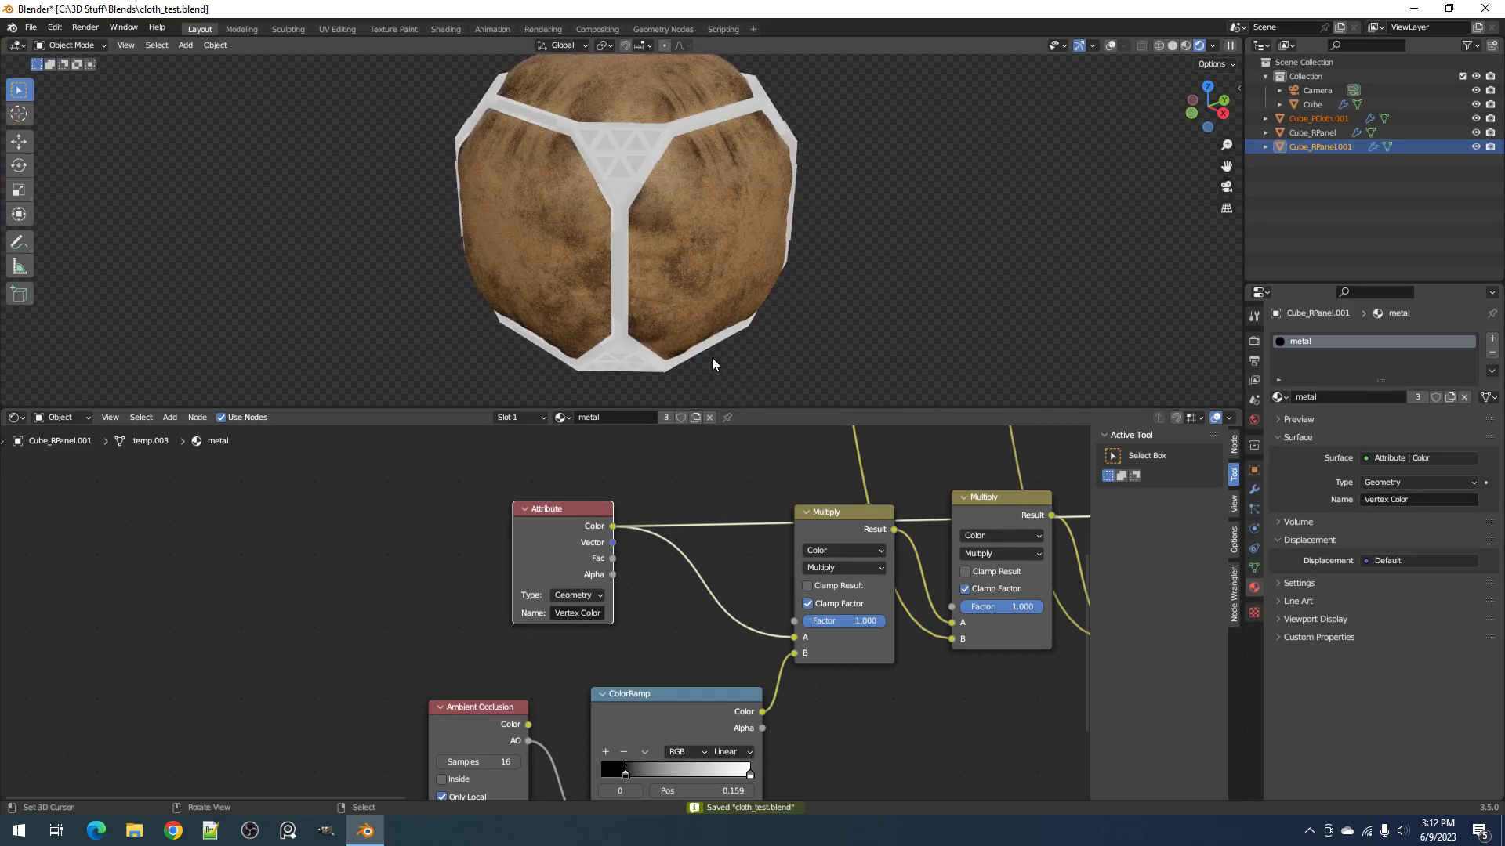
key(z)
click(846, 356)
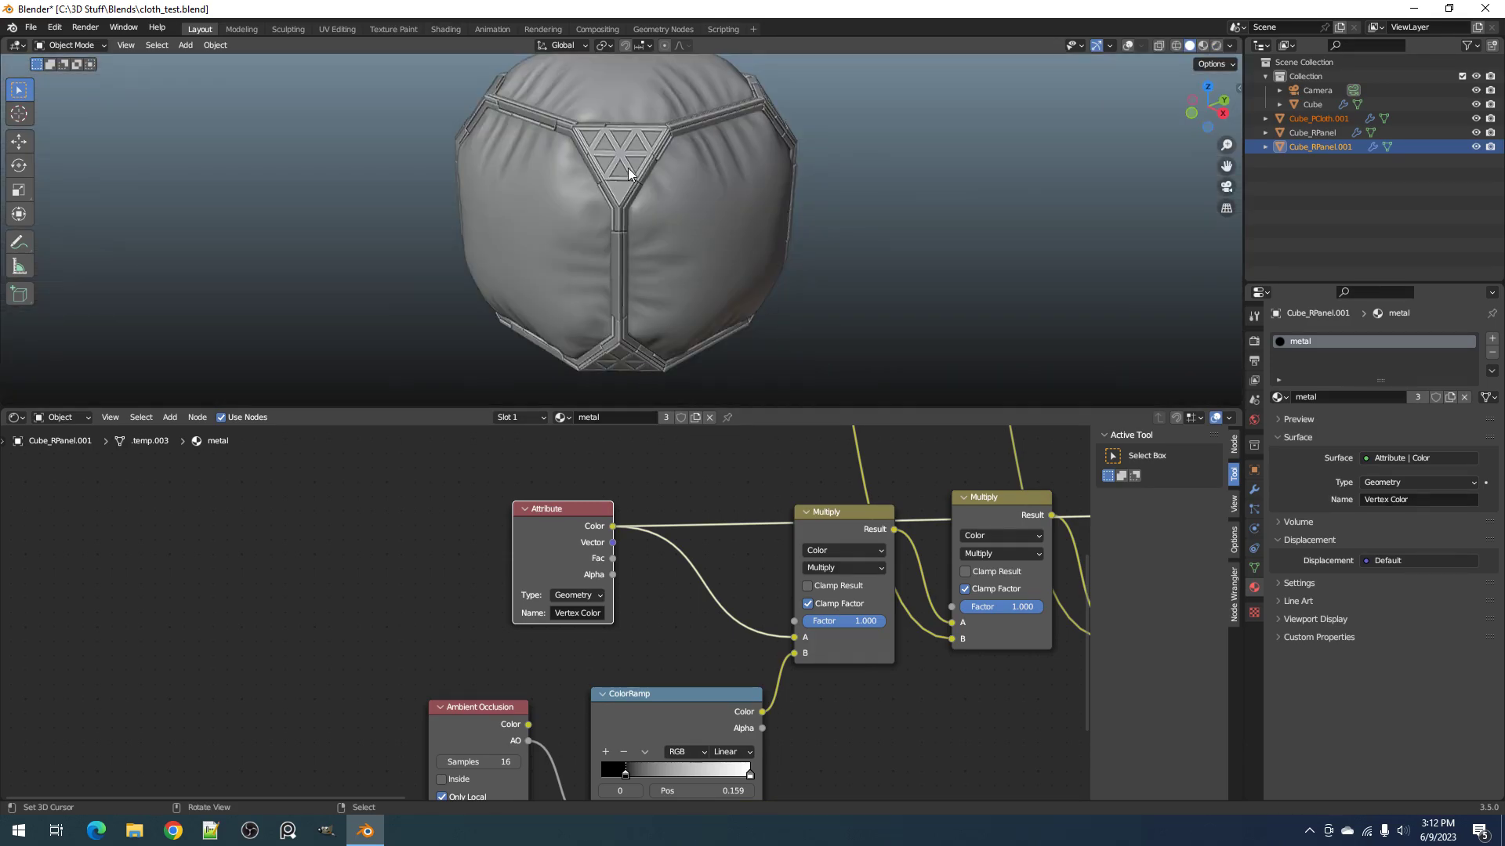
scroll(726, 489, down, 7)
middle_drag(1069, 553, 619, 553)
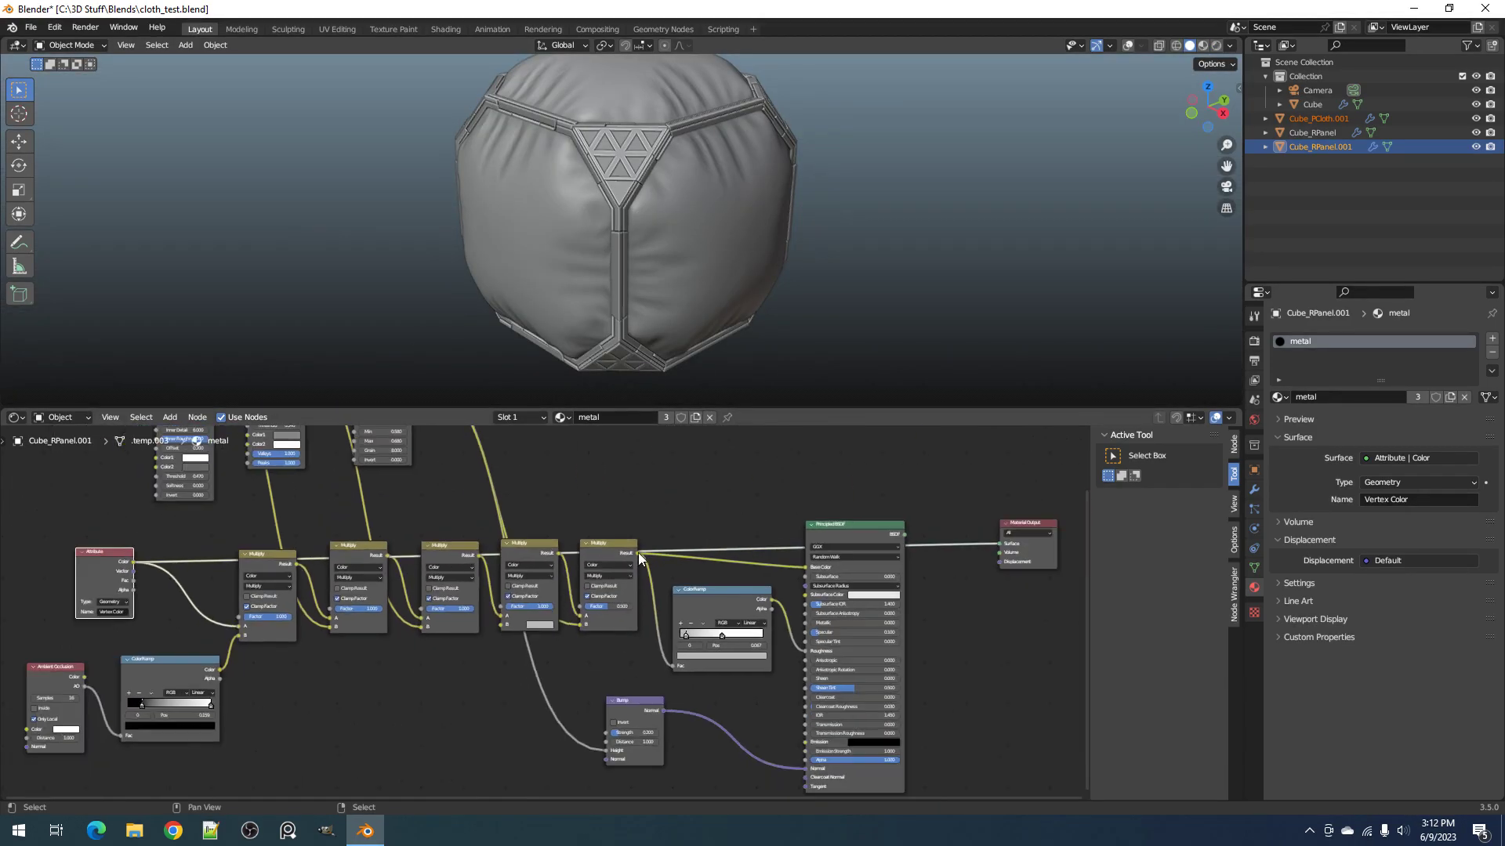
ctrl+shift+click(840, 538)
Step: Insert a ColorRamp node between the Vertex Color attribute and the first Multiply node
middle_drag(246, 586, 552, 529)
scroll(551, 529, up, 8)
key(shift+a)
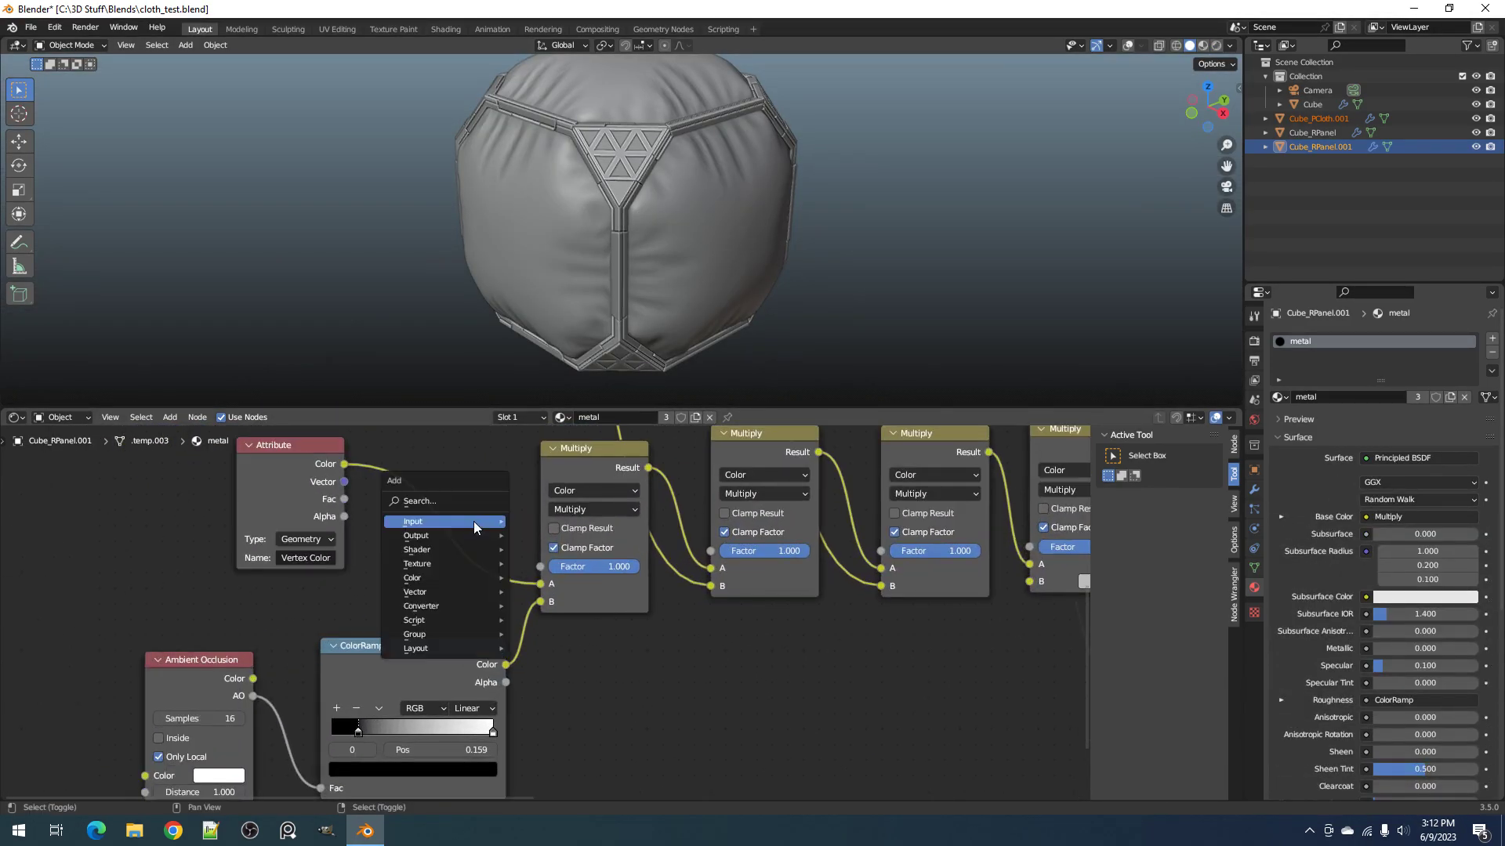
mouse_move(437, 604)
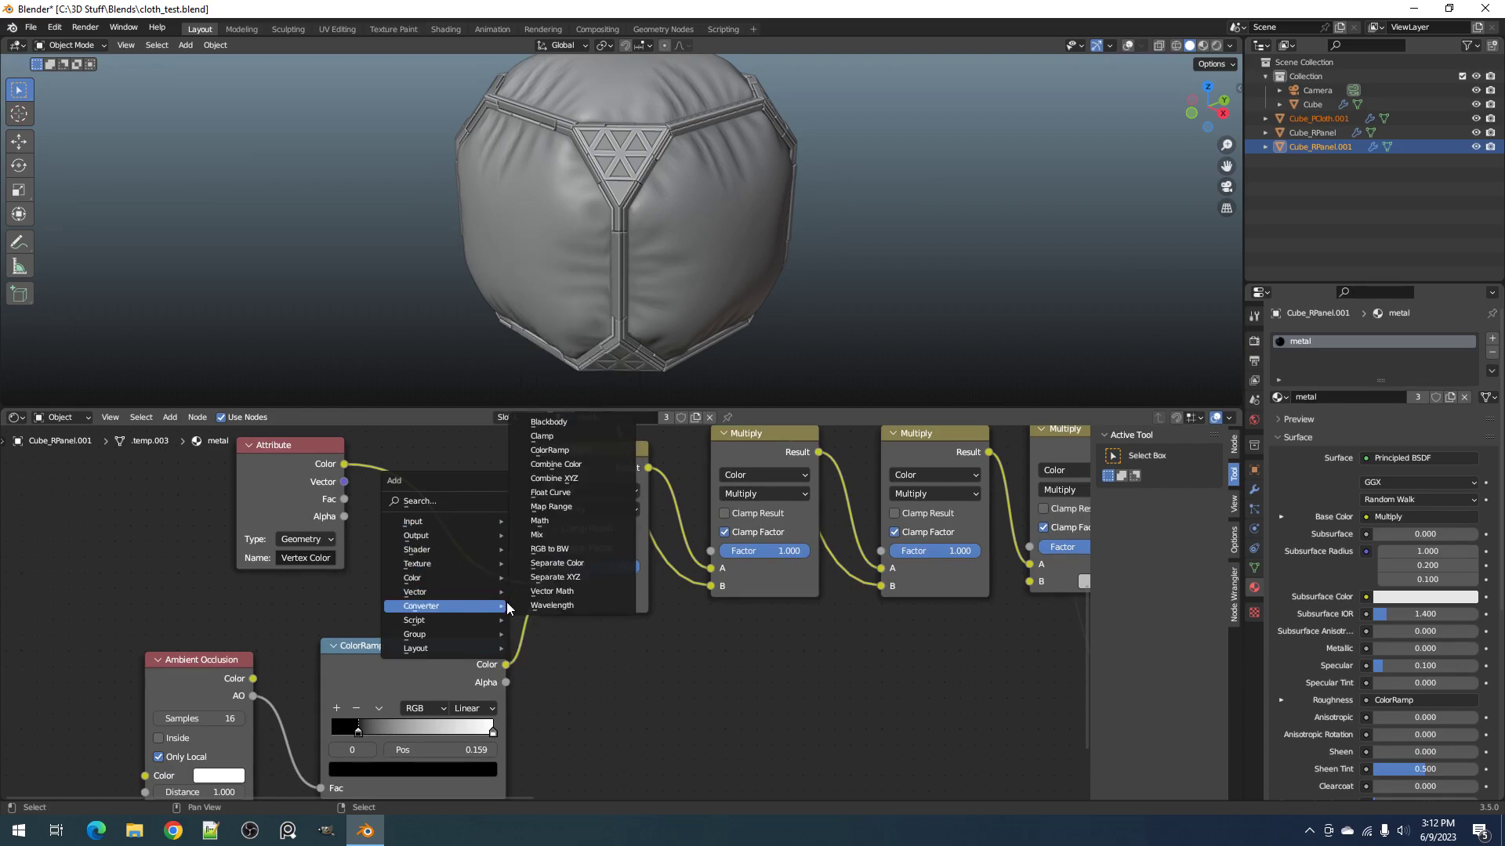
click(549, 450)
click(517, 462)
Step: Shift the black stop of the vertex colour ColorRamp slightly towards white using a Rendered preview, and save the file
key(z)
click(760, 195)
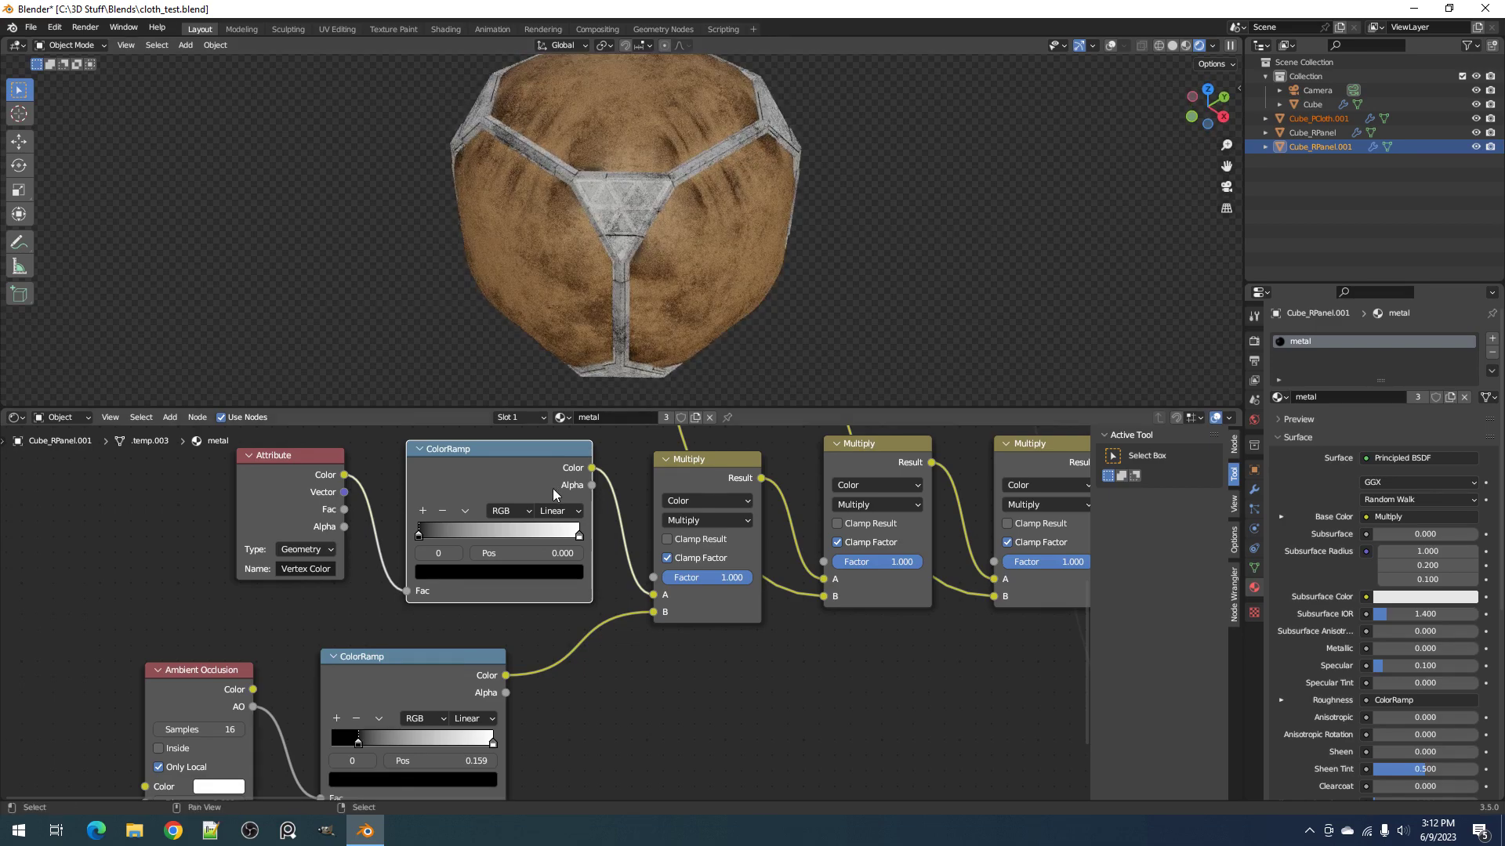
scroll(552, 488, up, 1)
drag(400, 517, 431, 518)
scroll(640, 270, up, 3)
middle_drag(639, 270, 663, 308)
key(z)
click(756, 295)
scroll(886, 612, down, 3)
scroll(886, 613, down, 1)
middle_drag(886, 613, 455, 598)
scroll(735, 607, down, 2)
key(ctrl+s)
Step: Reset the ColorRamp feeding the Principled BSDF's Roughness to its defaults and move the node lower
middle_drag(735, 607, 436, 578)
scroll(475, 540, up, 5)
drag(477, 515, 469, 508)
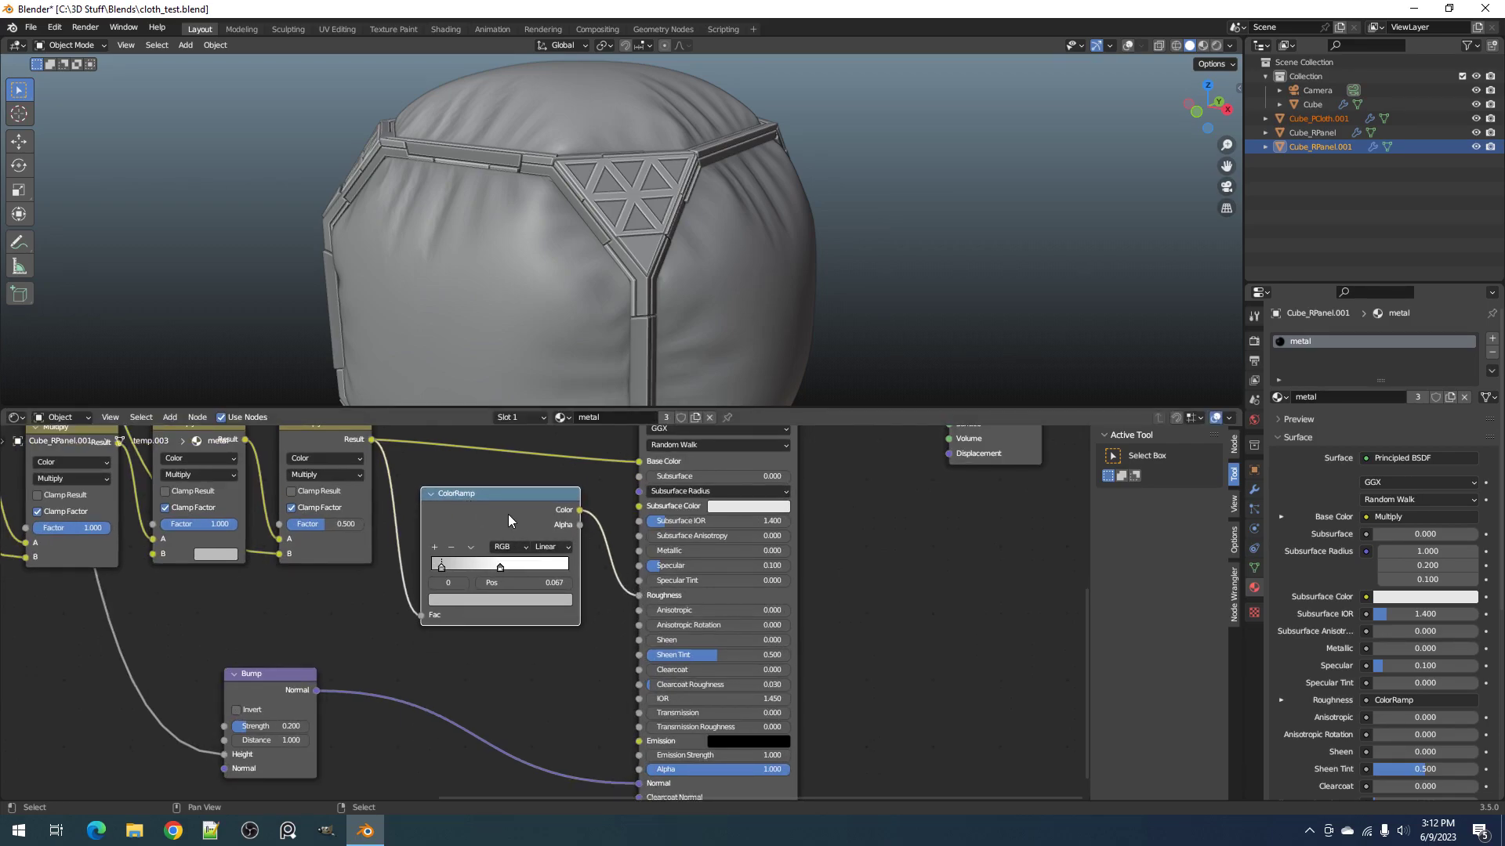
scroll(519, 524, up, 3)
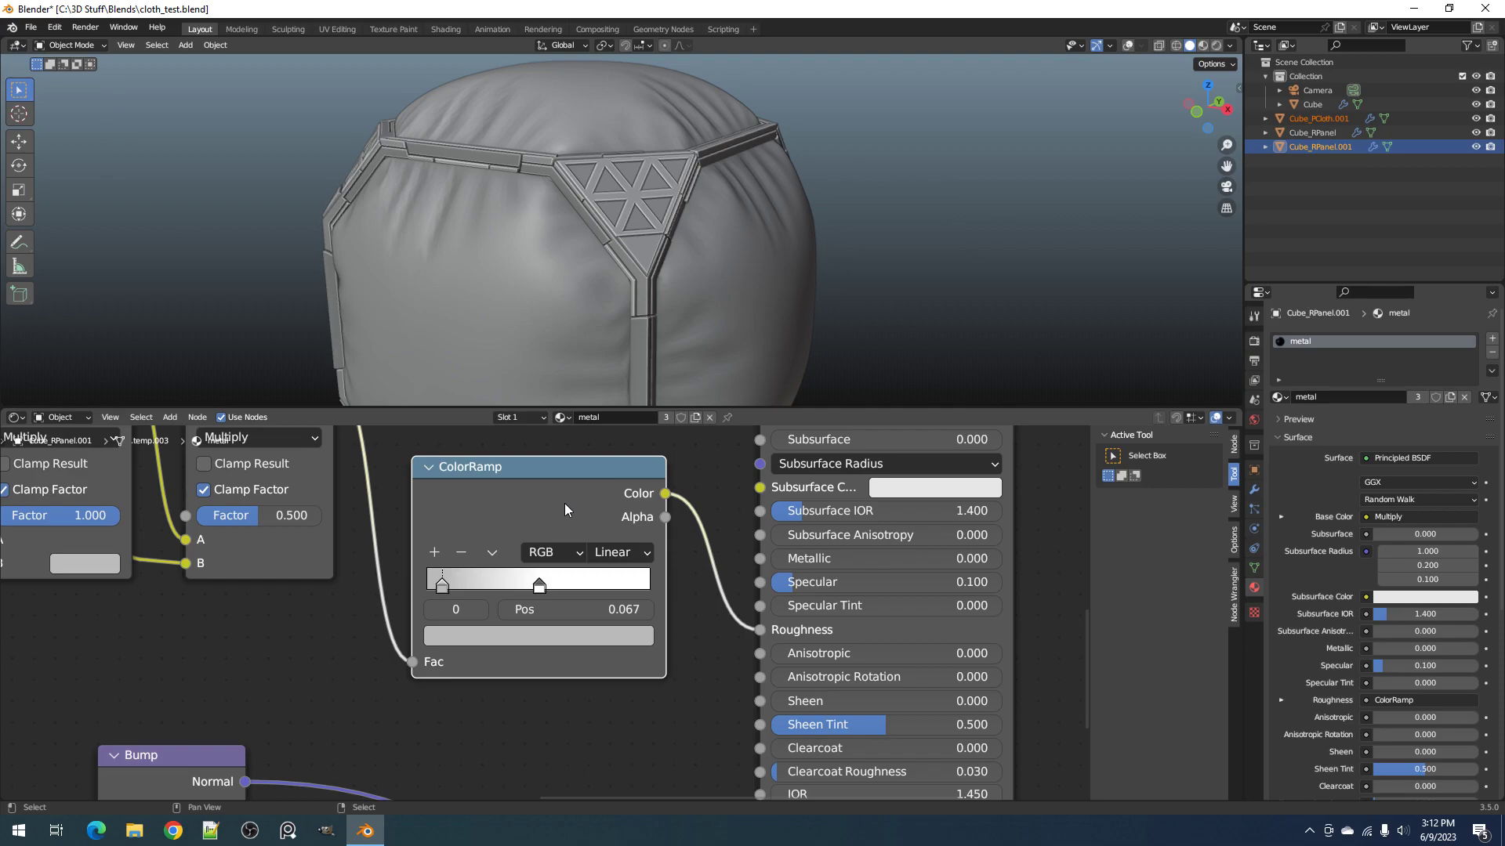
key(BackSpace)
drag(561, 511, 550, 626)
scroll(546, 611, down, 4)
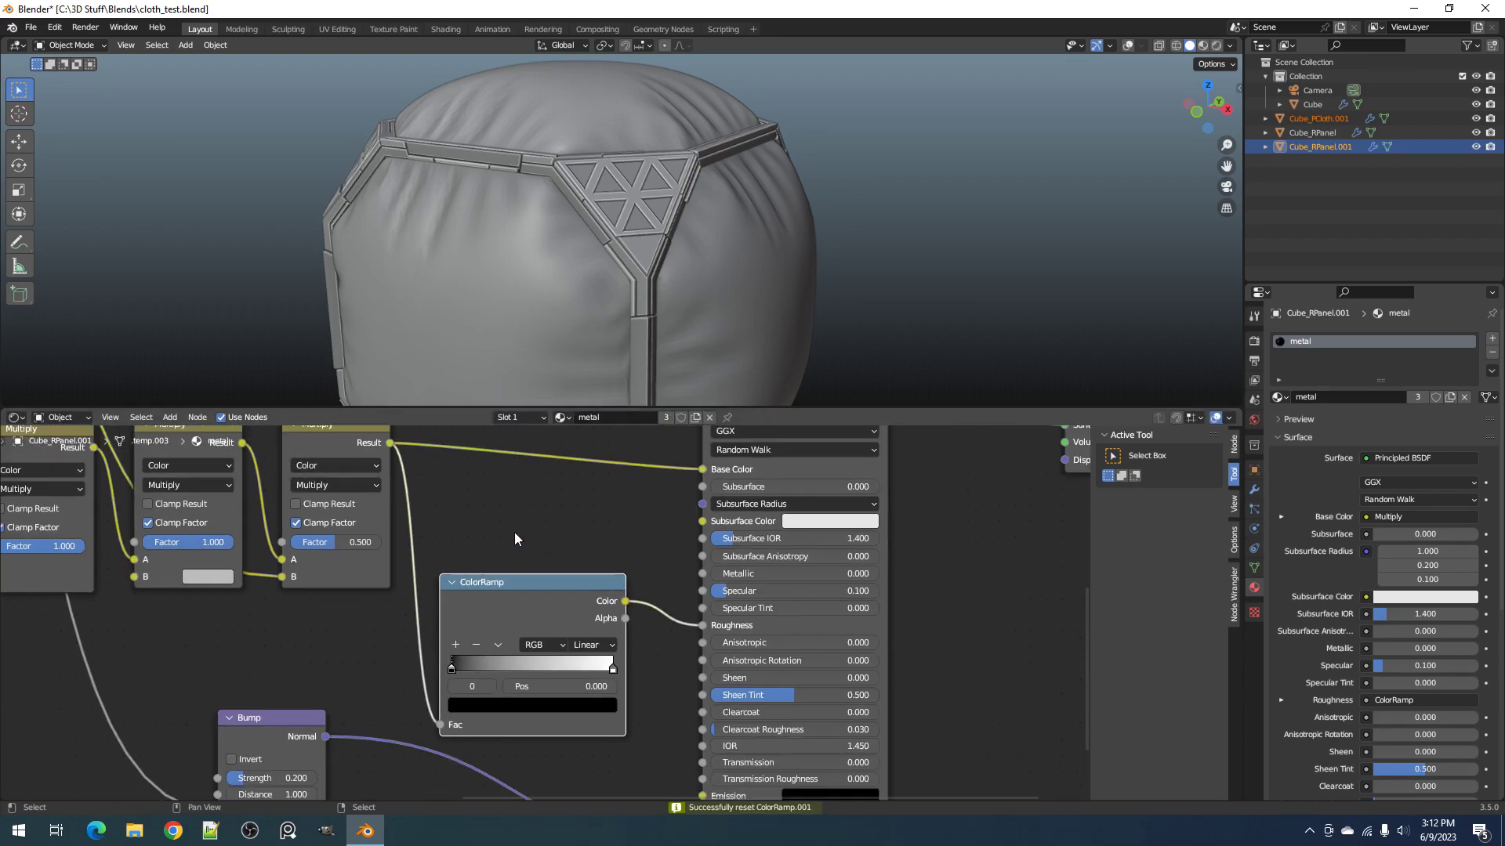
Step: Connect the ColorRamp's Color output to the Principled BSDF's Metallic input and insert an Invert node before Roughness
middle_drag(435, 477, 434, 513)
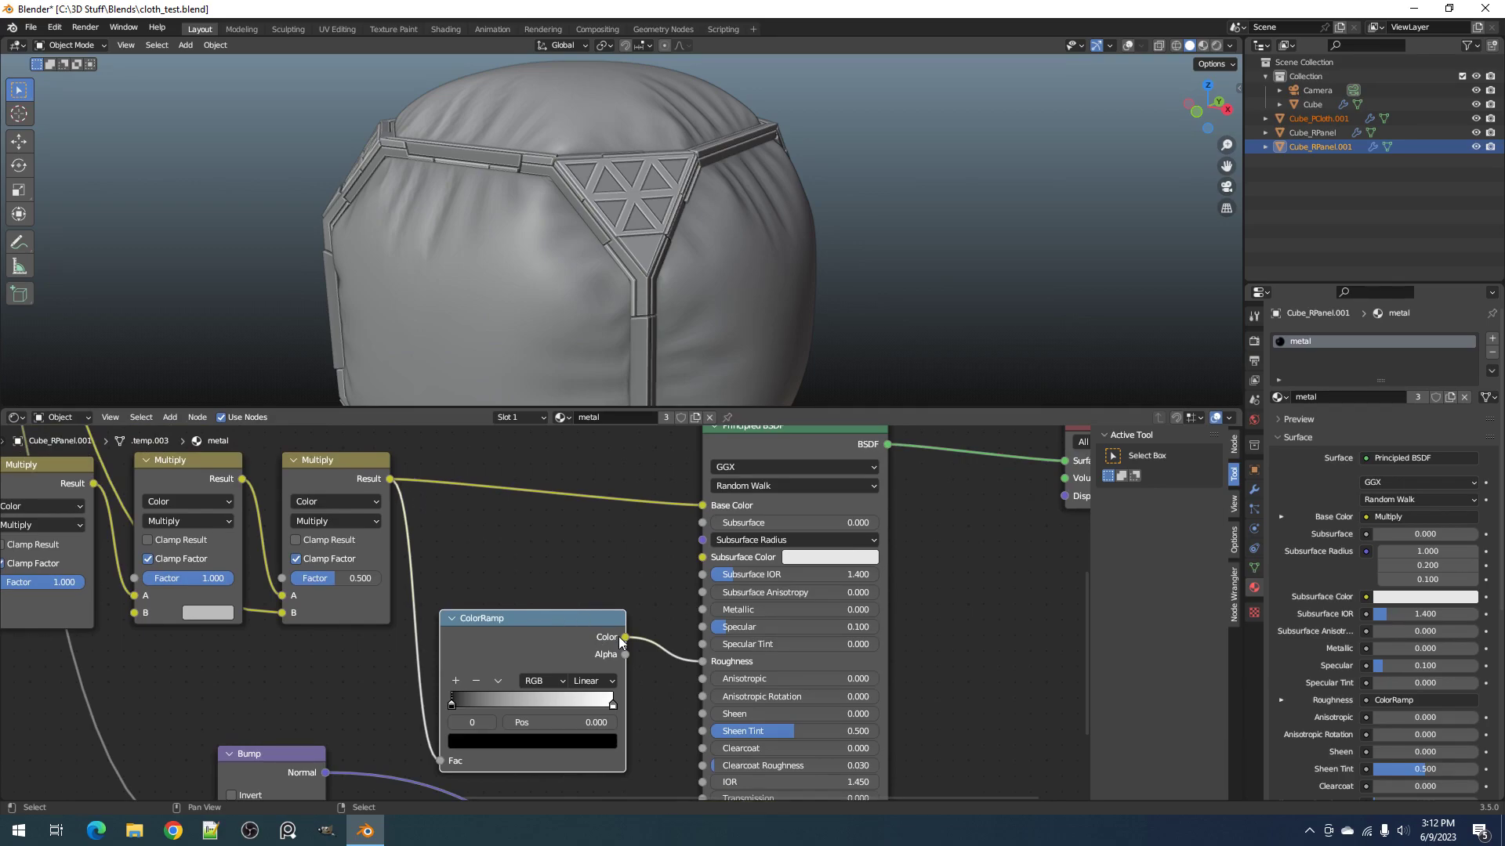
drag(625, 636, 703, 610)
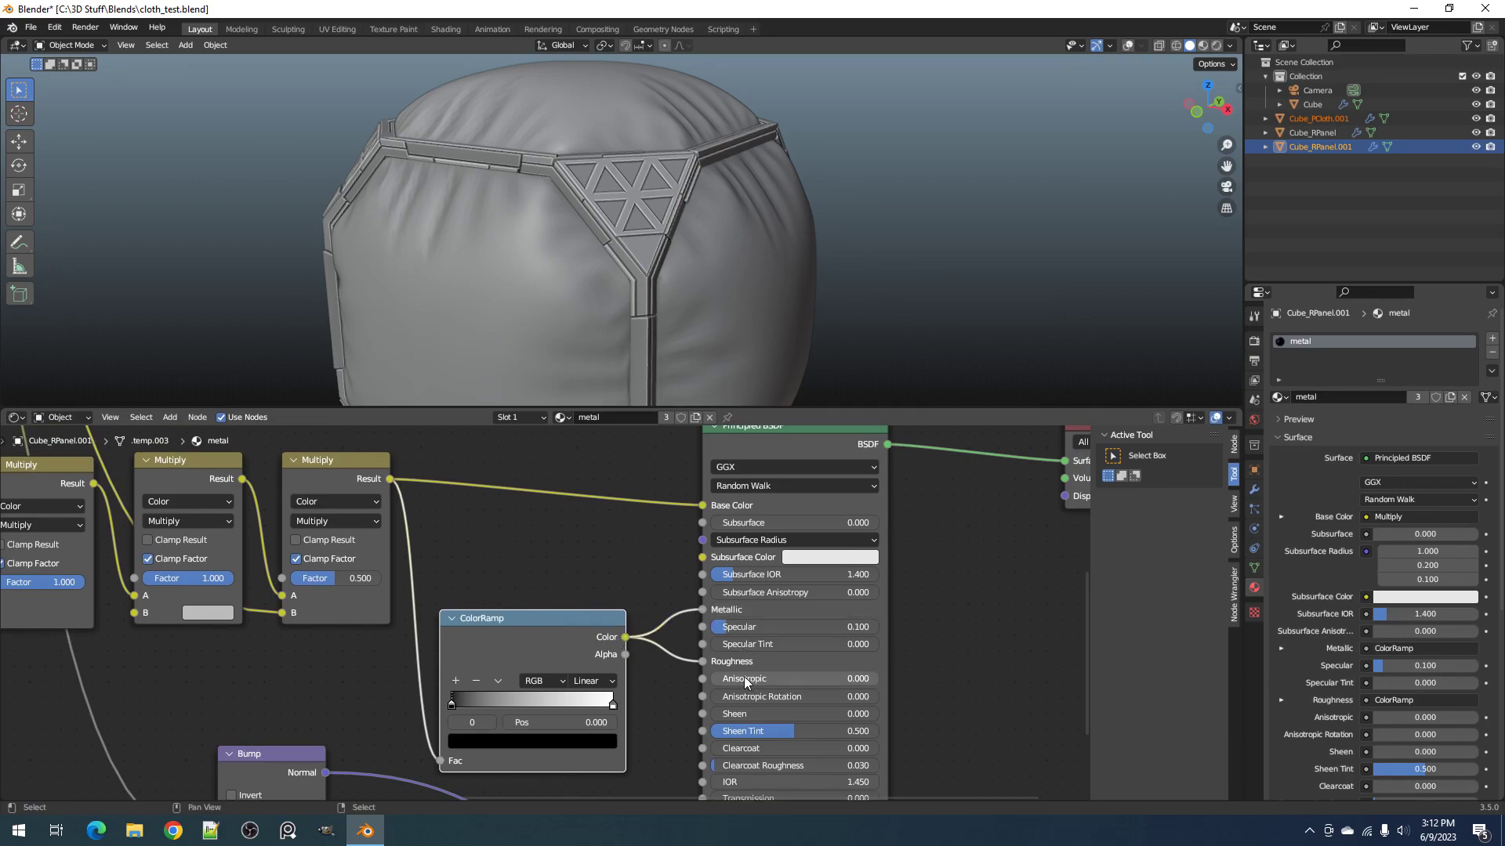
scroll(749, 679, up, 2)
key(shift+a)
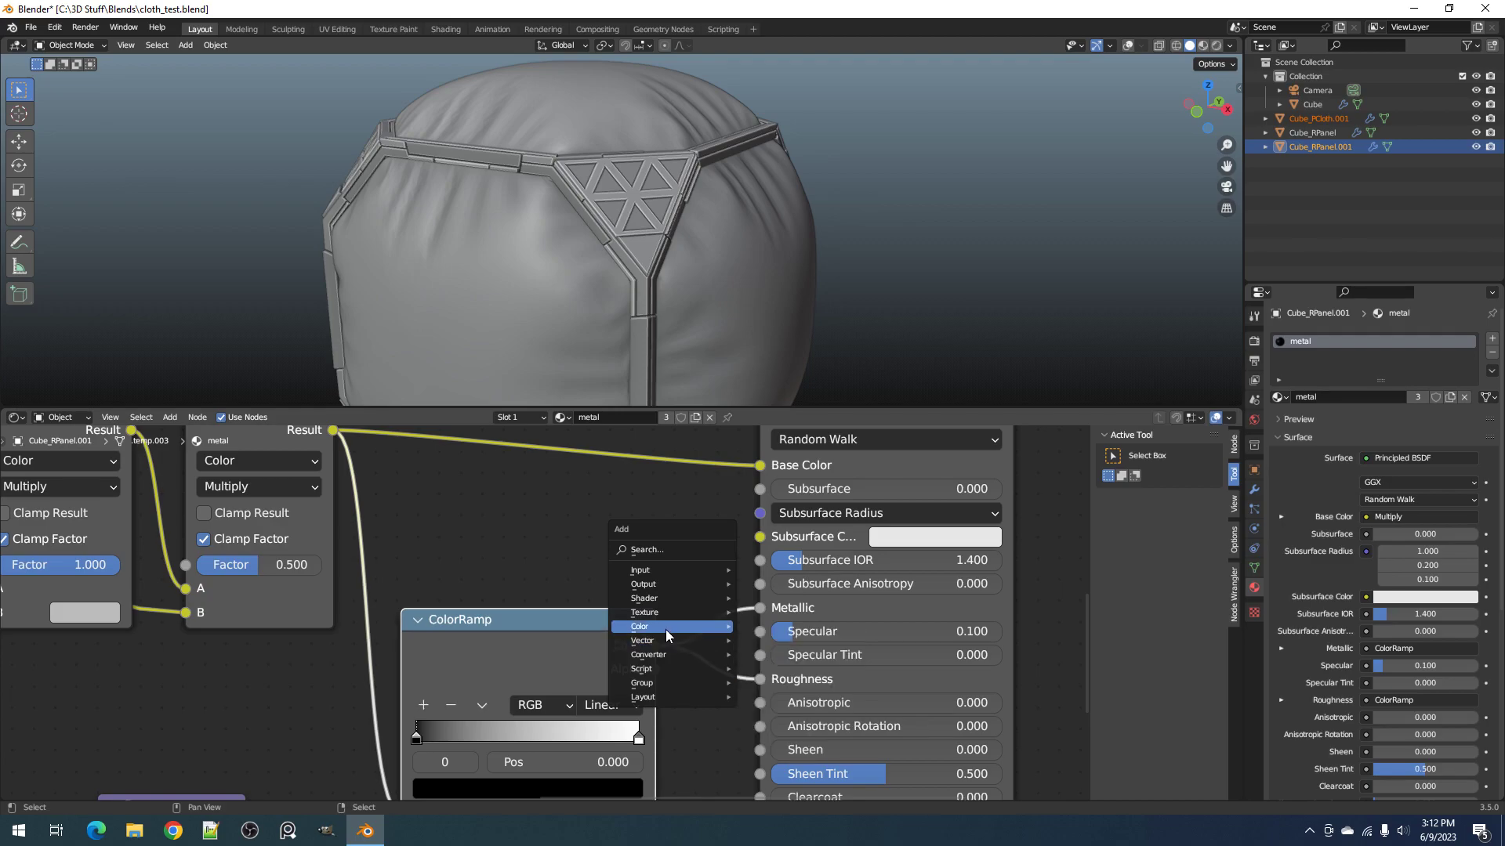
mouse_move(730, 635)
click(772, 668)
click(678, 649)
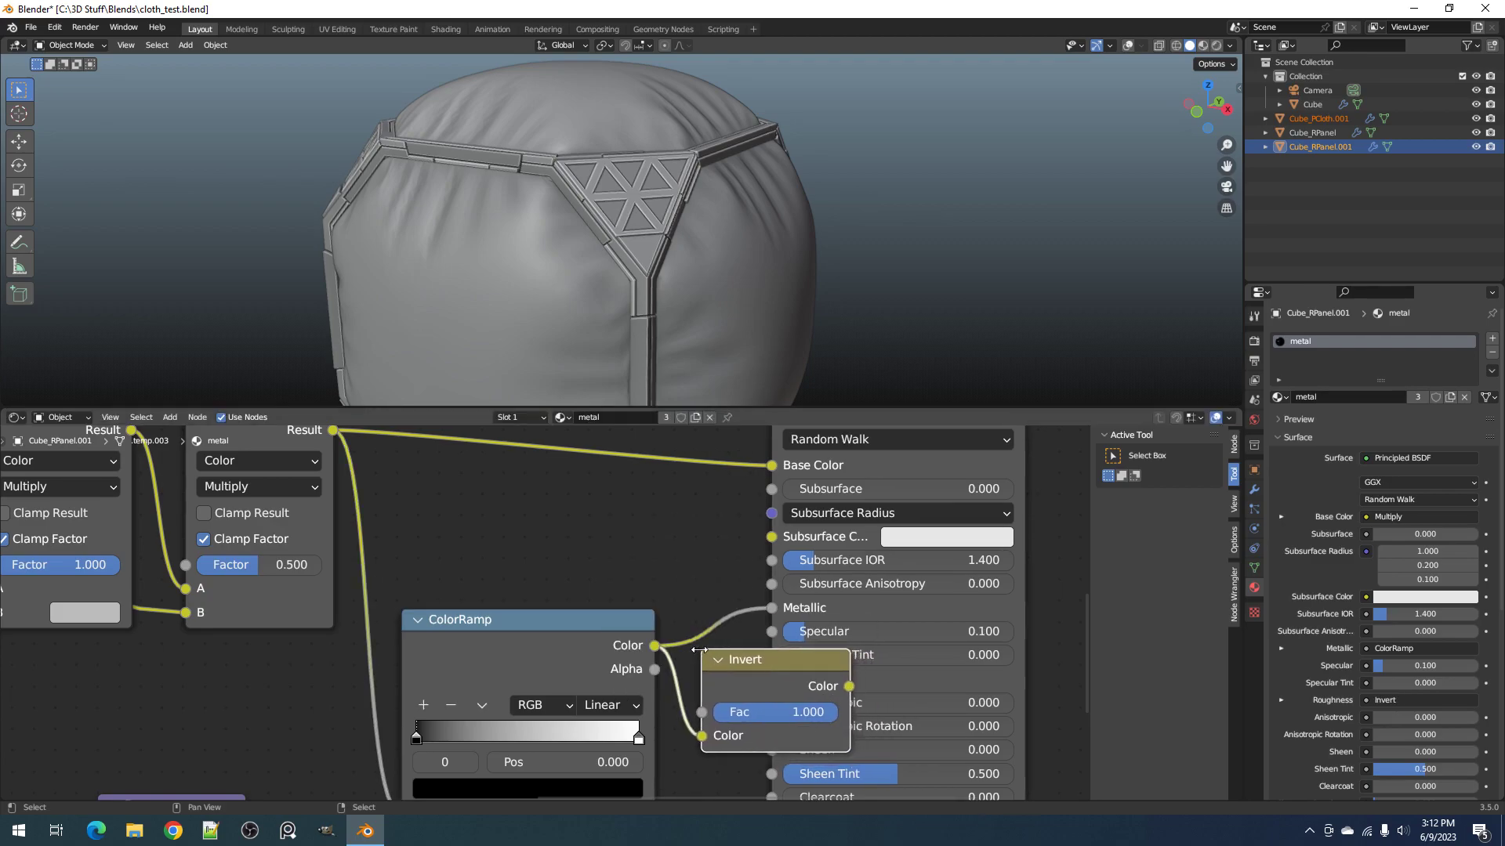
scroll(928, 643, down, 1)
middle_drag(937, 645, 801, 580)
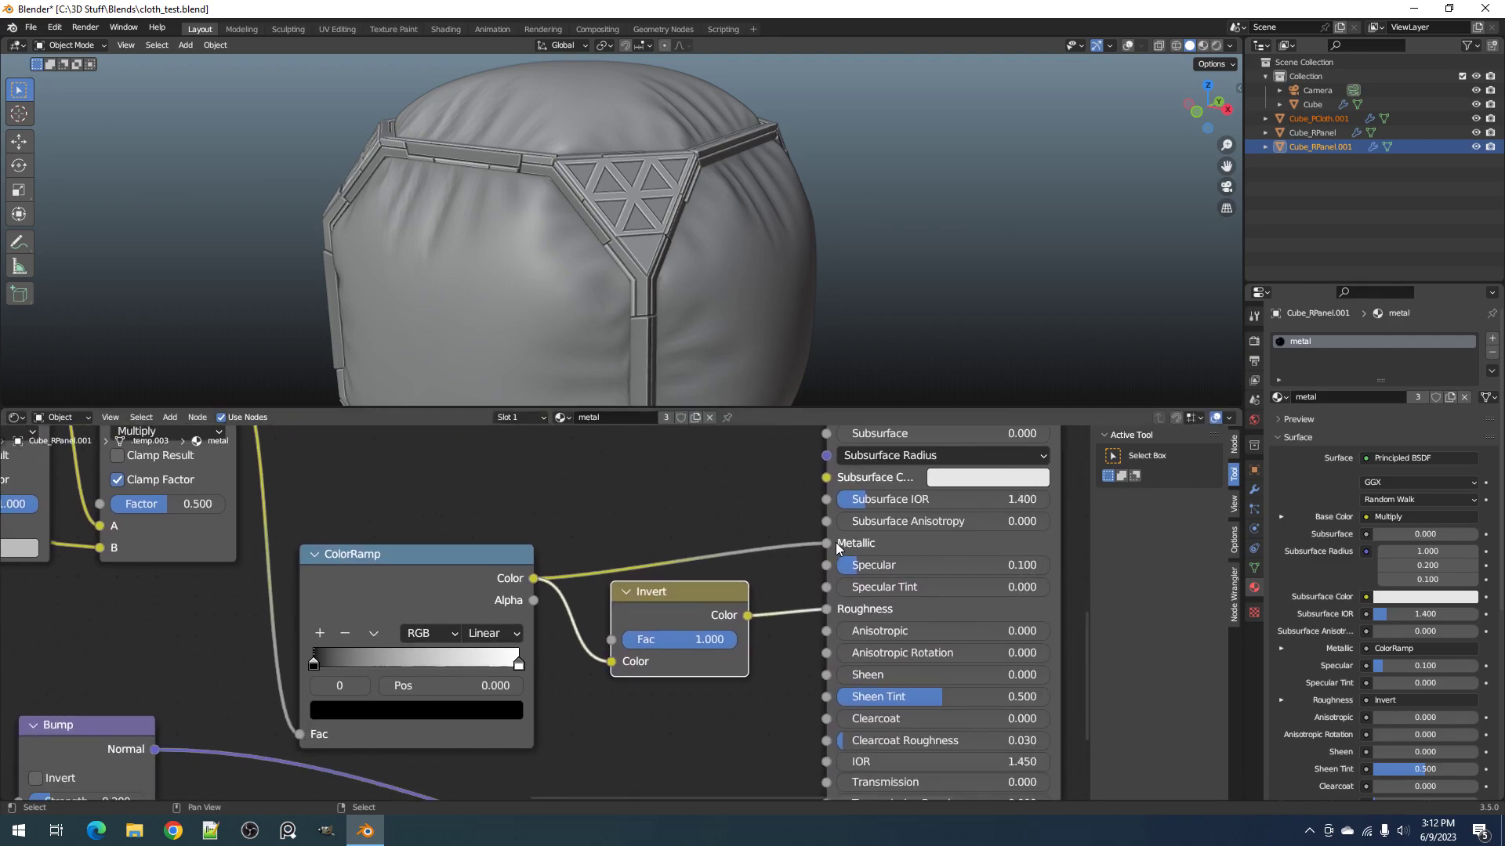
Step: Preview the ColorRamp's output in Rendered shading and set its black stop to 0.128 and white stop to 0.646
click(444, 707)
key(z)
click(717, 192)
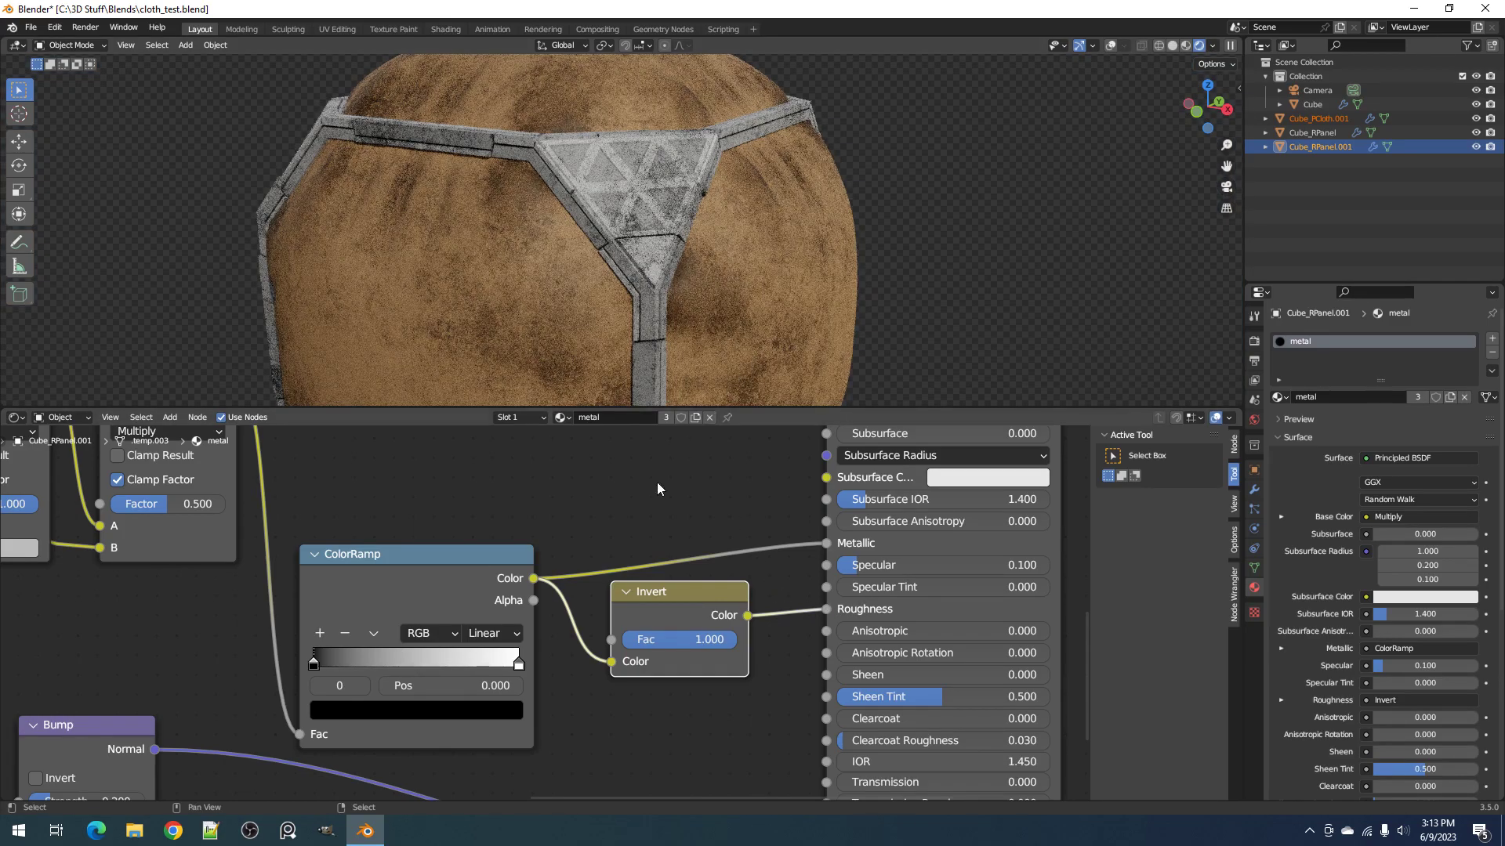
scroll(532, 603, up, 1)
drag(256, 665, 295, 668)
ctrl+shift+click(387, 605)
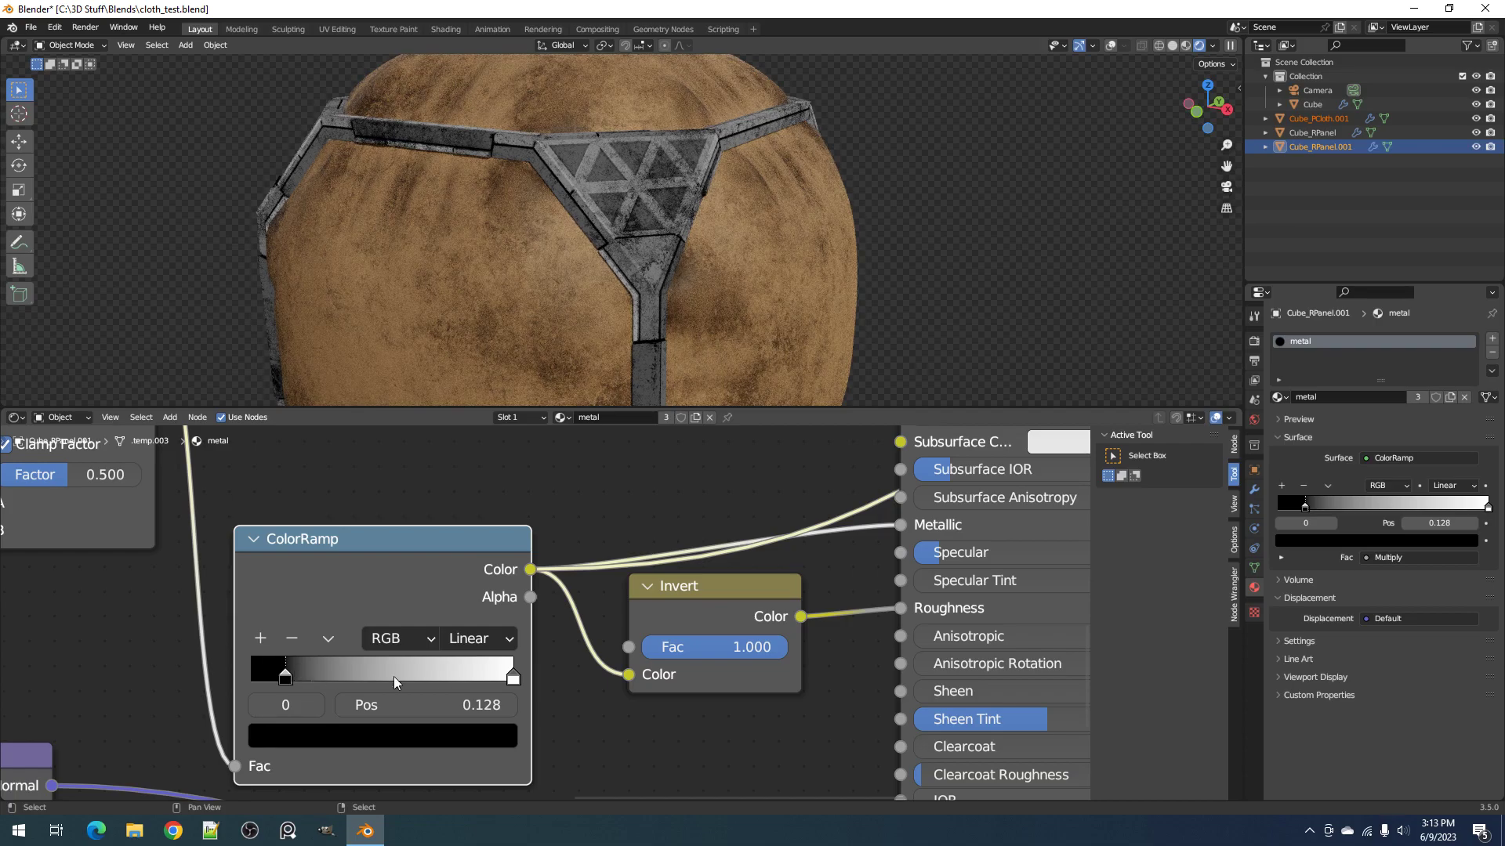
drag(500, 676, 421, 674)
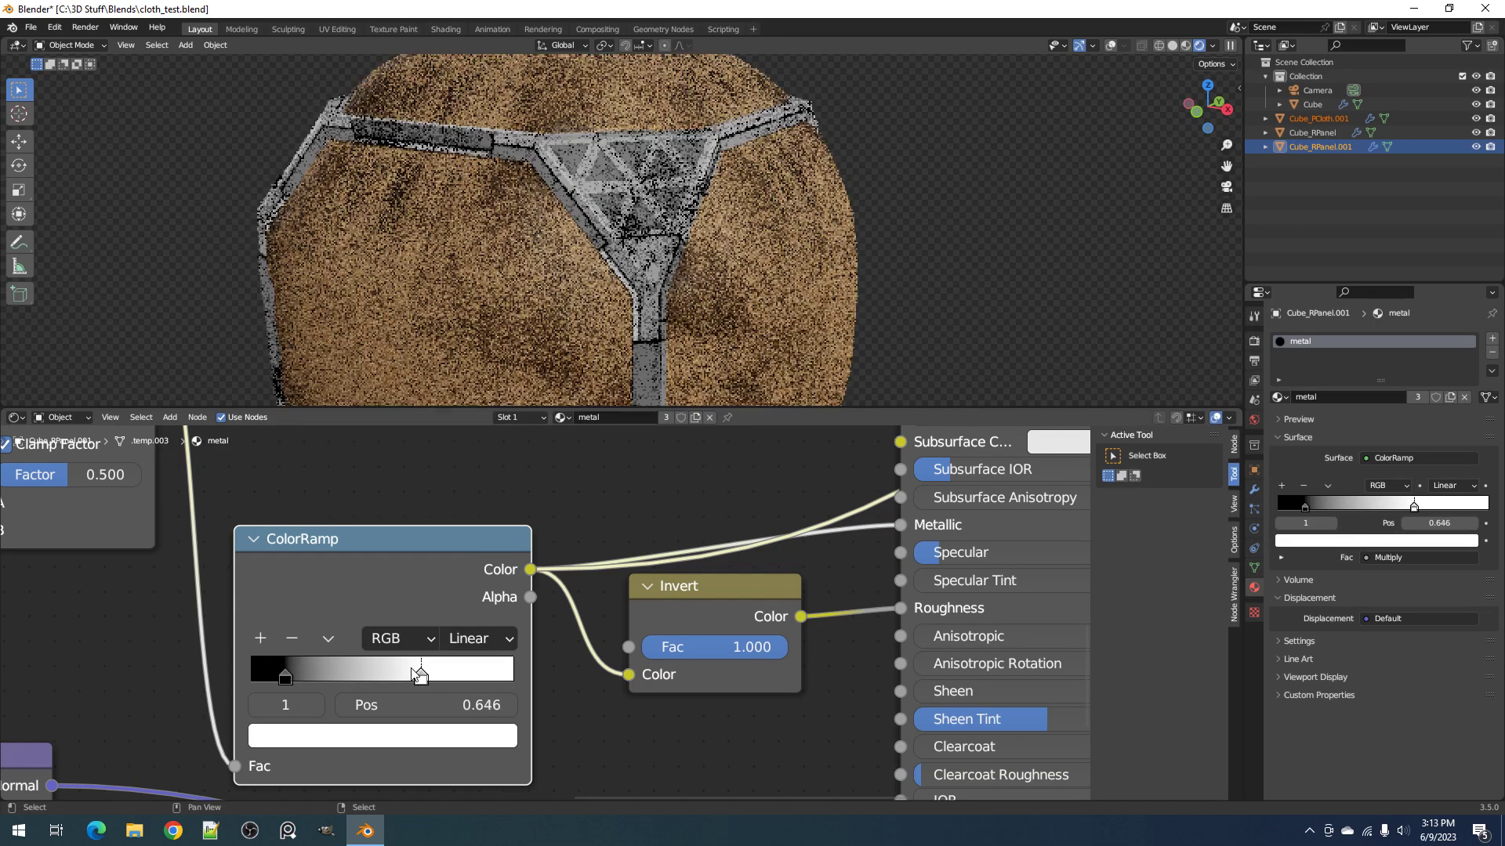
Step: Return to Solid shading and set the ColorRamp's white stop to 0.687 and black stop to 0.169
key(z)
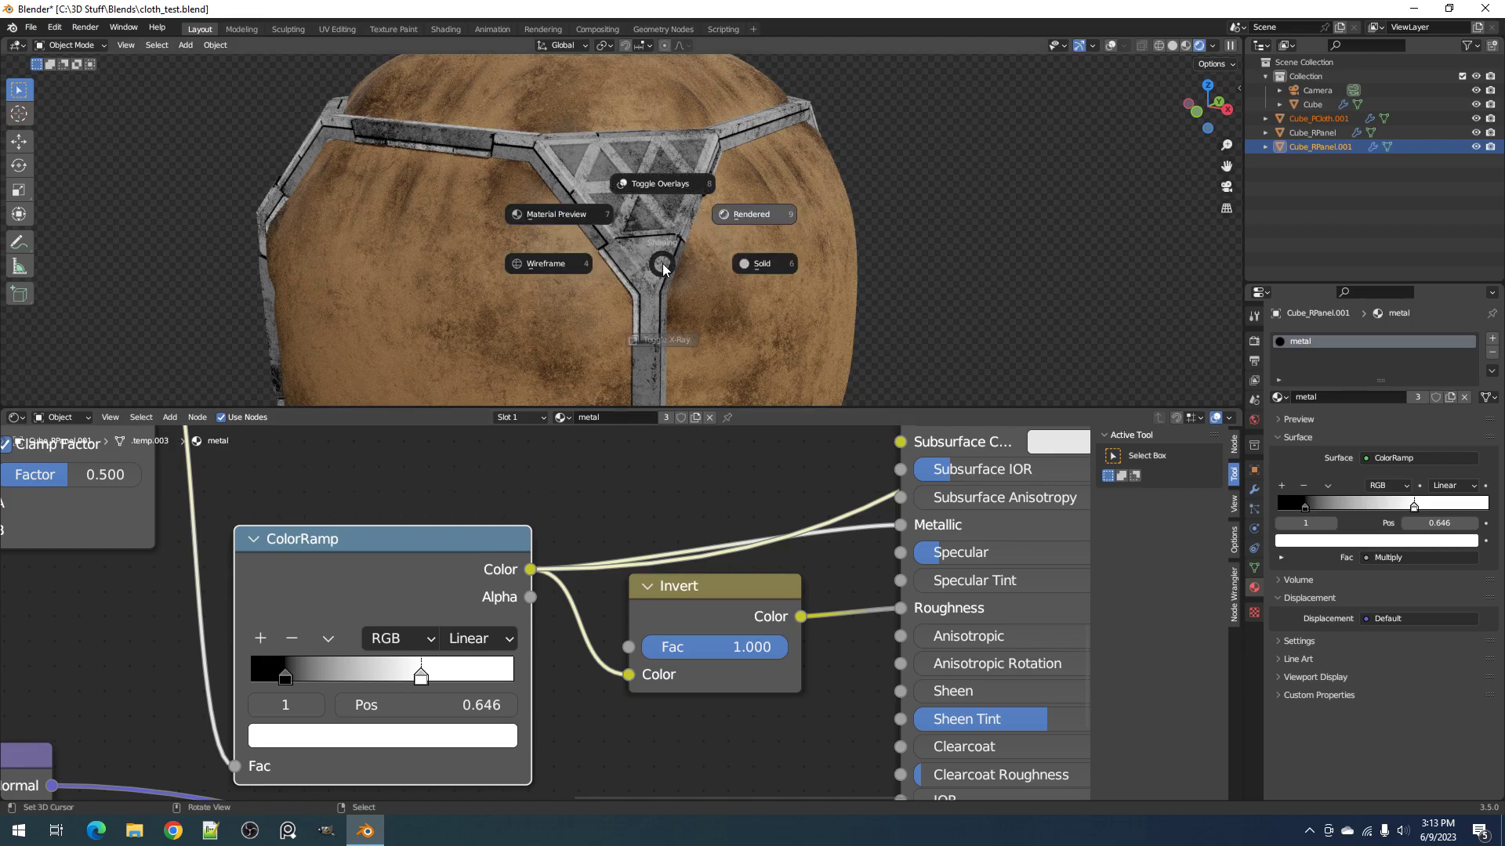
click(762, 264)
drag(427, 682, 438, 683)
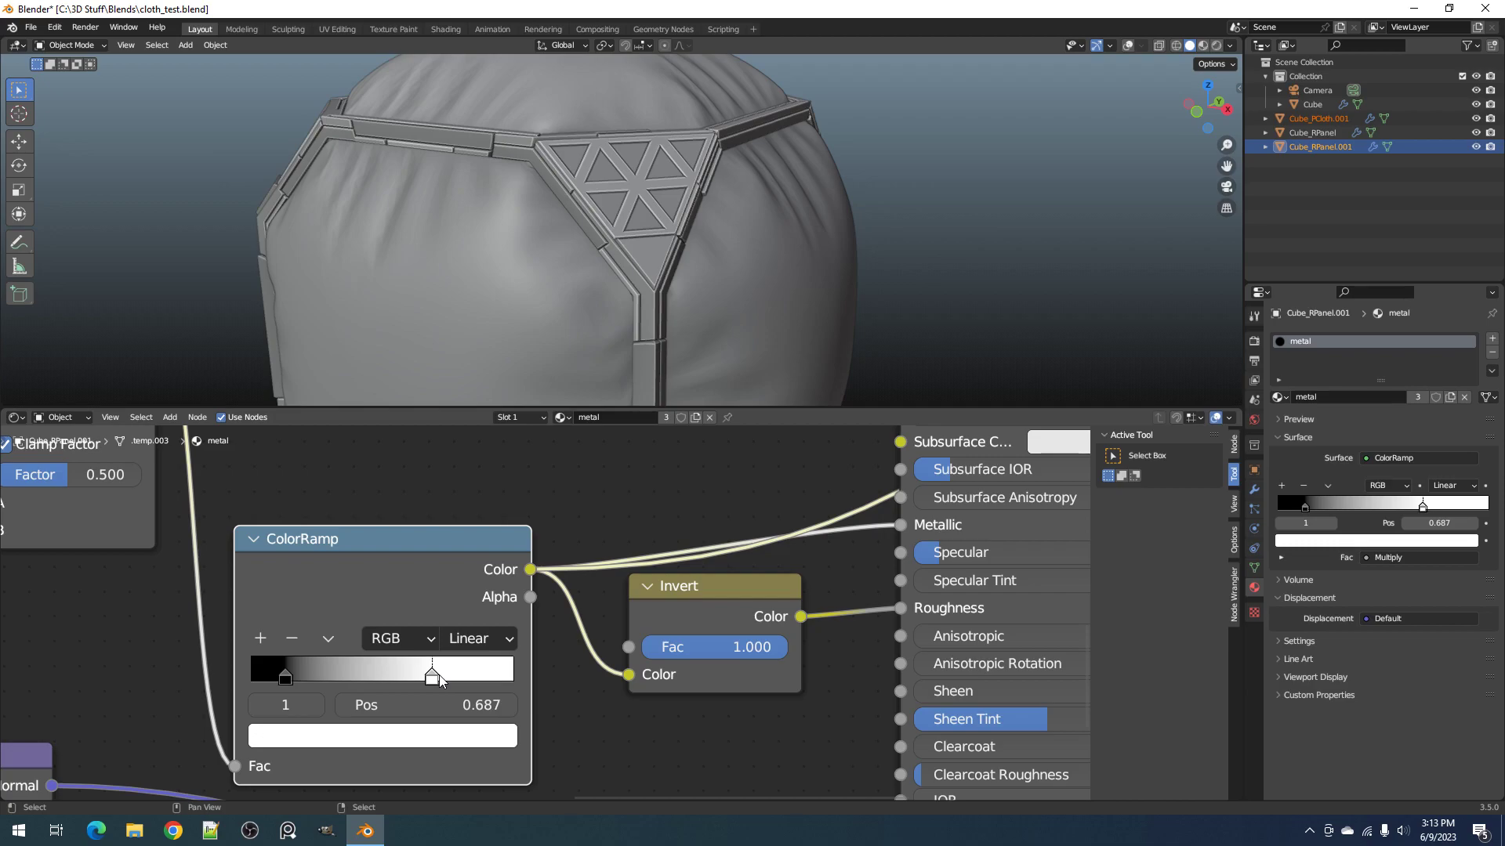
drag(290, 669, 298, 674)
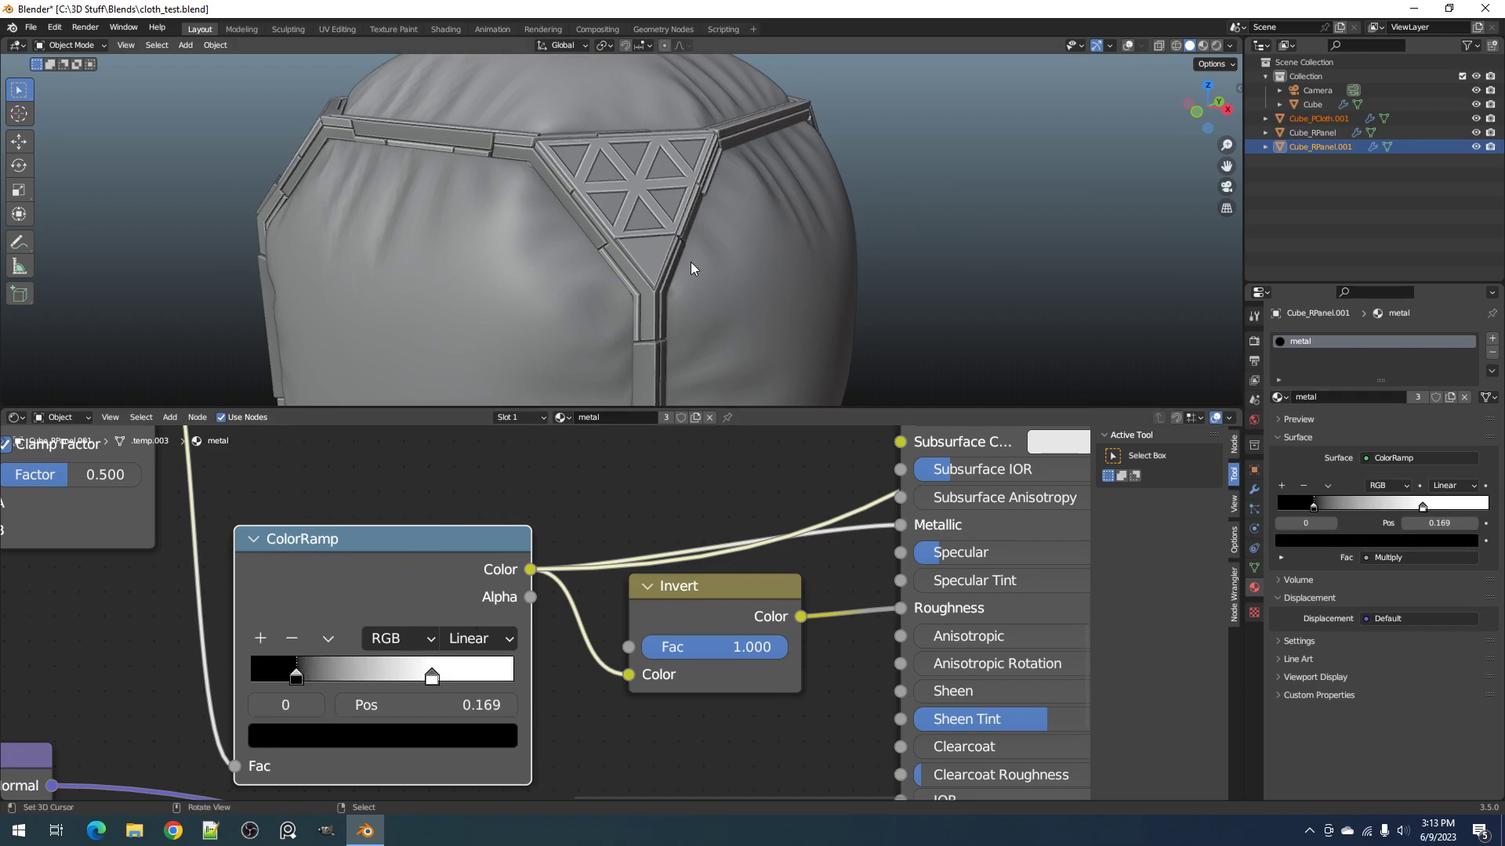
click(372, 736)
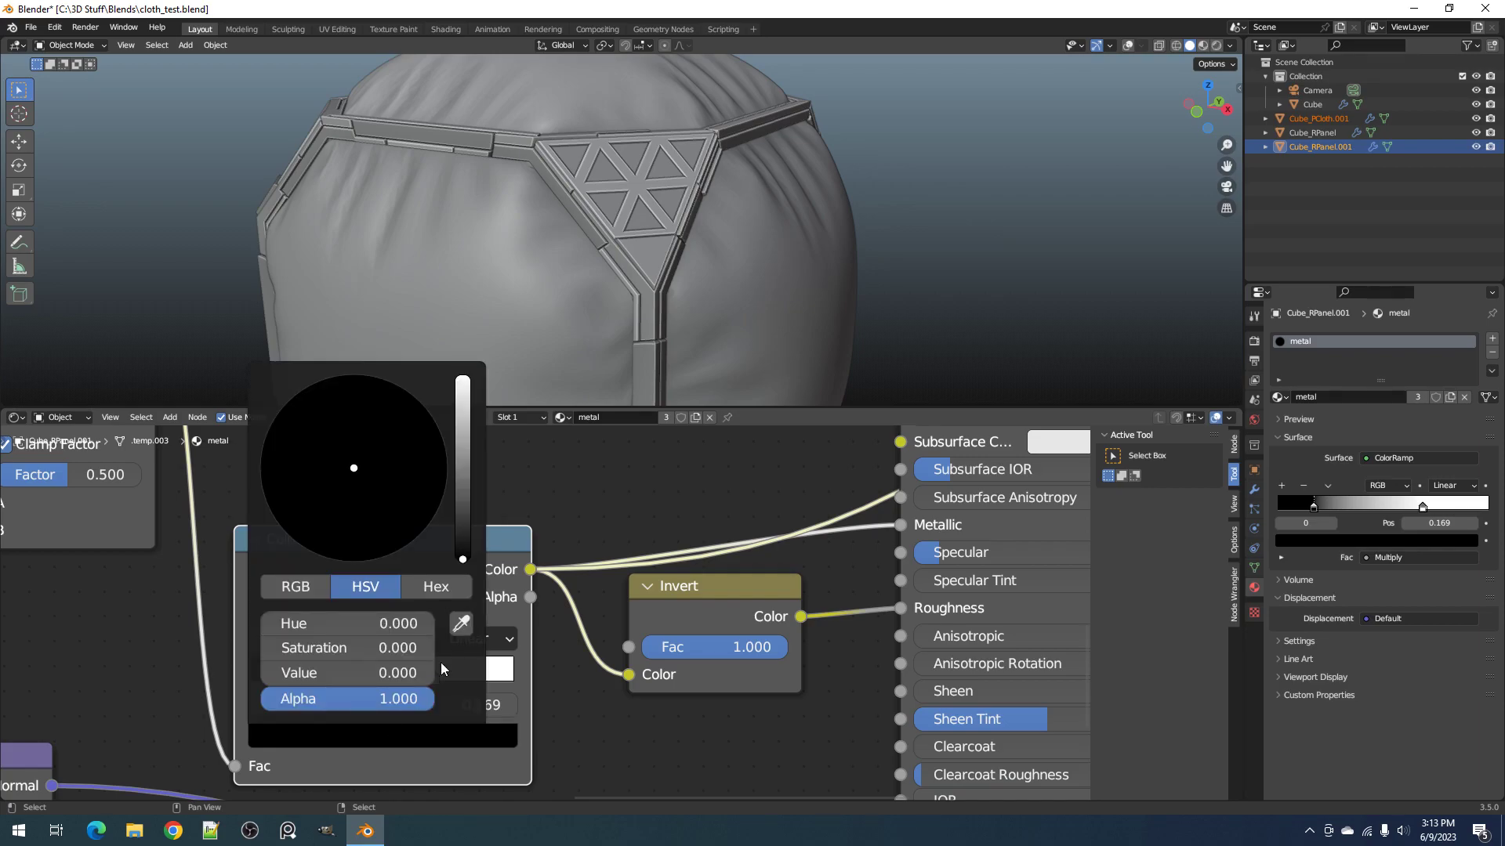
mouse_move(461, 552)
mouse_down()
mouse_move(462, 471)
mouse_move(462, 561)
mouse_up()
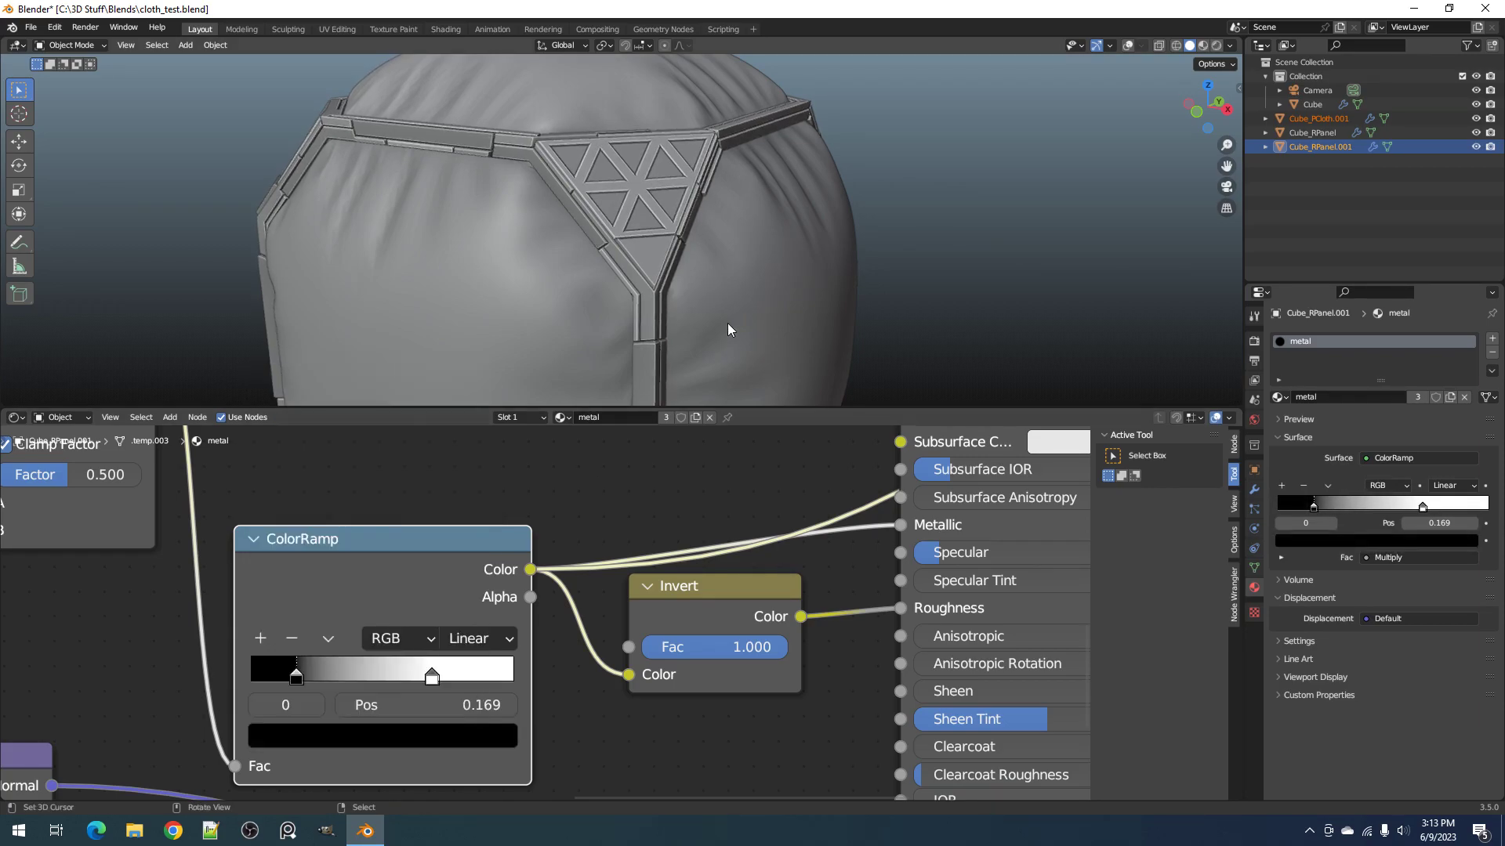
Step: Reconnect the Principled BSDF to the material output in Rendered shading and inspect the triangular metal panel up close
key(z)
click(792, 249)
scroll(913, 470, down, 4)
middle_drag(913, 470, 618, 619)
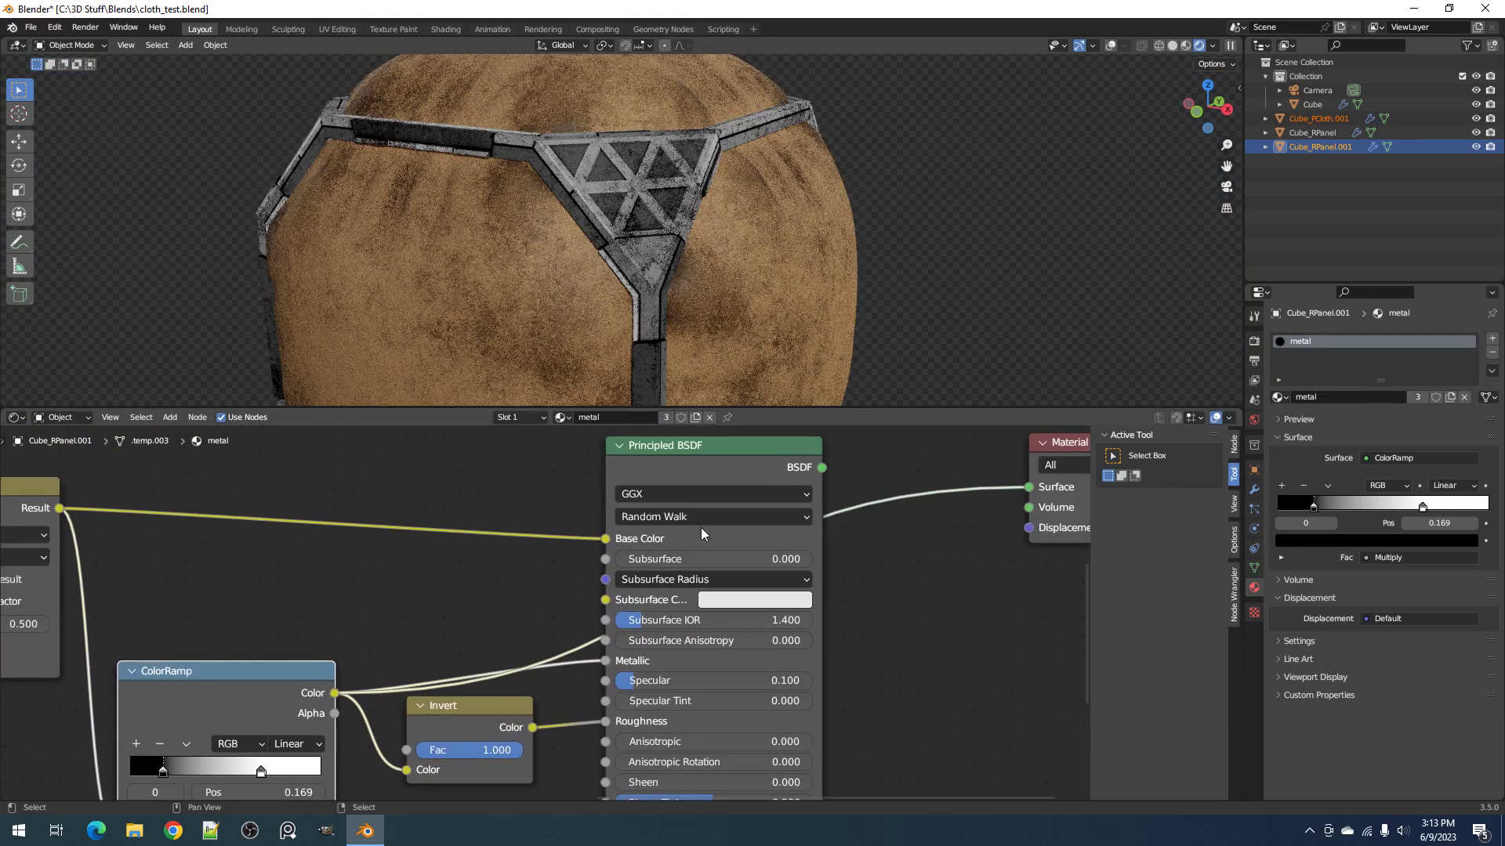
ctrl+shift+click(707, 483)
middle_drag(778, 288, 769, 367)
scroll(724, 252, up, 2)
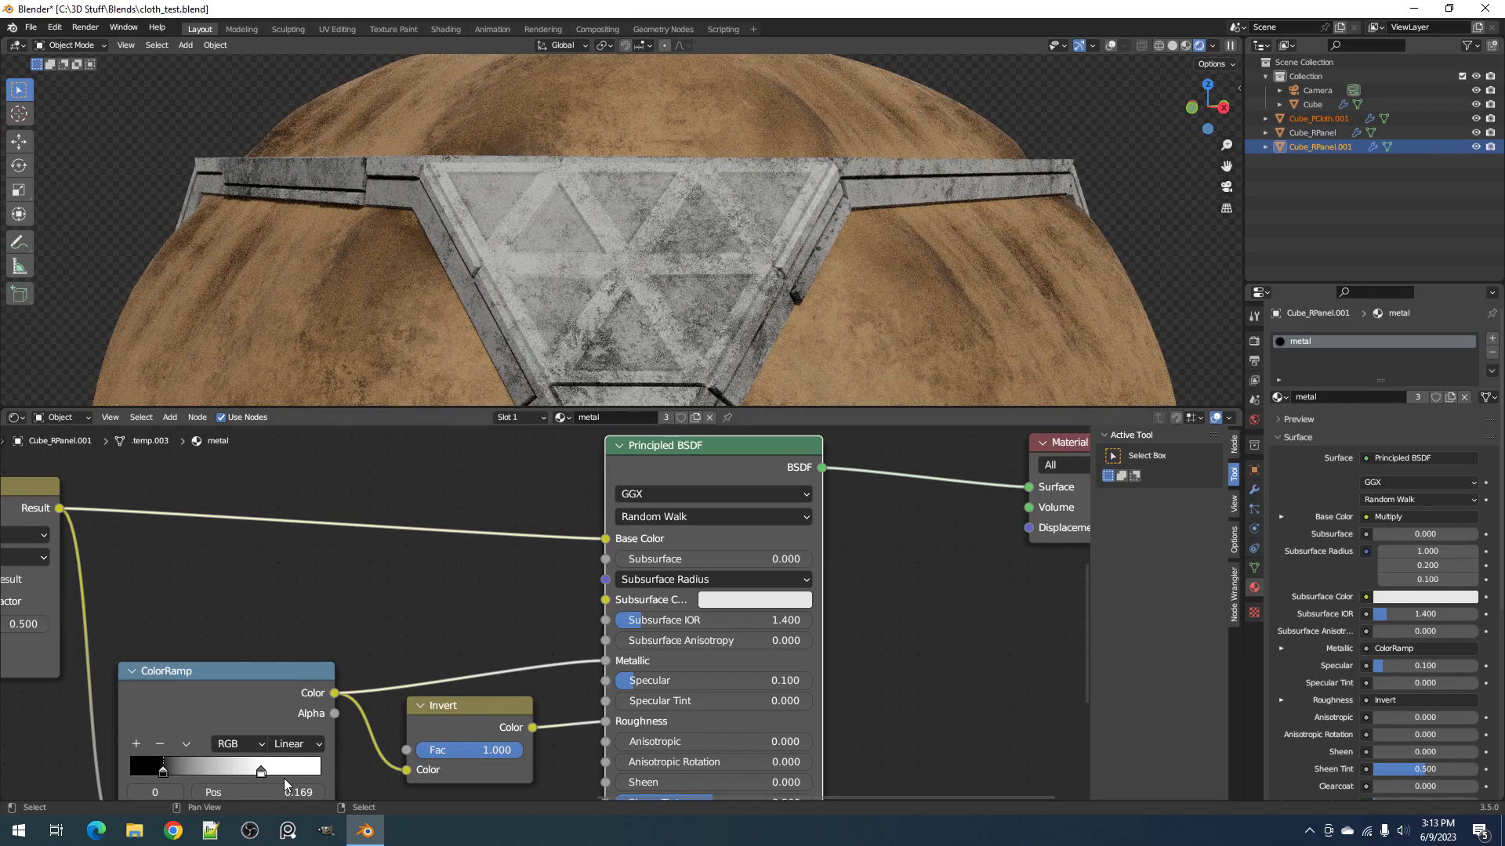
Step: Set the ColorRamp's white stop to 0.359 and black stop to 0.108, then save the file in Solid shading
drag(261, 772, 203, 772)
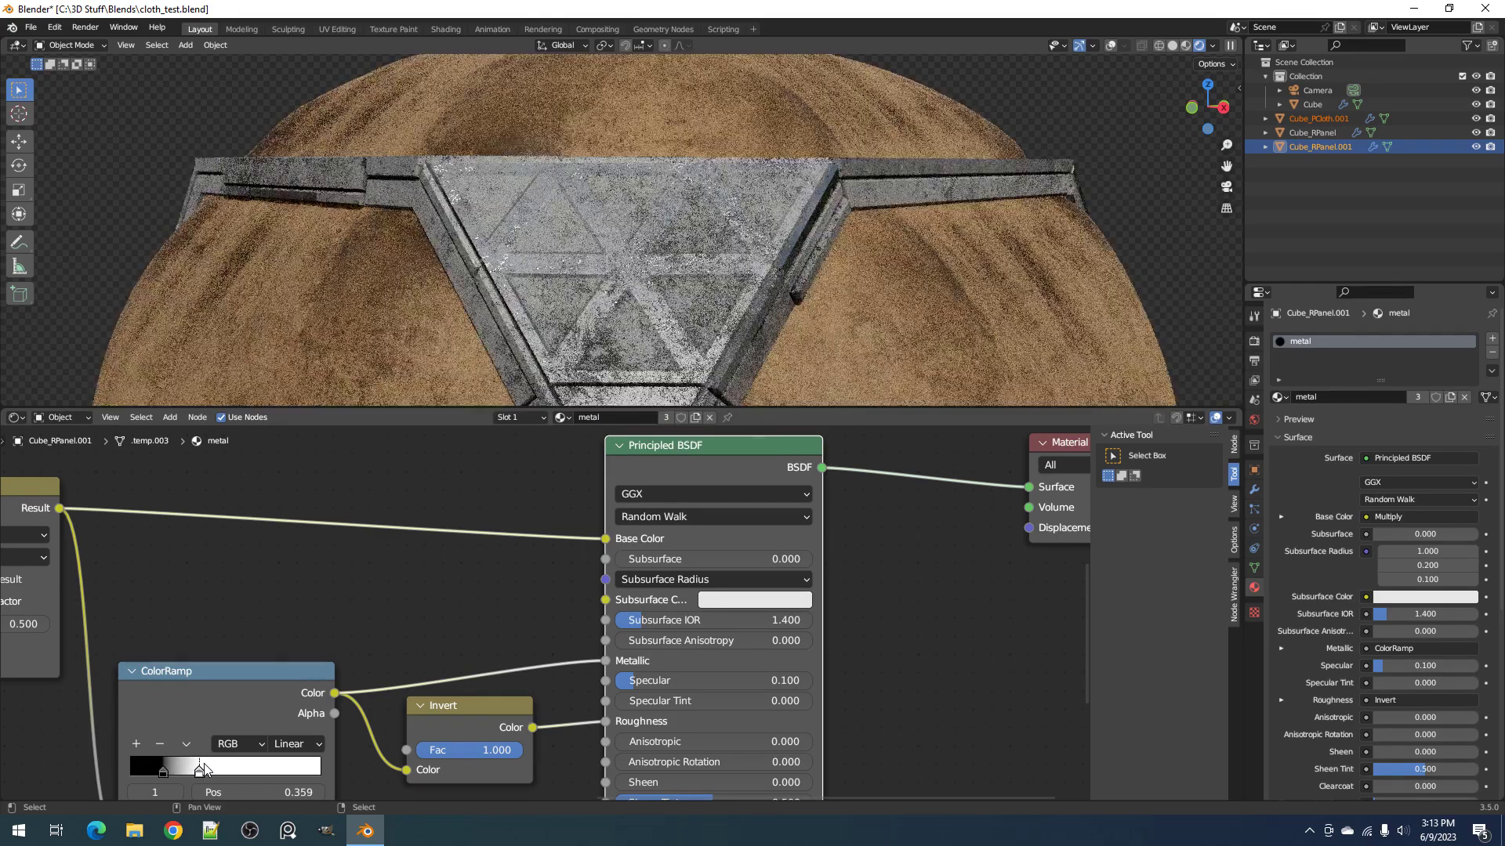
drag(163, 772, 152, 772)
scroll(606, 355, down, 5)
middle_drag(633, 317, 718, 169)
scroll(721, 105, up, 3)
scroll(719, 168, down, 2)
mouse_move(719, 169)
shift+middle_down()
mouse_move(715, 119)
mouse_move(708, 228)
shift+middle_up()
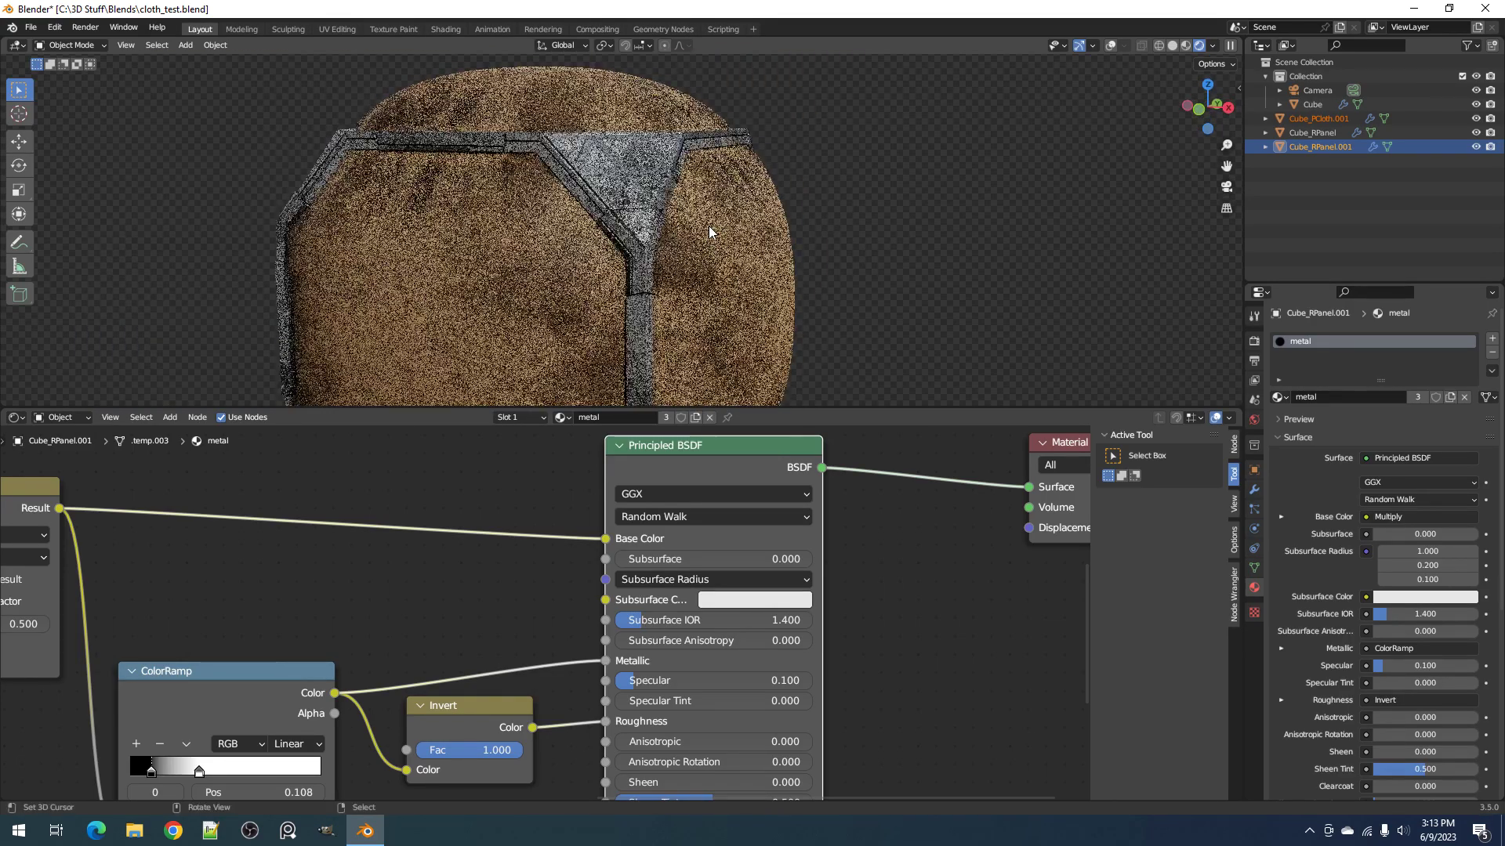
key(z)
click(796, 228)
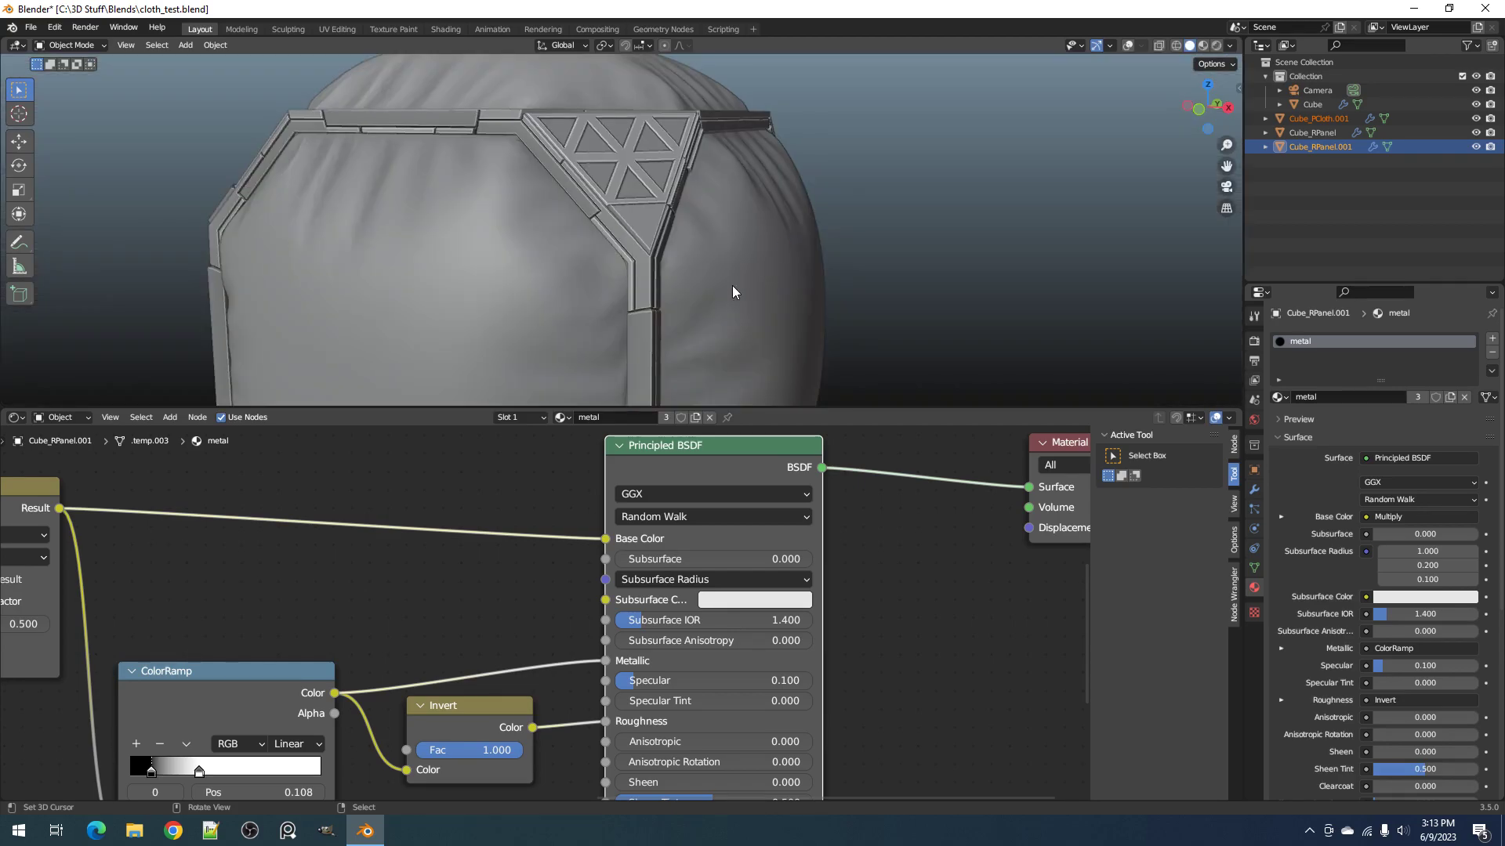
key(ctrl+s)
Step: Check the metal frame from a higher angle in Rendered shading and return to Solid shading
scroll(298, 541, down, 3)
middle_drag(592, 243, 553, 272)
key(Home)
key(z)
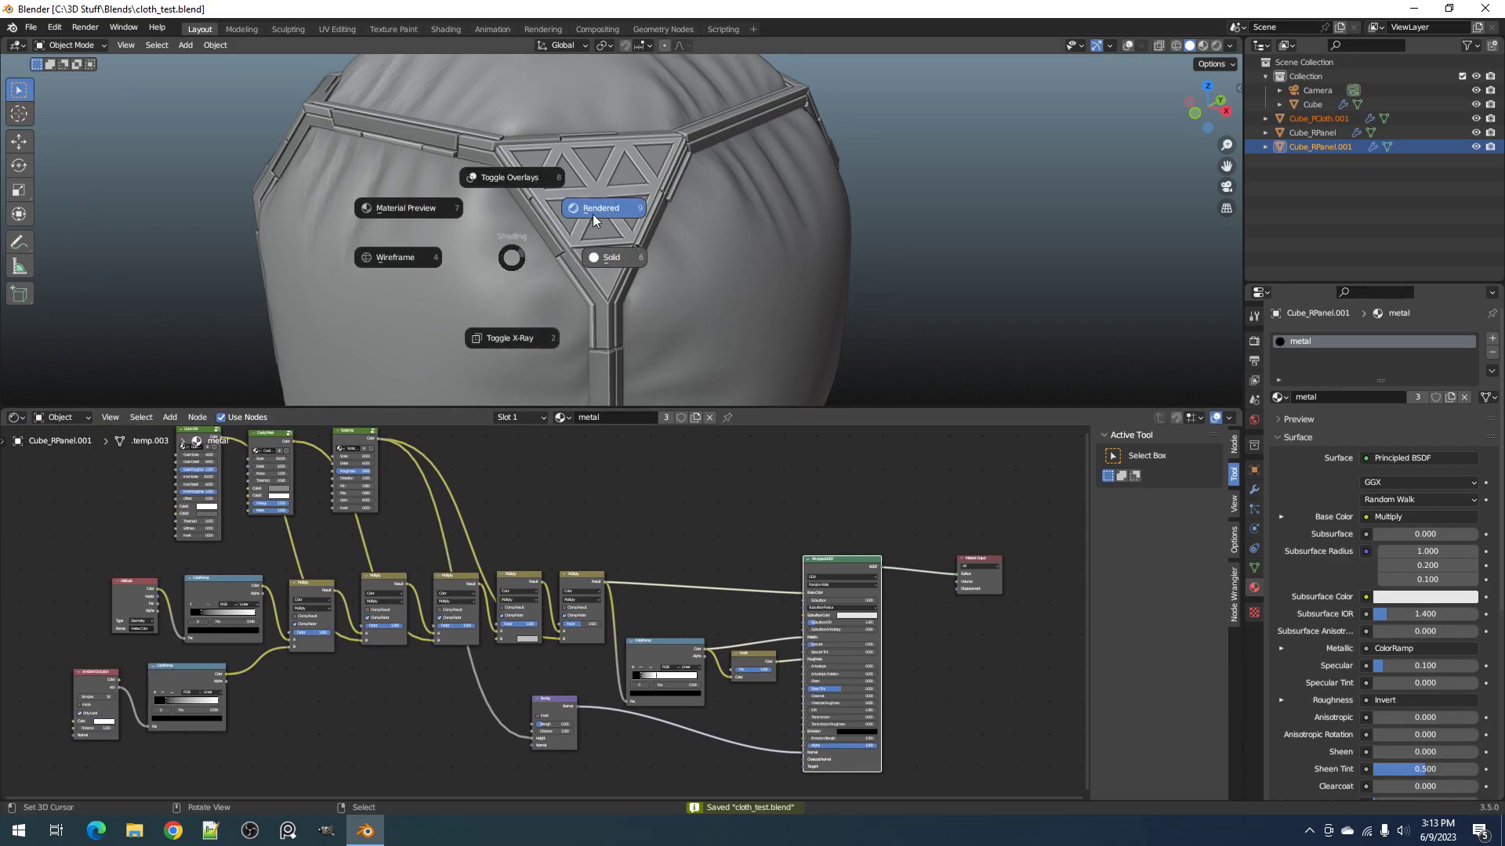
click(629, 214)
key(z)
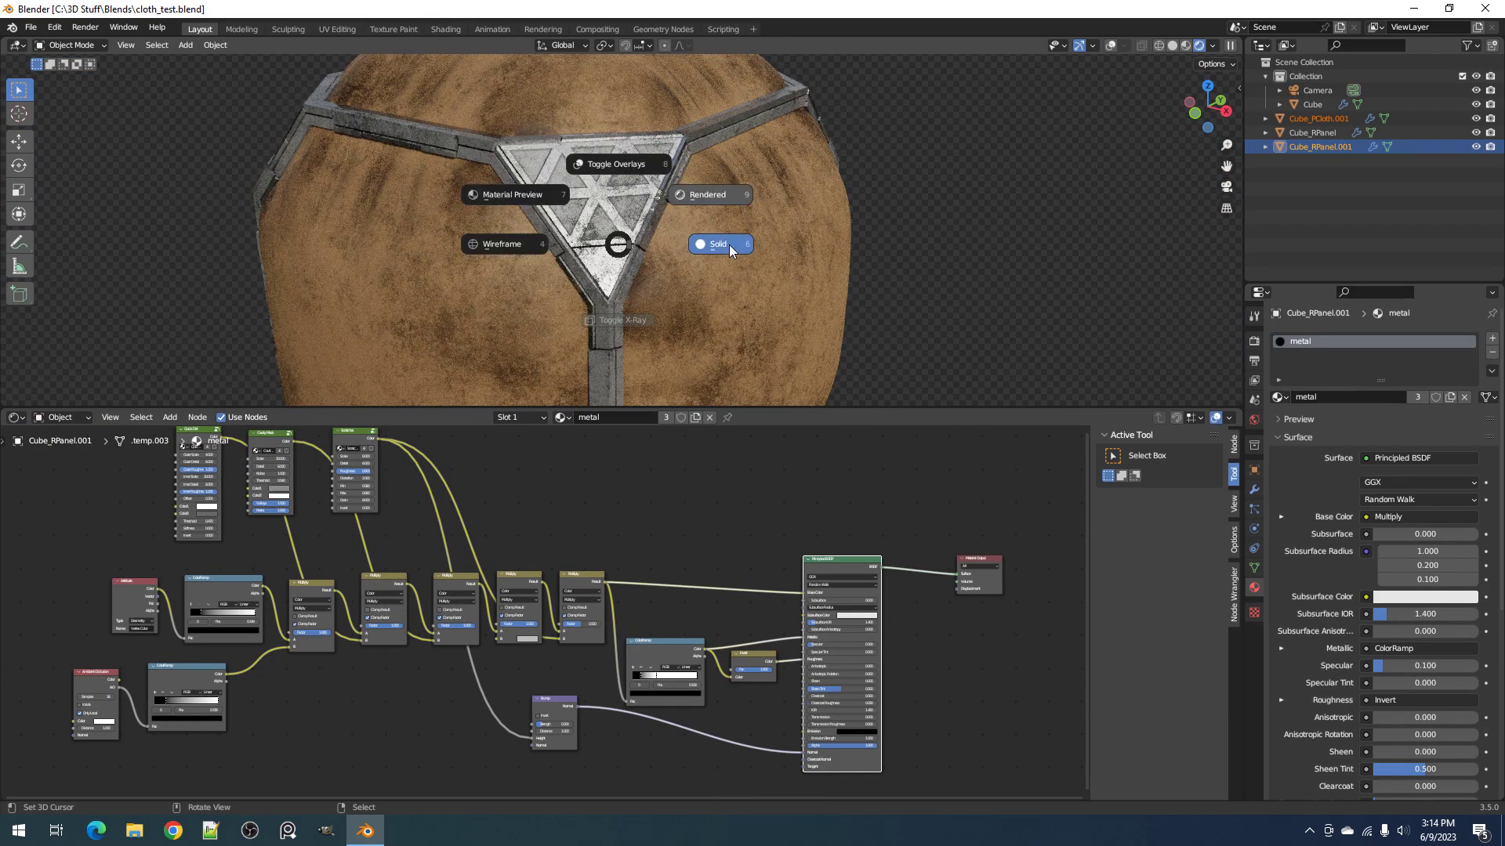
click(729, 252)
Step: Tint the Quick Dirt node's Color1 pale cream with hue 0.122 and saturation 0.282 in Rendered shading
scroll(242, 516, up, 2)
middle_drag(241, 516, 602, 618)
scroll(538, 601, up, 7)
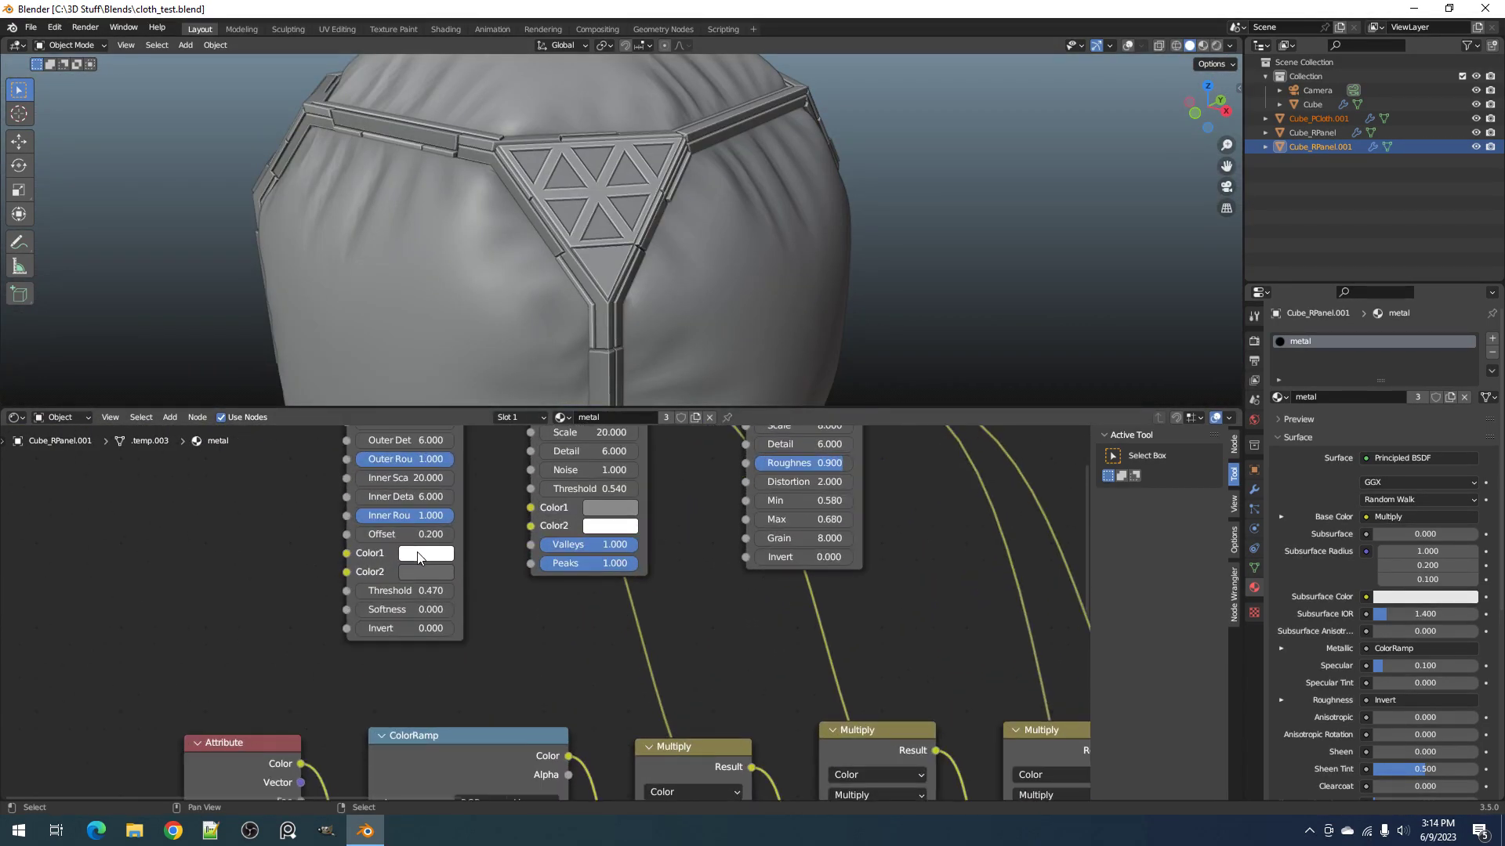
key(z)
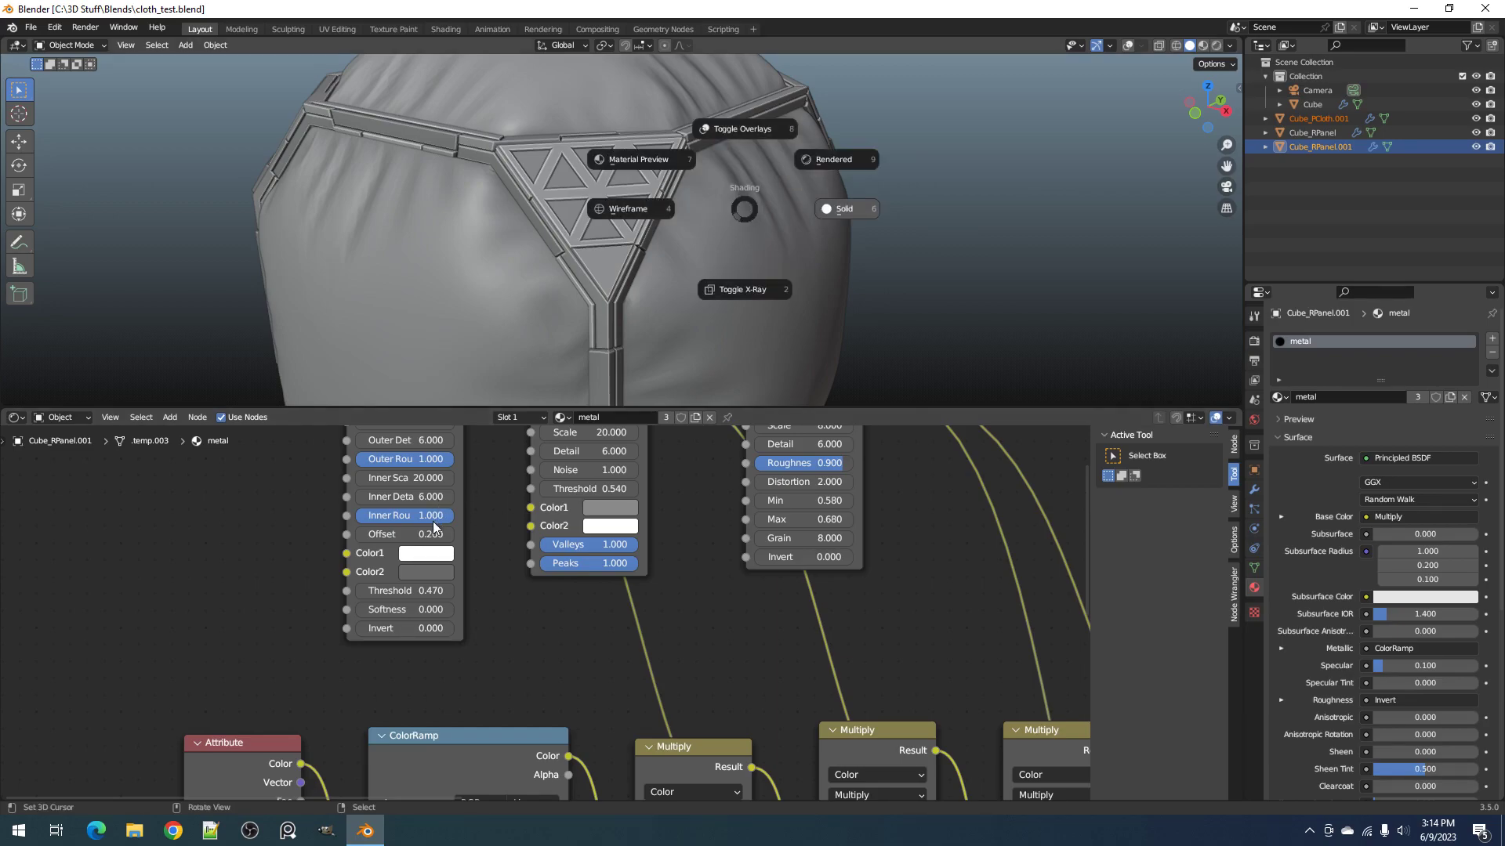
key(Escape)
mouse_move(497, 507)
middle_down()
mouse_move(520, 632)
mouse_move(512, 569)
mouse_move(535, 610)
middle_up()
key(z)
click(744, 180)
scroll(546, 611, up, 5)
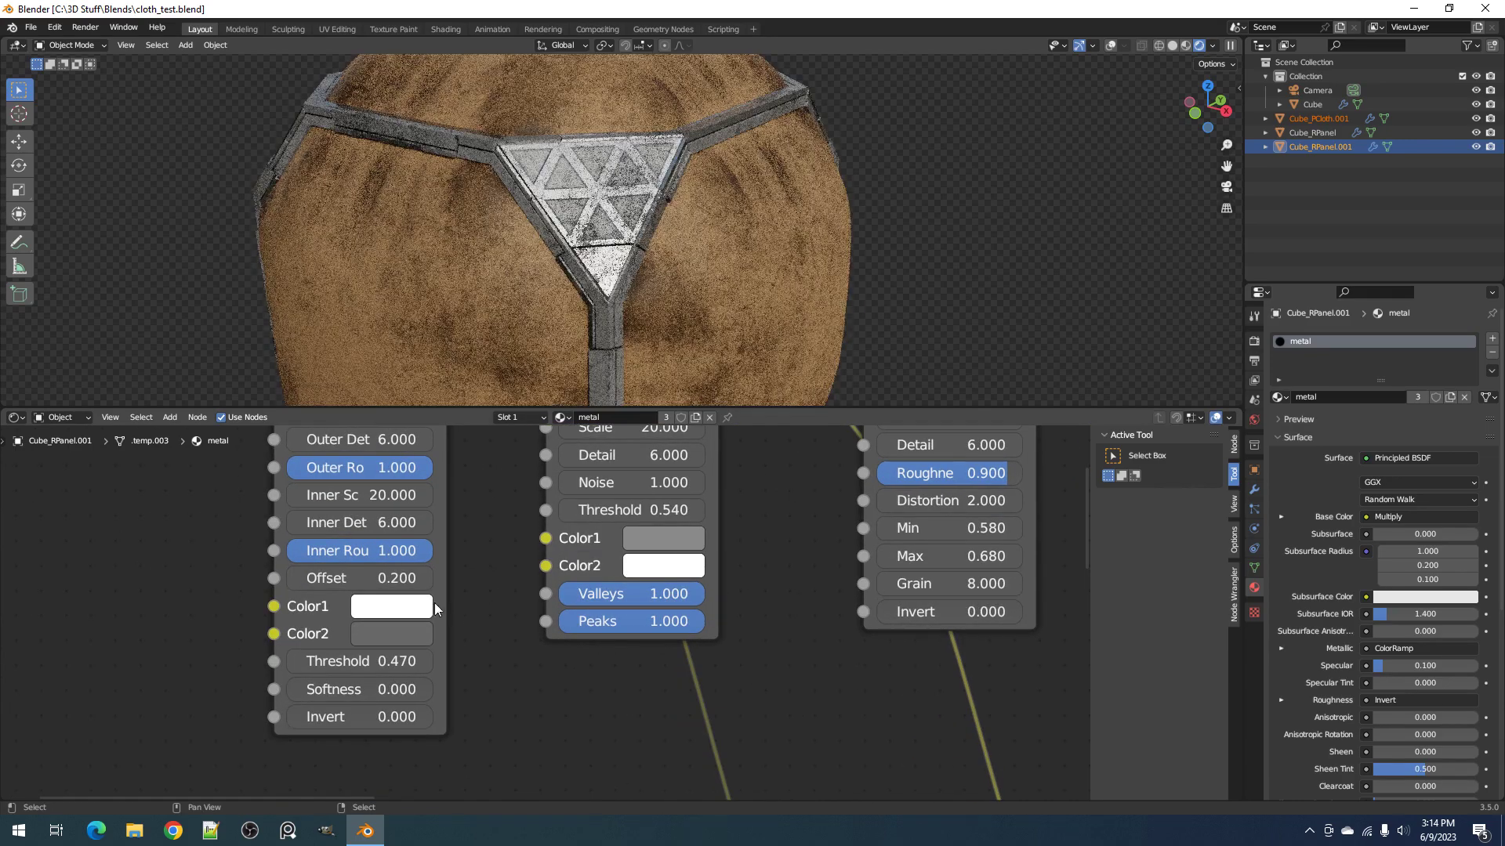
click(428, 608)
click(445, 350)
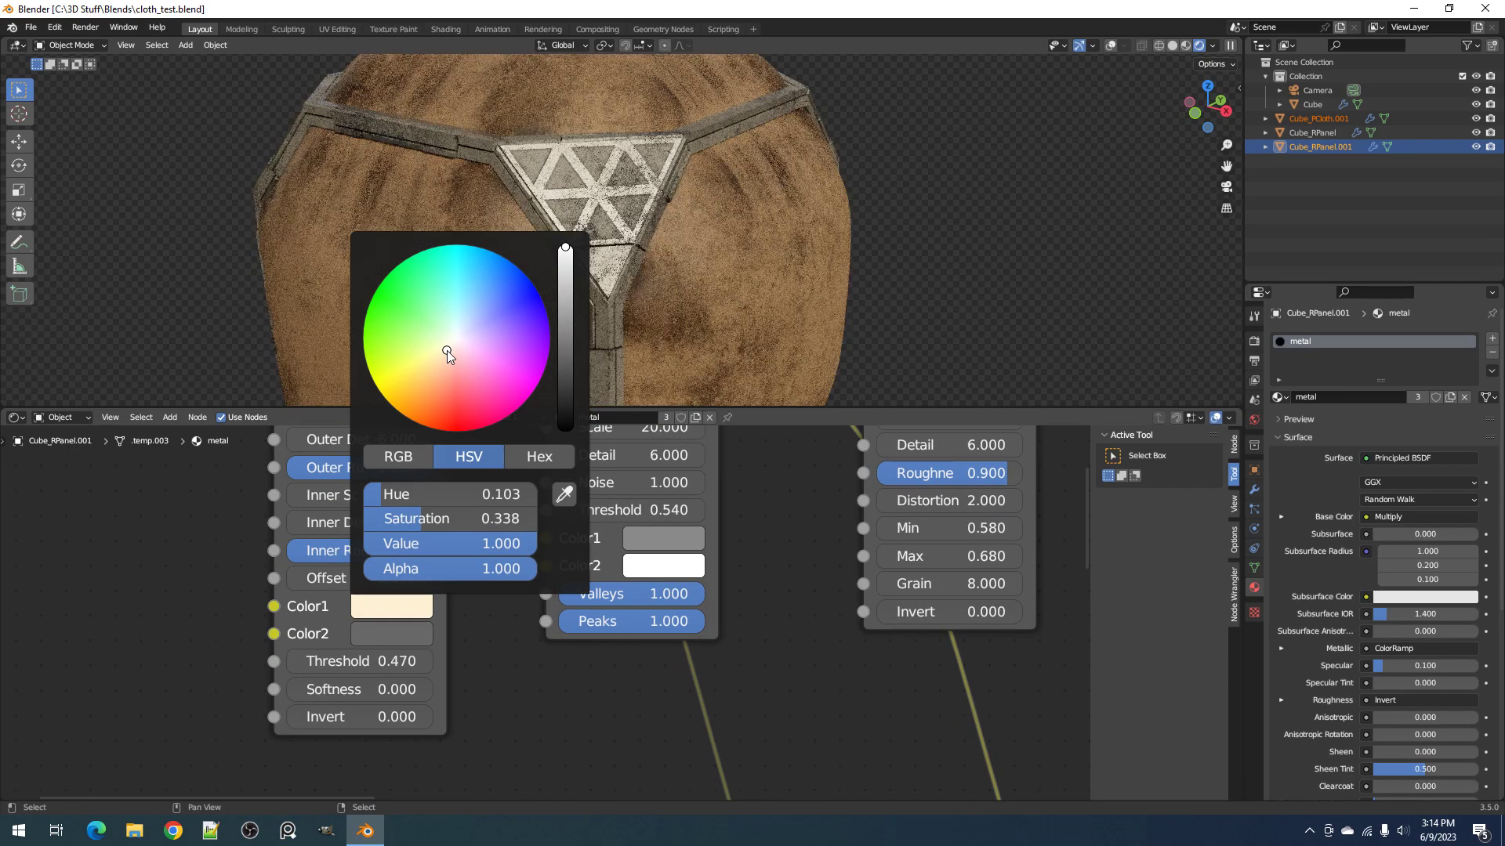
drag(449, 349, 447, 346)
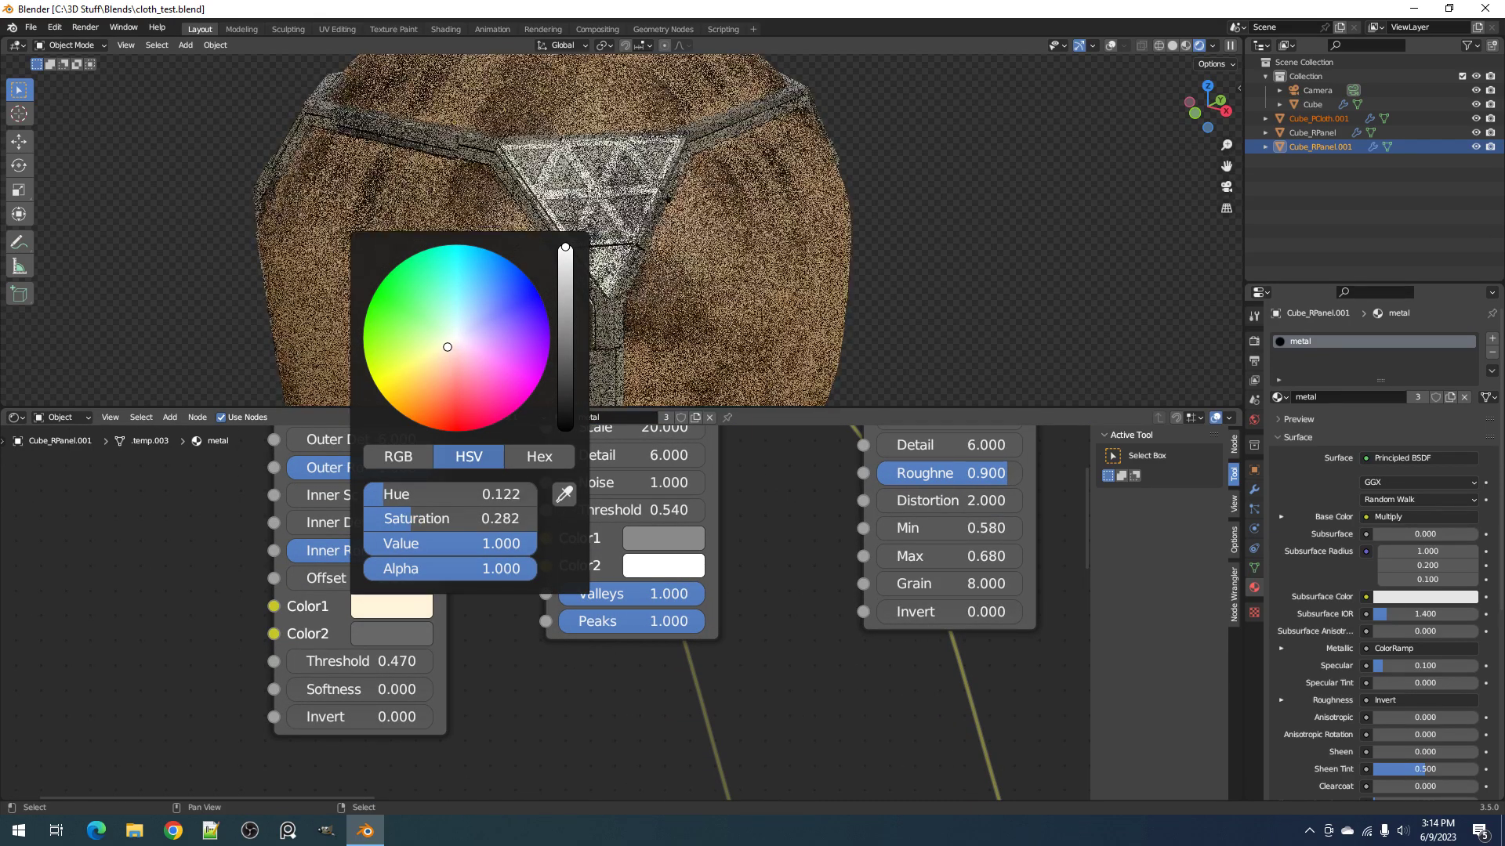
Step: Review the tinted metal from farther away, return to Solid shading and save the file
mouse_move(702, 287)
middle_down()
mouse_move(729, 210)
mouse_move(691, 307)
middle_up()
key(z)
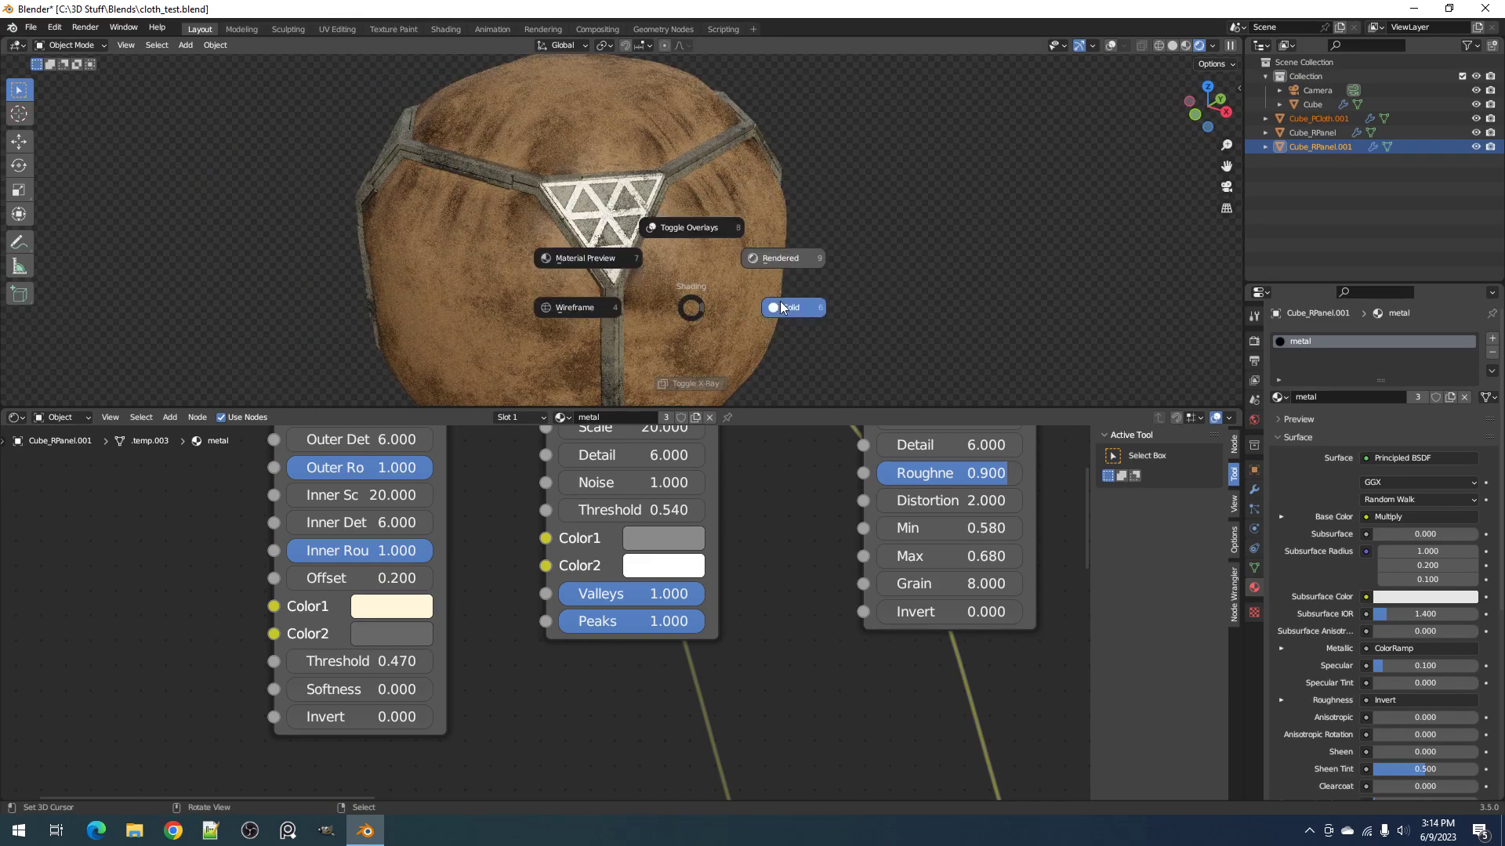
click(710, 307)
scroll(599, 733, down, 3)
key(ctrl+s)
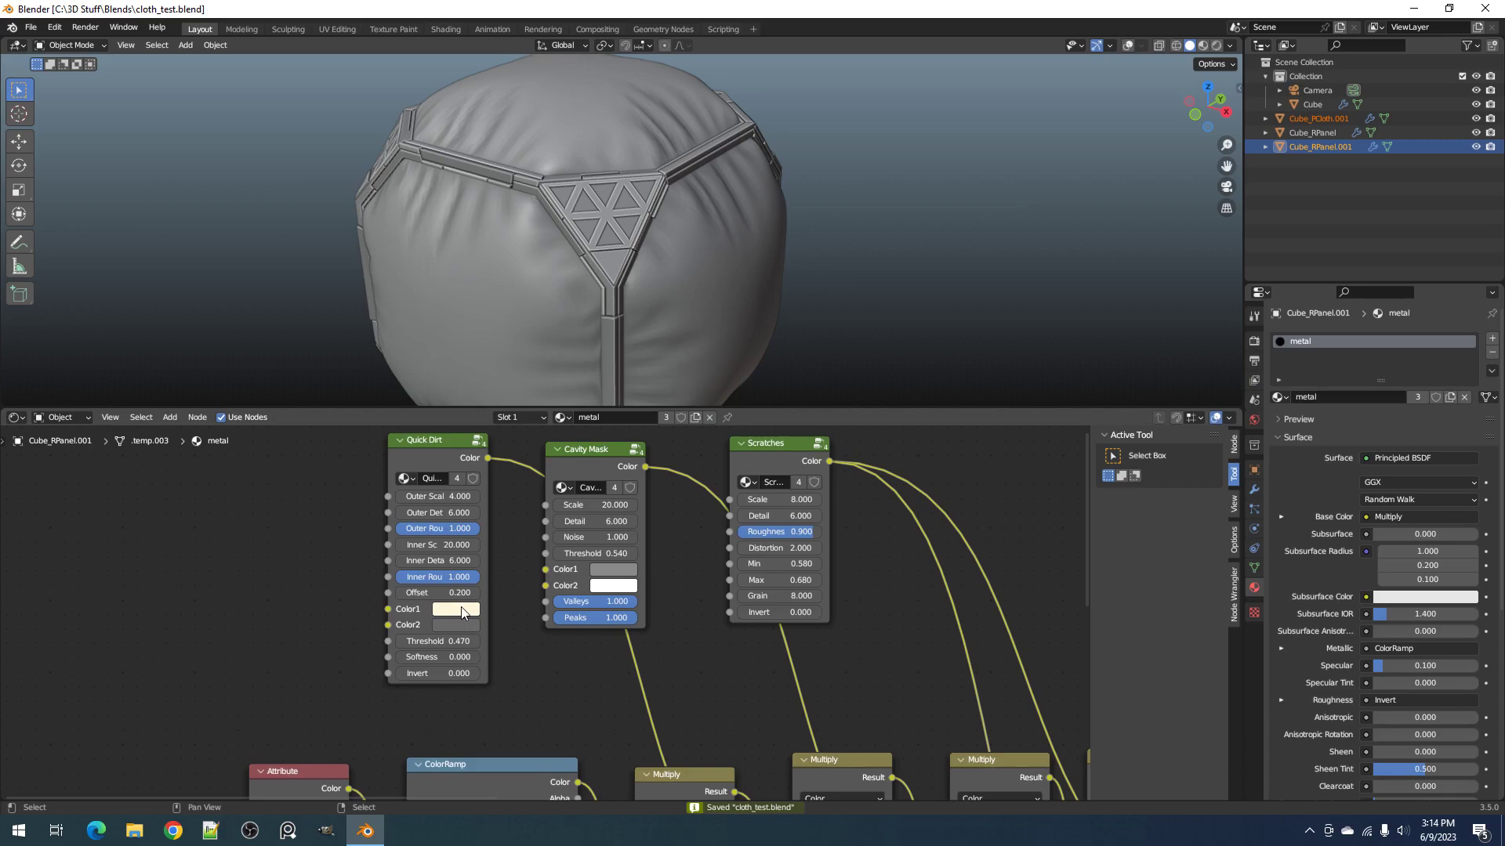
Step: Move the vertex colour ColorRamp closer to its Attribute node
scroll(493, 666, down, 4)
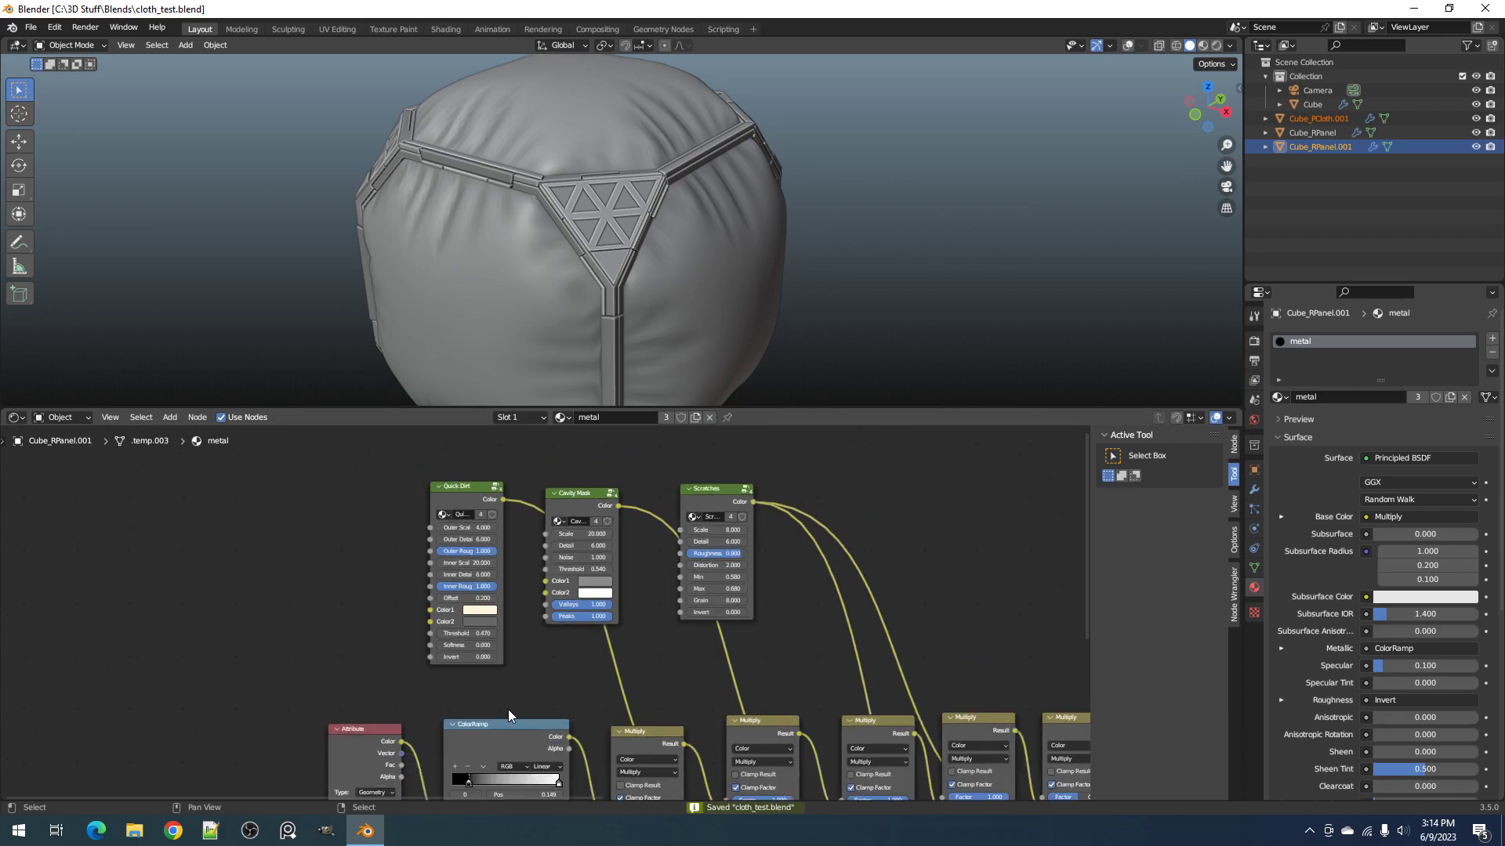
middle_drag(508, 708, 549, 521)
scroll(536, 556, up, 5)
scroll(548, 615, down, 3)
middle_drag(585, 624, 535, 638)
drag(505, 570, 486, 570)
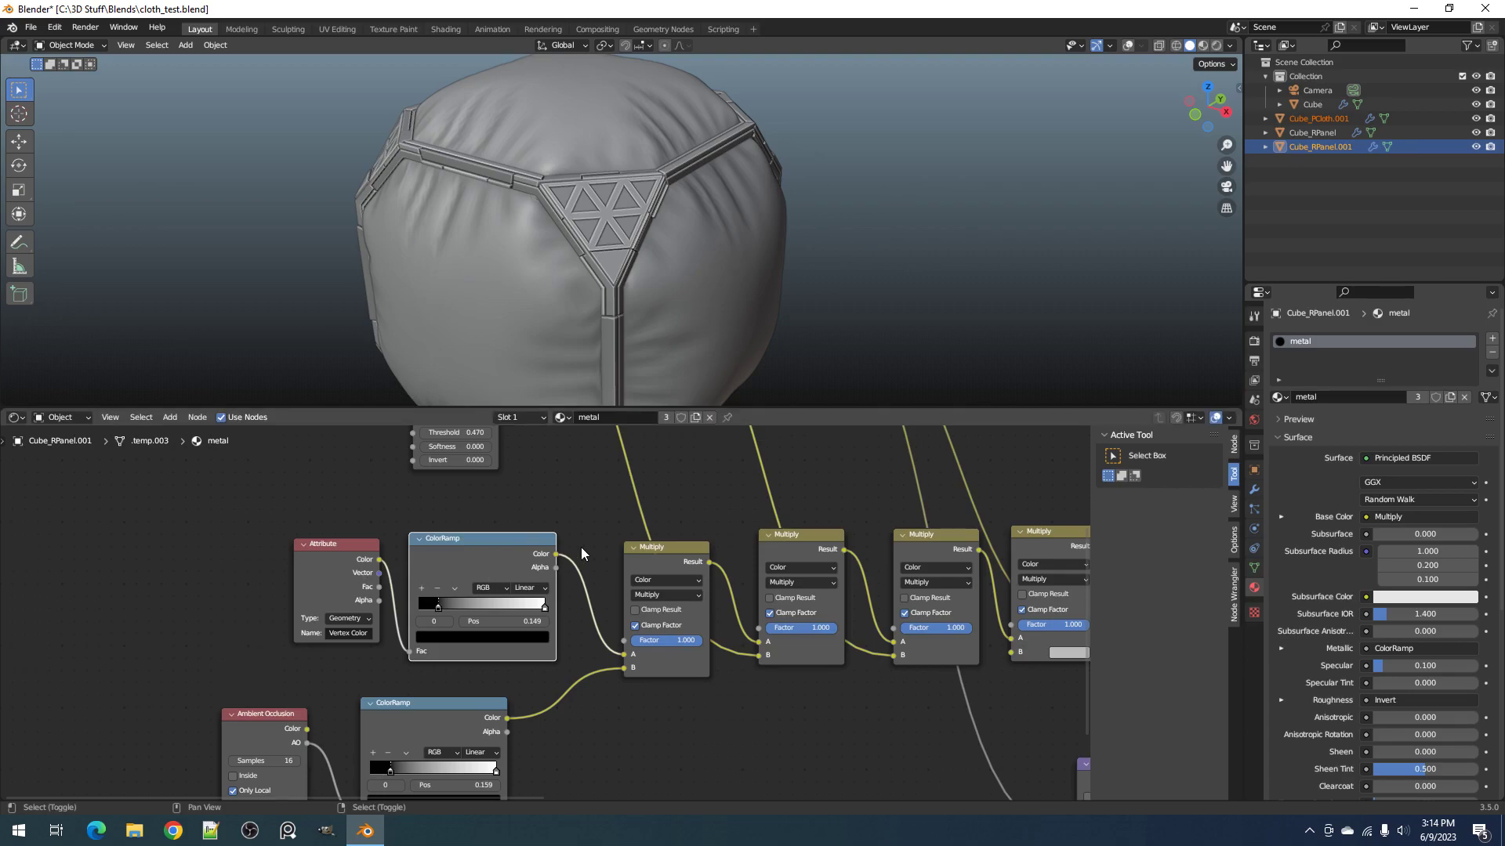
Step: Try to insert a Mix Color node between the vertex colour ColorRamp and the first Multiply node
key(shift+a)
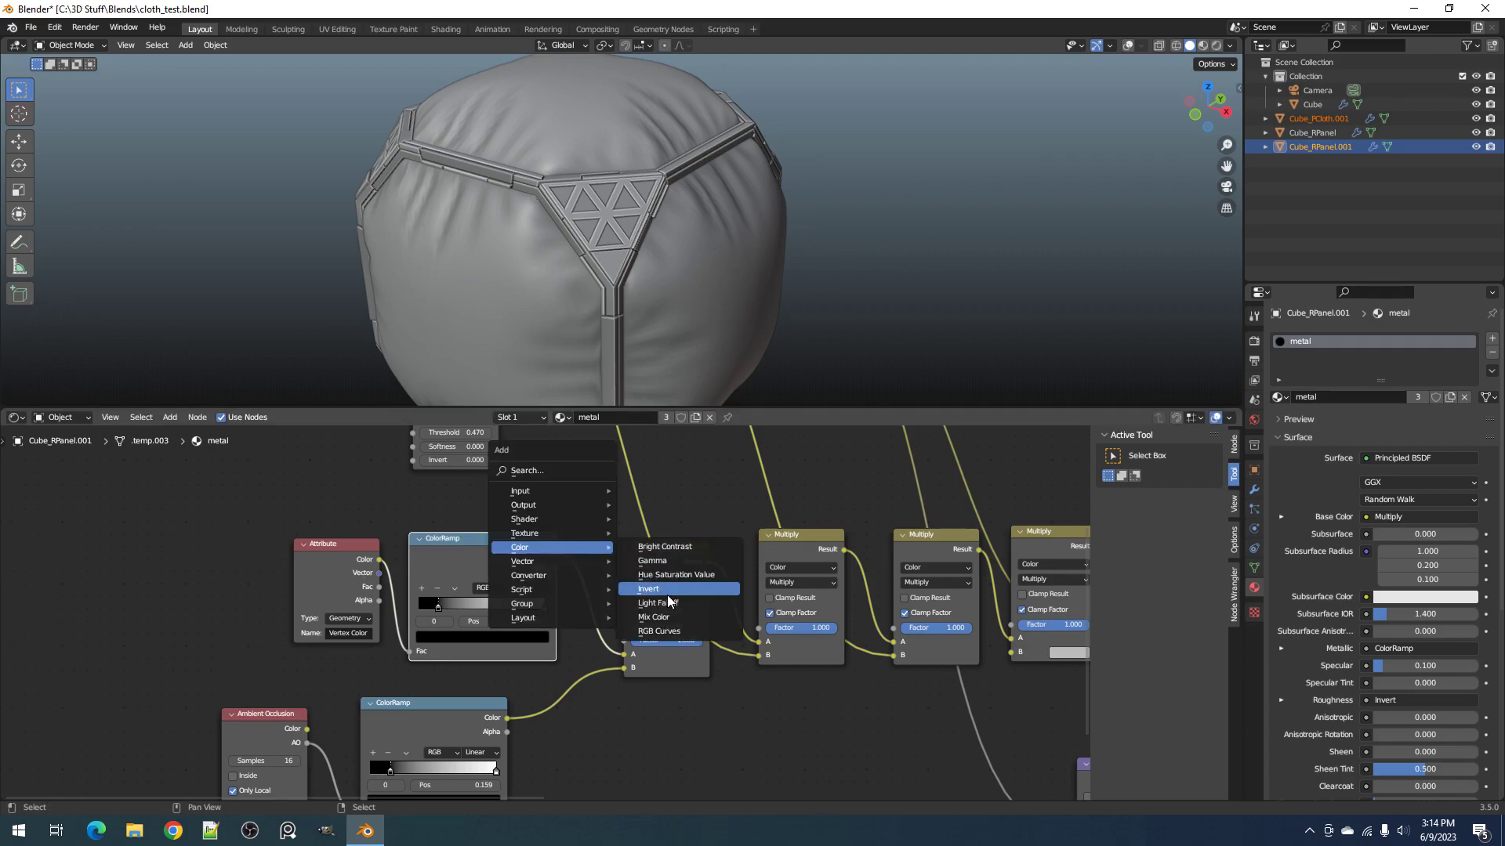
click(663, 617)
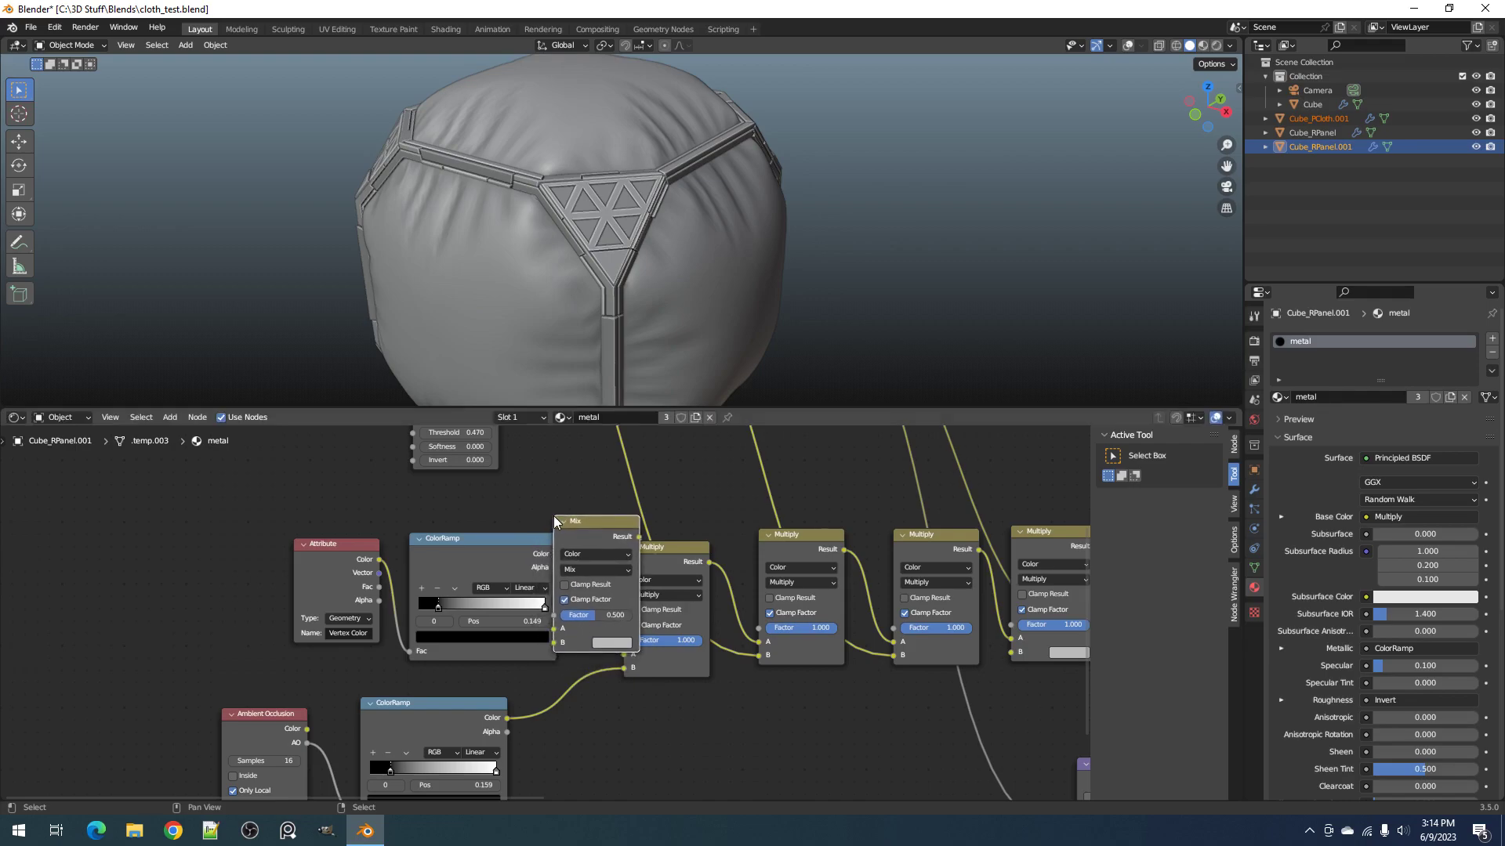
click(649, 570)
click(649, 570)
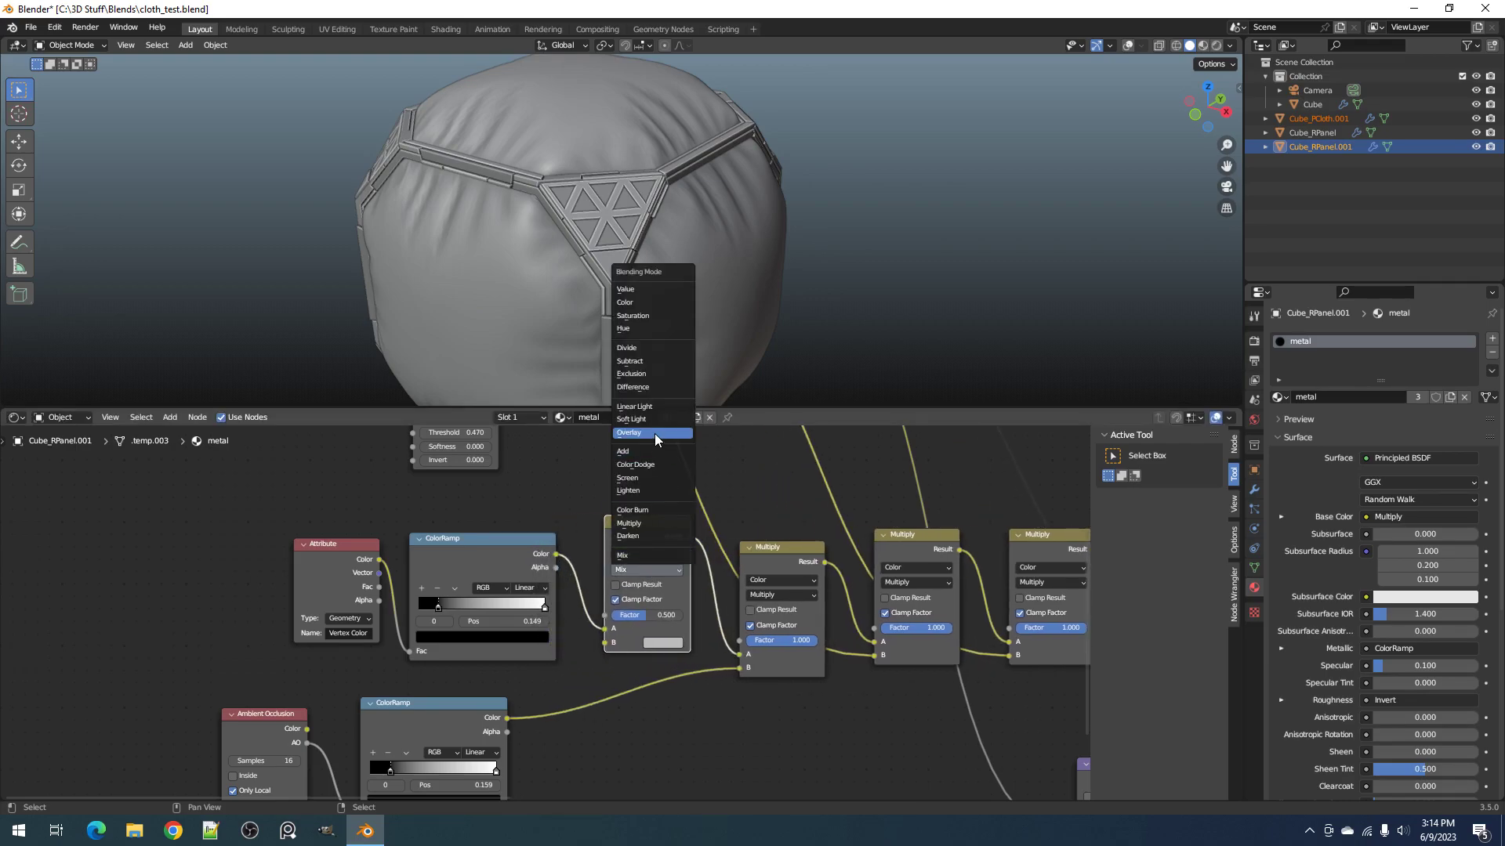
key(ctrl+x)
Step: Move the first two Multiply nodes back towards the vertex colour ColorRamp to close the gap in the node row
scroll(655, 525, down, 3)
middle_drag(655, 526, 609, 675)
mouse_move(456, 474)
mouse_down()
mouse_move(386, 483)
mouse_move(449, 507)
mouse_move(458, 493)
mouse_up()
drag(710, 698, 610, 694)
middle_drag(673, 725, 628, 715)
drag(757, 692, 692, 705)
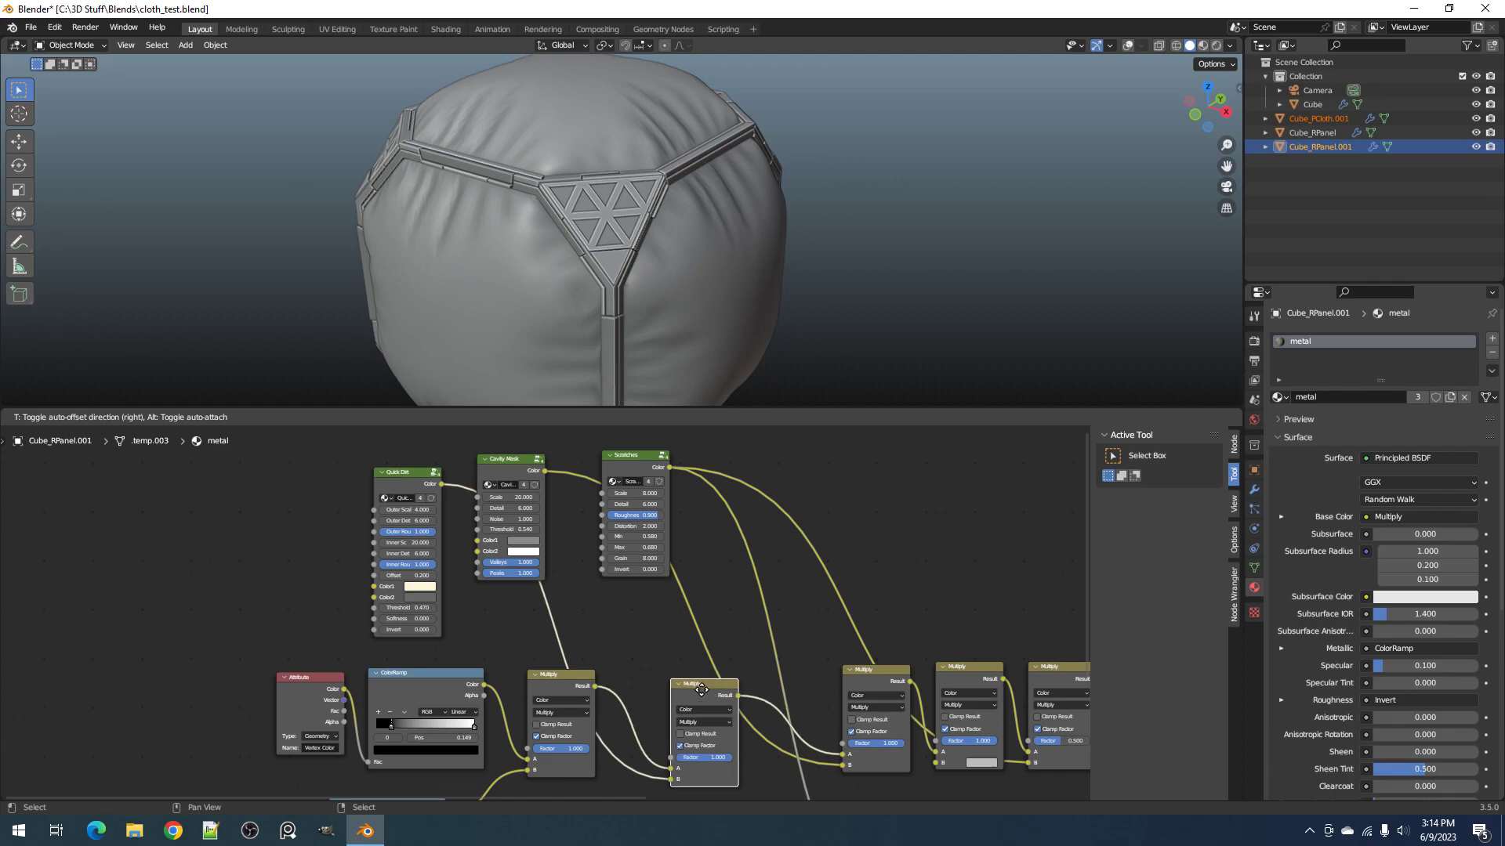
Step: Check the Quick Dirt node's Color1 and inspect the metal in Rendered shading, then return to Solid shading and save the file
scroll(429, 615, up, 2)
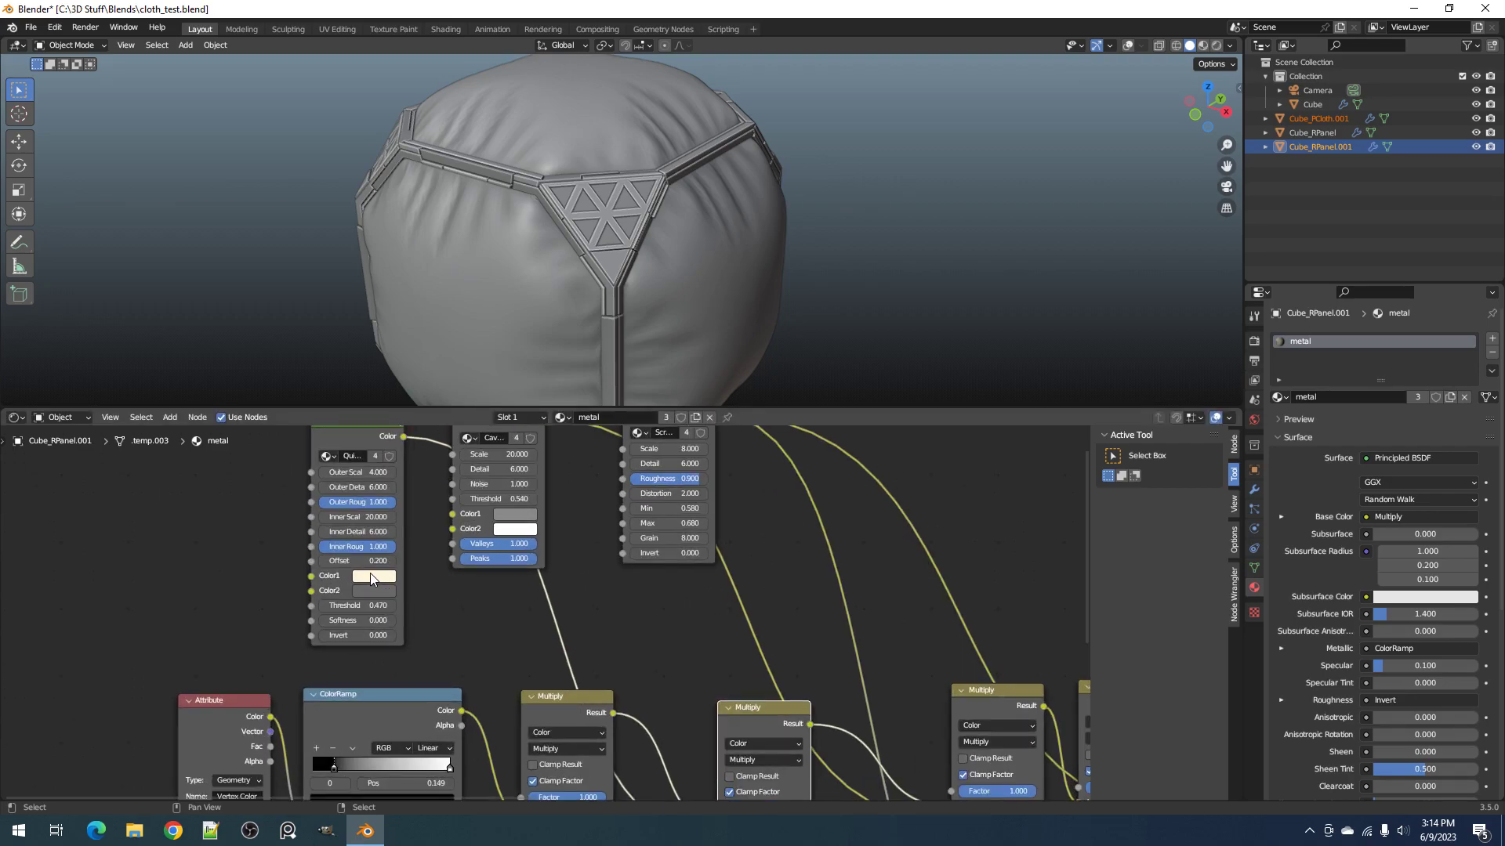
click(370, 572)
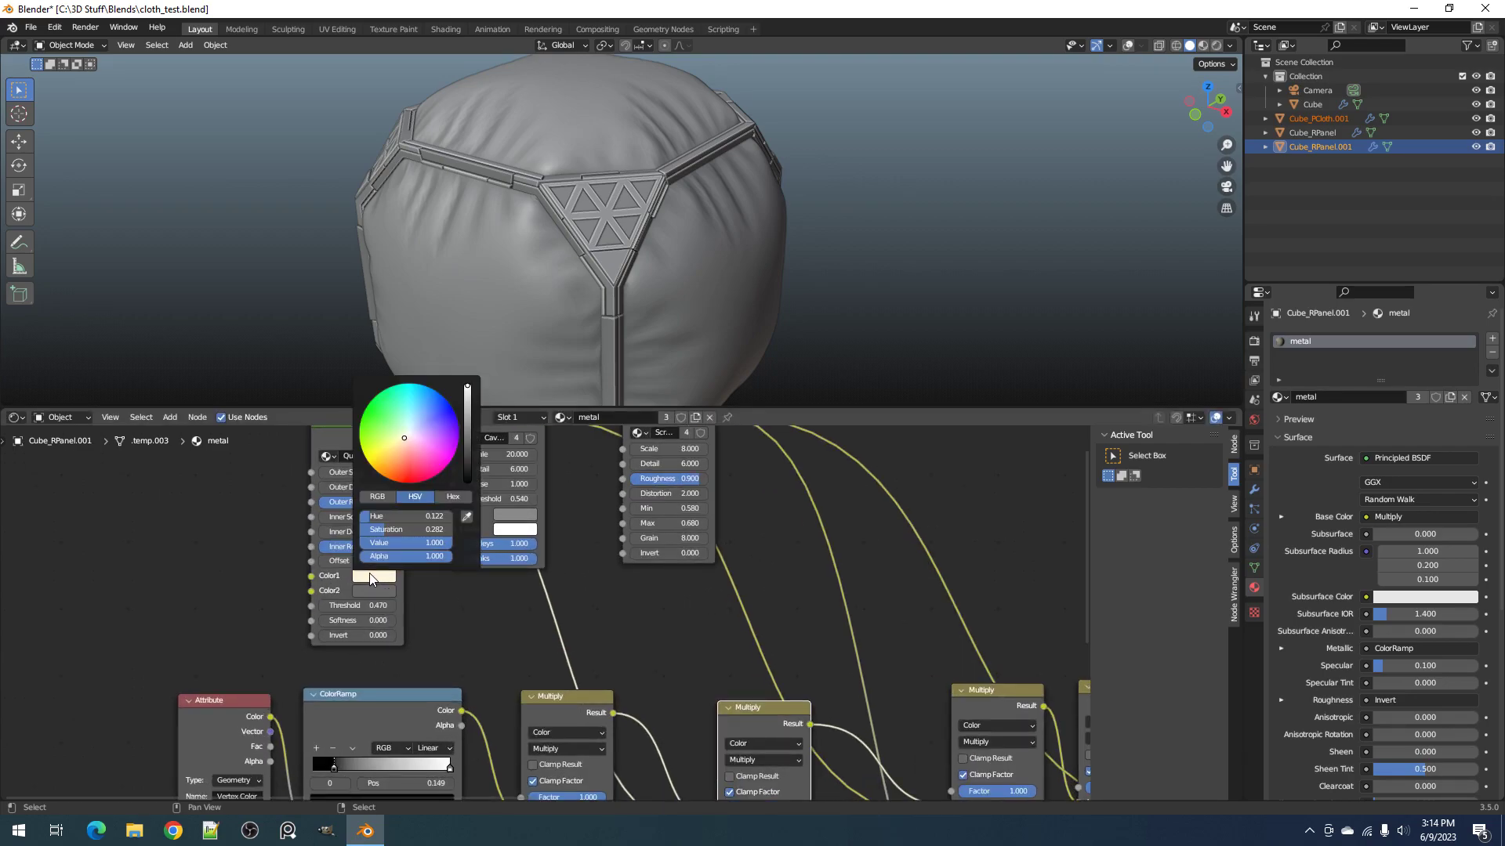
key(z)
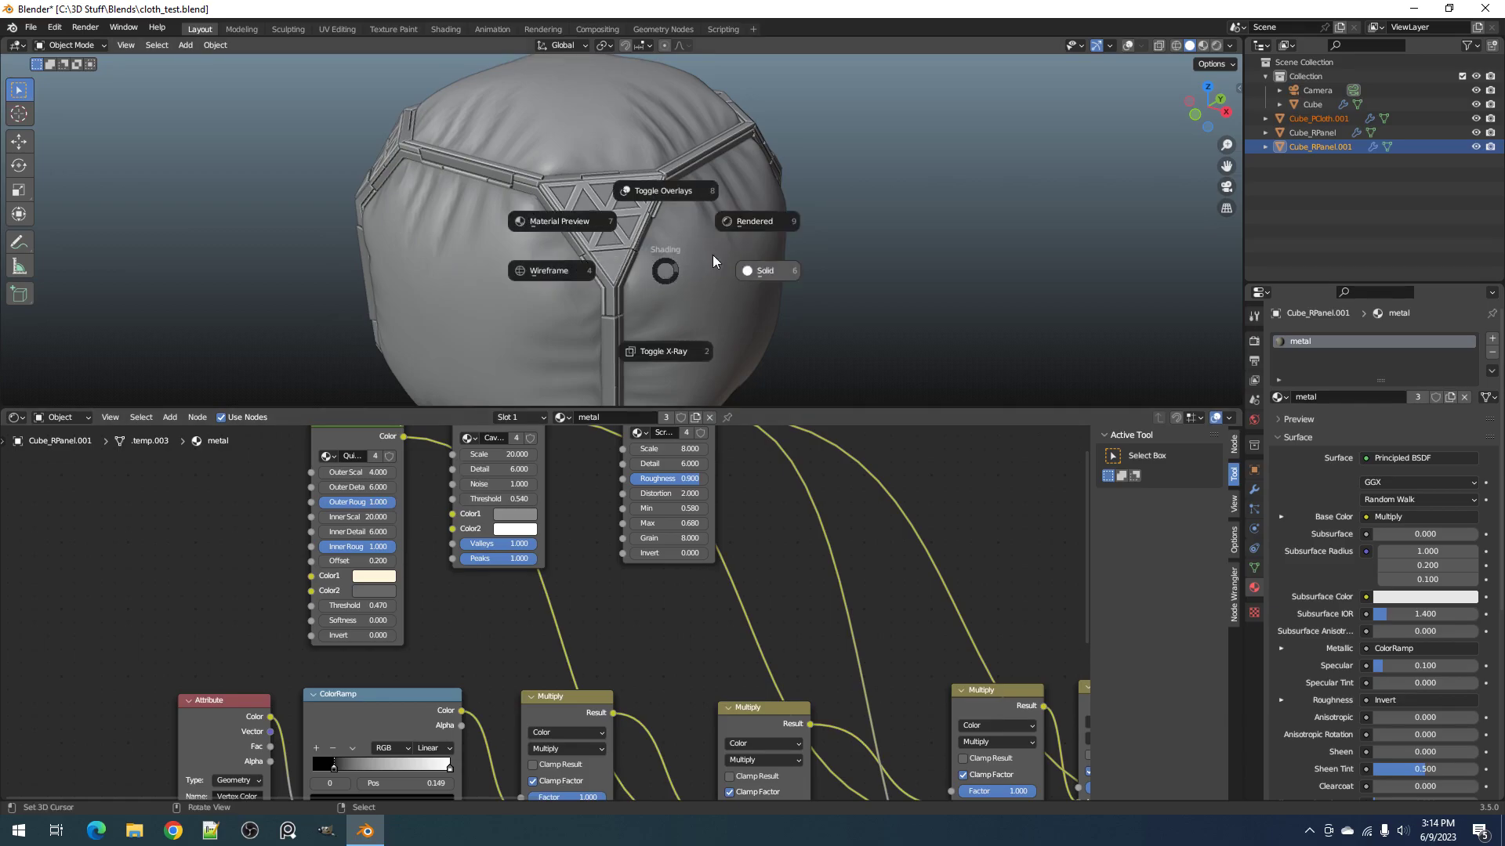
click(750, 226)
scroll(693, 282, up, 4)
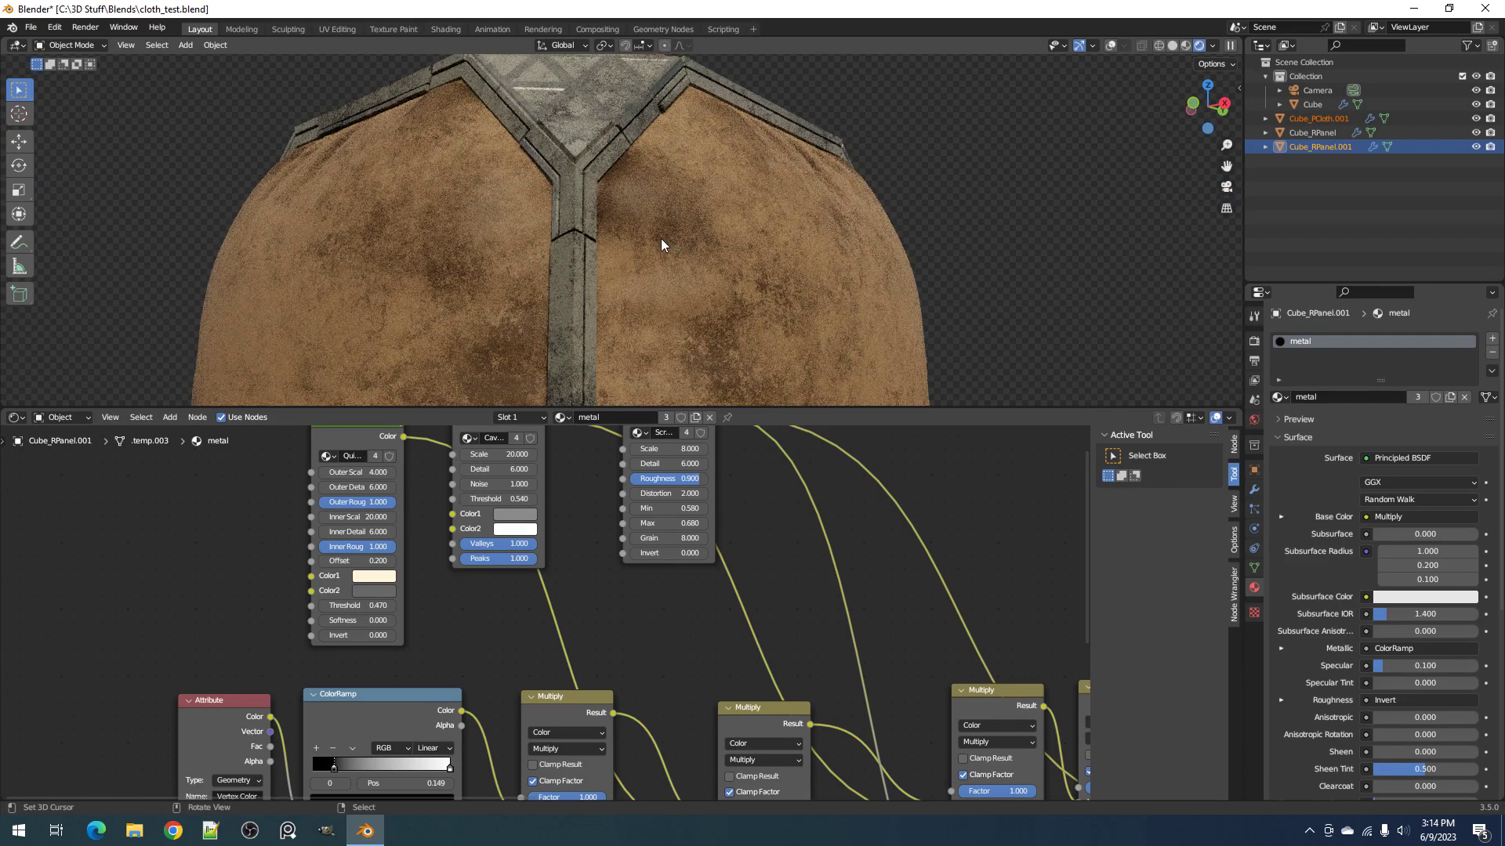
scroll(660, 238, down, 2)
middle_drag(691, 285, 703, 312)
key(z)
click(776, 312)
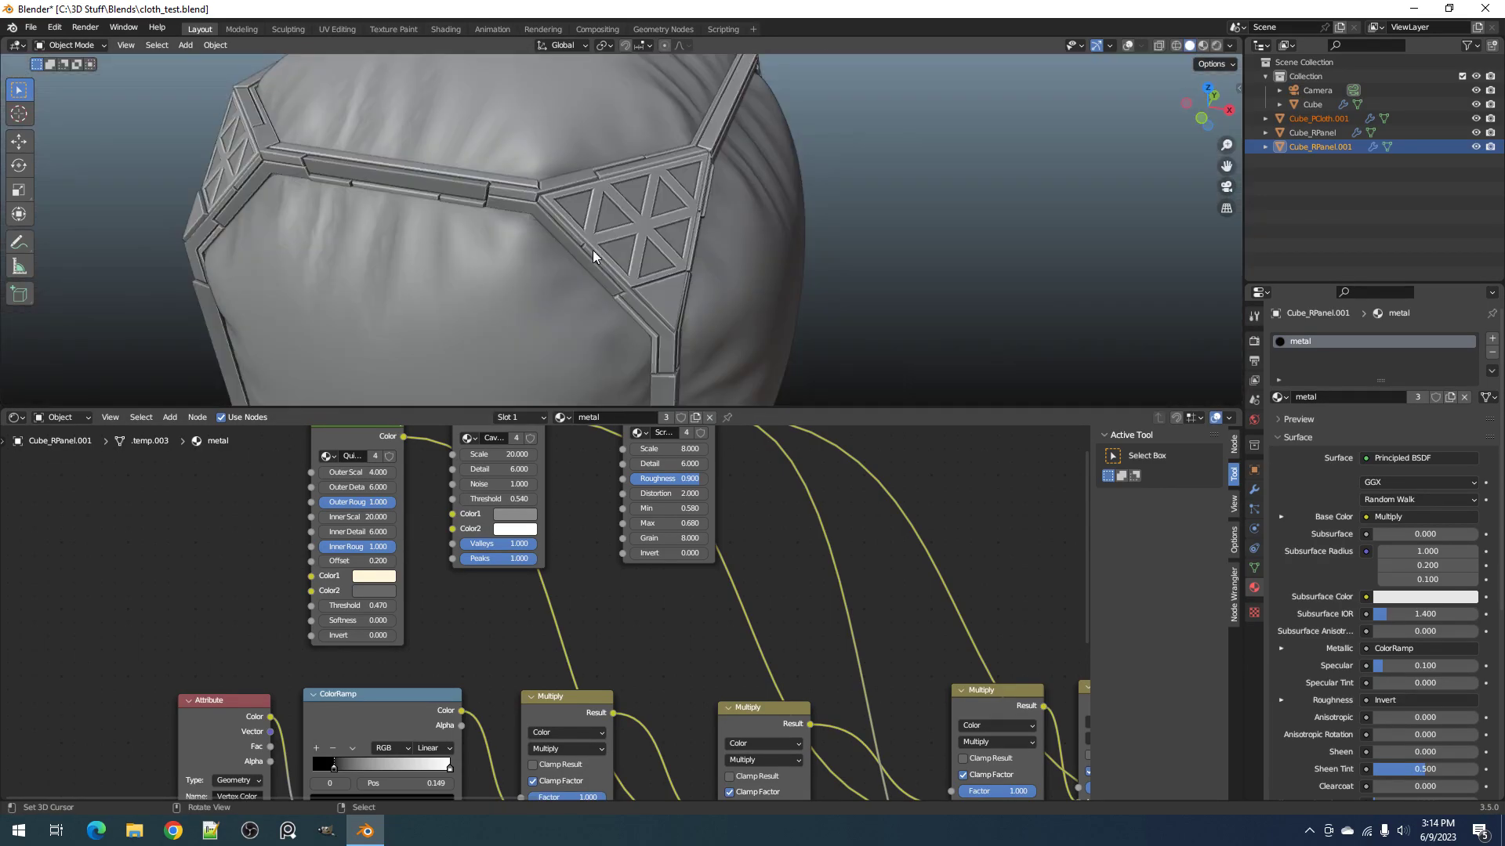
scroll(611, 254, down, 3)
key(ctrl+s)
Step: Move the last three Multiply nodes back towards the first two to close the gap in the node row
middle_drag(585, 246, 636, 251)
scroll(753, 509, down, 4)
middle_drag(759, 517, 528, 486)
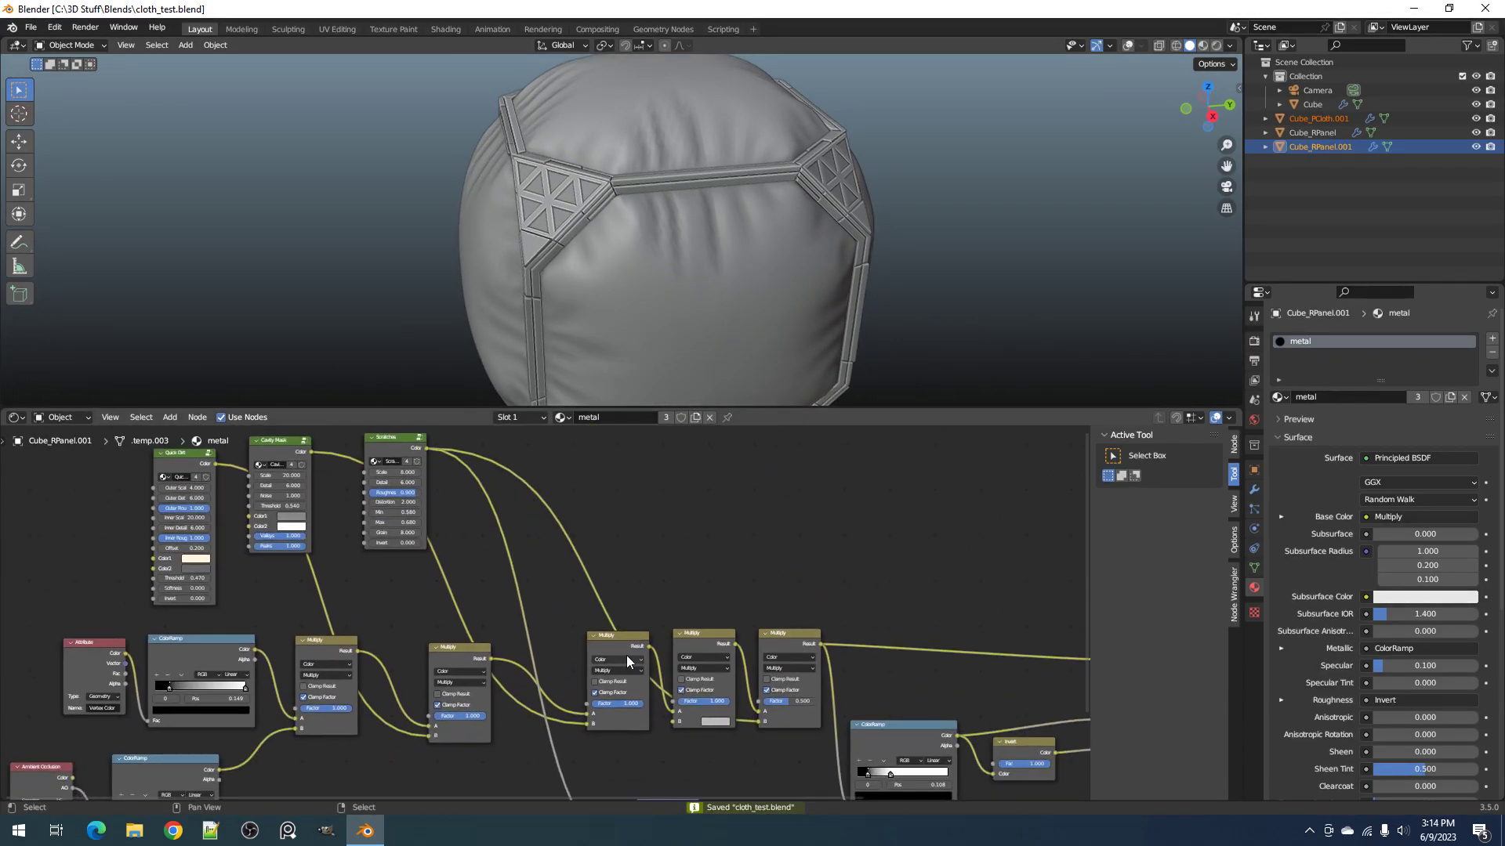
drag(604, 645, 549, 656)
drag(709, 638, 637, 649)
drag(797, 632, 713, 639)
scroll(795, 693, down, 4)
middle_drag(789, 684, 688, 605)
scroll(677, 556, up, 4)
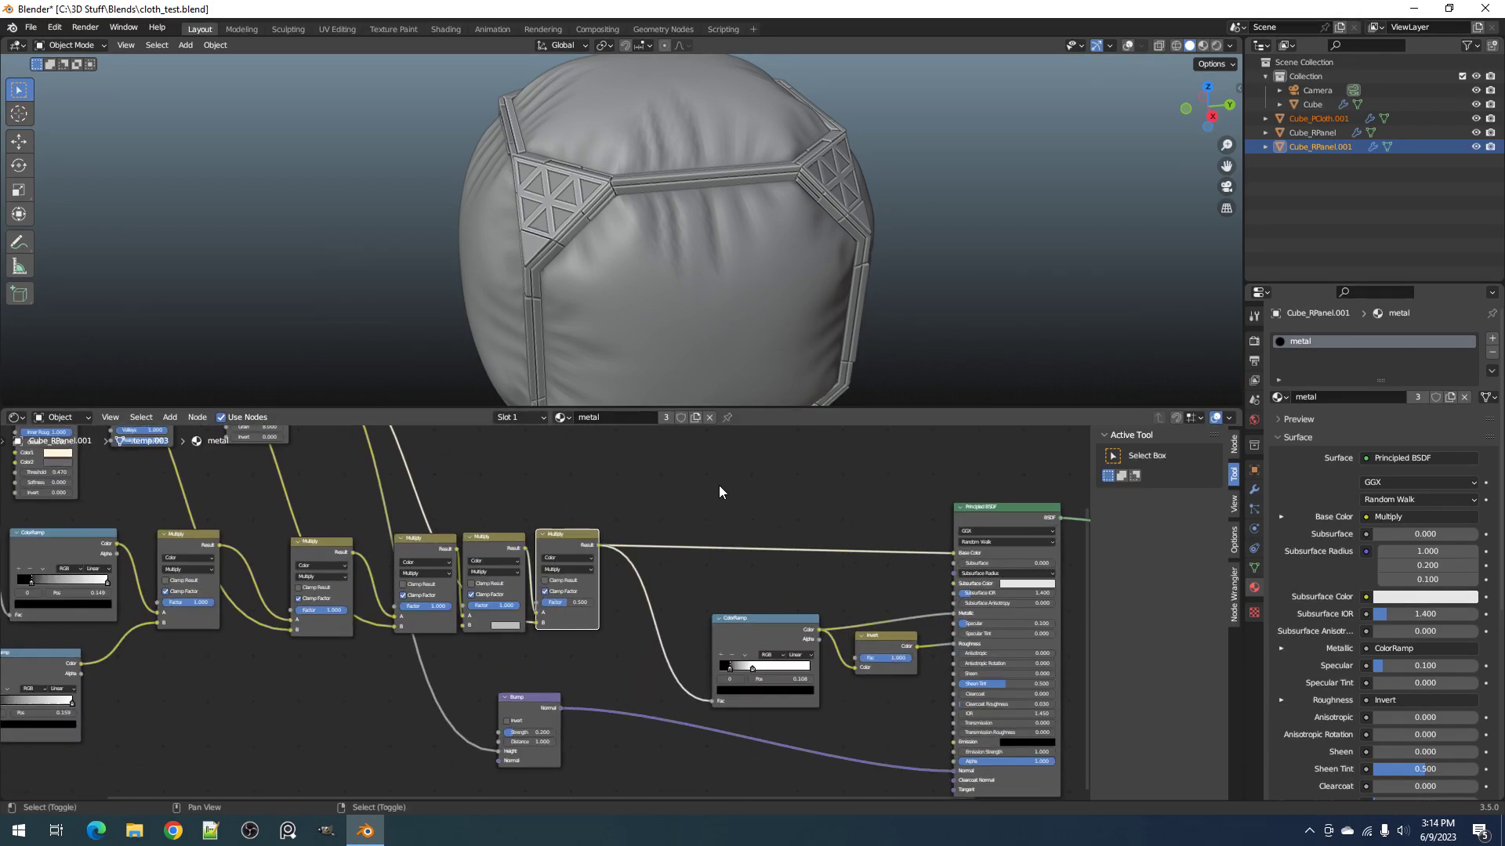
ctrl+right_drag(706, 502, 654, 600)
shift+right_drag(623, 674, 624, 674)
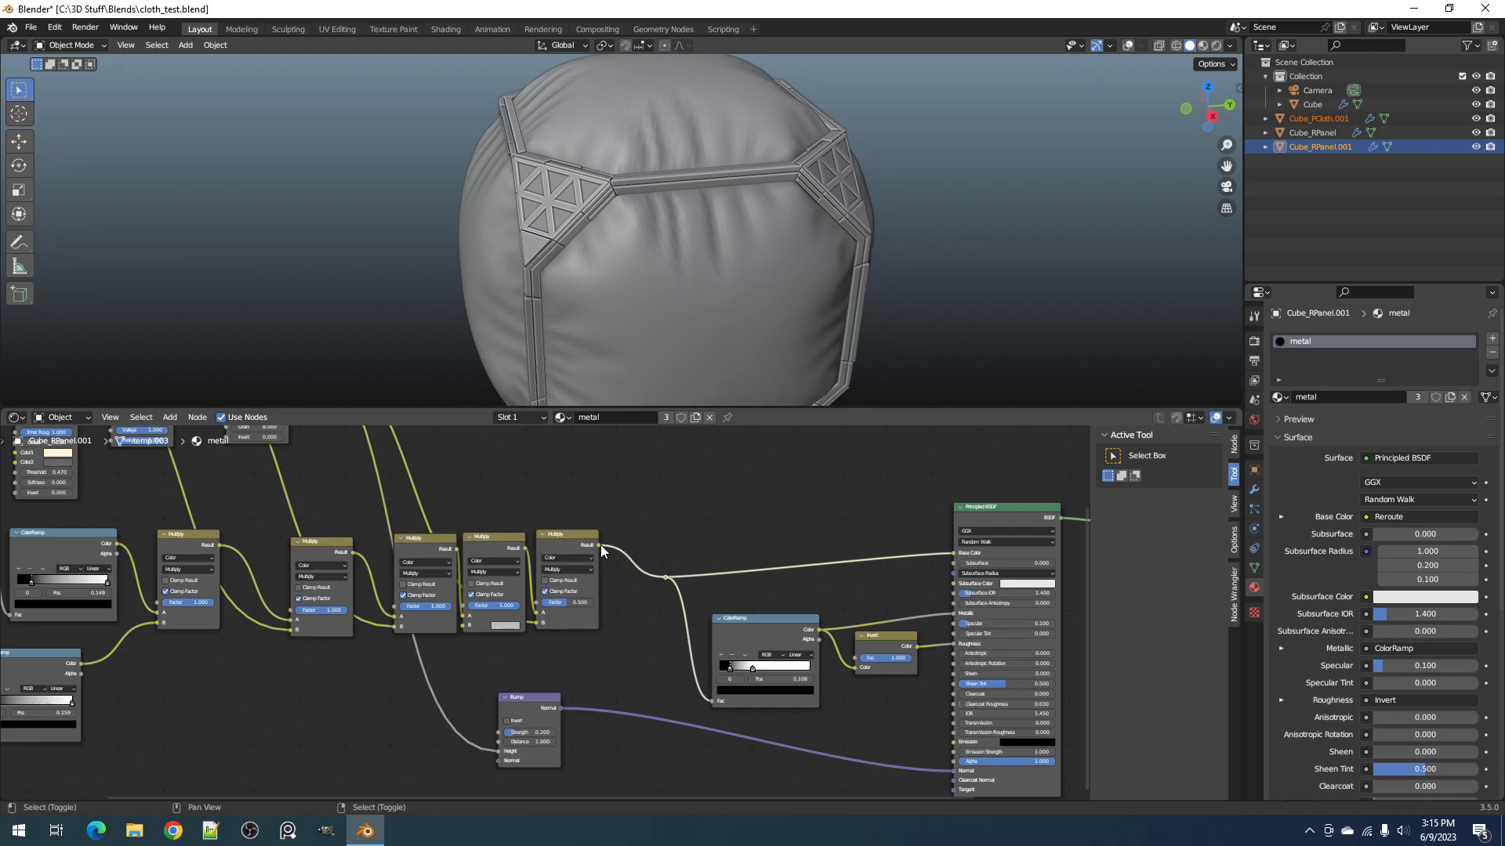
key(ctrl+x)
key(ctrl+s)
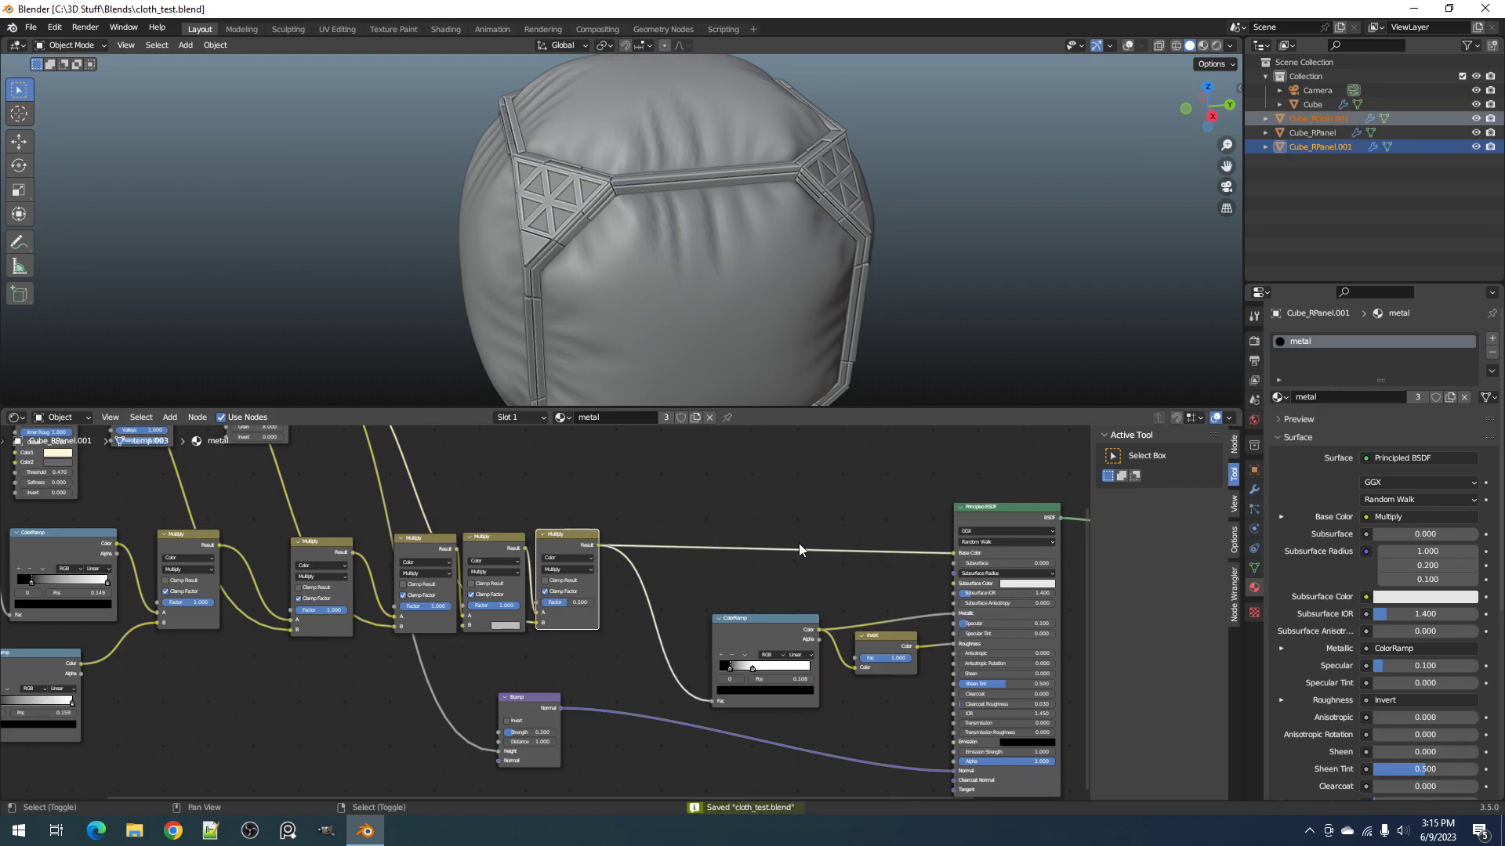
Step: Join the last Multiply node's two outgoing links at a reroute and insert a duplicated Multiply node just before it
shift+right_drag(735, 523, 648, 677)
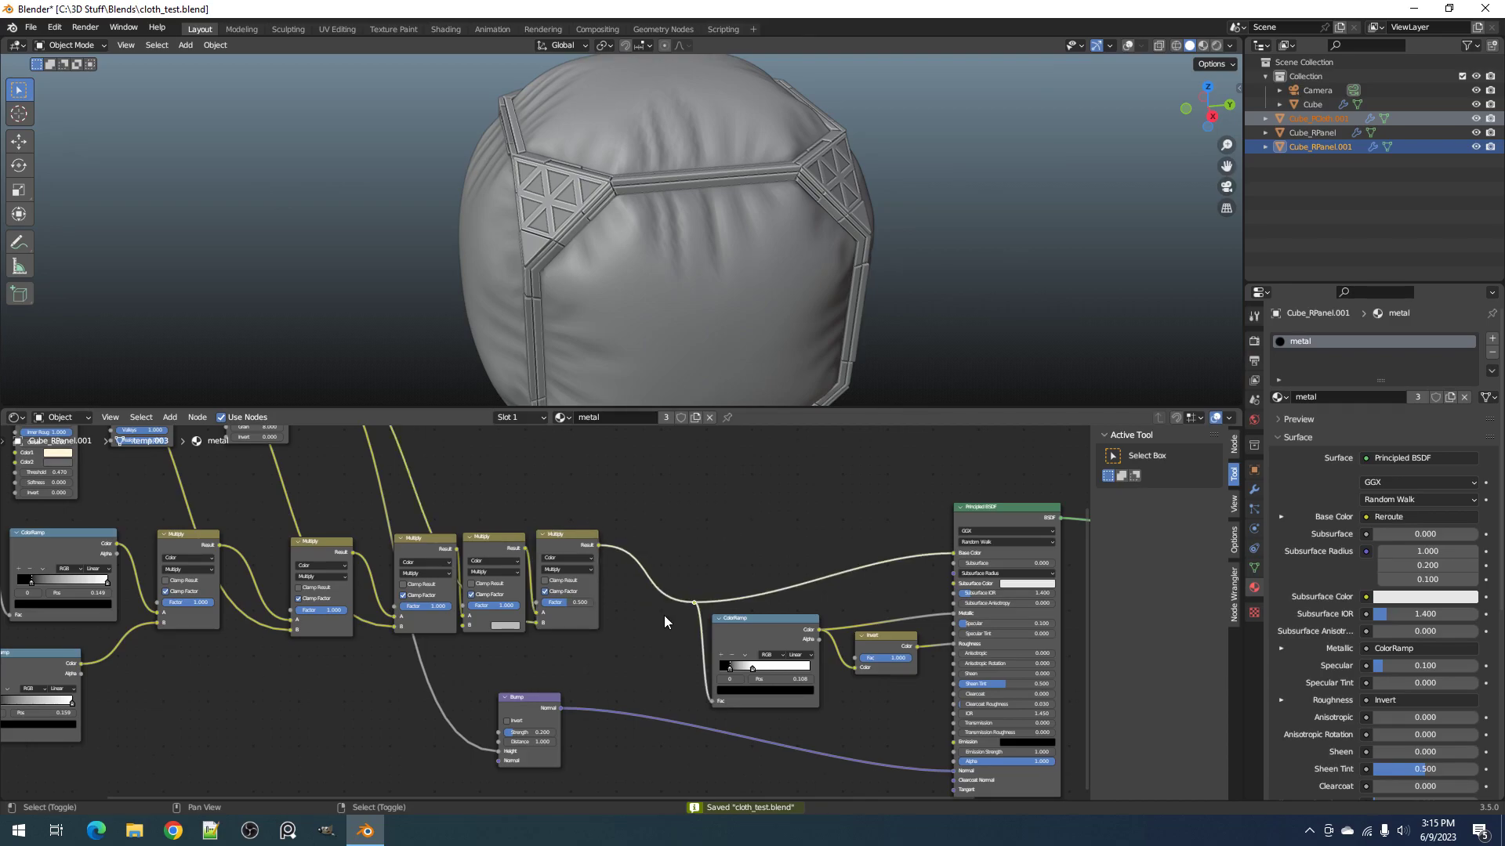
key(shift+d)
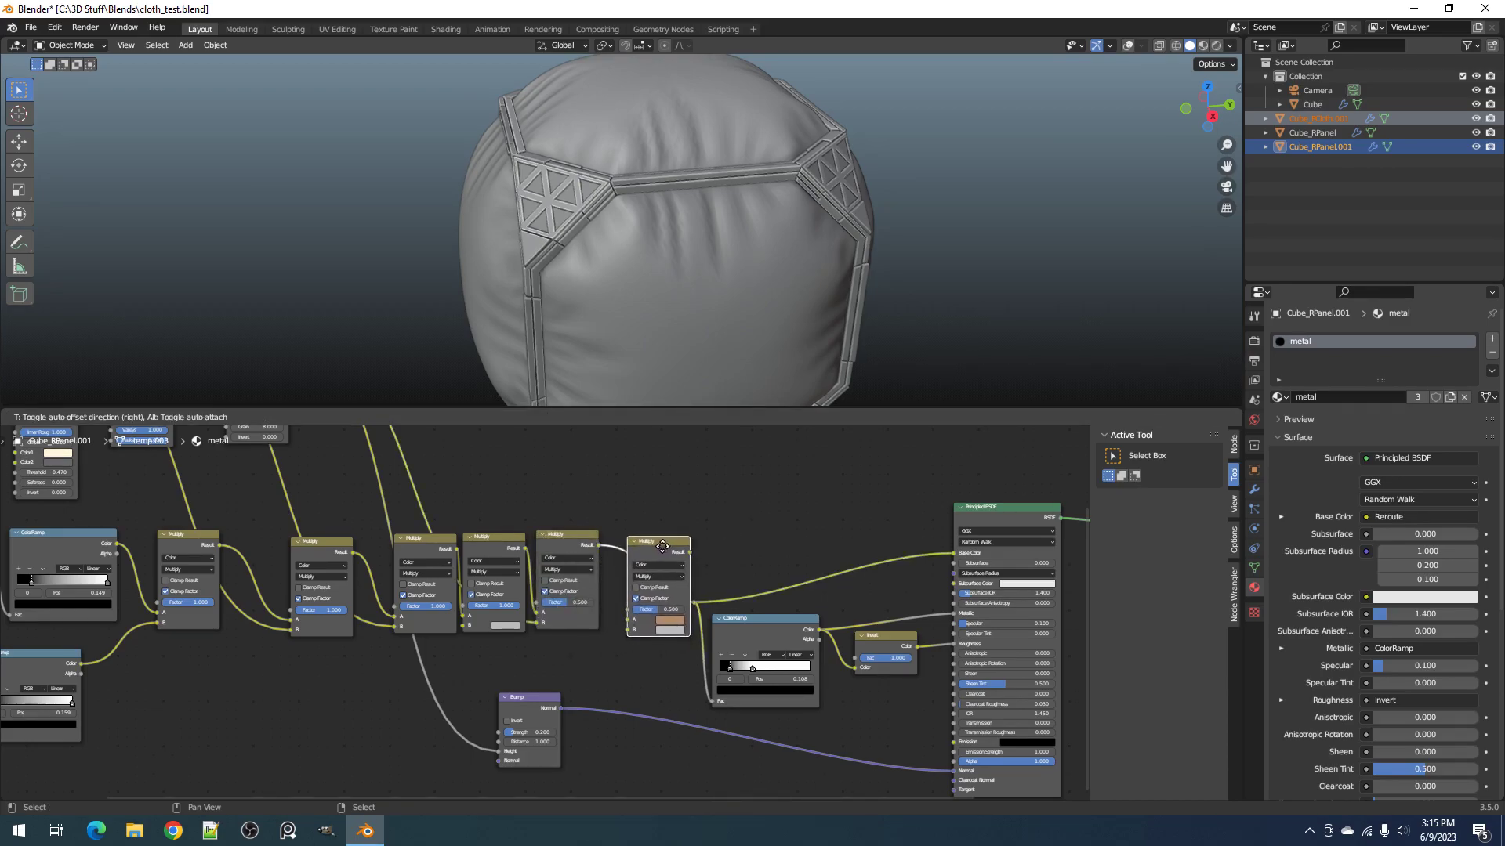
click(647, 651)
scroll(648, 595, down, 3)
scroll(645, 569, up, 6)
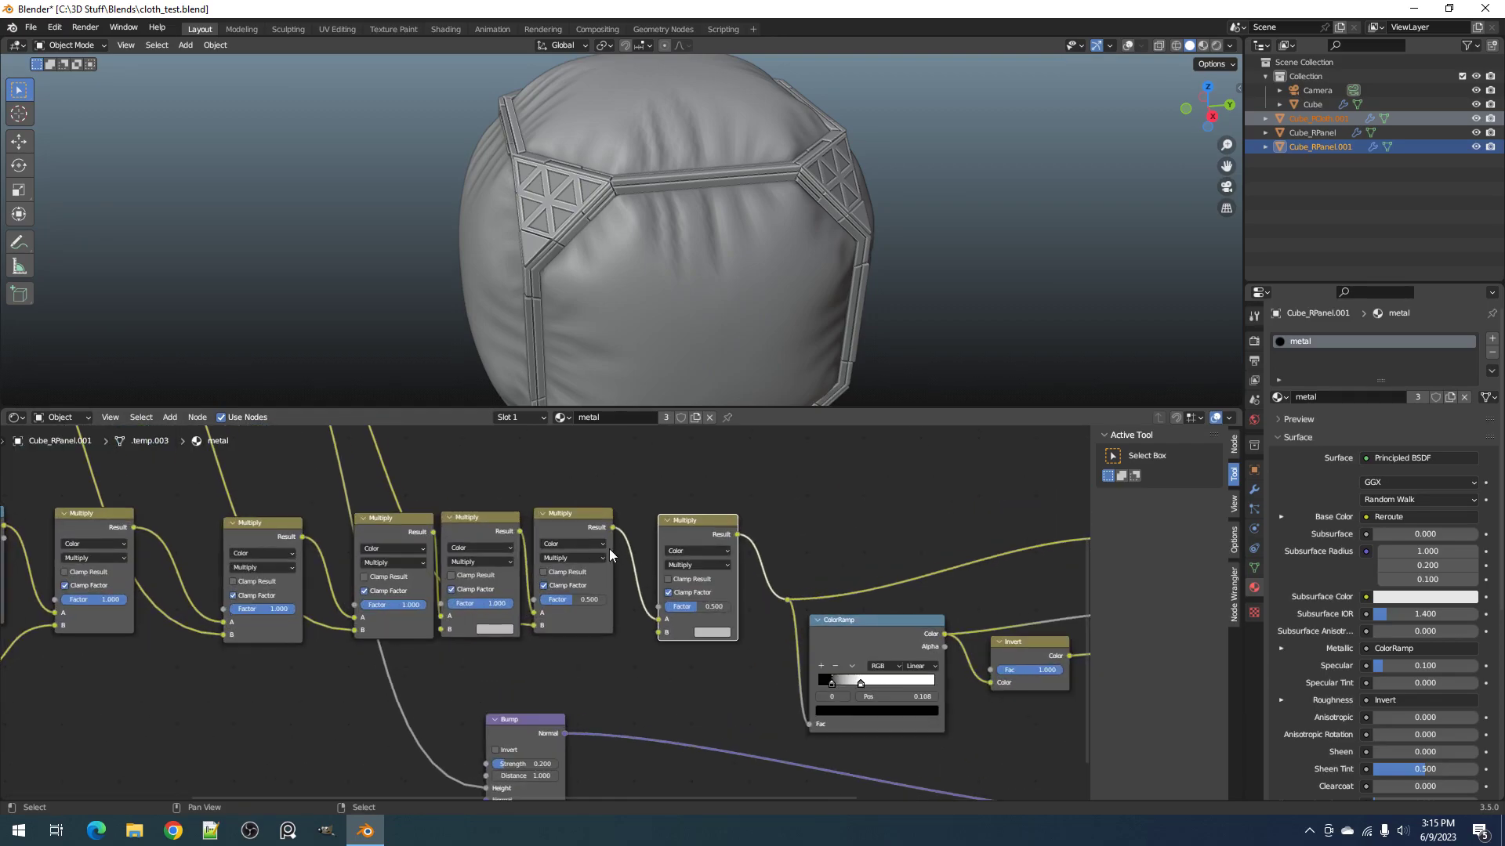
middle_drag(608, 505, 601, 631)
scroll(601, 627, down, 5)
middle_drag(546, 573, 544, 714)
scroll(544, 709, up, 4)
key(shift+a)
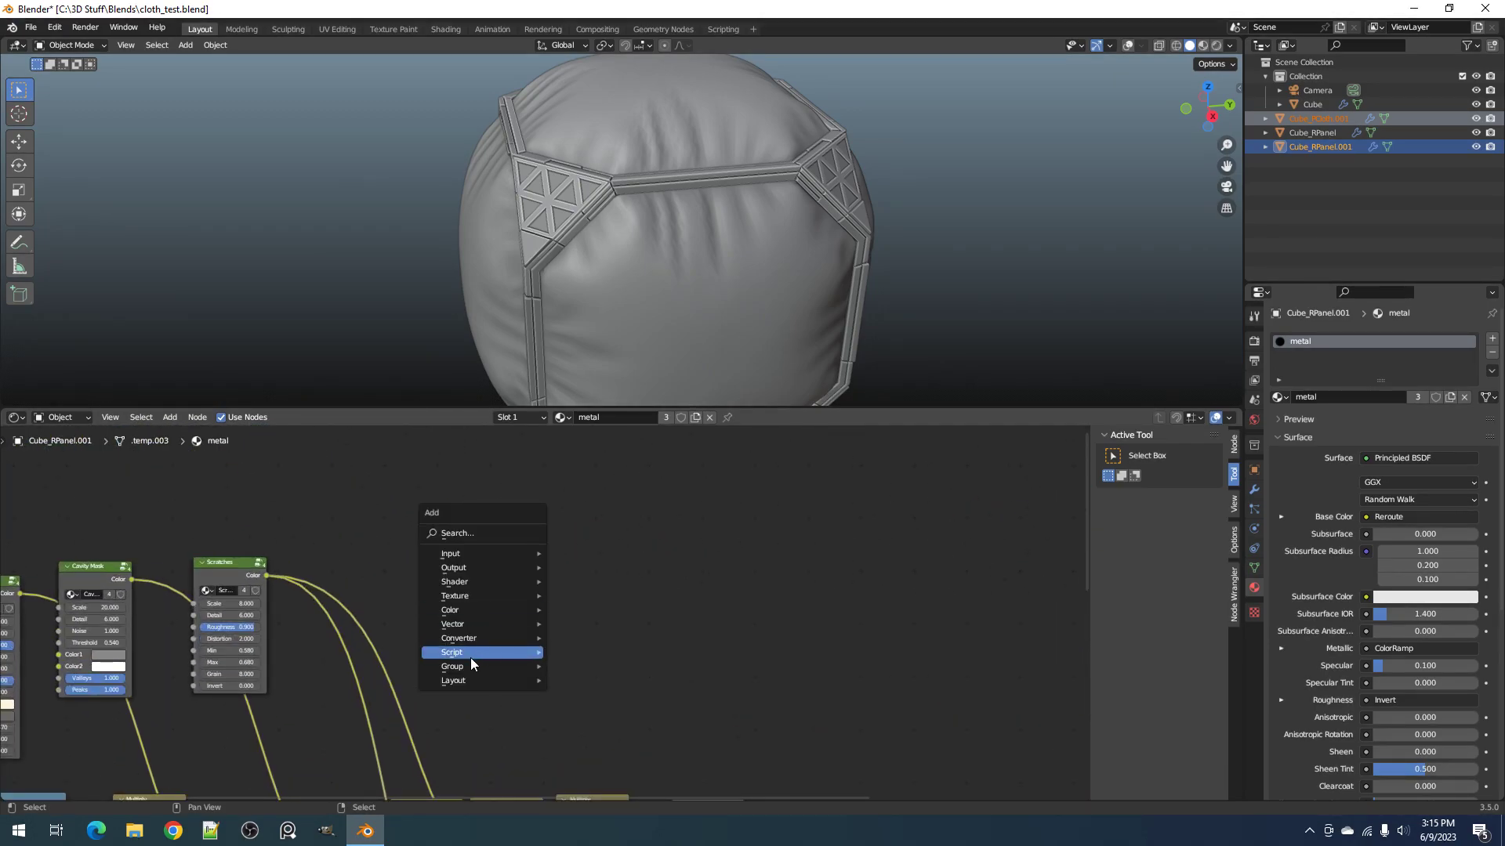
mouse_move(469, 664)
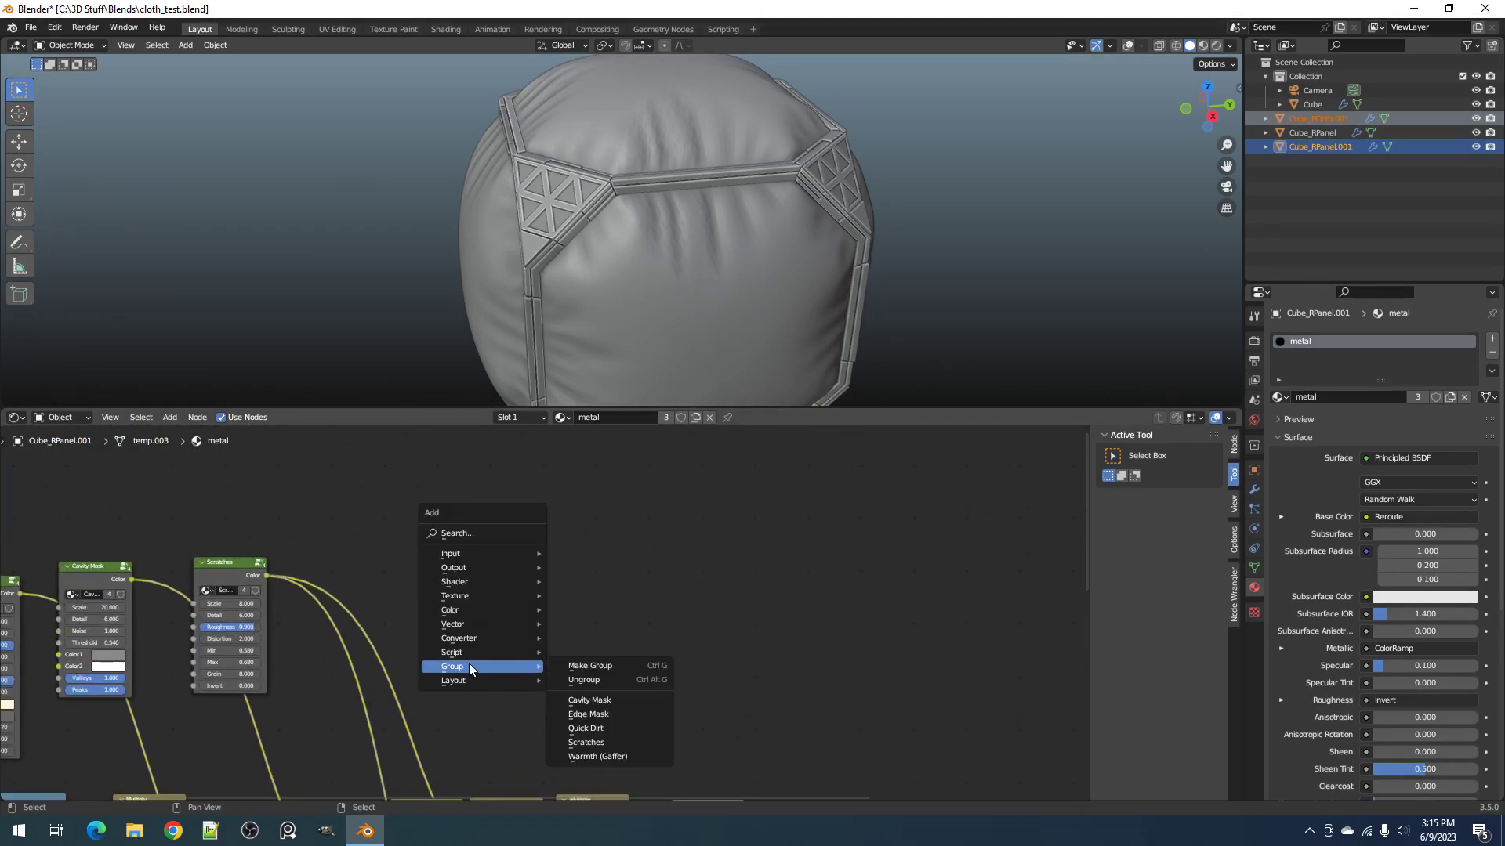
click(617, 741)
key(Escape)
Step: Add an Edge Mask group node, connect its Value output to the duplicated Multiply node and save the file
key(shift+a)
mouse_move(524, 605)
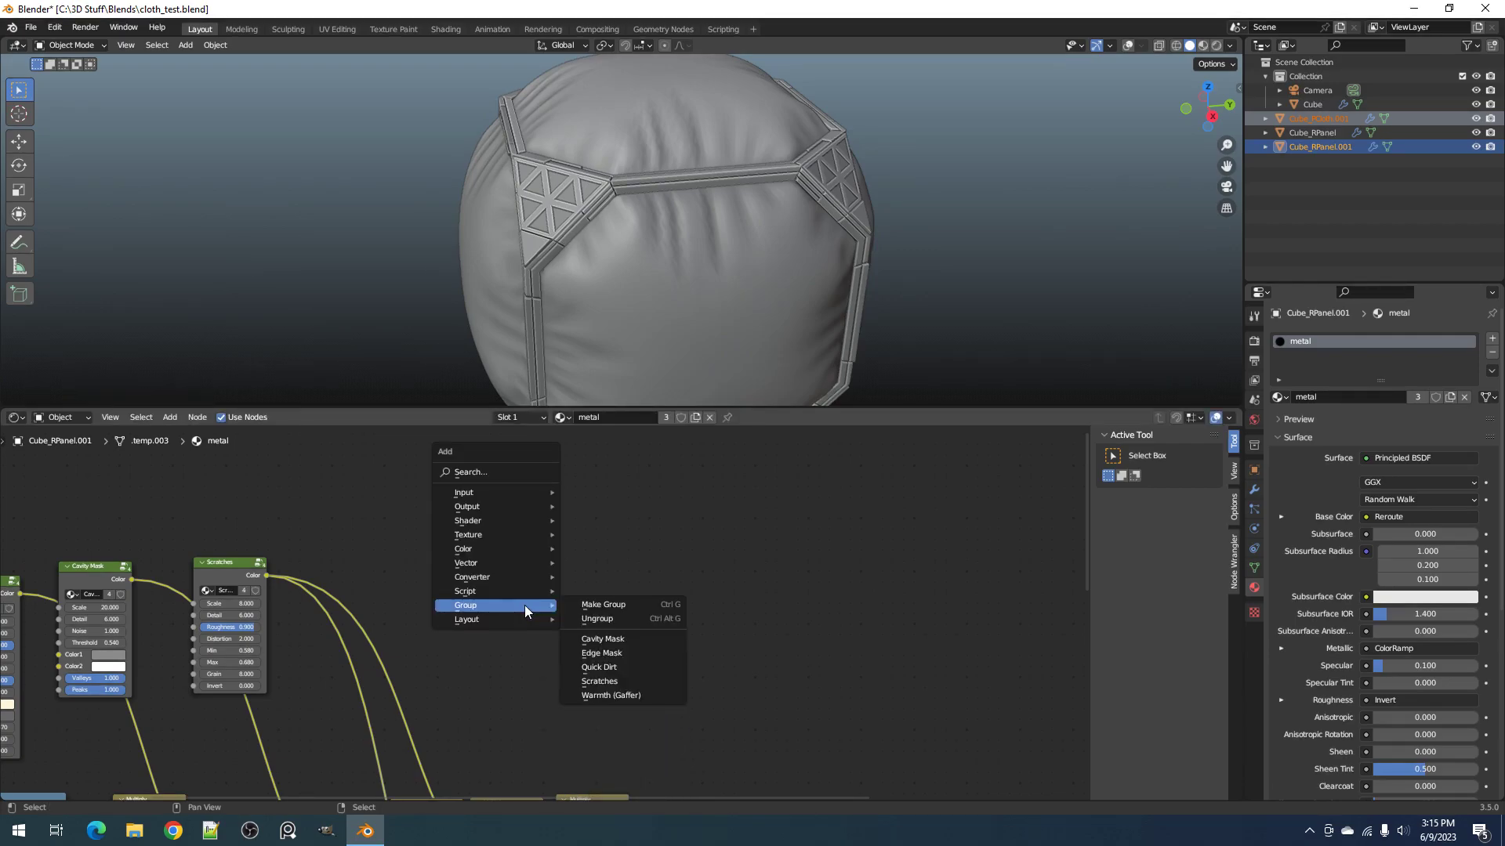
click(618, 653)
click(478, 629)
scroll(594, 683, down, 2)
middle_drag(594, 683, 535, 586)
scroll(535, 585, up, 2)
drag(509, 506, 633, 764)
middle_drag(597, 587, 648, 675)
middle_drag(619, 360, 661, 340)
key(ctrl+s)
Step: Preview the Edge Mask output directly on the frame in Rendered shading, then return to Solid shading
scroll(662, 340, up, 3)
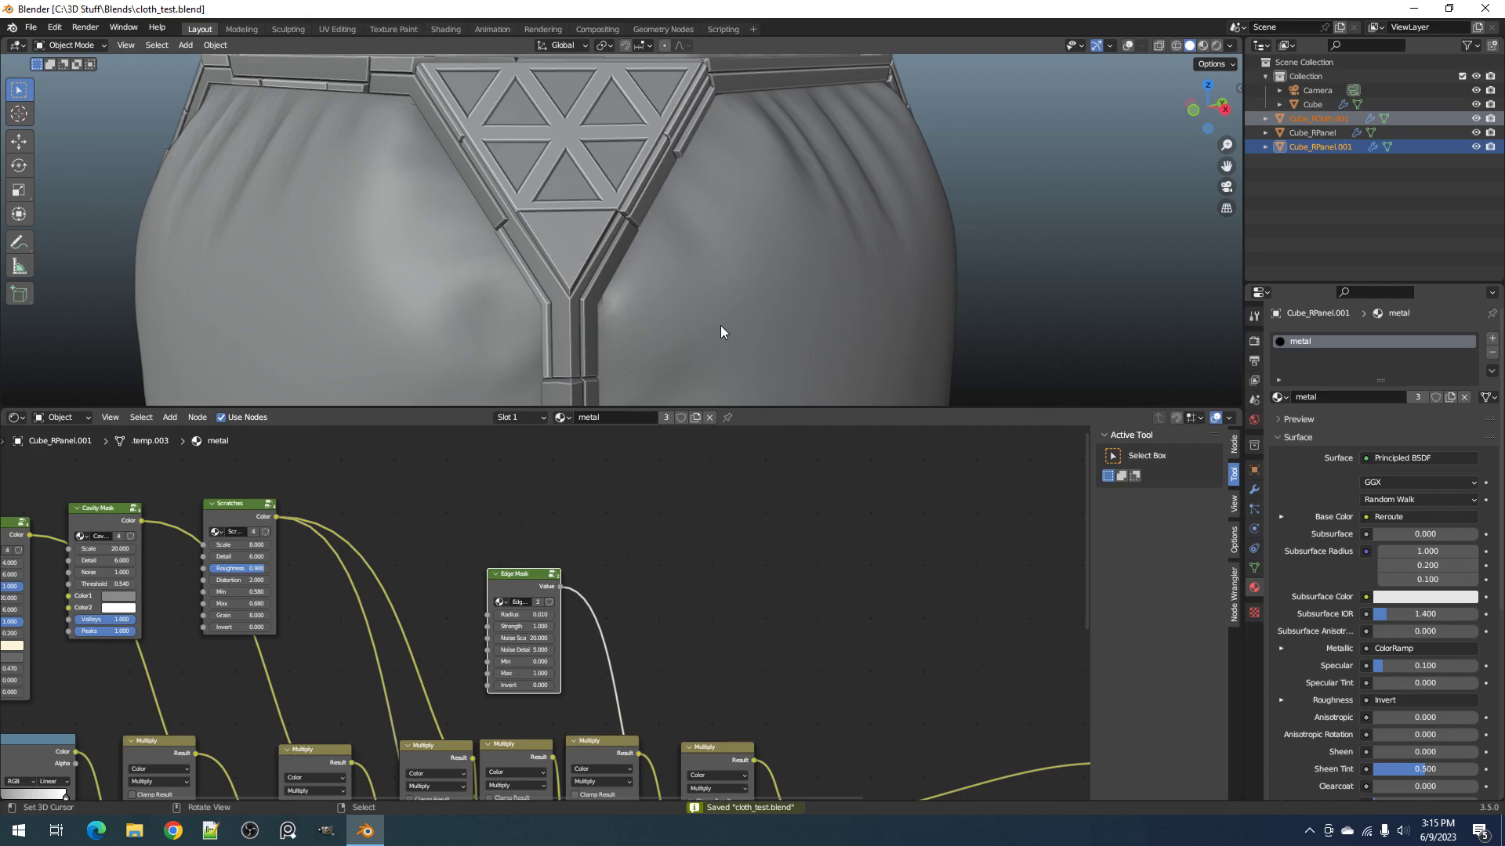
ctrl+shift+click(524, 580)
key(z)
click(759, 152)
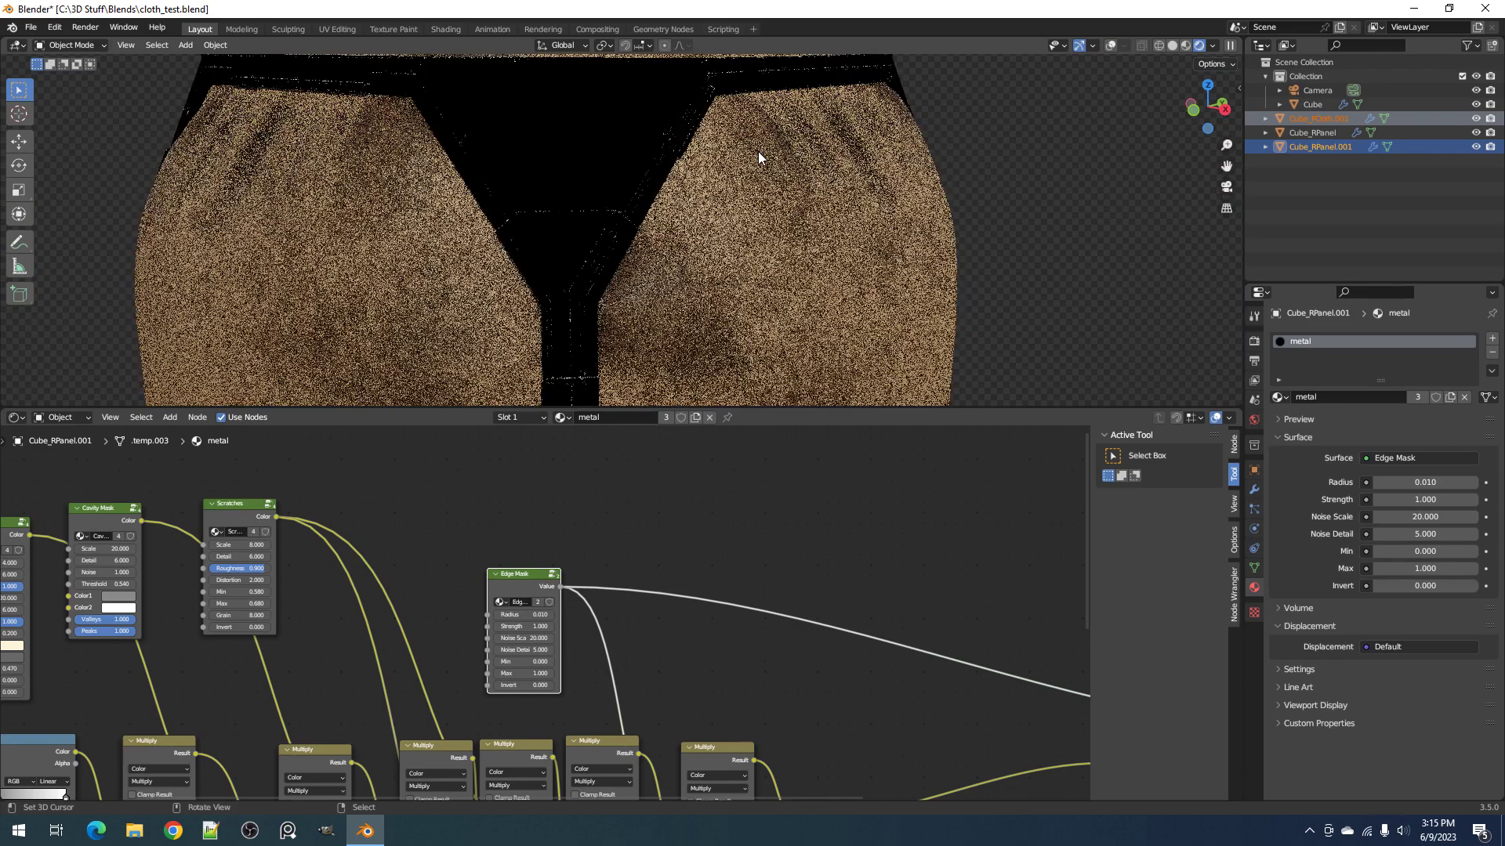
middle_drag(758, 153, 746, 199)
scroll(746, 199, up, 2)
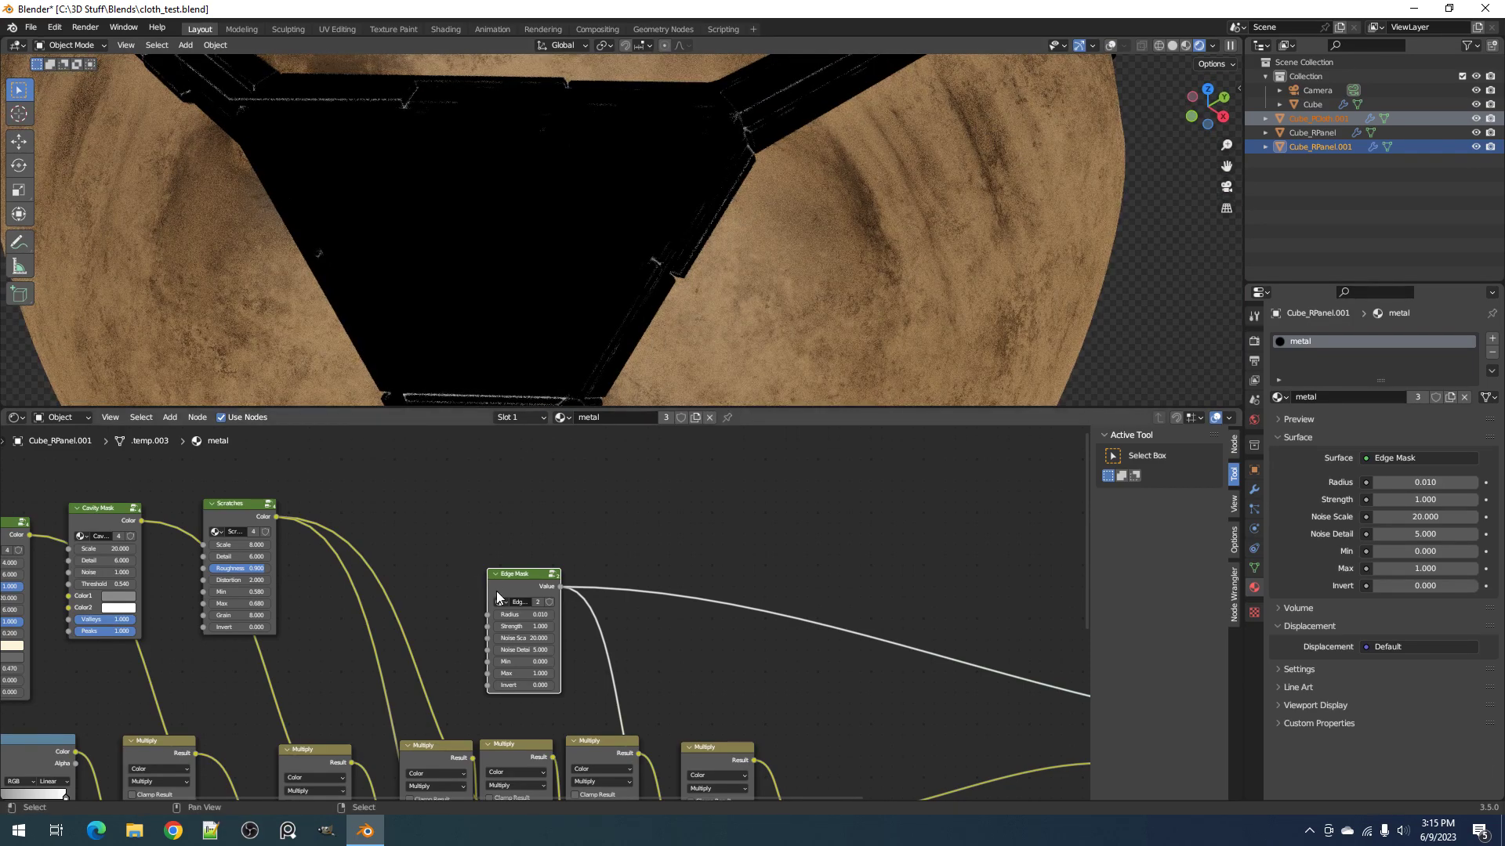
scroll(502, 595, up, 5)
key(z)
click(679, 288)
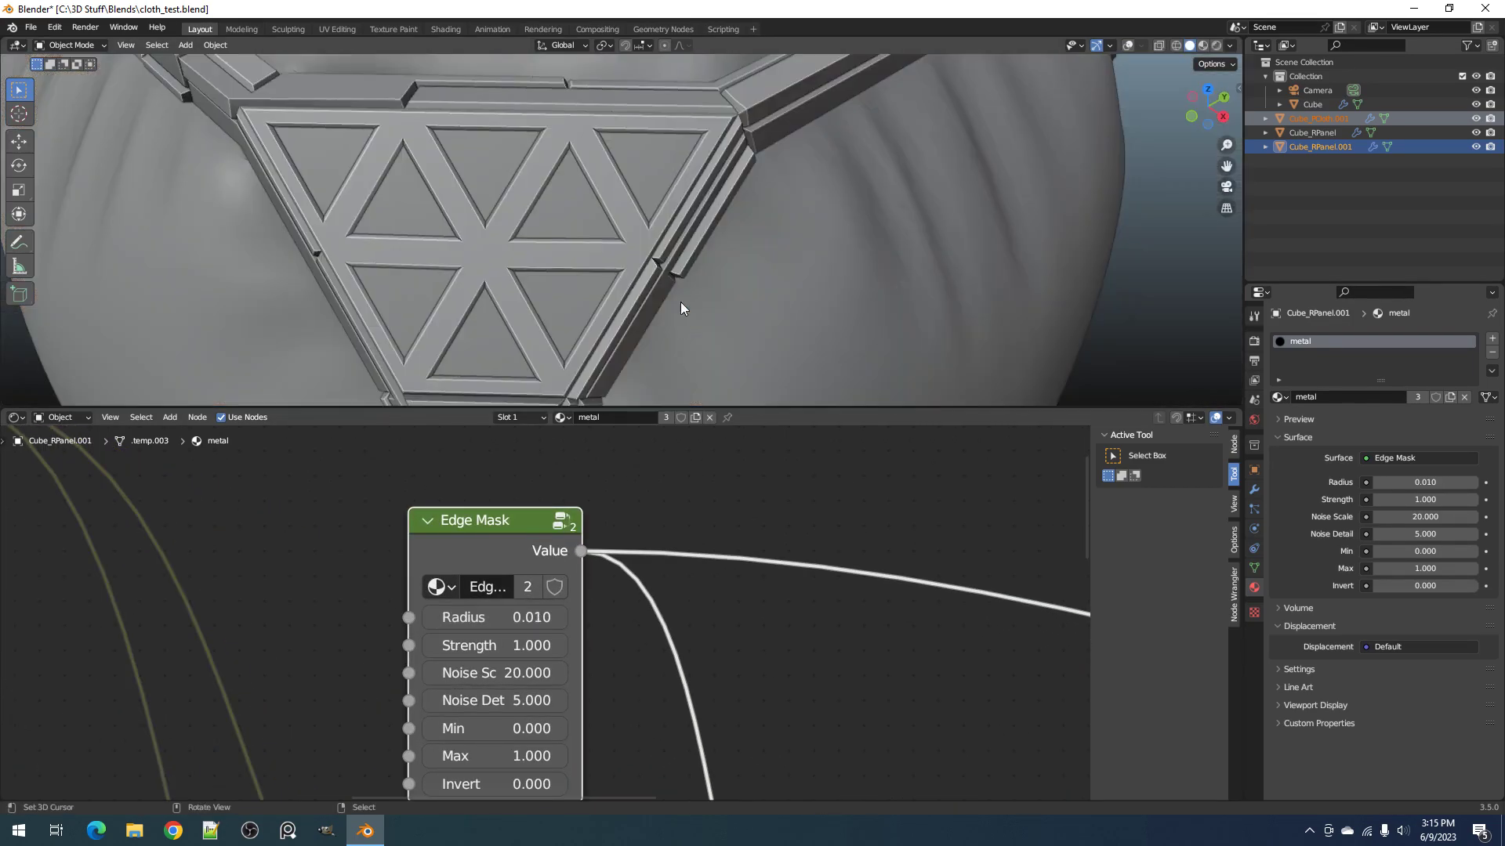
Step: Try an Edge Mask Radius of 0.025 in Rendered shading and settle on 0.015
mouse_move(509, 298)
middle_down()
mouse_move(576, 245)
mouse_move(644, 286)
middle_up()
key(z)
click(718, 239)
click(494, 618)
text(.025)
key(Return)
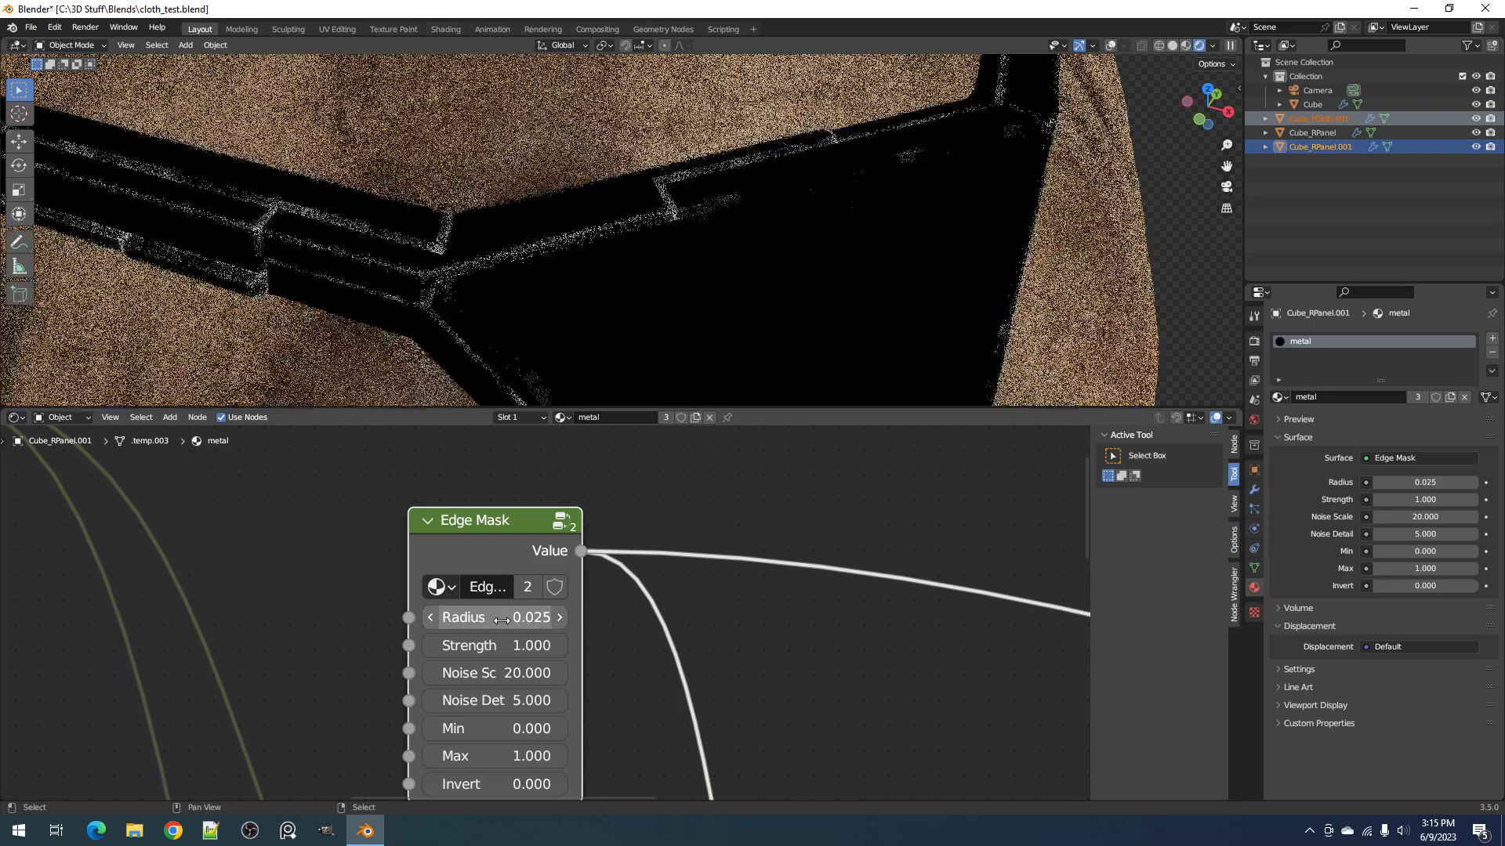
click(502, 618)
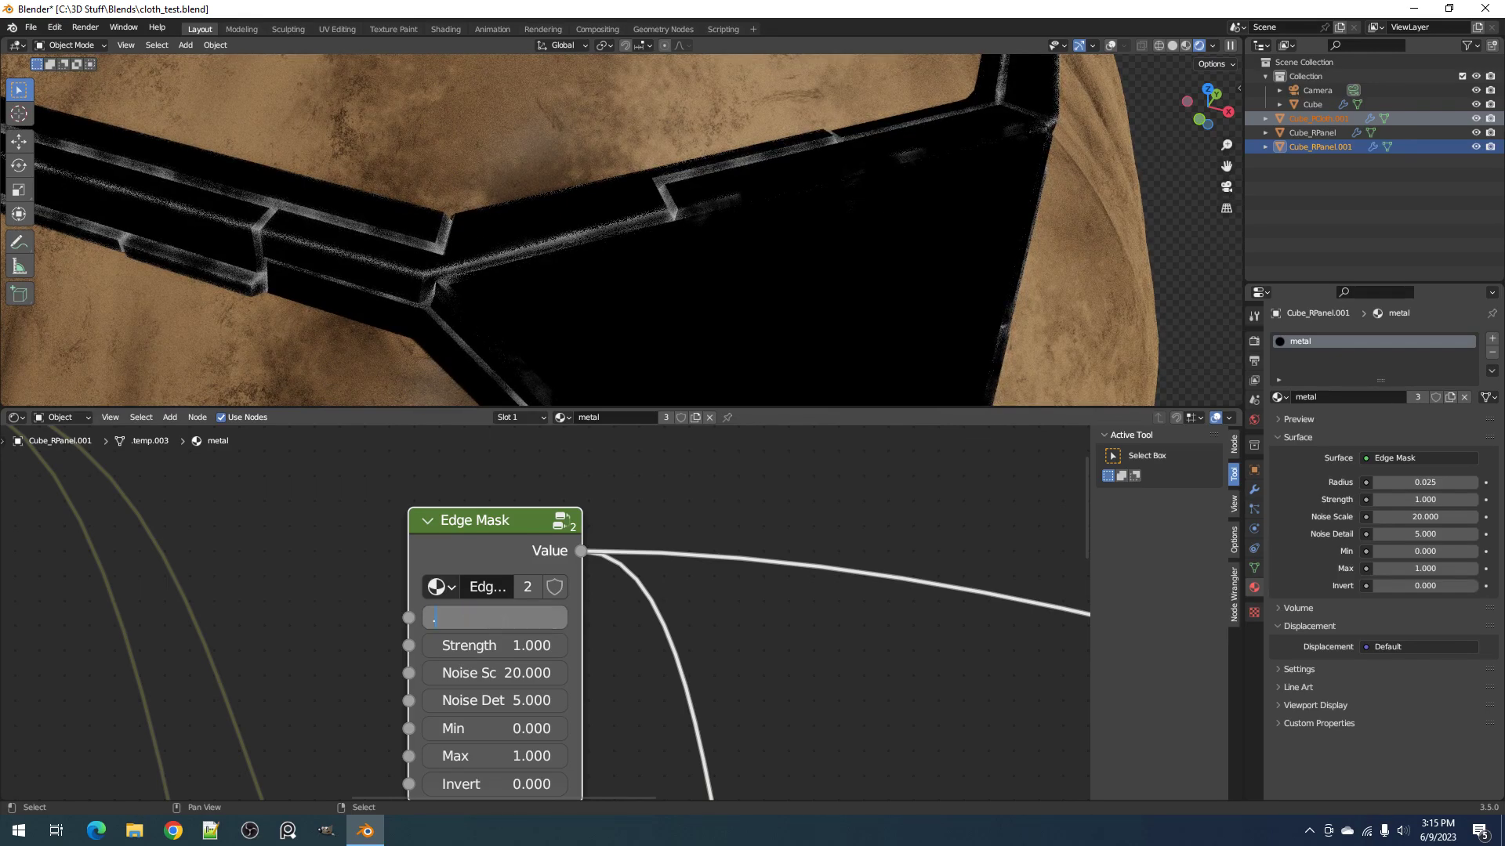
text(.015)
key(Return)
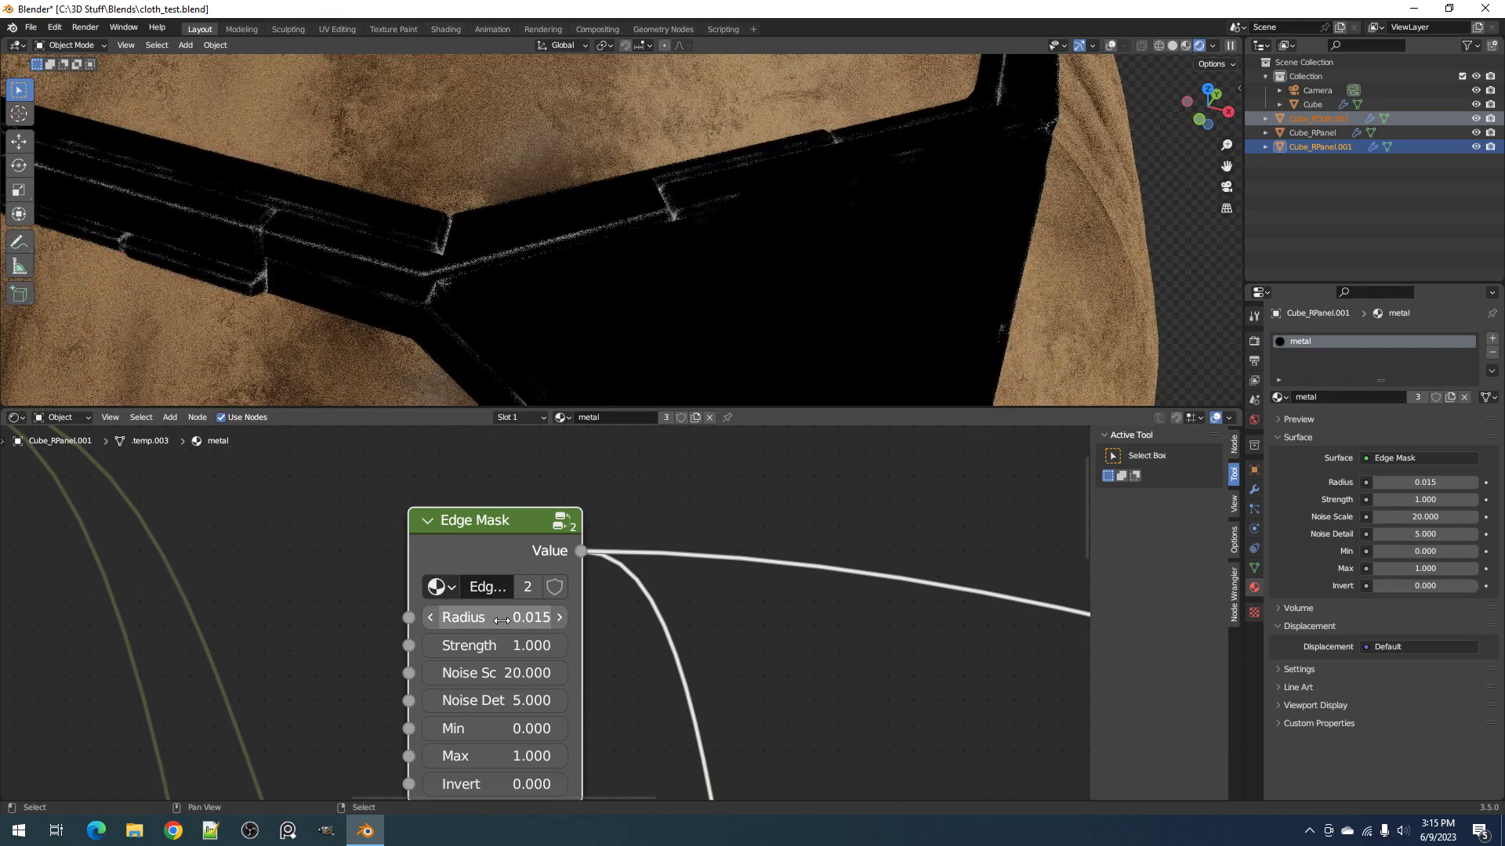
Step: Raise the Edge Mask's Min to 1.000 and return the viewport to Solid shading
scroll(552, 704, down, 1)
drag(543, 708, 626, 708)
scroll(783, 235, down, 2)
key(z)
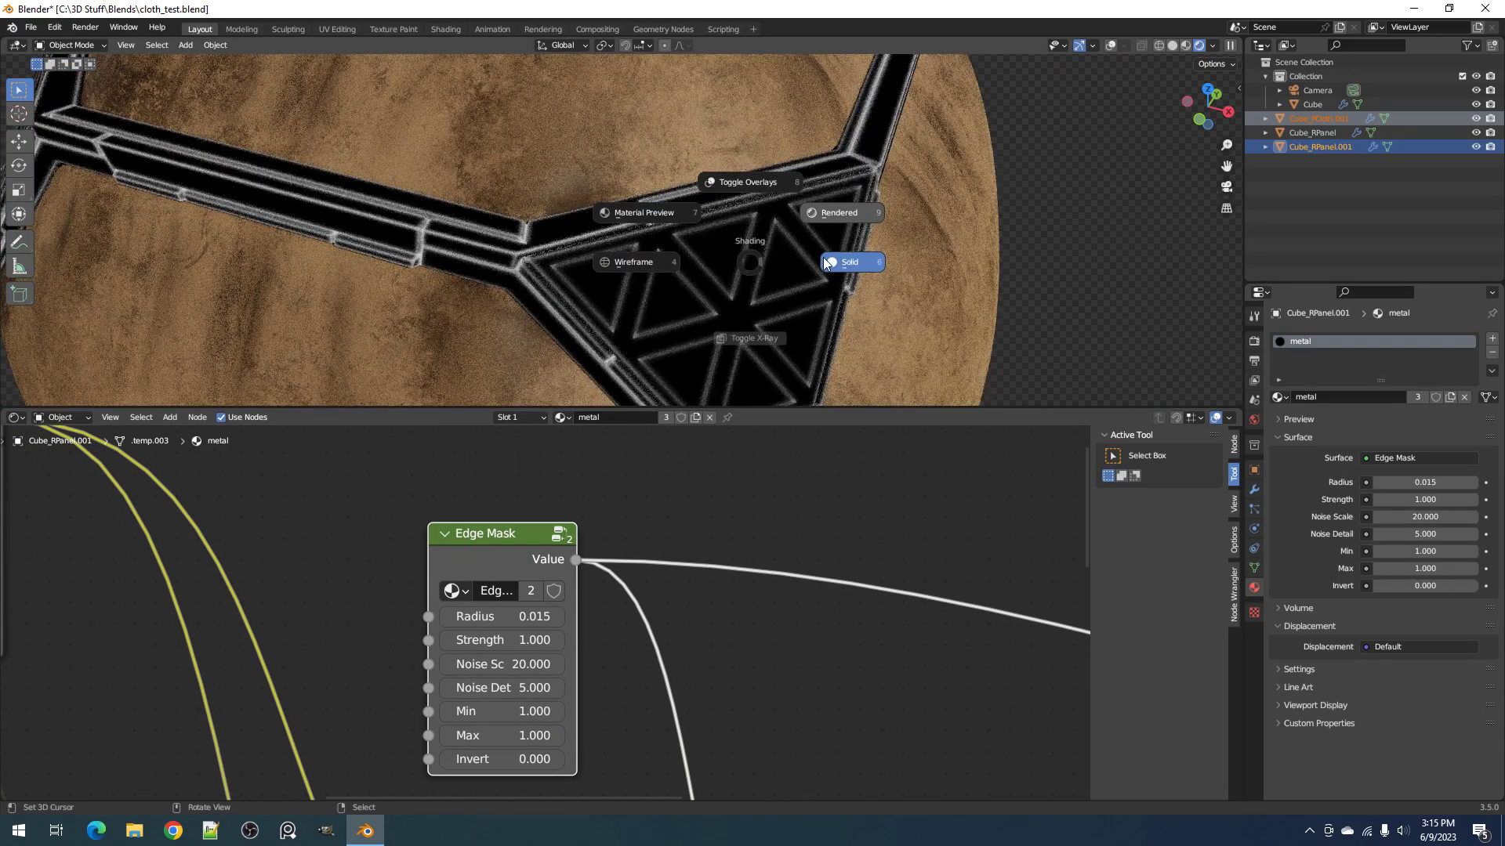
click(822, 257)
scroll(663, 580, up, 1)
scroll(495, 749, down, 1)
middle_drag(489, 770, 549, 666)
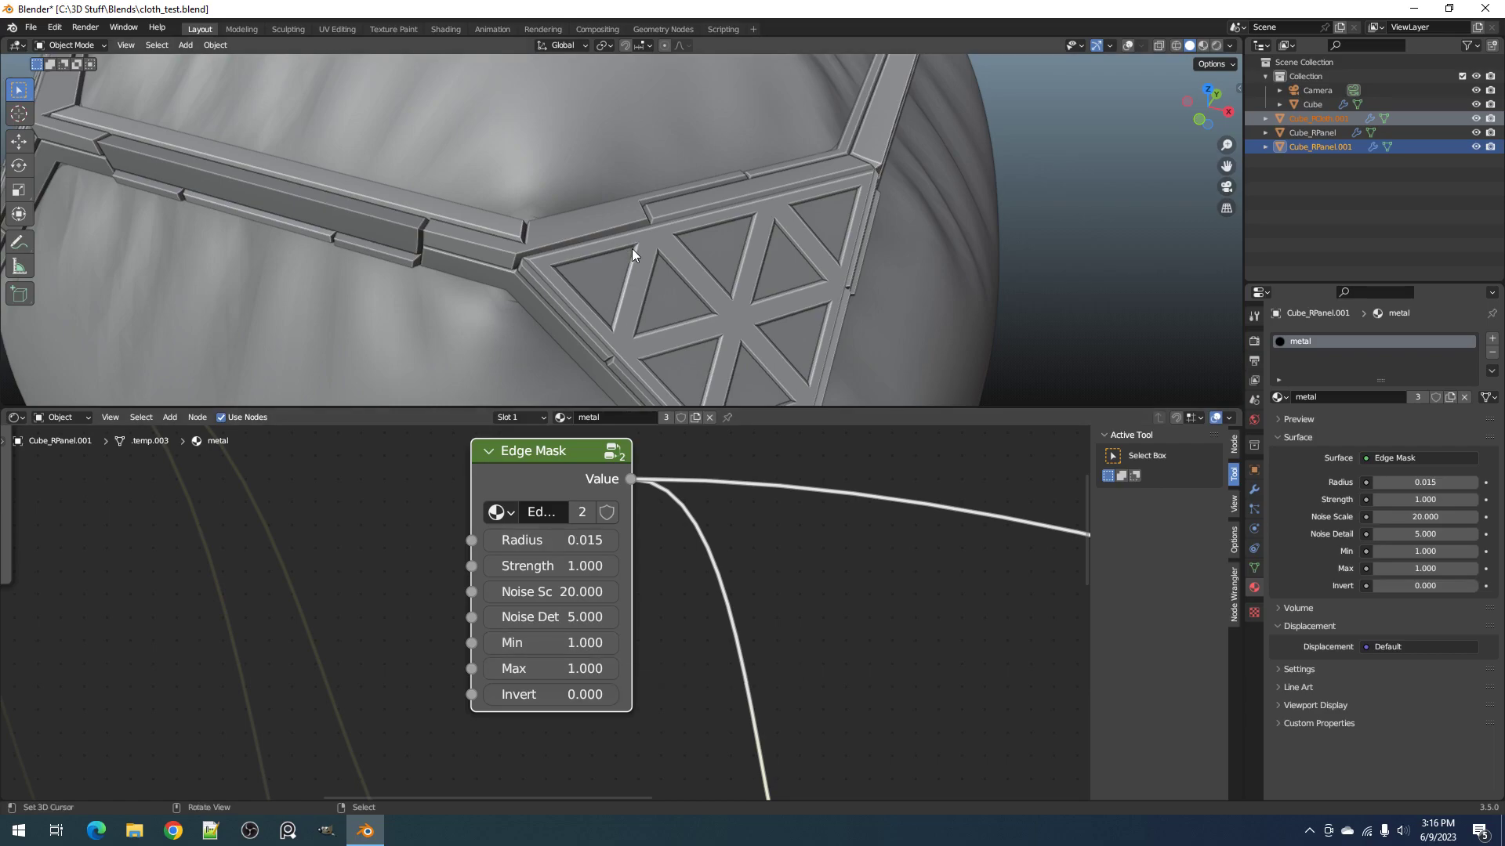
Step: Set the Edge Mask's Min to 0.4 and Max to 0.6 while previewing the frame in Rendered shading
key(z)
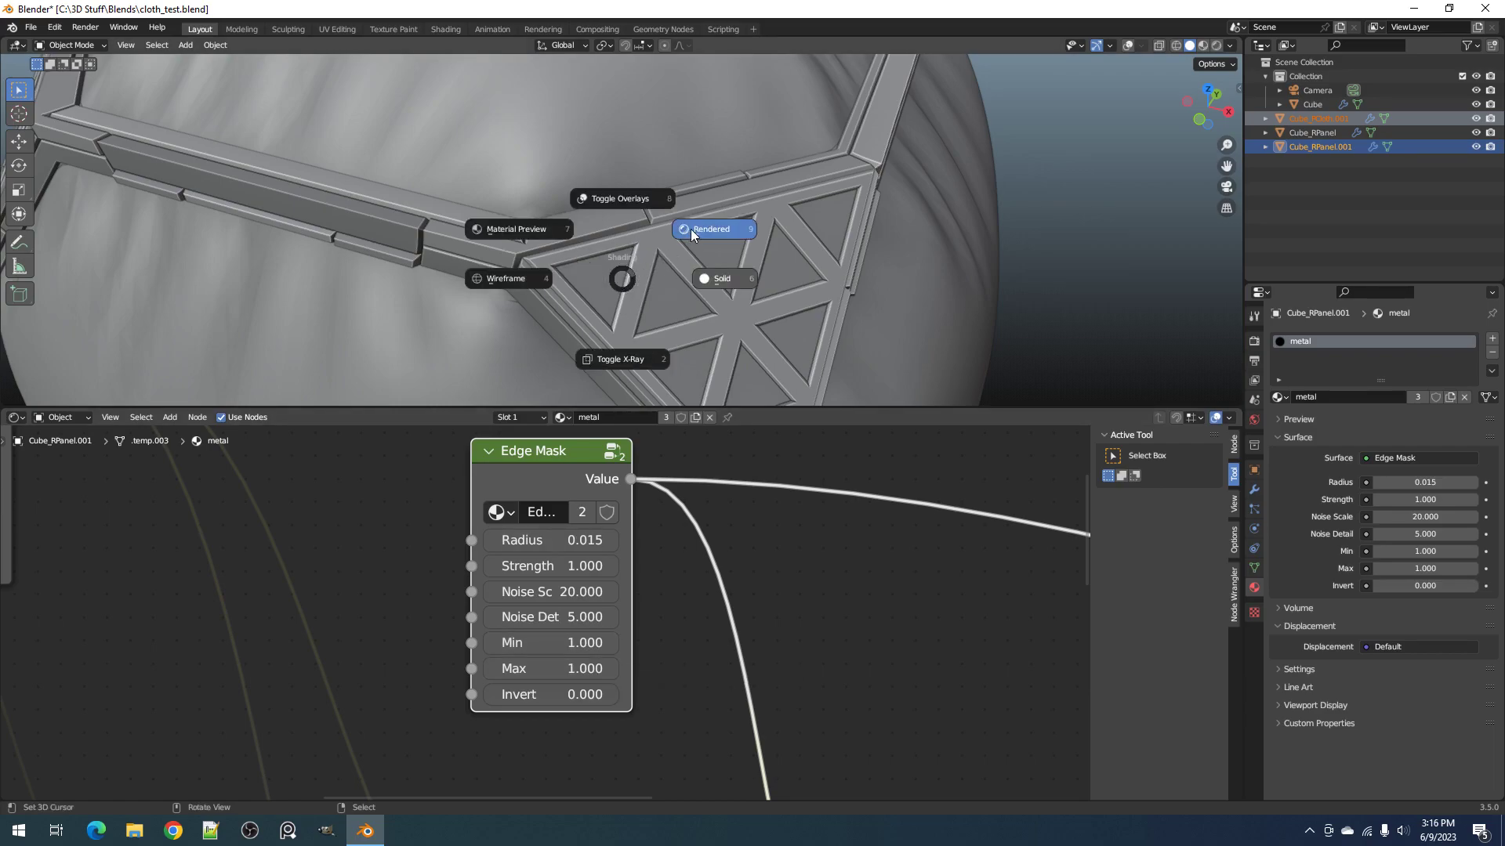
click(691, 230)
key(z)
click(684, 294)
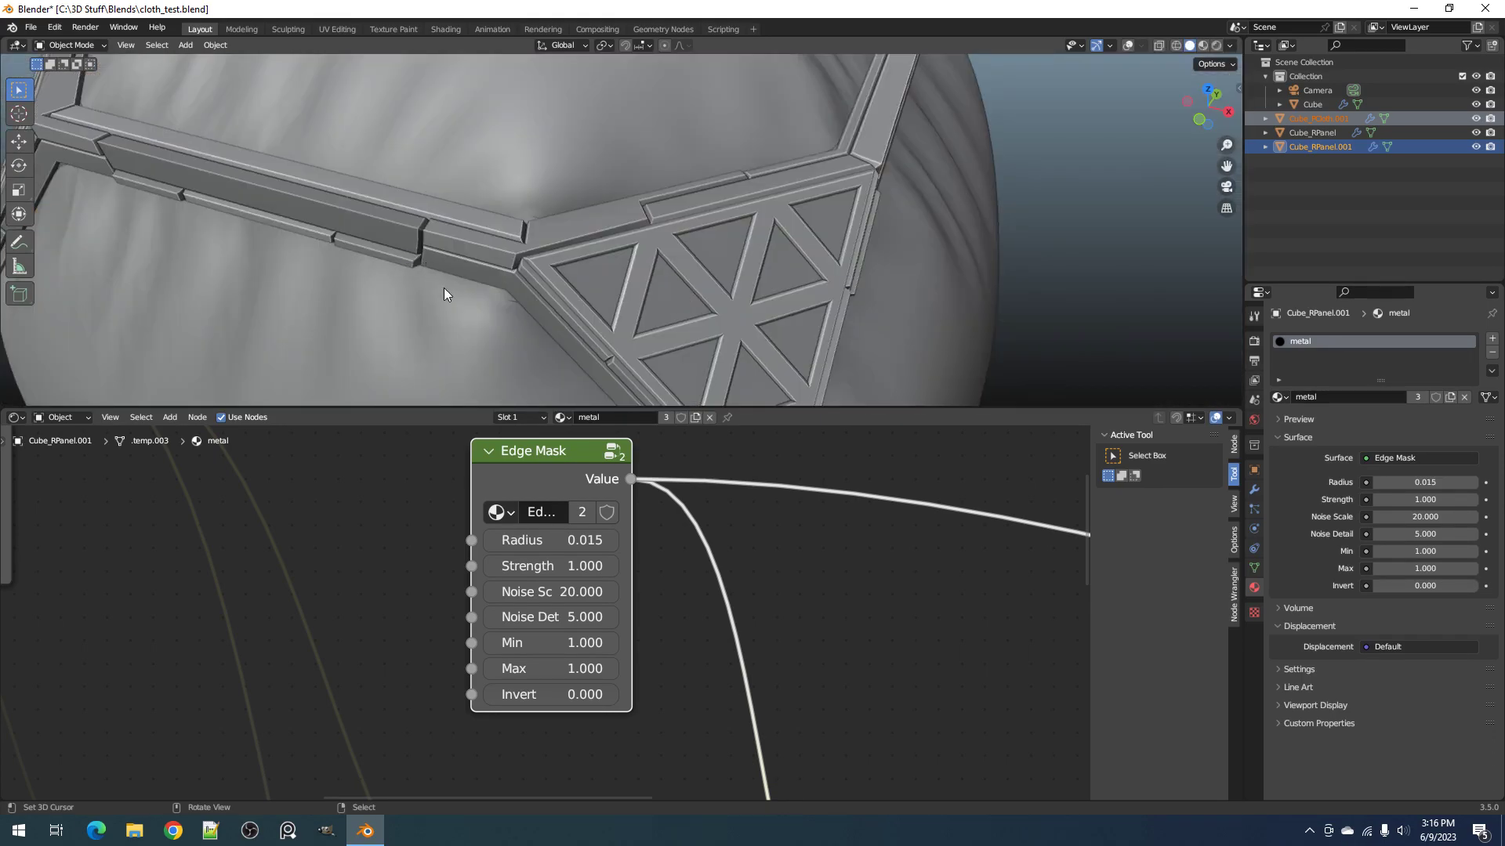
key(z)
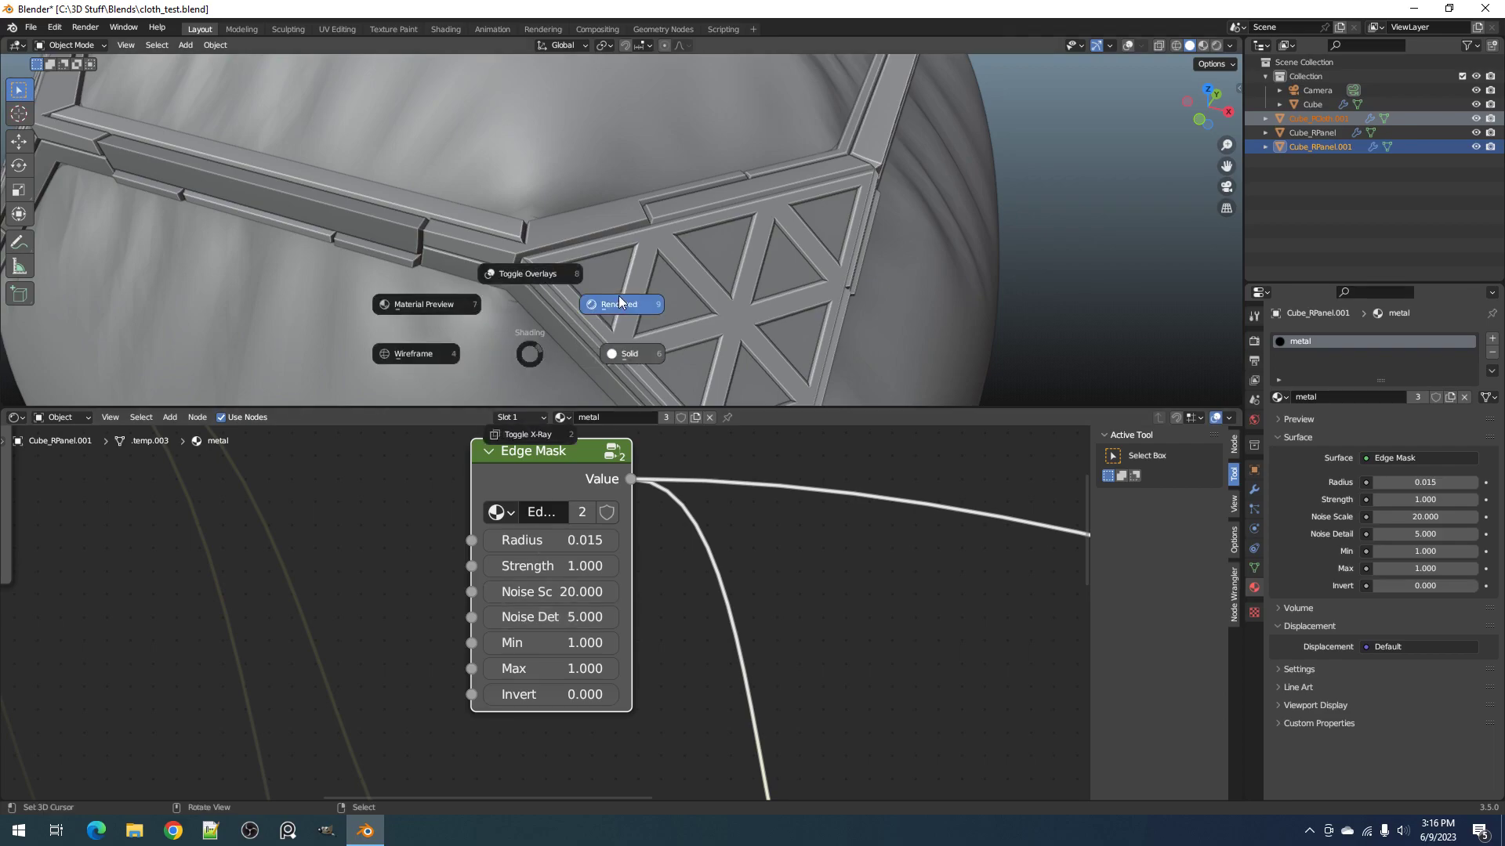
click(619, 303)
click(584, 641)
text(.4)
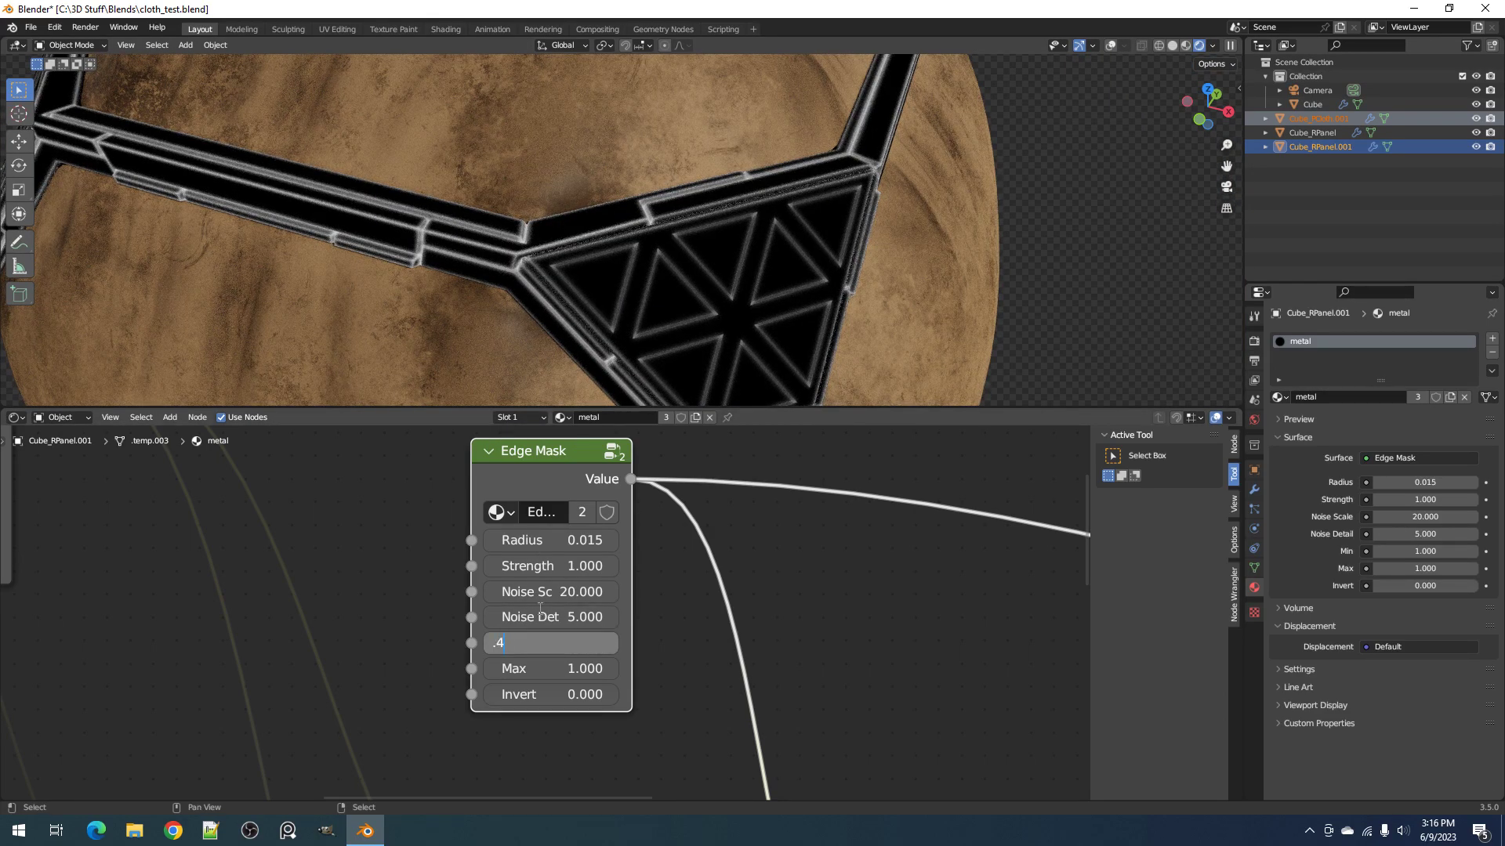
key(Tab)
text(.6)
key(Return)
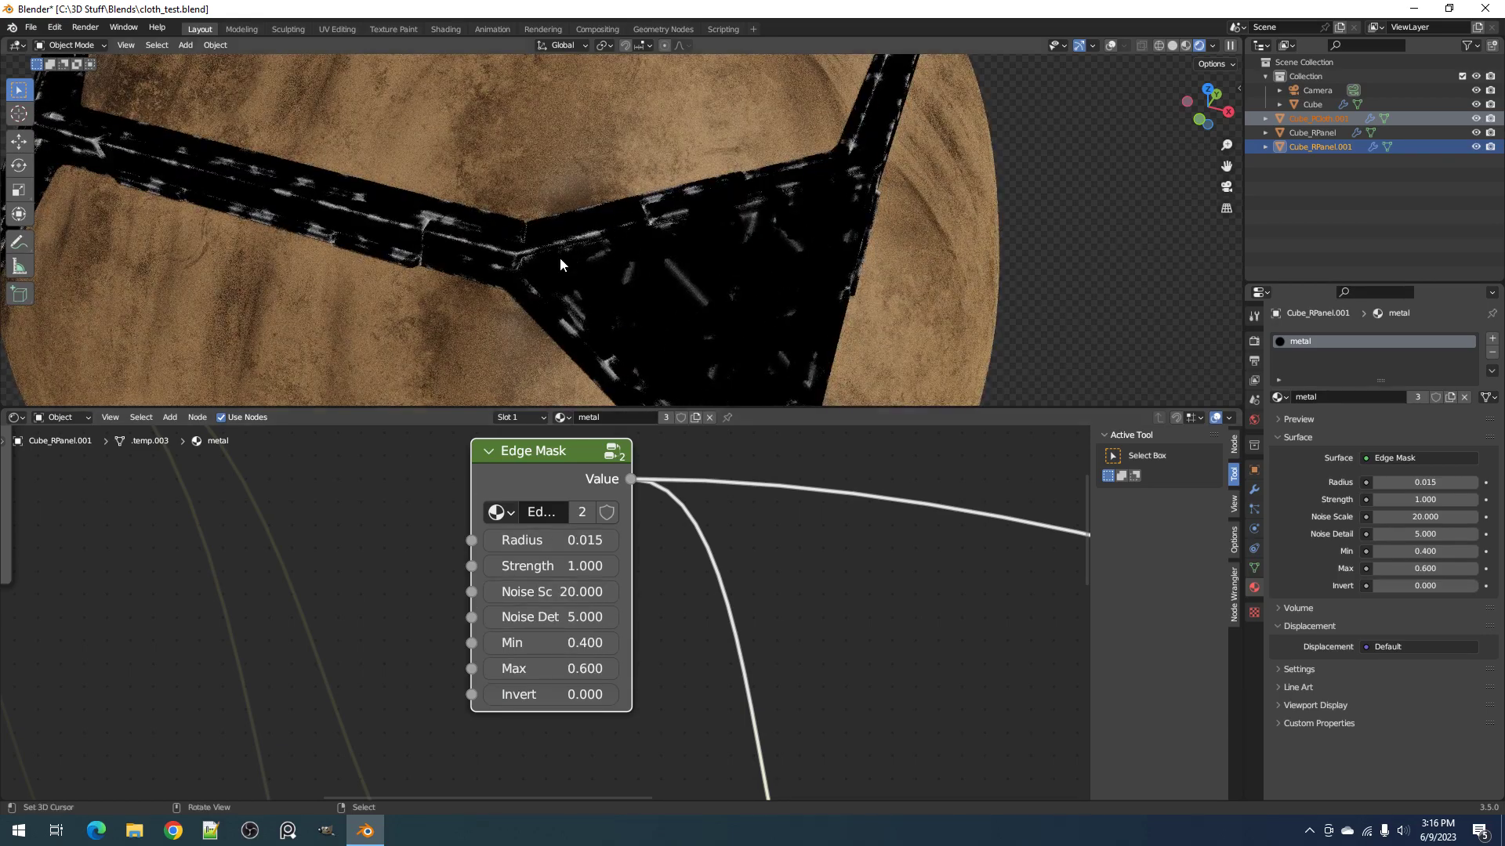
Step: Set the Edge Mask's Strength to 5 and inspect the mask along the frame's edges up close in Rendered shading
key(z)
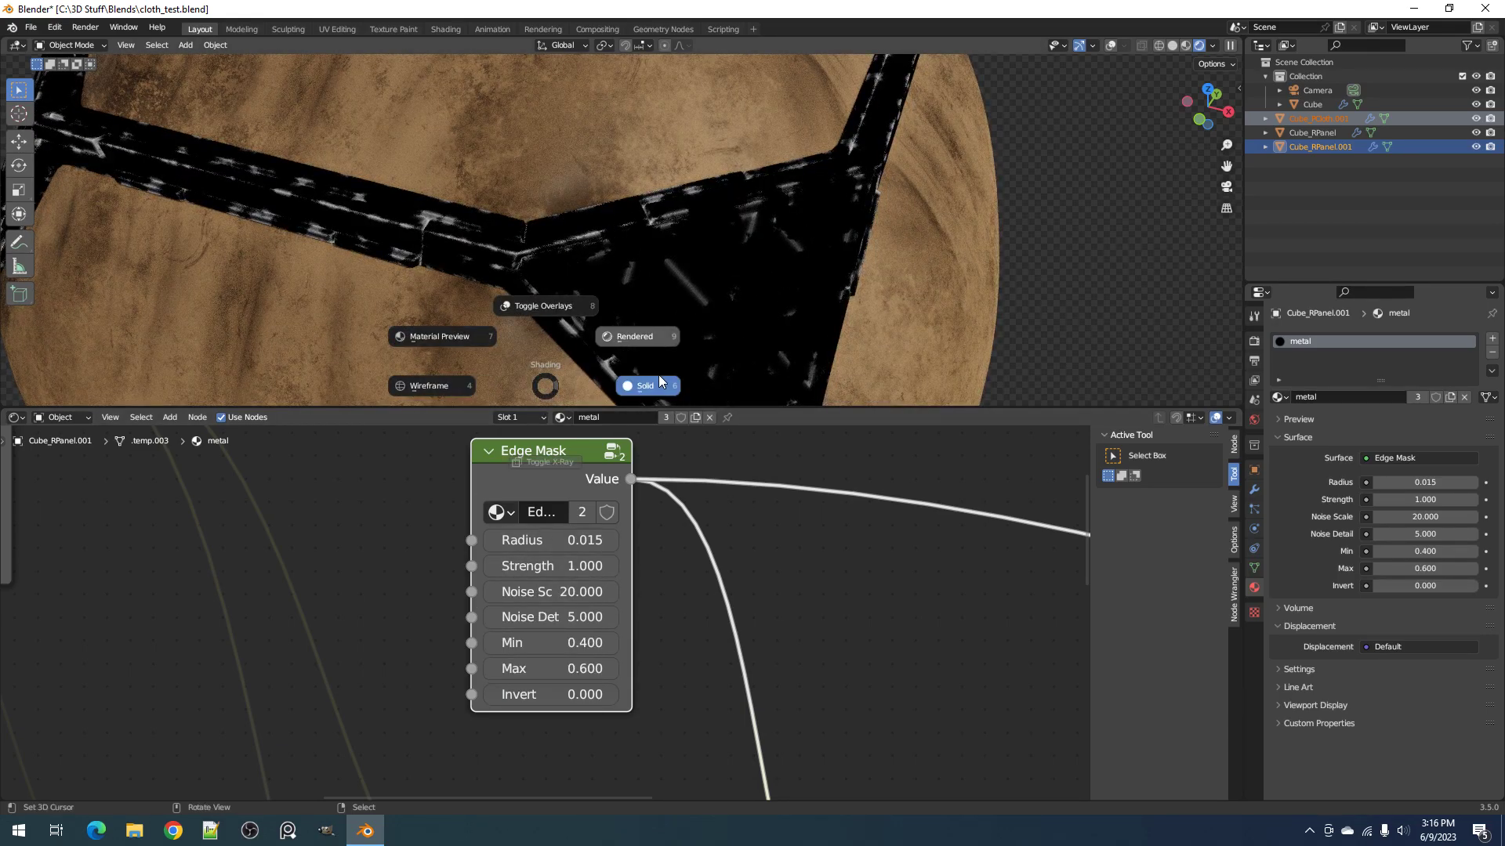
click(658, 384)
scroll(620, 539, up, 2)
scroll(539, 546, up, 1)
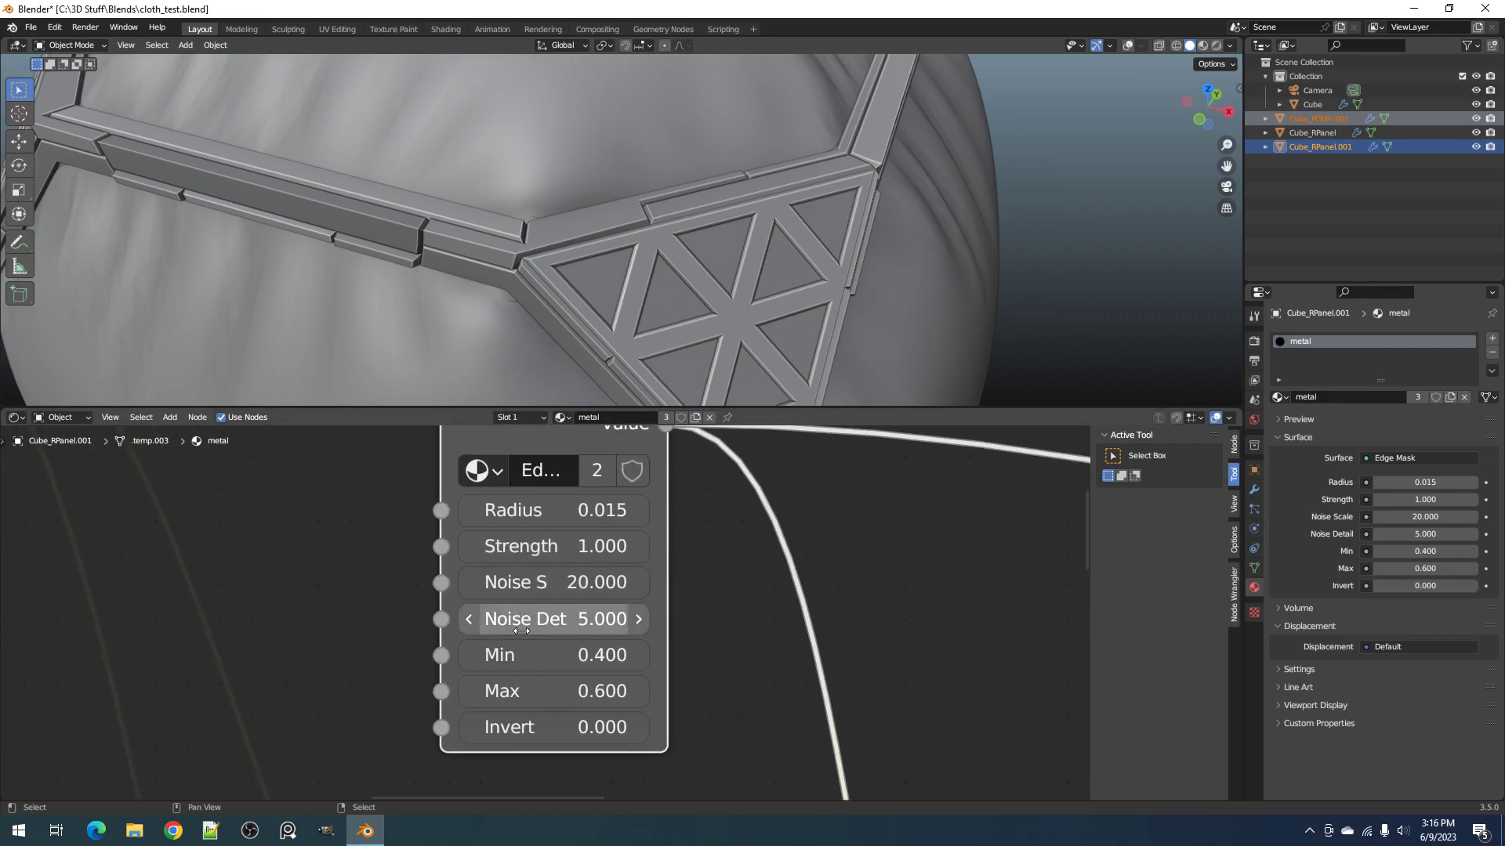
key(z)
click(694, 248)
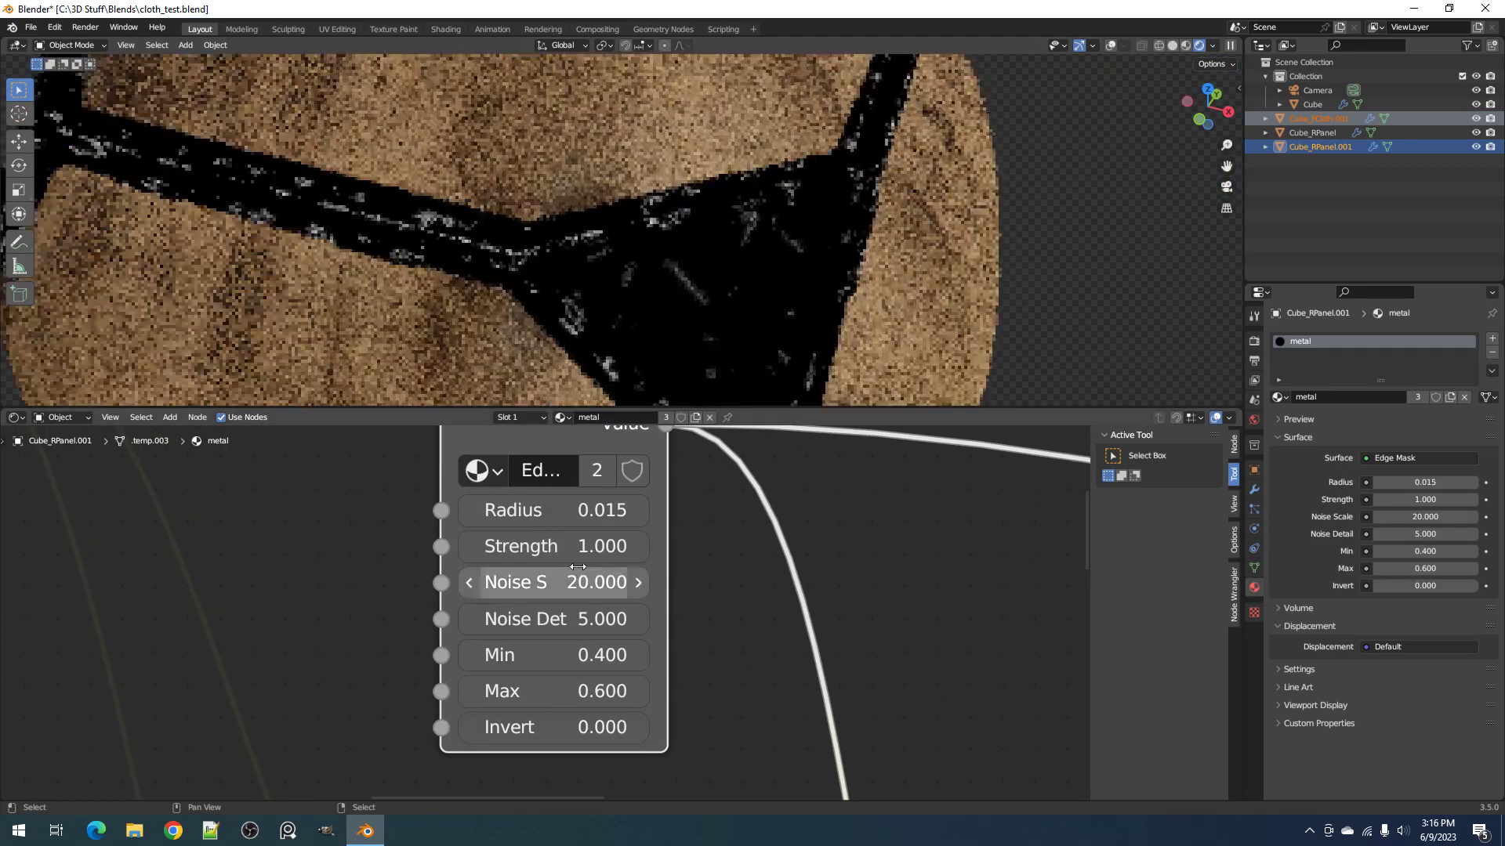
click(549, 546)
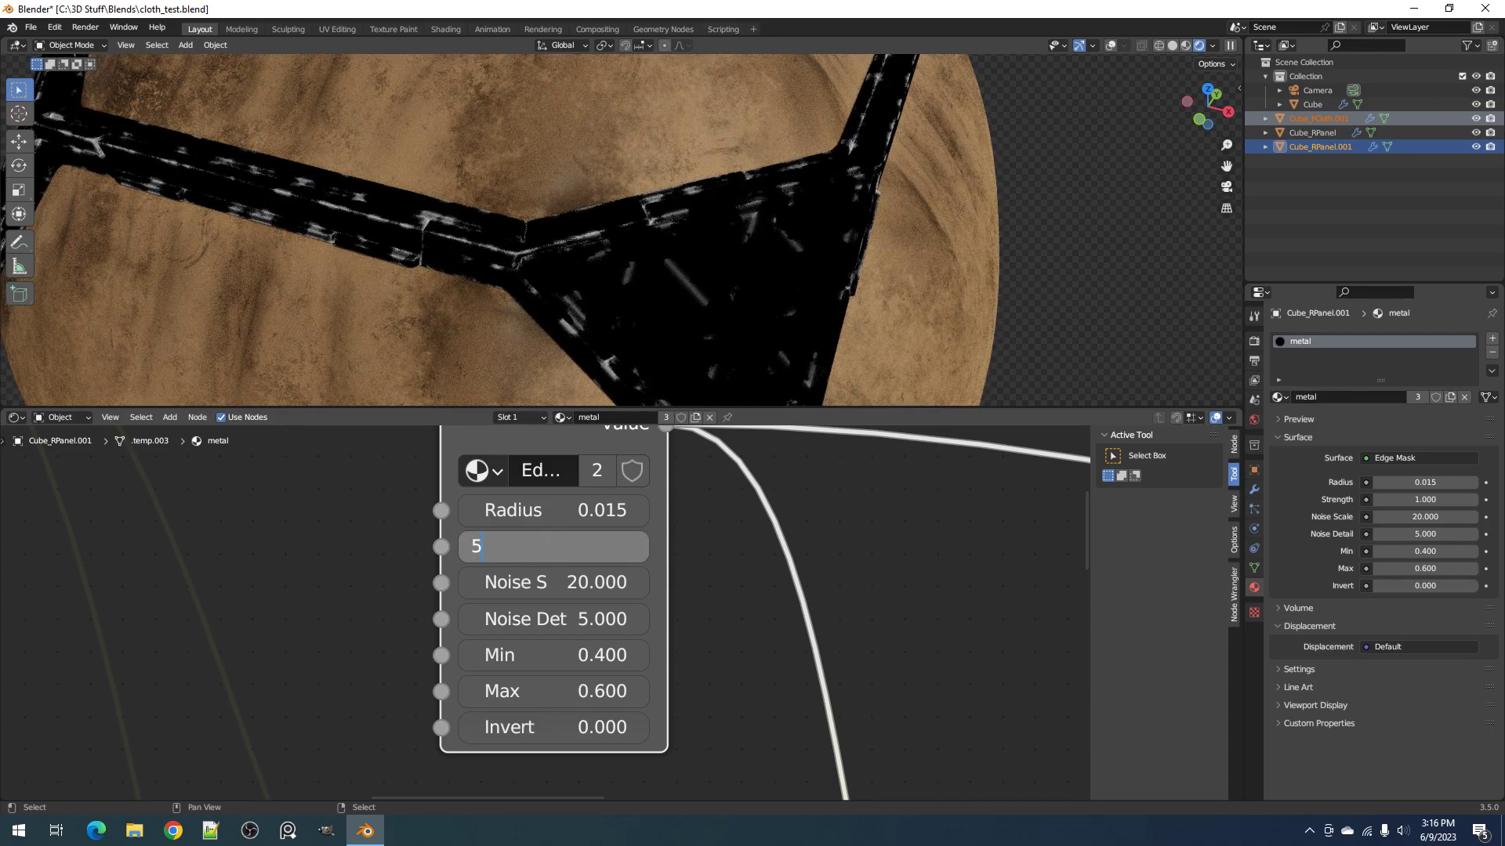
key(Return)
middle_drag(666, 402, 787, 252)
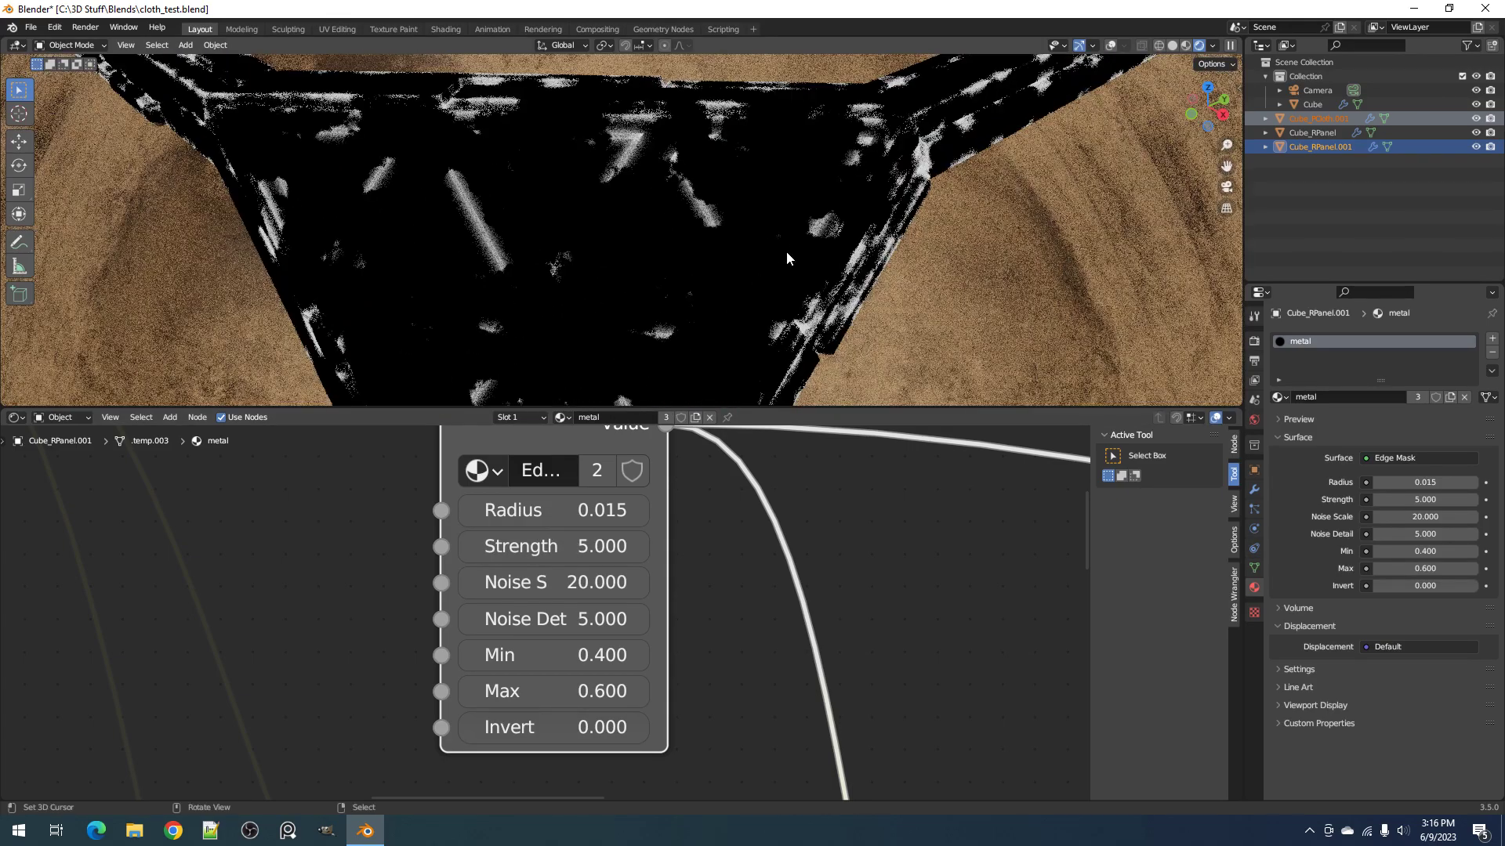
scroll(757, 263, up, 5)
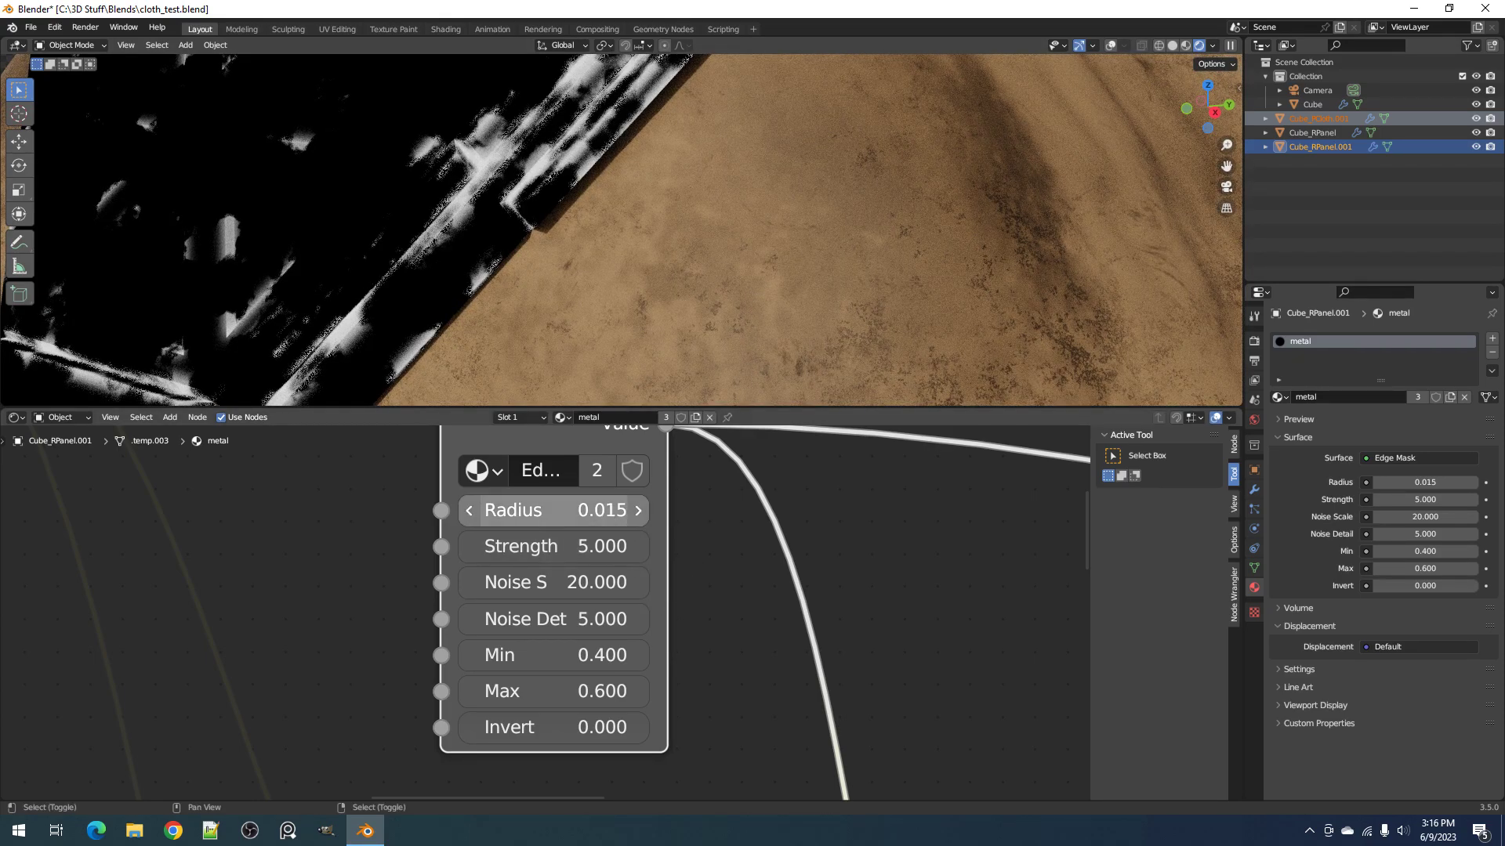
Step: Reduce the Edge Mask's Radius to 0.005 and view the mask across the frame's triangular panel
click(638, 510)
click(468, 510)
click(469, 510)
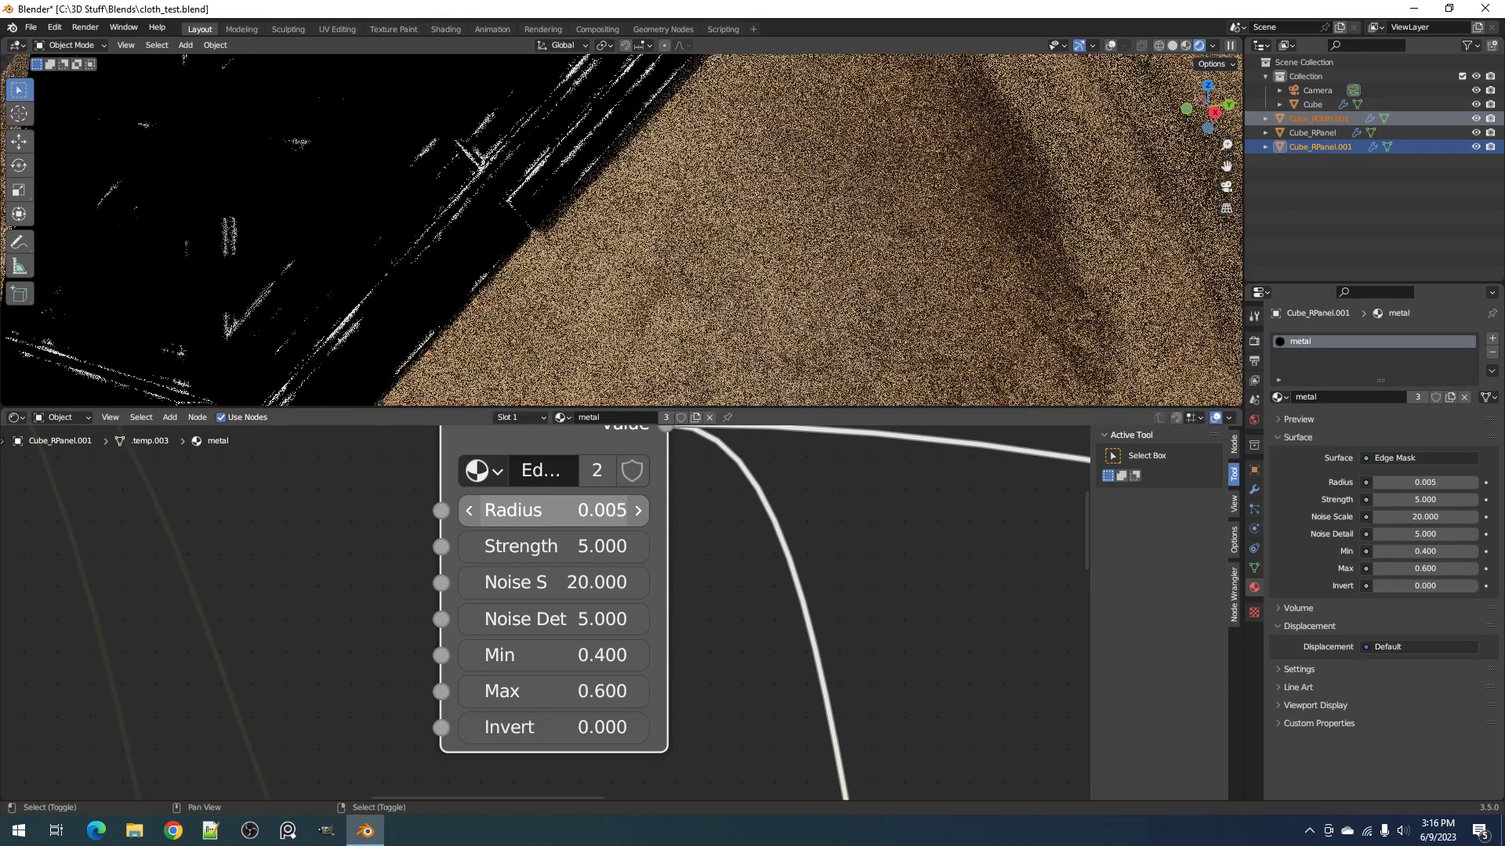
scroll(524, 244, down, 7)
middle_drag(523, 243, 595, 263)
Step: Try an Edge Mask Strength of 10 and settle on 2
click(549, 542)
text(10)
key(Return)
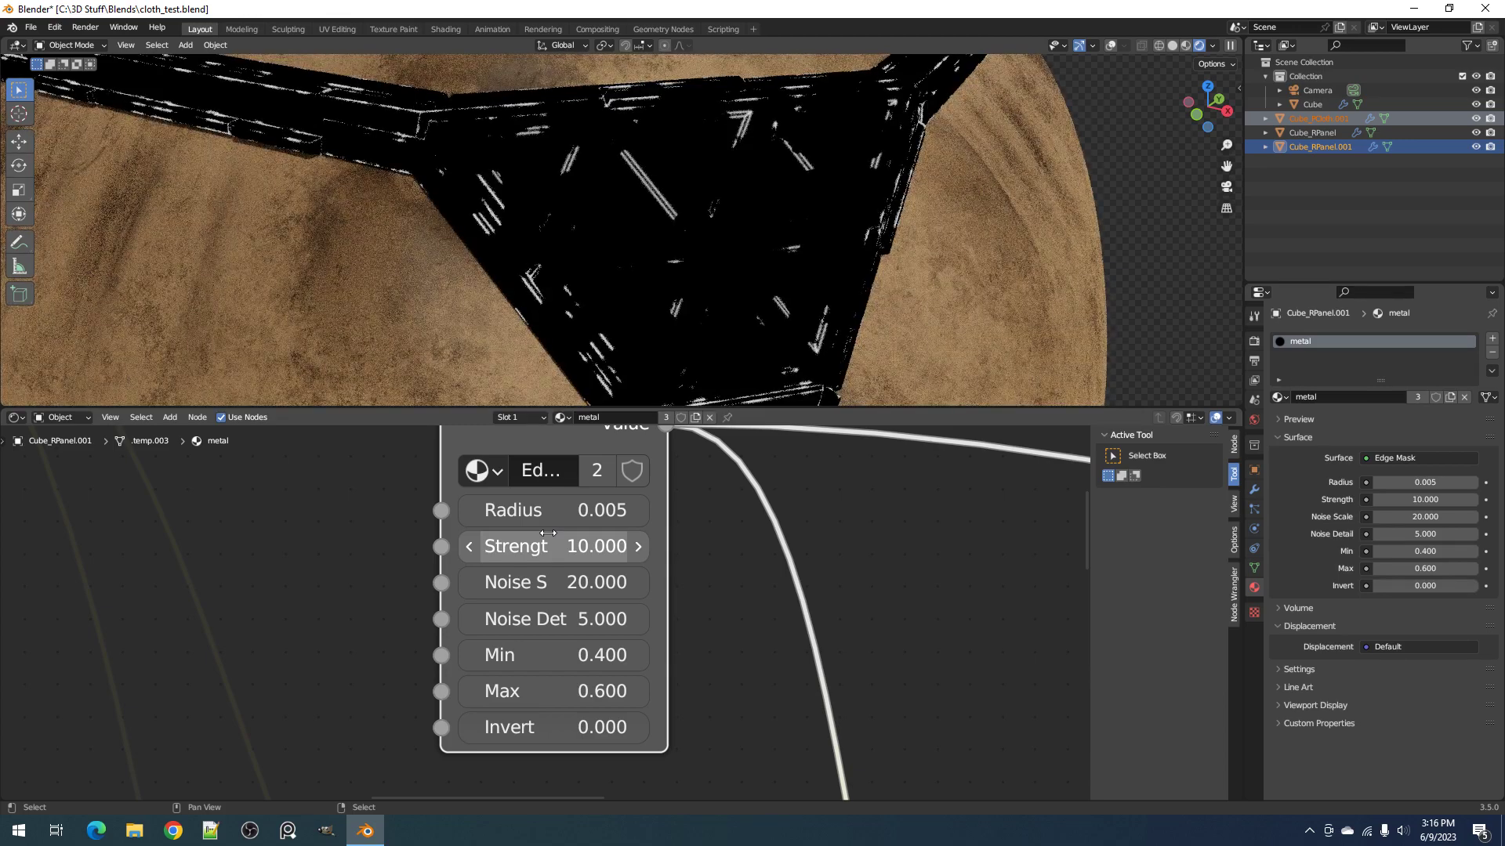
click(549, 544)
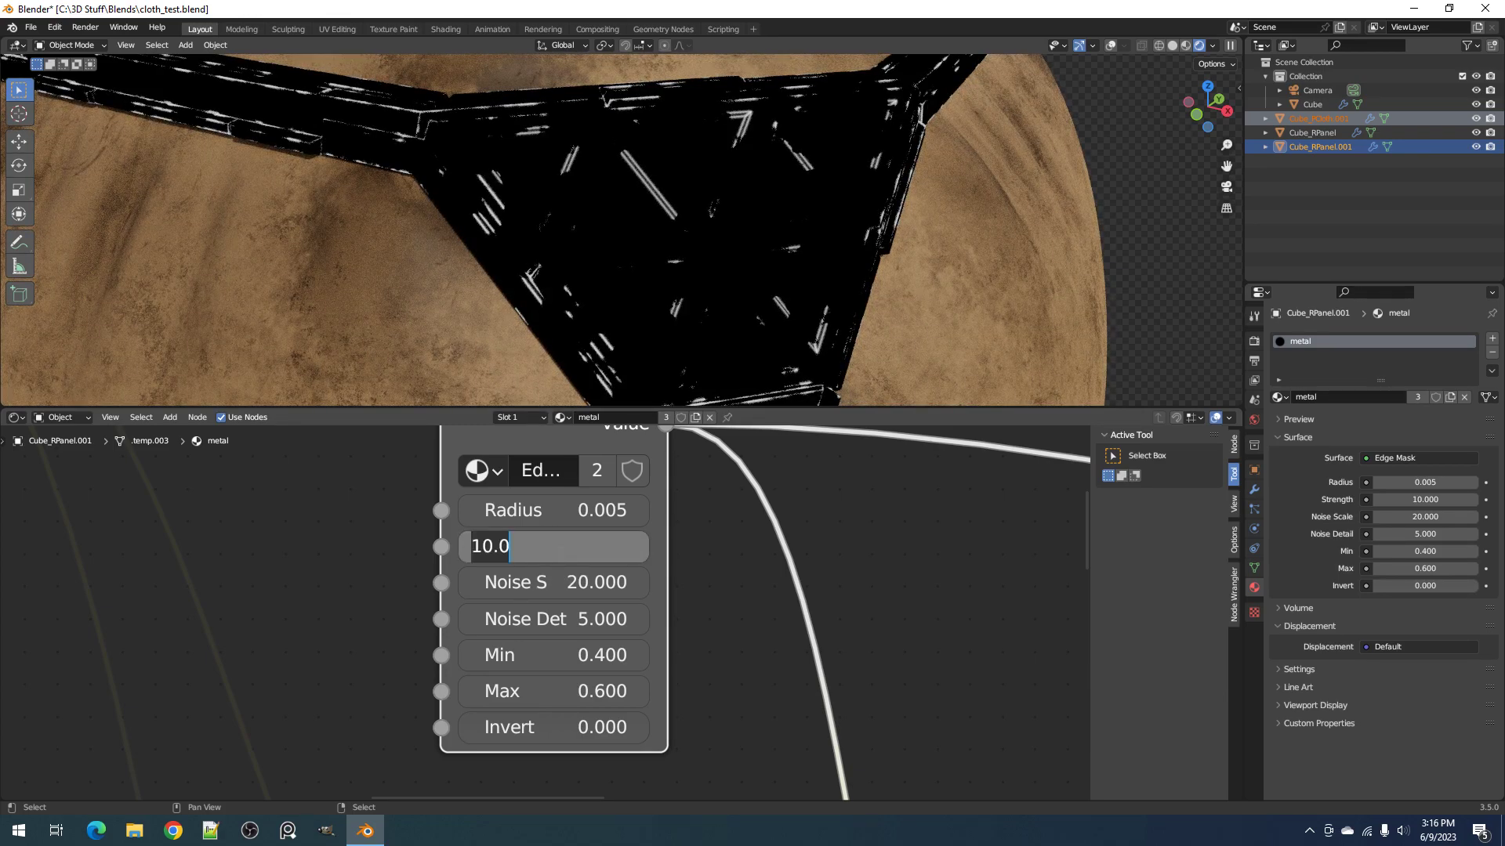
click(549, 546)
text(2)
key(Return)
Step: Widen the Edge Mask node so its labels are readable and try a Noise Scale of 50
click(556, 582)
key(Escape)
drag(662, 564, 737, 563)
click(638, 582)
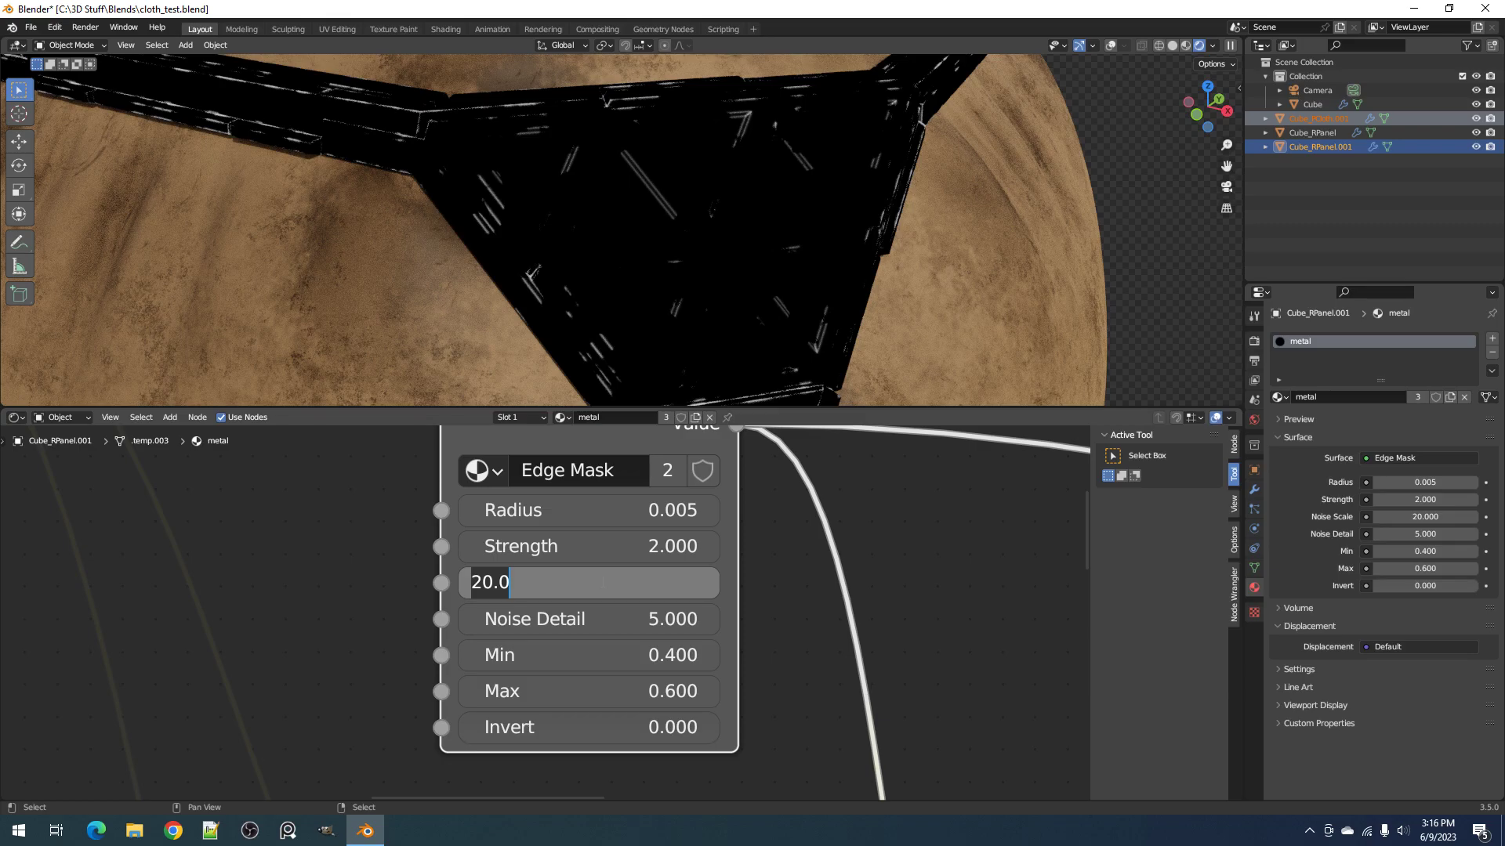
text(50)
key(Return)
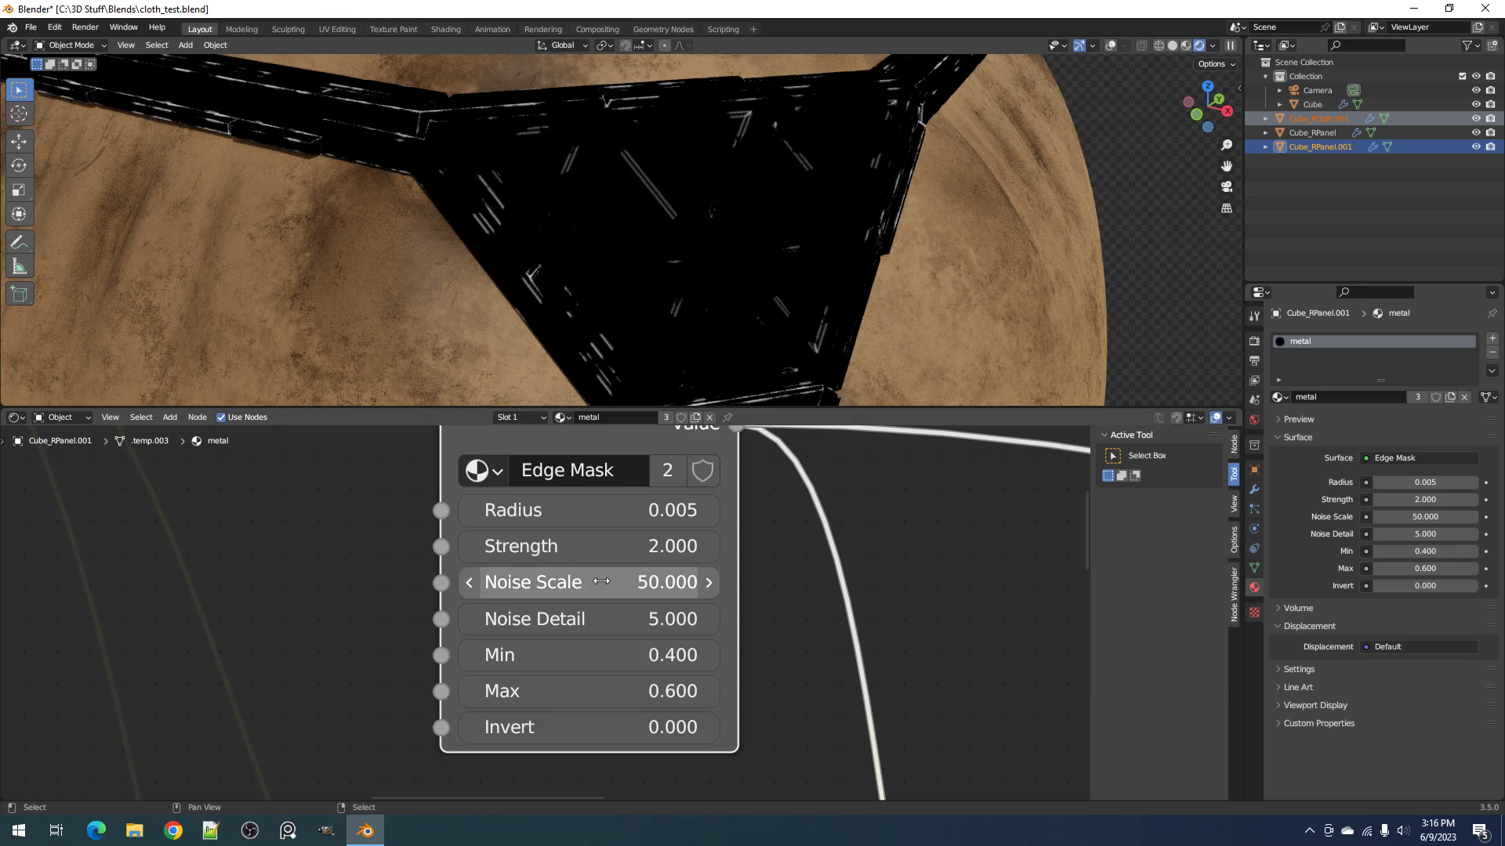
Step: Try an Edge Mask Noise Scale of 5, set it back to 20 and check the frame's edges
click(625, 582)
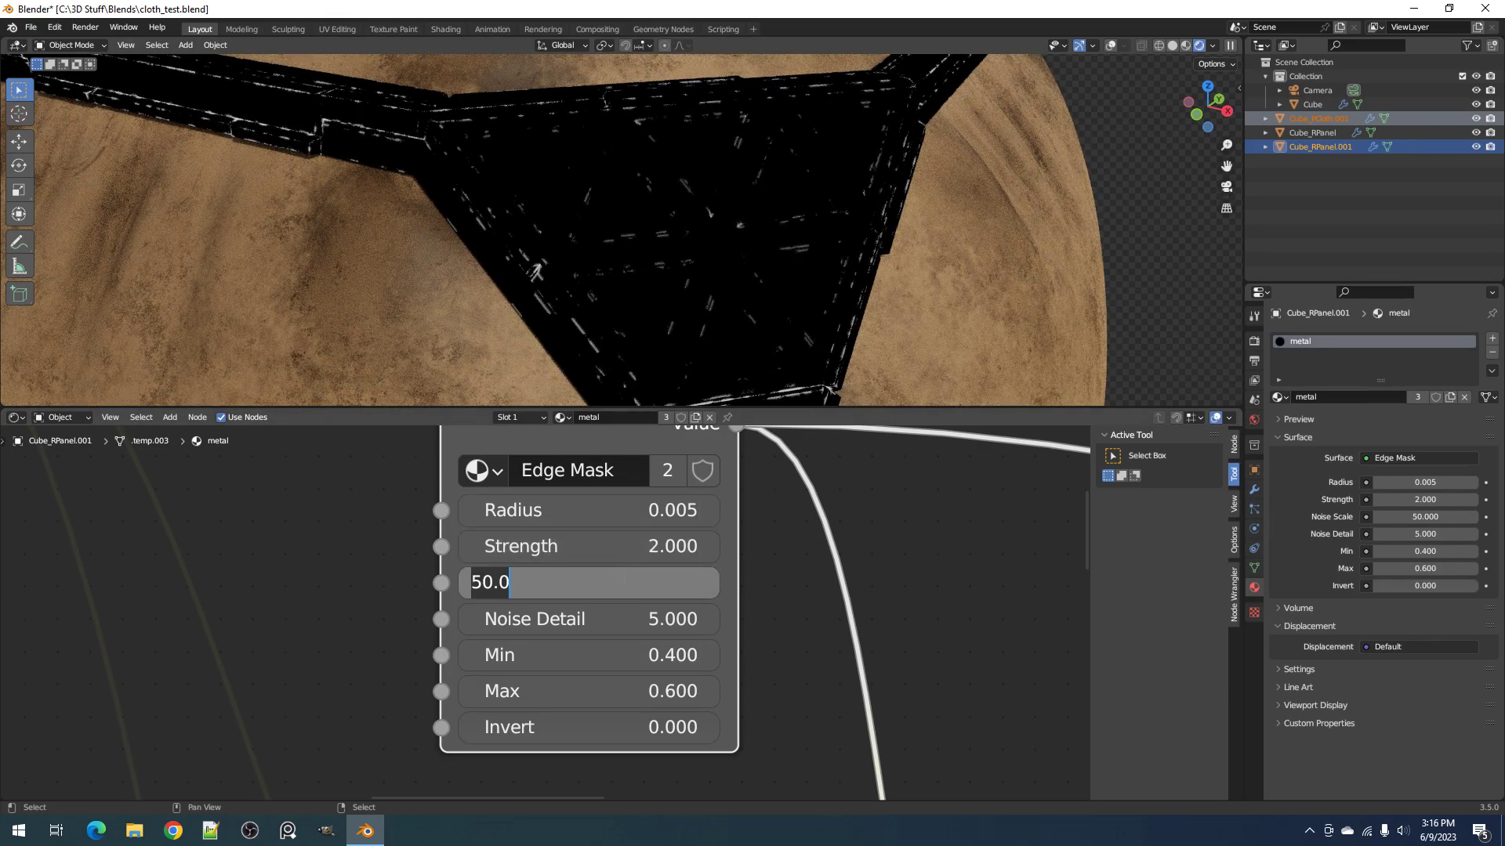
text(5)
key(Return)
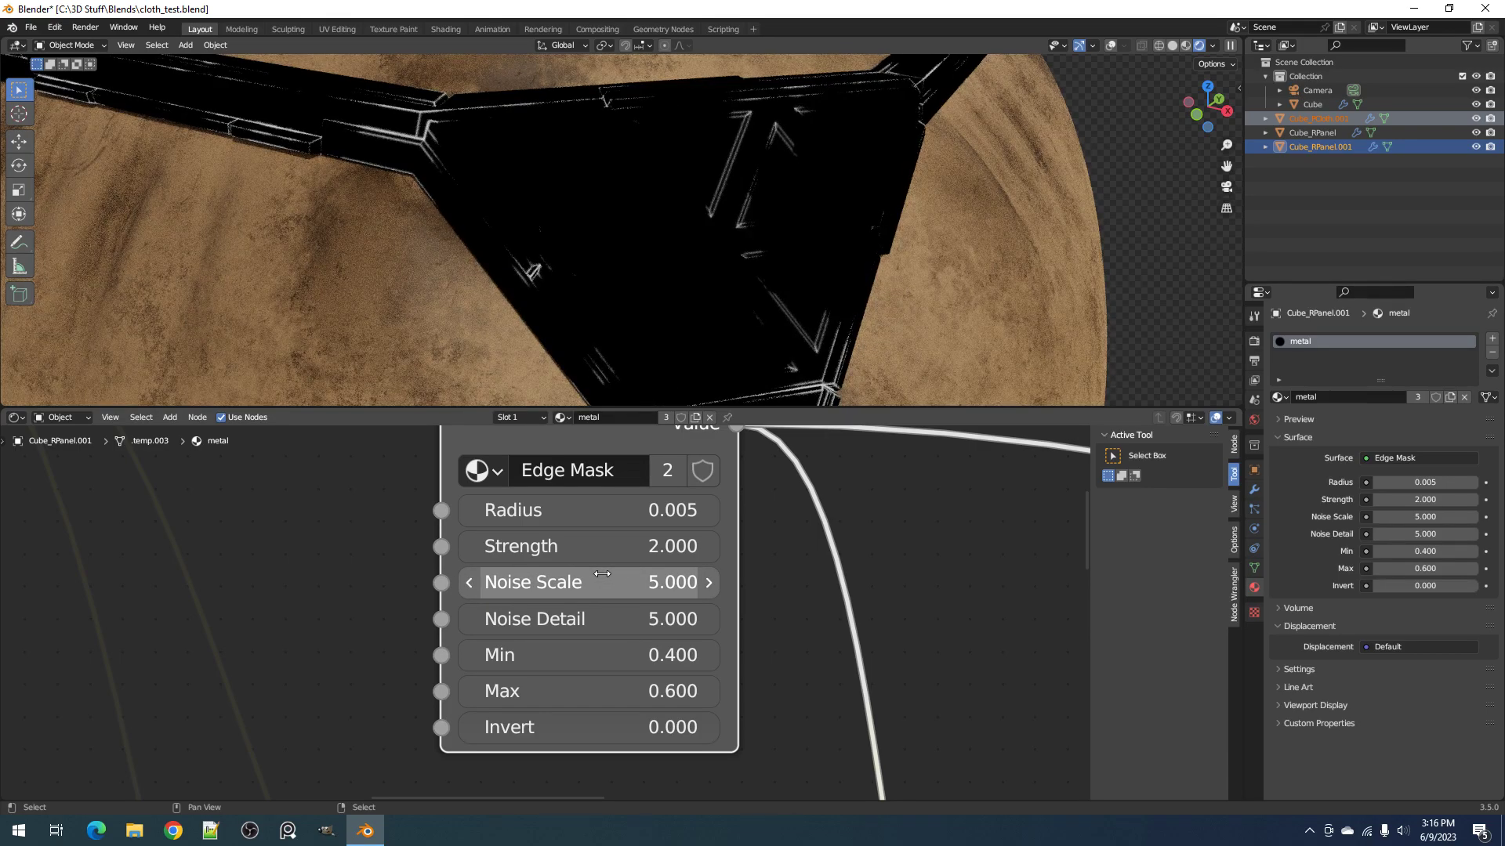
click(602, 575)
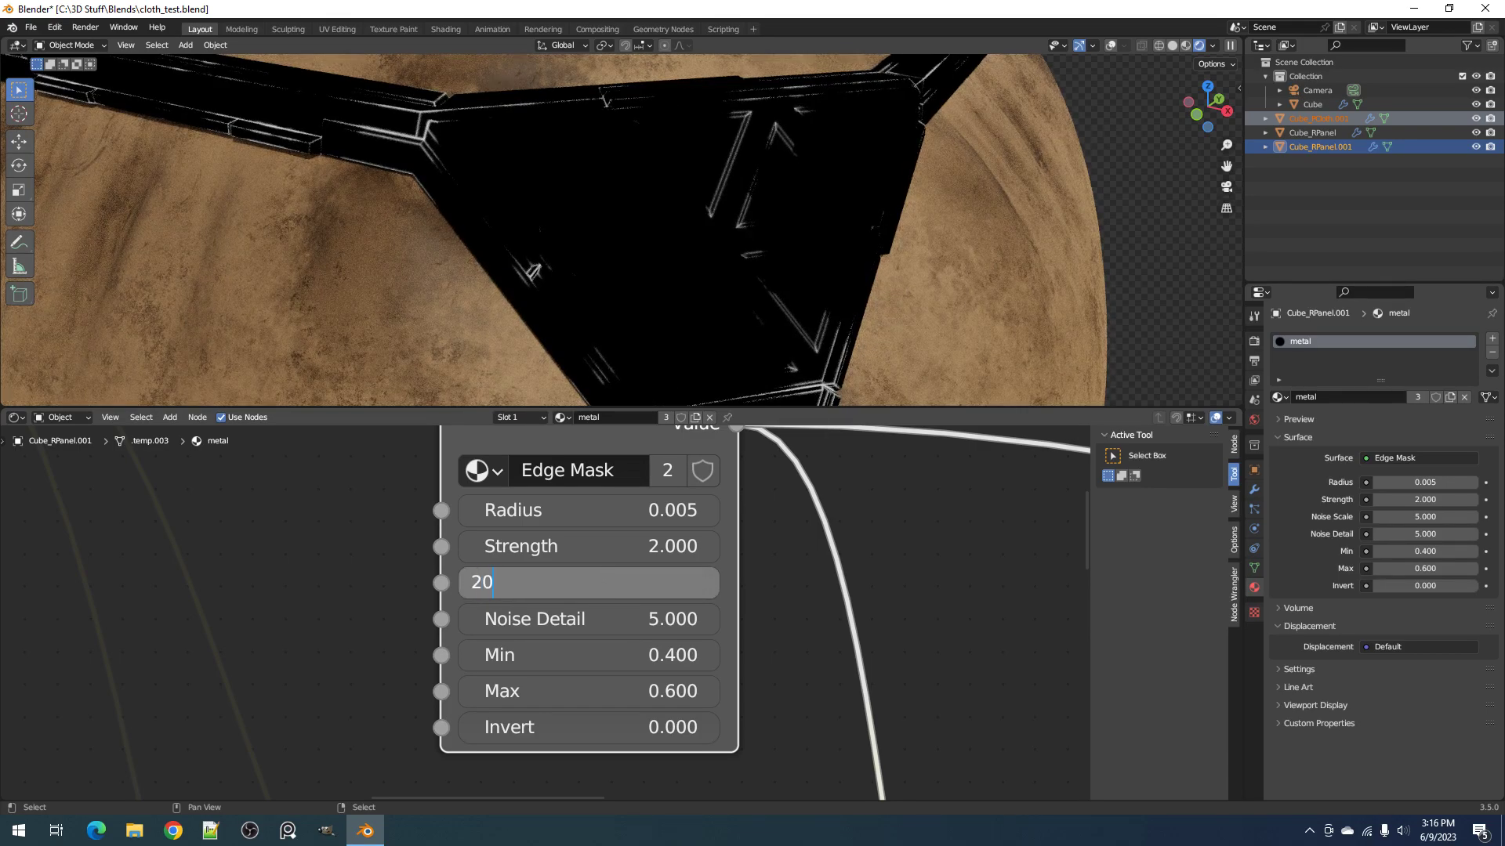
text(20)
key(Return)
middle_drag(890, 196, 810, 199)
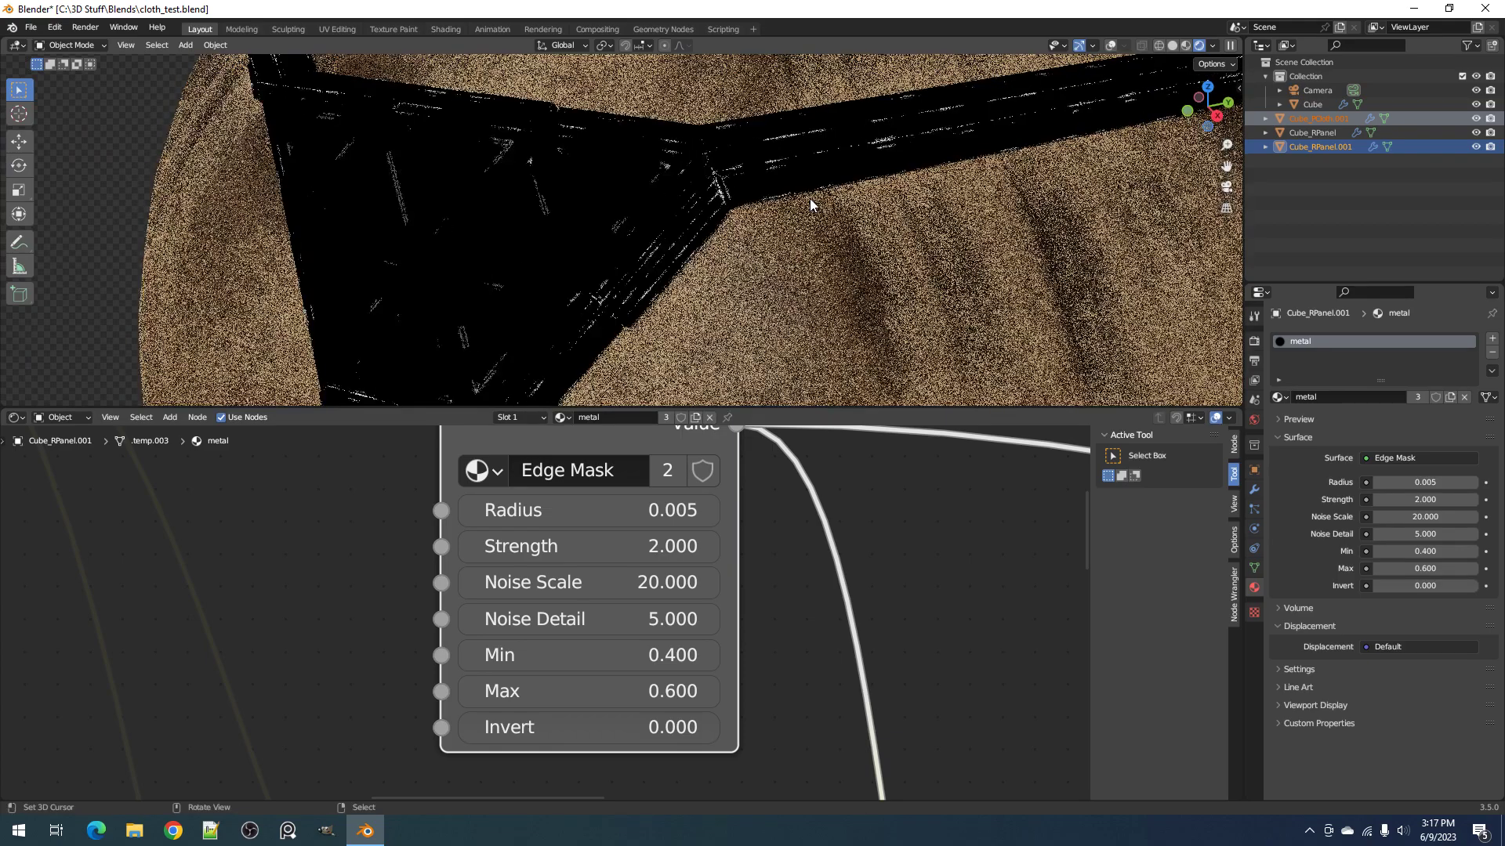
scroll(810, 199, up, 1)
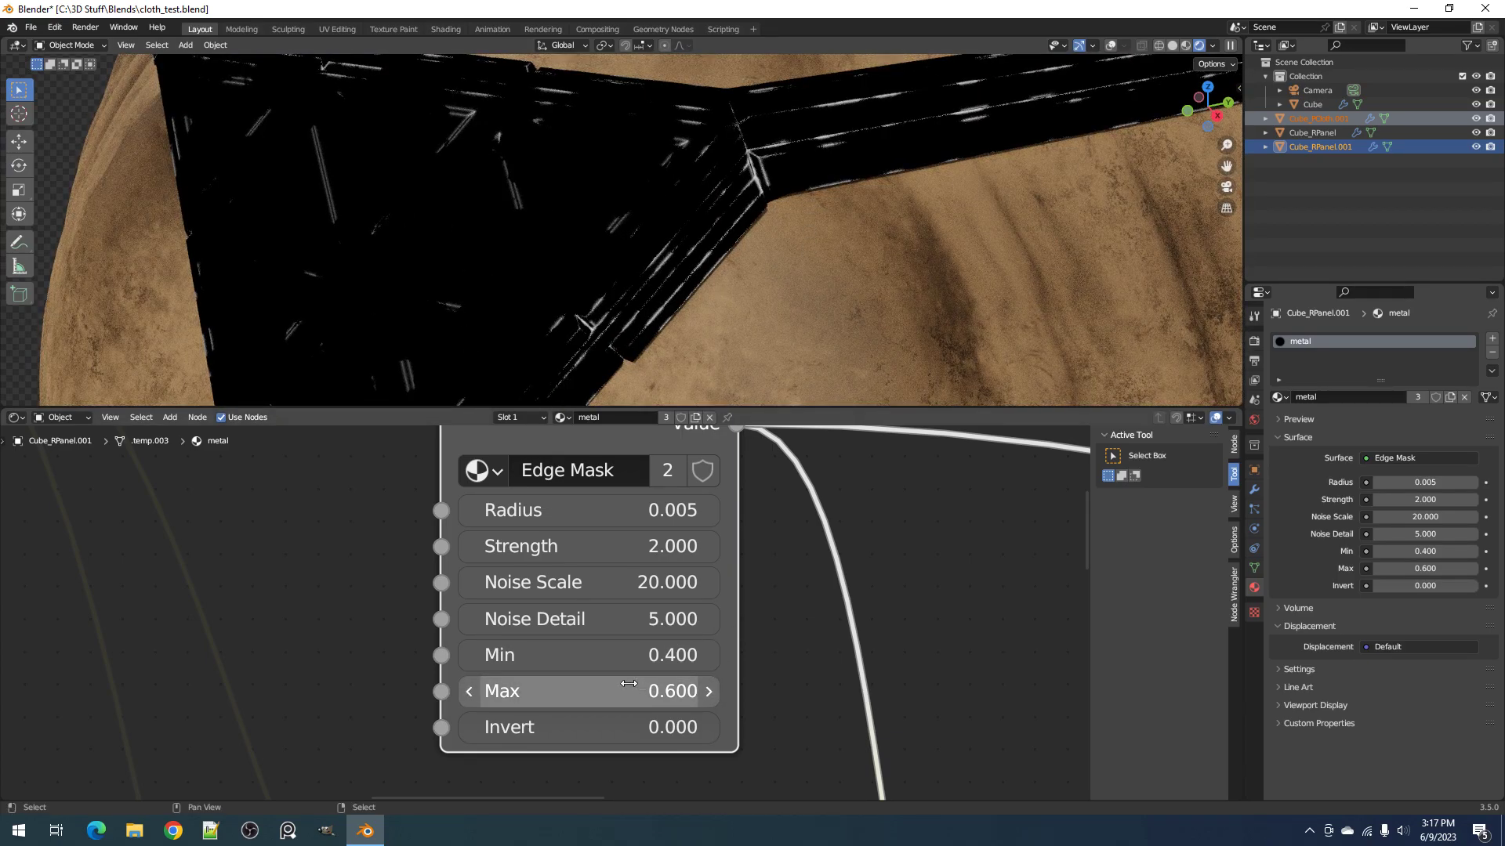
Step: Set the Edge Mask's Noise Detail to 6, Min to 0.42 and Max to 0.76
click(620, 623)
key(Return)
mouse_move(464, 713)
mouse_down()
mouse_move(715, 713)
mouse_move(464, 713)
mouse_up()
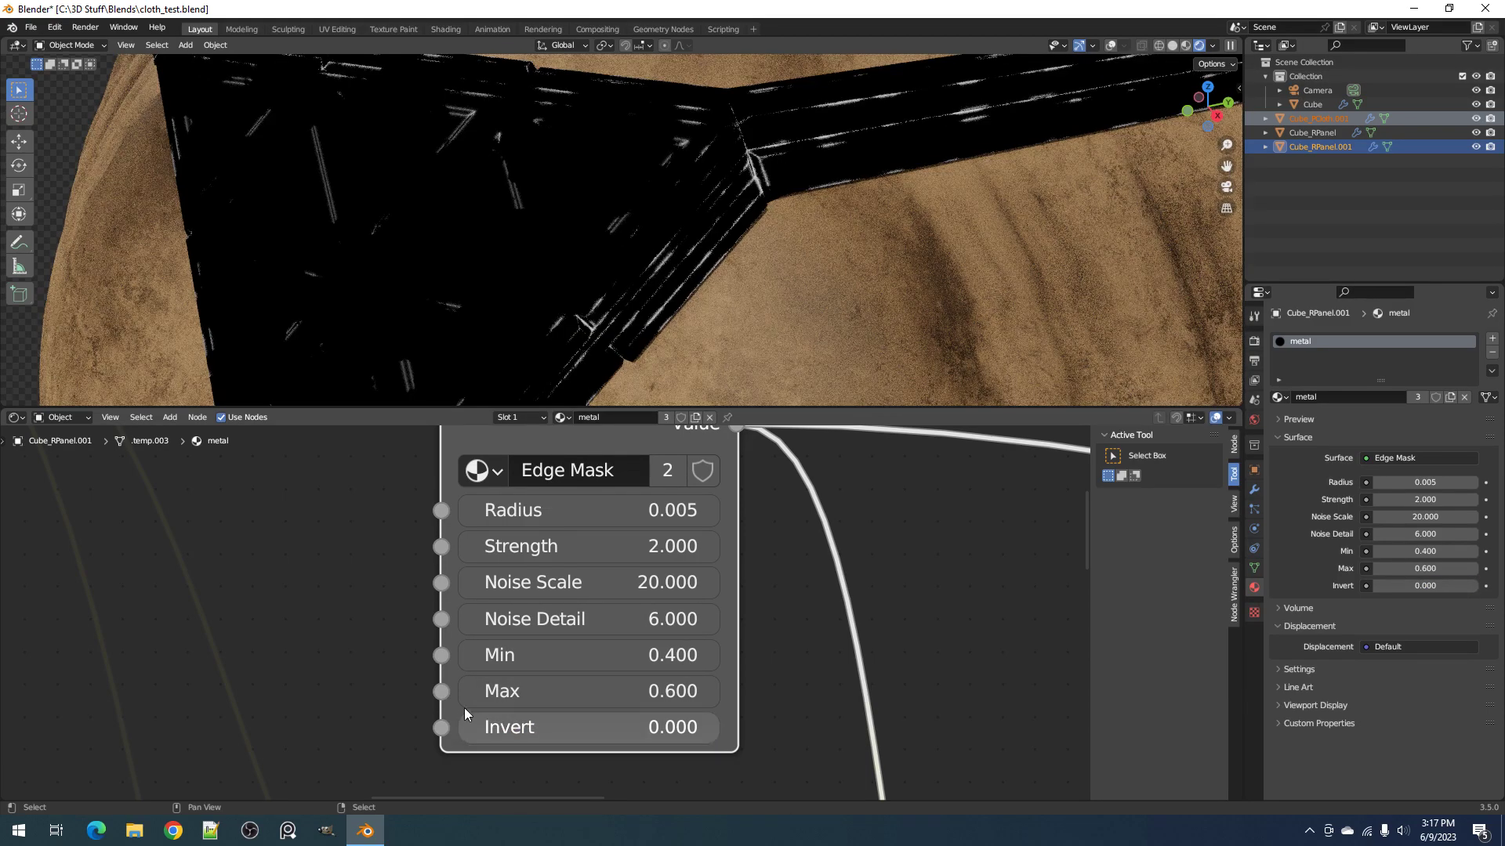
mouse_move(470, 655)
mouse_down()
mouse_move(659, 655)
mouse_move(392, 655)
mouse_move(541, 656)
mouse_move(471, 655)
mouse_up()
drag(548, 691, 682, 691)
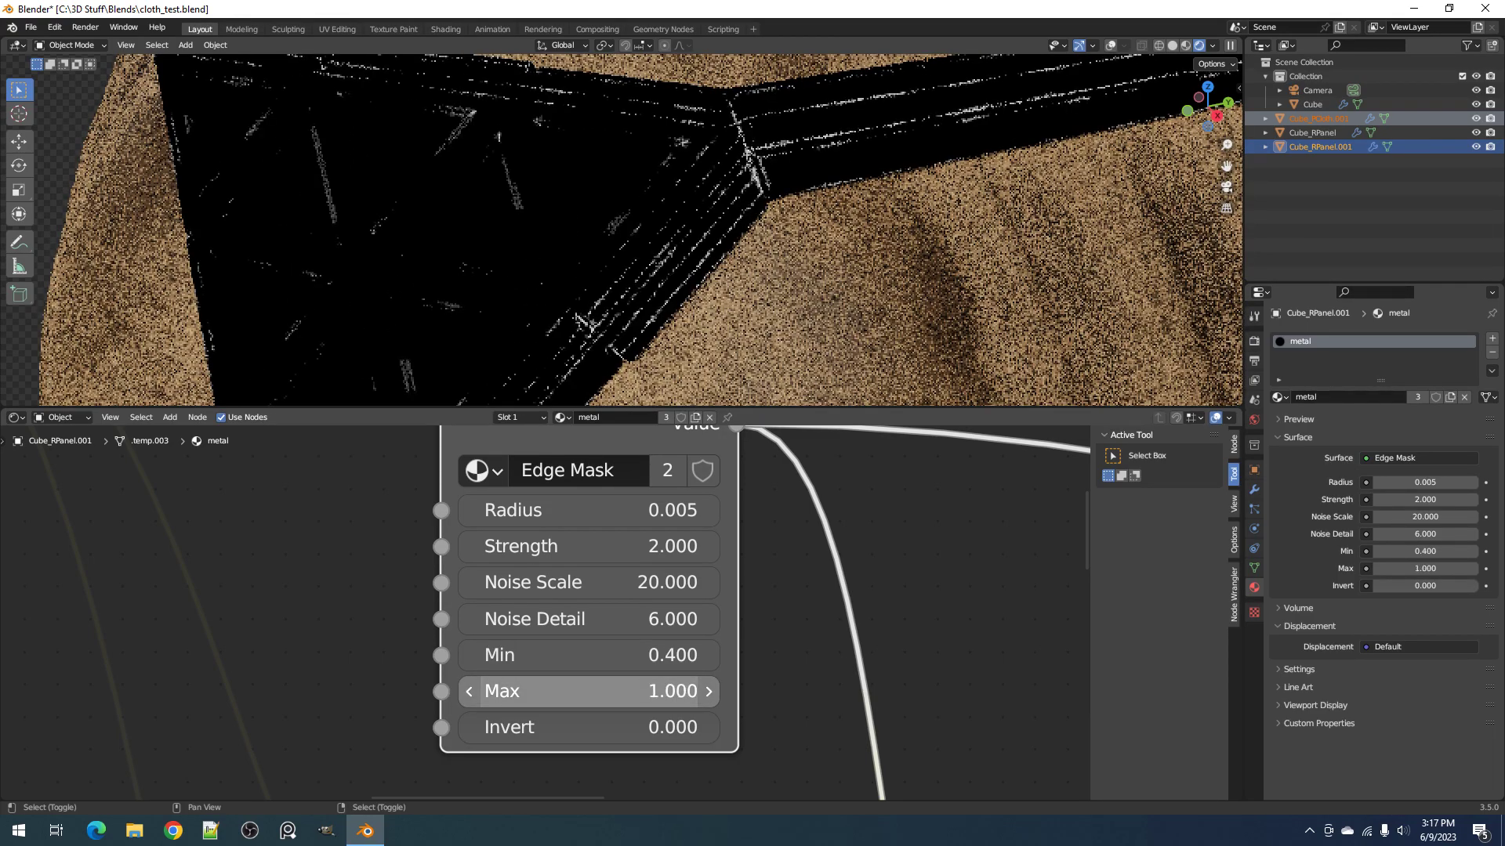
drag(862, 691, 548, 691)
mouse_move(471, 655)
mouse_down()
mouse_move(330, 655)
mouse_move(486, 655)
mouse_up()
drag(588, 691, 713, 691)
Step: Examine the mask on the frame's edges up close, try a larger Edge Mask Radius and undo it
scroll(805, 225, up, 4)
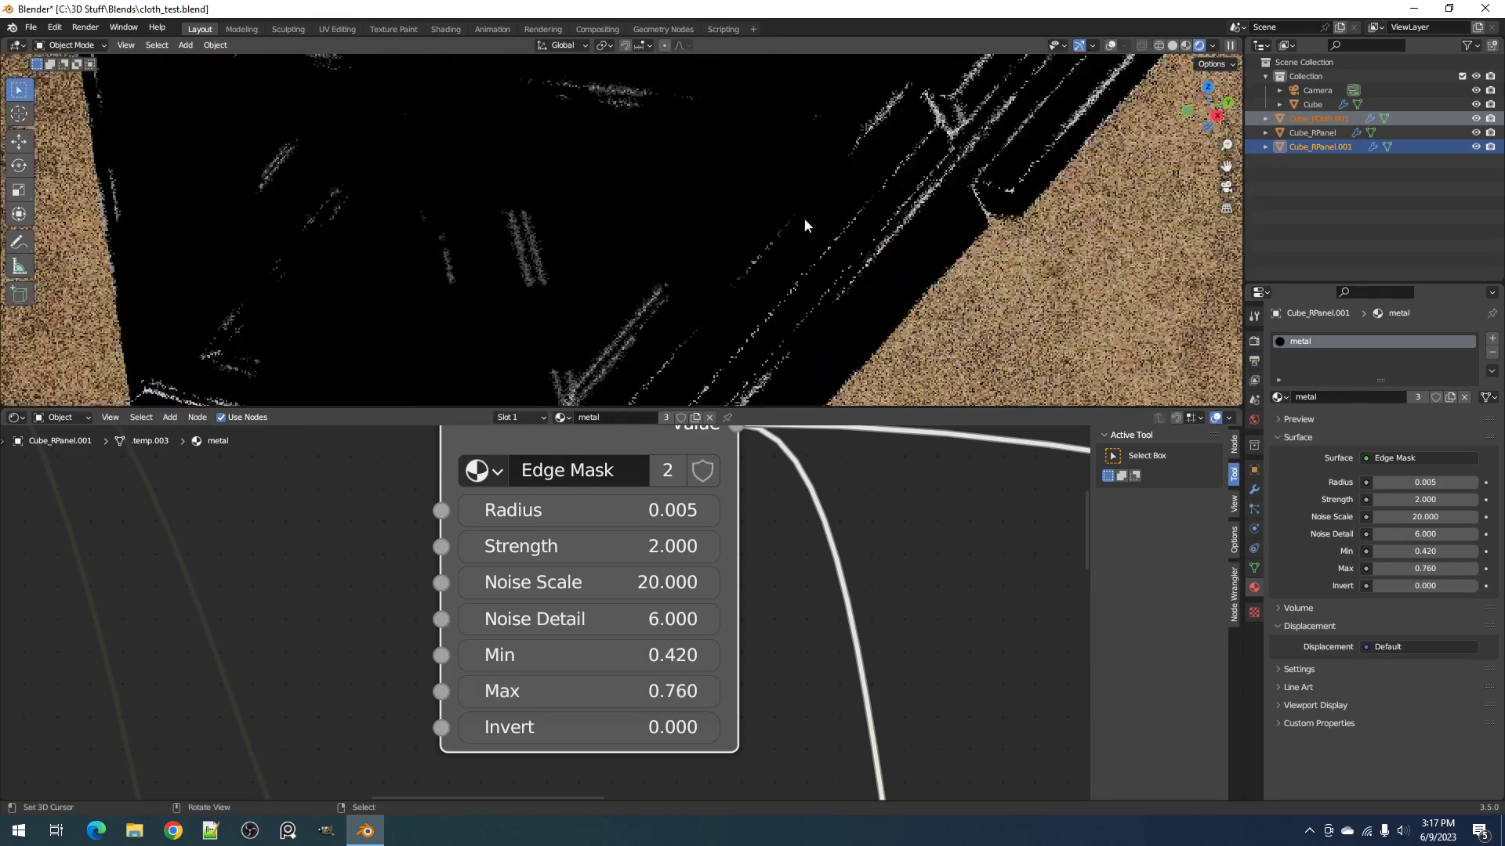
scroll(805, 221, up, 3)
scroll(805, 221, down, 3)
shift+middle_drag(805, 221, 551, 377)
scroll(668, 562, down, 4)
middle_drag(668, 562, 639, 667)
scroll(639, 667, up, 3)
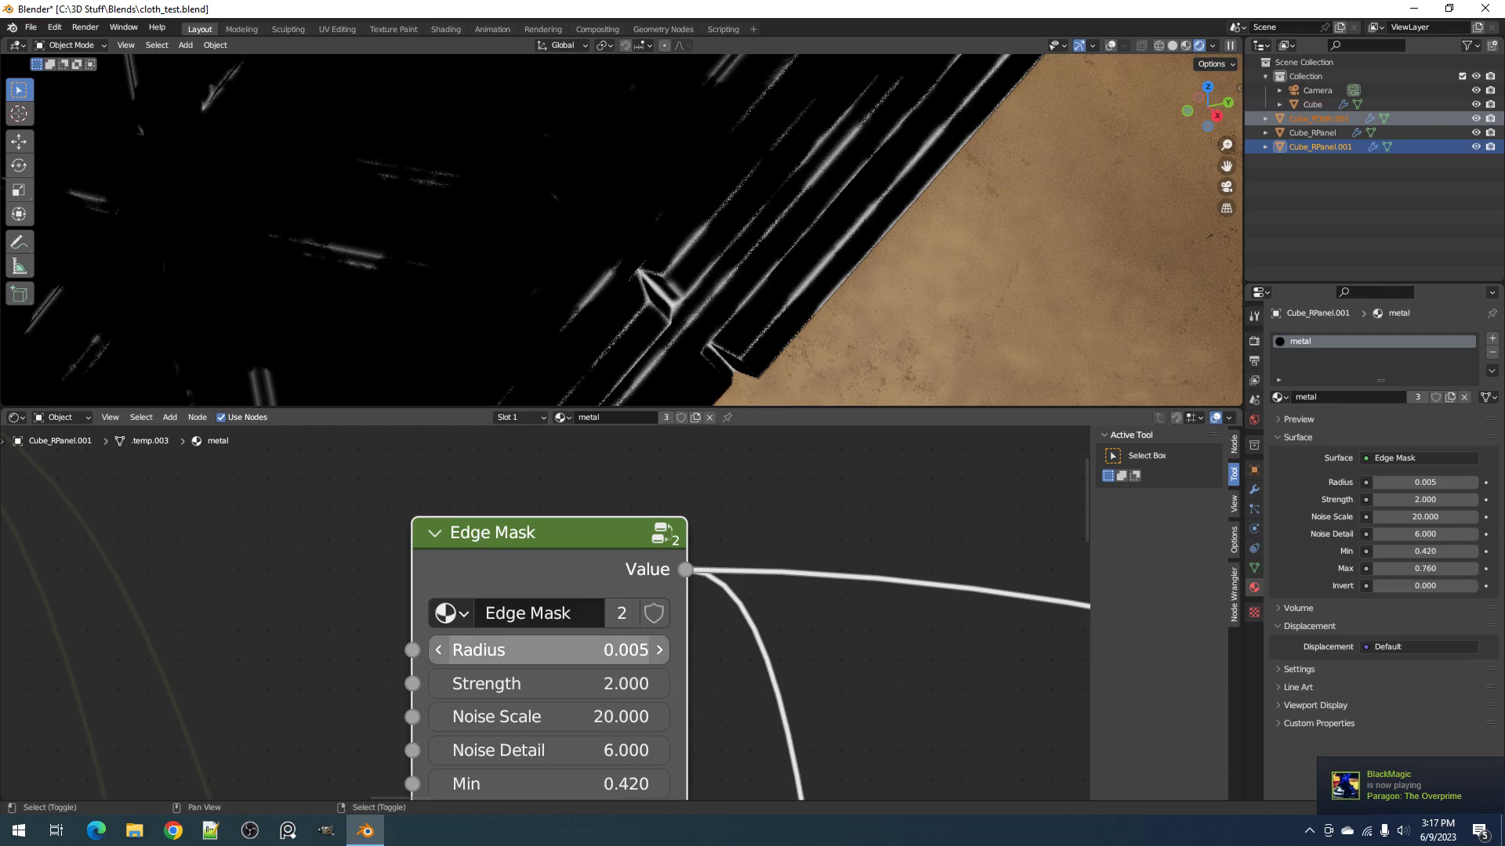
shift+drag(594, 650, 598, 649)
key(ctrl+z)
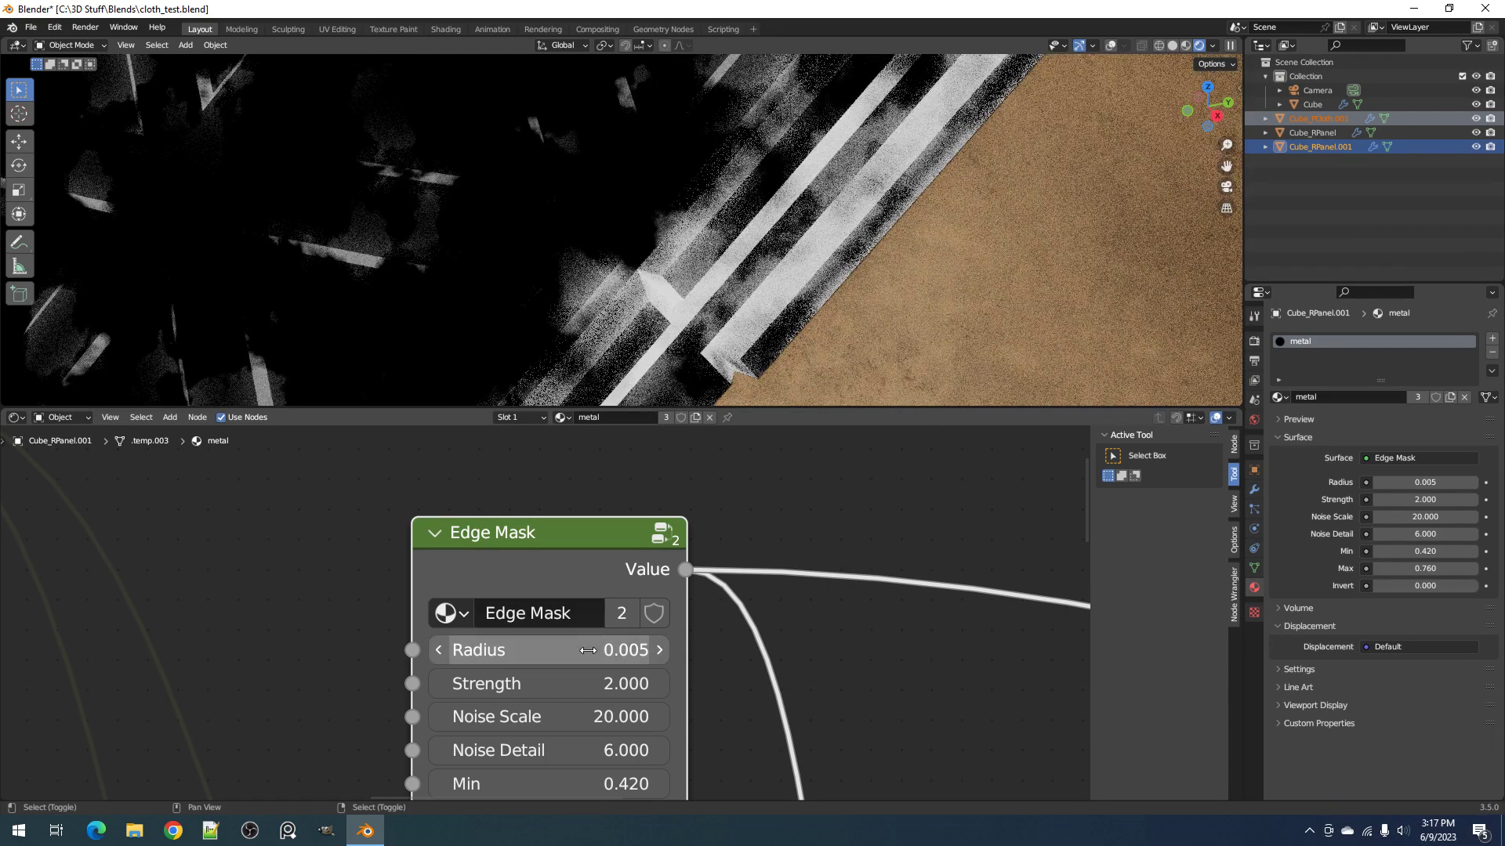
Step: Set the Edge Mask's Noise Scale to 50 and check the broken-up edges across the frame
middle_drag(614, 686, 653, 619)
click(591, 648)
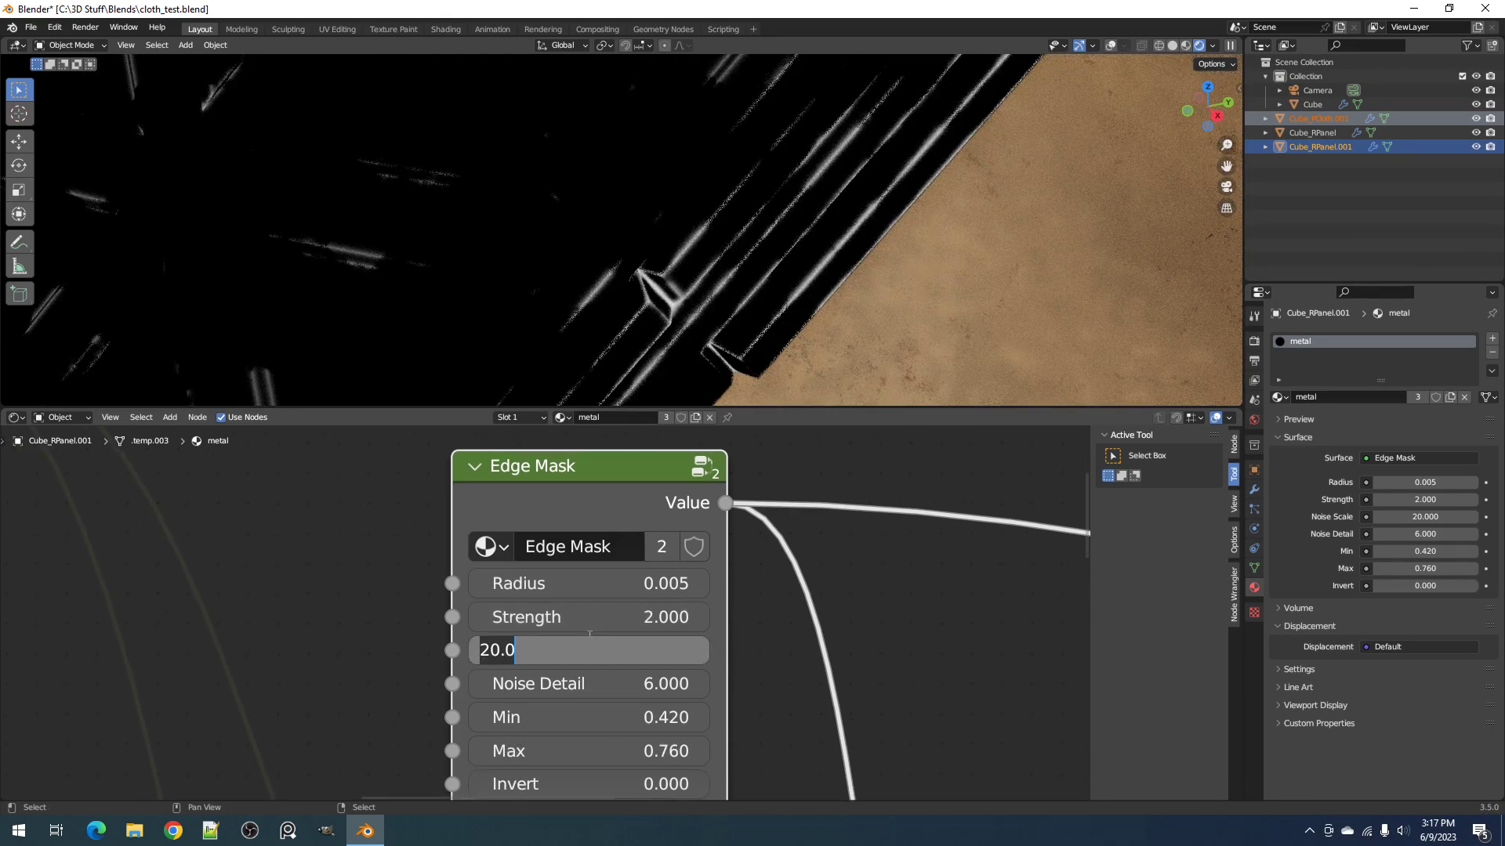
text(50)
key(Return)
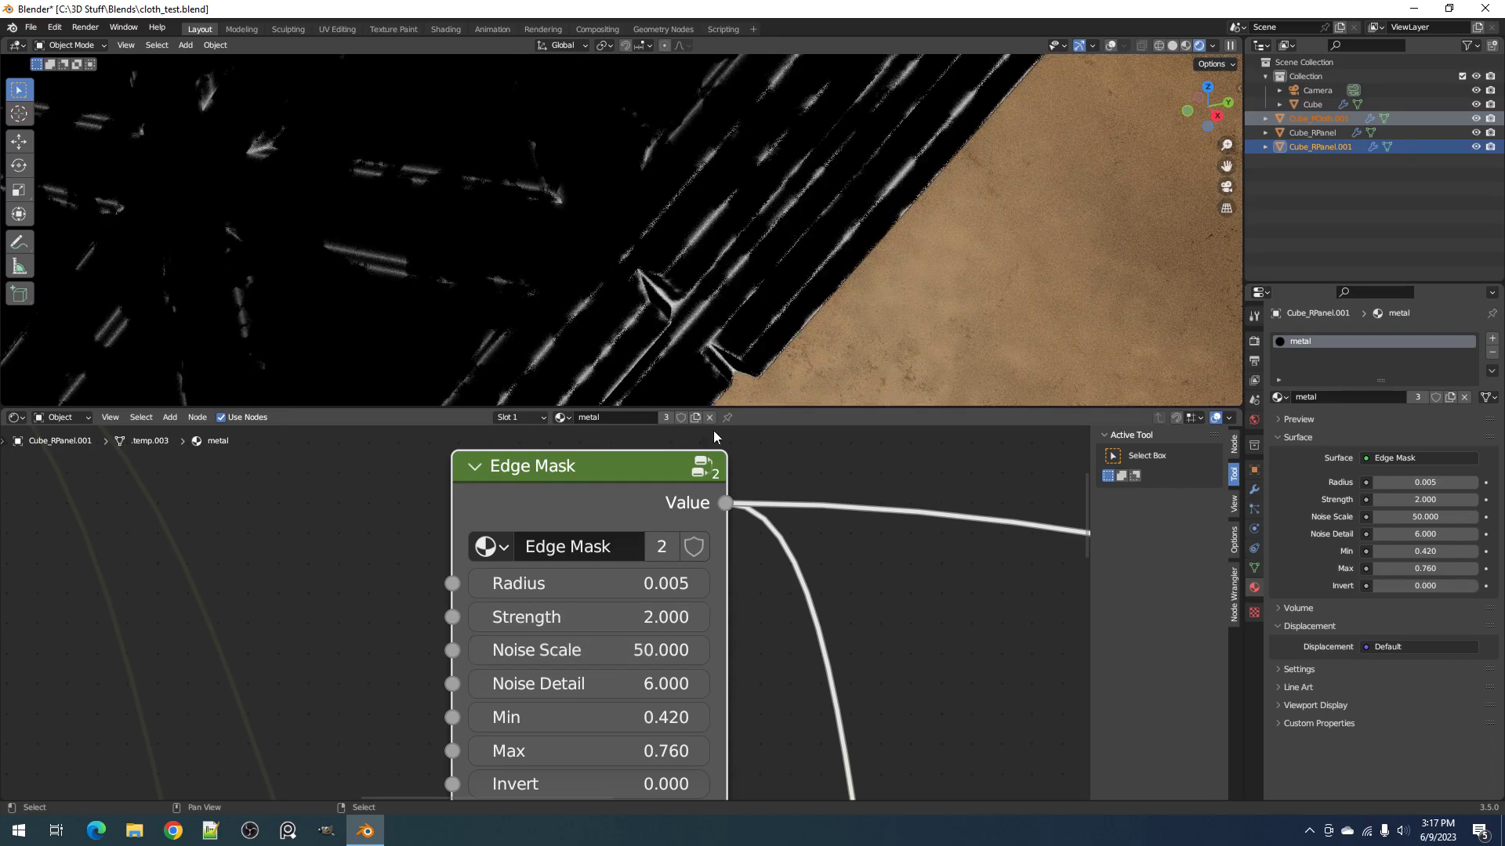
scroll(727, 322, down, 4)
scroll(716, 296, up, 5)
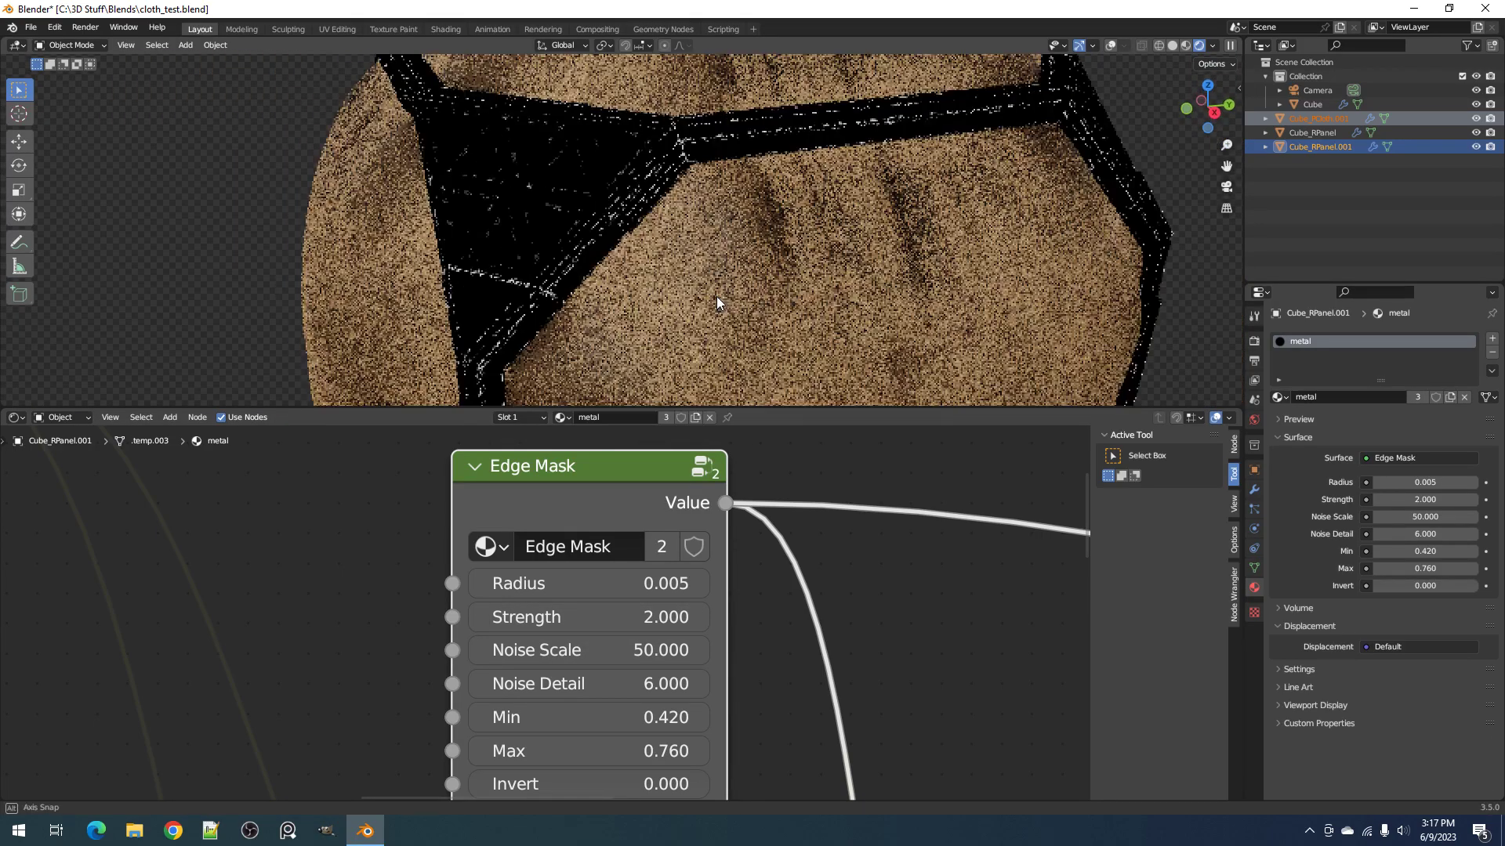
scroll(638, 315, up, 1)
middle_drag(638, 315, 663, 307)
Step: Set both the Edge Mask's Min and Max to 0.53 while checking the mask on the frame
drag(628, 718, 714, 718)
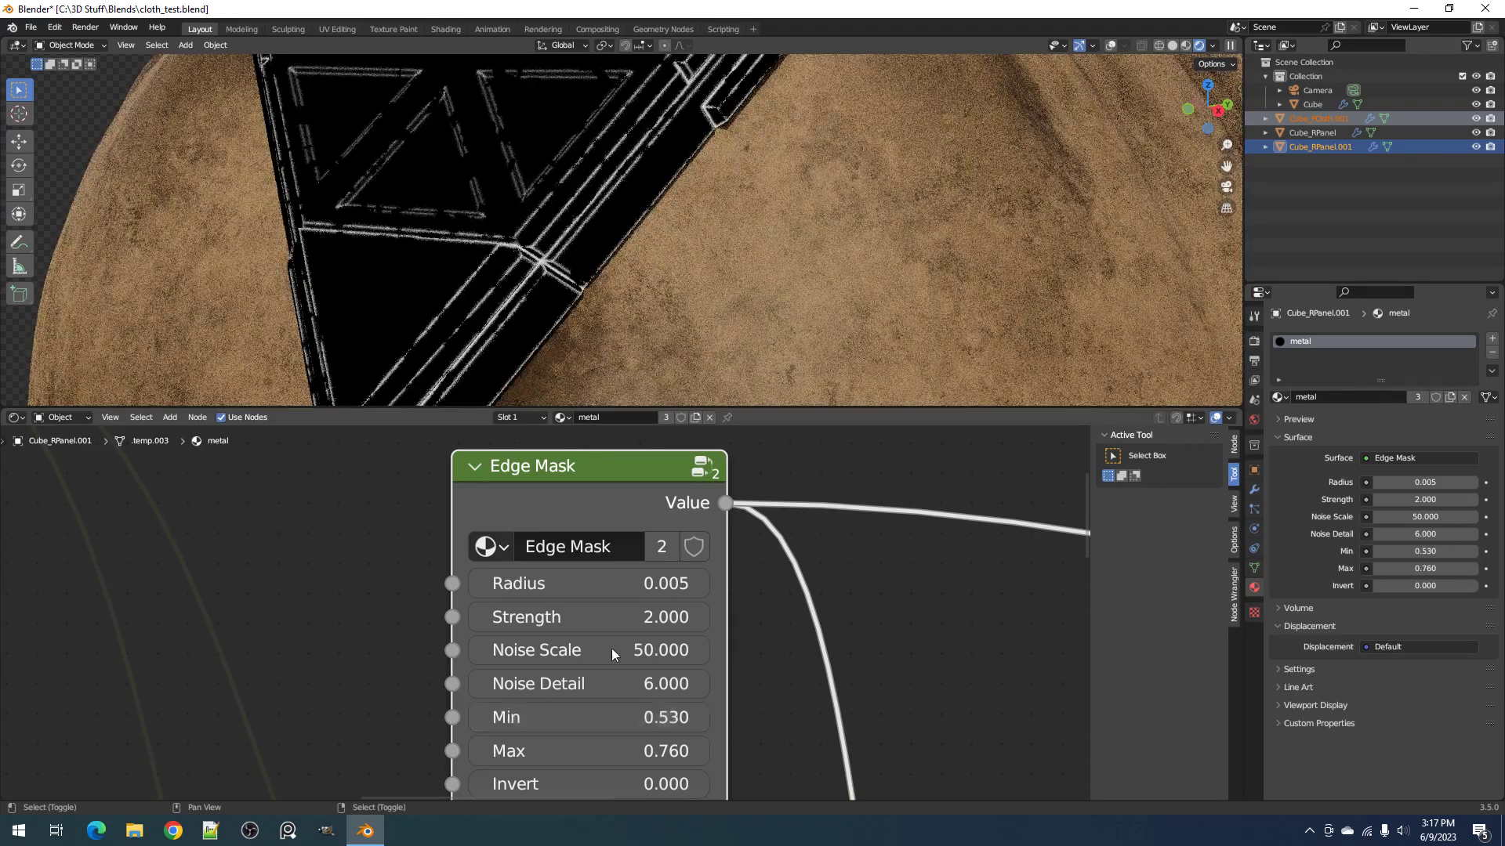
scroll(589, 293, up, 2)
scroll(590, 293, down, 3)
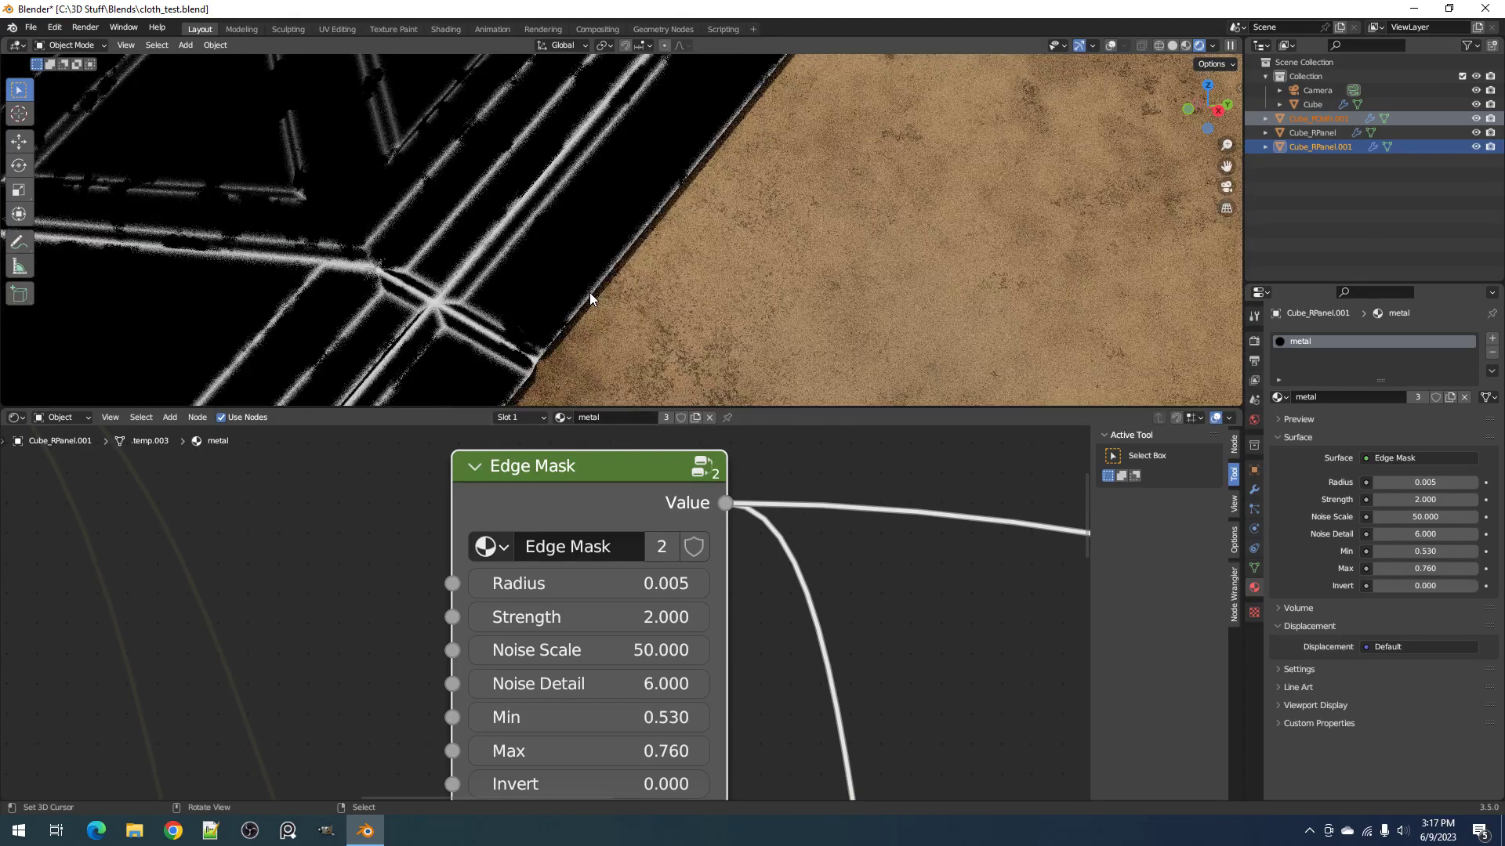
scroll(590, 292, down, 4)
scroll(625, 262, up, 4)
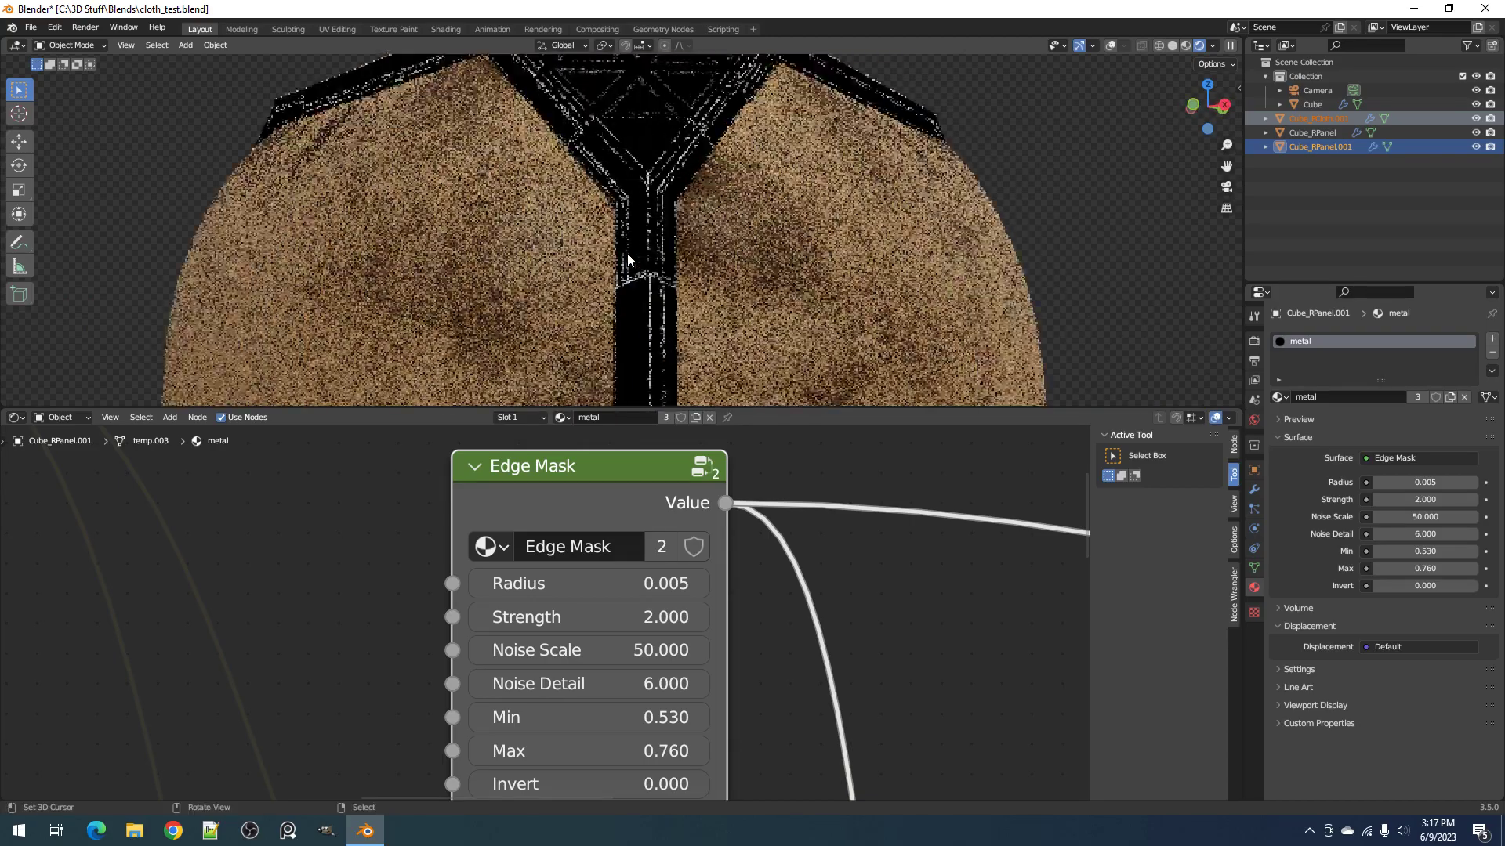
drag(666, 751, 613, 750)
scroll(728, 167, down, 4)
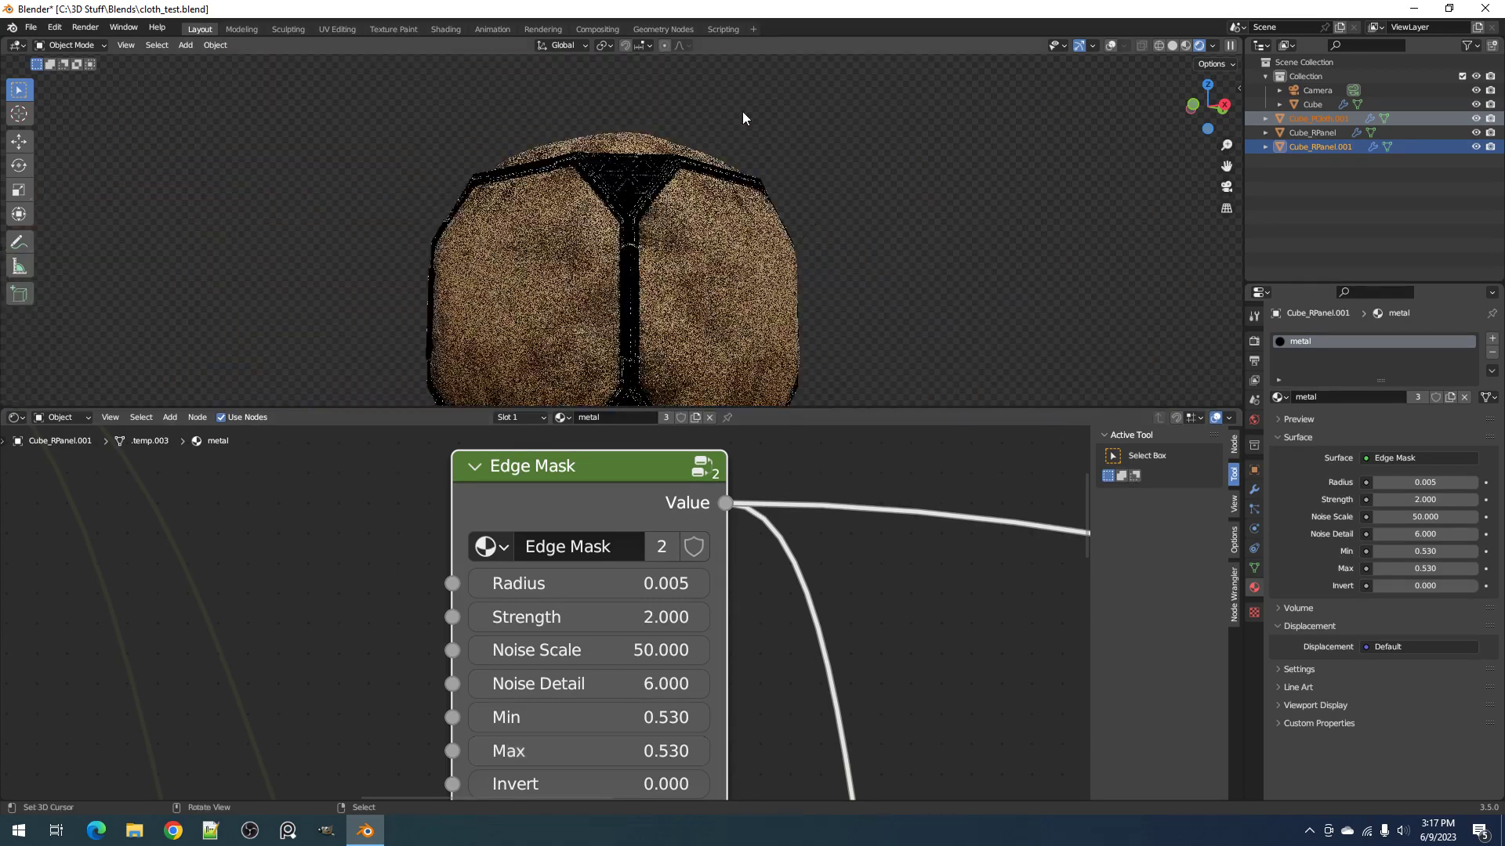
scroll(728, 168, up, 1)
Step: Route the Principled BSDF back to the material output and return the viewport to Solid shading
scroll(868, 578, down, 5)
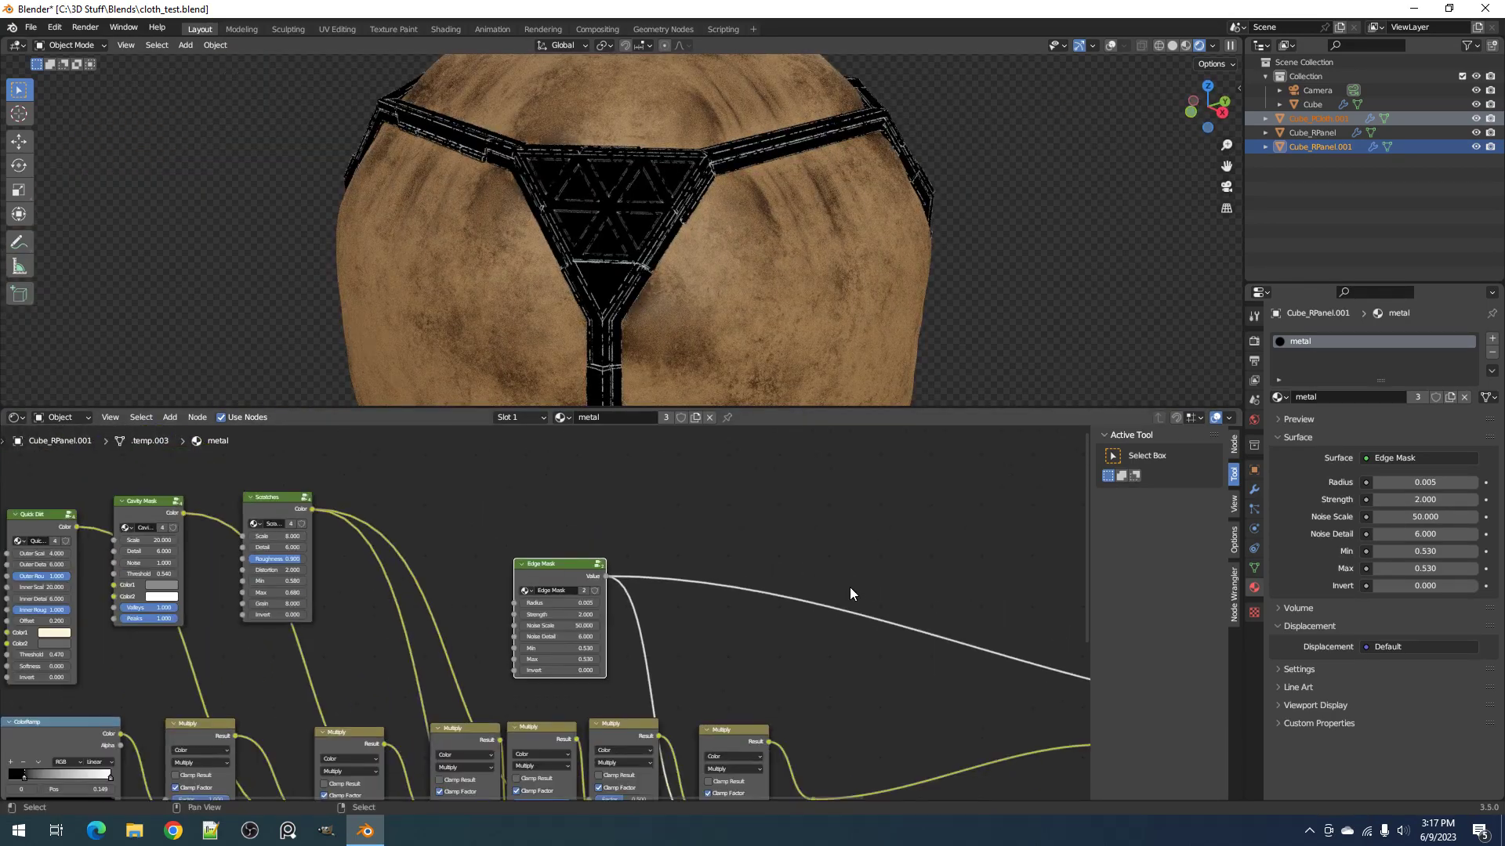
middle_drag(850, 586, 644, 532)
scroll(779, 616, up, 1)
ctrl+shift+click(877, 617)
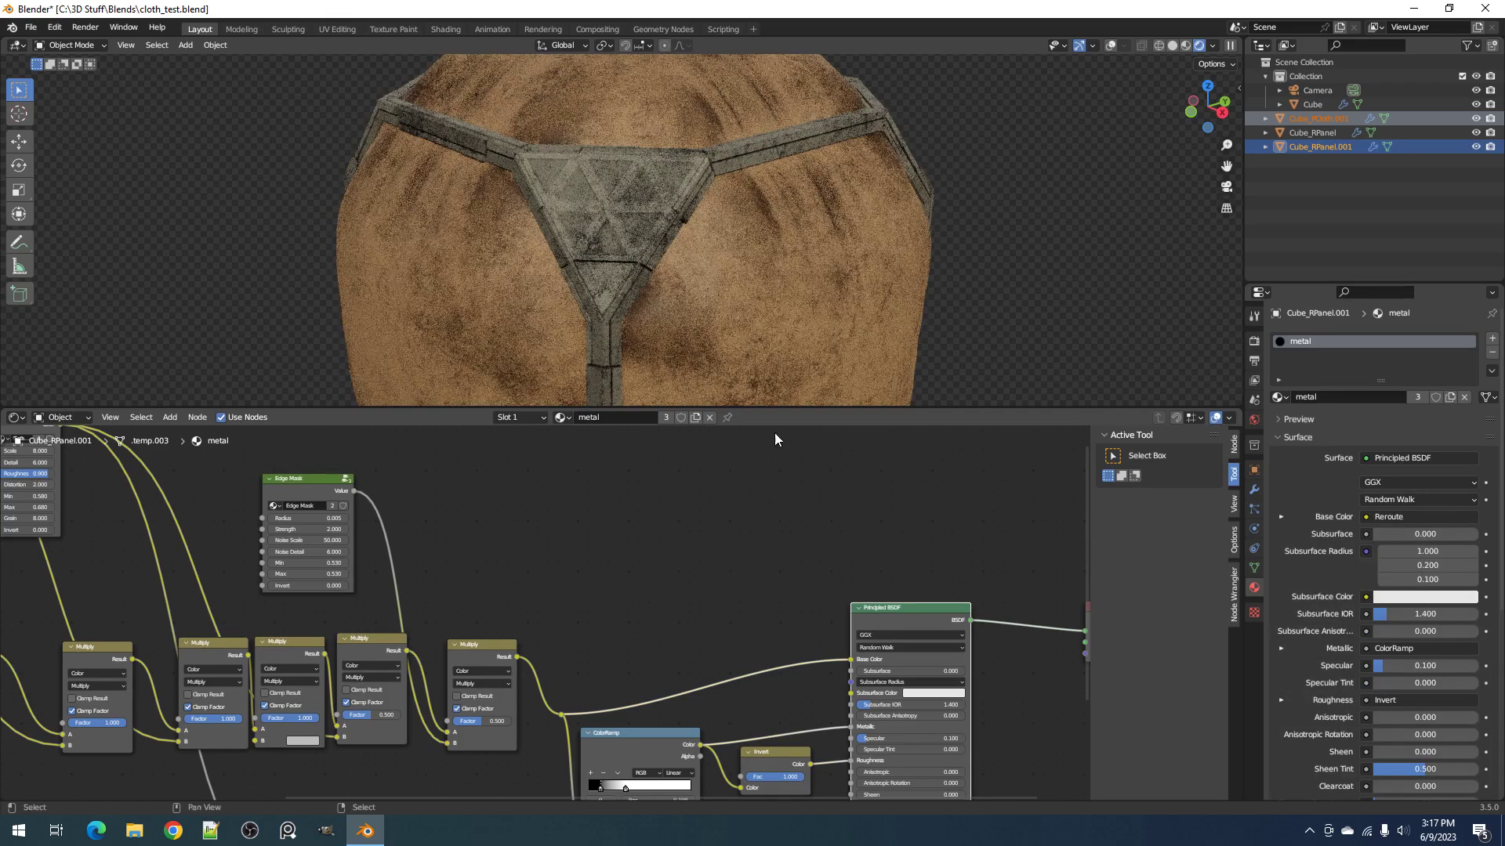
scroll(682, 244, up, 5)
key(z)
click(780, 244)
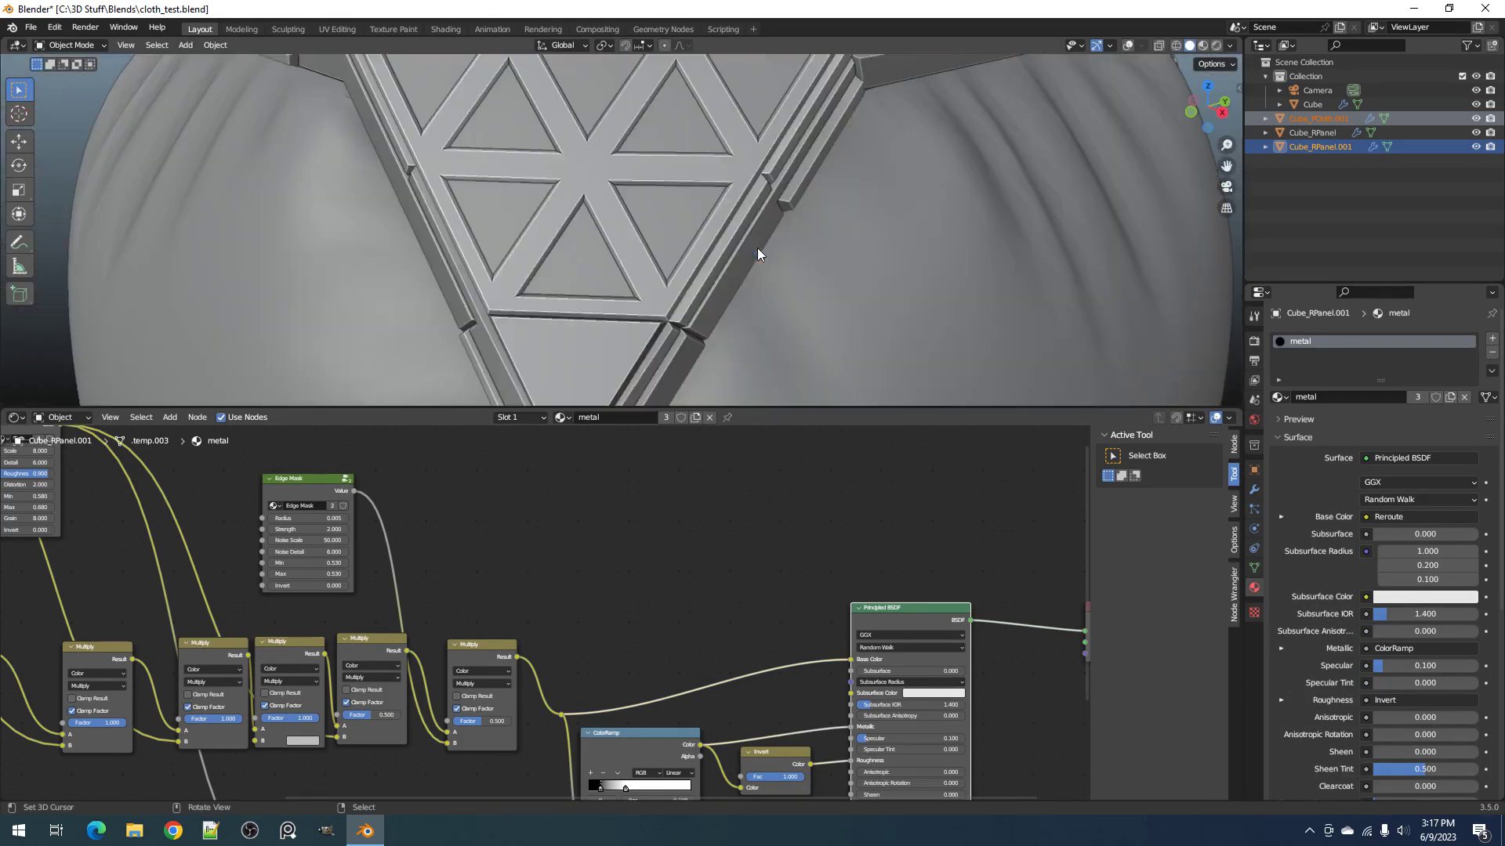
Step: Change the blending mode of the last Multiply node before the ColorRamp to Add
scroll(517, 595, up, 3)
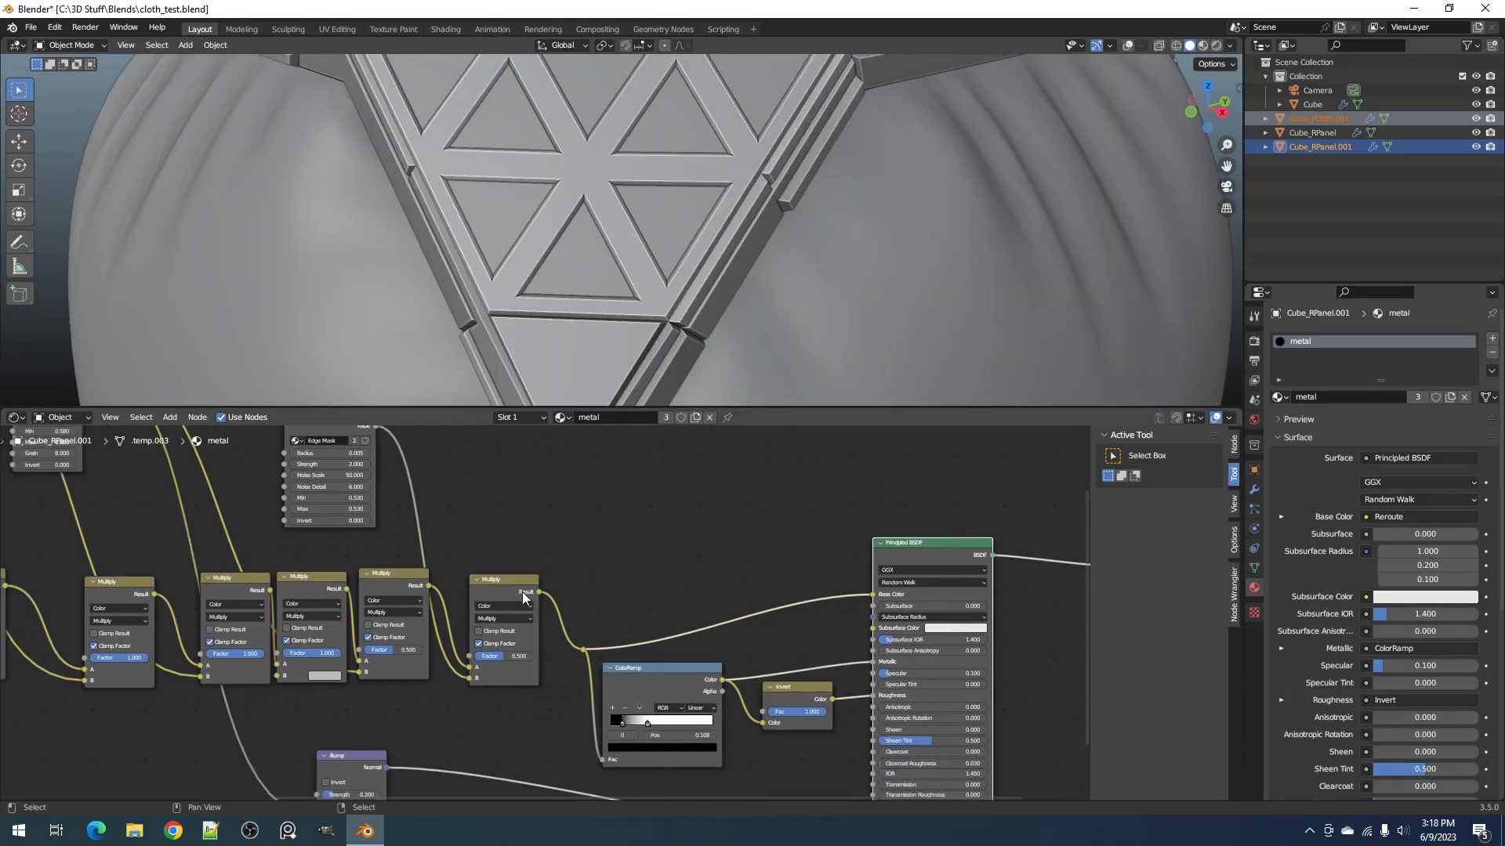
click(492, 620)
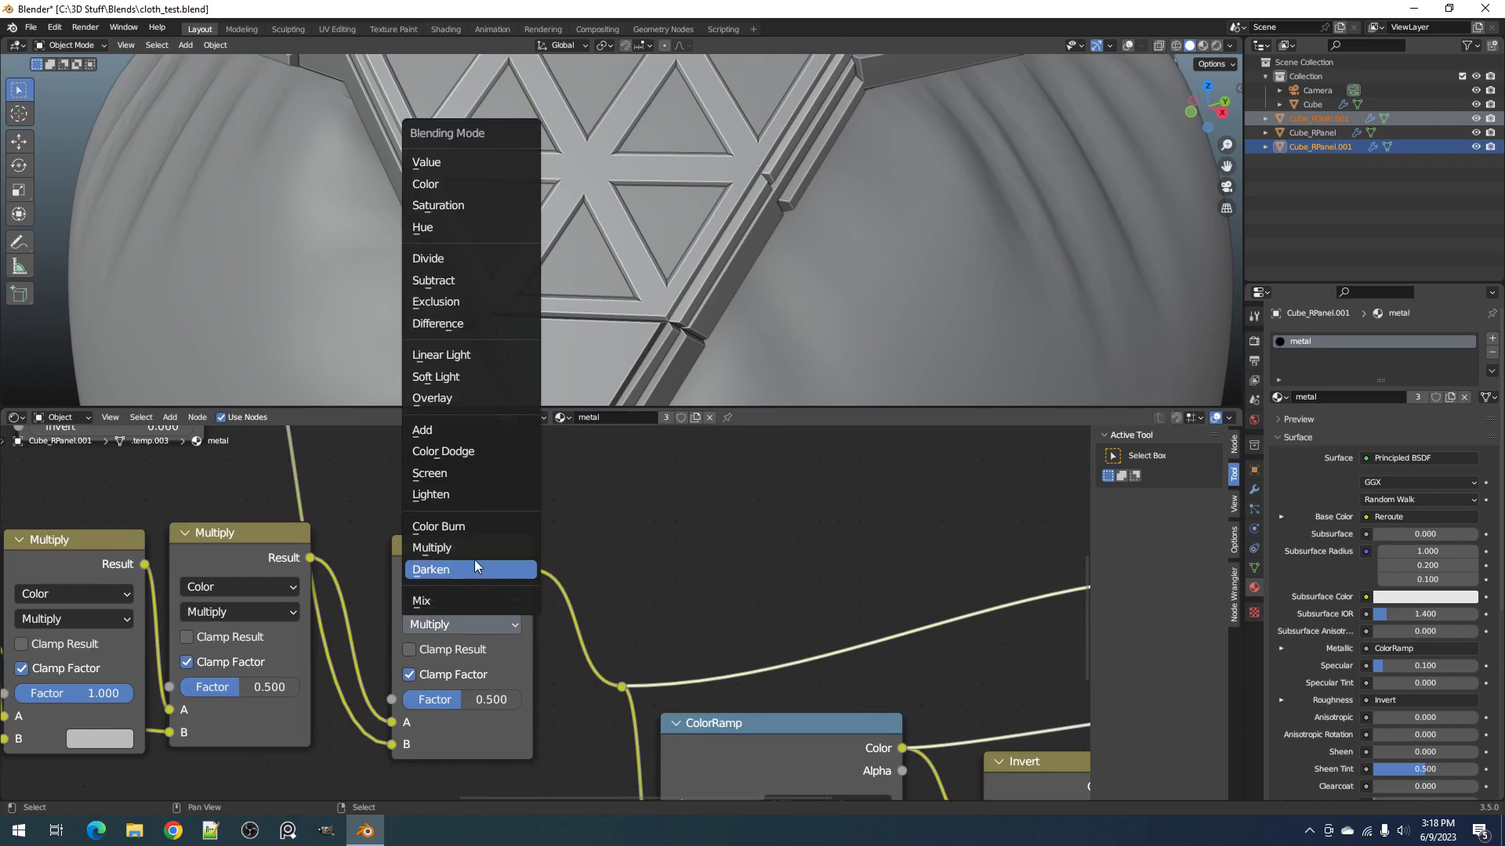
click(471, 430)
Step: Examine the metal frame's edges and surface up close in Rendered shading
scroll(622, 302, down, 5)
key(z)
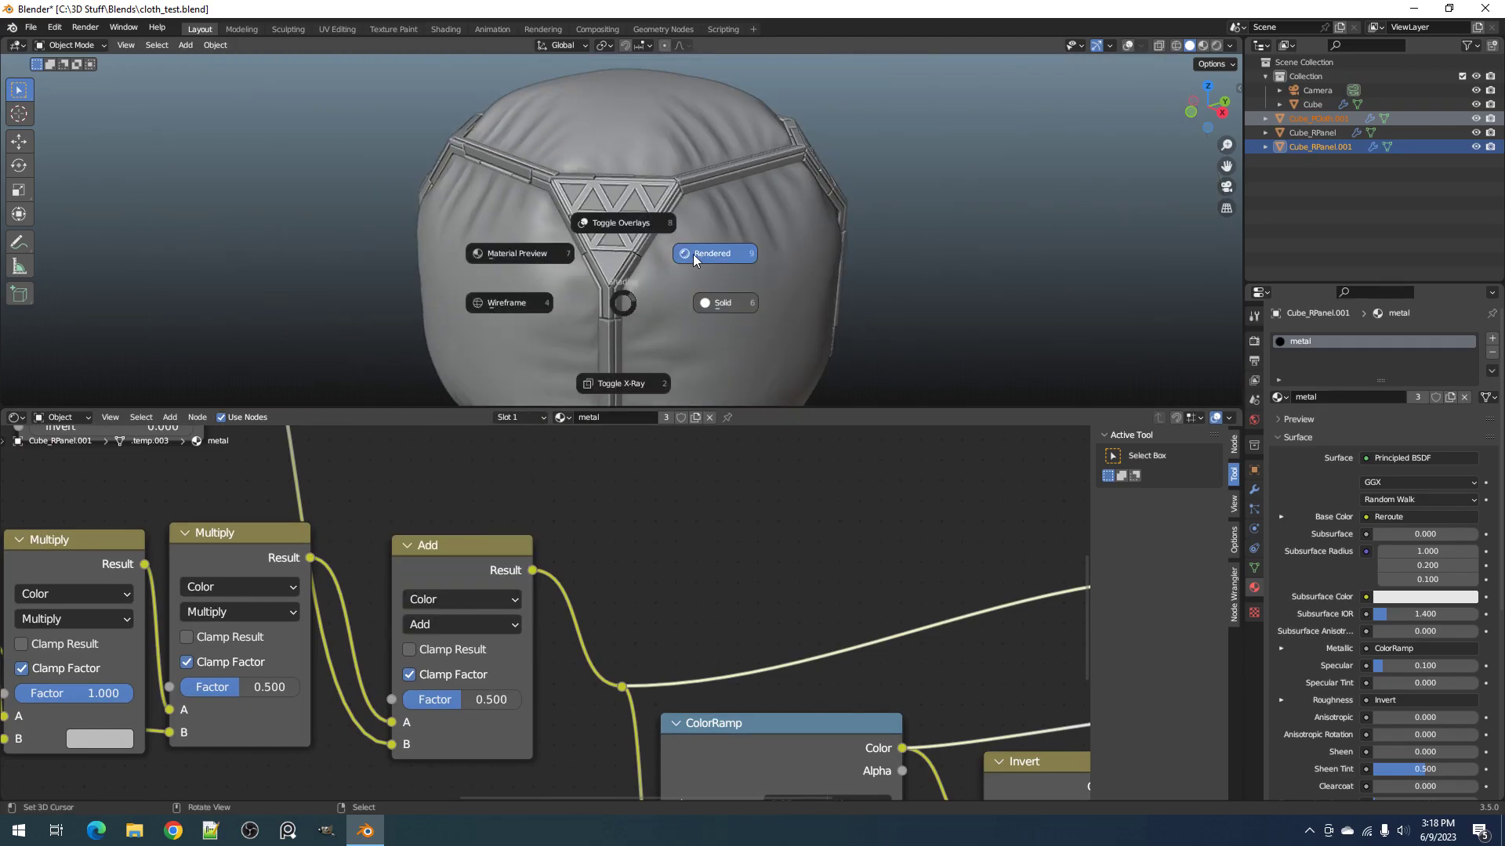
click(693, 254)
scroll(694, 253, up, 8)
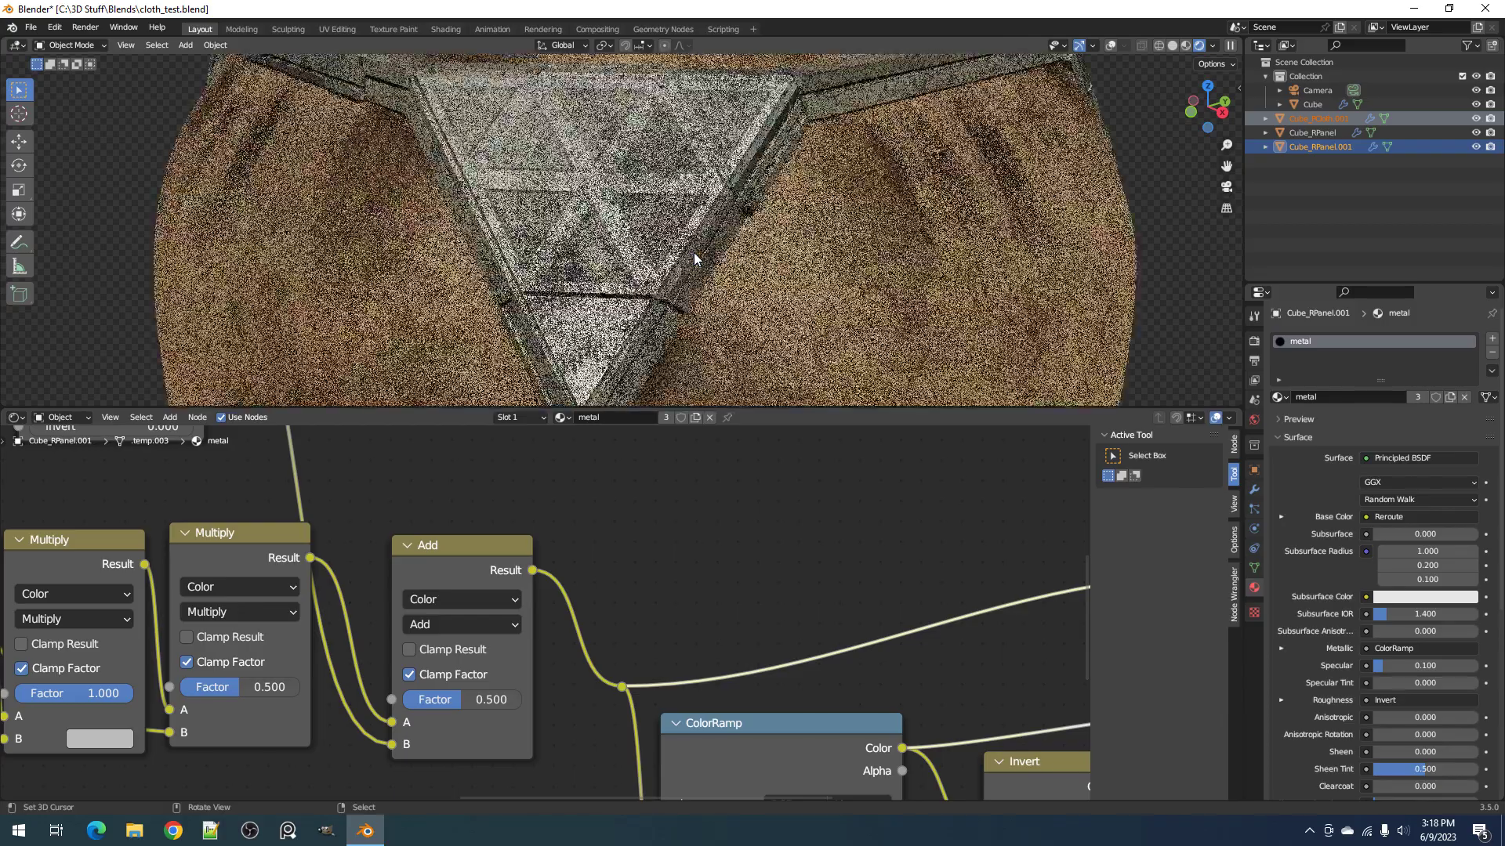
middle_drag(652, 282, 684, 274)
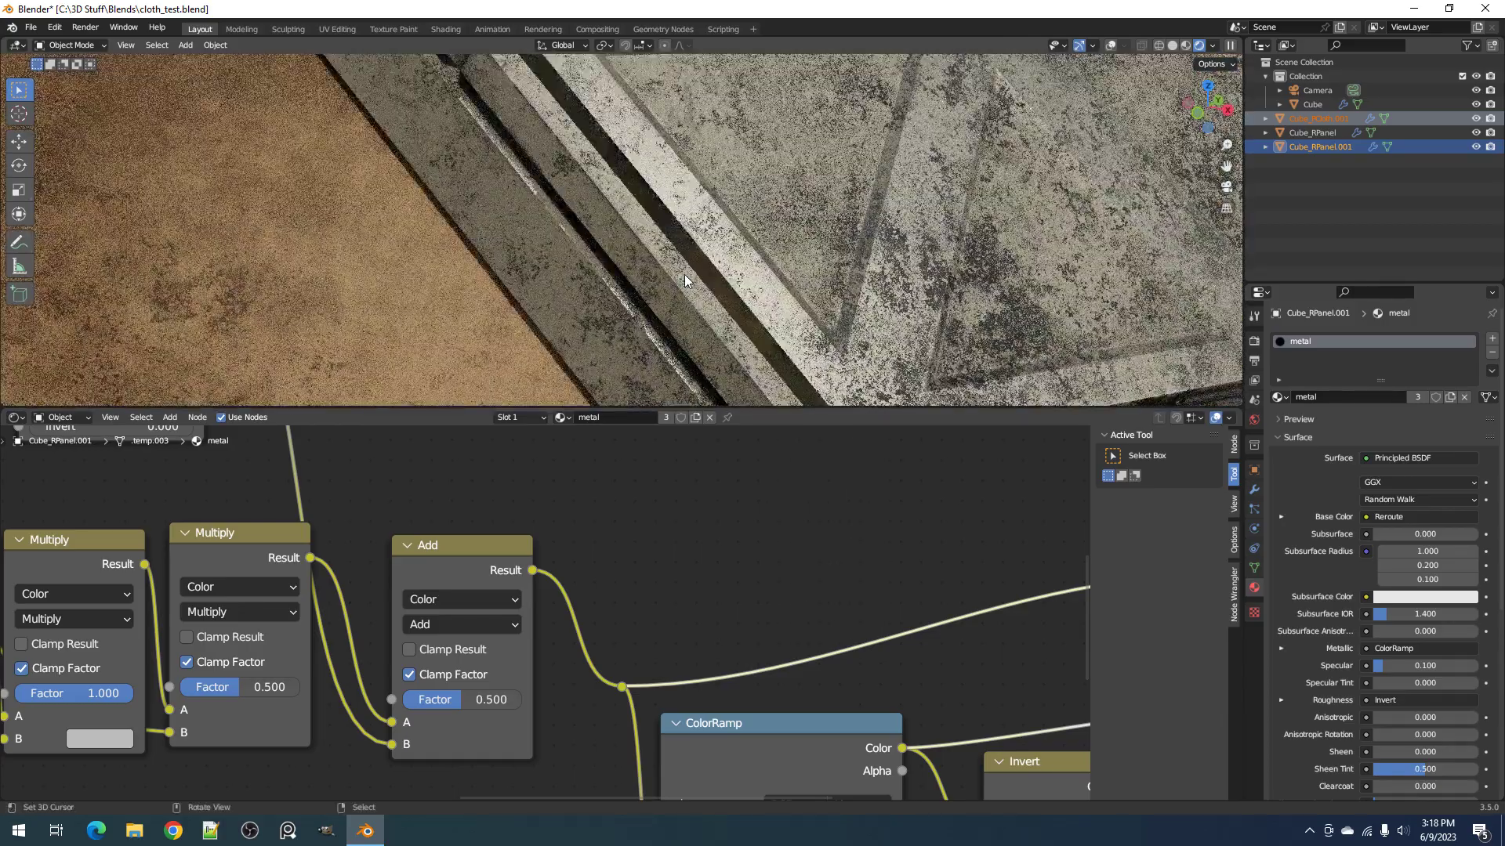
scroll(683, 276, up, 5)
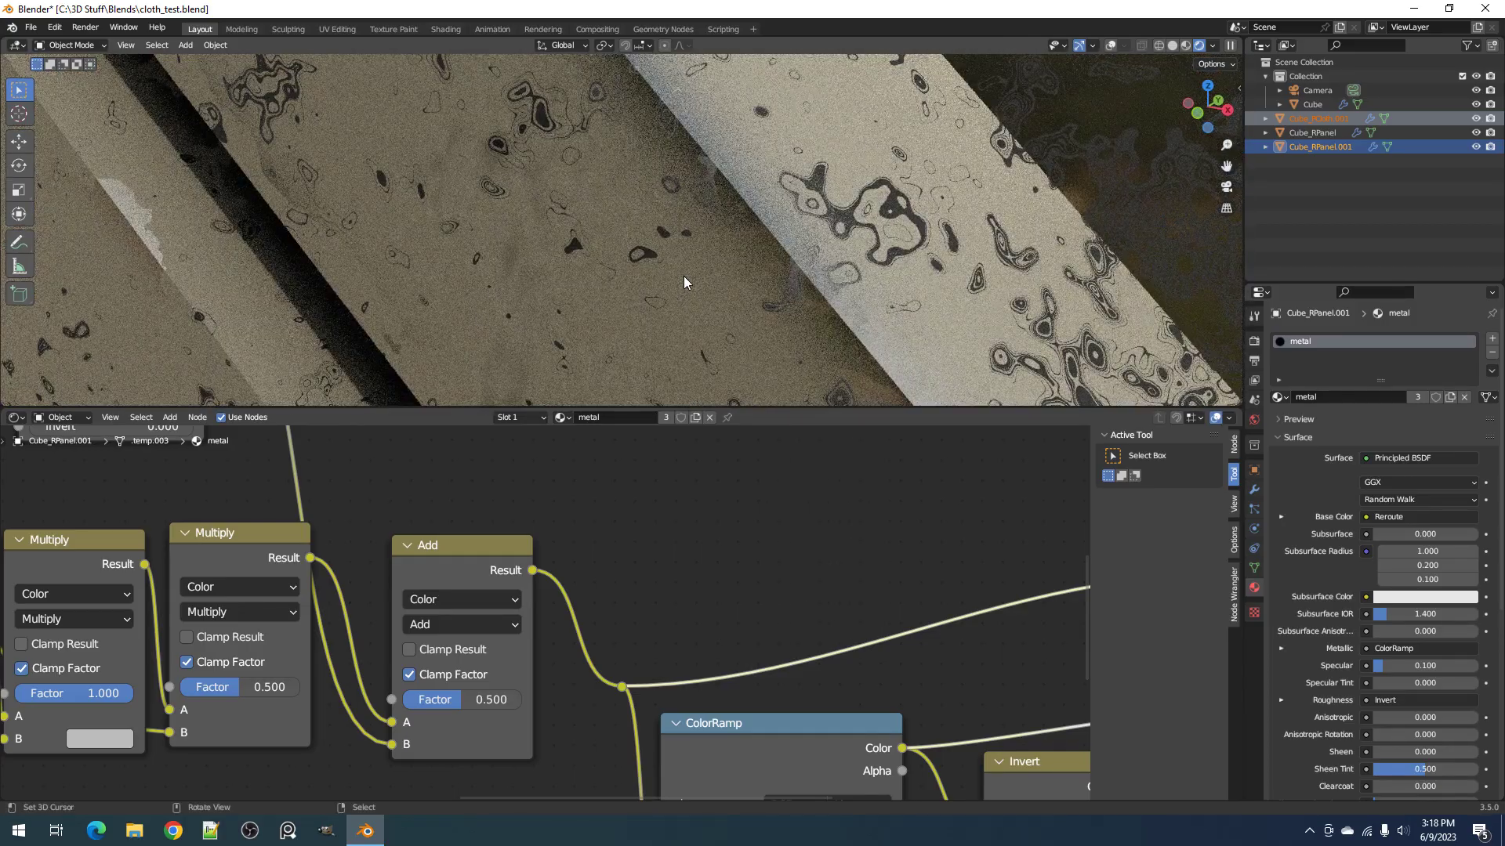
scroll(683, 276, down, 5)
scroll(683, 276, down, 5)
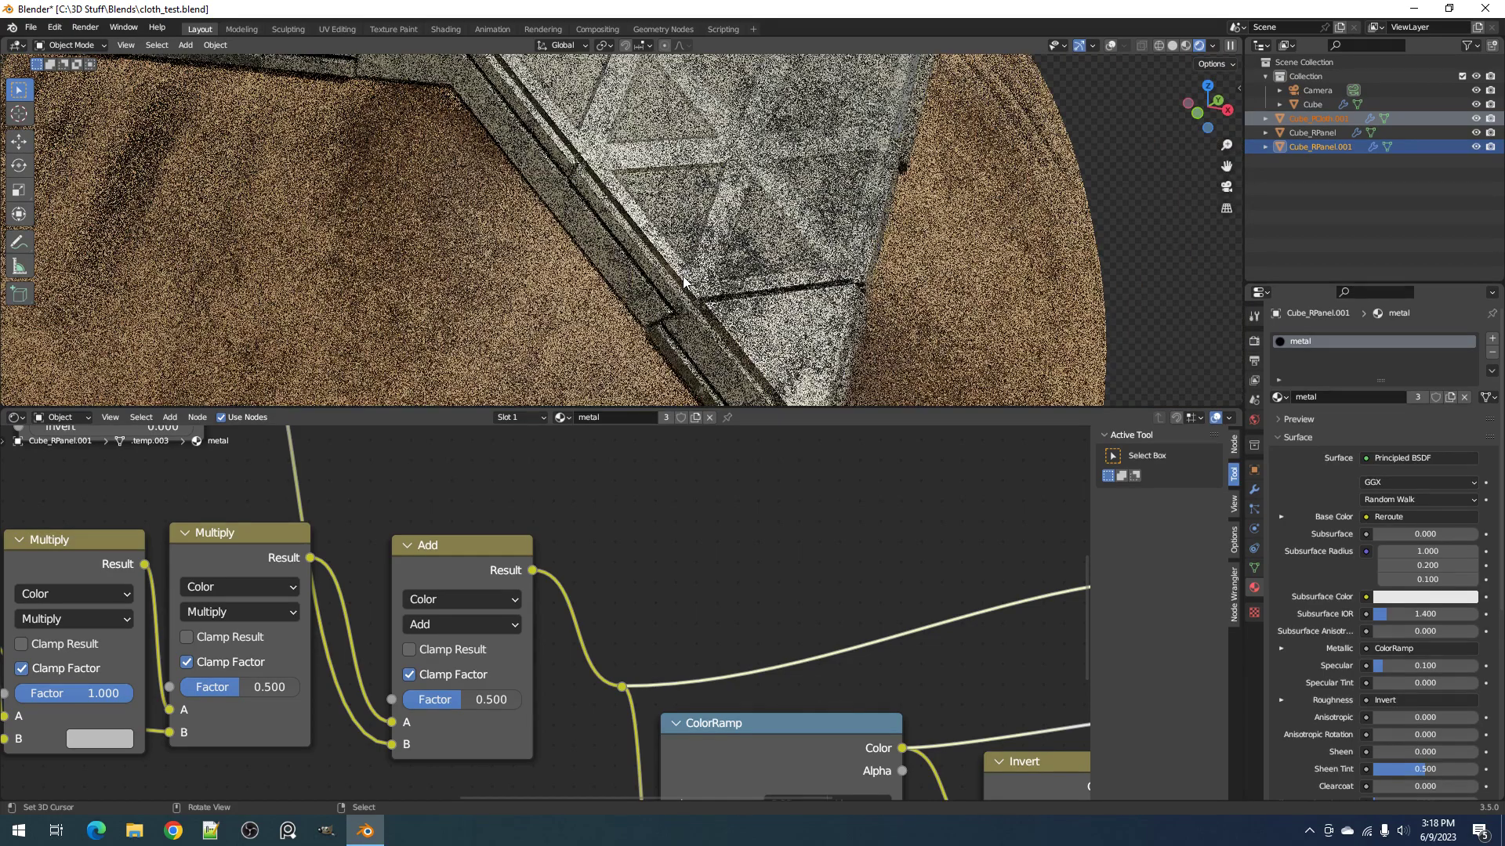
Step: Return to Solid shading, maximize the 3D viewport and save the file
key(z)
click(772, 280)
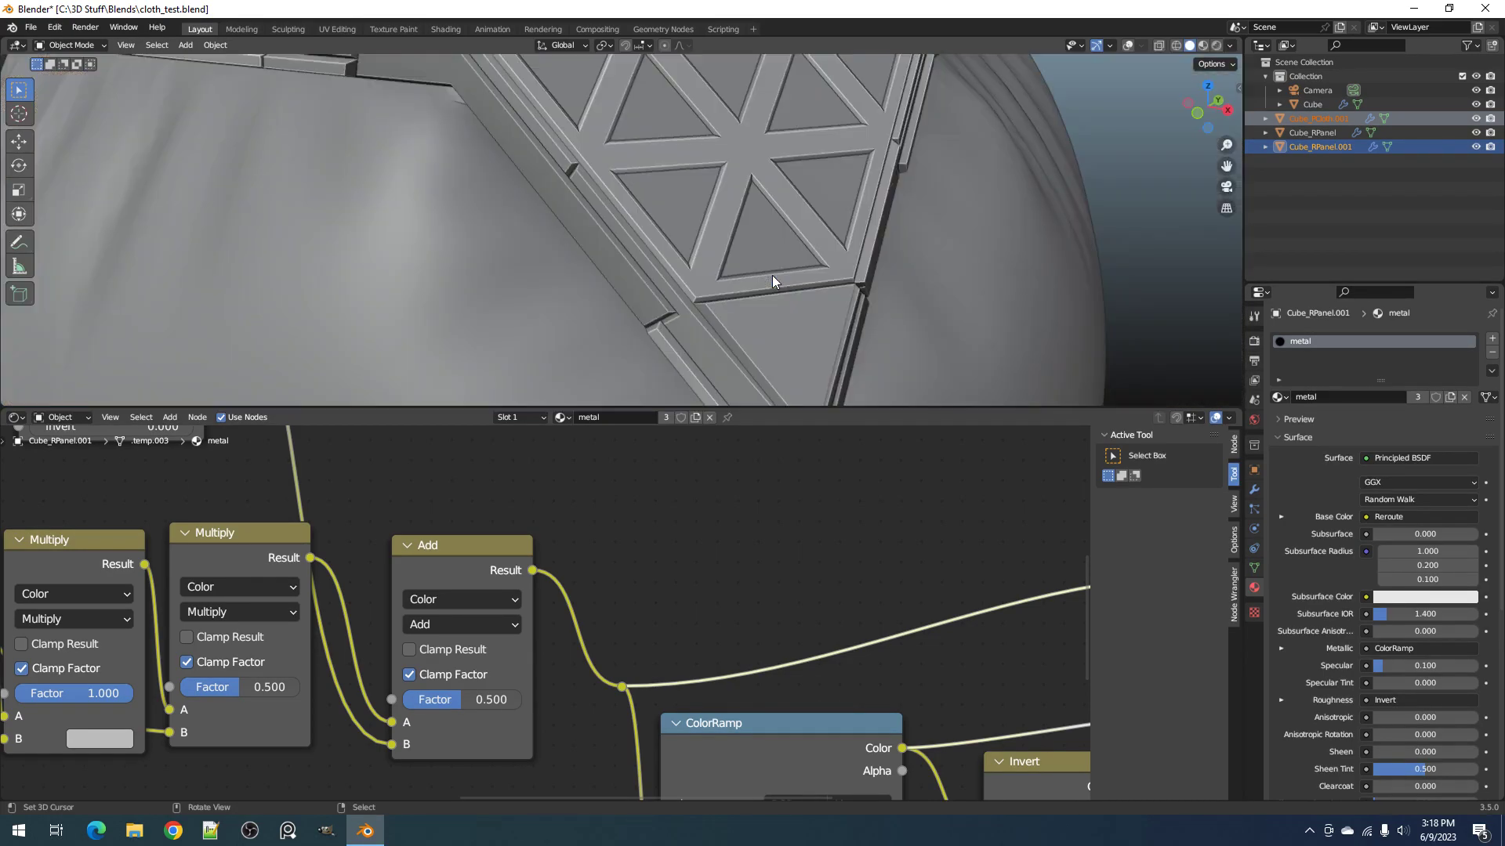
key(ctrl+space)
key(ctrl+s)
Step: Preview the strap beside the triangular panel up close in Rendered shading
middle_drag(629, 299, 683, 430)
scroll(679, 431, up, 4)
key(z)
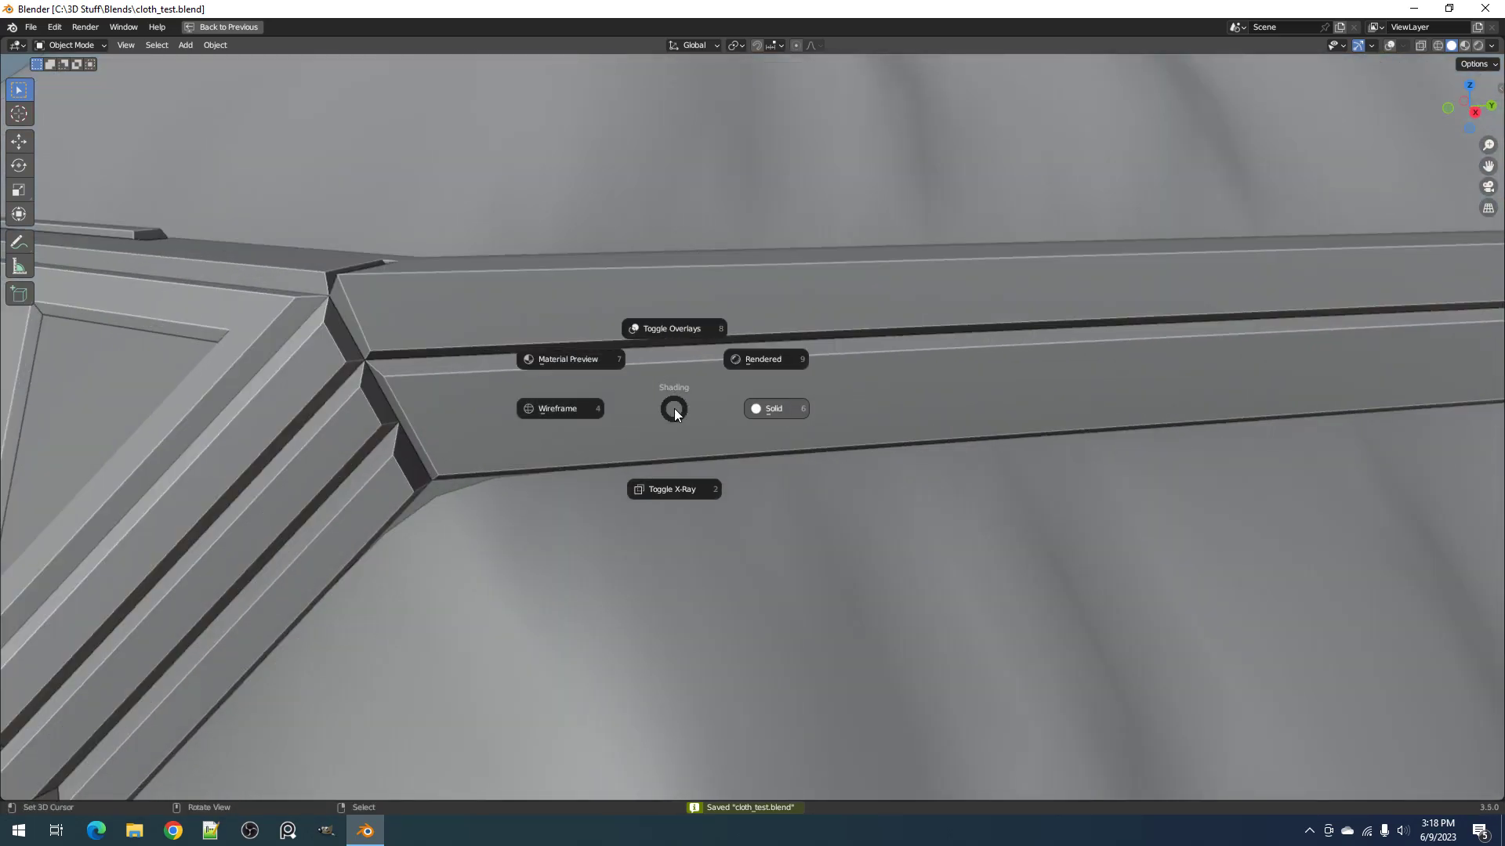
click(758, 364)
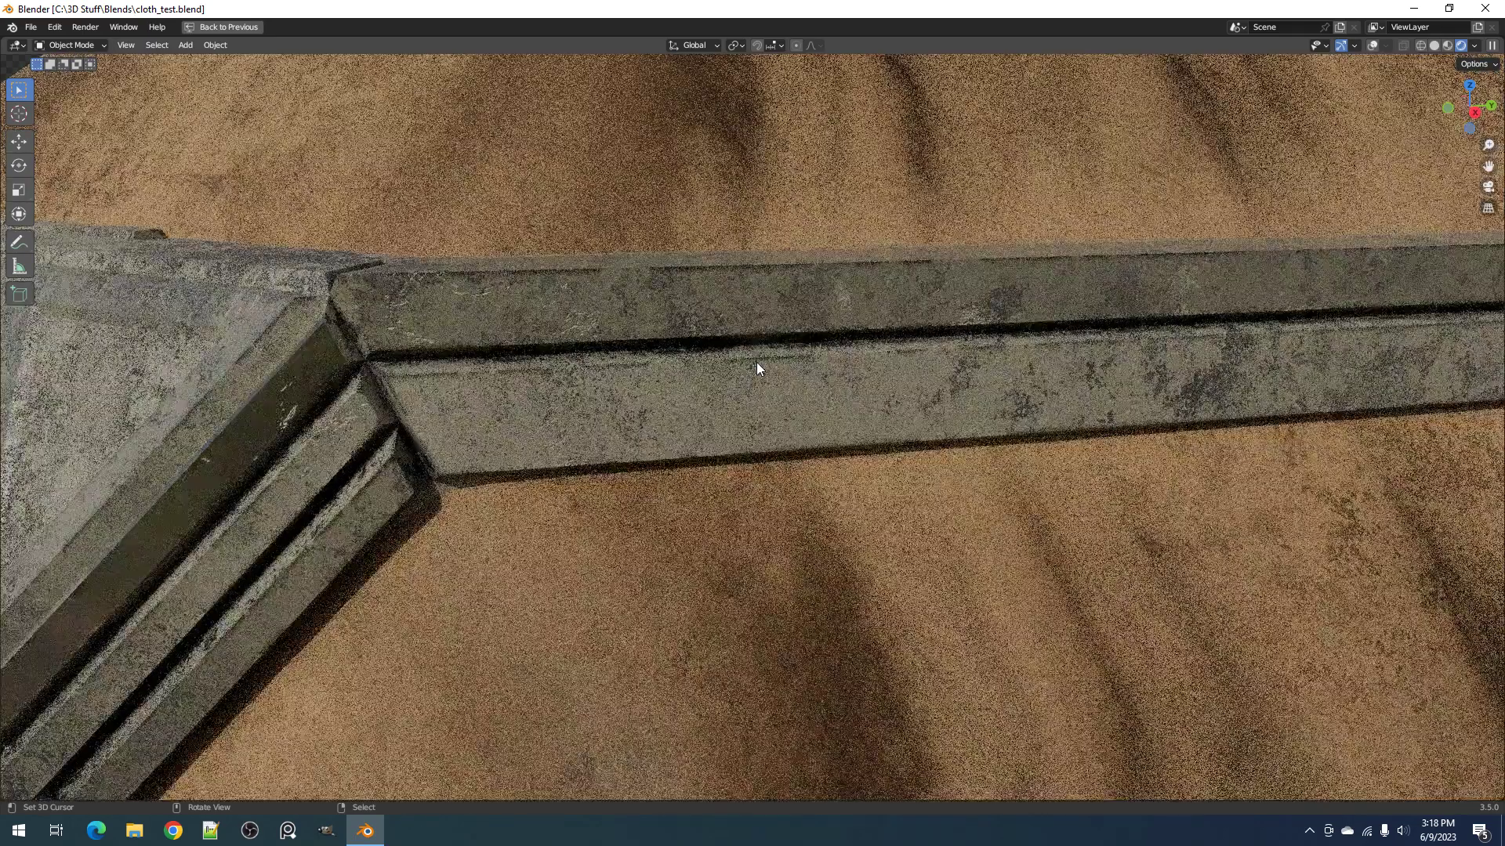
Step: Examine the frame below the triangular panel up close, comparing its edges in Rendered and Solid shading
middle_drag(719, 366, 824, 268)
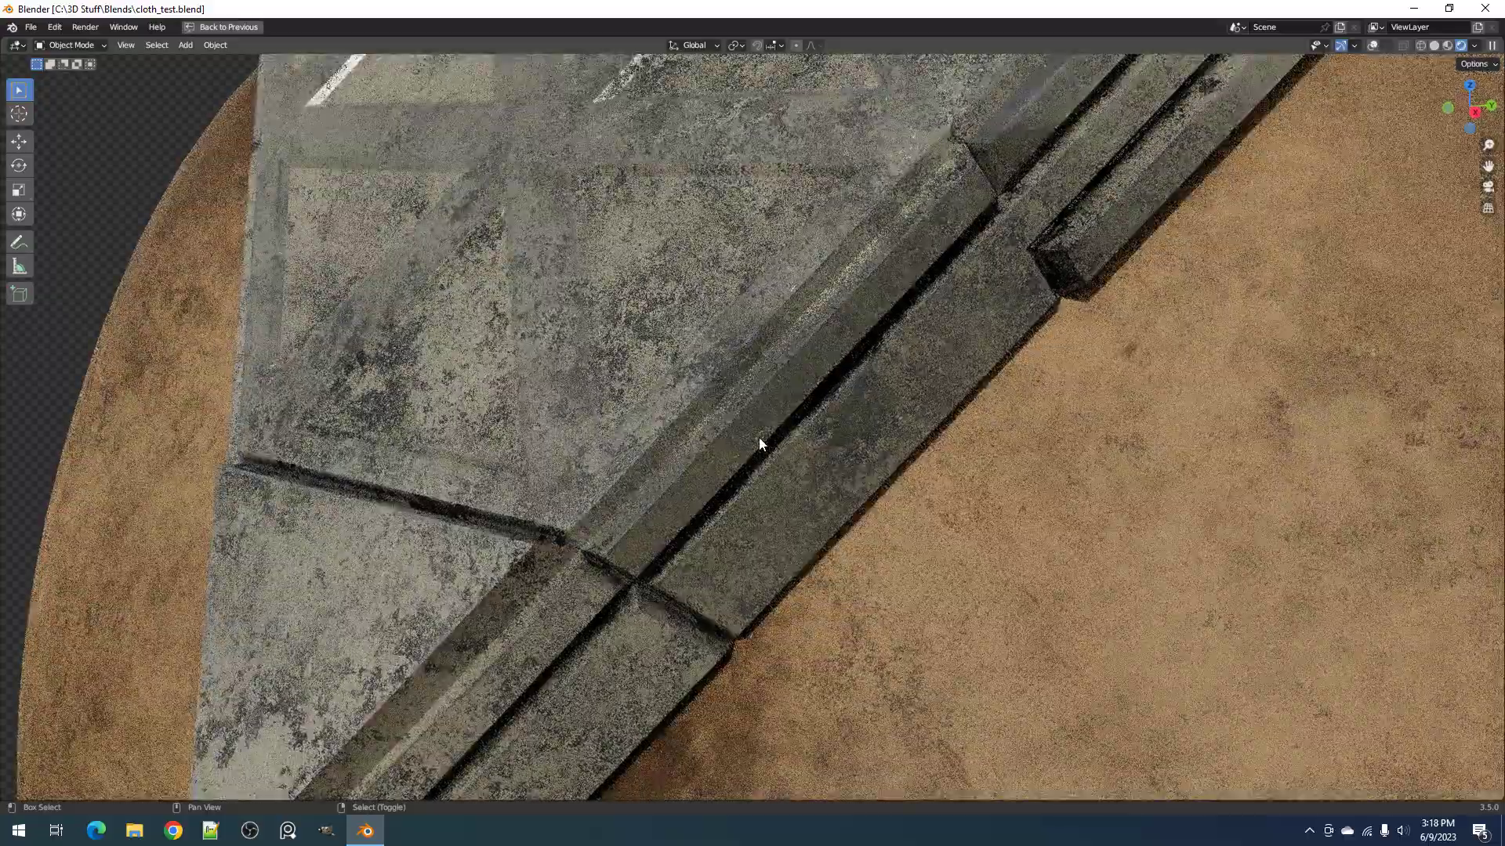
mouse_move(759, 442)
middle_down()
mouse_move(679, 471)
mouse_move(760, 436)
mouse_move(1074, 376)
mouse_move(972, 377)
middle_up()
key(z)
key(Escape)
scroll(972, 377, up, 3)
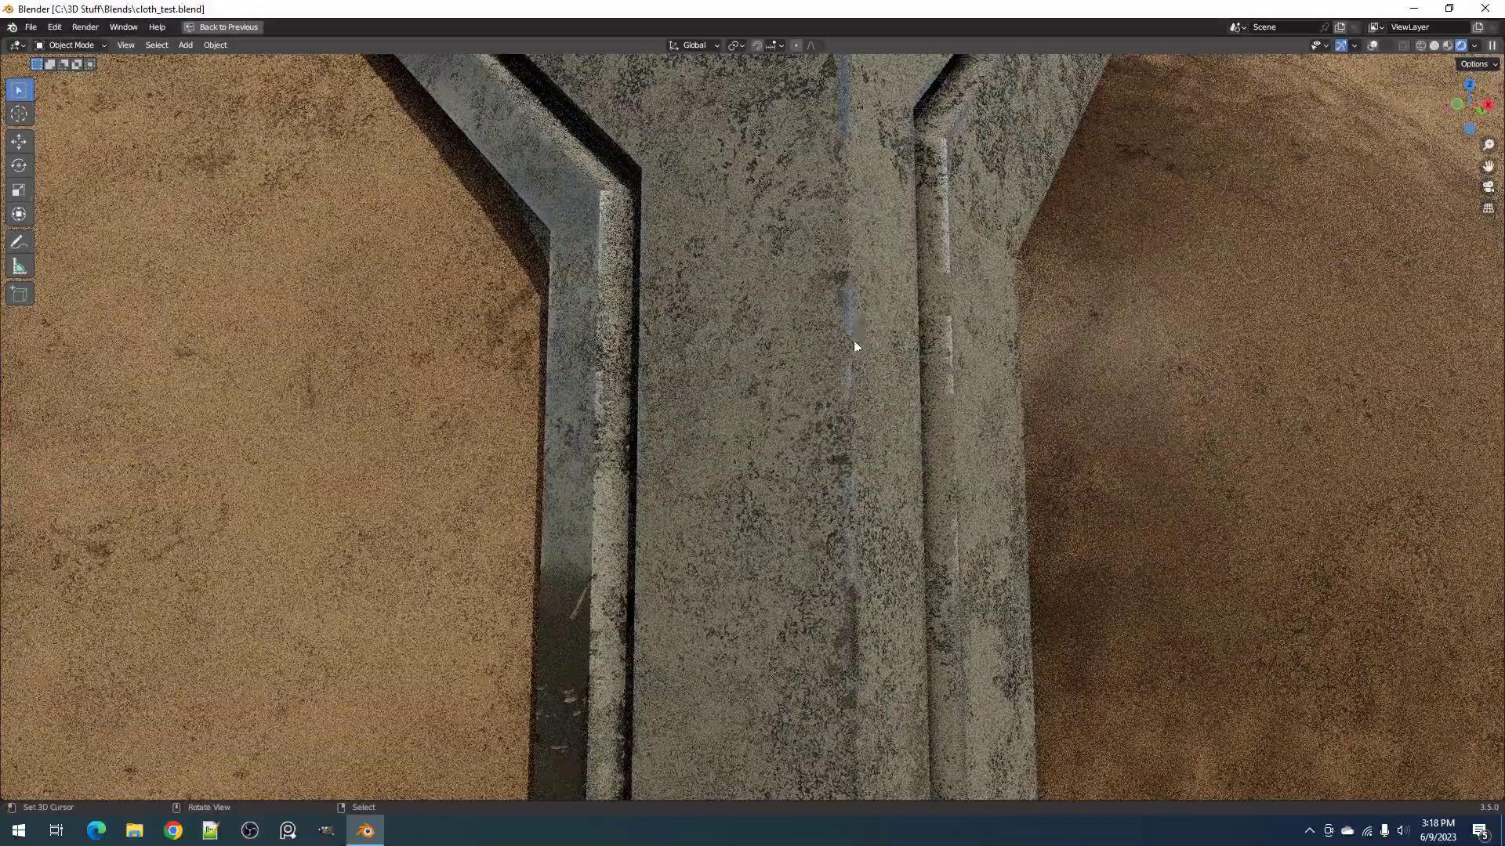
scroll(858, 463, down, 3)
key(z)
click(959, 455)
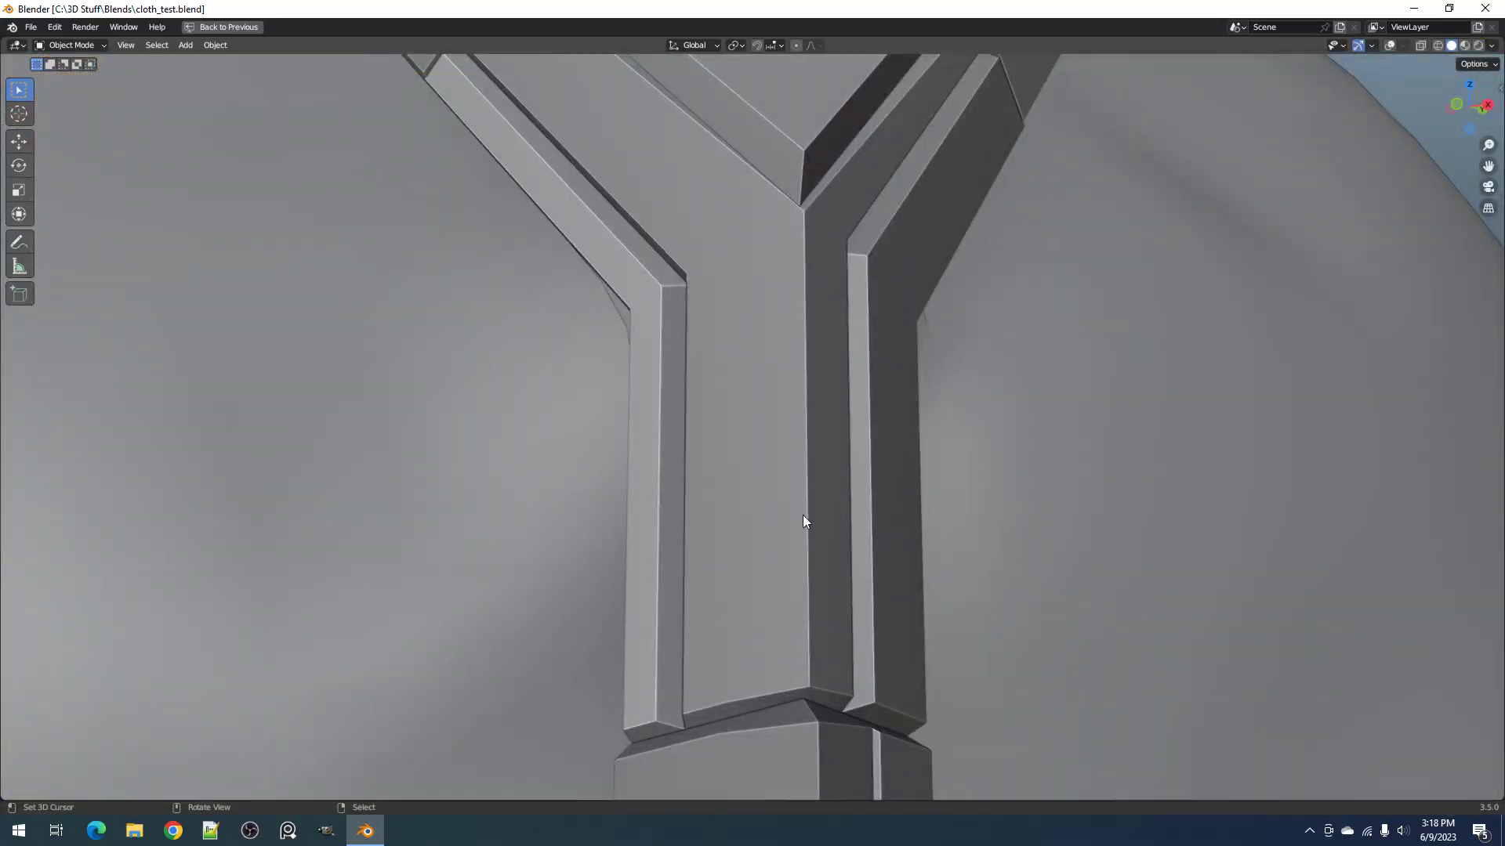
key(z)
click(909, 288)
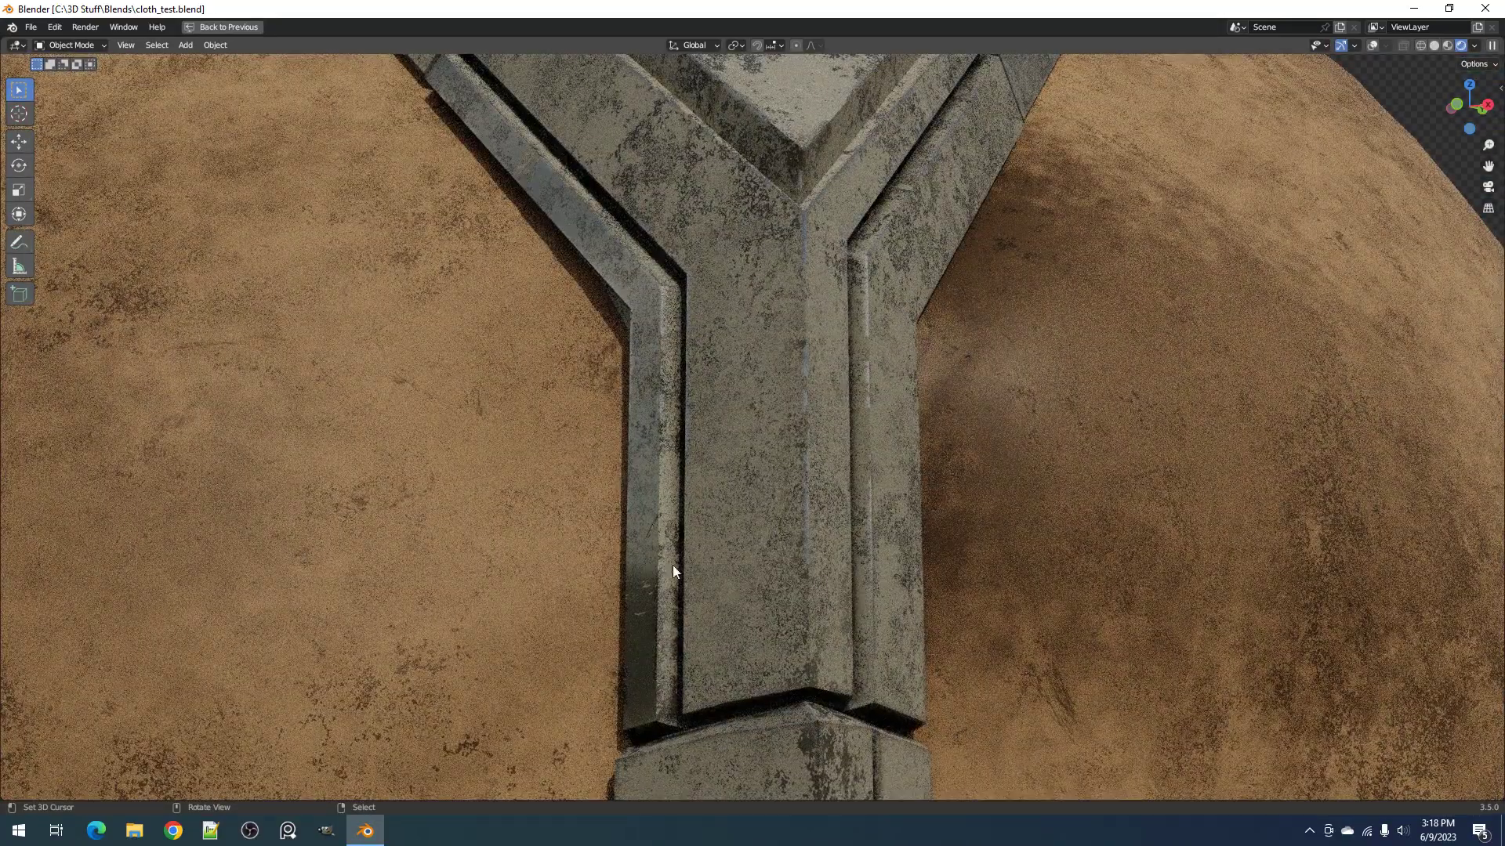
Step: Return to Solid shading, restore the split editor layout and save the file
key(z)
click(877, 351)
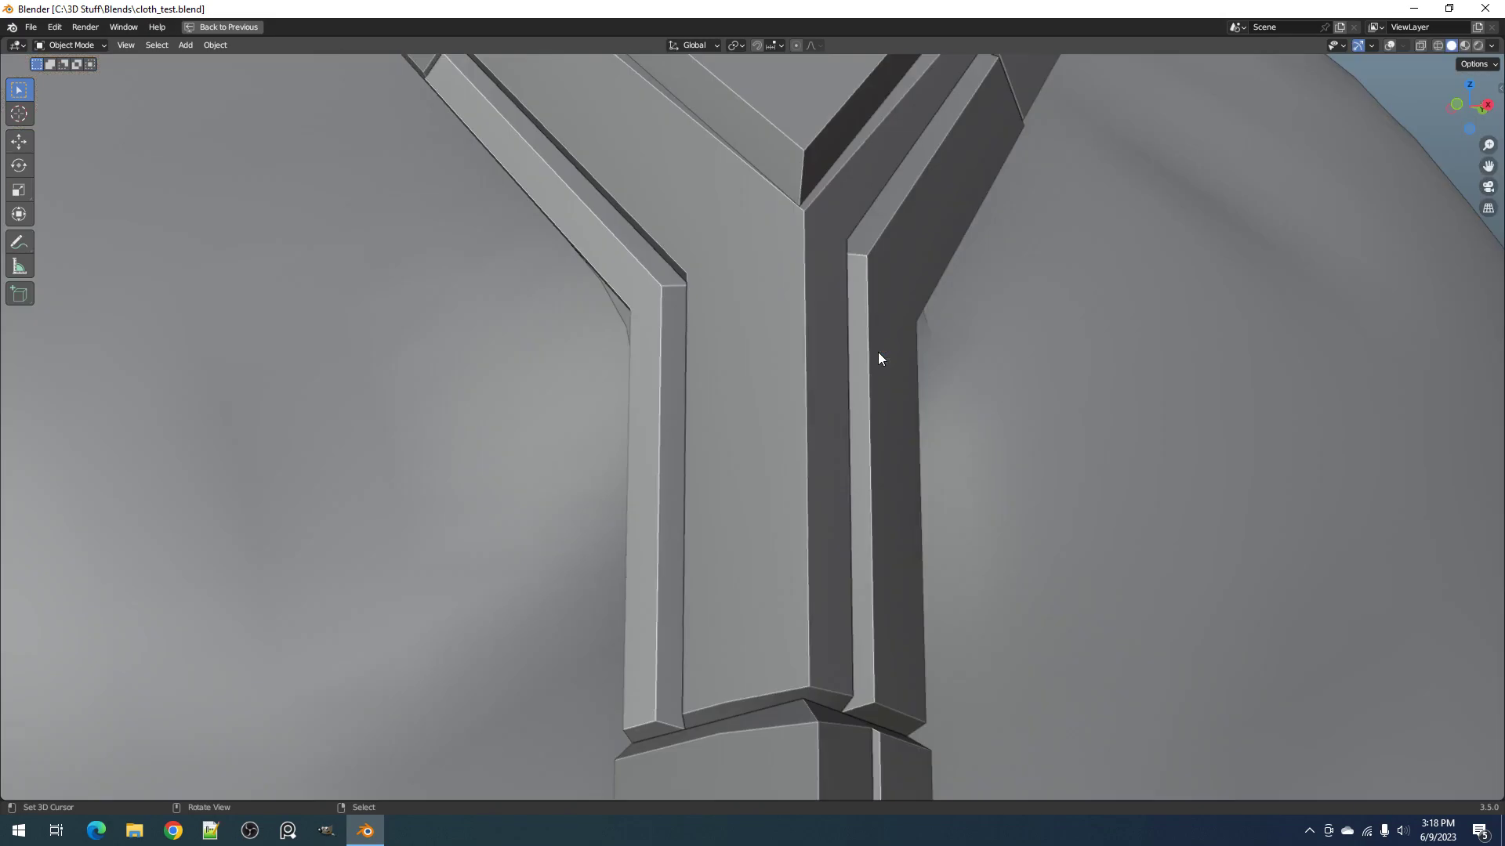
scroll(878, 345, down, 9)
key(ctrl+space)
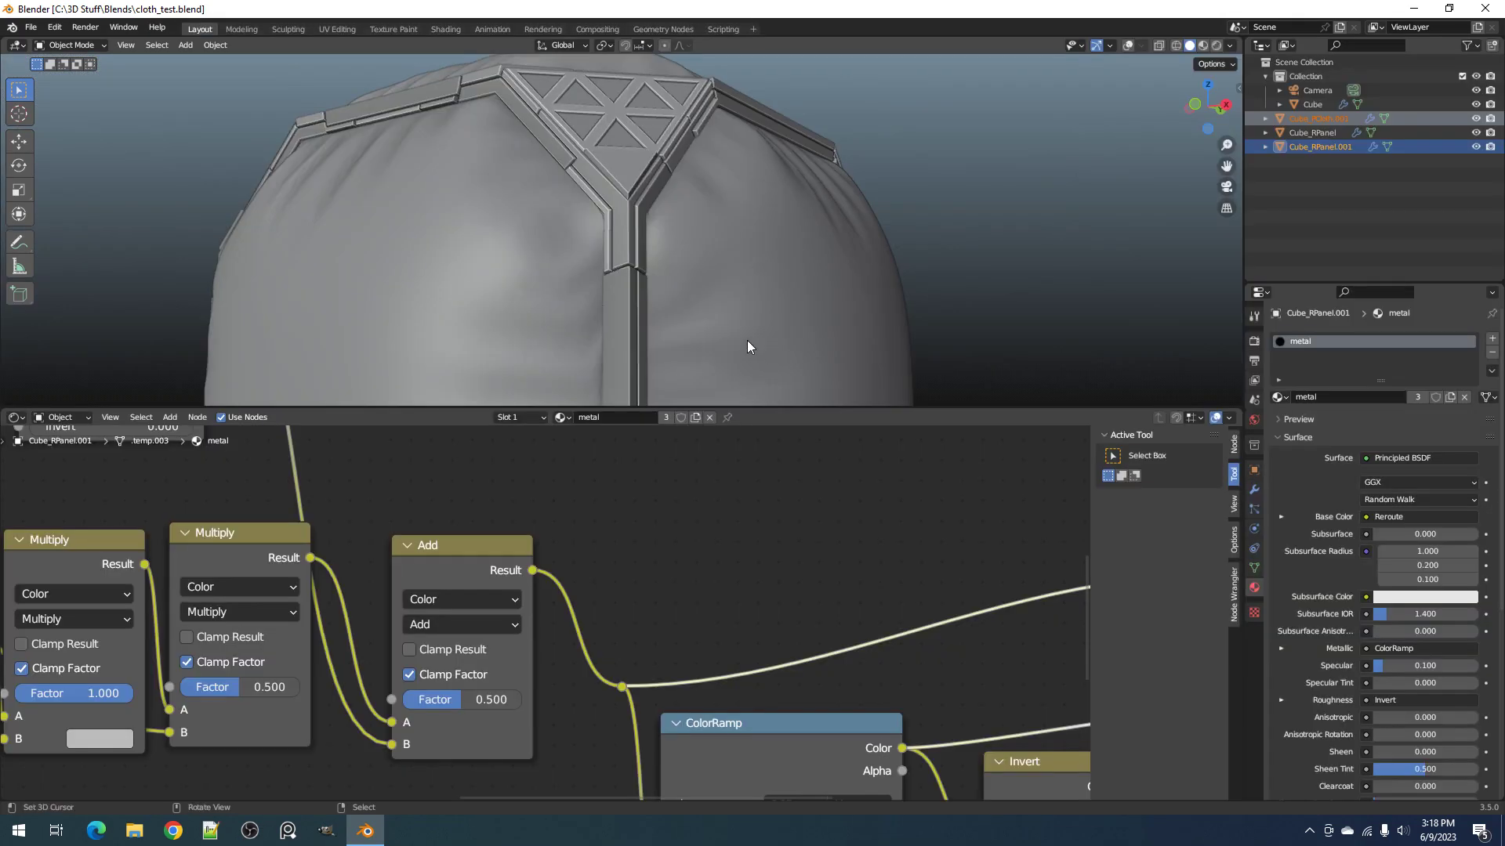
middle_drag(746, 340, 742, 374)
key(ctrl+s)
Step: Move the Bump node beneath the ColorRamp and connect the Edge Mask's Value output to its Height input
scroll(552, 581, down, 15)
scroll(552, 580, up, 4)
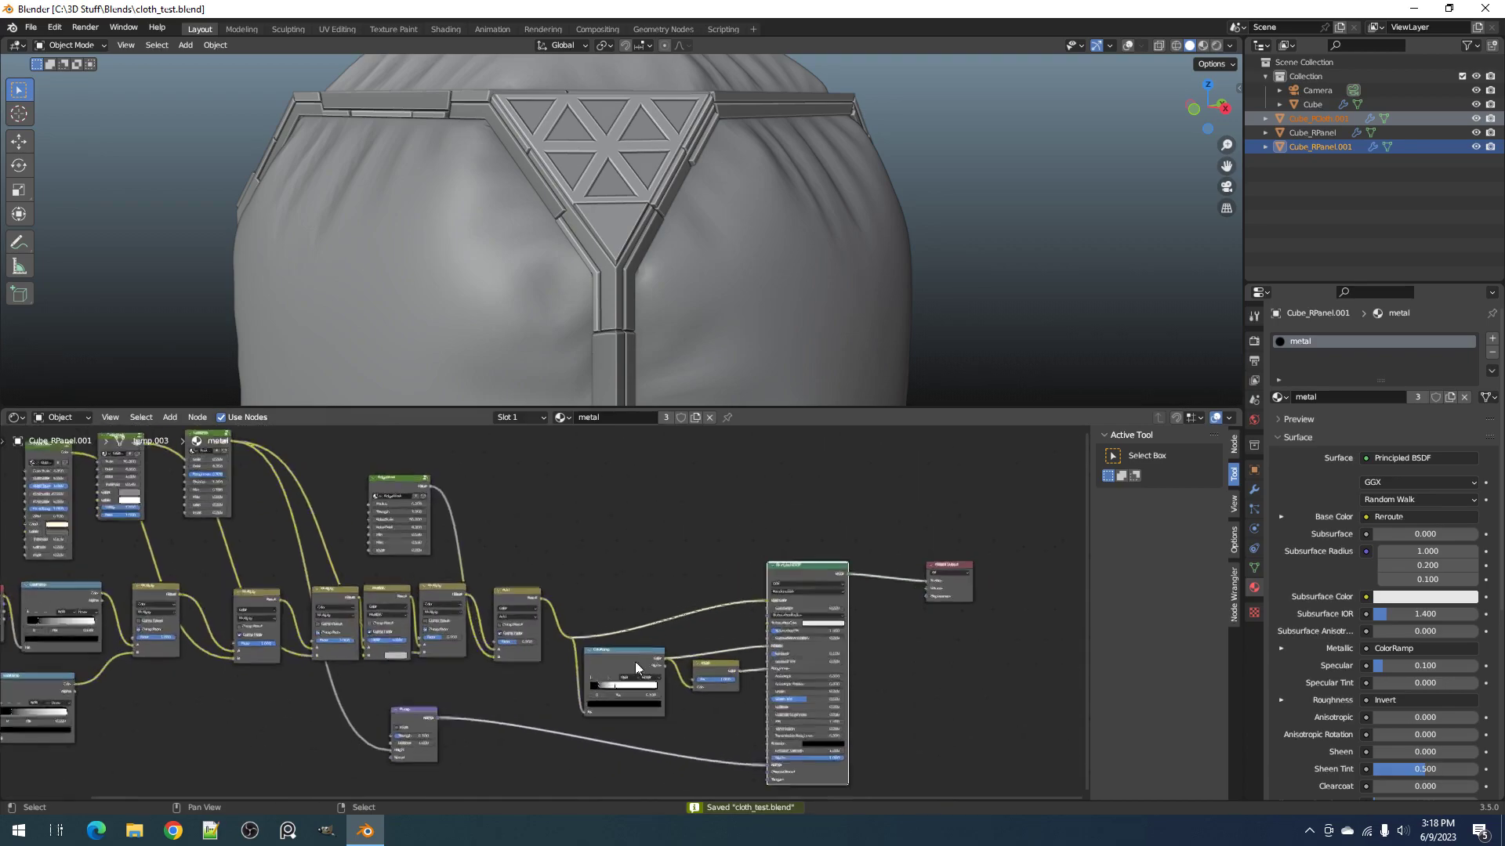
drag(410, 716, 597, 722)
drag(421, 475, 612, 781)
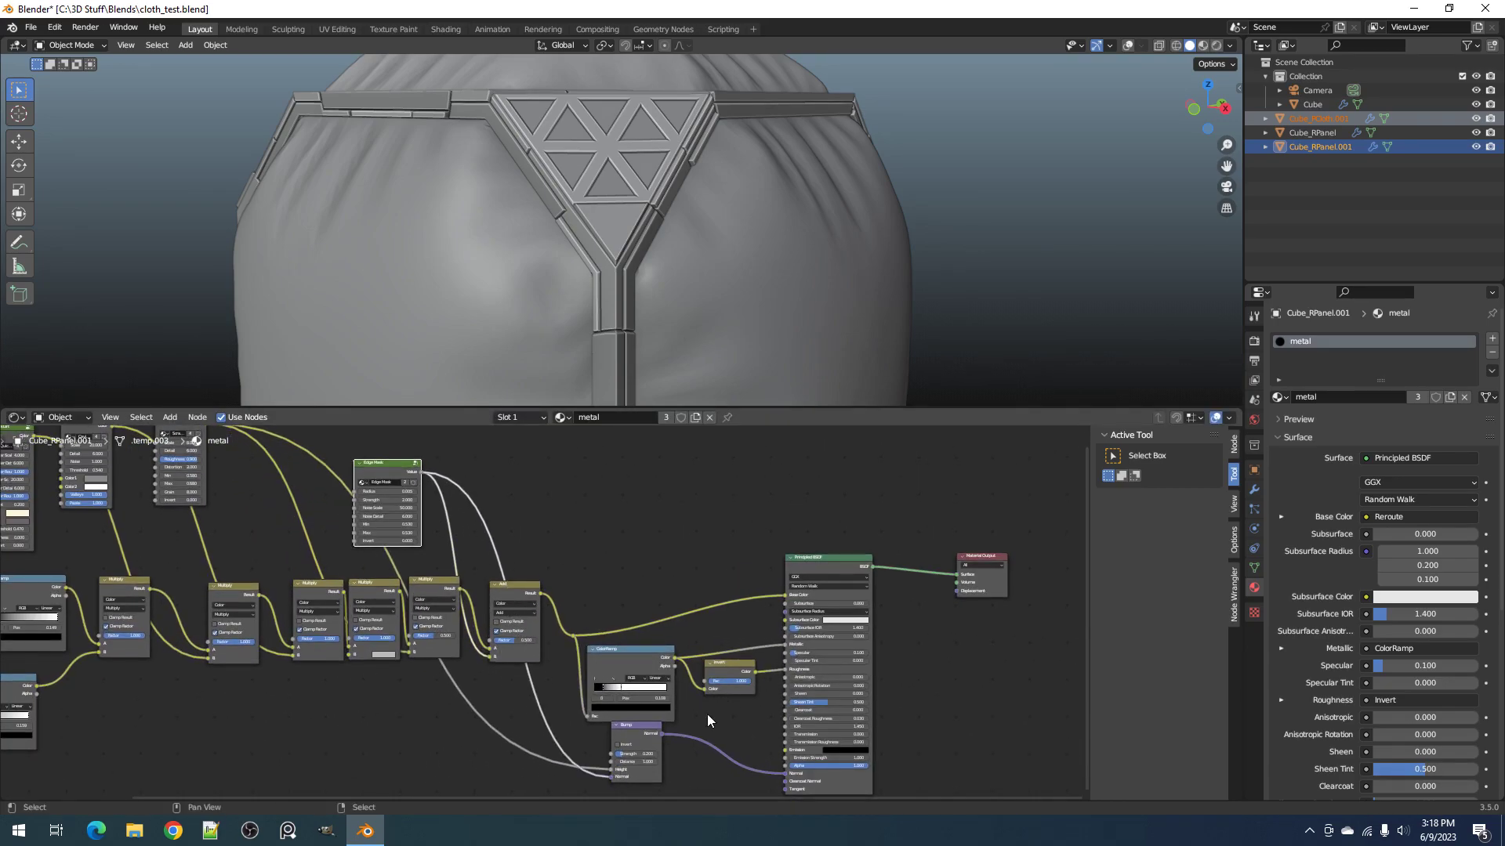
scroll(641, 682, up, 2)
drag(653, 690, 652, 678)
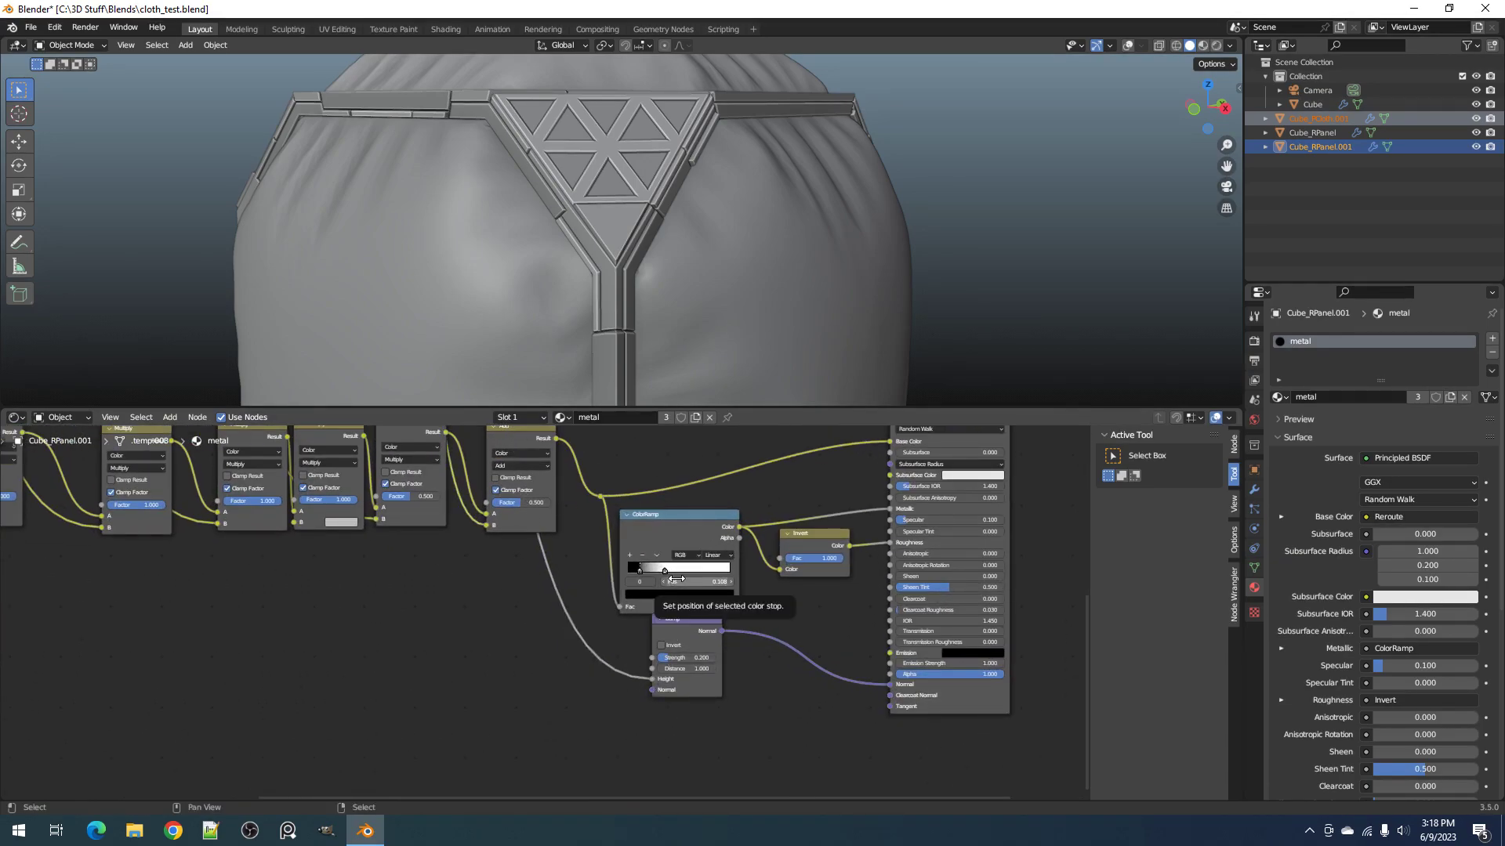
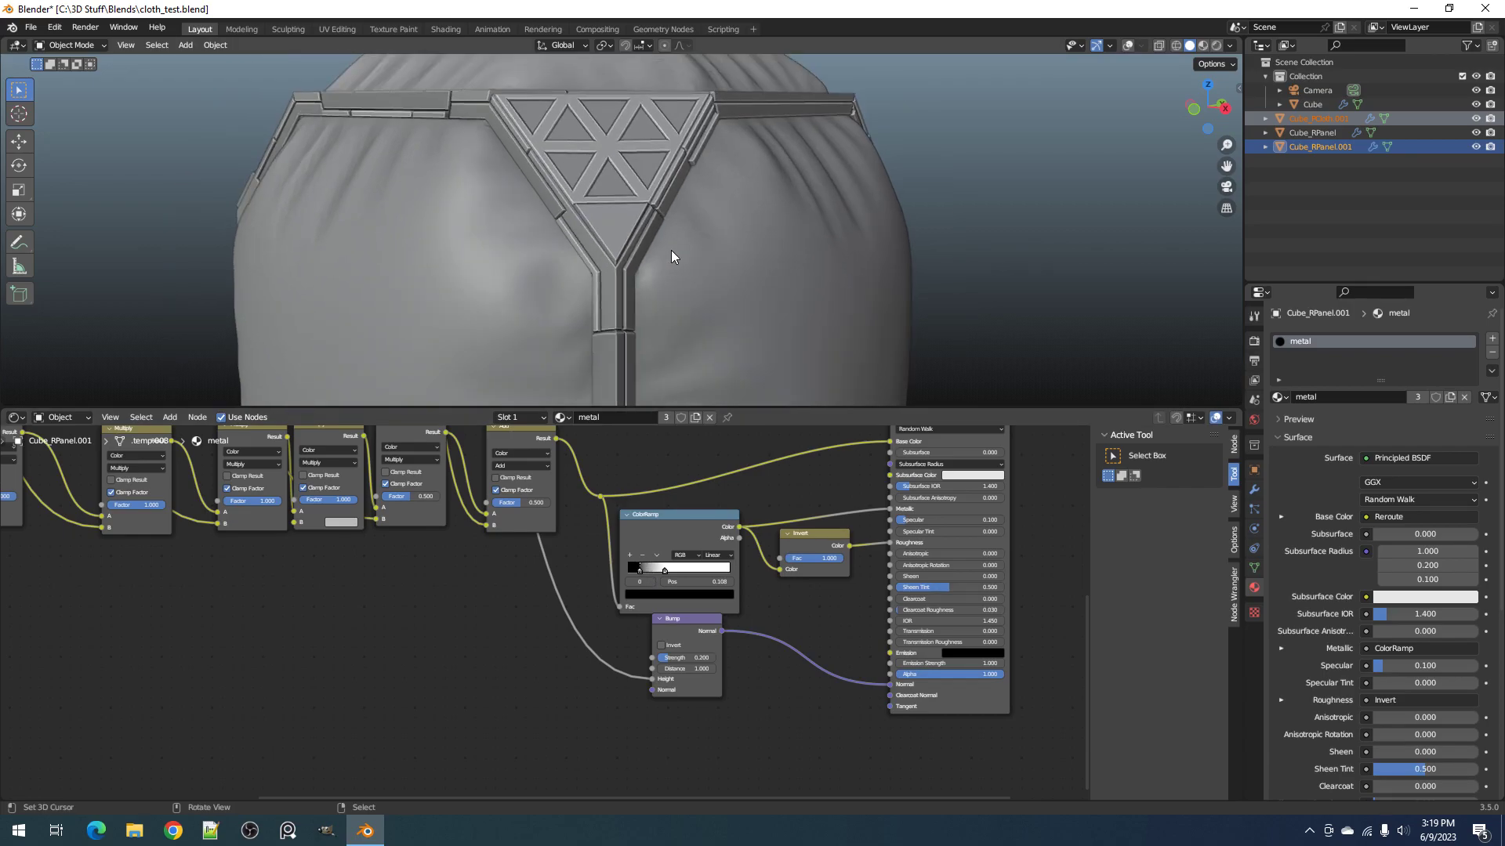
Step: Preview the bumped edges of the vertical strap up close in Rendered shading
key(z)
click(746, 208)
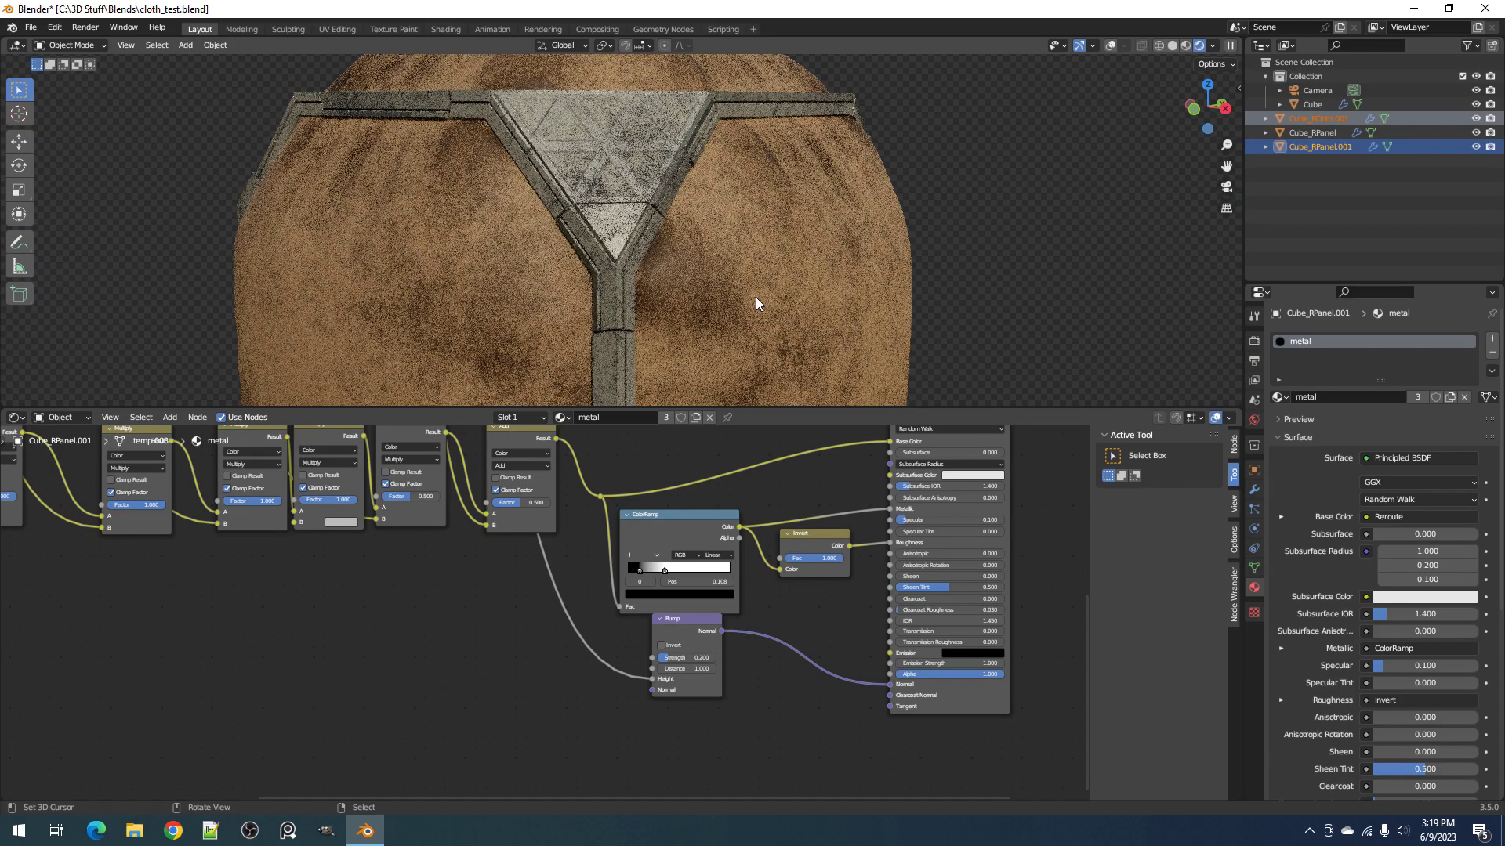
scroll(698, 298, up, 8)
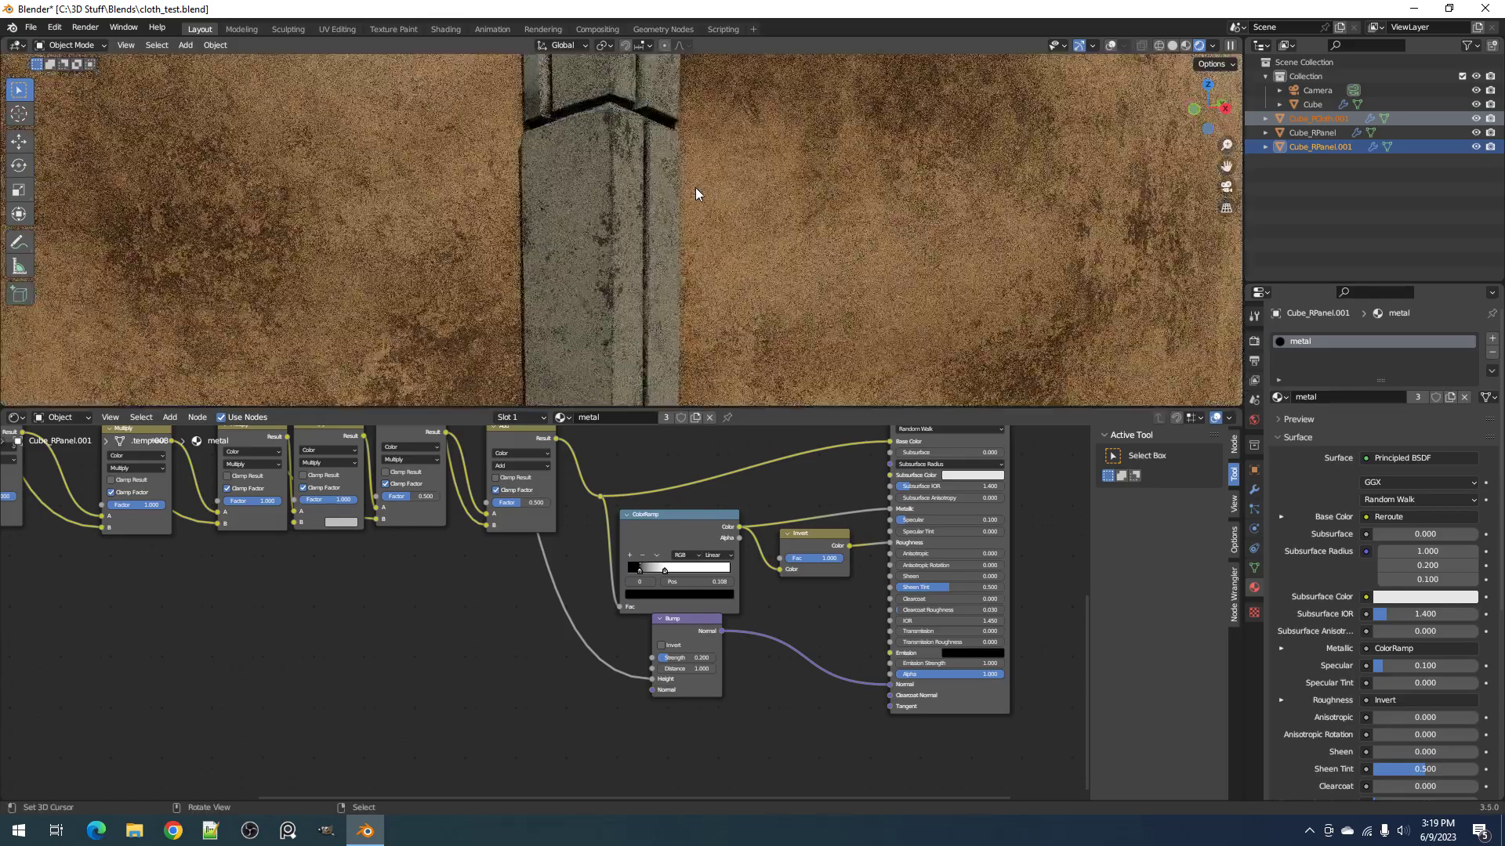
scroll(695, 246, up, 7)
scroll(695, 246, down, 3)
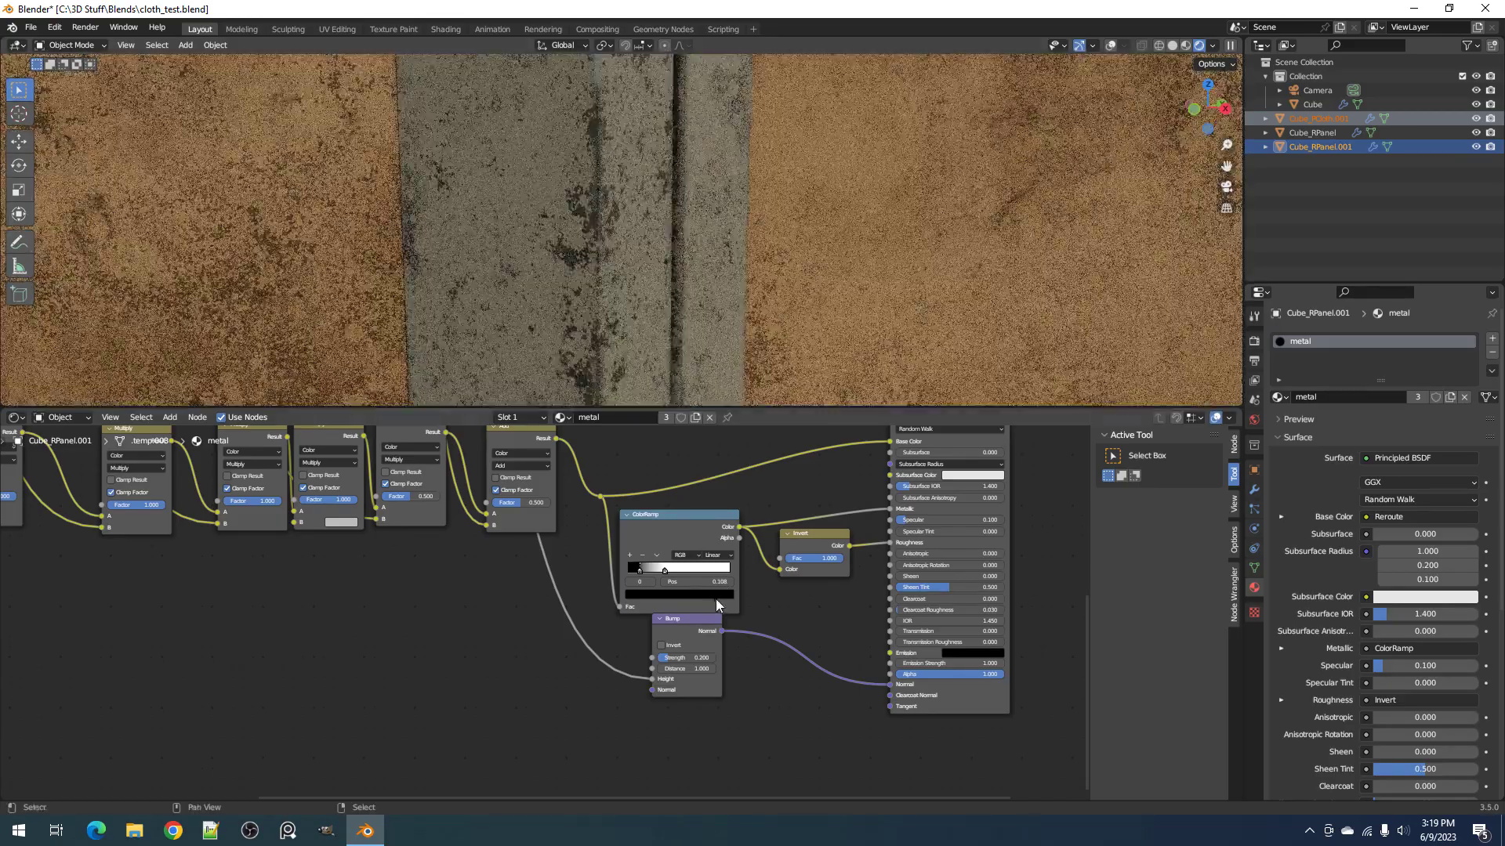
Step: Set the Bump node's Strength to 1.000, check the strap's edges and return to Solid shading
drag(681, 658, 727, 658)
scroll(580, 228, down, 6)
middle_drag(580, 228, 642, 233)
middle_drag(768, 237, 732, 251)
key(z)
click(764, 312)
scroll(678, 203, down, 6)
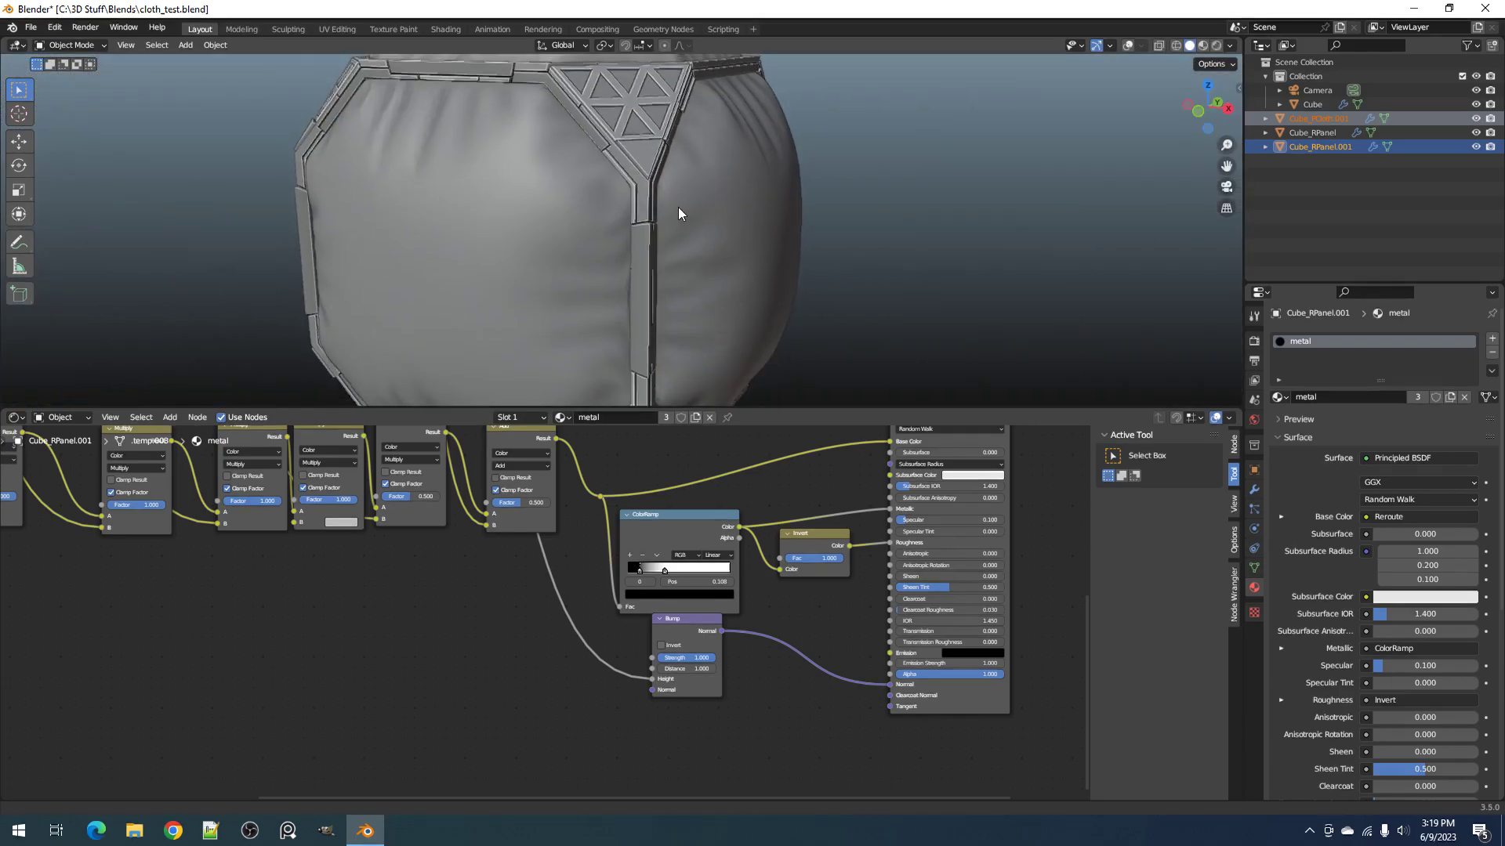
Step: Preview the Edge Mask group's output on the frame in Rendered shading and set its Invert to 1.000
middle_drag(679, 204, 707, 326)
scroll(719, 764, up, 3)
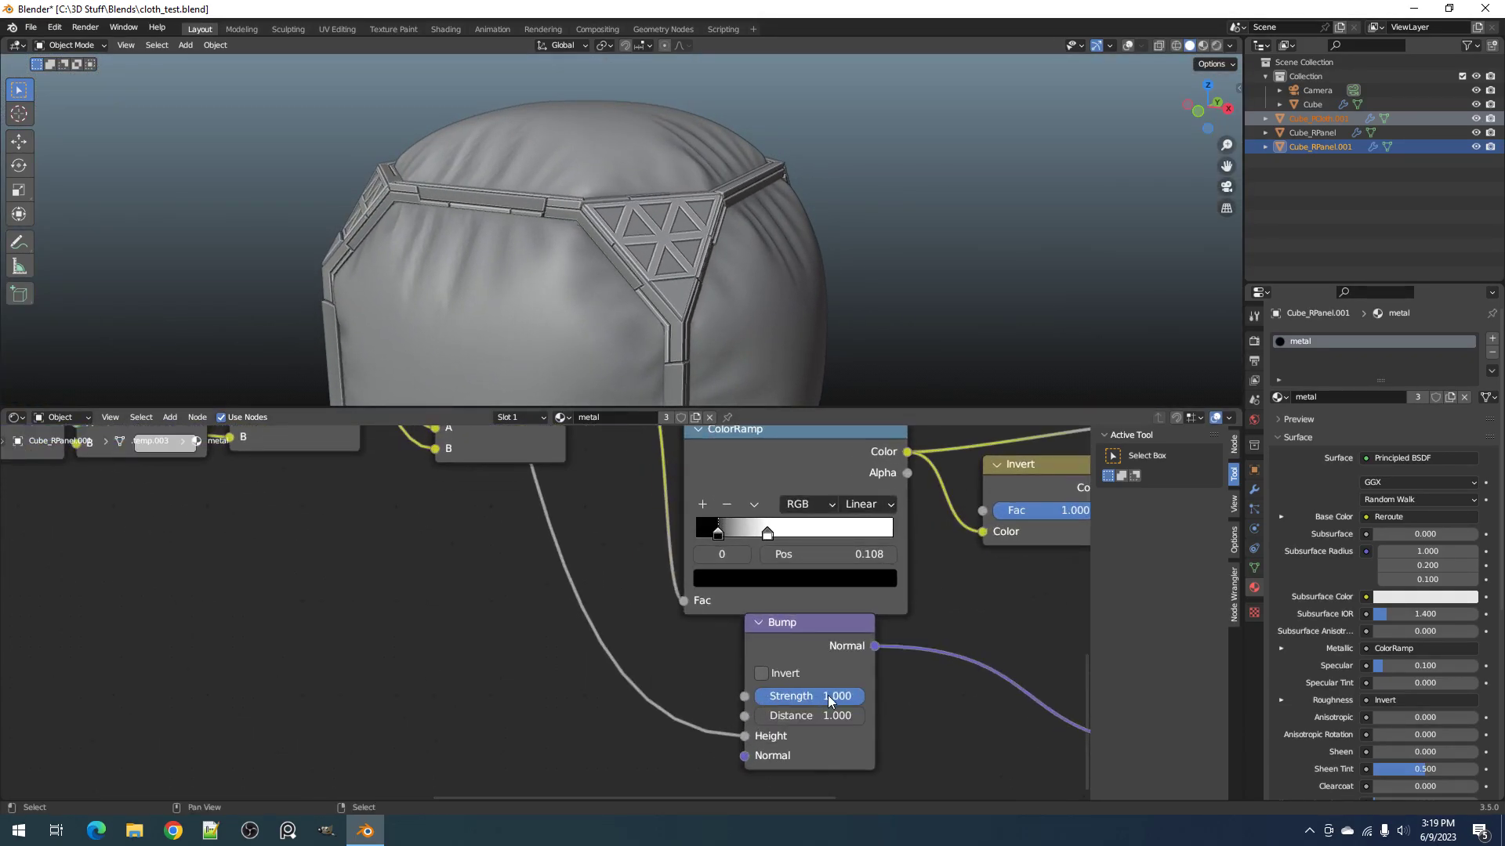
scroll(837, 696, down, 5)
scroll(605, 698, up, 4)
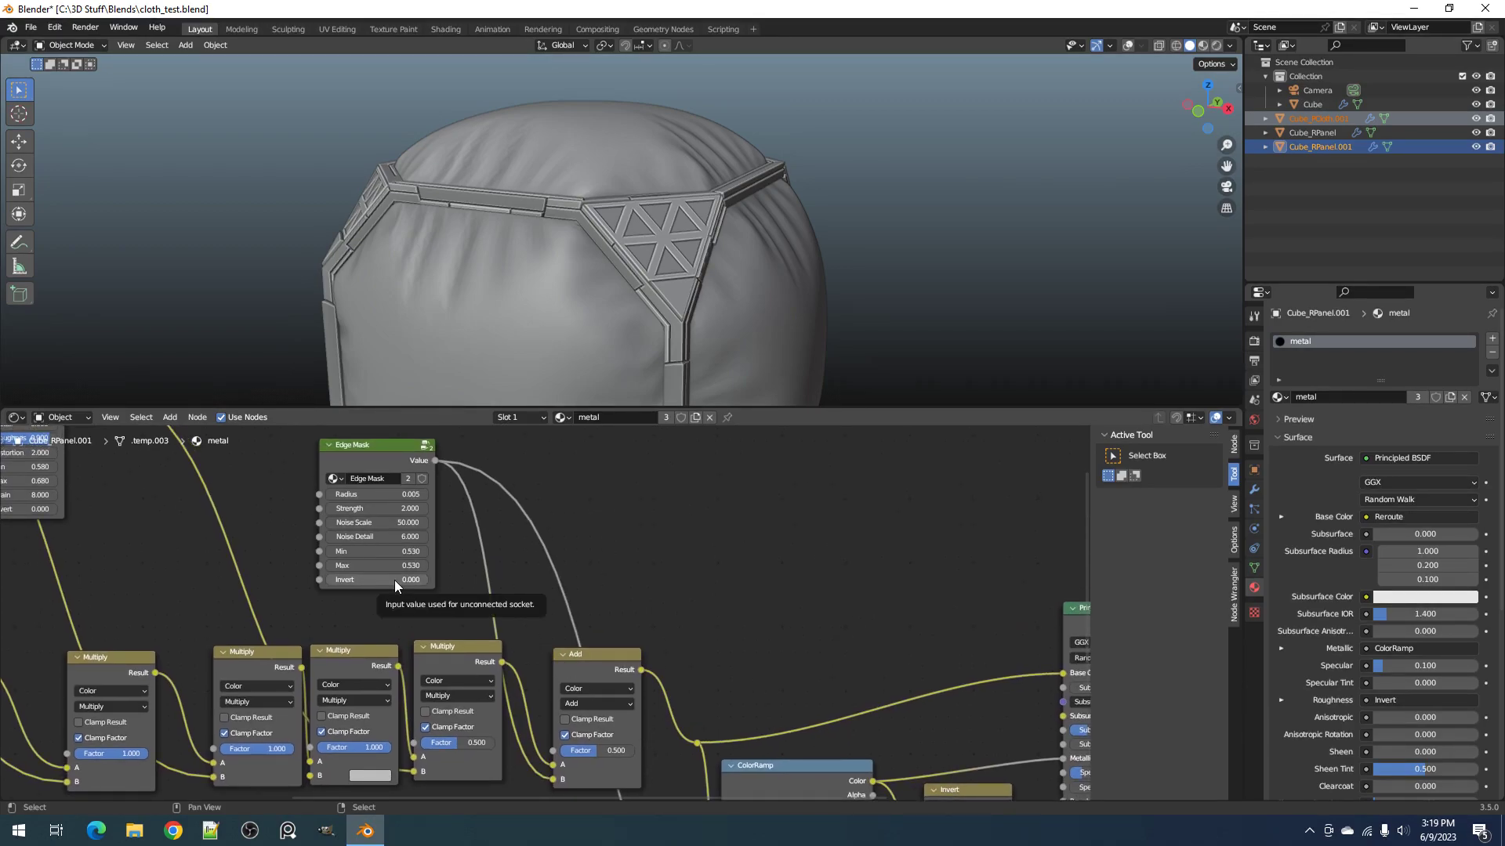
key(z)
click(702, 279)
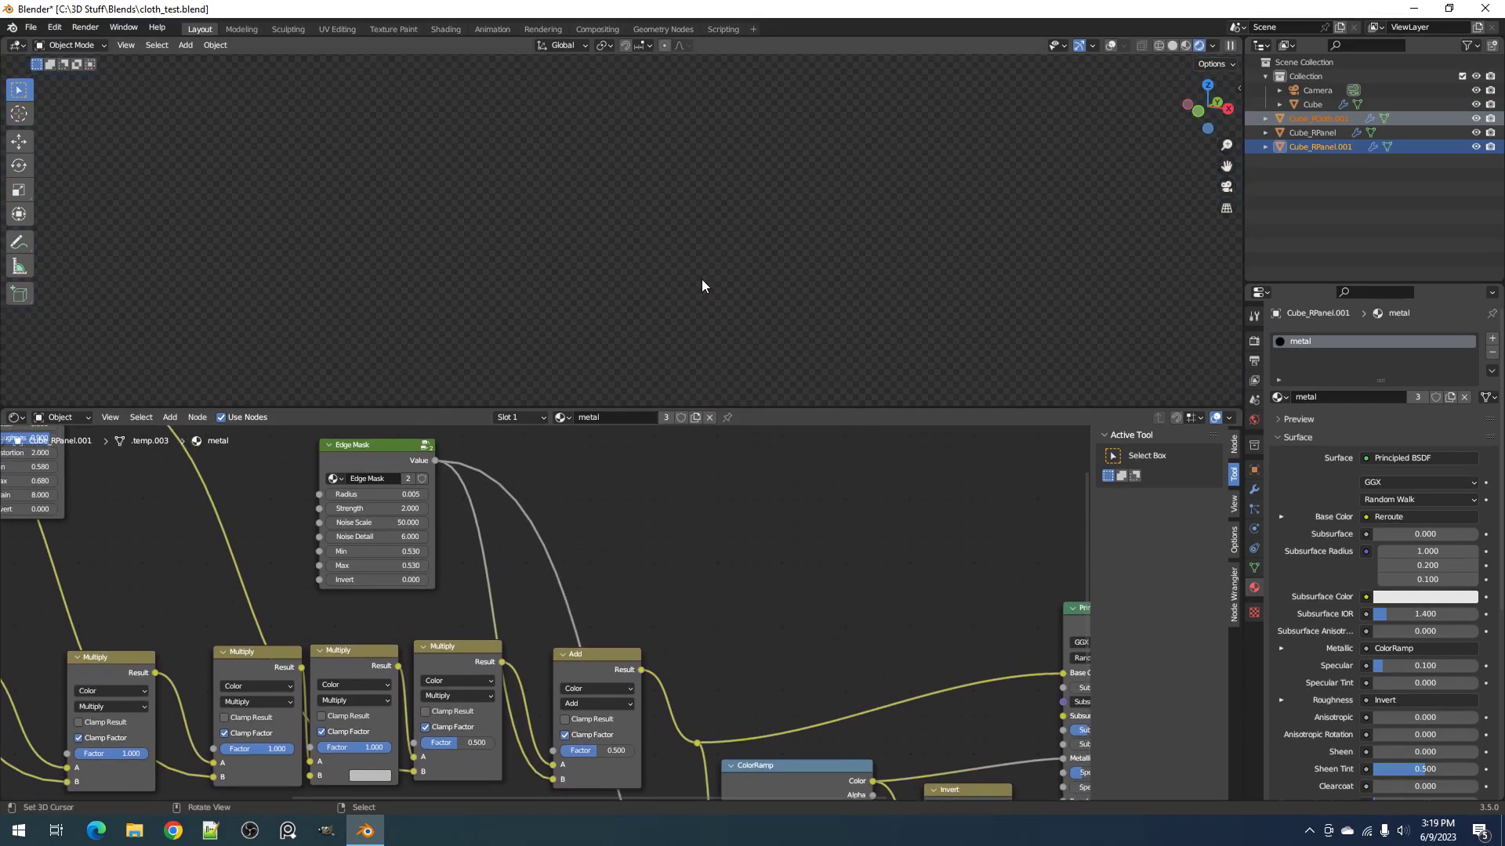
ctrl+shift+click(376, 467)
drag(374, 580, 435, 584)
scroll(649, 196, up, 5)
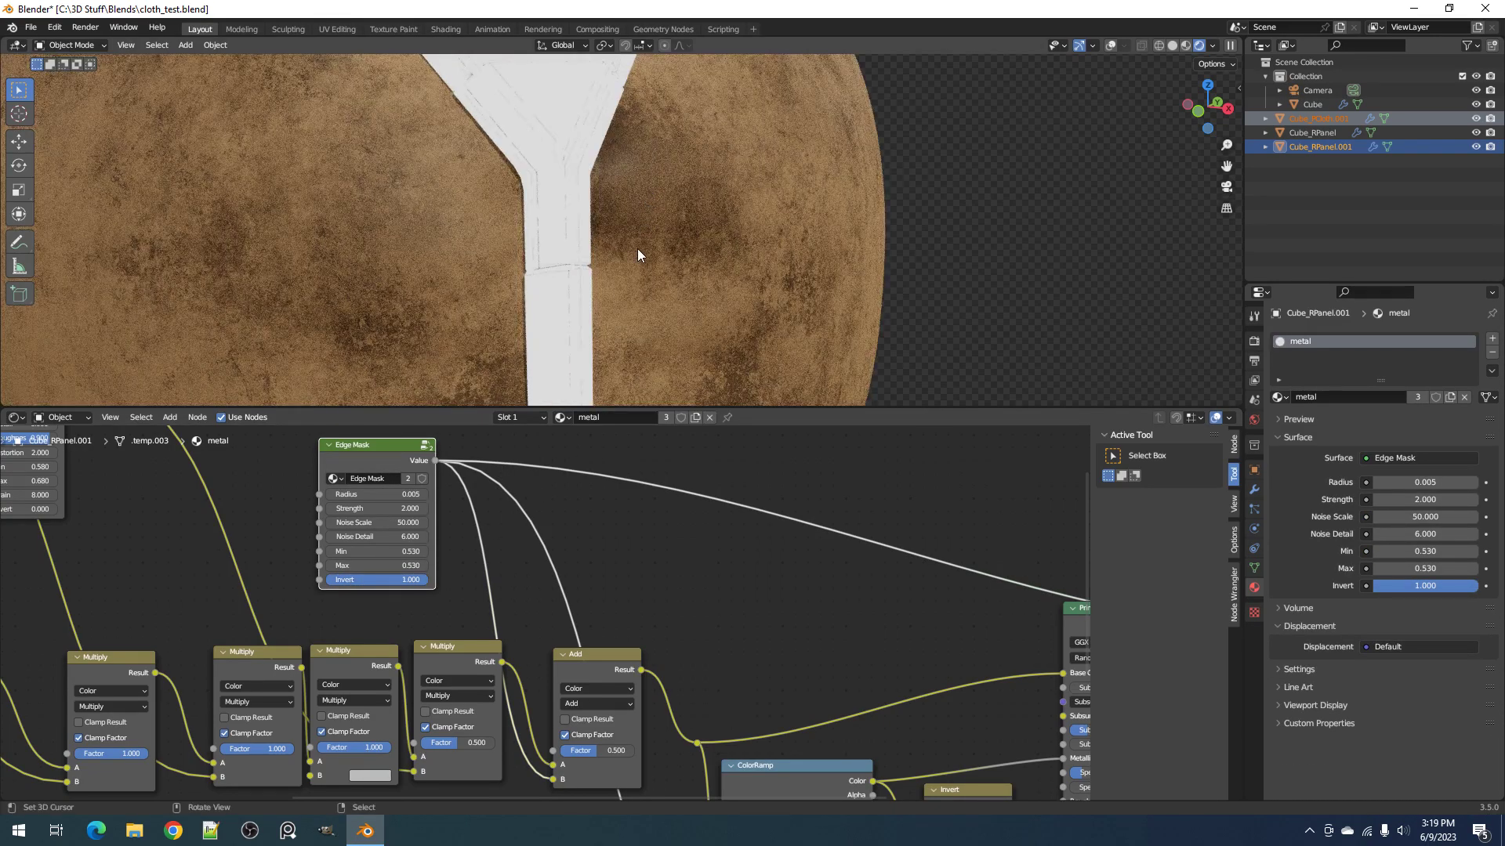
scroll(439, 537, up, 2)
Step: Set the Edge Mask group's Radius to 0.015 while previewing the mask in Rendered shading
key(z)
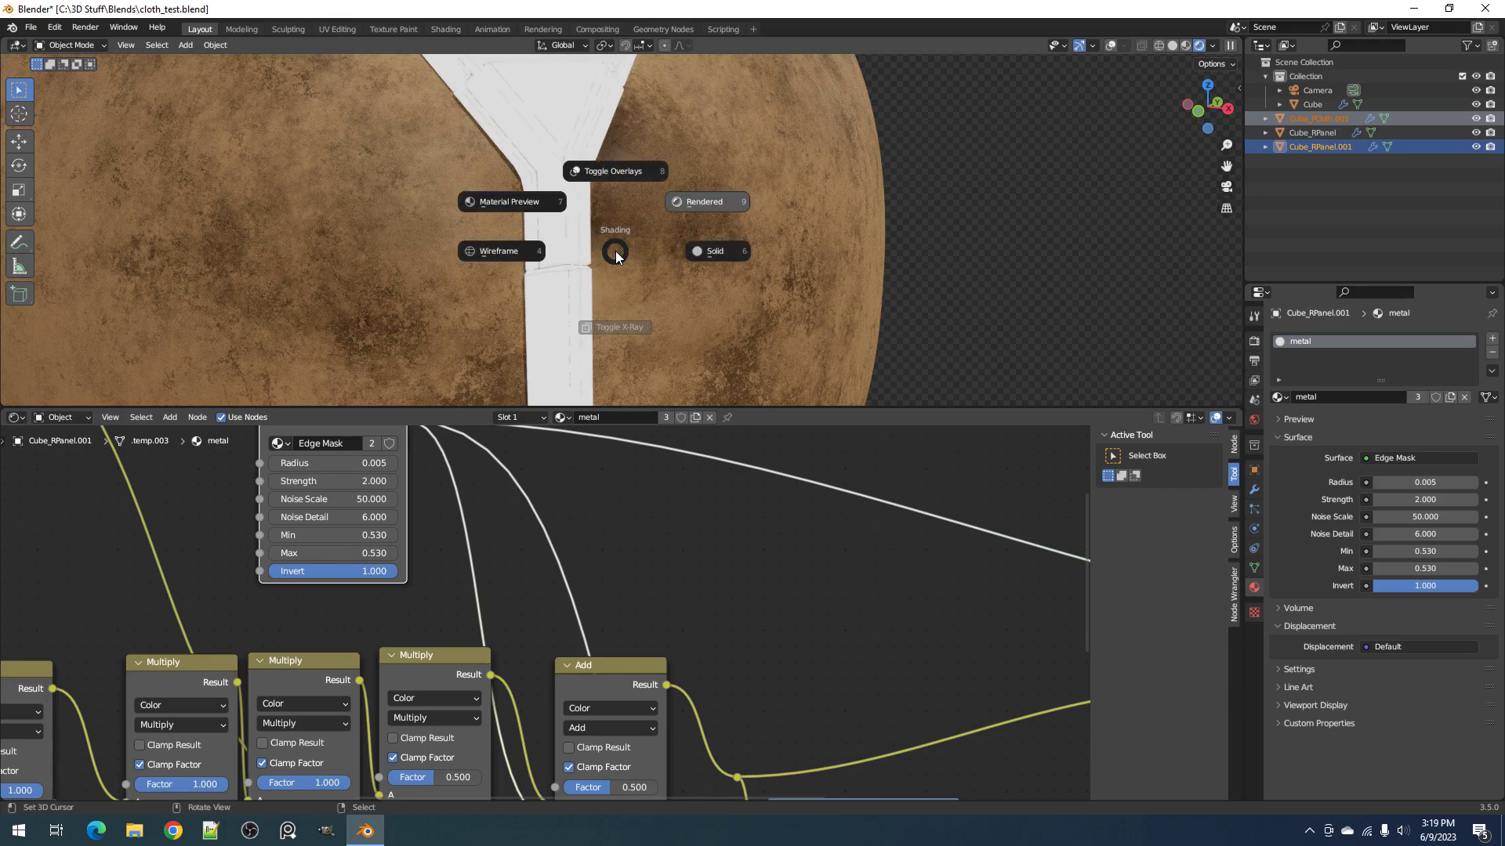
click(725, 249)
key(z)
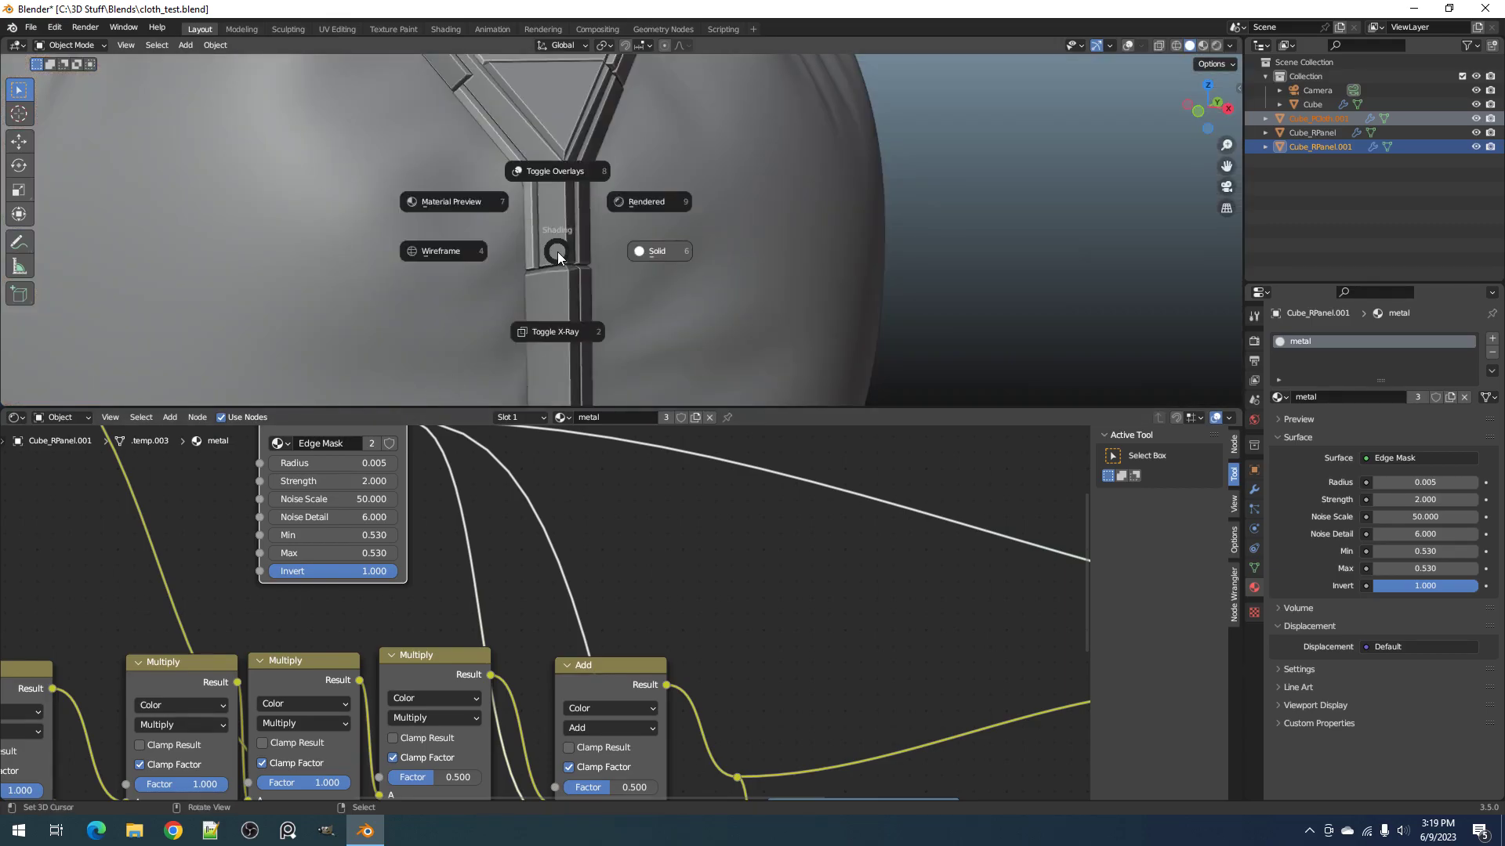
right_click(644, 495)
scroll(690, 580, down, 2)
middle_drag(722, 649, 627, 446)
scroll(658, 556, down, 1)
middle_drag(660, 562, 784, 791)
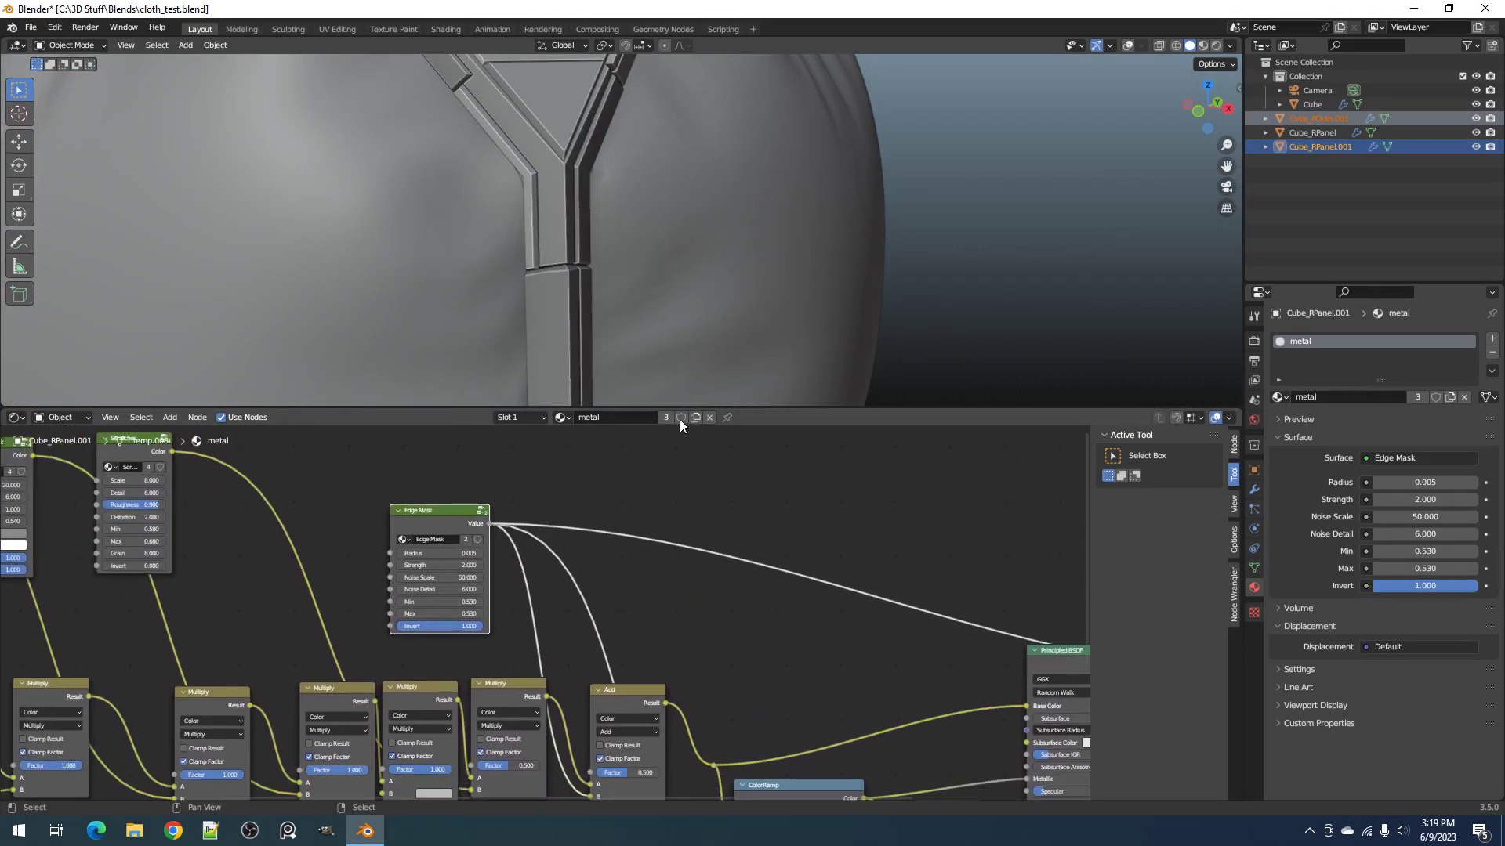
key(z)
click(677, 207)
scroll(470, 587, up, 2)
click(449, 524)
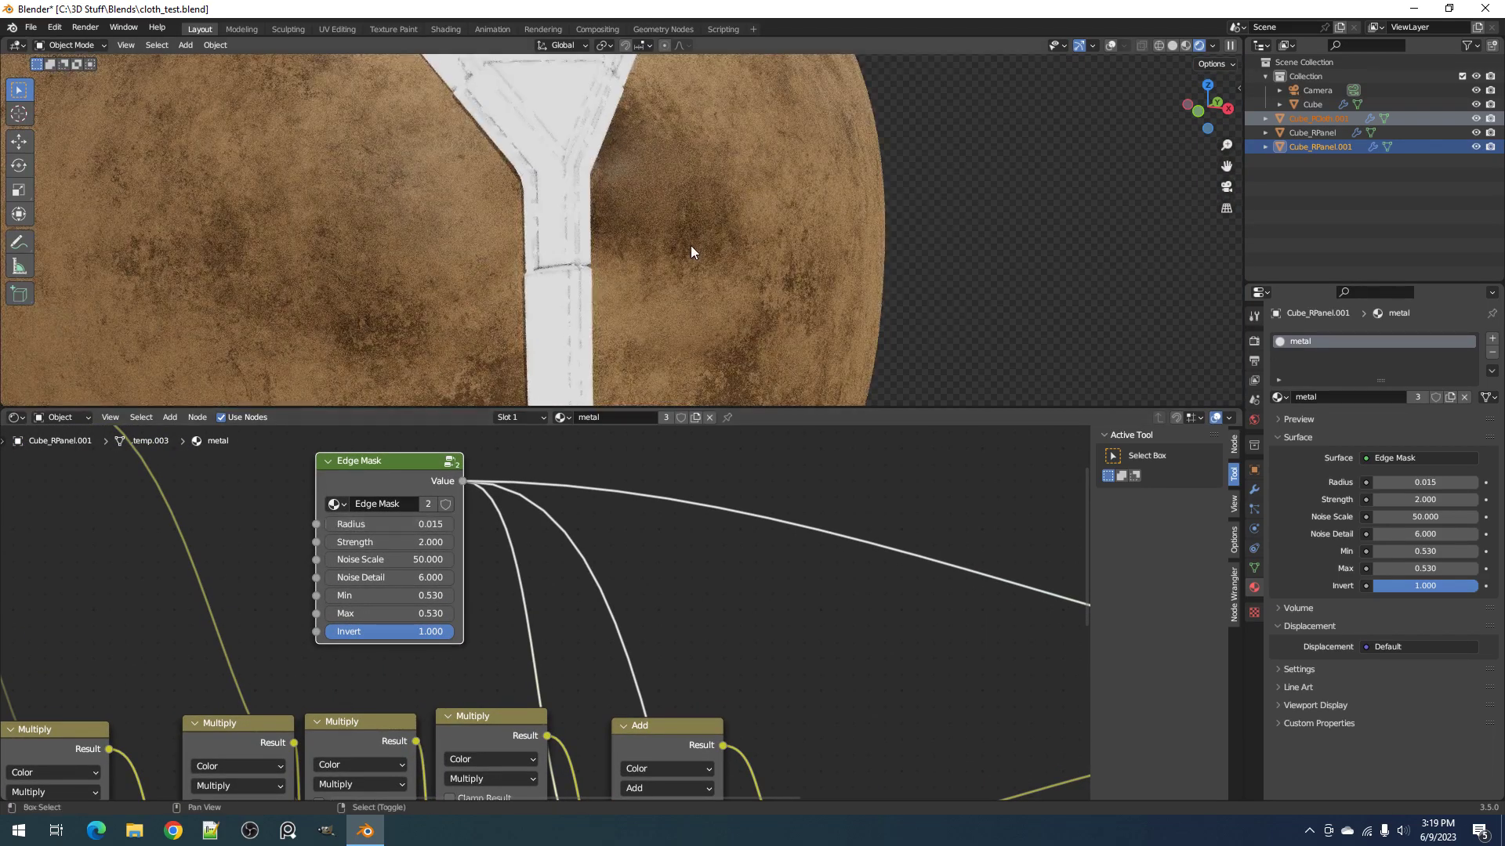
Step: Reconnect the Principled BSDF to the Material Output, check the metal frame and return to Solid shading
scroll(704, 238, up, 3)
scroll(895, 633, down, 2)
middle_drag(895, 633, 660, 572)
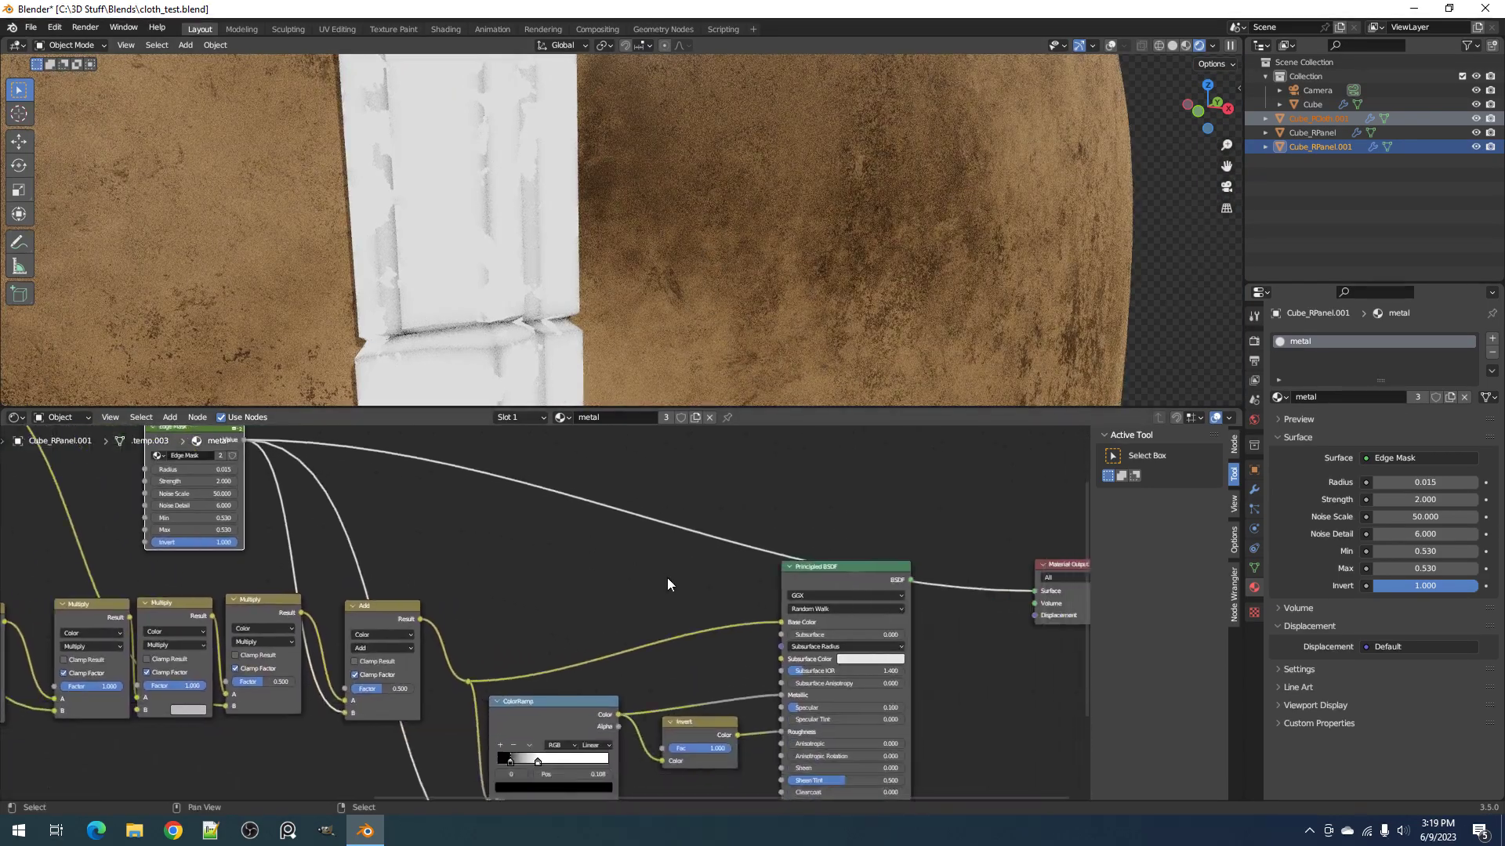
ctrl+shift+click(828, 584)
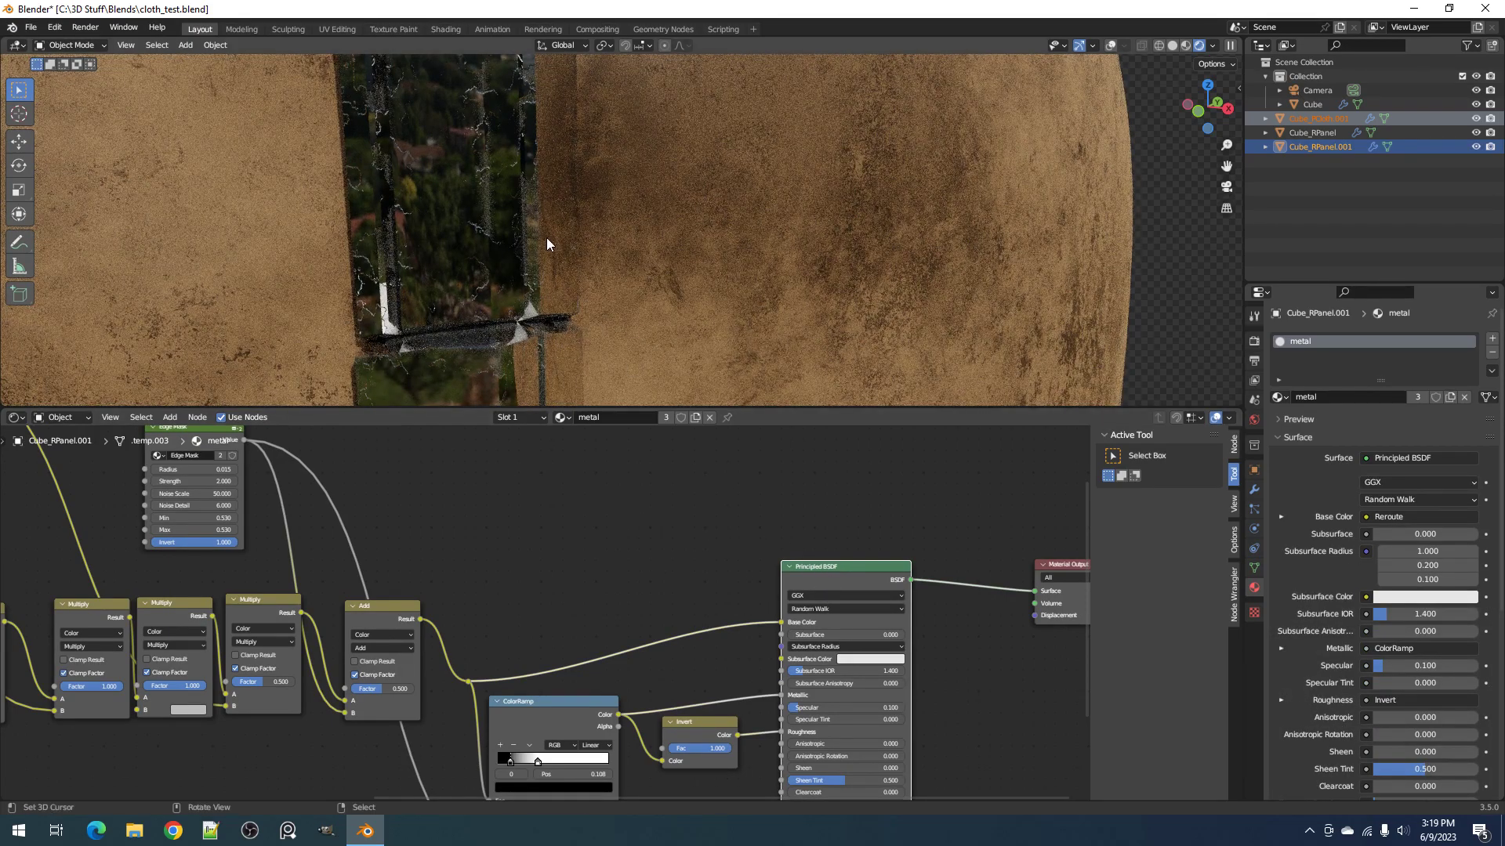
scroll(547, 238, down, 2)
scroll(547, 235, down, 2)
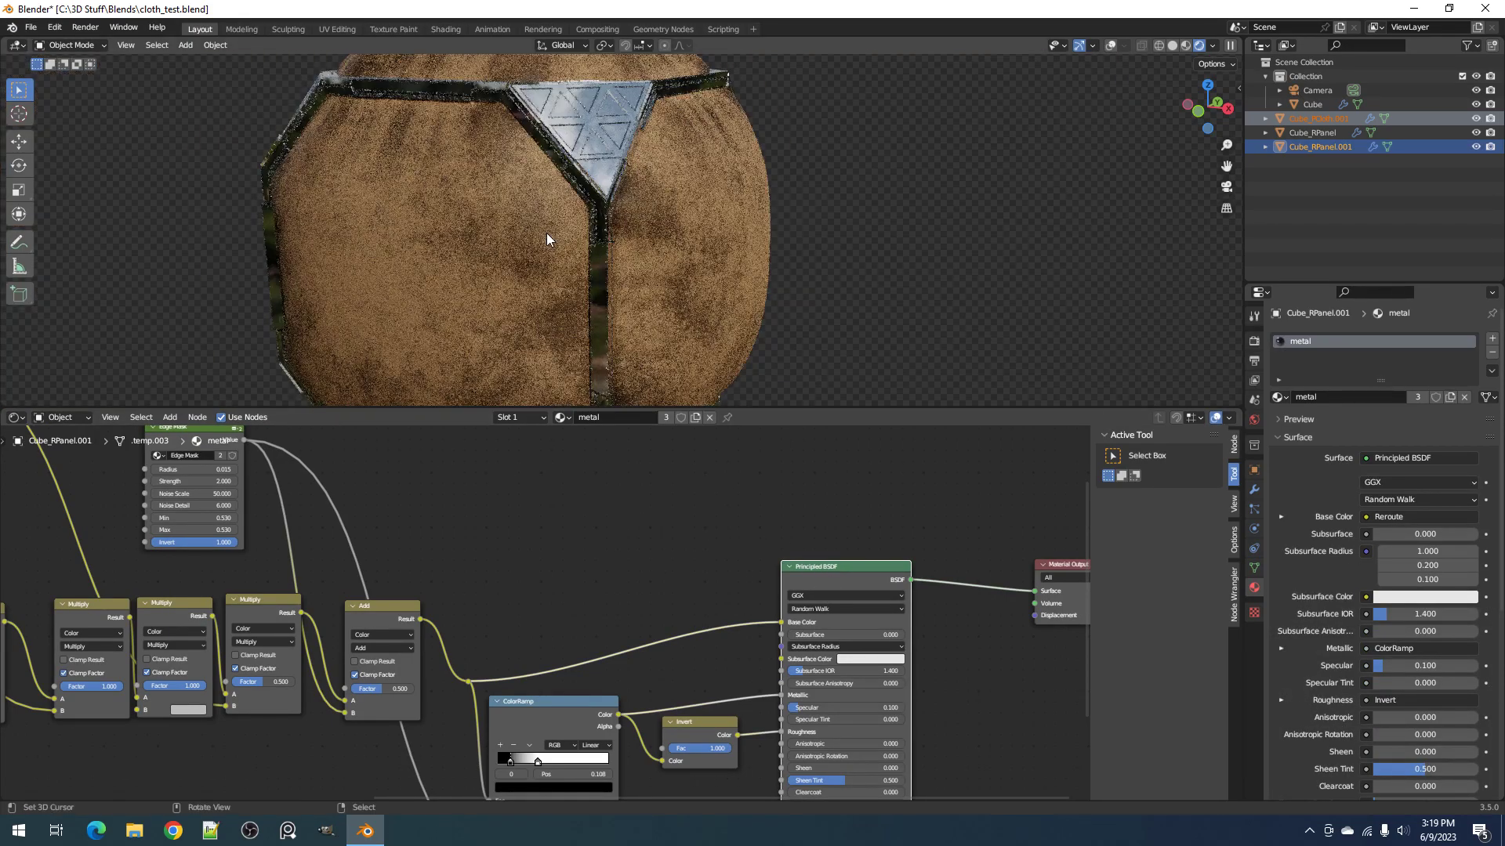
key(z)
click(666, 232)
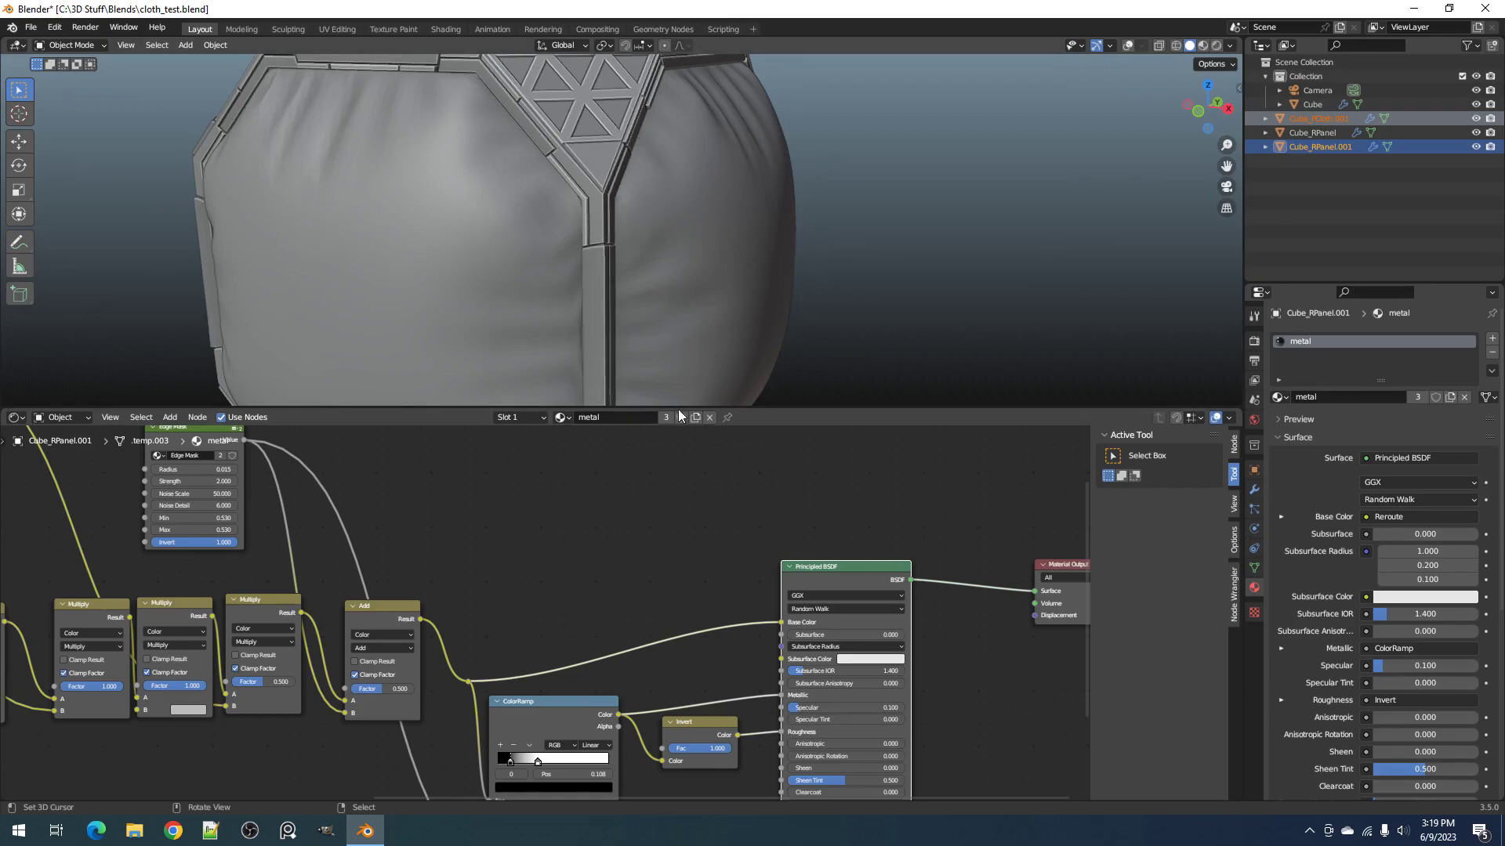
Step: Move the Add node slightly lower and set the Edge Mask group's Invert to 0.000
middle_drag(542, 740, 580, 691)
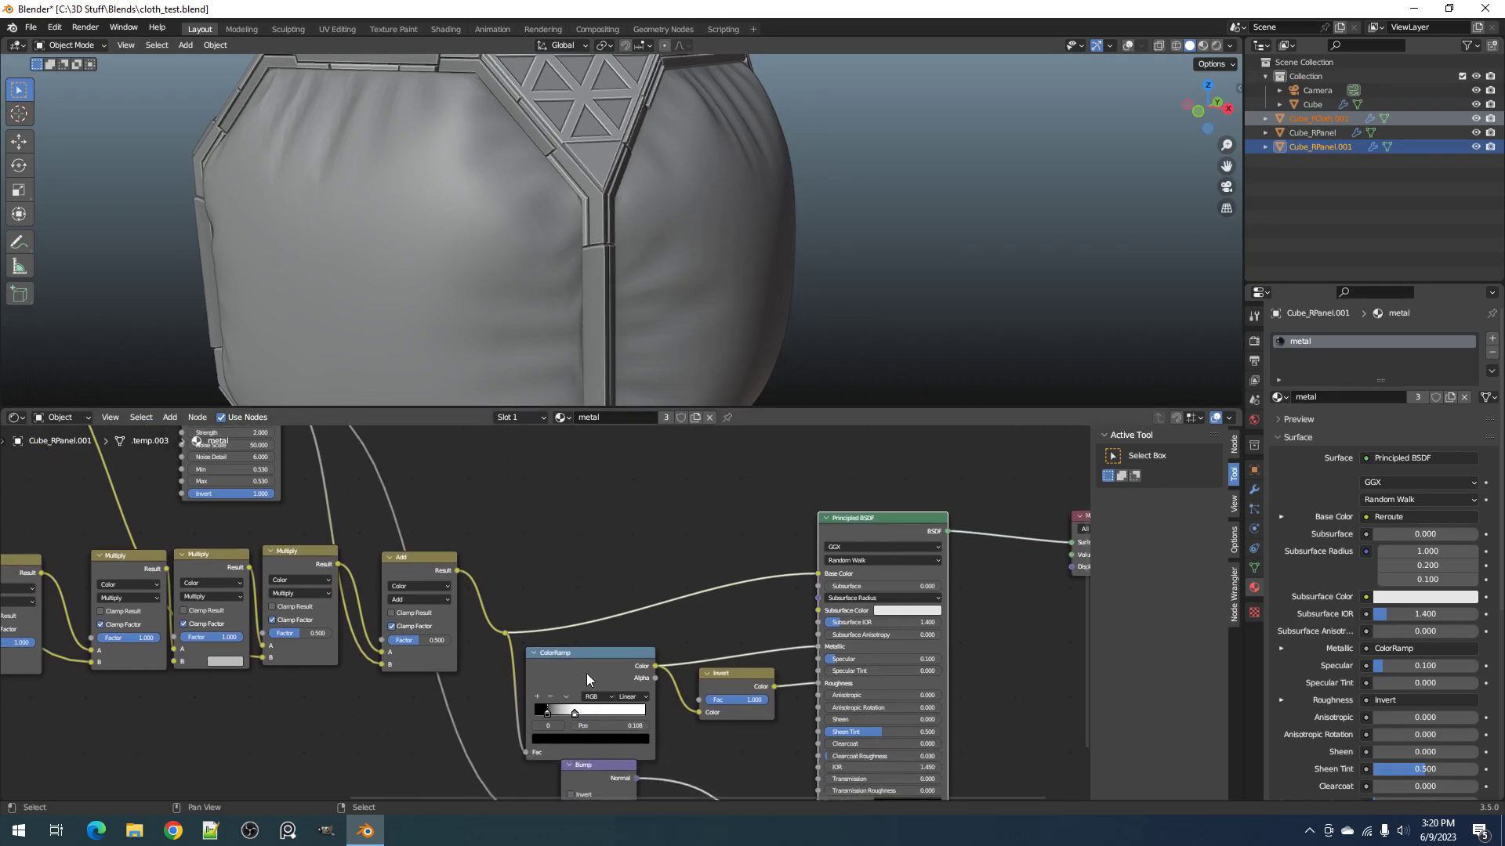
scroll(505, 616, down, 1)
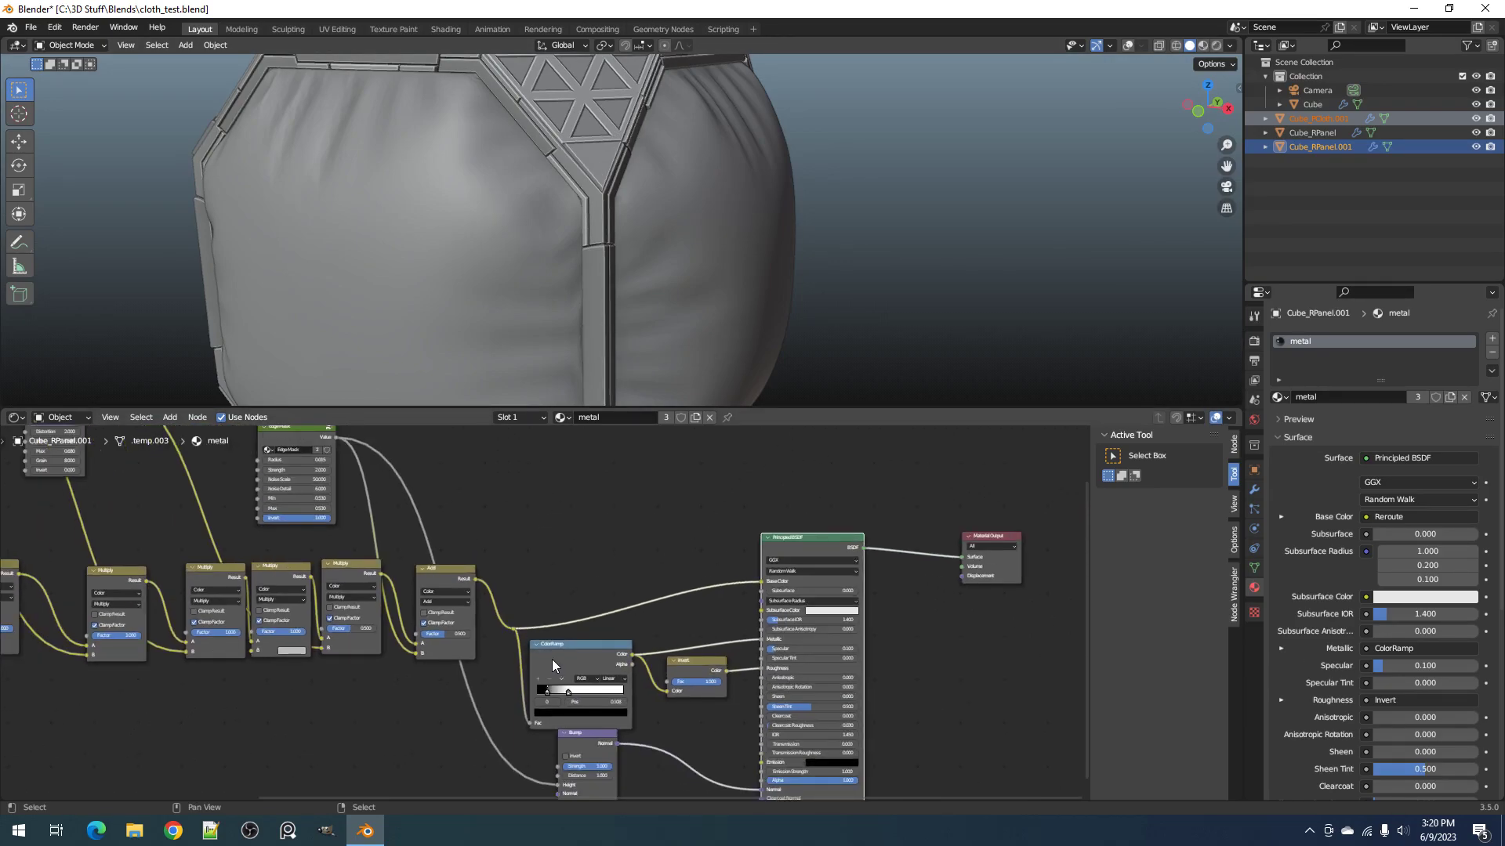
drag(433, 567, 426, 576)
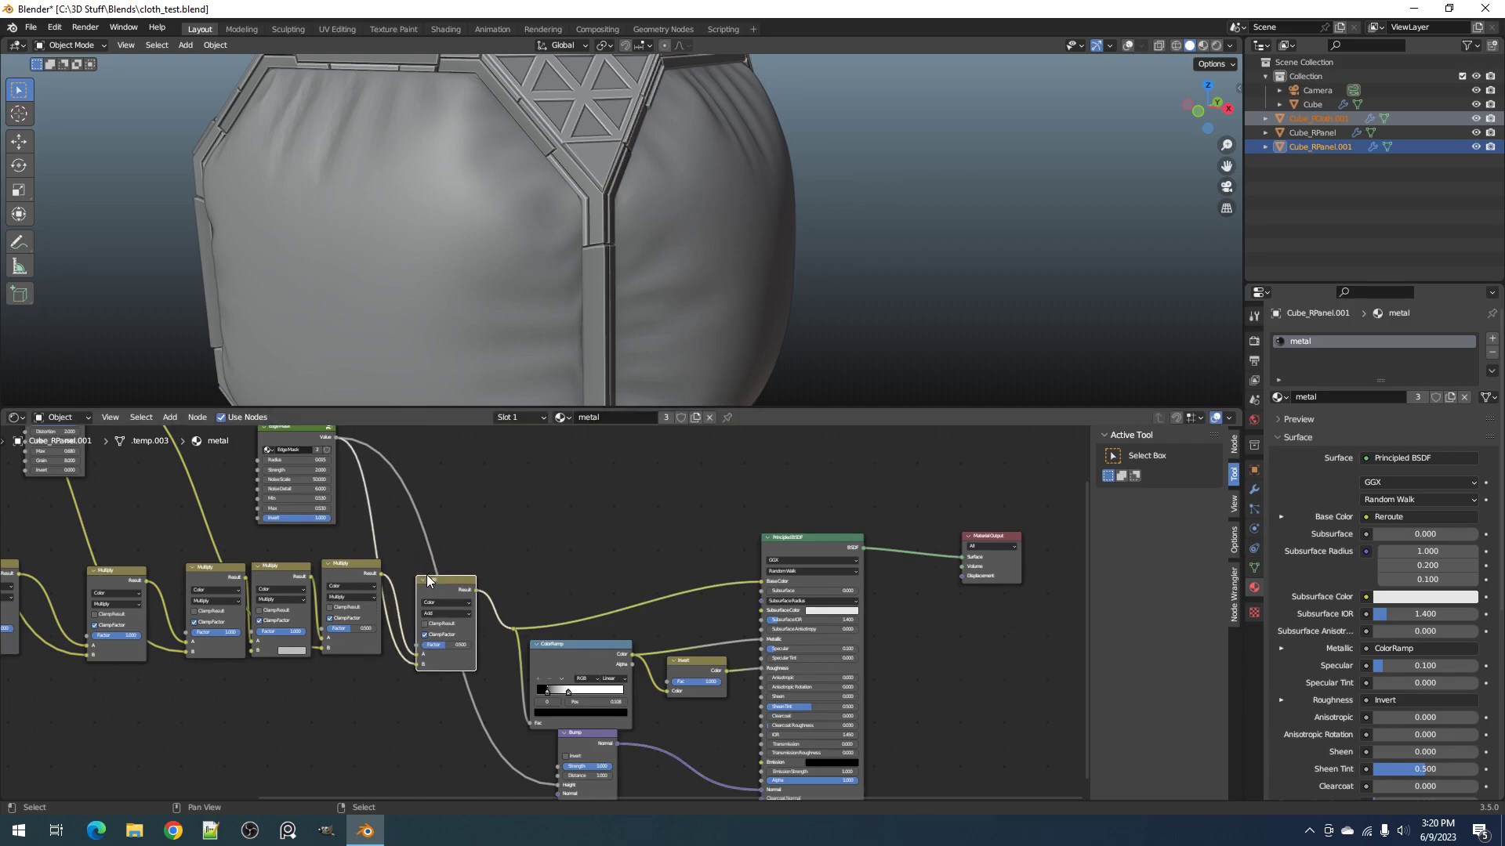
scroll(566, 628, down, 2)
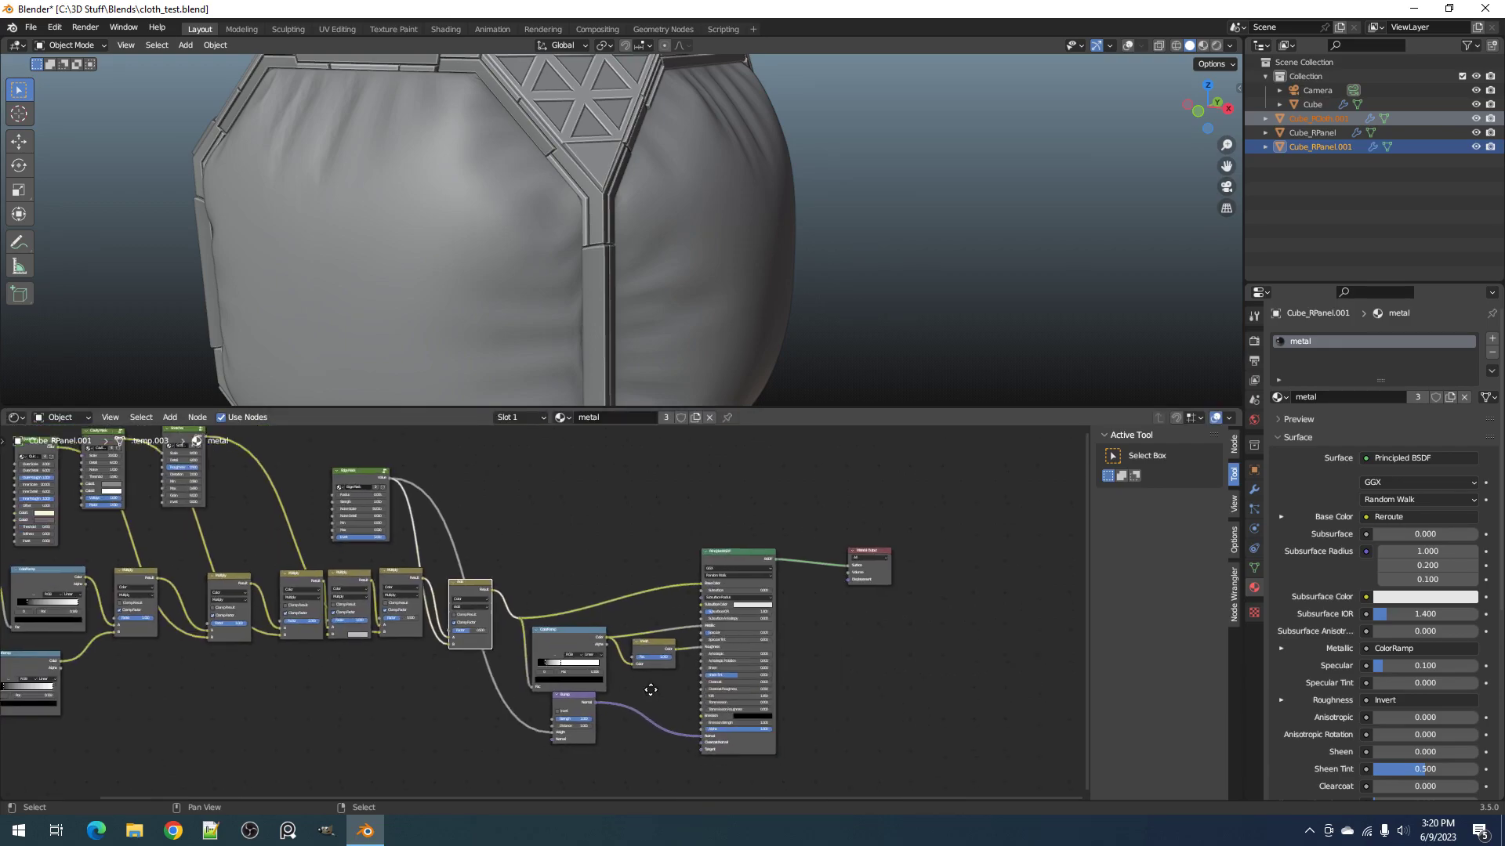
scroll(628, 618, up, 4)
scroll(473, 533, down, 2)
scroll(421, 553, up, 2)
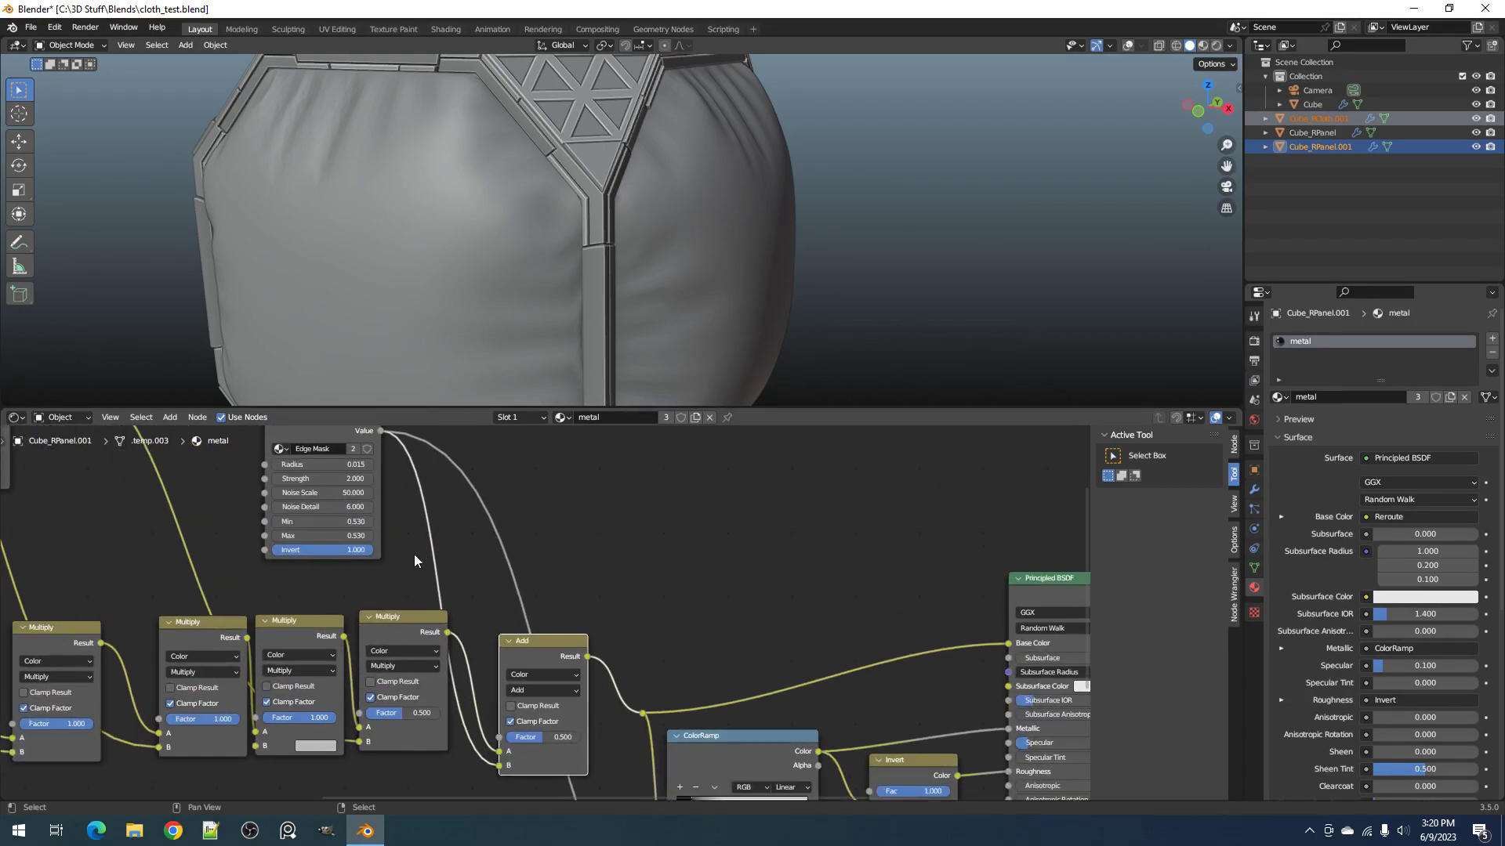
Step: Preview the Edge Mask output in Rendered shading and set its Radius to 0.005
key(z)
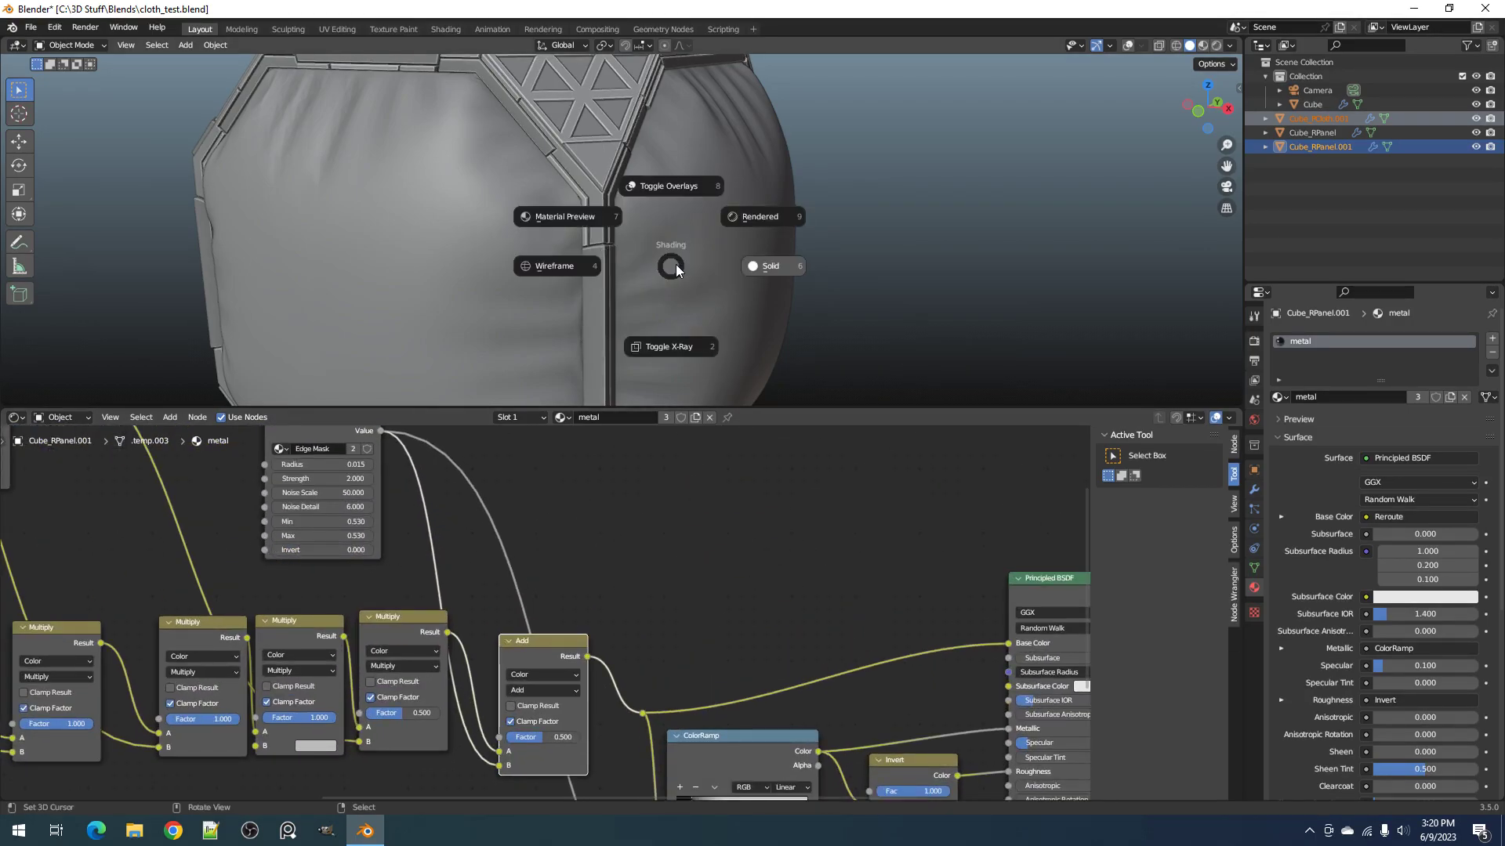
click(735, 239)
scroll(393, 530, up, 1)
ctrl+shift+click(394, 529)
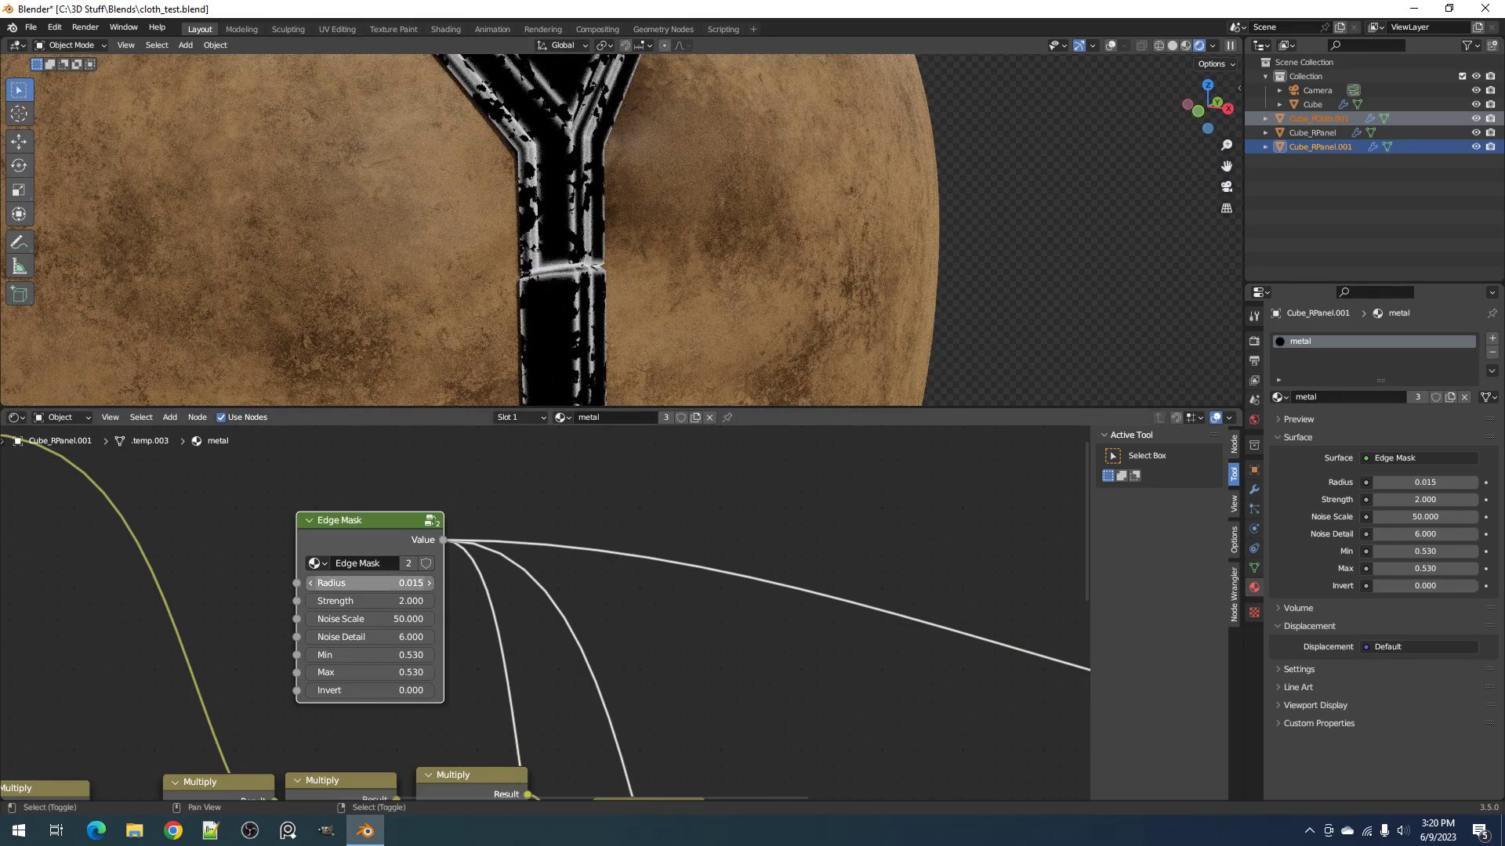
mouse_move(369, 583)
mouse_down()
mouse_move(390, 583)
mouse_move(361, 583)
mouse_up()
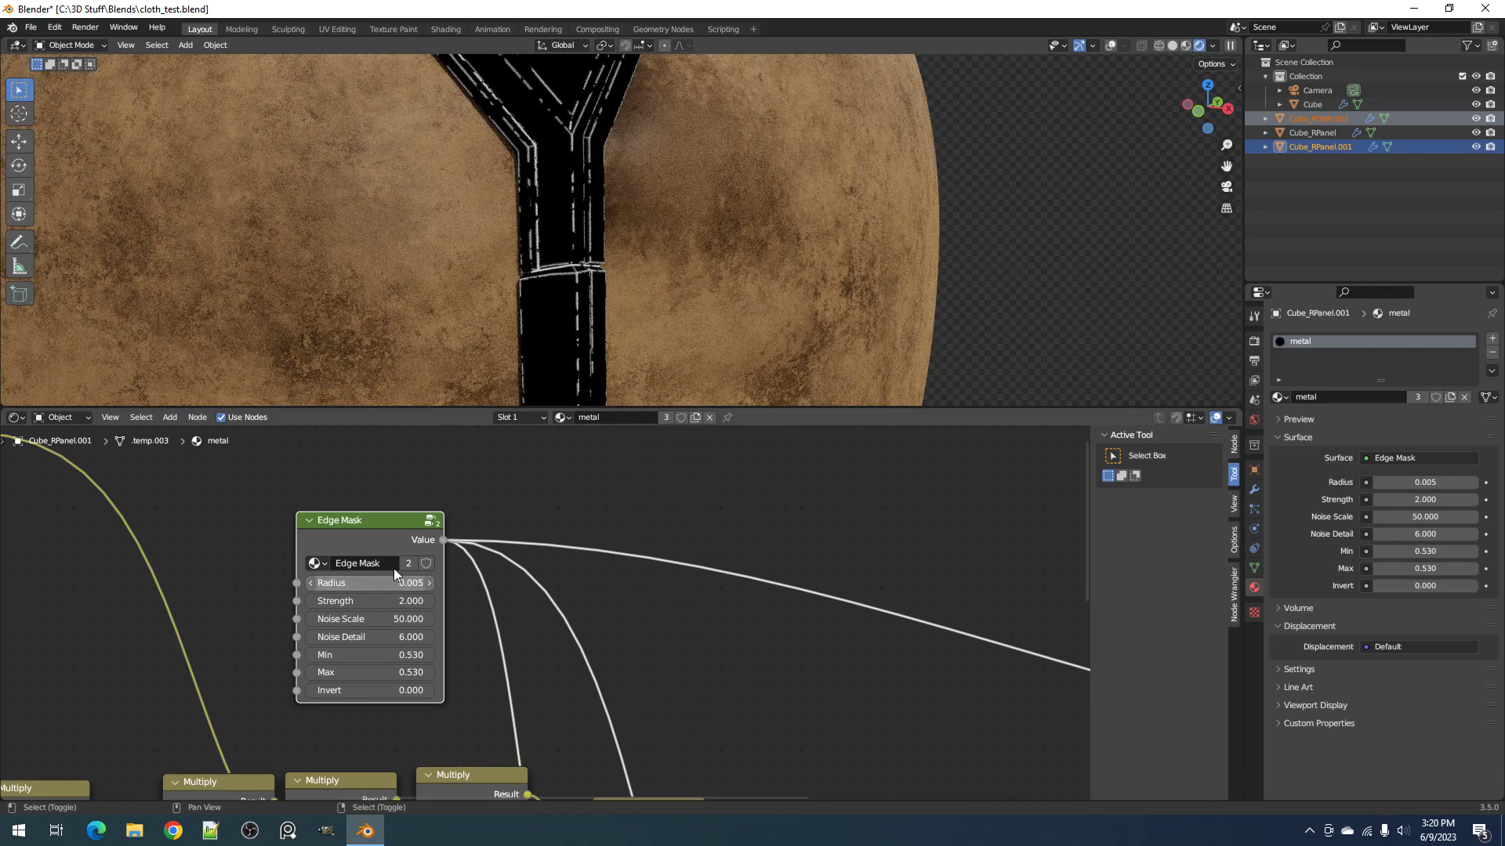
Step: Reconnect the Principled BSDF to the Material Output and preview the strap up close
scroll(656, 275, down, 5)
scroll(978, 683, down, 2)
middle_drag(978, 689, 858, 539)
ctrl+shift+click(858, 539)
scroll(660, 232, up, 4)
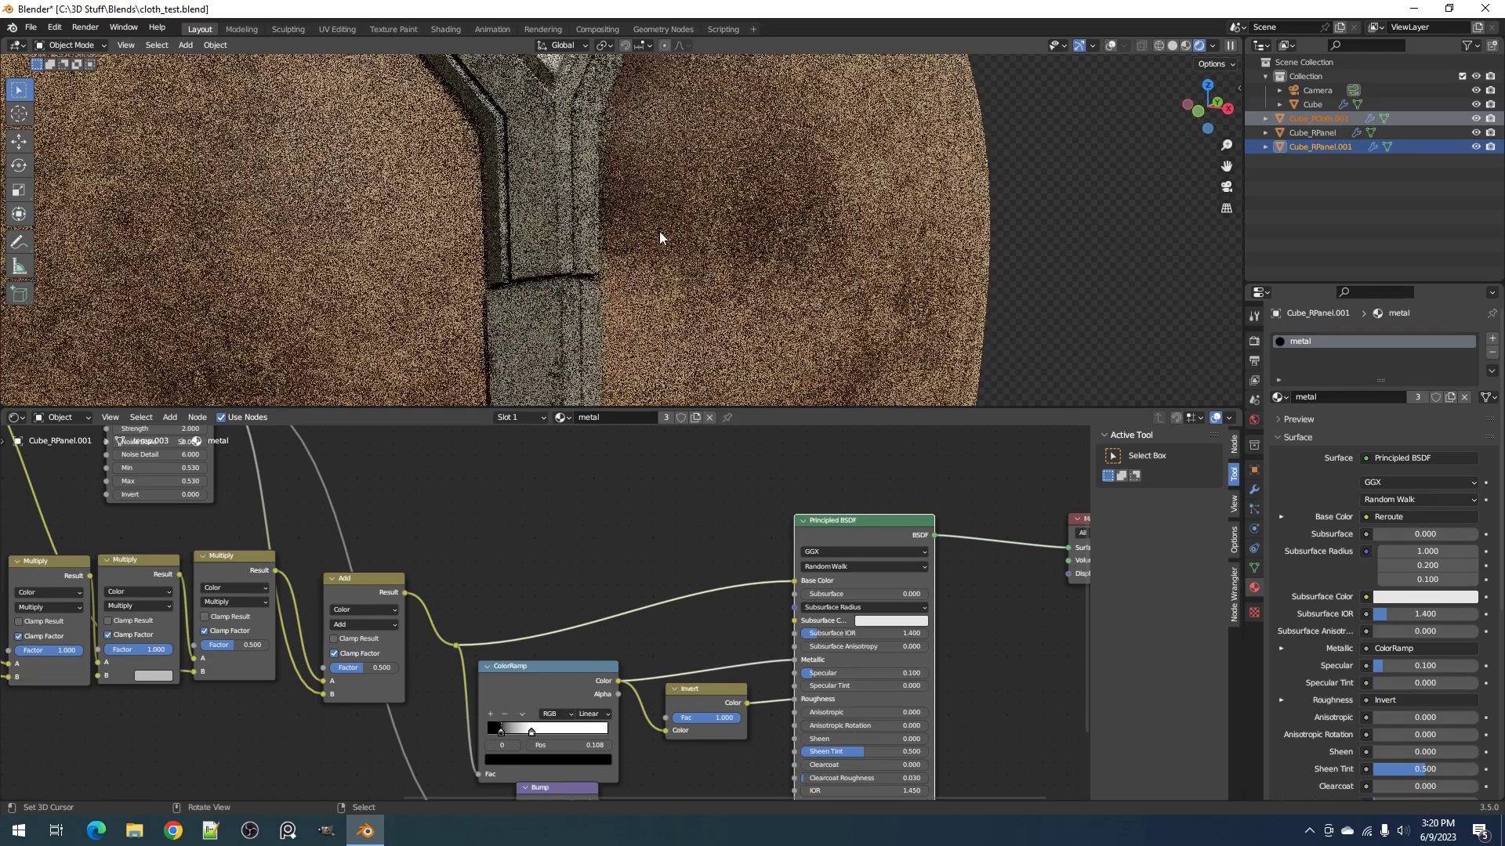
Step: Select the cloth object and set the saturation of its first Multiply node's A colour to 0.463
mouse_move(651, 229)
middle_down()
mouse_move(641, 164)
mouse_move(566, 290)
mouse_move(628, 216)
middle_up()
scroll(641, 164, down, 7)
scroll(566, 290, up, 4)
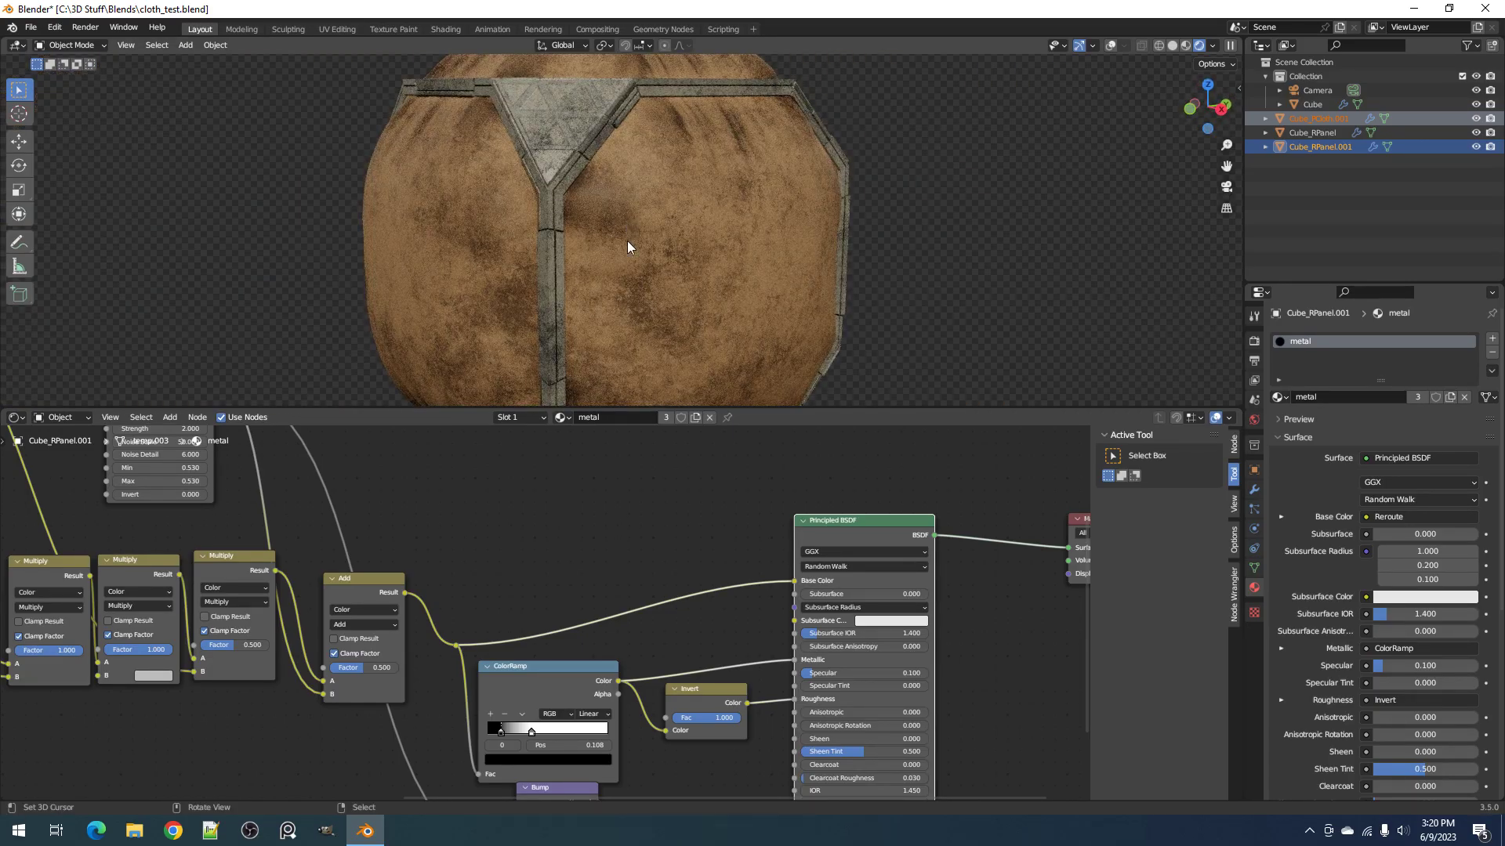
scroll(666, 527, down, 5)
middle_drag(650, 345, 672, 303)
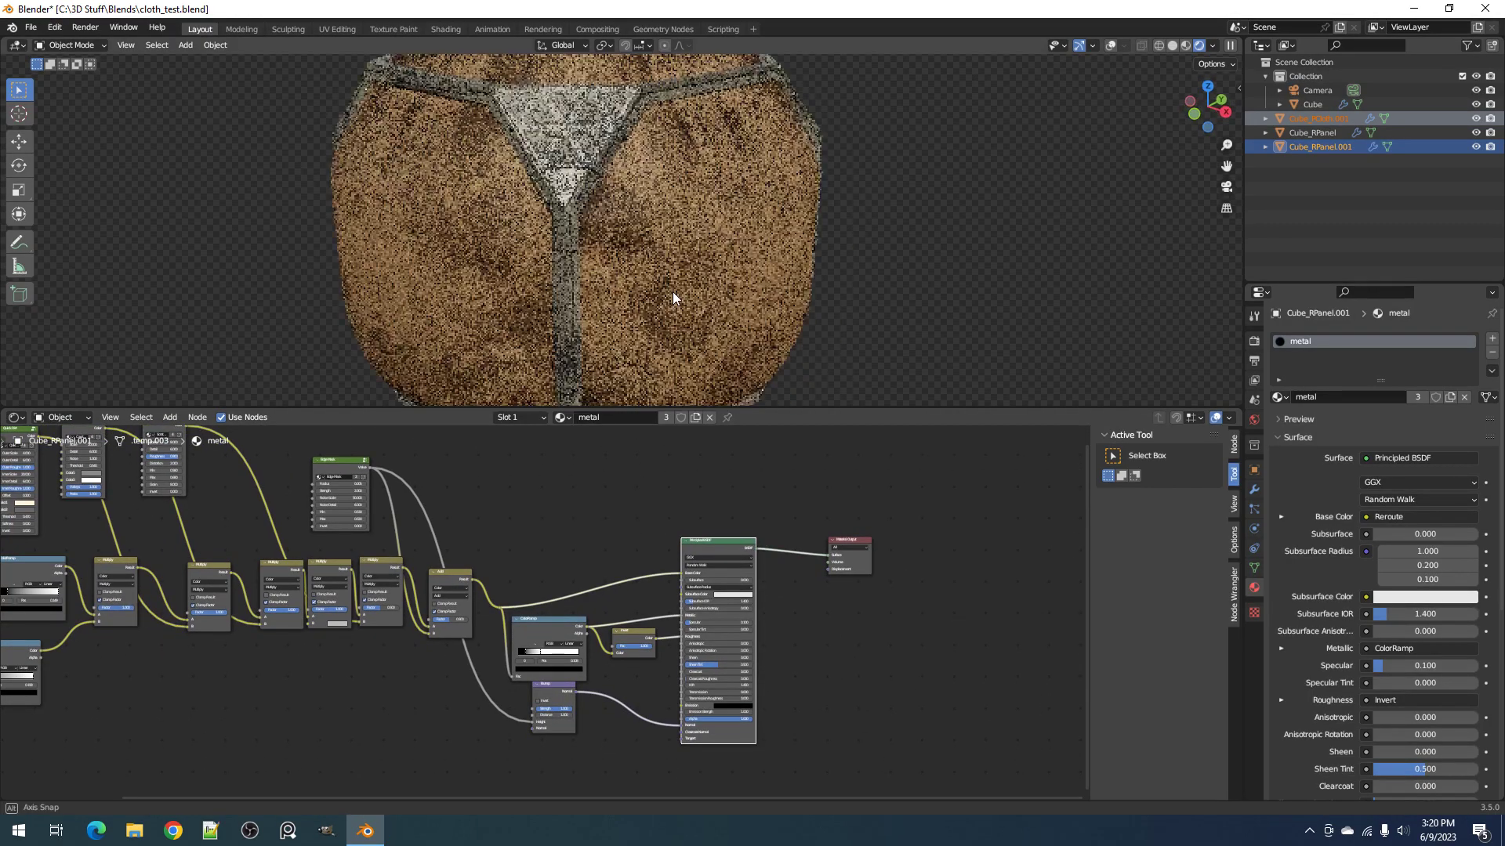
click(695, 262)
scroll(619, 647, up, 4)
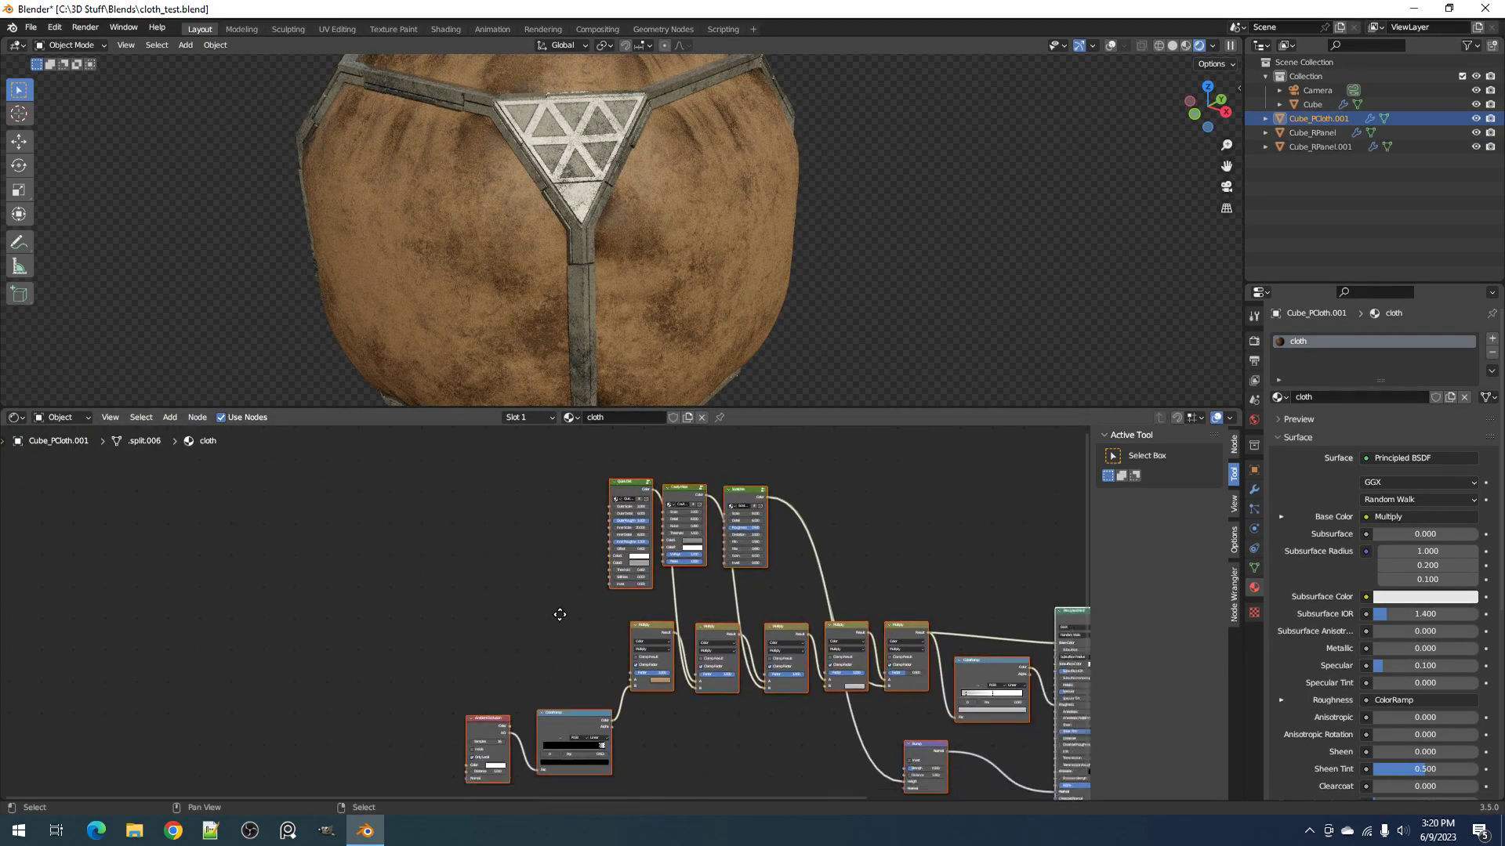
click(639, 637)
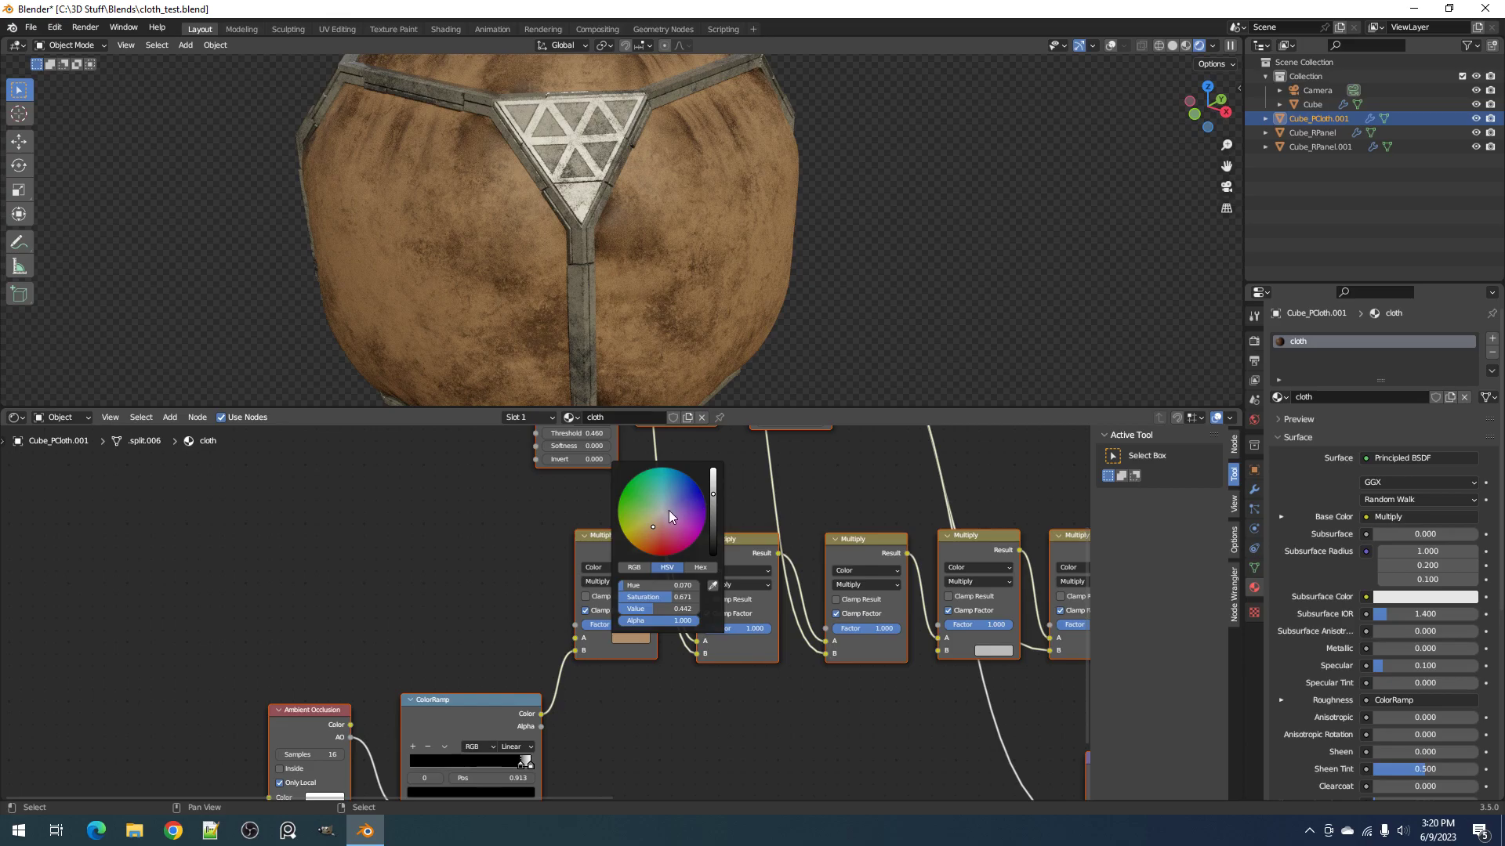
drag(682, 601, 664, 600)
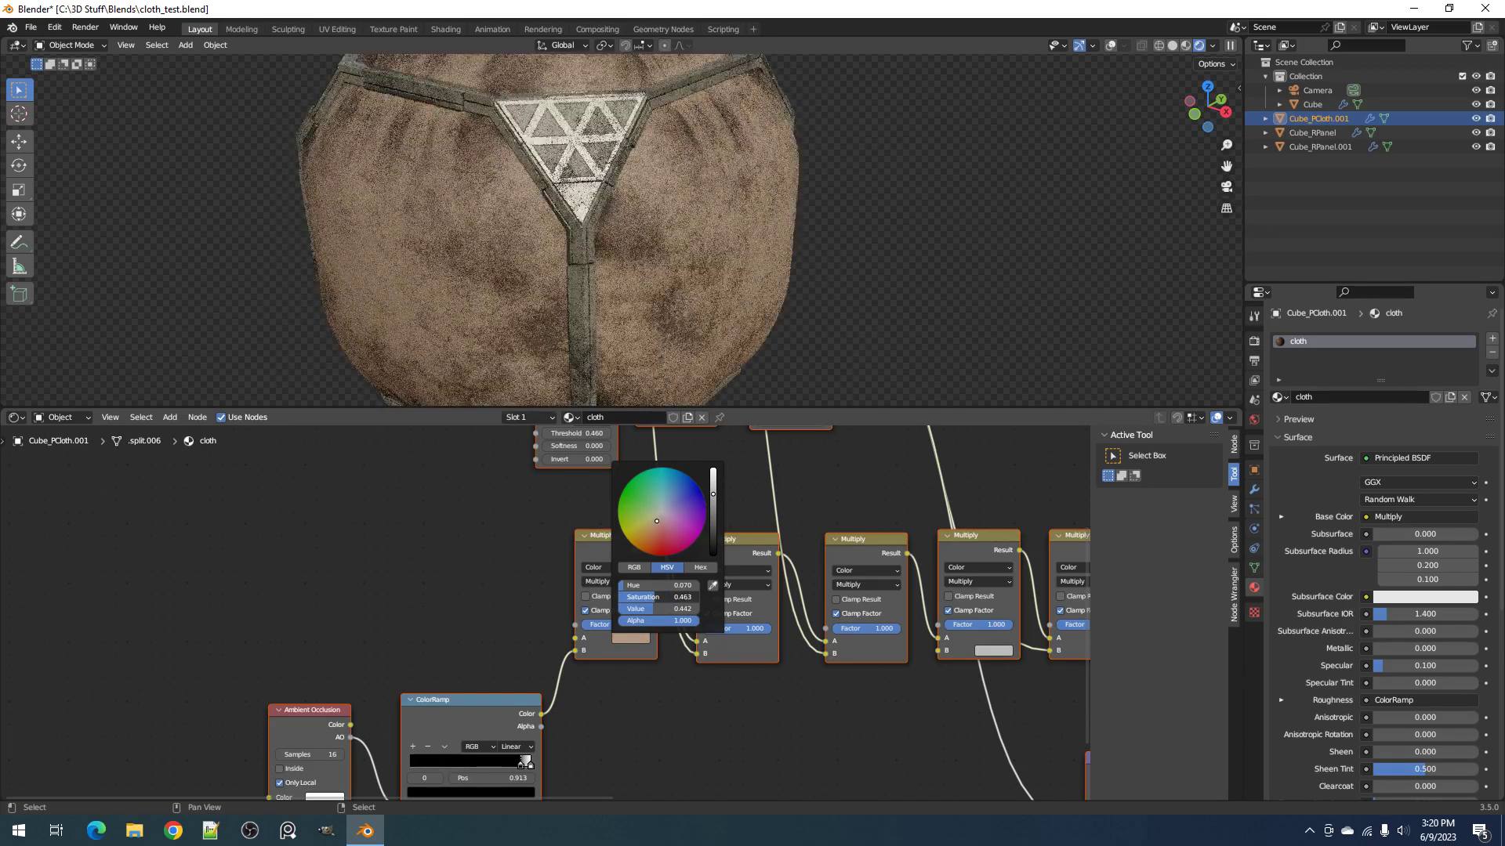
Step: Select the metal panel frame and move its Edge Mask group node beside the Scratches group
scroll(653, 224, down, 5)
middle_drag(728, 307, 613, 219)
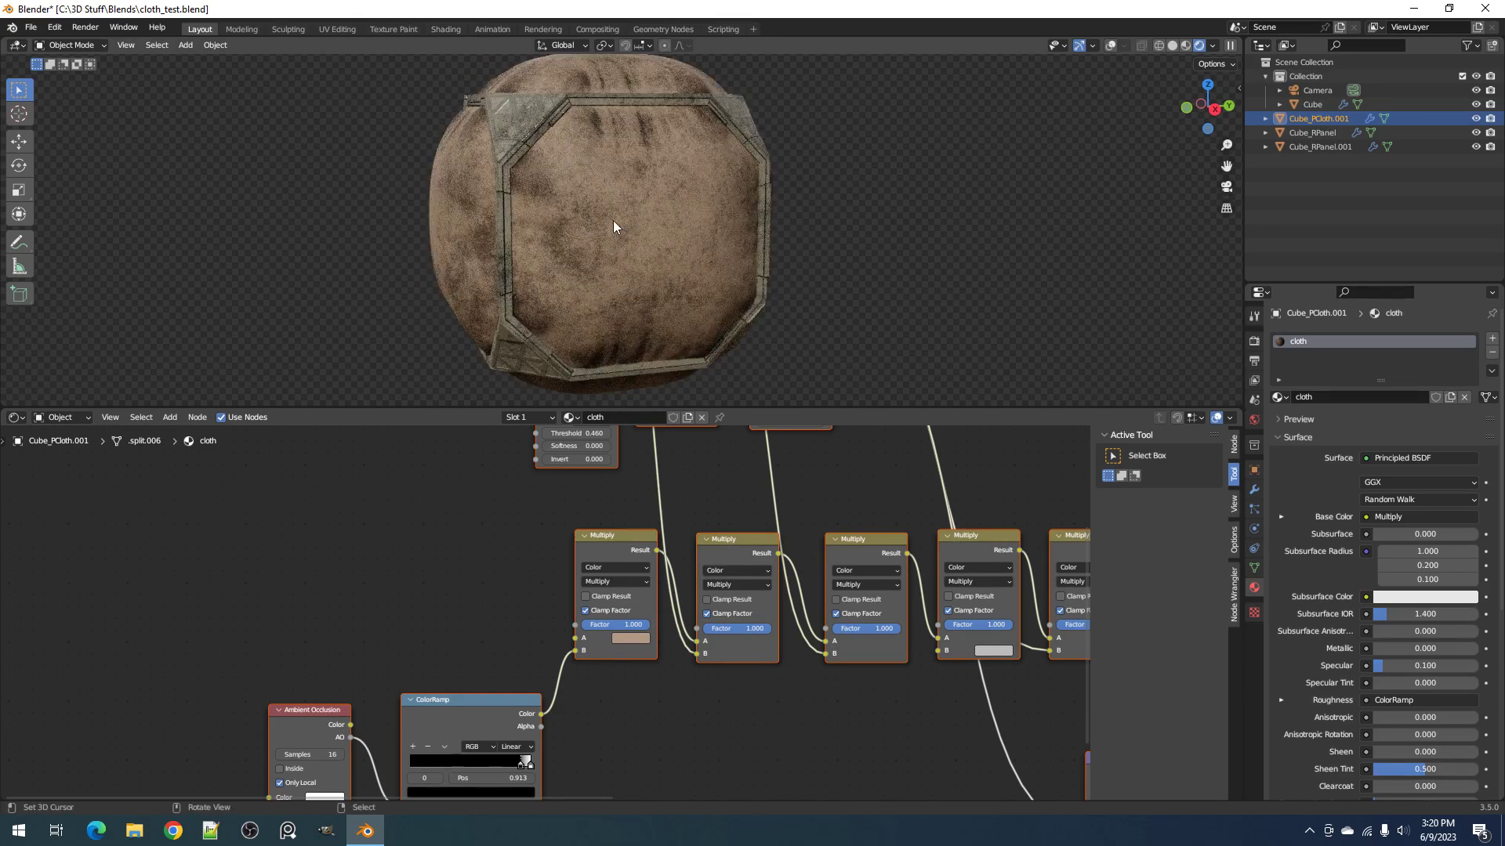
click(522, 151)
scroll(899, 620, down, 6)
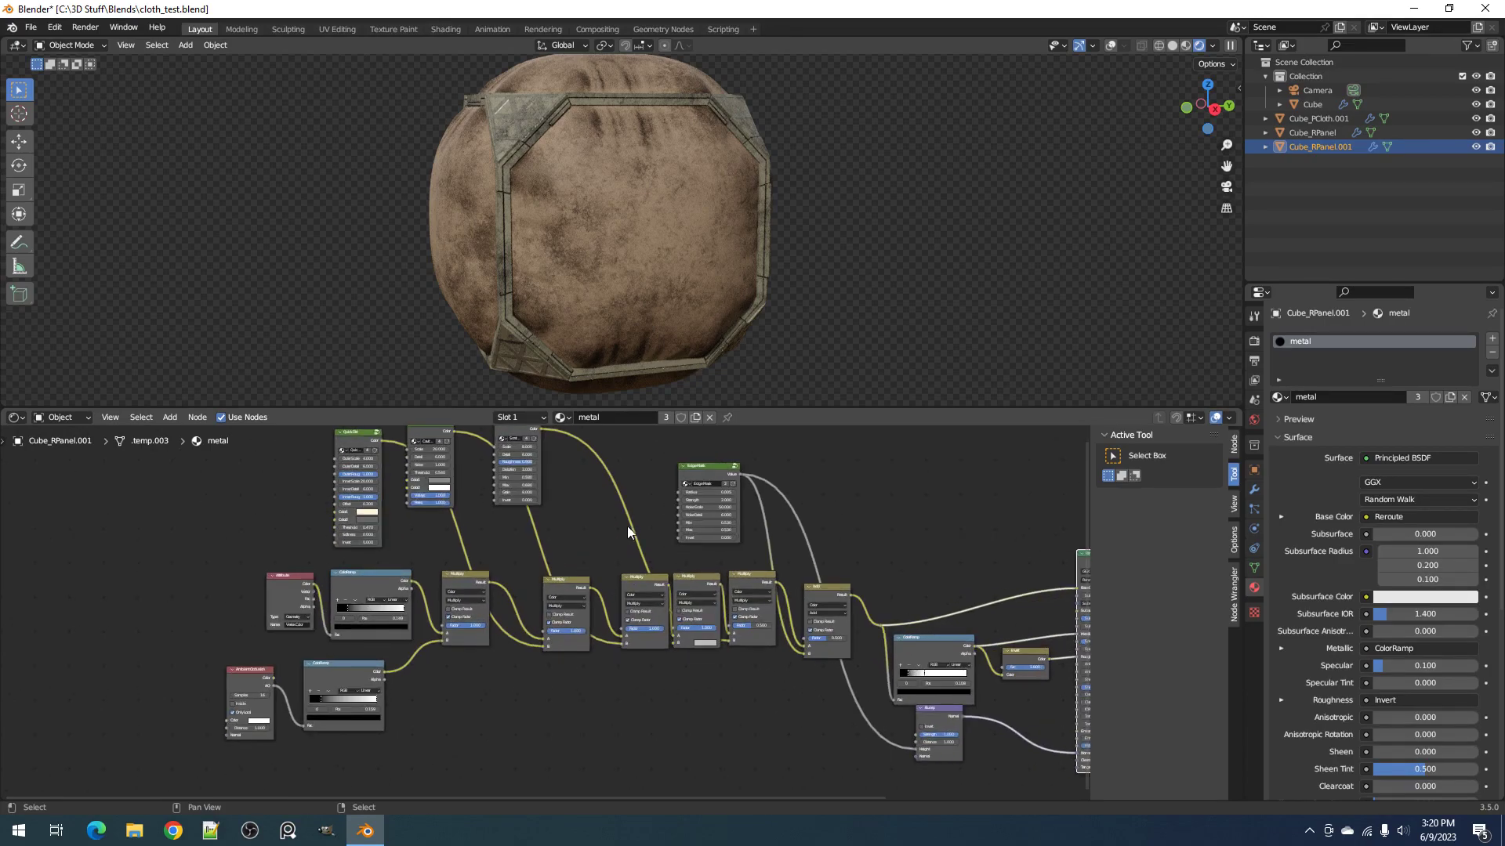
drag(701, 471, 593, 510)
Step: Cut the Edge Mask link to the Bump node and connect the Scratches Color output to the Bump's Height
scroll(591, 506, down, 2)
middle_drag(830, 713, 672, 621)
scroll(660, 634, up, 5)
ctrl+right_drag(651, 603, 527, 617)
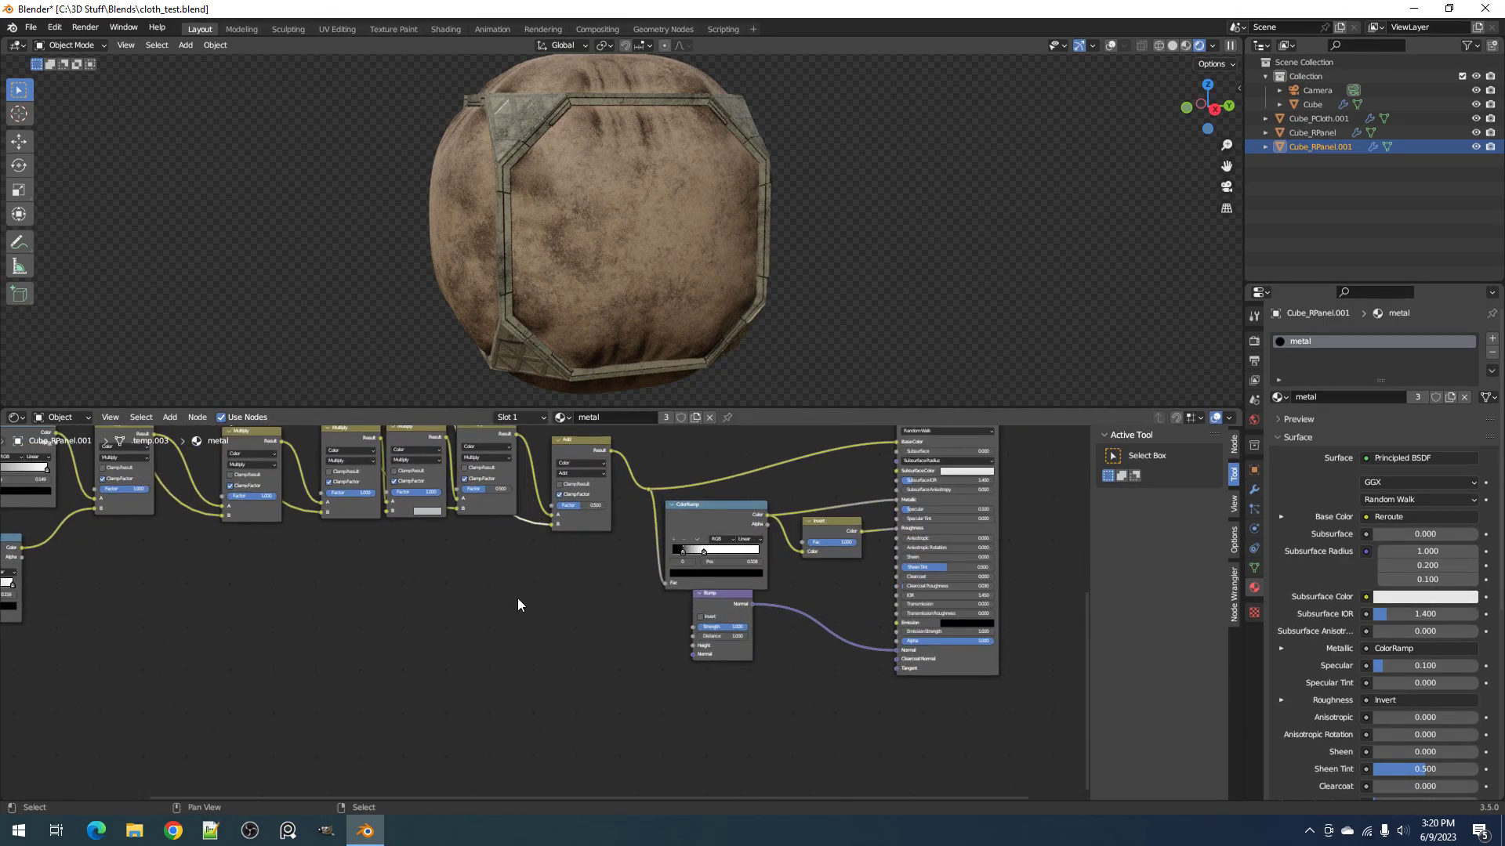
scroll(517, 603, down, 3)
middle_drag(473, 536, 594, 661)
drag(402, 446, 778, 764)
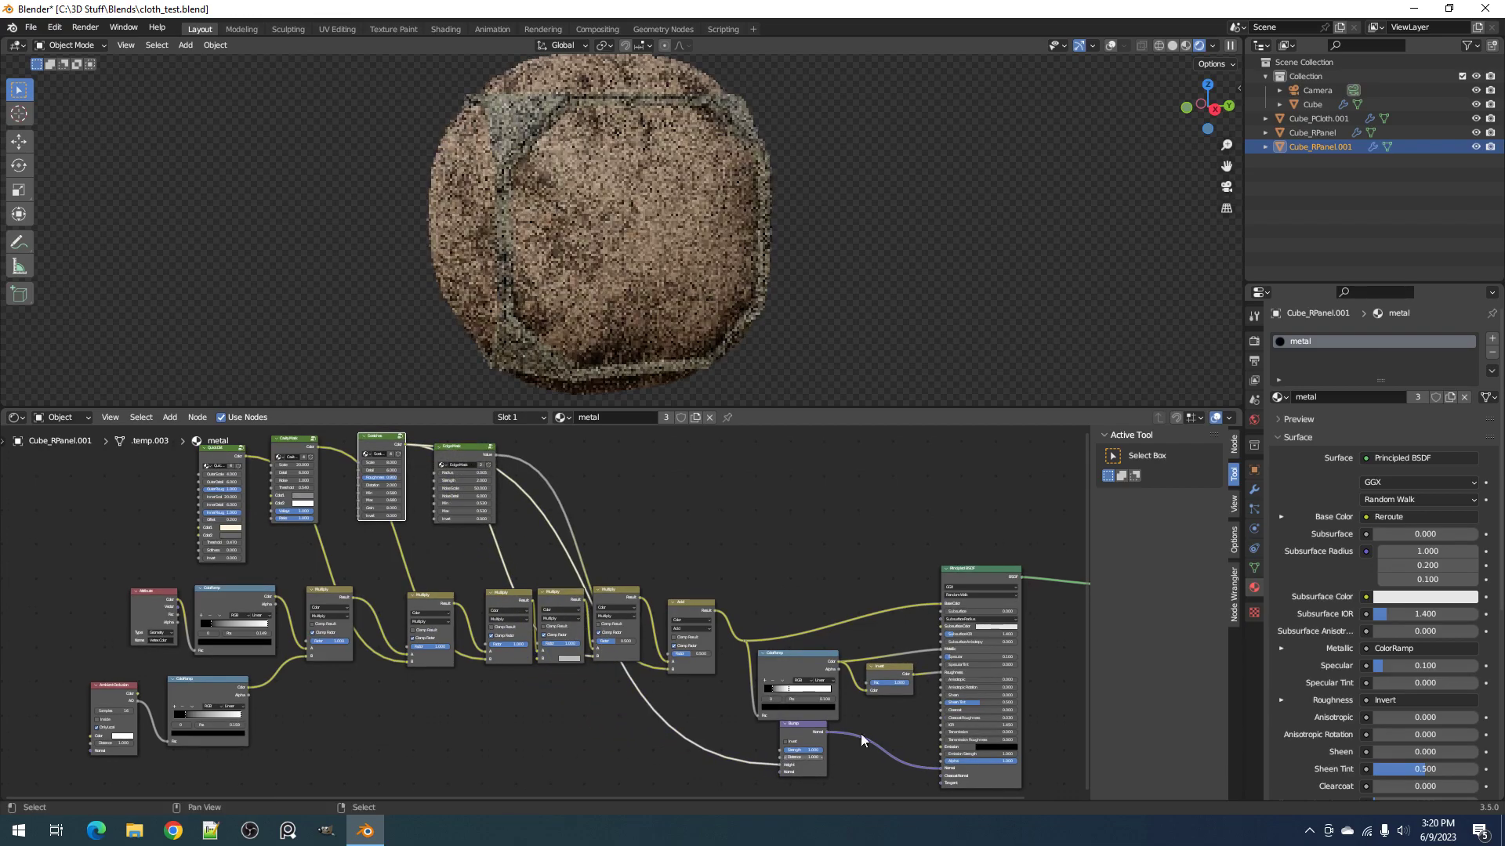
Step: Inspect the metal frame's surface up close, reframe the whole model and change the viewport shading
middle_drag(690, 275, 712, 353)
scroll(768, 361, up, 3)
scroll(728, 288, up, 3)
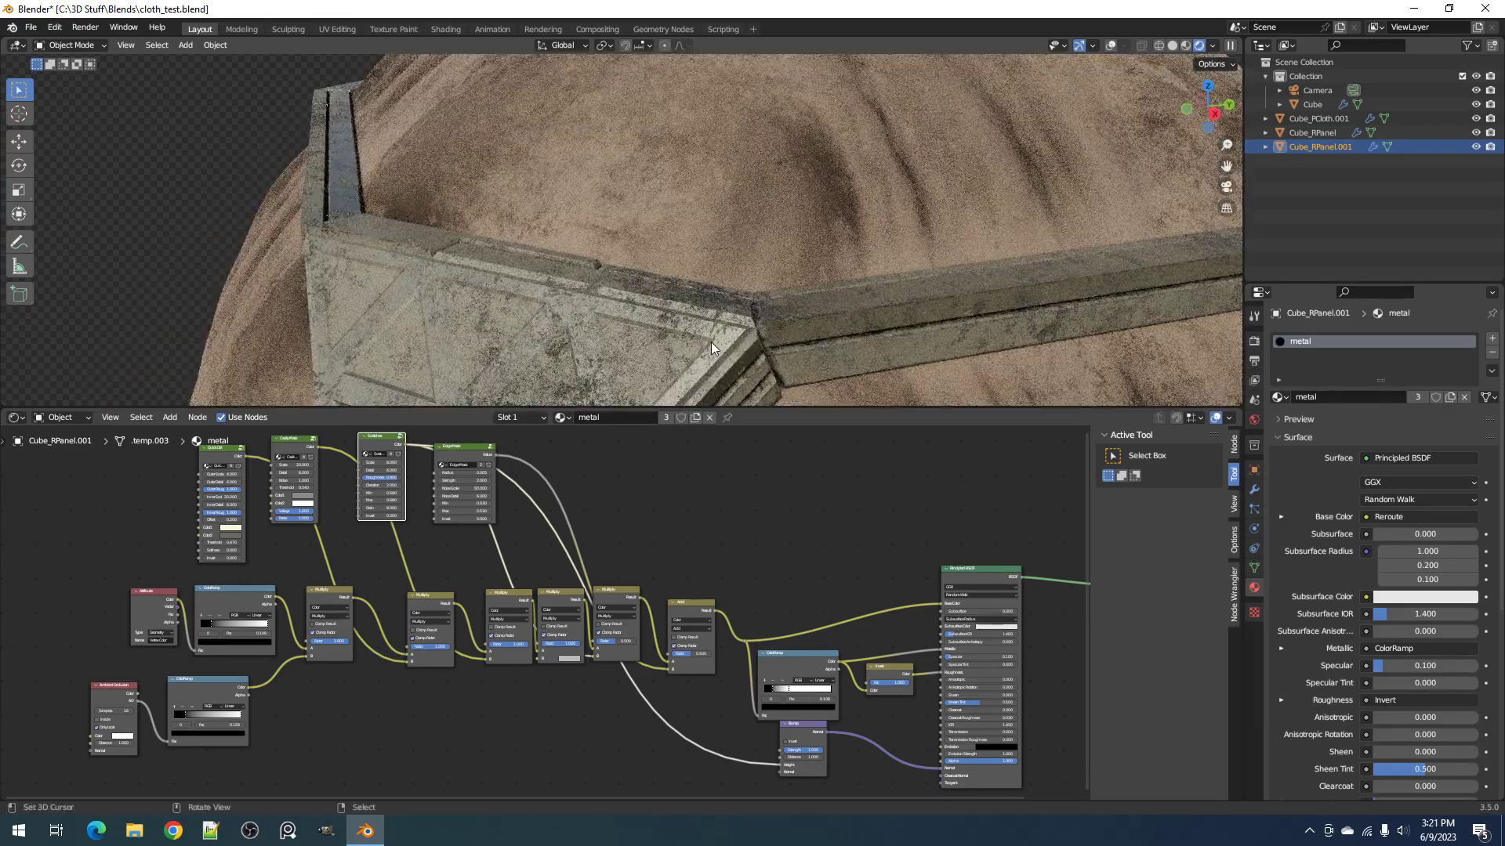
key(KP_Decimal)
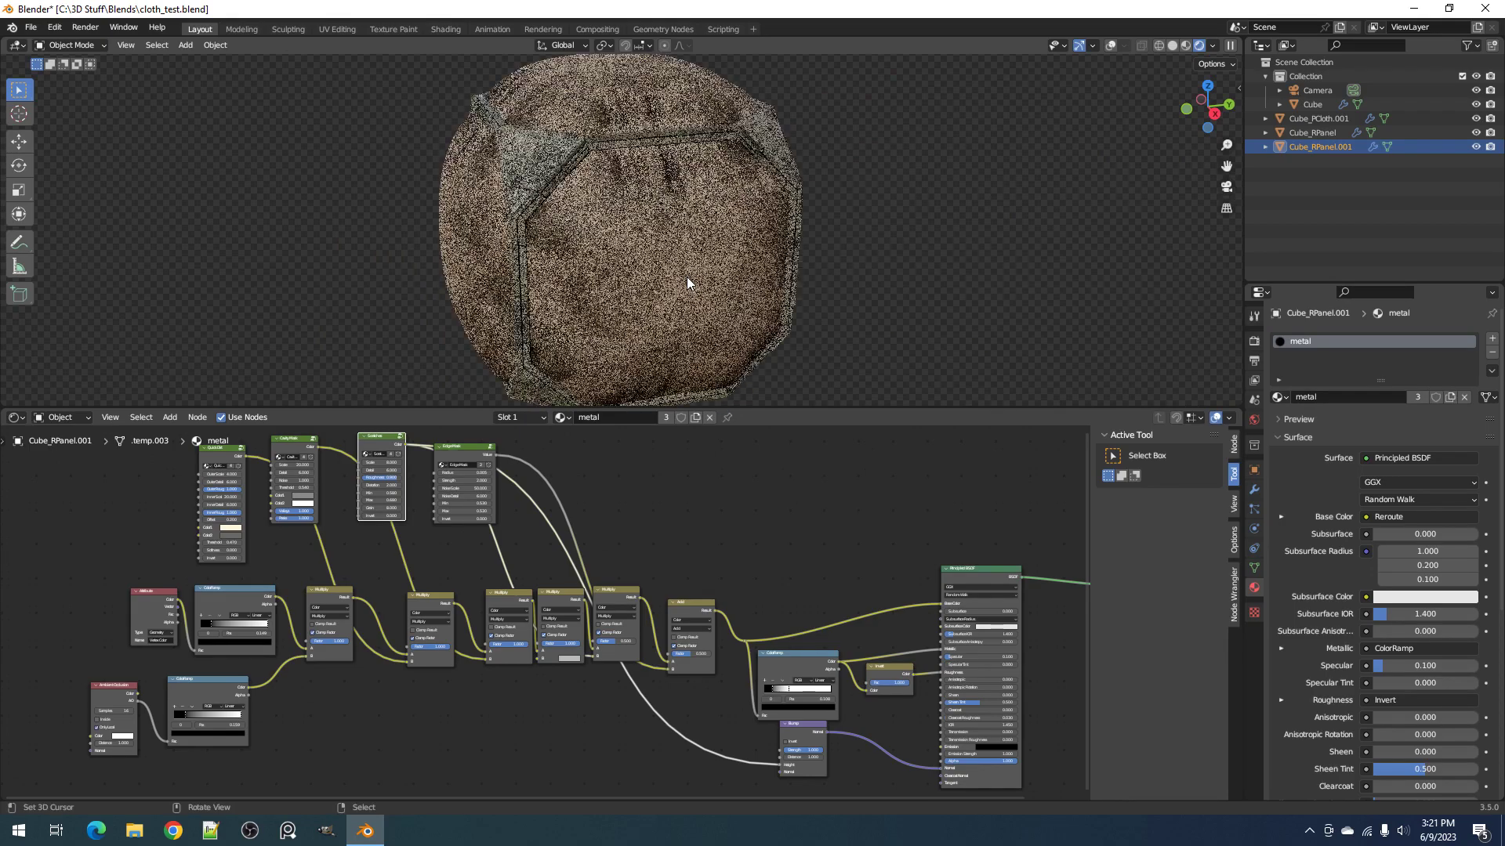
key(z)
click(698, 290)
Step: Maximize the node editor and spread out the group nodes above the mix chain, moving Quick Dirt up and Edge Mask farther right
key(ctrl+space)
key(ctrl+space)
key(ctrl+space)
scroll(549, 314, up, 5)
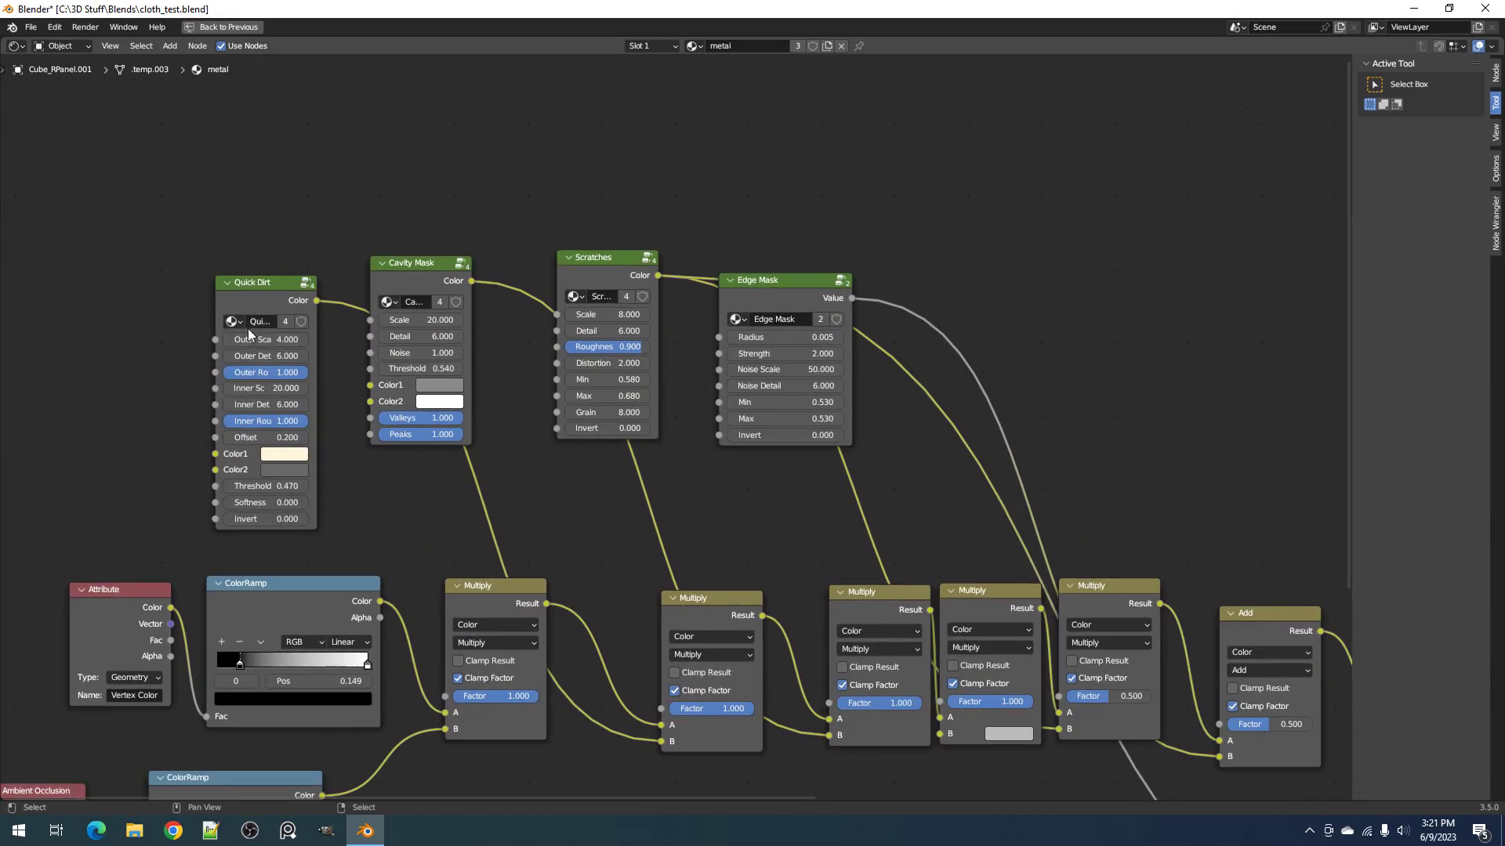
drag(249, 292, 257, 257)
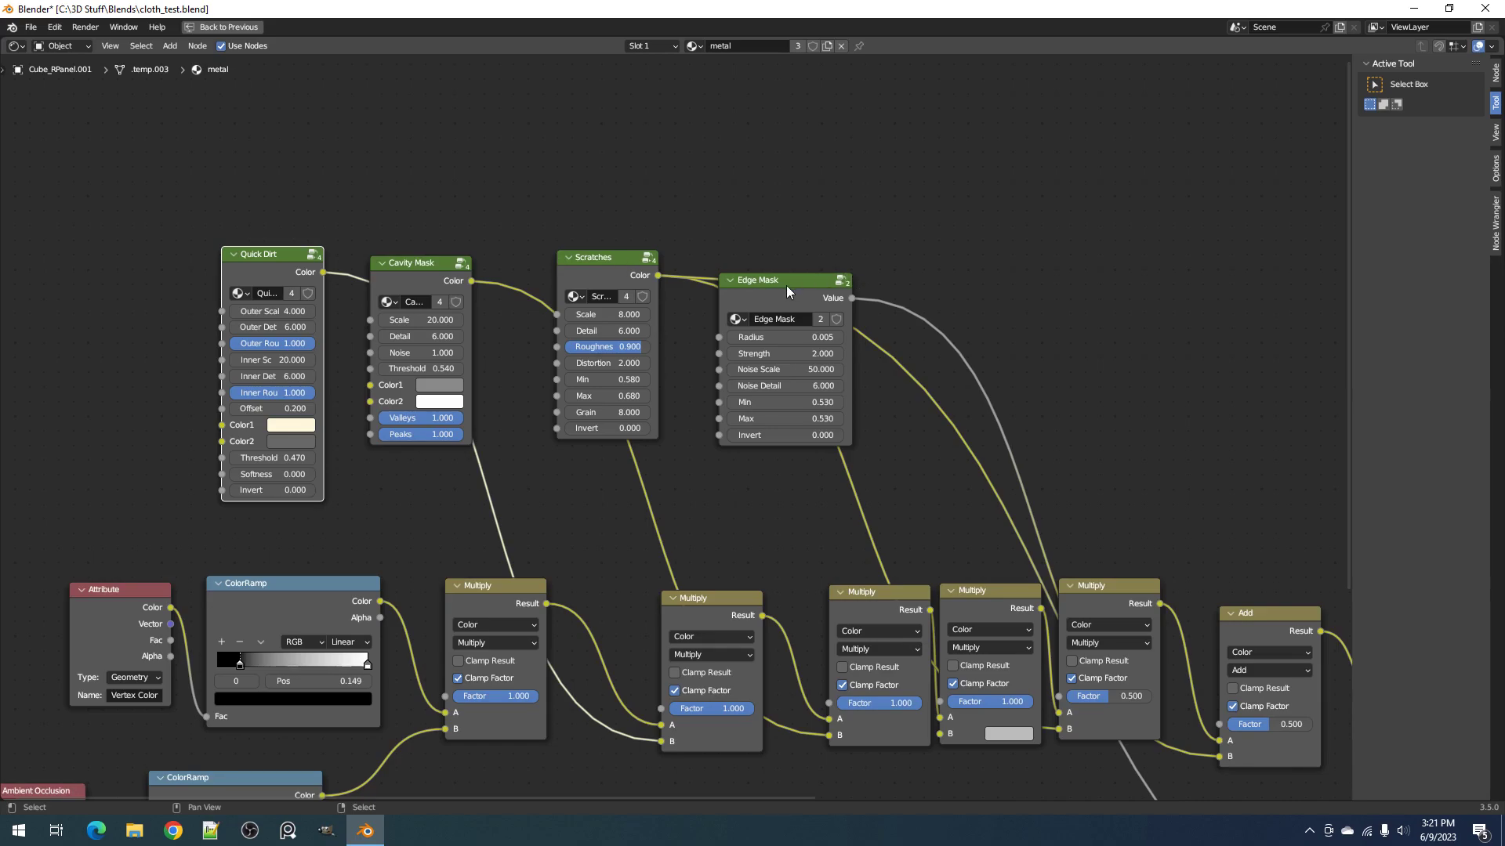
scroll(495, 301, down, 1)
click(459, 298)
click(378, 295)
click(471, 315)
click(627, 310)
drag(725, 323, 822, 340)
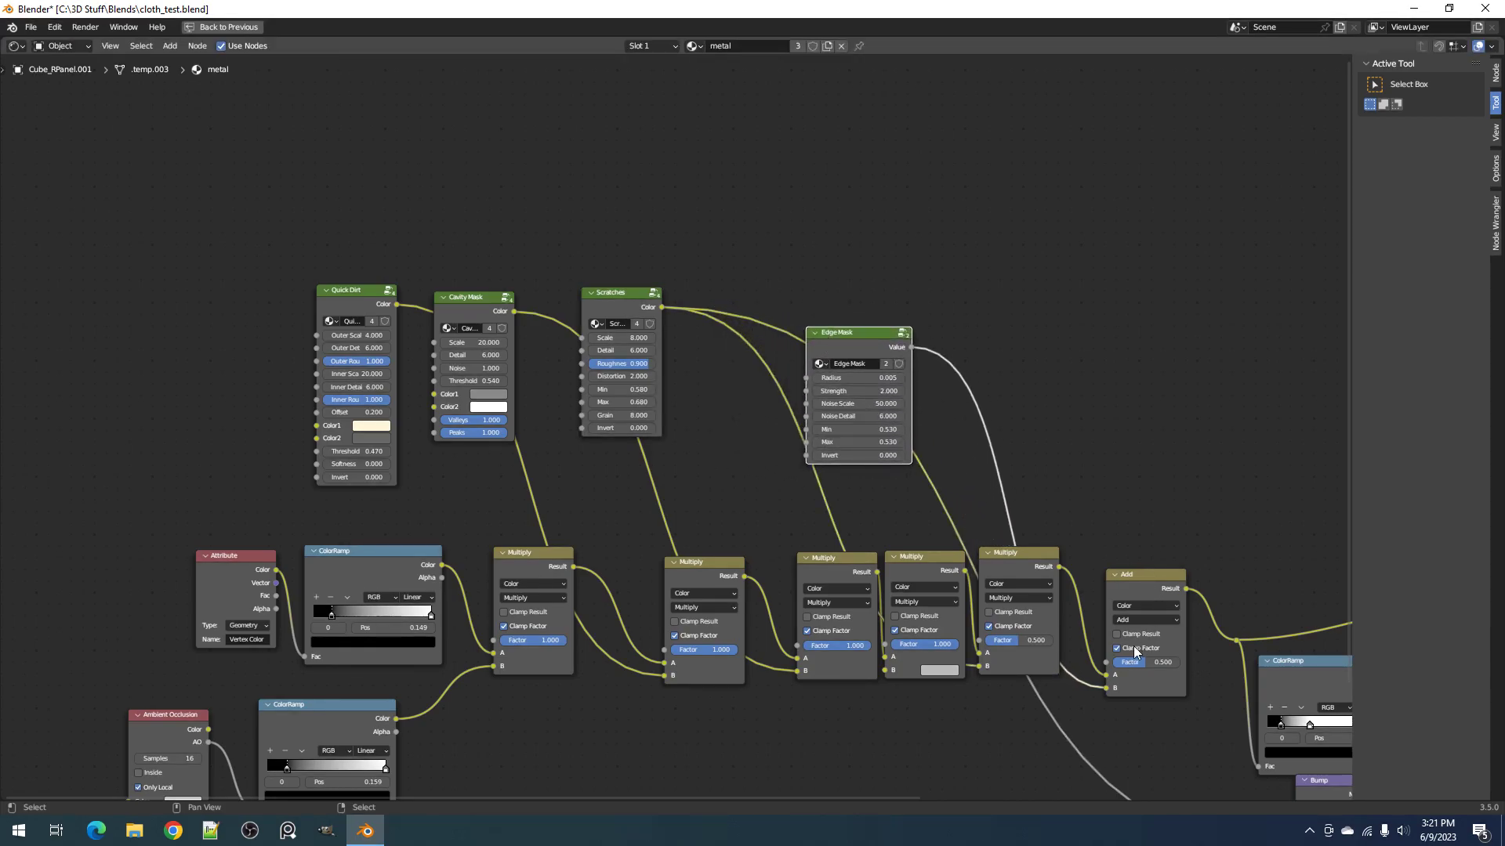
Step: Align the Quick Dirt, Cavity Mask, Scratches and Edge Mask group nodes in an evenly spaced row
scroll(670, 555, down, 1)
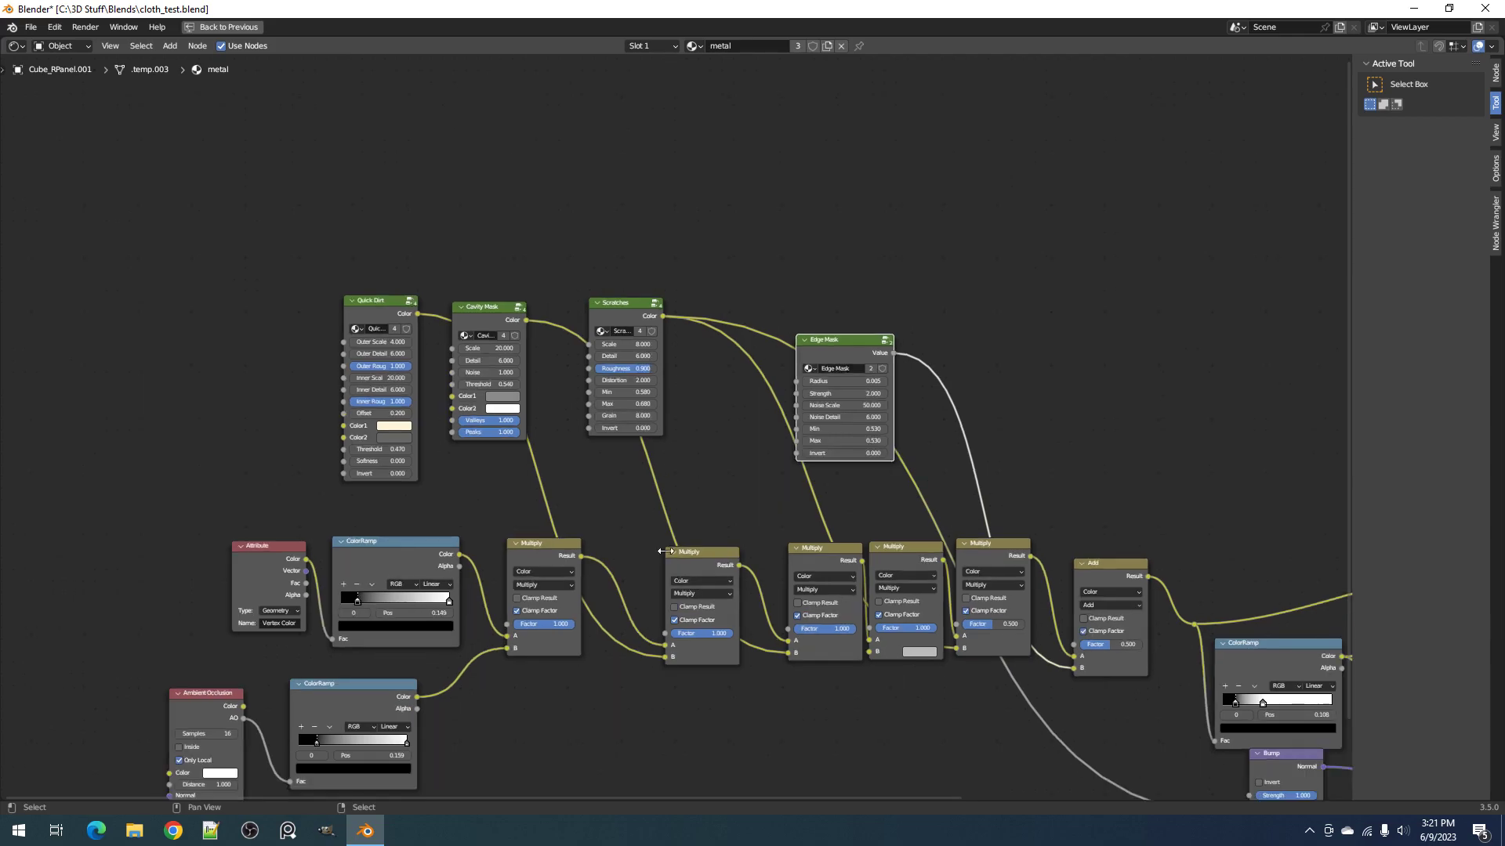
middle_drag(670, 556, 607, 490)
scroll(568, 430, up, 2)
key(alt+a)
key(c)
drag(285, 227, 871, 260)
right_click(872, 260)
key(shift+equal)
key(alt+a)
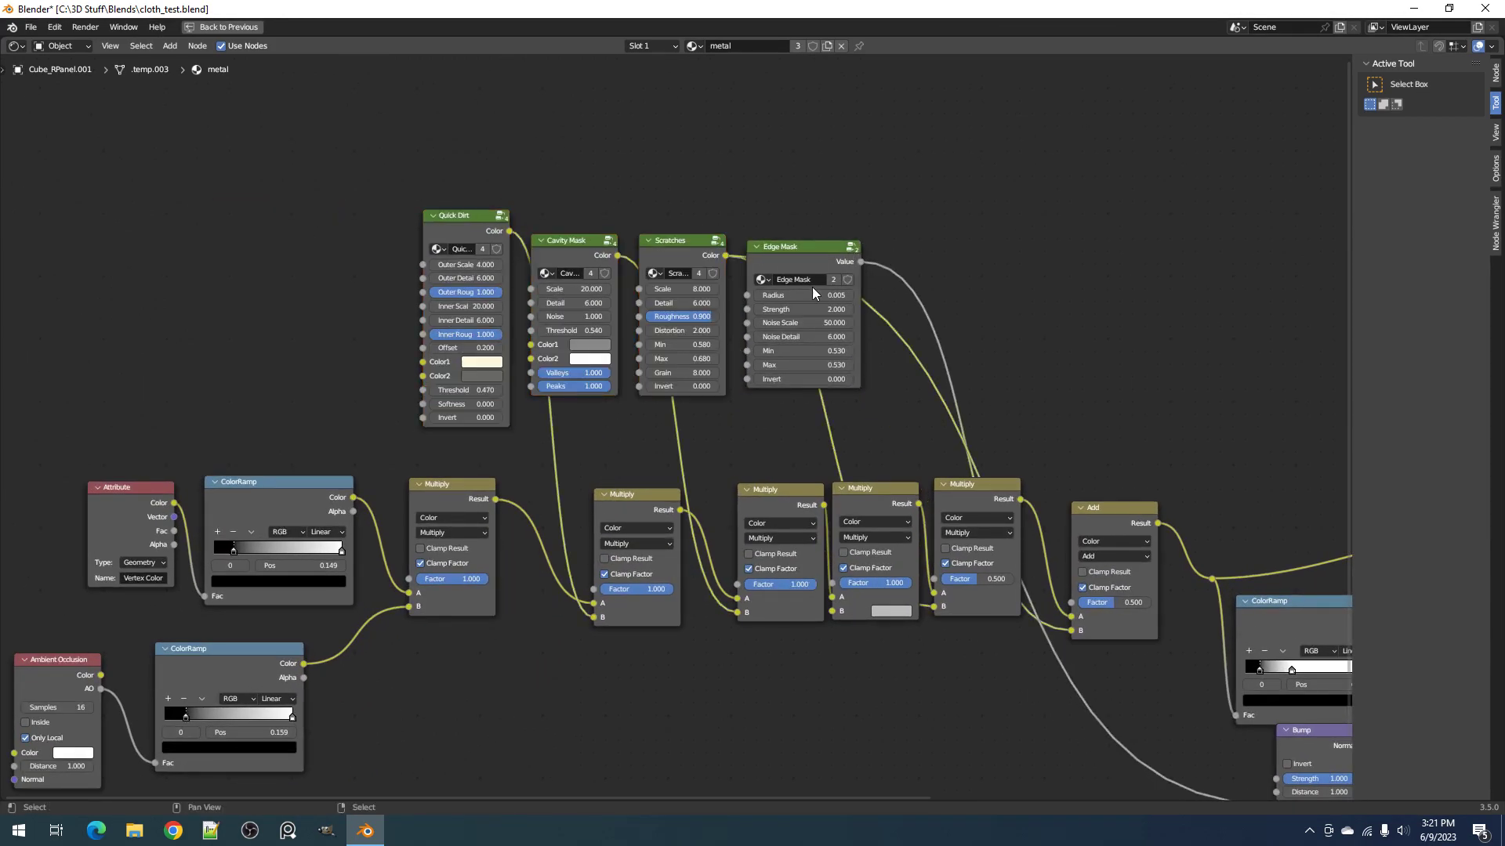
Step: Align the five Multiply nodes and the Add node in an evenly spaced row
scroll(812, 287, down, 1)
key(c)
drag(481, 510, 1050, 540)
right_click(1006, 458)
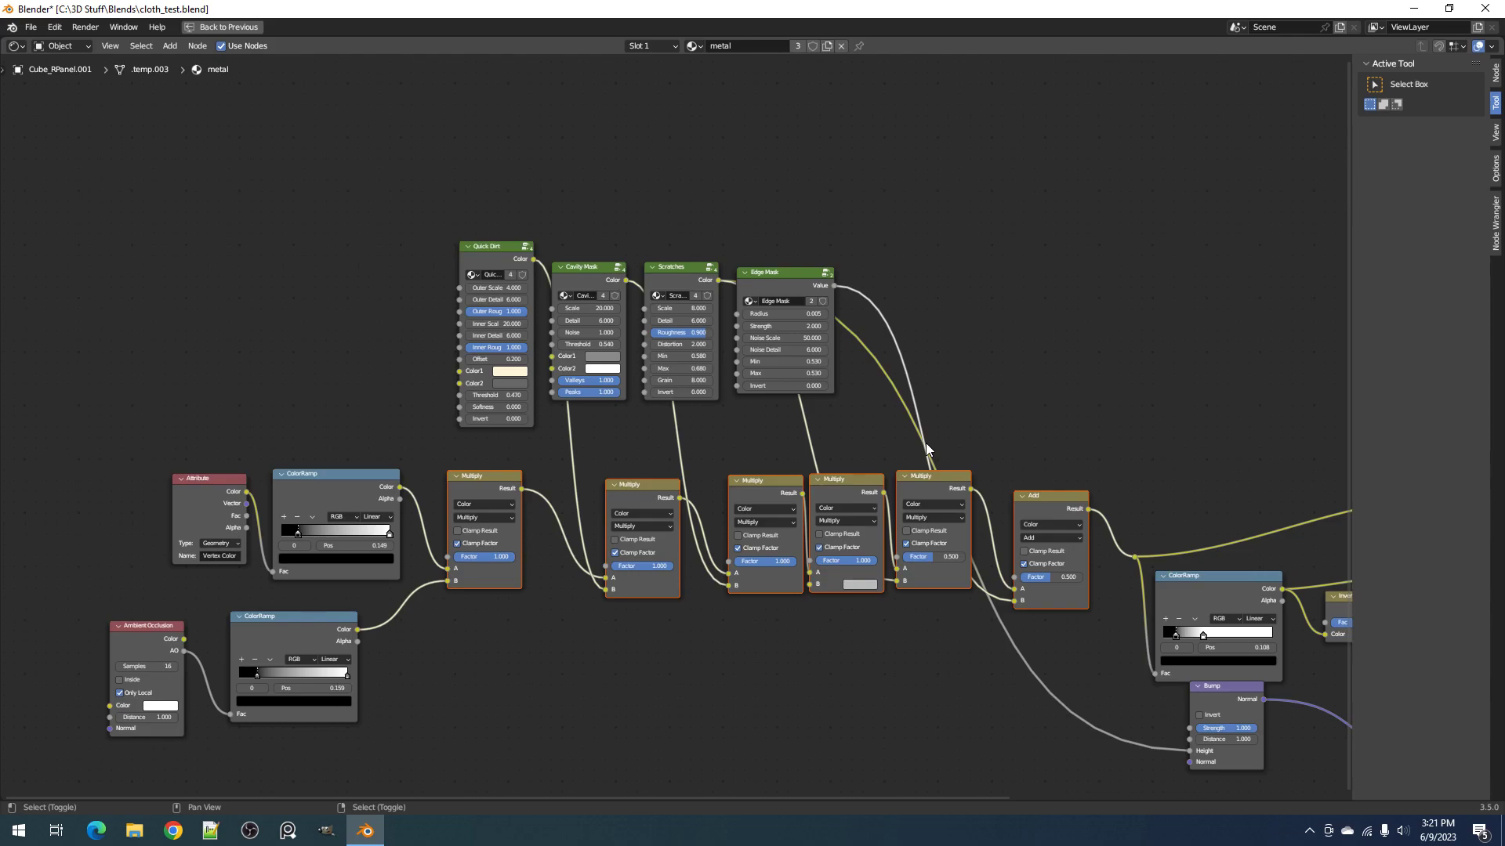
key(shift+equal)
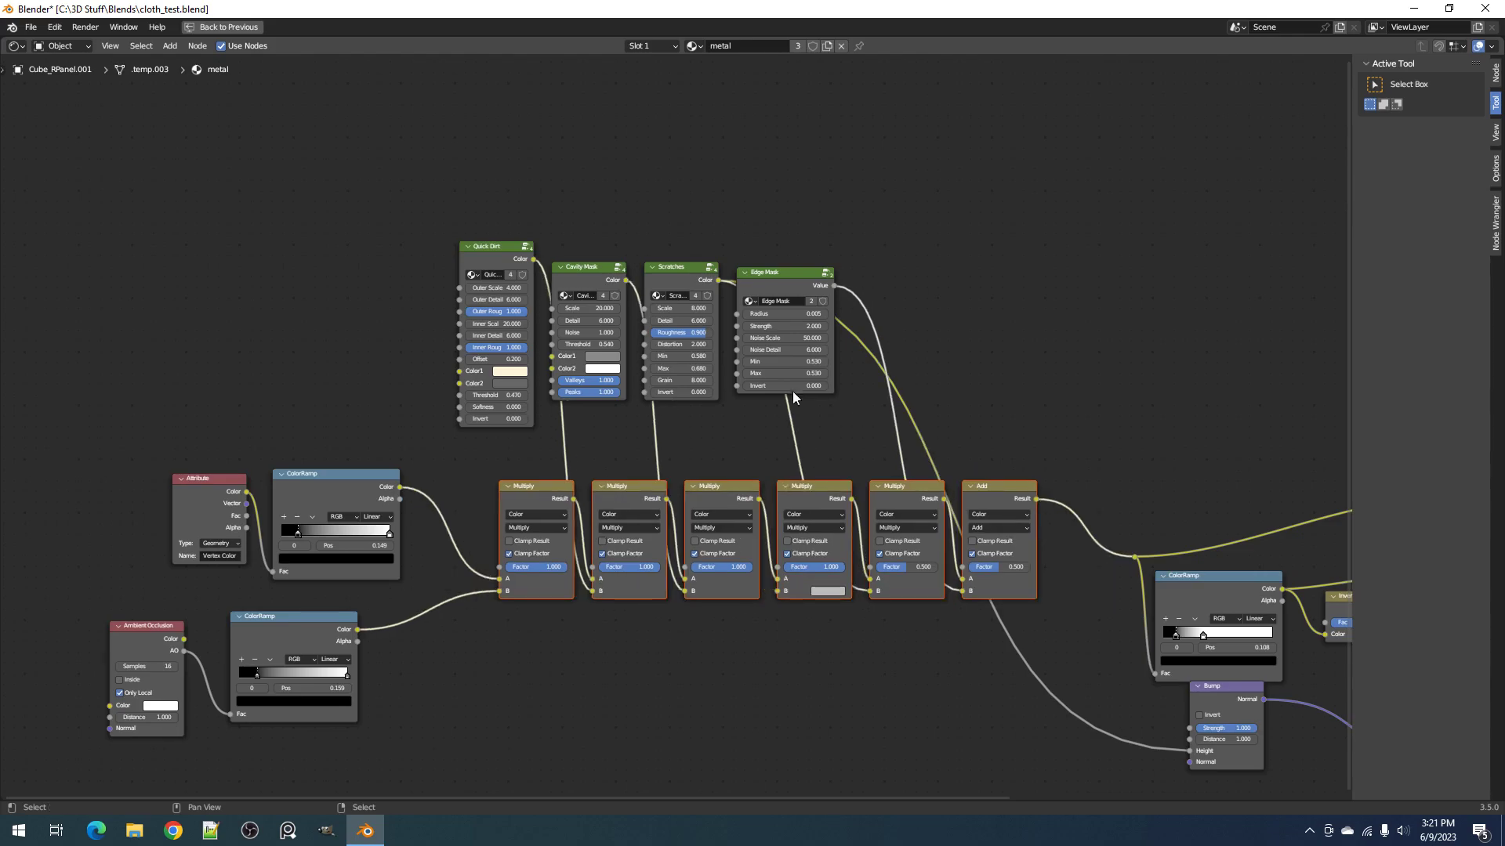
Step: Align the Attribute node with its ColorRamp
middle_drag(423, 559, 544, 461)
key(alt+a)
click(359, 404)
shift+click(424, 391)
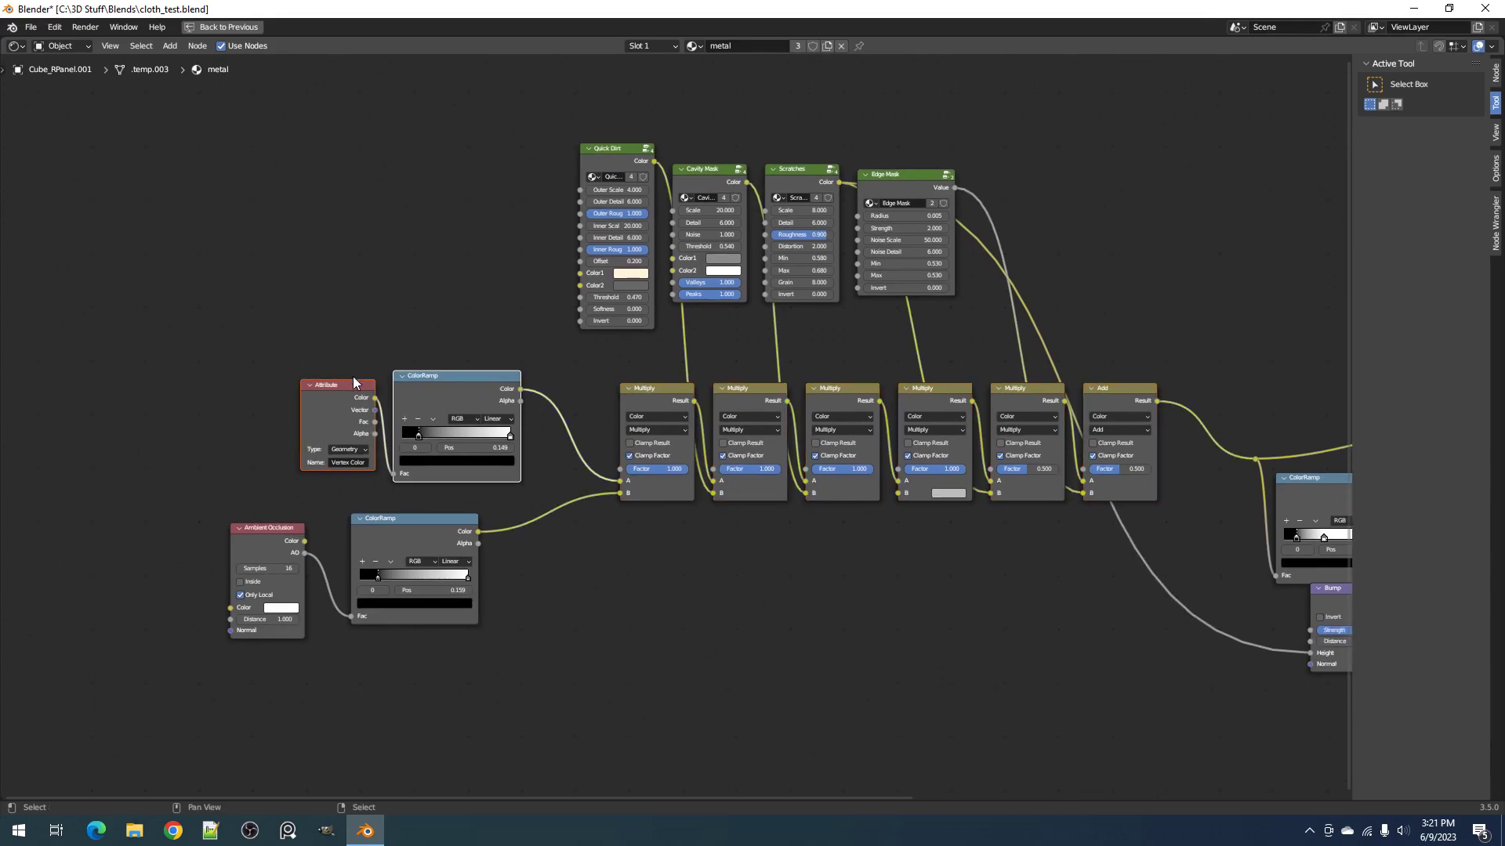
key(shift+equal)
Step: Align the Ambient Occlusion node with its ColorRamp and place the pair below the Attribute nodes
click(309, 547)
click(303, 554)
shift+click(419, 561)
key(shift+equal)
key(g)
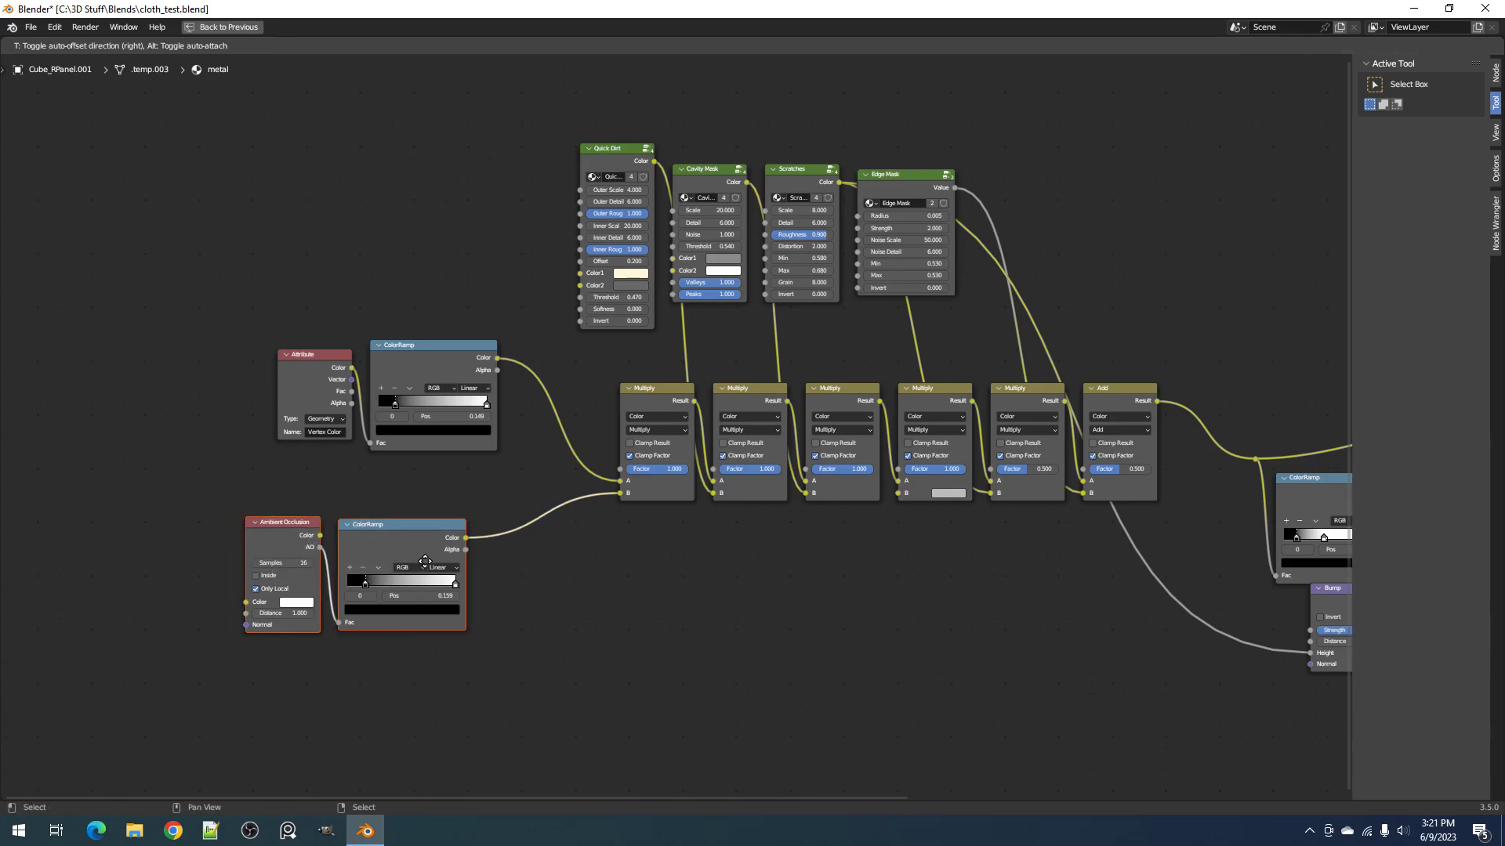
click(477, 558)
Step: Align the ColorRamp feeding Metallic with the Invert node and move the Bump node clear below them
scroll(594, 473, down, 4)
middle_drag(1011, 500, 670, 498)
click(690, 501)
click(820, 485)
shift+click(897, 494)
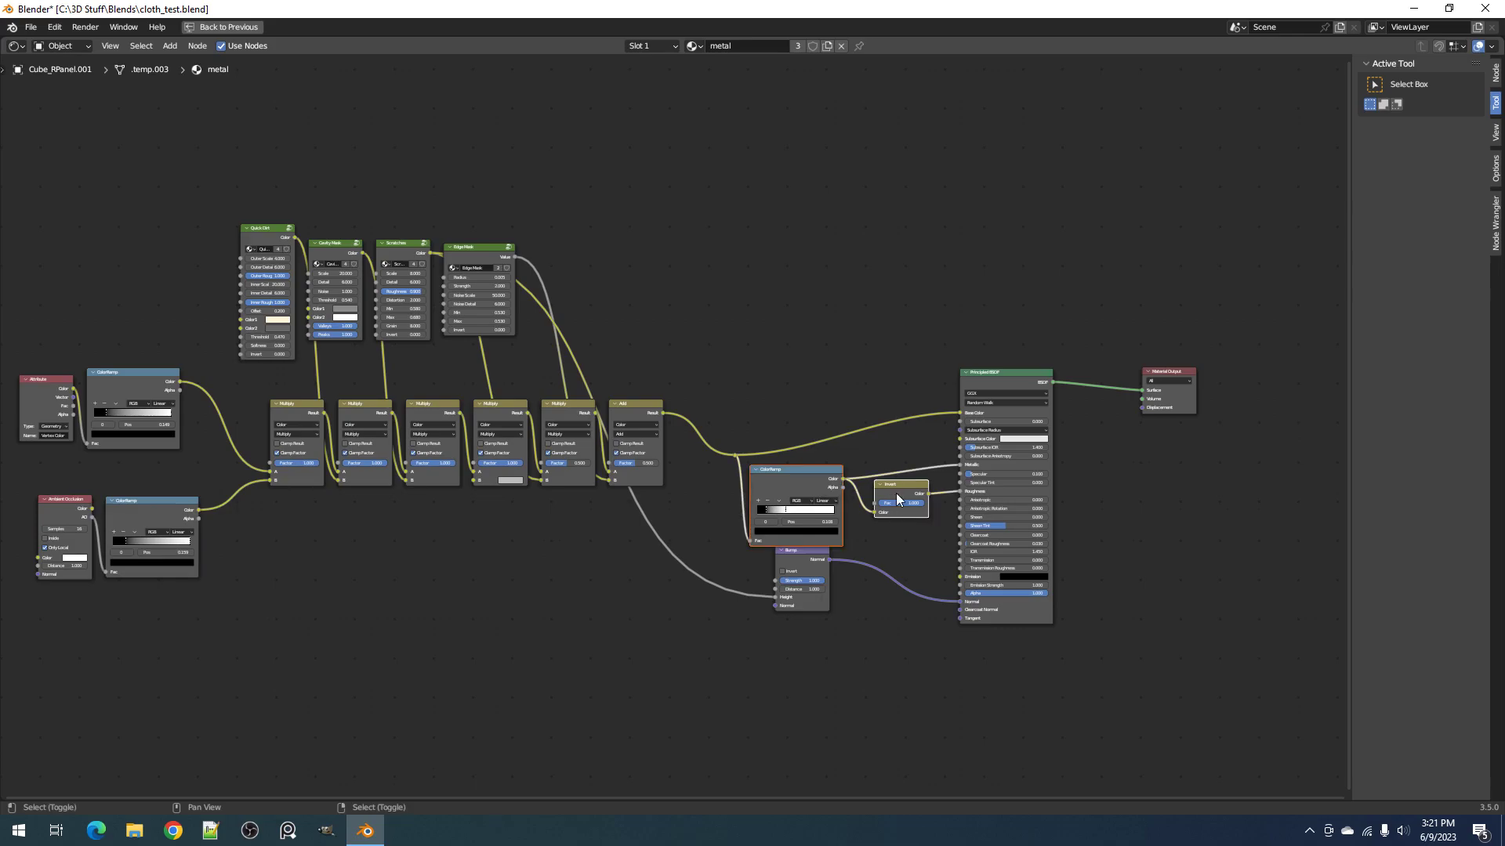
key(shift+equal)
drag(898, 495, 884, 496)
drag(802, 550, 786, 563)
Step: Align the Principled BSDF and Material Output, move them to the end of the chain and raise the Material Output
click(1122, 375)
key(c)
drag(1040, 381, 1165, 383)
right_click(1165, 384)
key(shift+equal)
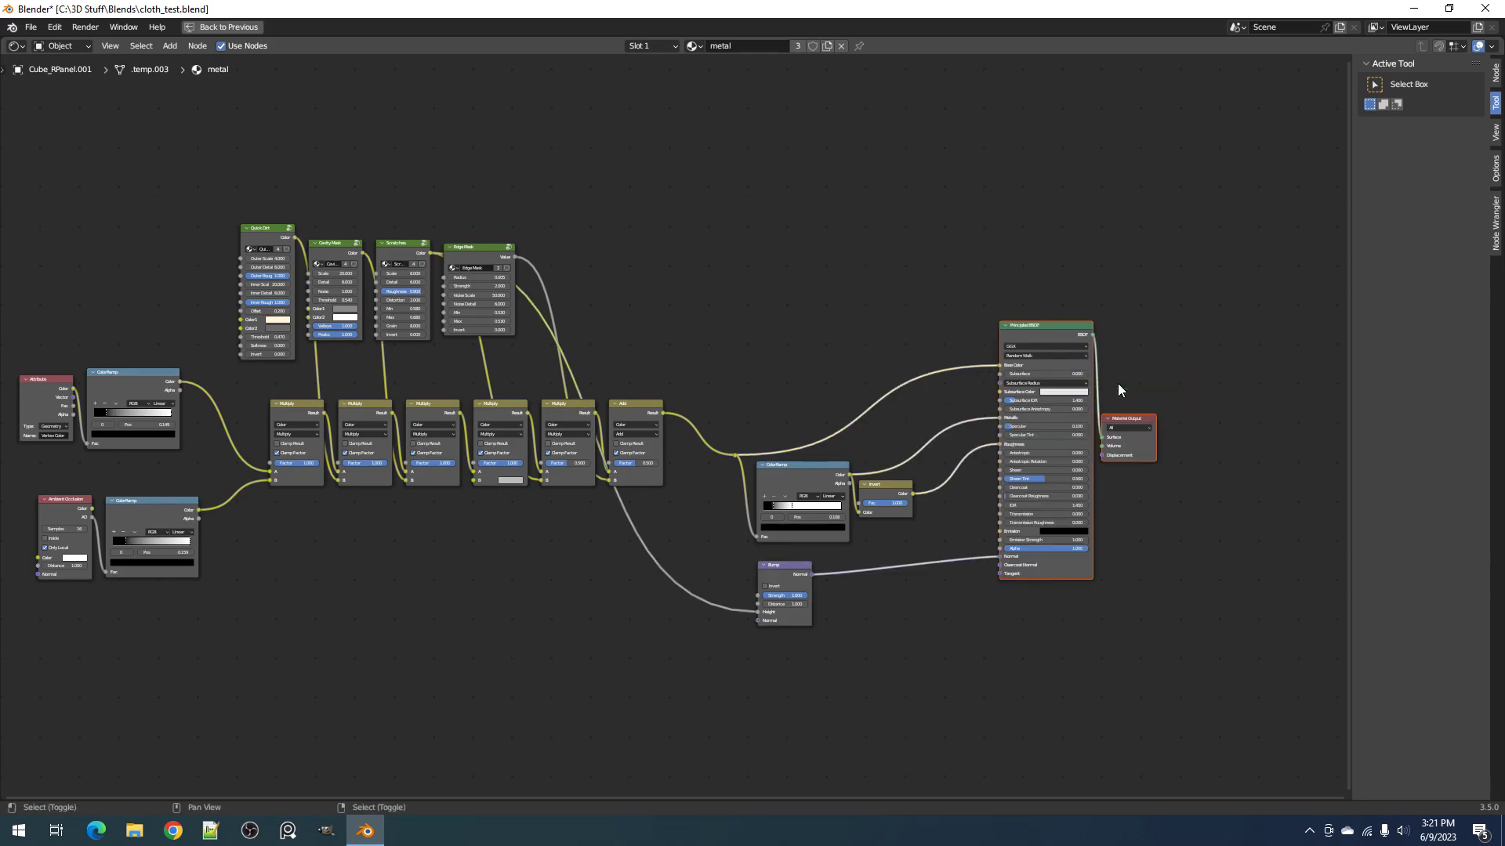
key(g)
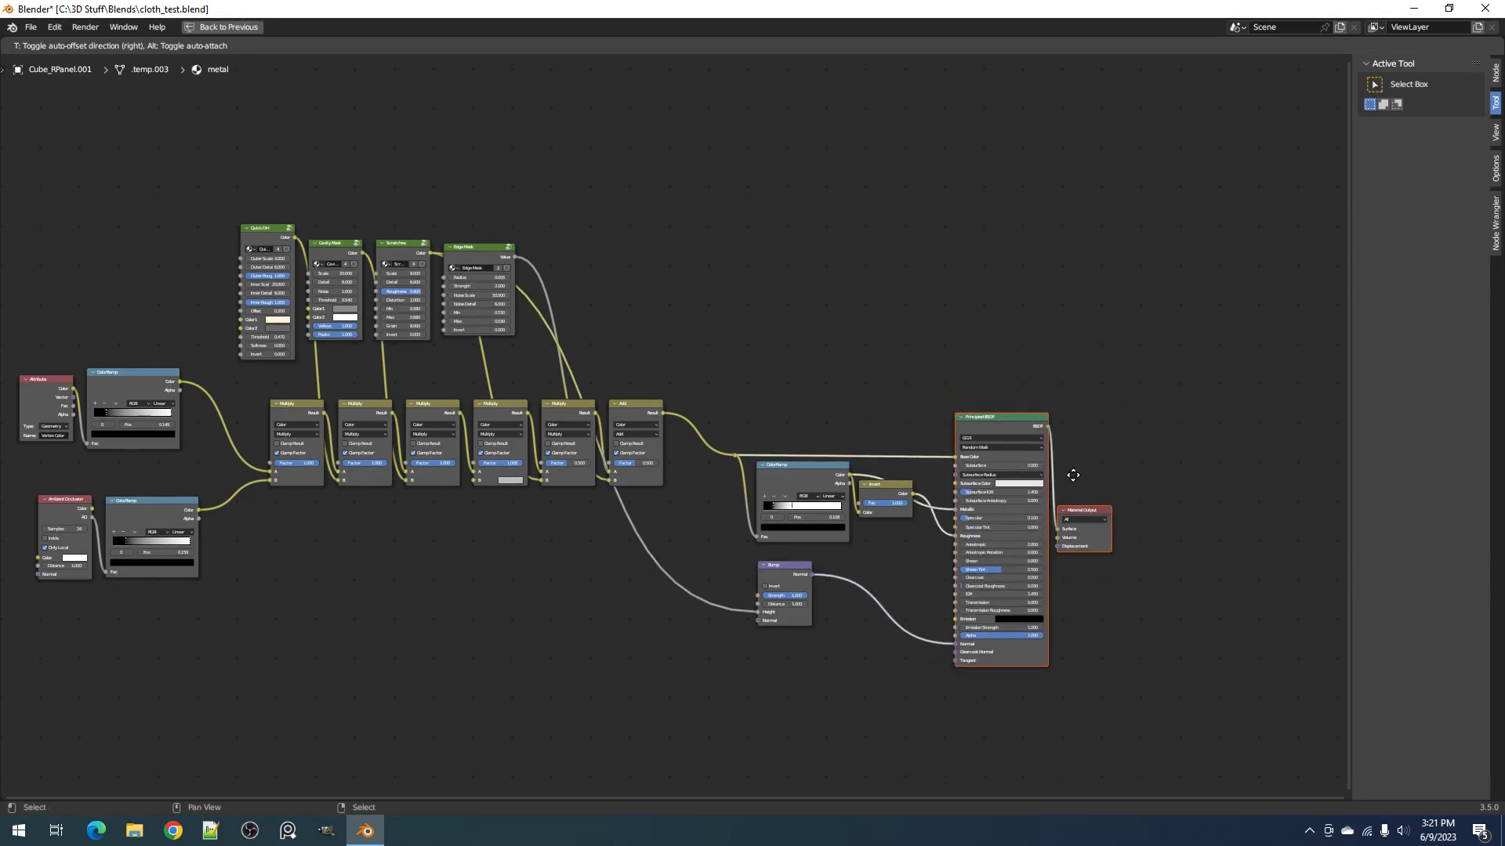
click(1106, 515)
drag(1103, 511, 1106, 423)
click(599, 133)
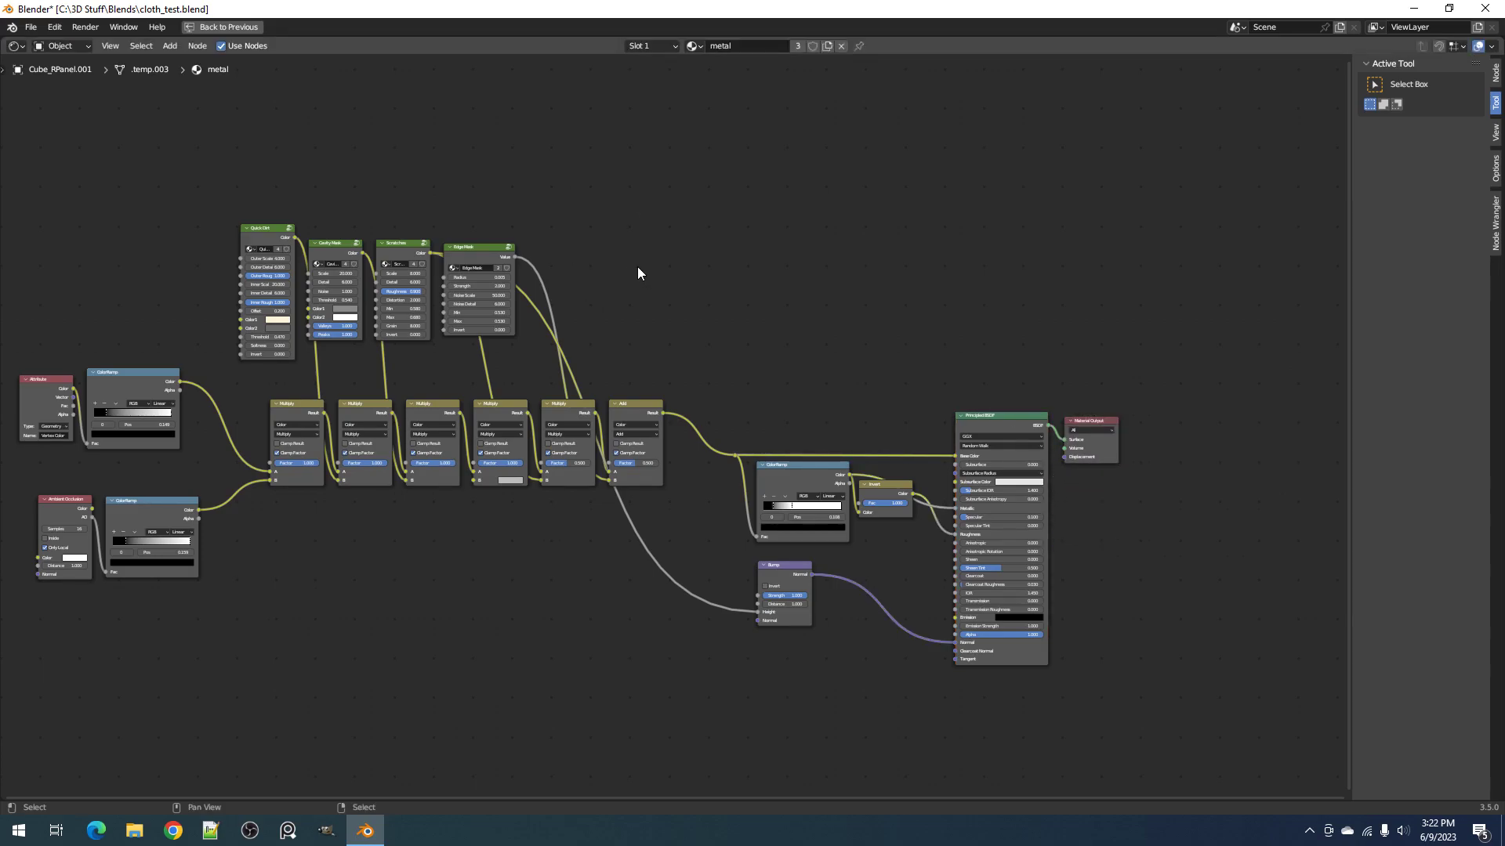
Step: Disconnect the Attribute's ColorRamp from the first Multiply node and reconnect its Color output to input A
middle_drag(484, 407, 634, 408)
scroll(633, 406, up, 1)
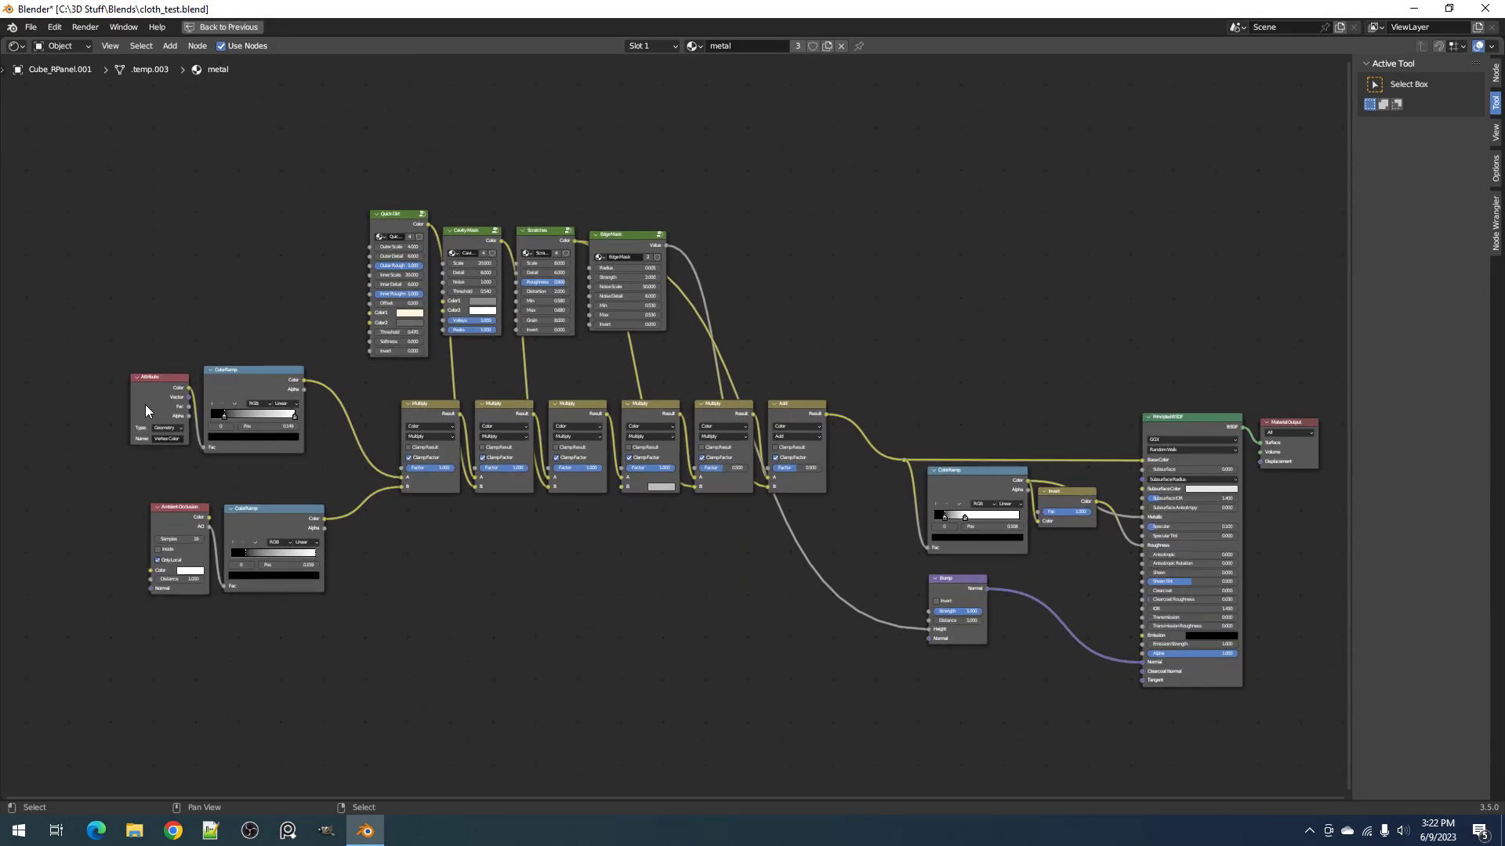
mouse_move(401, 477)
mouse_down()
mouse_move(364, 478)
mouse_move(384, 469)
mouse_up()
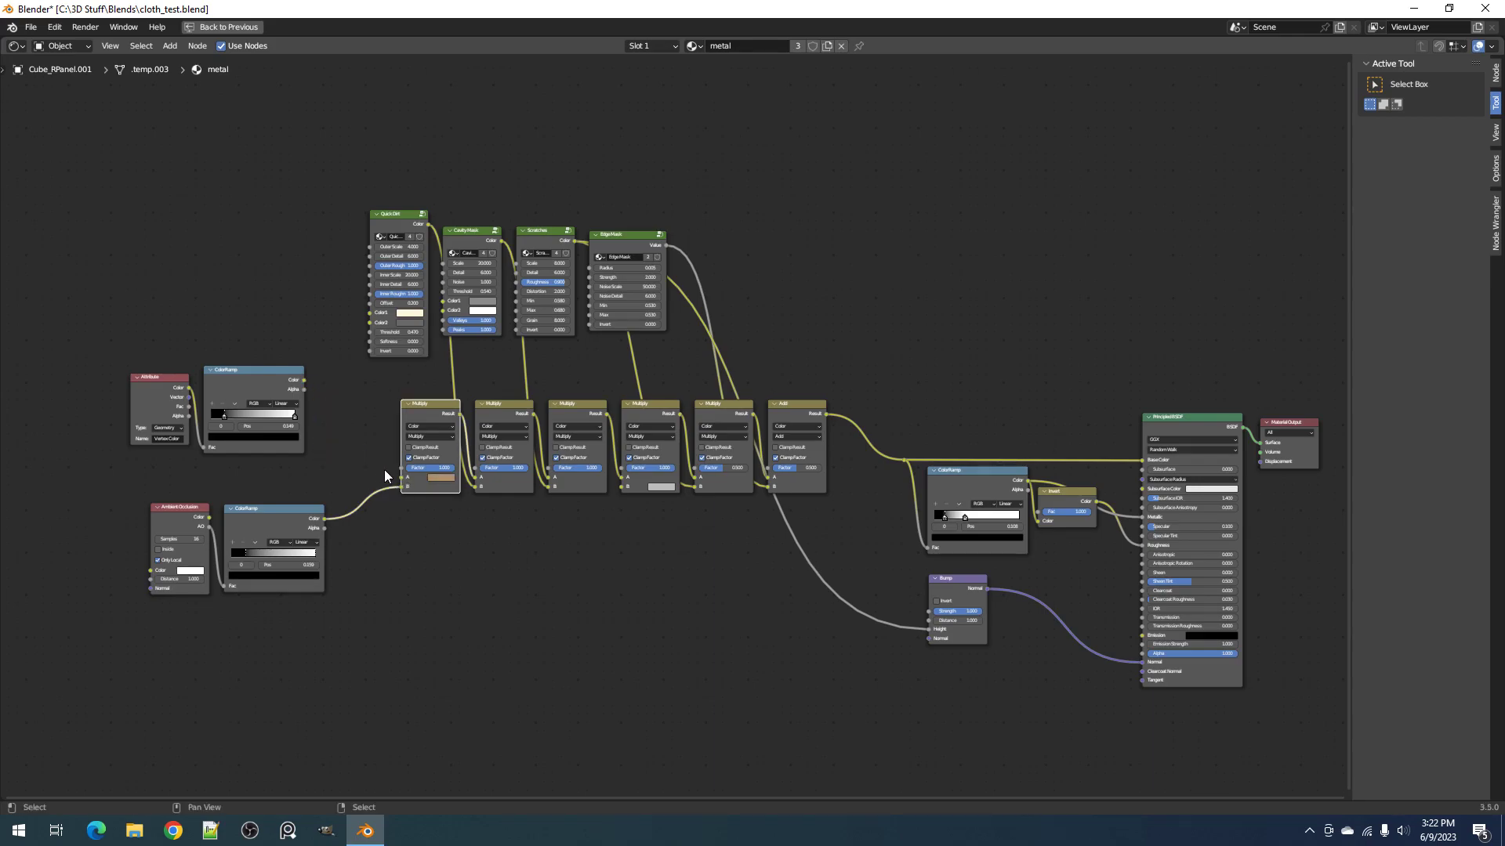
drag(304, 381, 402, 478)
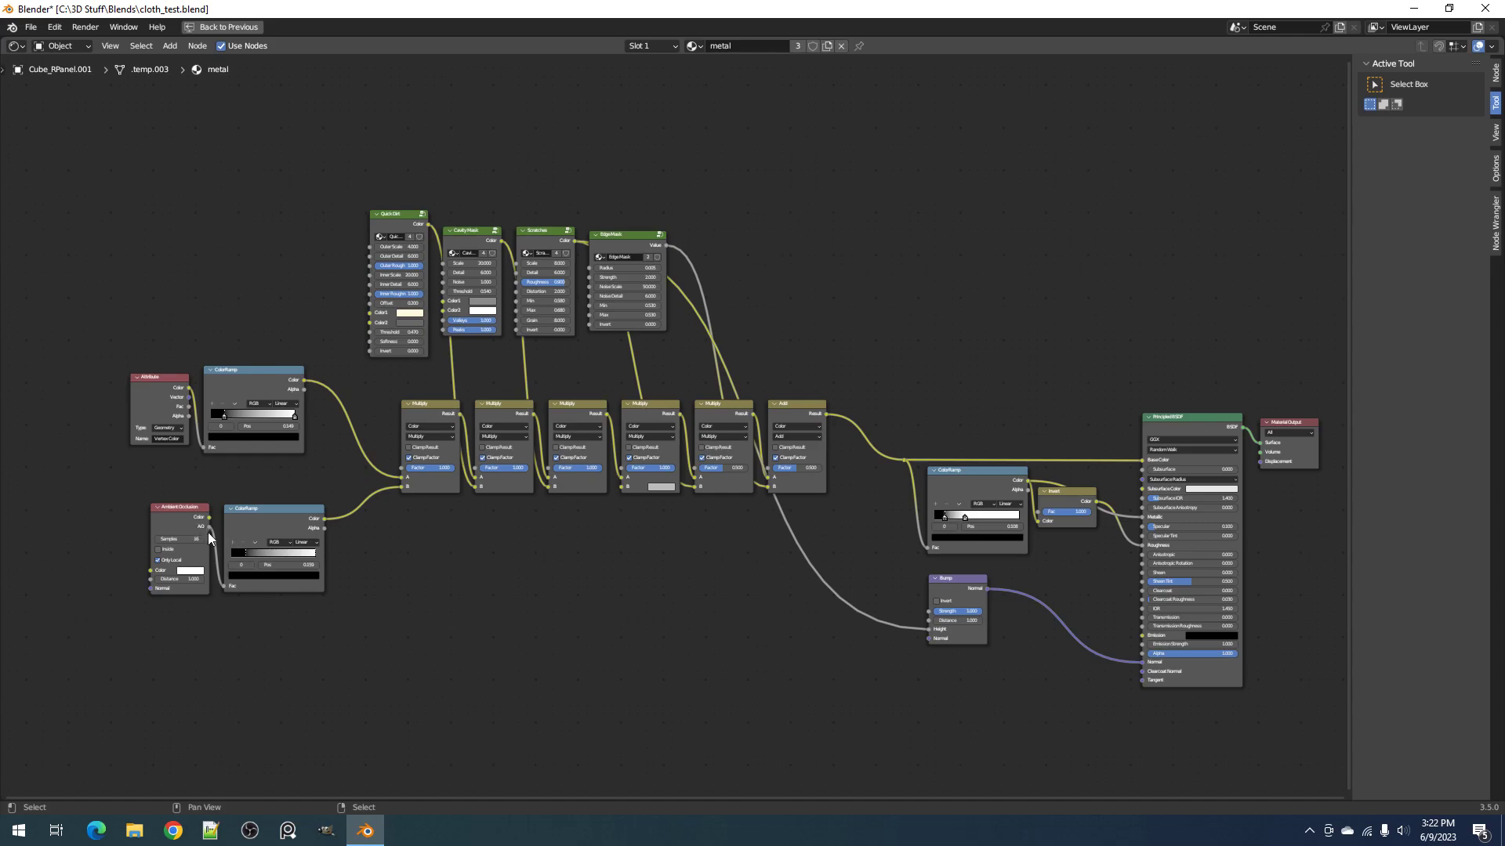
Step: Examine how the Attribute, Ambient Occlusion and mask group nodes feed the Multiply and Add nodes in the chain
scroll(406, 497, up, 4)
middle_drag(277, 509, 474, 454)
drag(499, 445, 600, 443)
drag(547, 354, 597, 442)
drag(361, 310, 475, 445)
drag(500, 361, 517, 361)
middle_drag(527, 323, 451, 438)
click(552, 467)
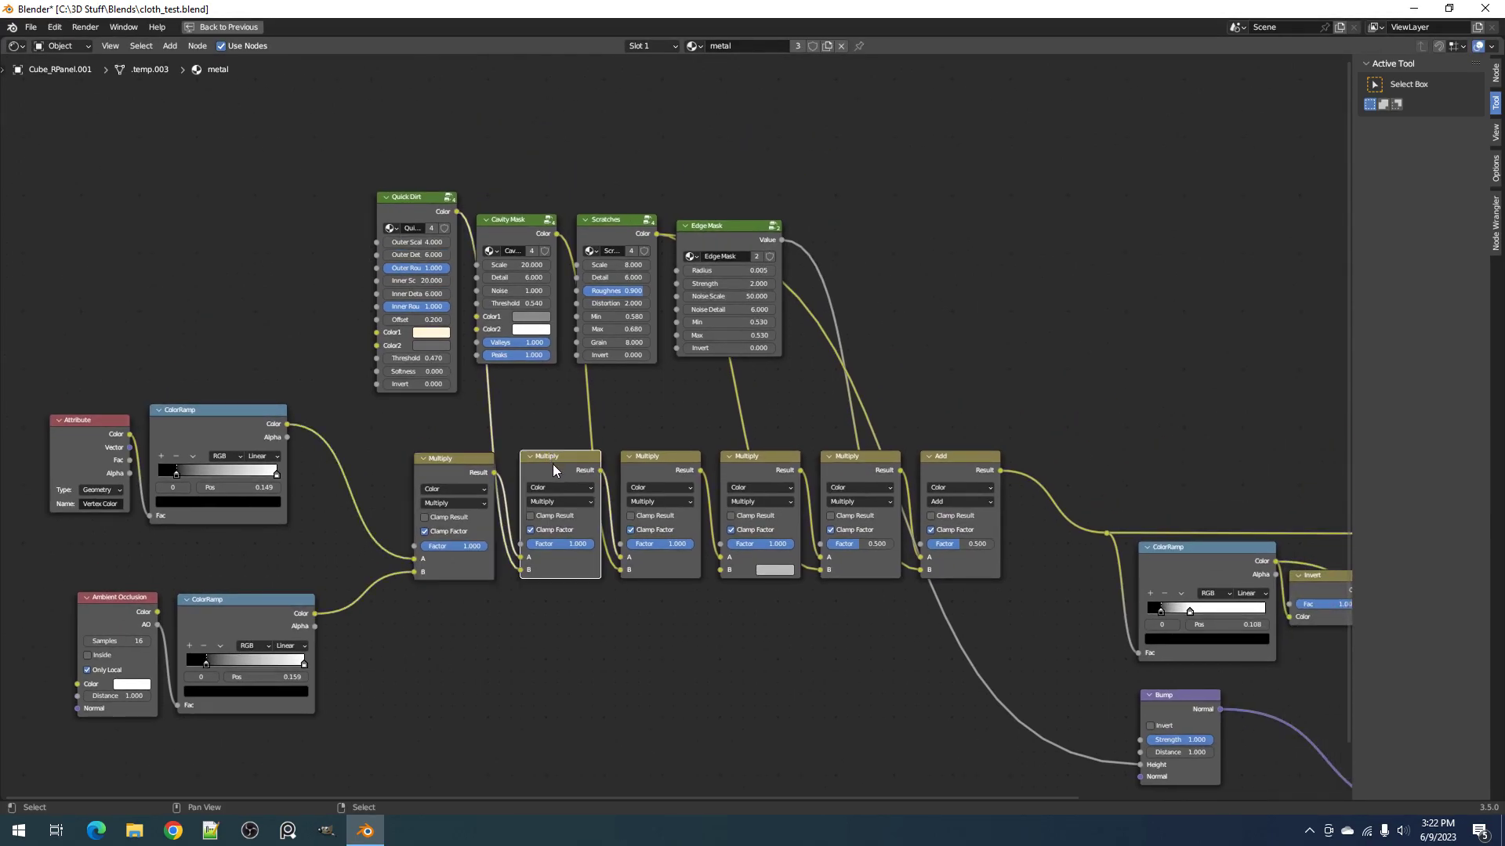
click(501, 220)
click(655, 467)
click(613, 231)
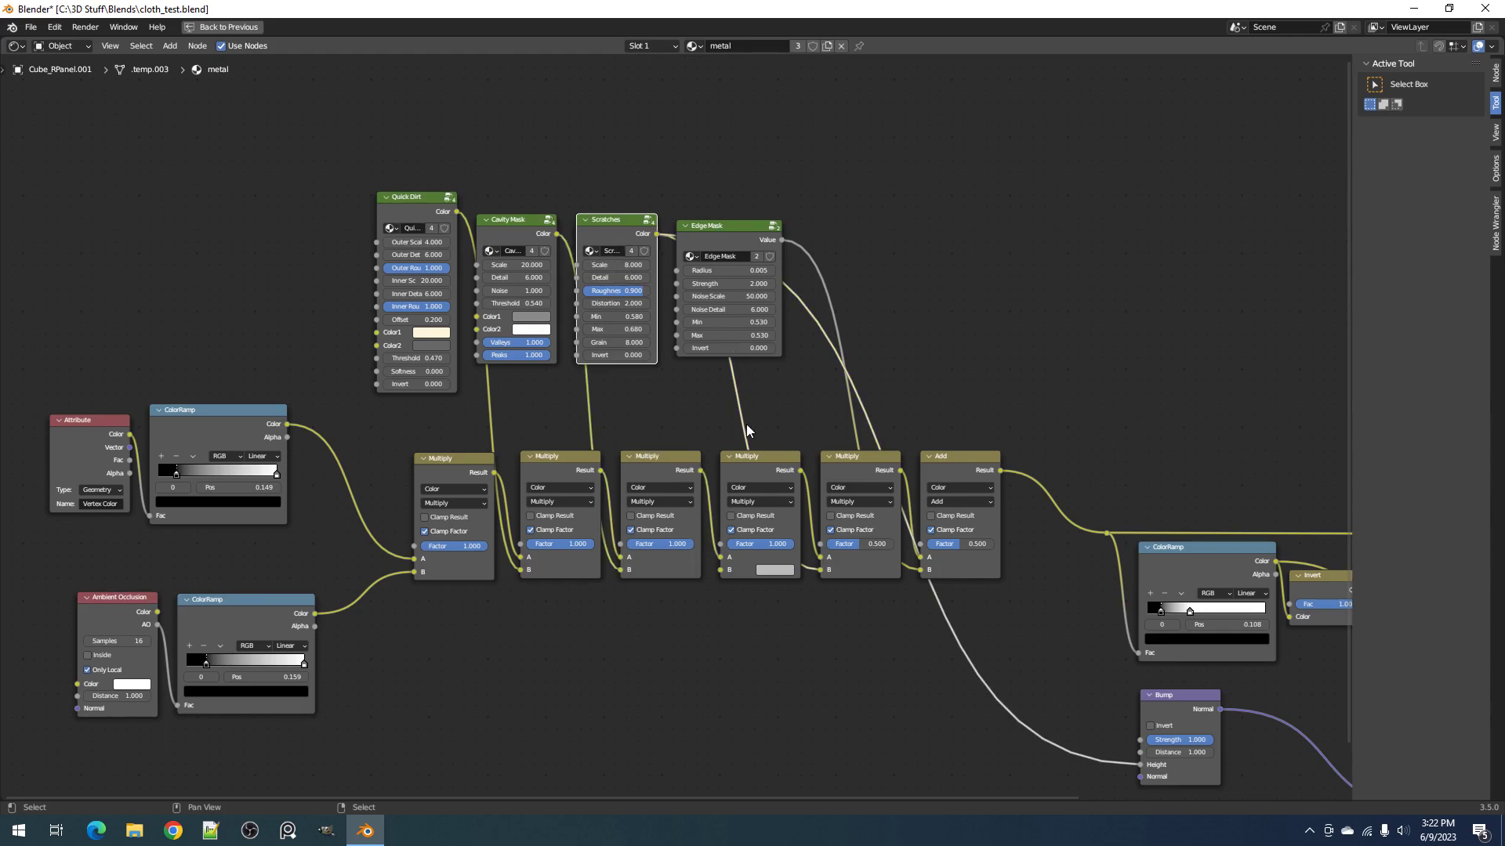
click(760, 457)
click(736, 236)
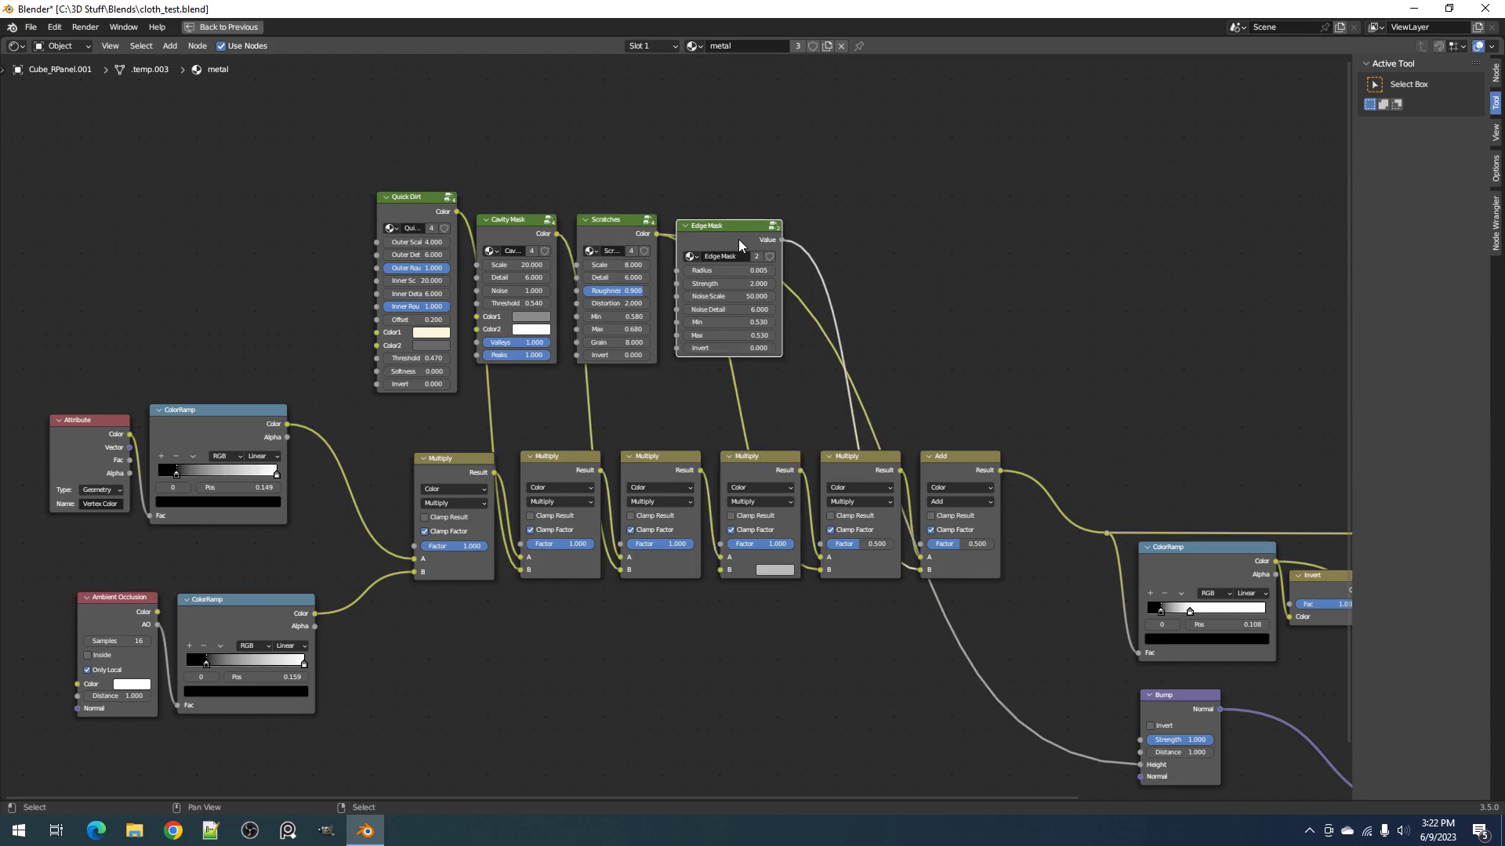
click(961, 471)
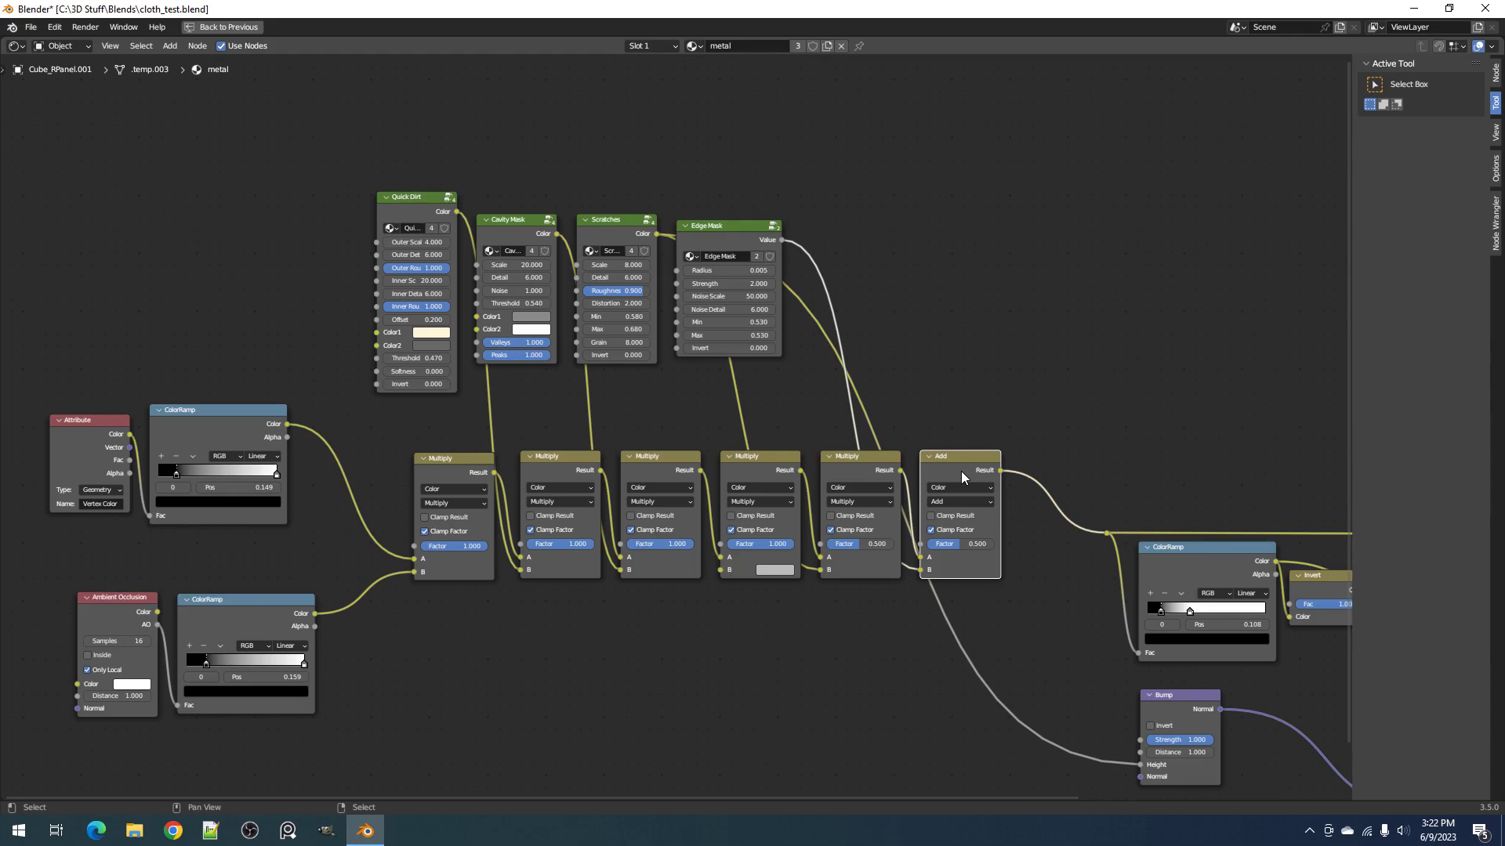
Step: Move the Invert node lower, clear of the link from the ColorRamp to Metallic
scroll(956, 470, down, 6)
middle_drag(1013, 470, 819, 426)
scroll(791, 409, up, 5)
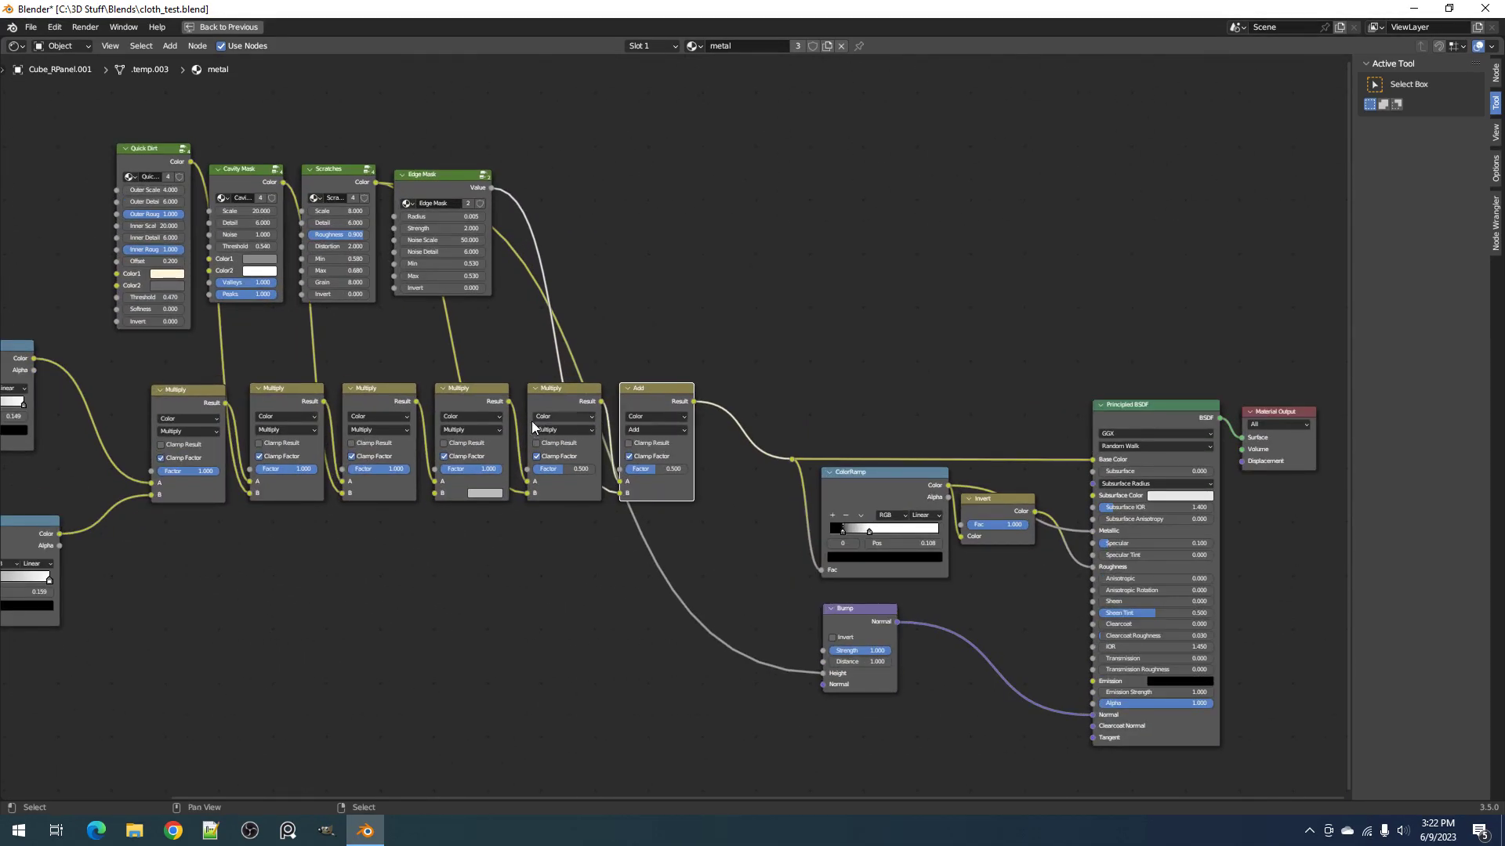
scroll(858, 489, up, 4)
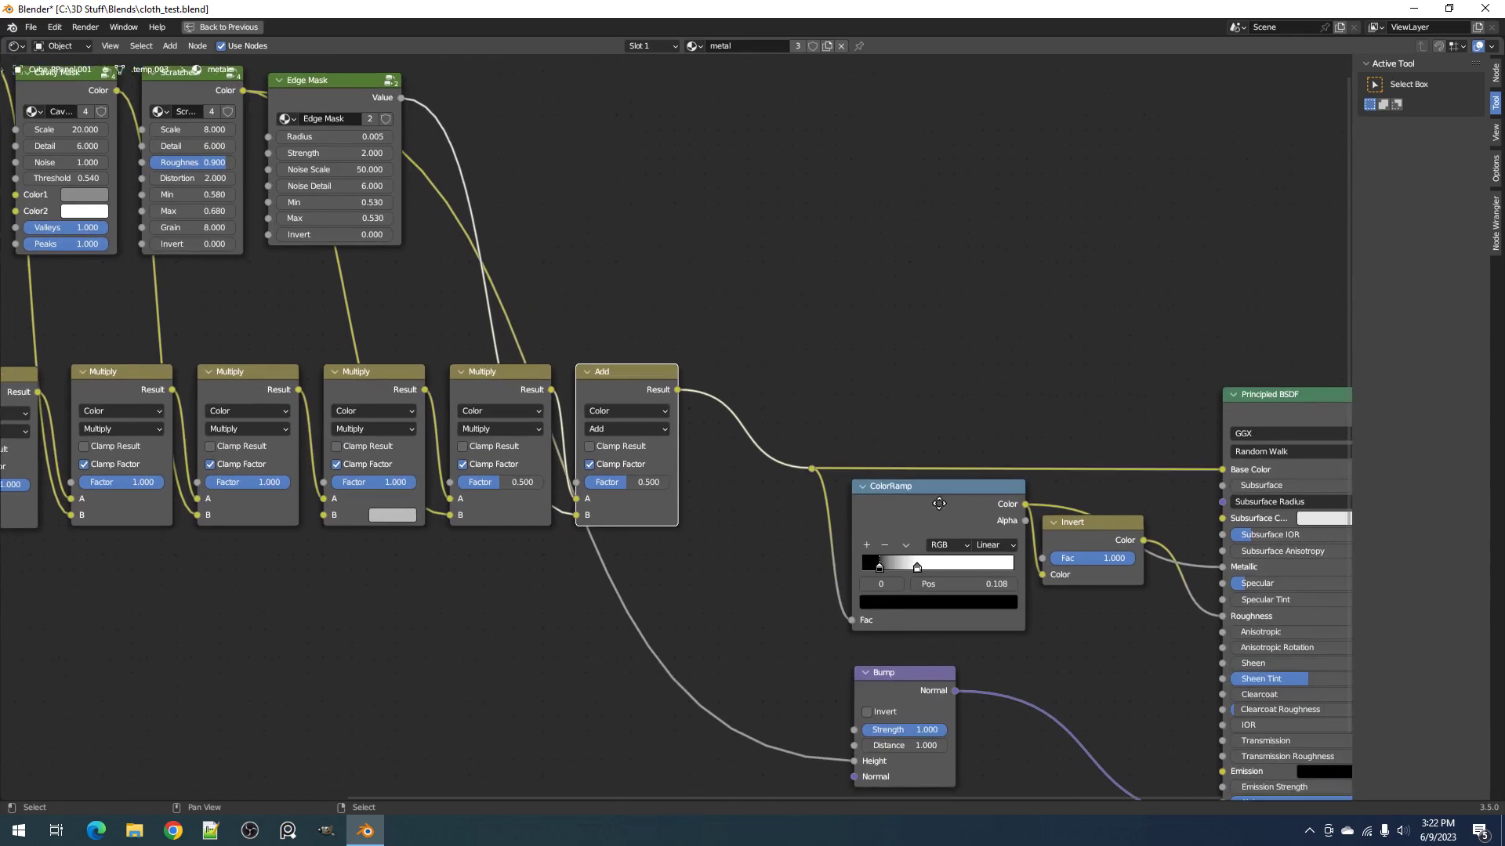
middle_drag(968, 507, 685, 468)
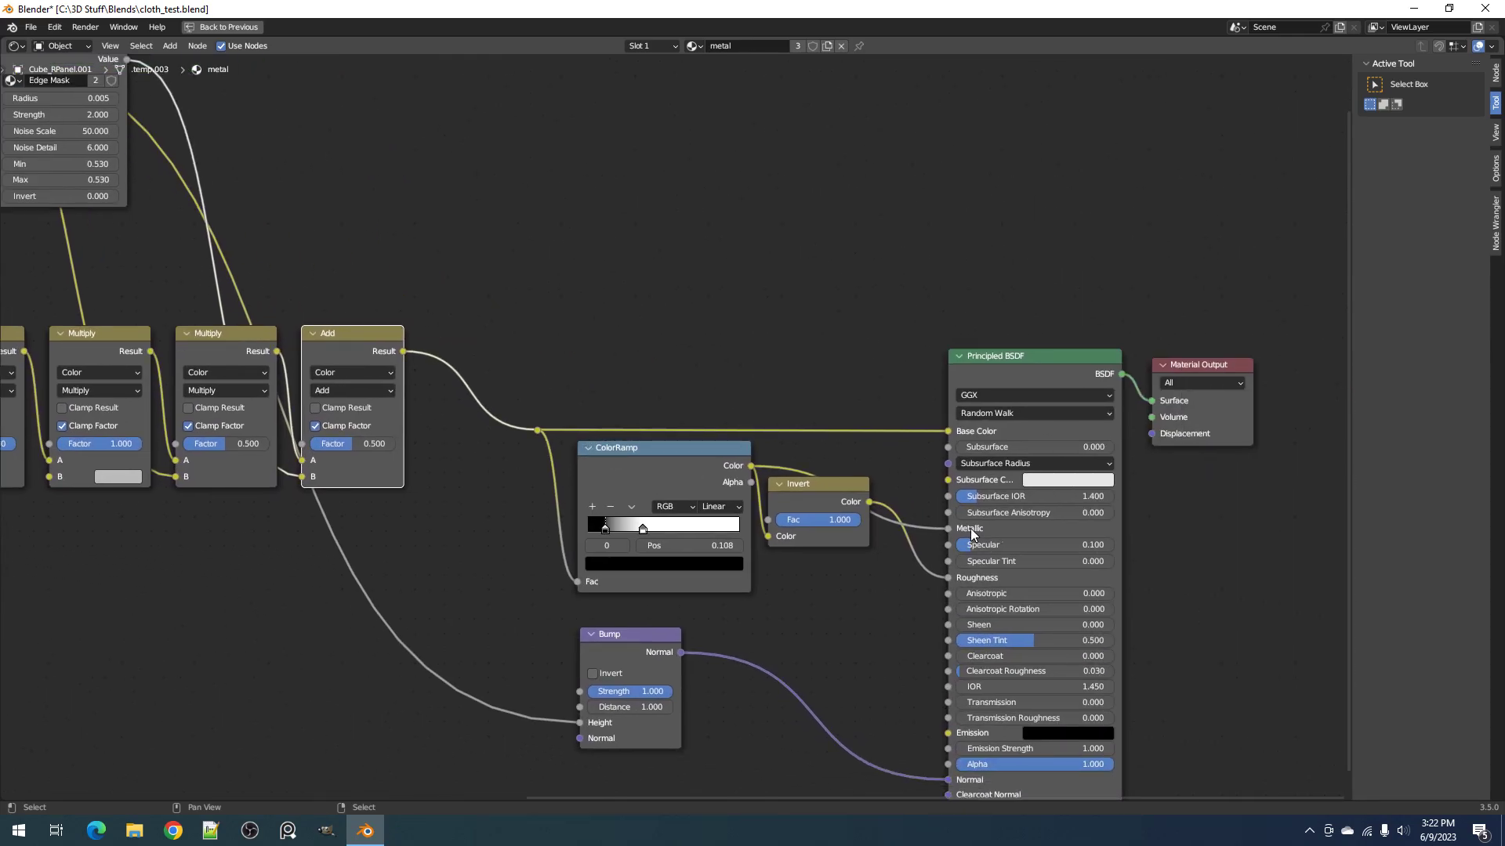
drag(832, 504, 845, 550)
scroll(776, 607, down, 3)
scroll(745, 611, up, 3)
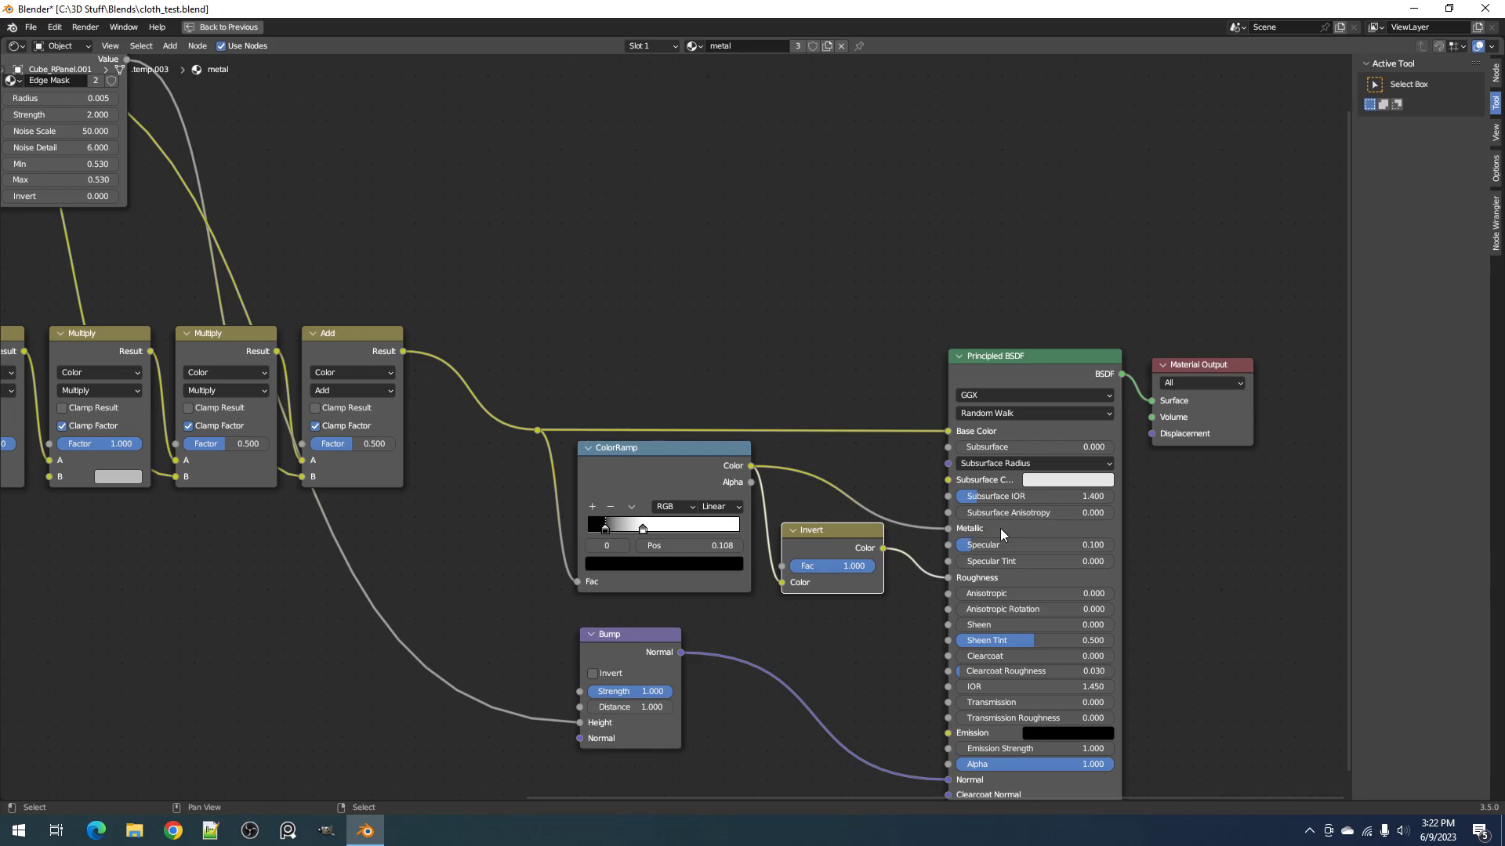
Step: Nudge the Principled BSDF slightly closer to the Invert node
scroll(769, 619, down, 1)
middle_drag(766, 613, 763, 598)
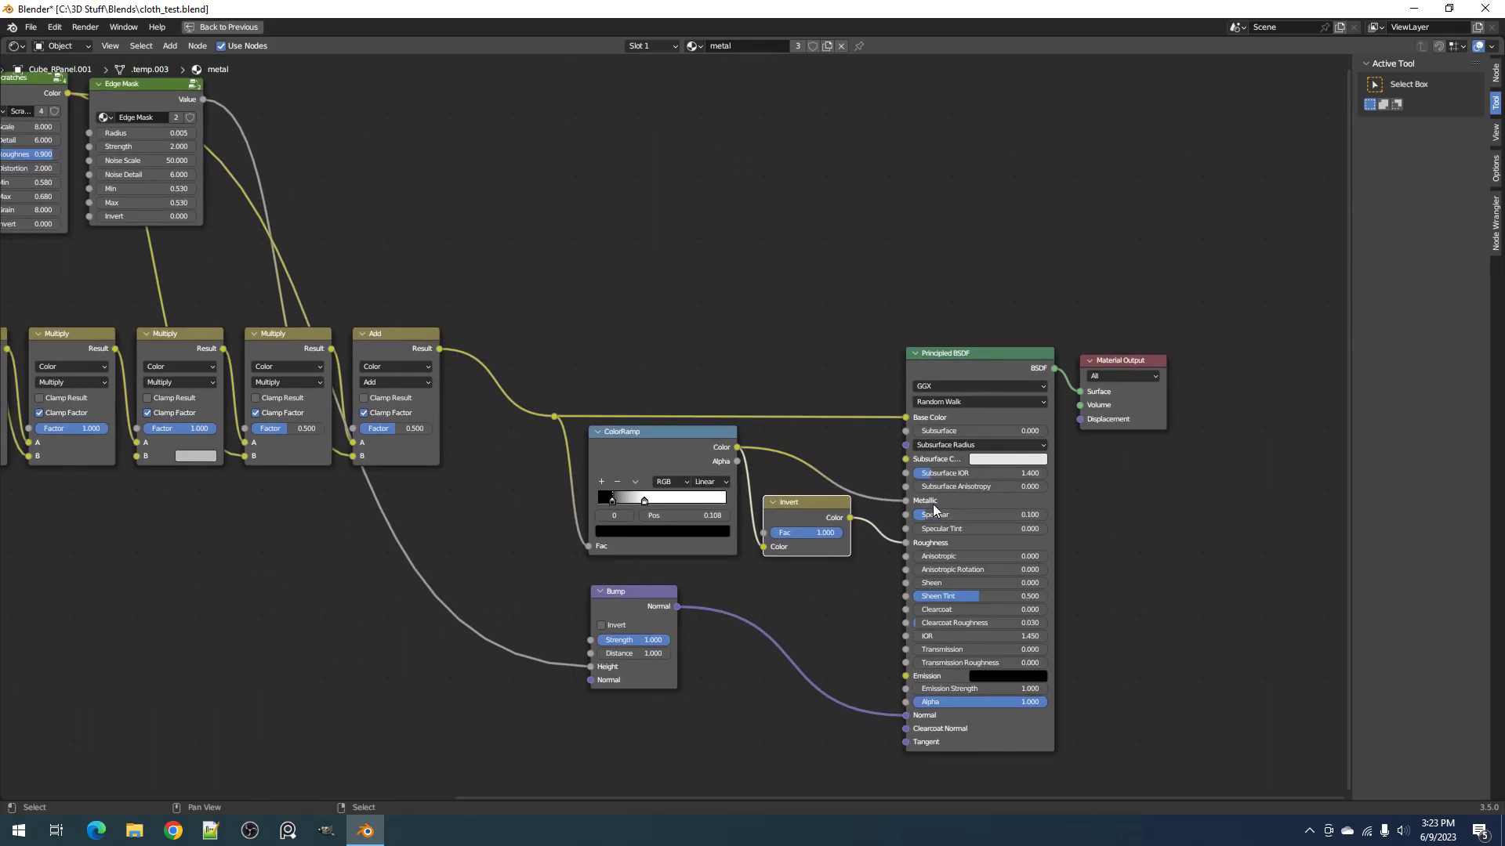
key(g)
mouse_move(922, 499)
mouse_down()
mouse_move(1046, 500)
mouse_move(948, 503)
mouse_up()
Step: Examine the whole metal node tree, from the ColorRamps and mask groups through the Multiply and Add nodes to the shader
scroll(632, 567, down, 4)
middle_drag(598, 573, 792, 635)
middle_drag(396, 270, 648, 452)
scroll(647, 452, up, 5)
scroll(647, 453, down, 6)
middle_drag(951, 628, 785, 403)
scroll(785, 403, up, 5)
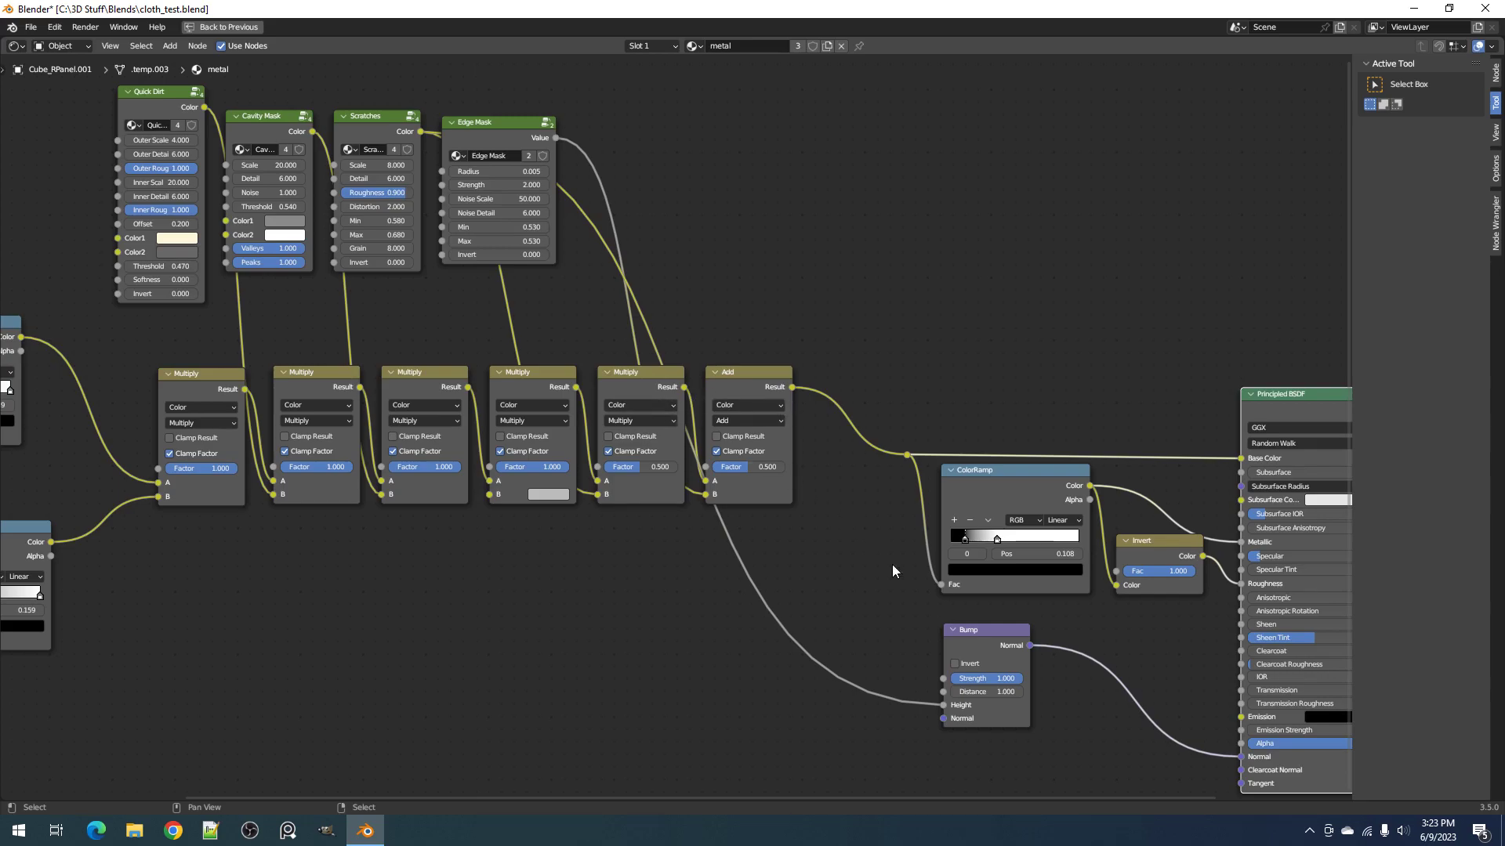
middle_drag(598, 354, 706, 478)
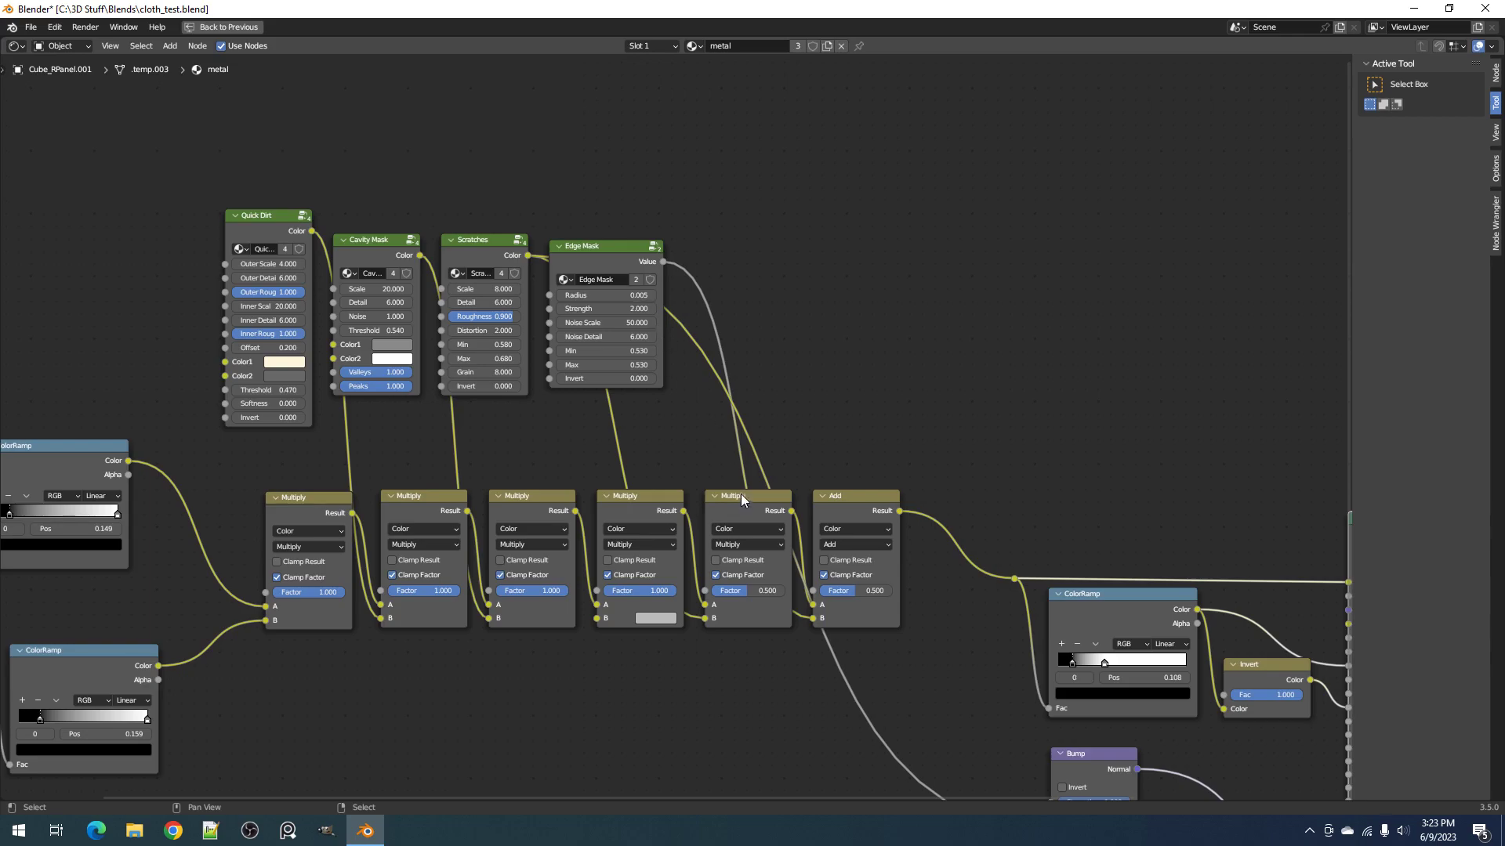
Step: Save the file, then inspect the model in Rendered shading in a maximized 3D viewport
key(ctrl+space)
key(ctrl+s)
key(z)
click(760, 235)
key(ctrl+space)
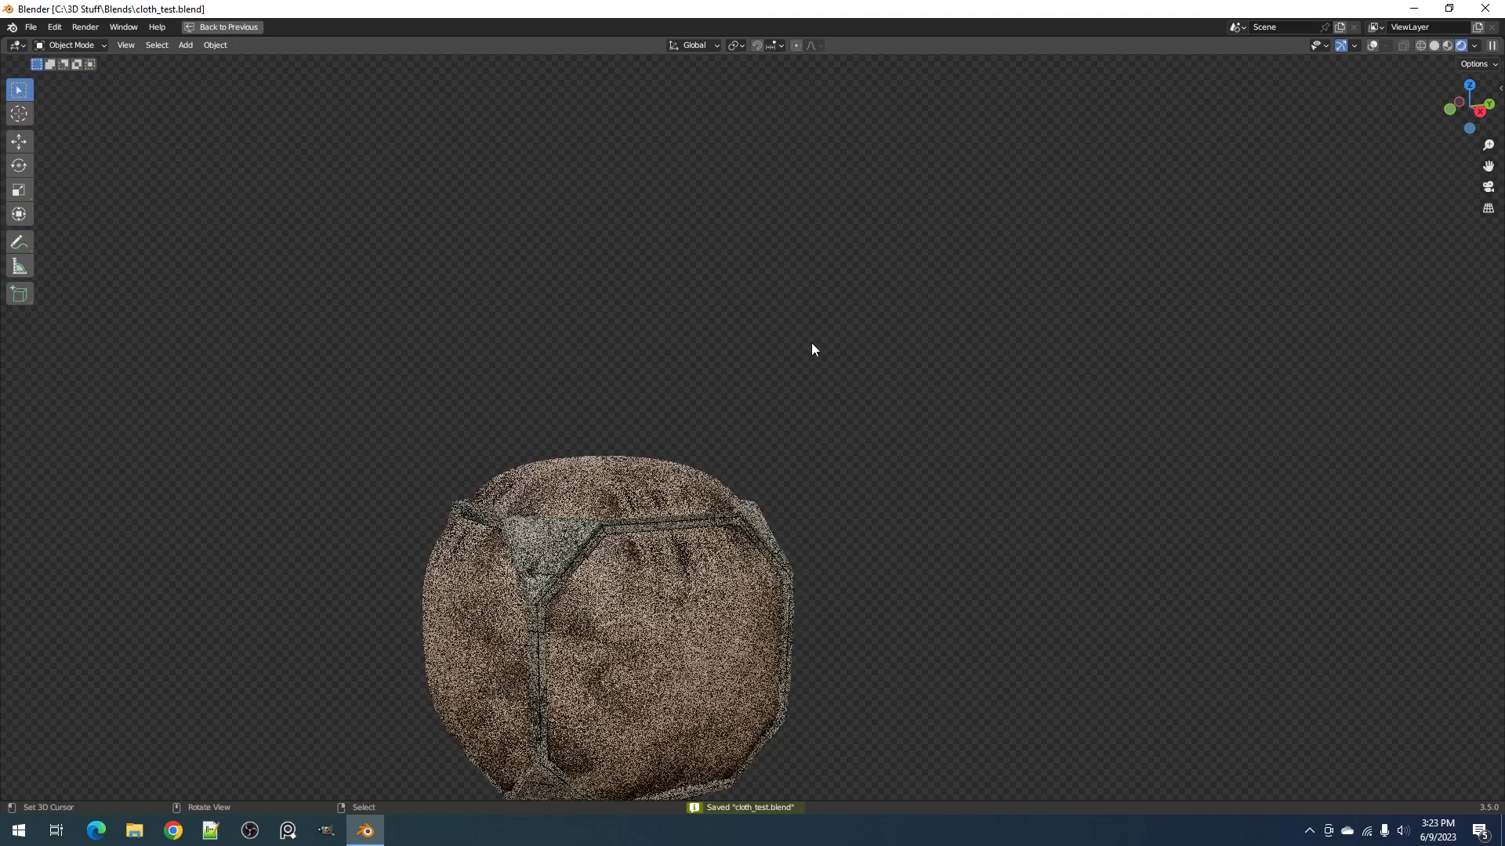
middle_drag(854, 395, 893, 339)
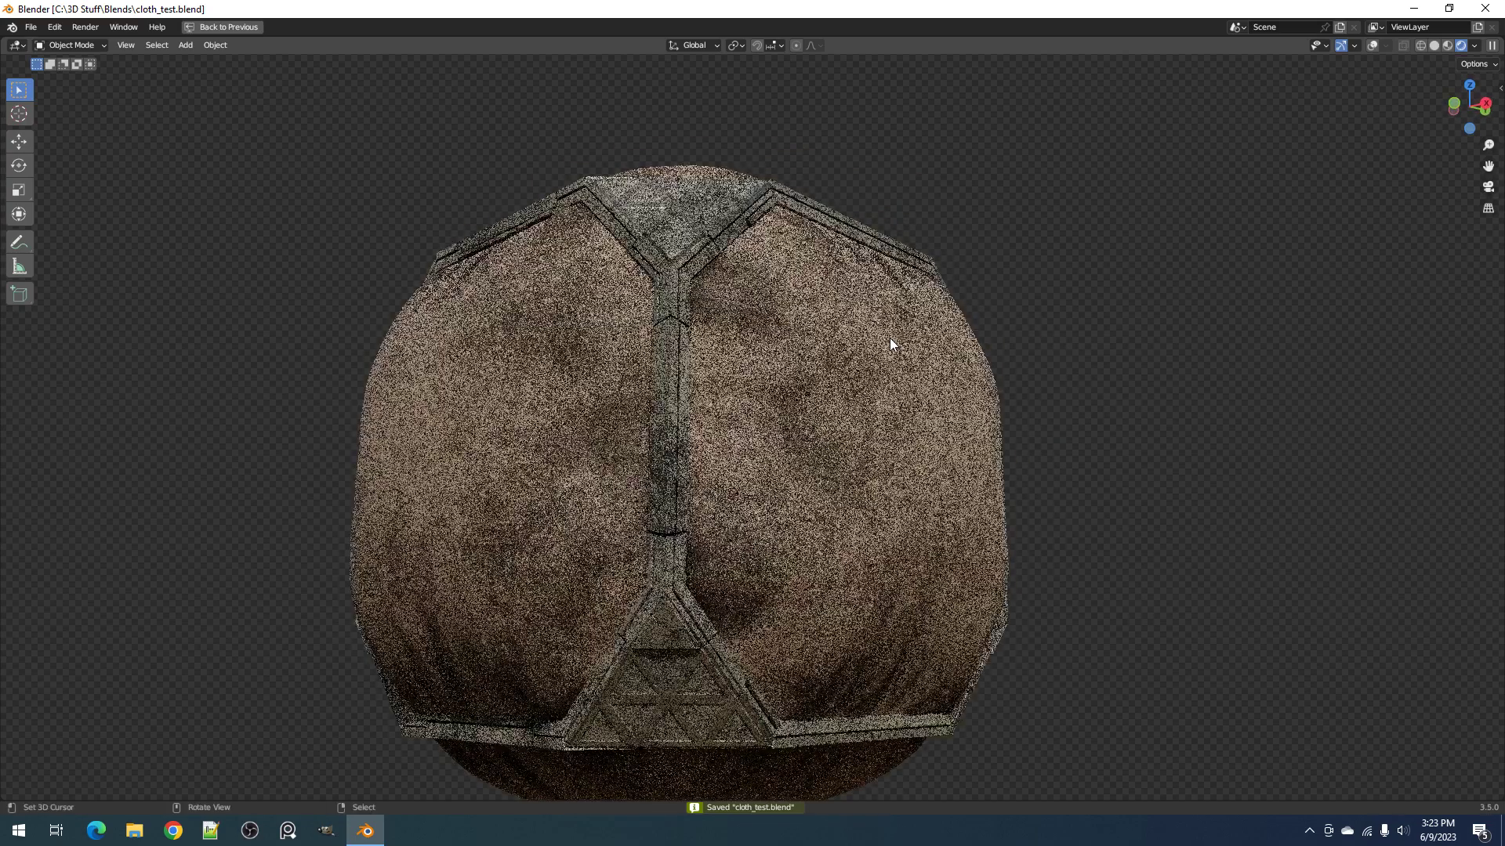
mouse_move(807, 358)
middle_down()
mouse_move(814, 318)
mouse_move(874, 432)
mouse_move(977, 410)
mouse_move(756, 390)
mouse_move(863, 363)
mouse_move(779, 355)
mouse_move(841, 328)
mouse_move(854, 368)
mouse_move(795, 358)
middle_up()
Step: Return the viewport to Solid shading, save the file and restore the full workspace layout
key(z)
click(943, 362)
key(ctrl+s)
key(ctrl+space)
Step: Check the model in Rendered shading, then examine the triangular corner panel up close in Solid shading
key(z)
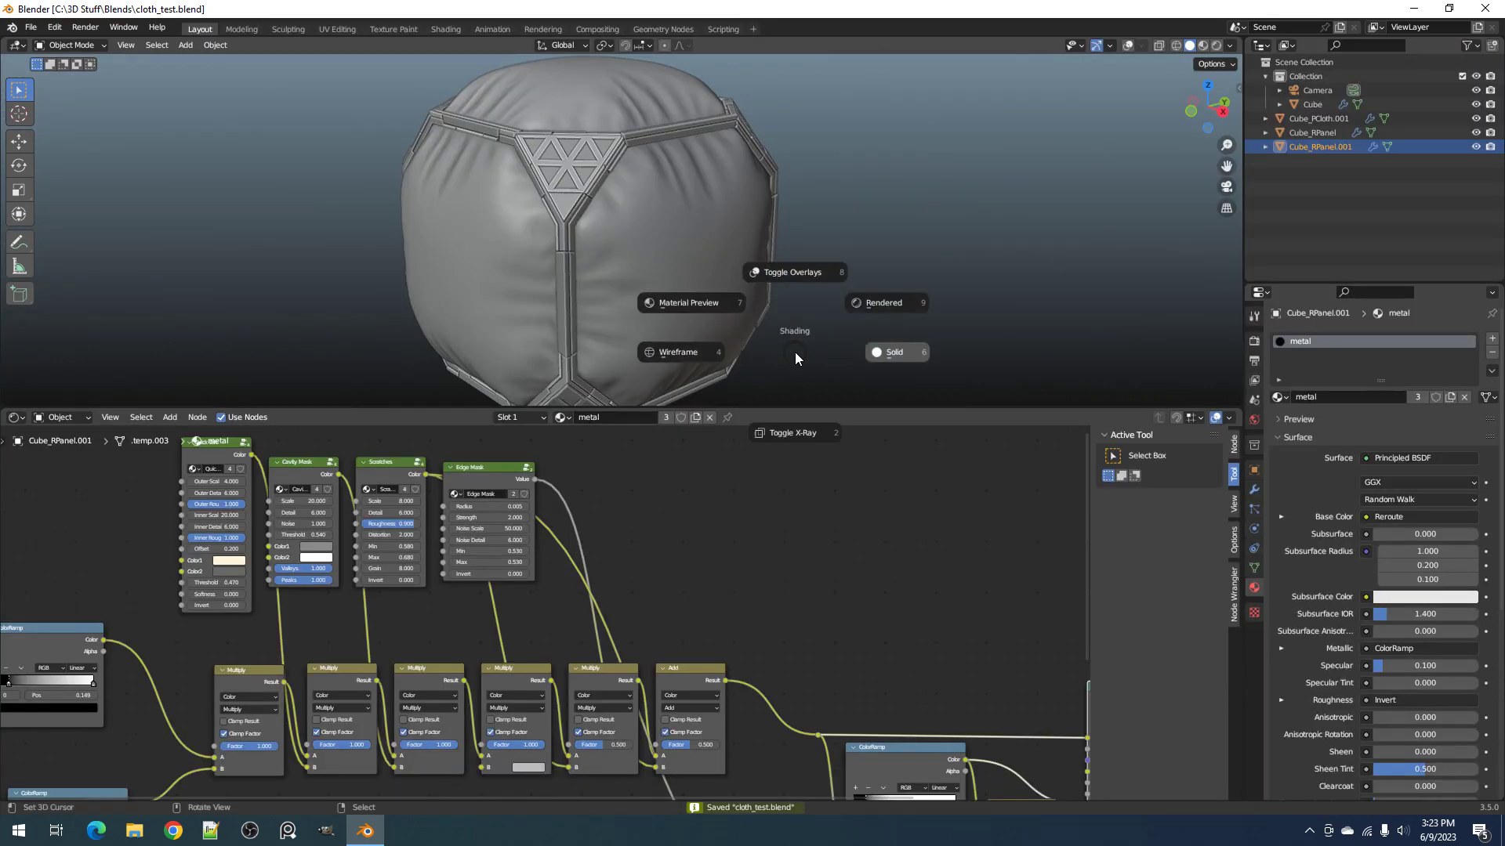
click(870, 307)
key(z)
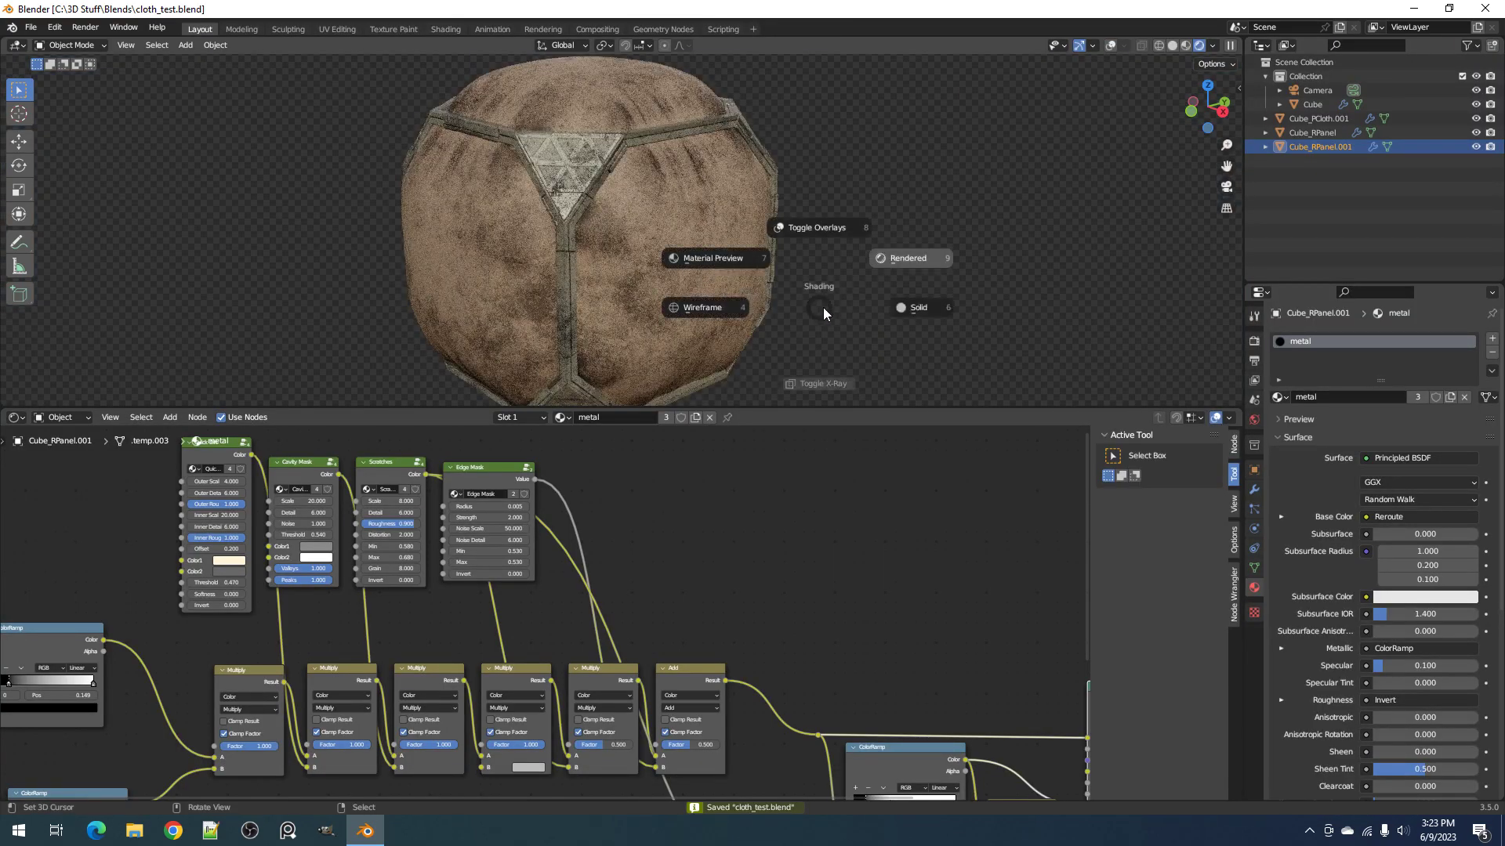
click(876, 299)
middle_drag(655, 266, 716, 303)
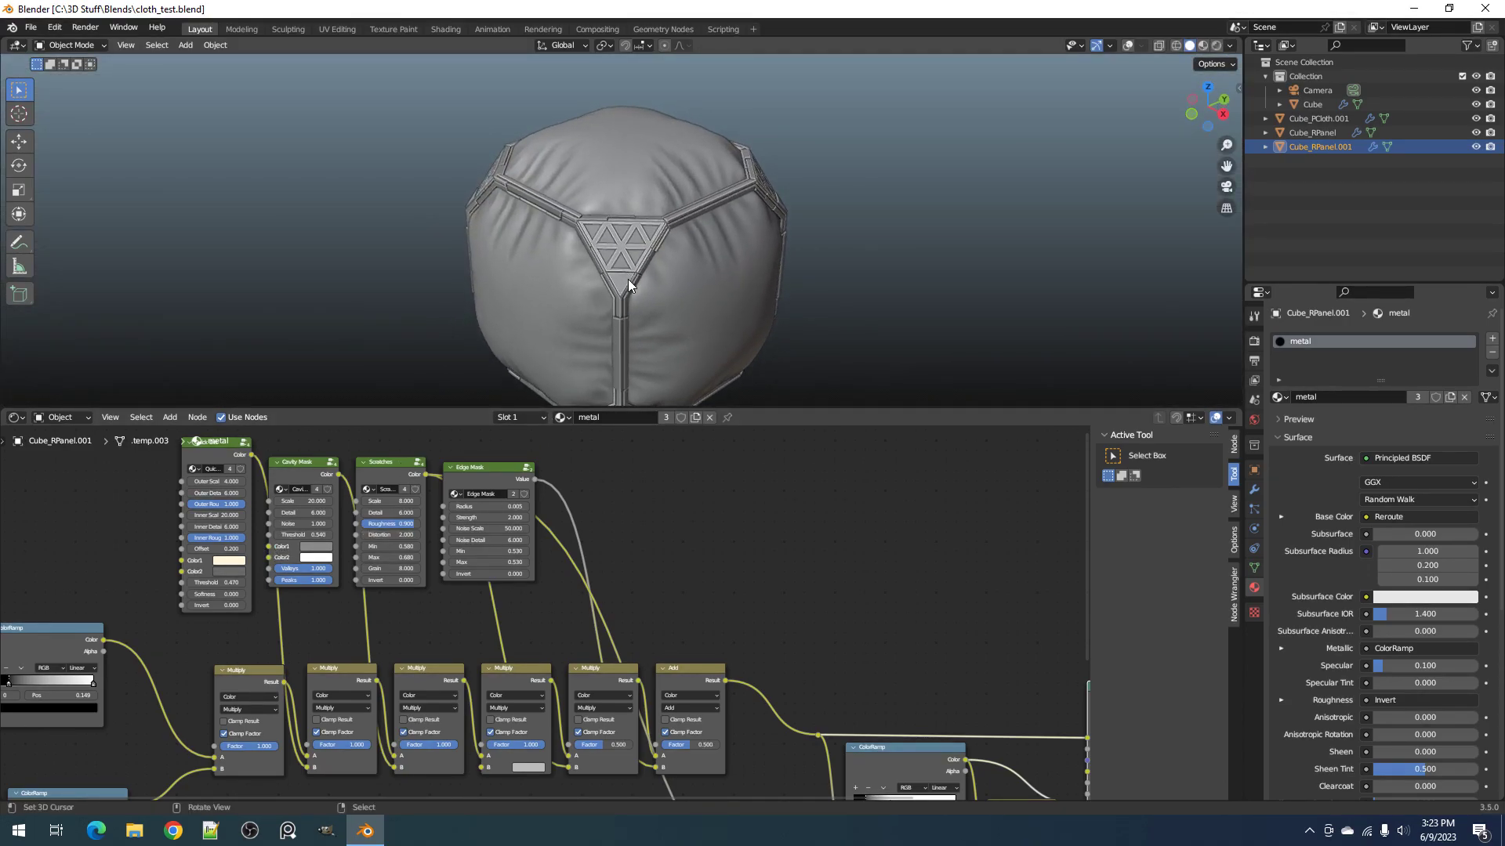
scroll(622, 285, up, 2)
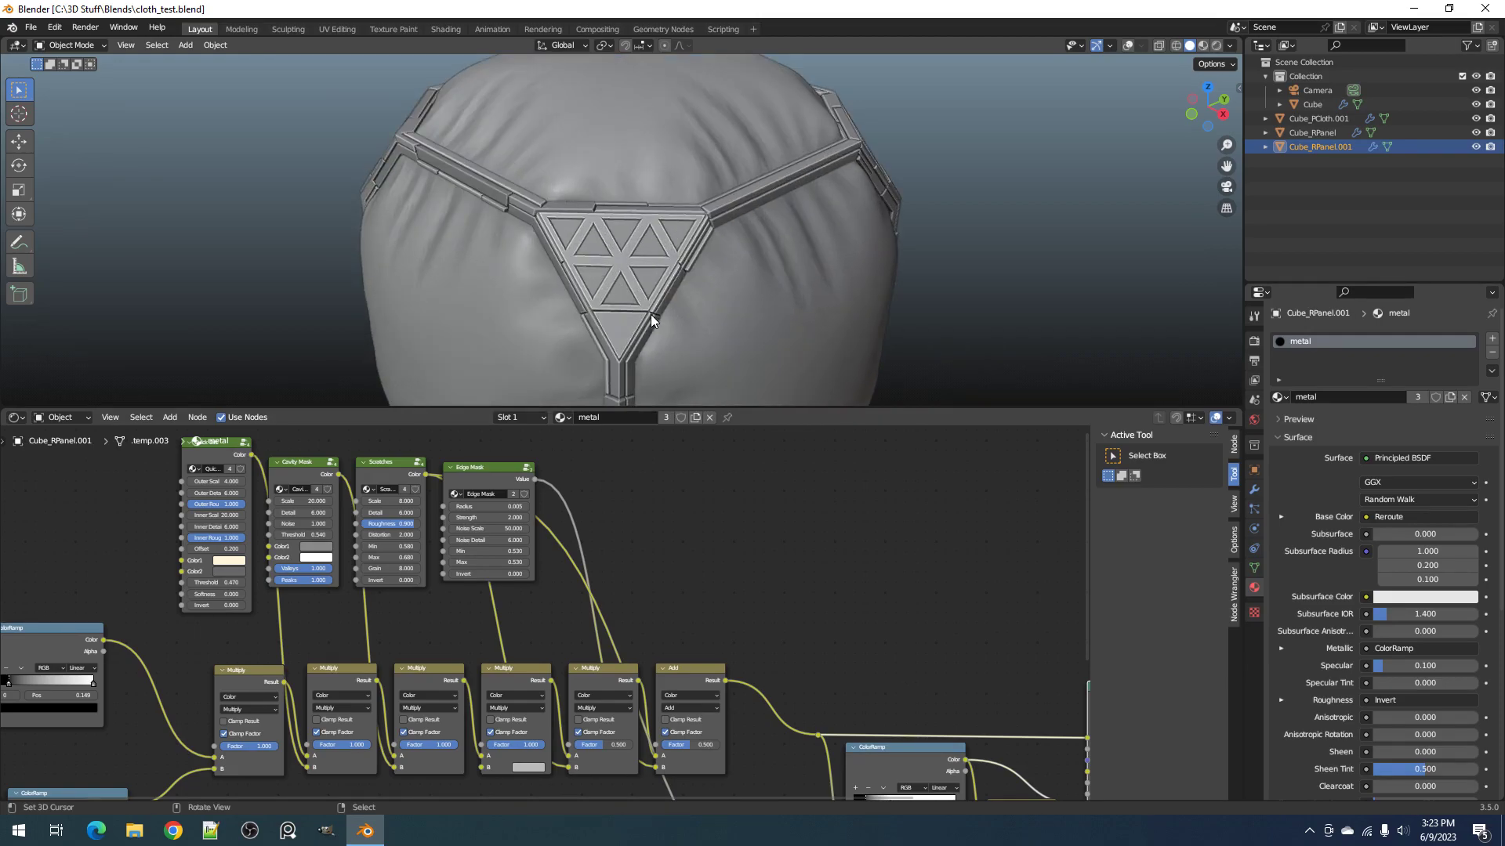
middle_drag(649, 304, 619, 298)
scroll(643, 238, down, 2)
Step: Compare Solid and Rendered shading on the corner view, leaving the viewport in Rendered
key(z)
click(704, 237)
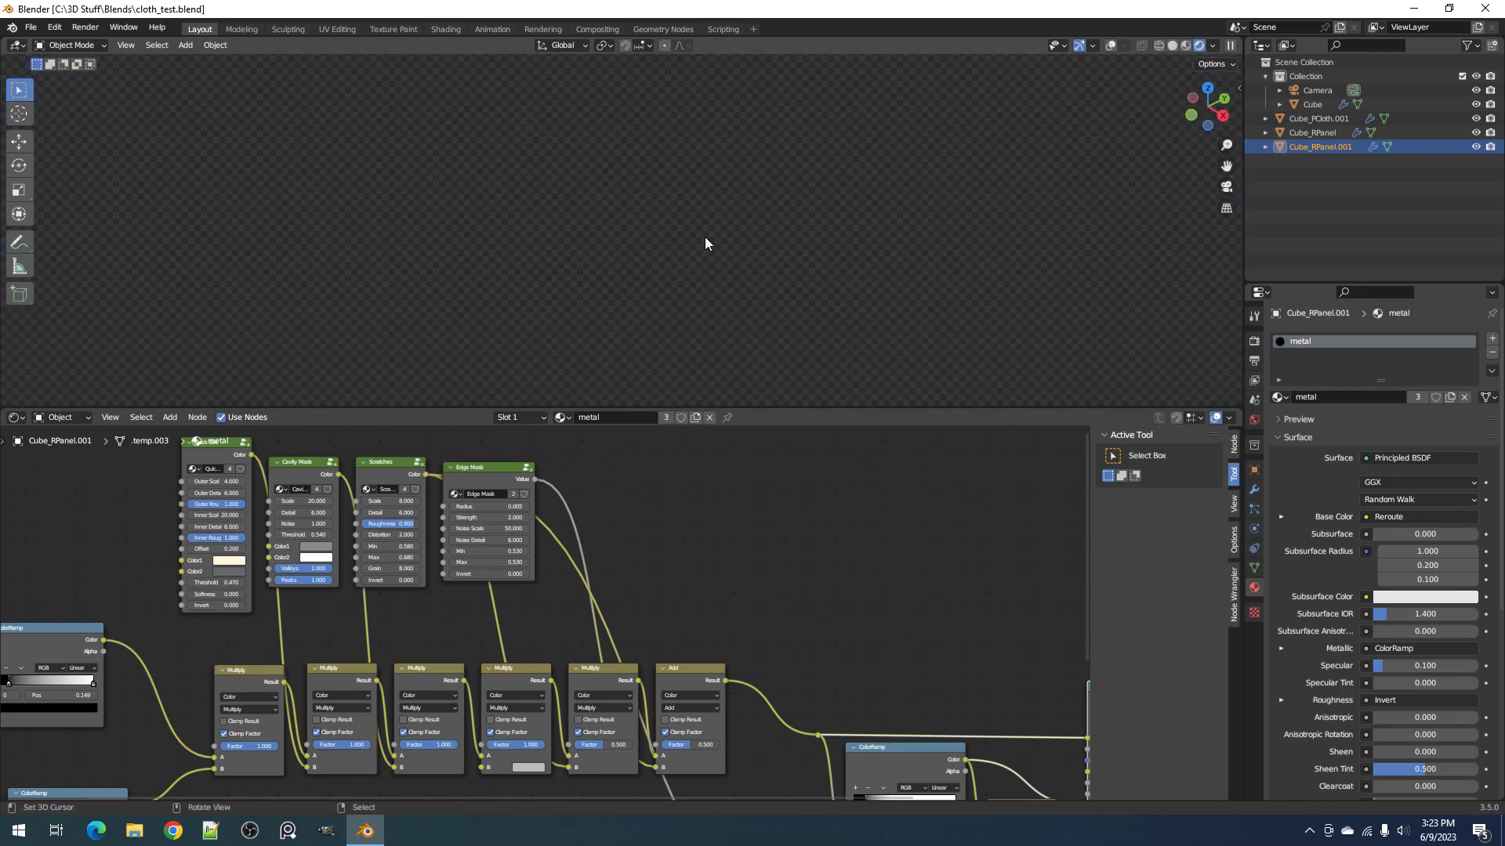
key(z)
click(757, 238)
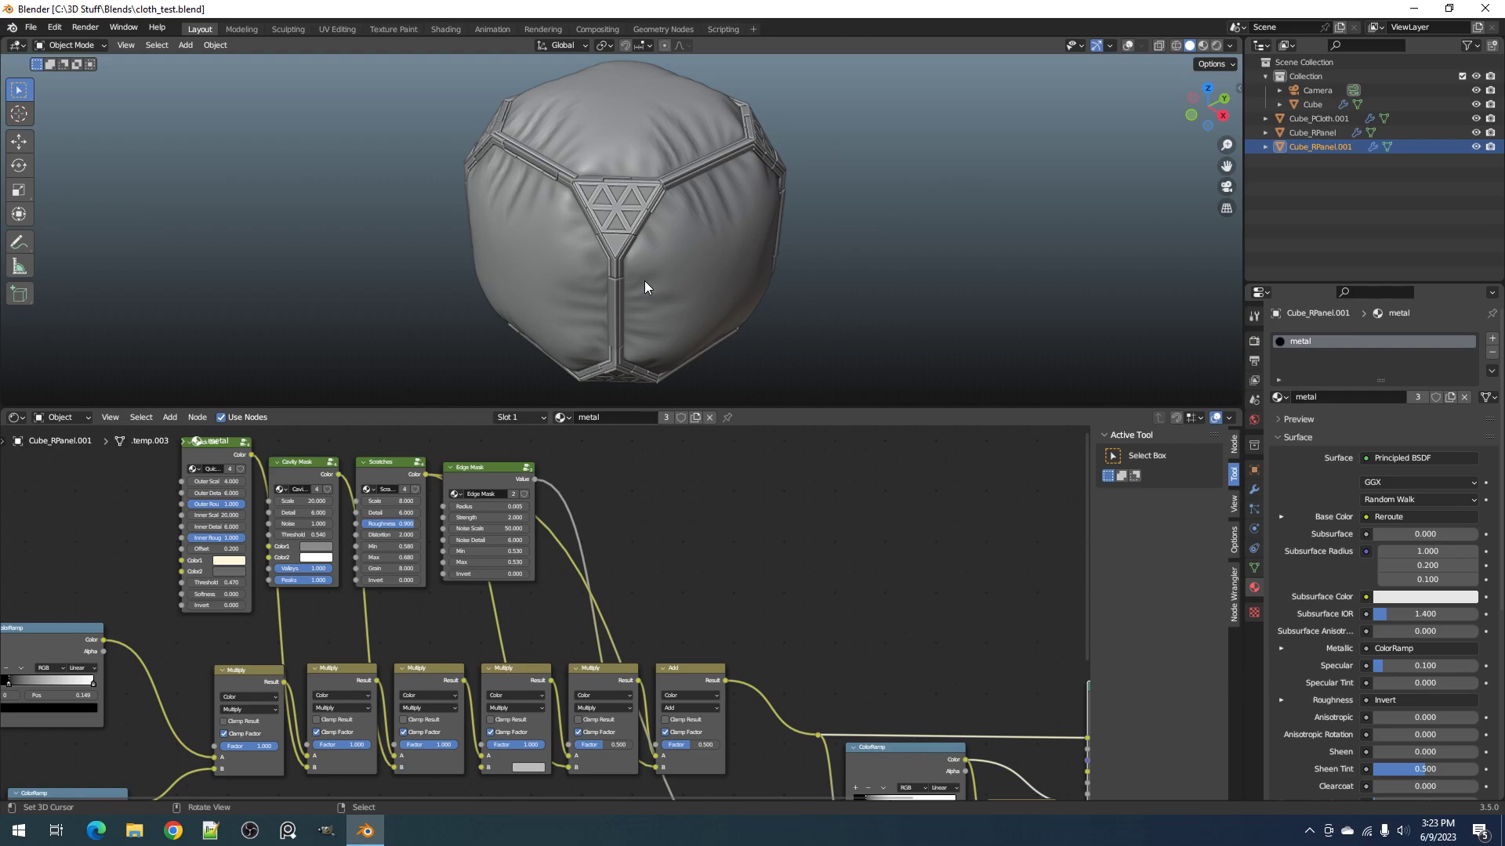
key(z)
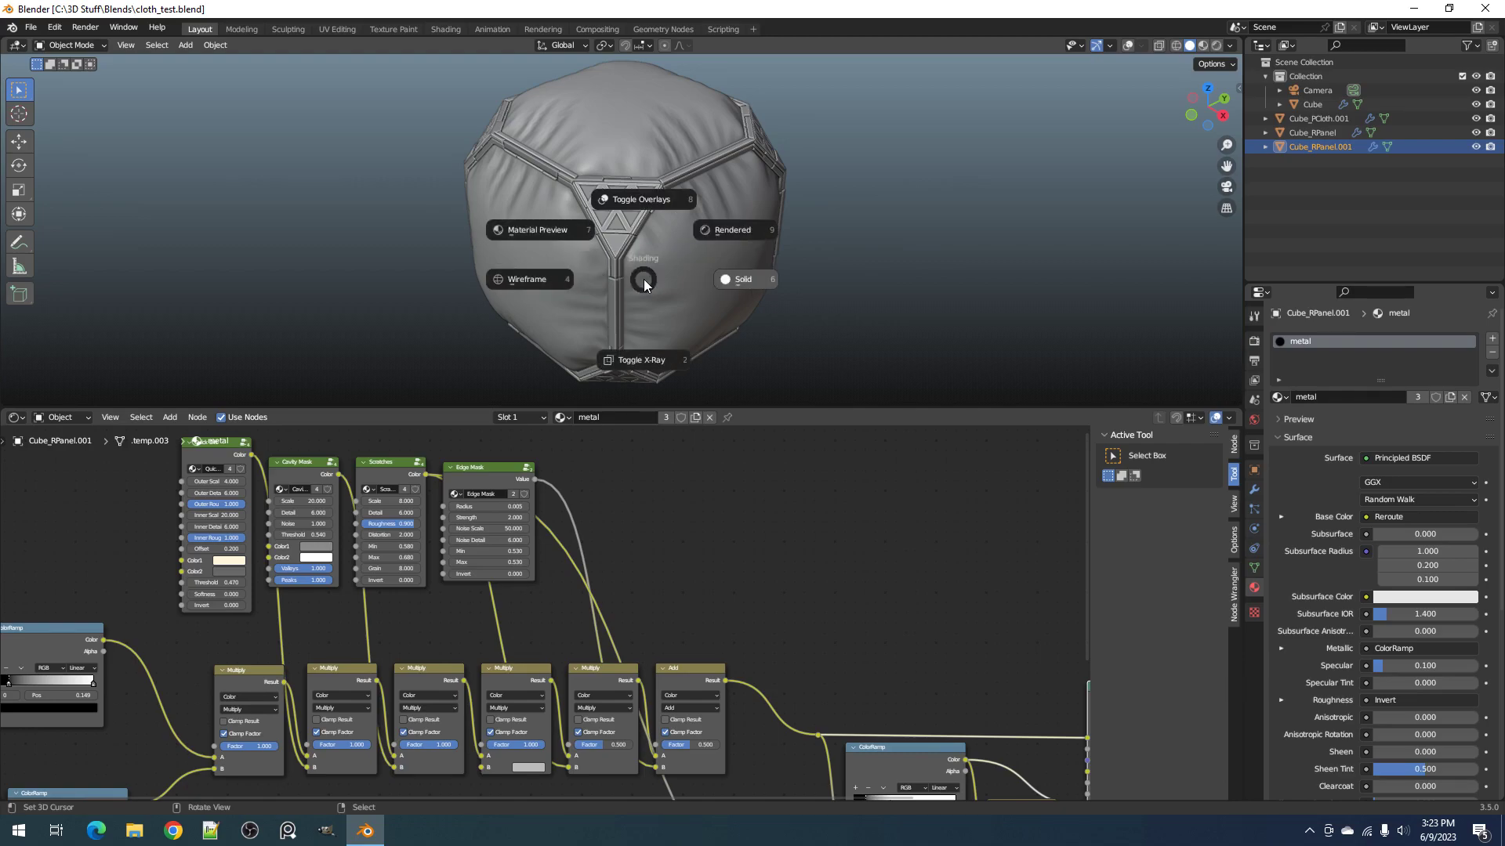
click(721, 237)
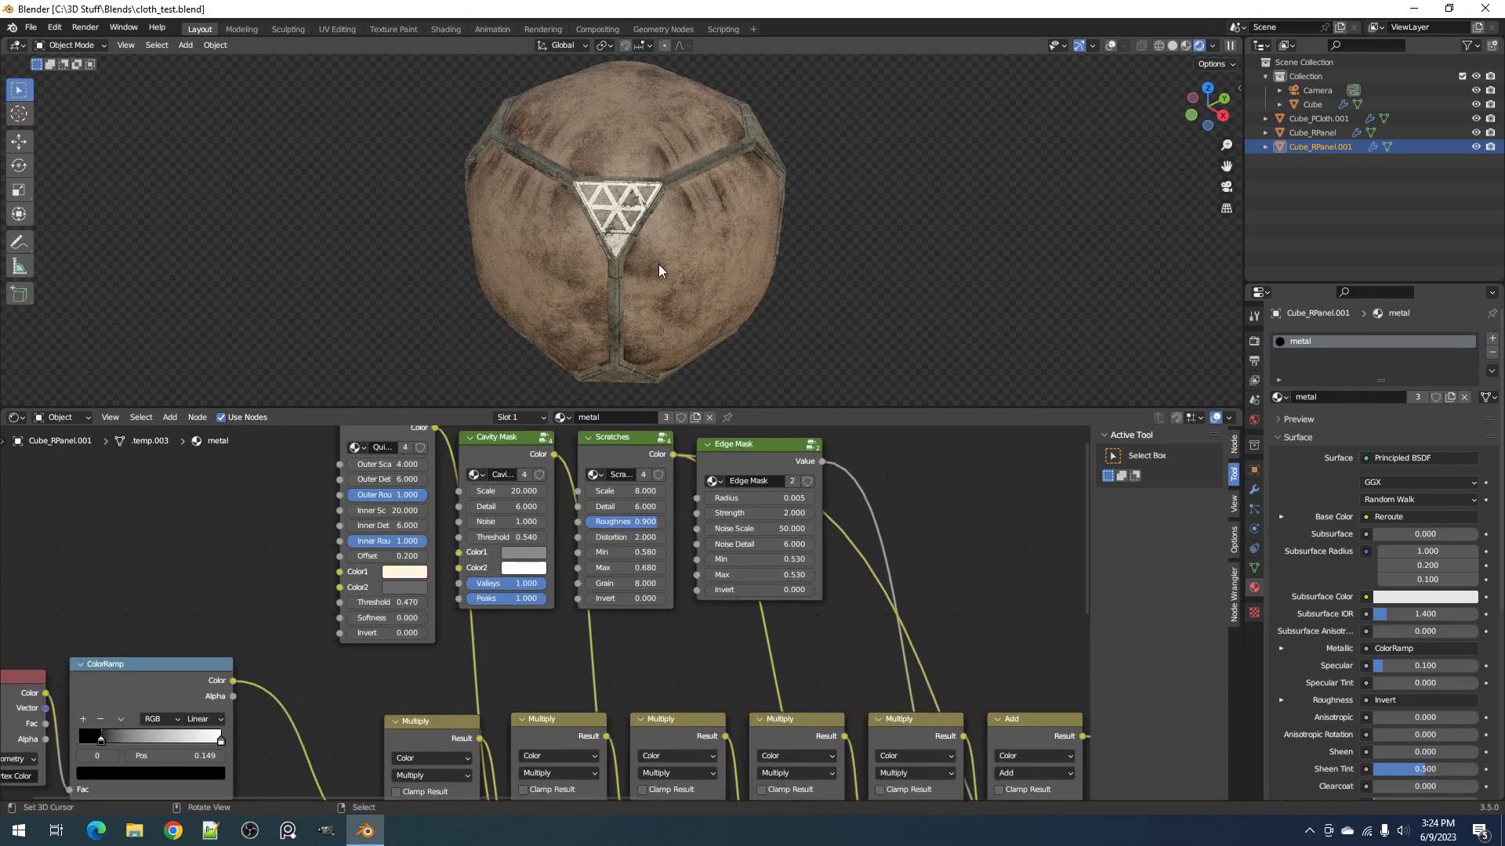
Step: Select the cloth object and lighten the grey of Quick Dirt's Color2, checking the rendered model from another side
click(646, 270)
scroll(546, 588, up, 3)
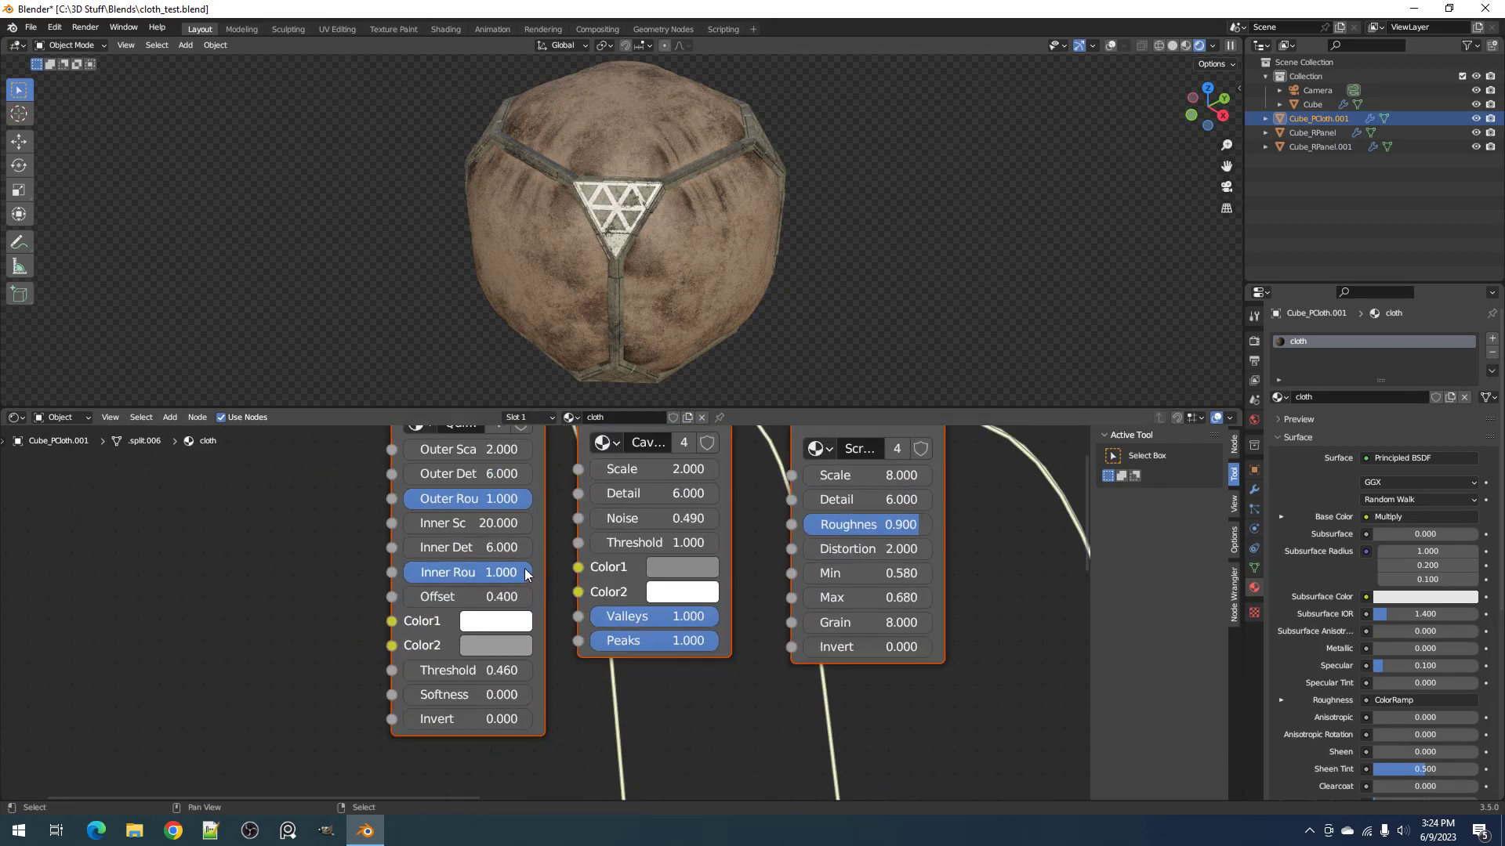
scroll(525, 603, up, 1)
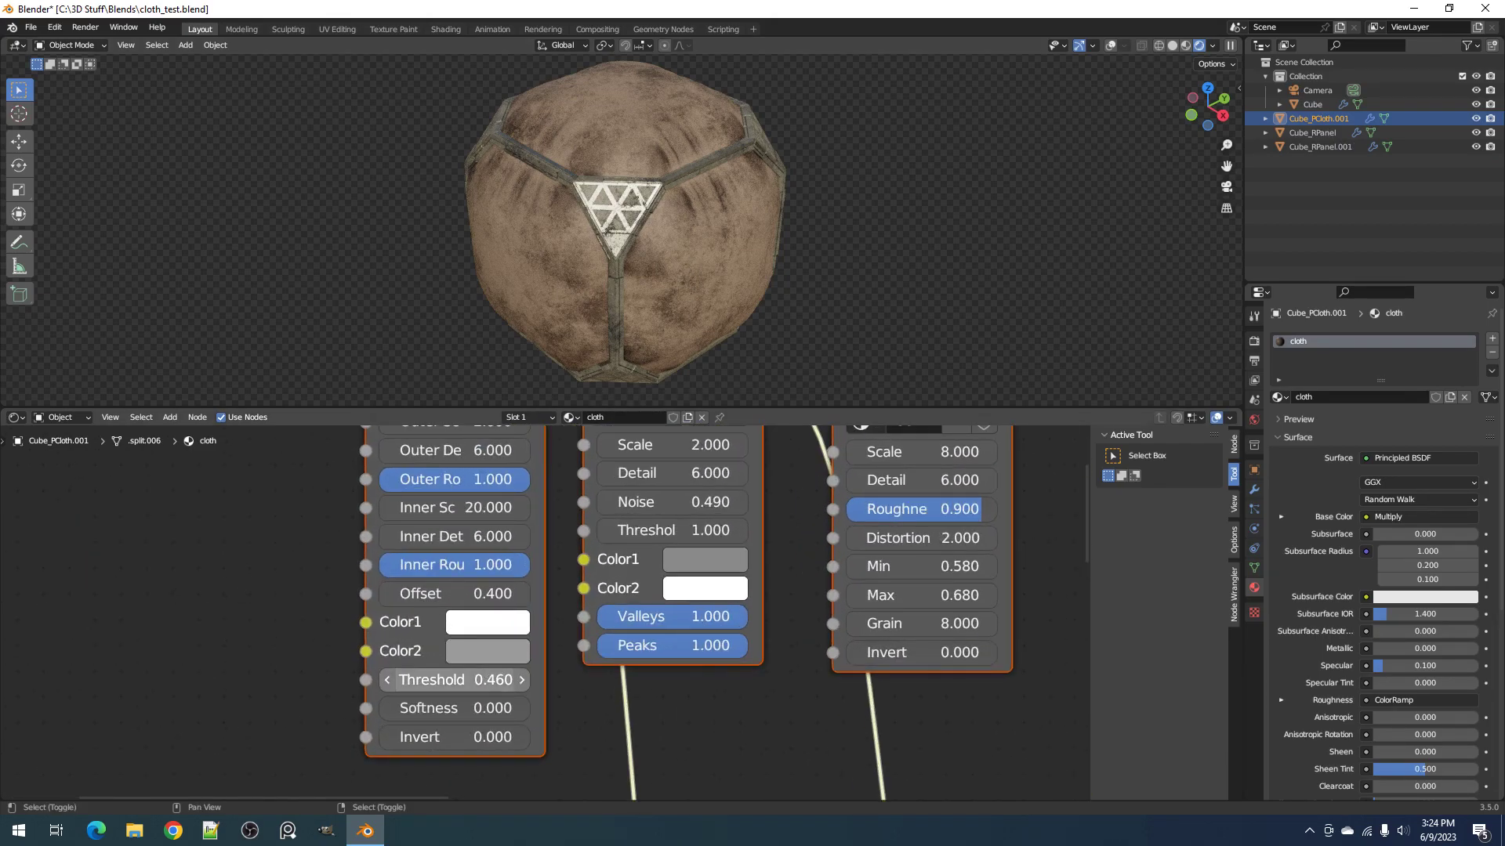
click(492, 652)
mouse_move(671, 322)
mouse_down()
mouse_move(667, 280)
mouse_move(666, 333)
mouse_up()
middle_drag(797, 303, 740, 373)
scroll(868, 259, up, 2)
scroll(868, 260, down, 3)
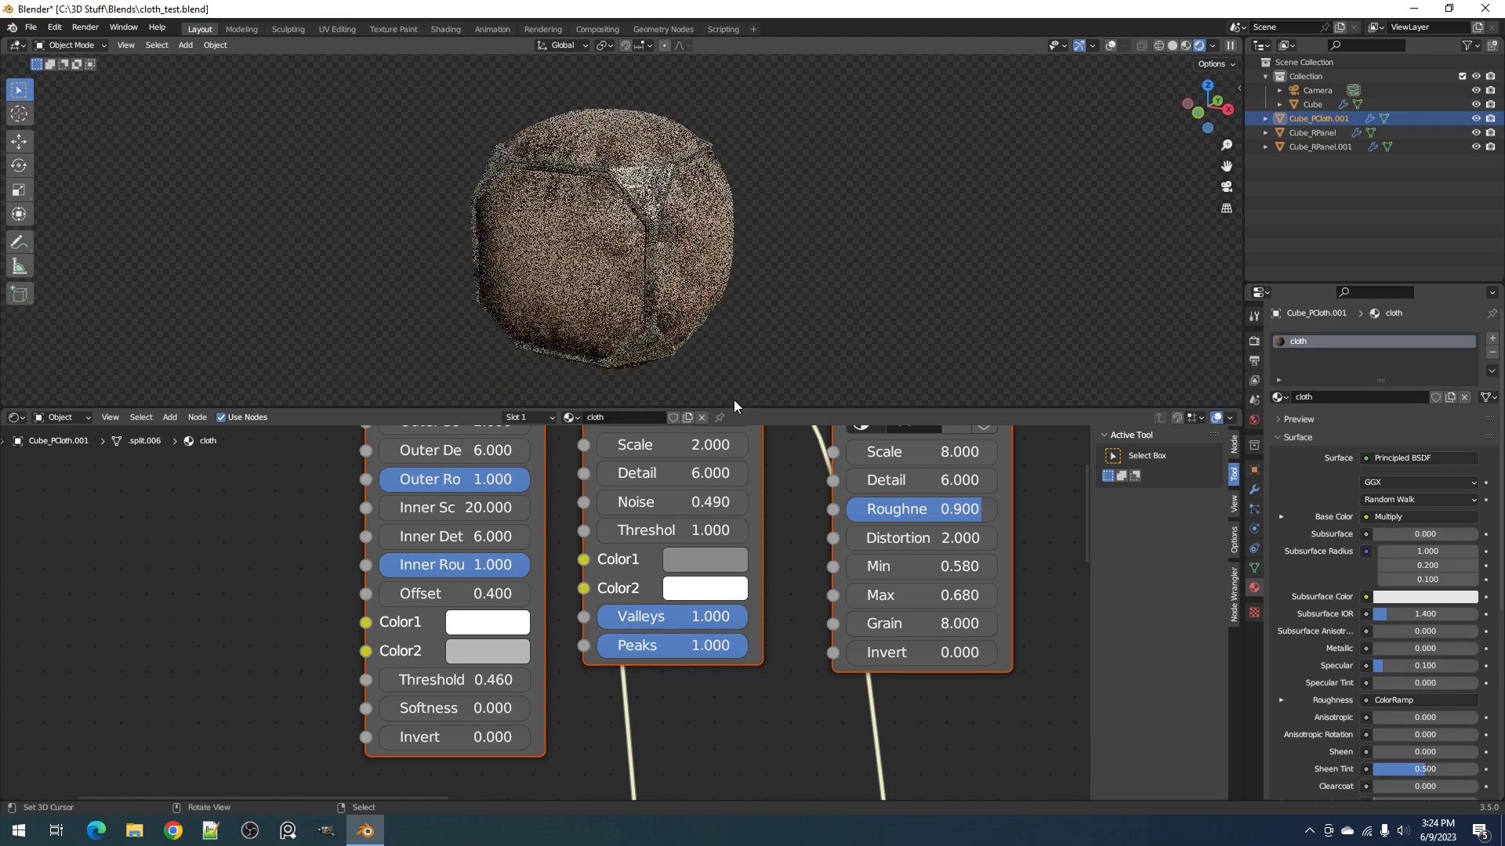
Step: Lighten the cloth Cavity Mask's Color1 to a grey with Value 0.535
click(715, 561)
mouse_move(880, 229)
mouse_down()
mouse_move(884, 203)
mouse_move(884, 234)
mouse_up()
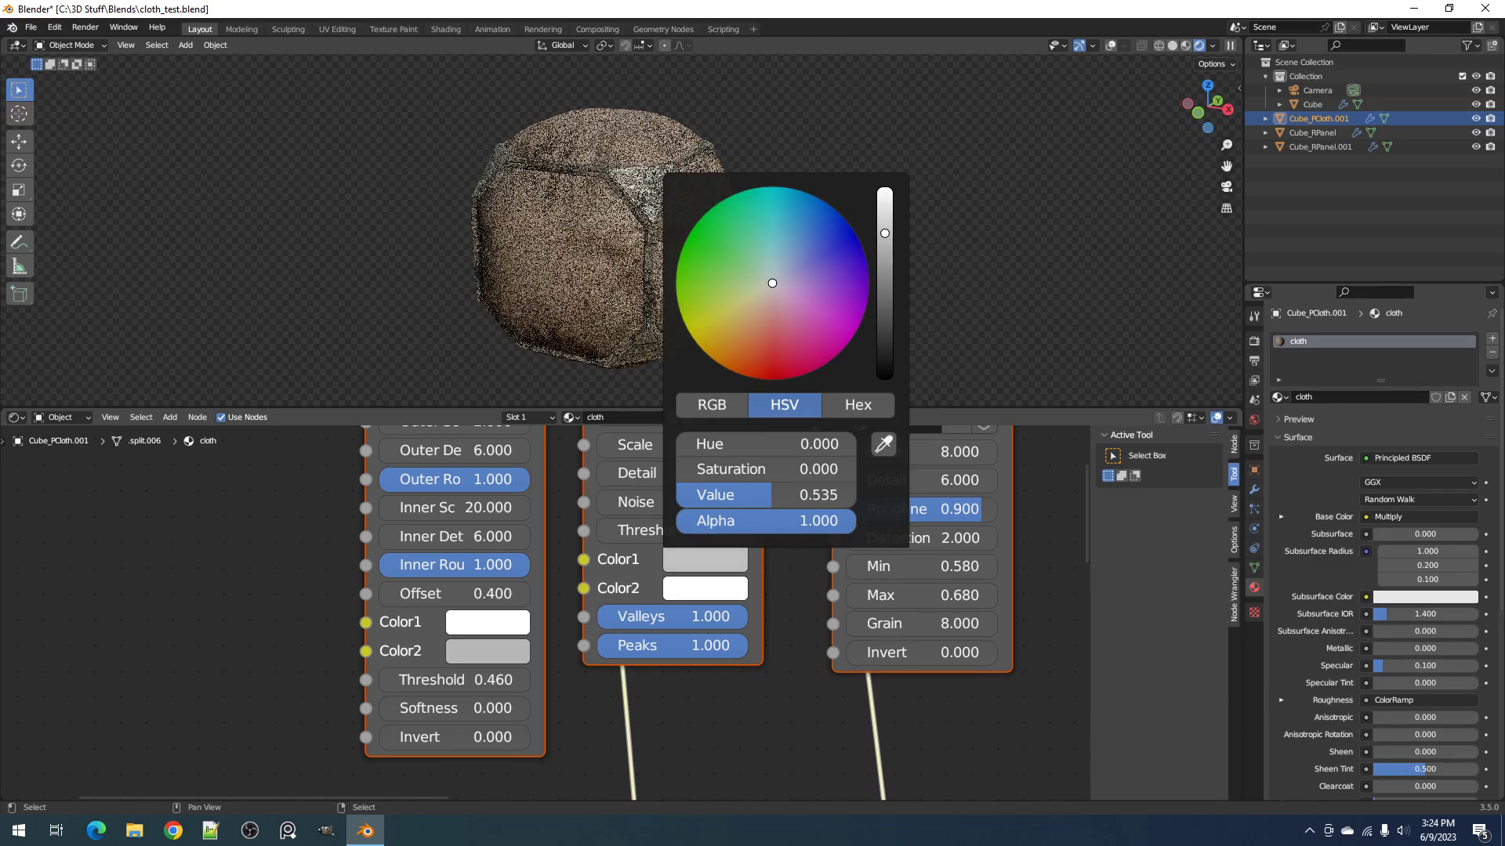
middle_drag(904, 237, 743, 266)
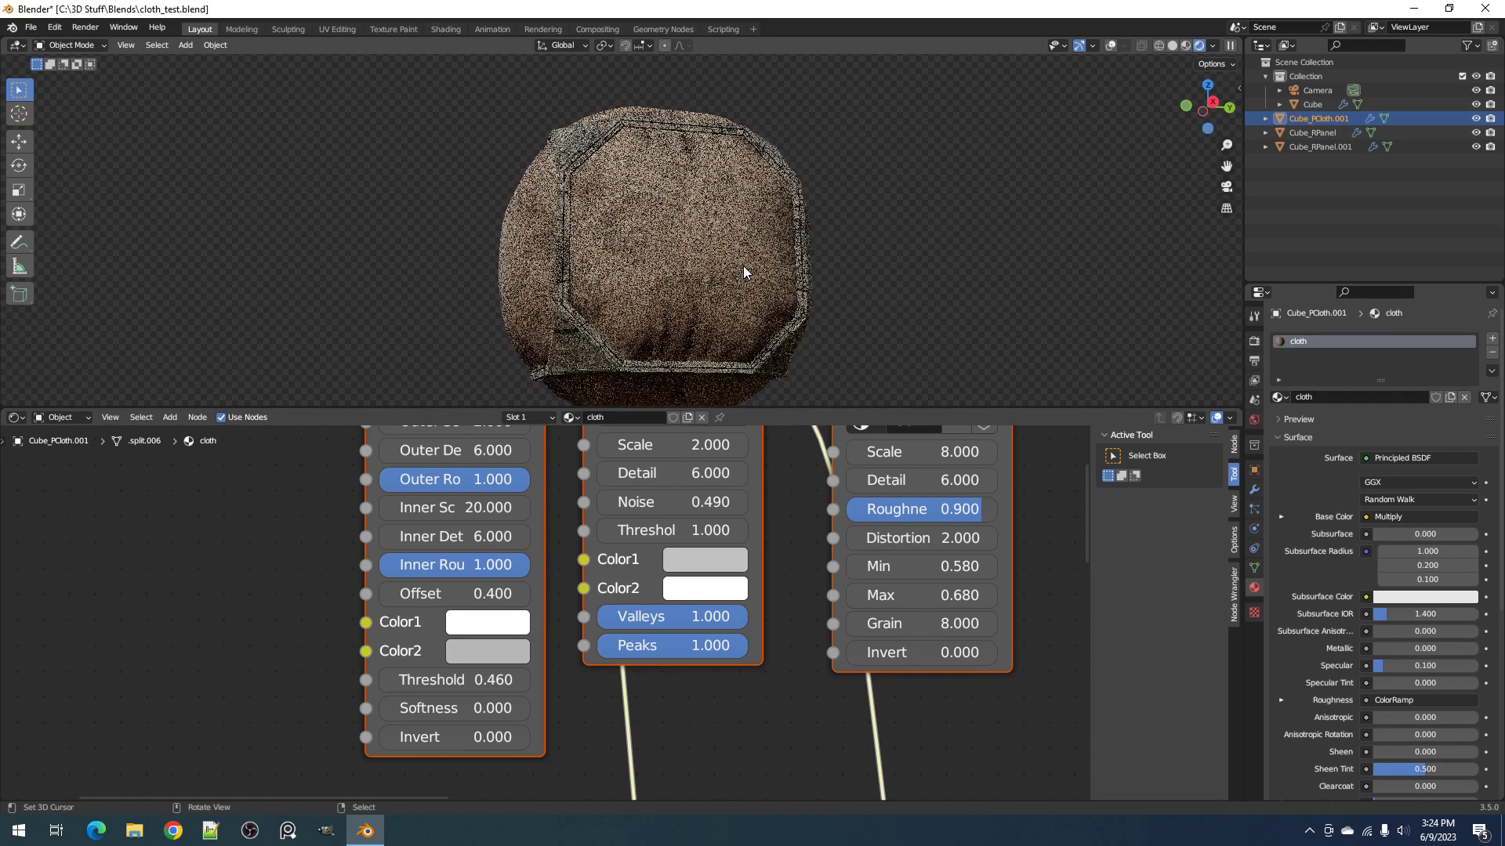
scroll(933, 628, down, 2)
scroll(933, 628, down, 3)
middle_drag(984, 539, 897, 548)
scroll(890, 542, up, 4)
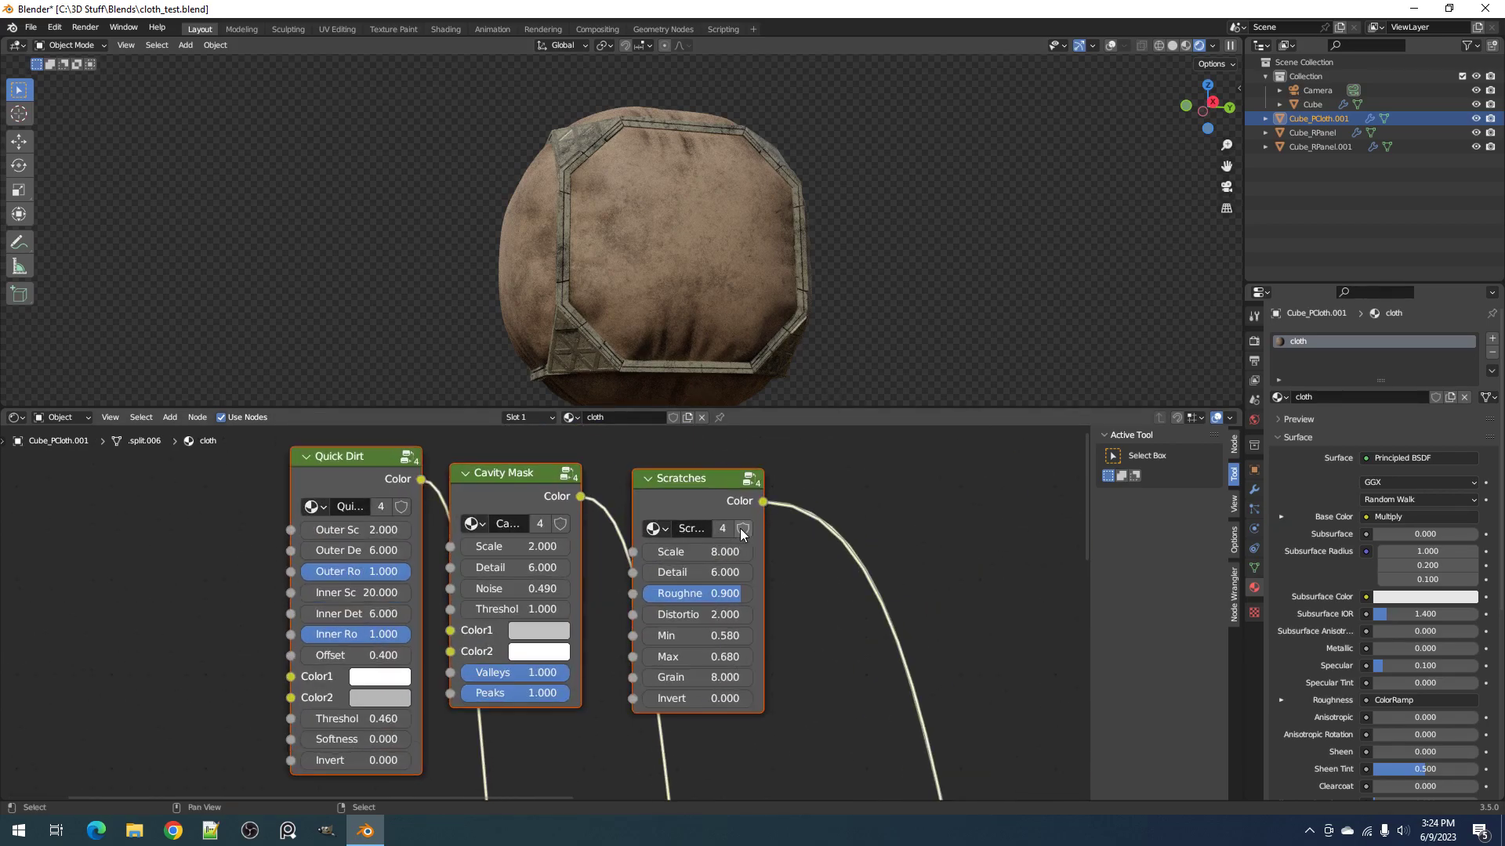
Step: Select the metal panel object and set its Quick Dirt Color2 to a grey with Value 0.422
middle_drag(742, 248, 765, 283)
scroll(654, 205, up, 4)
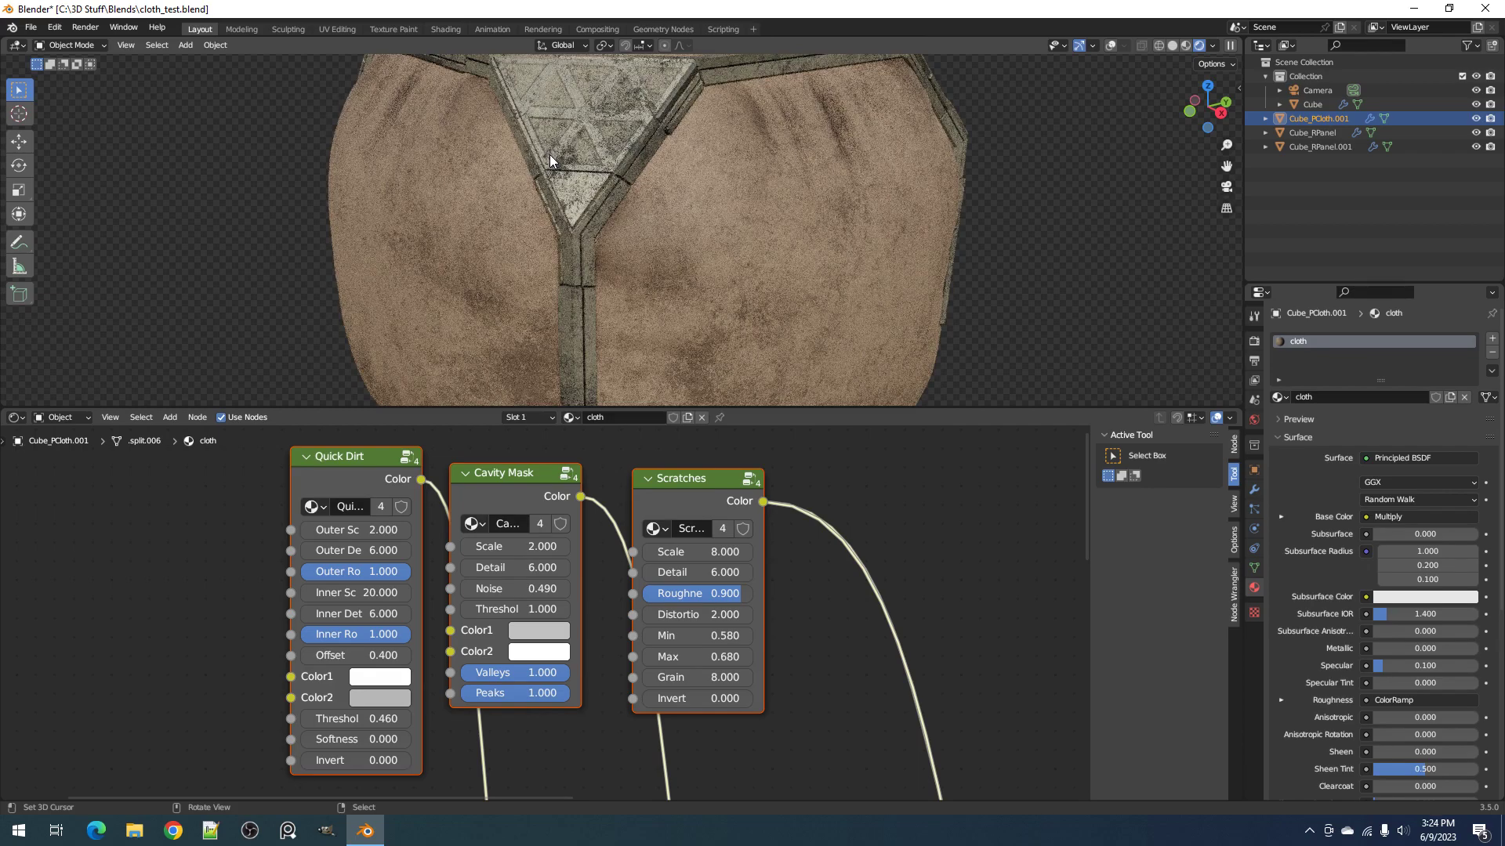
click(548, 154)
scroll(604, 511, down, 2)
scroll(627, 605, up, 2)
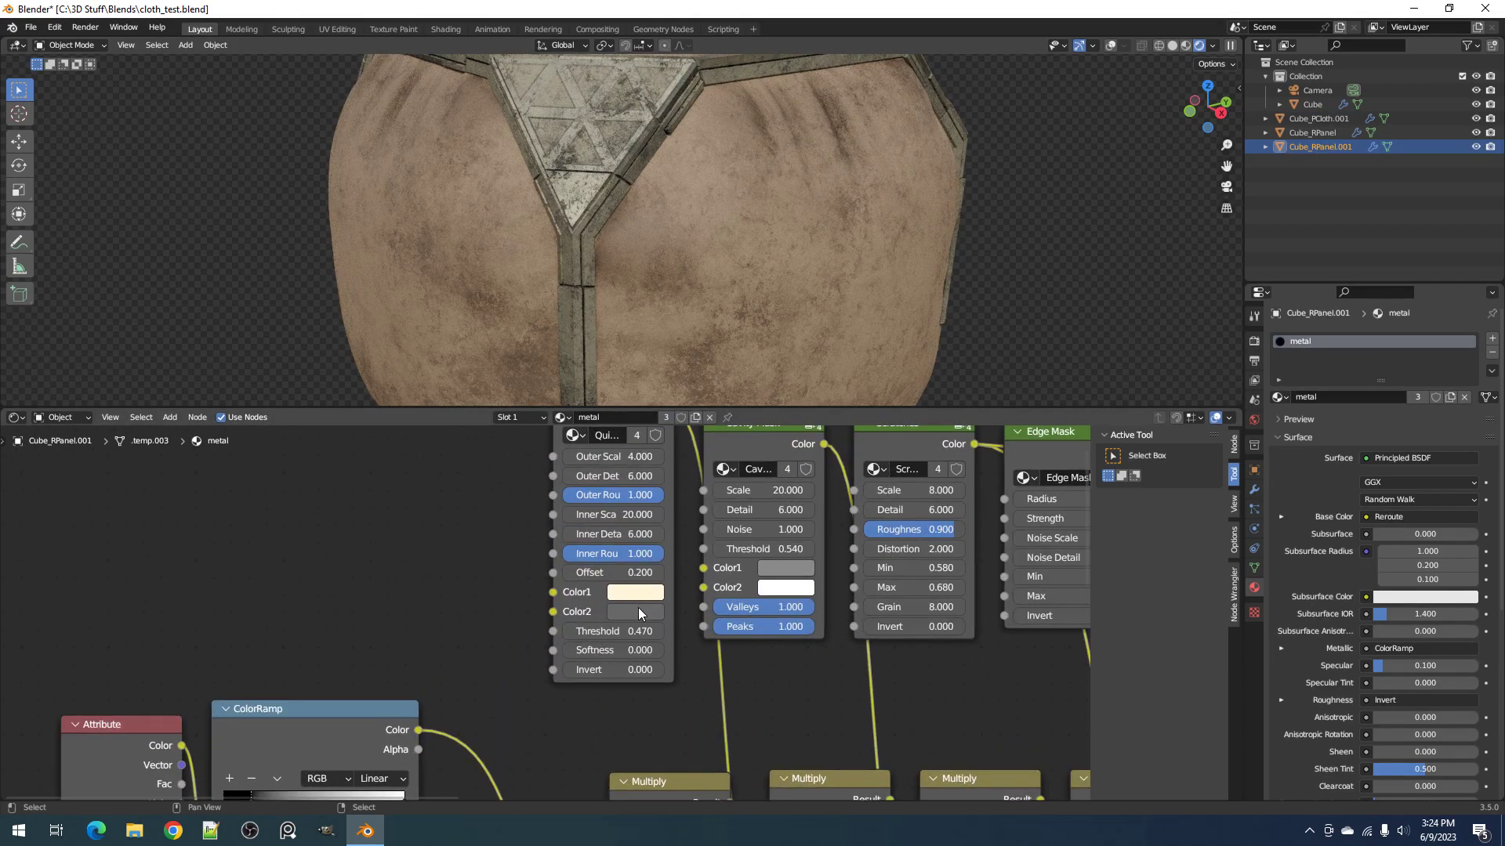
click(637, 610)
click(757, 410)
mouse_move(757, 411)
mouse_down()
mouse_move(757, 371)
mouse_move(757, 484)
mouse_move(757, 379)
mouse_move(757, 402)
mouse_up()
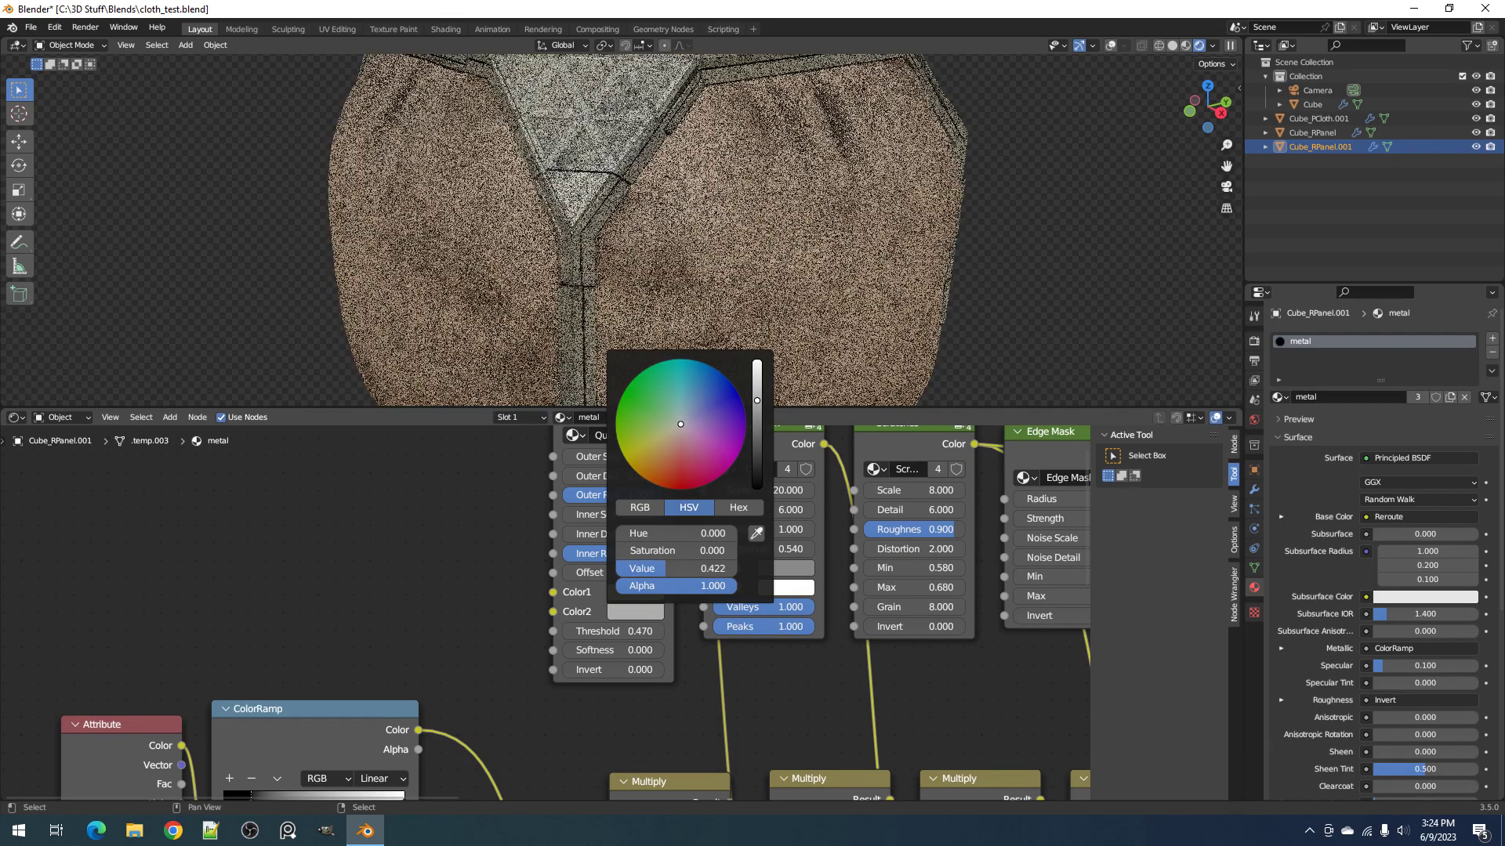
Step: Darken the grey of Color1 in the metal material's Cavity Mask
scroll(627, 541, down, 3)
middle_drag(775, 592, 664, 657)
scroll(664, 657, up, 3)
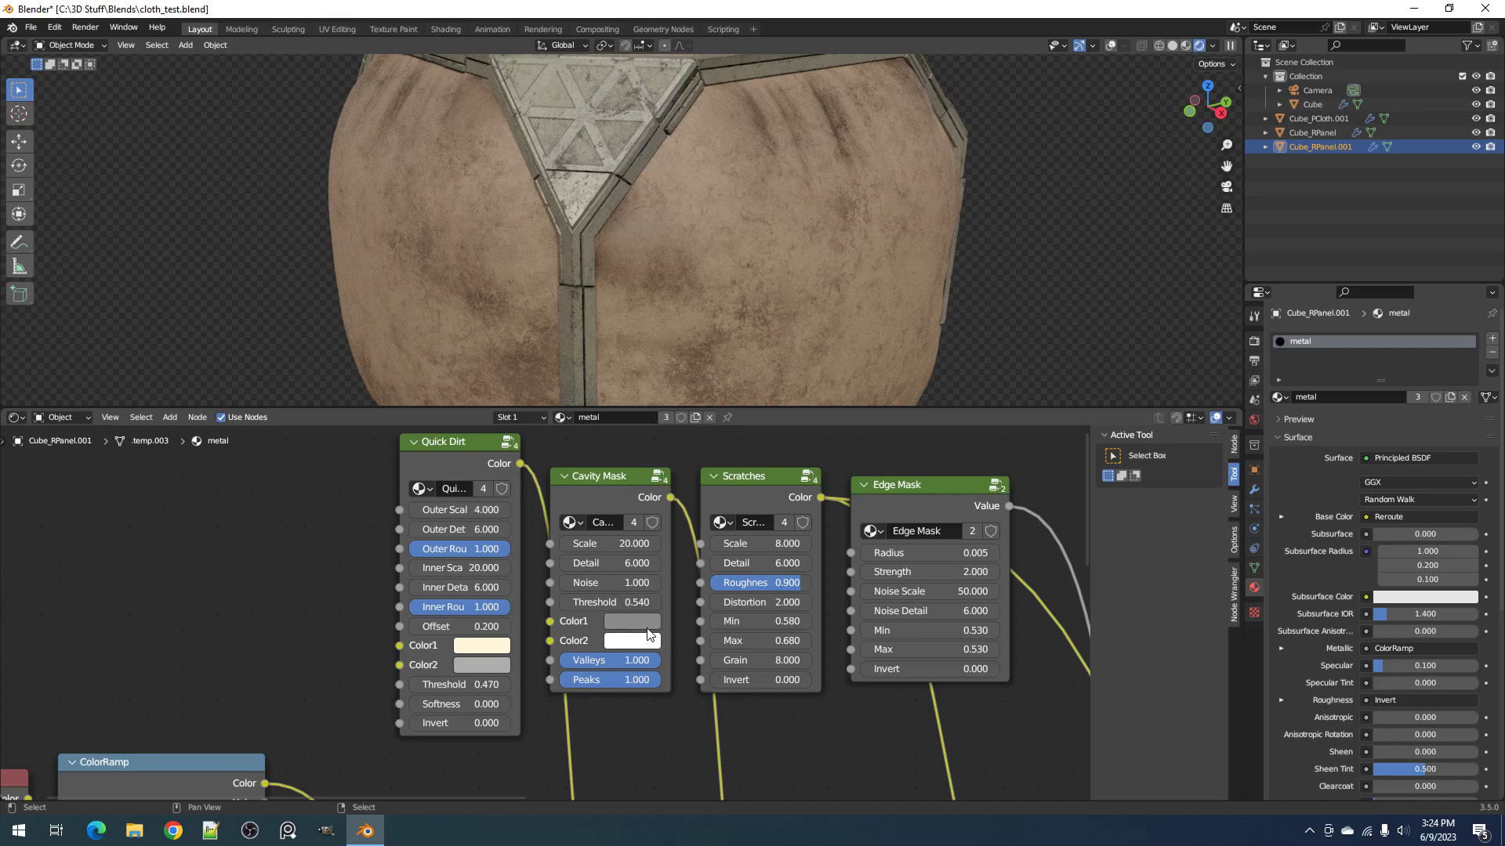
click(648, 626)
drag(752, 408, 753, 441)
scroll(765, 247, down, 1)
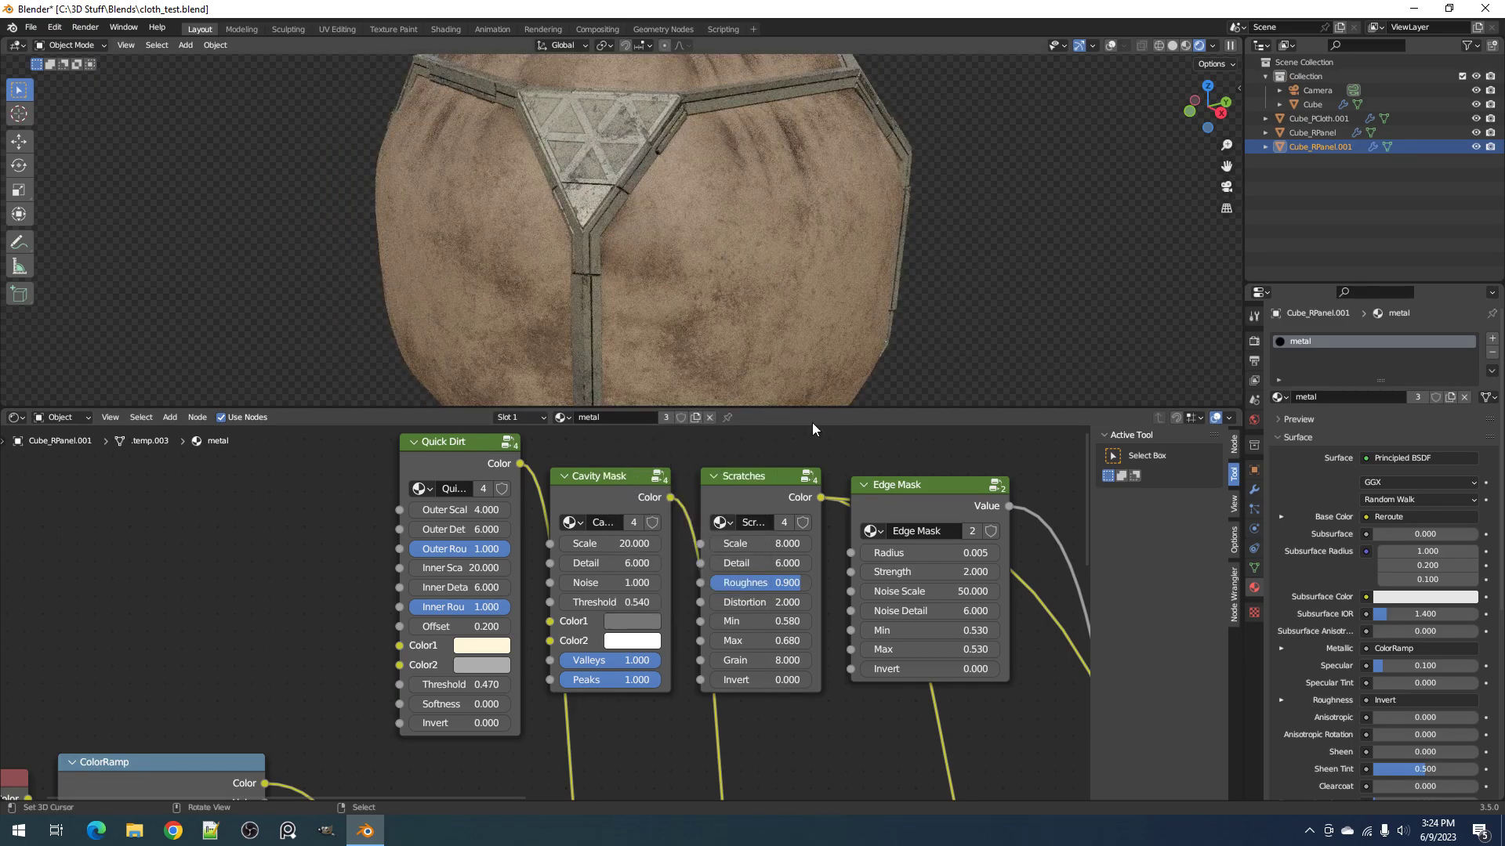
Step: Set the metal Scratches group's Max to 0.640 while previewing its output, and restore the Principled BSDF output
ctrl+shift+click(763, 482)
scroll(713, 234, up, 6)
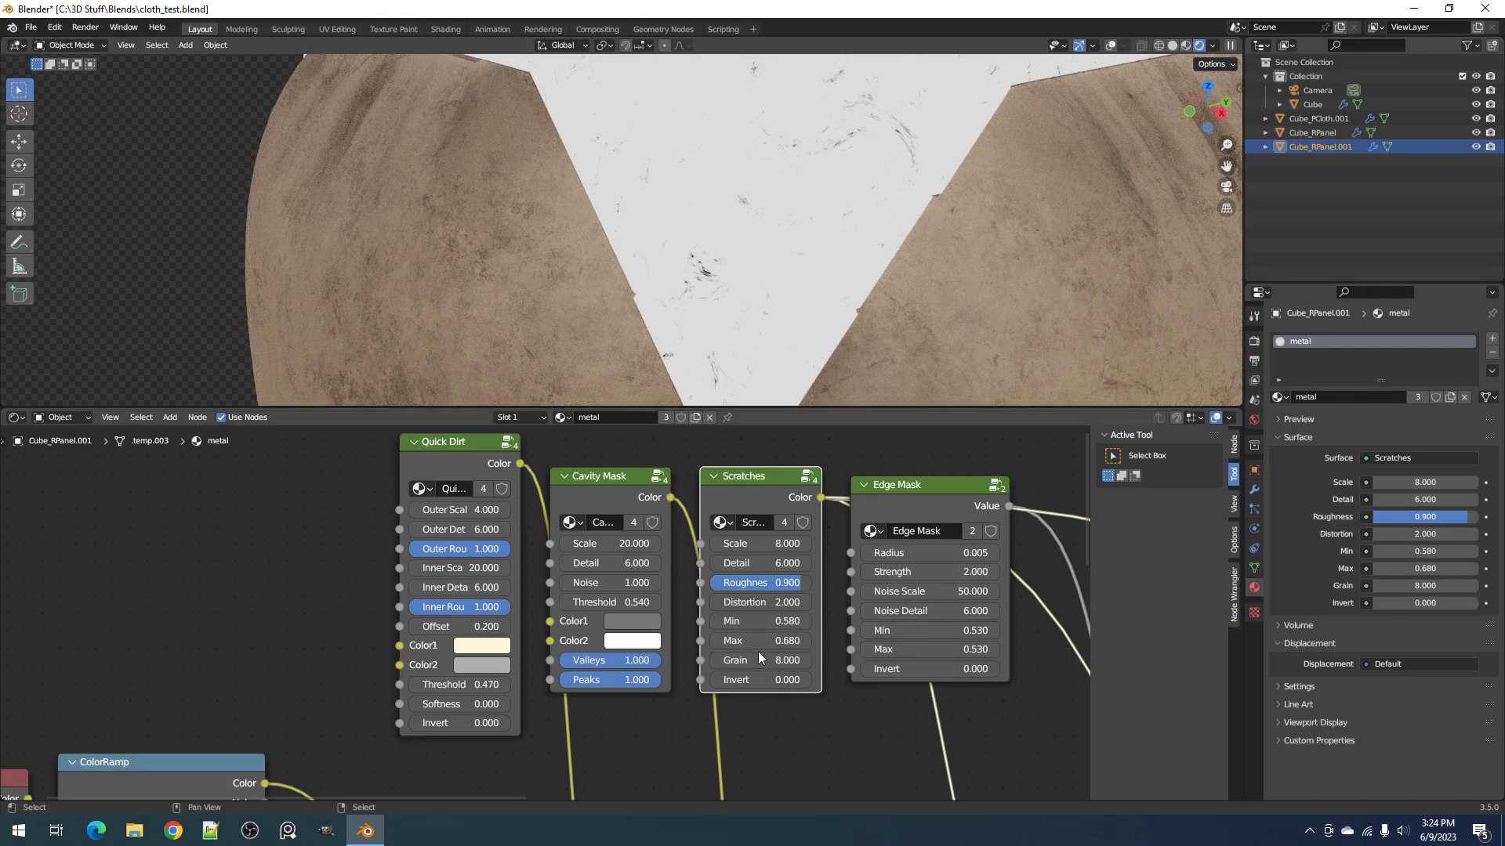
drag(760, 641, 756, 641)
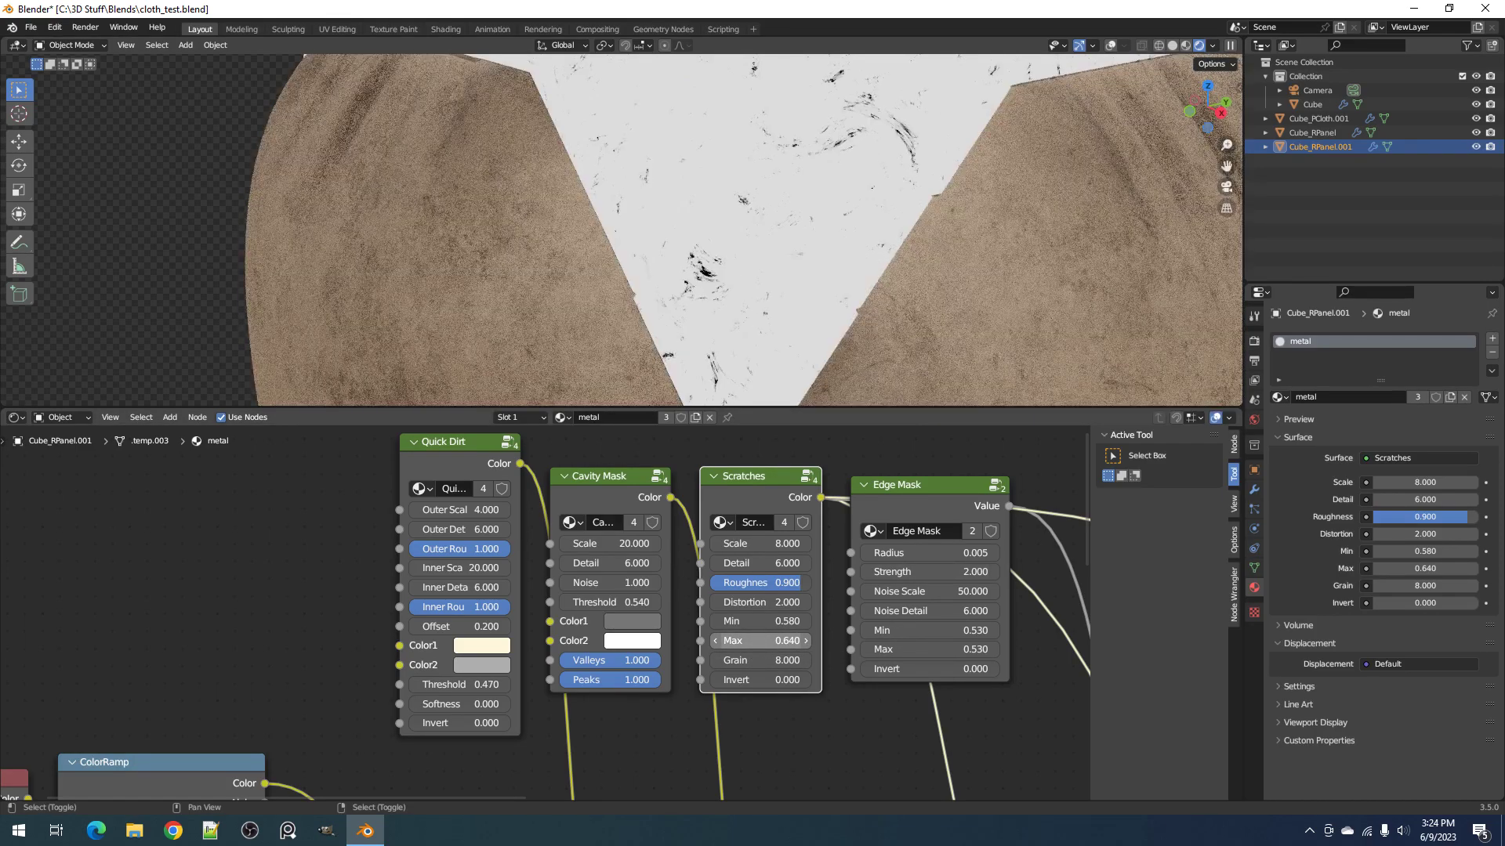
scroll(952, 627, down, 5)
middle_drag(945, 627, 746, 556)
scroll(933, 629, up, 1)
ctrl+shift+click(878, 643)
Step: Set the metal Scratches group's Scale to 16 and its Max to 0.890
middle_drag(407, 608, 867, 653)
scroll(675, 594, up, 5)
scroll(674, 600, up, 3)
double_click(690, 524)
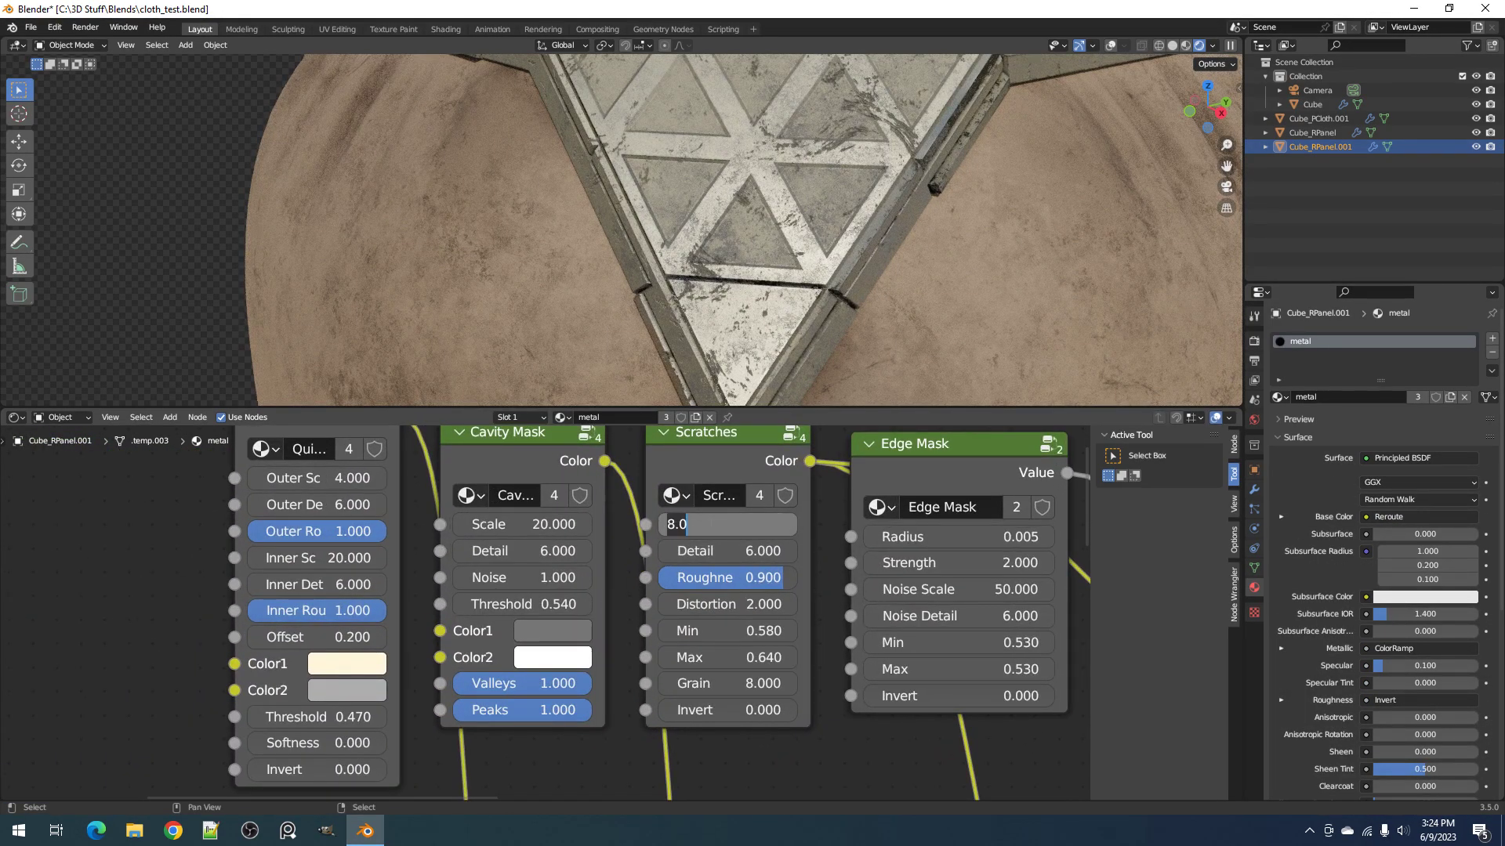
text(16)
key(Return)
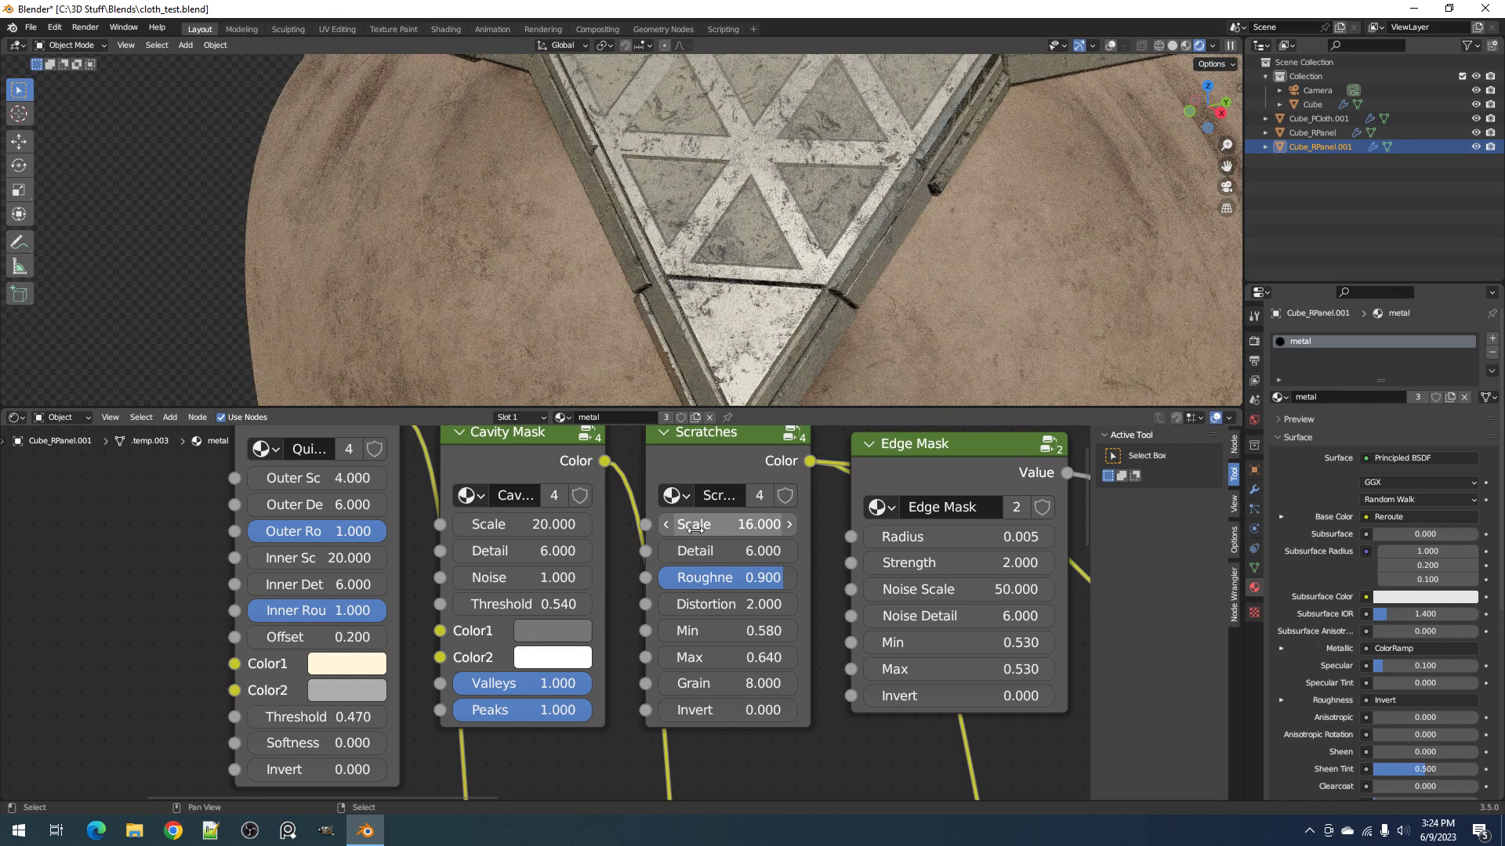
shift+drag(727, 657, 747, 658)
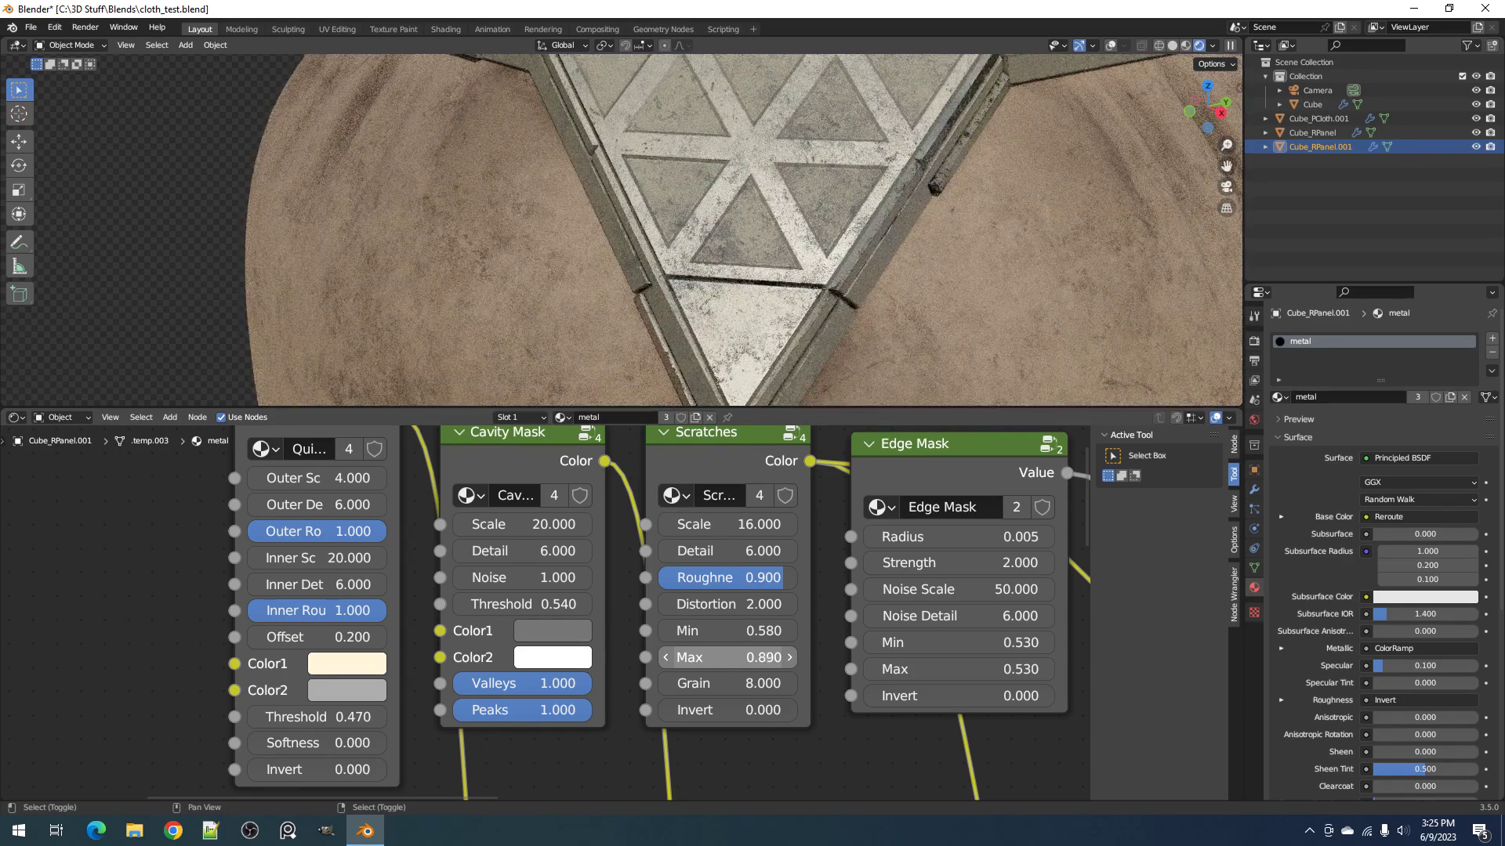
Step: Preview the Edge Mask output on the metal panel, then restore the Principled BSDF output and inspect the panel closely
scroll(871, 591, down, 2)
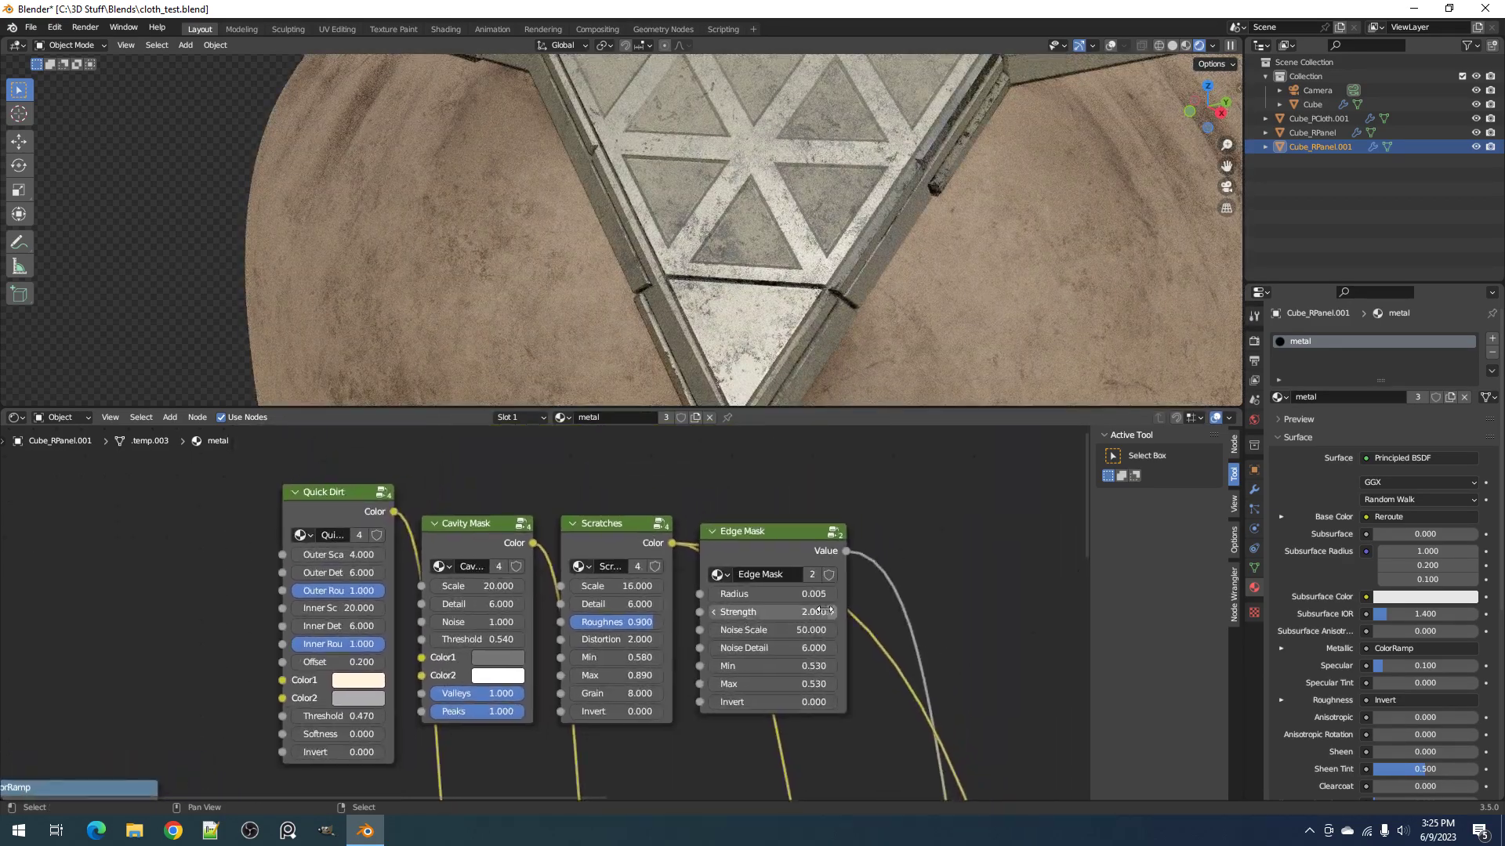
ctrl+shift+click(788, 547)
scroll(802, 552, down, 3)
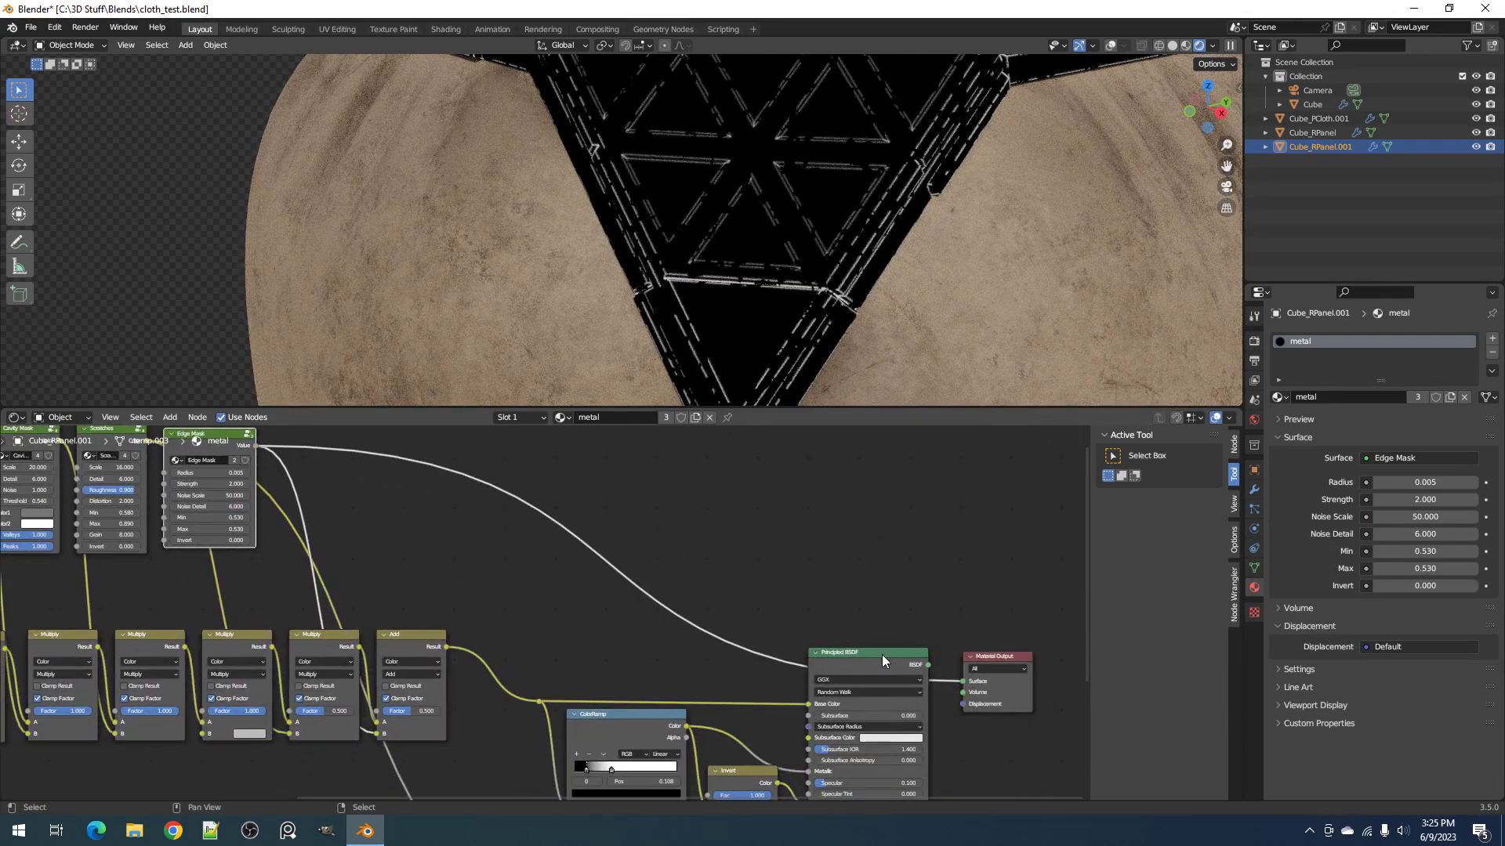
ctrl+shift+click(882, 655)
middle_drag(674, 614, 725, 672)
scroll(802, 322, up, 5)
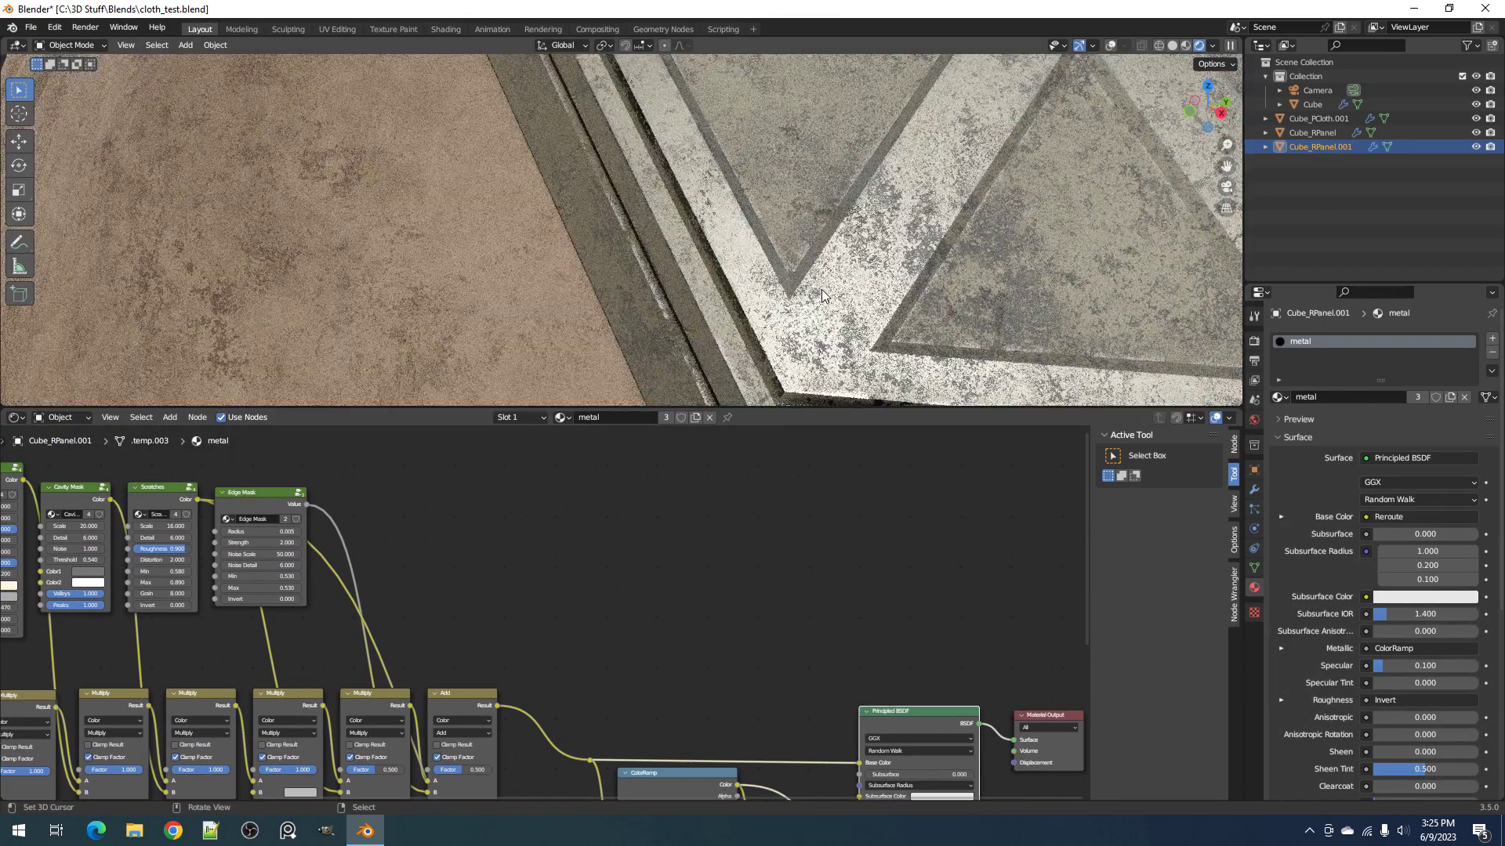
Step: Preview the Edge Mask output and set its Min to 0.450 and Max to 0.970
middle_drag(373, 549, 744, 594)
scroll(679, 581, up, 5)
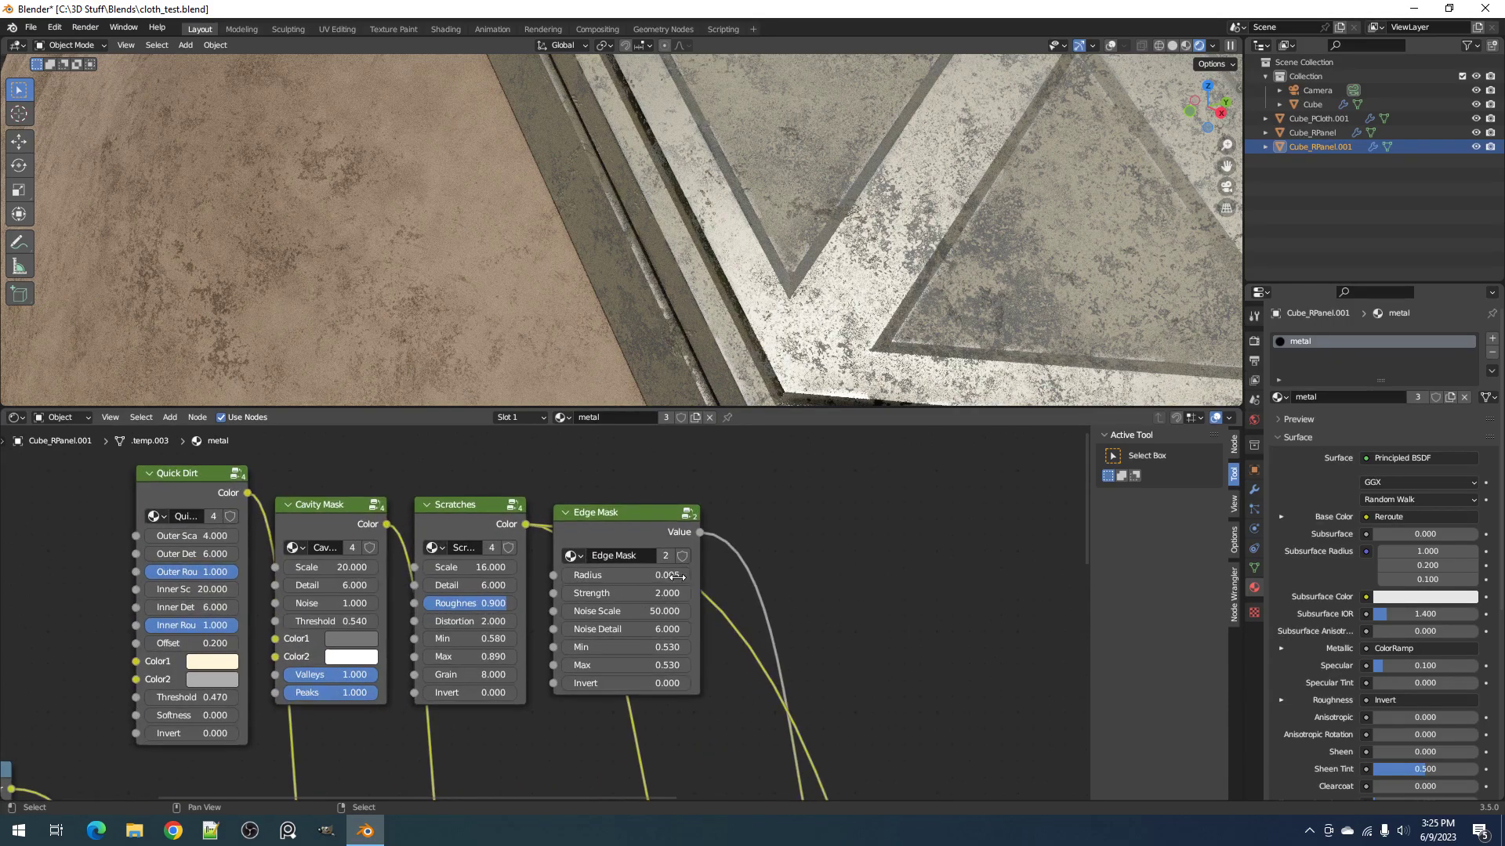
ctrl+shift+click(632, 523)
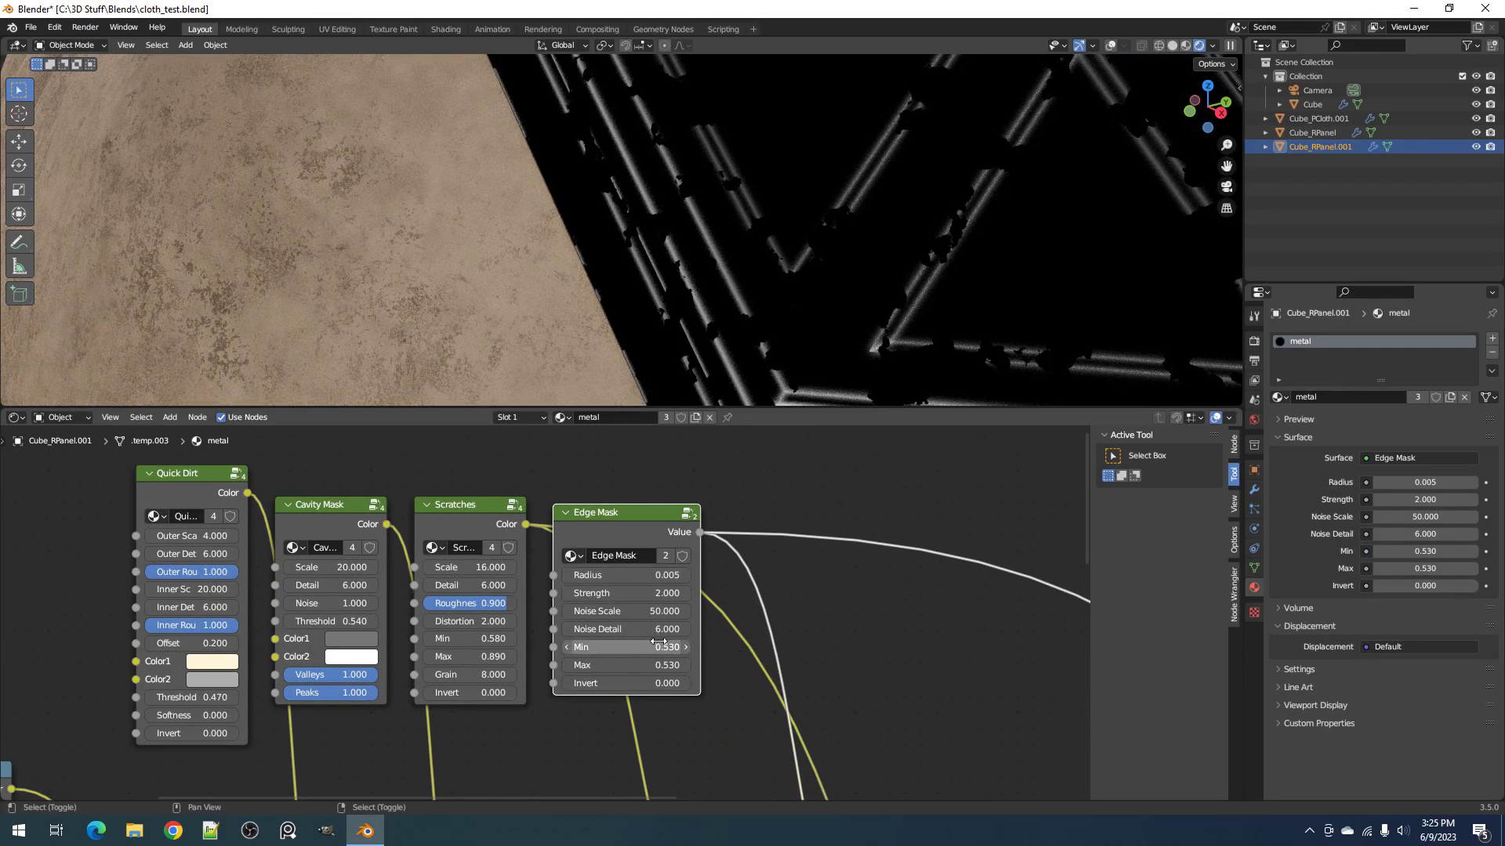
drag(626, 647, 663, 665)
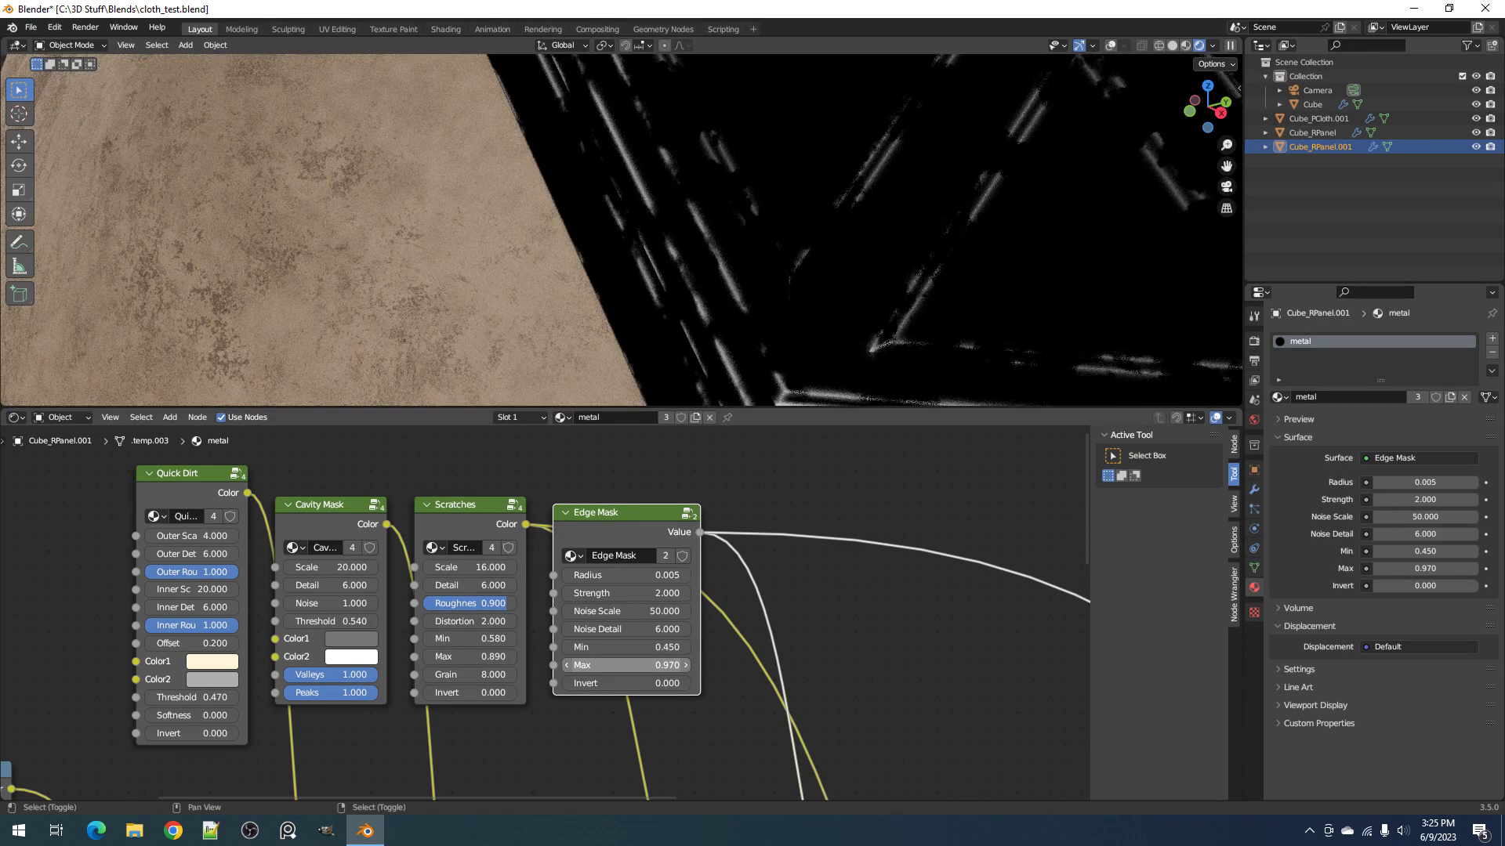
Step: Restore the Principled BSDF output on the metal material and view the whole model
scroll(849, 635, down, 5)
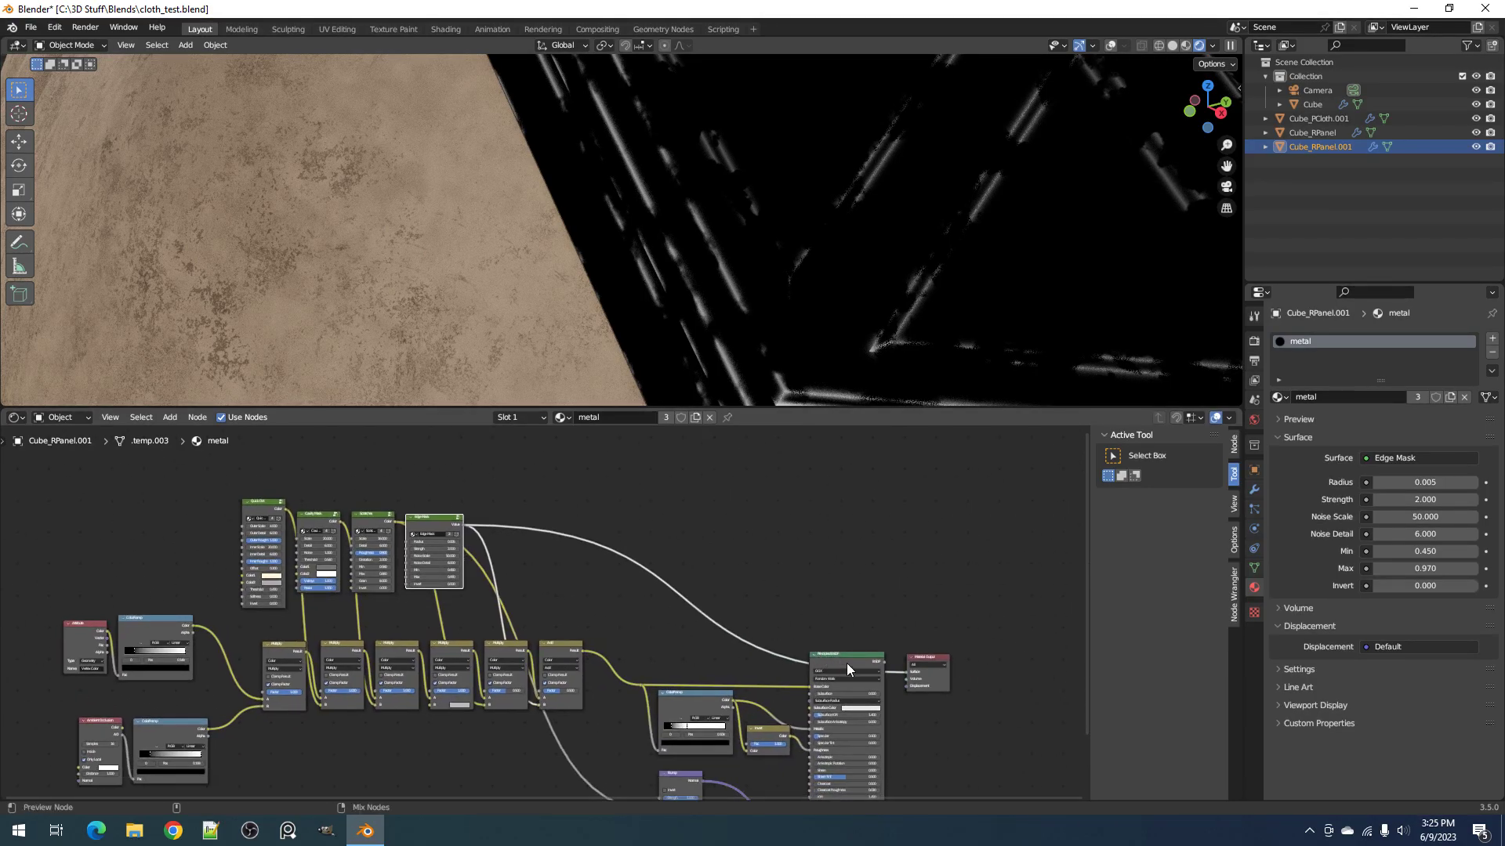
ctrl+shift+click(846, 663)
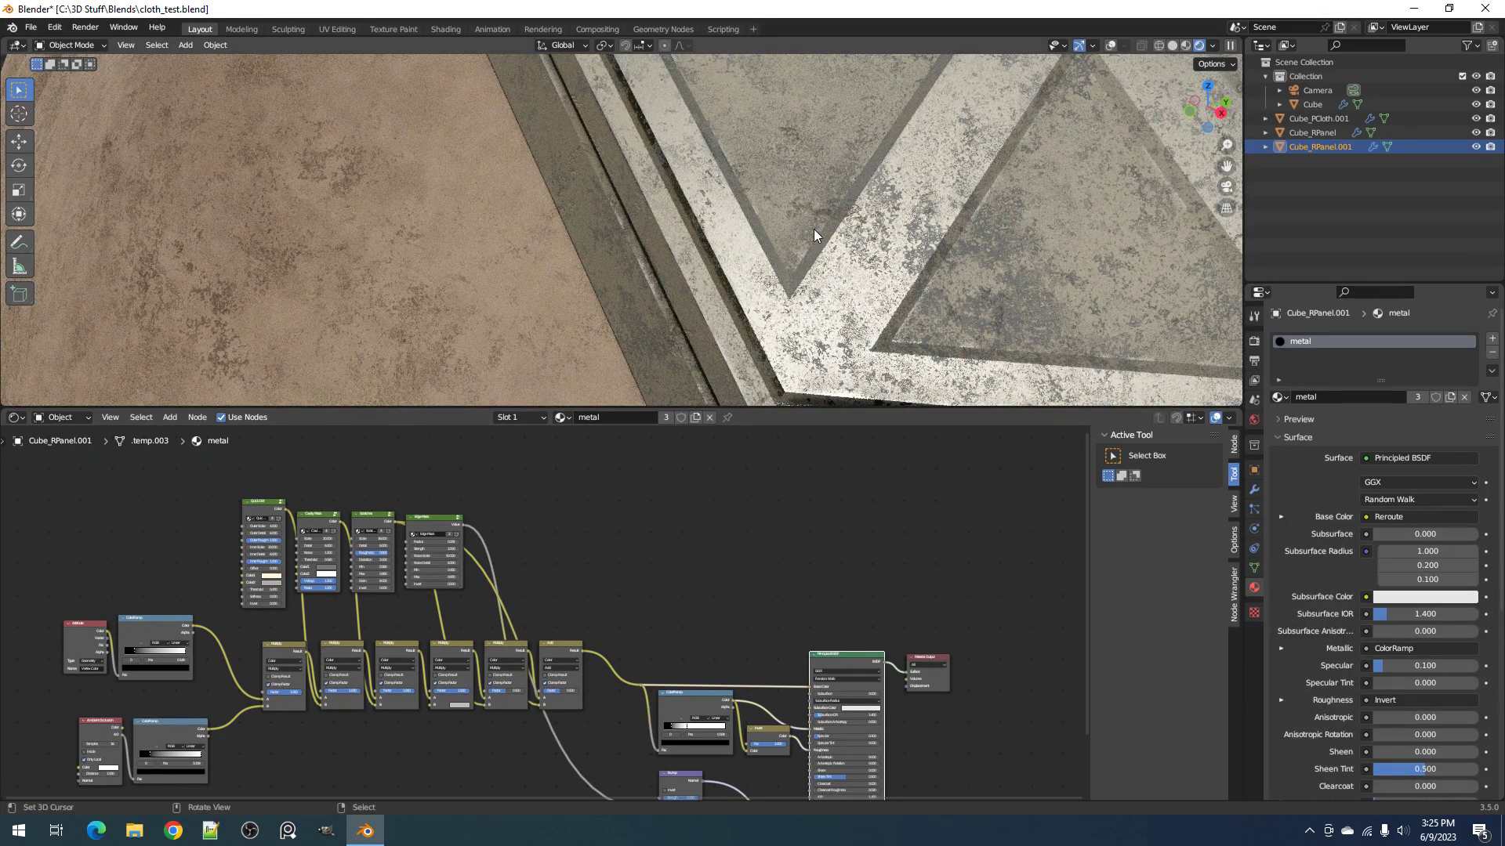
scroll(813, 229, down, 8)
scroll(814, 229, down, 4)
mouse_move(750, 317)
middle_down()
mouse_move(745, 233)
mouse_move(748, 299)
middle_up()
scroll(748, 298, down, 3)
Step: Save the file in Solid shading and maximize the 3D viewport
key(z)
click(878, 290)
key(ctrl+s)
key(ctrl+space)
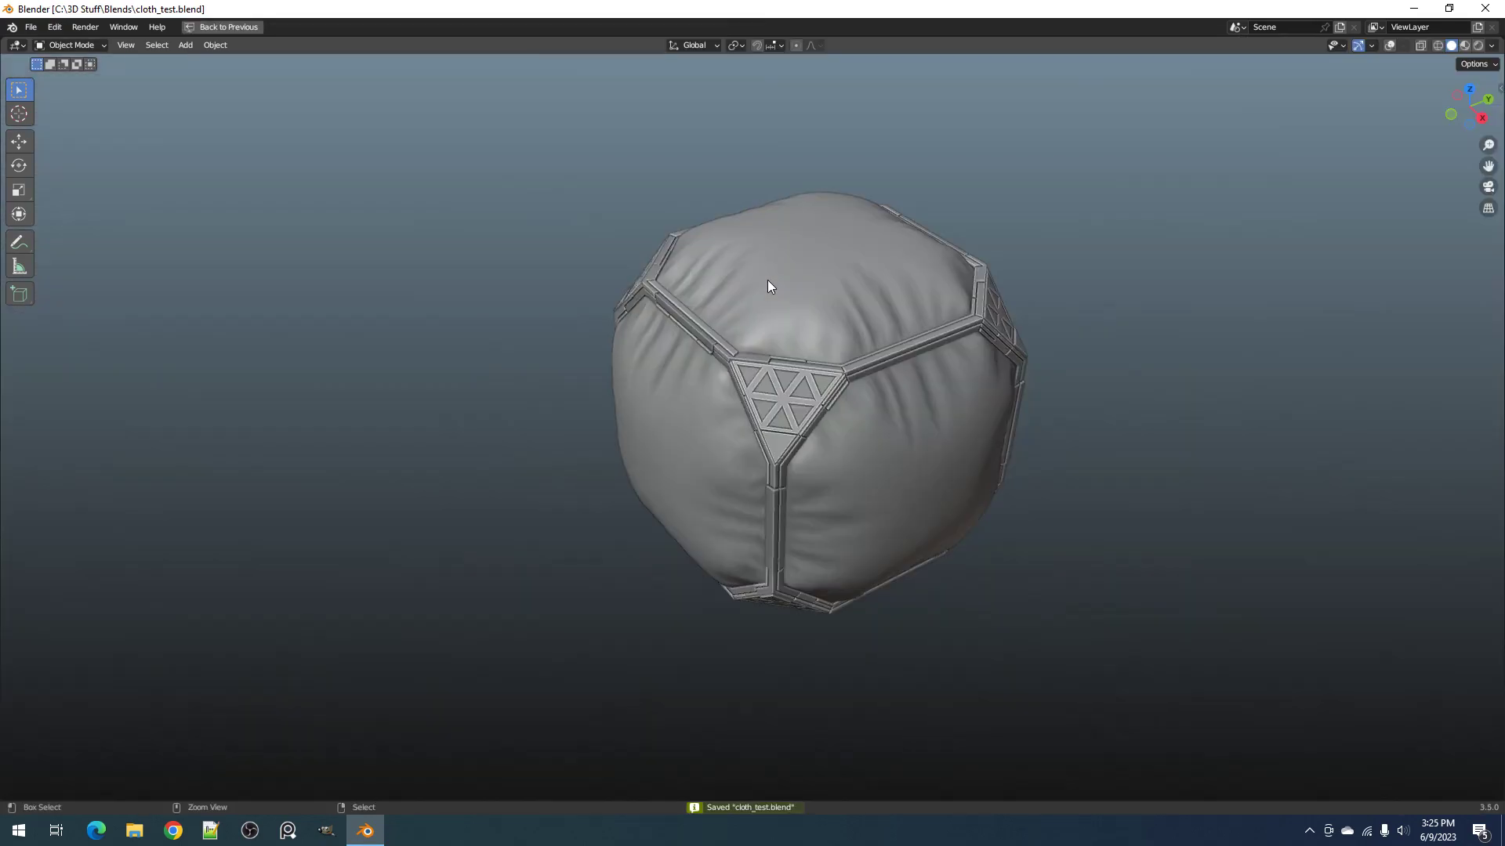
Step: Switch to Rendered shading and inspect the cloth and metal panels around the whole model
scroll(769, 285, up, 5)
key(z)
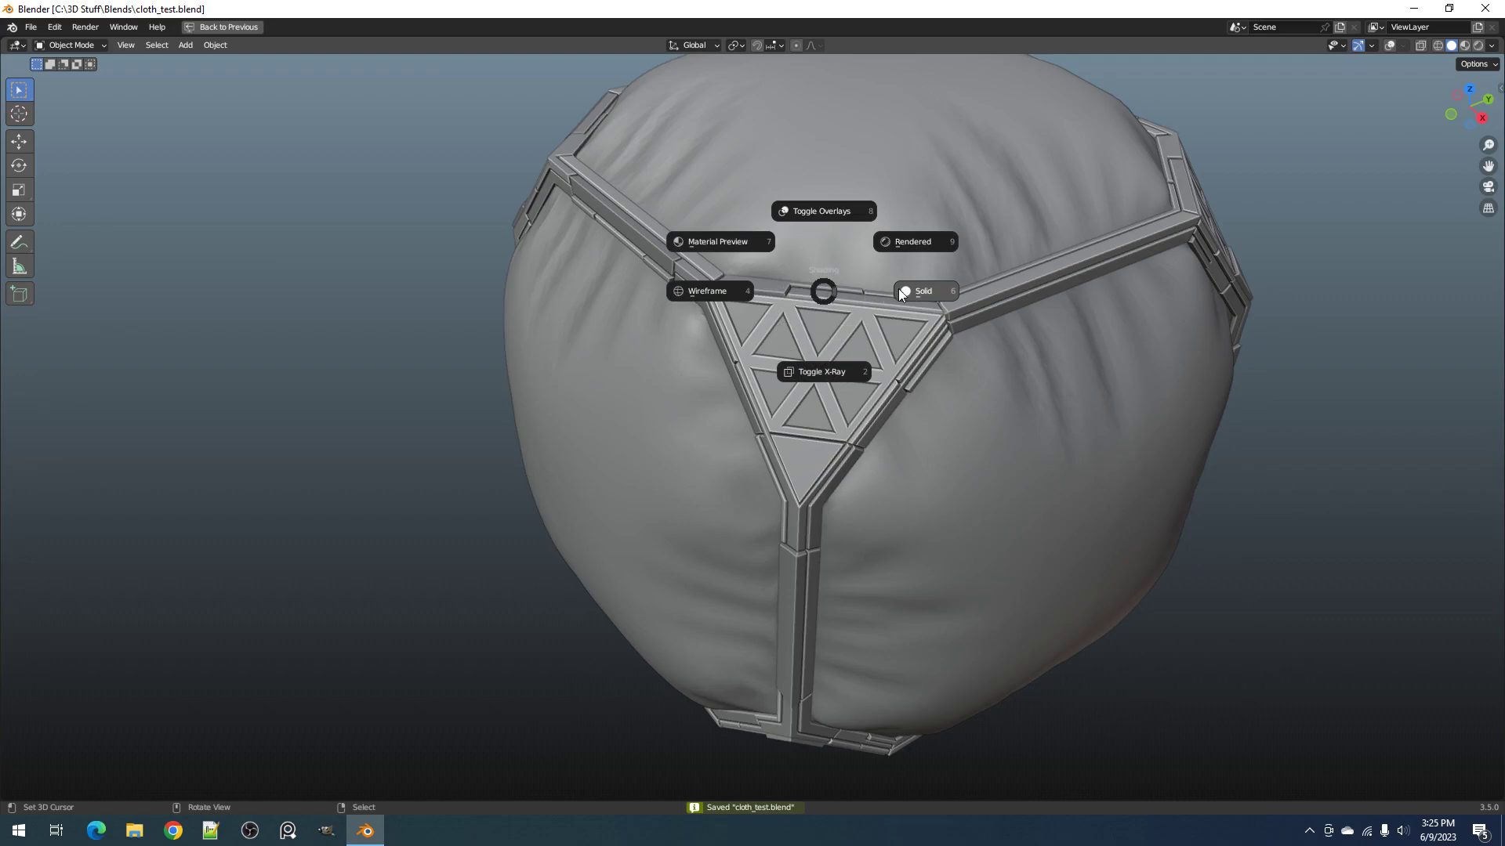
click(914, 240)
scroll(928, 326, down, 4)
mouse_move(909, 345)
middle_down()
mouse_move(782, 391)
mouse_move(926, 437)
mouse_move(836, 453)
middle_up()
scroll(868, 436, up, 2)
middle_drag(867, 403, 851, 364)
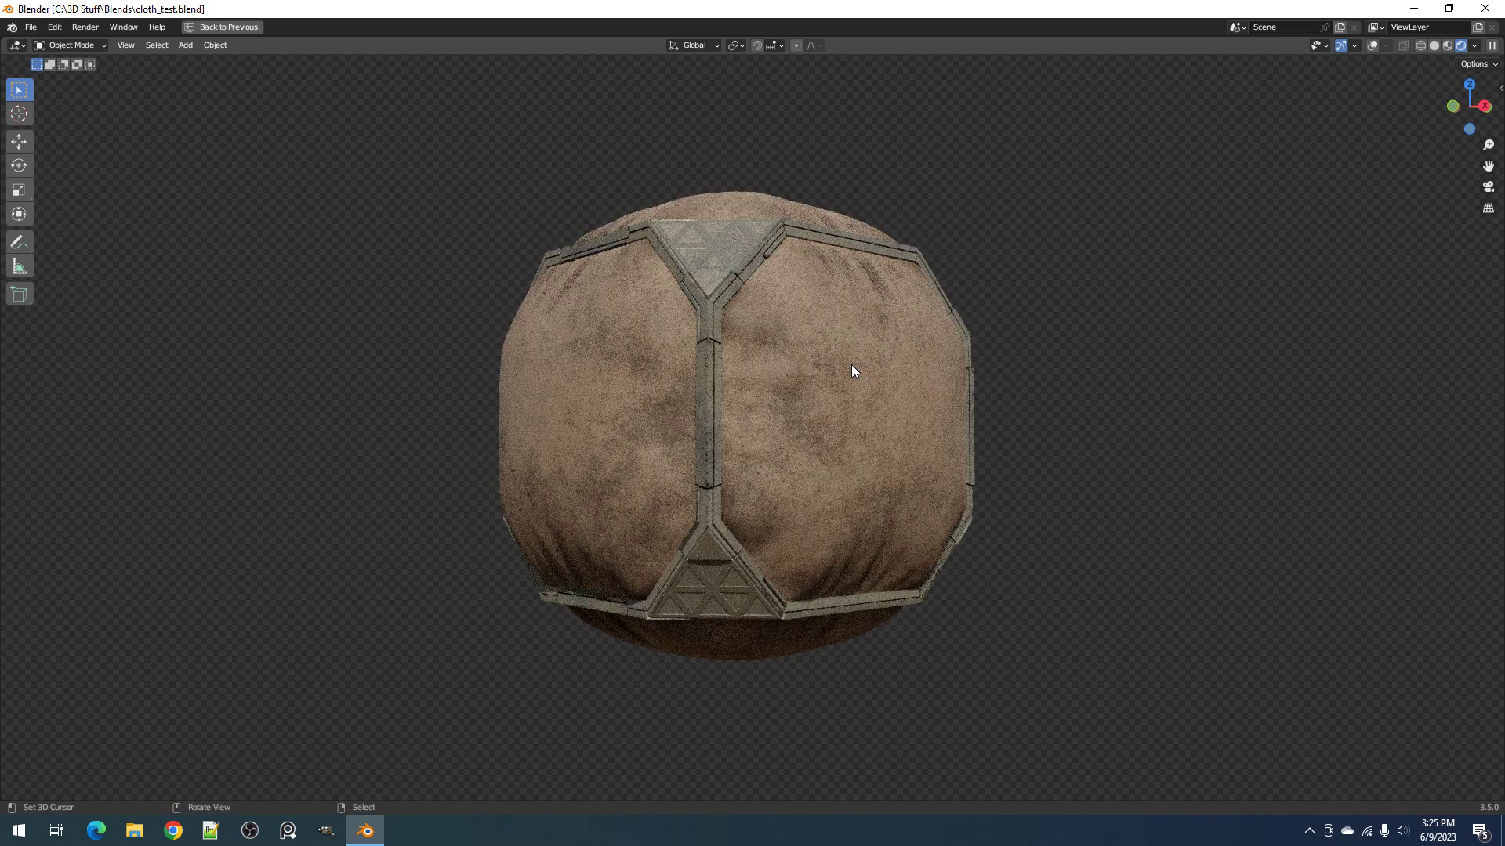
Step: Save the file while in Solid shading and return the viewport to Rendered shading
key(z)
click(931, 365)
mouse_move(717, 275)
middle_down()
mouse_move(768, 314)
mouse_move(788, 482)
mouse_move(773, 290)
middle_up()
key(ctrl+s)
key(z)
click(971, 273)
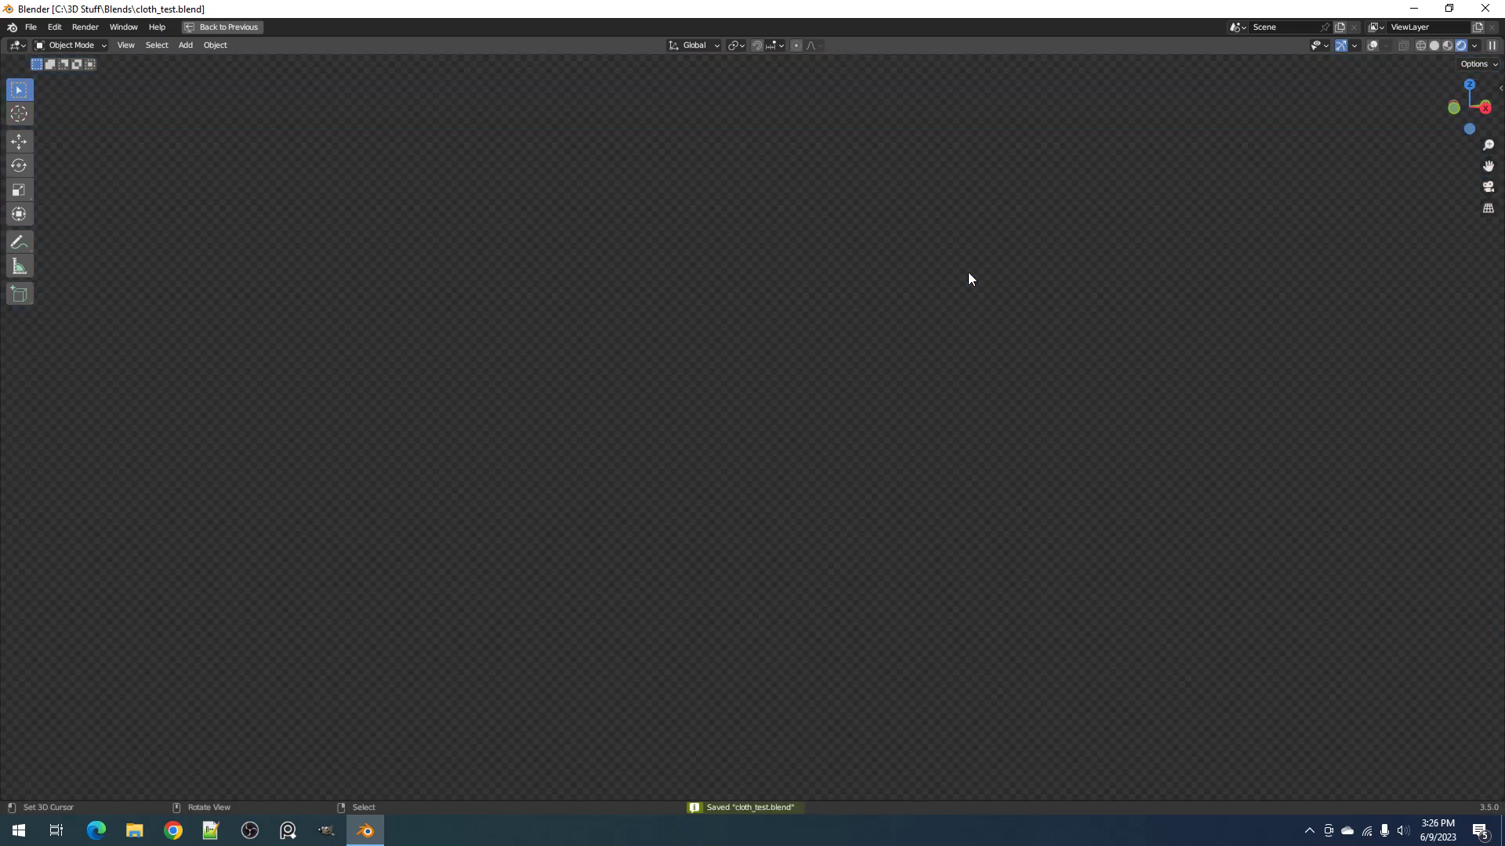
Step: Inspect the rendered model from a higher corner angle and return to Solid shading
mouse_move(966, 271)
middle_down()
mouse_move(928, 335)
mouse_move(923, 467)
mouse_move(867, 440)
middle_up()
scroll(927, 336, down, 2)
scroll(923, 467, up, 3)
key(z)
click(971, 439)
scroll(832, 430, down, 3)
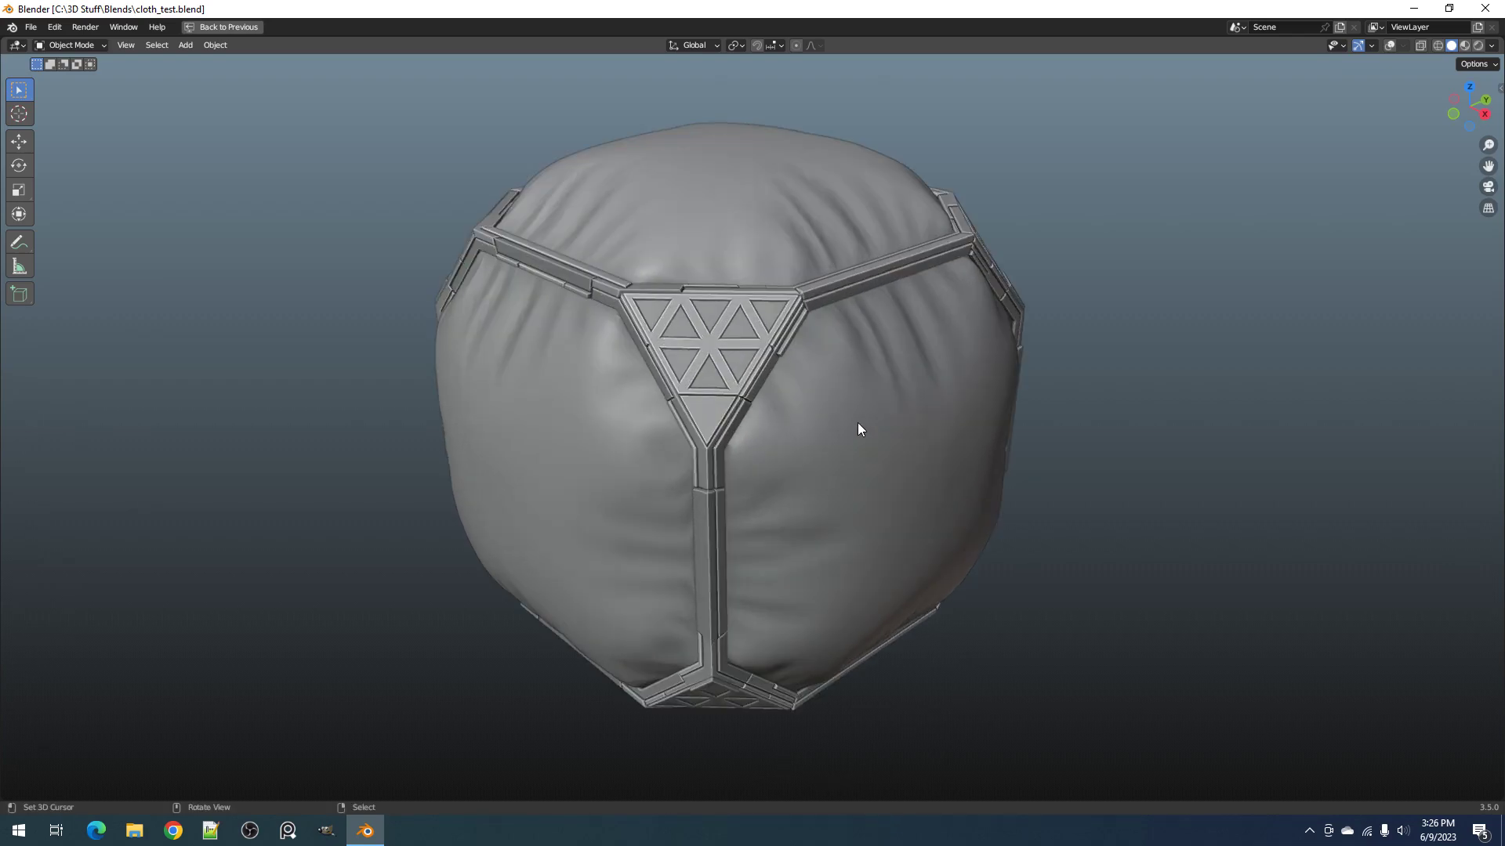
Step: Restore the split layout and examine the metal material's Quick Dirt, Cavity Mask, Scratches and Edge Mask groups and their mix nodes
key(ctrl+space)
scroll(596, 563, down, 2)
middle_drag(456, 594, 539, 595)
scroll(539, 594, up, 4)
scroll(540, 597, up, 1)
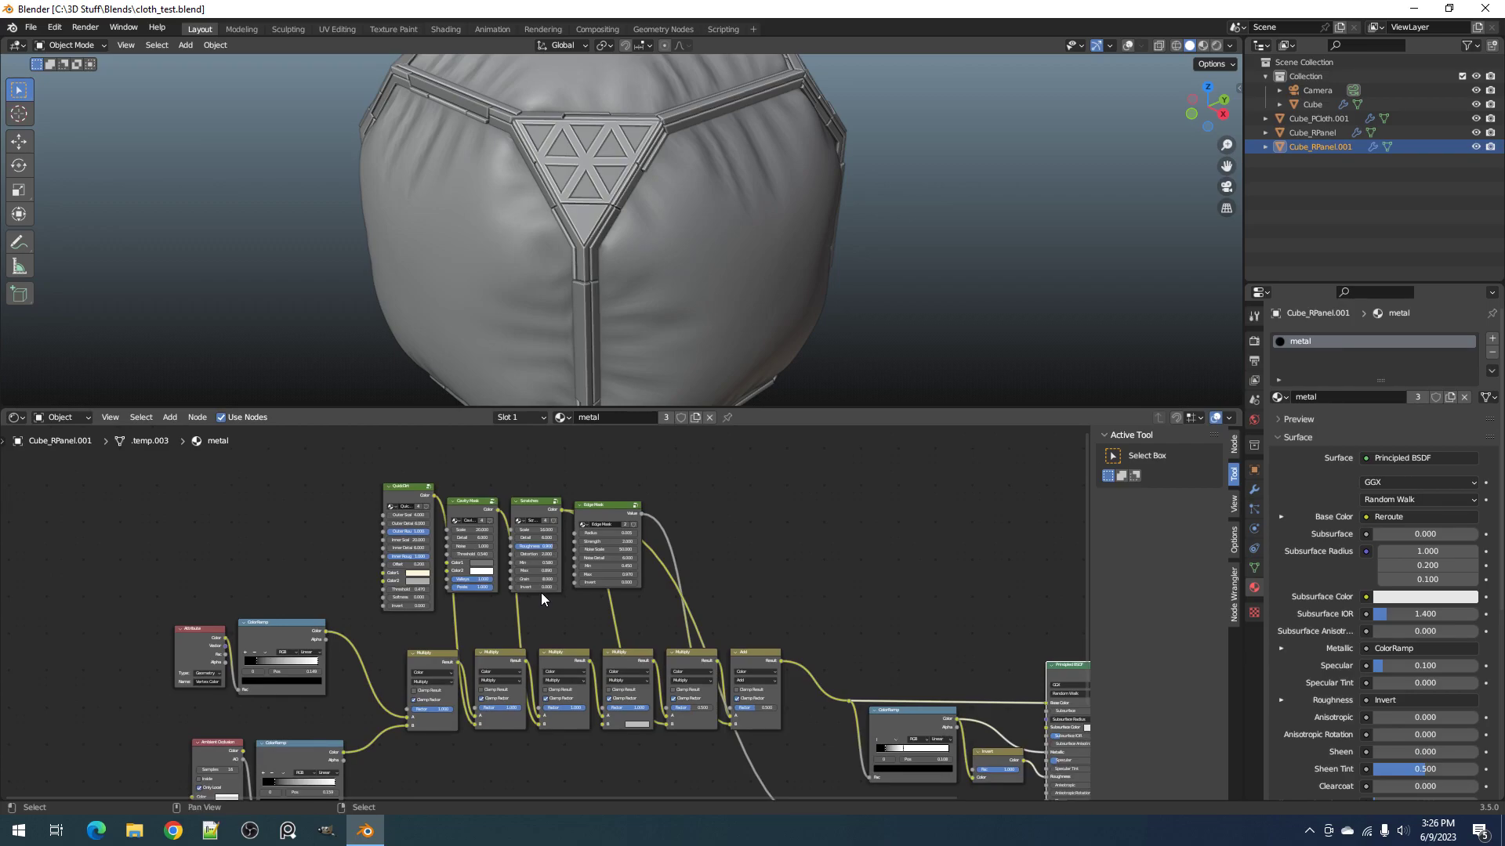
scroll(541, 593, down, 2)
scroll(541, 593, up, 2)
scroll(541, 600, down, 3)
middle_drag(541, 600, 749, 707)
scroll(586, 614, up, 4)
scroll(749, 707, up, 4)
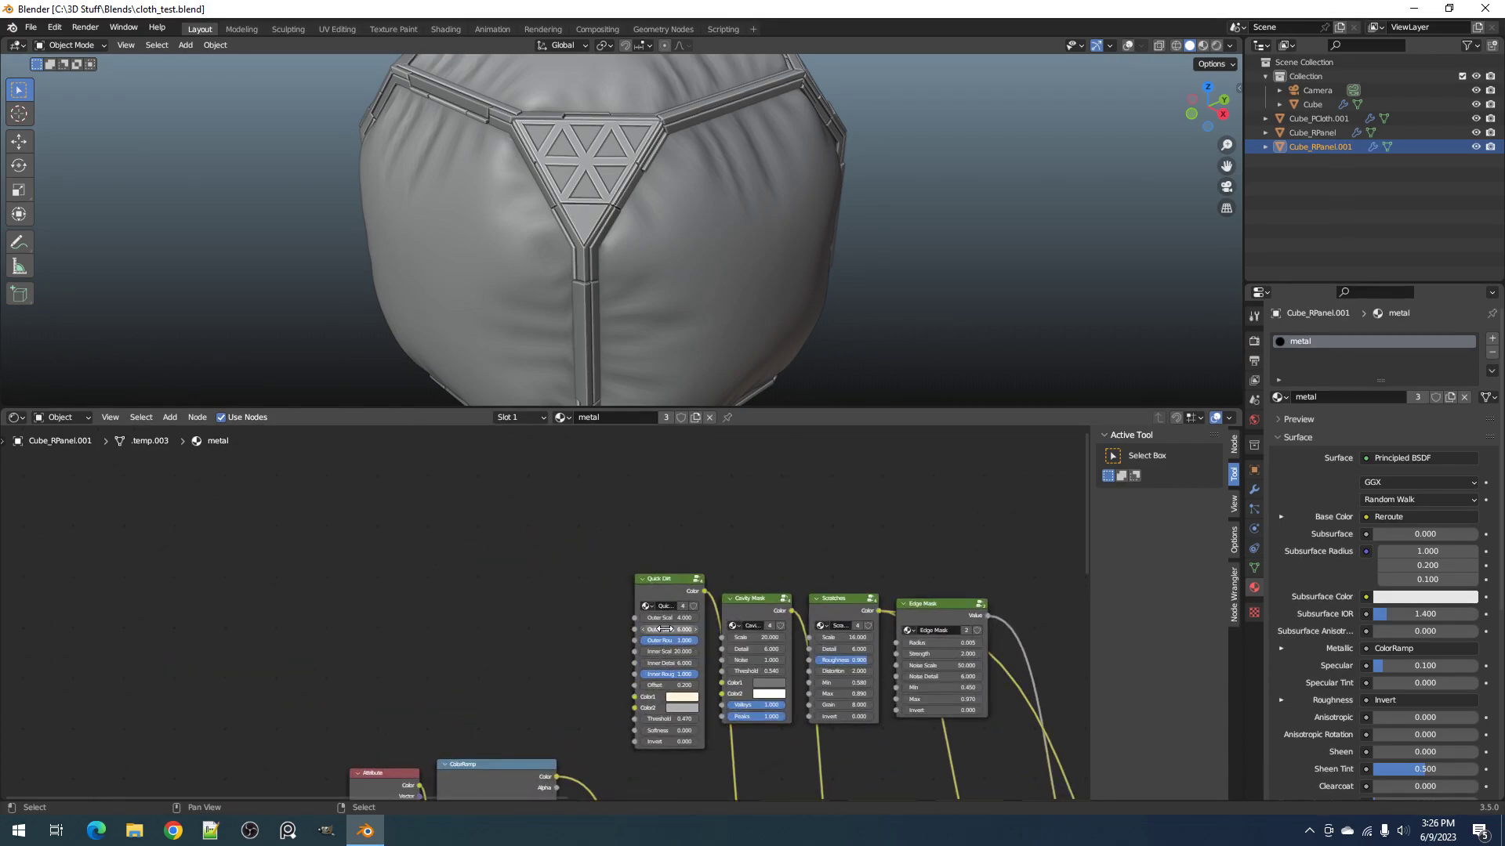
middle_drag(652, 614, 440, 558)
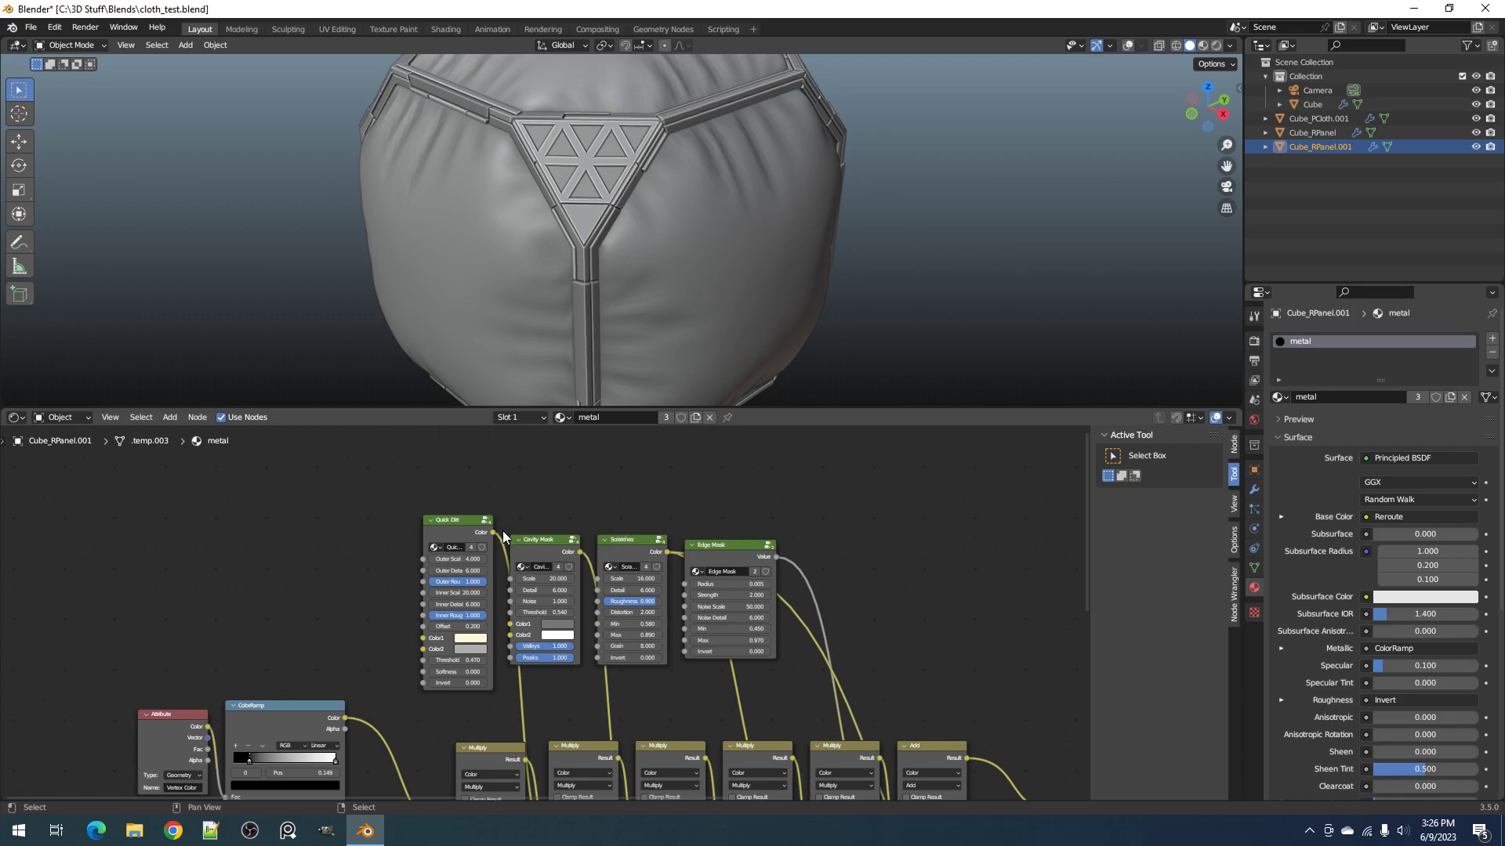
scroll(654, 707, down, 1)
middle_drag(653, 707, 580, 617)
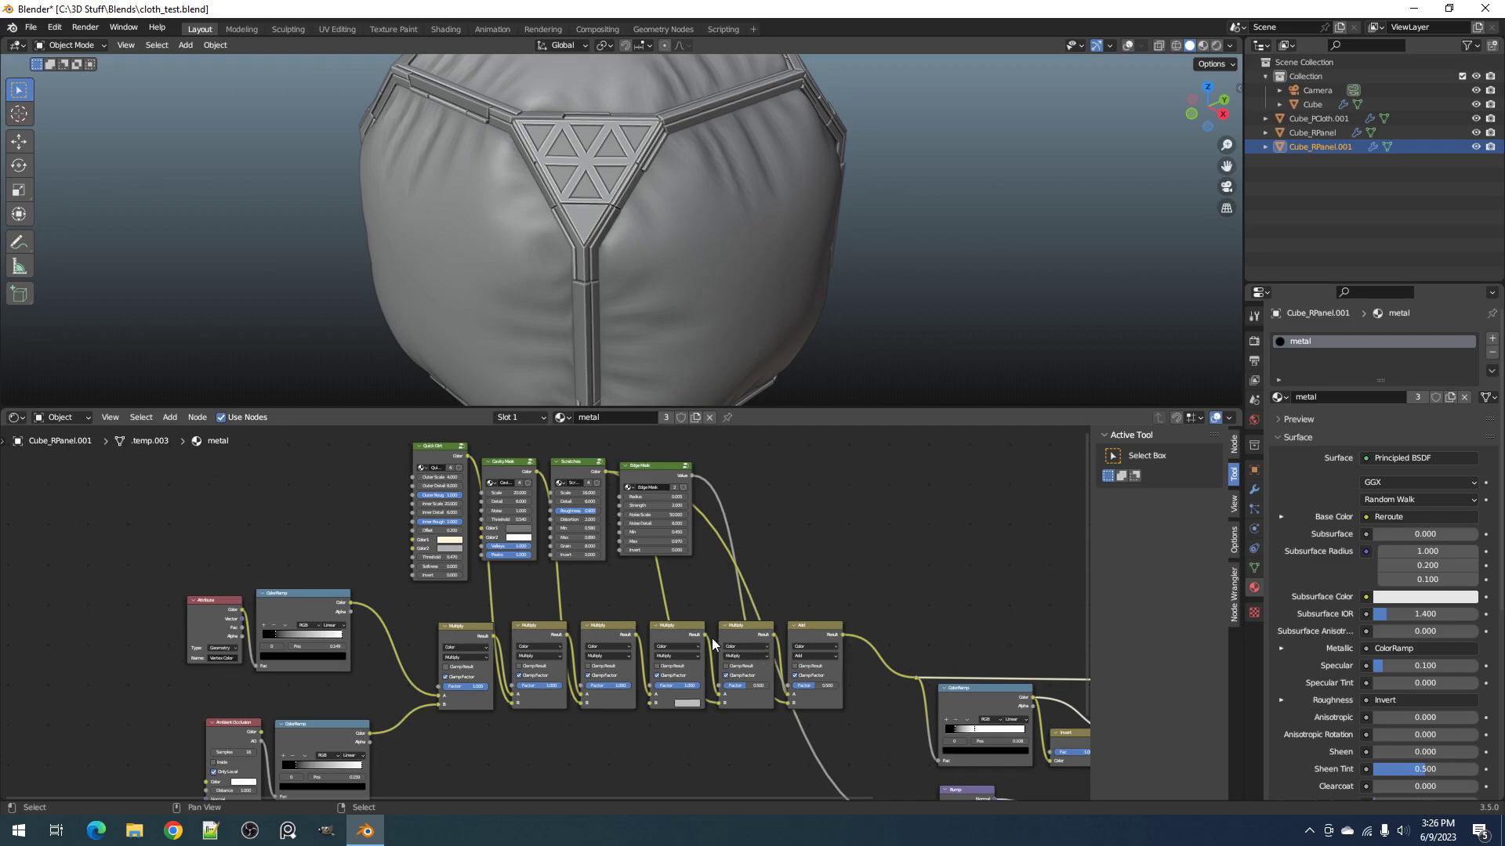
scroll(674, 547, up, 4)
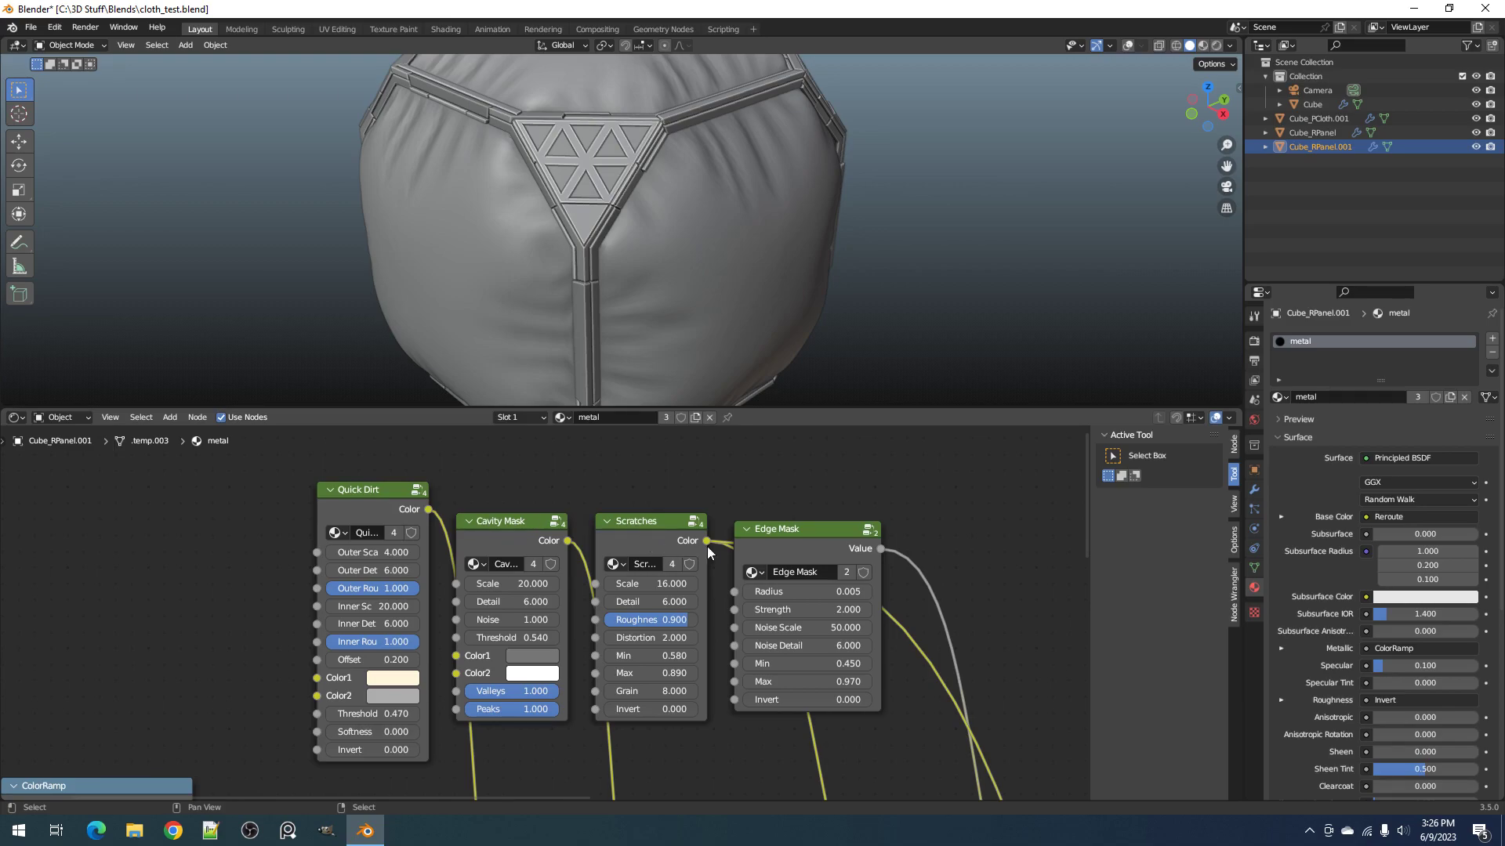
scroll(798, 532, down, 4)
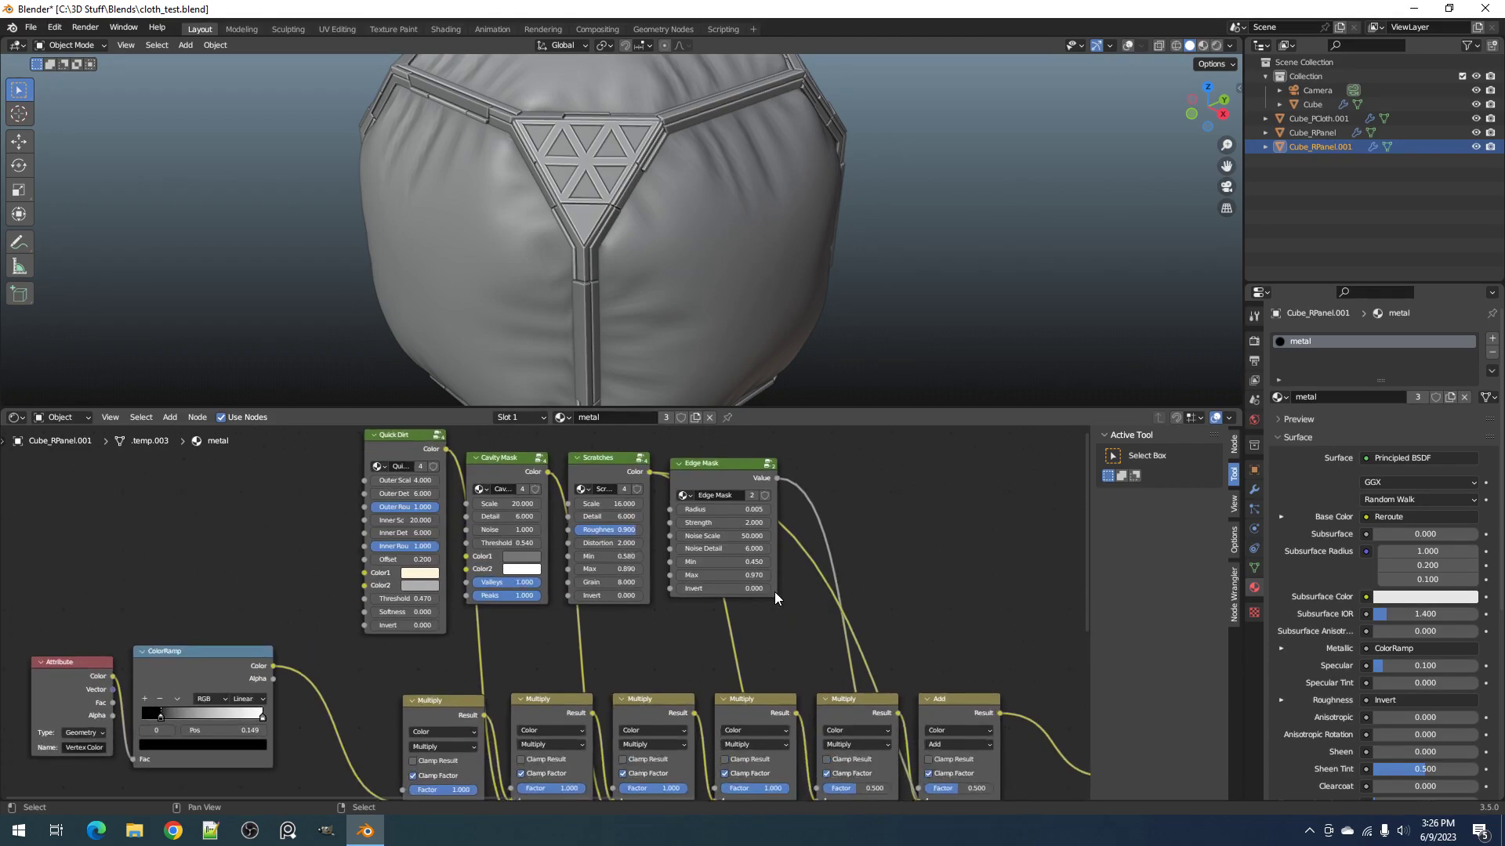
scroll(766, 627, up, 1)
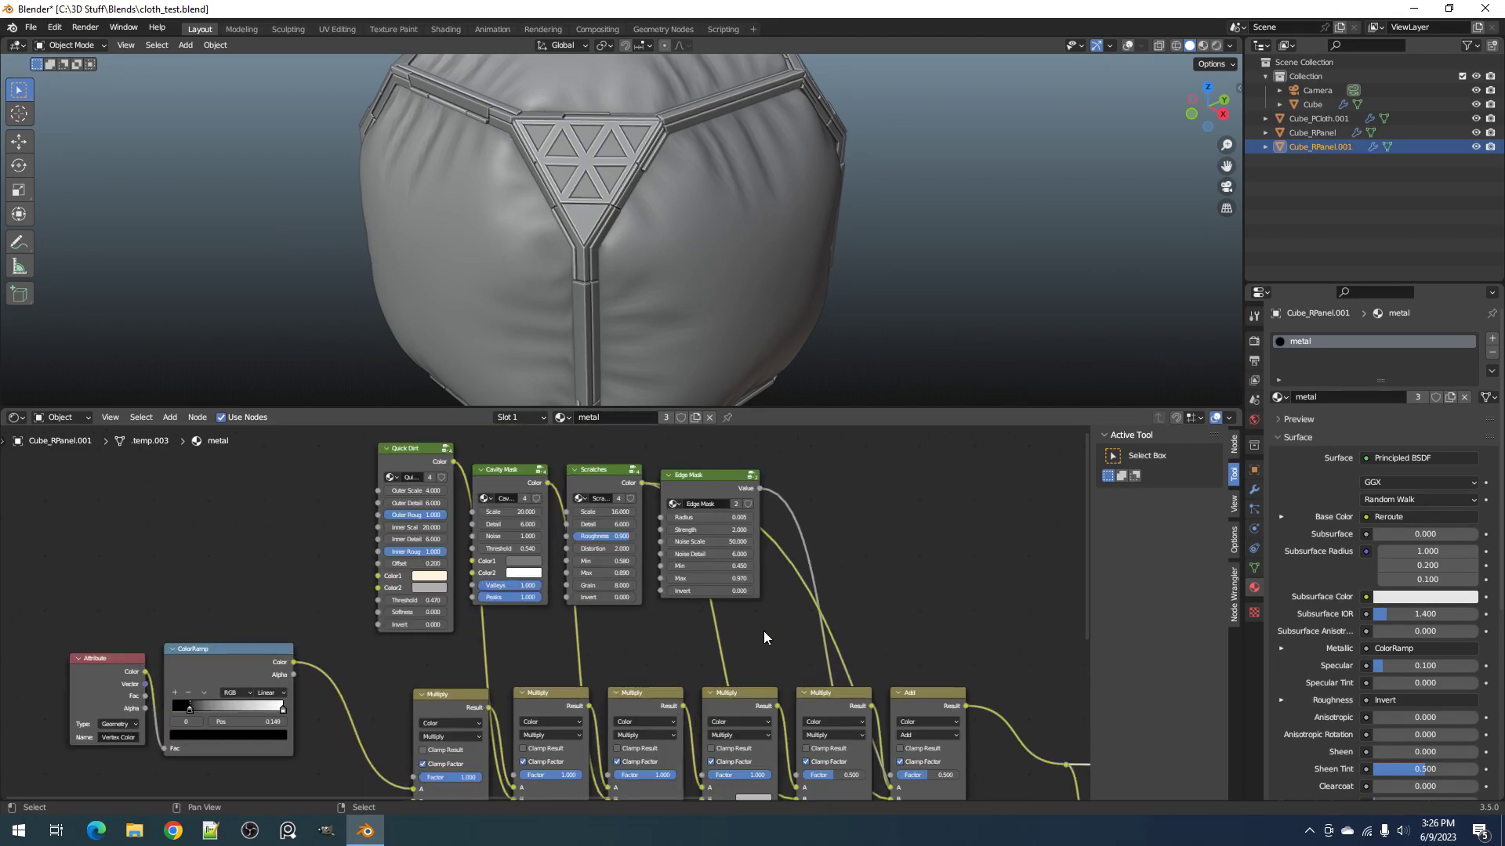
scroll(724, 697, up, 2)
Step: Dissolve the fourth Multiply node, the one with the plain grey B colour, keeping the mix chain connected
drag(703, 608, 714, 737)
scroll(747, 688, down, 4)
scroll(749, 685, up, 4)
middle_drag(662, 702, 699, 582)
drag(697, 579, 707, 542)
key(ctrl+x)
Step: Close the gap in the metal mix chain and align the four Multiply nodes and the Add node in a row
scroll(707, 543, down, 2)
middle_drag(704, 506, 725, 580)
drag(724, 580, 660, 589)
drag(804, 582, 757, 597)
shift+drag(407, 607, 734, 618)
key(shift+equal)
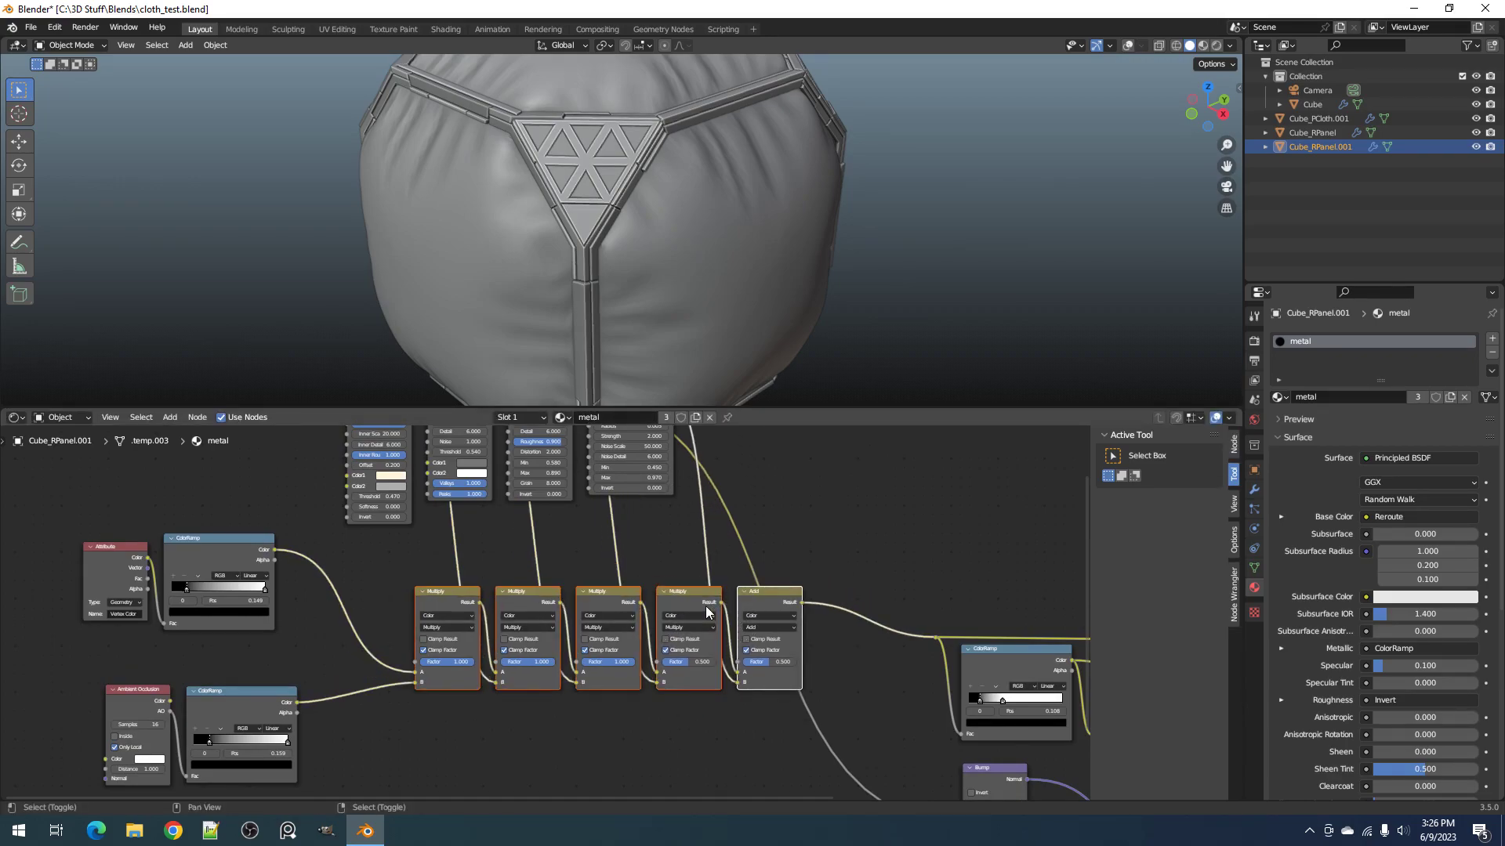
Step: Save the file and view the updated metal in Rendered shading
key(ctrl+s)
key(z)
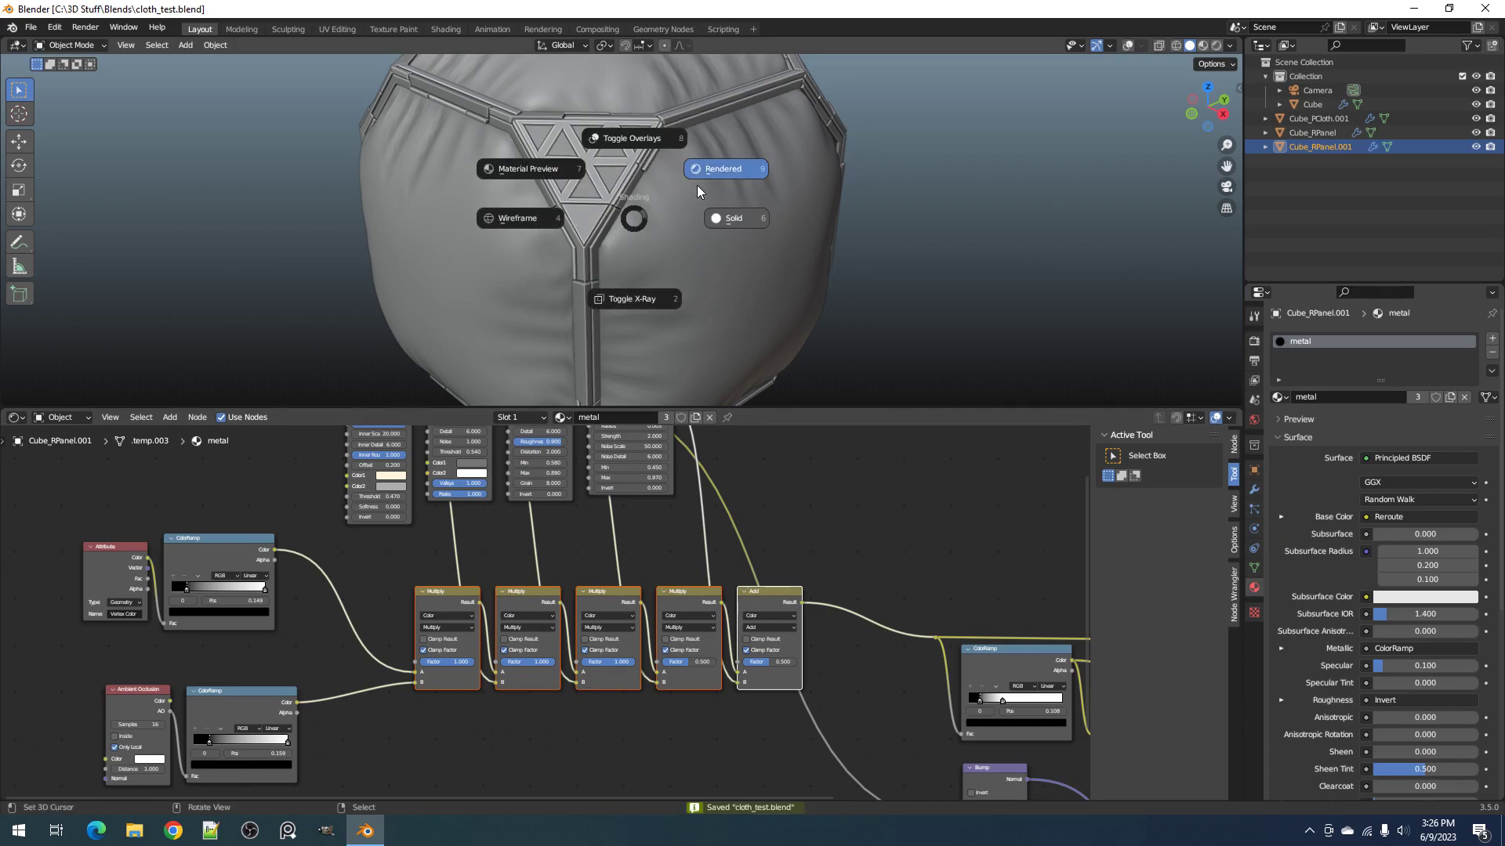
click(704, 176)
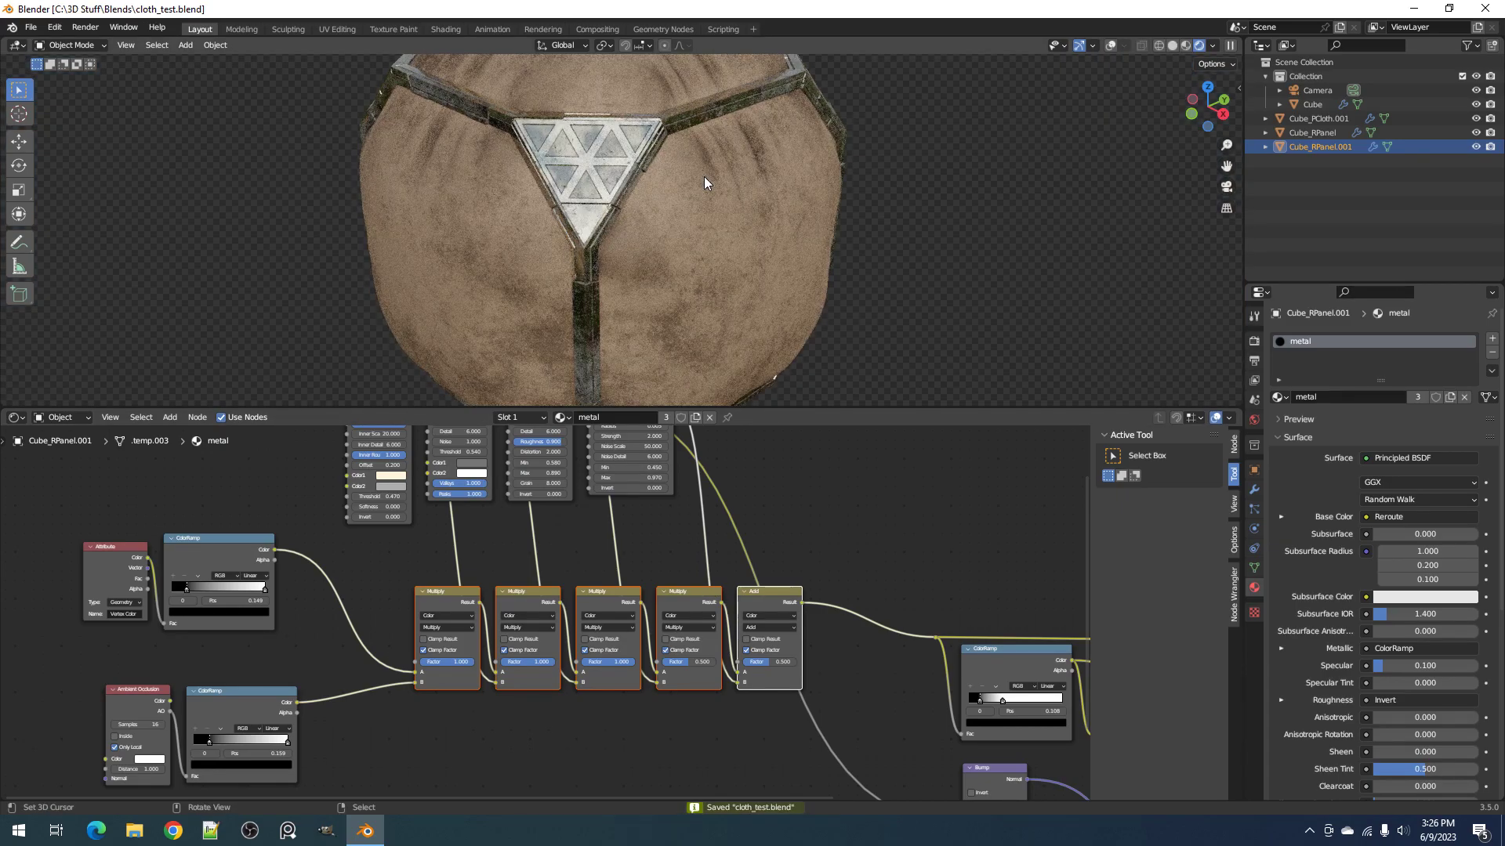
scroll(762, 613, down, 2)
middle_drag(672, 264, 752, 329)
Step: Move the white stop of the ColorRamp feeding Metallic to 0.569 and its black stop to the start of the gradient
drag(944, 688, 959, 687)
drag(921, 681, 896, 685)
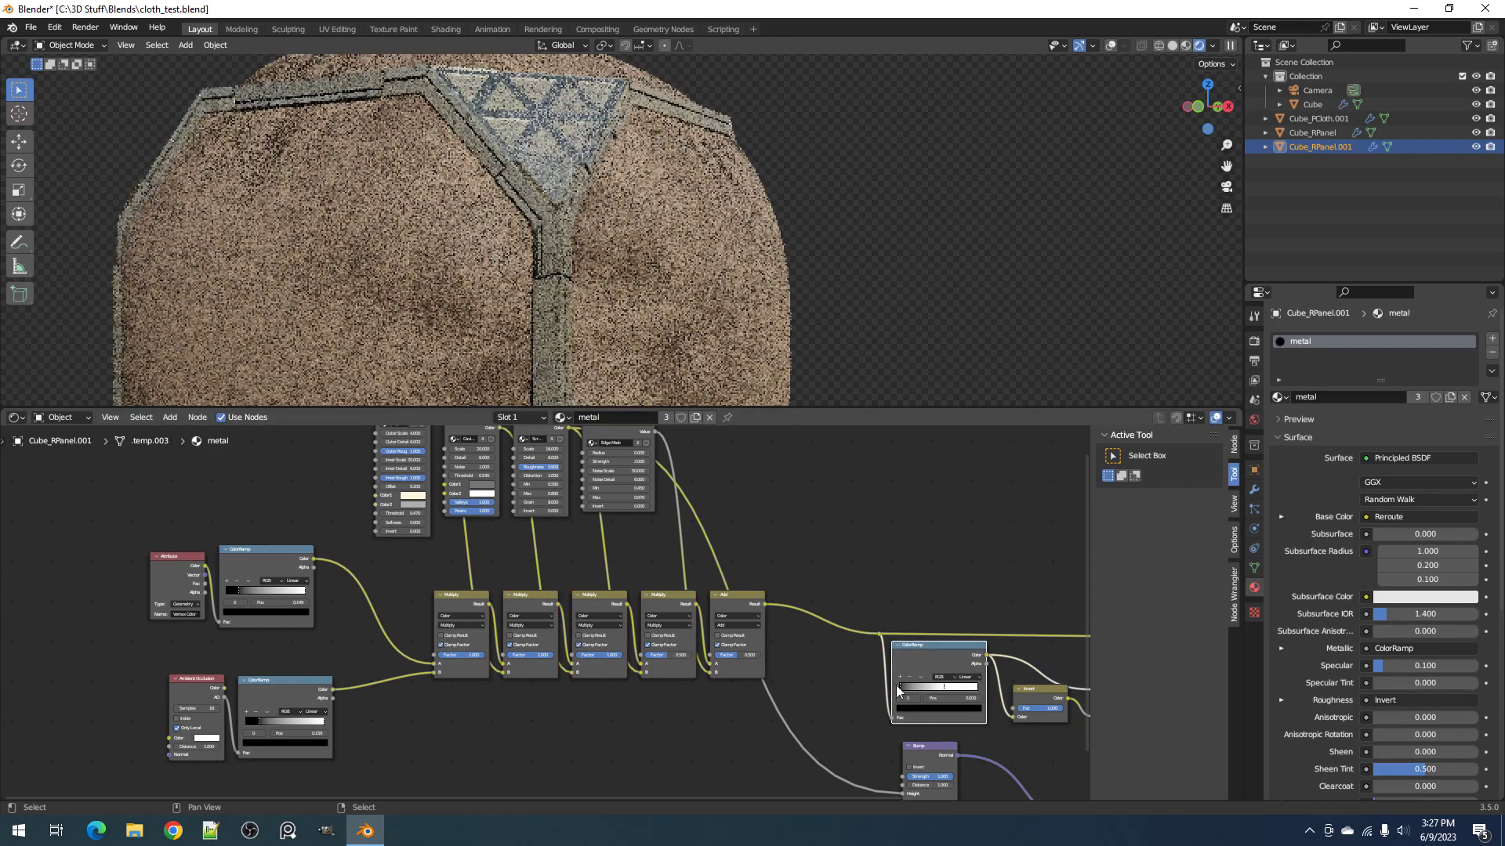
middle_drag(662, 106, 633, 137)
scroll(633, 136, up, 4)
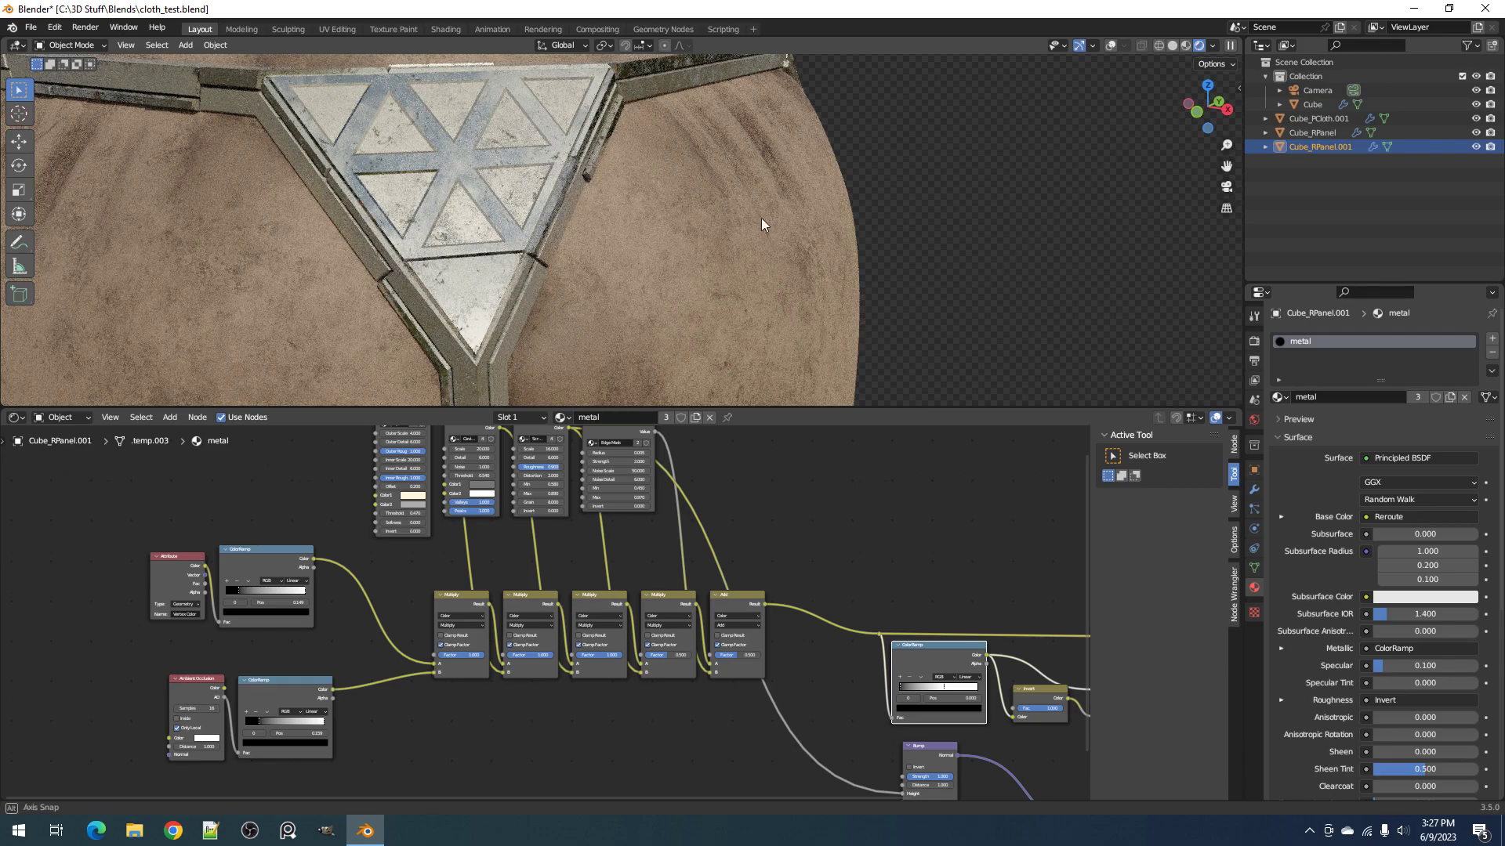
middle_drag(766, 224, 713, 179)
scroll(714, 178, down, 4)
scroll(960, 667, up, 7)
Step: Set the colour Value of that ColorRamp's white stop to 0.890 and save the file
middle_drag(925, 732, 495, 627)
click(757, 653)
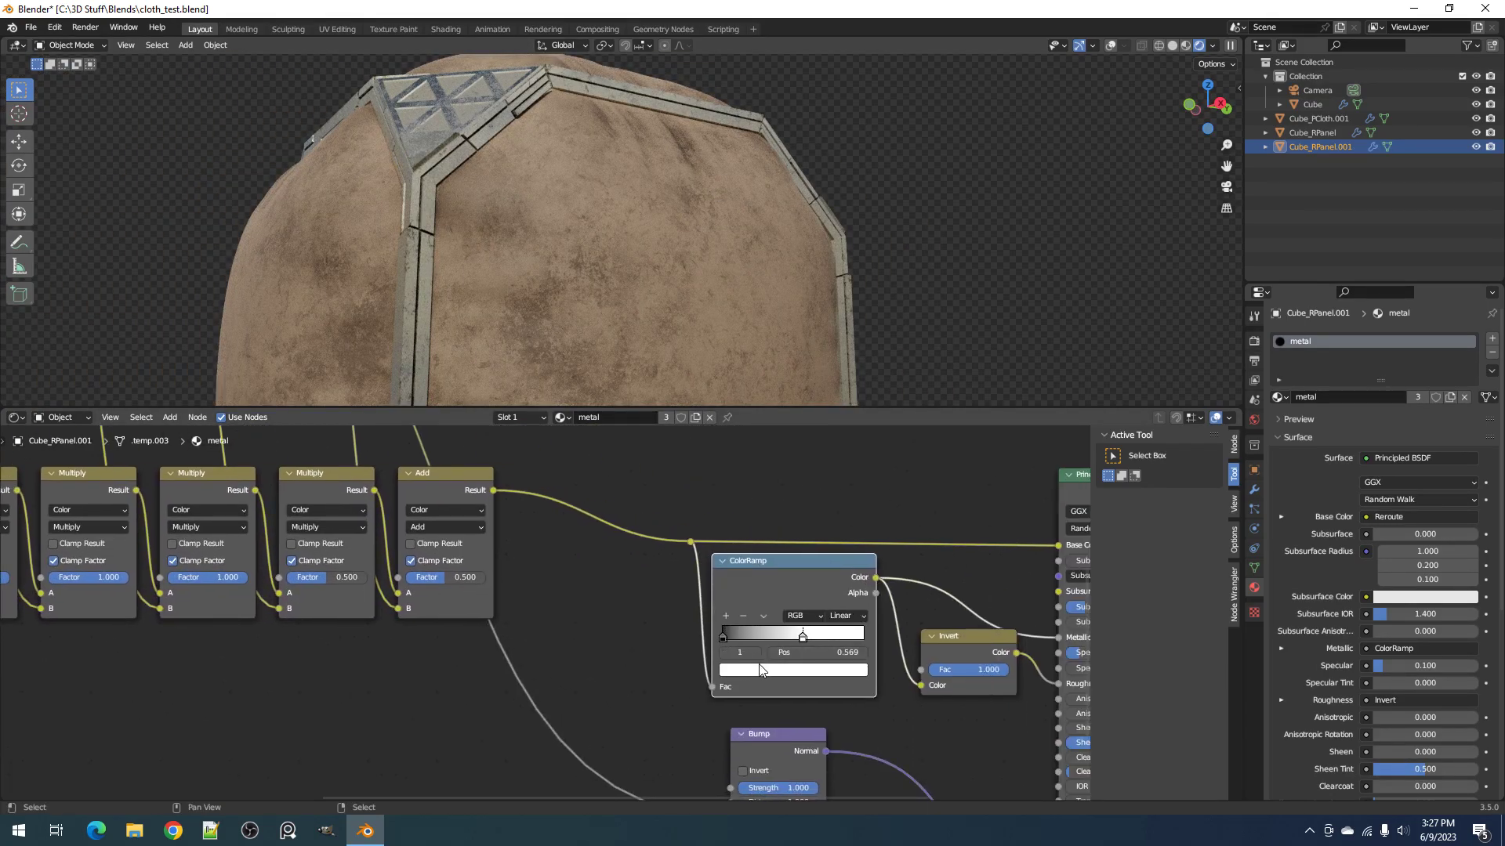
click(762, 670)
drag(839, 510, 838, 475)
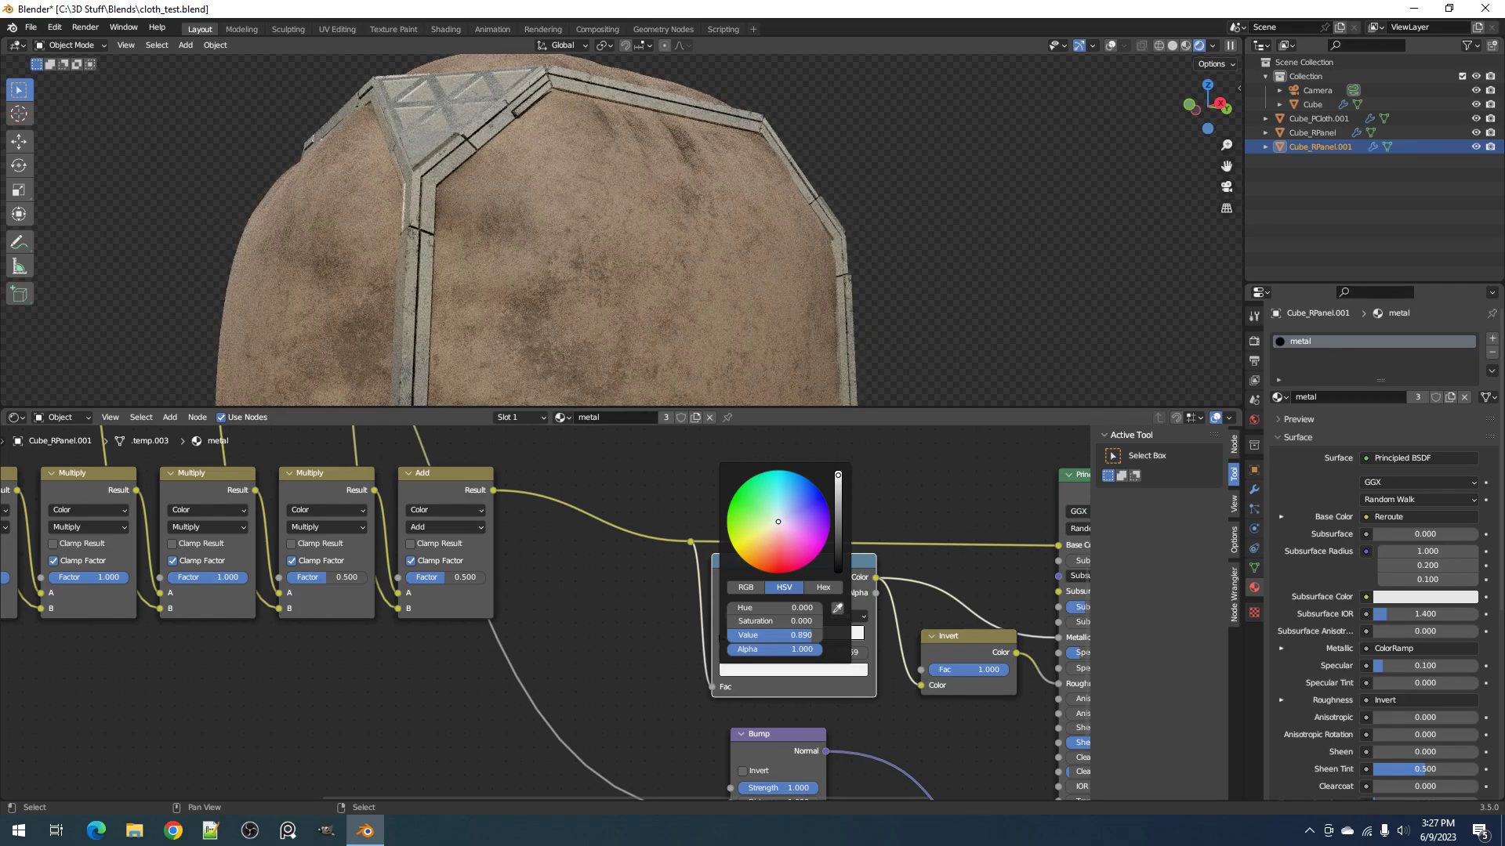
middle_drag(587, 191, 619, 236)
key(ctrl+s)
scroll(763, 243, up, 5)
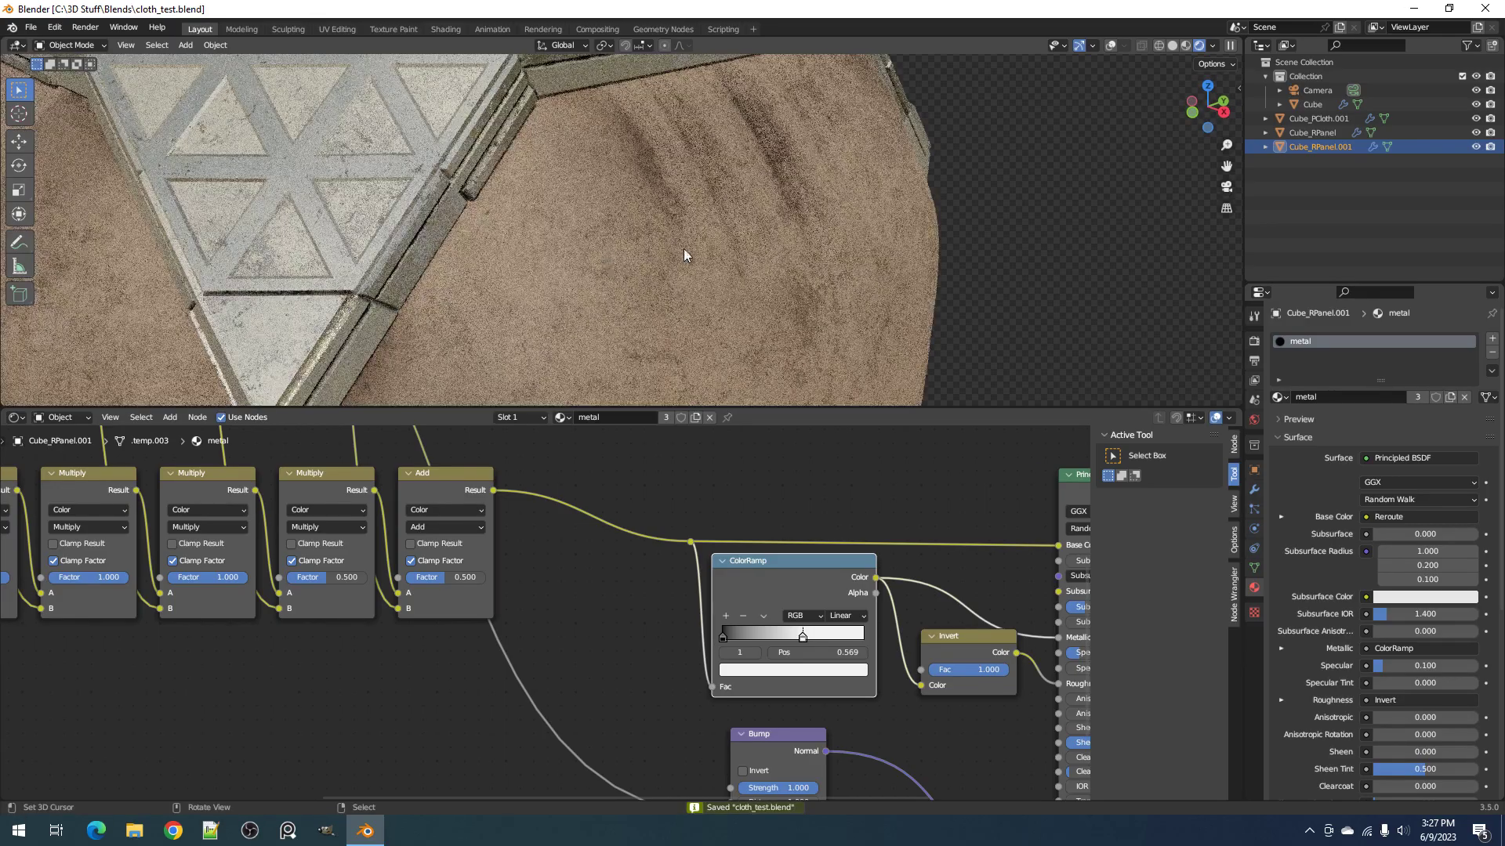
Step: Darken the metal Quick Dirt group's Color2 to a Value of 0.146
middle_drag(553, 260, 611, 310)
scroll(184, 590, down, 6)
middle_drag(177, 599, 514, 704)
scroll(521, 545, up, 8)
click(424, 539)
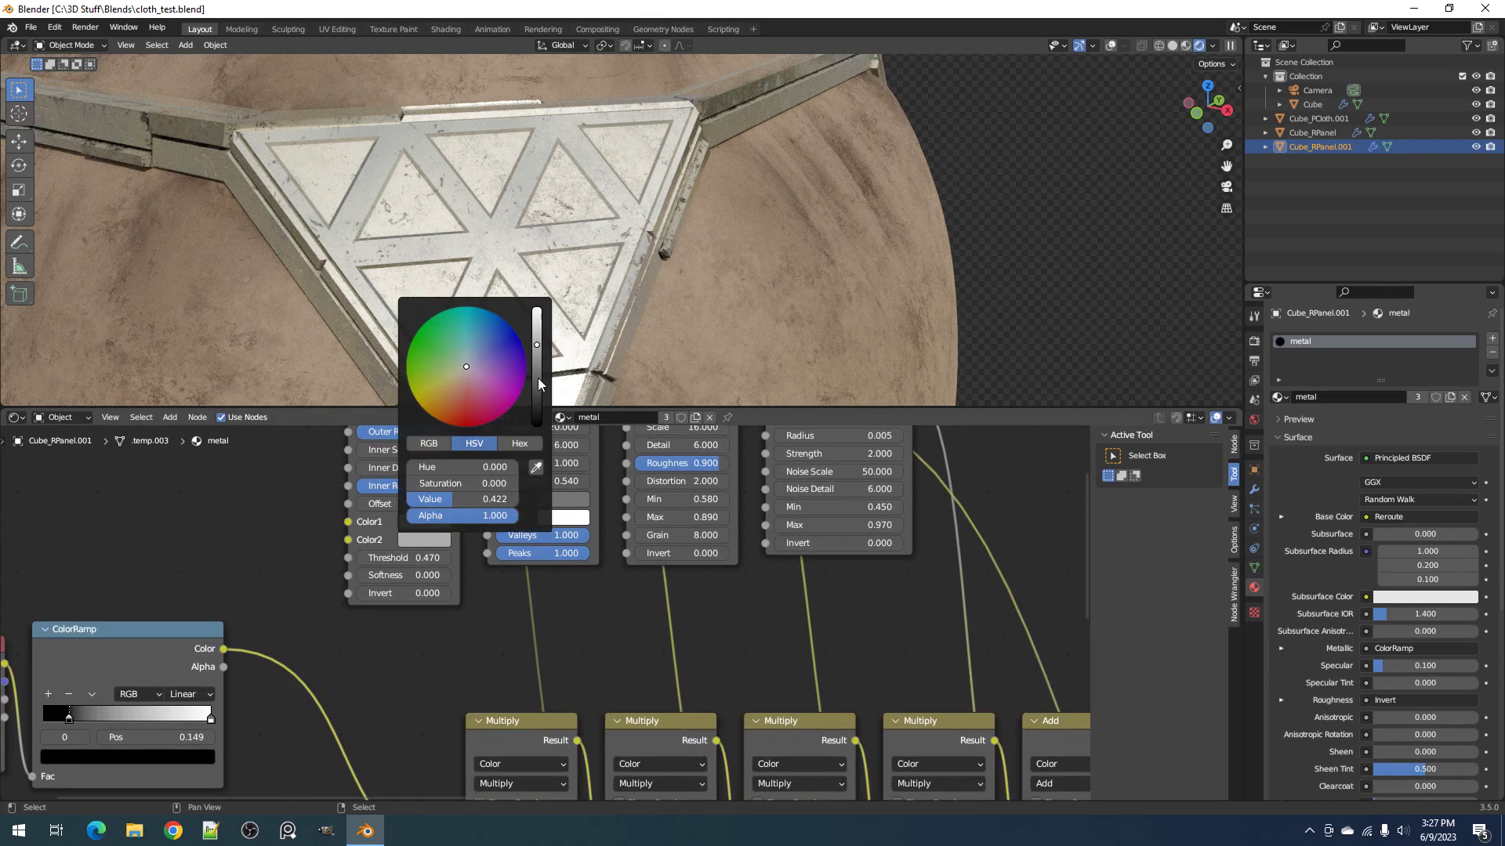
click(536, 376)
mouse_move(536, 377)
mouse_down()
mouse_move(536, 415)
mouse_move(536, 354)
mouse_move(536, 378)
mouse_up()
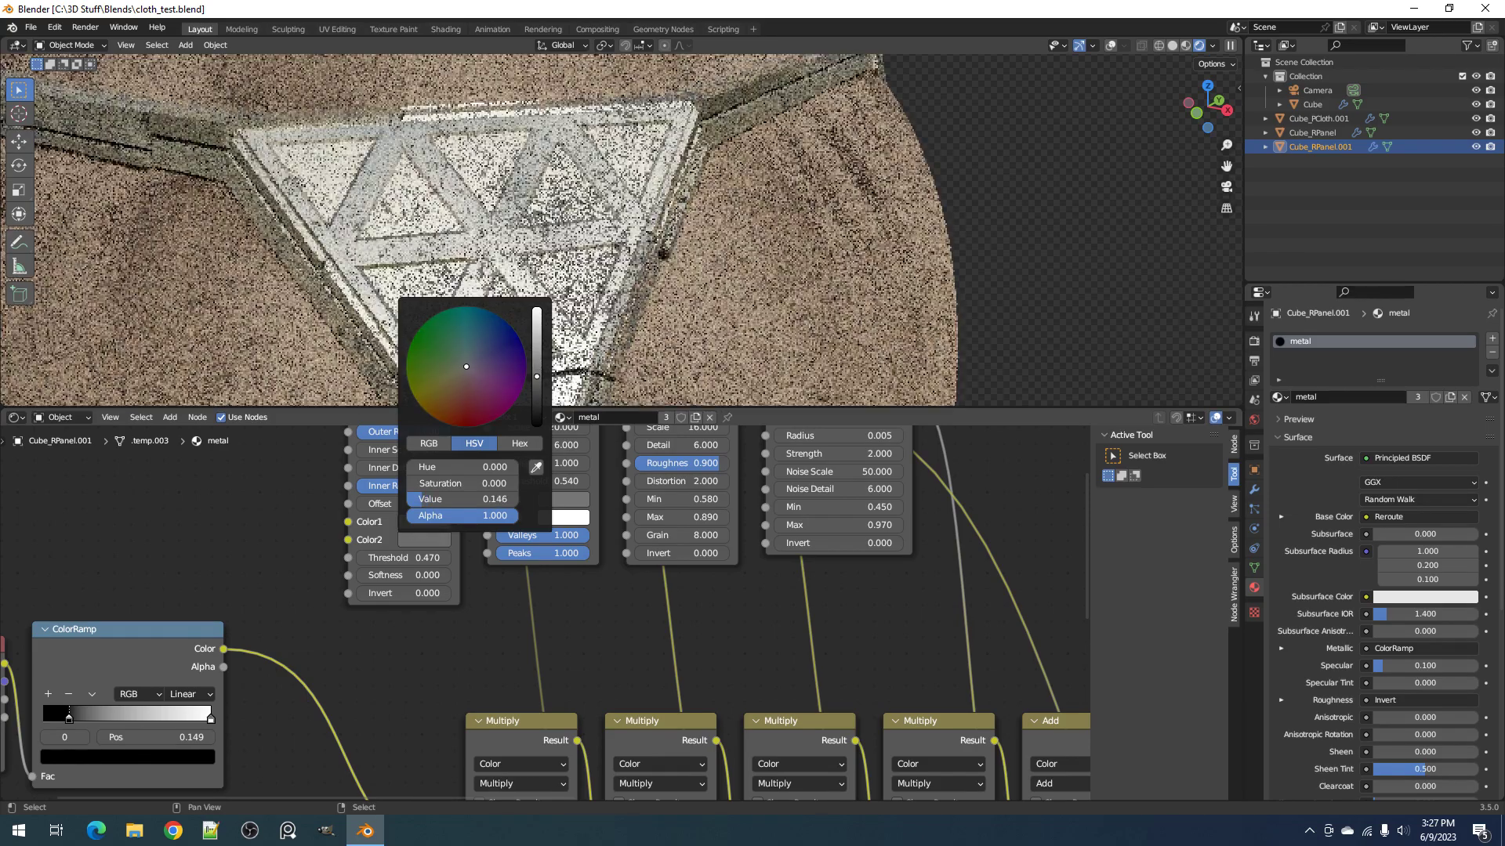
Step: Save the file and inspect the whole rendered model in the maximized viewport, then restore the split layout
scroll(702, 271, down, 3)
scroll(702, 271, down, 3)
mouse_move(702, 271)
middle_down()
mouse_move(638, 255)
mouse_move(623, 275)
middle_up()
key(z)
click(772, 260)
key(ctrl+space)
key(ctrl+s)
key(z)
click(1010, 370)
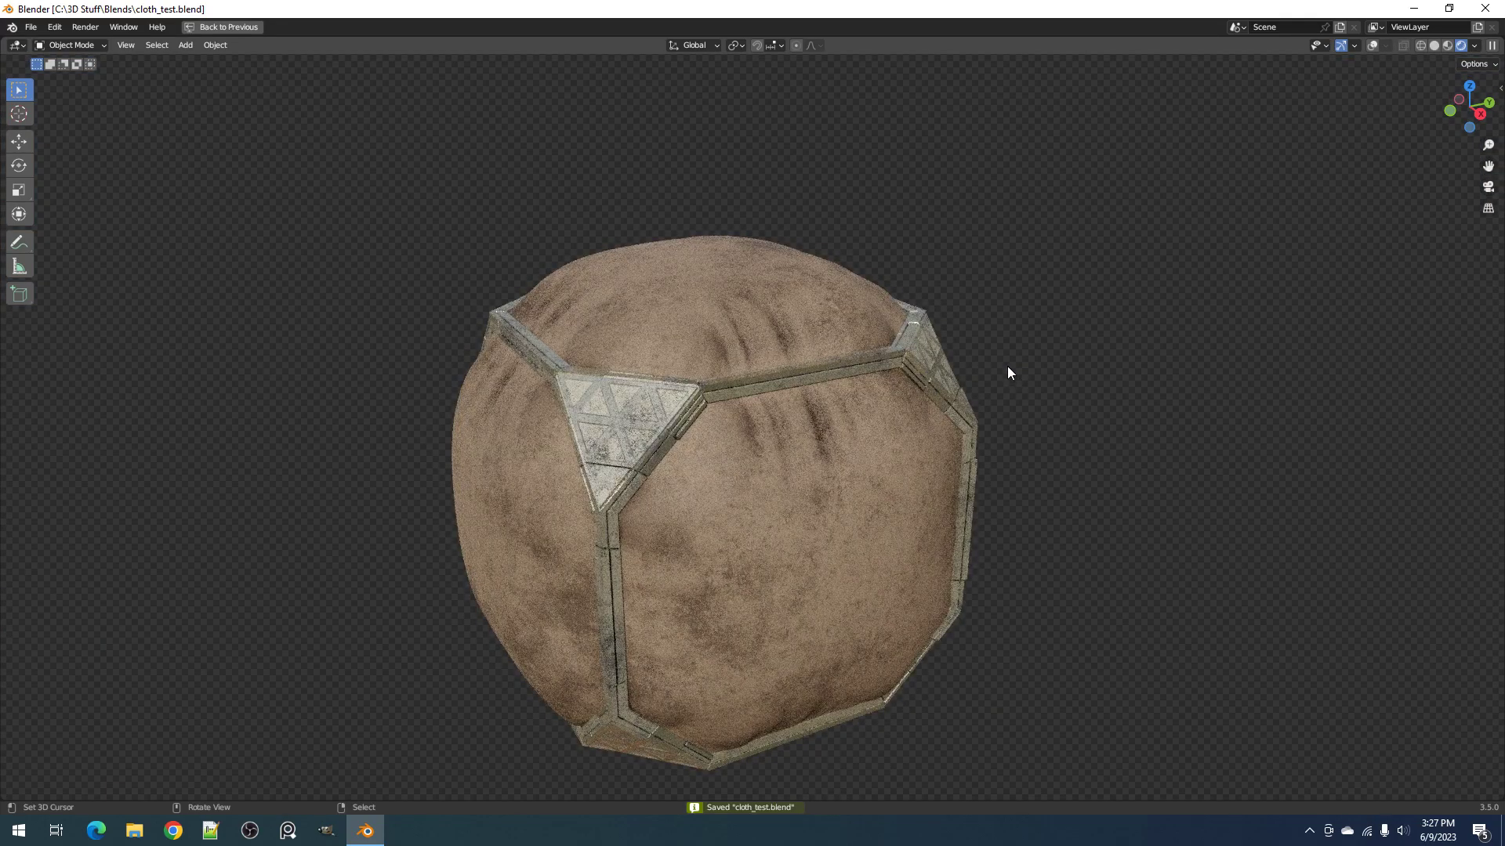
middle_drag(884, 469, 810, 436)
key(ctrl+space)
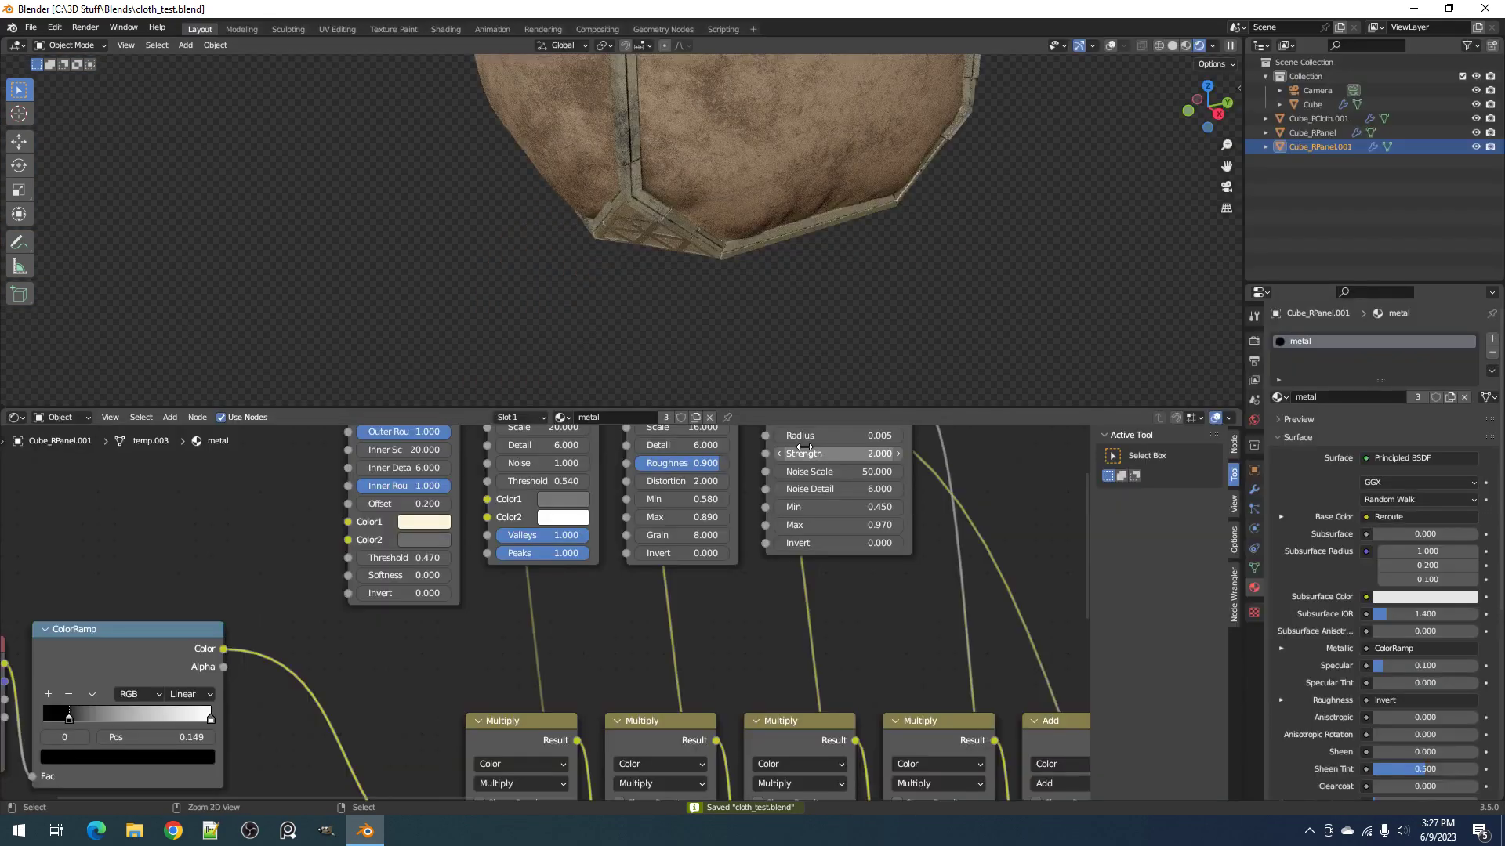
Step: Lighten the metal Quick Dirt group's Color2 to a medium grey
scroll(486, 611, up, 4)
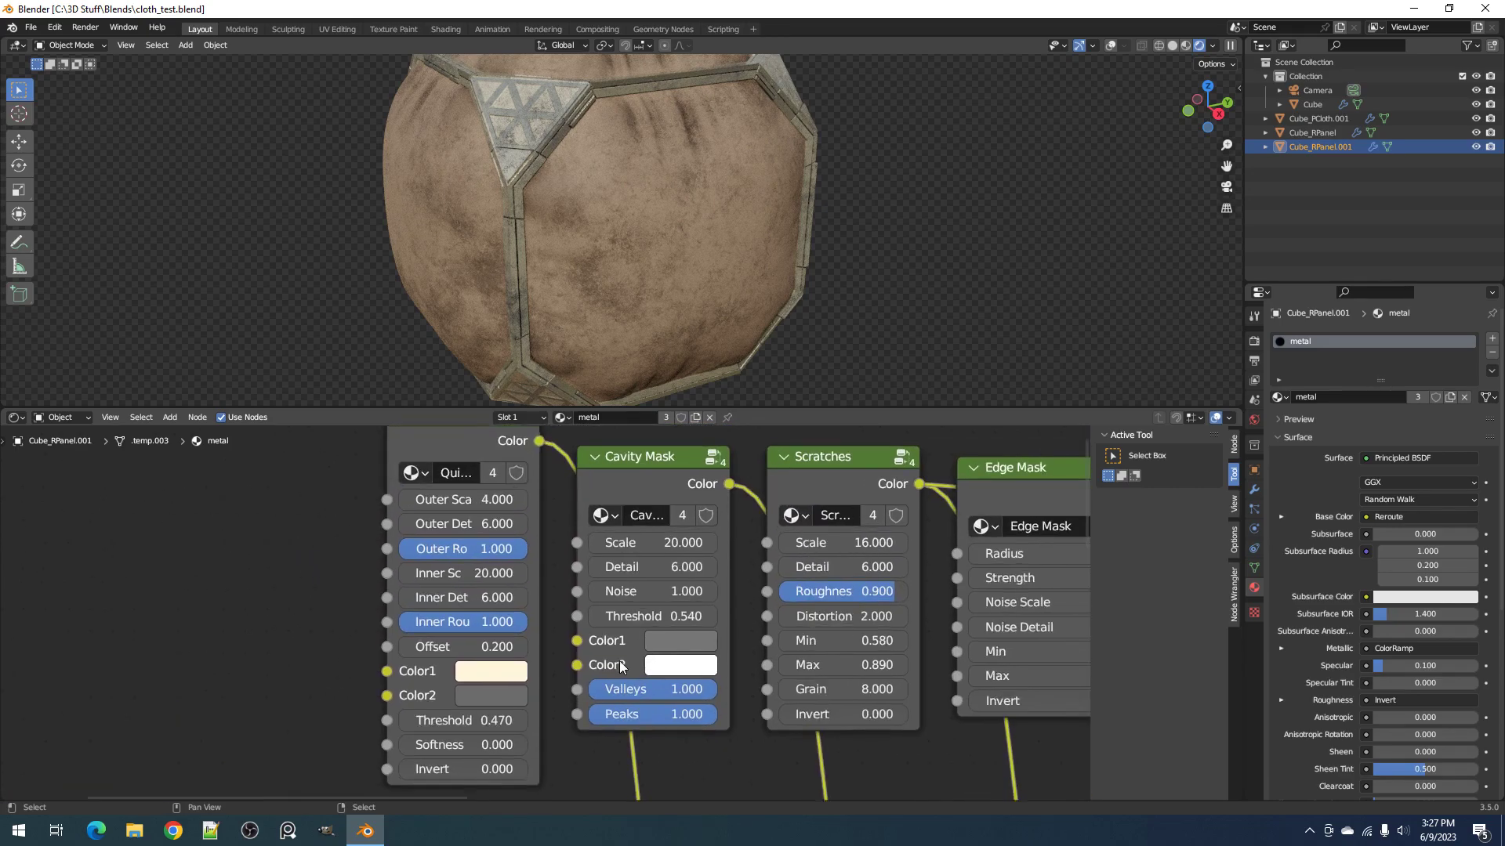
click(506, 702)
drag(662, 449, 662, 424)
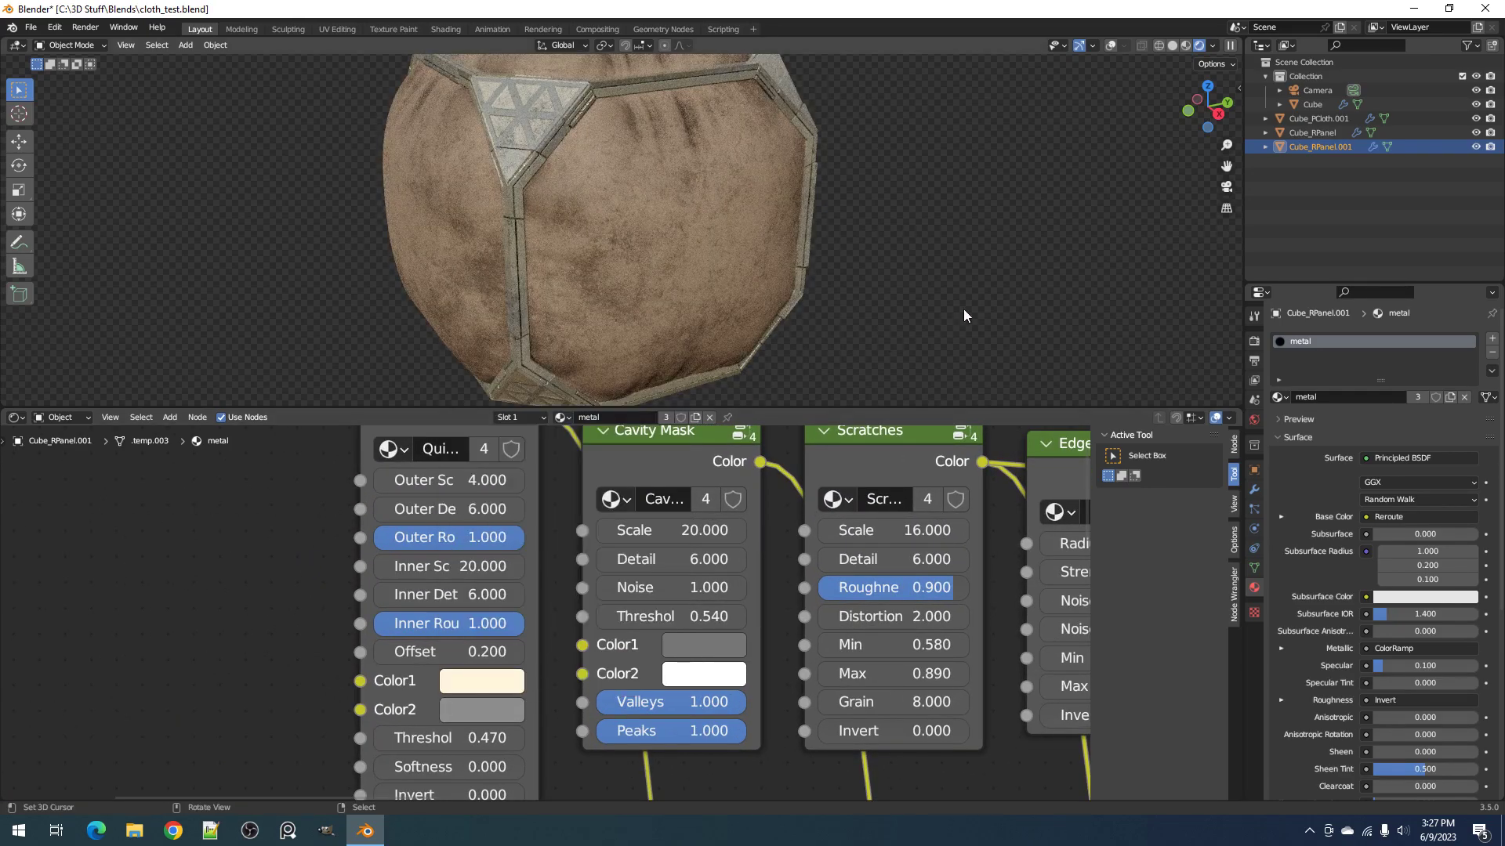
Step: Maximize the viewport in Solid shading and save the file
mouse_move(934, 309)
middle_down()
mouse_move(742, 298)
mouse_move(767, 326)
mouse_move(811, 285)
mouse_move(863, 379)
mouse_move(804, 350)
mouse_move(653, 357)
mouse_move(766, 307)
mouse_move(773, 389)
mouse_move(755, 411)
middle_up()
key(ctrl+space)
key(z)
click(853, 390)
key(ctrl+s)
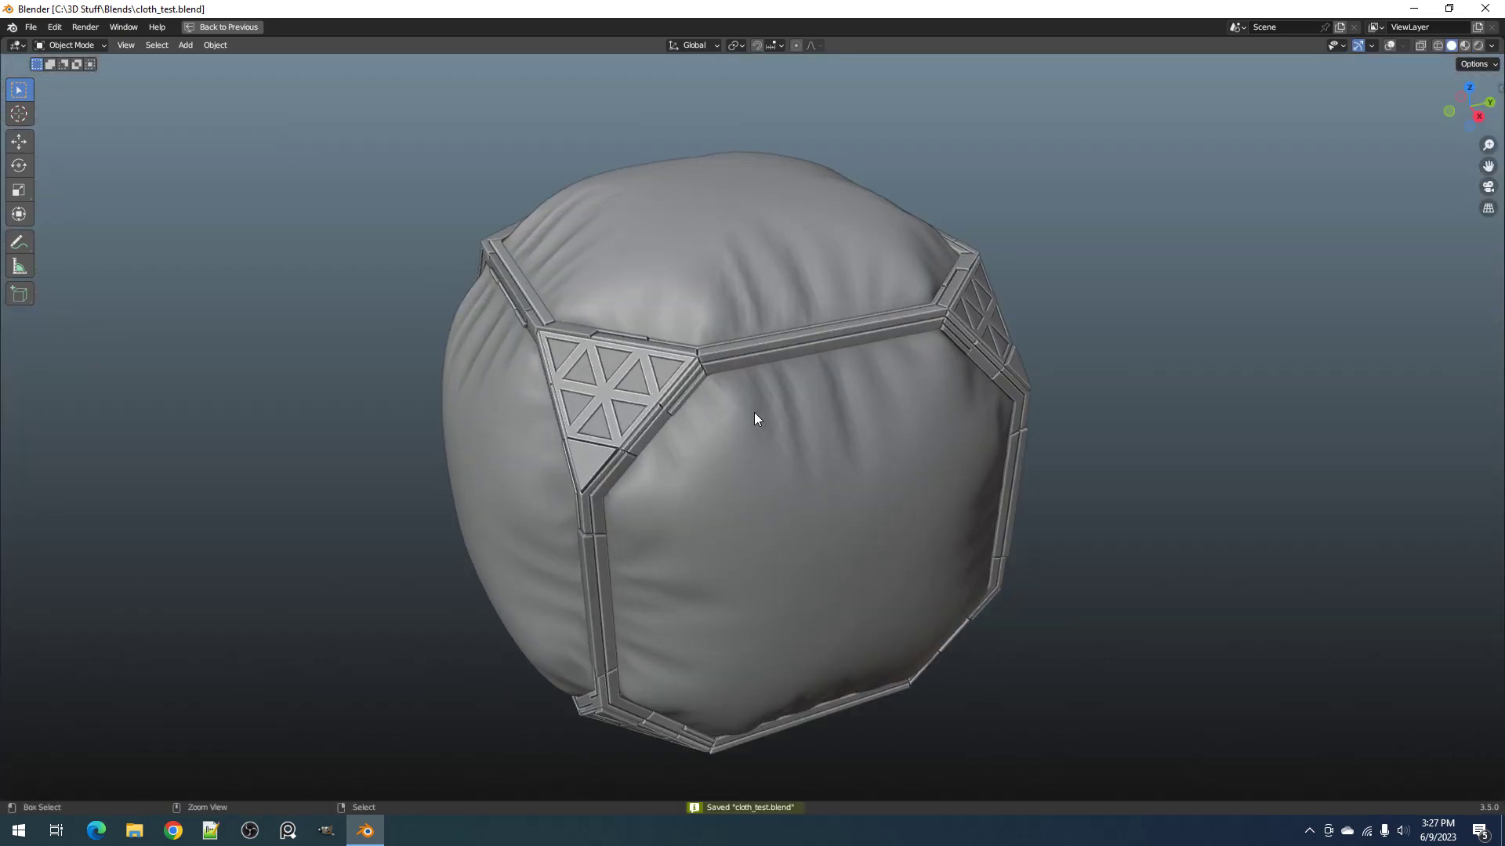
Step: Review the cloth material's node tree in the split layout, then reselect the metal panel and save the file
key(ctrl+space)
click(683, 322)
scroll(736, 698, down, 6)
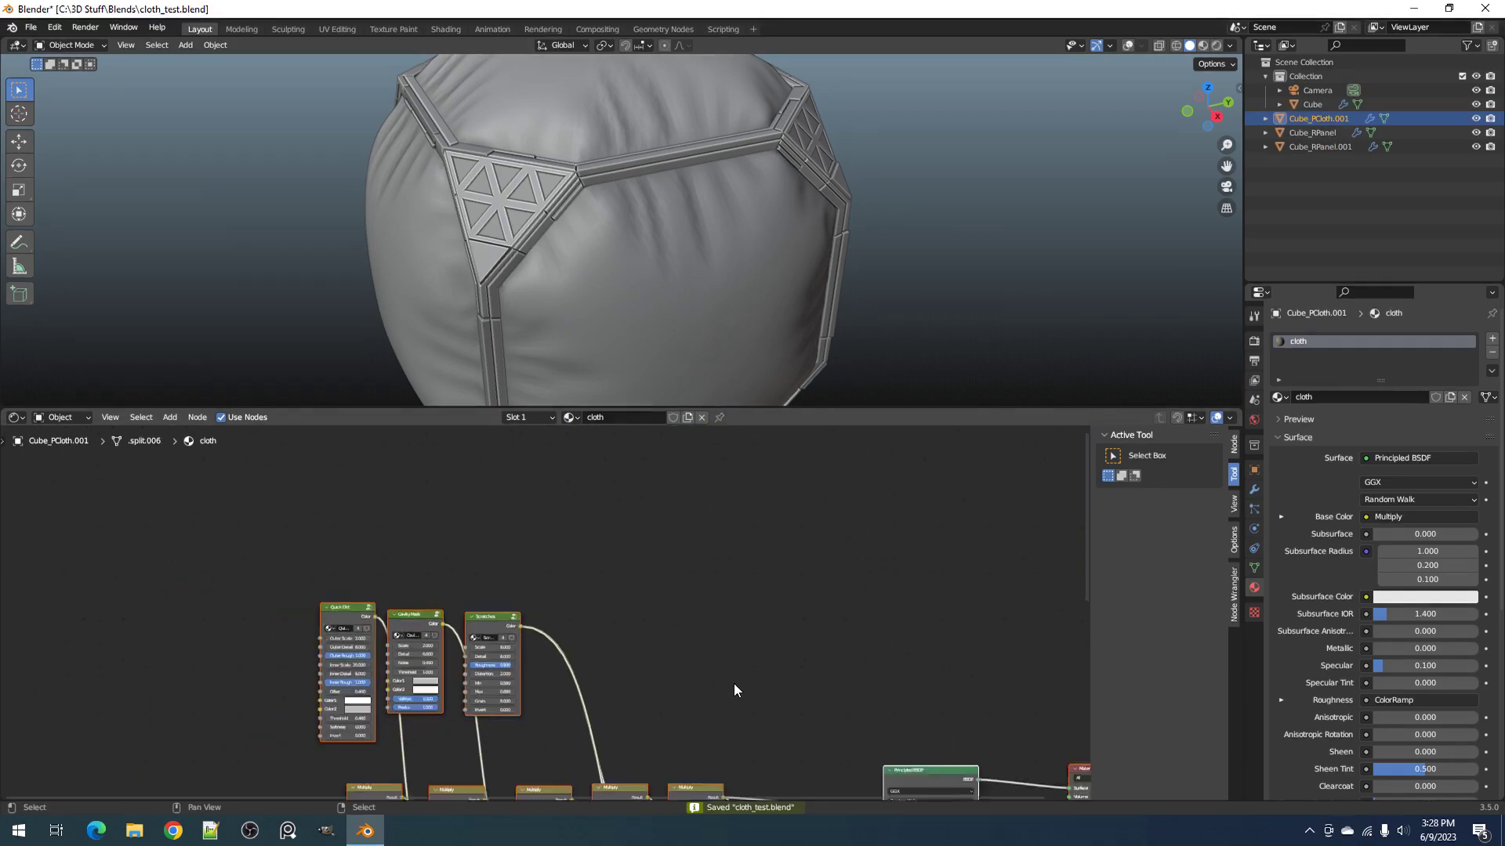
middle_drag(730, 688, 729, 653)
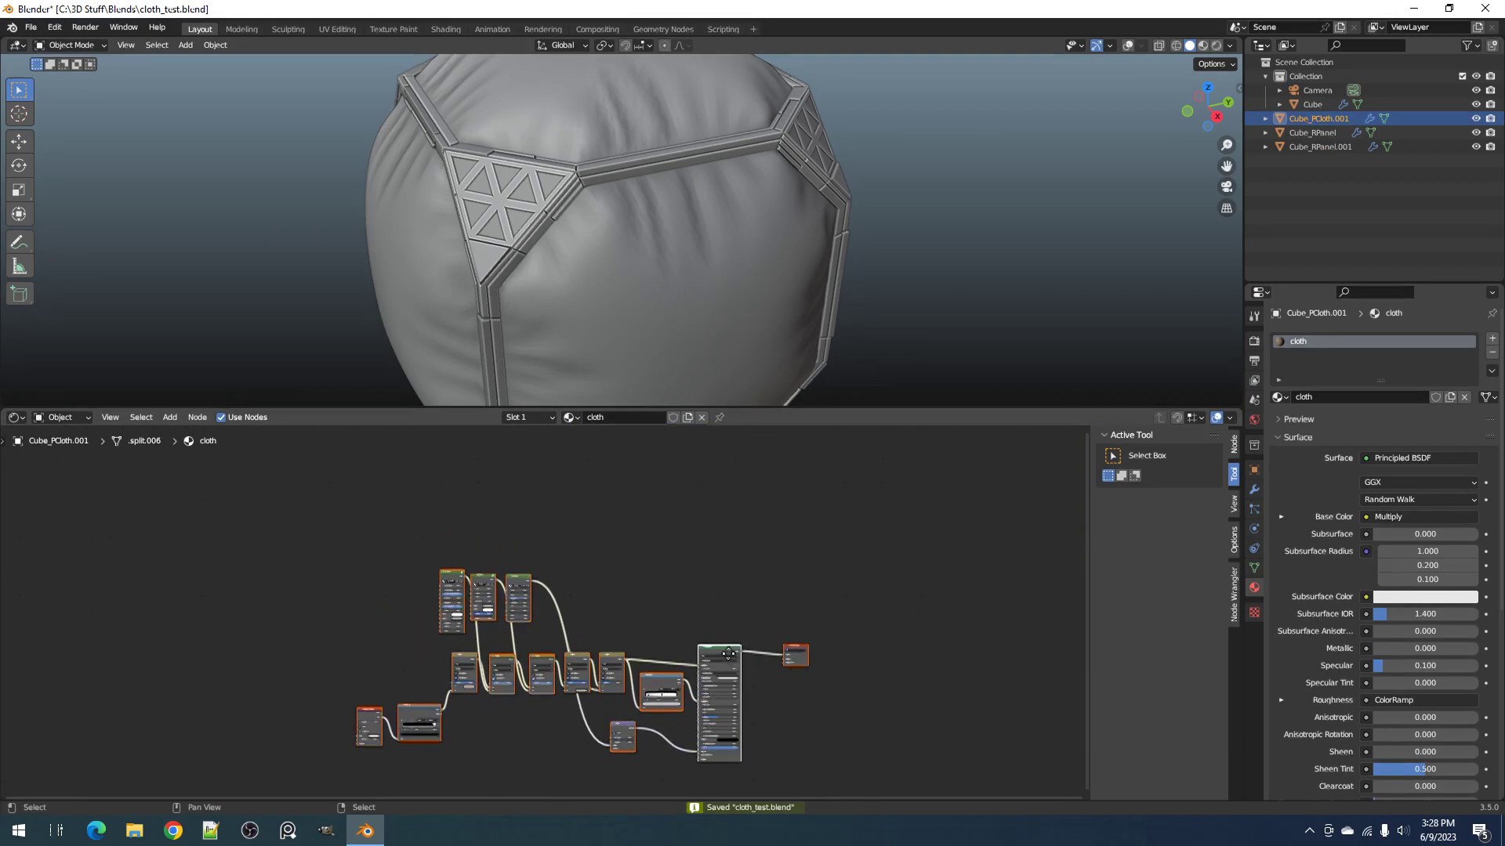
click(526, 223)
key(ctrl+s)
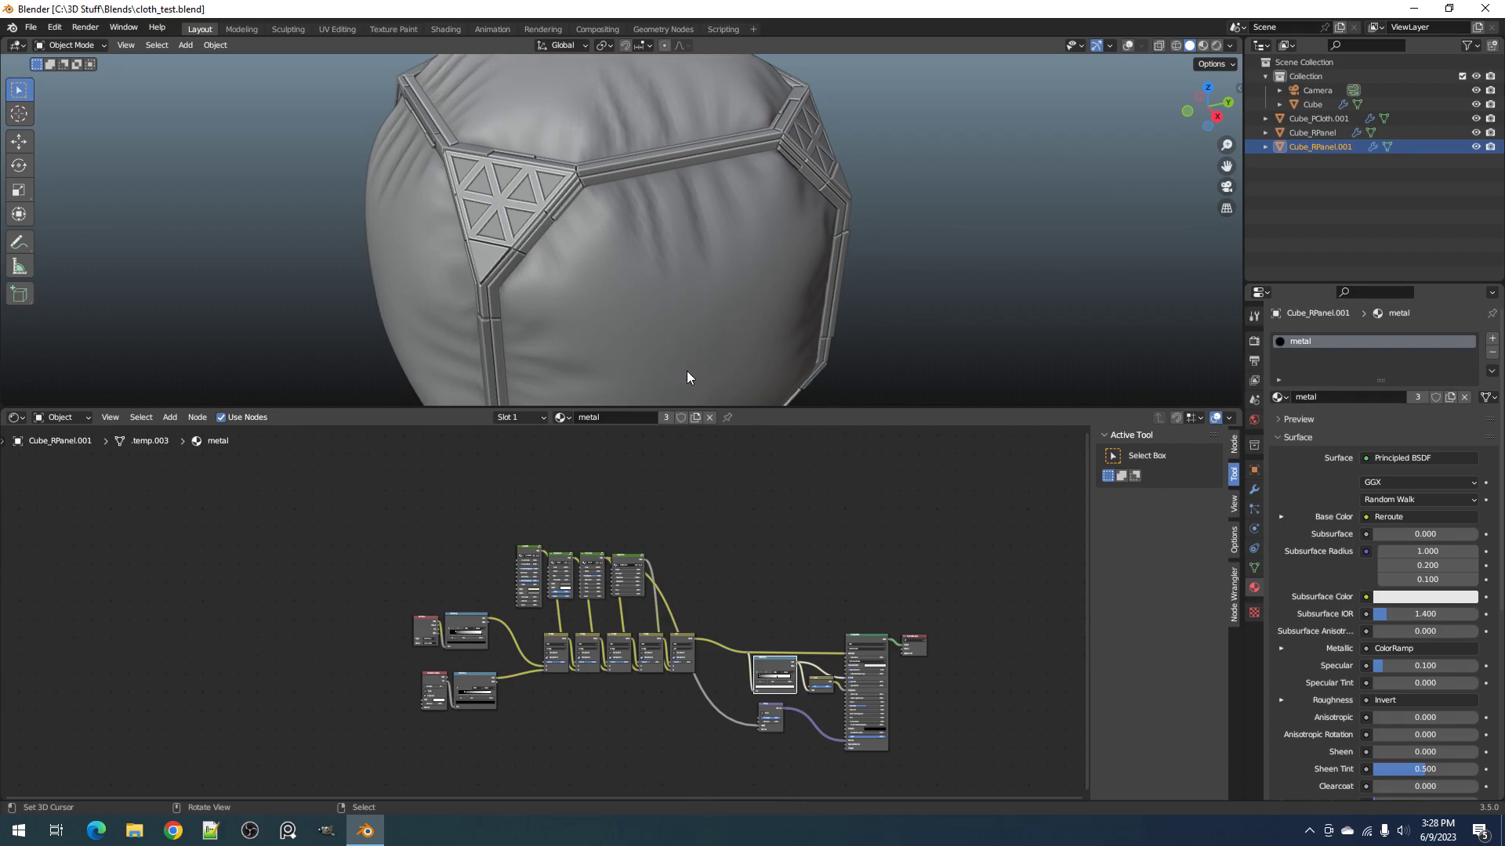
Step: Examine the metal material's node tree and the custom node groups available to add
scroll(708, 505, up, 4)
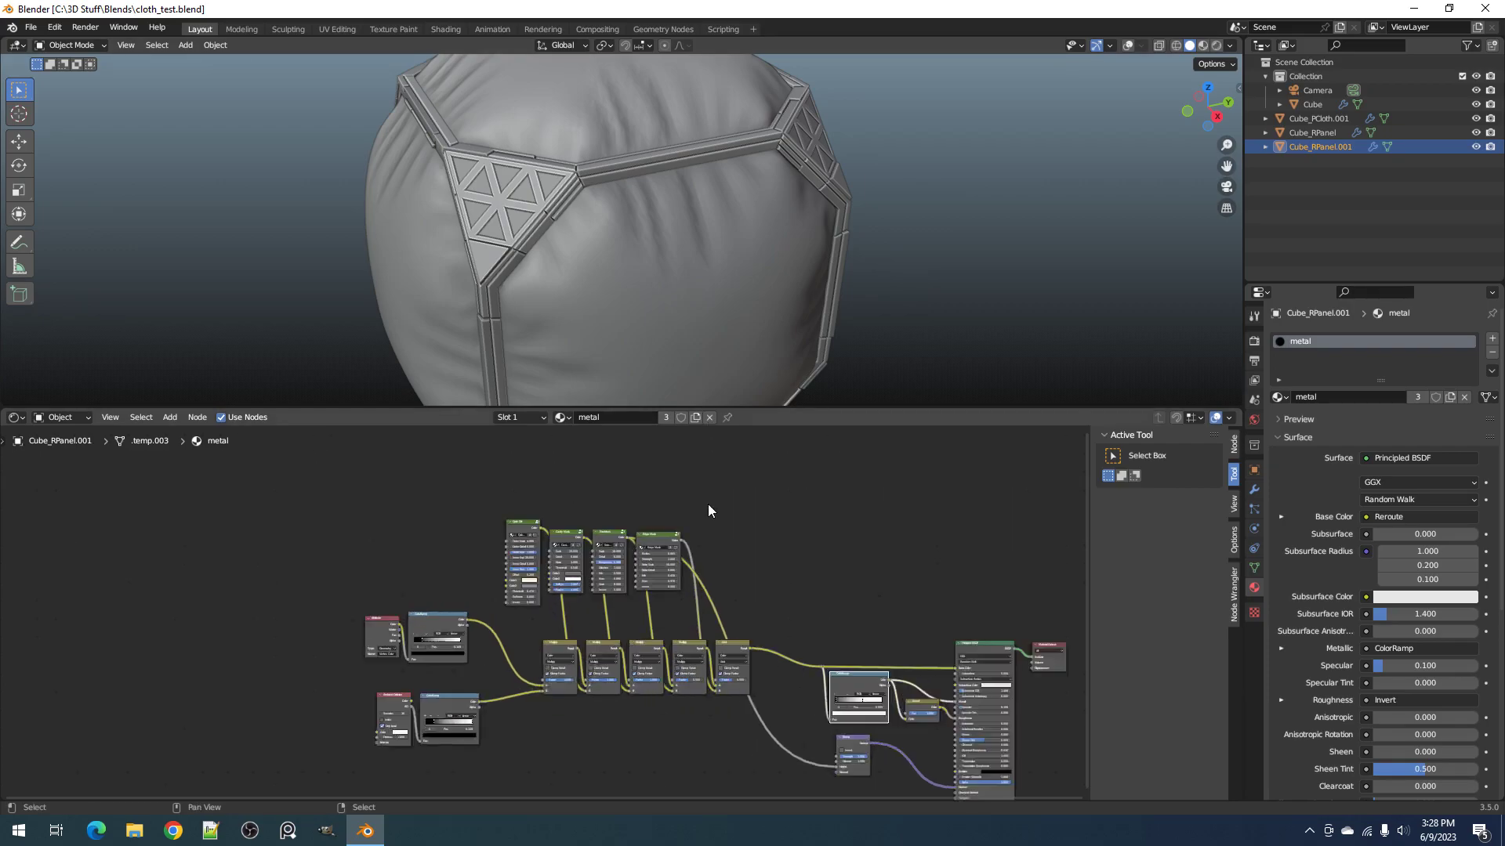
scroll(707, 500, down, 3)
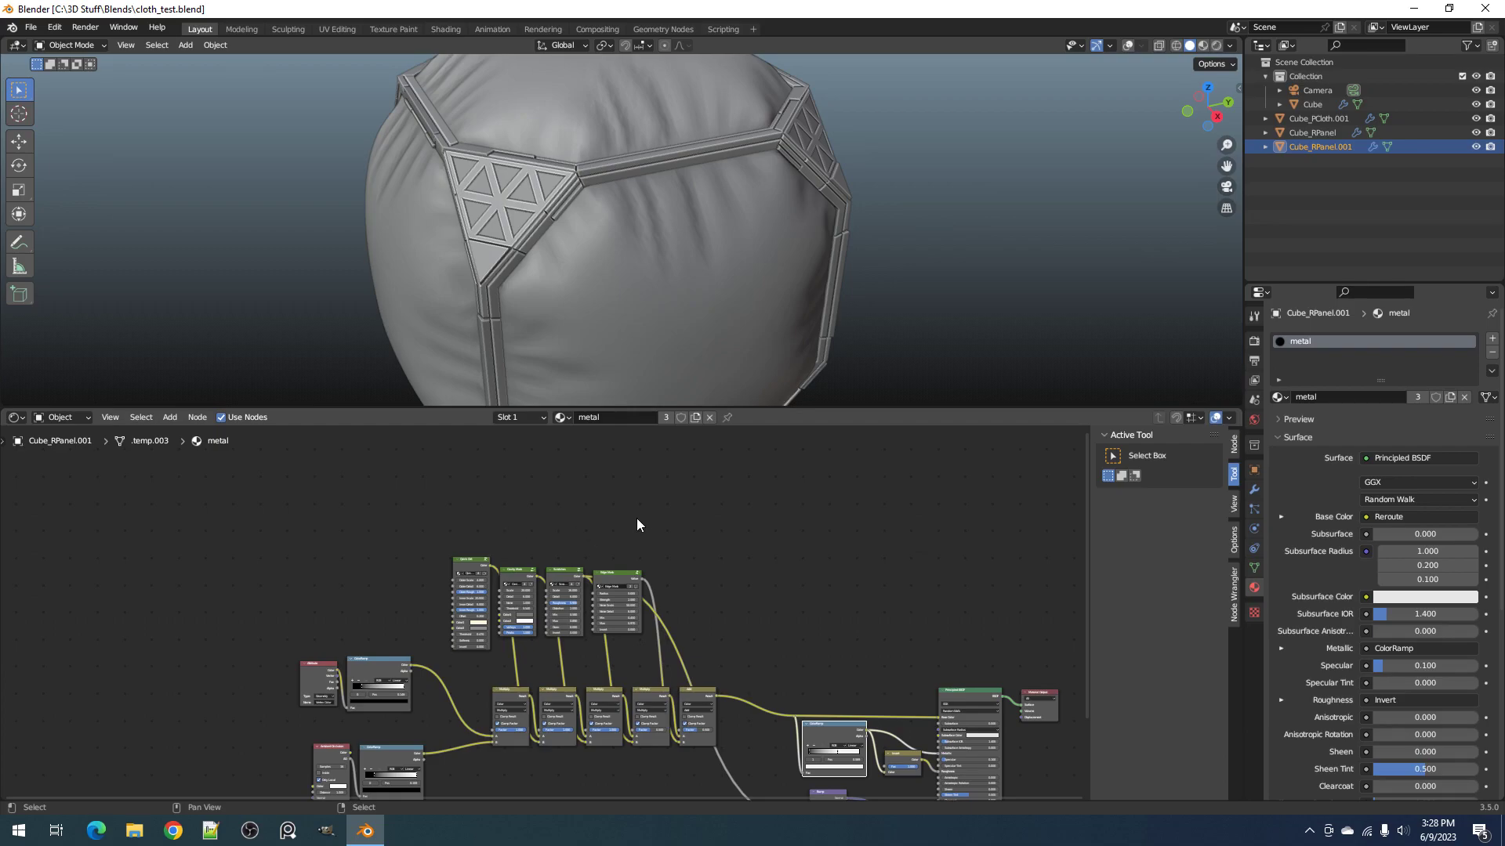
key(shift+a)
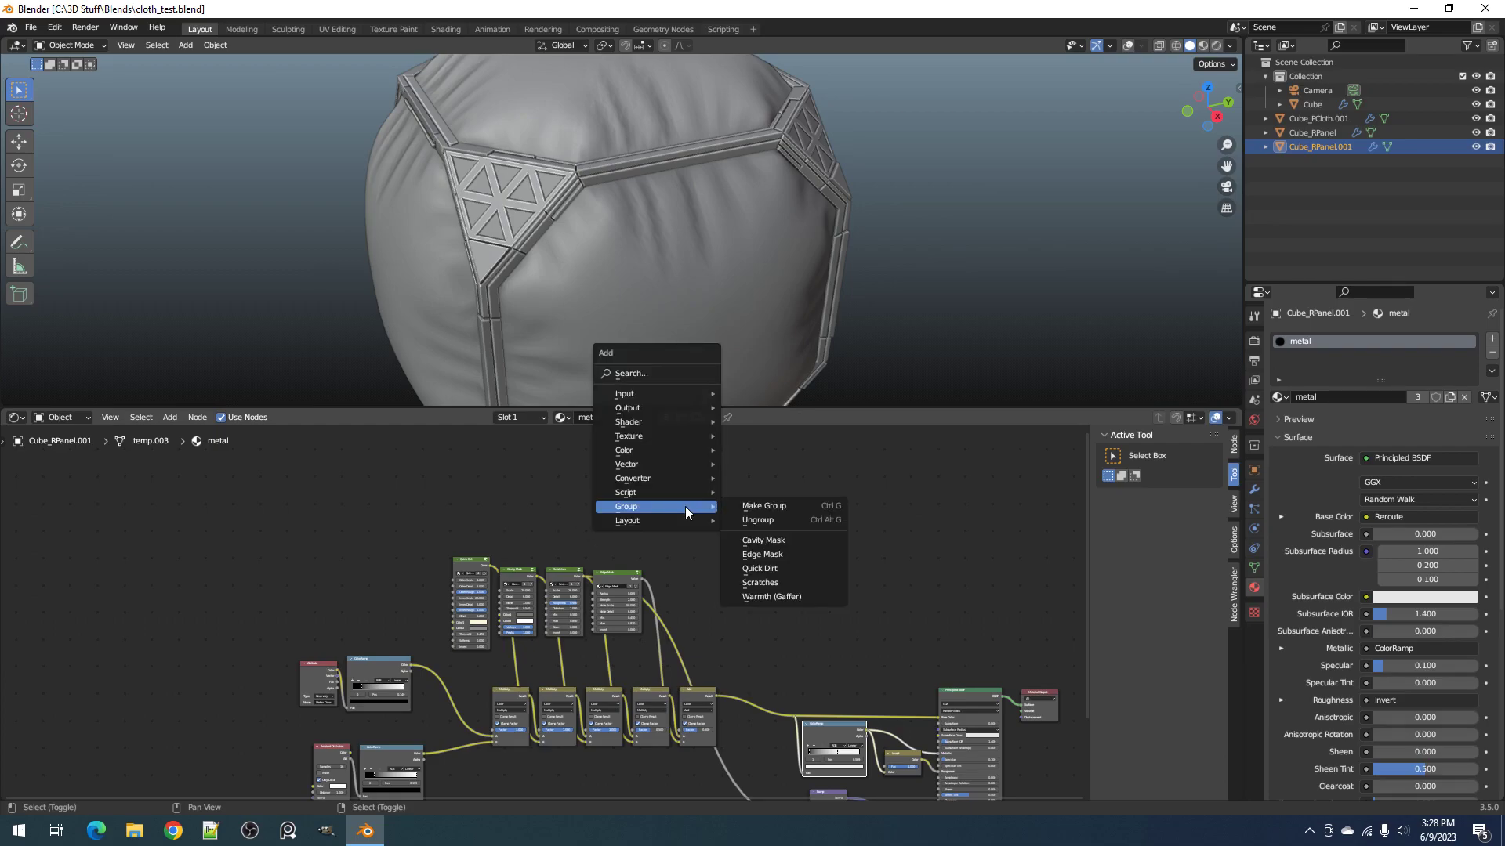
mouse_move(661, 395)
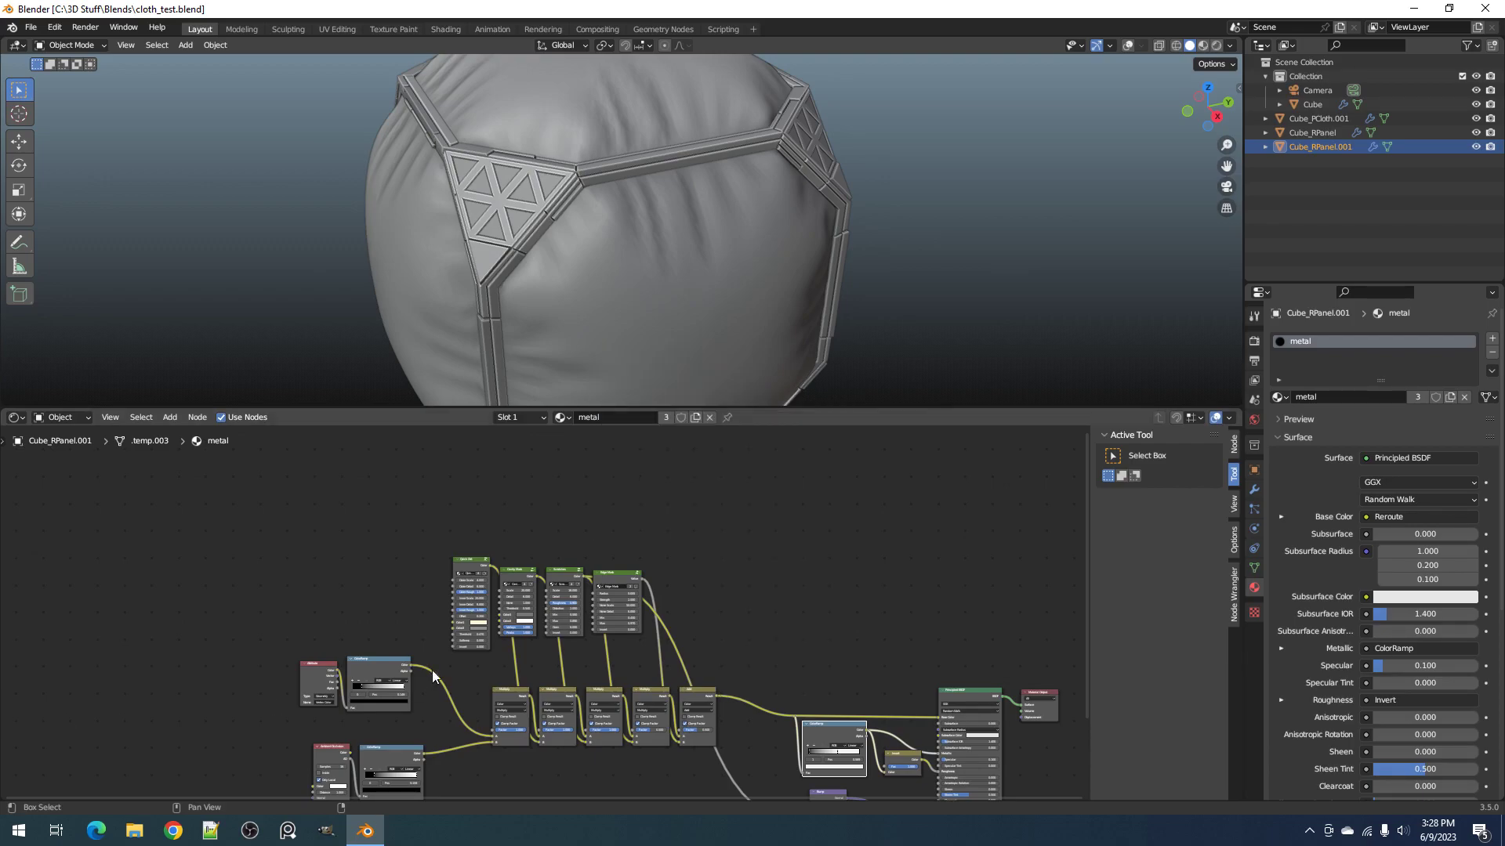
scroll(486, 662, up, 3)
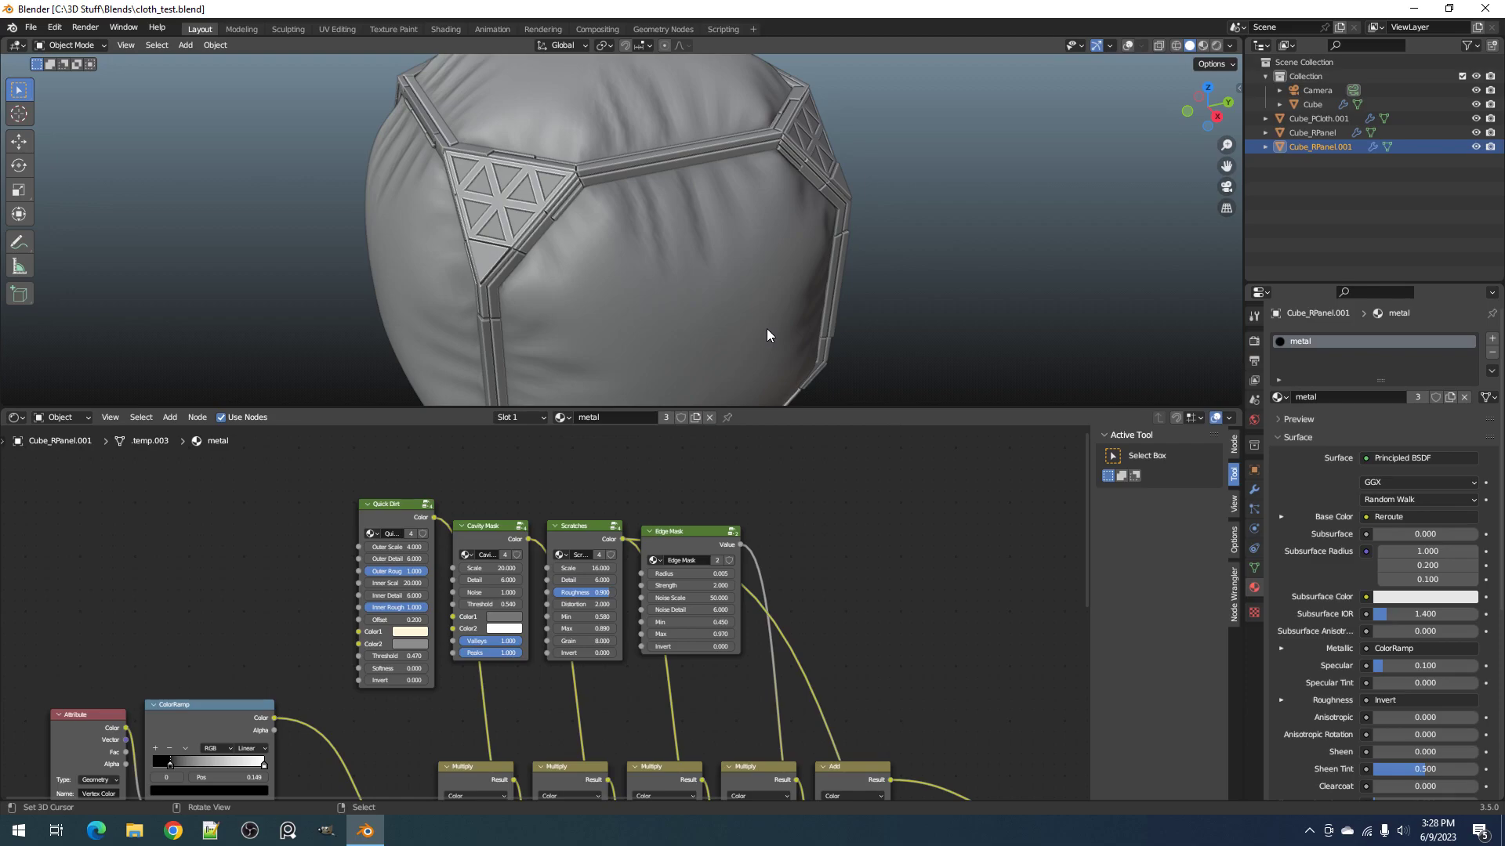
middle_drag(661, 536, 703, 523)
scroll(806, 536, up, 1)
middle_drag(805, 537, 632, 557)
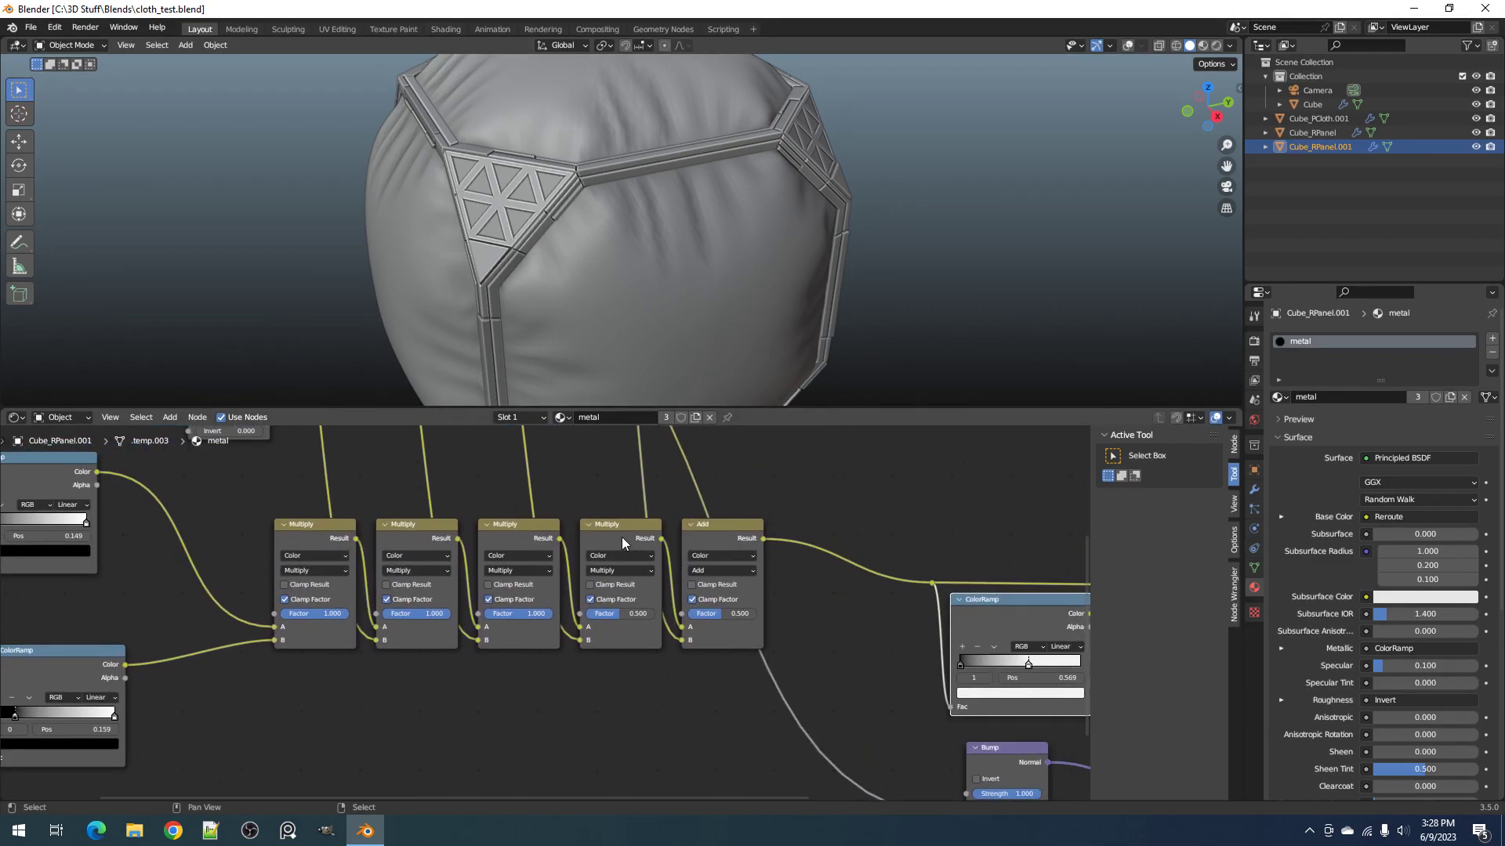
Step: Try switching the last Add mix node to a Checker Texture, and undo the switch
click(706, 525)
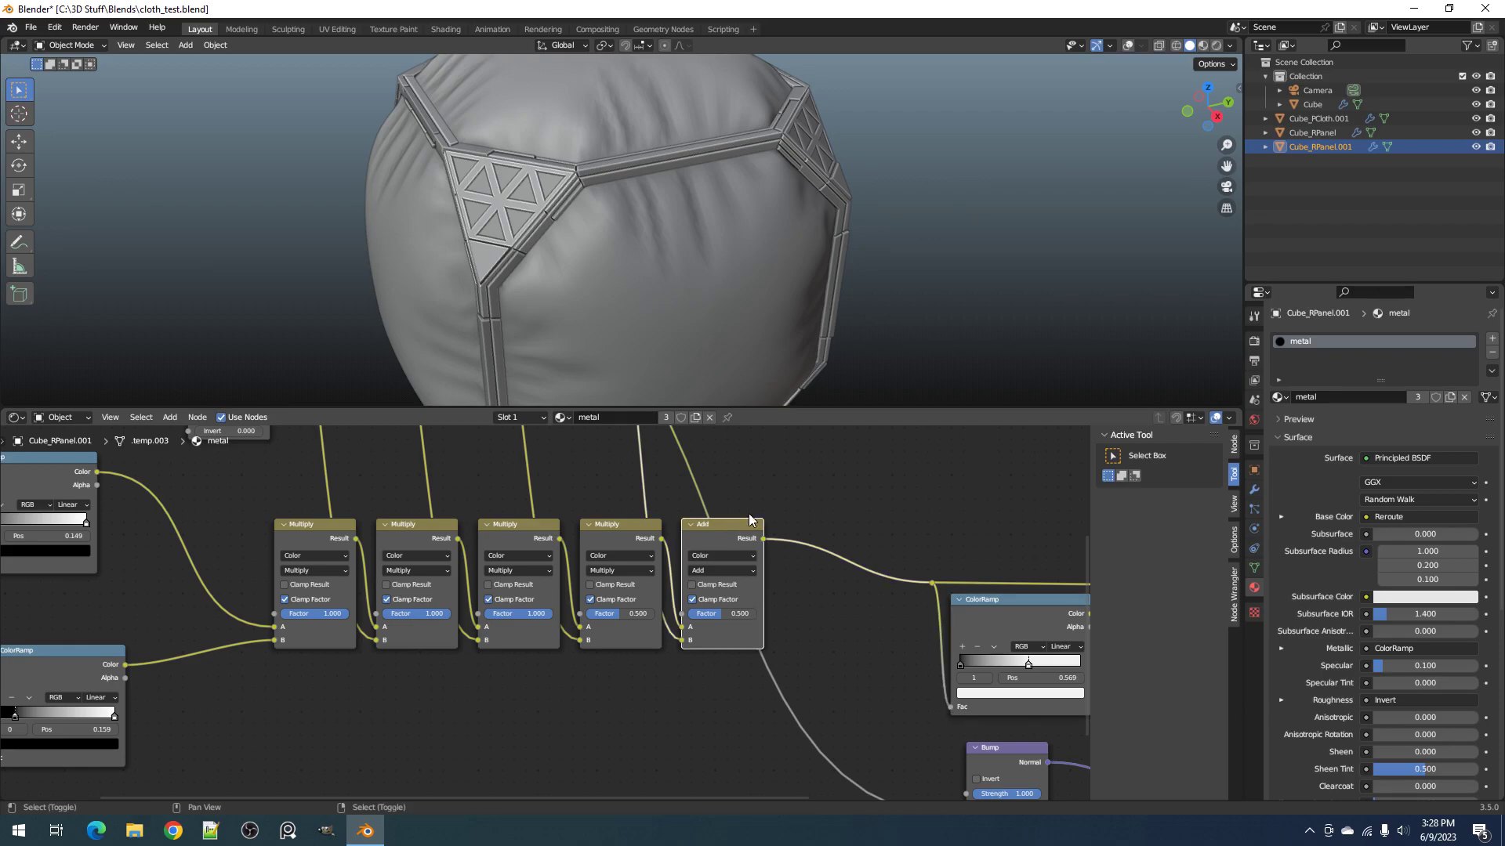
key(shift+s)
mouse_move(749, 514)
key(shift+s)
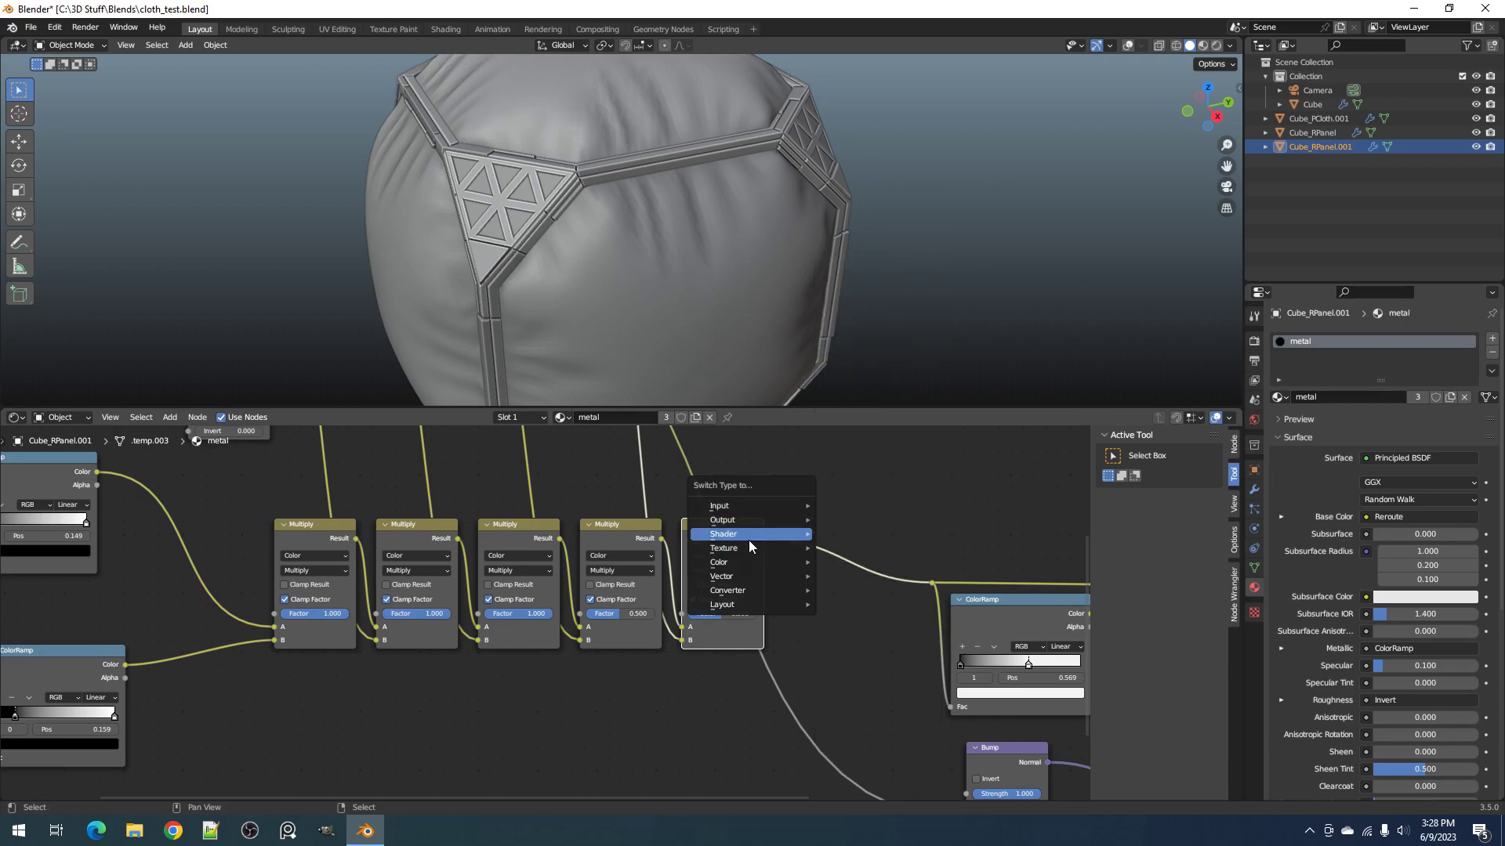
mouse_move(749, 549)
click(896, 563)
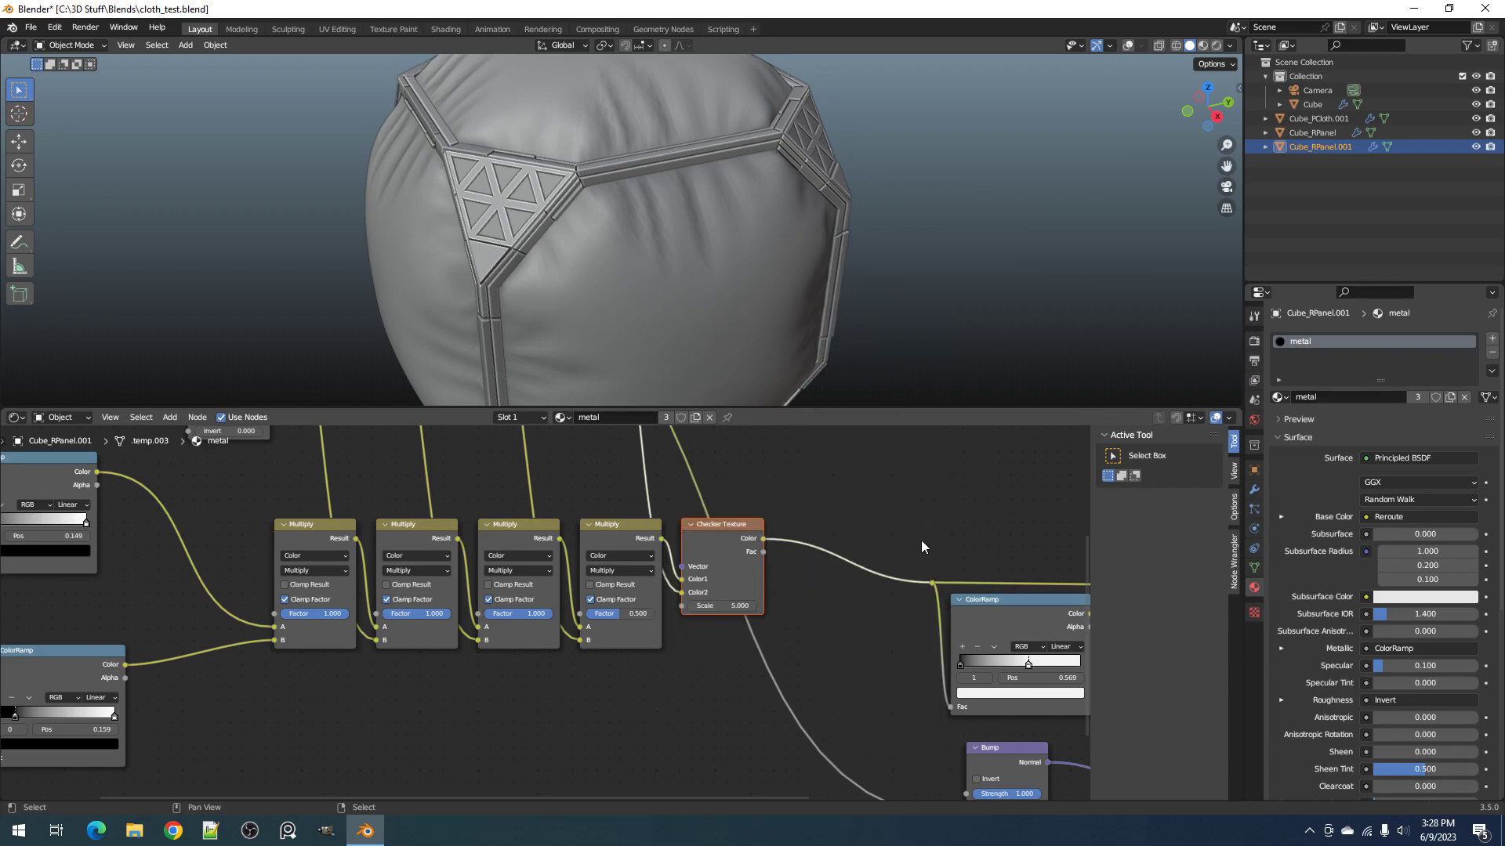
scroll(893, 536, down, 2)
scroll(867, 529, down, 1)
key(ctrl+z)
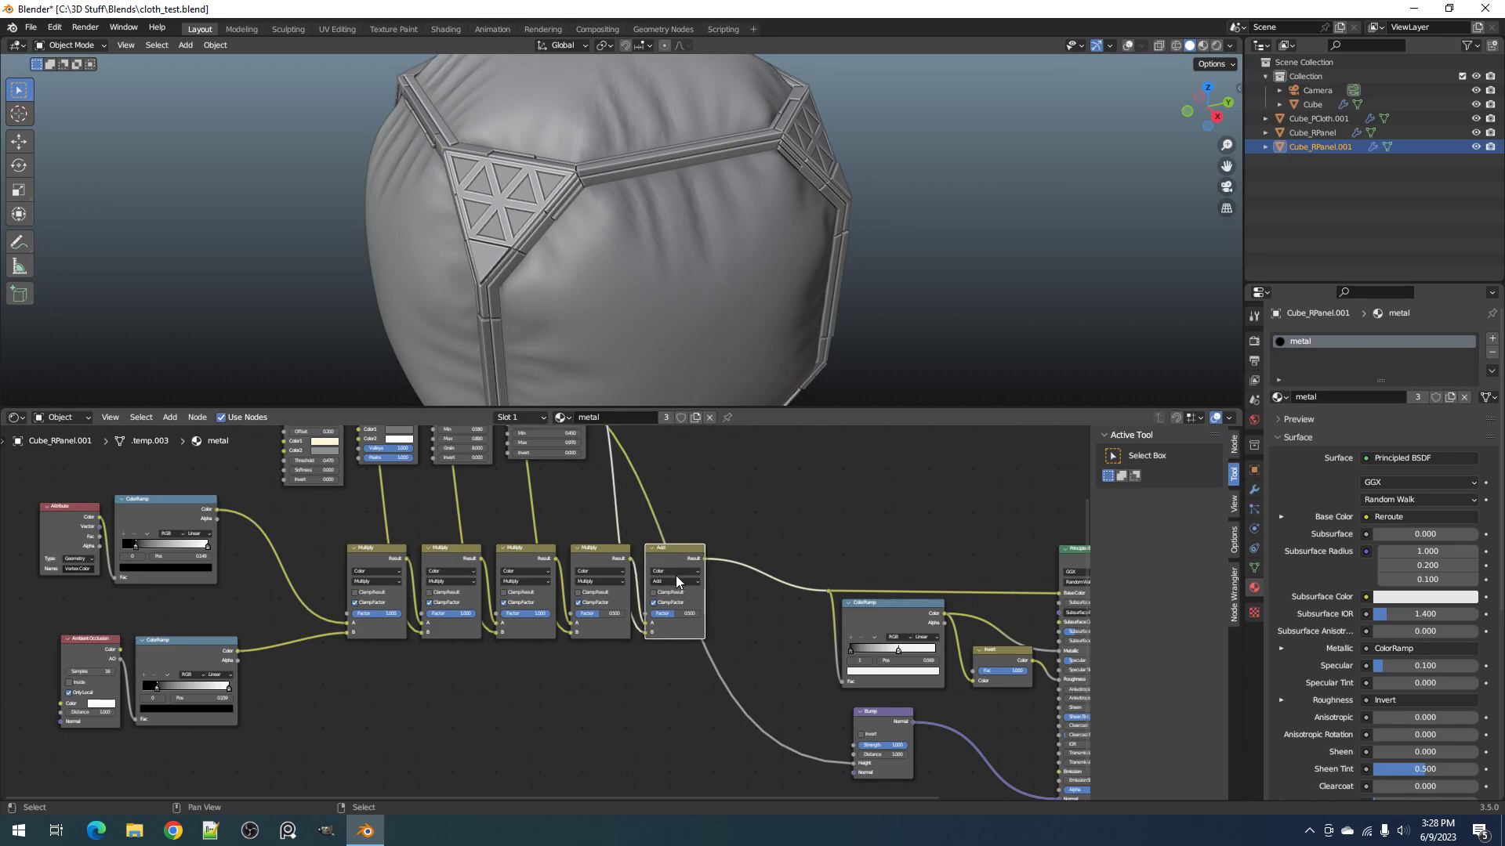
Step: Try deleting the last Add mix node with its links reconnected and switching it to Gamma, undoing both changes
key(ctrl+x)
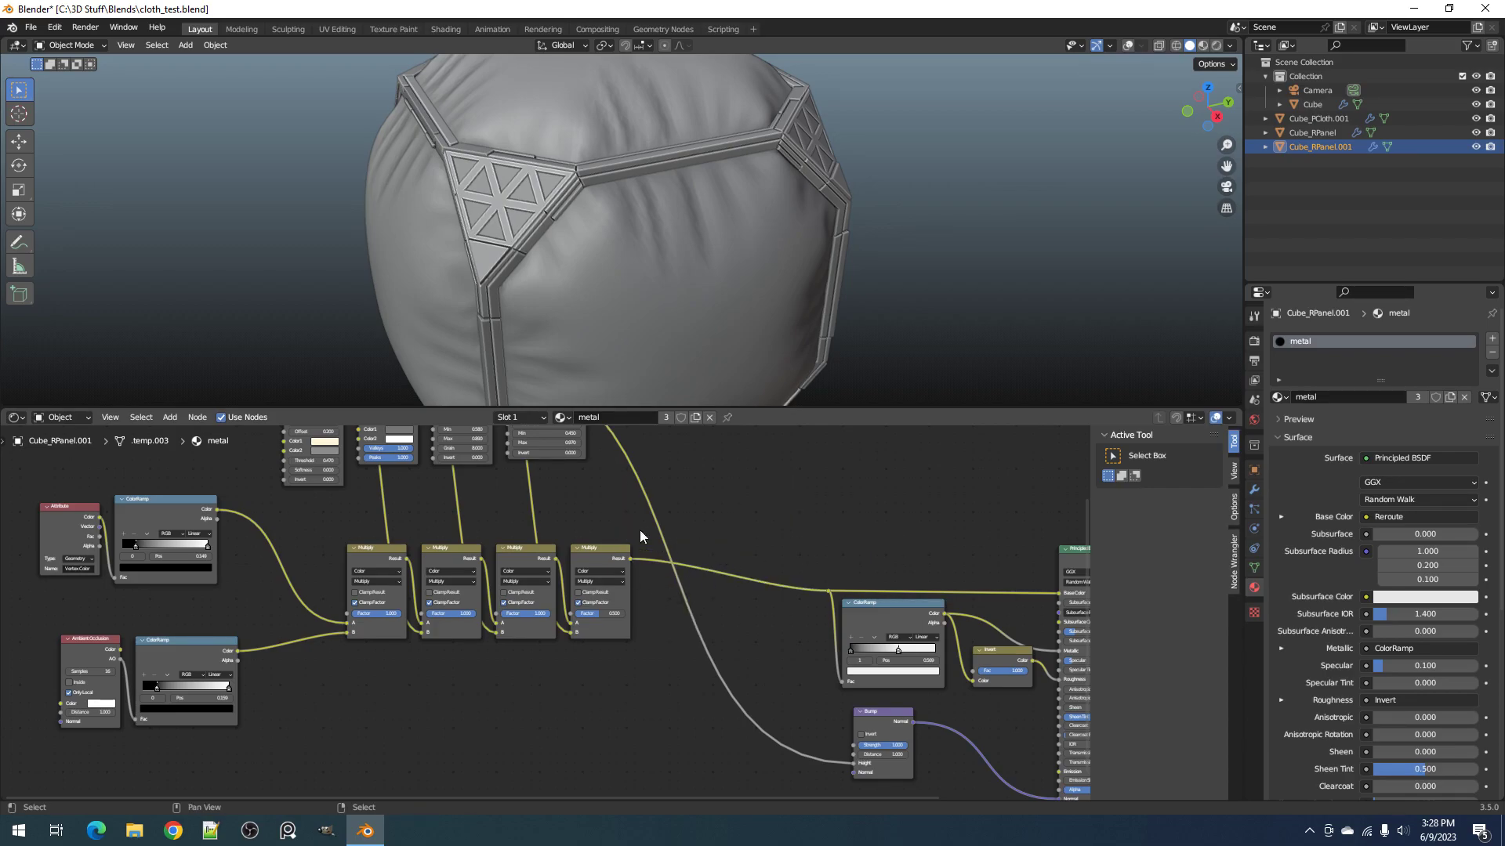
key(ctrl+z)
scroll(686, 548, up, 1)
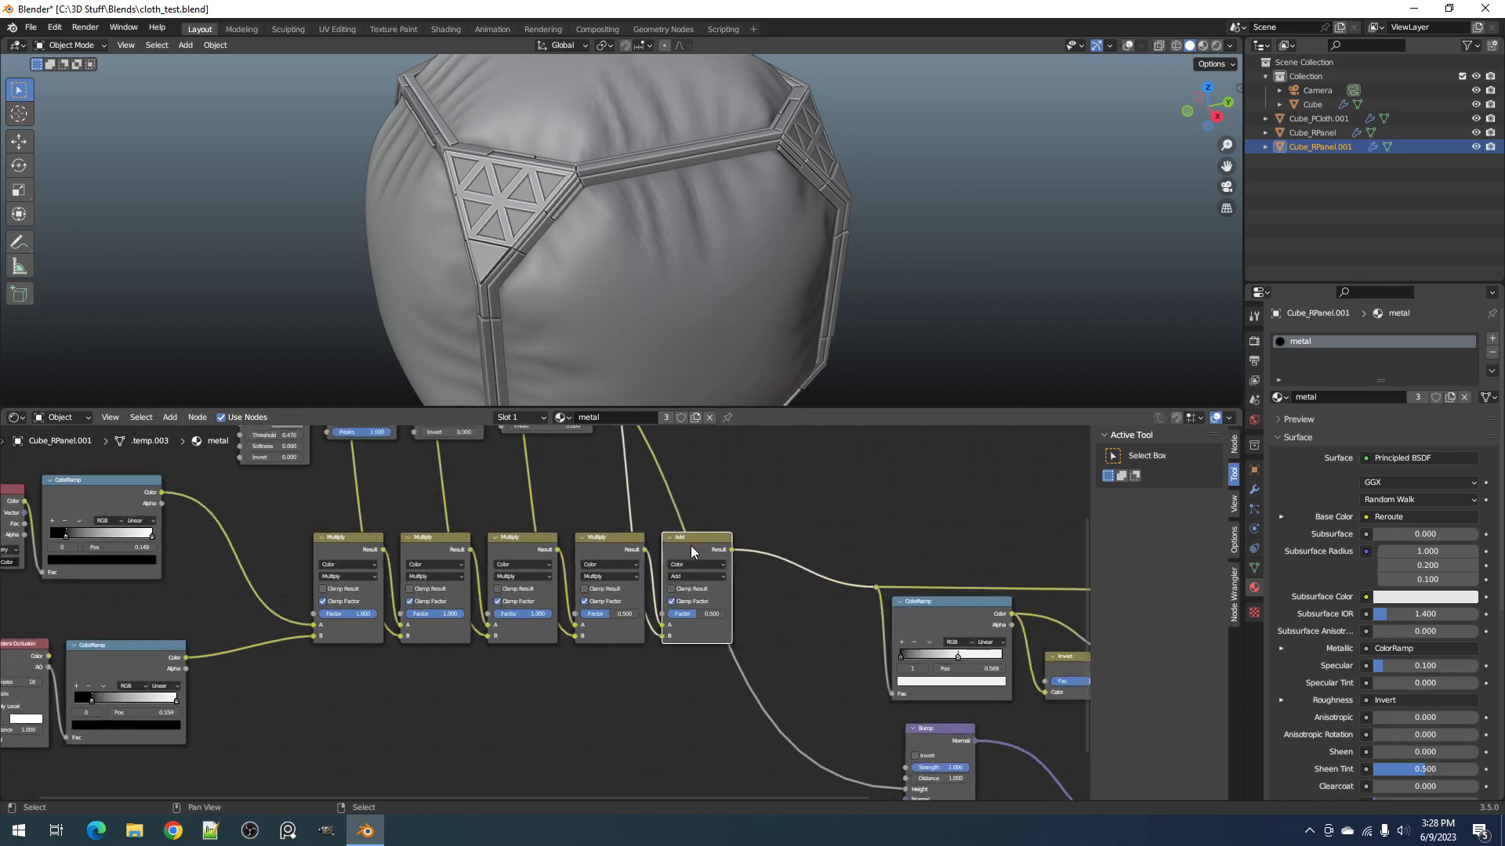
key(shift+s)
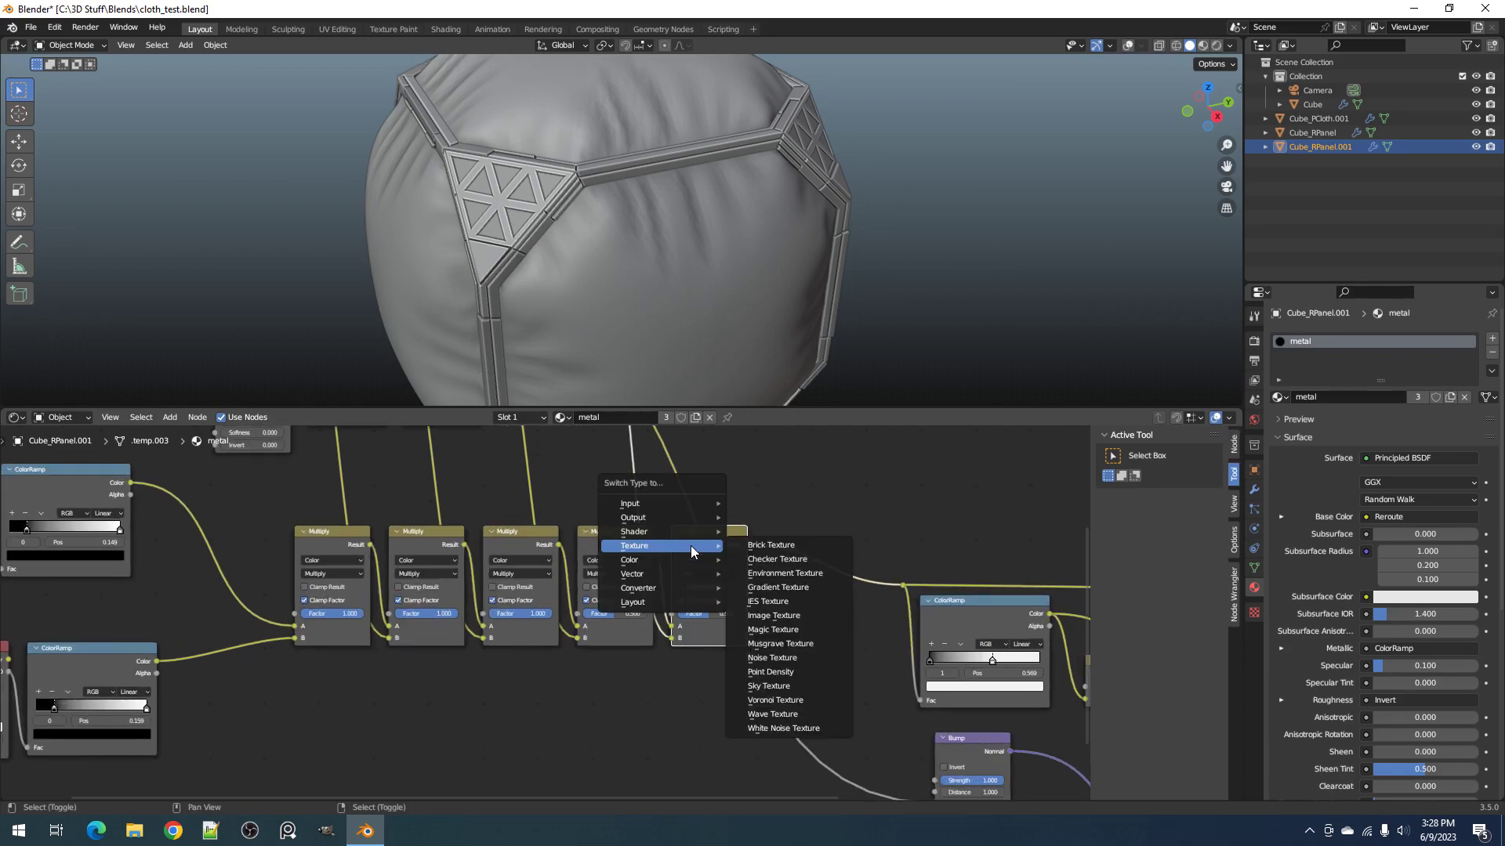
mouse_move(663, 562)
click(770, 576)
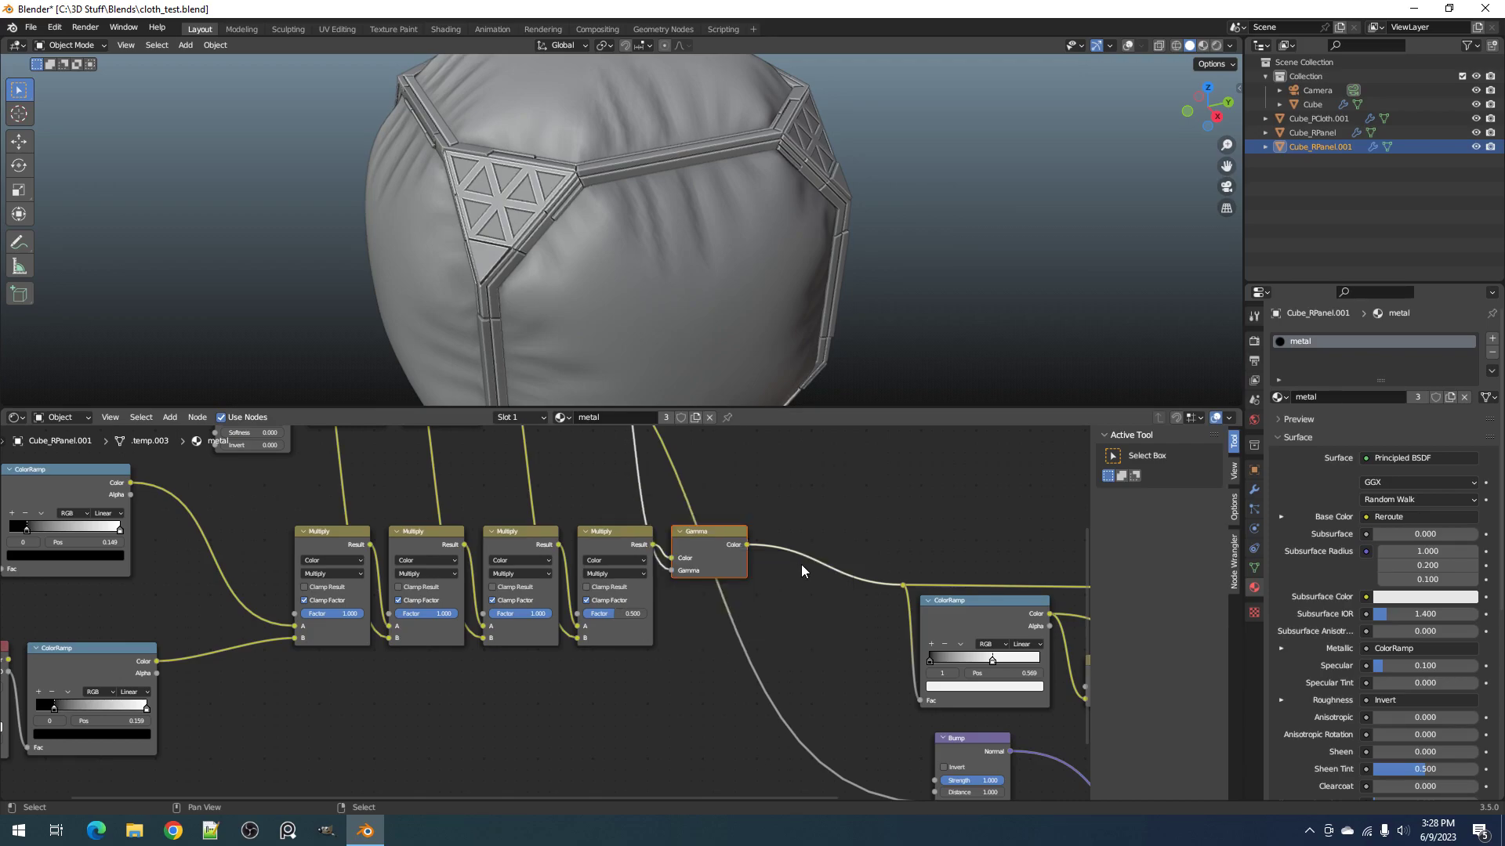
scroll(788, 538, down, 3)
scroll(786, 532, up, 1)
key(ctrl+z)
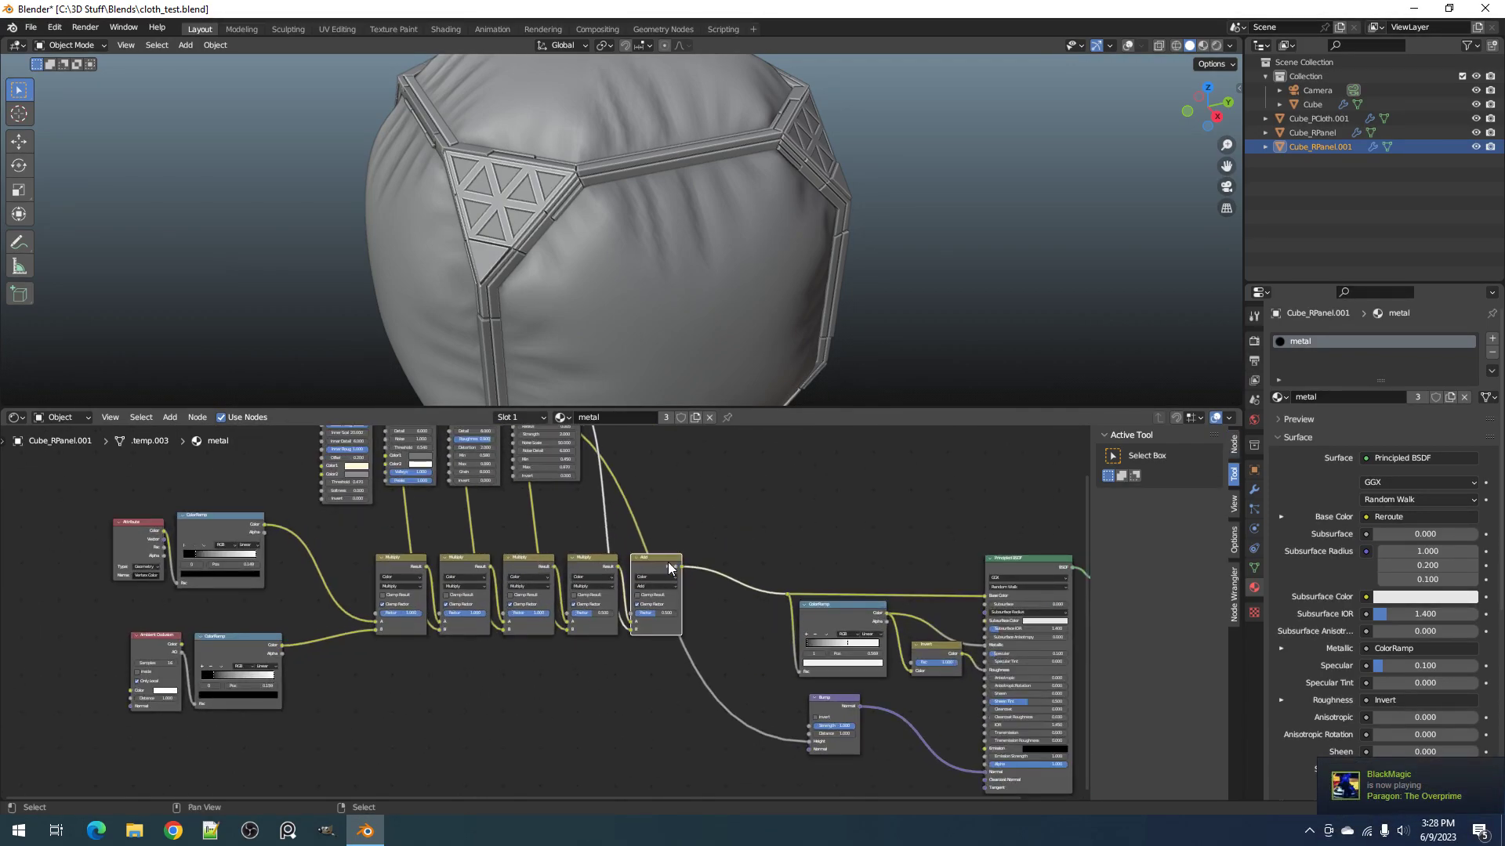
Step: Hide the node editor's sidebar and save the file
ctrl+scroll(646, 586, left, 2)
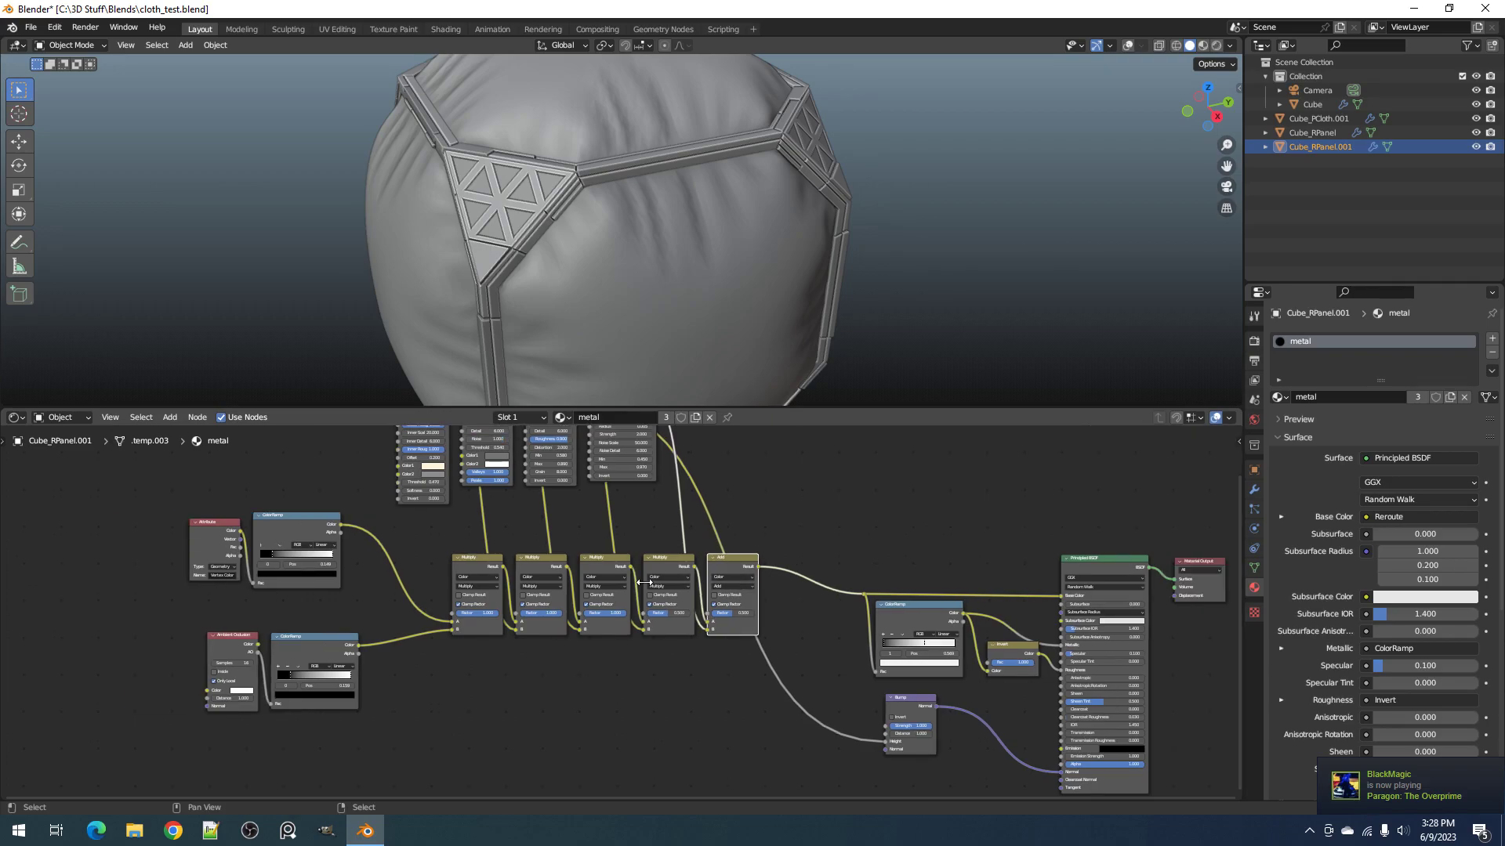
scroll(642, 582, down, 3)
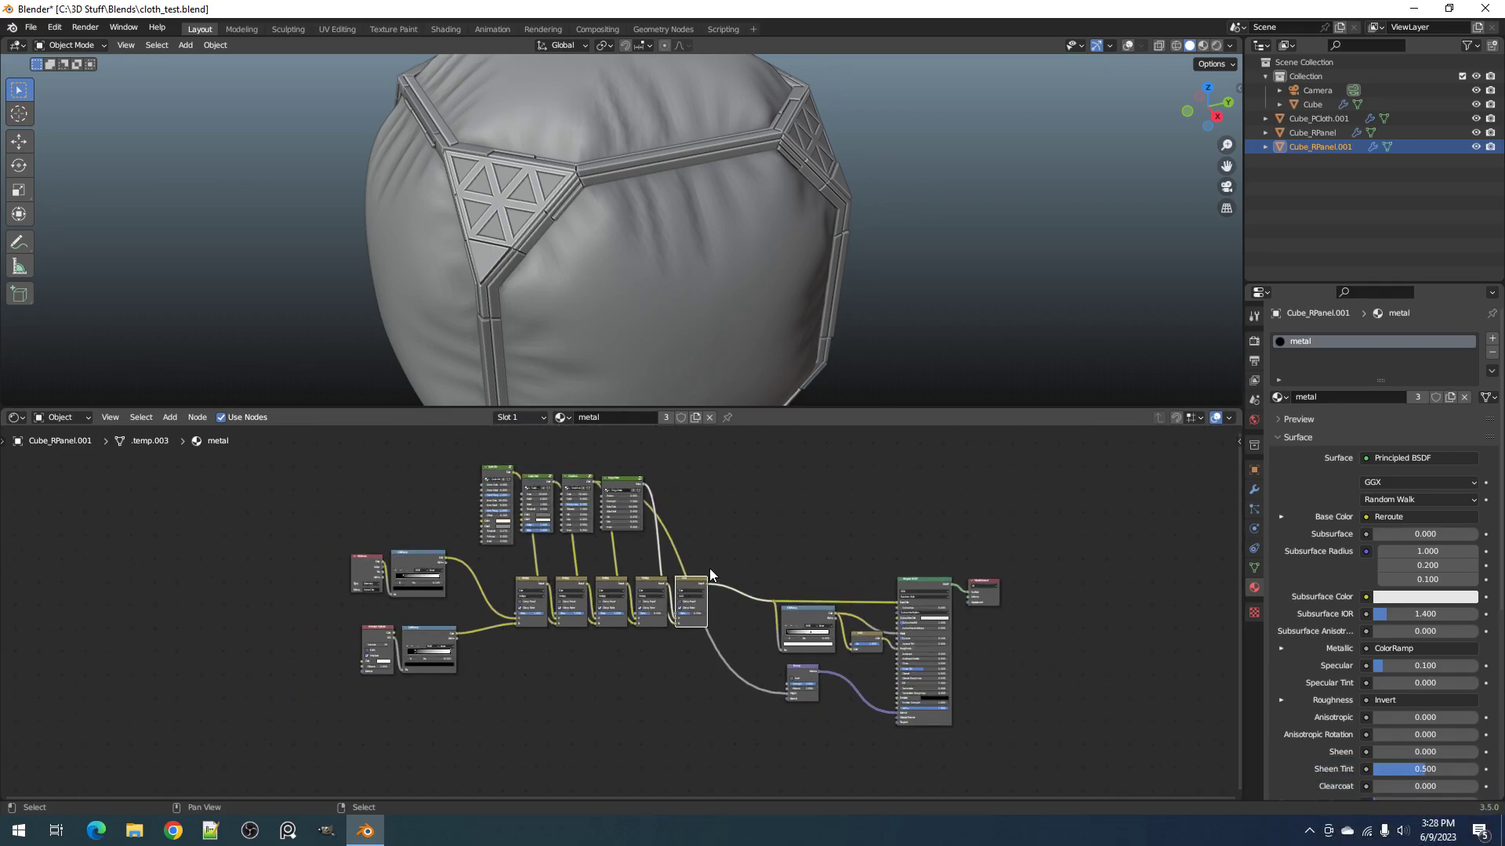
middle_drag(708, 568, 724, 613)
scroll(721, 497, up, 1)
key(ctrl+s)
Step: Deselect all objects and enlarge the 3D viewport over the node editor to show the whole model
middle_drag(672, 318, 705, 353)
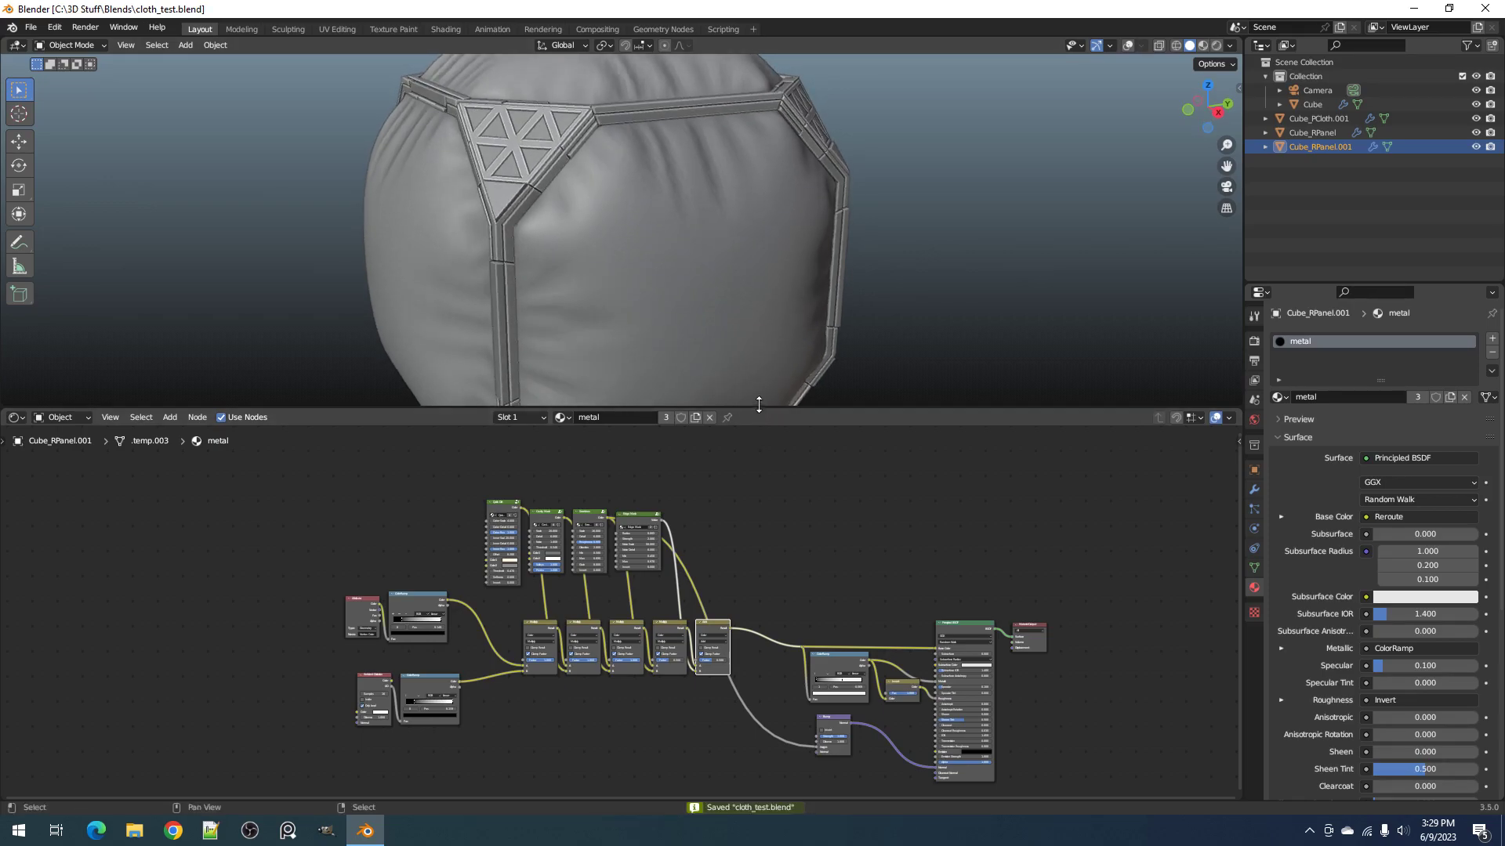
key(ctrl+i)
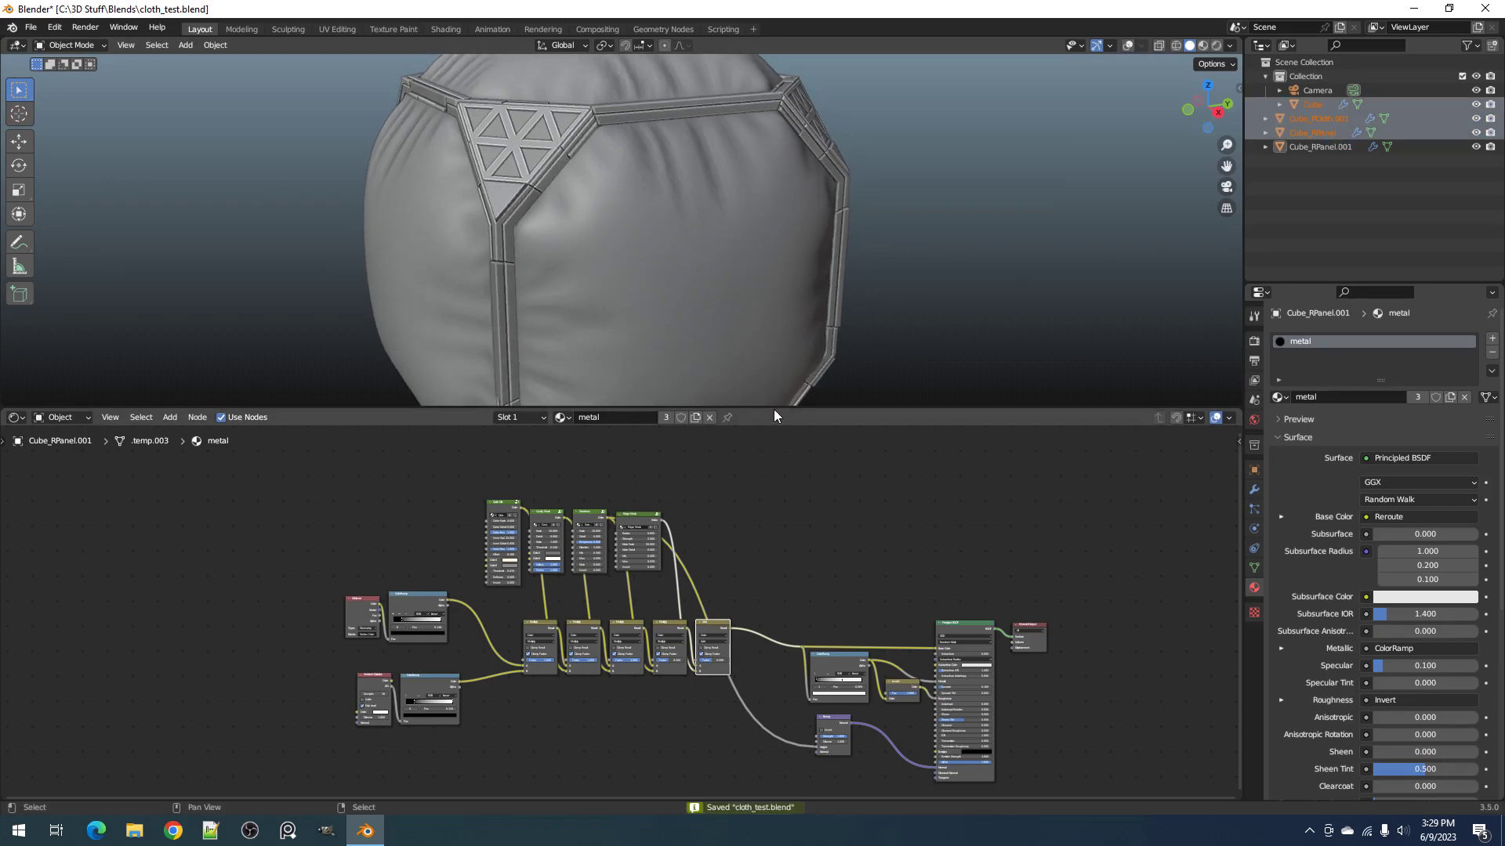
key(alt+a)
drag(772, 409, 787, 782)
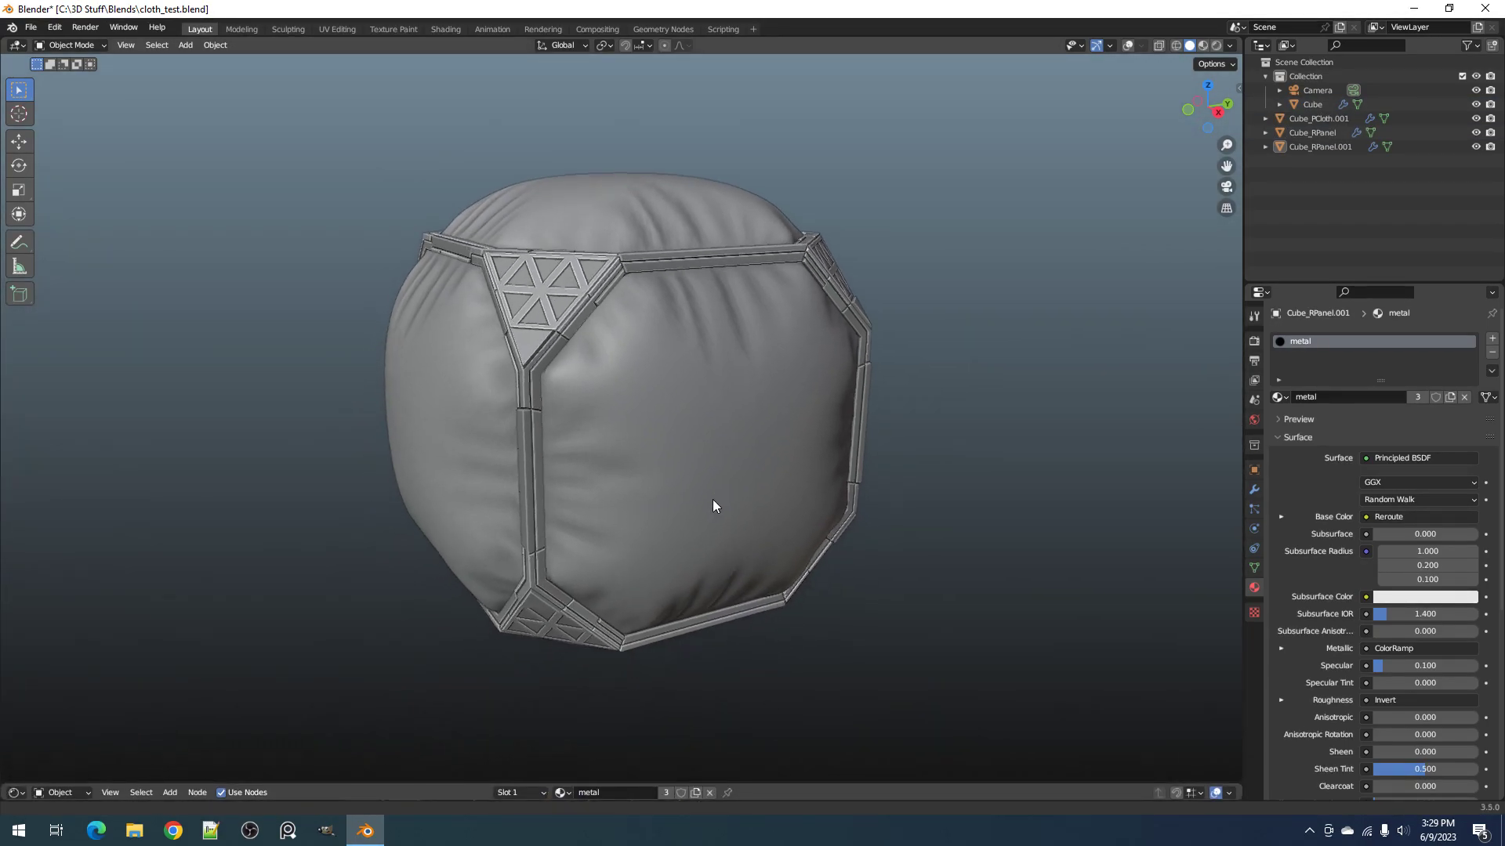